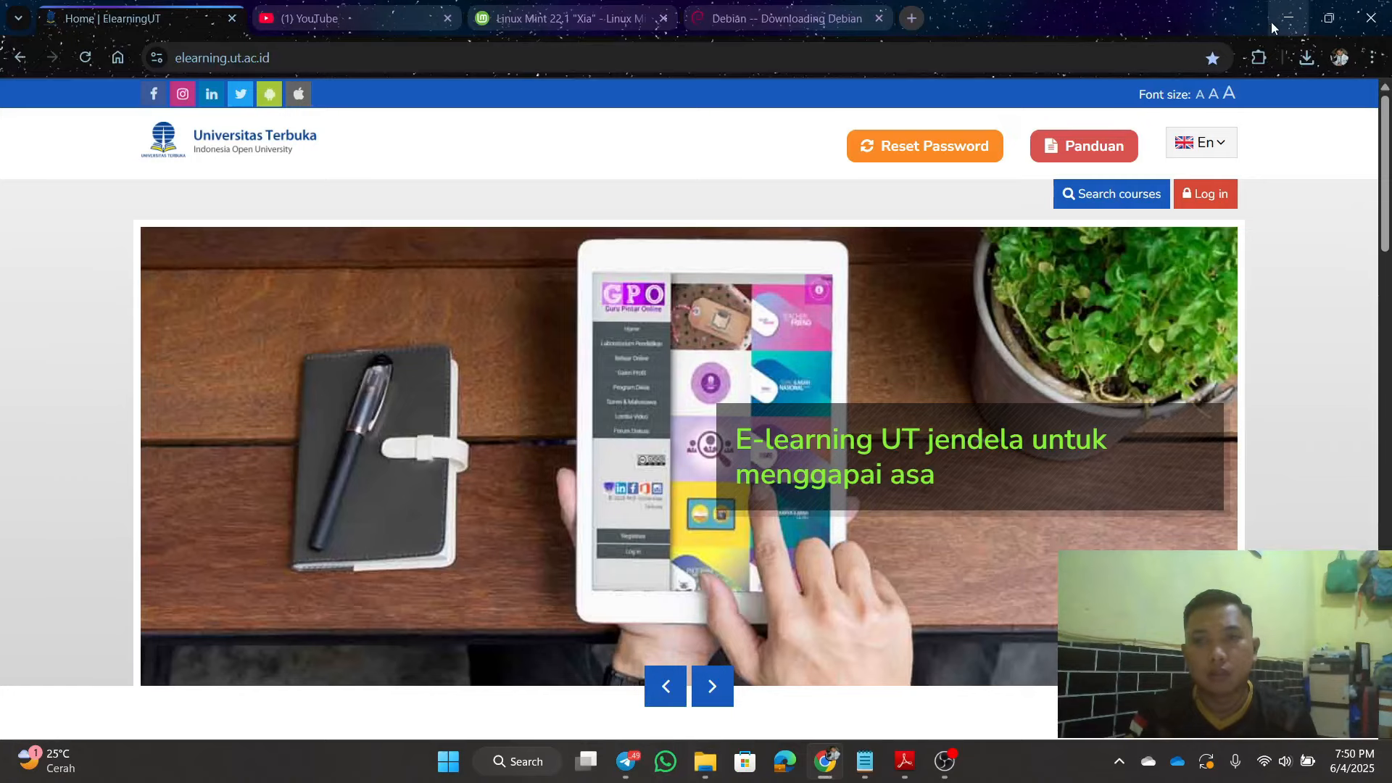
Step: Minimize Chrome and bring up the Windows Start menu with its pinned apps
click(1272, 22)
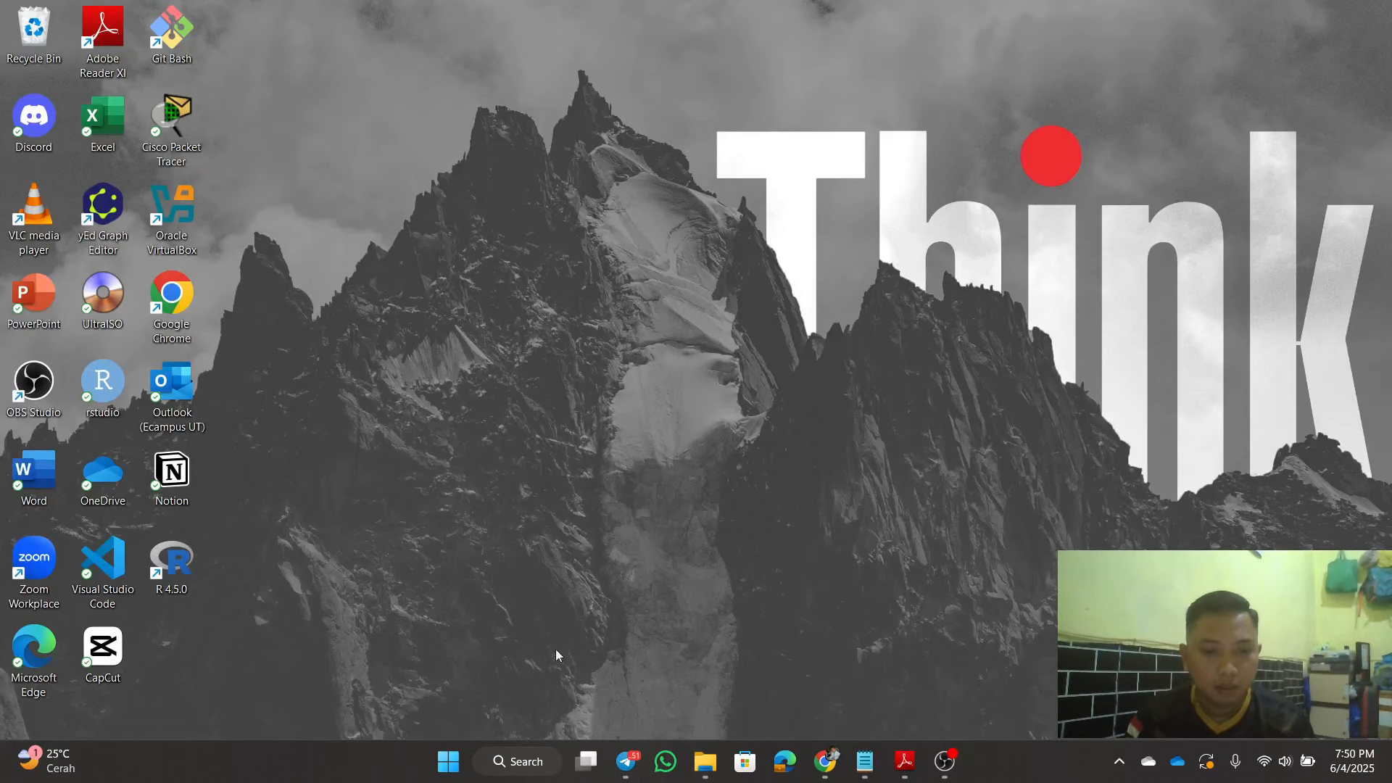
click(448, 761)
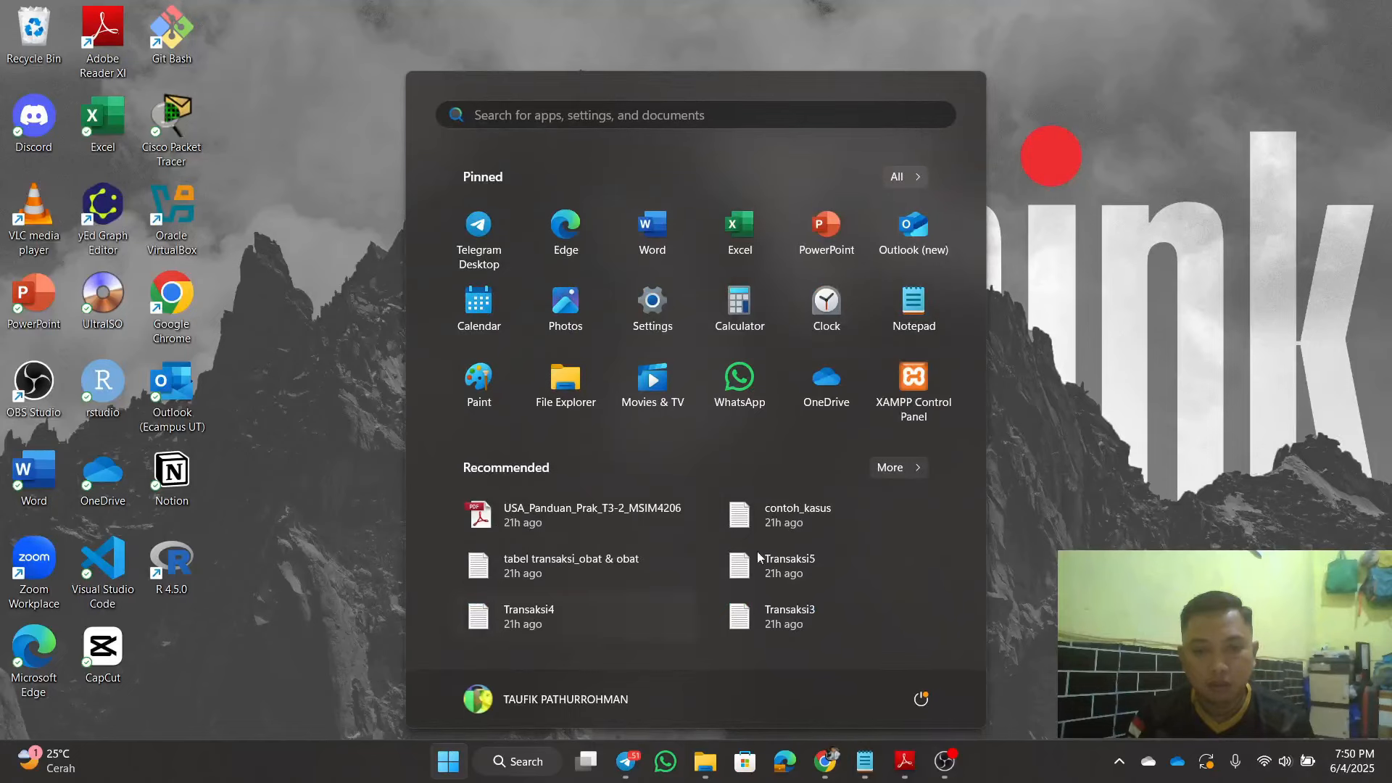
Step: Launch XAMPP Control Panel, start Apache and MySQL, and open MySQL's phpMyAdmin admin page
click(915, 379)
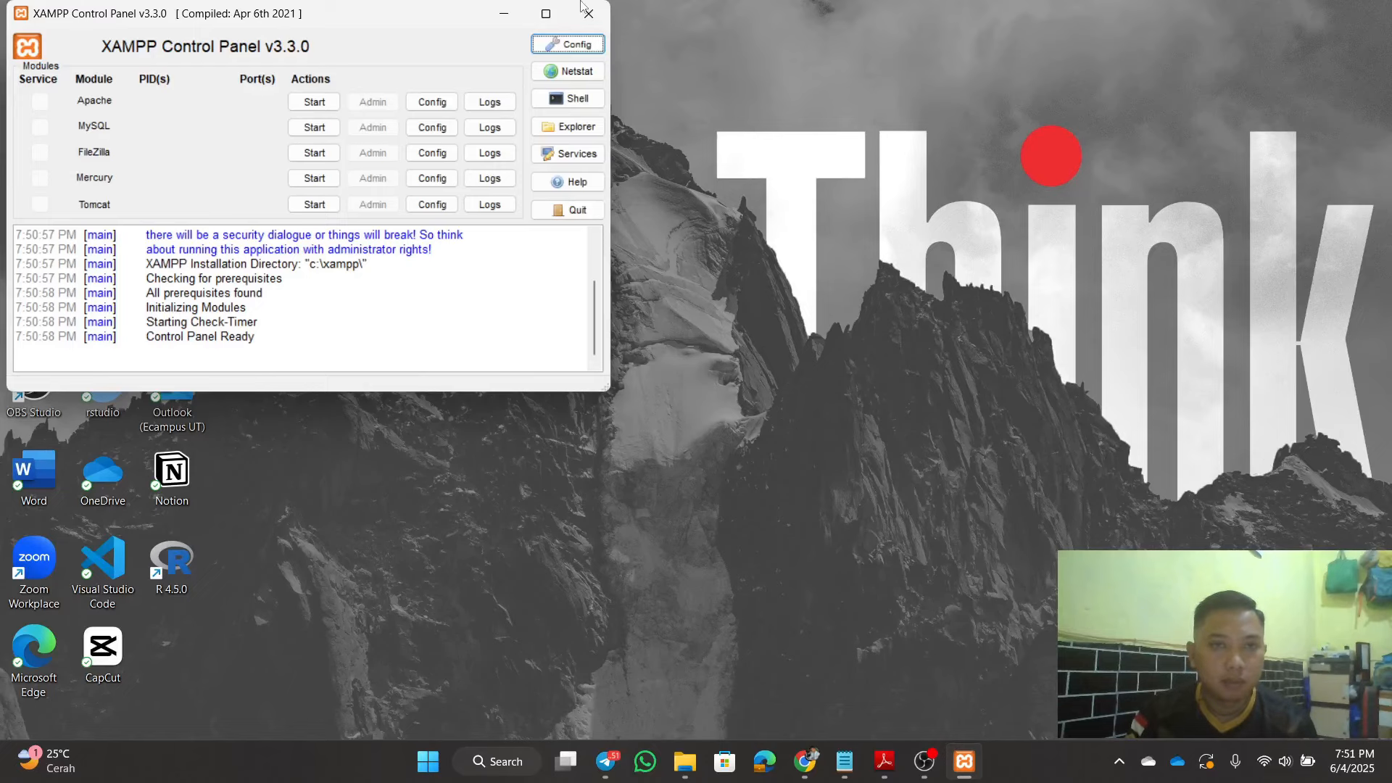
click(546, 13)
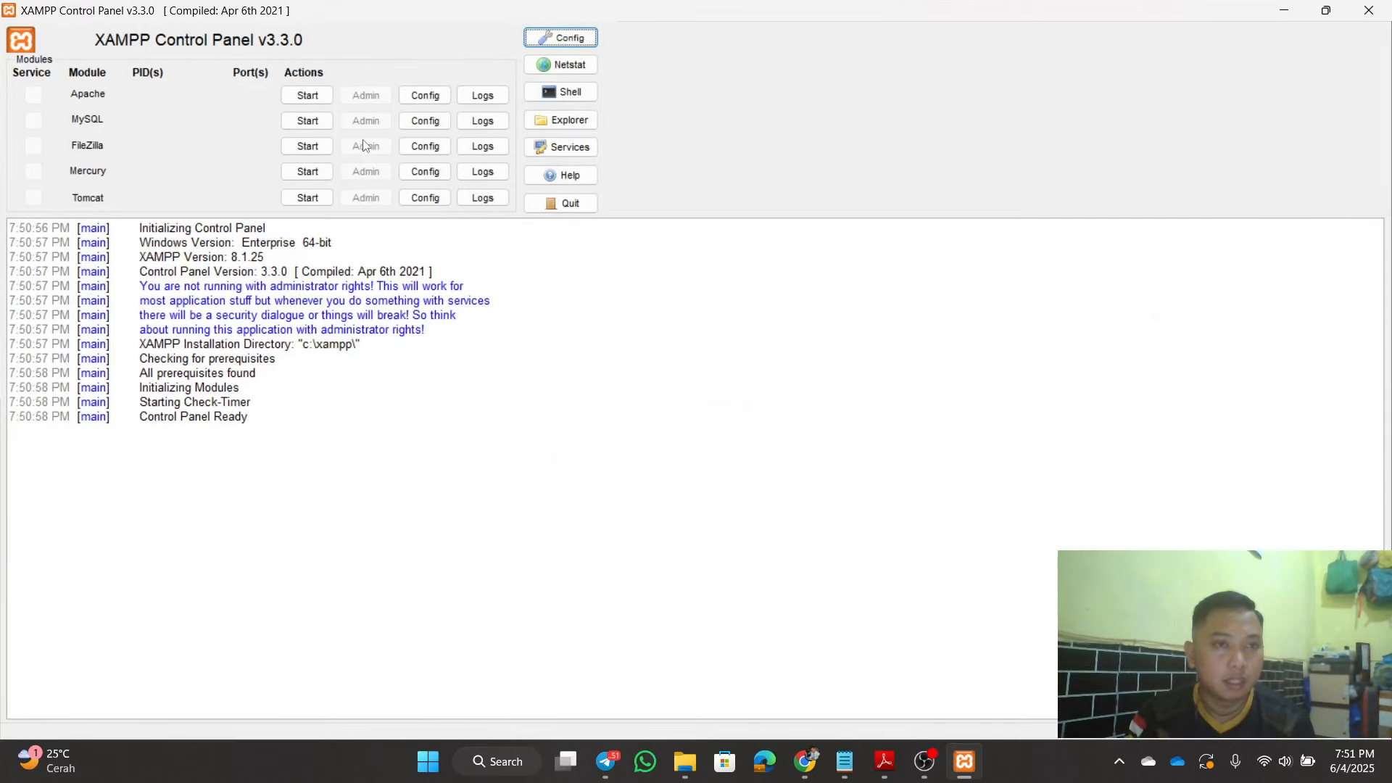
click(314, 98)
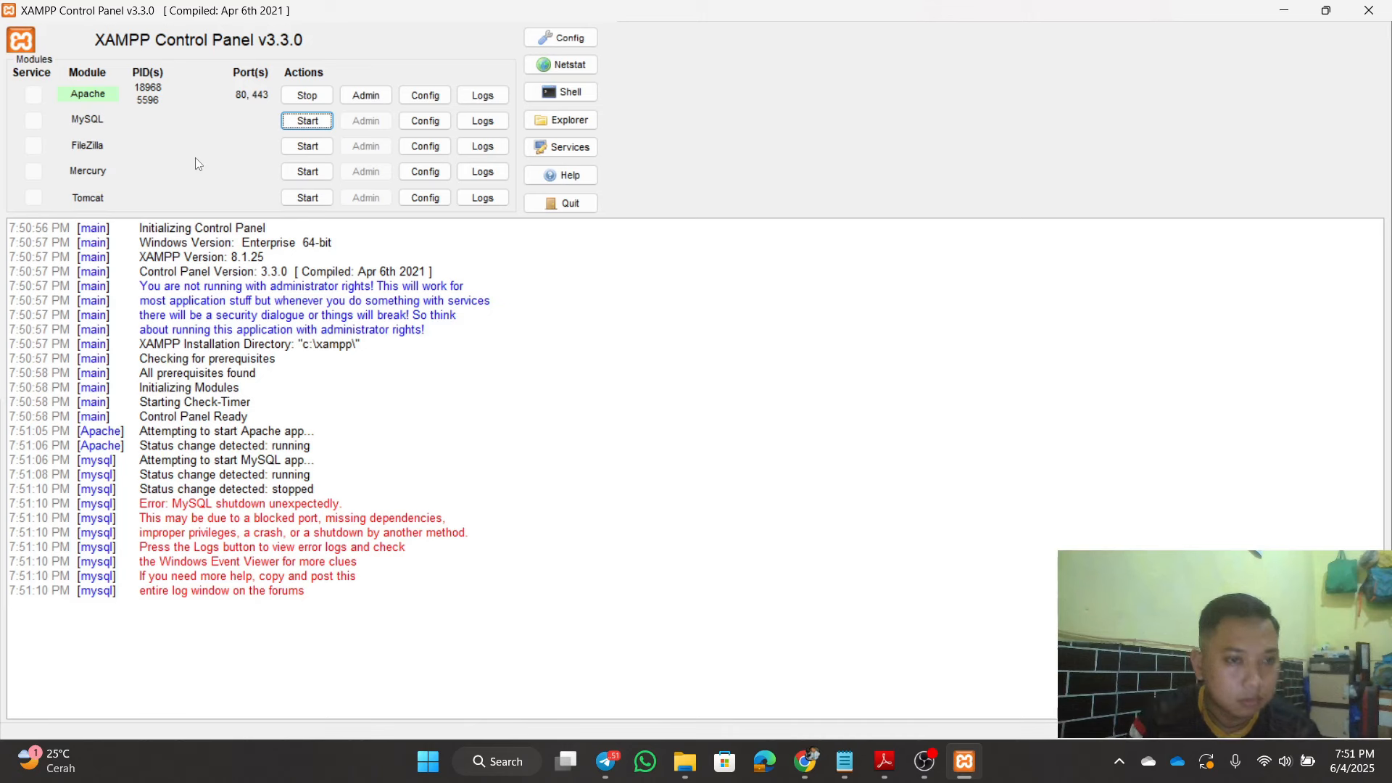
click(313, 124)
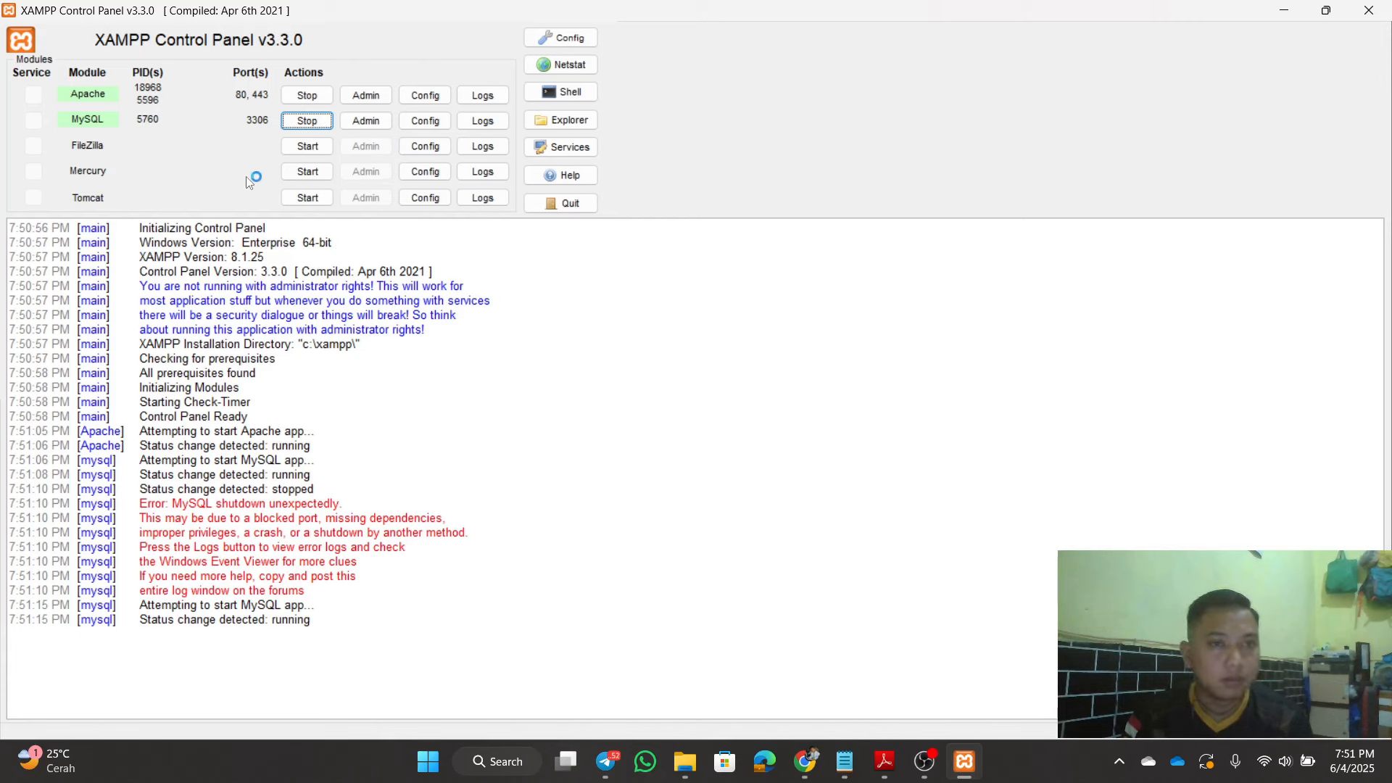
click(368, 125)
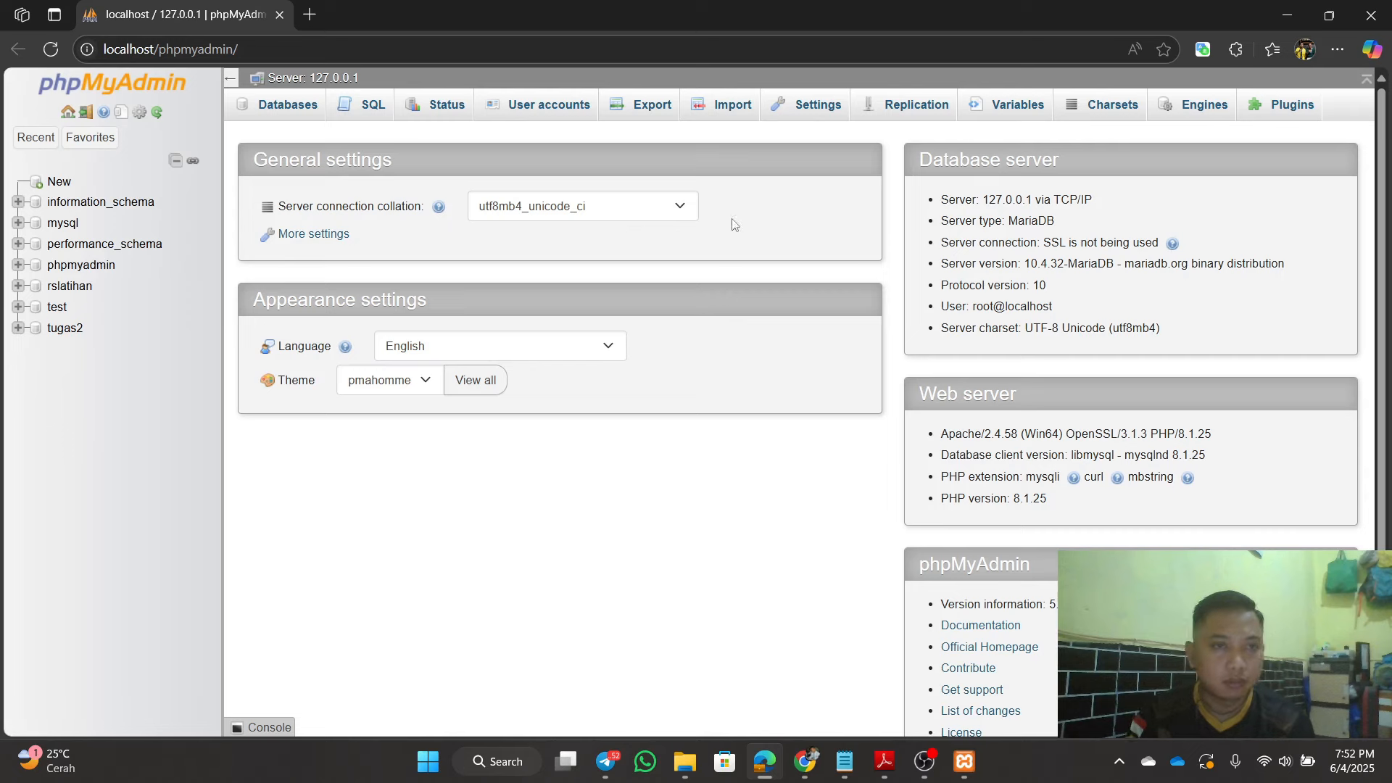
Step: Load localhost/phpmyadmin in a second browser tab, then return to the first tab
click(289, 55)
key(ctrl+c)
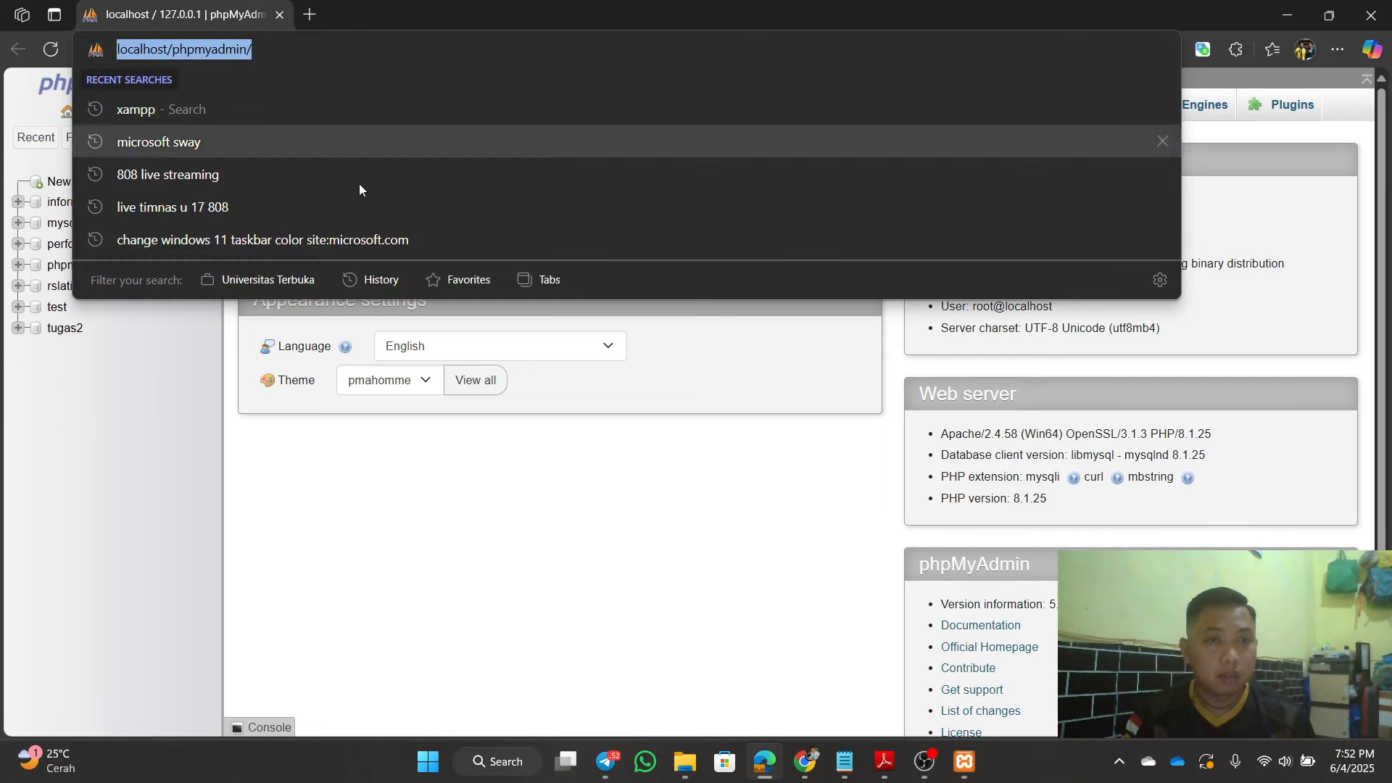
click(501, 488)
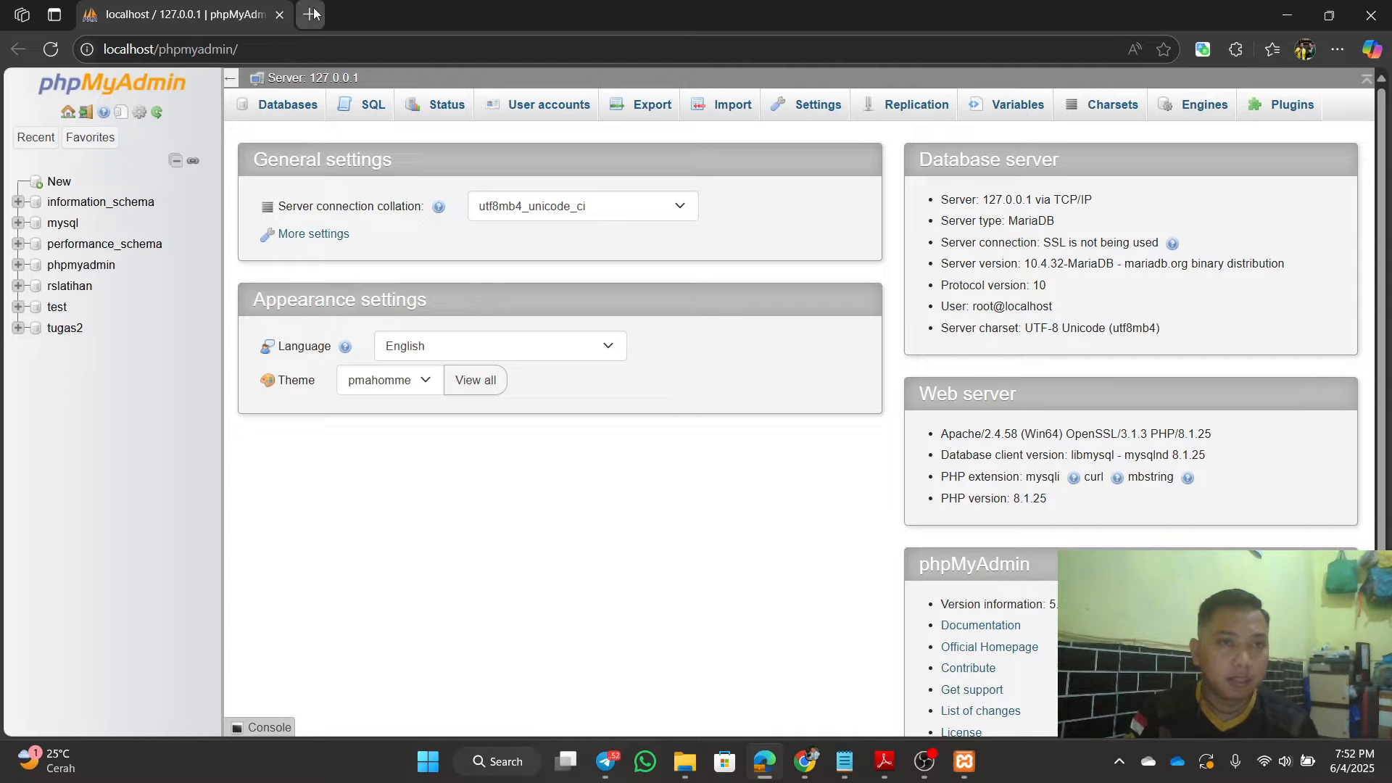
click(317, 14)
key(ctrl+v)
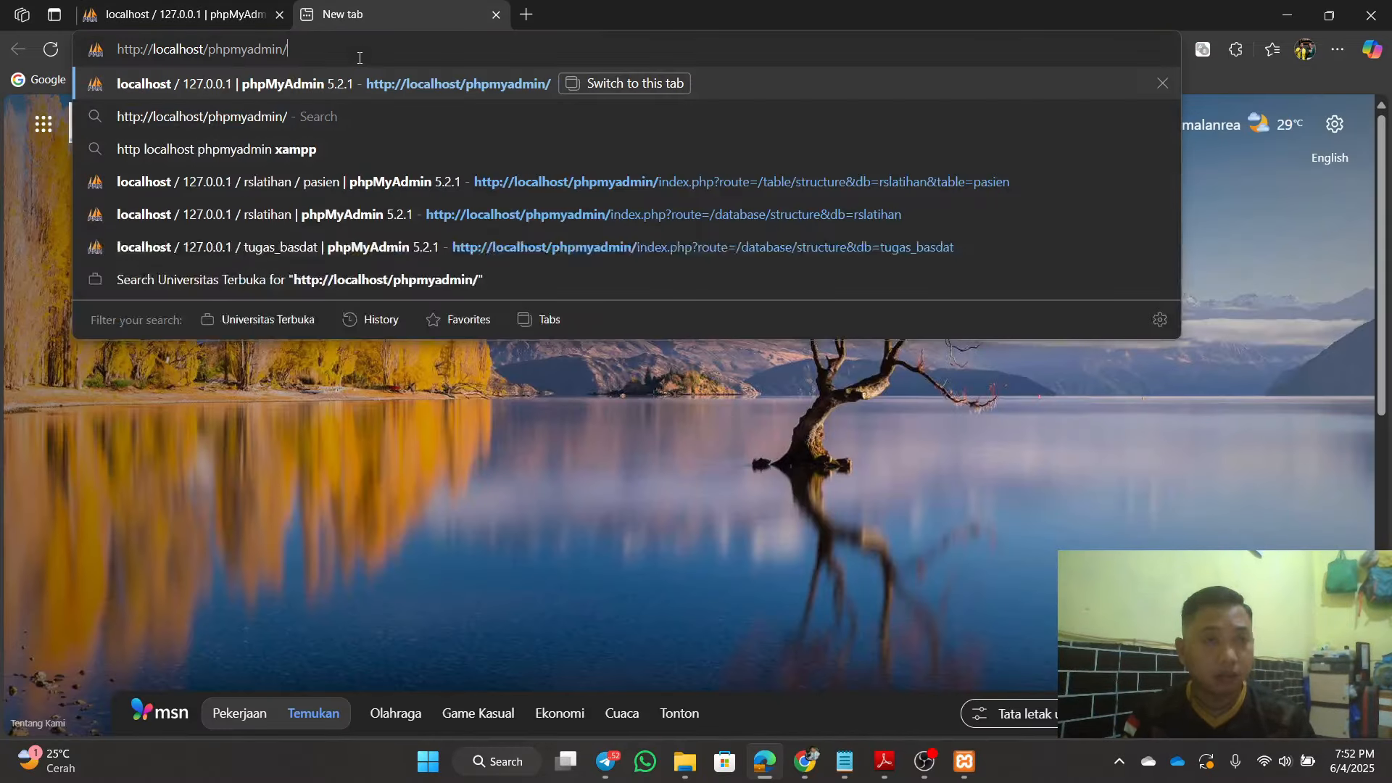
key(Return)
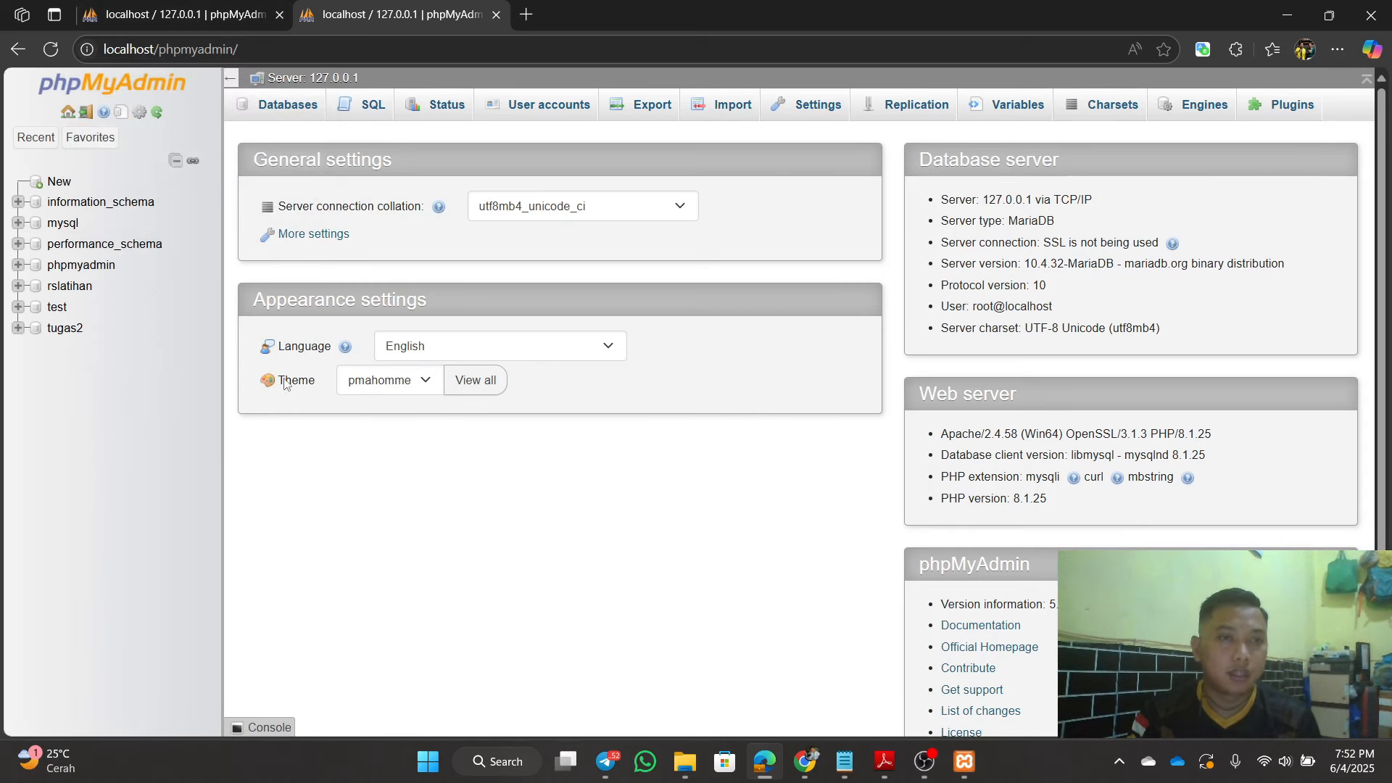
click(190, 18)
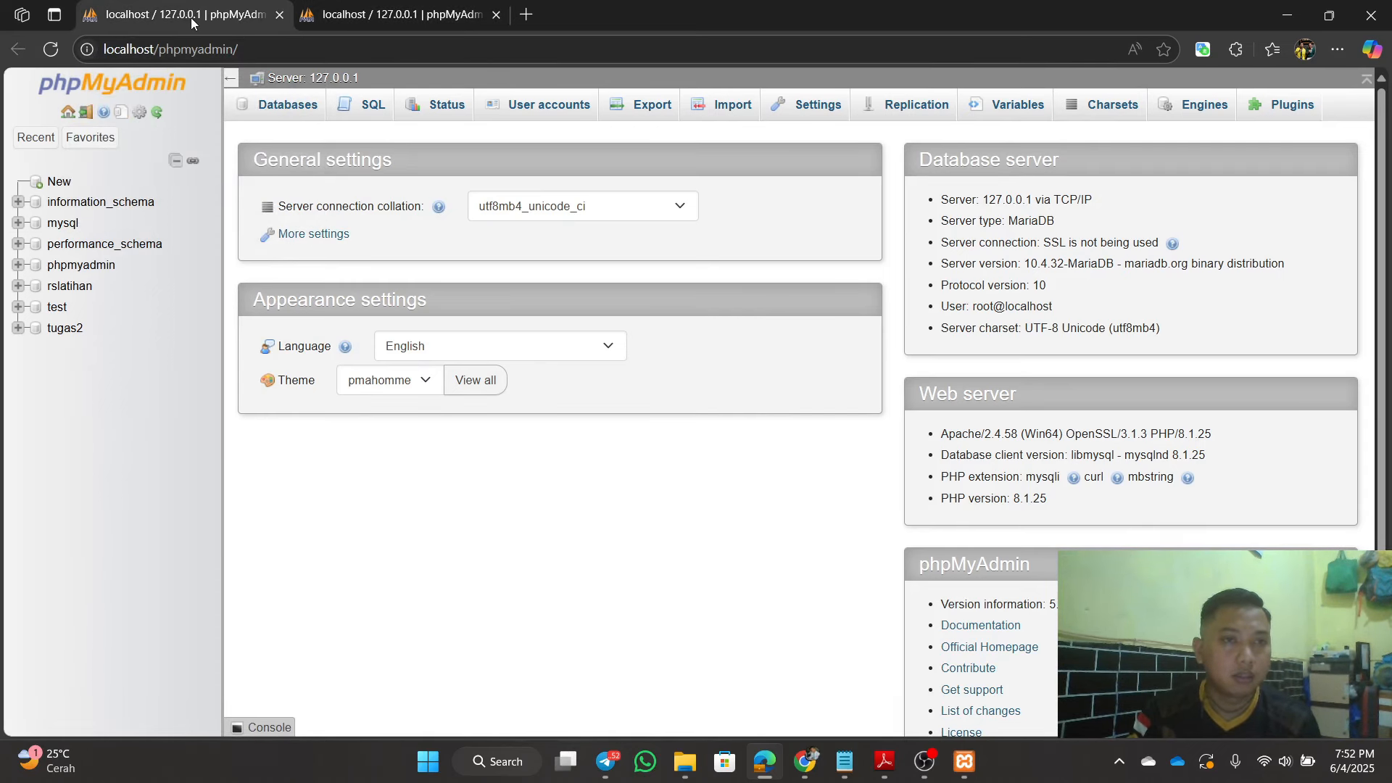
Step: Browse the nine rows of tugas2's pasien table, then go back to tugas2's six-table list
click(65, 328)
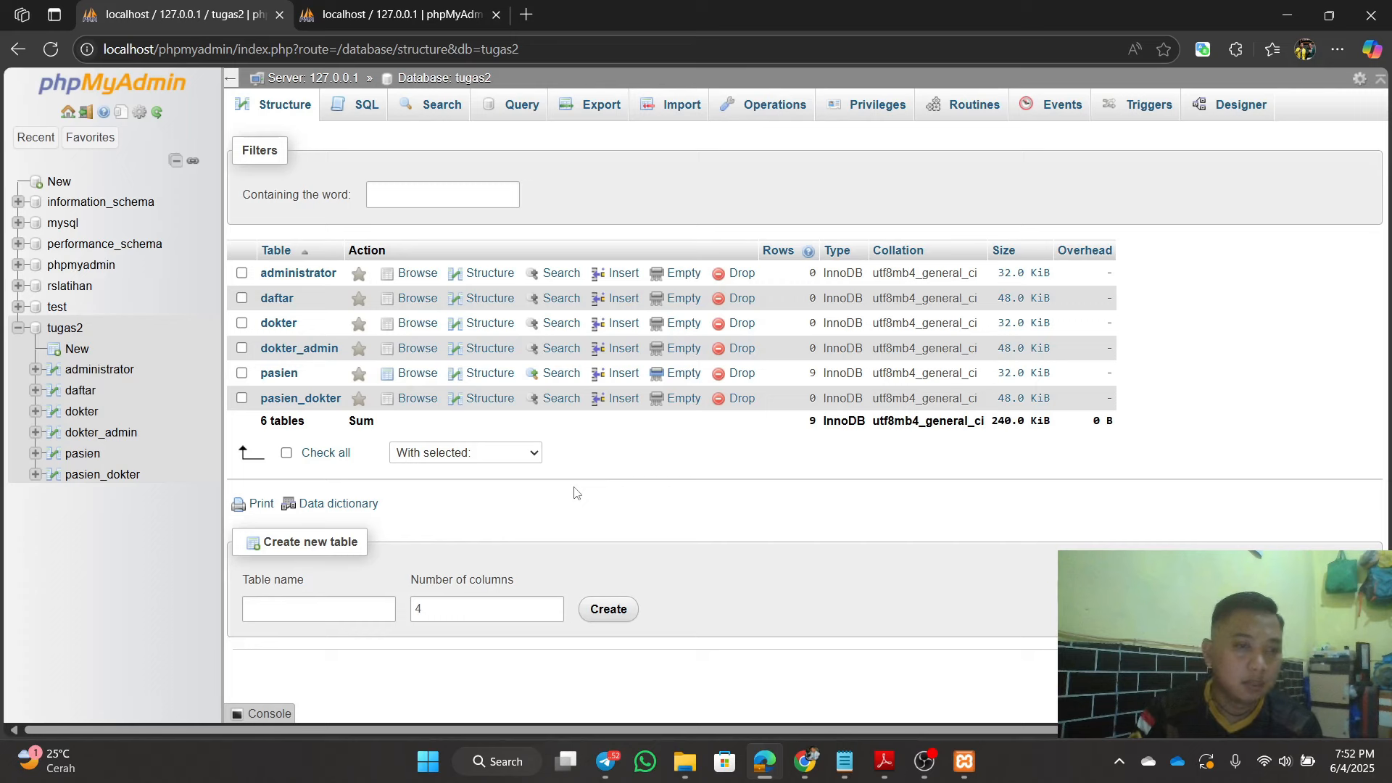
click(287, 375)
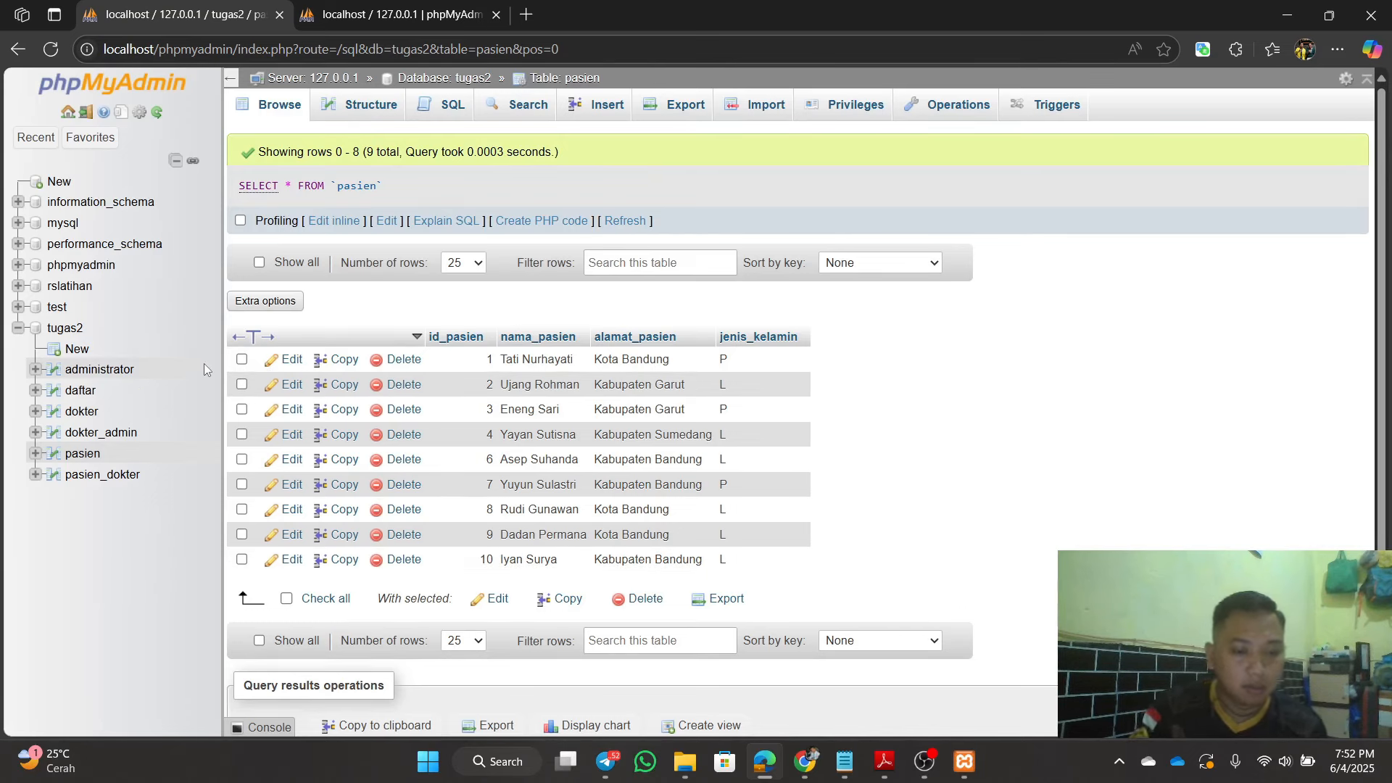
click(74, 331)
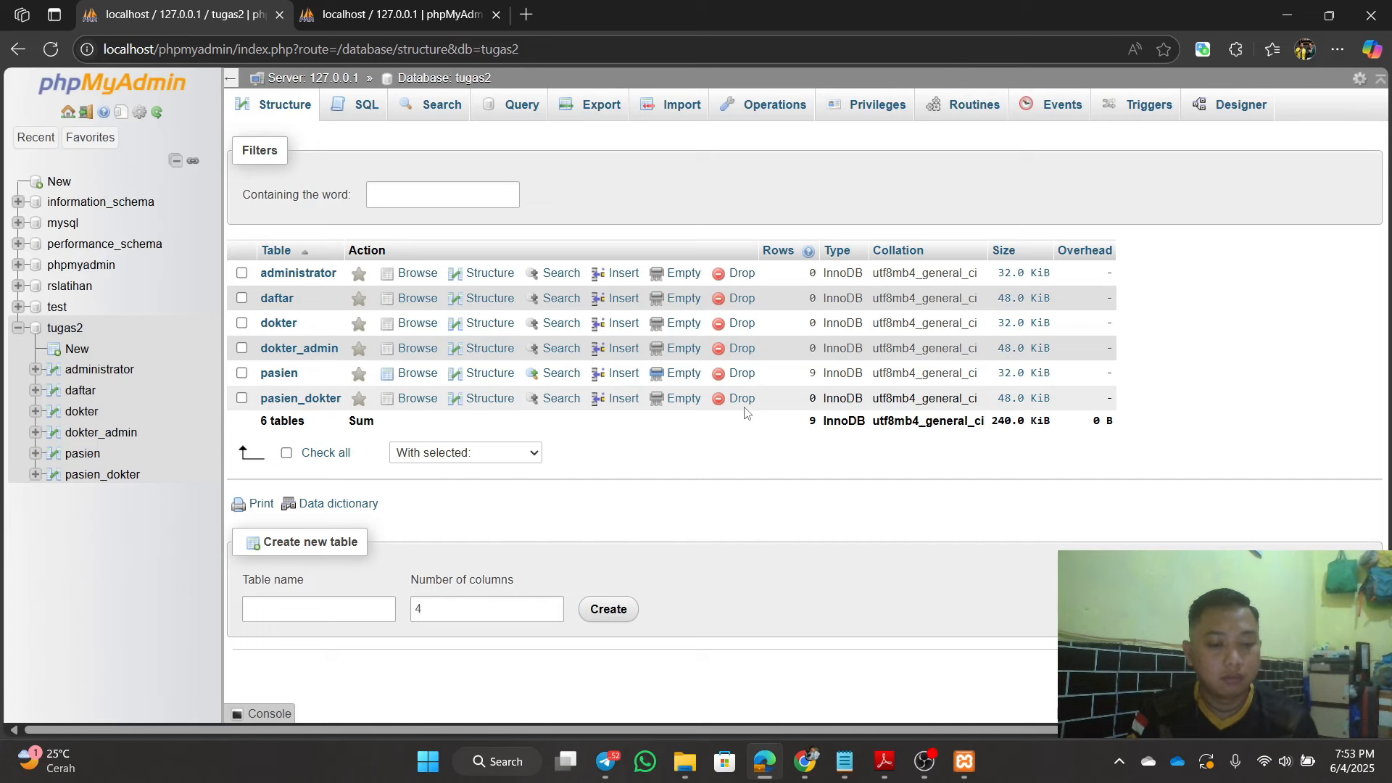
Step: Draft a new tugas2 procedure named transaksi1, dropping the default parameter row
click(981, 109)
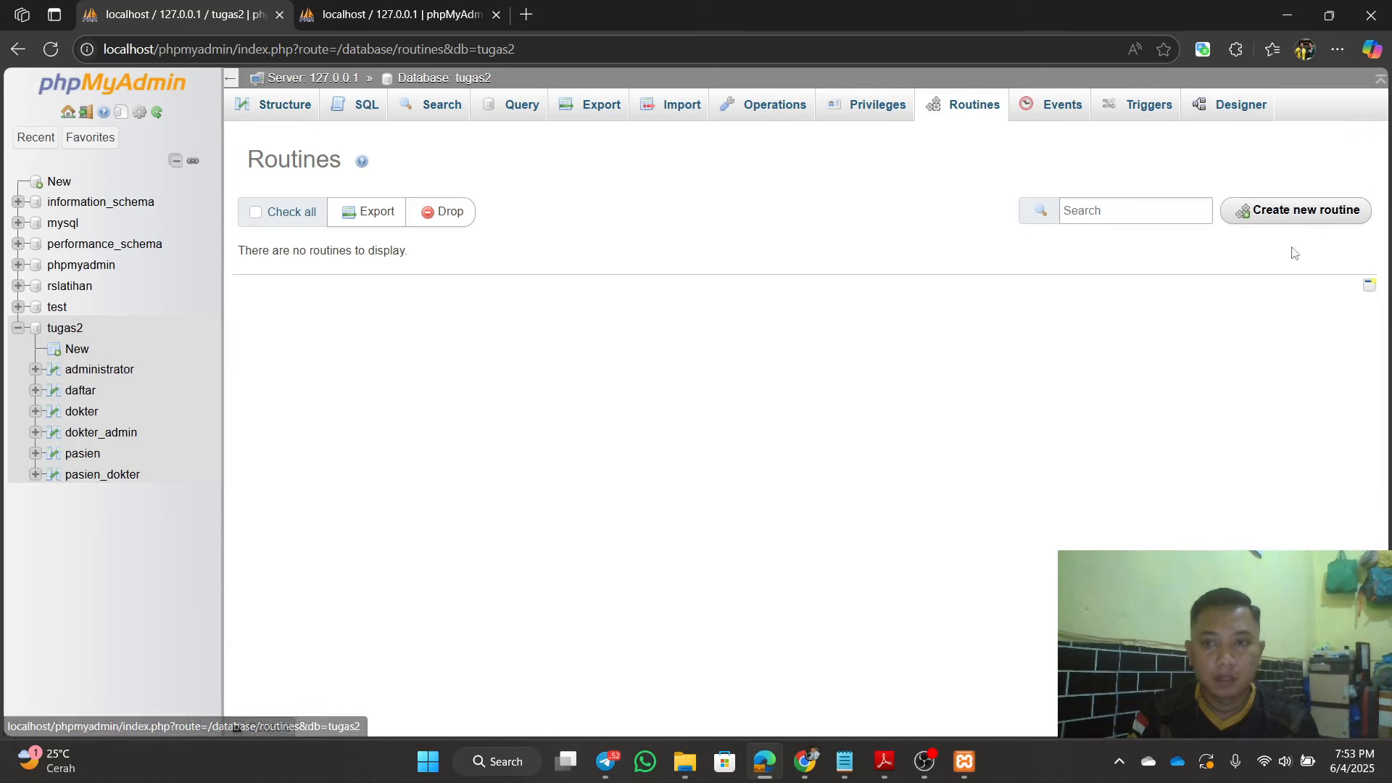
click(1304, 218)
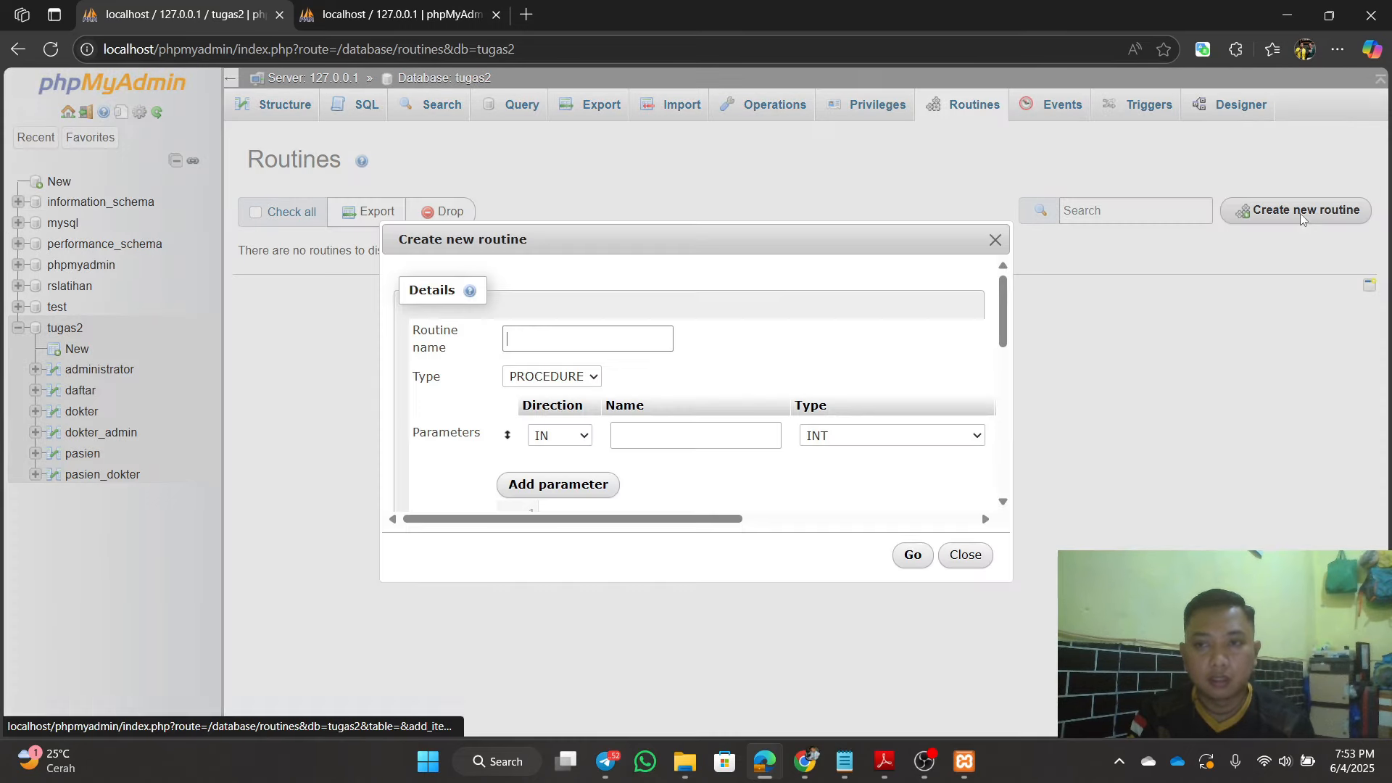
click(637, 342)
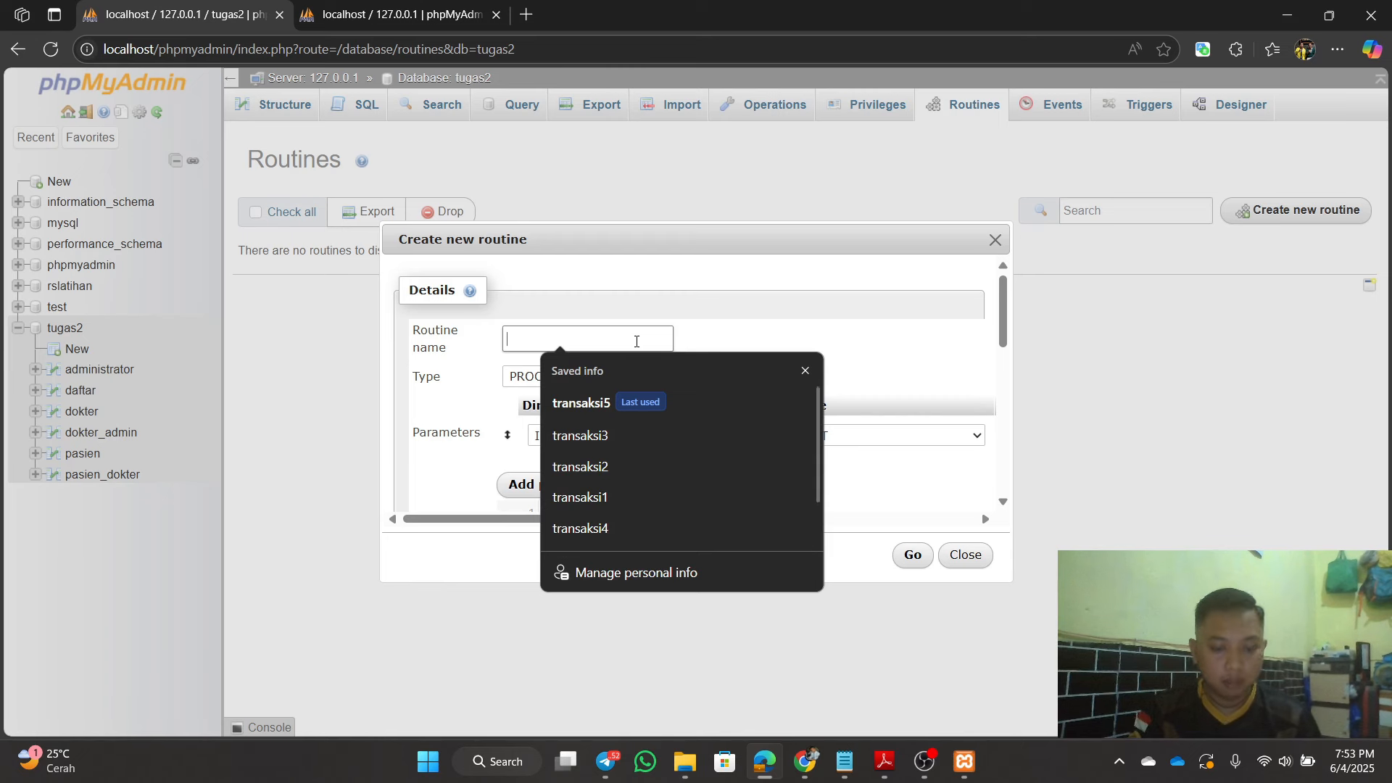
text(transa)
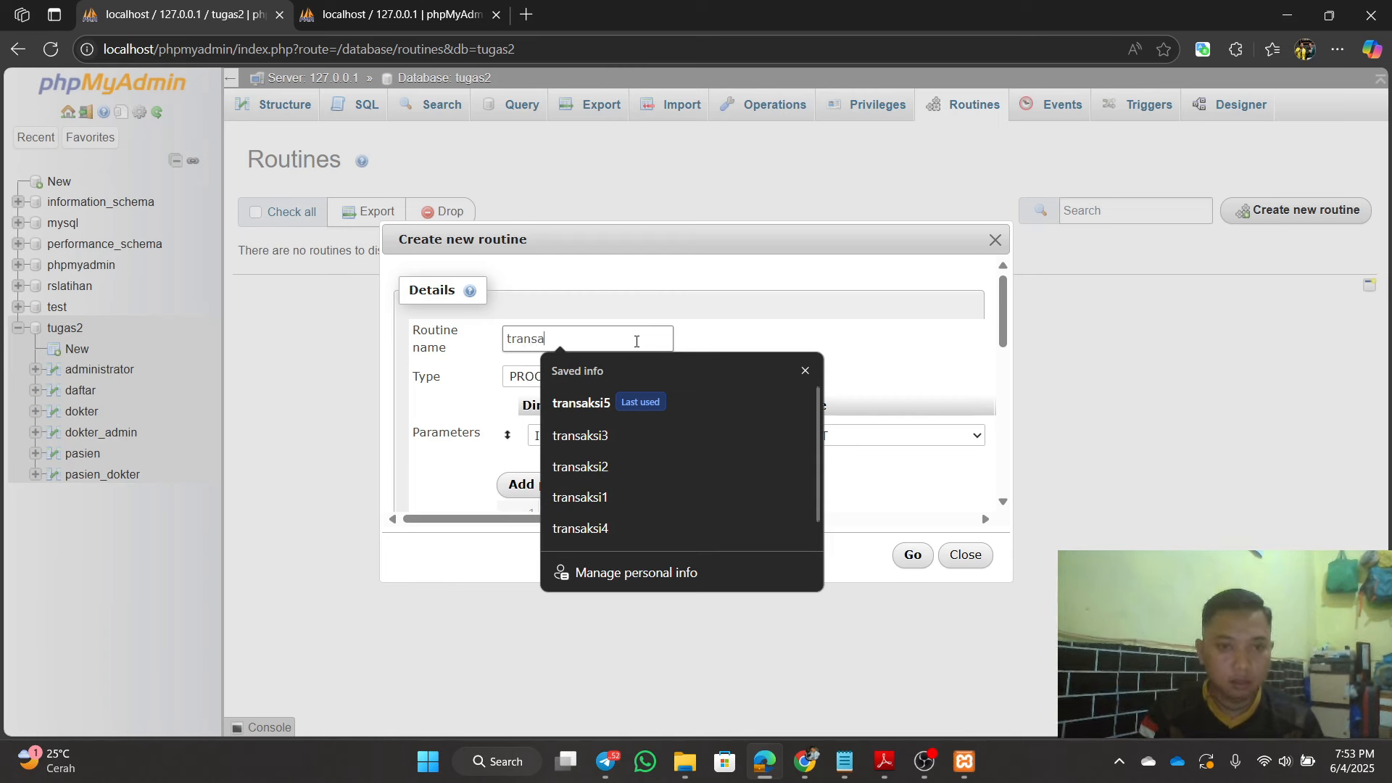
text(ksi)
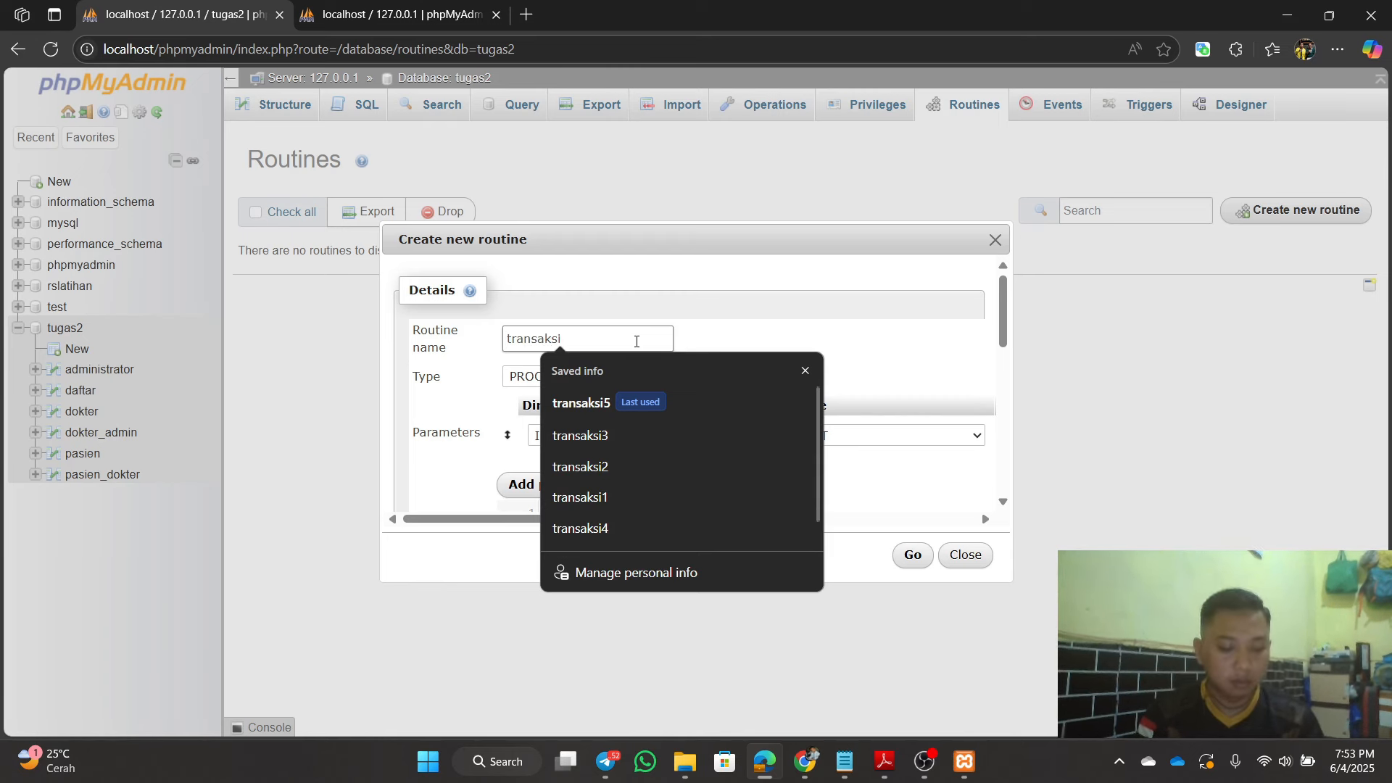
text(1)
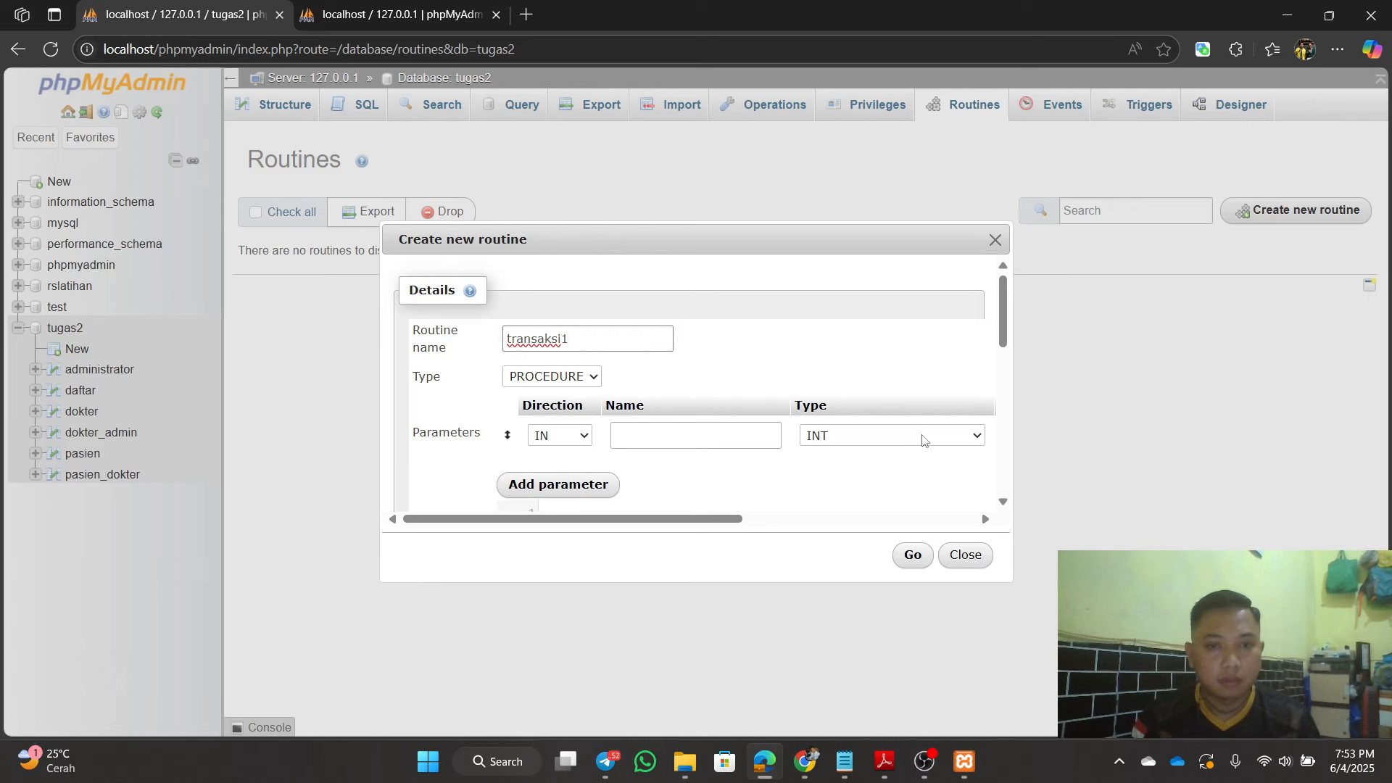
drag(649, 527, 943, 521)
click(965, 435)
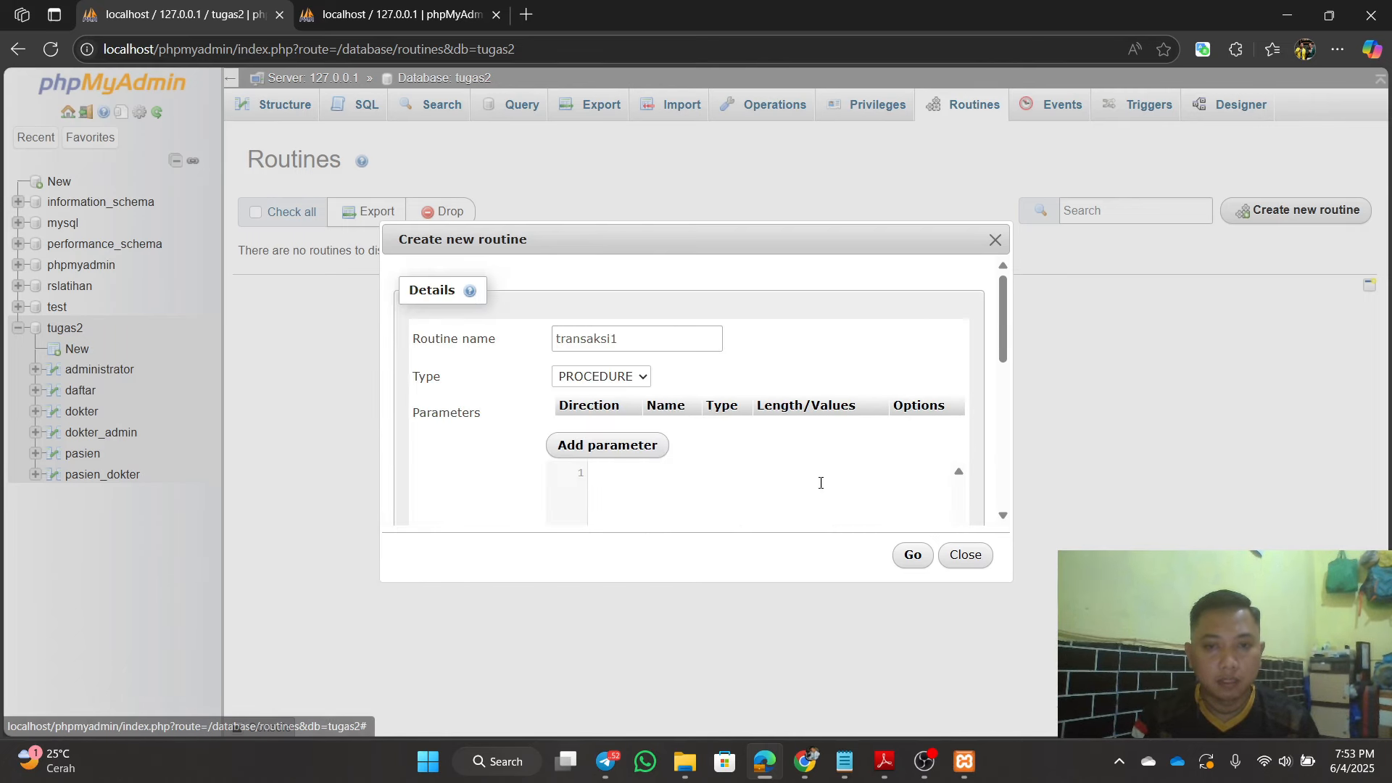
scroll(697, 497, down, 5)
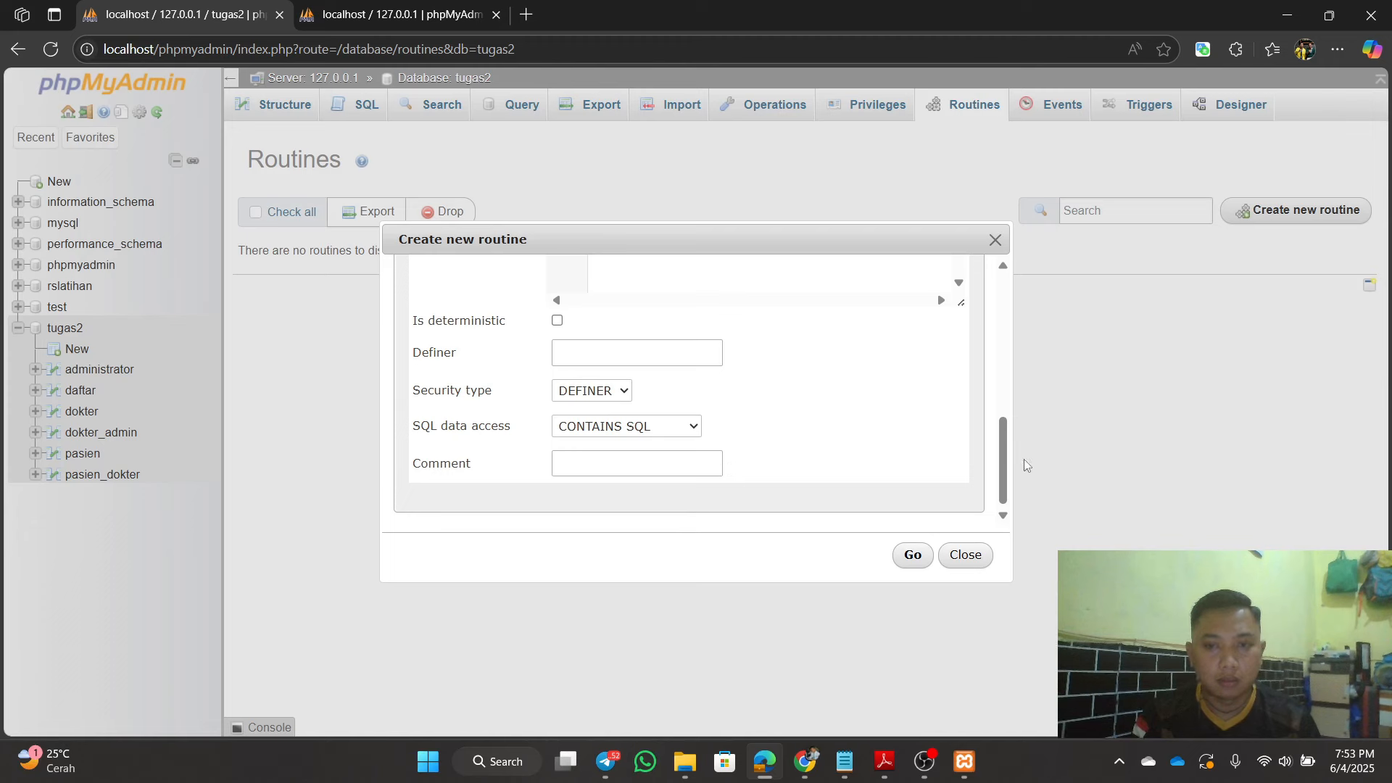
drag(1004, 468, 1006, 378)
click(755, 414)
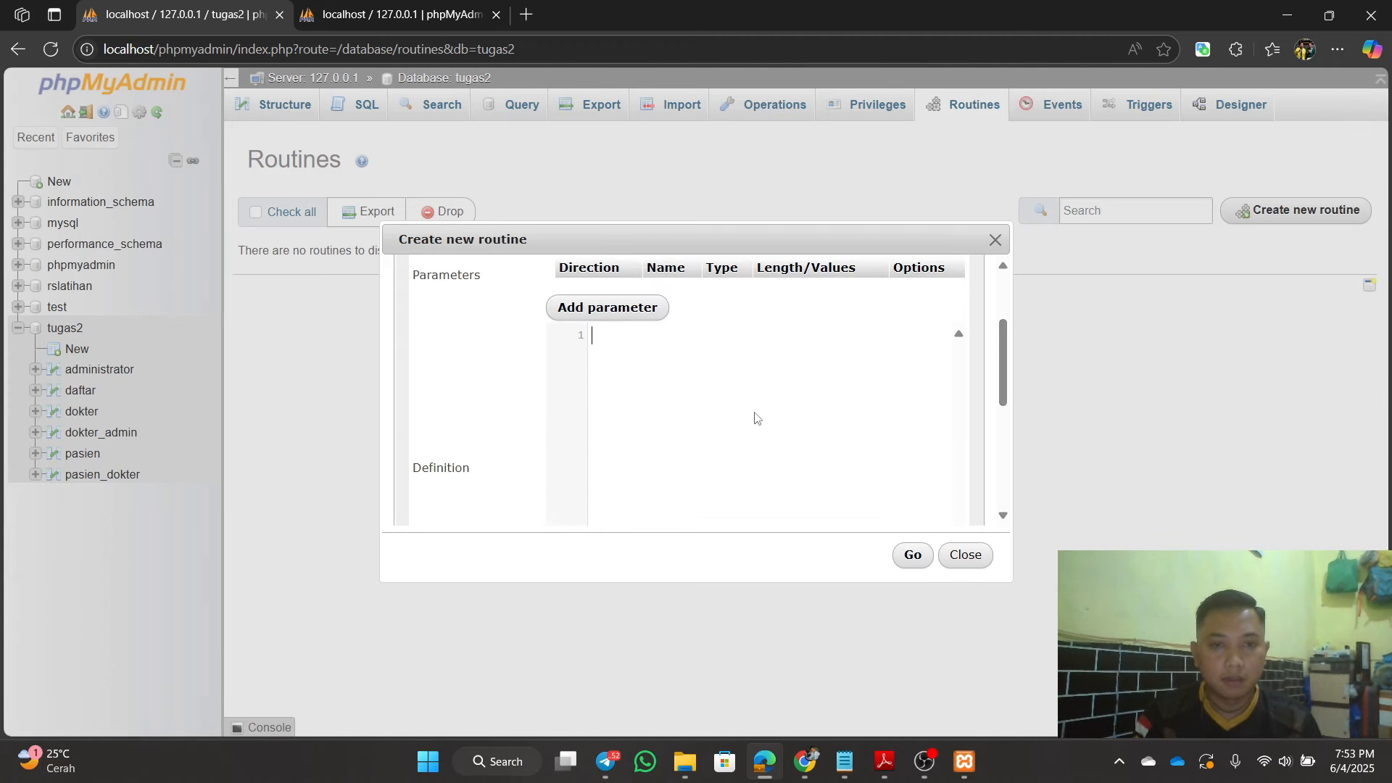
Step: Copy the BEGIN…END code from Notepad's Transaksi1.txt, then minimize Notepad
click(845, 762)
click(125, 13)
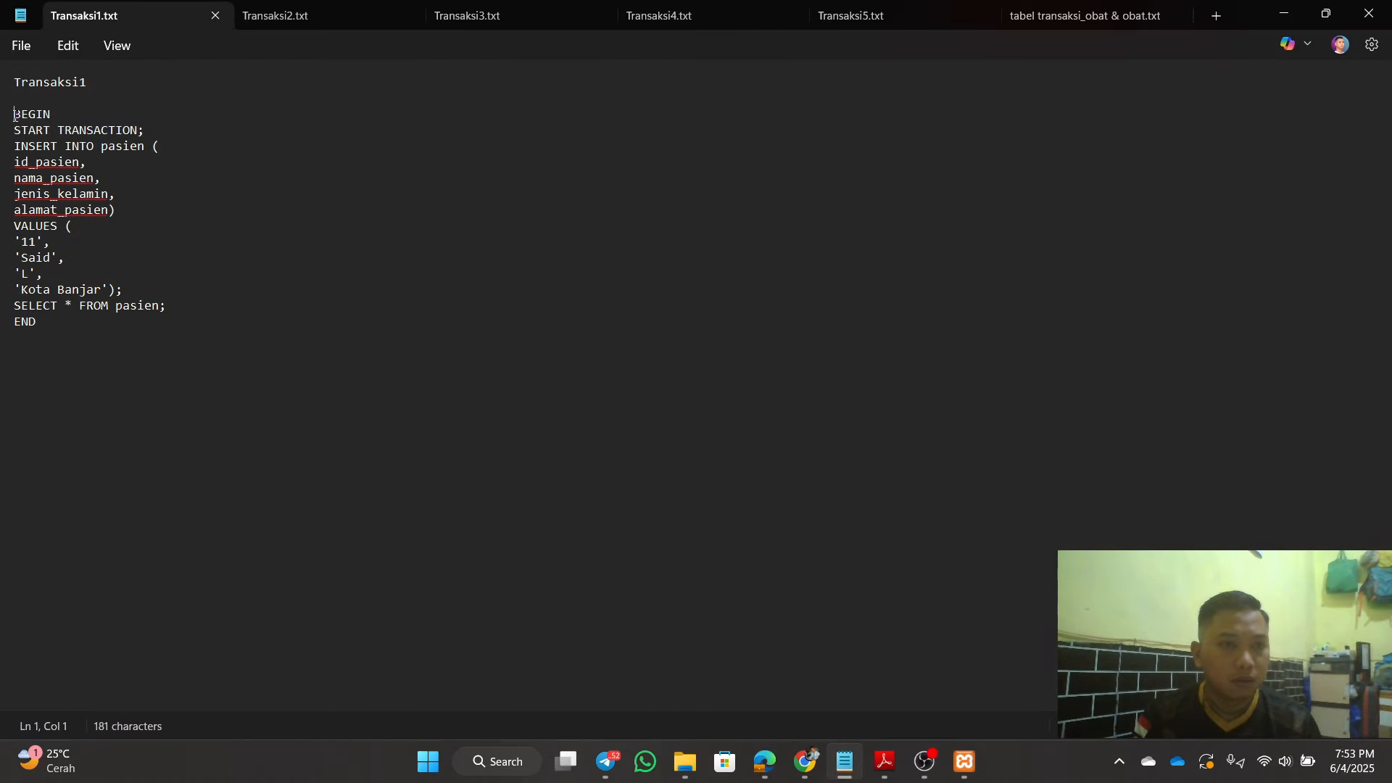
drag(15, 116, 36, 321)
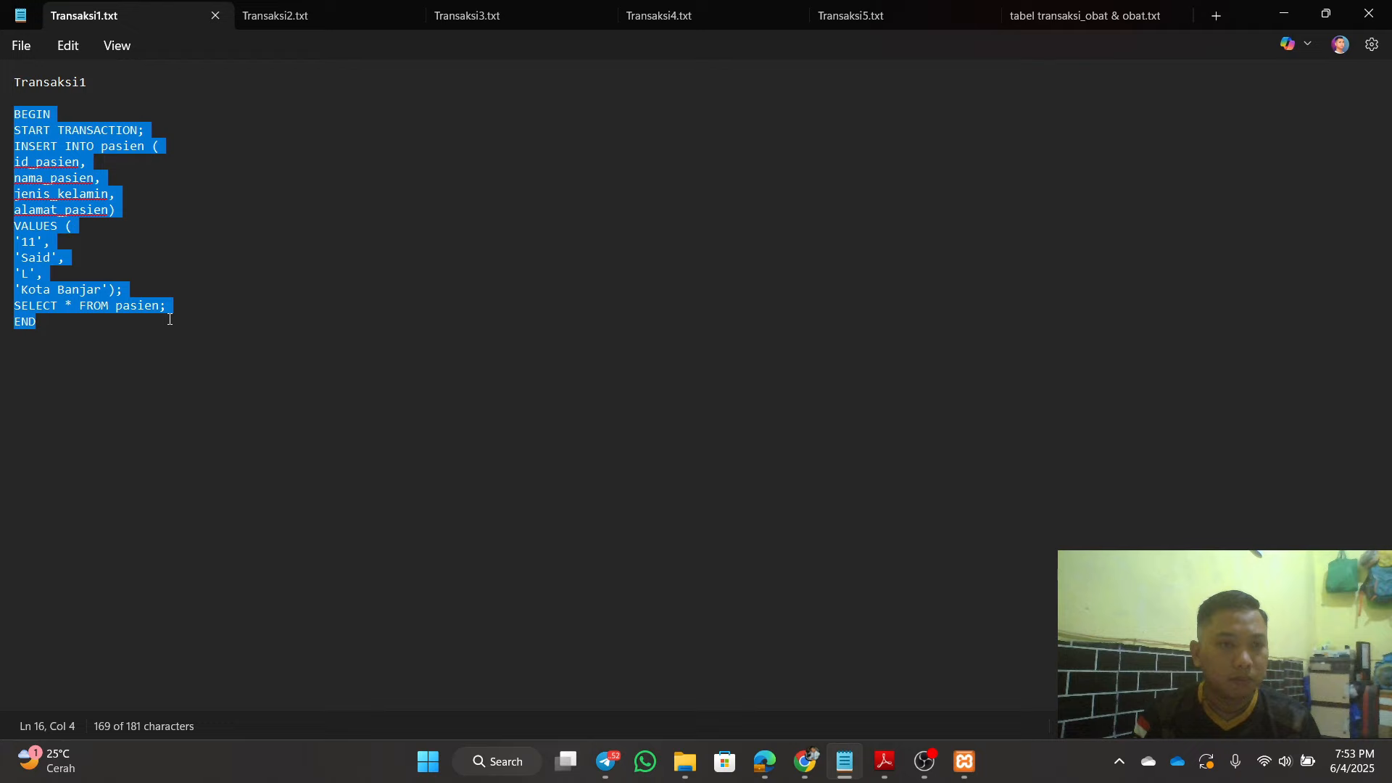
right_click(59, 198)
click(144, 285)
click(116, 210)
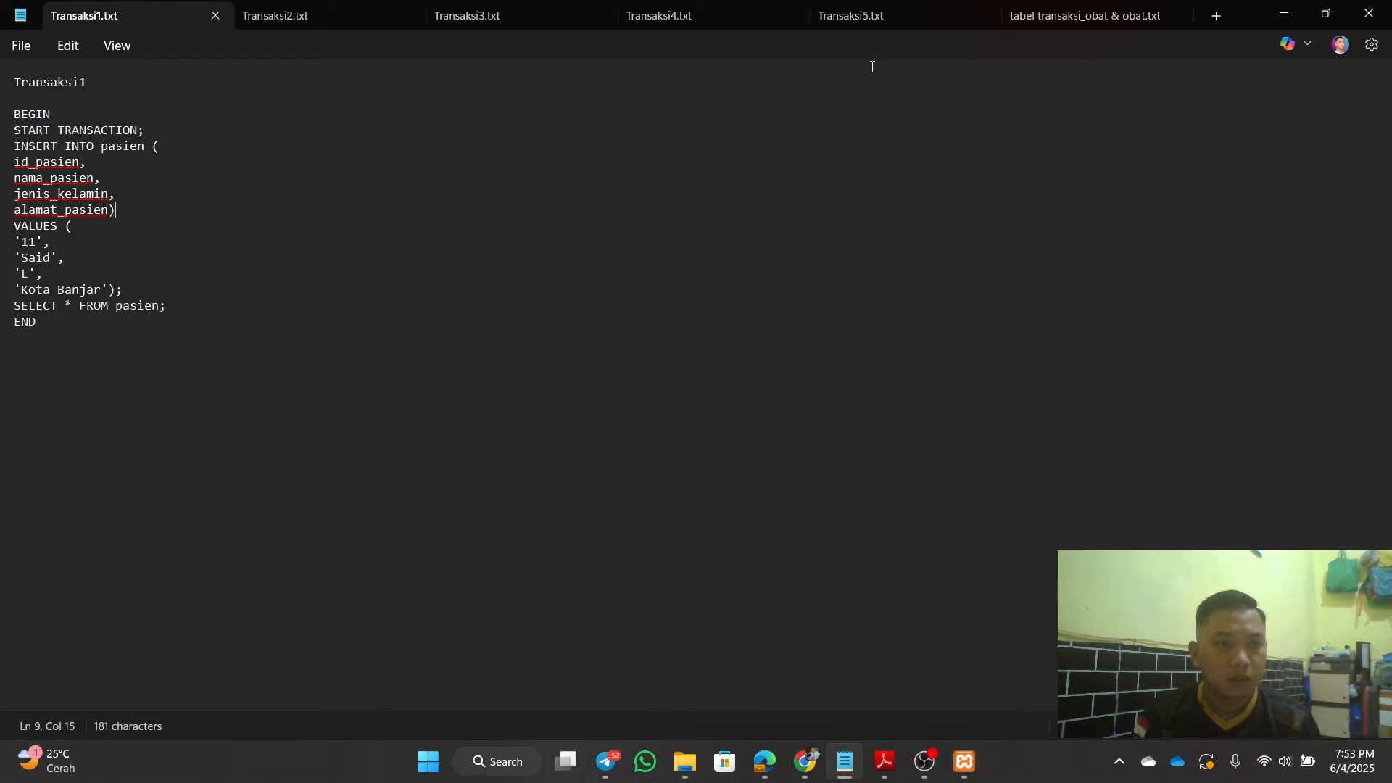
click(1287, 15)
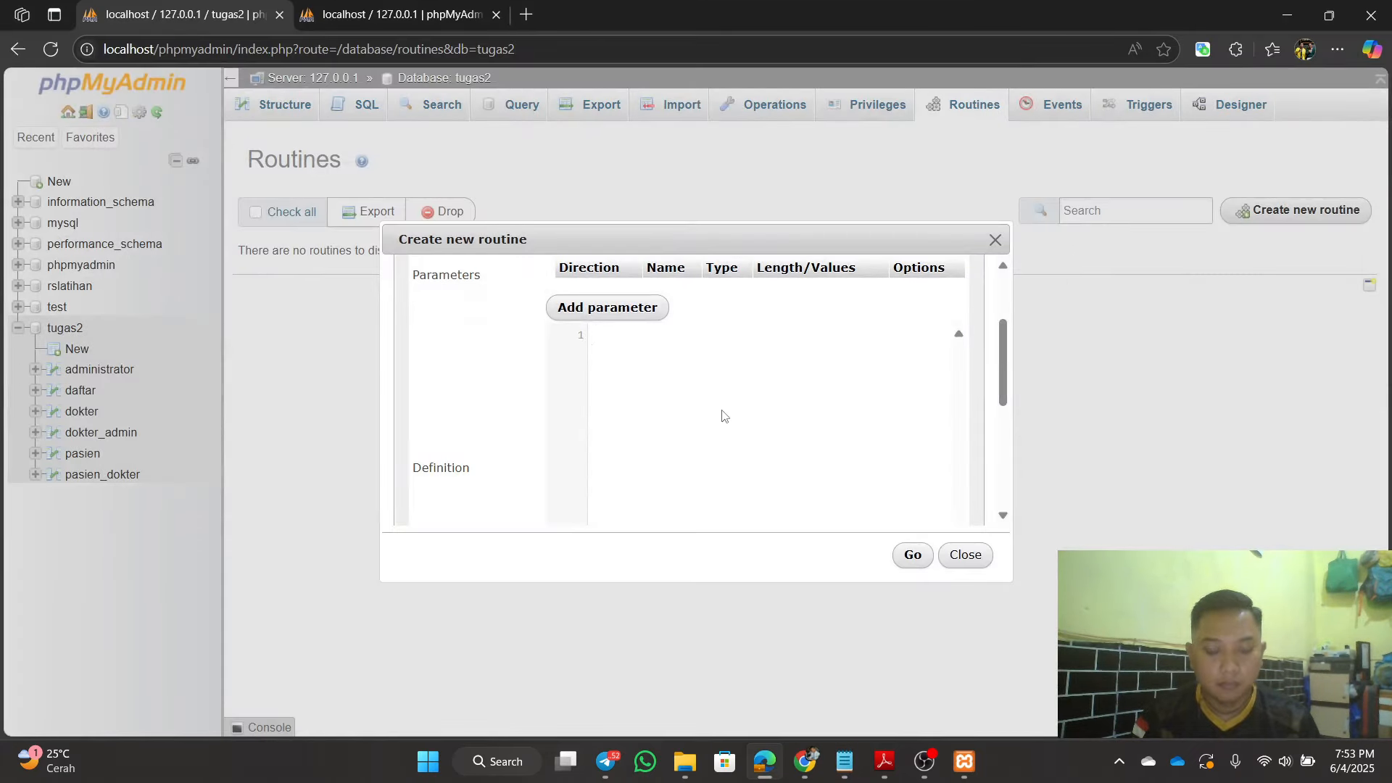
Step: Paste the Transaksi1 code into the Definition box and save the transaksi1 procedure
click(725, 416)
key(ctrl+v)
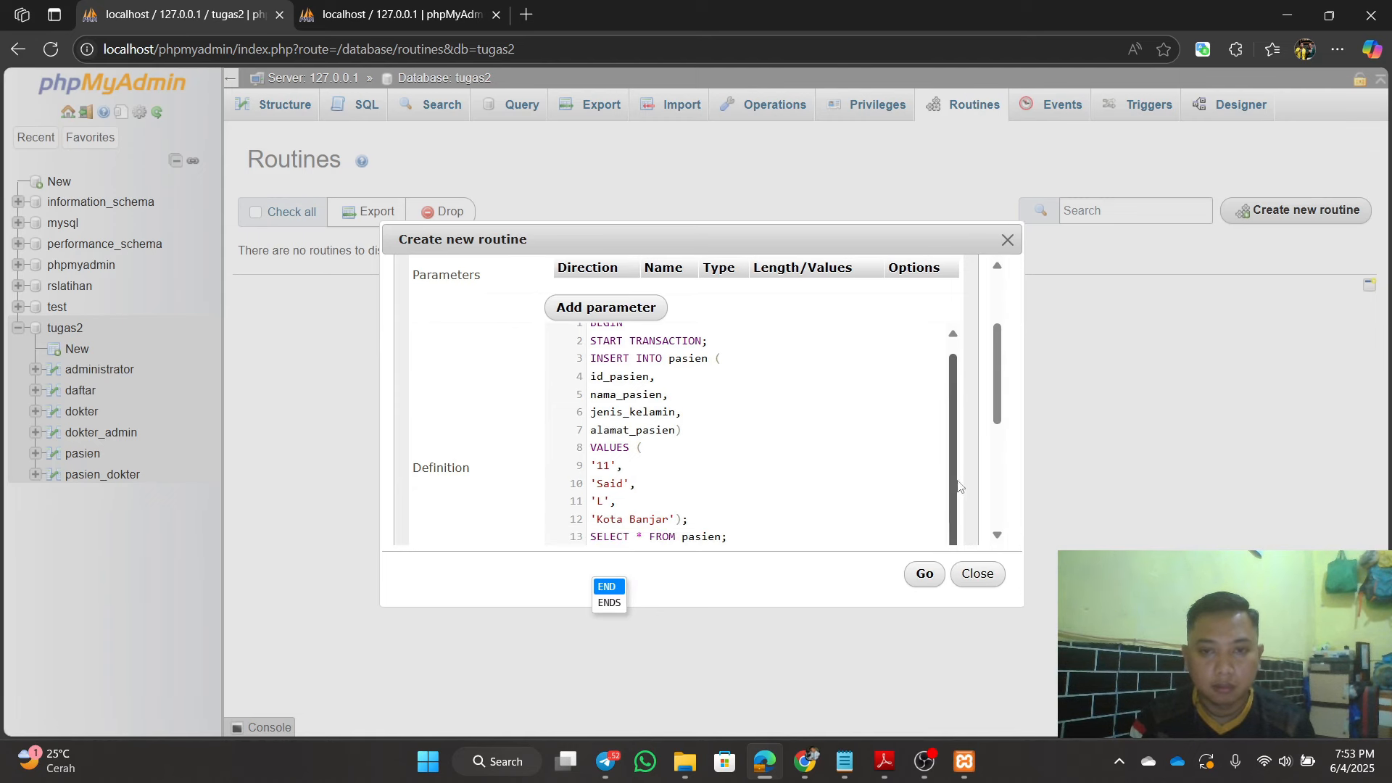
scroll(956, 435, down, 3)
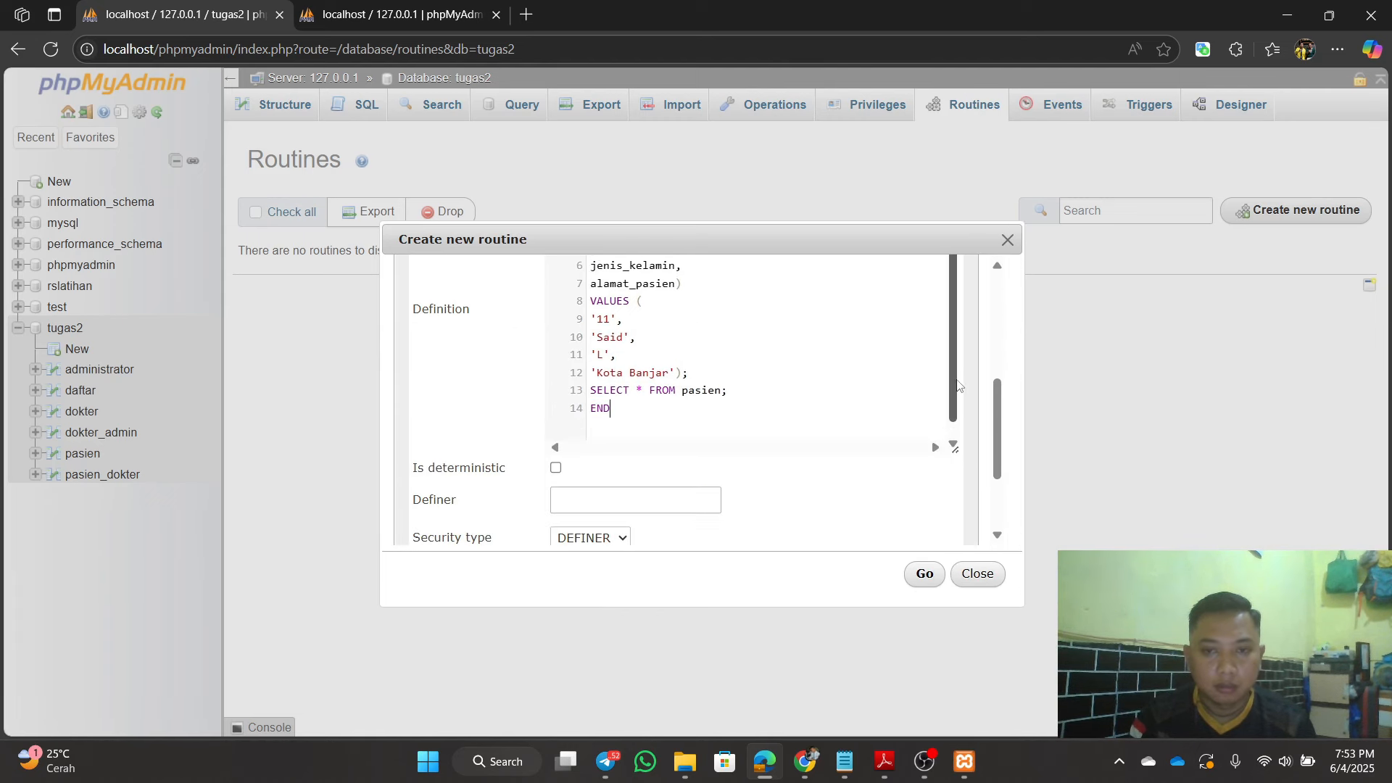
scroll(1008, 360, up, 4)
scroll(1006, 363, down, 1)
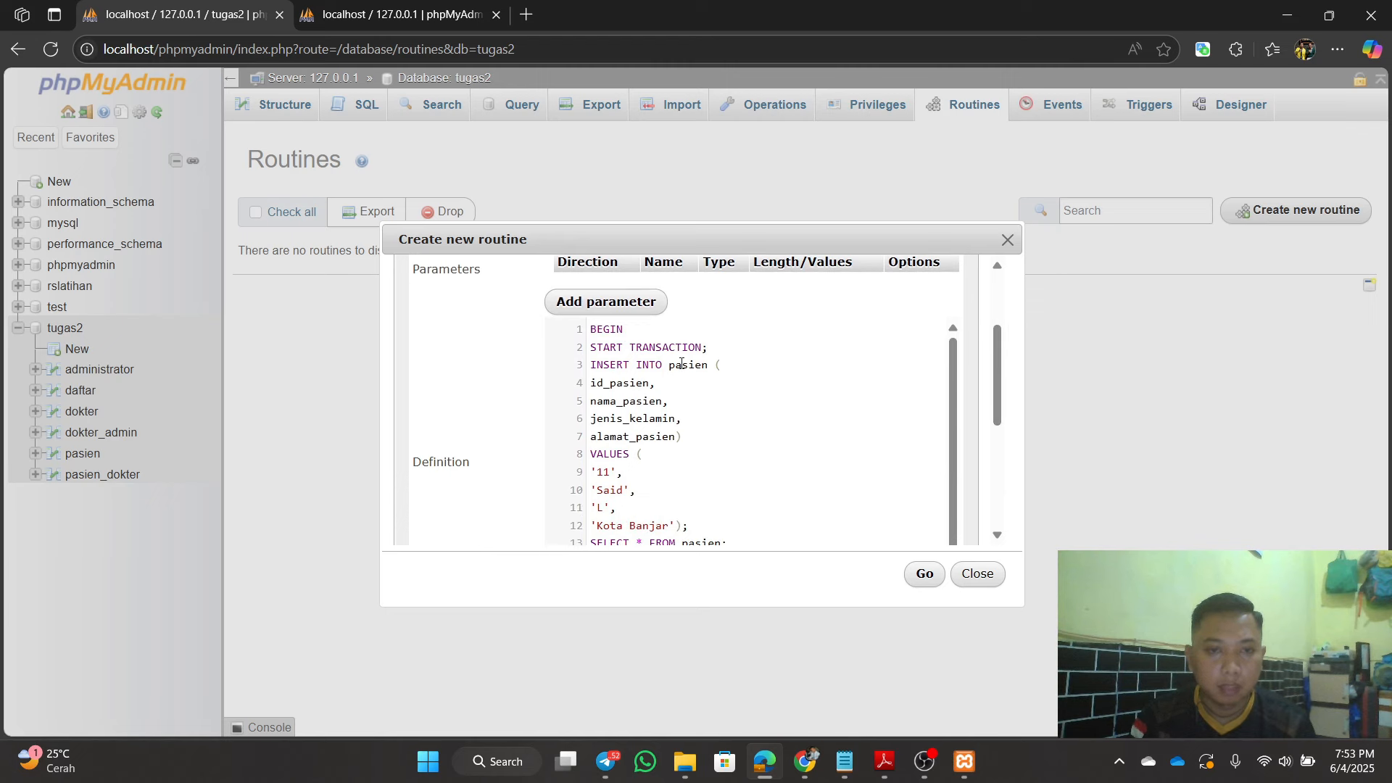
drag(950, 385, 950, 410)
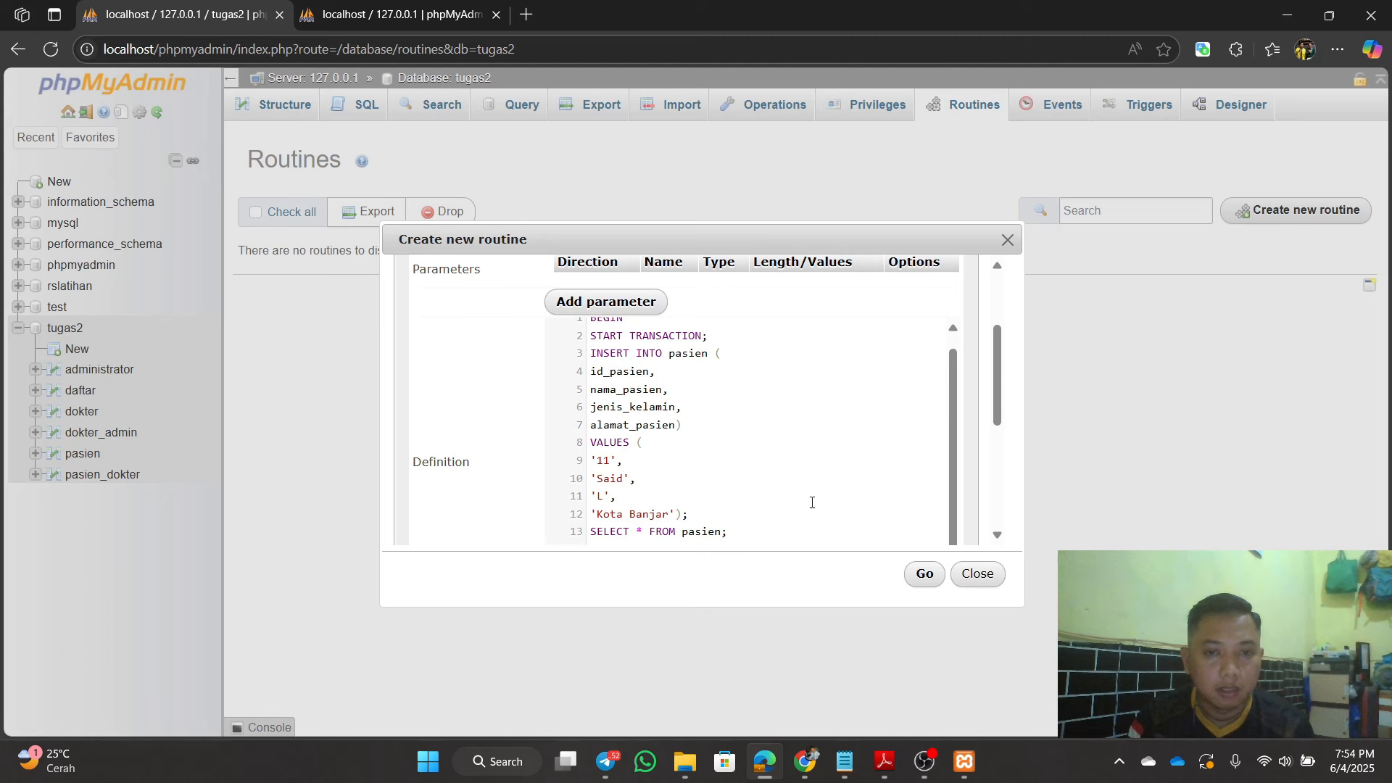
scroll(960, 451, down, 1)
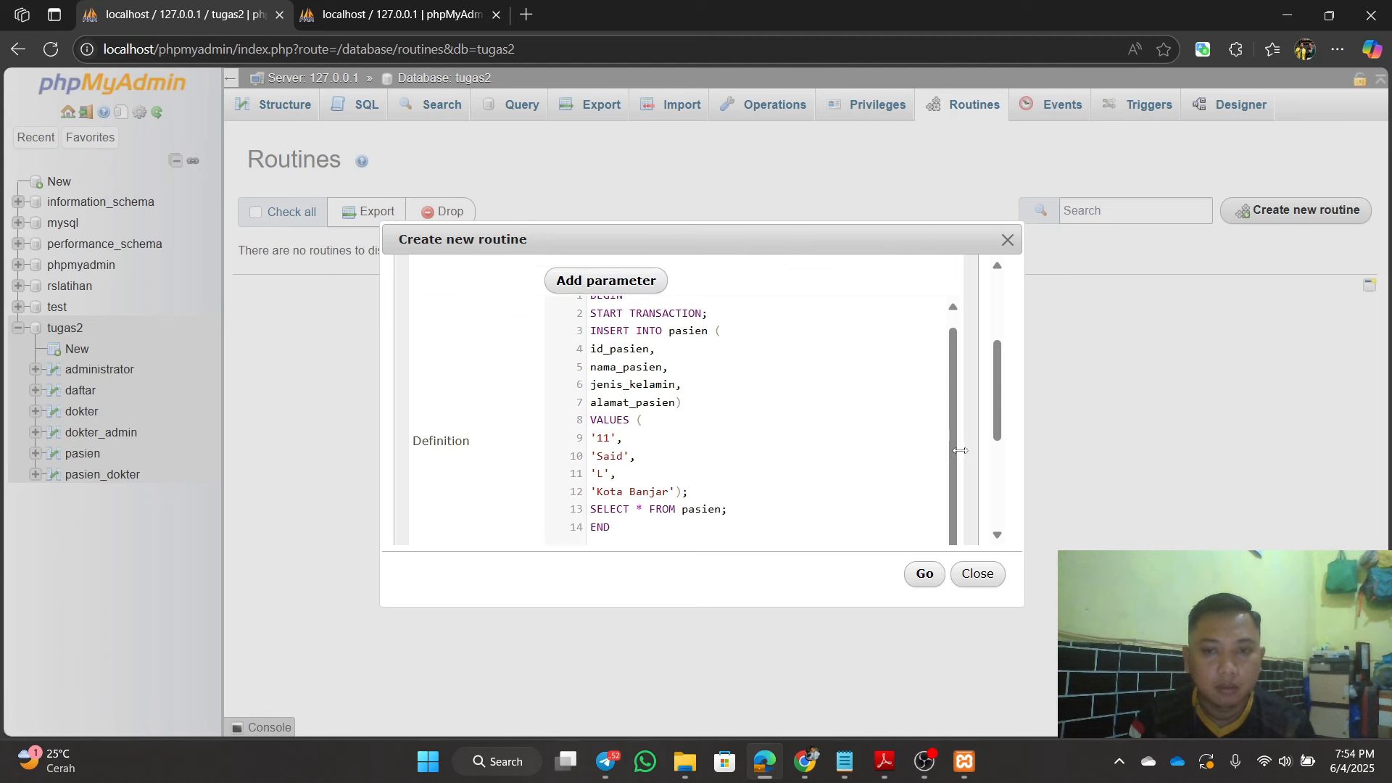
scroll(960, 452, down, 4)
scroll(941, 444, up, 3)
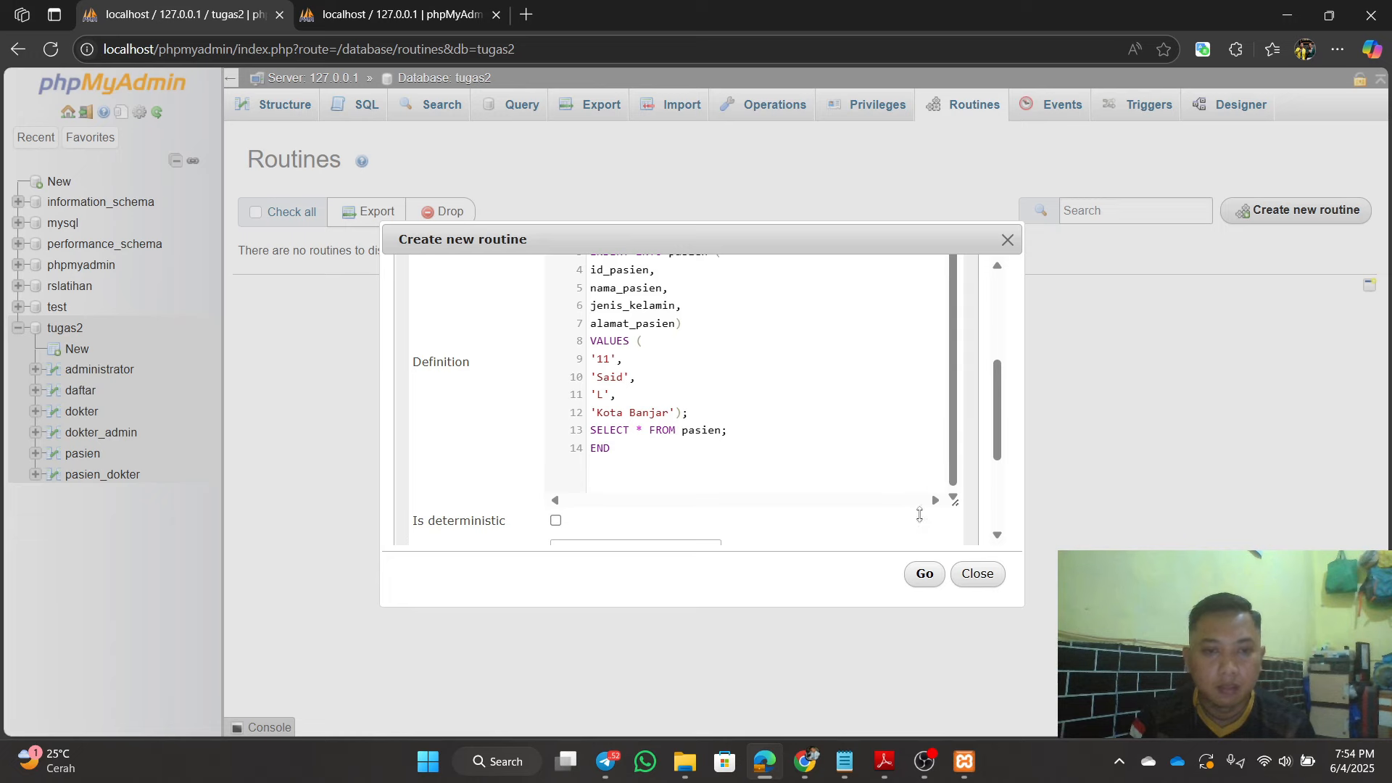
click(924, 577)
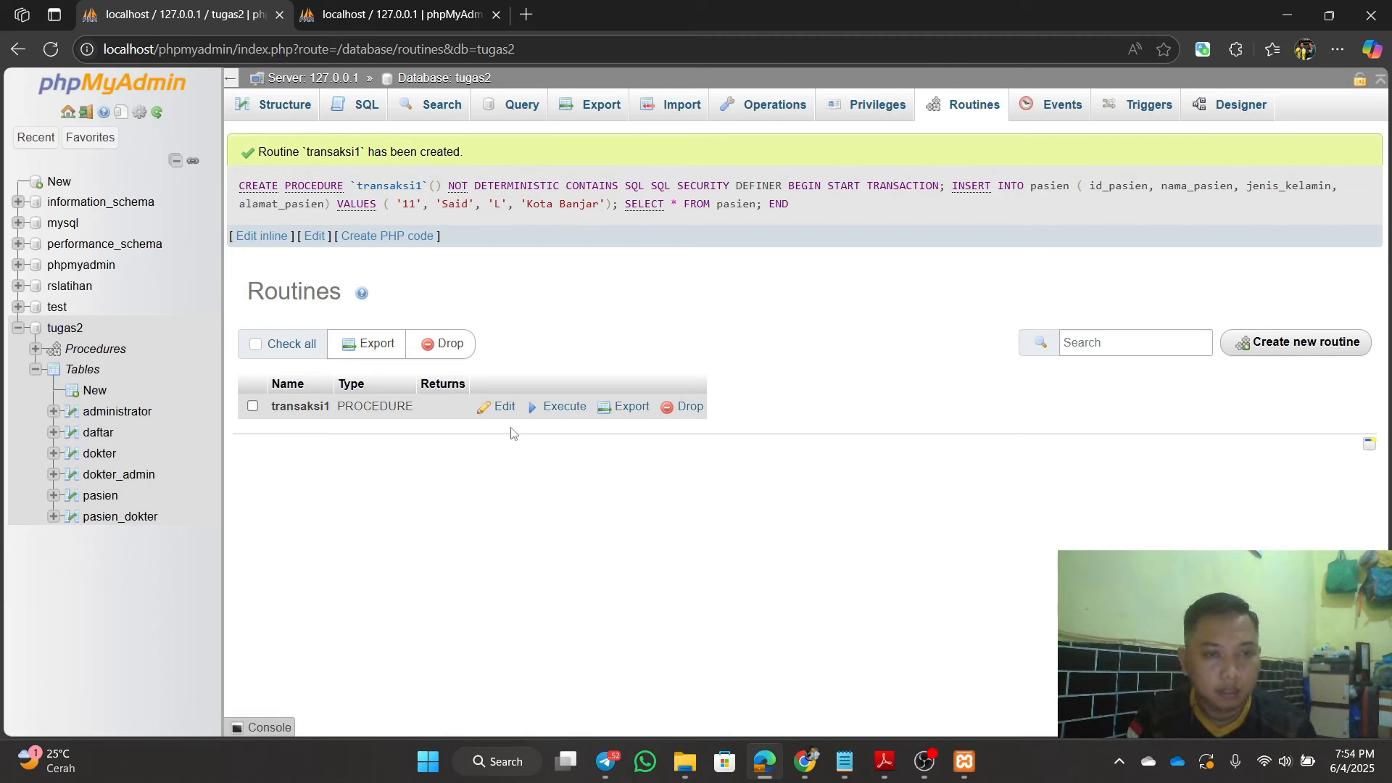
Step: Execute transaksi1, getting 10 pasien rows including id 11, and compare with pasien in the second tab
click(560, 410)
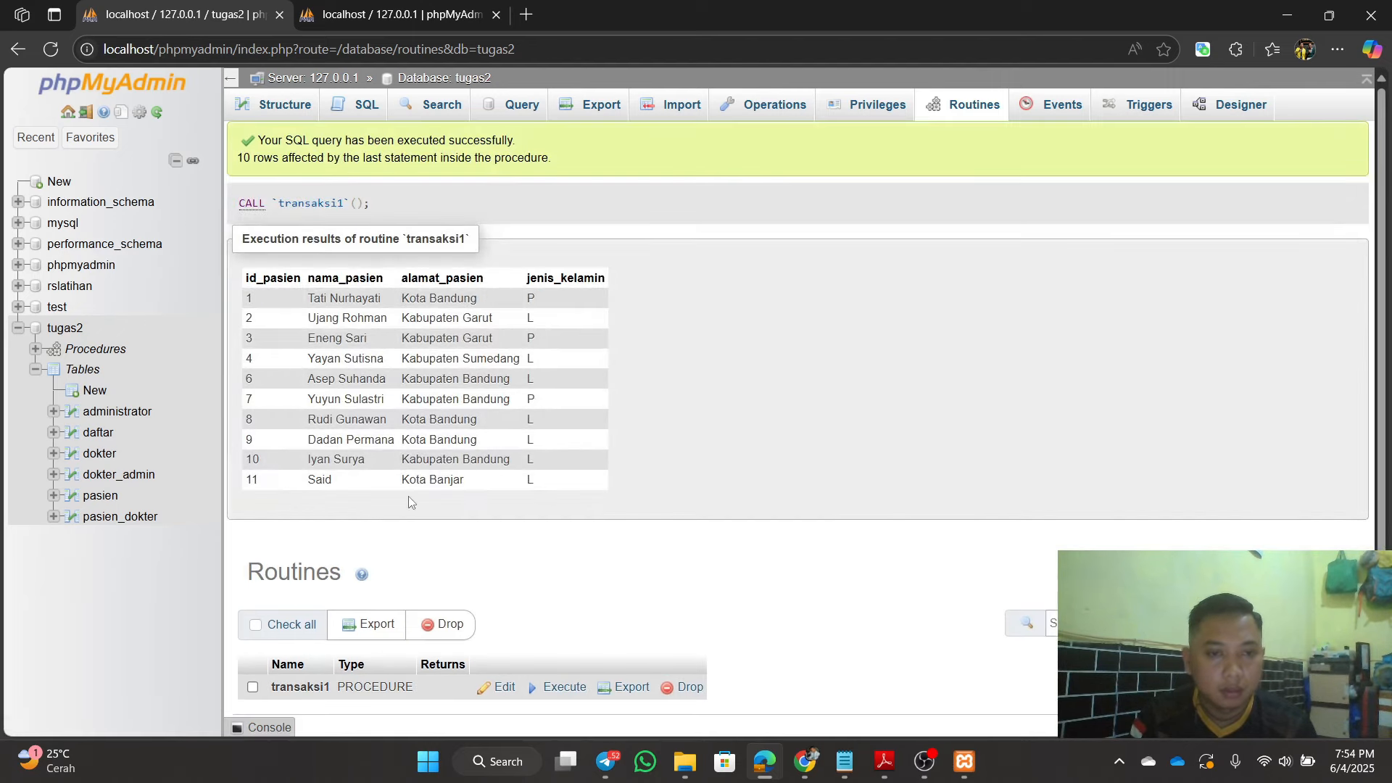
scroll(304, 494, down, 1)
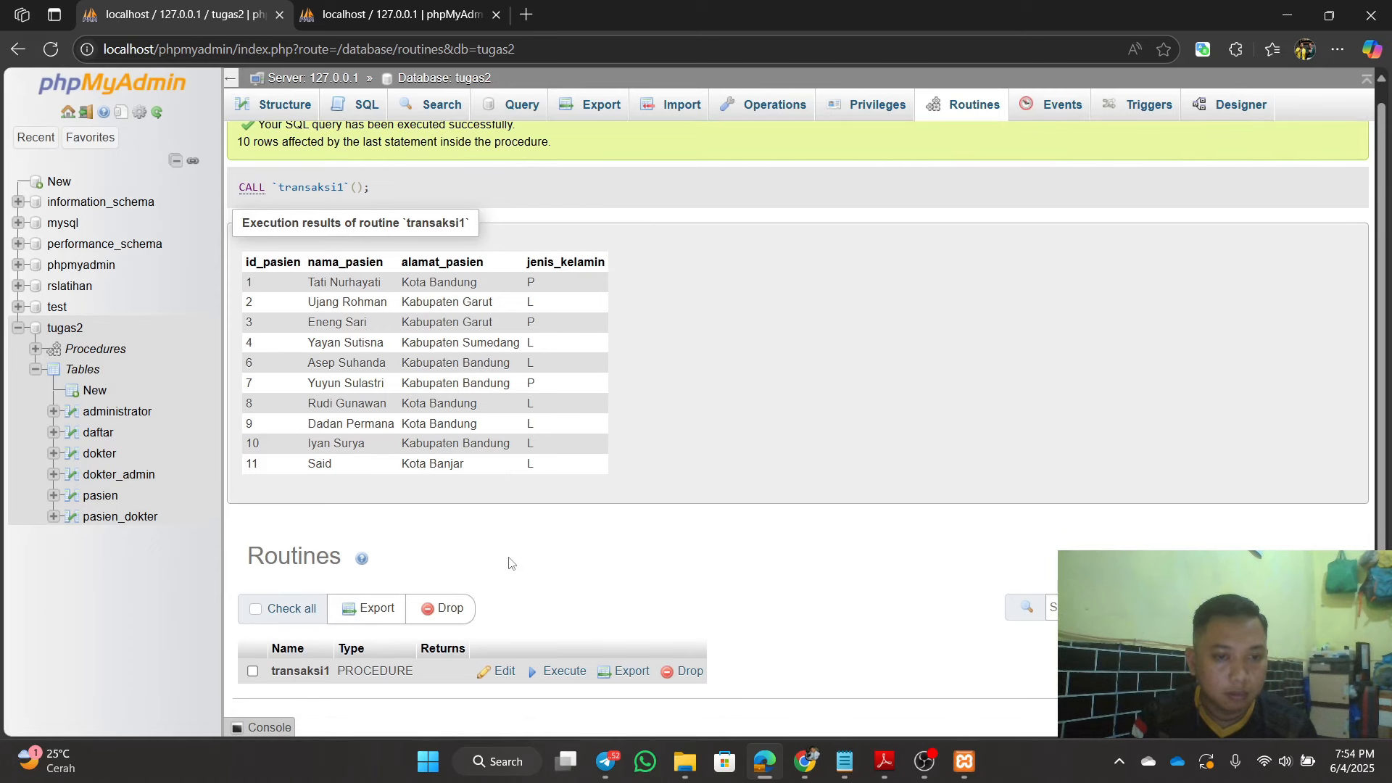
click(396, 14)
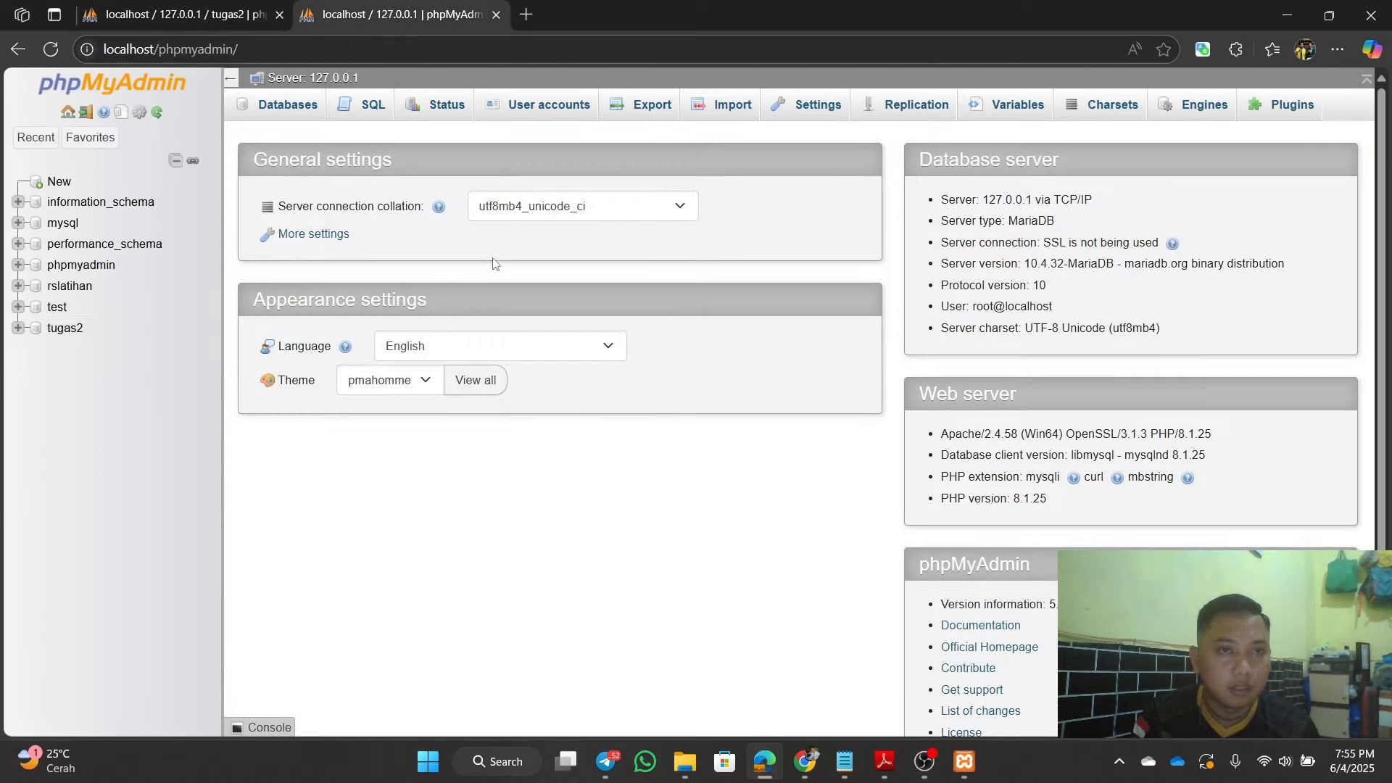
click(79, 332)
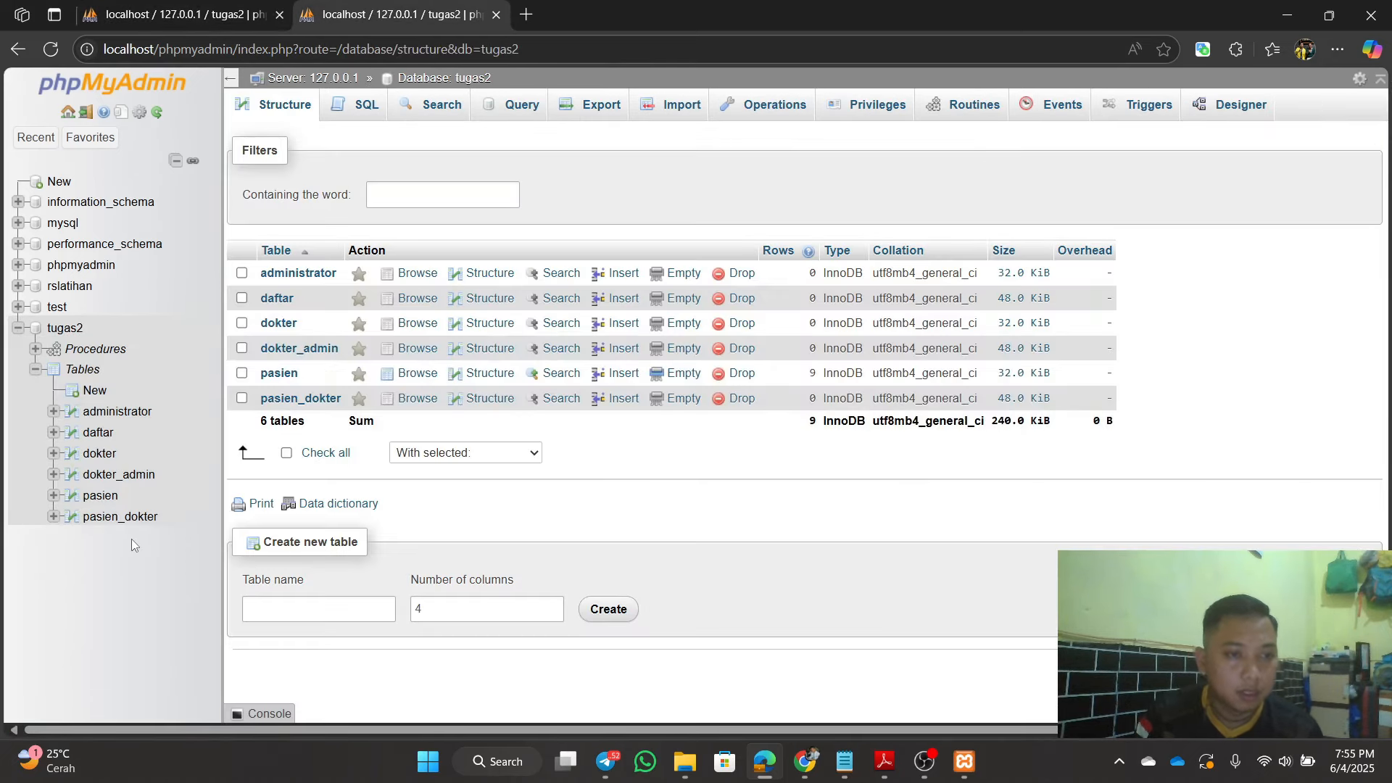
click(100, 496)
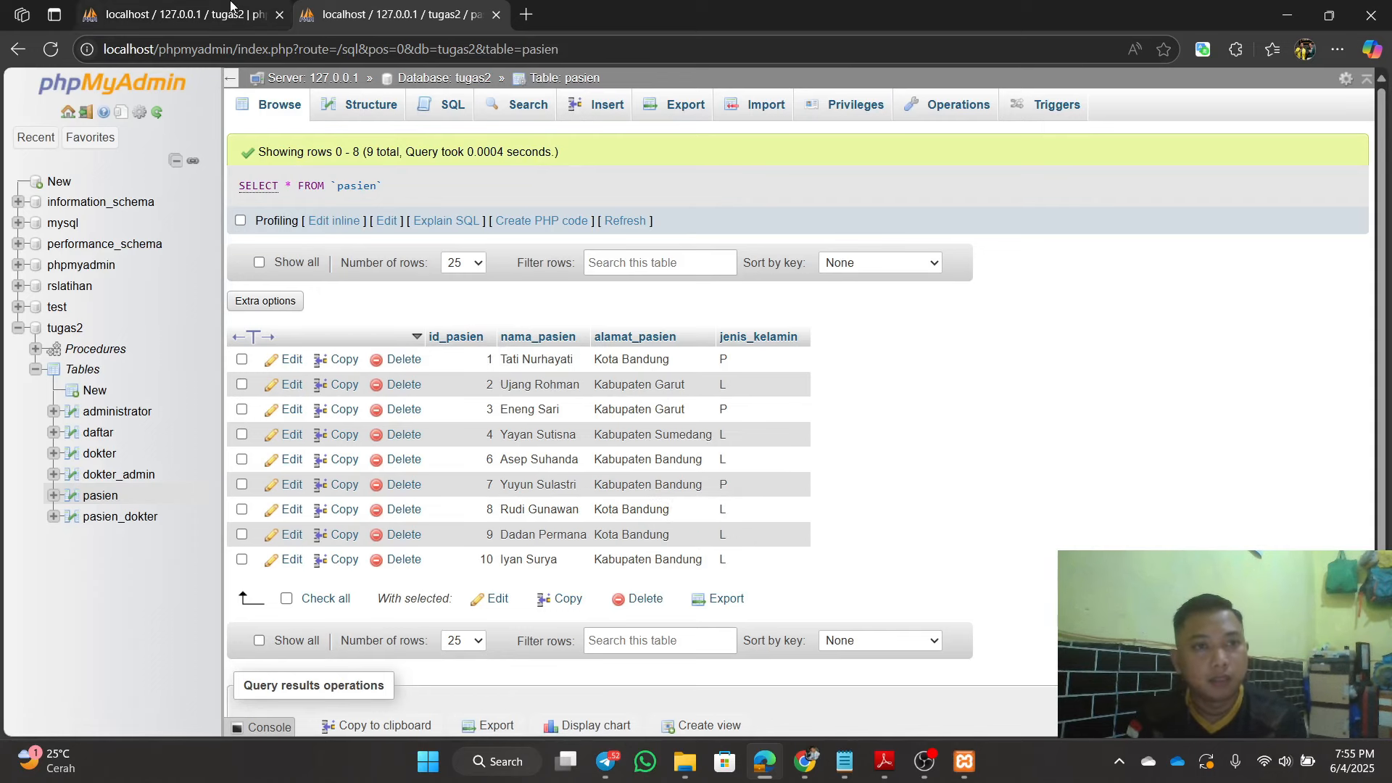
click(231, 6)
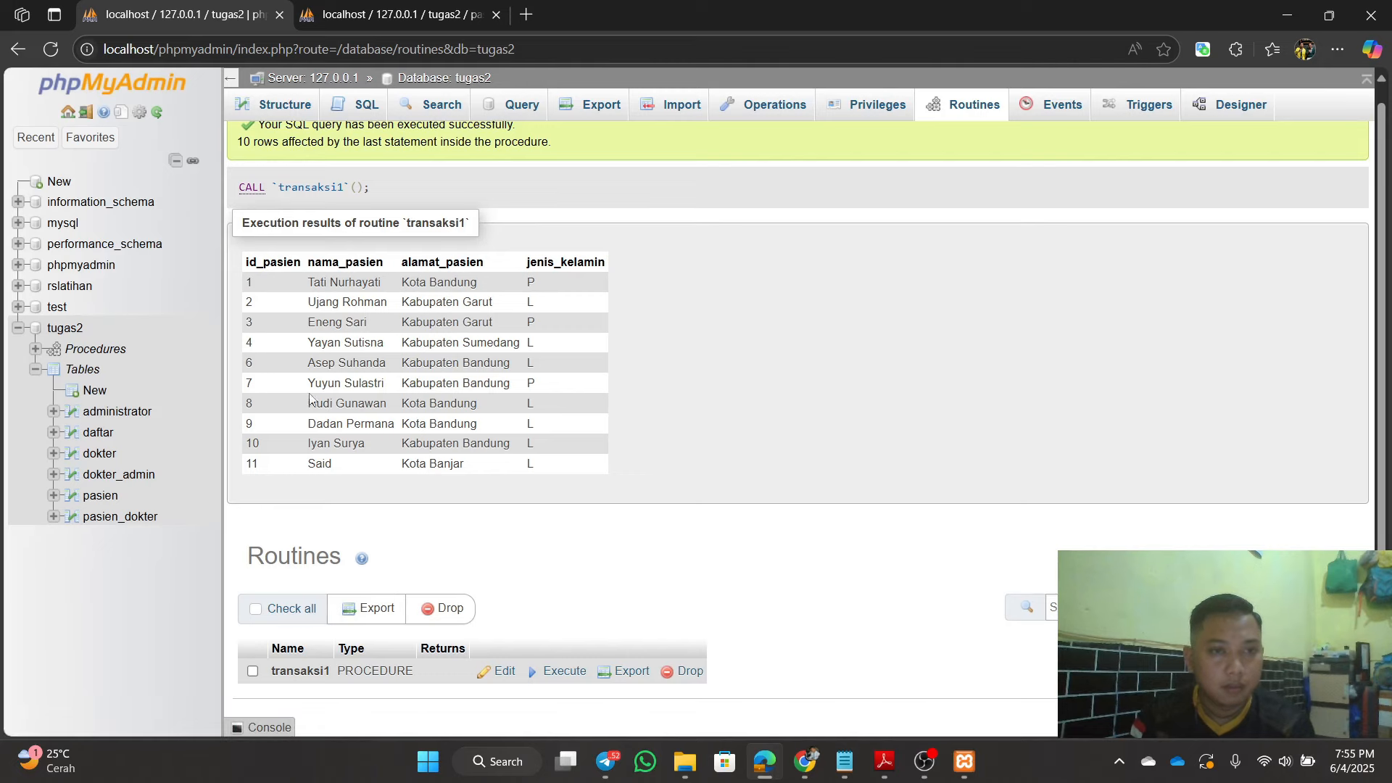
click(102, 328)
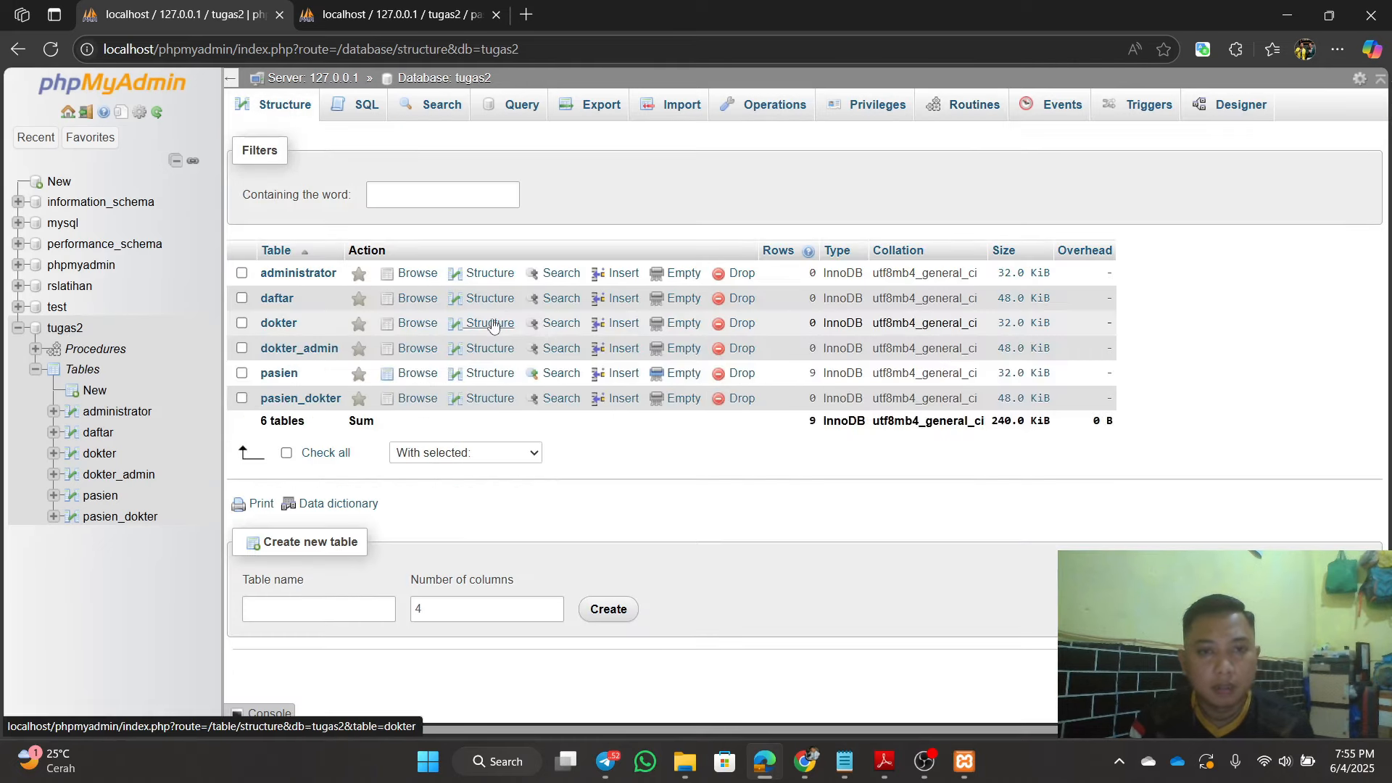
Step: Draft a new tugas2 procedure named transaksi2, dropping the default parameter row
click(976, 114)
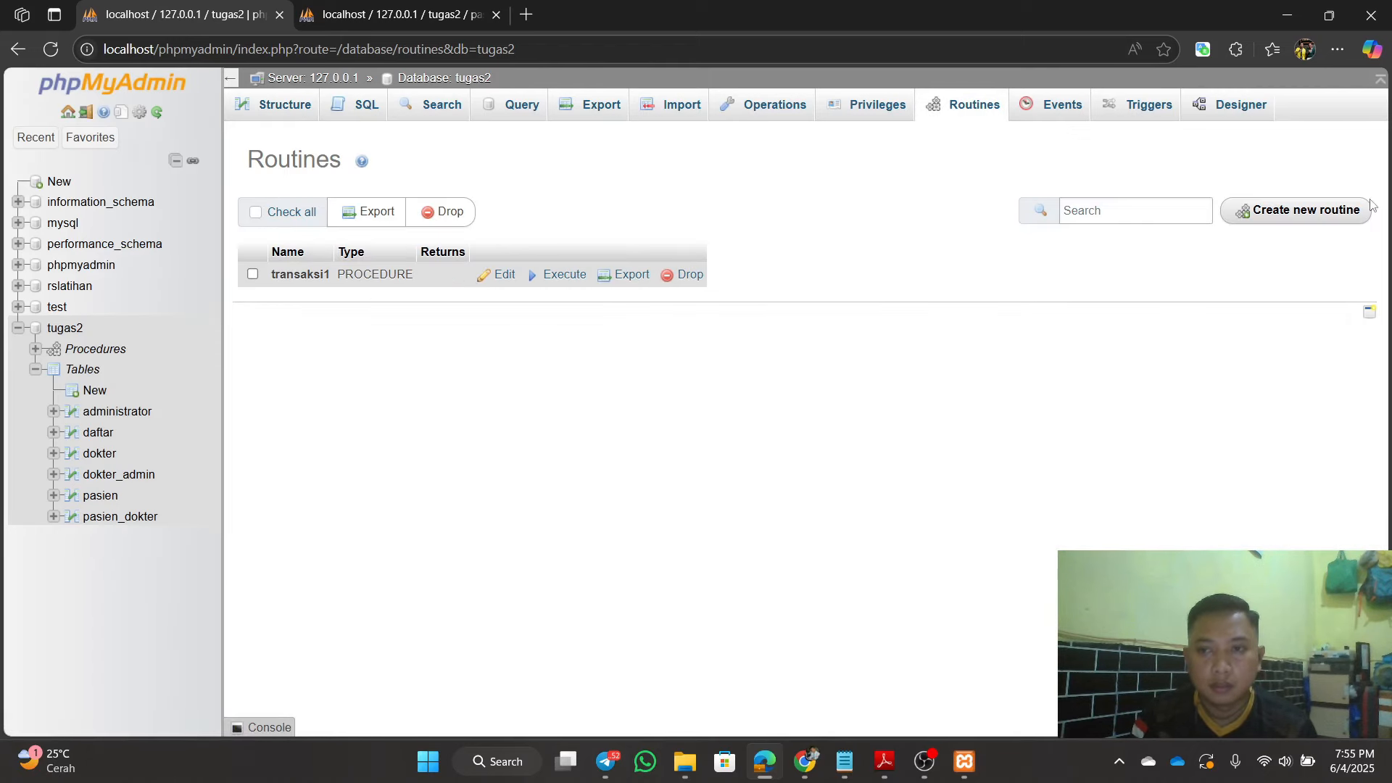
click(1336, 216)
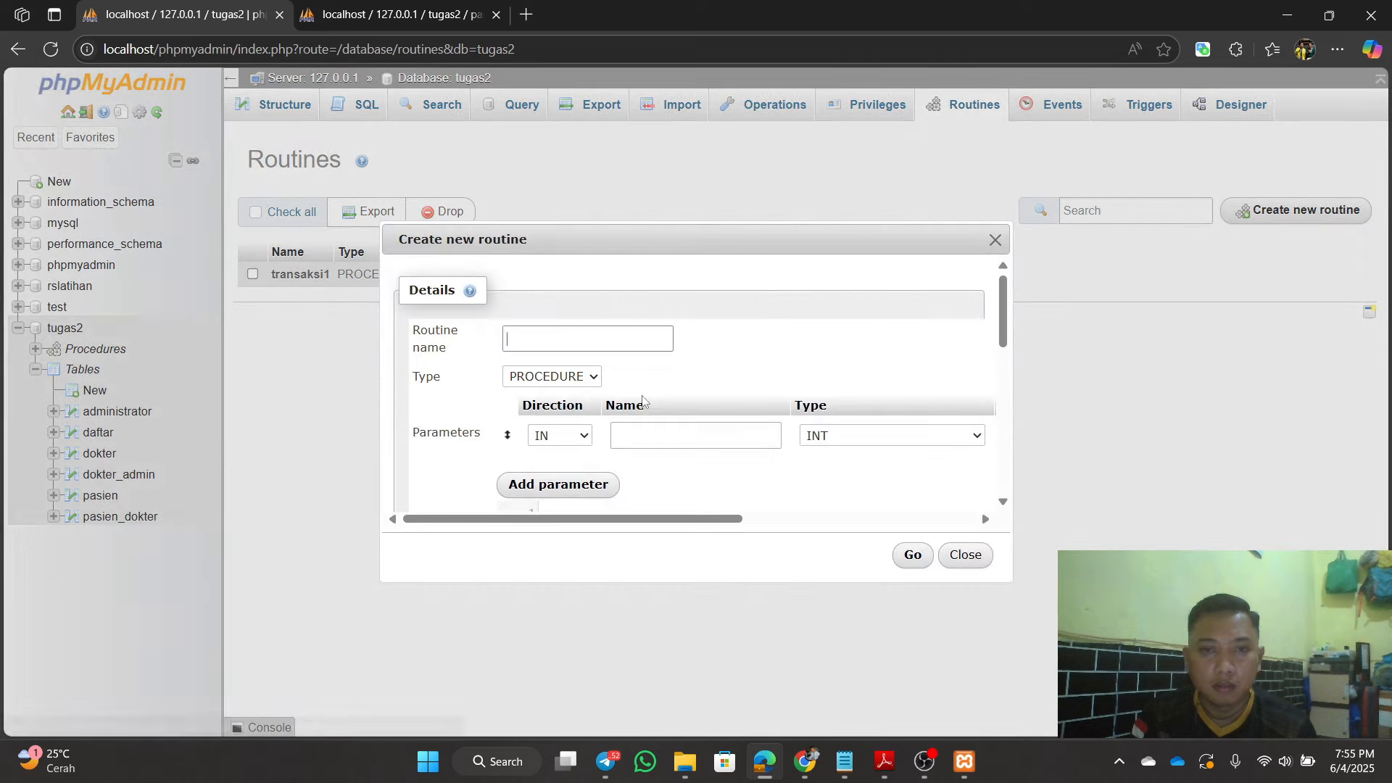
text(tra)
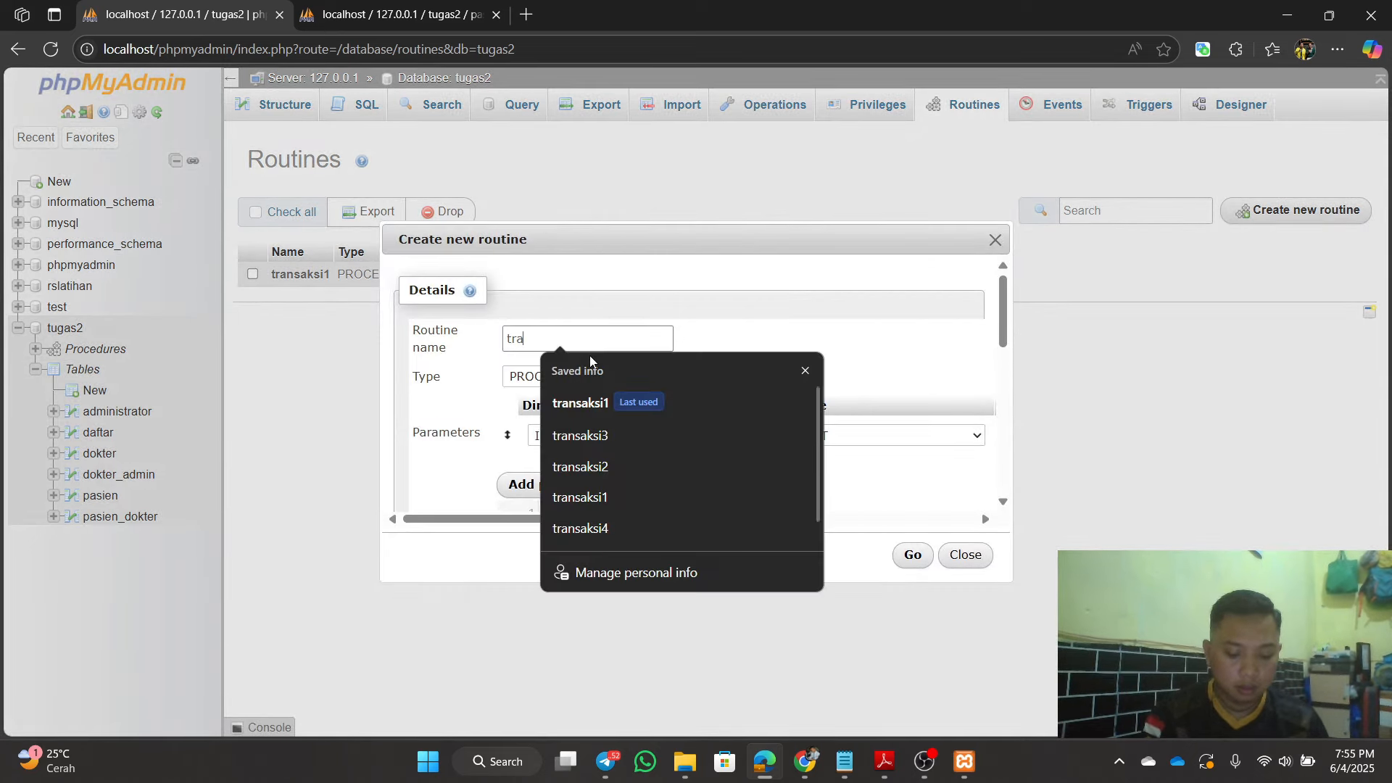
text(nsaksi)
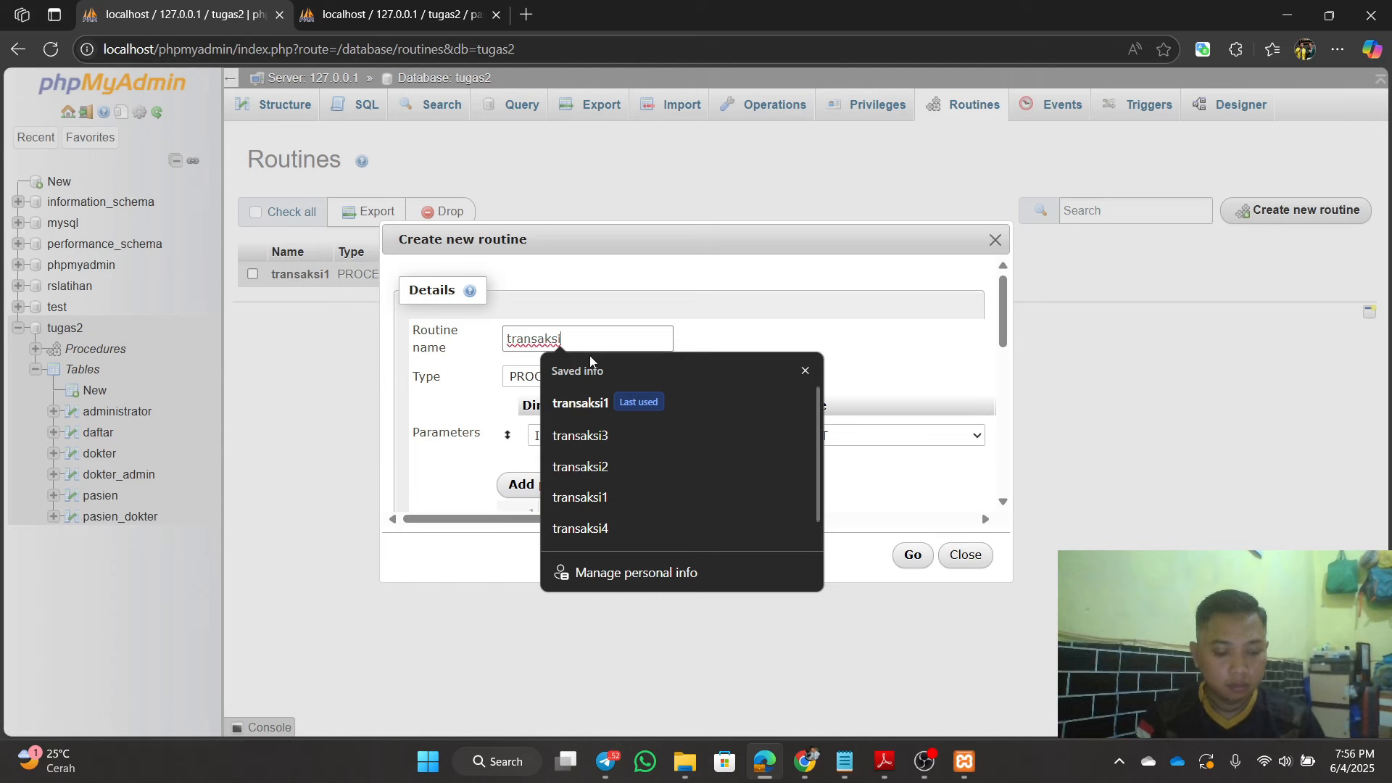
text(2)
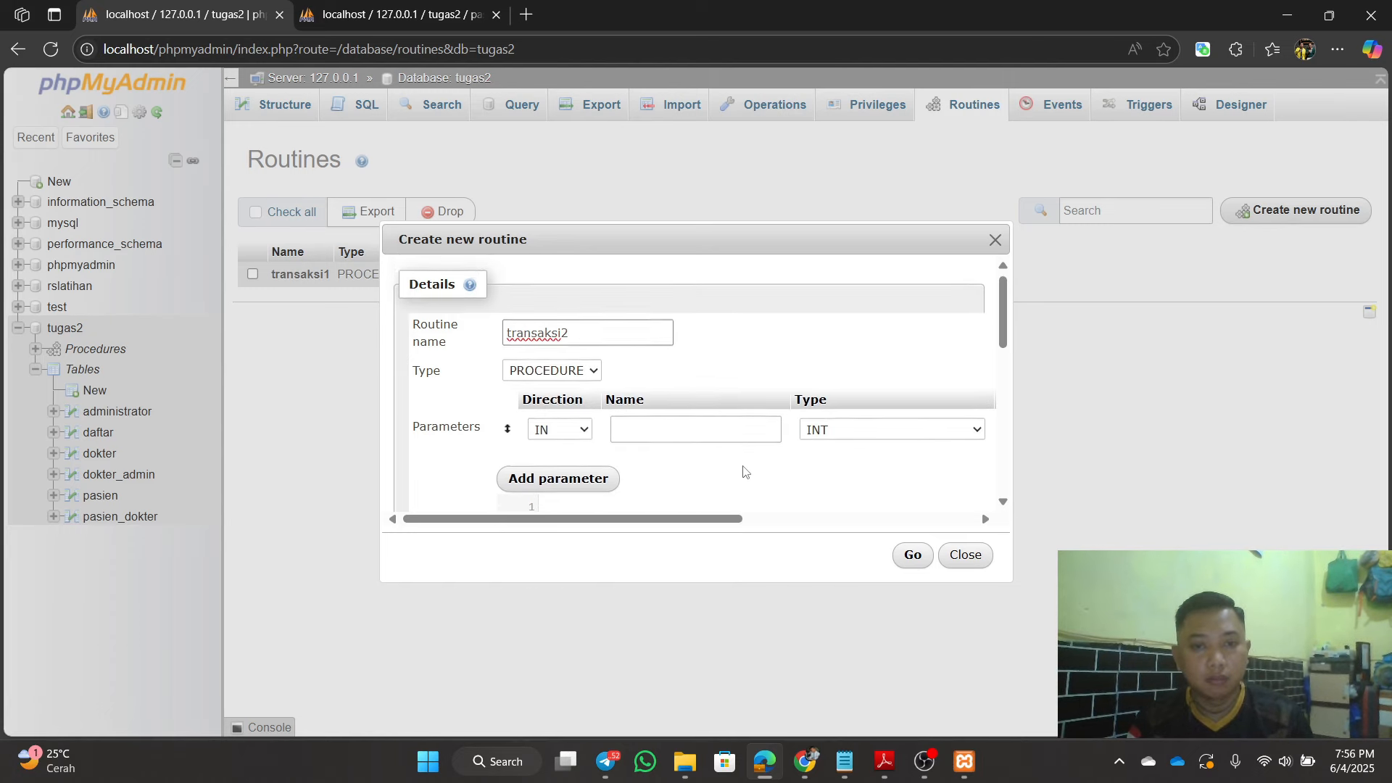
scroll(776, 464, down, 3)
scroll(993, 449, up, 1)
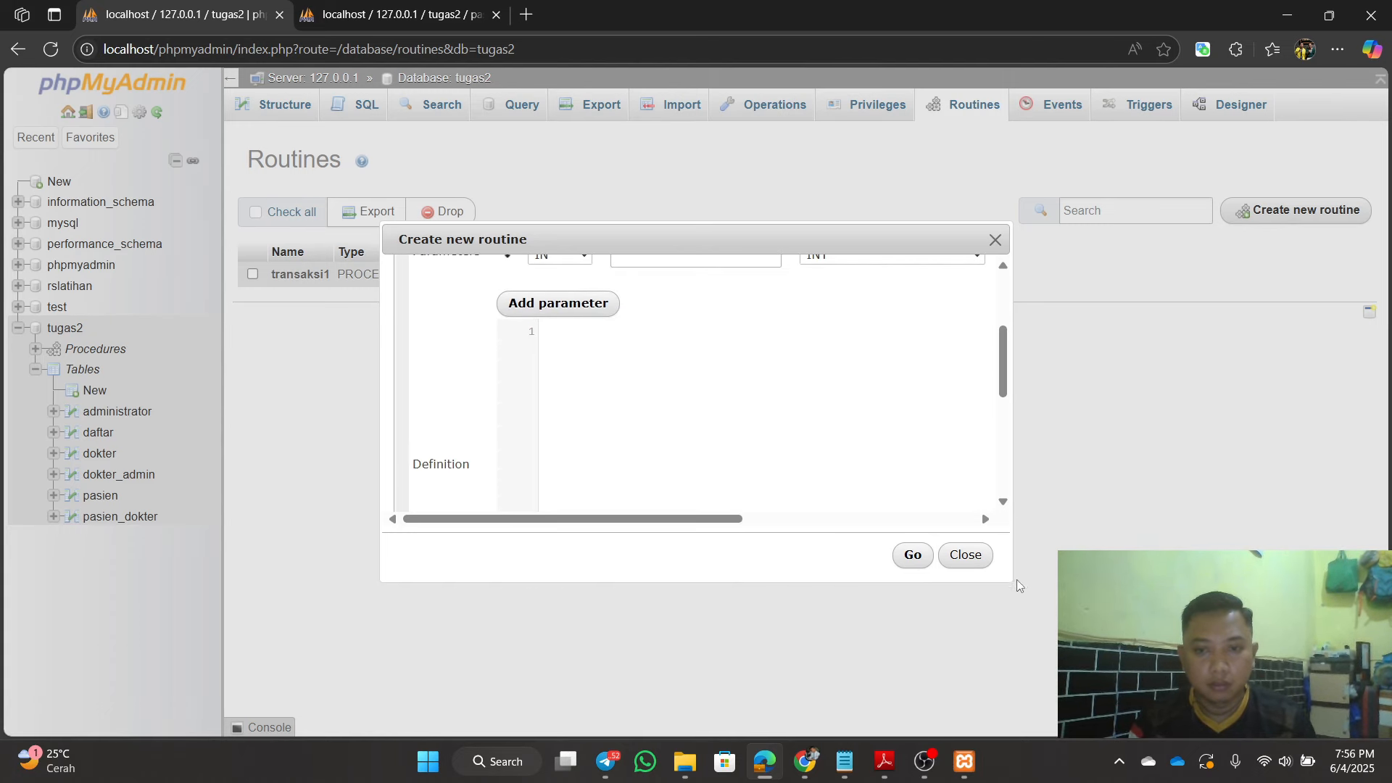
drag(1017, 580, 1166, 645)
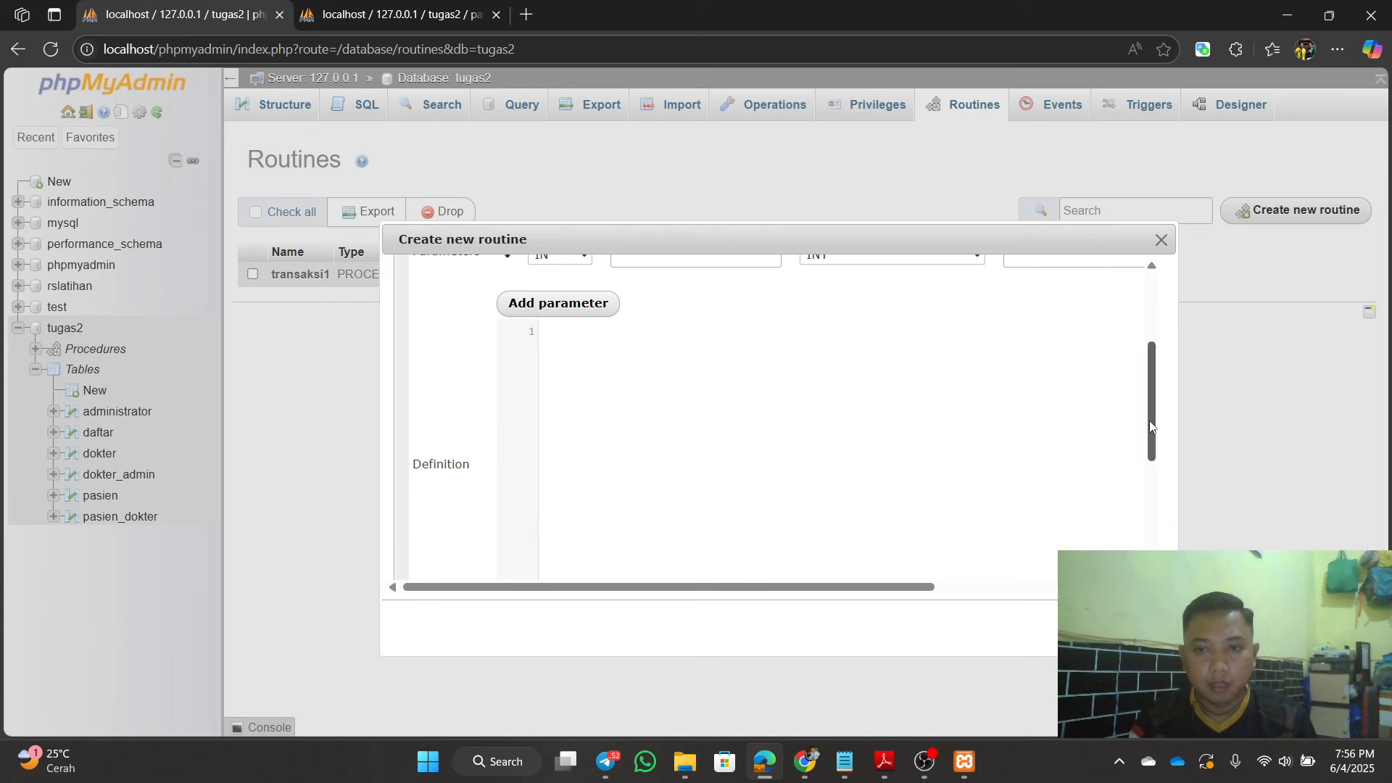
drag(1149, 435, 1126, 367)
drag(799, 590, 1066, 587)
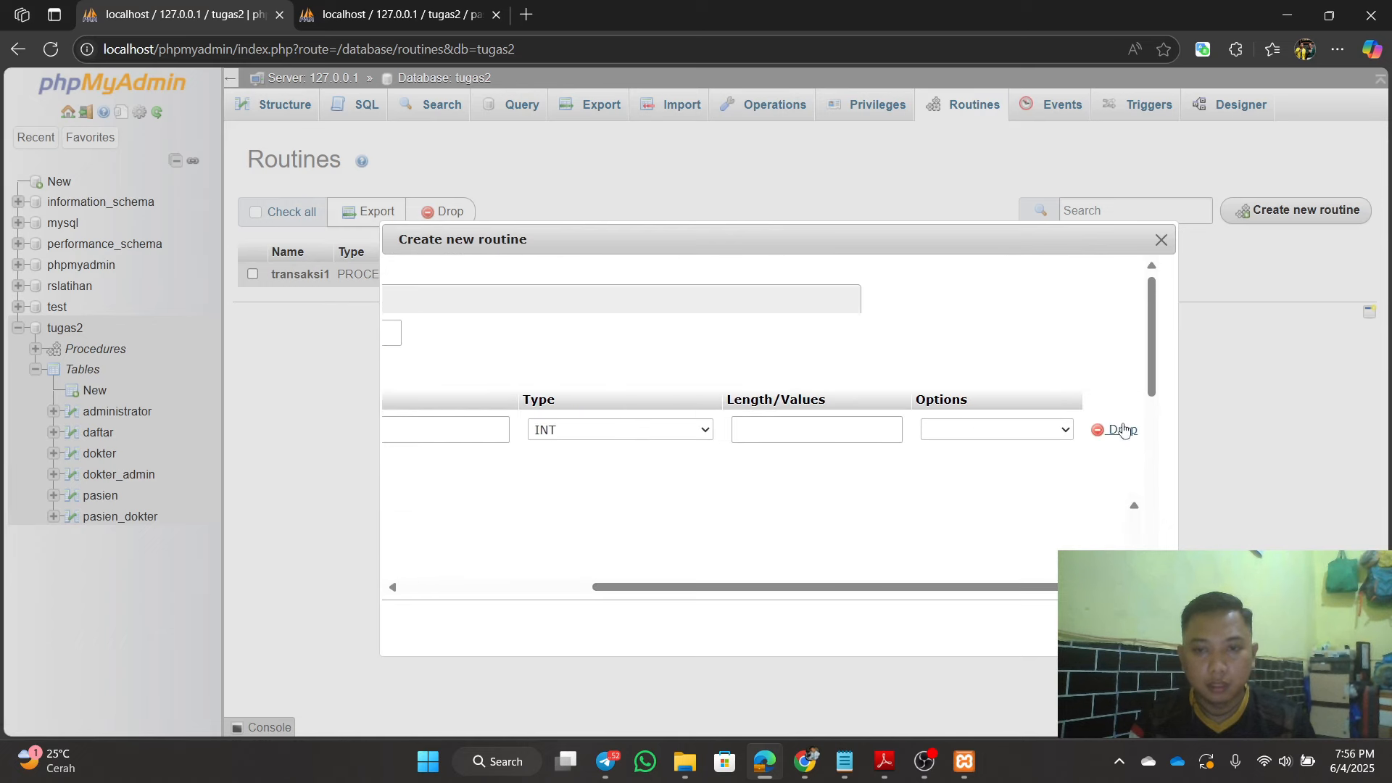
click(1117, 432)
click(813, 505)
scroll(793, 513, down, 2)
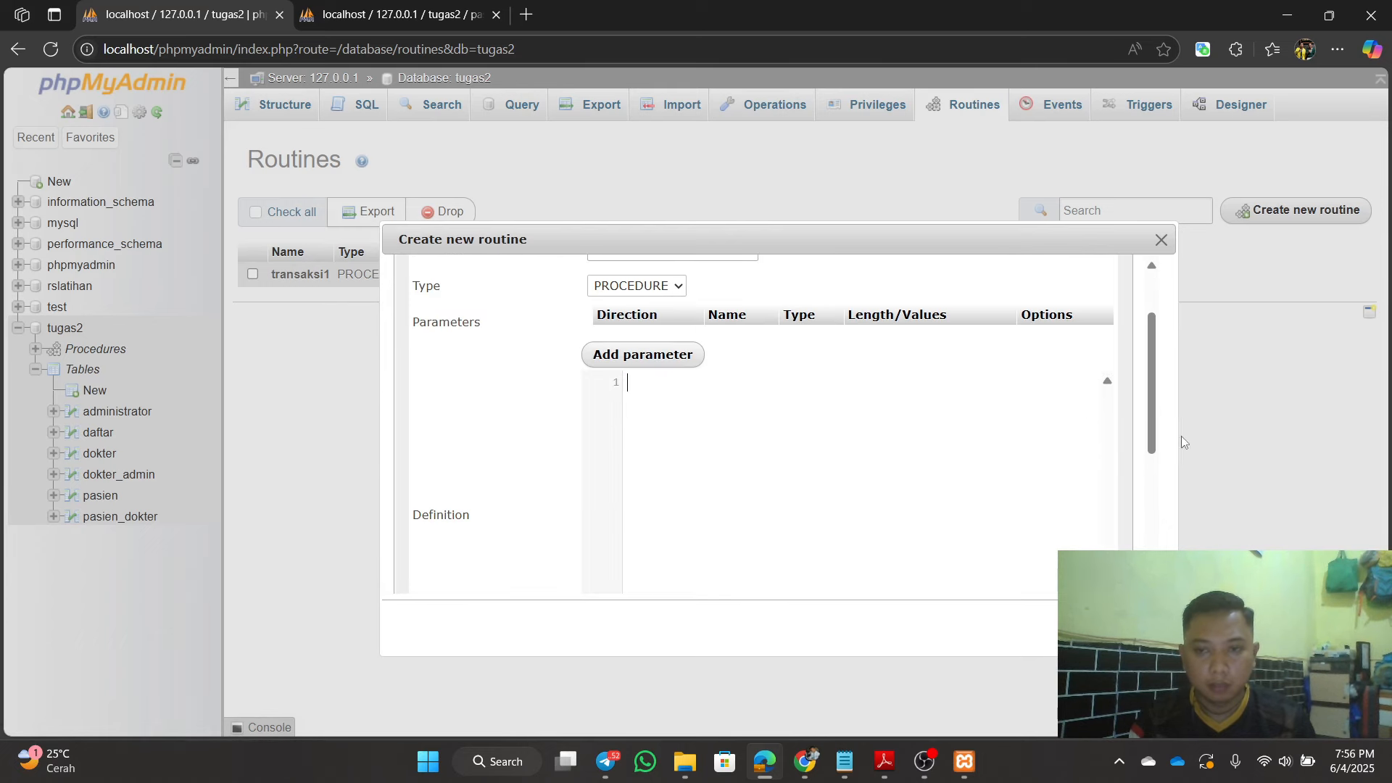
scroll(1162, 446, down, 1)
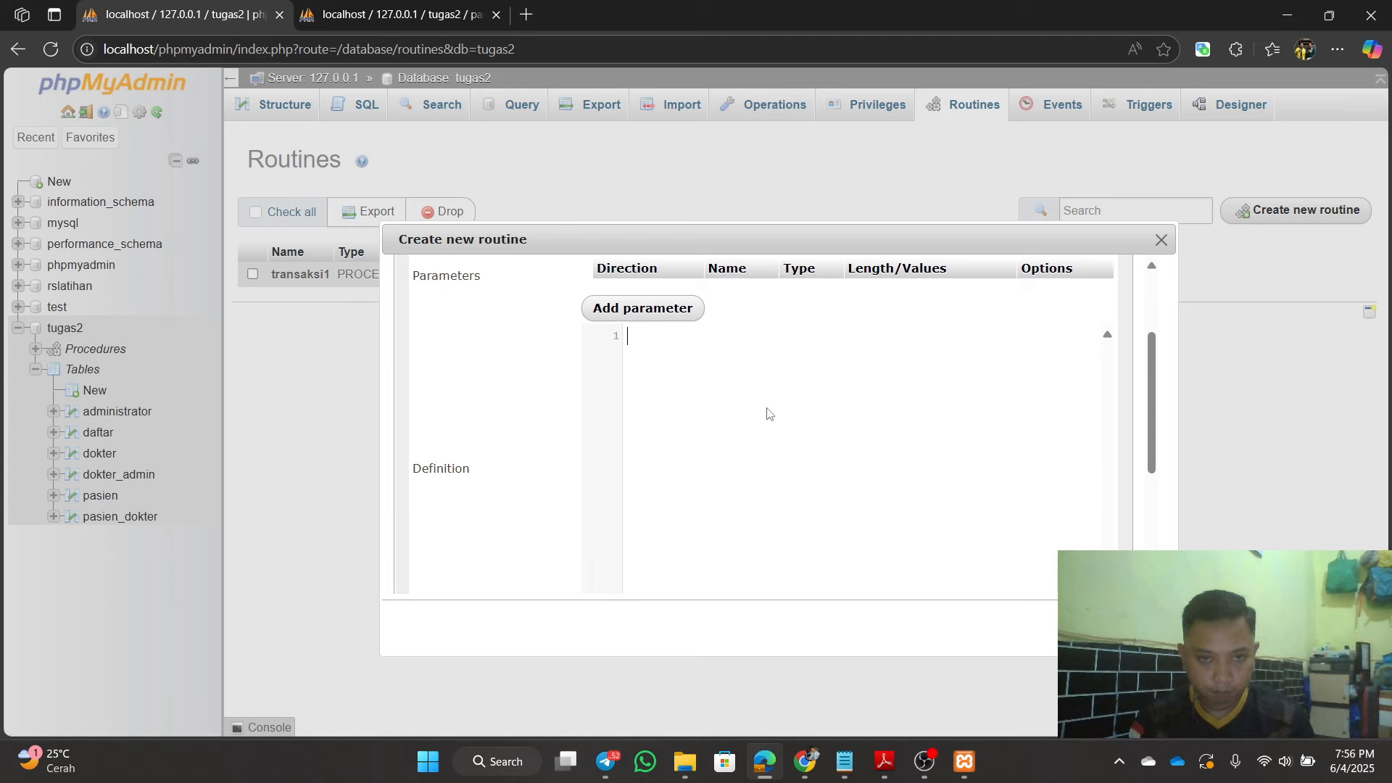
Step: Copy Transaksi2.txt's body from BEGIN through END, including COMMIT, and minimize Notepad
click(846, 763)
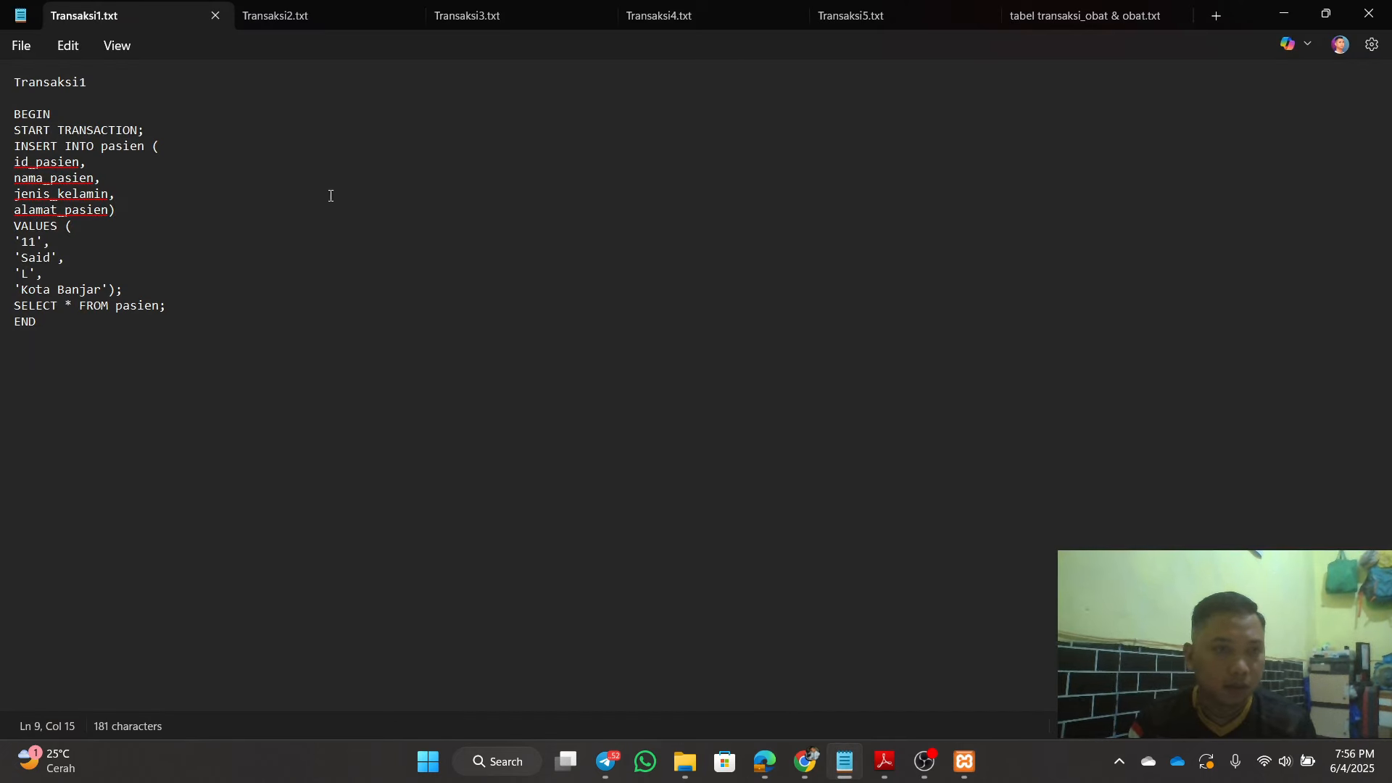
click(321, 22)
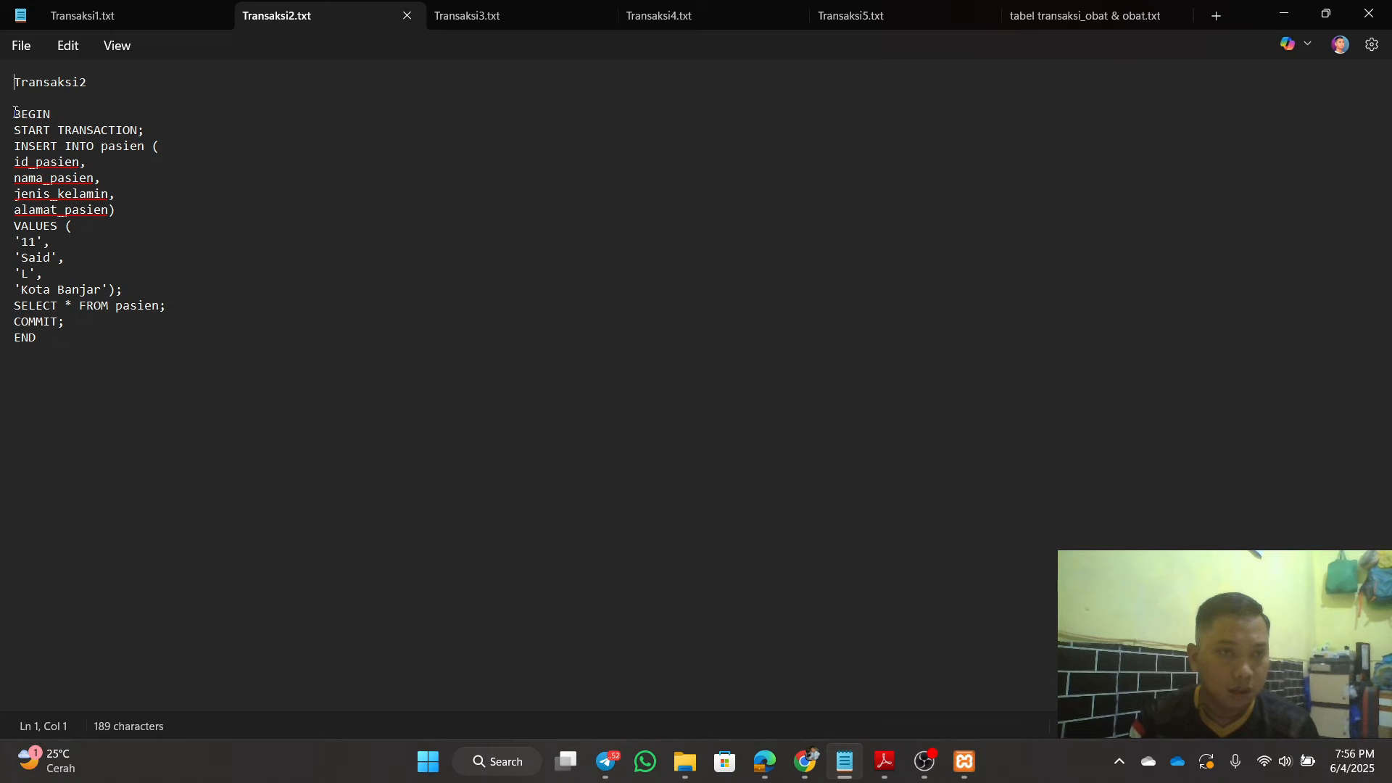
drag(14, 112, 129, 340)
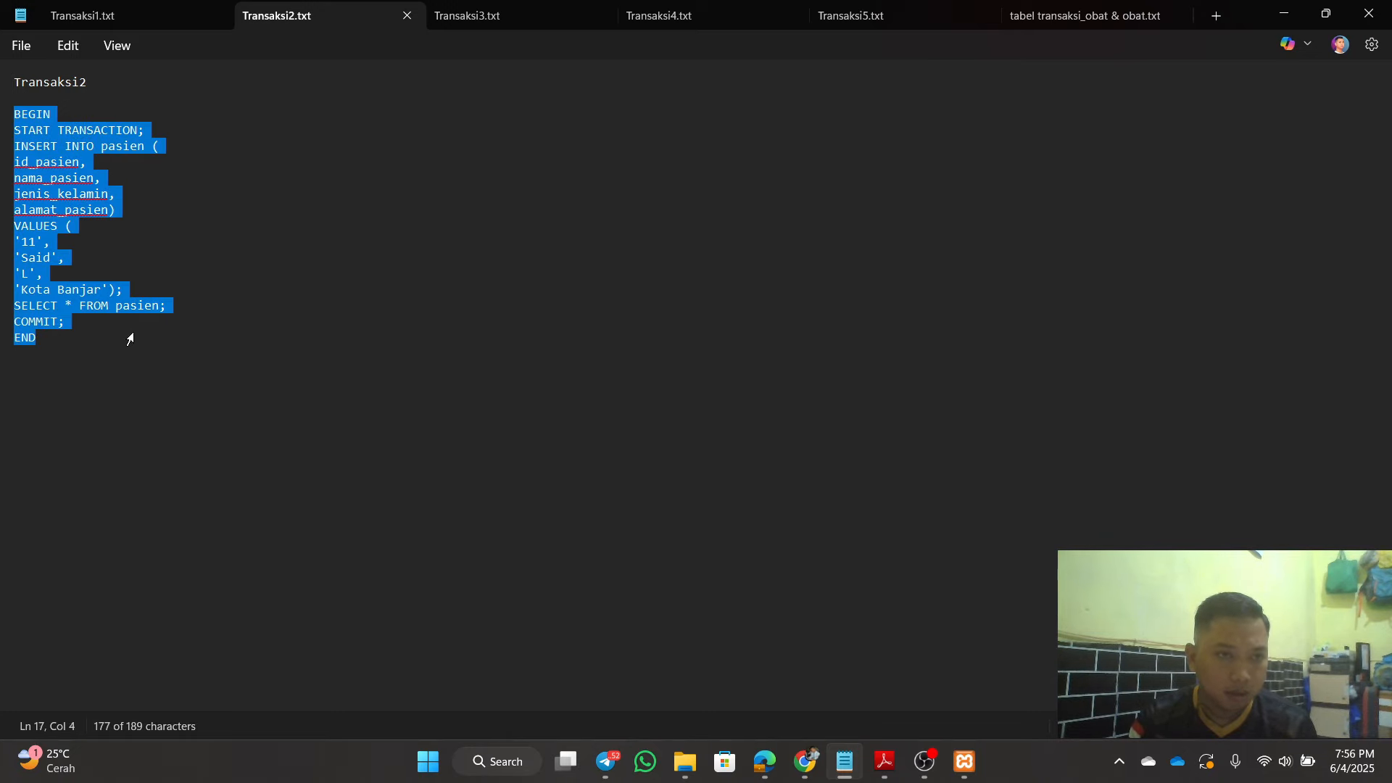
right_click(75, 241)
click(145, 280)
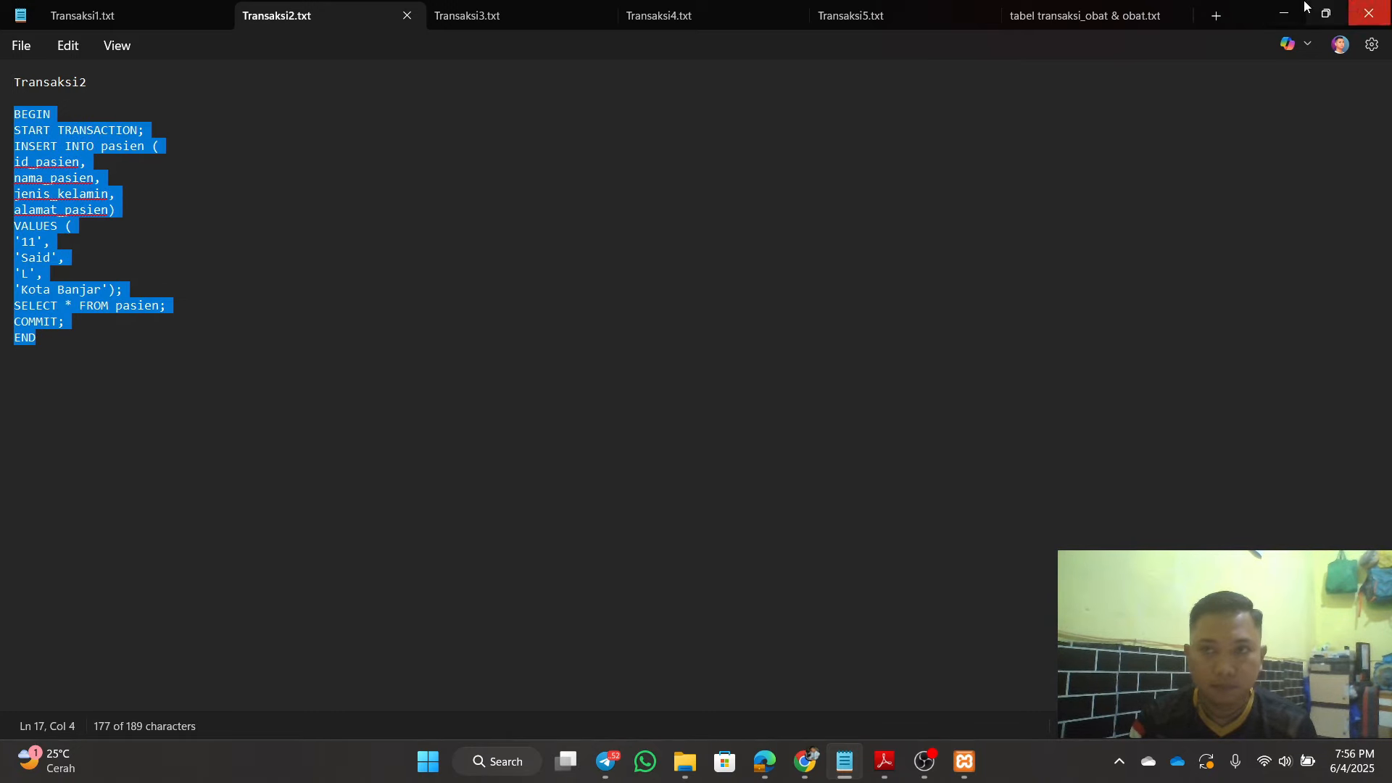
click(1285, 13)
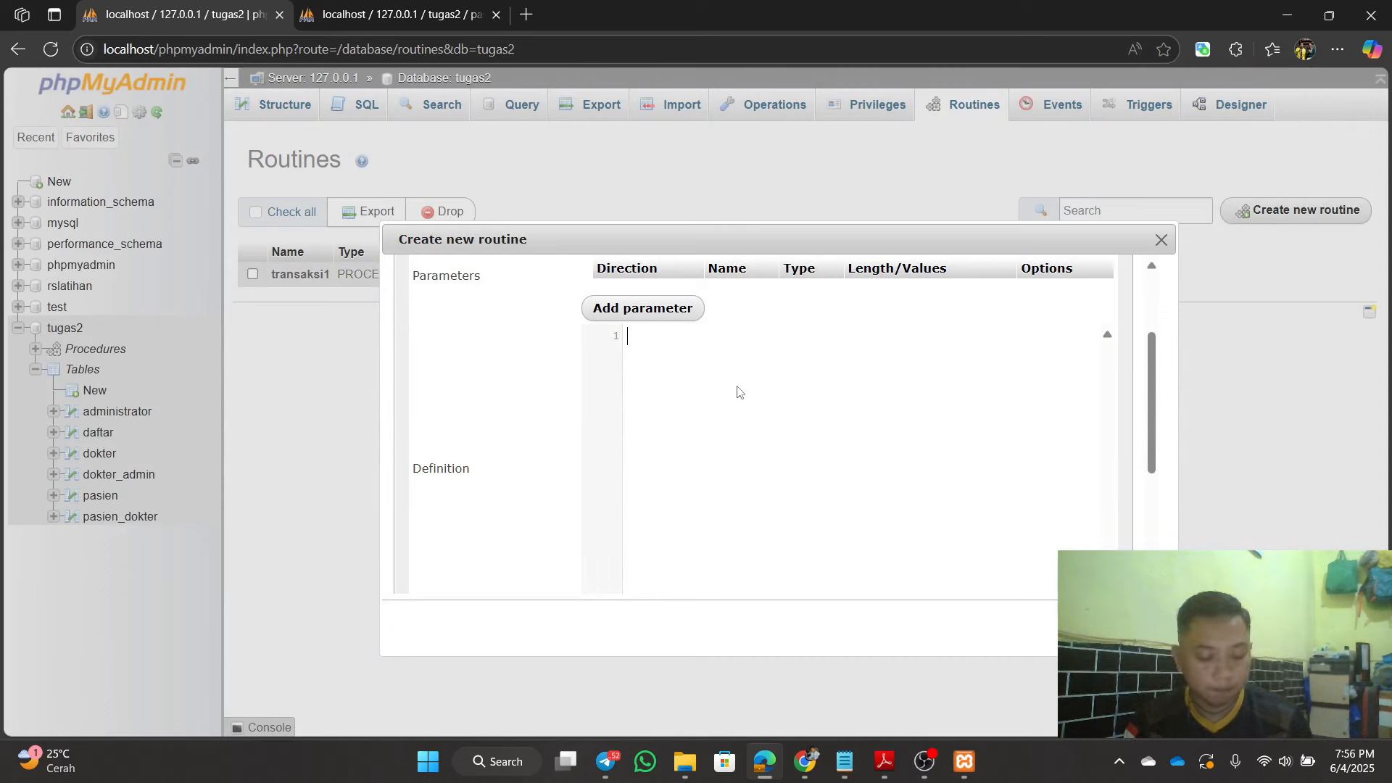
Step: Paste the transaksi2 body inserting patient 11, Said from Kota Banjar, with COMMIT, and save the procedure
key(ctrl+v)
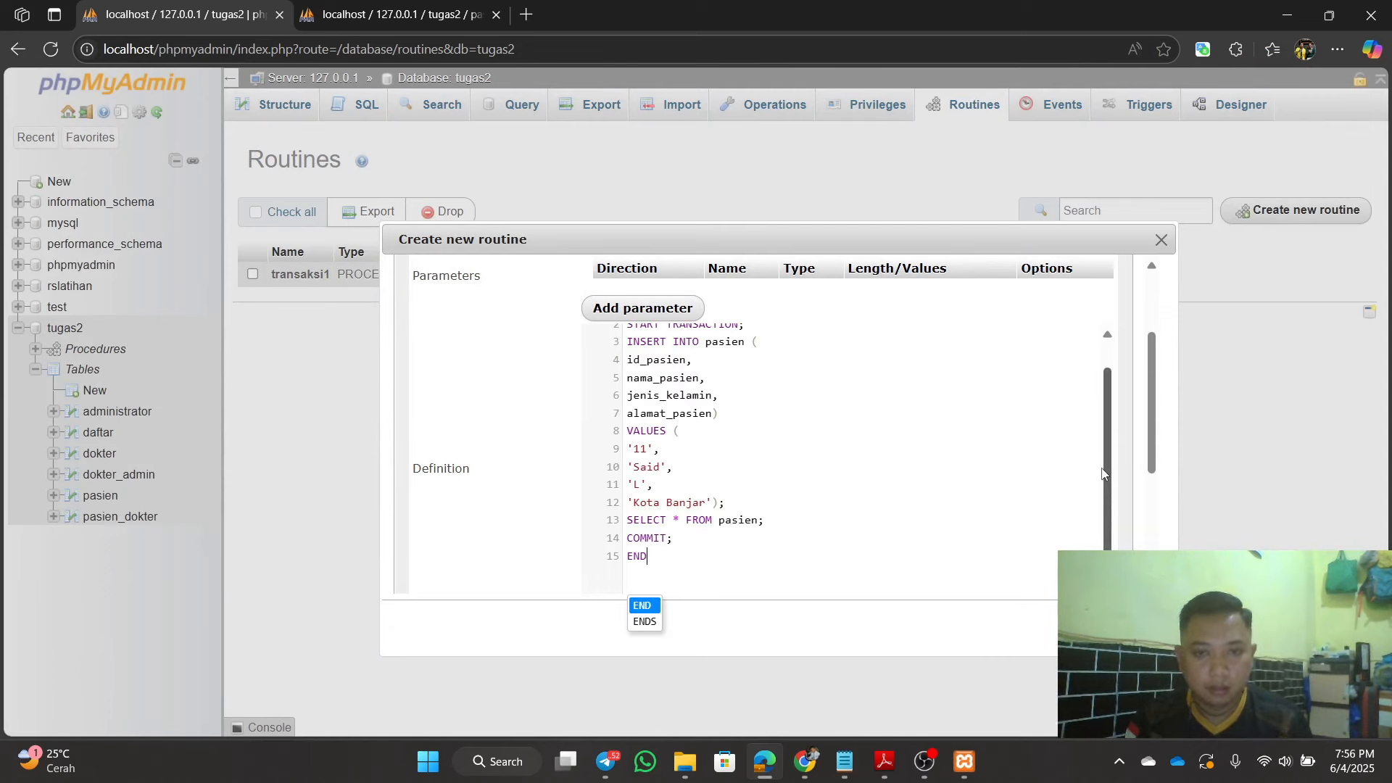
scroll(1102, 473, up, 1)
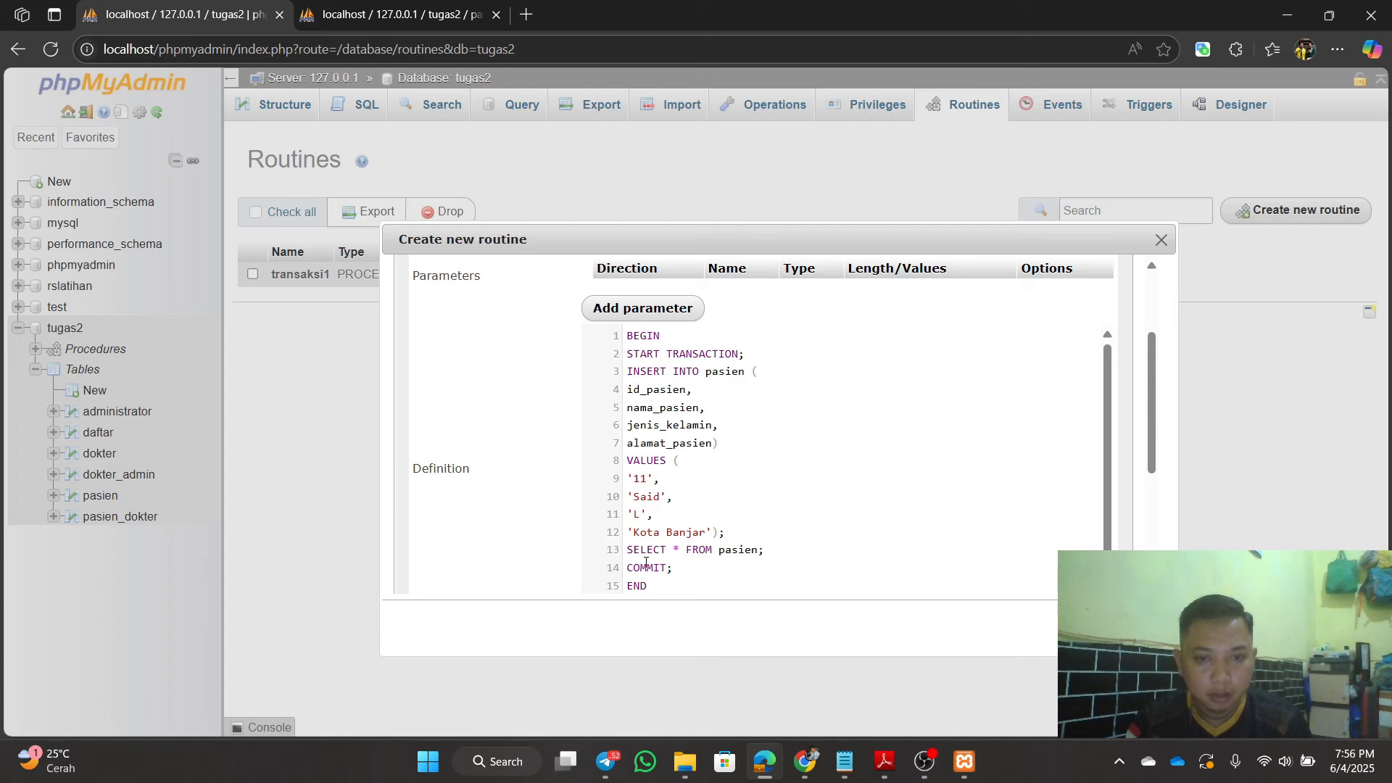
drag(628, 568, 685, 546)
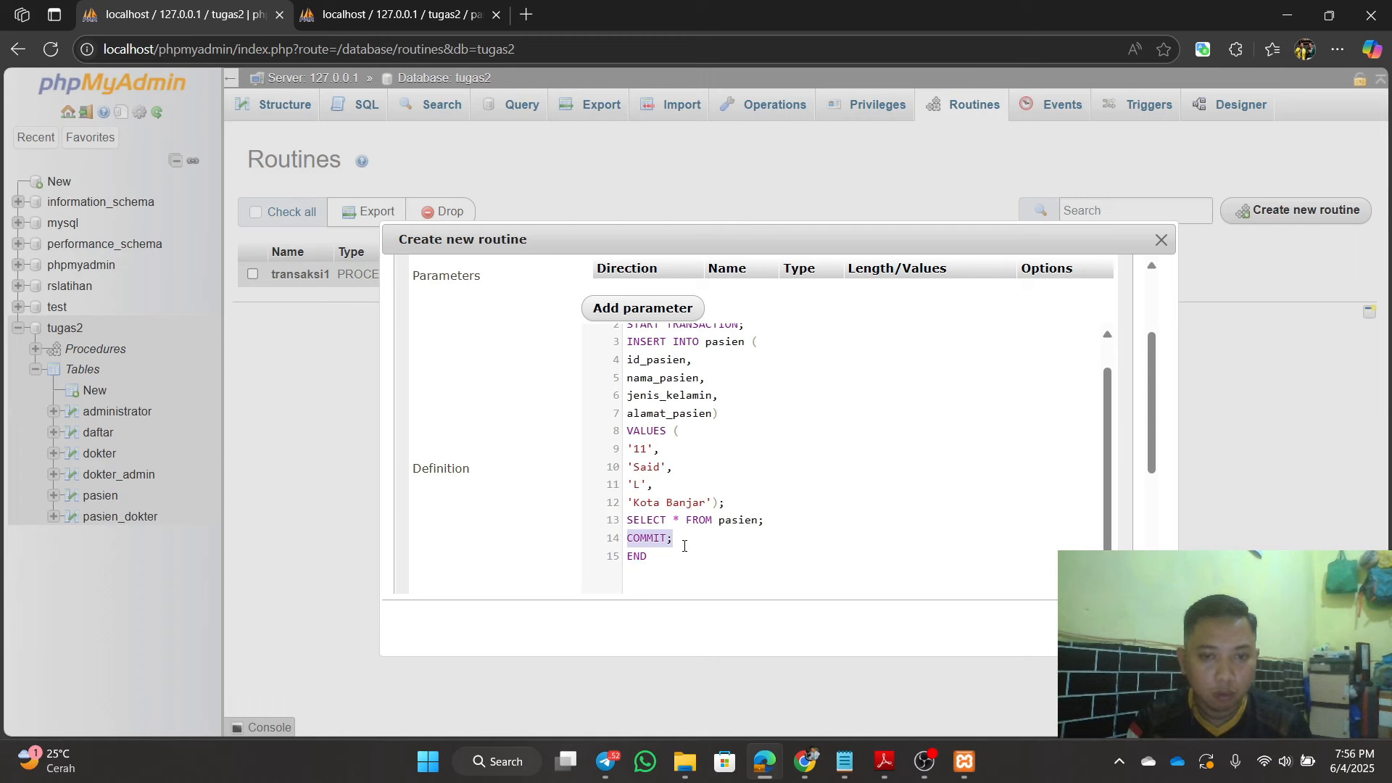
click(711, 546)
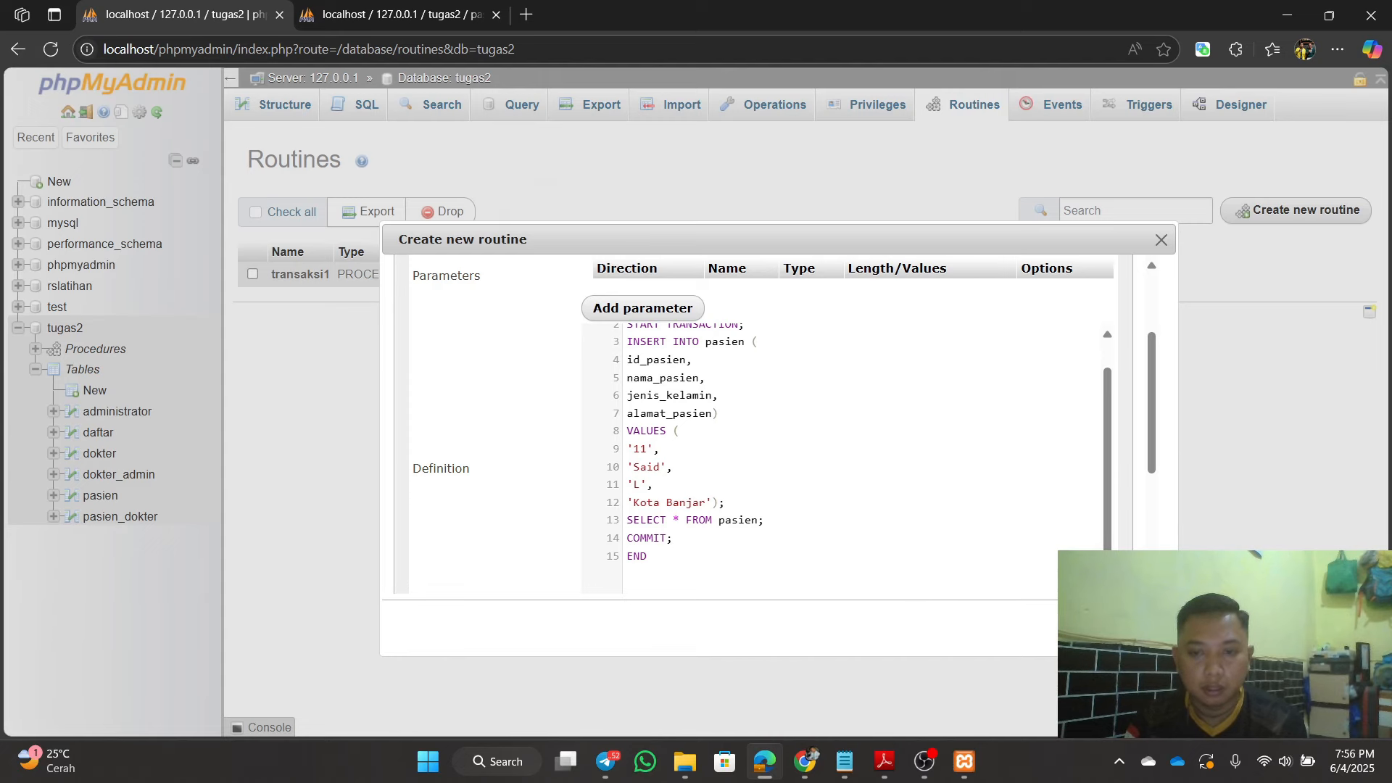
click(1082, 629)
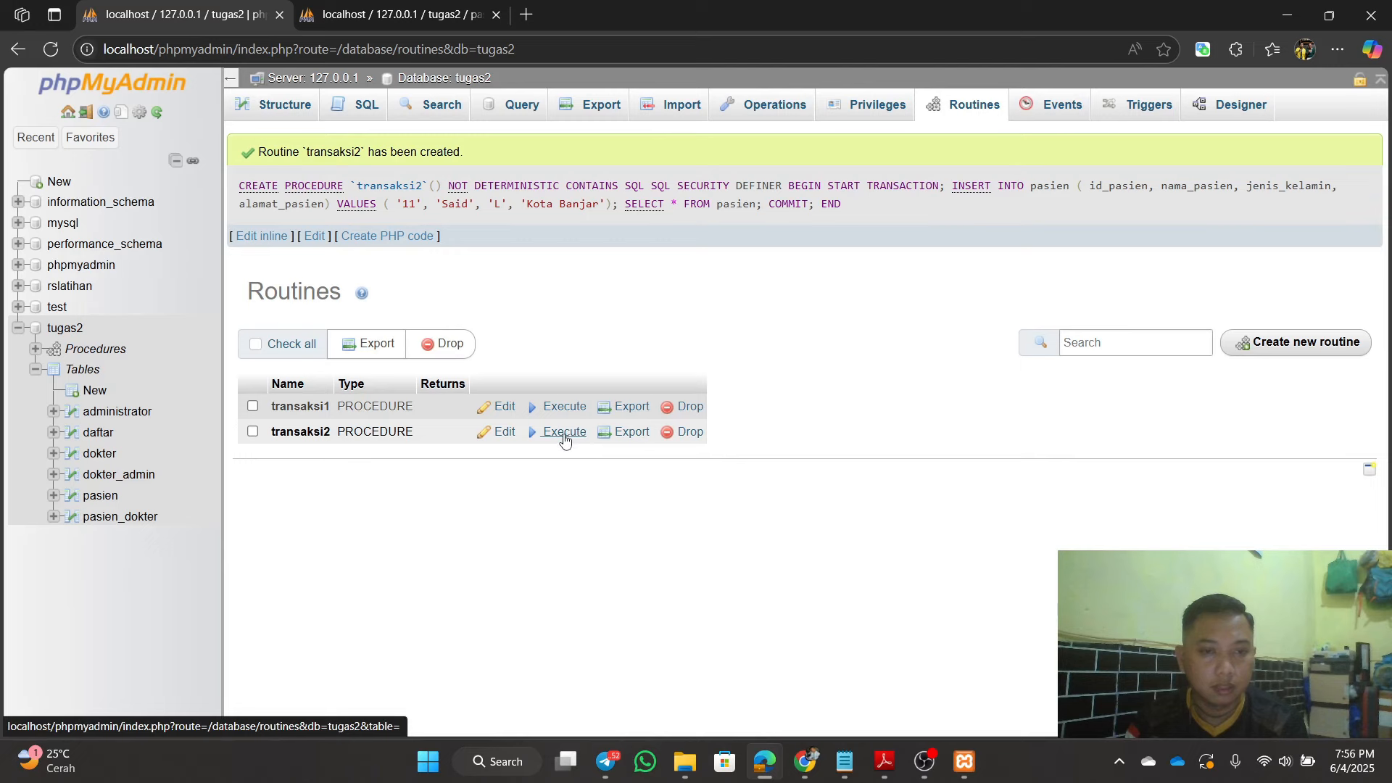
Step: Execute transaksi2, then reload the pasien table to confirm patient 11 from Kota Banjar appears
click(564, 433)
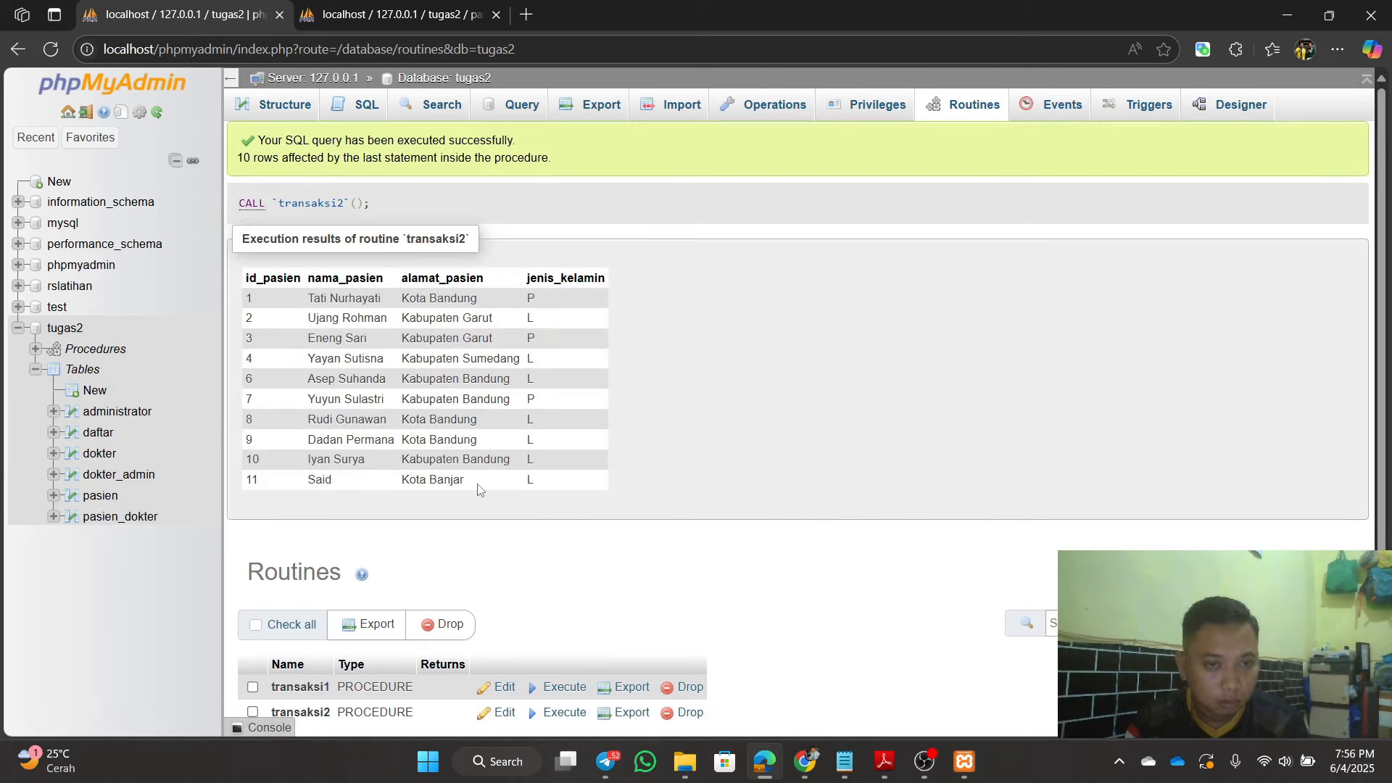
click(385, 15)
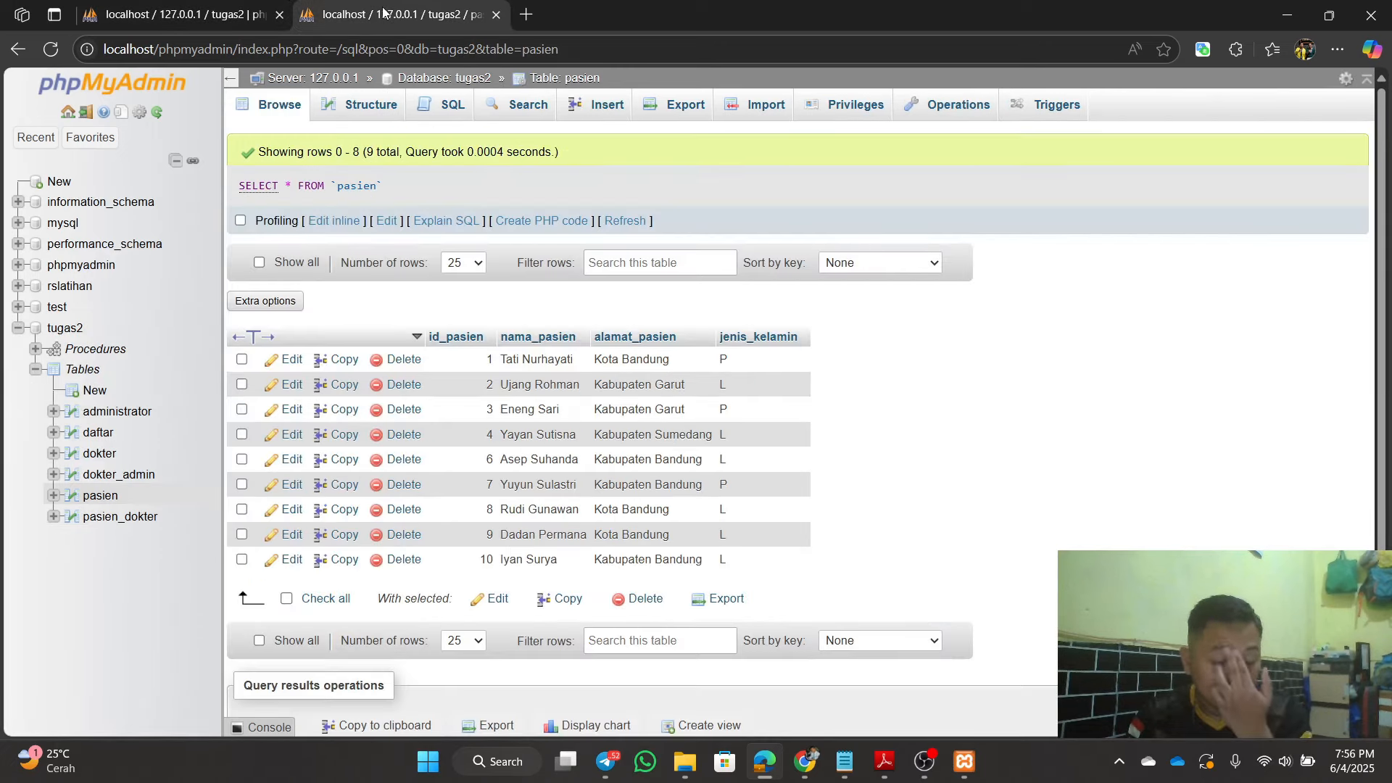
click(52, 50)
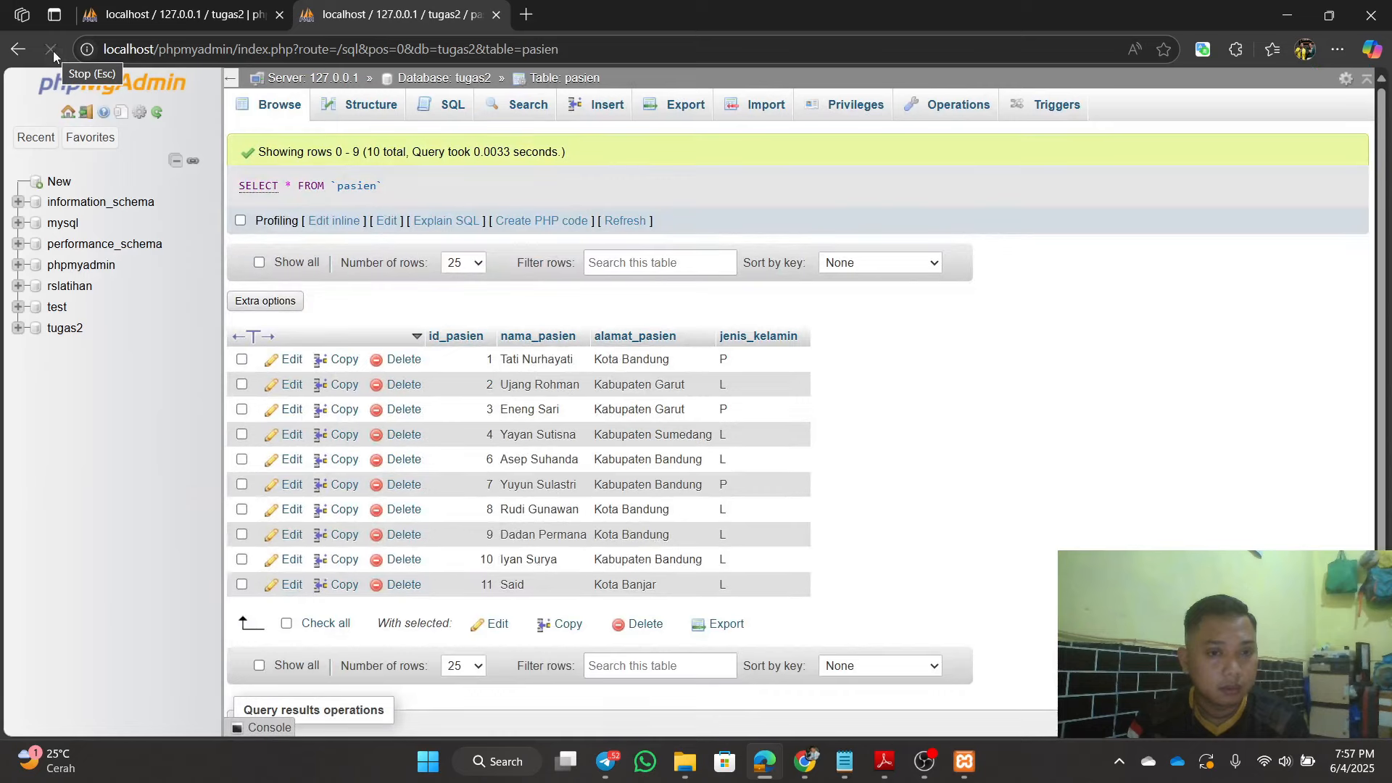
scroll(573, 577, down, 1)
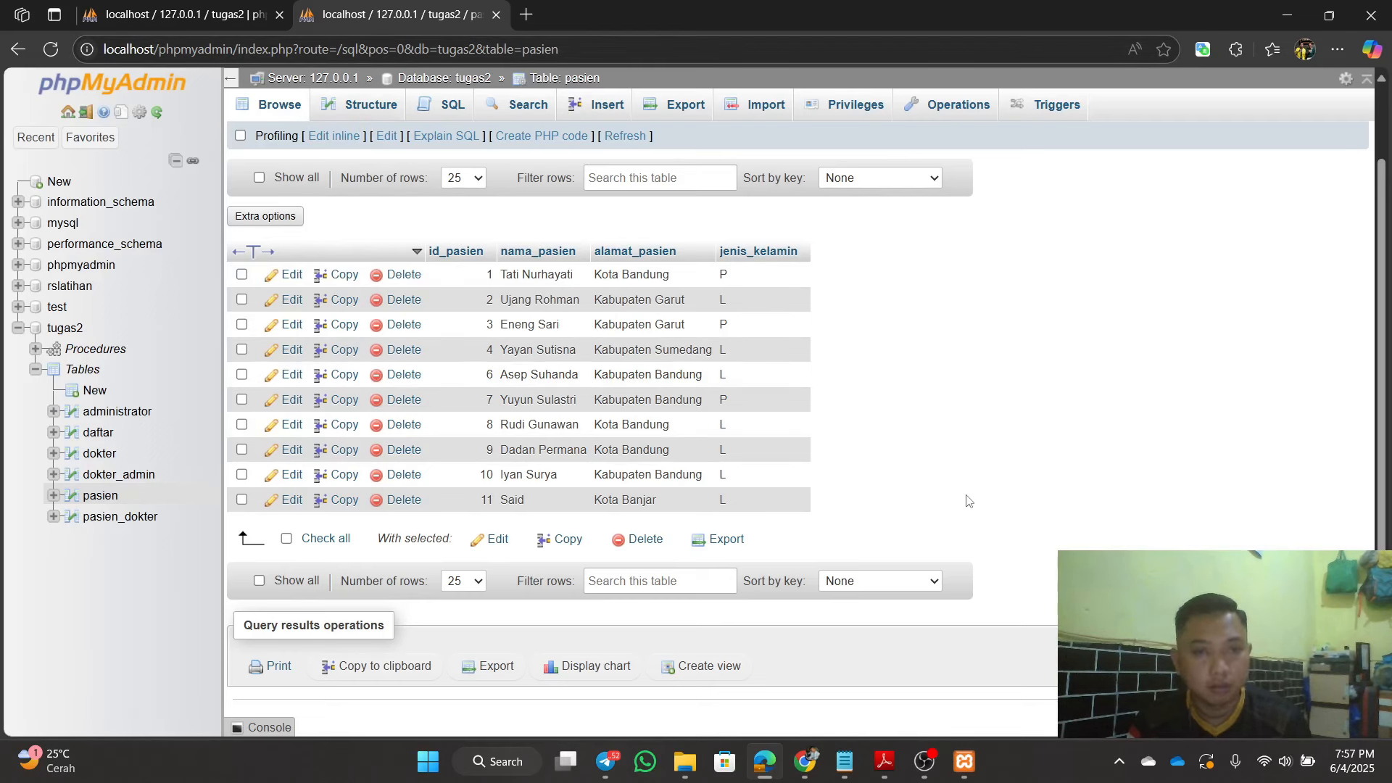
scroll(976, 511, up, 2)
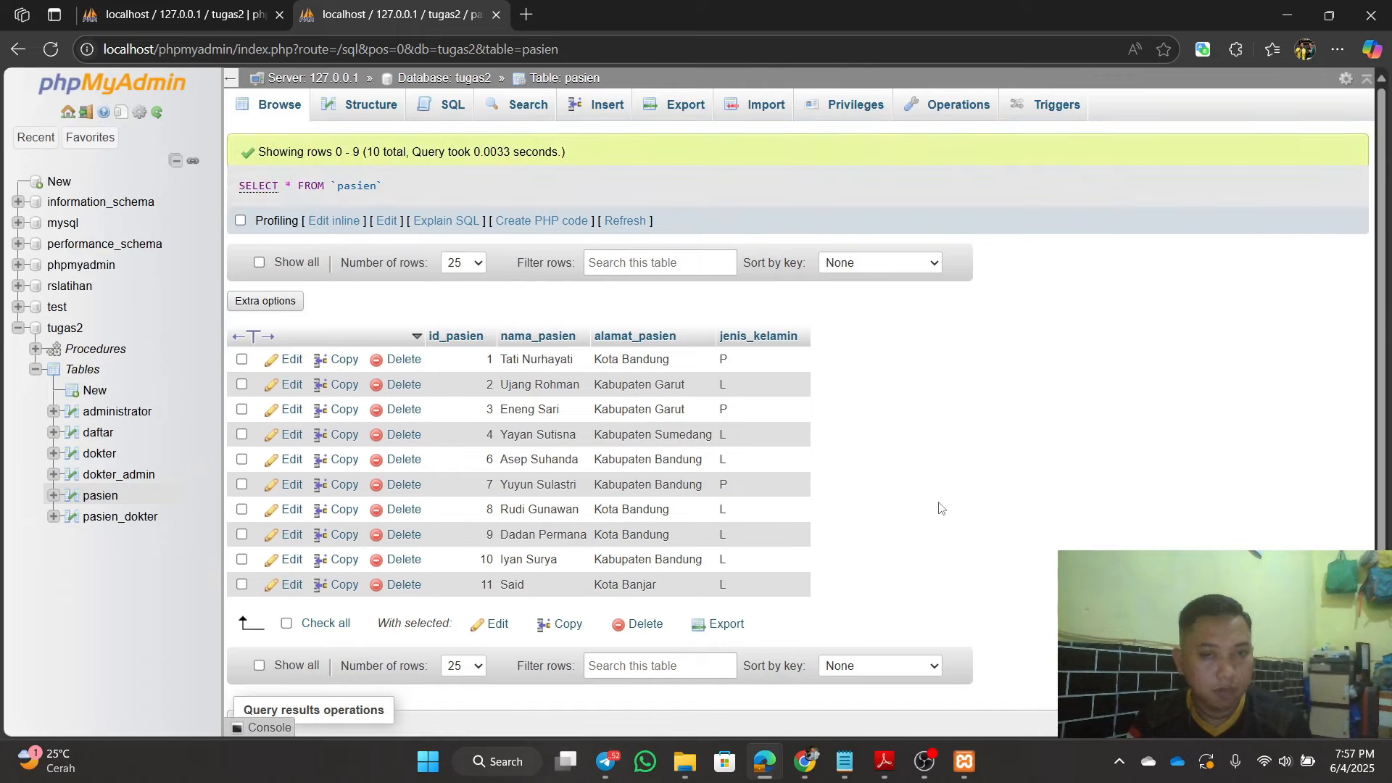
scroll(906, 484, down, 1)
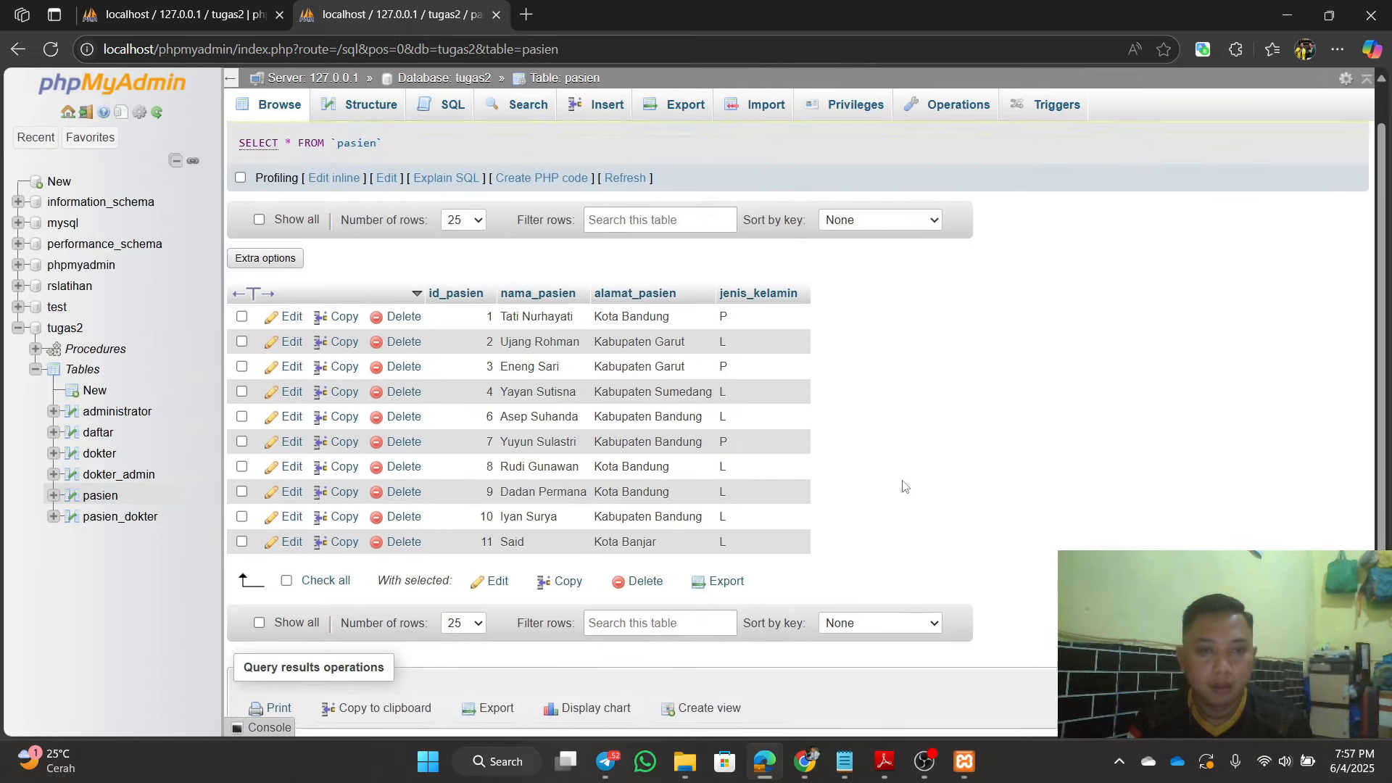
scroll(906, 486, down, 1)
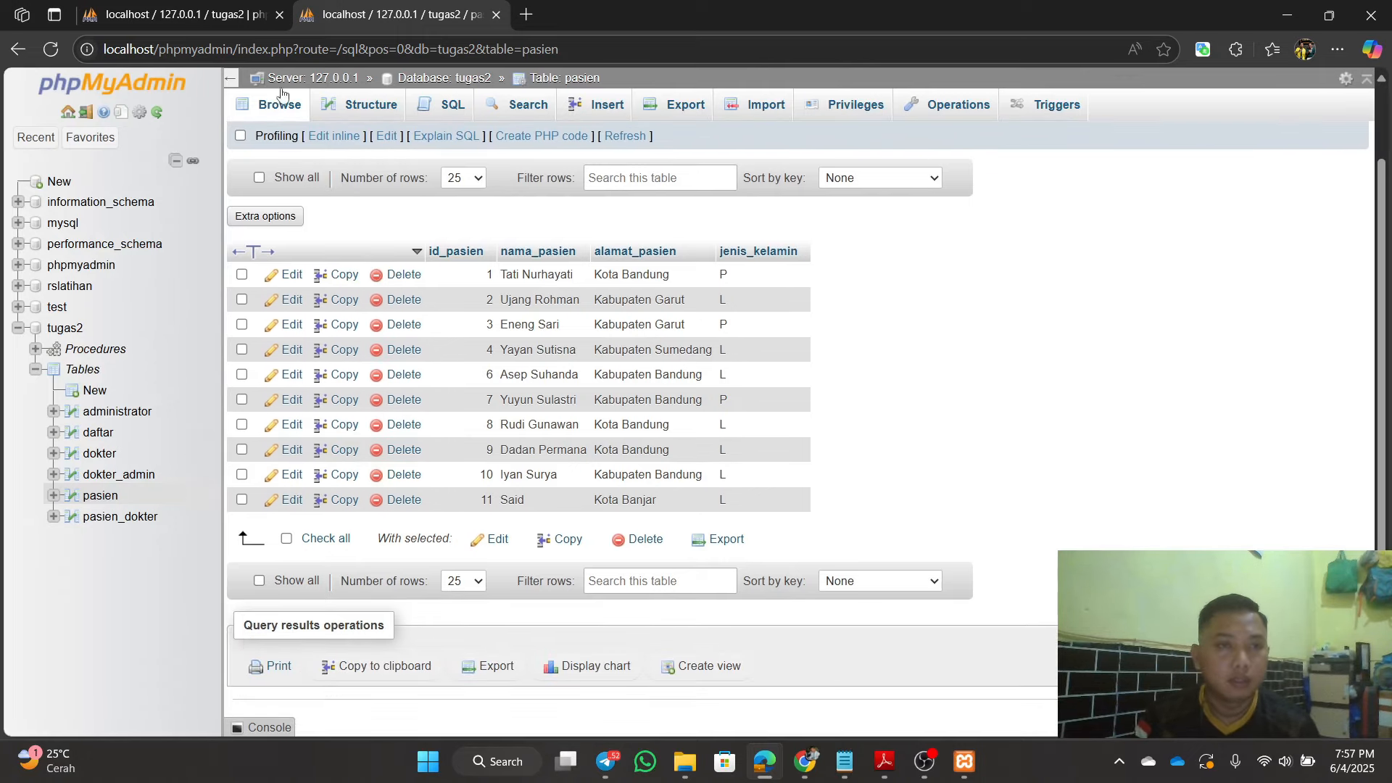
click(240, 15)
Step: Open tugas2 from the navigation tree and show its Routines list with transaksi1 and transaksi2
scroll(725, 537, down, 1)
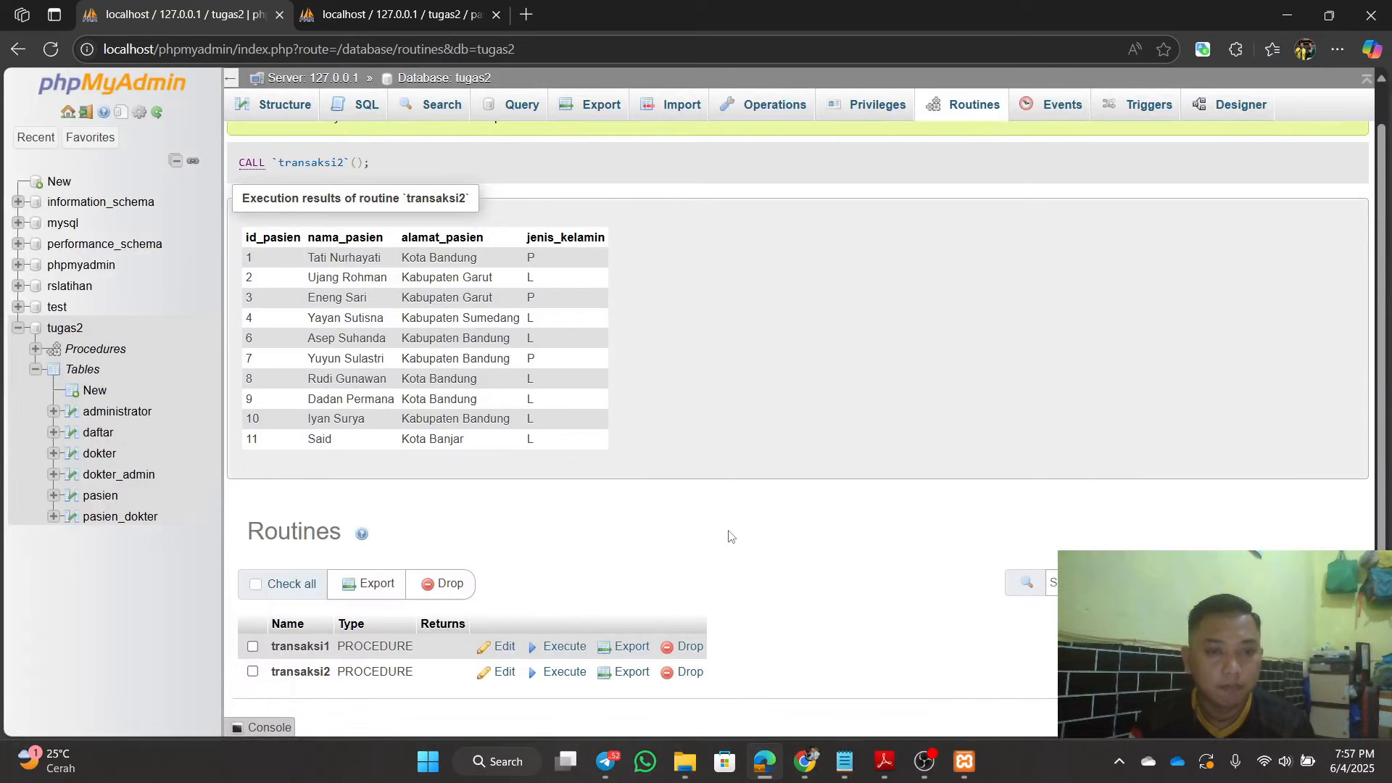
click(80, 331)
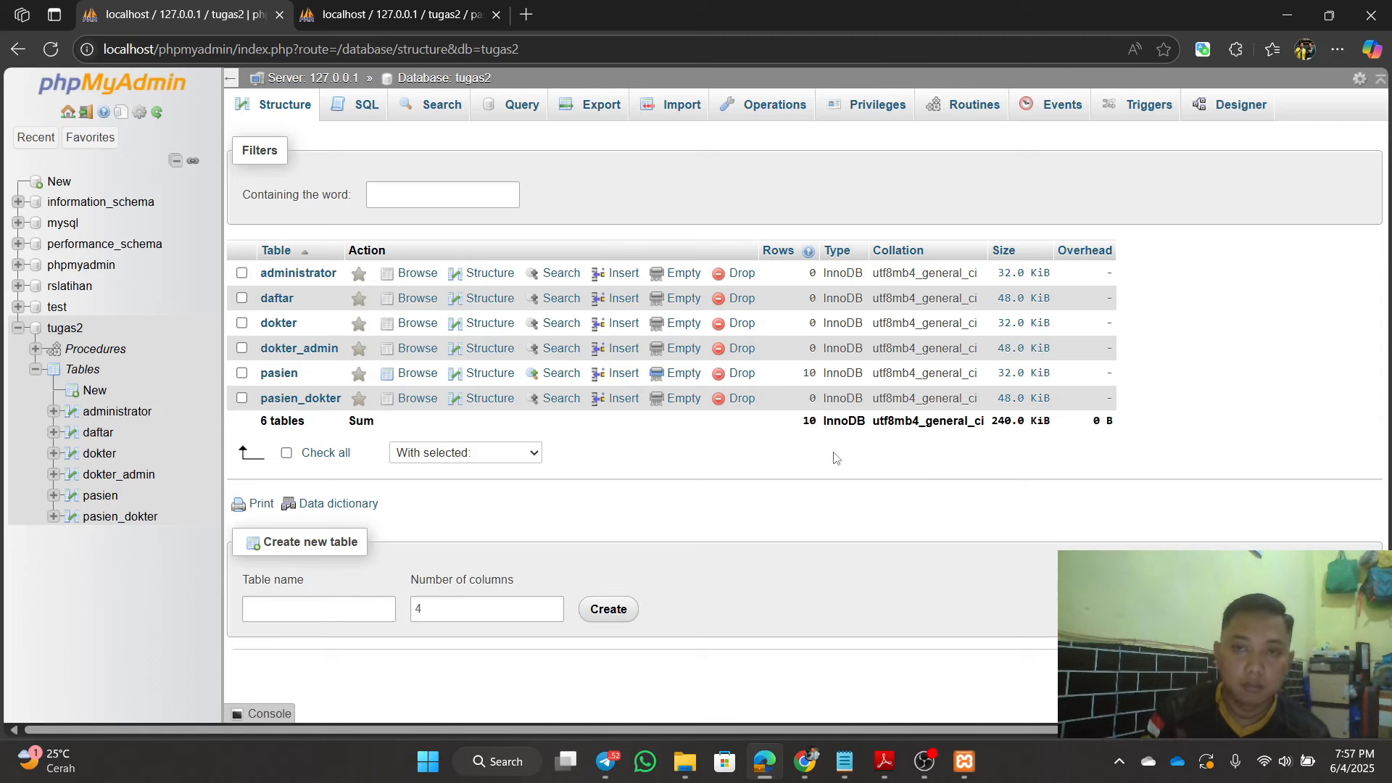
click(954, 121)
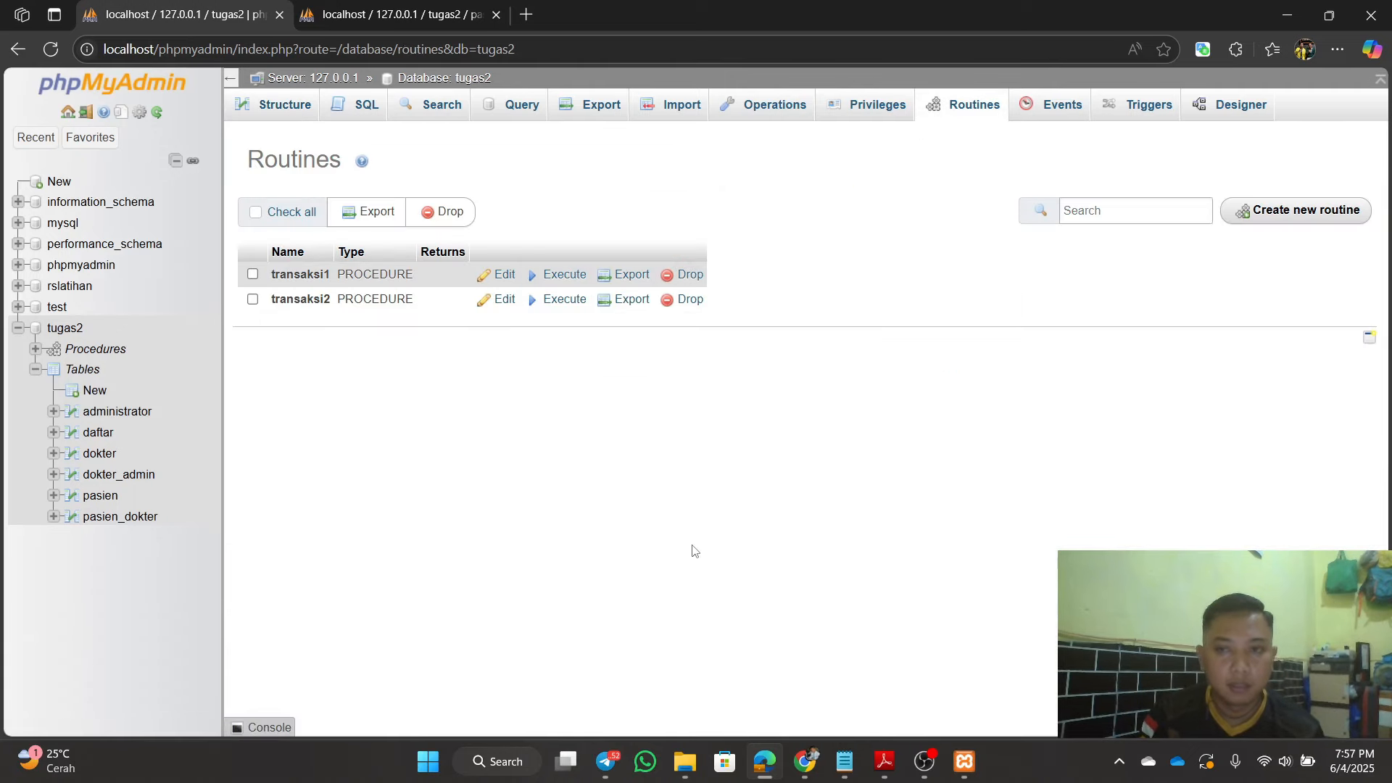
Step: Start a new routine named transaksi3, remove its default parameter row, and enlarge the form
click(1267, 217)
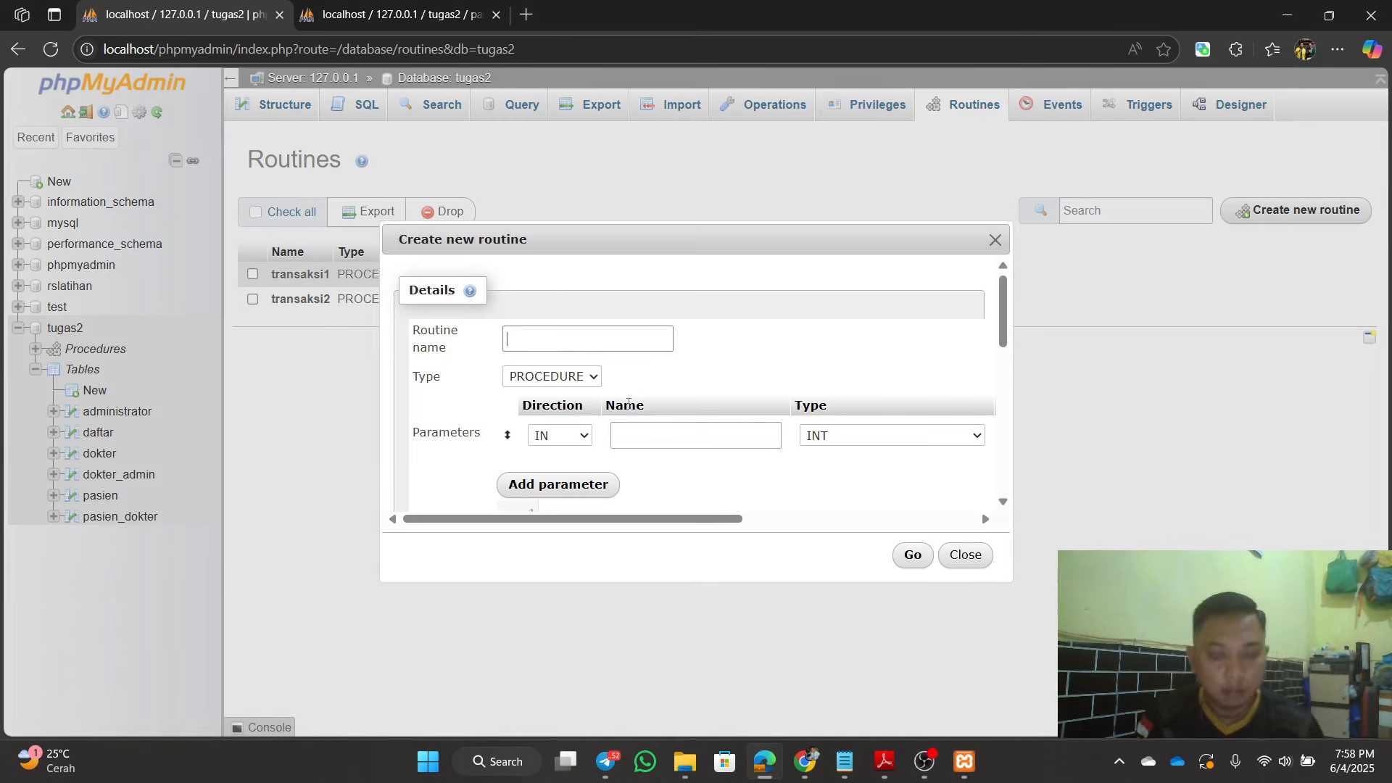
text(transaksi3)
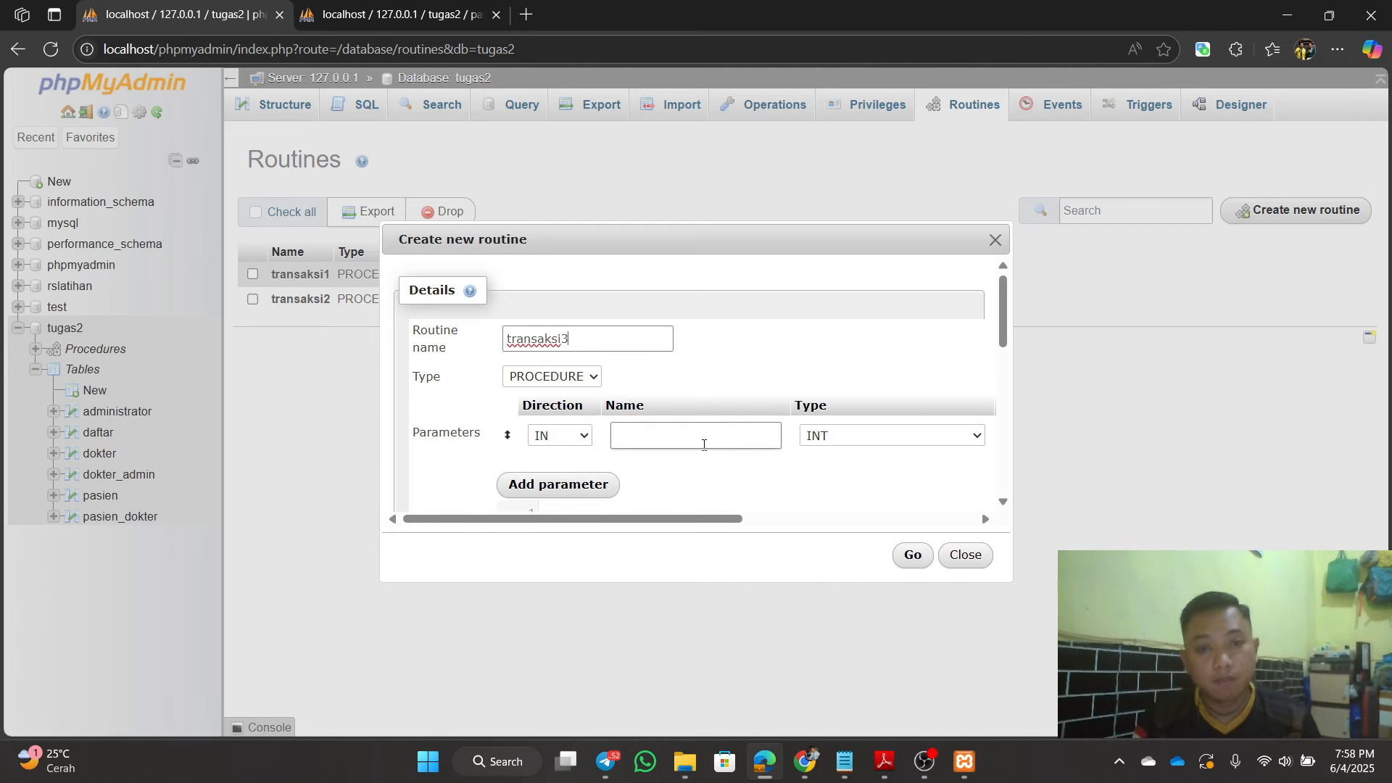
drag(722, 519, 965, 519)
click(980, 441)
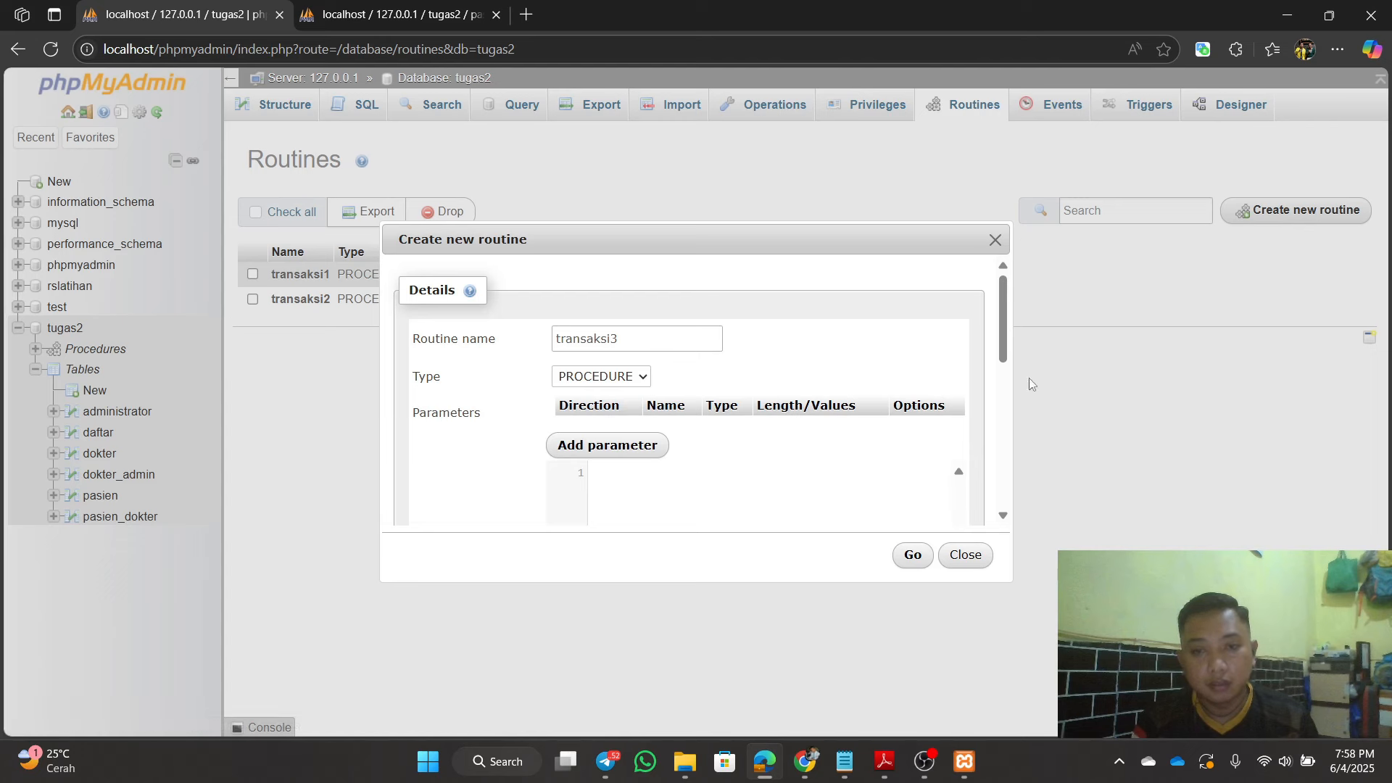
drag(1009, 577, 1176, 627)
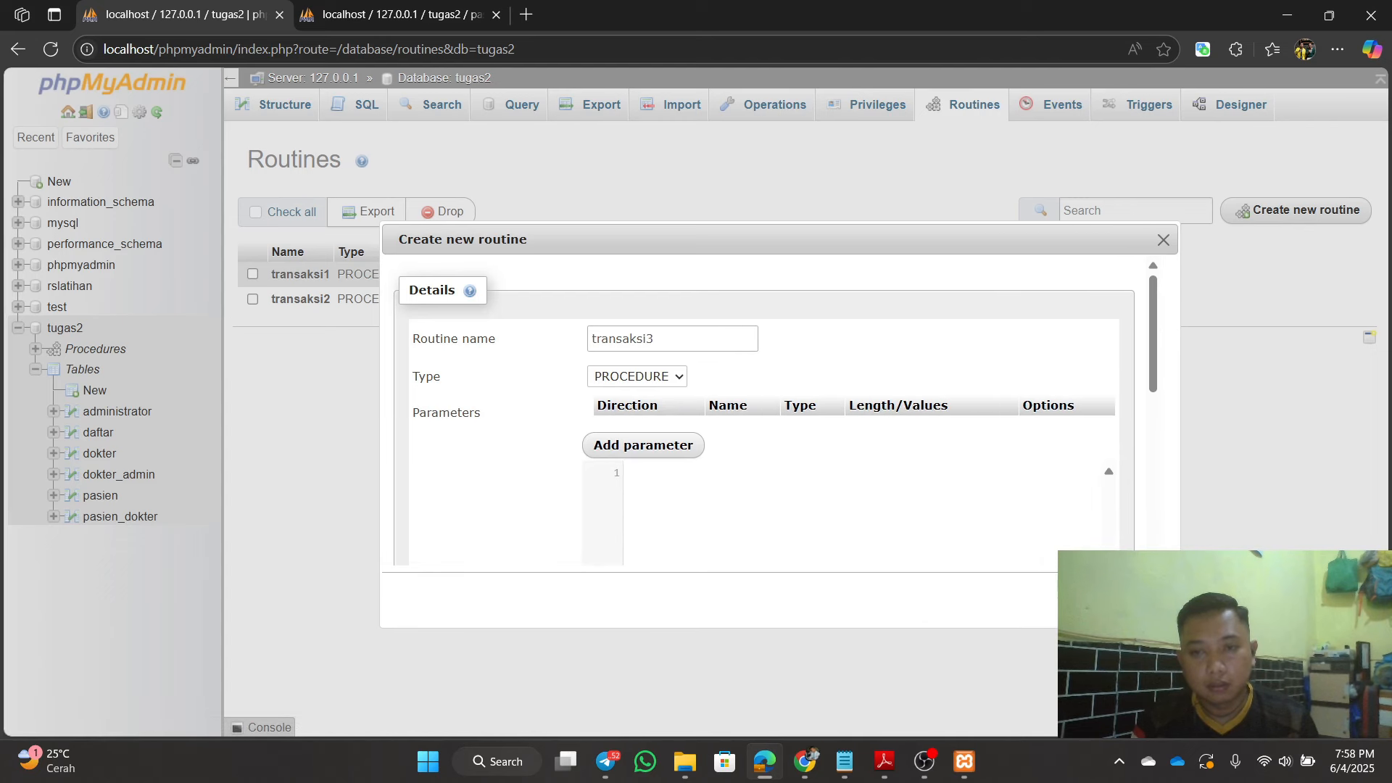
drag(1154, 395, 1182, 435)
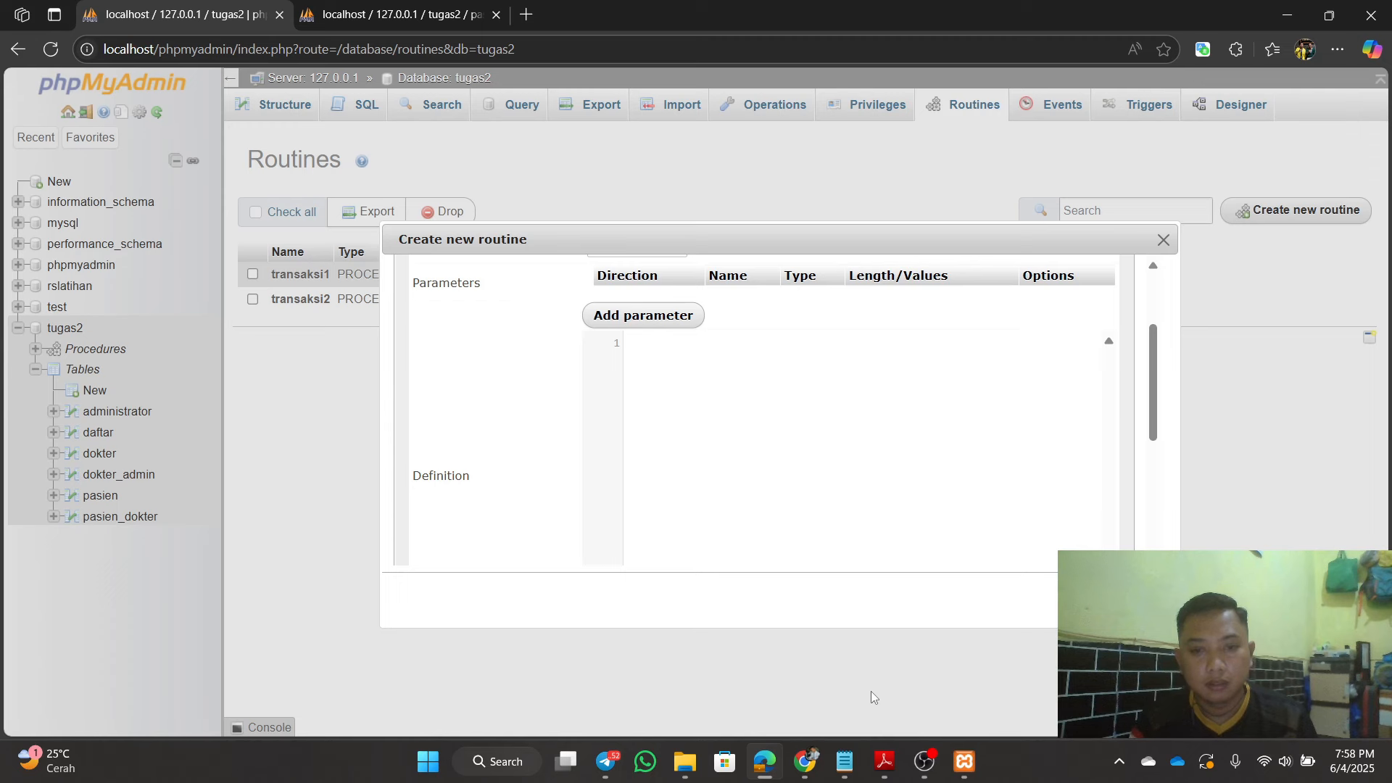
drag(1158, 433, 1162, 433)
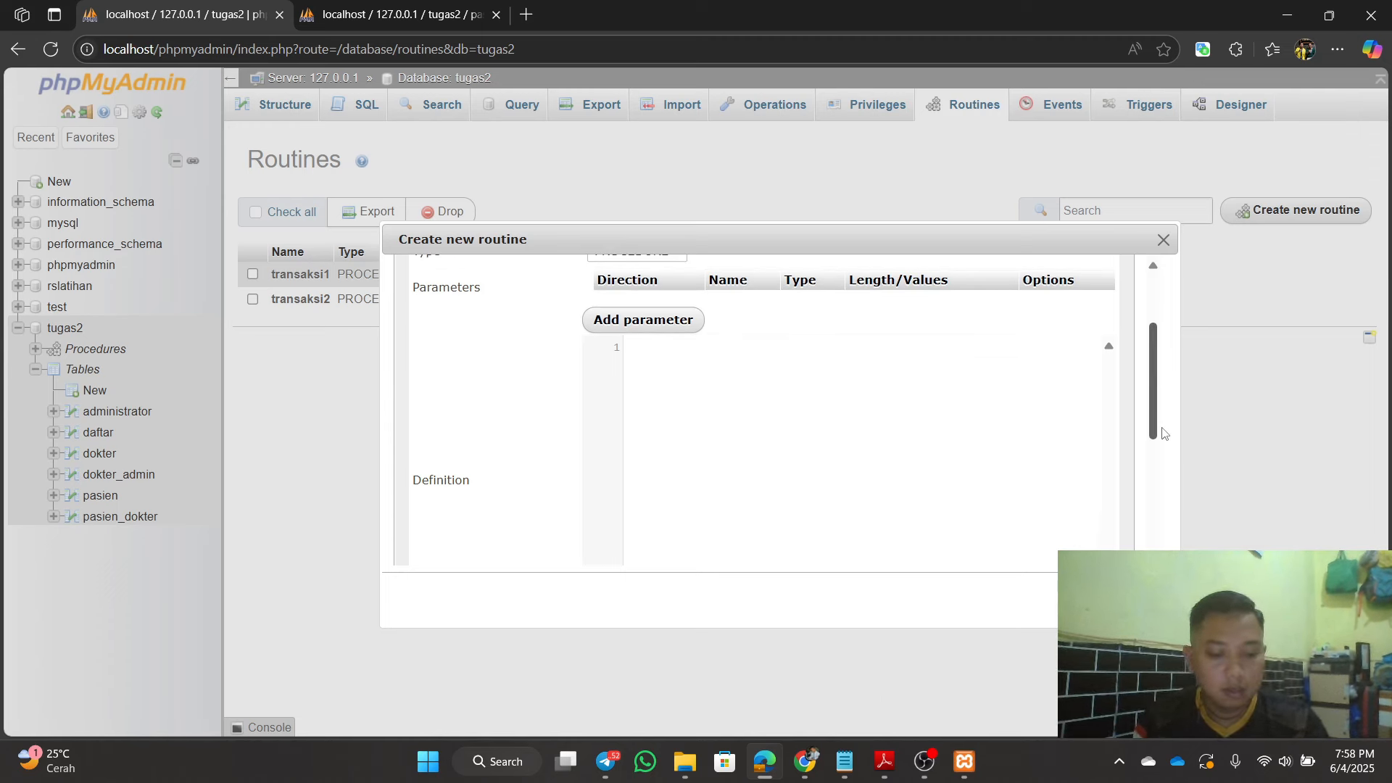
drag(1163, 433, 1163, 435)
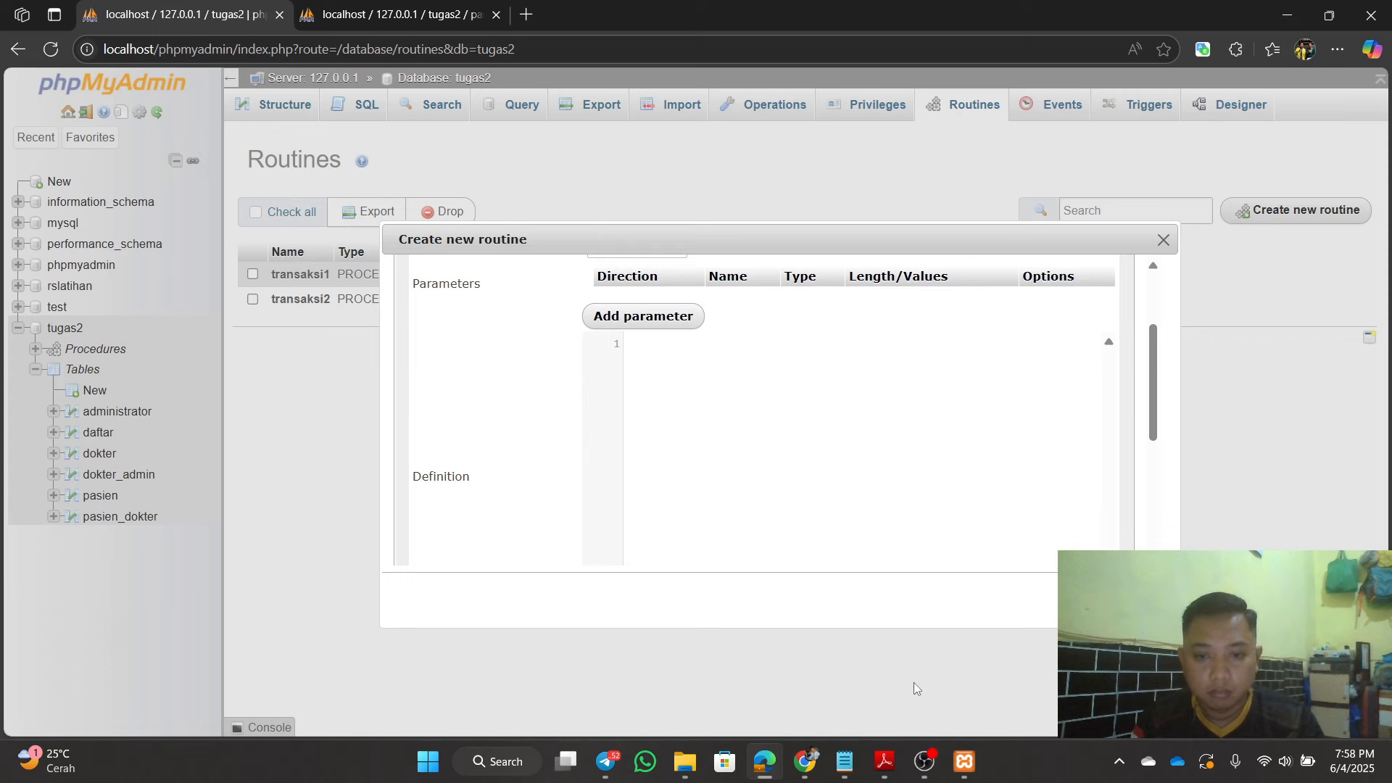
click(845, 761)
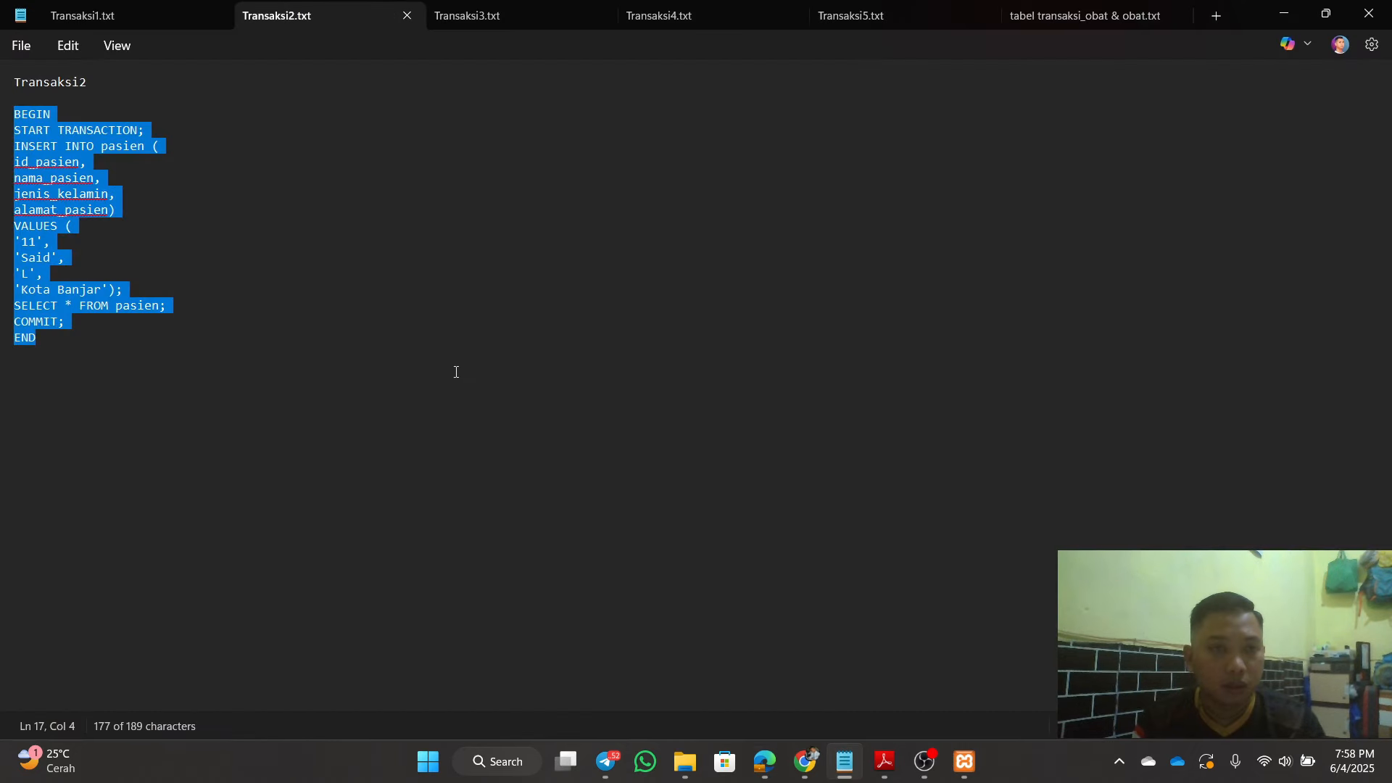
Step: Copy the Transaksi3.txt script from BEGIN to END, which renames patient 11 to Arif and then rolls back
click(513, 10)
click(351, 193)
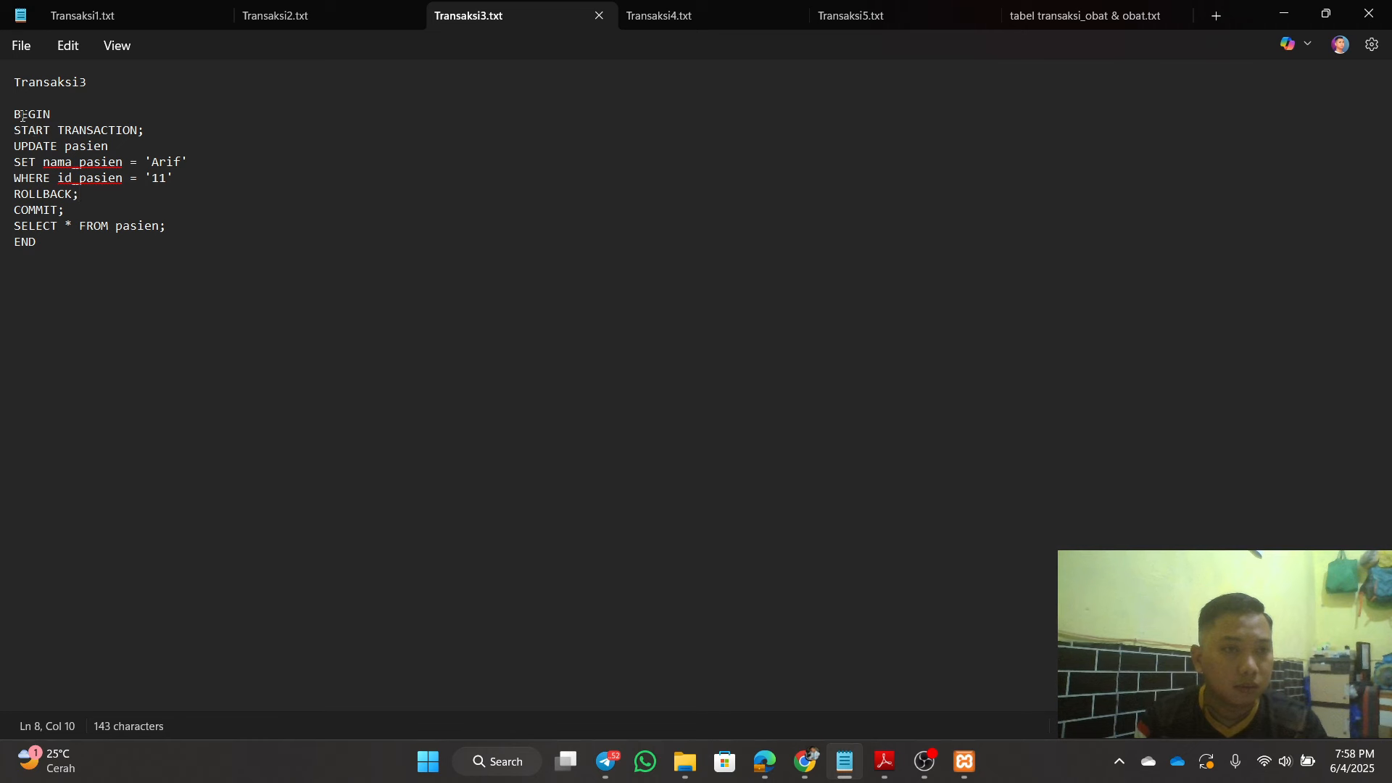
drag(9, 118, 149, 248)
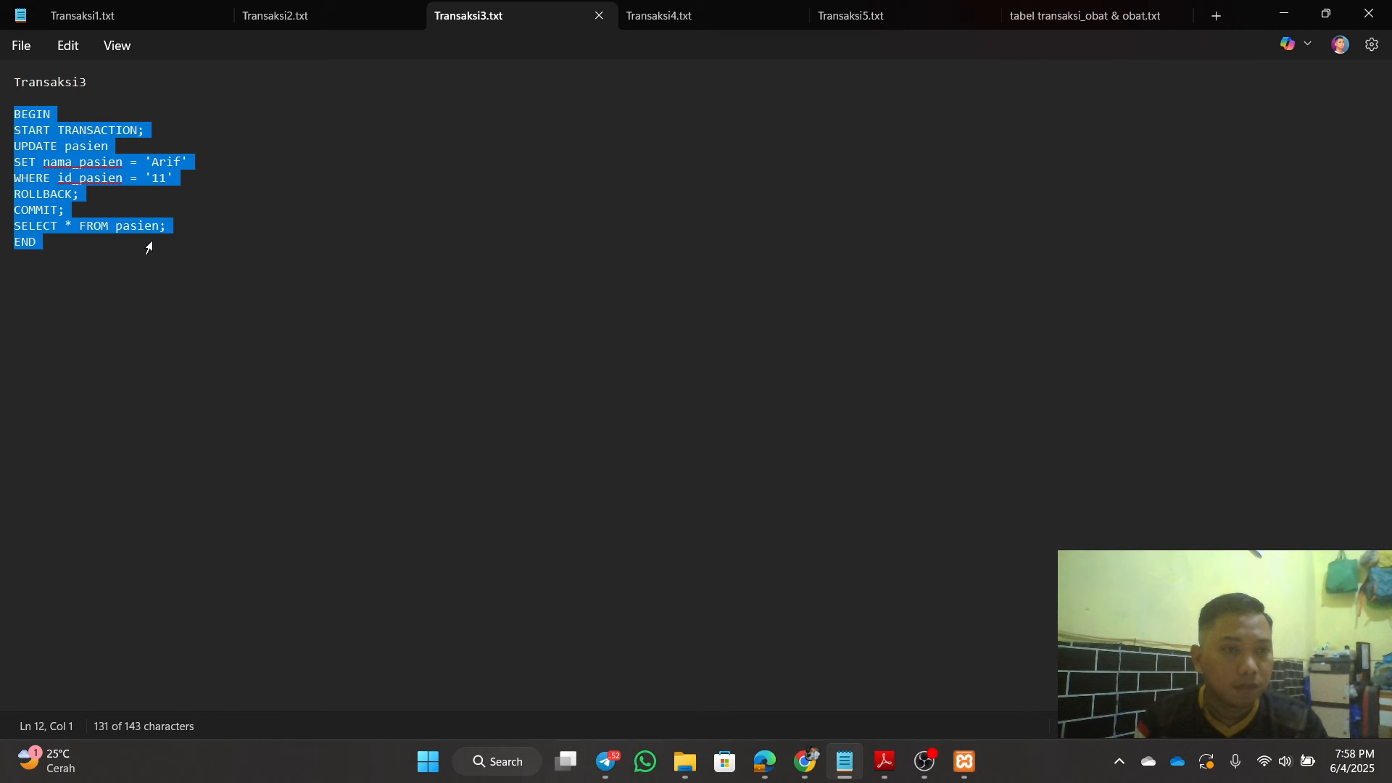
right_click(42, 137)
click(102, 226)
click(274, 194)
Step: Paste the Transaksi3 script into the definition, then abandon the #1064 error and reload the routines list
click(1285, 13)
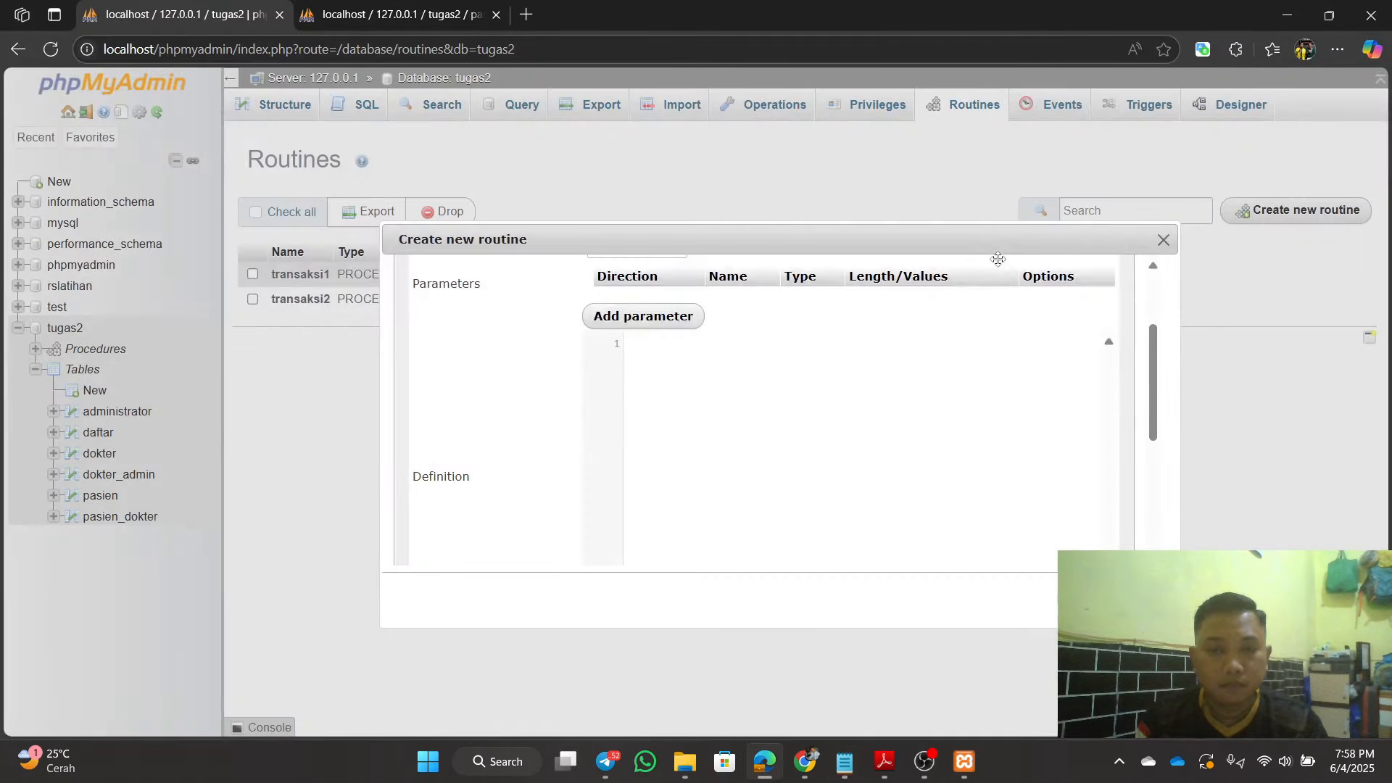
key(ctrl+v)
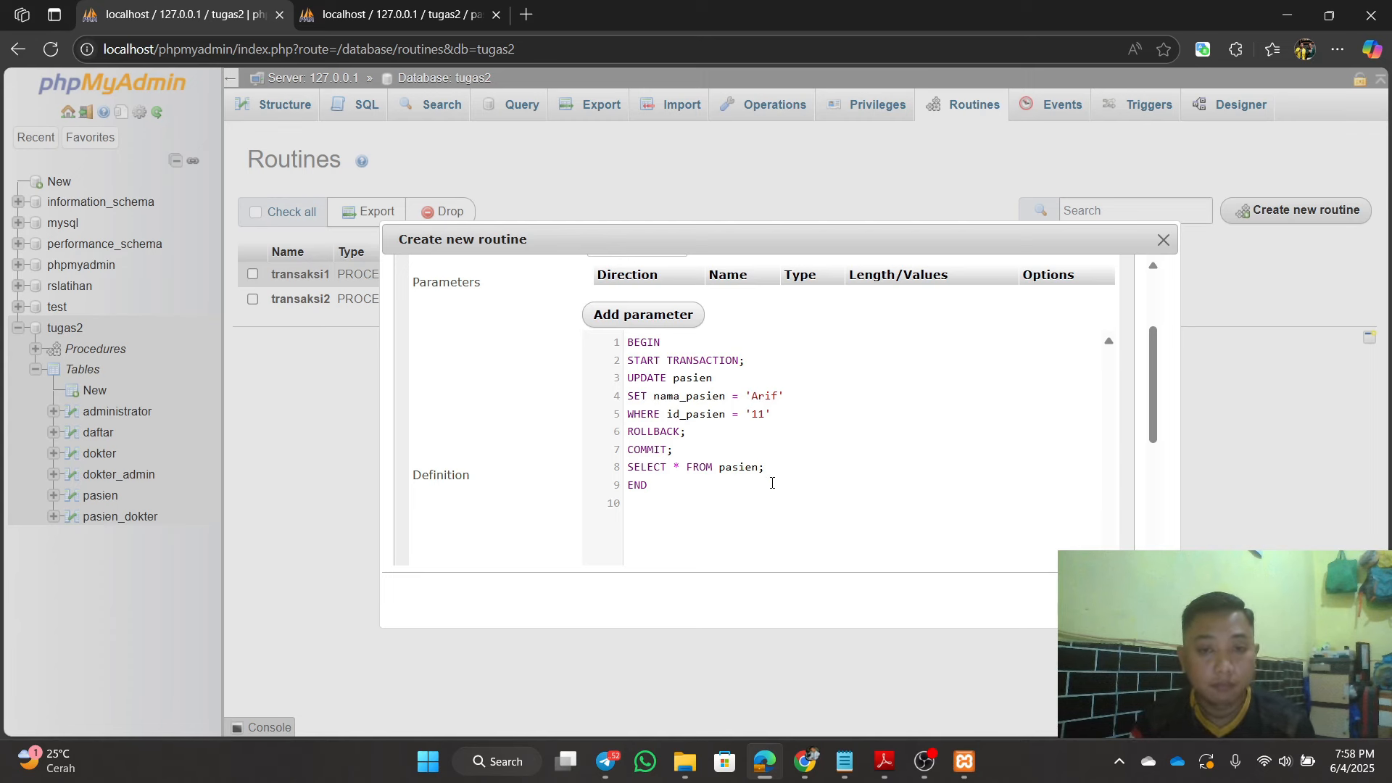
scroll(774, 481, down, 1)
scroll(774, 481, up, 2)
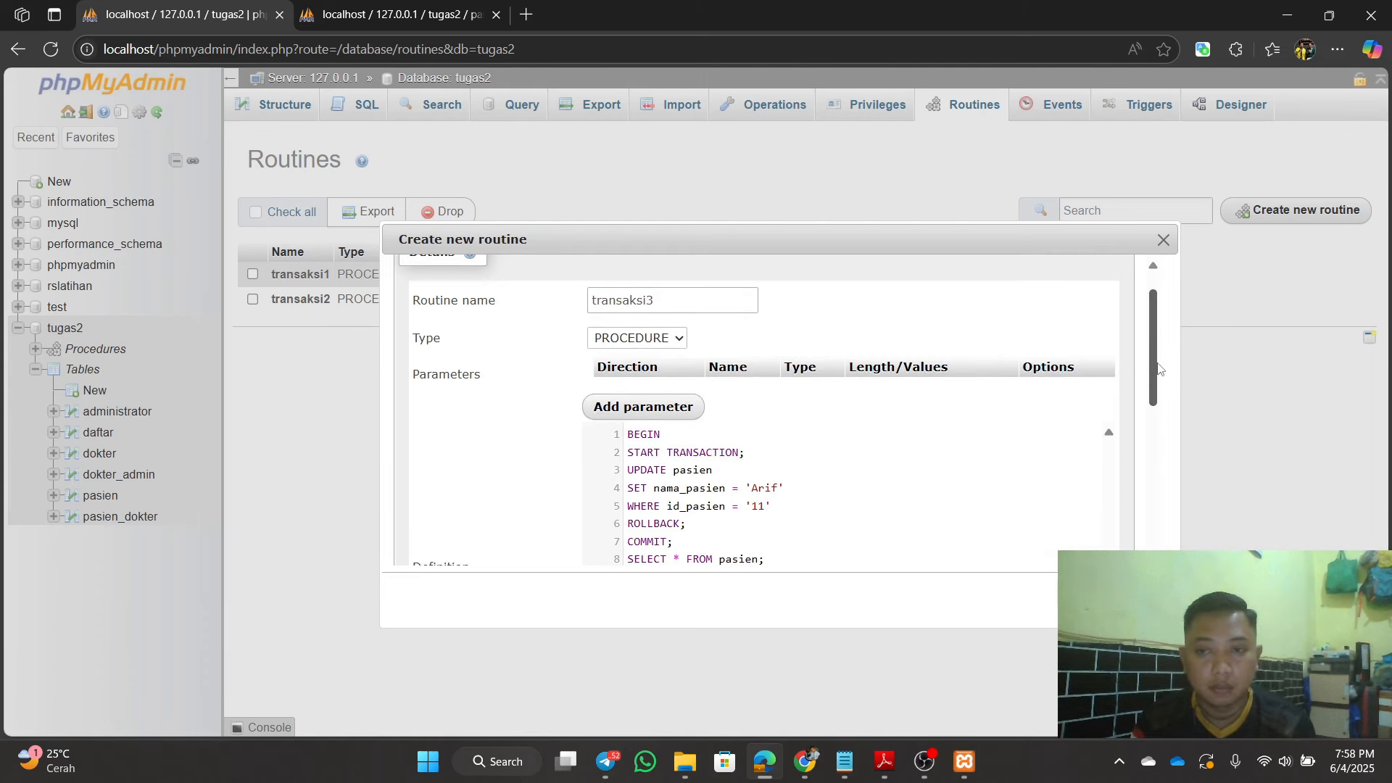
scroll(1158, 369, down, 2)
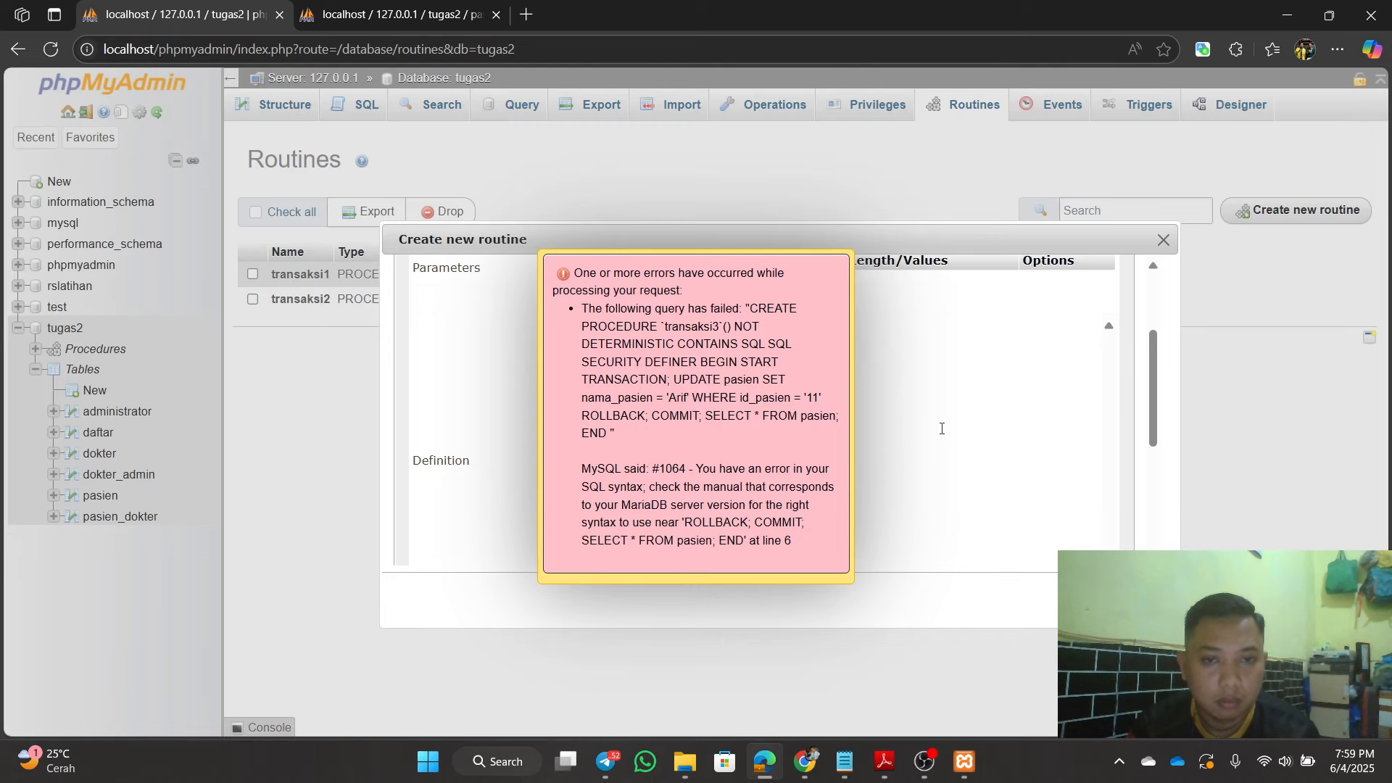
click(51, 49)
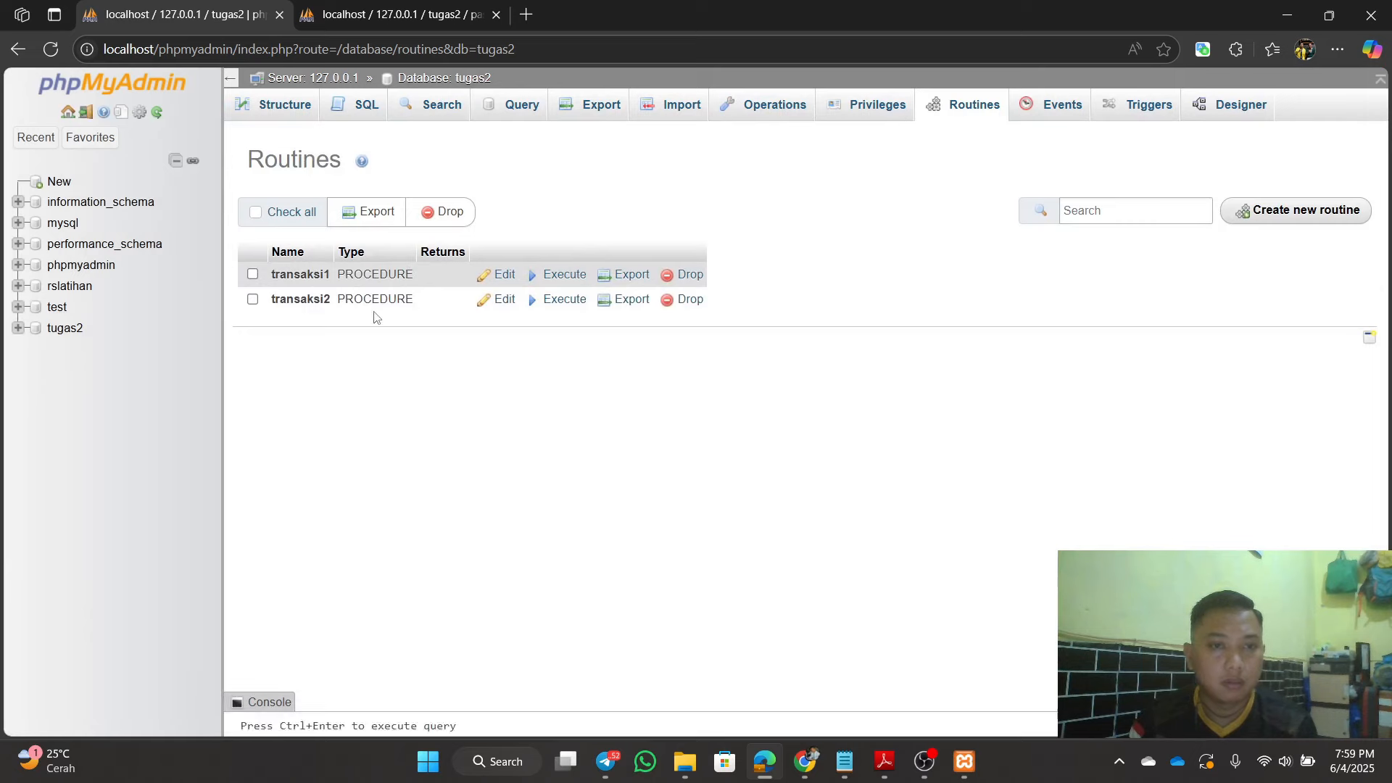
Step: Open a fresh new-routine form and enter transaksi3 as the procedure name
click(1329, 220)
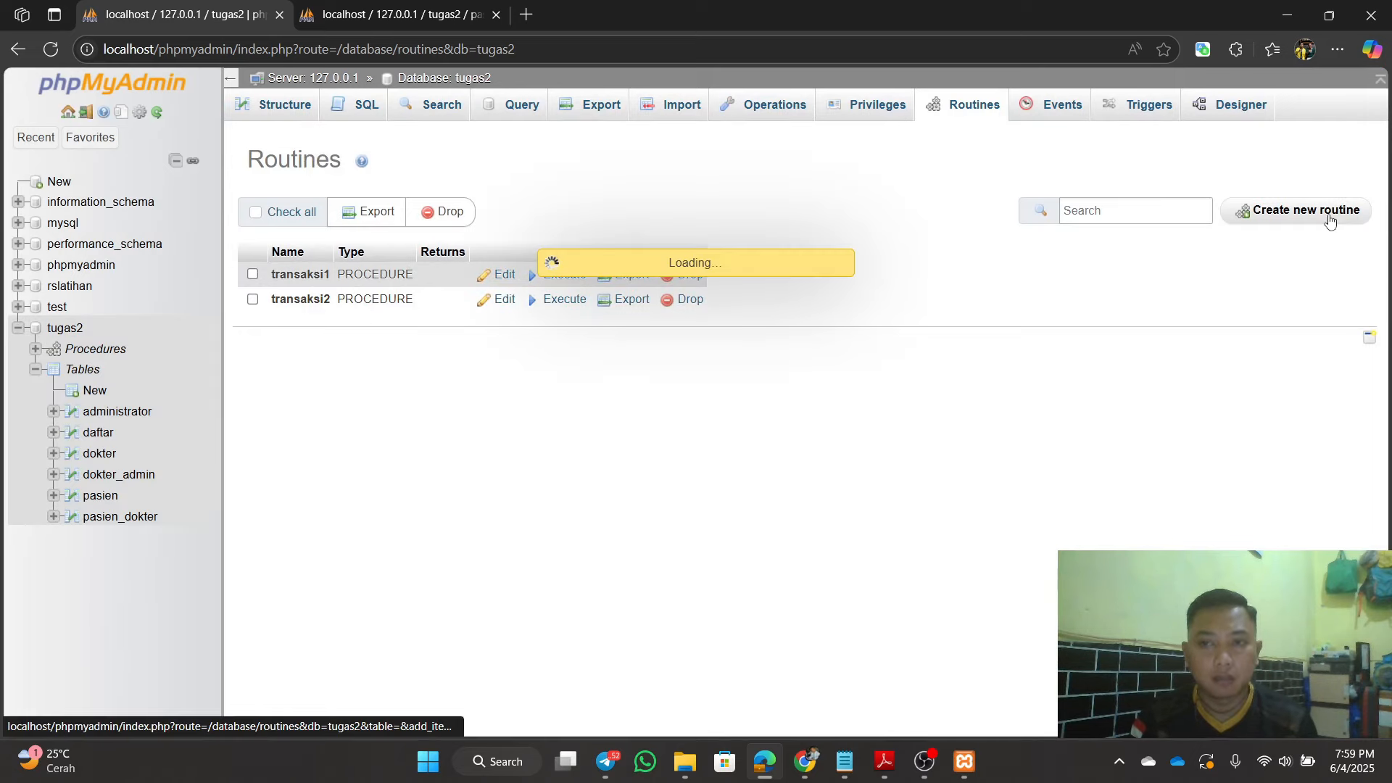
click(575, 346)
click(575, 346)
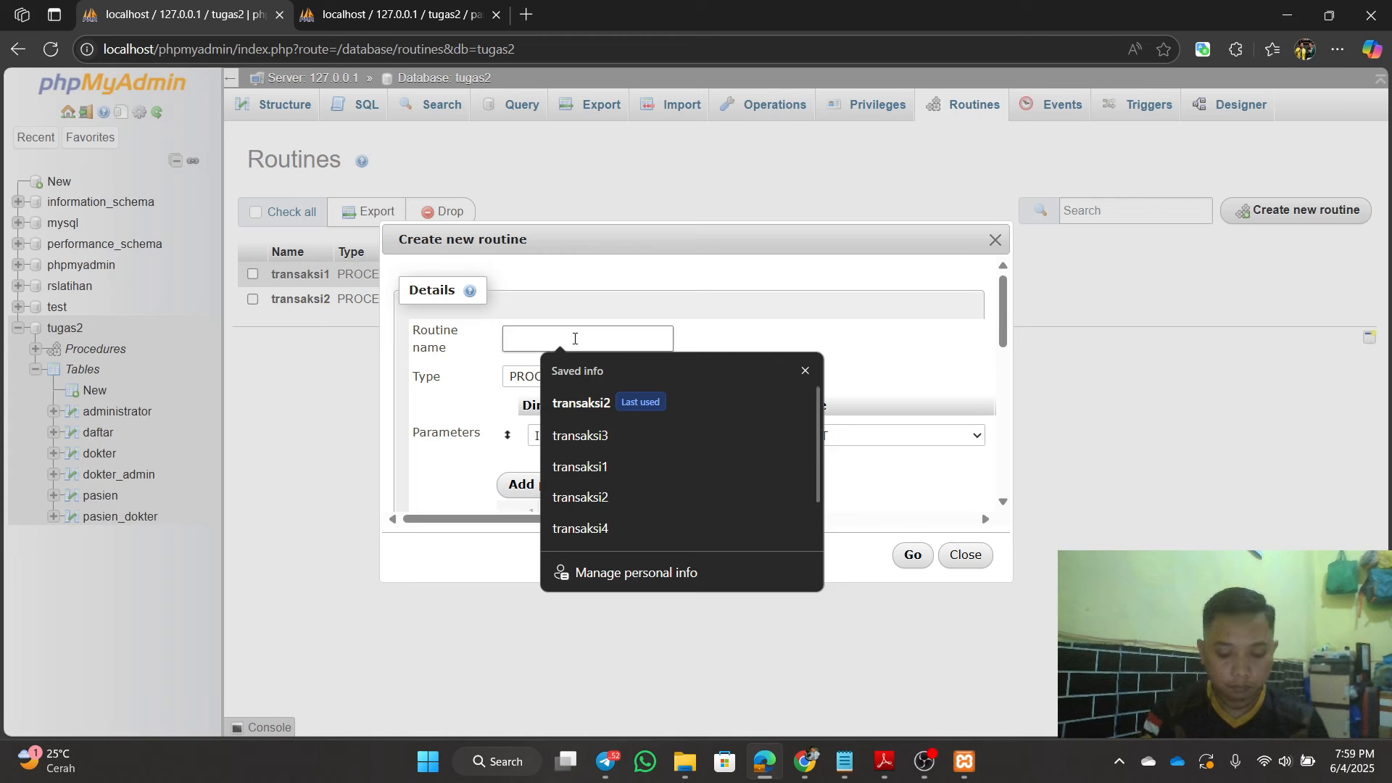
text(transaksi)
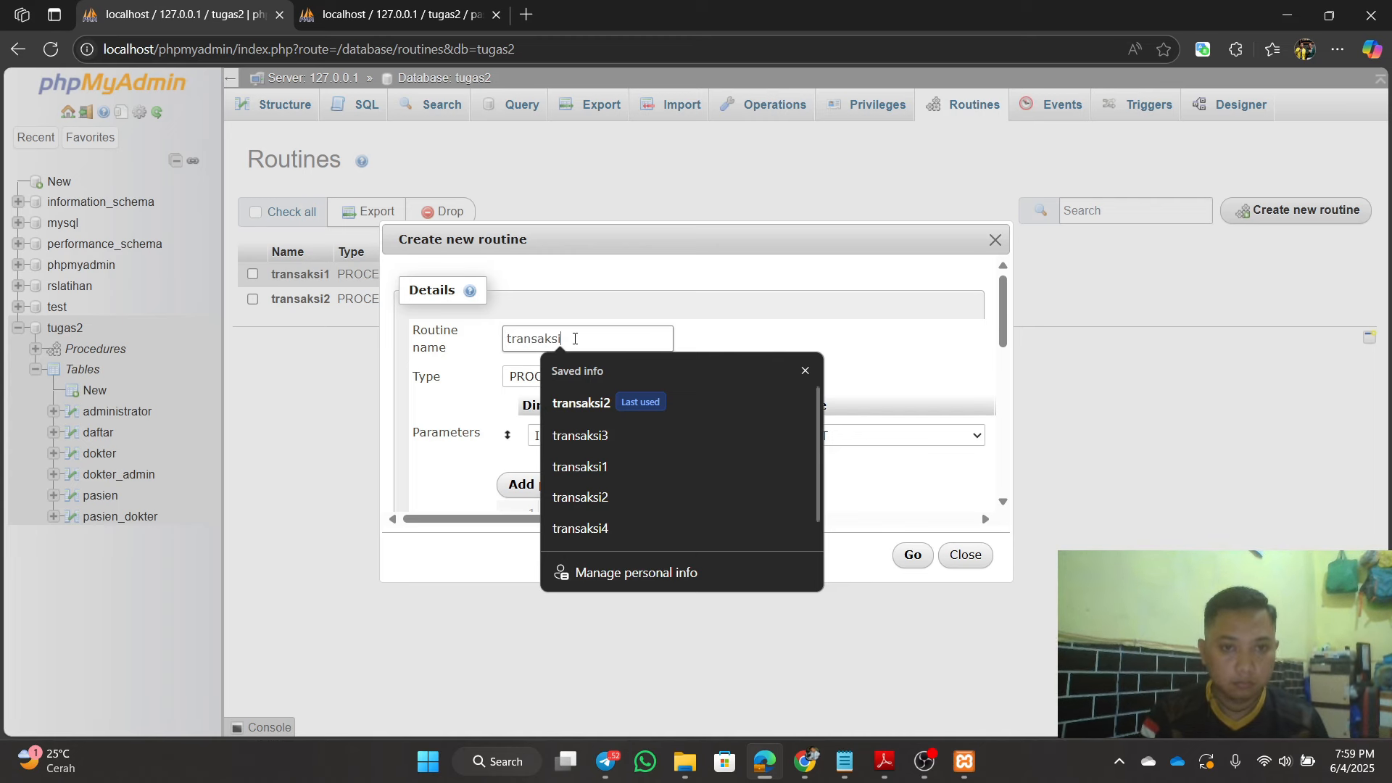
text(3)
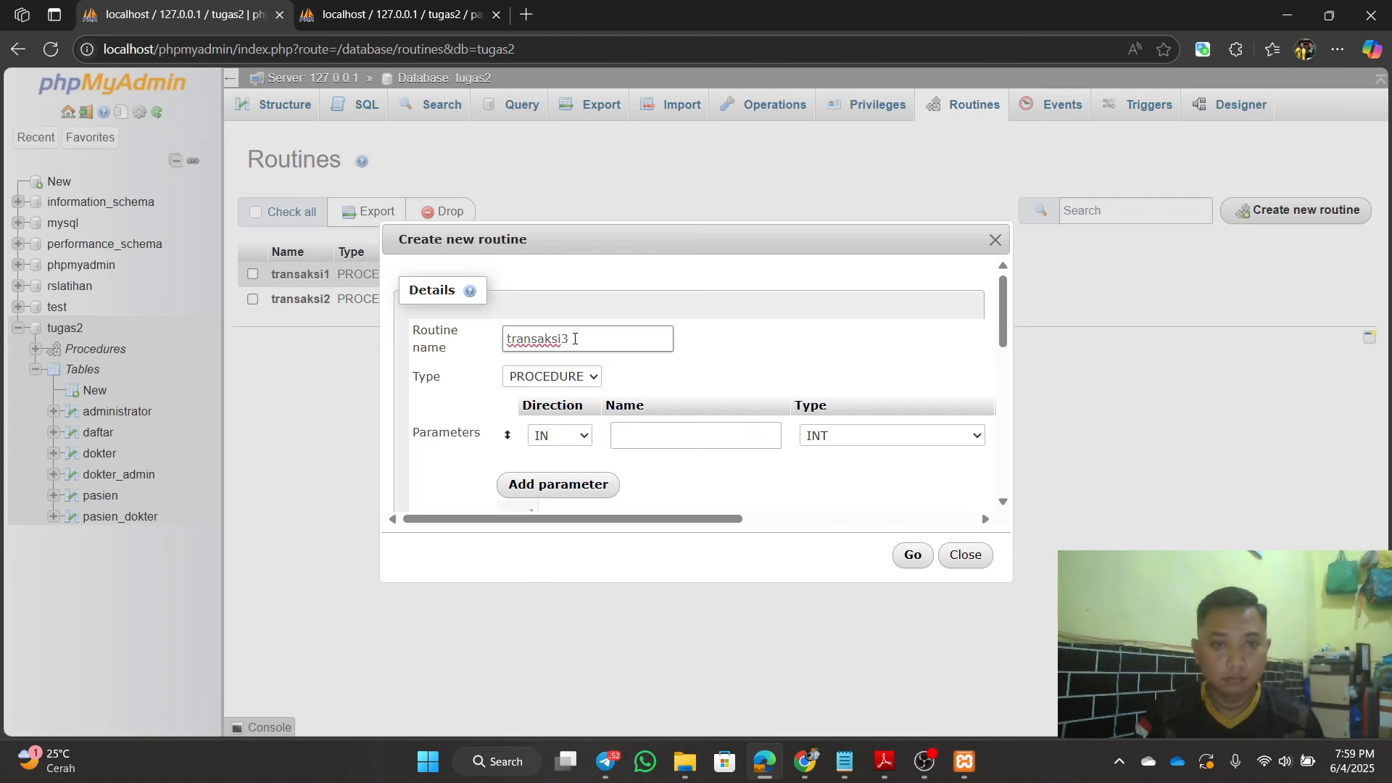
drag(725, 521, 986, 524)
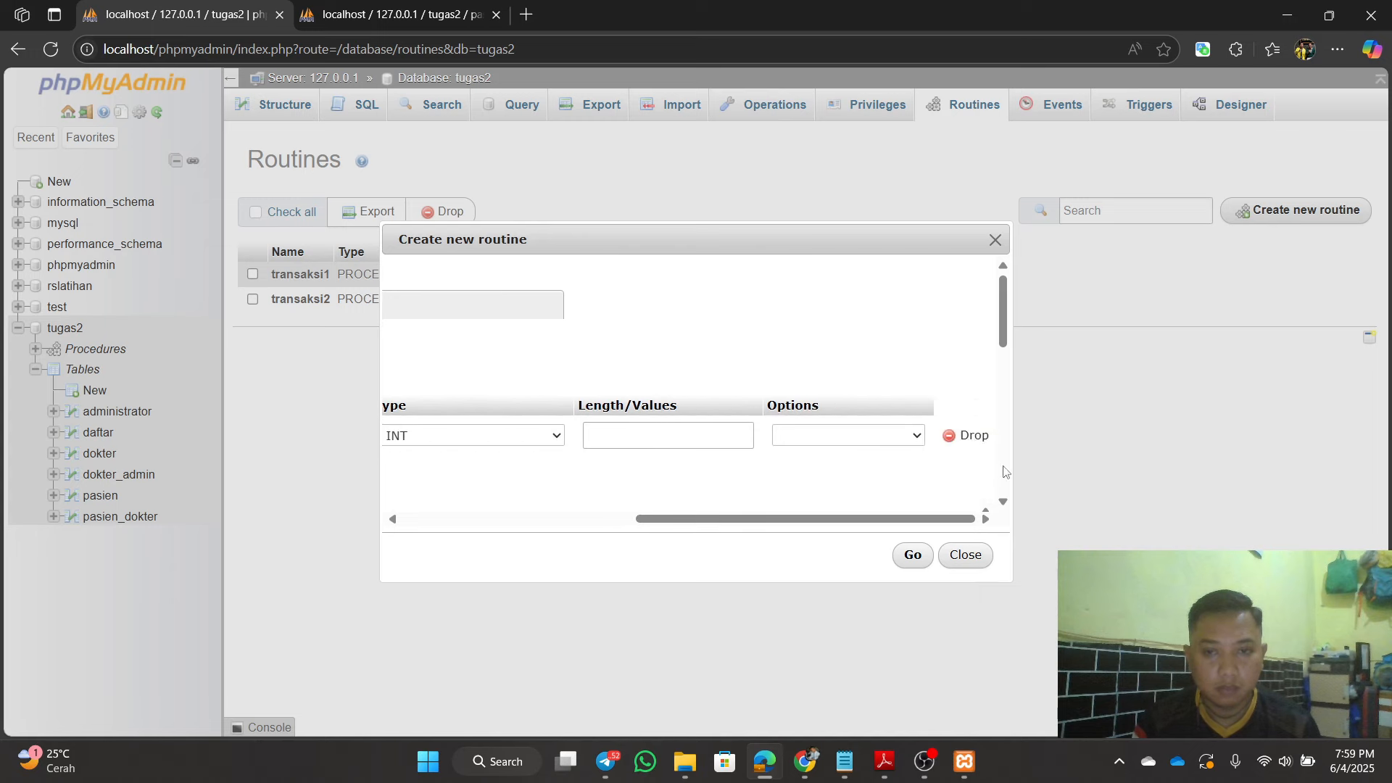
Step: Drop the default parameter row and copy the Transaksi4 procedure from BEGIN to END in Notepad
click(973, 438)
scroll(872, 457, down, 3)
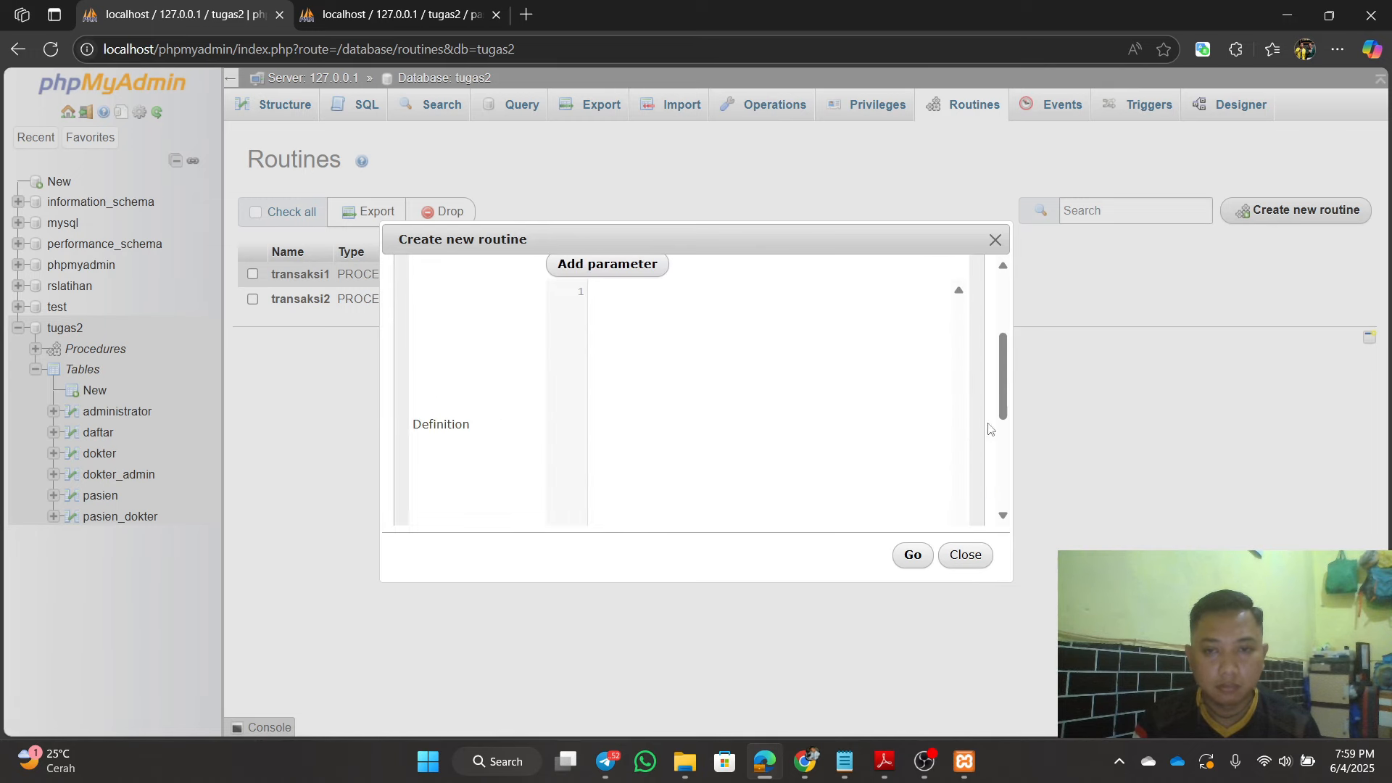
click(845, 761)
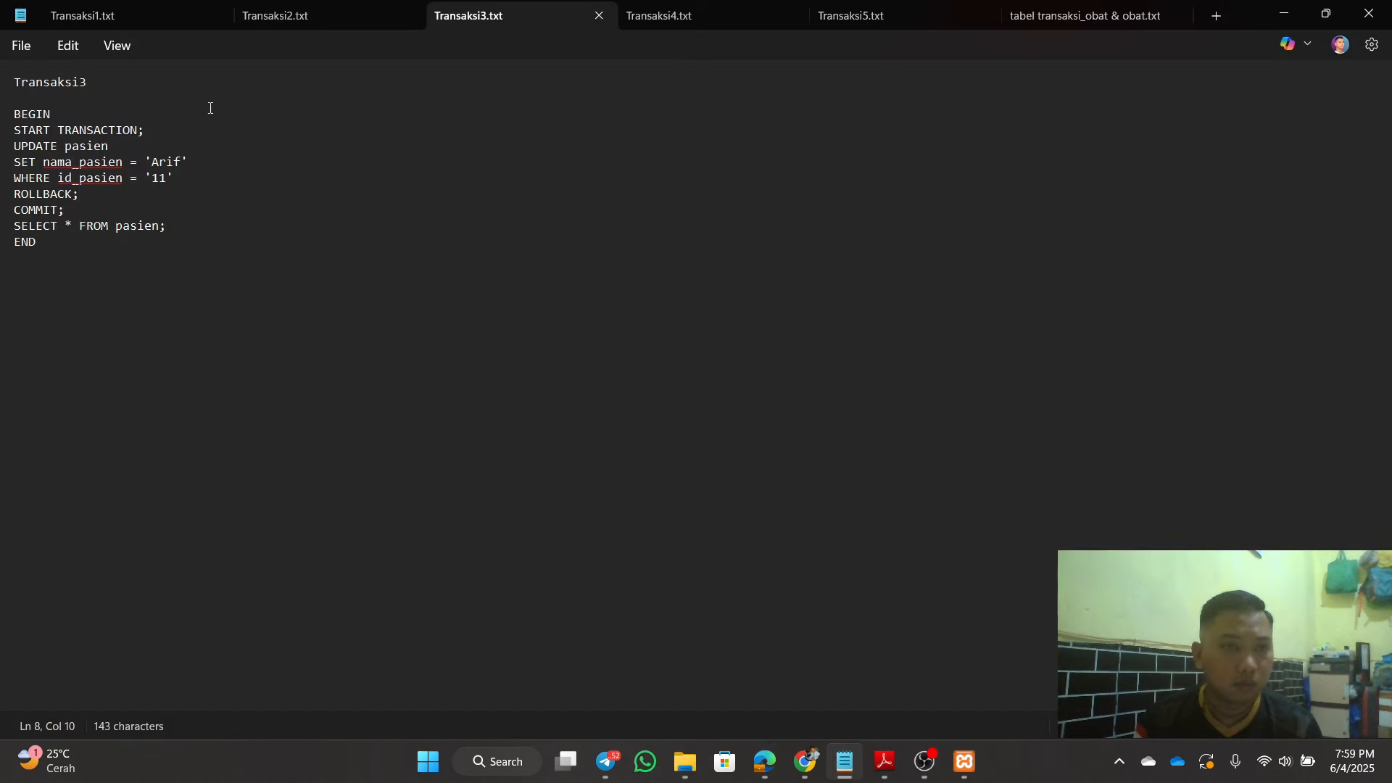
click(330, 10)
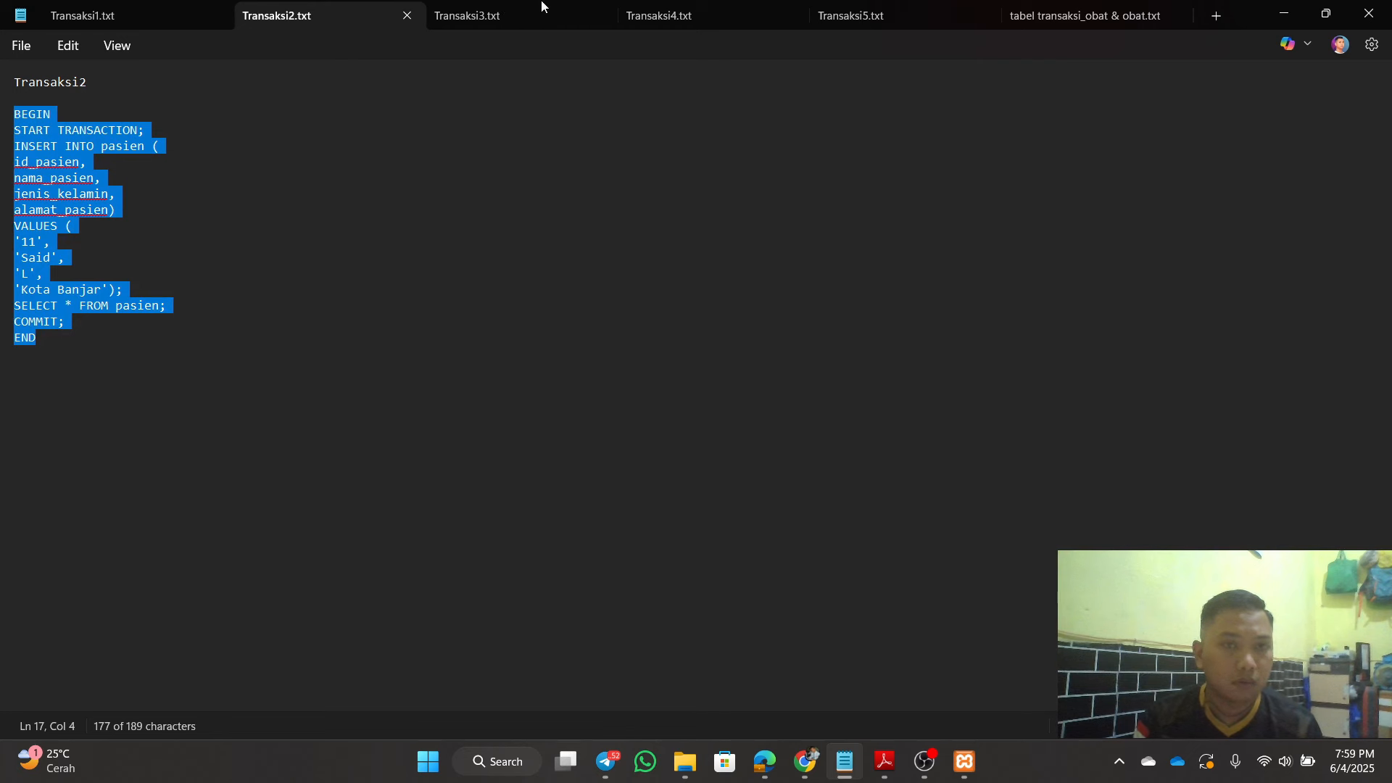
click(480, 10)
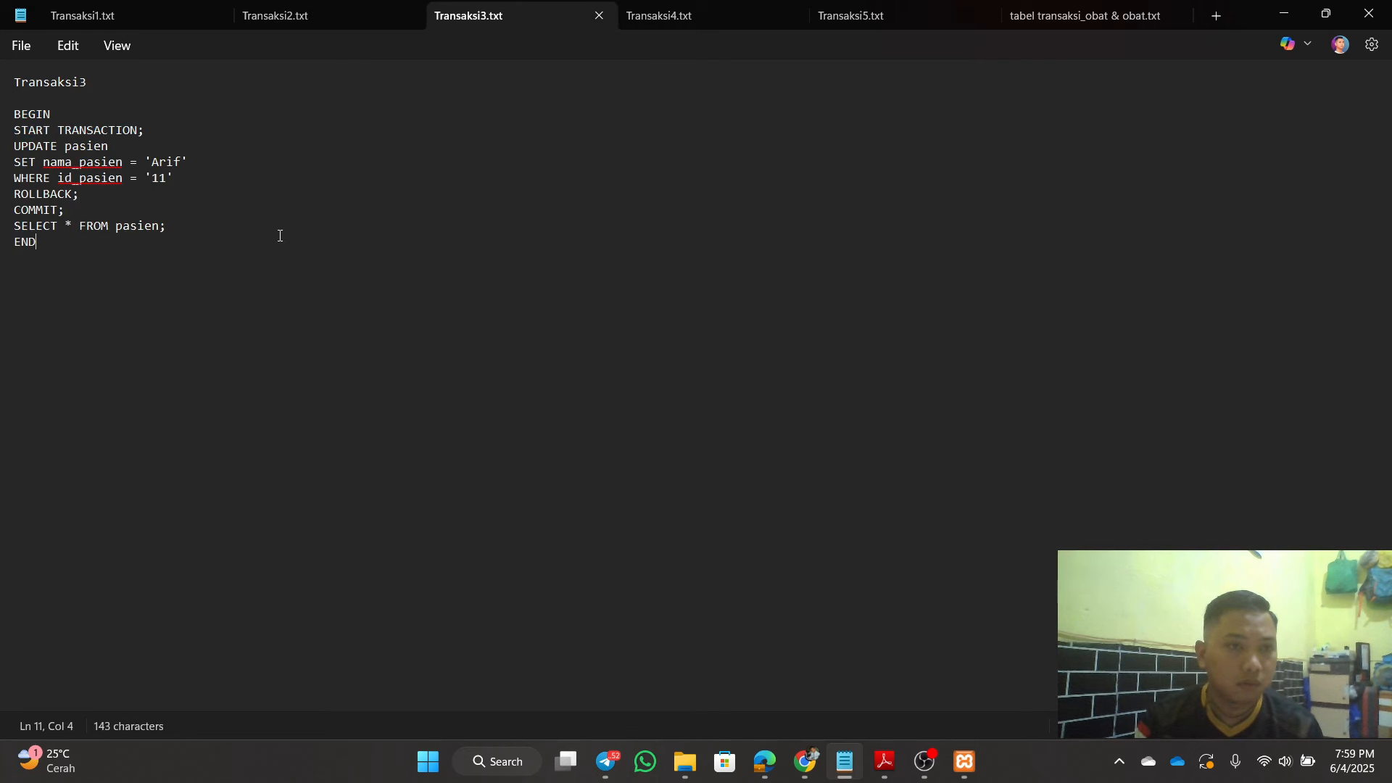
click(665, 11)
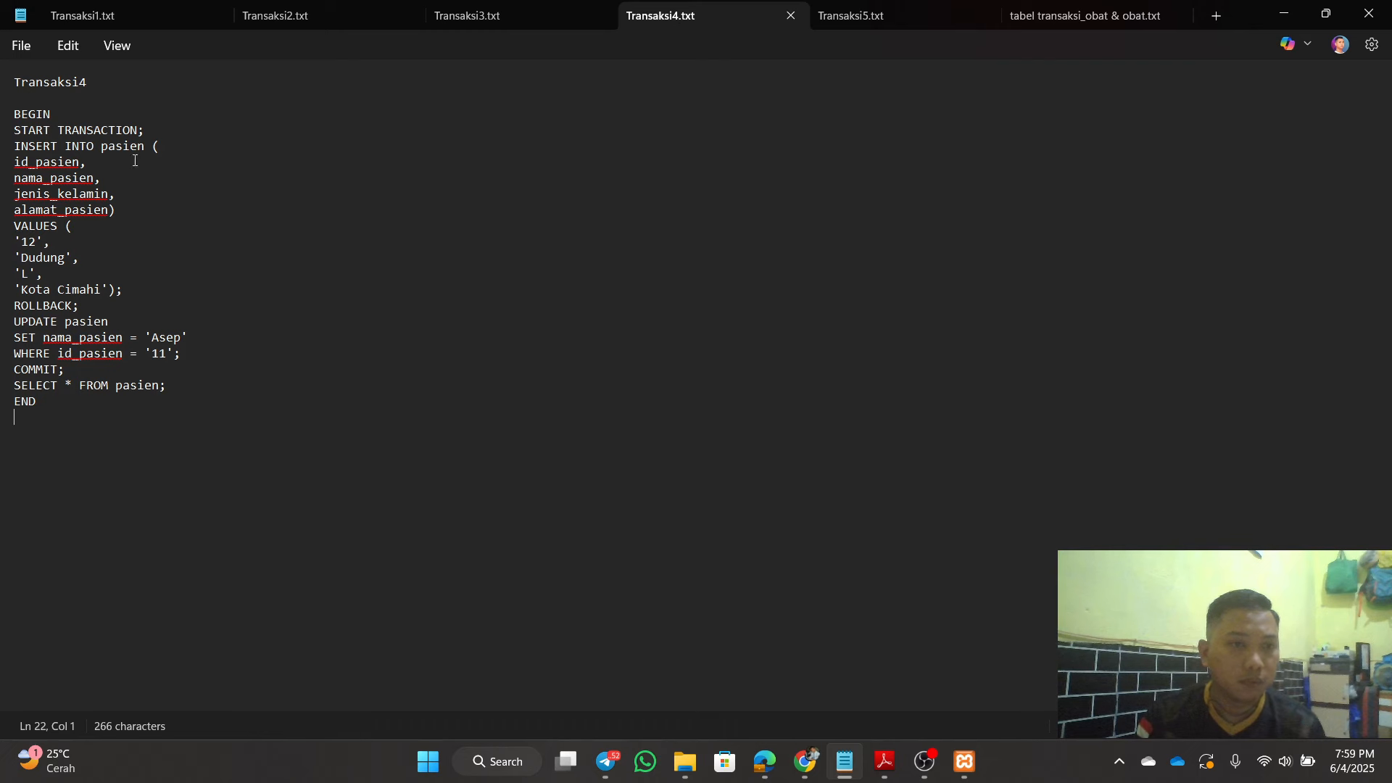
drag(16, 113, 40, 403)
right_click(26, 214)
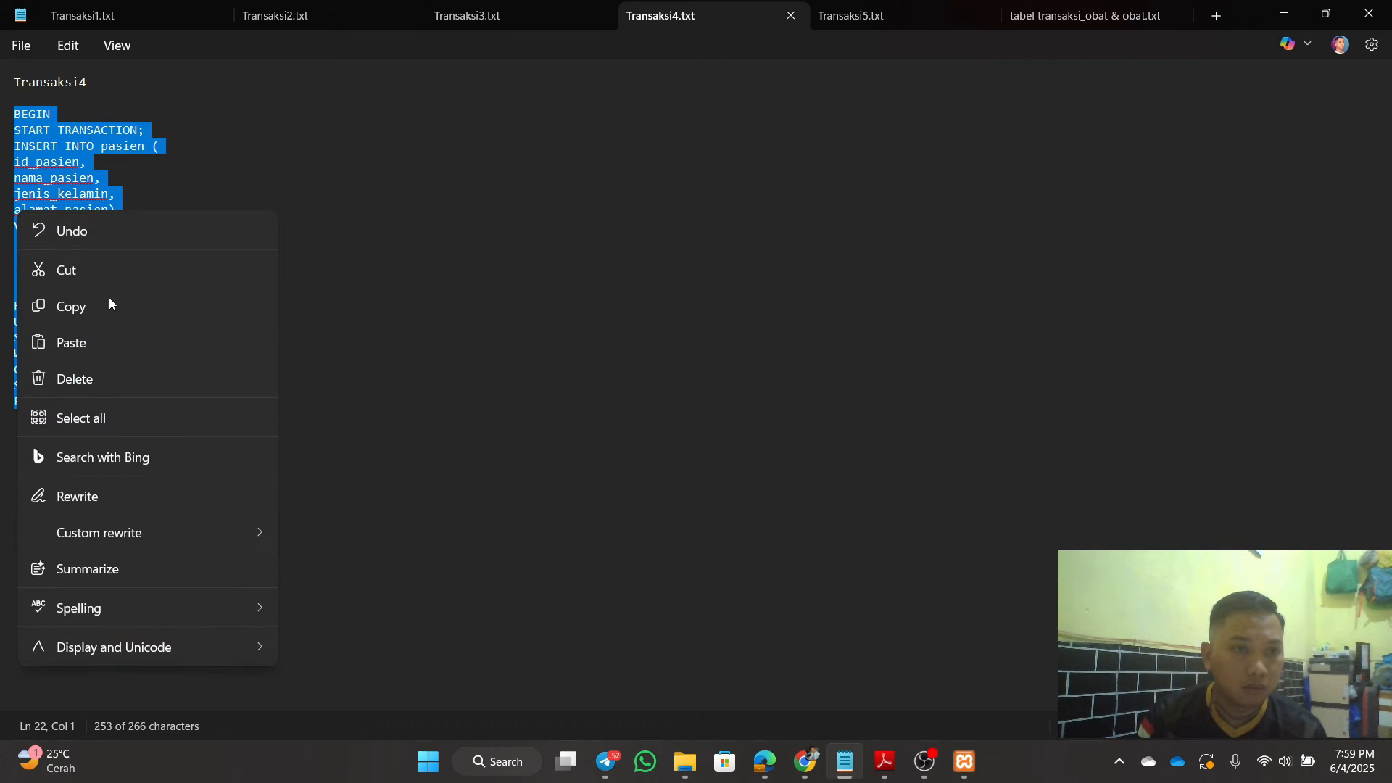
click(108, 303)
click(435, 177)
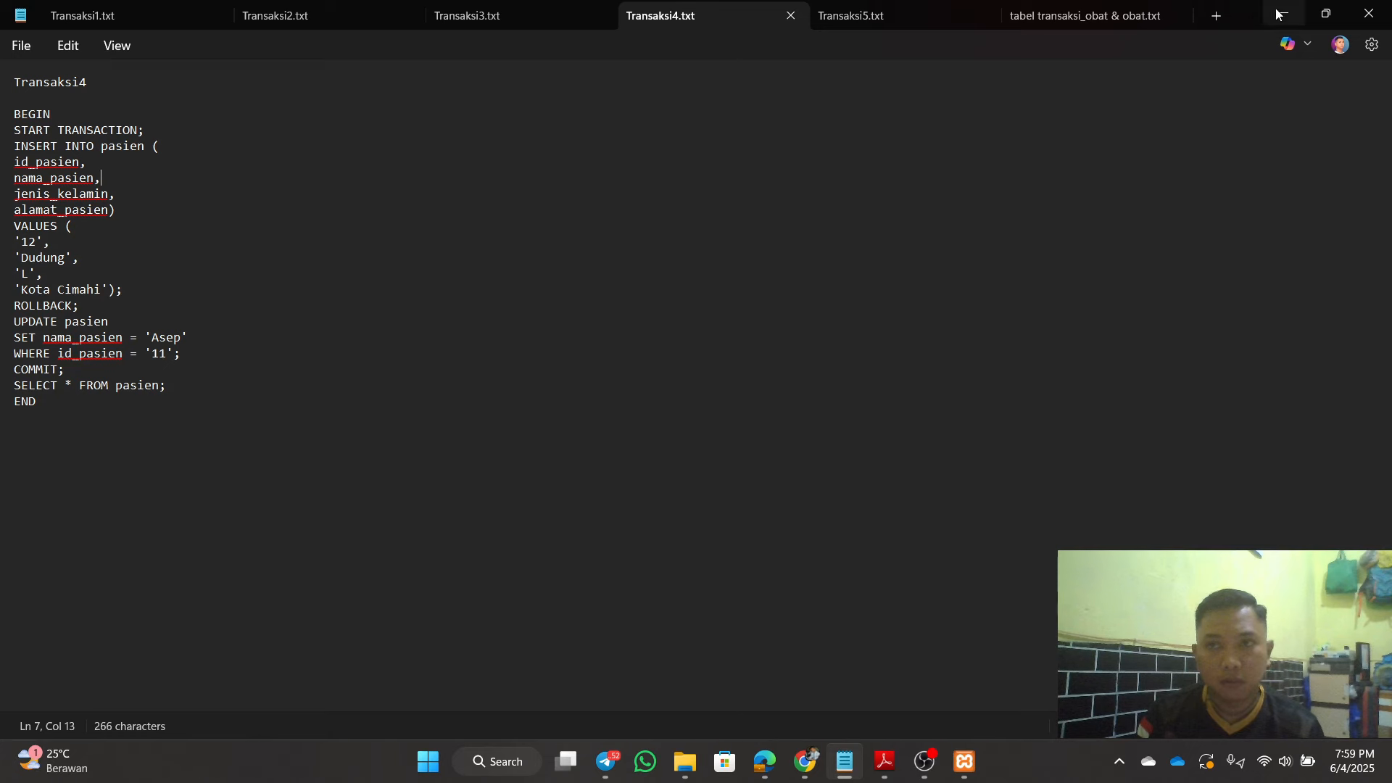
Step: Copy the Transaksi3 procedure from BEGIN to END and return to the routine form
click(512, 12)
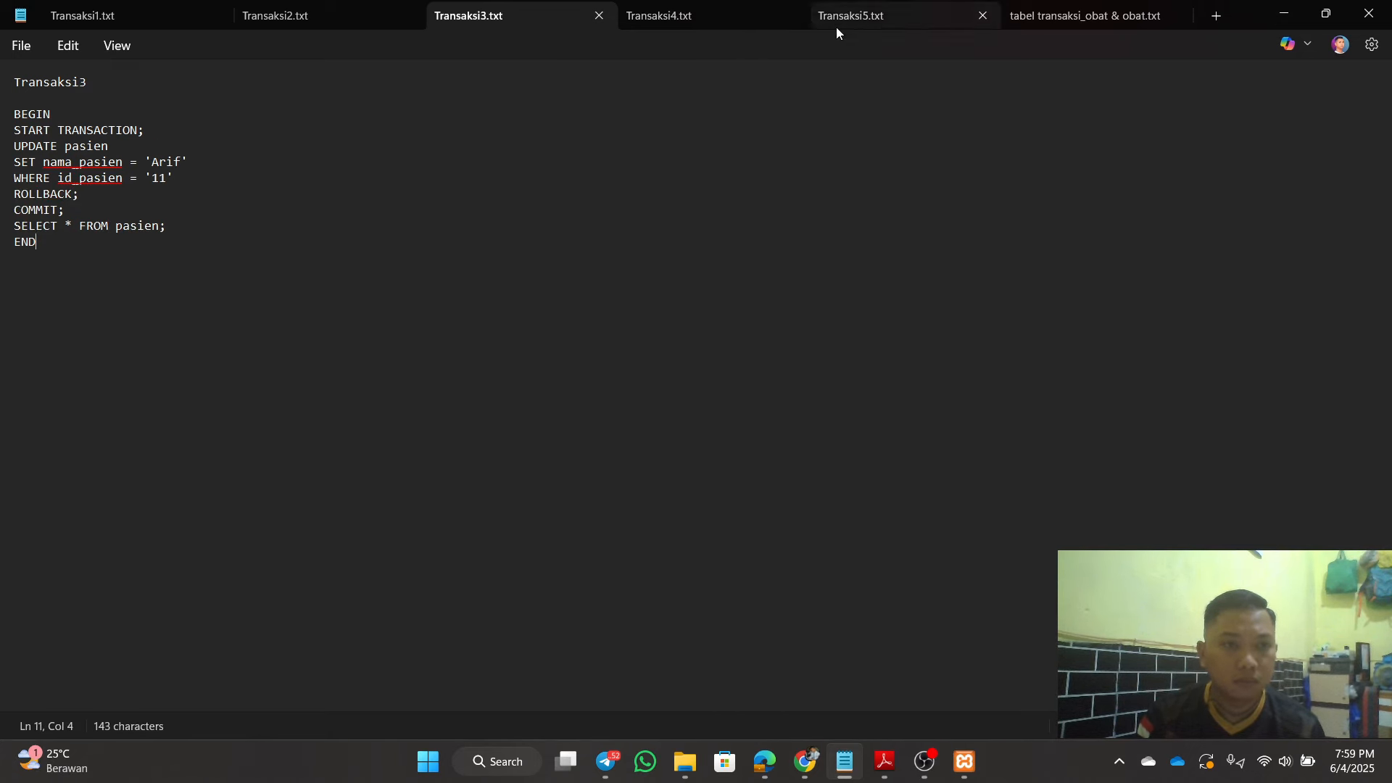
click(1284, 13)
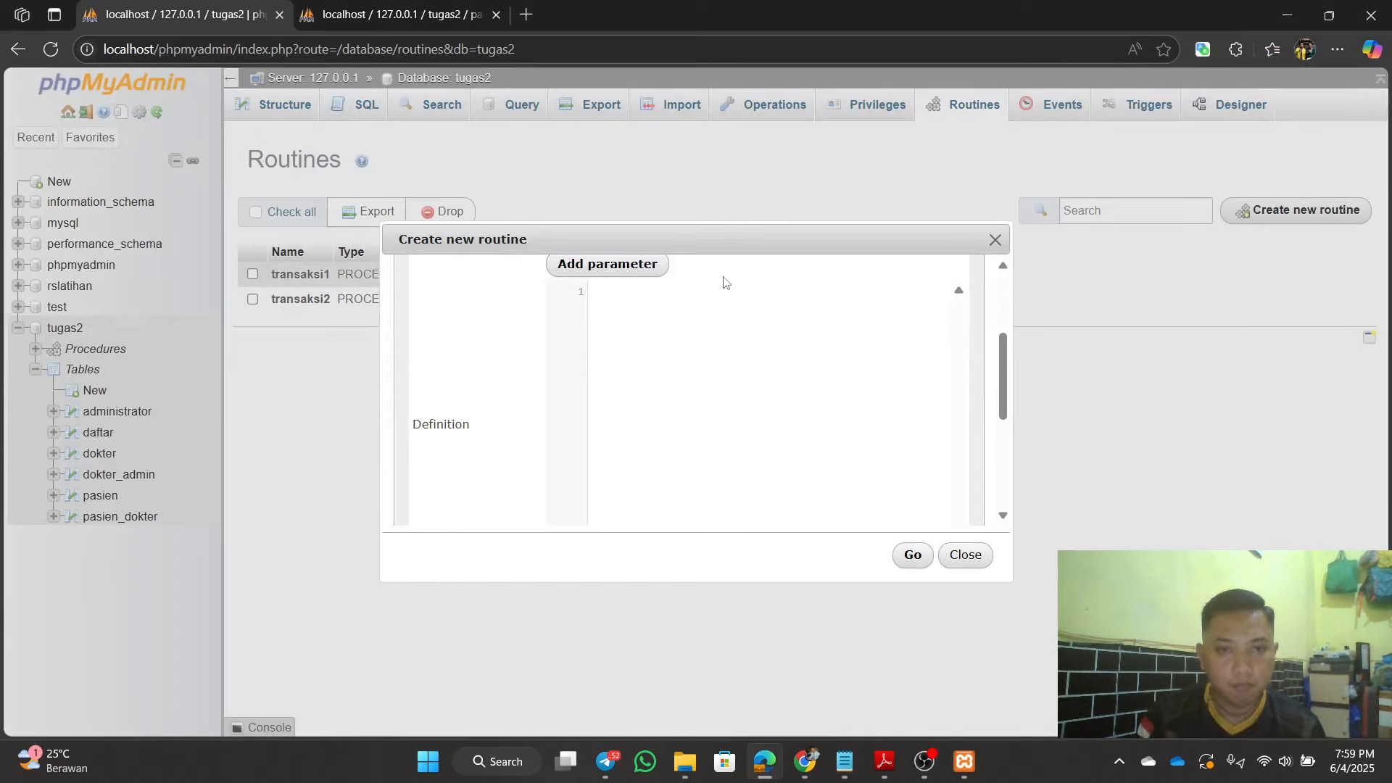
click(845, 761)
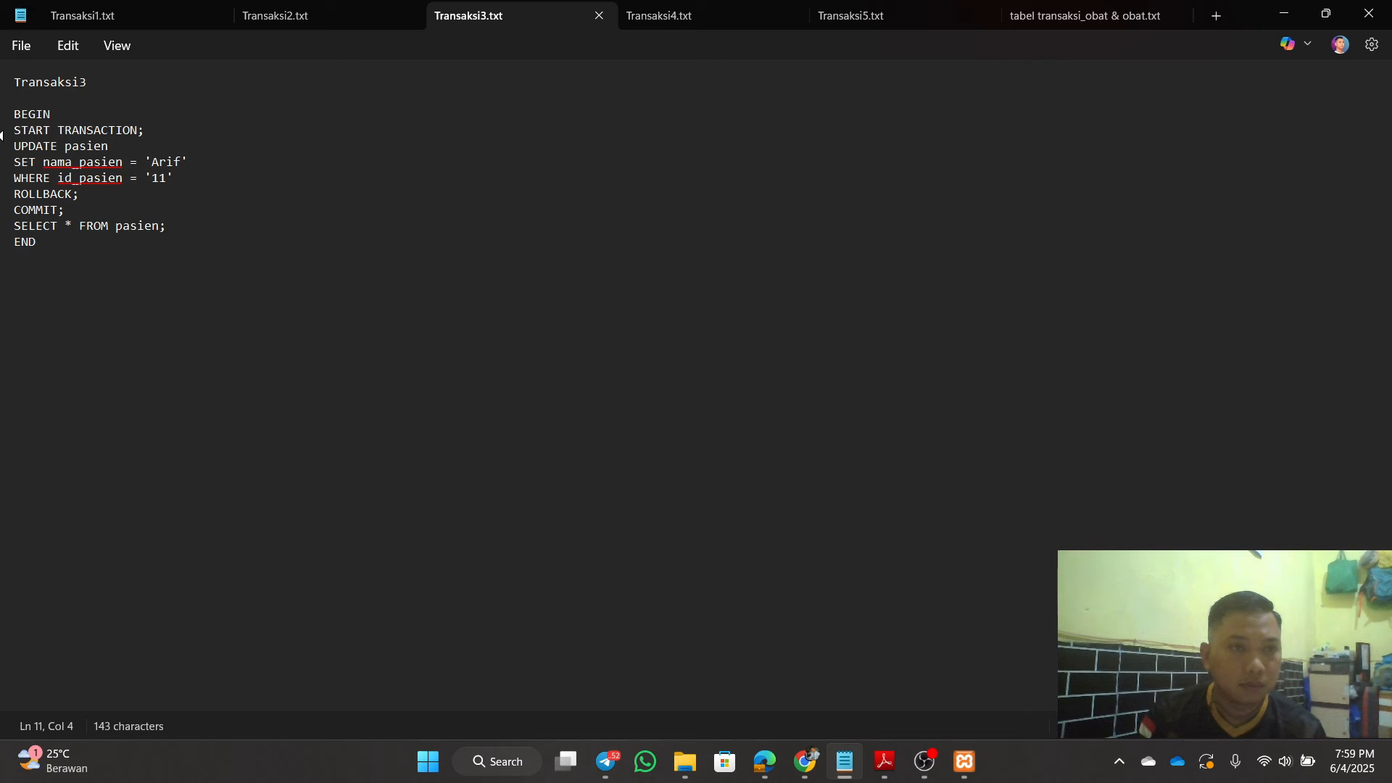
click(297, 16)
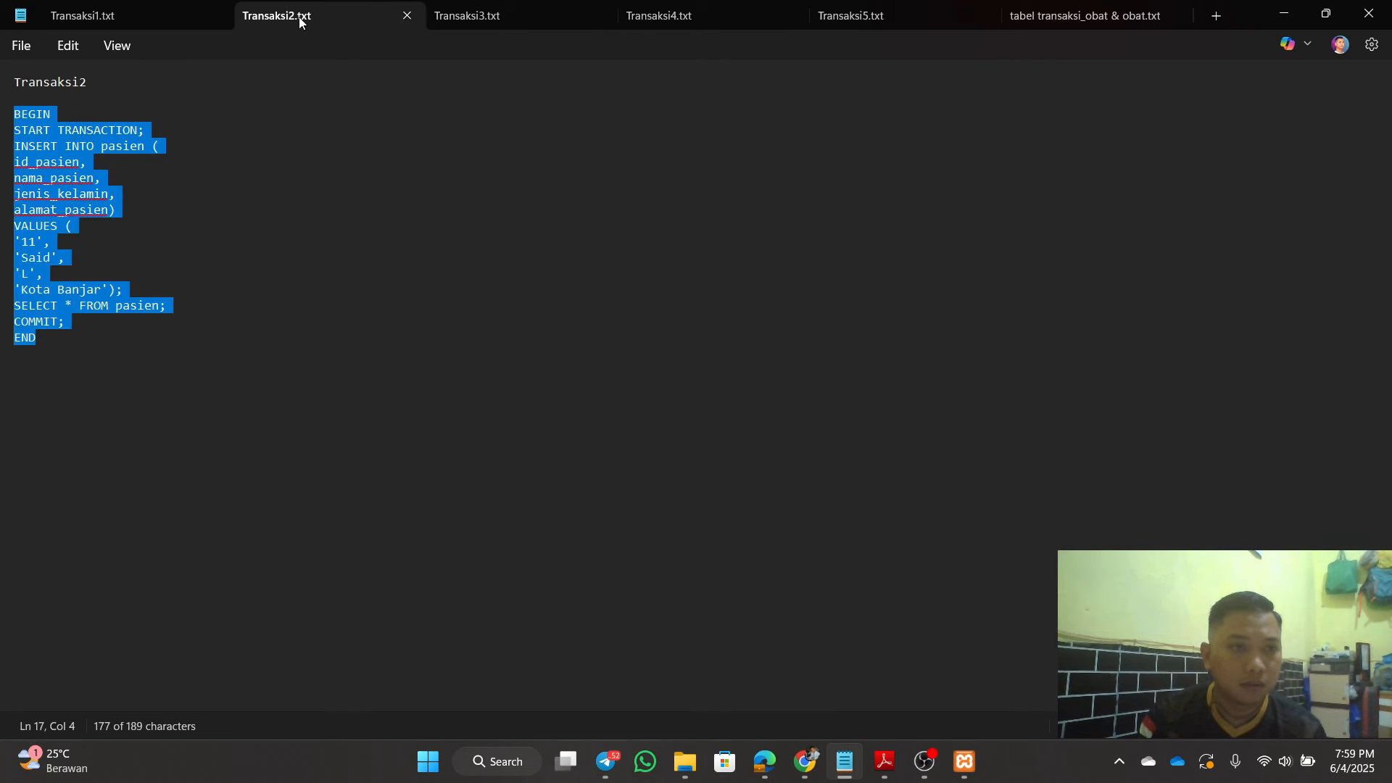
click(528, 16)
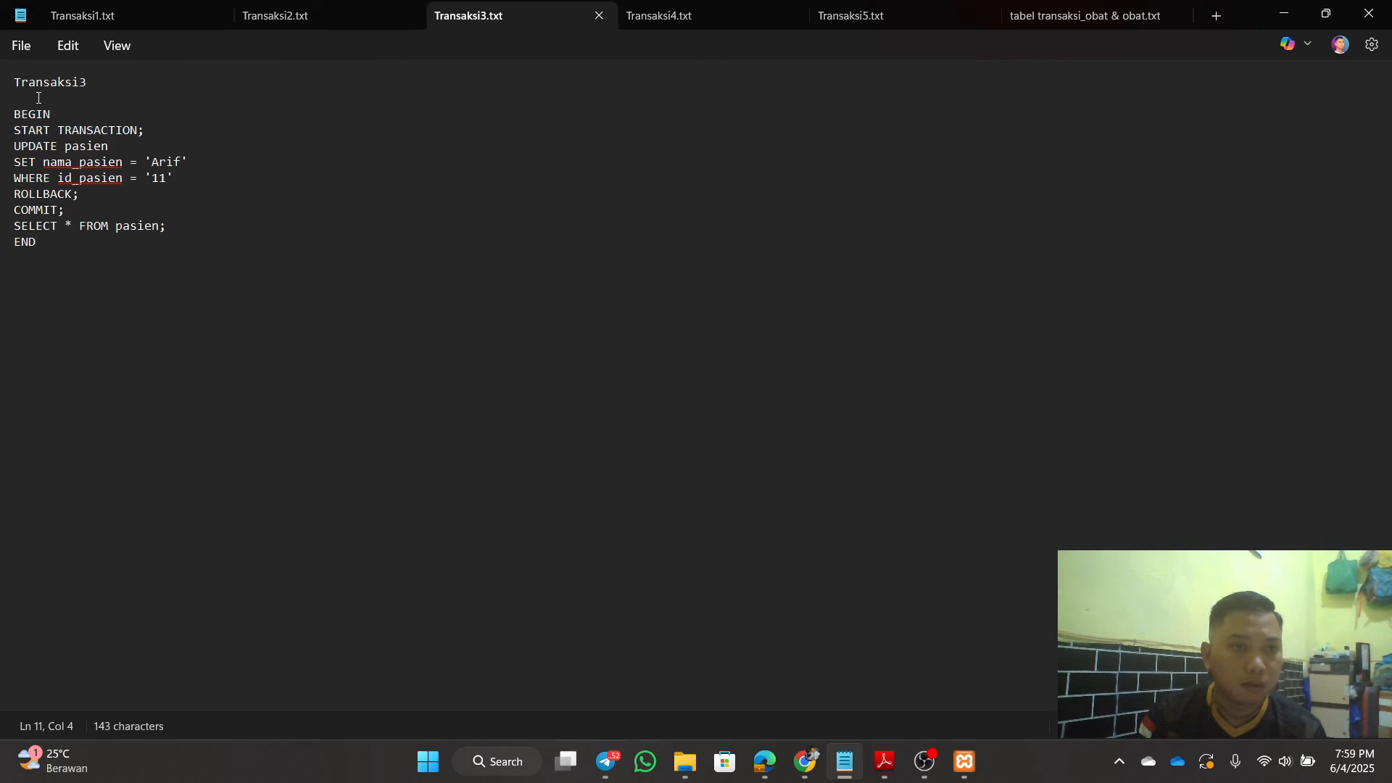
drag(19, 116, 109, 279)
right_click(41, 184)
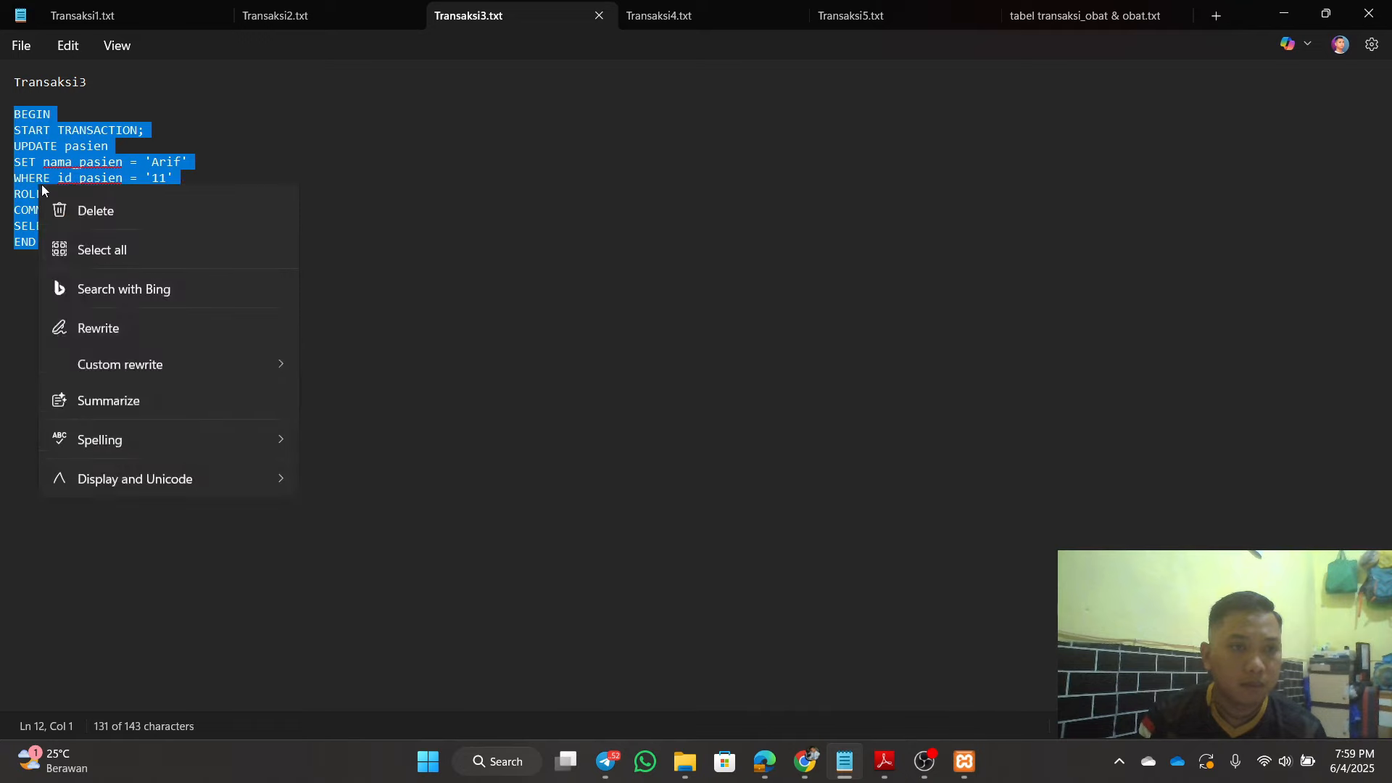
click(142, 286)
click(689, 417)
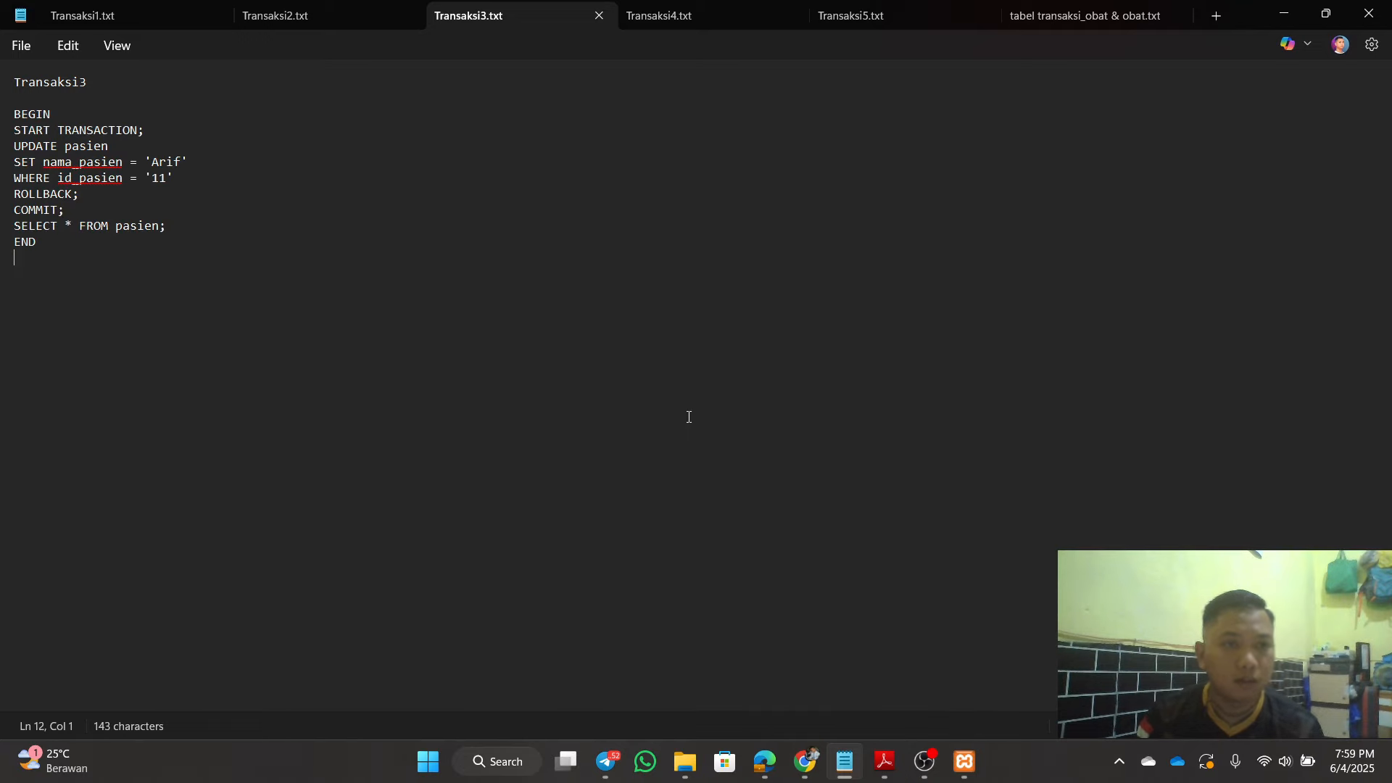
click(1283, 13)
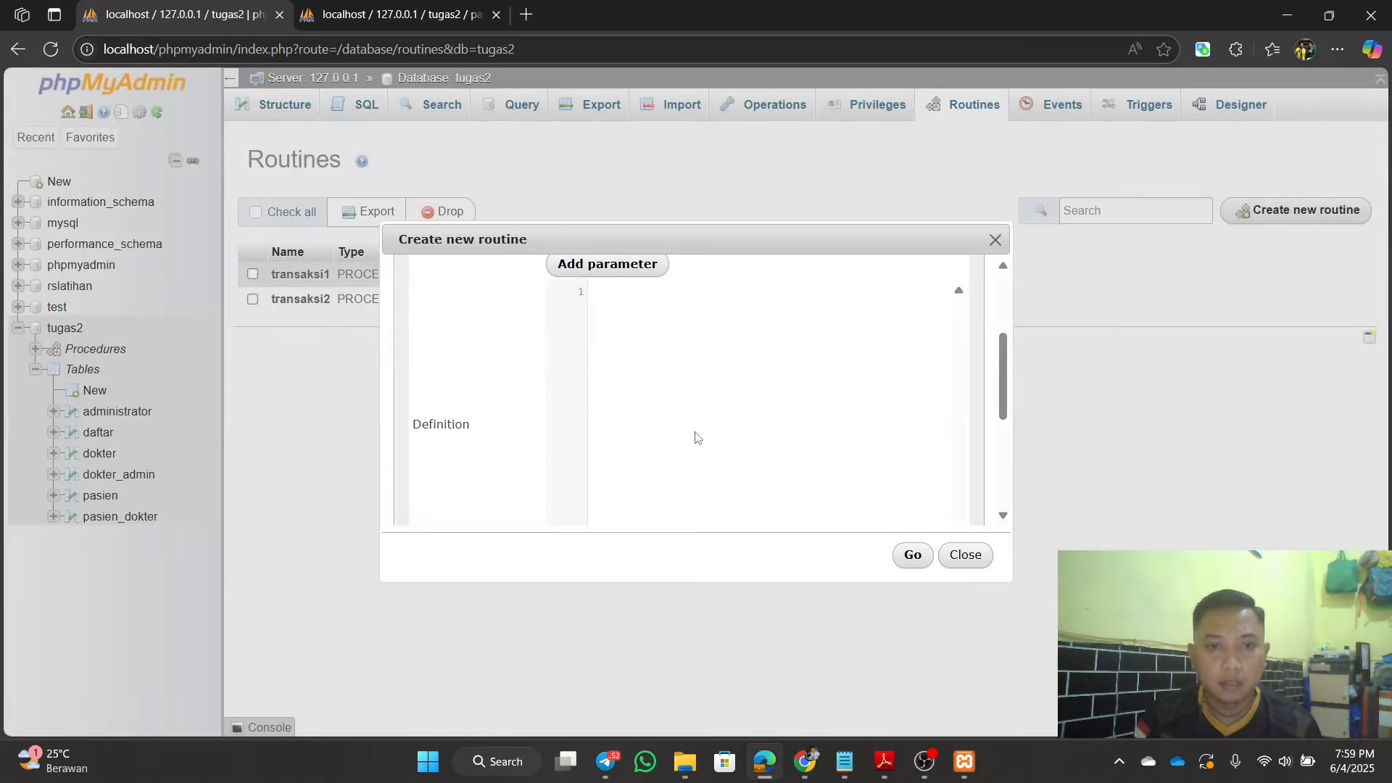
drag(1008, 386, 1008, 368)
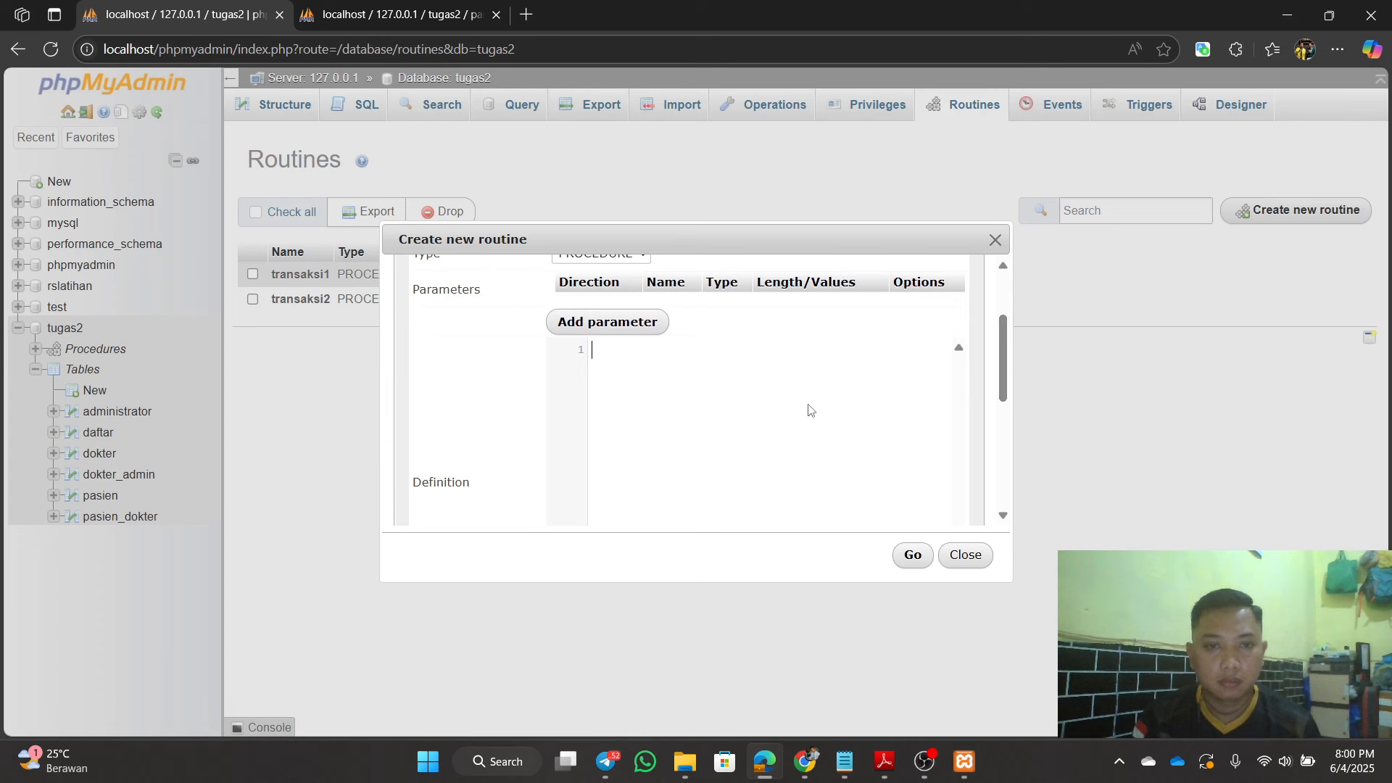
click(808, 423)
key(ctrl+v)
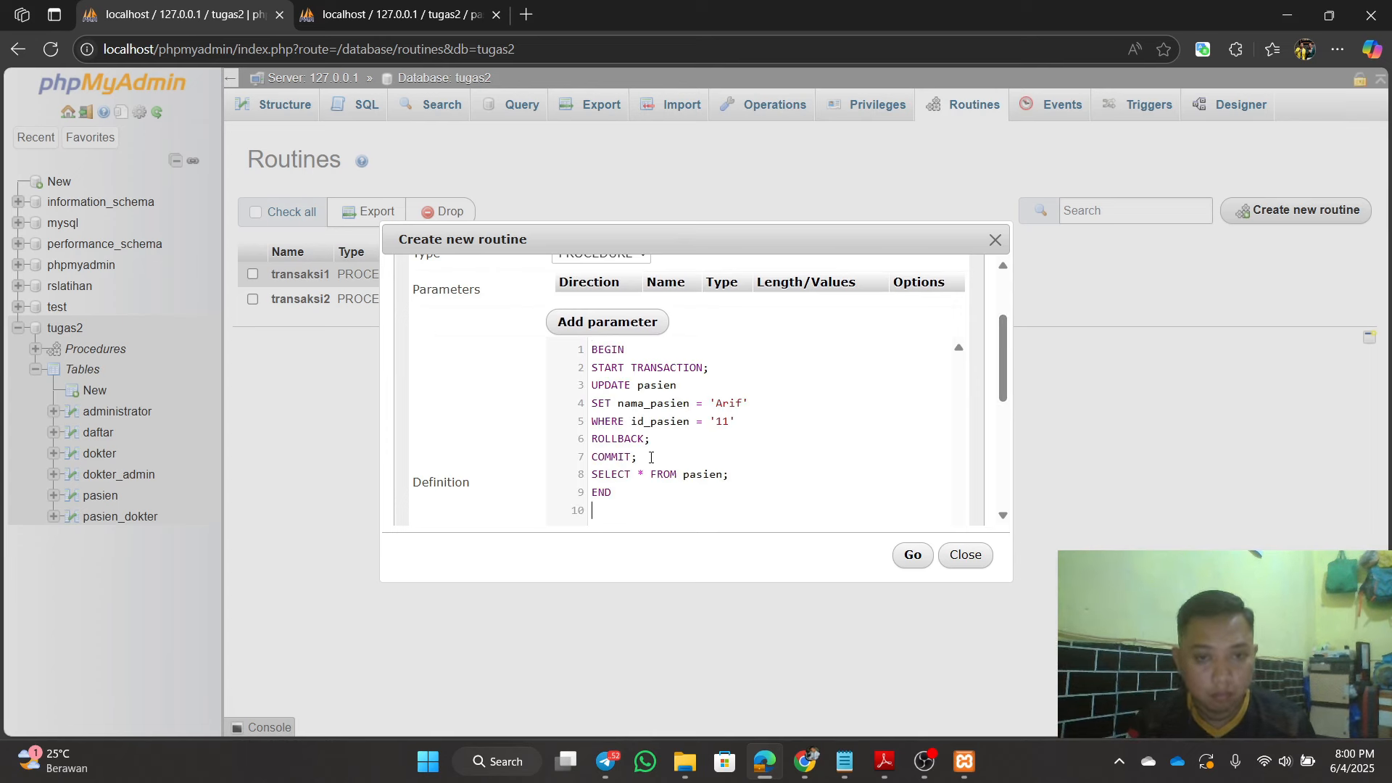
drag(650, 444, 596, 441)
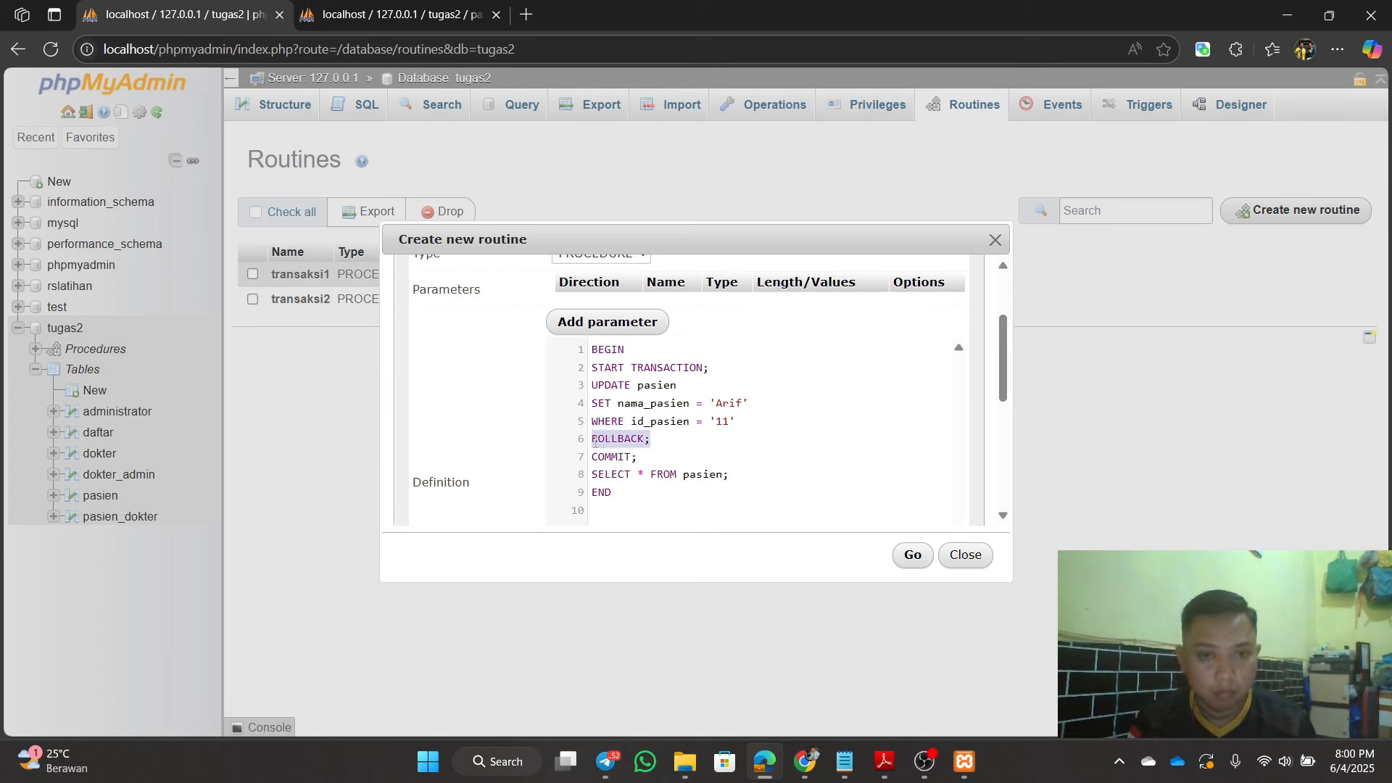
key(BackSpace)
key(BackSpace)
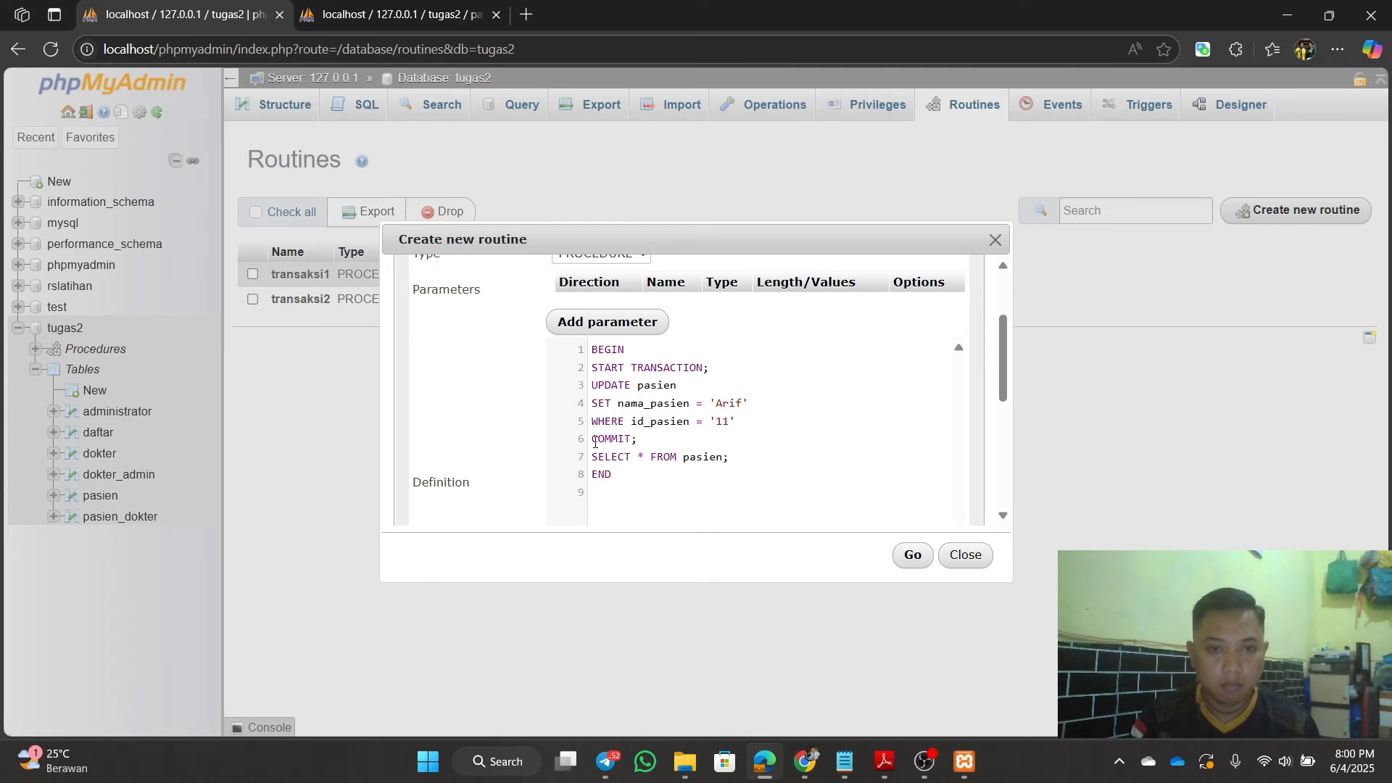
click(927, 556)
click(834, 410)
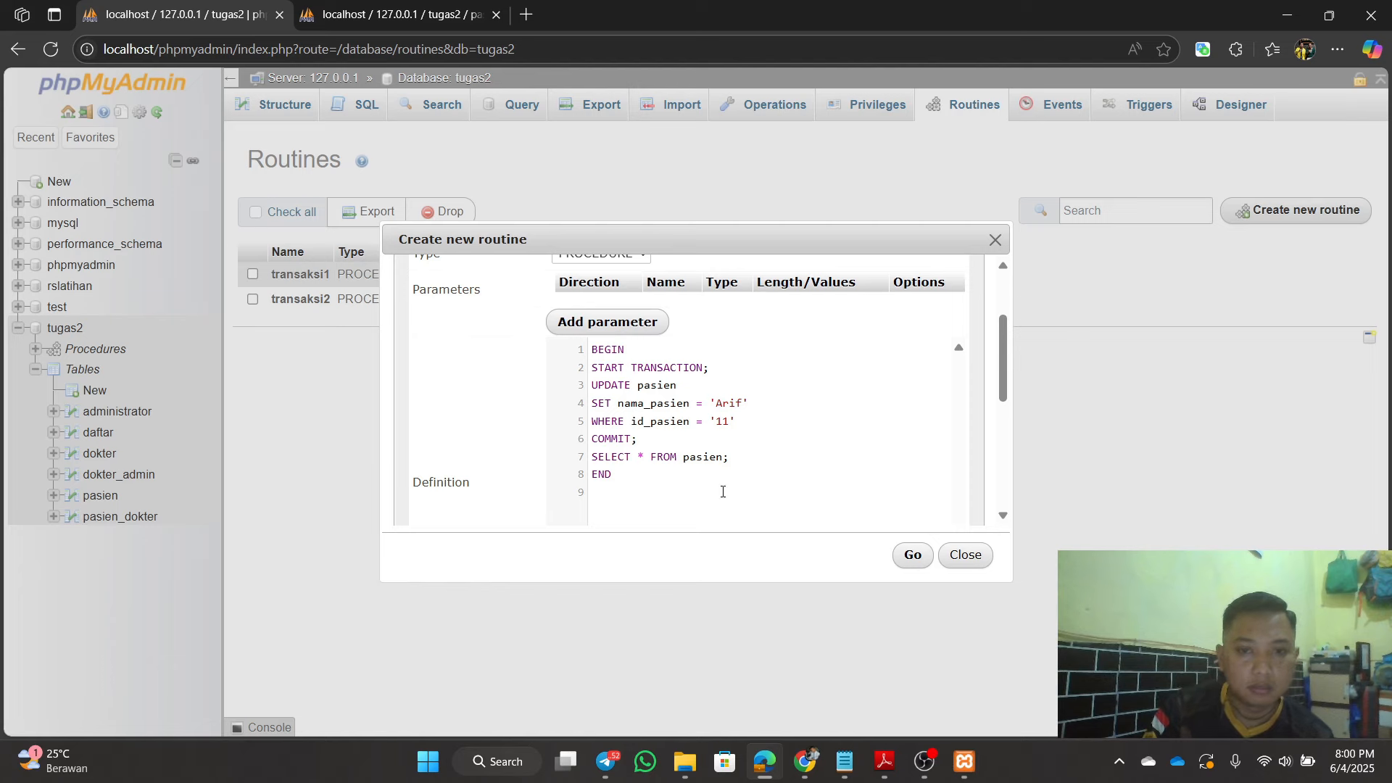
drag(723, 492, 594, 349)
key(BackSpace)
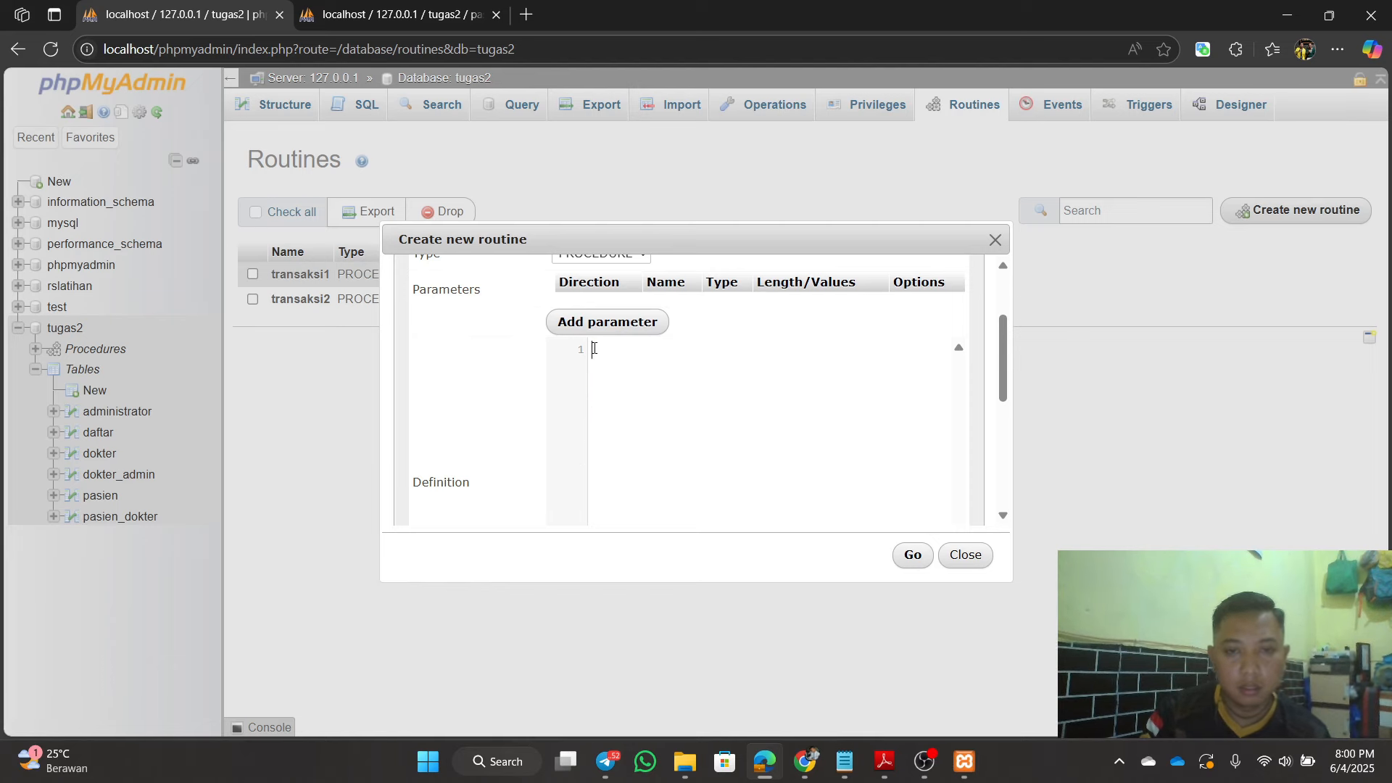
mouse_move(837, 774)
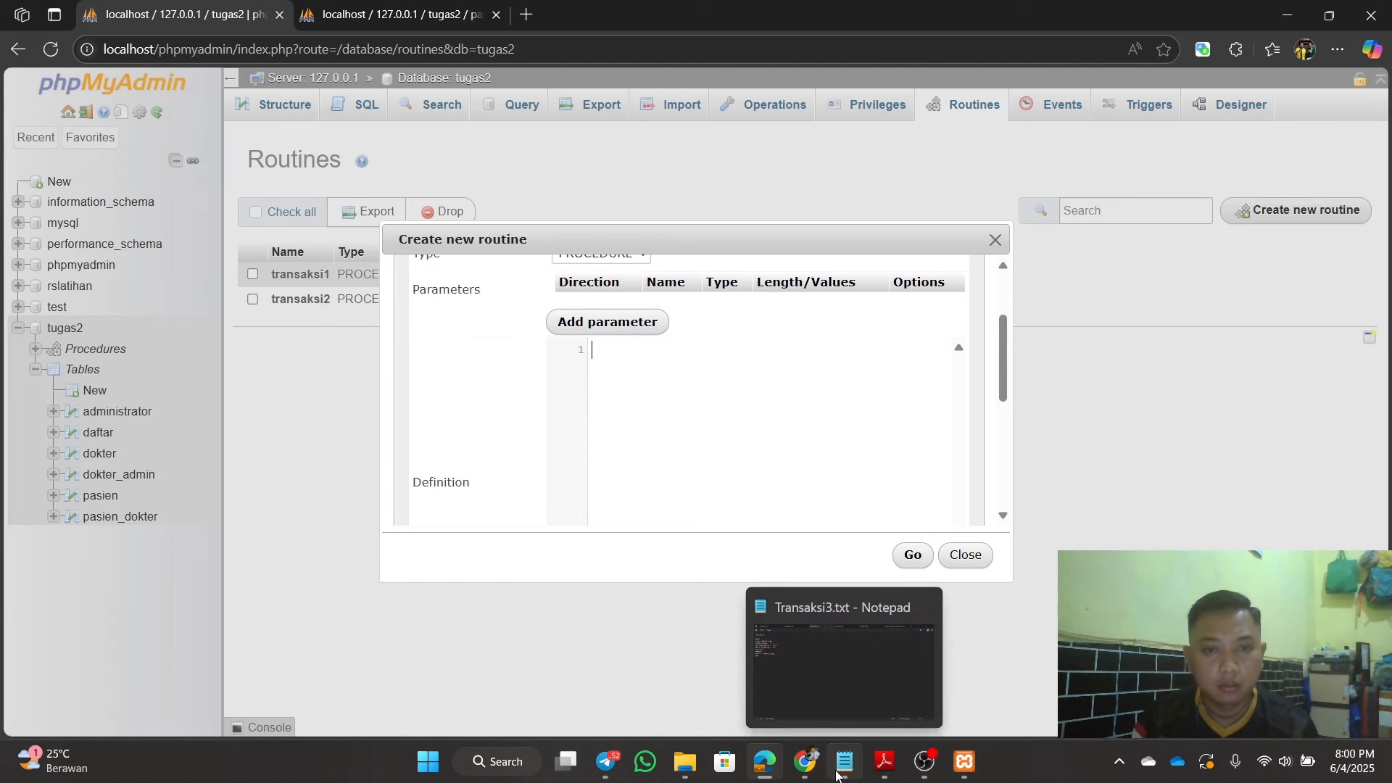
Step: Copy the Transaksi3.txt SQL from BEGIN through END, then return to the transaksi3 routine form
click(837, 775)
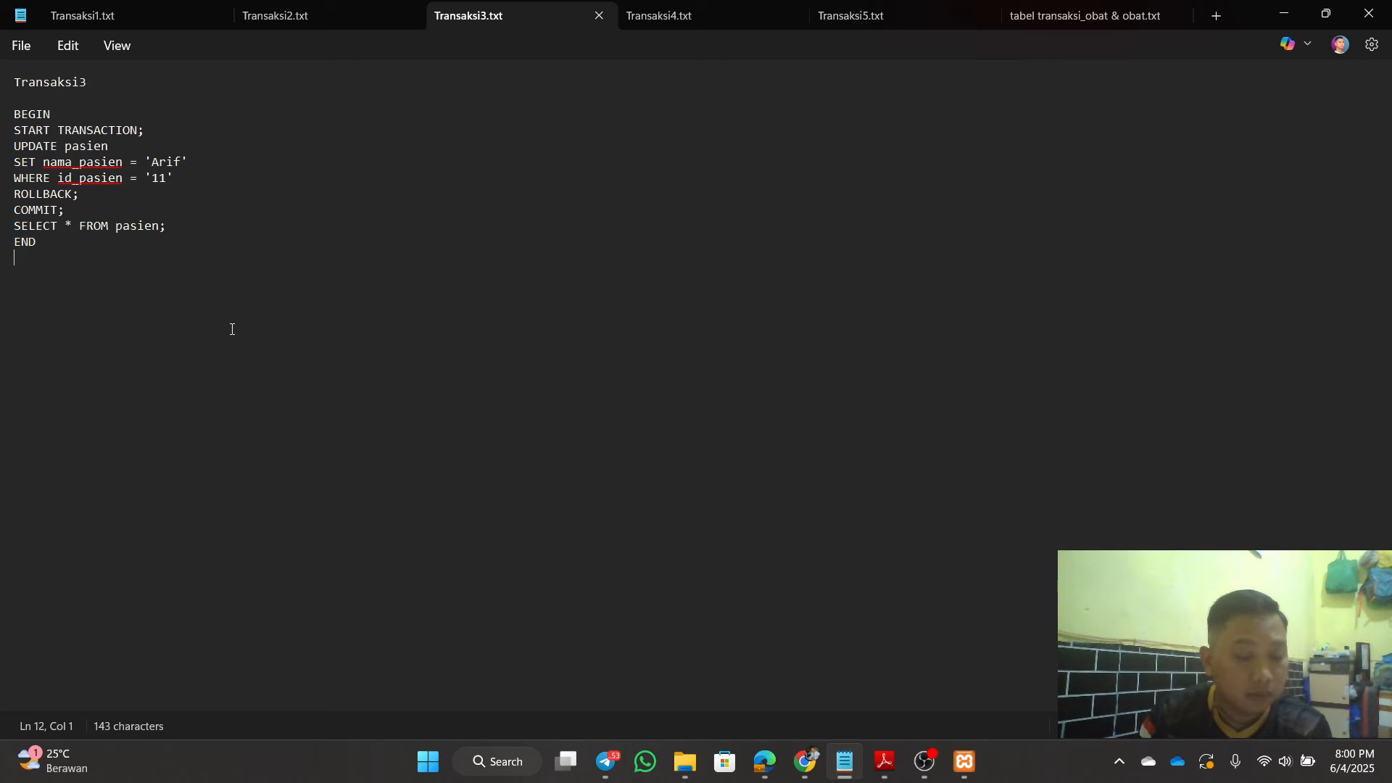
click(115, 205)
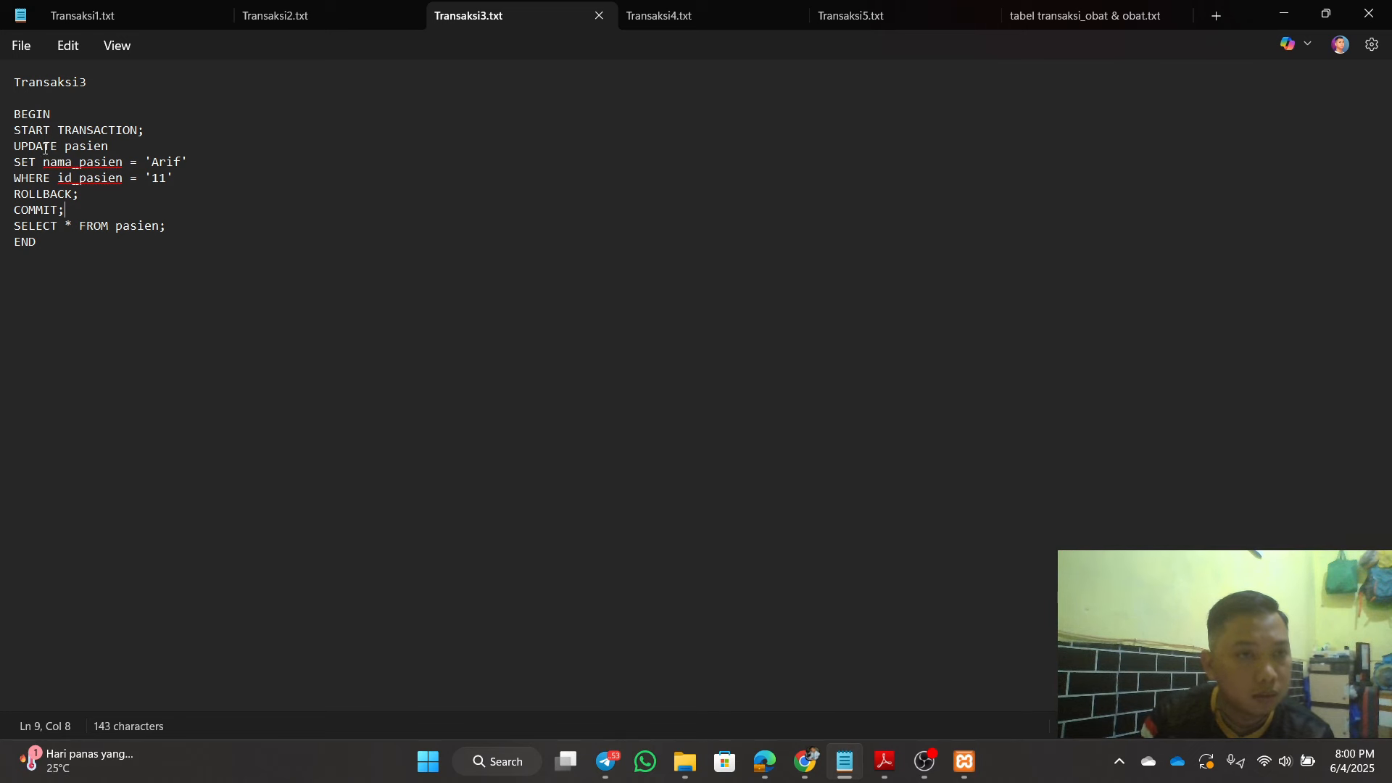
drag(7, 120, 120, 247)
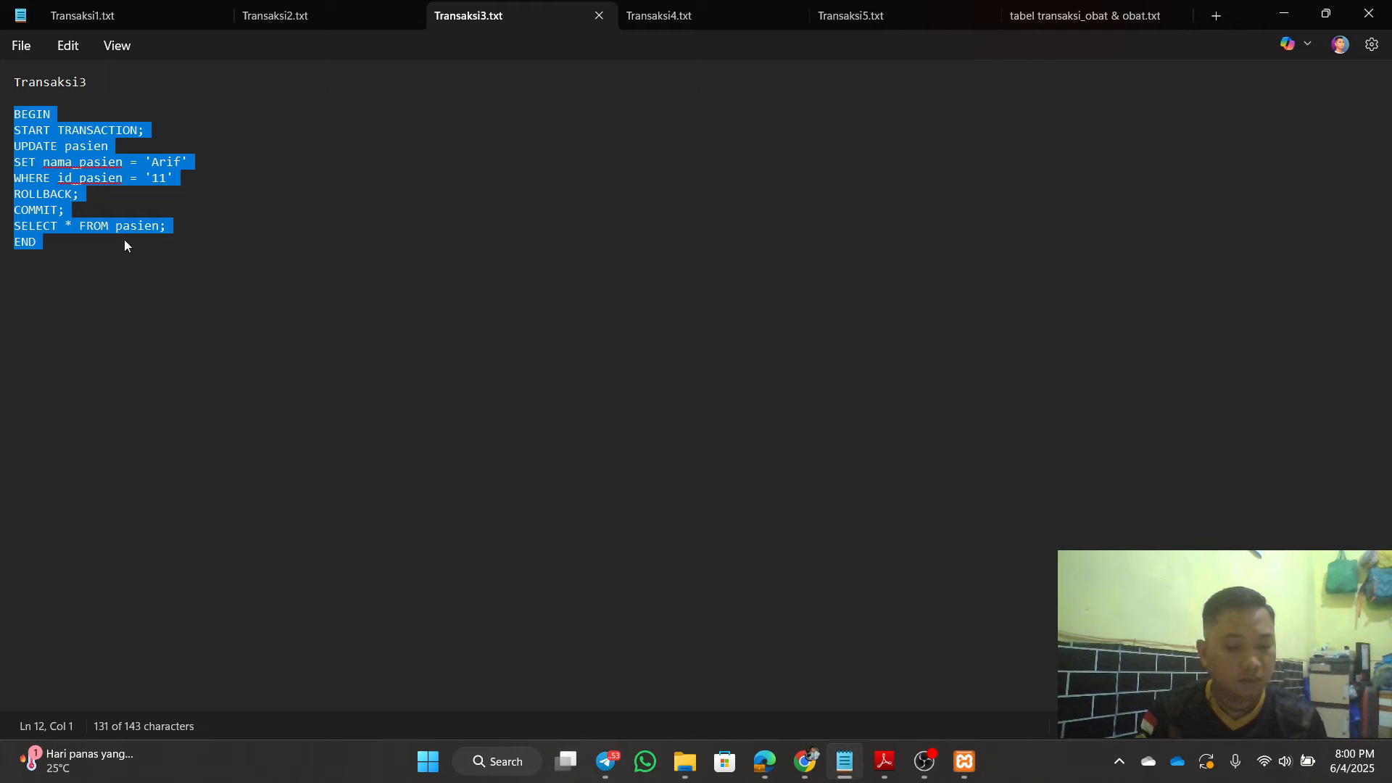
right_click(110, 170)
click(198, 257)
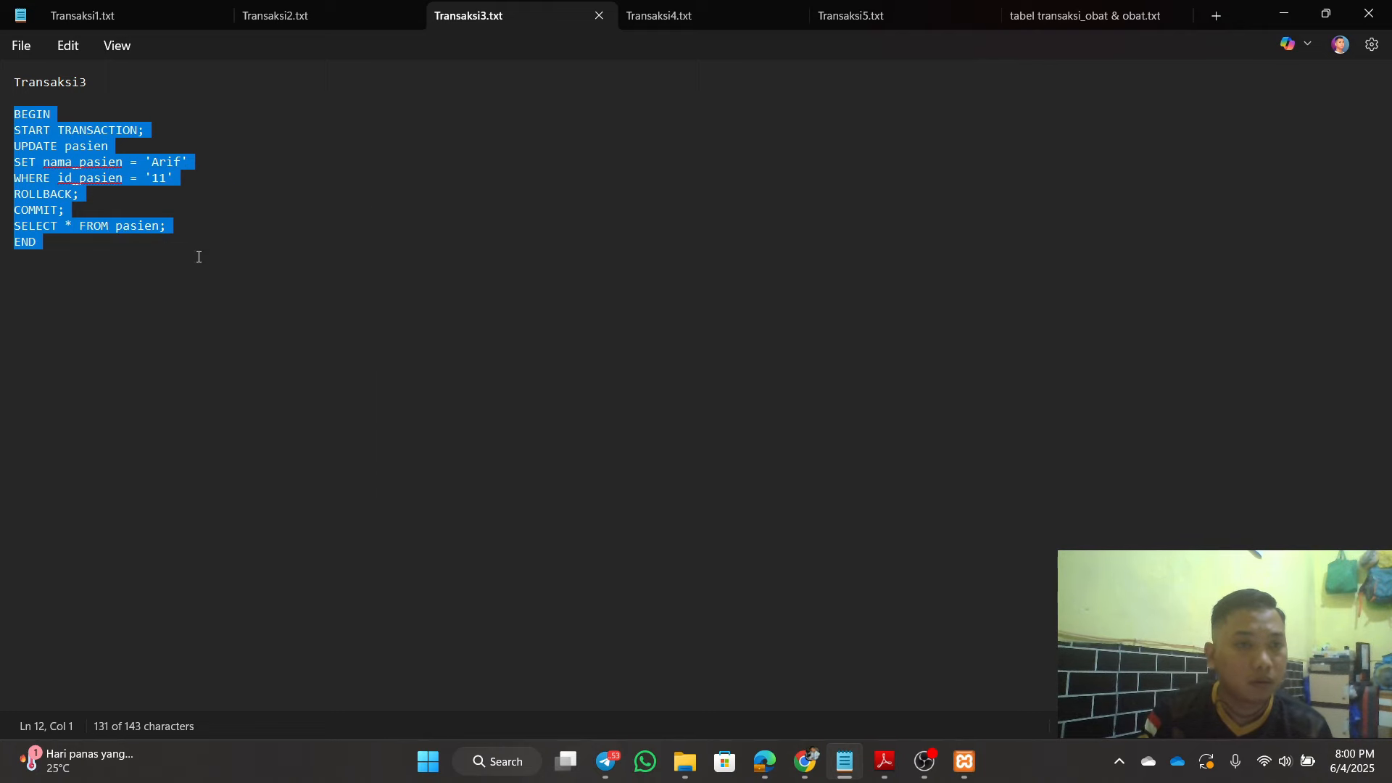
click(296, 227)
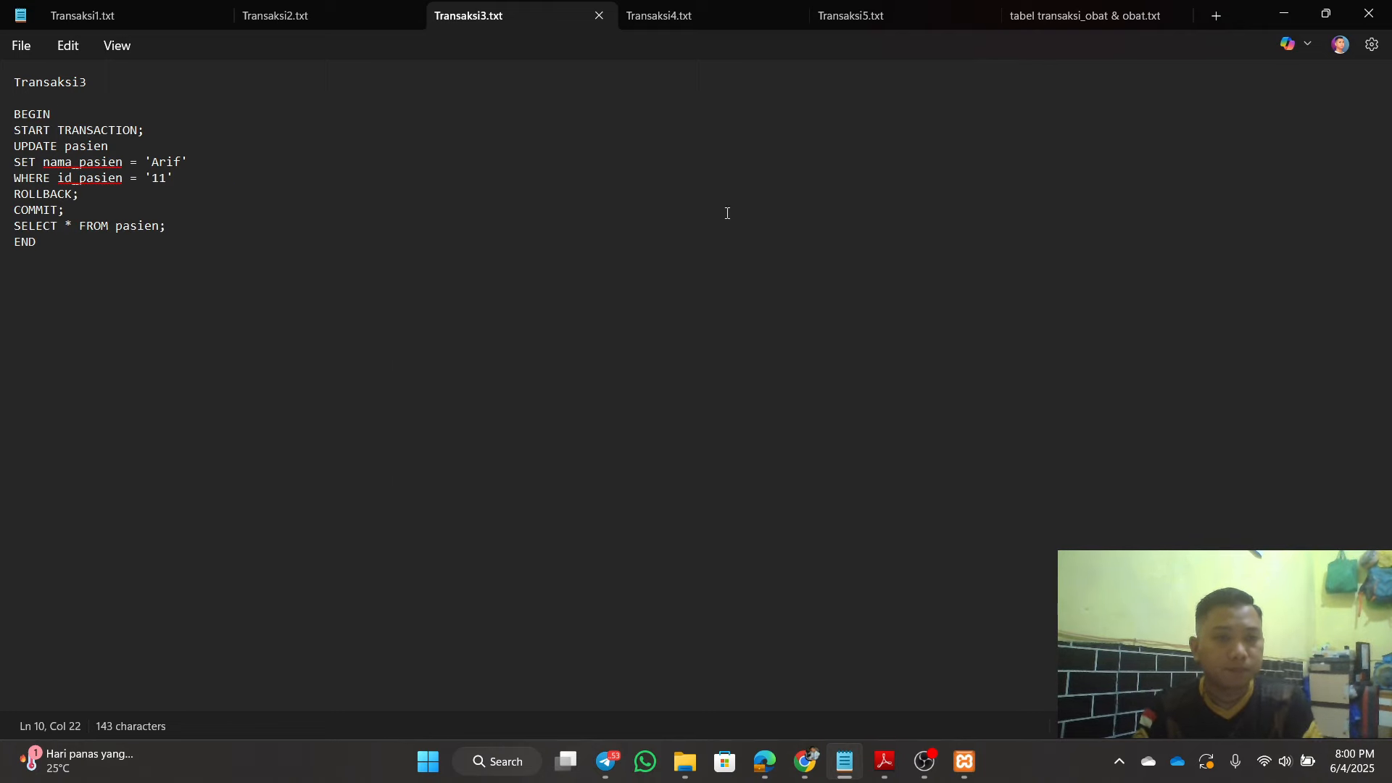
click(1284, 14)
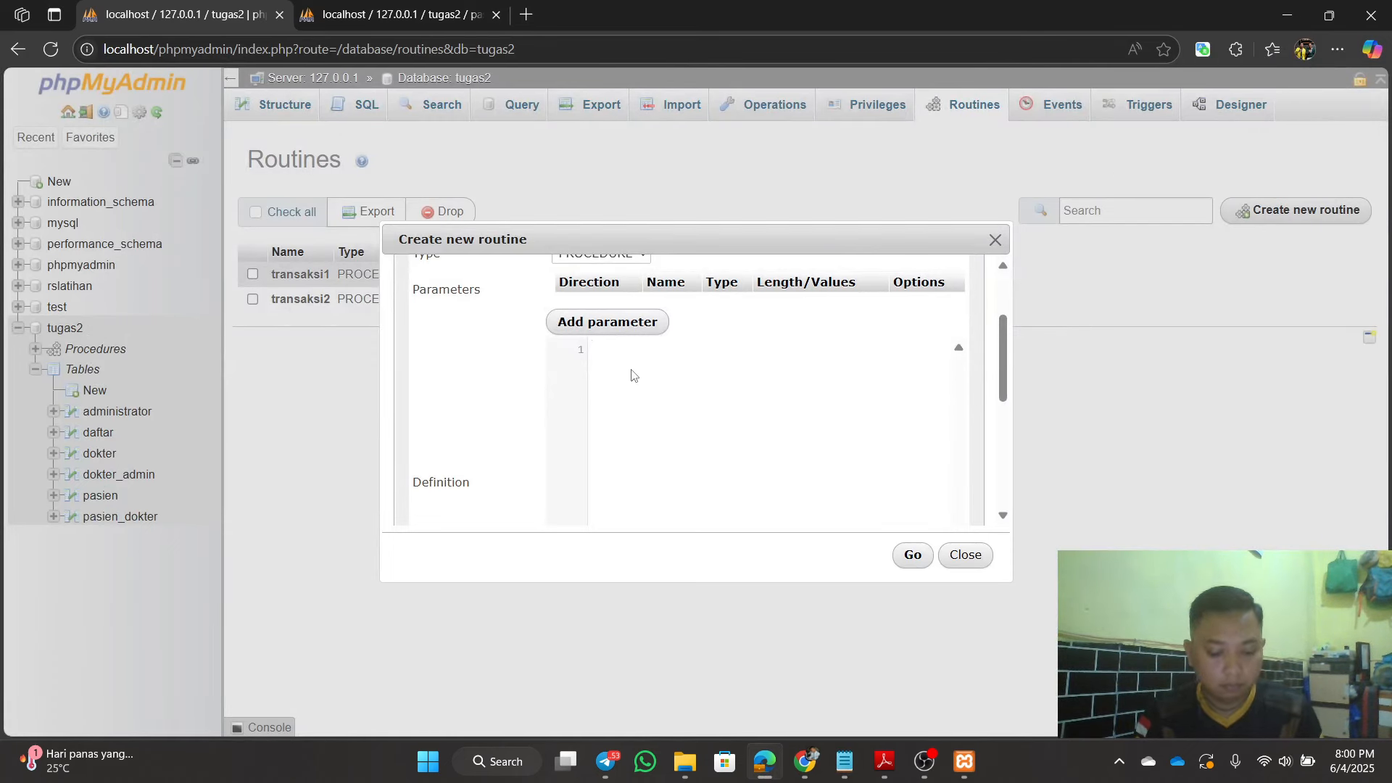
Step: Paste the transaksi3 SQL, add a semicolon after the WHERE line, and save the procedure
key(ctrl+v)
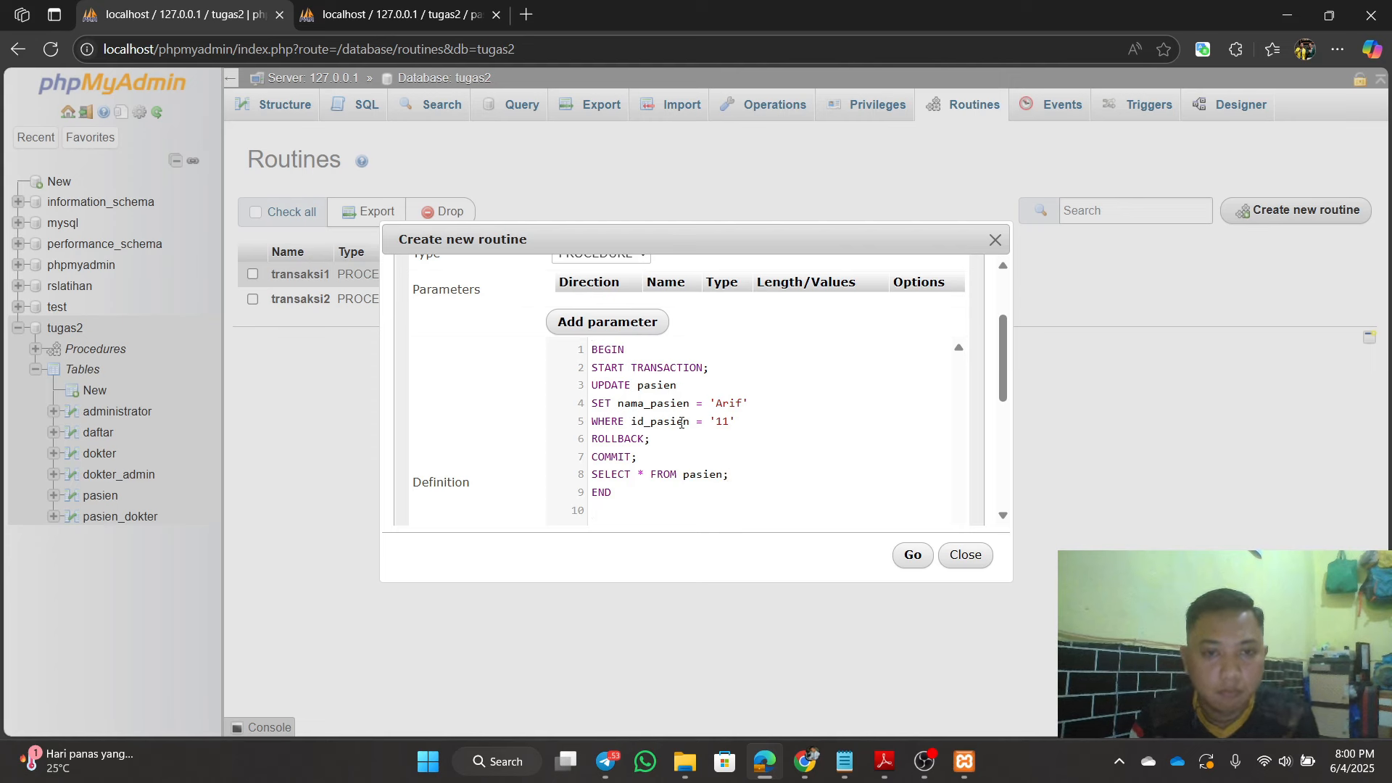
click(691, 391)
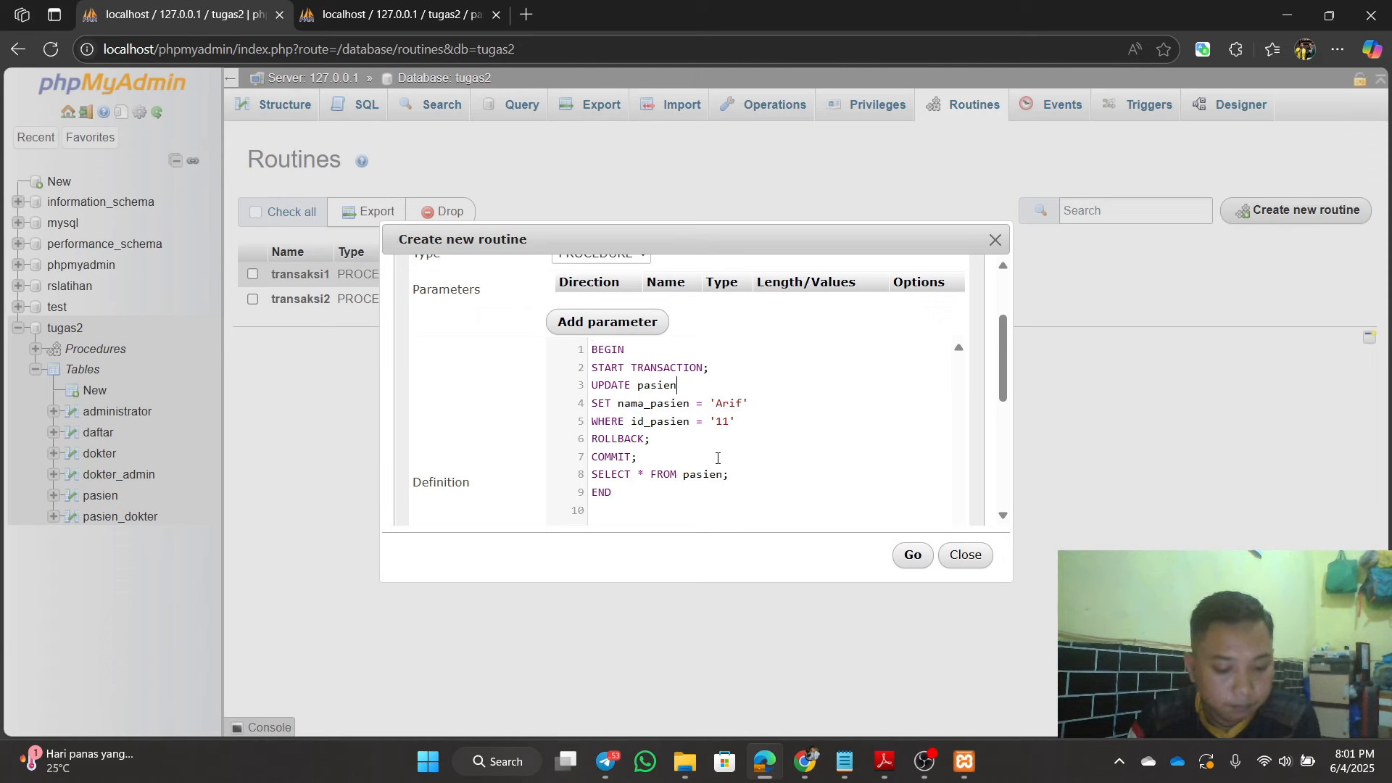
click(773, 425)
text(;)
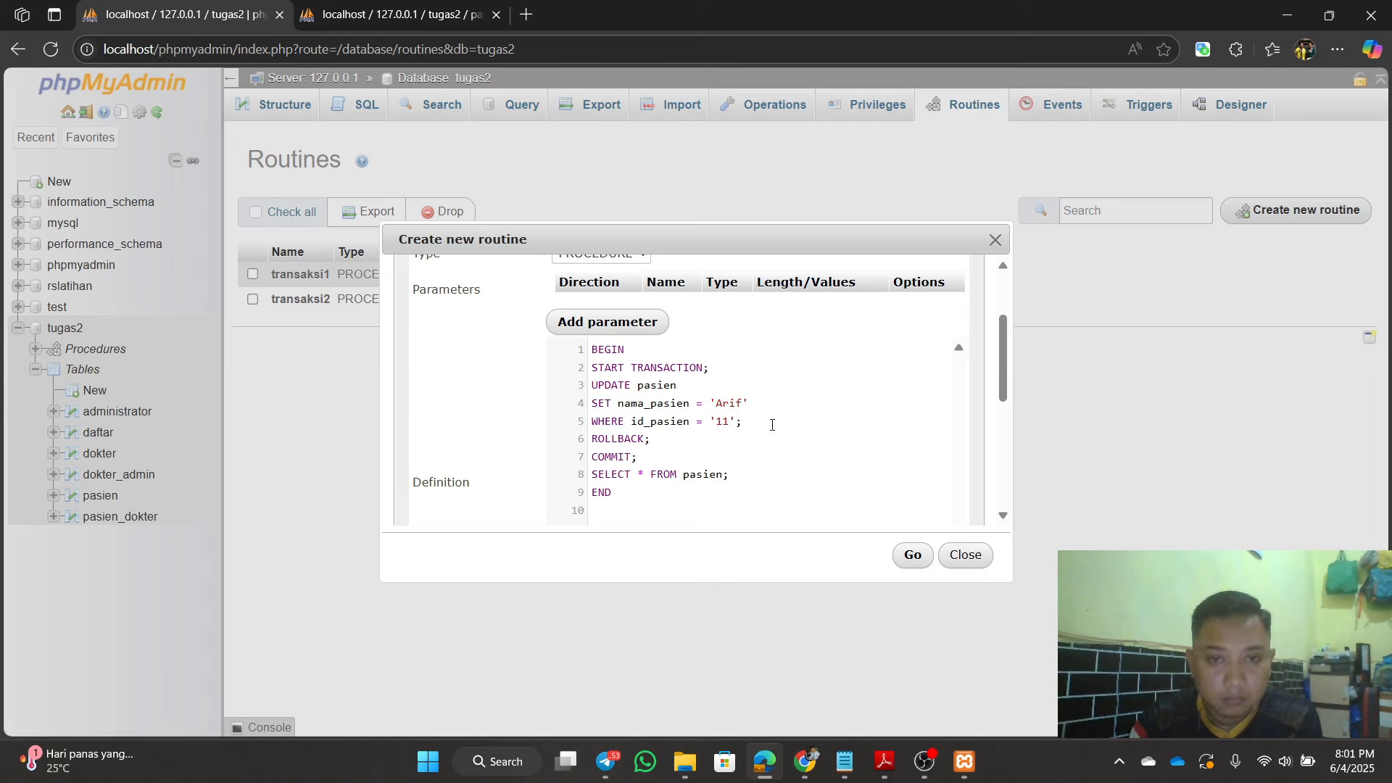
scroll(740, 456, down, 1)
scroll(755, 458, up, 1)
scroll(759, 458, down, 2)
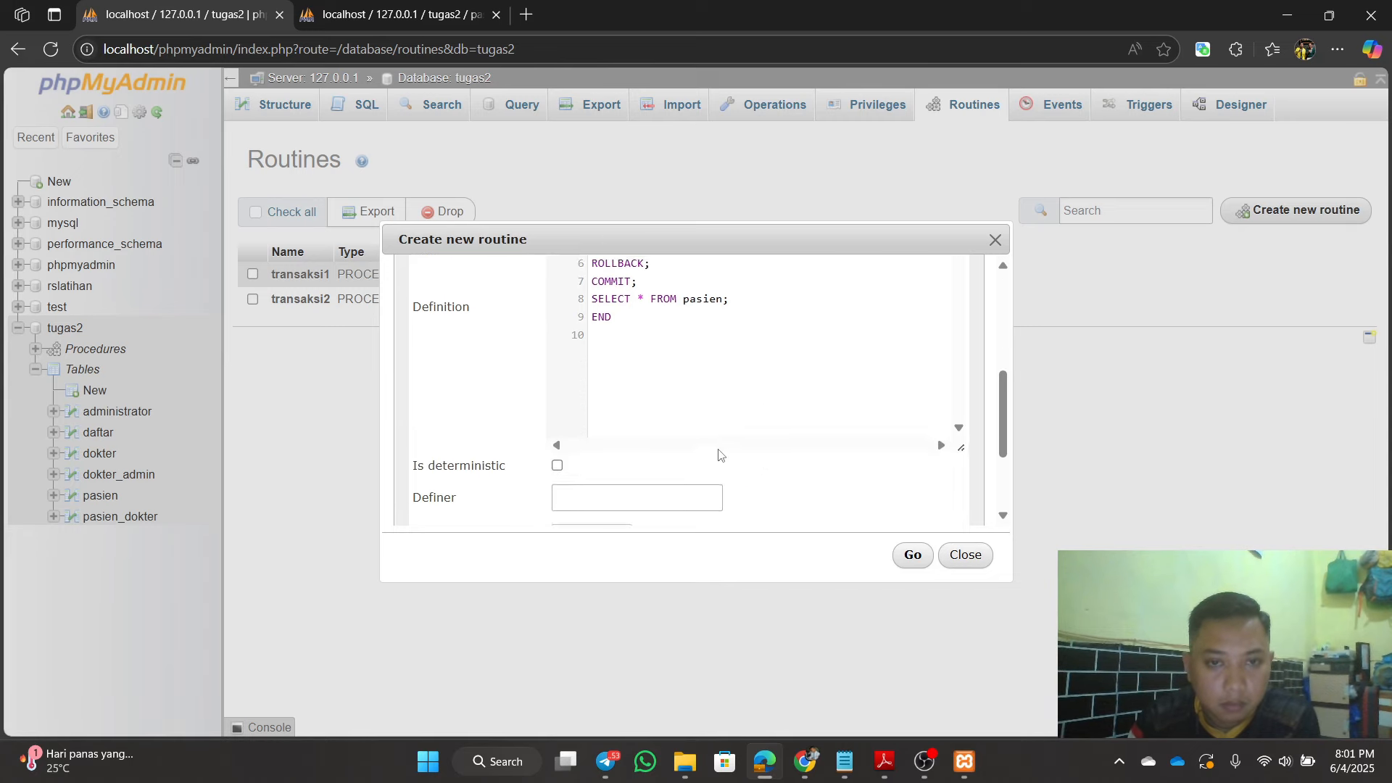
scroll(721, 457, up, 2)
click(911, 557)
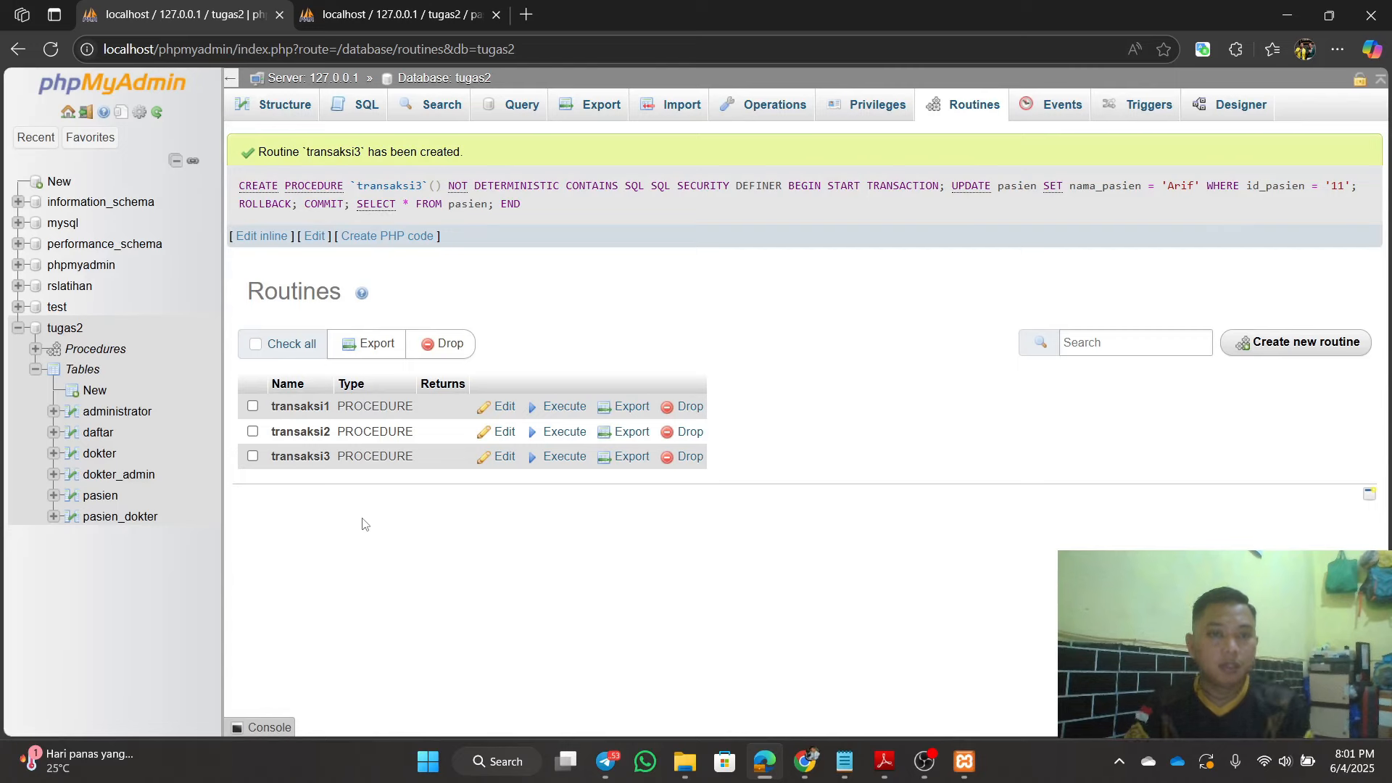
Step: Execute transaksi3 and compare its 10-row pasien result with the Transaksi3 notes
click(555, 457)
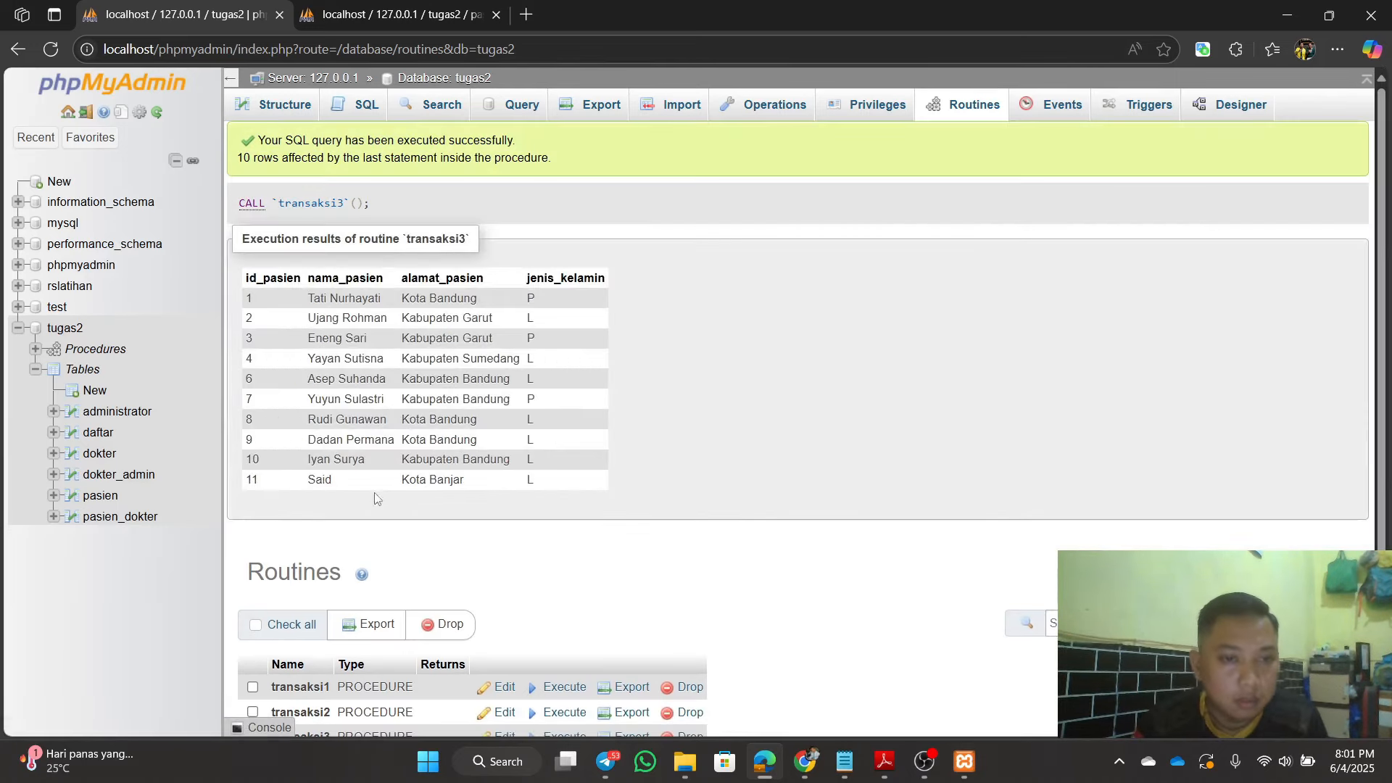
scroll(496, 563, down, 1)
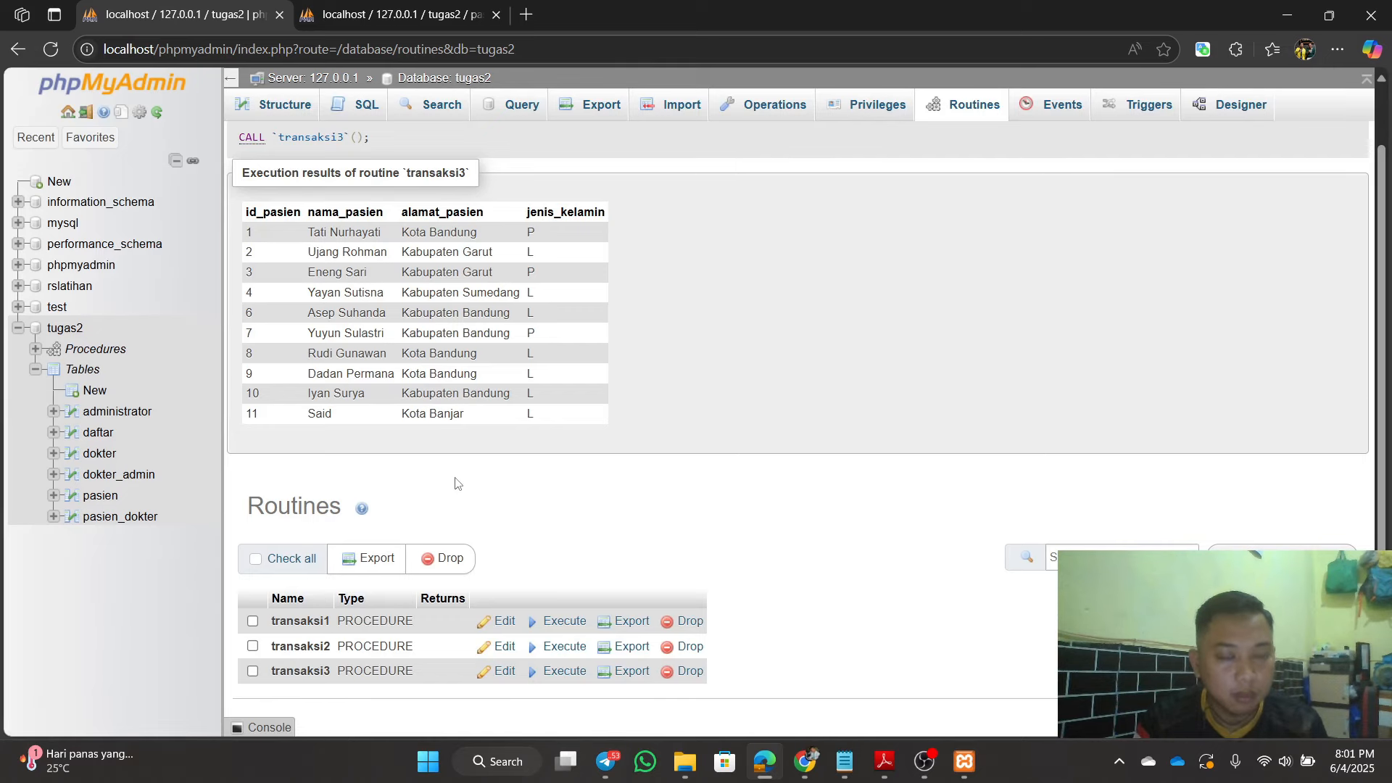
click(844, 761)
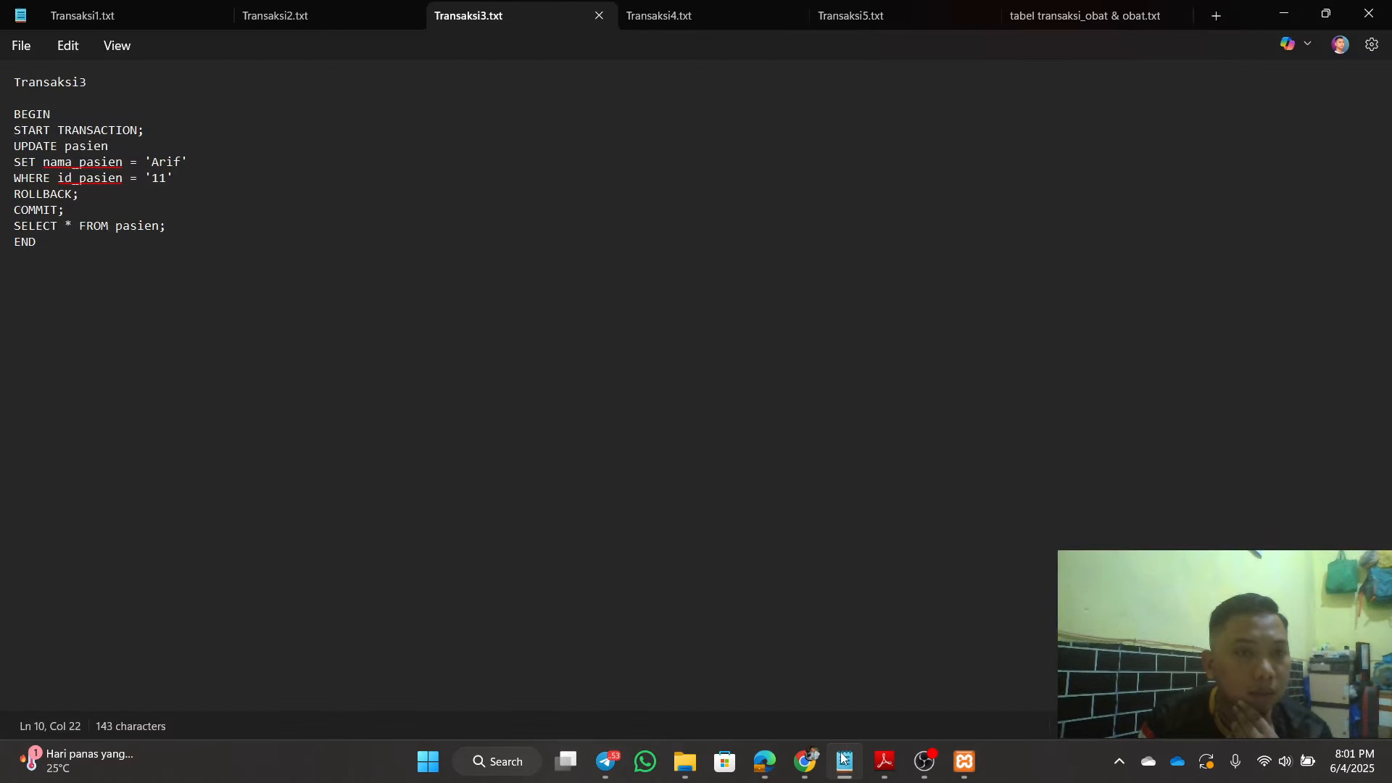
click(844, 761)
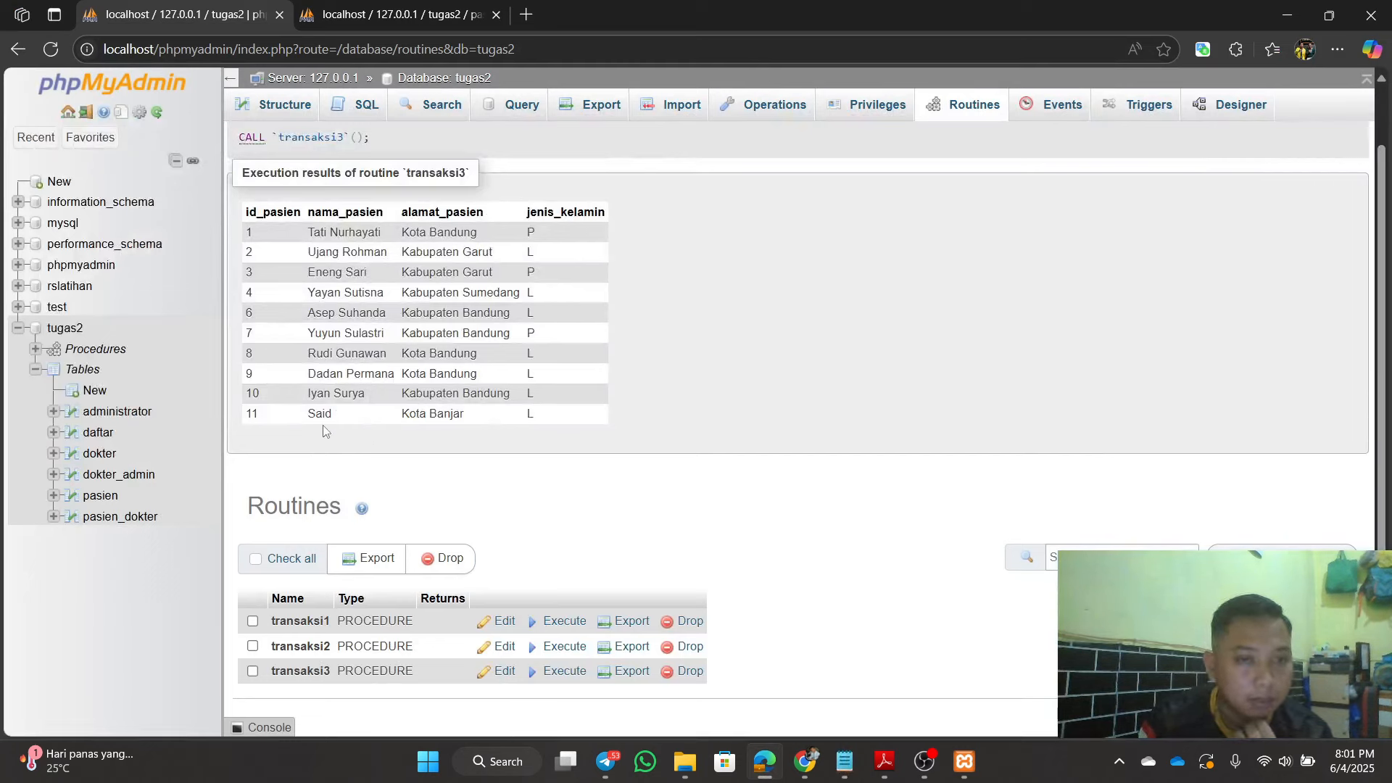
Step: Reload the pasien table to confirm patient 11 is still named Said
click(416, 24)
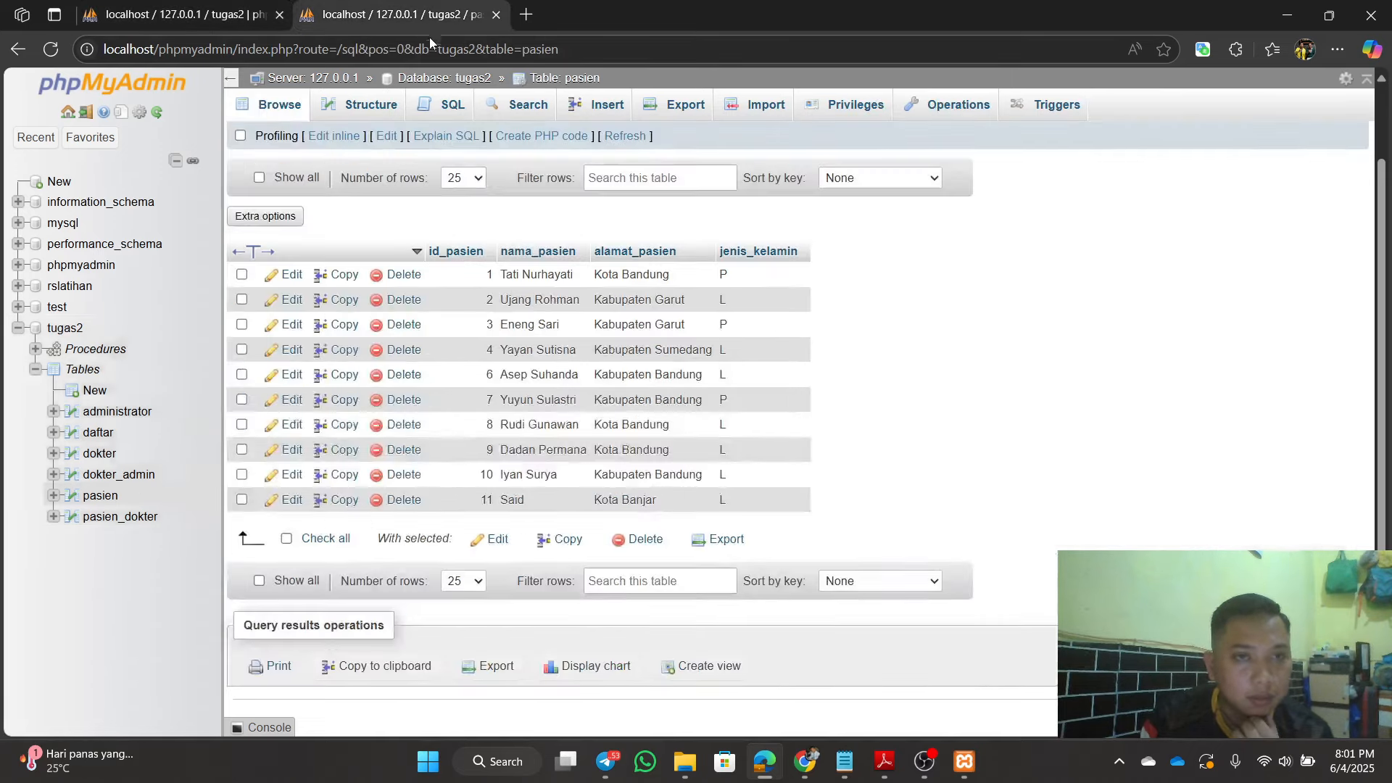
click(49, 54)
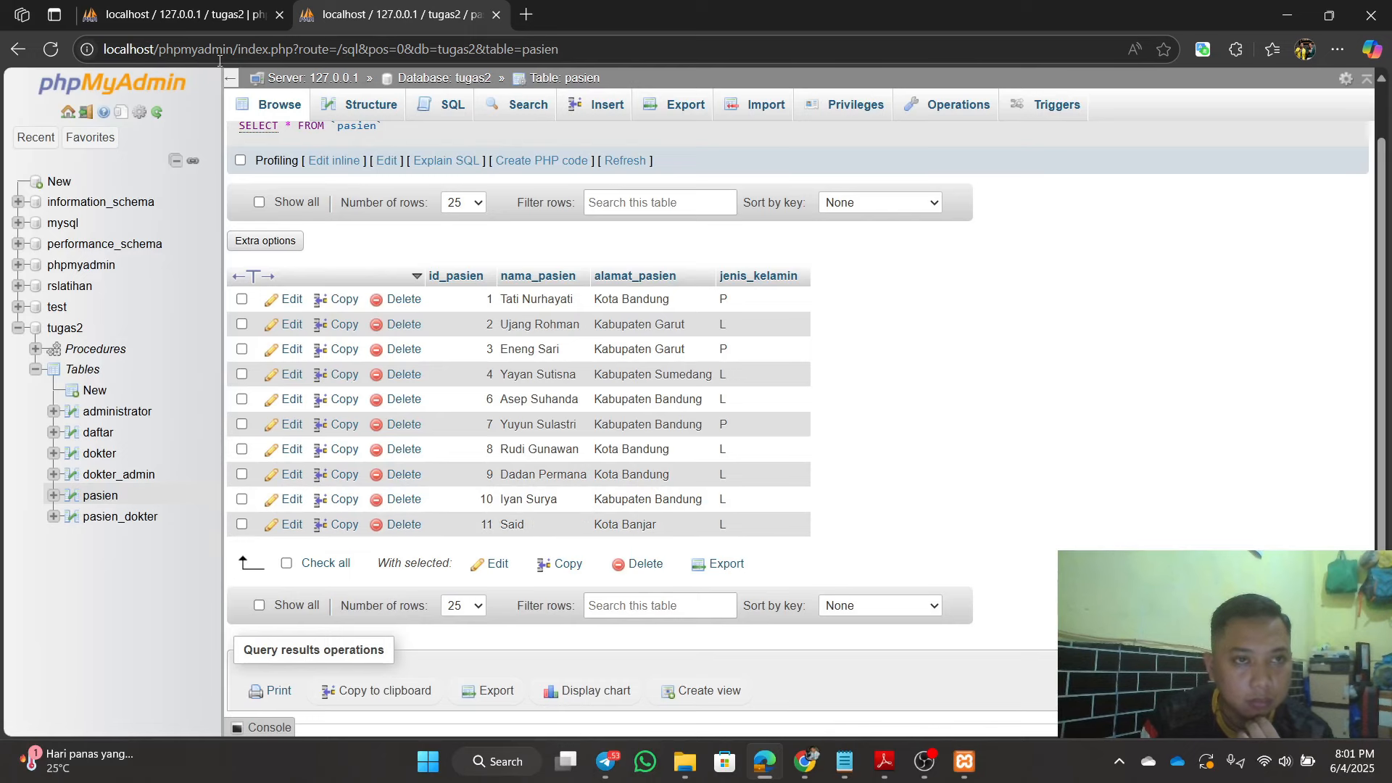
click(181, 15)
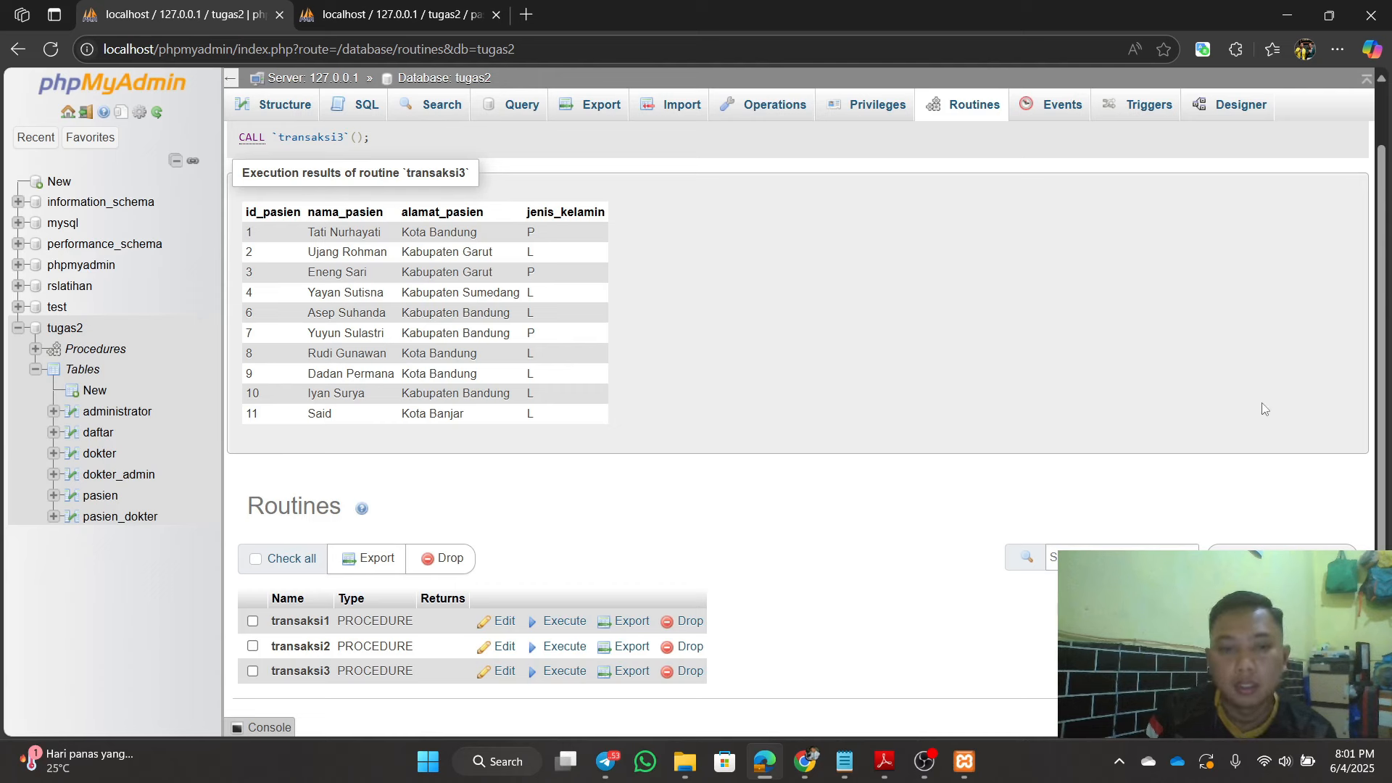
Step: Start a procedure named transaksi4, drop its parameter row, and enlarge the form for the definition
click(1283, 557)
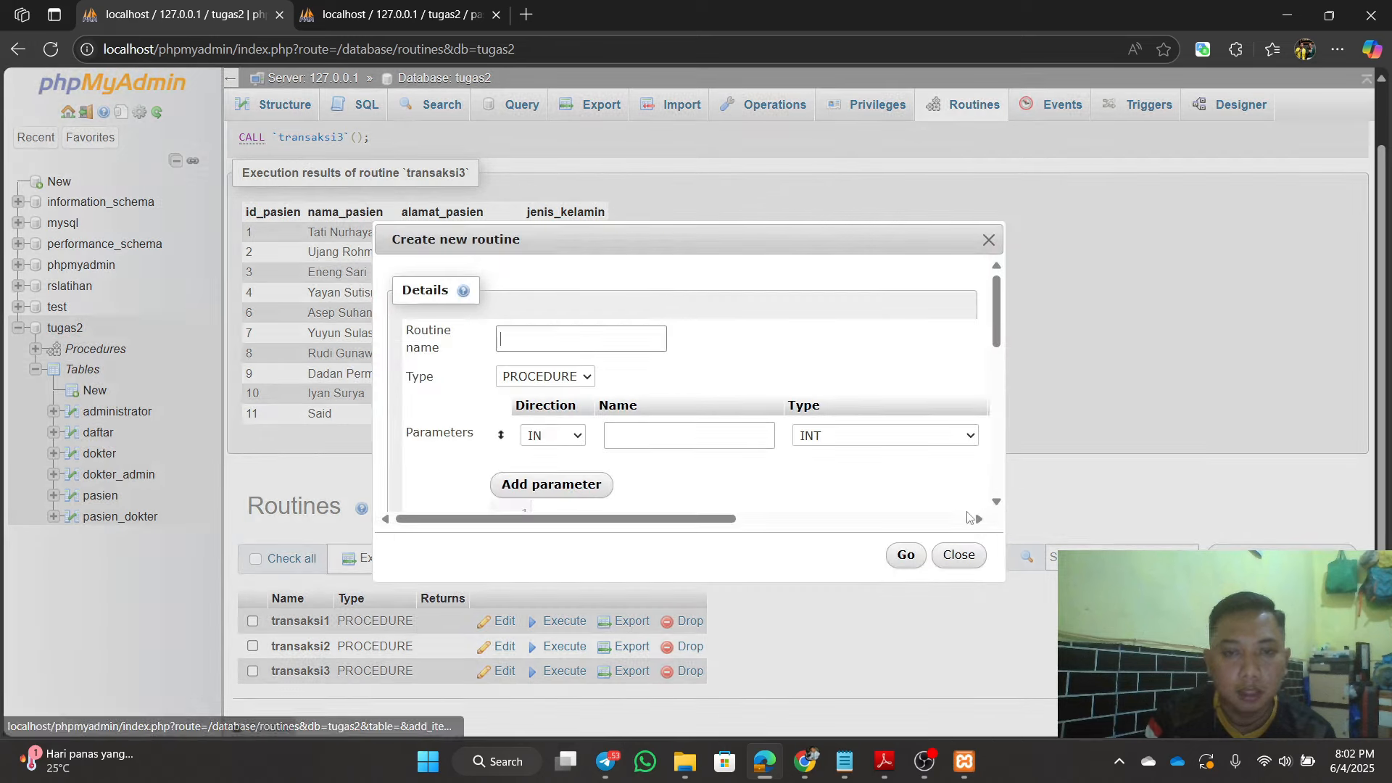
click(602, 345)
text(tr)
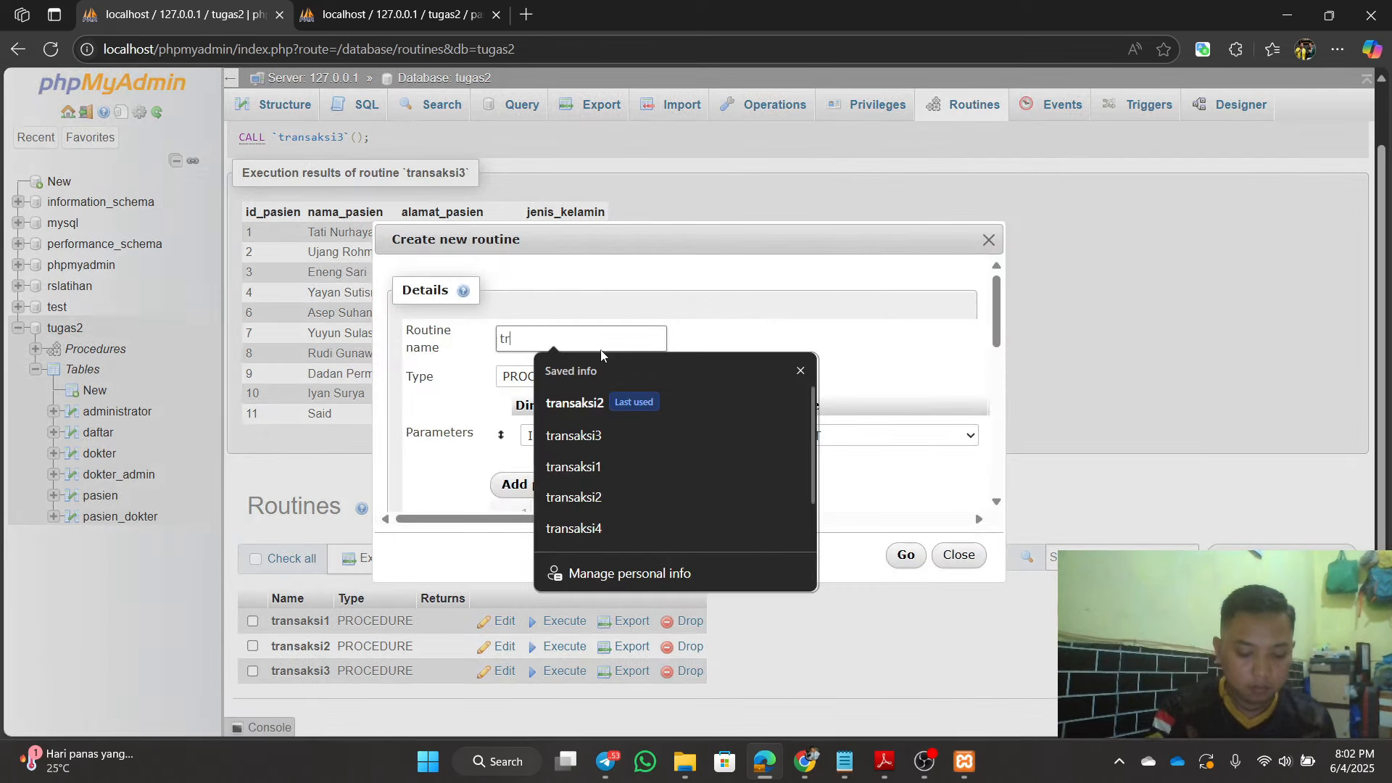
text(ansaksi4)
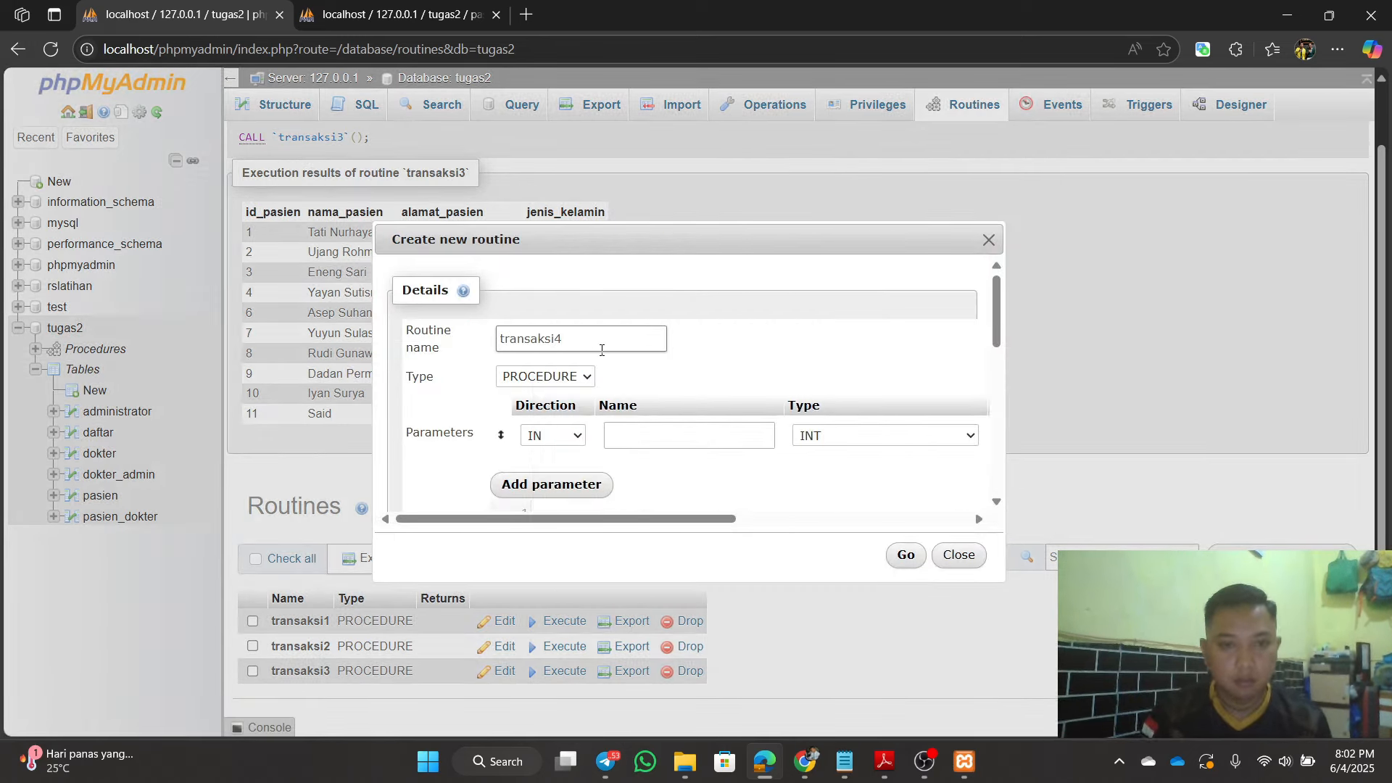
scroll(662, 420, down, 2)
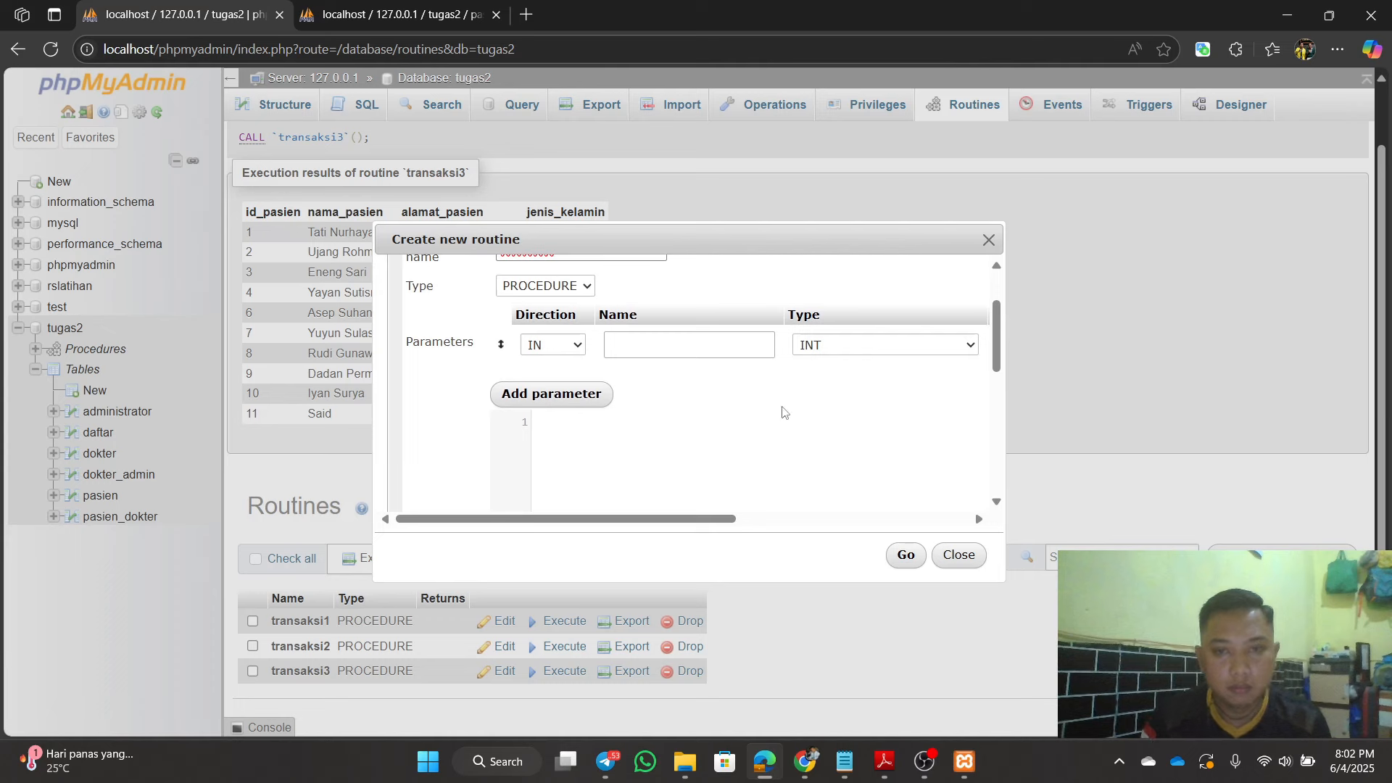
drag(714, 519, 947, 522)
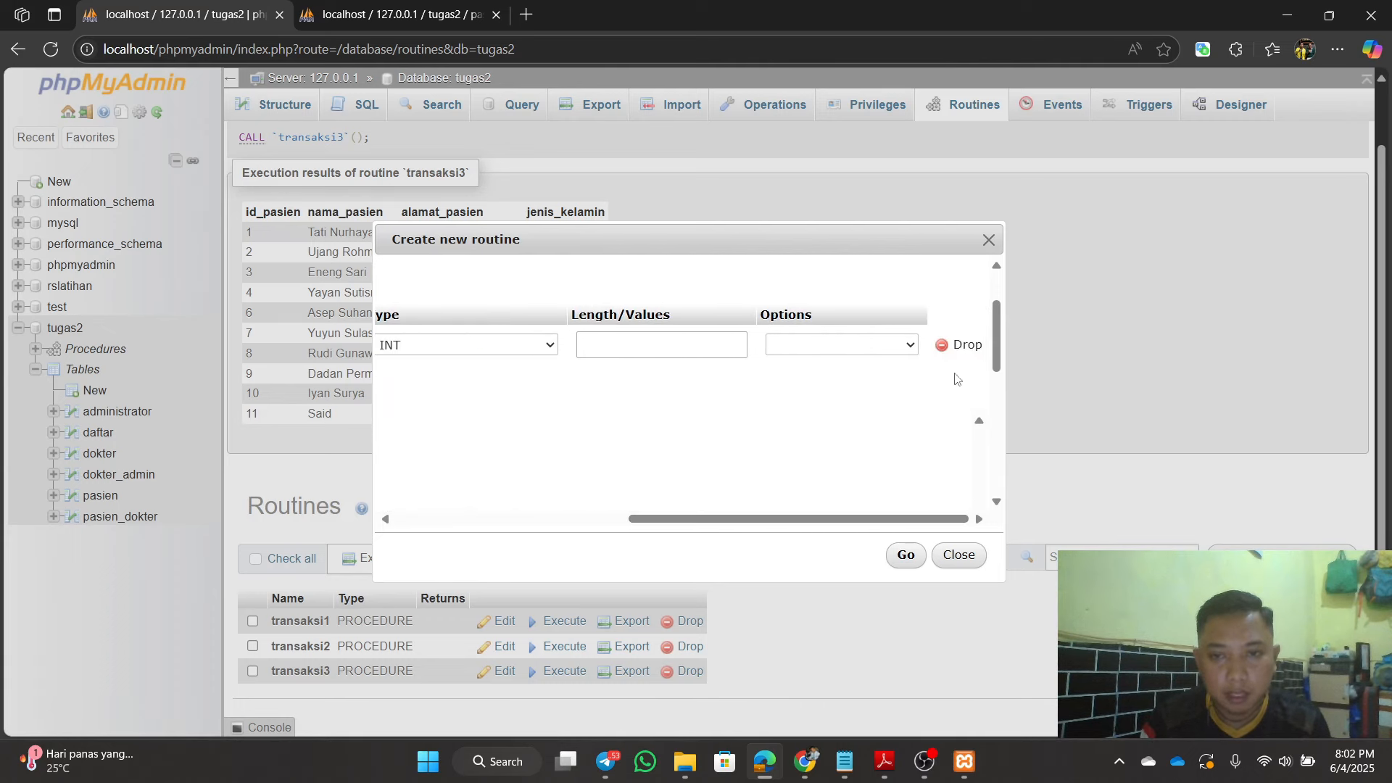
click(953, 348)
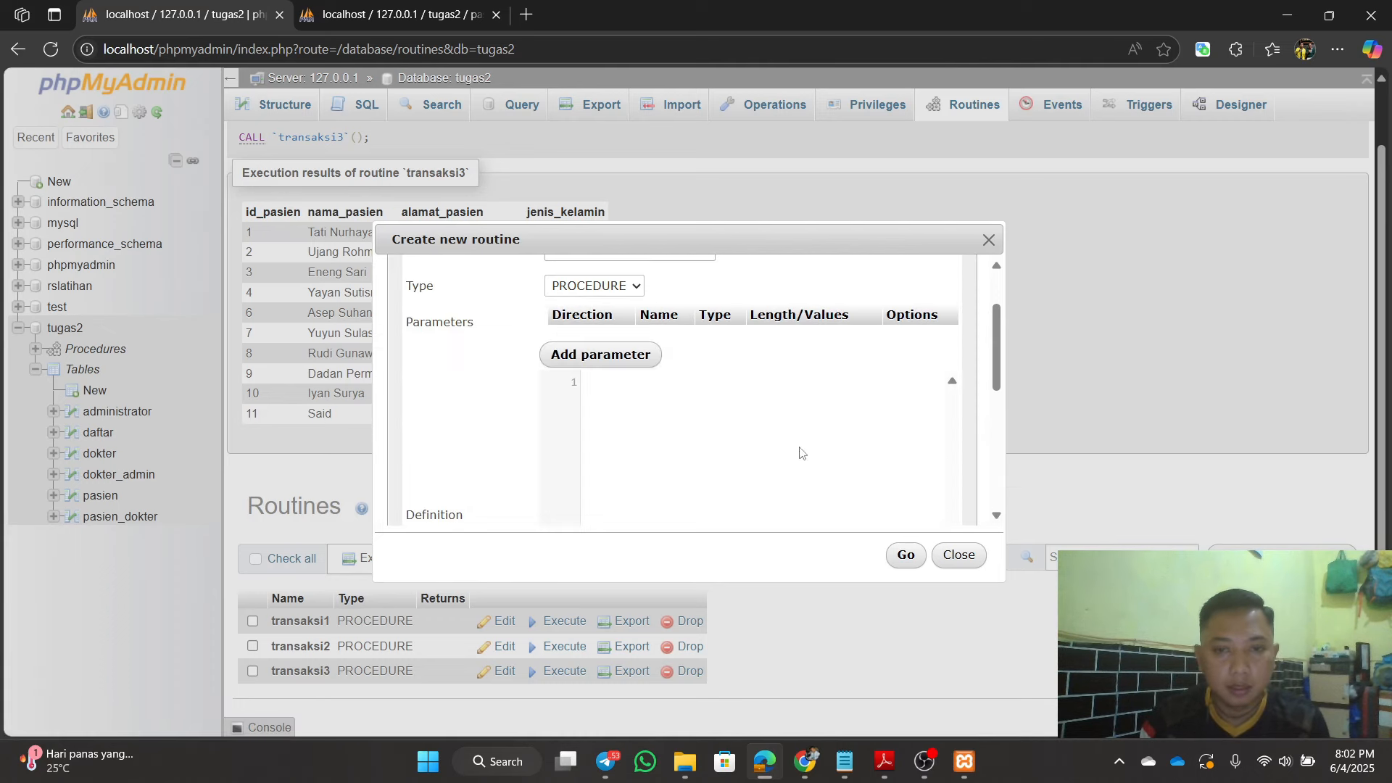
drag(1001, 580, 1209, 720)
drag(787, 231, 646, 139)
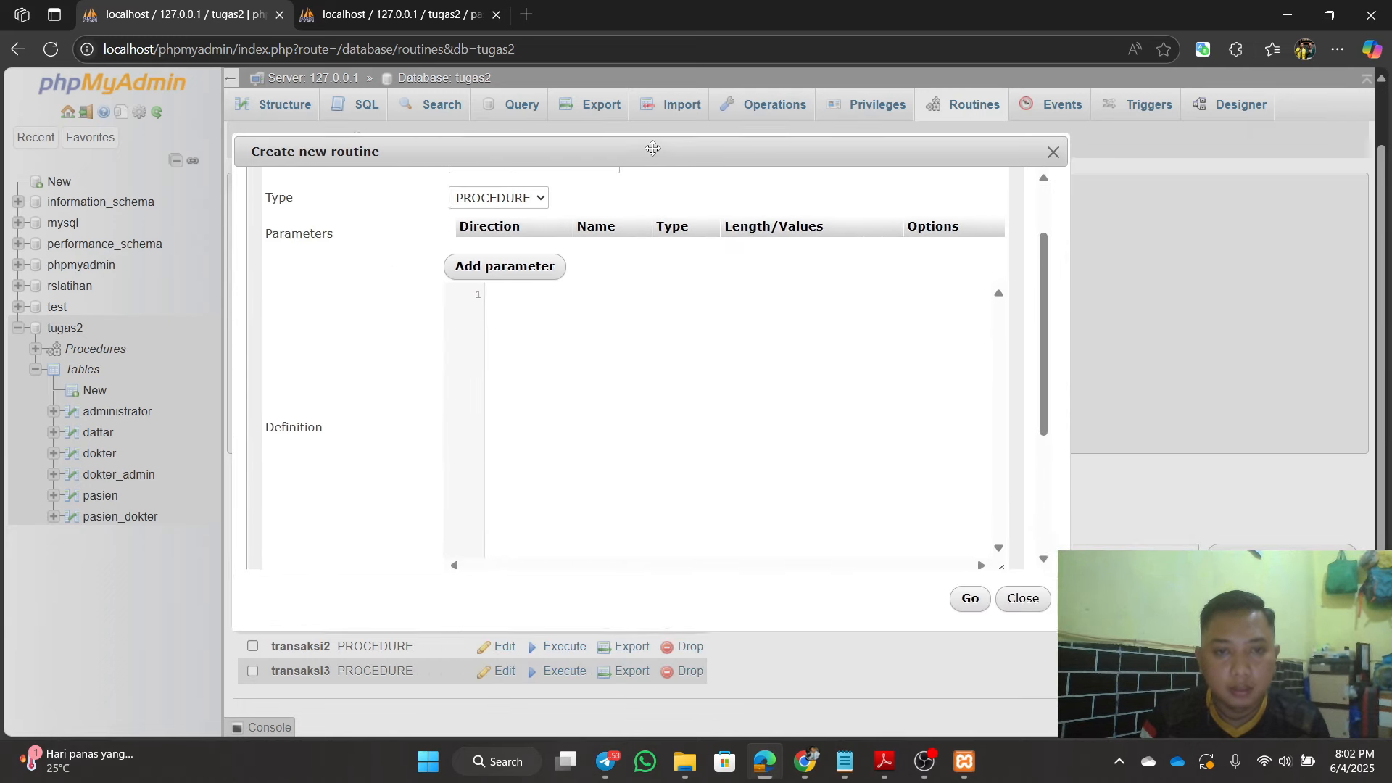
click(640, 342)
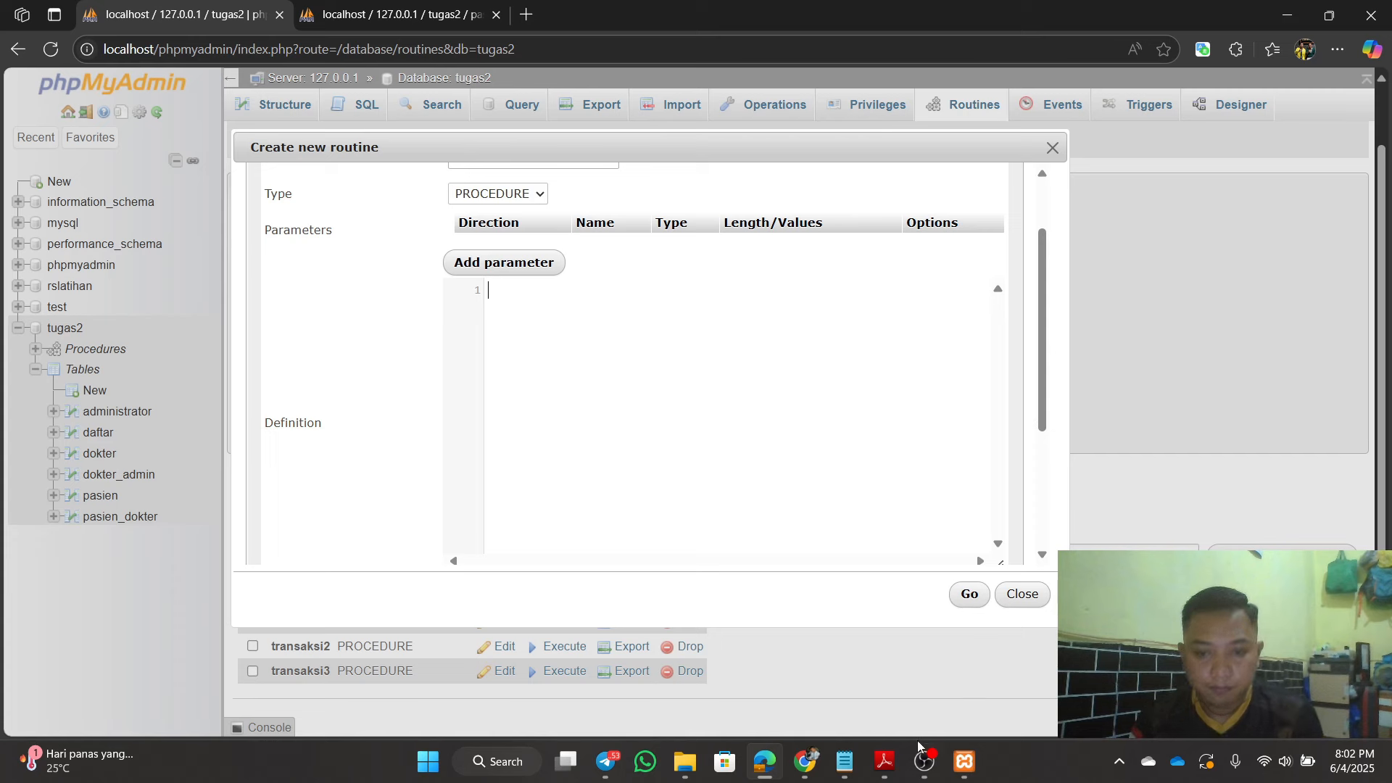
Step: Copy the BEGIN…END transaction body from Transaksi4.txt in Notepad
click(848, 766)
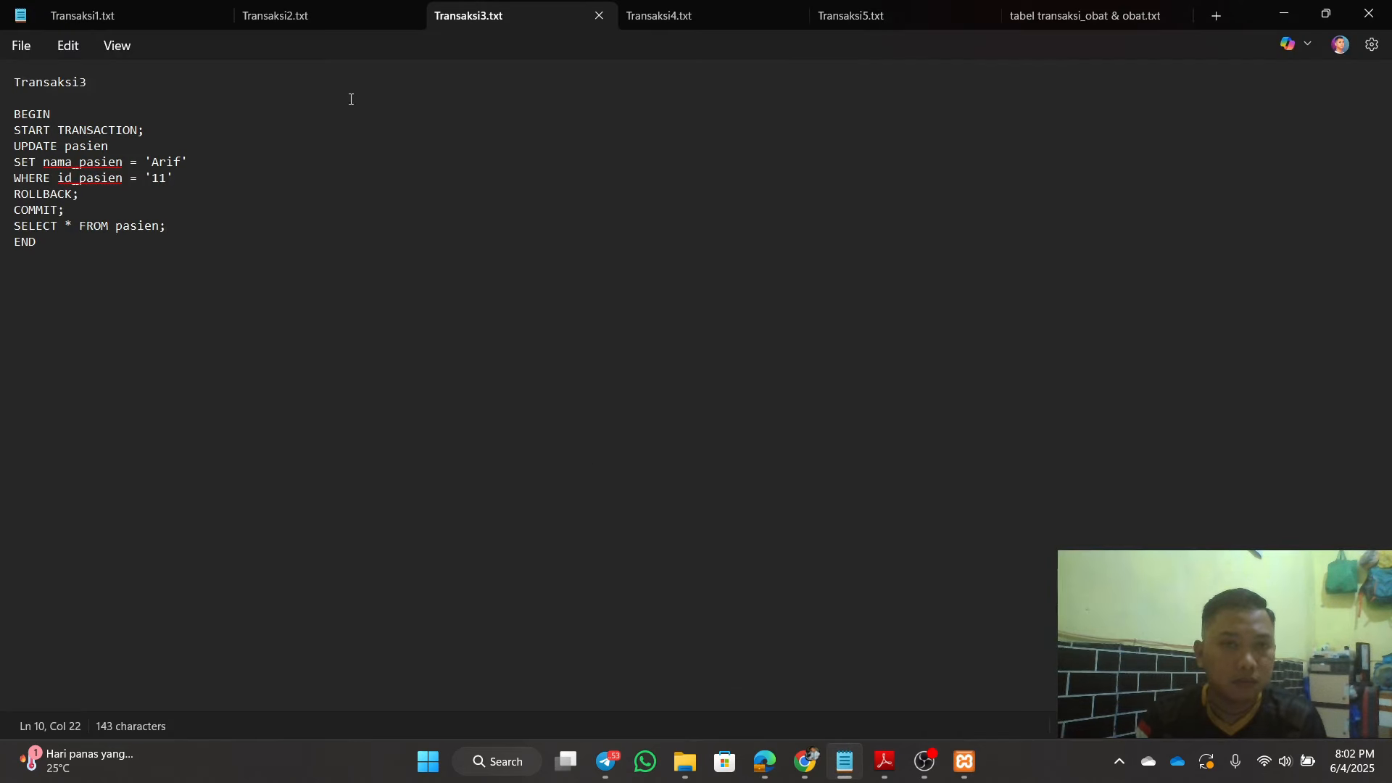
click(705, 8)
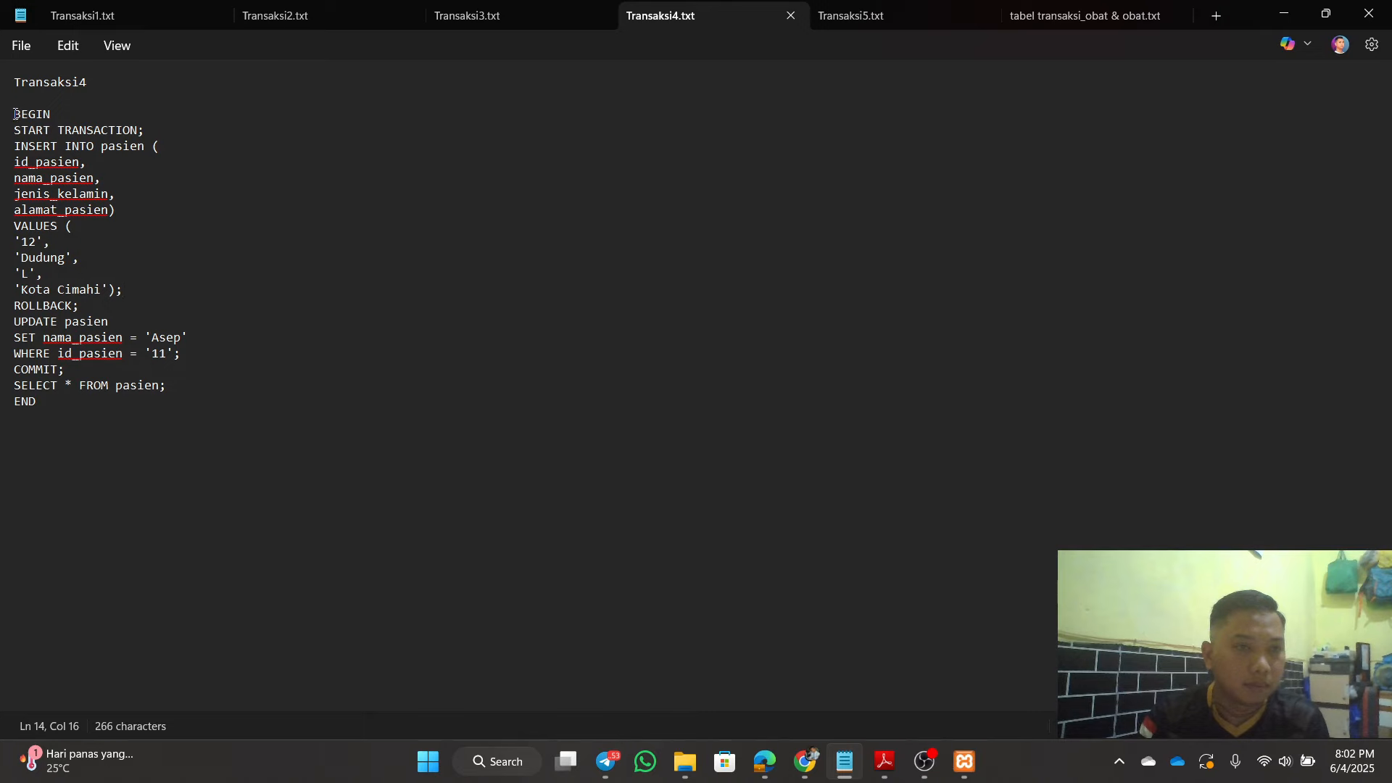
drag(14, 114, 191, 407)
right_click(23, 318)
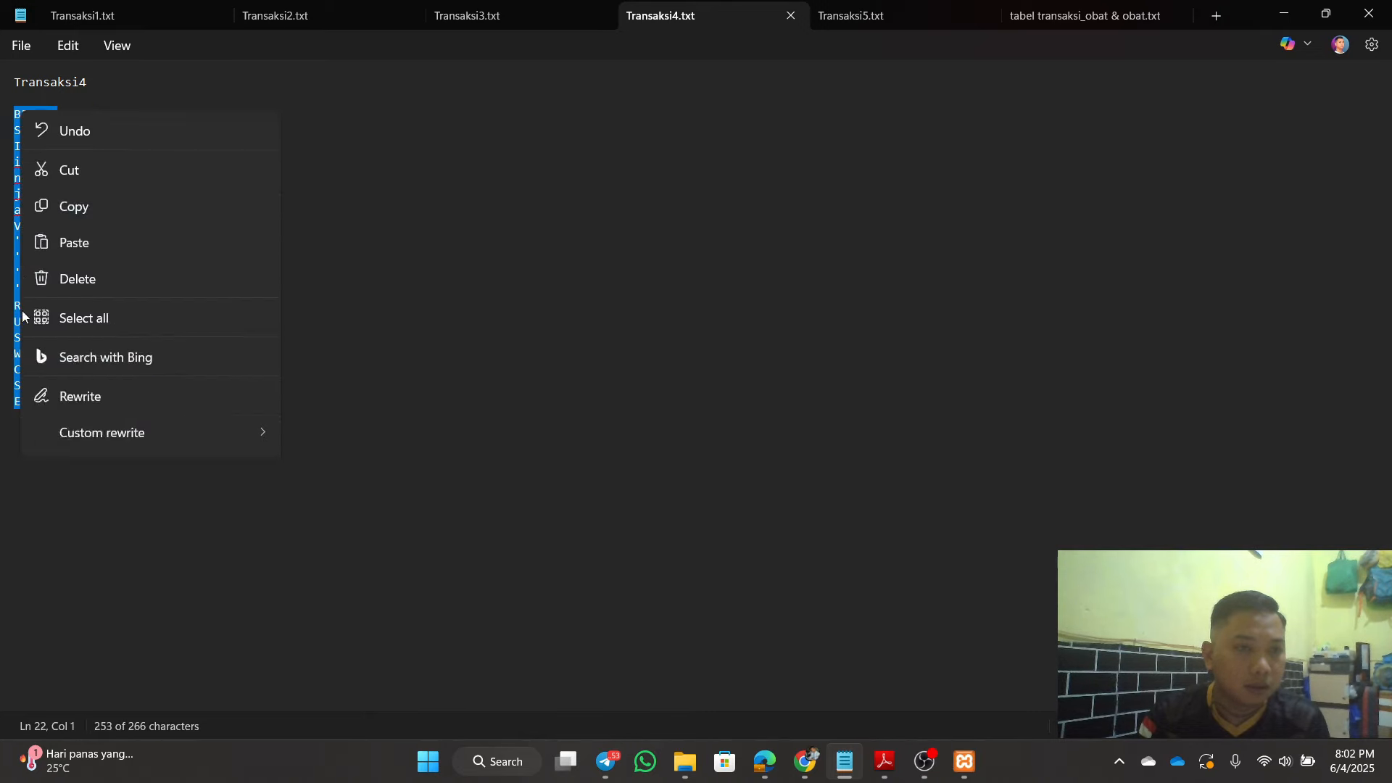
click(119, 97)
click(390, 228)
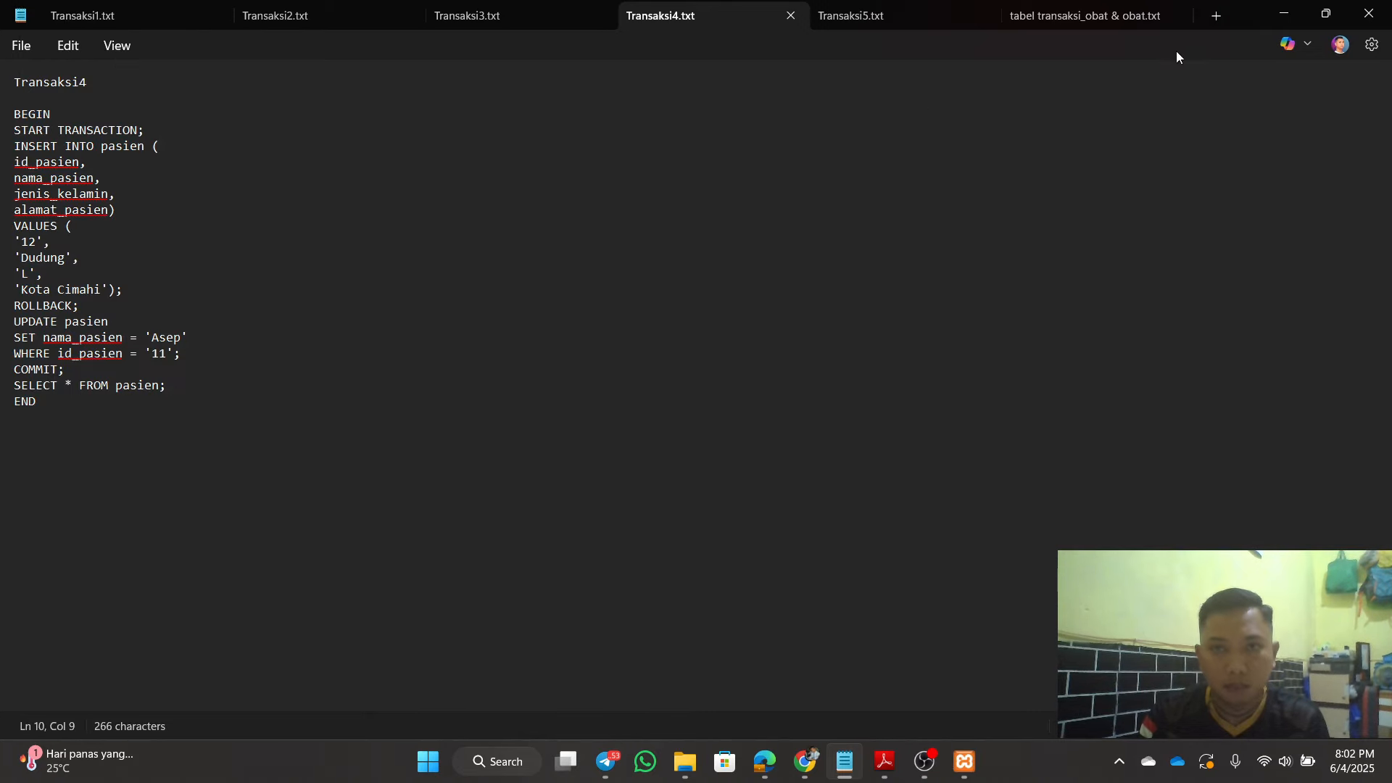
click(1282, 13)
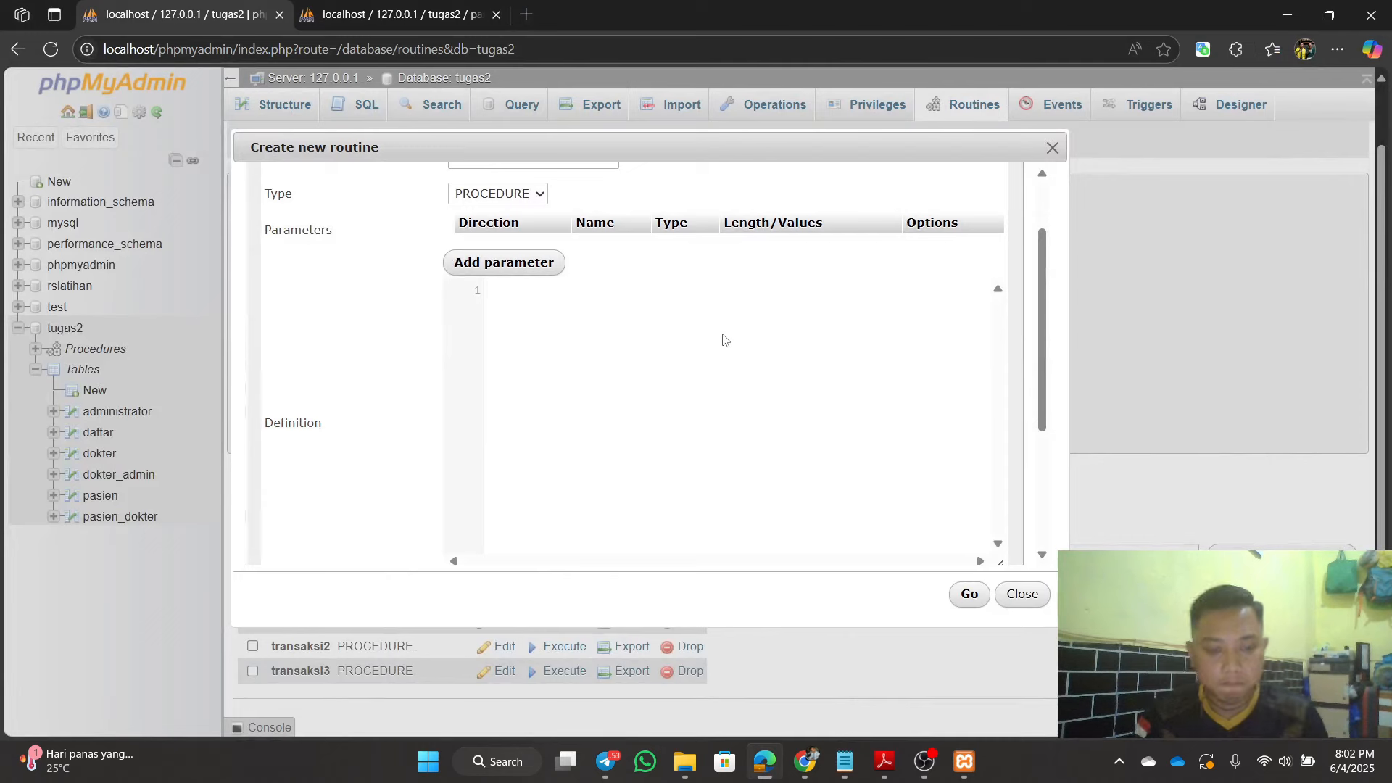
Step: Paste the Transaksi4 SQL into the definition, review it, and save the transaksi4 procedure
key(ctrl+v)
drag(995, 434, 996, 360)
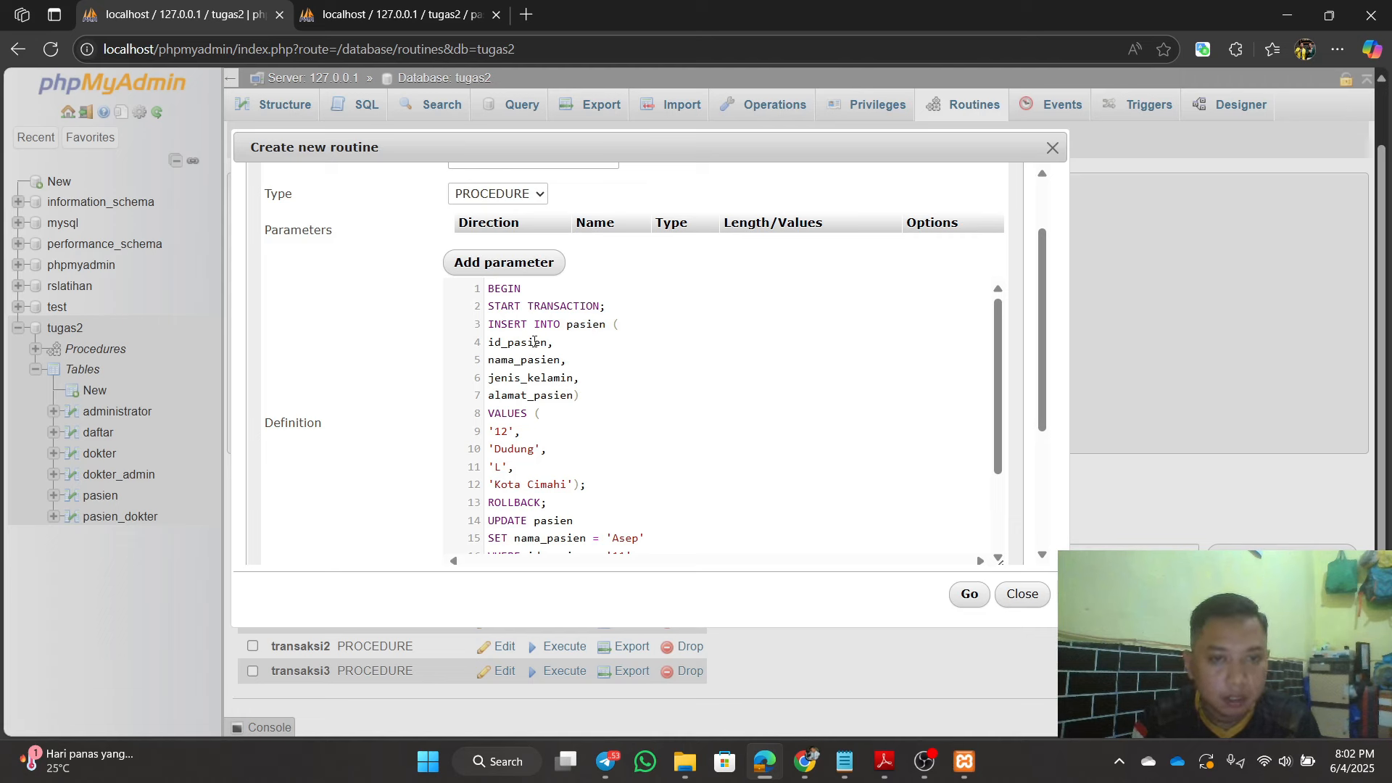
scroll(592, 416, down, 3)
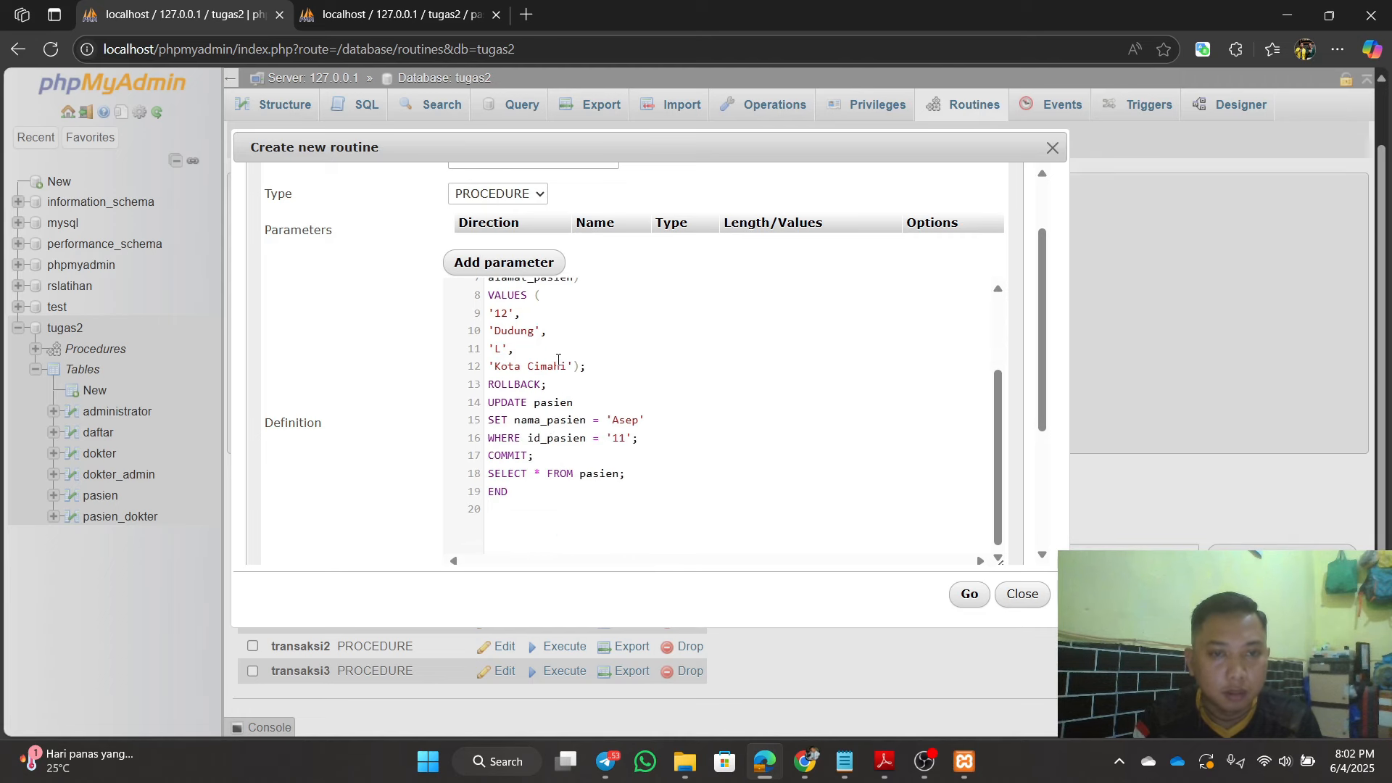
scroll(1046, 343, up, 1)
scroll(1046, 342, down, 1)
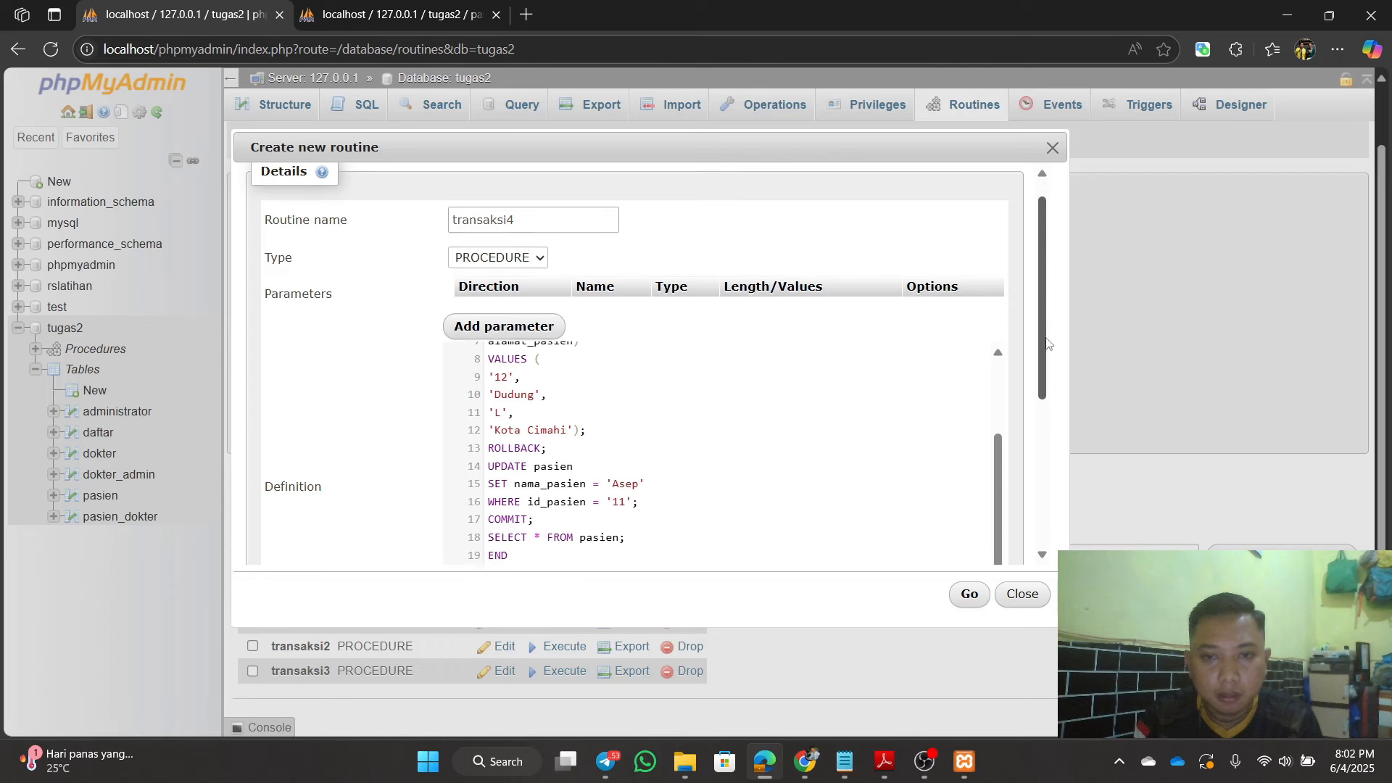
drag(1000, 453, 998, 370)
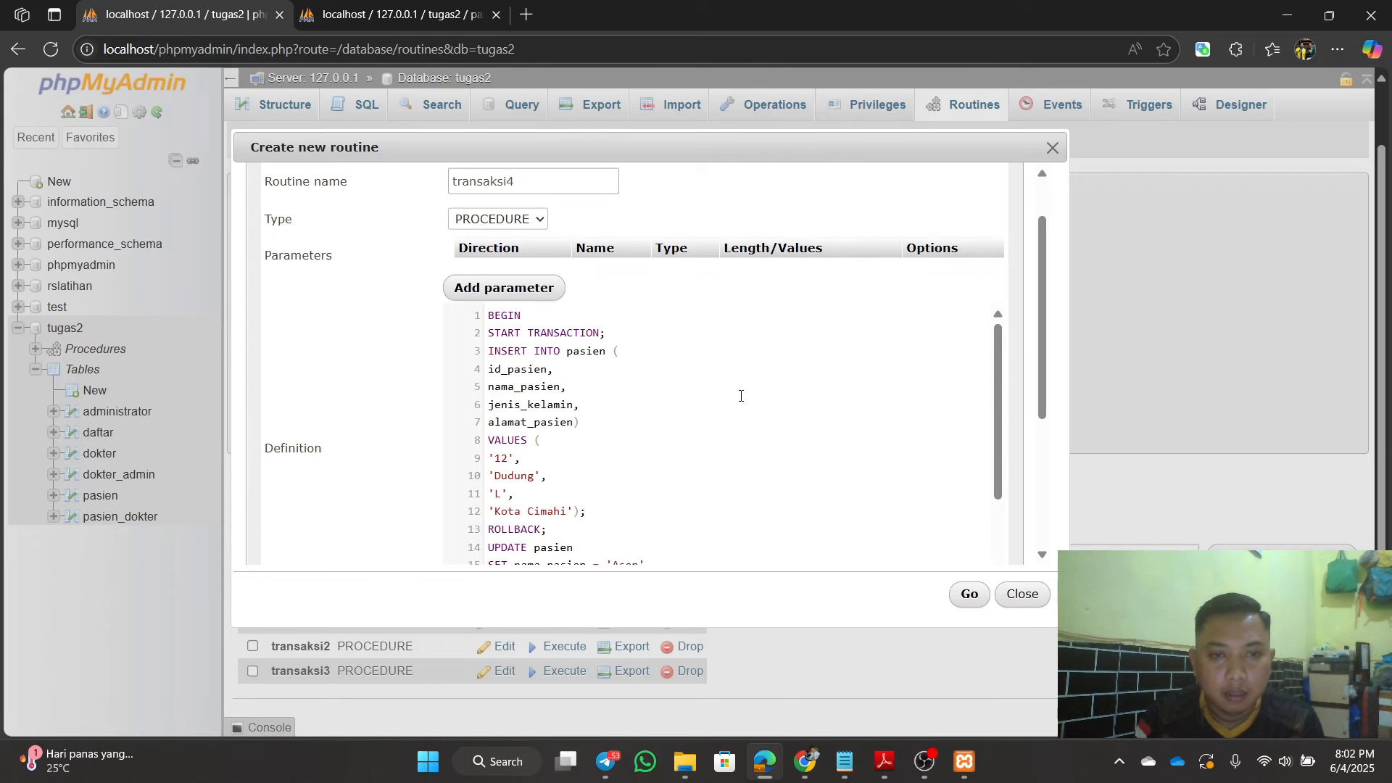
drag(1001, 396, 1002, 444)
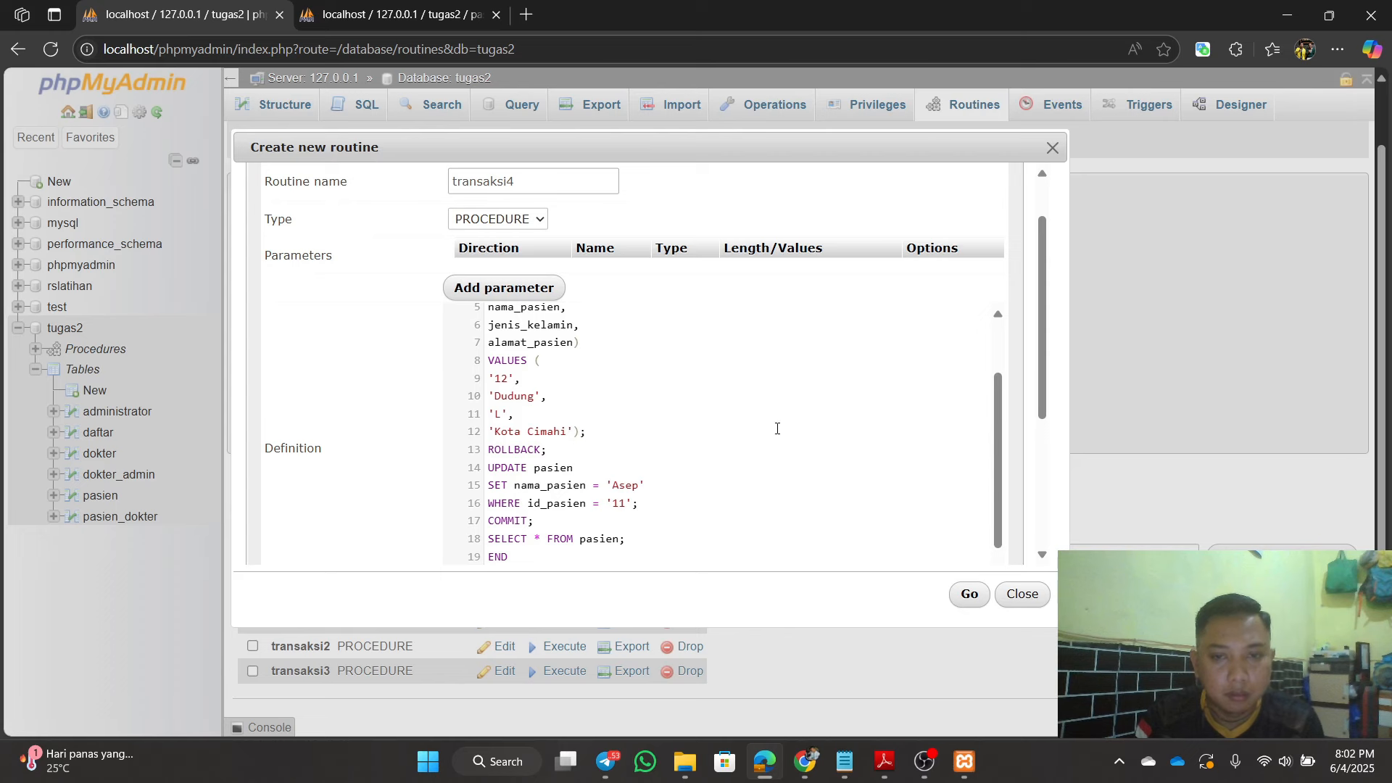
click(1001, 475)
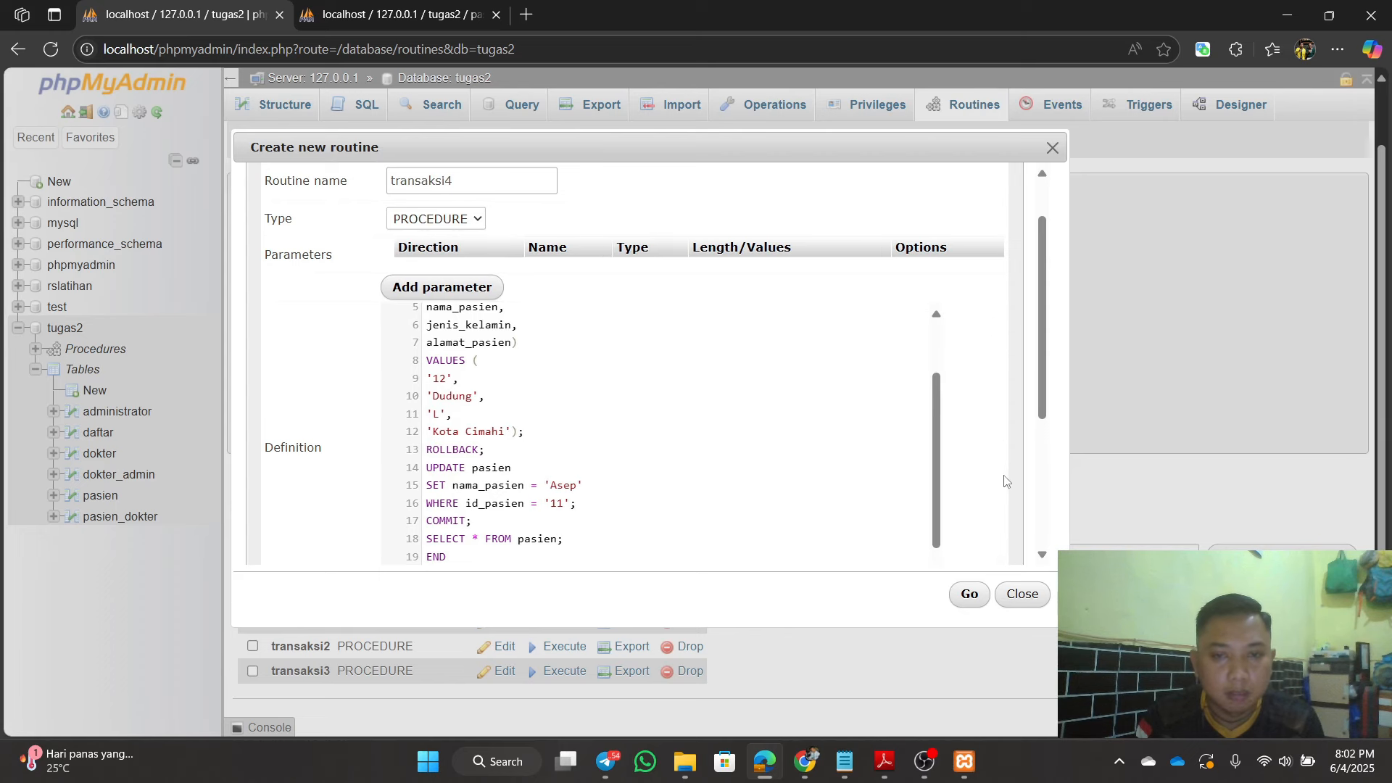
drag(934, 463, 933, 499)
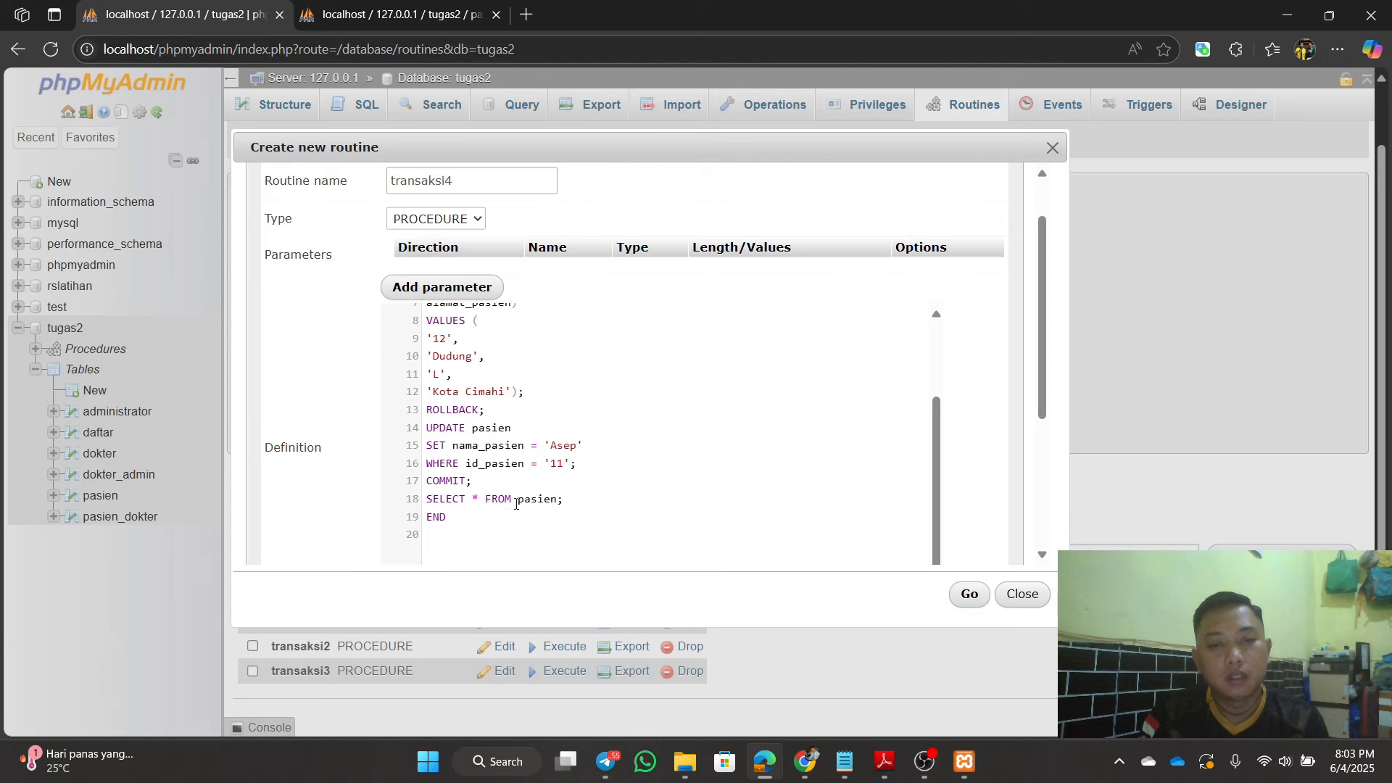
drag(935, 494, 988, 390)
click(970, 596)
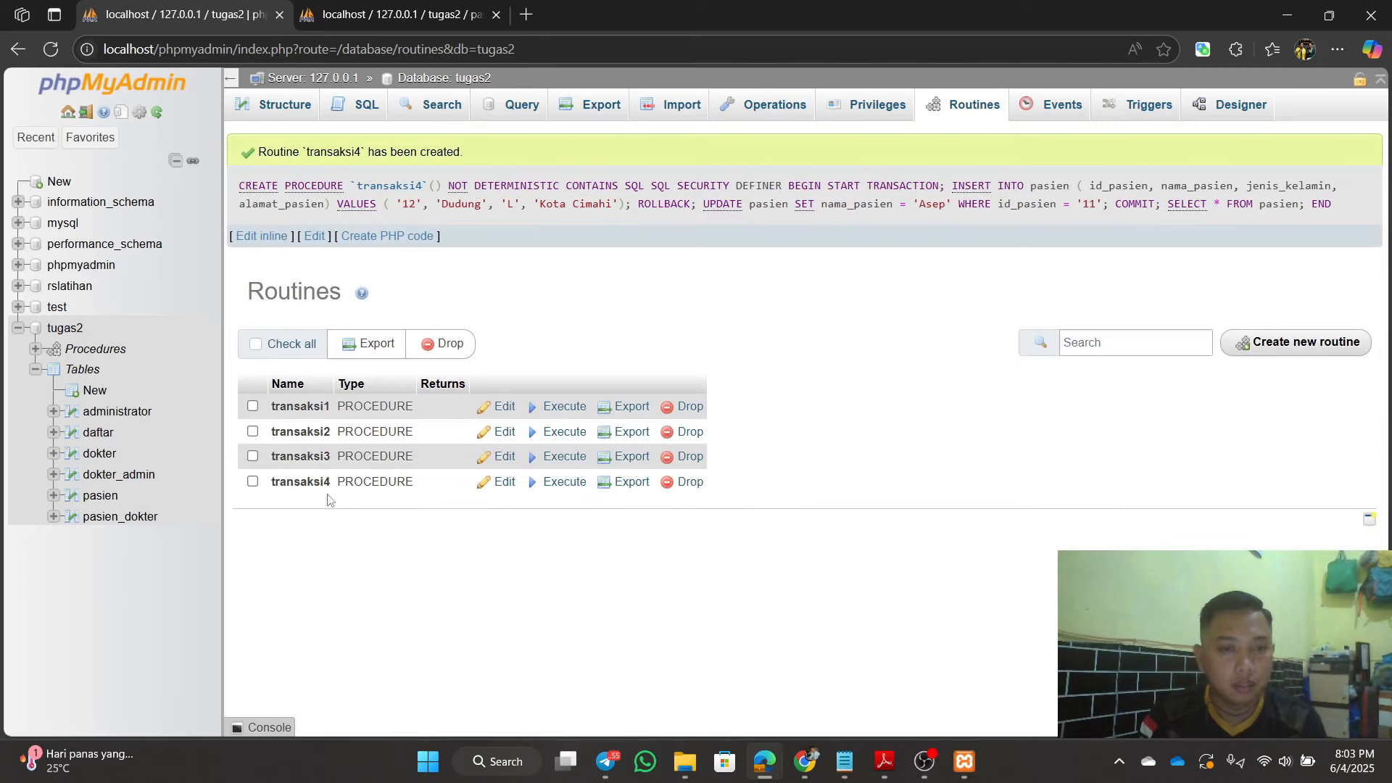
Step: Execute transaksi4 and view the 10 pasien rows with patient 11 named Asep
click(562, 483)
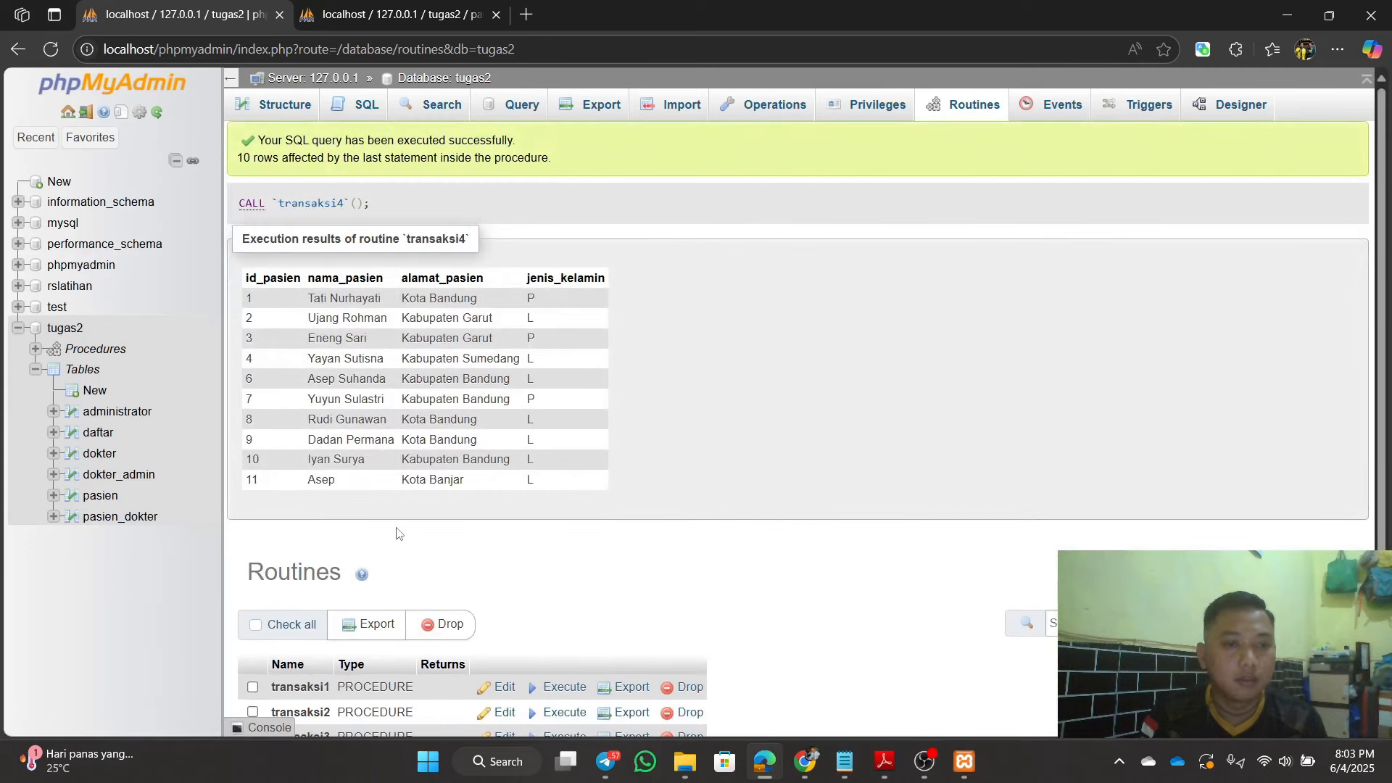
scroll(406, 493, down, 1)
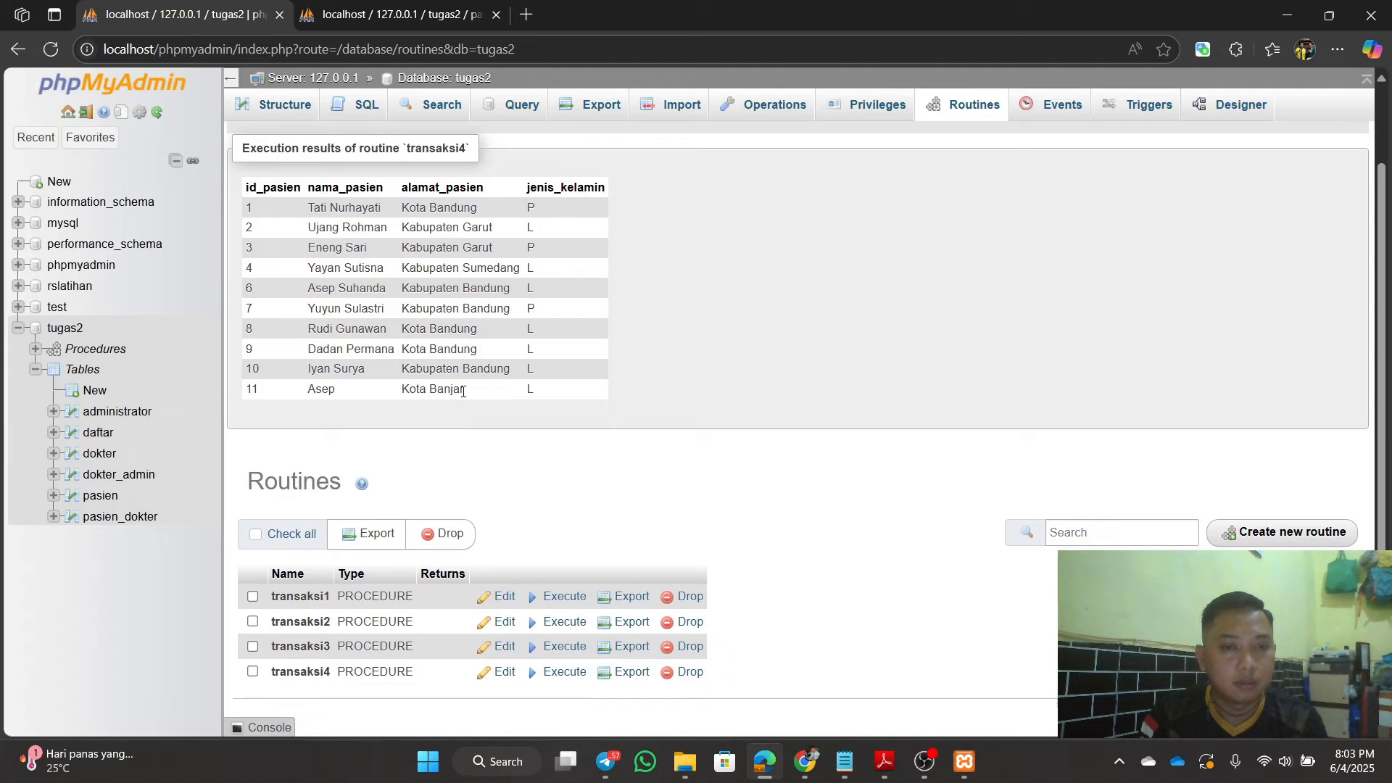
scroll(445, 428, up, 1)
scroll(448, 453, down, 1)
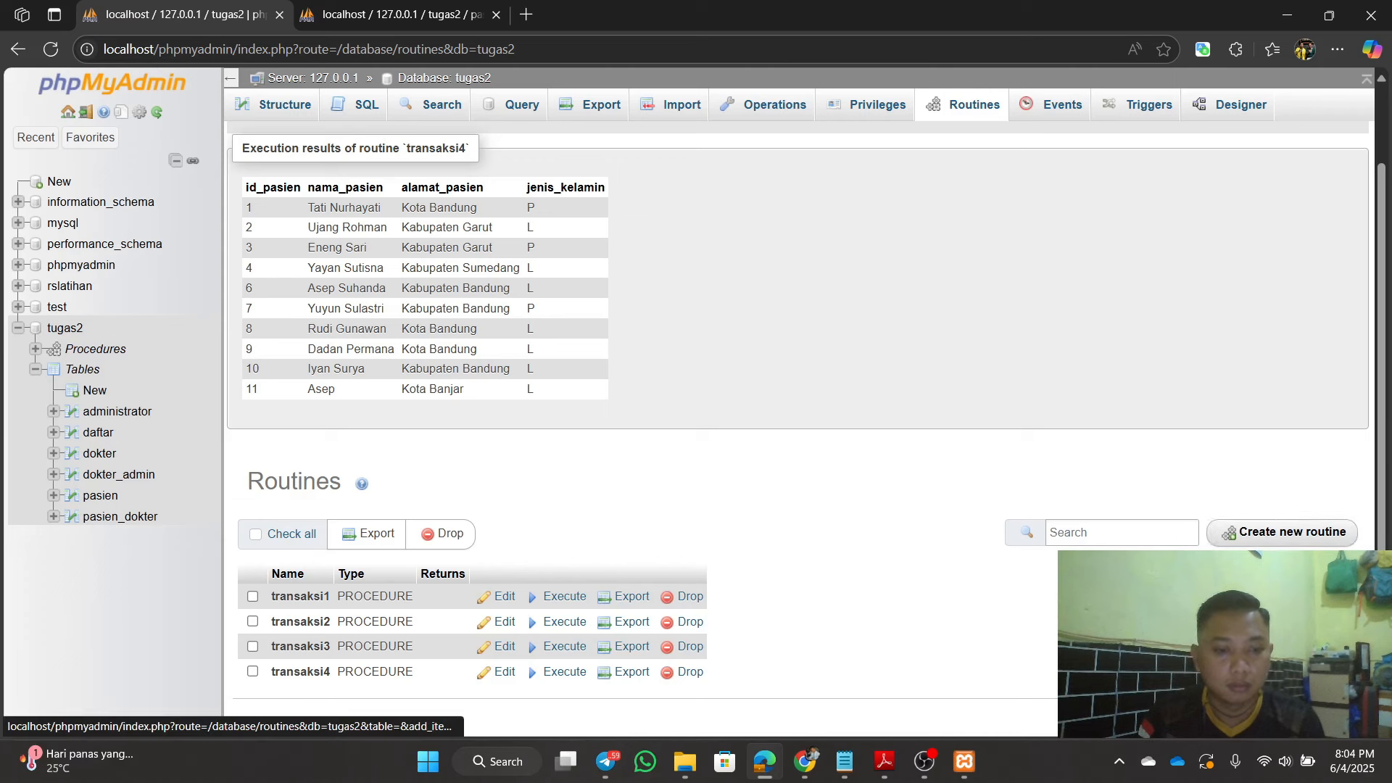
Step: Begin a transaksi5 routine, cancel it, and reload the pasien table to check its rows
click(1288, 535)
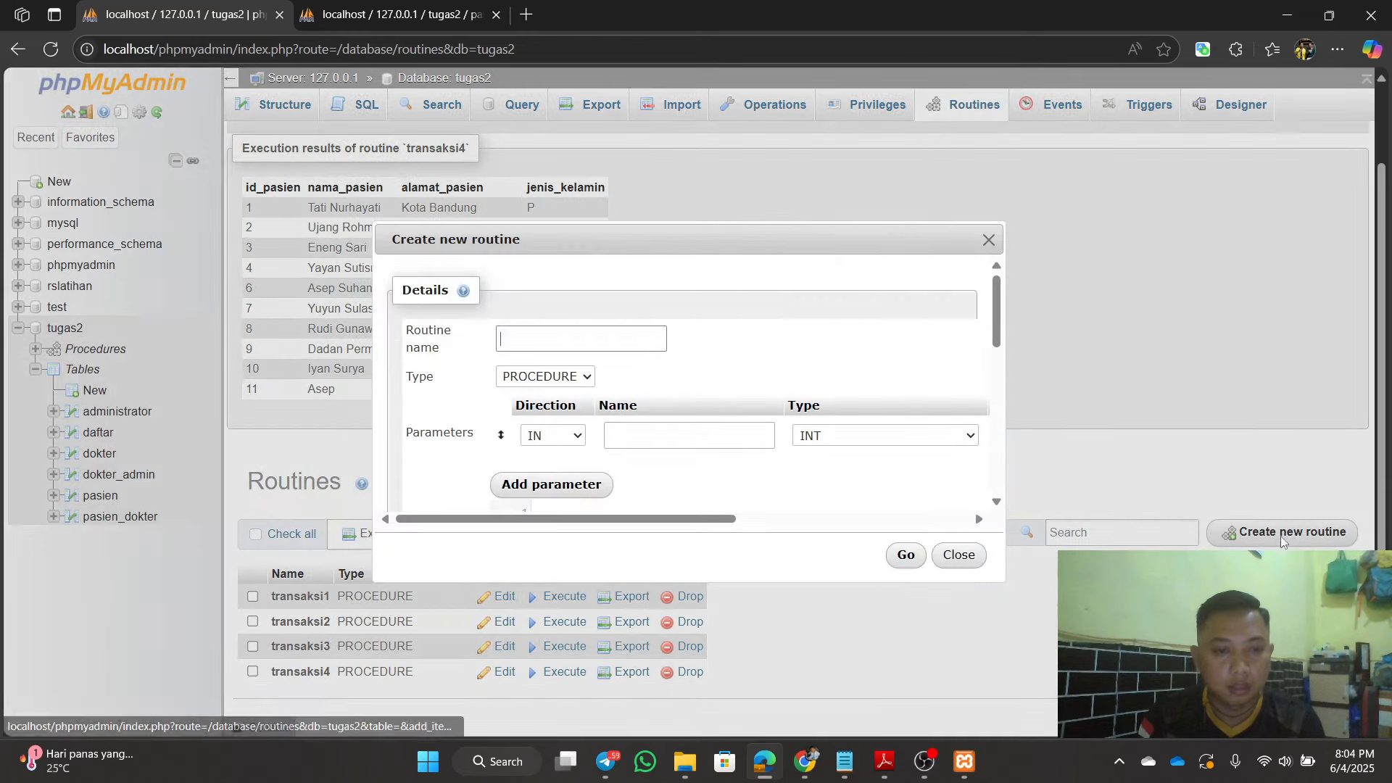
click(617, 339)
text(transaksi)
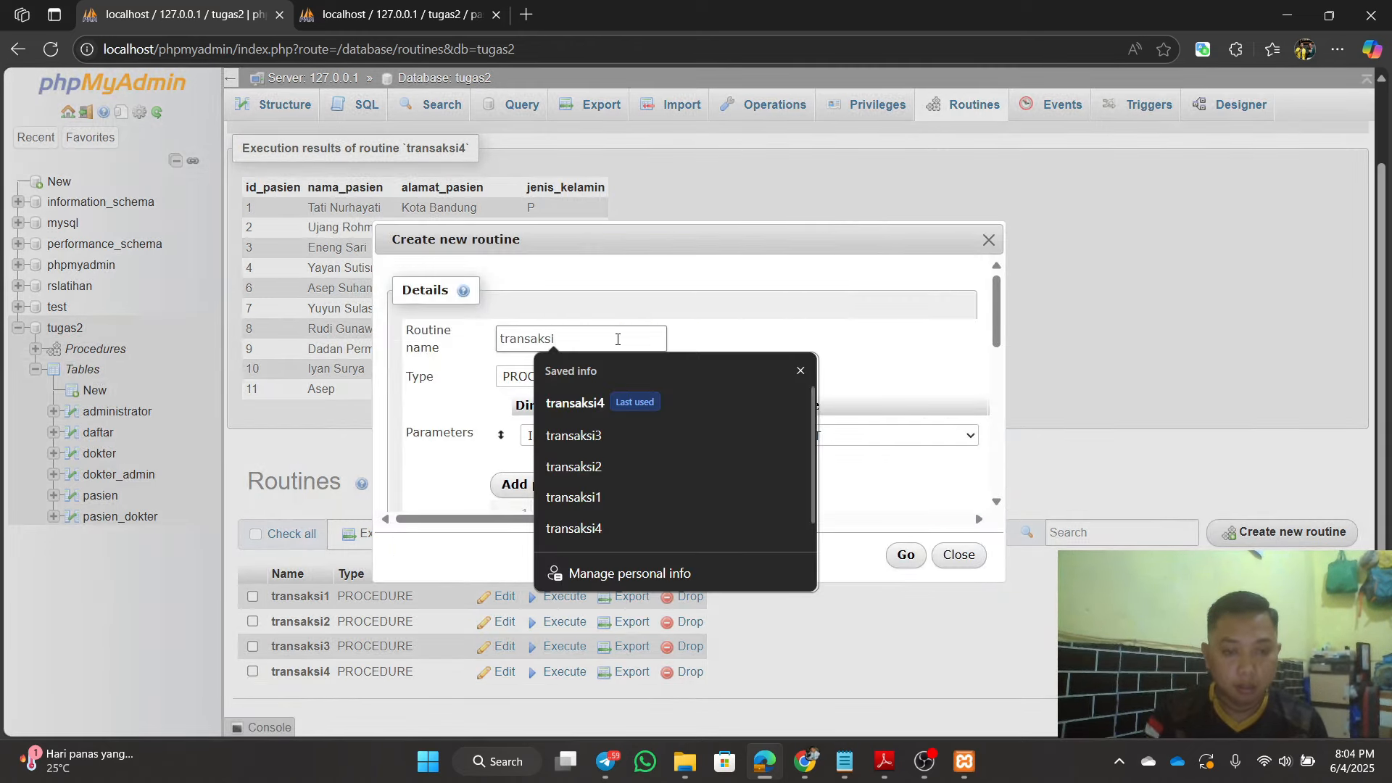
text(5)
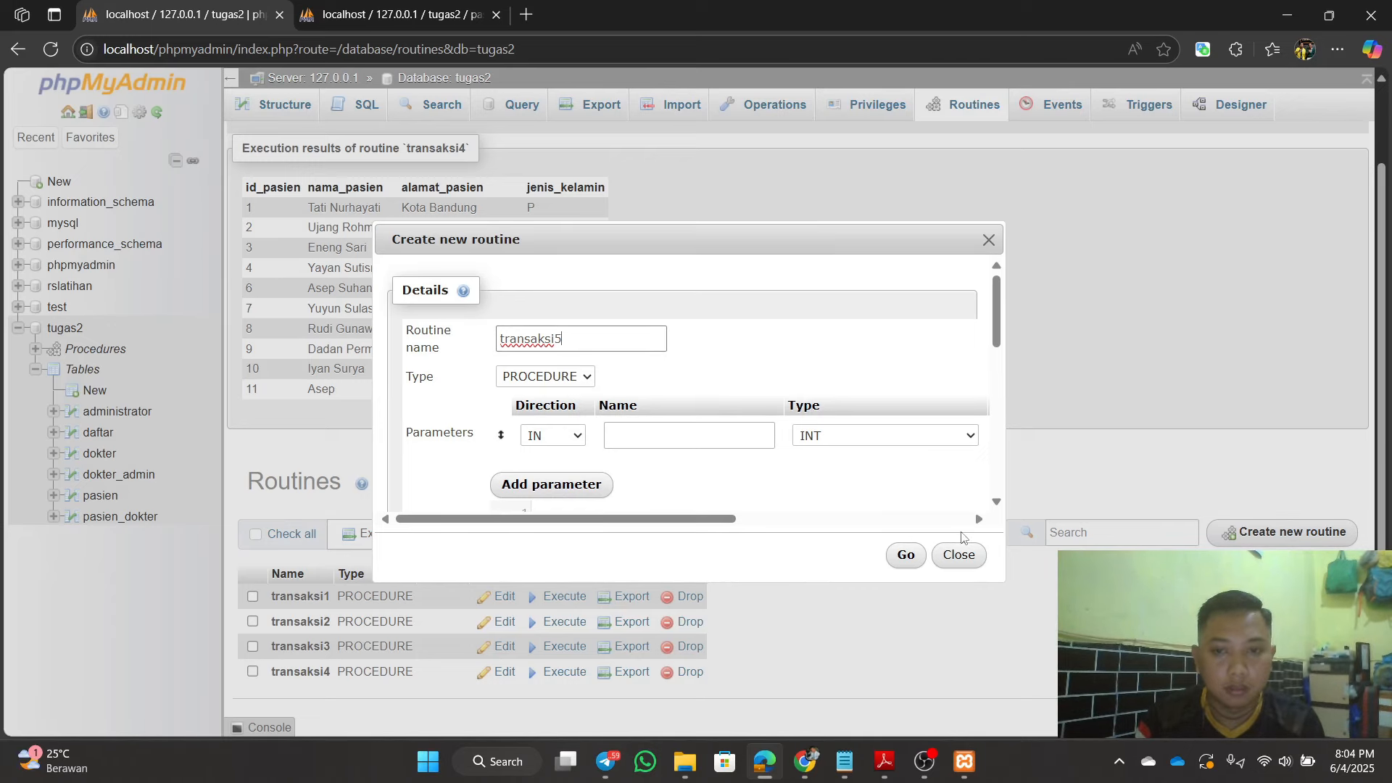
click(959, 555)
click(406, 14)
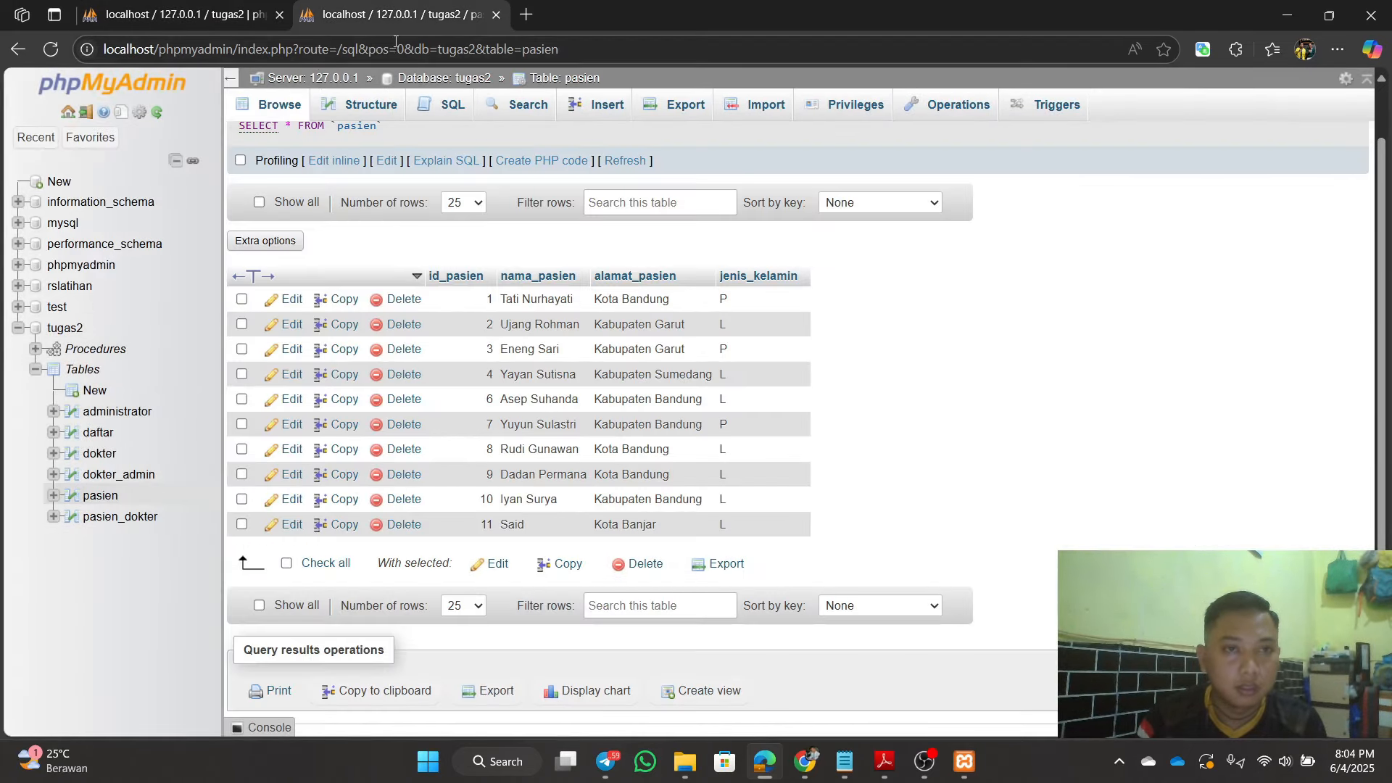
click(395, 48)
key(Return)
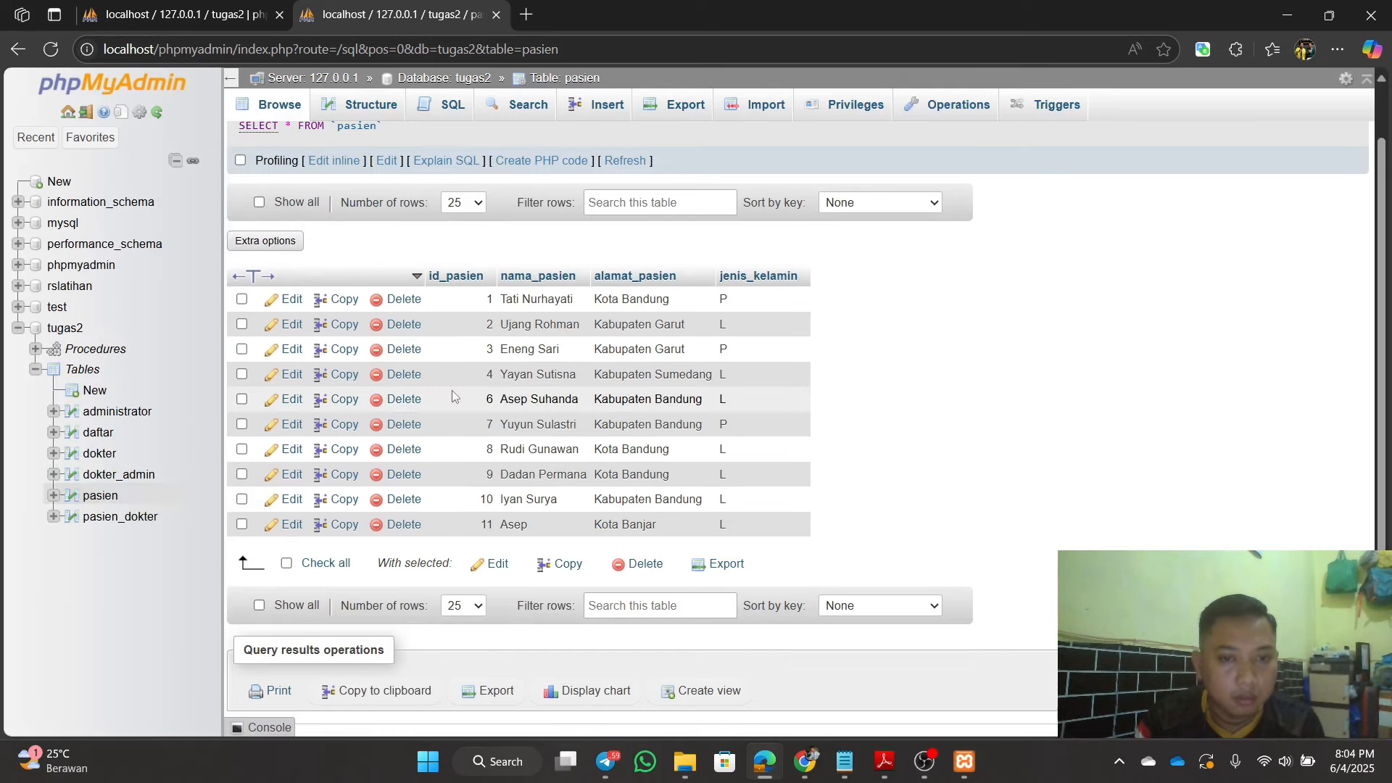
click(167, 7)
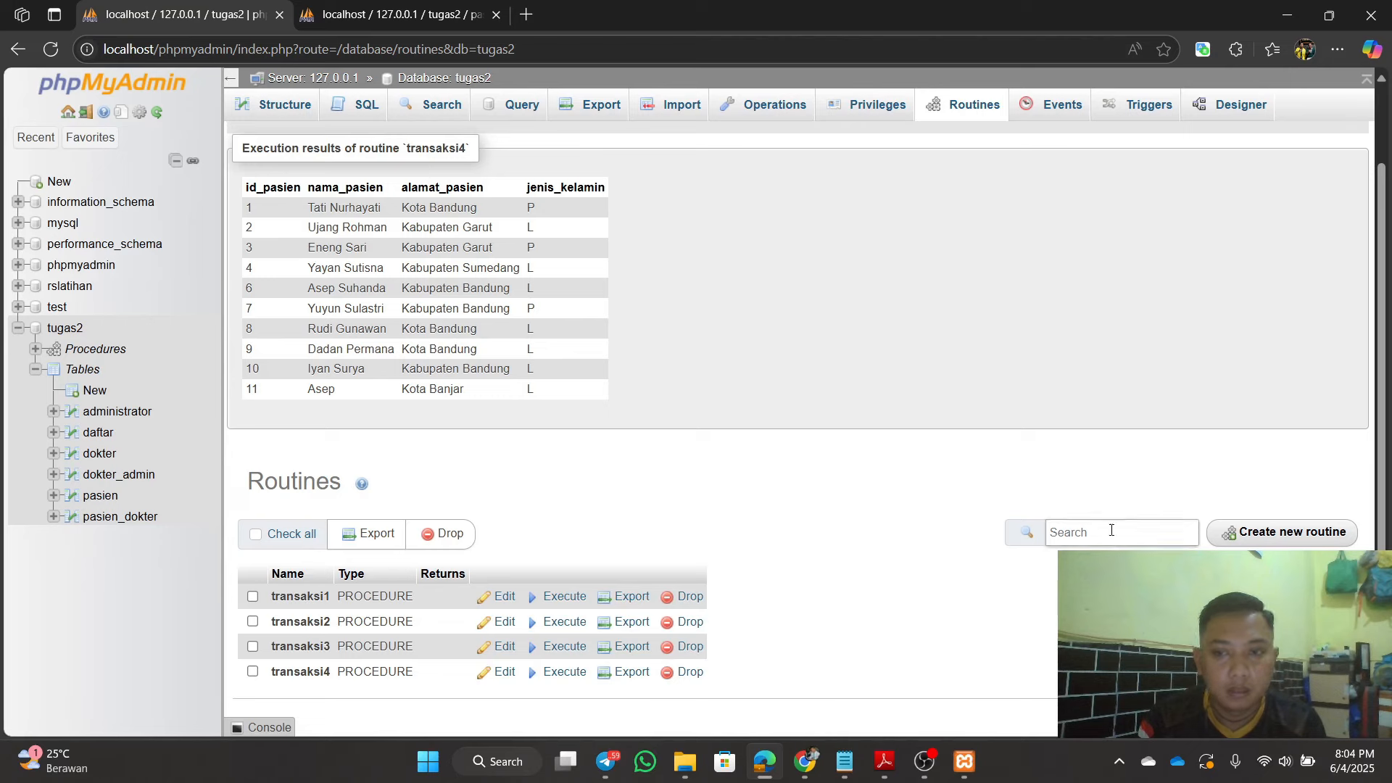
Step: Reopen a new routine named transaksi5 with its parameter row dropped and the form enlarged
click(1240, 533)
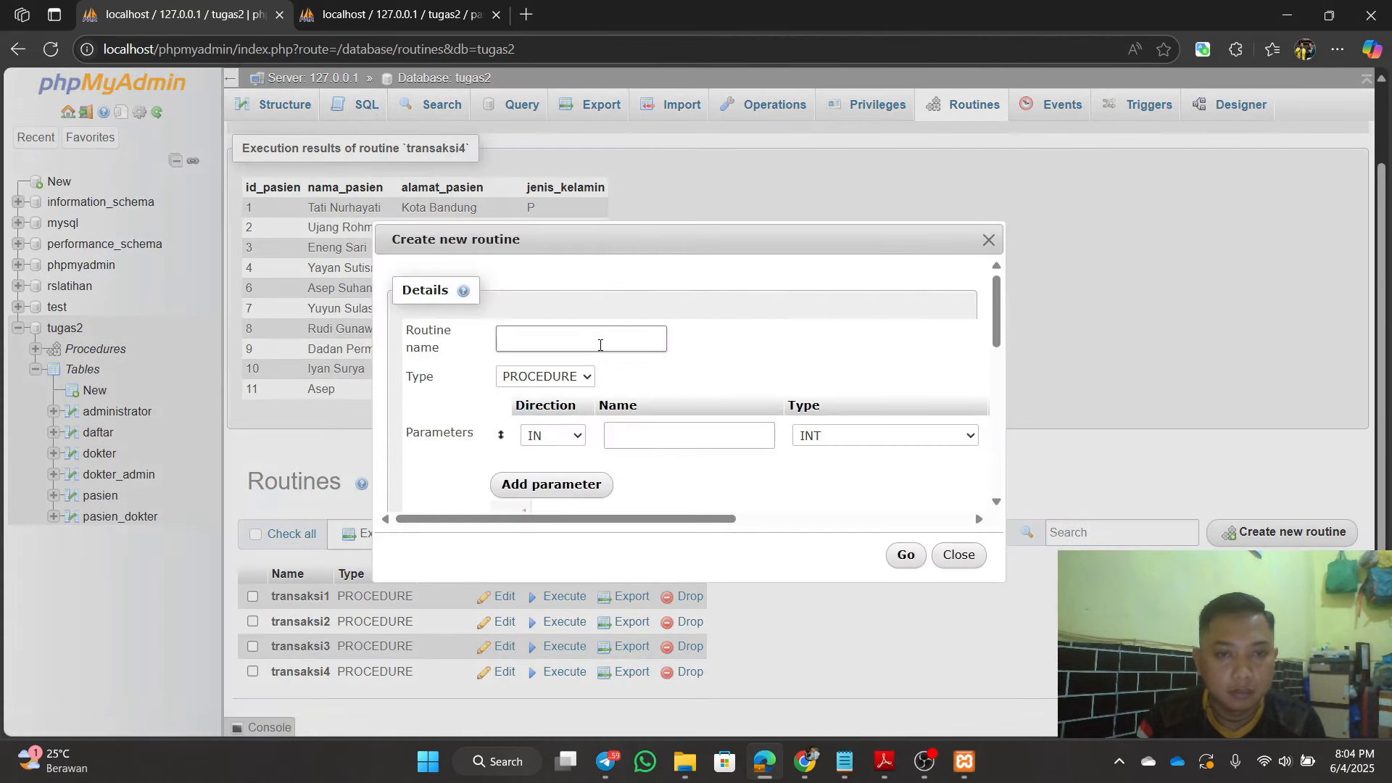
text(tran)
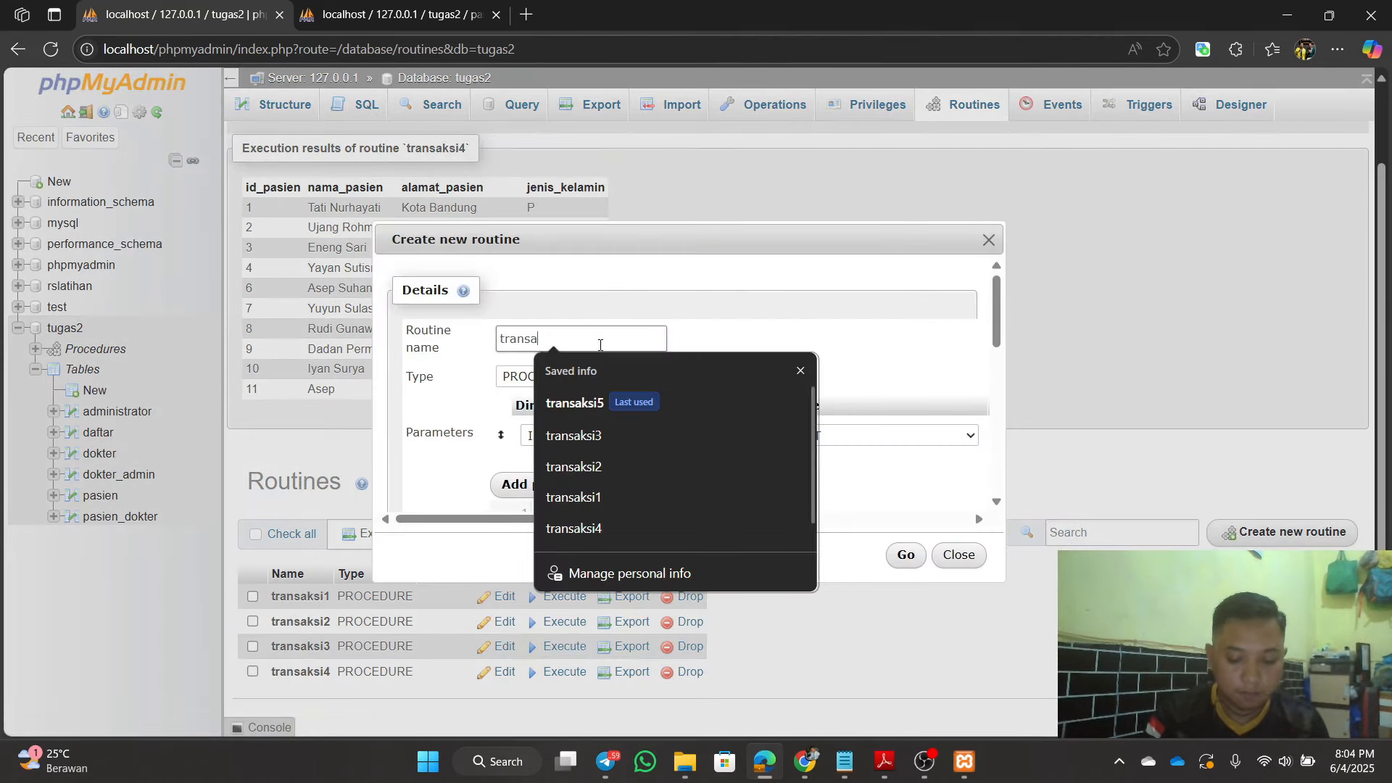
text(sa)
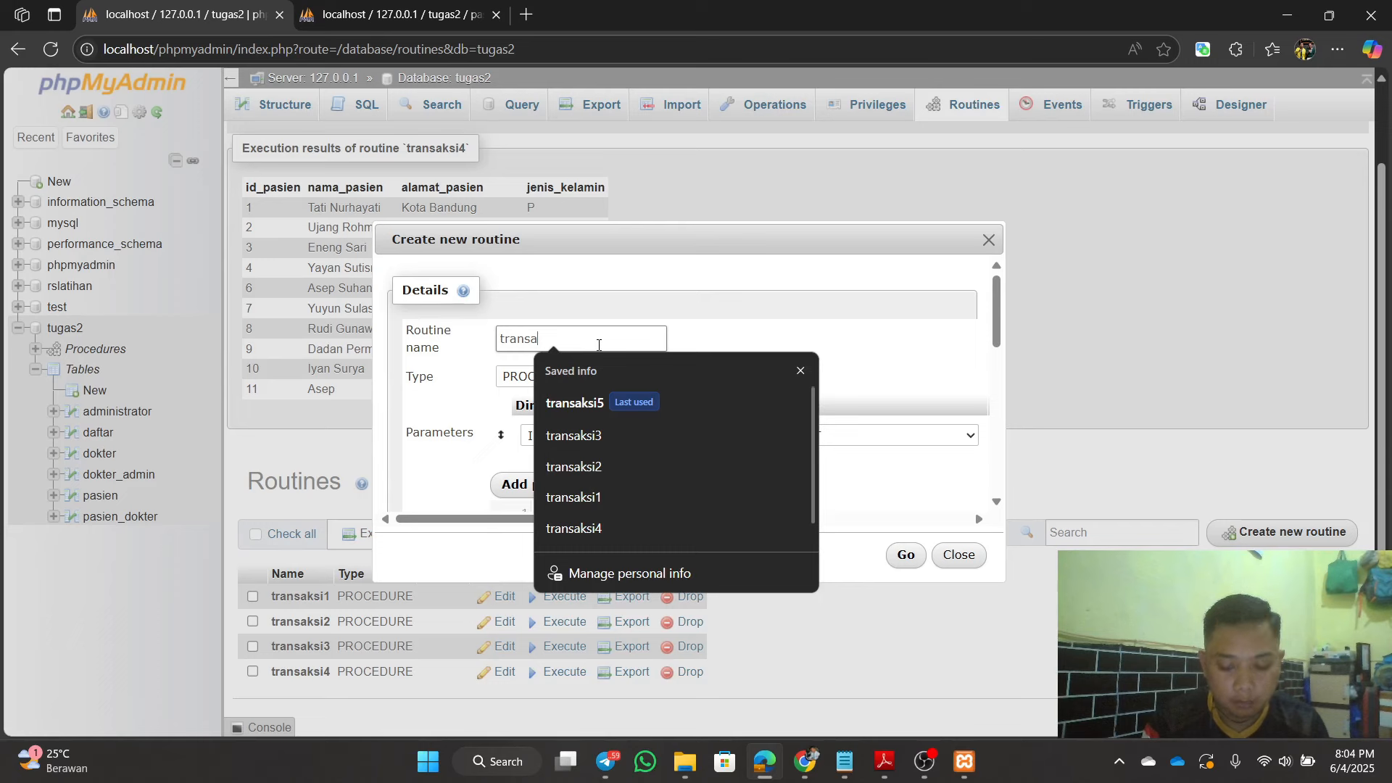
text(ksi5)
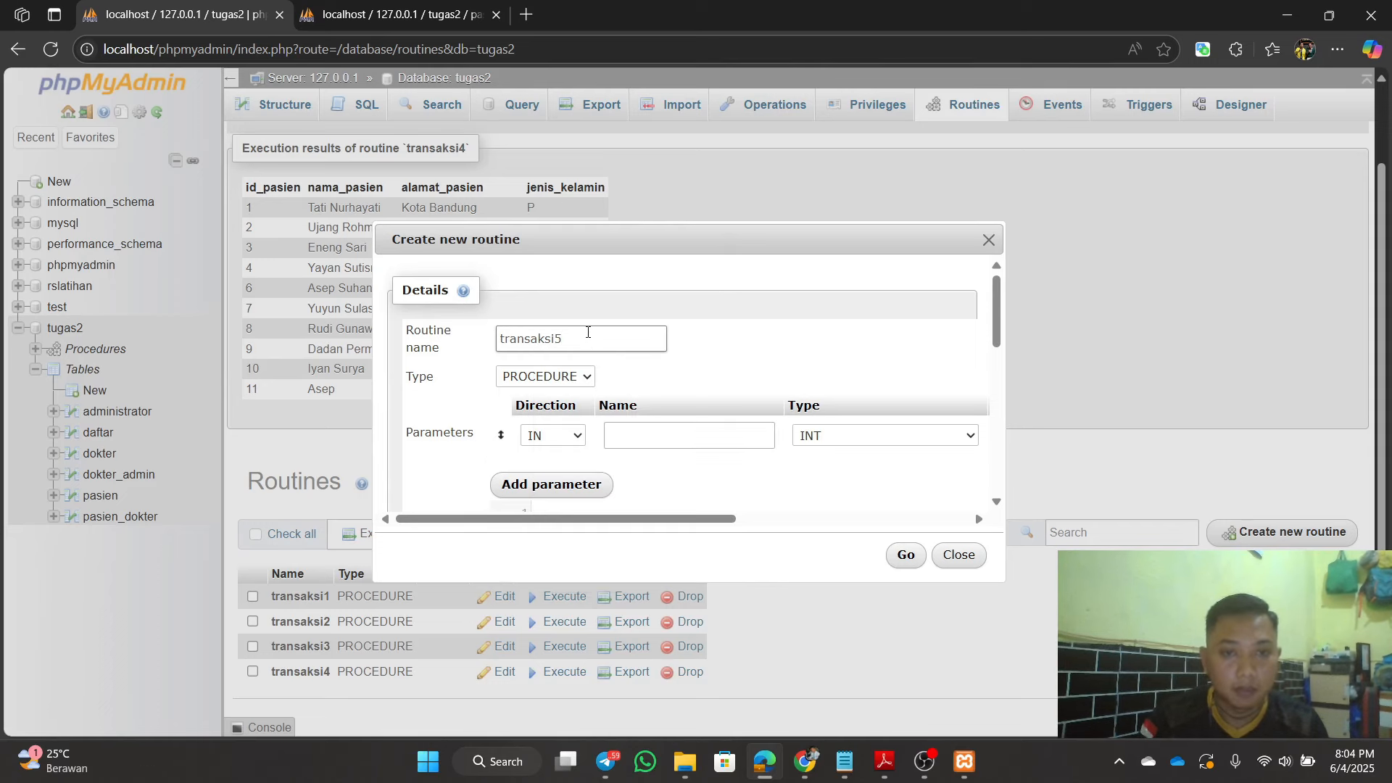
drag(656, 520, 896, 520)
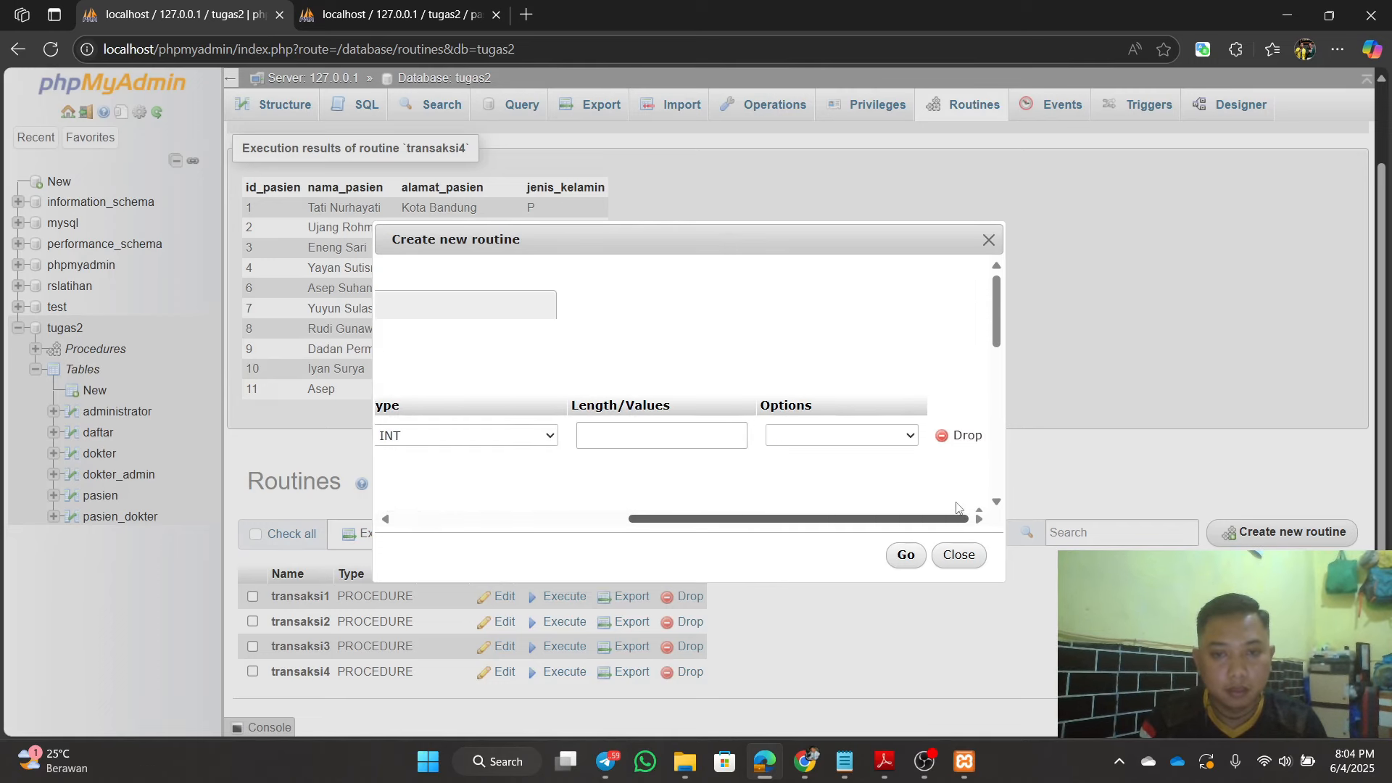
click(966, 437)
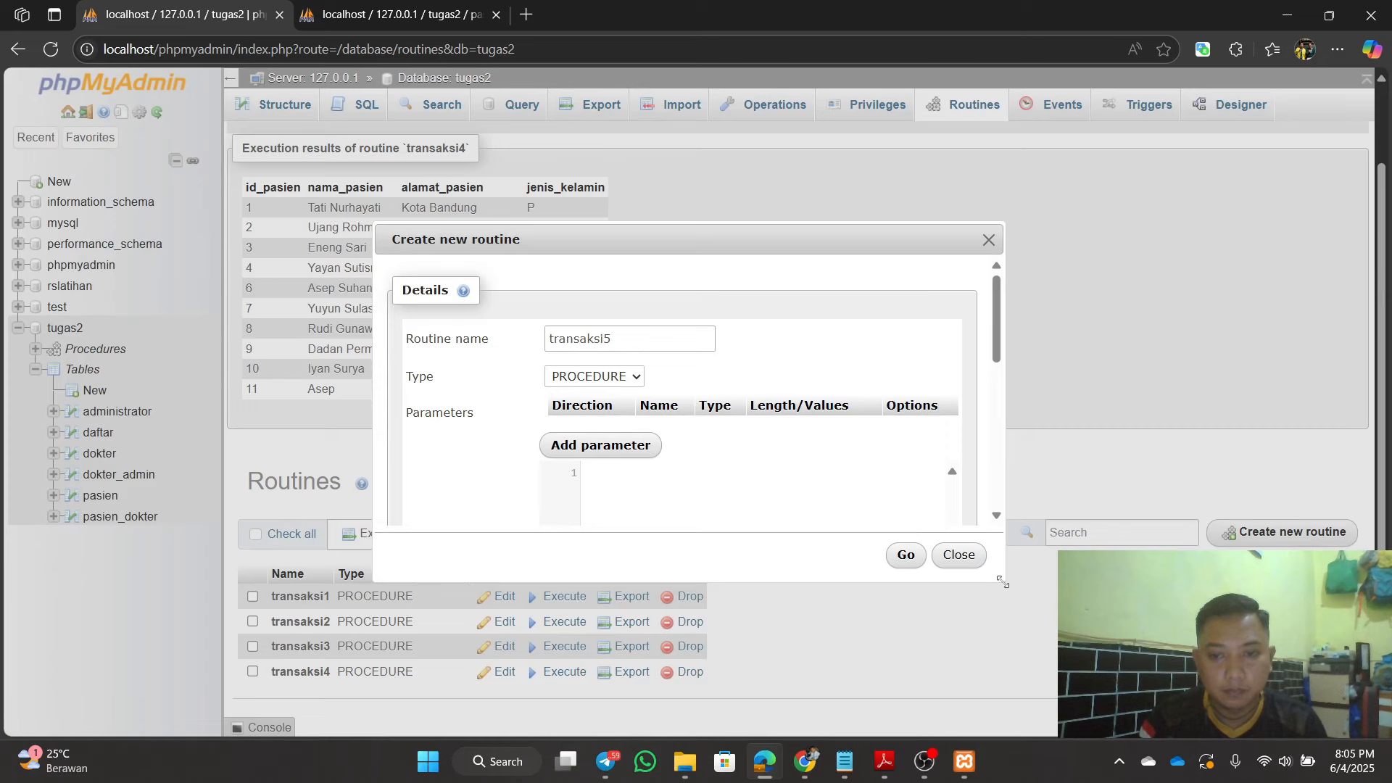
drag(1004, 581, 1153, 672)
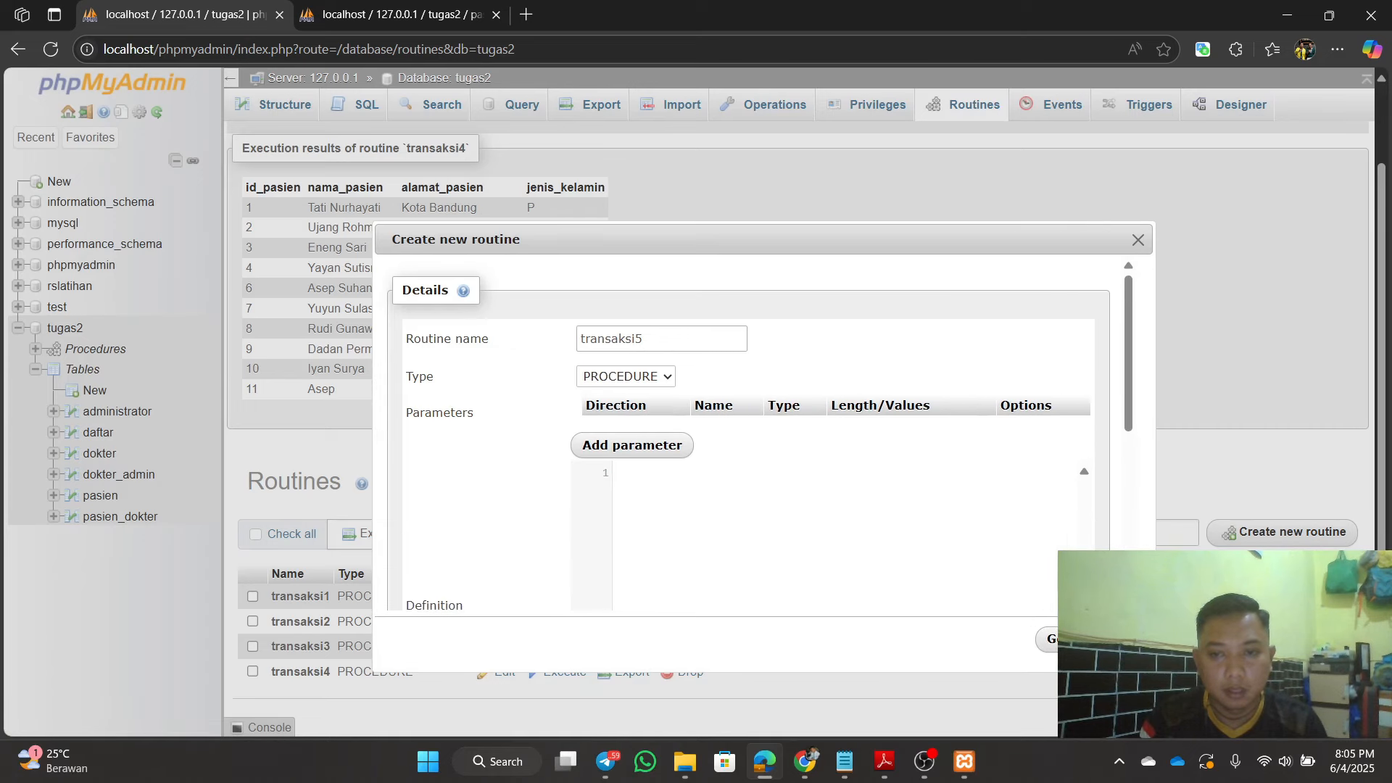
drag(761, 247, 677, 157)
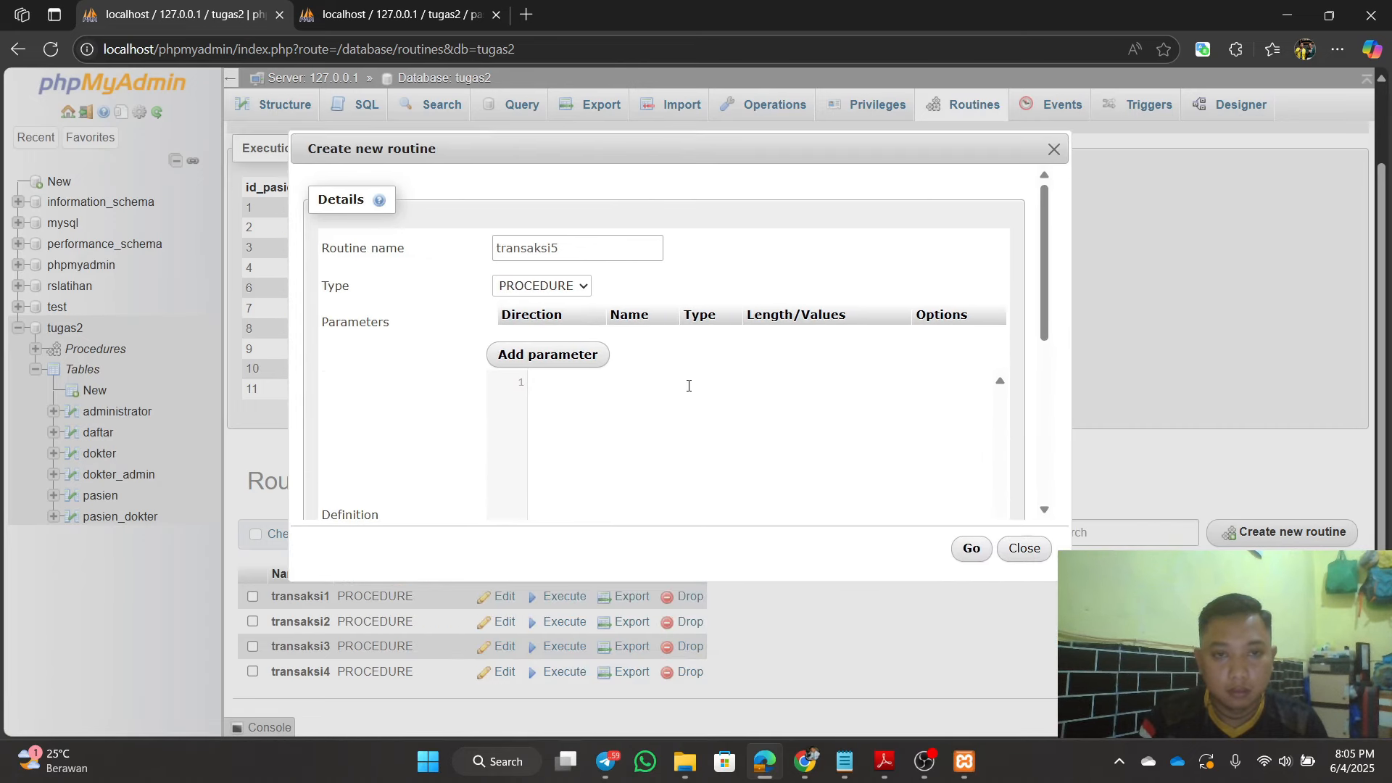
click(845, 761)
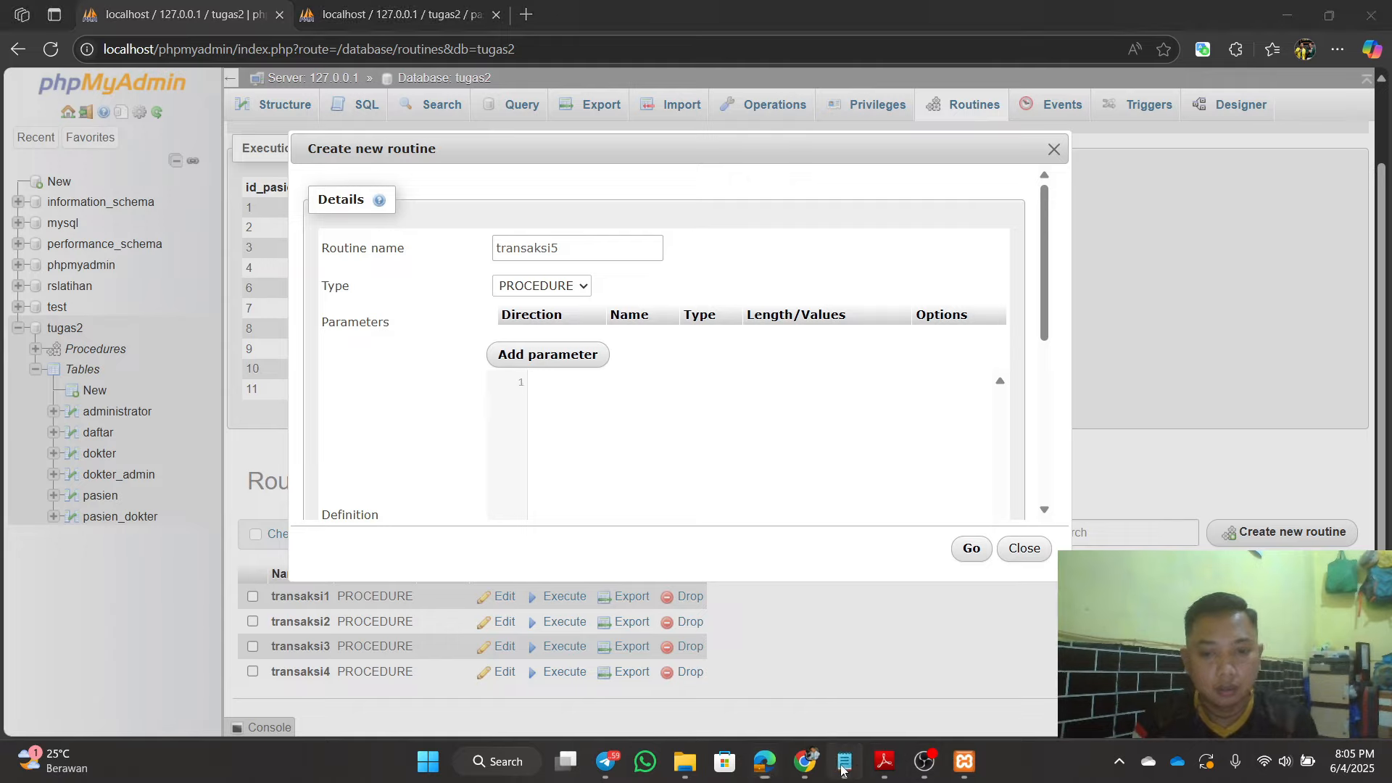
Step: Copy the Transaksi5 SQL, with its SAVEPOINT POINT1 rollback, from Notepad
click(916, 12)
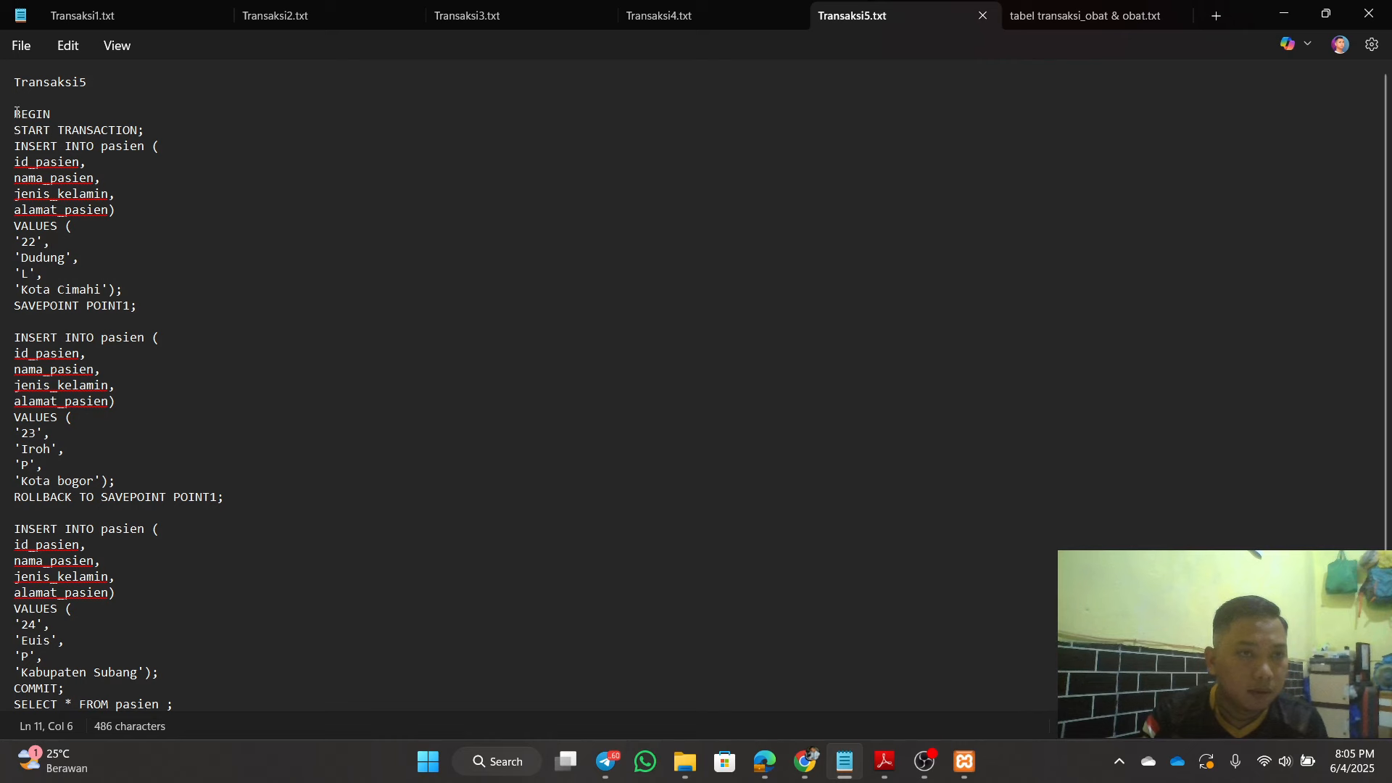
drag(16, 113, 186, 671)
right_click(31, 328)
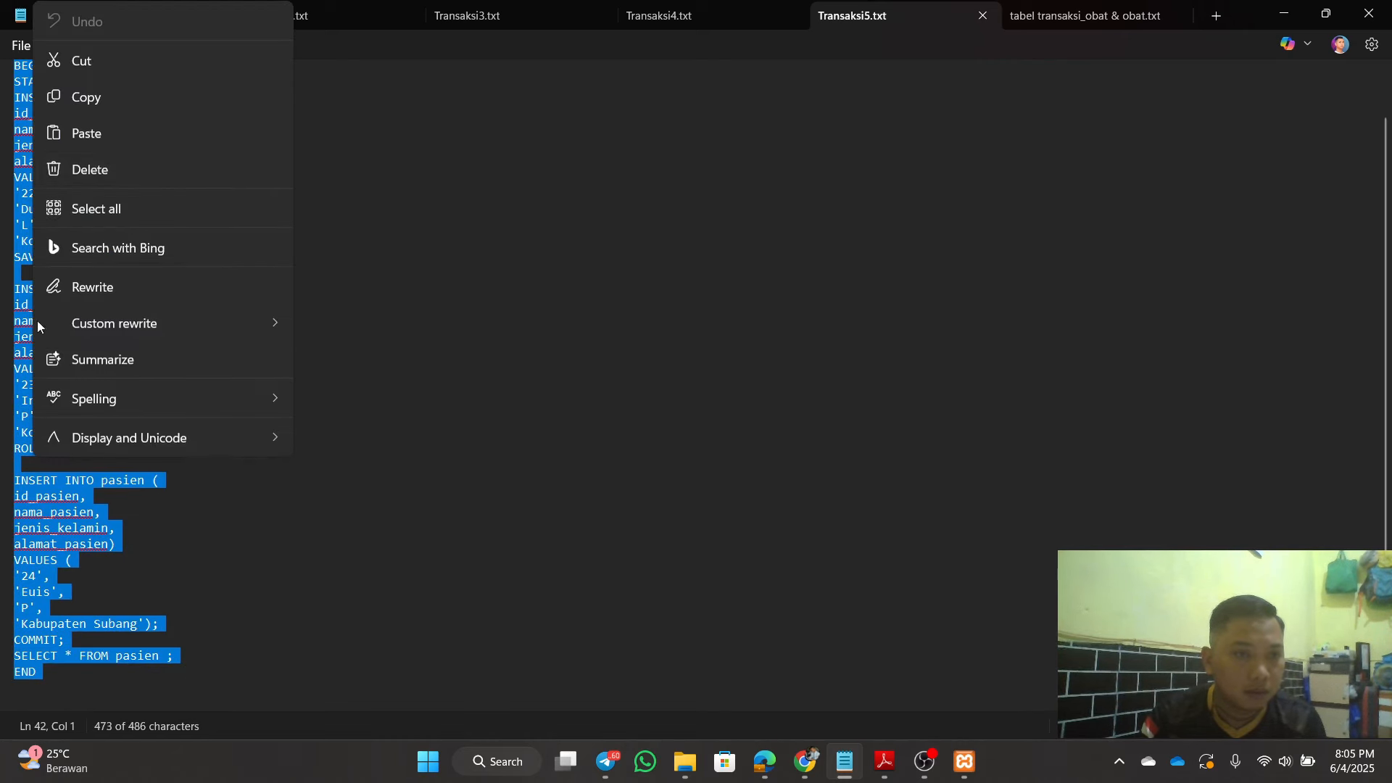
click(159, 90)
click(373, 241)
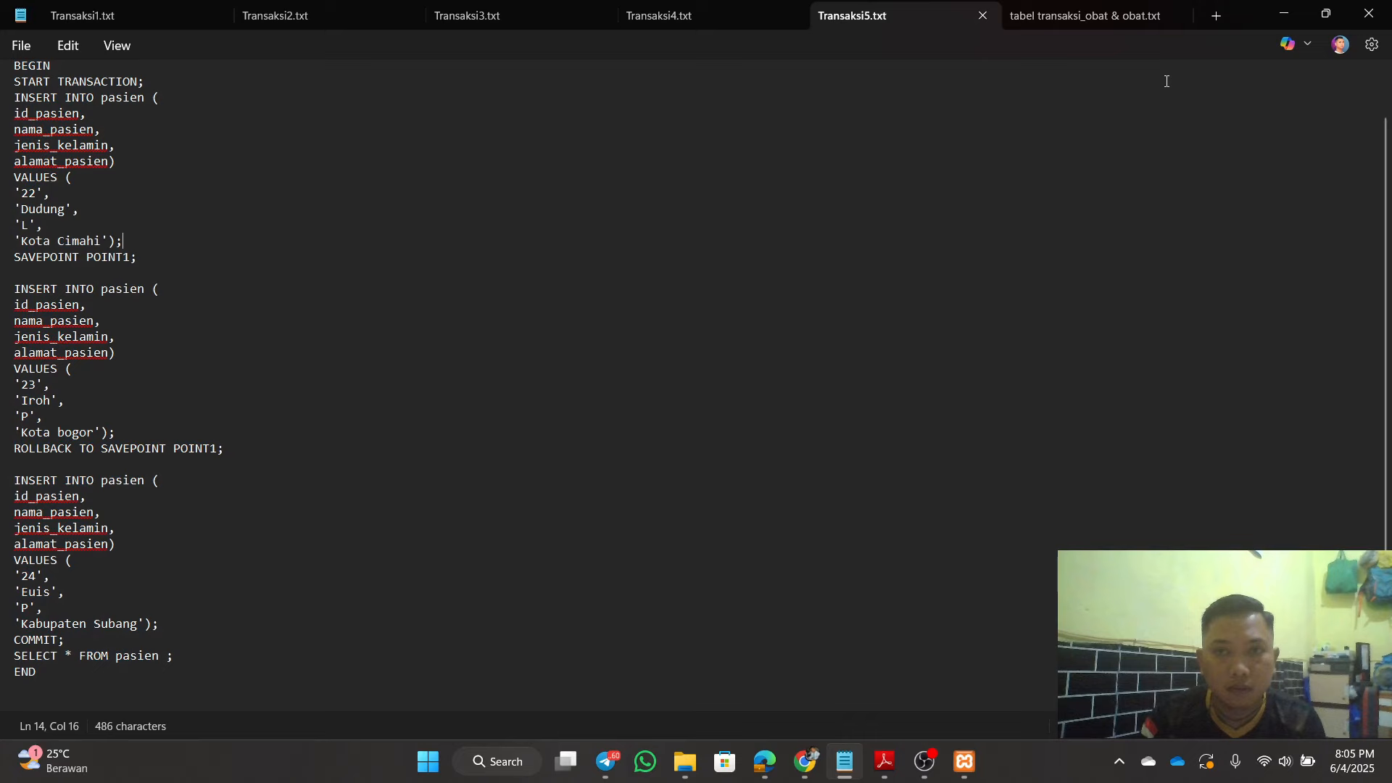
click(1283, 14)
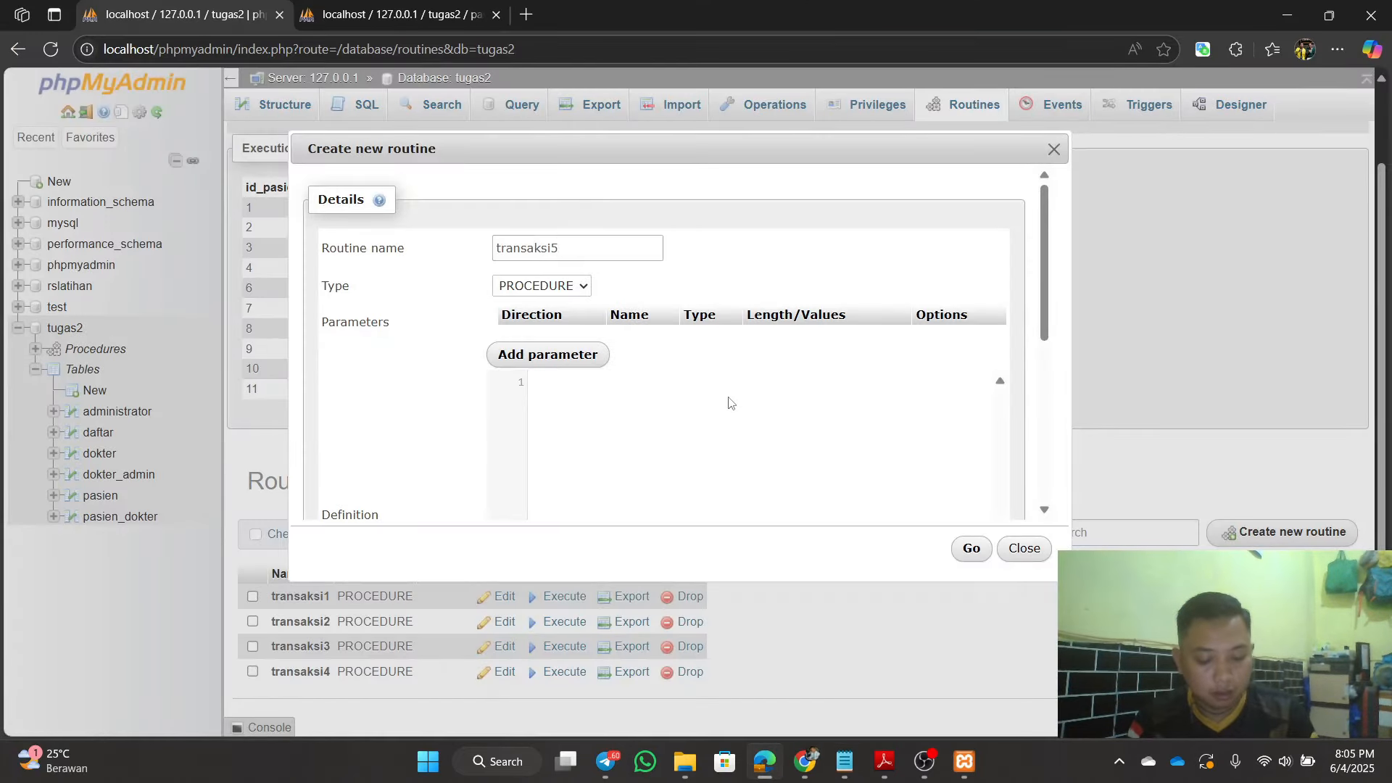
Step: Paste the transaksi5 SQL into the definition and change the first insert id to '12'
key(ctrl+v)
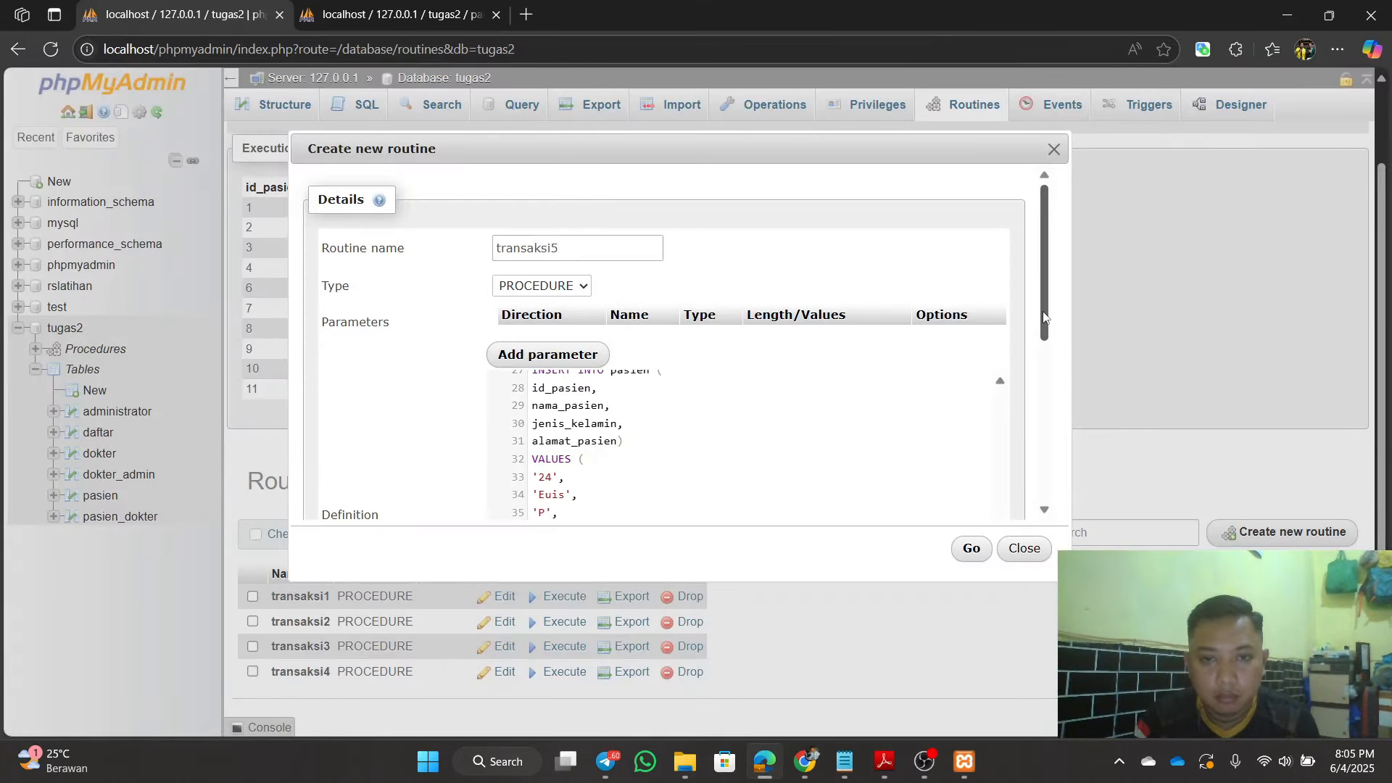
drag(1044, 323, 1062, 393)
drag(1001, 442, 1005, 270)
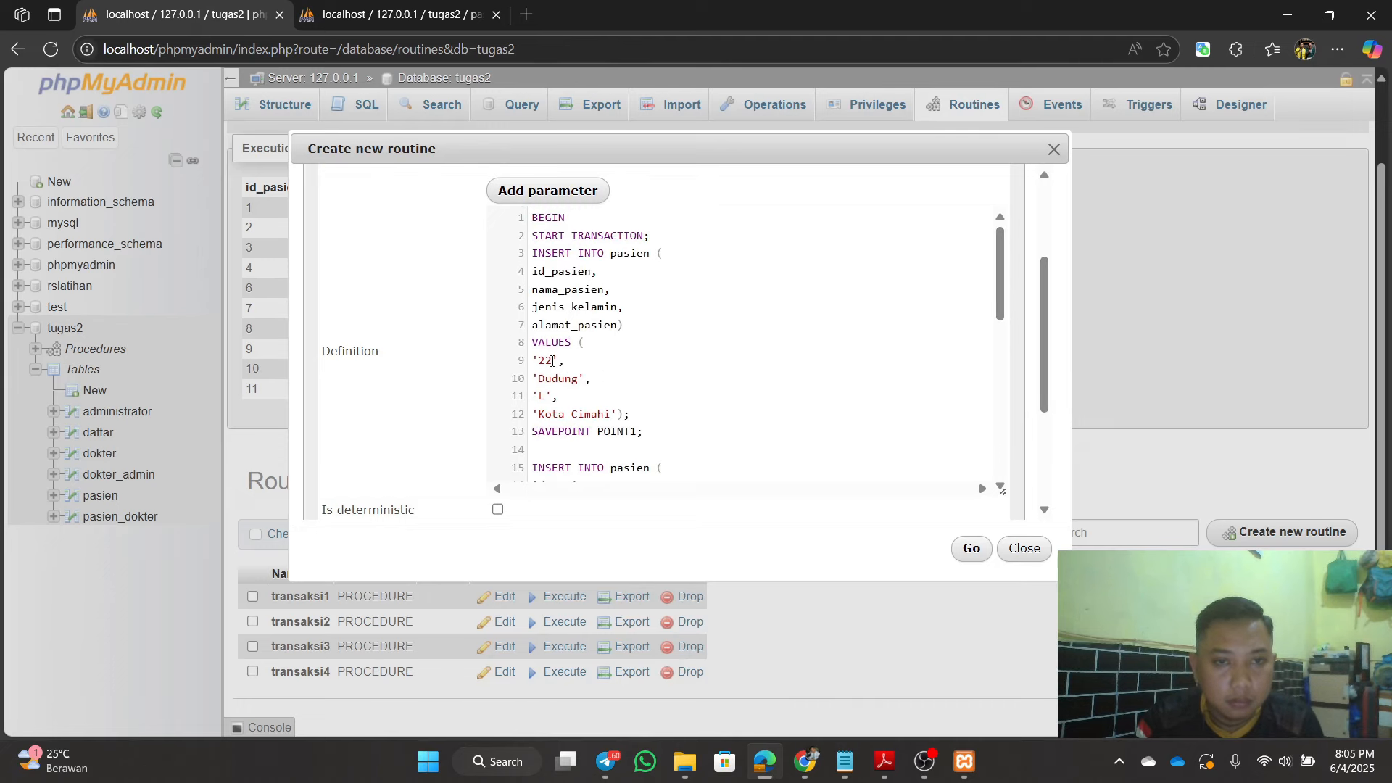
key(BackSpace)
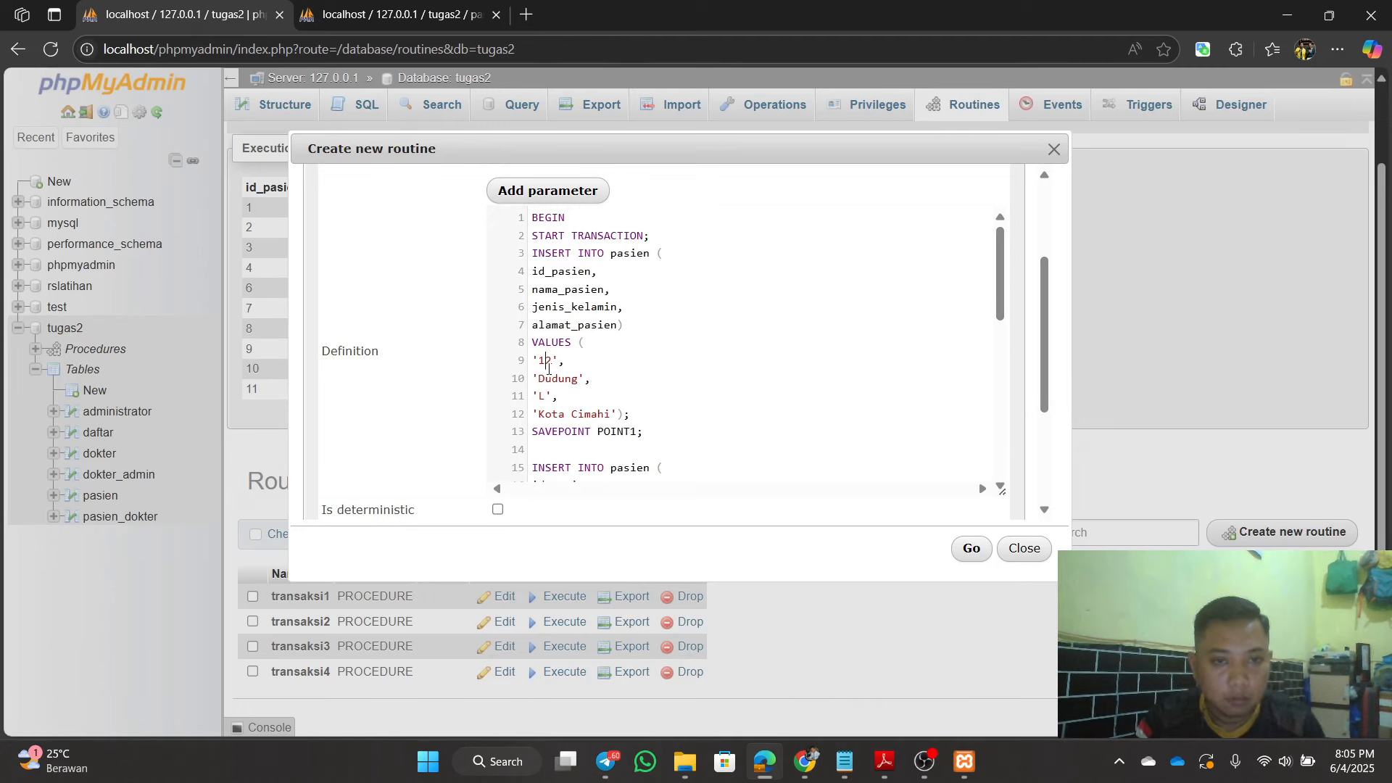
text(1)
scroll(586, 448, down, 1)
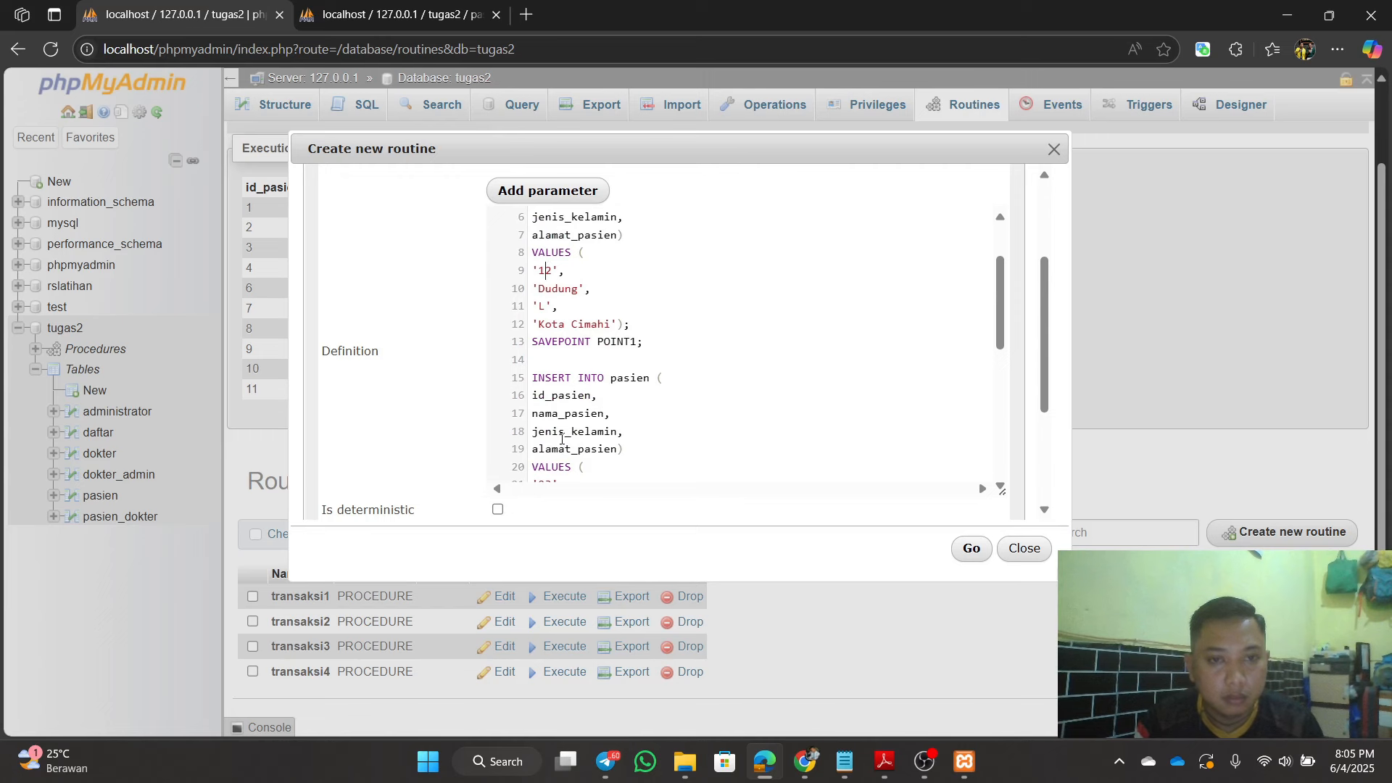
scroll(564, 444, down, 1)
click(547, 396)
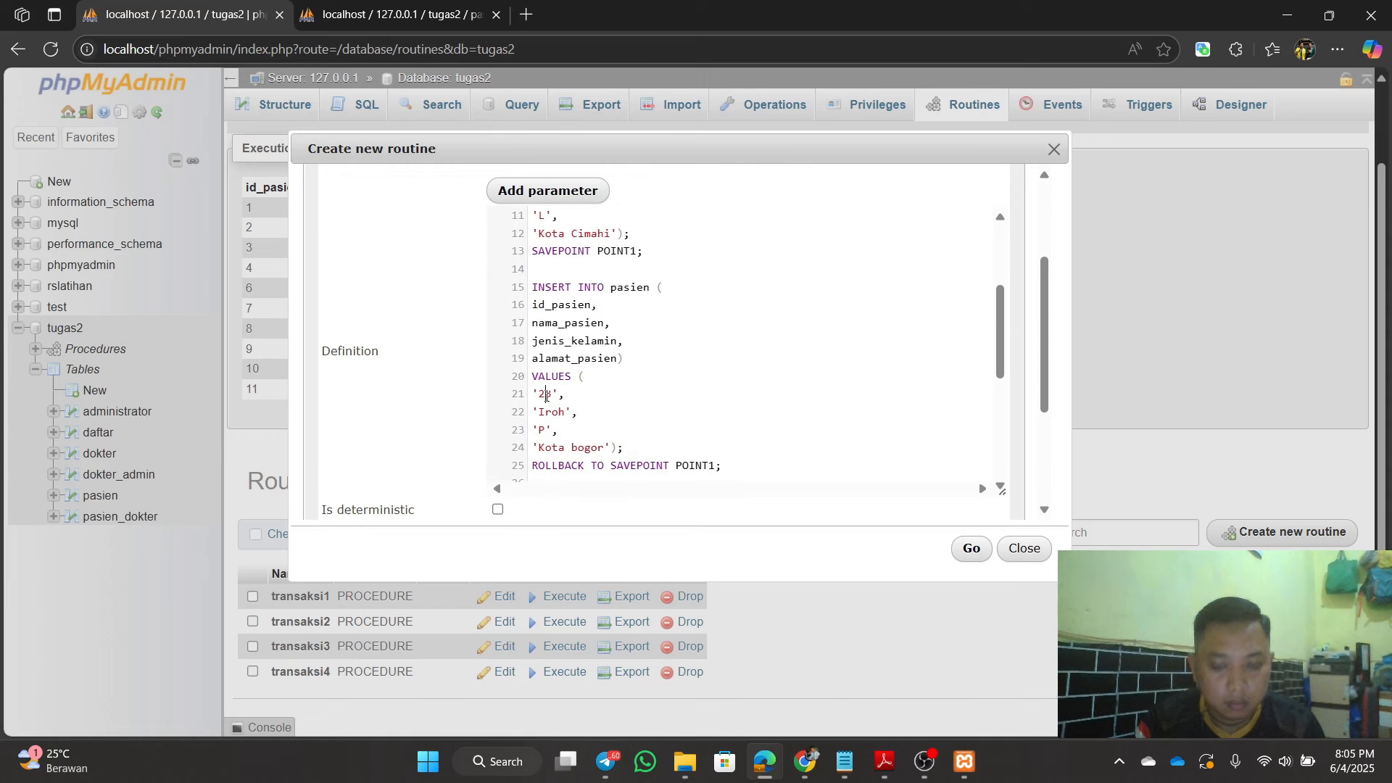
key(BackSpace)
text(3)
scroll(547, 395, down, 2)
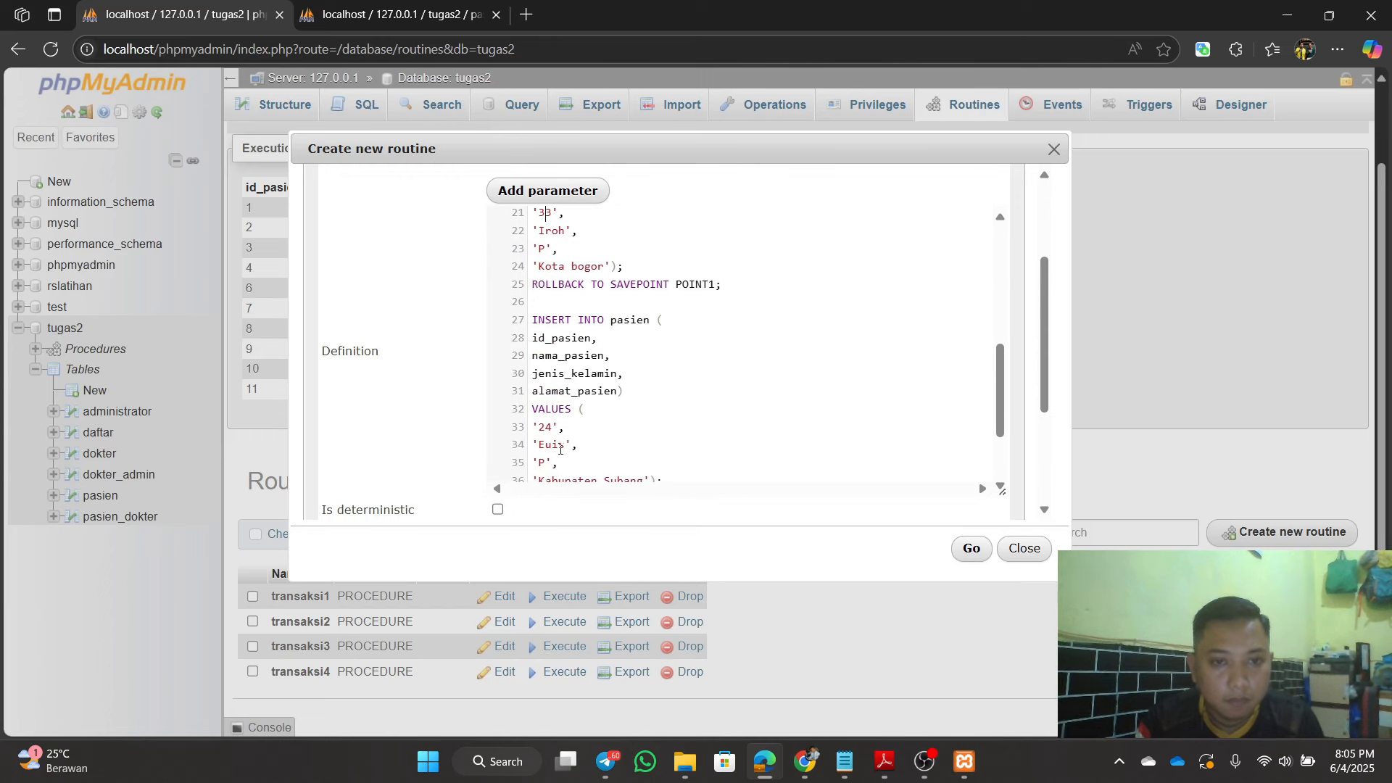
Step: Correct the remaining insert ids to '13' and '14' and review the 40-line definition
text(1)
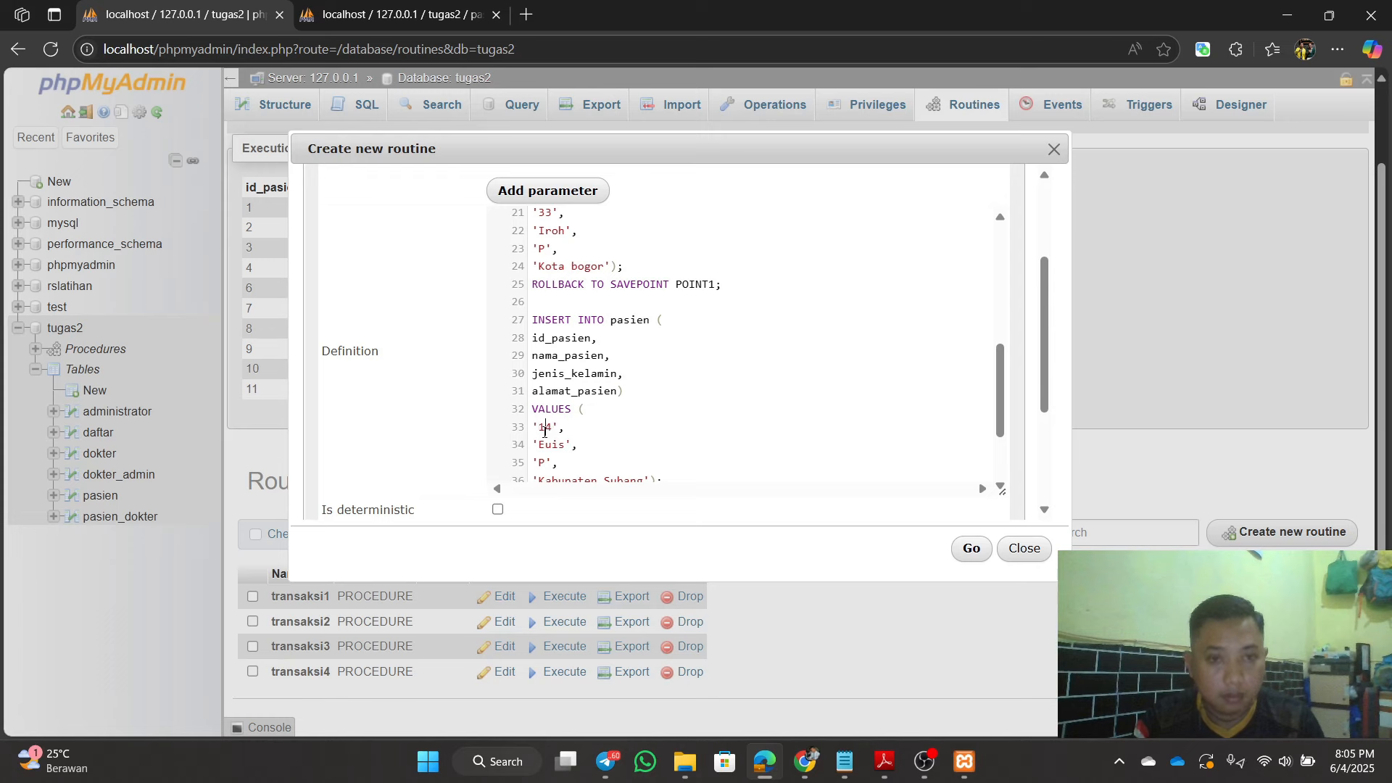
scroll(612, 435, down, 2)
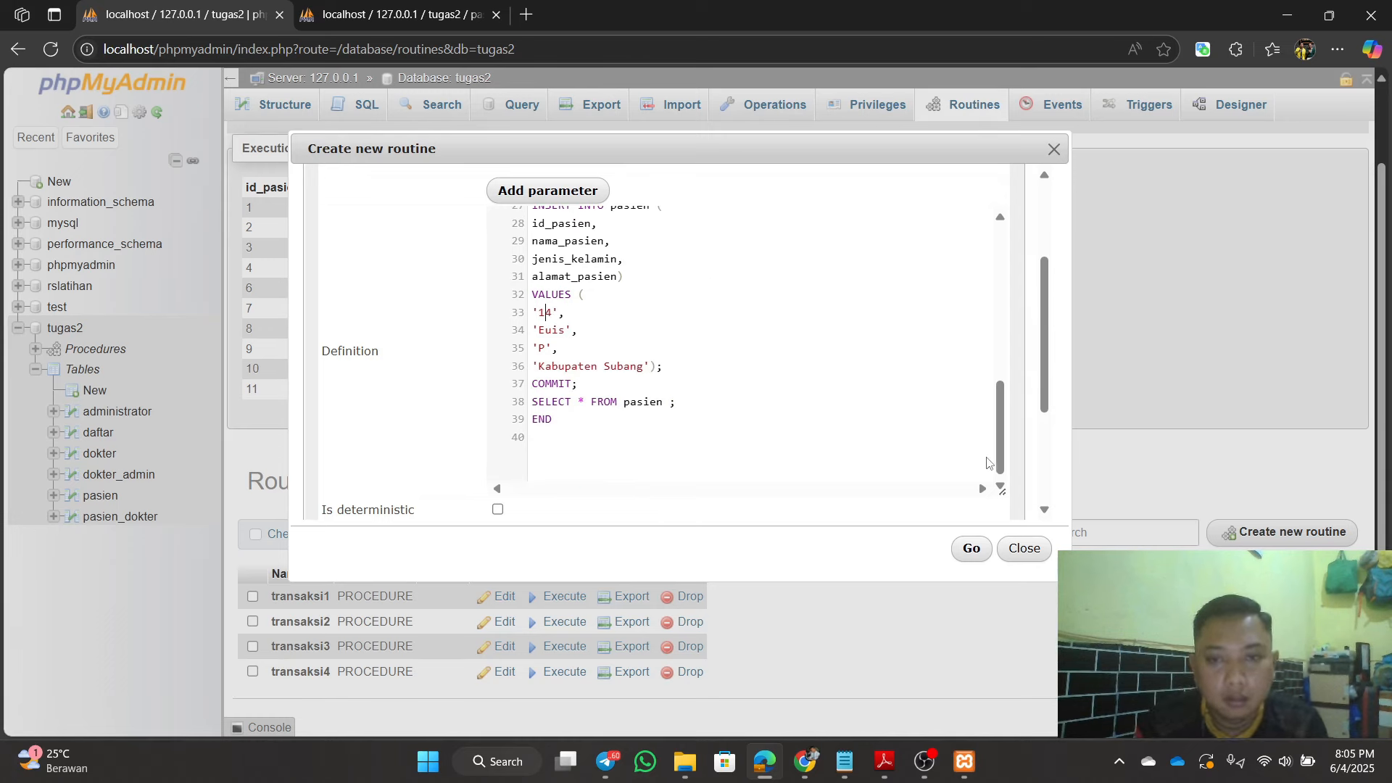
drag(990, 464, 1034, 308)
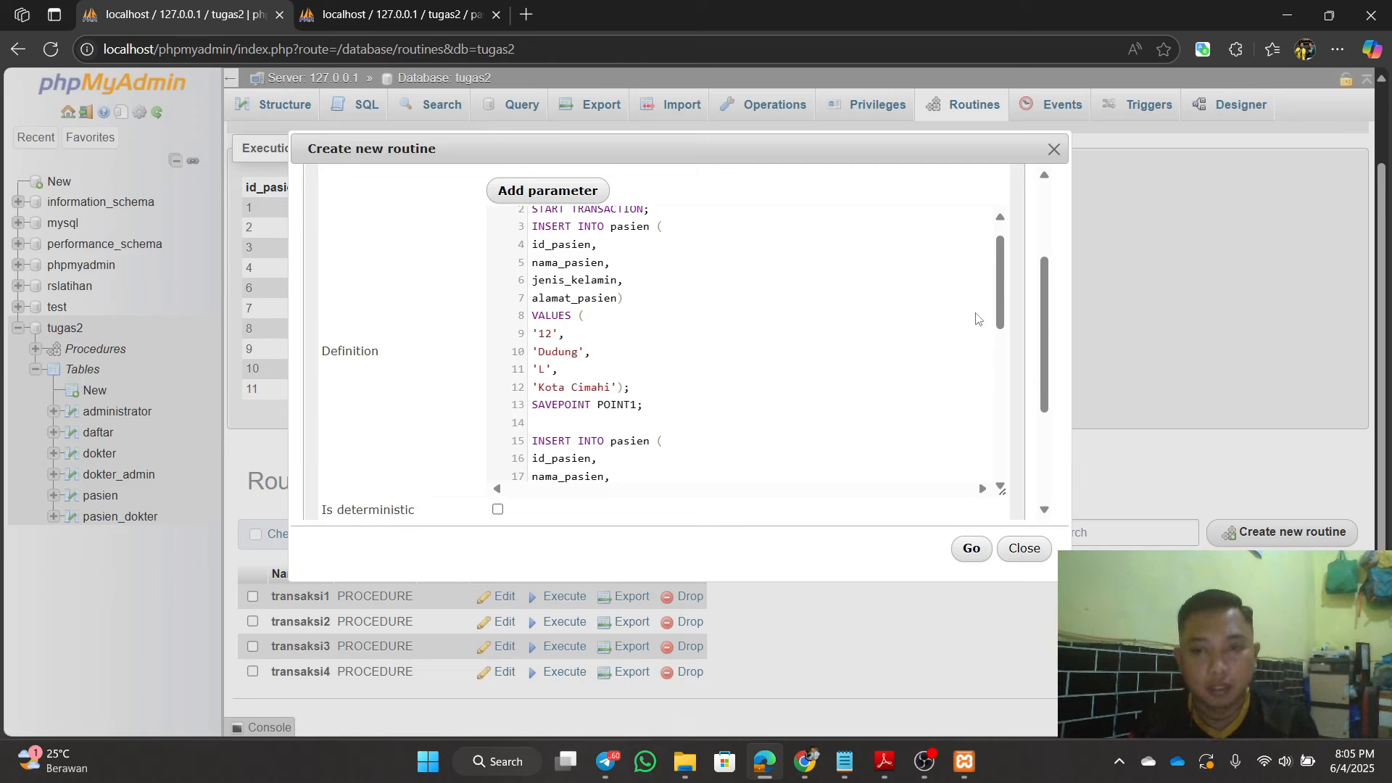
drag(998, 303, 1006, 345)
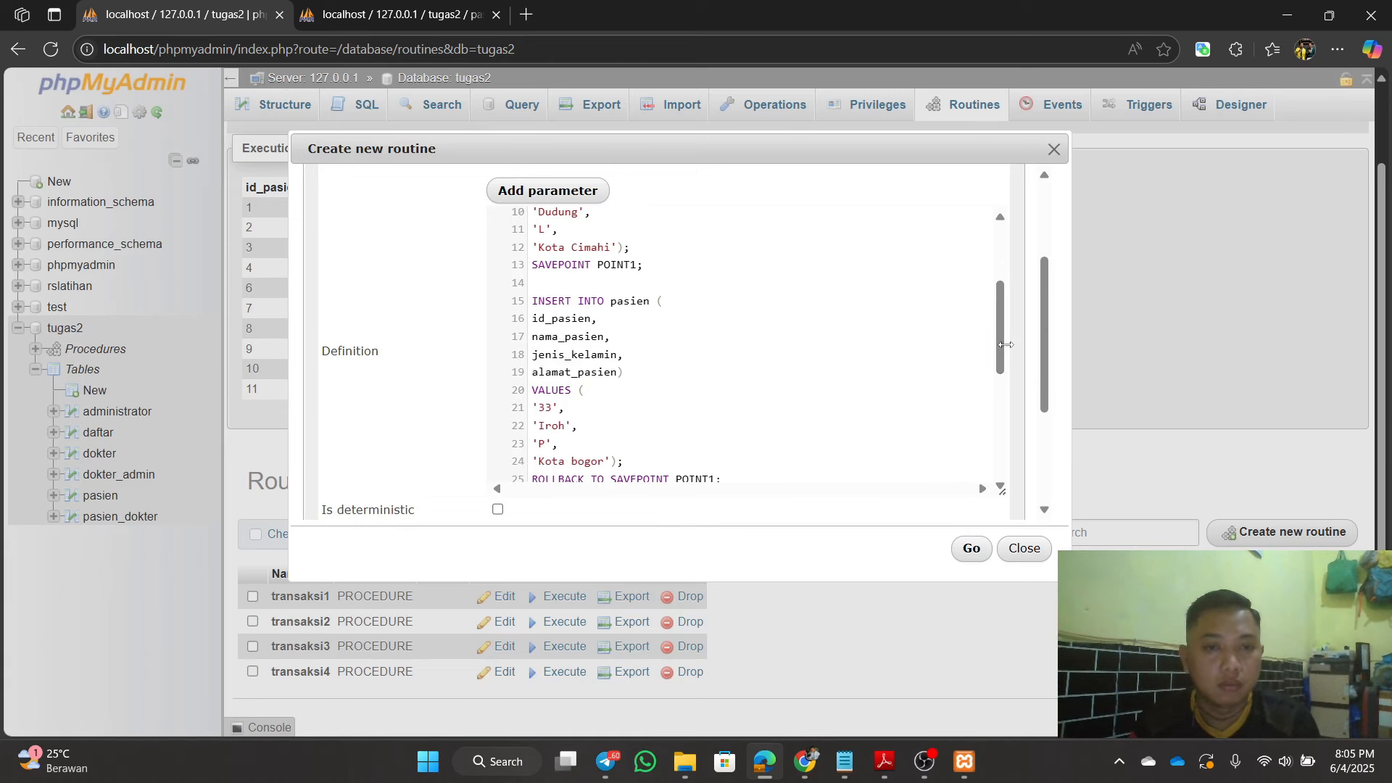
key(BackSpace)
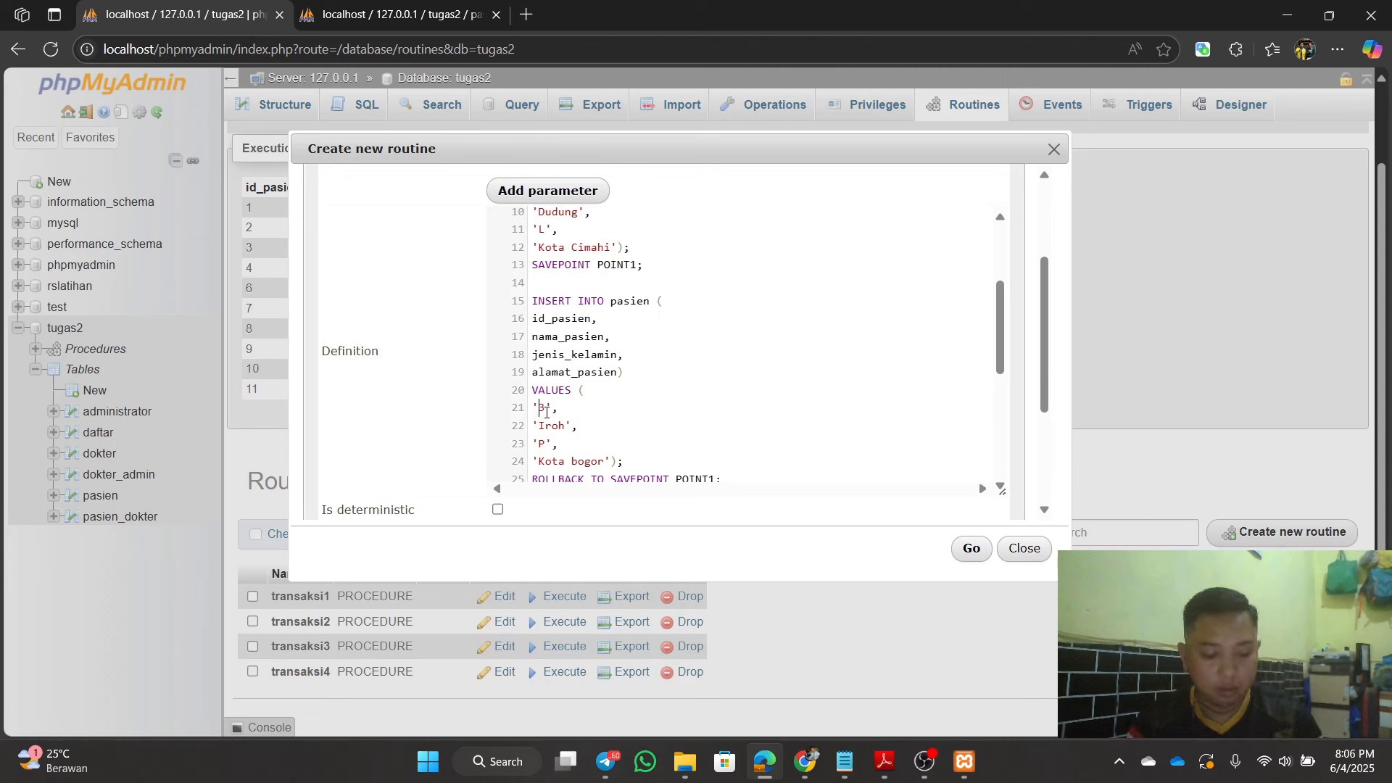
text(1)
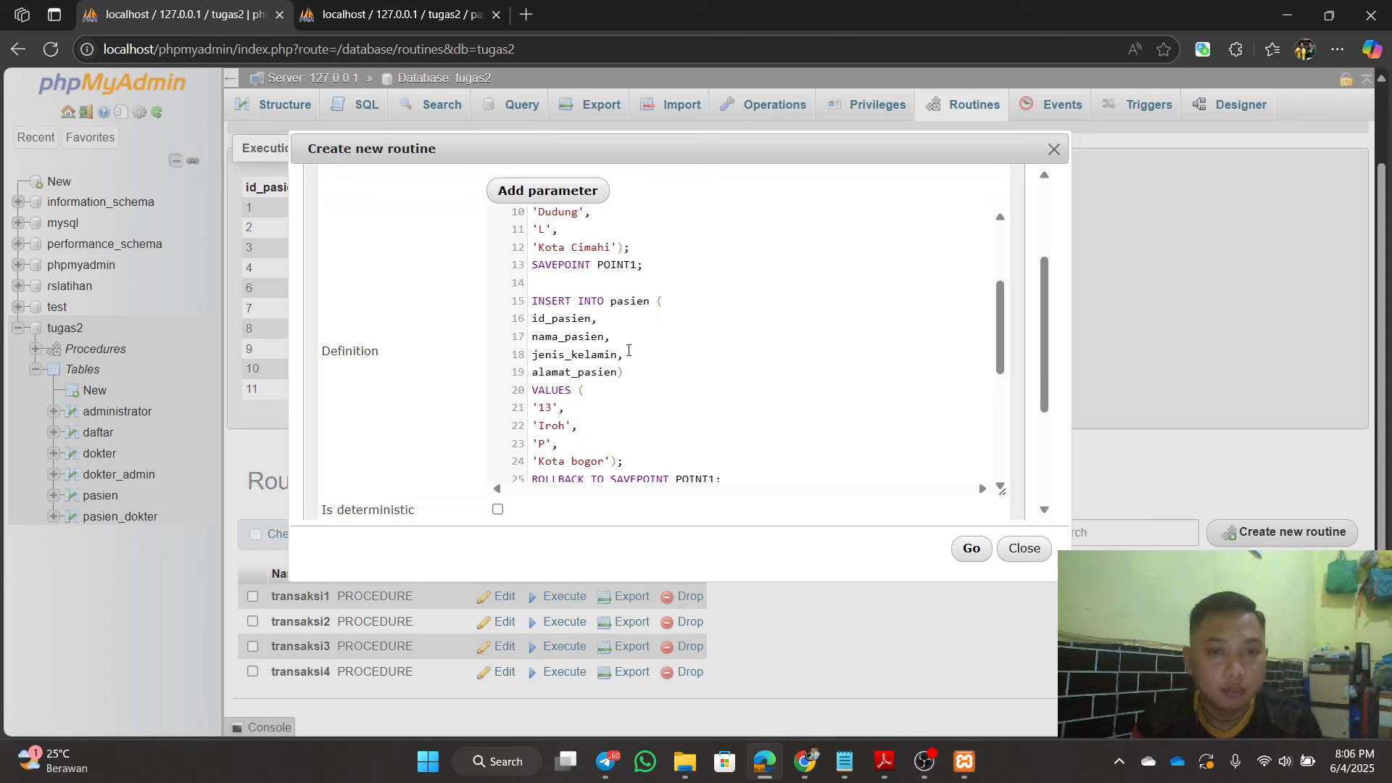
scroll(596, 416, down, 5)
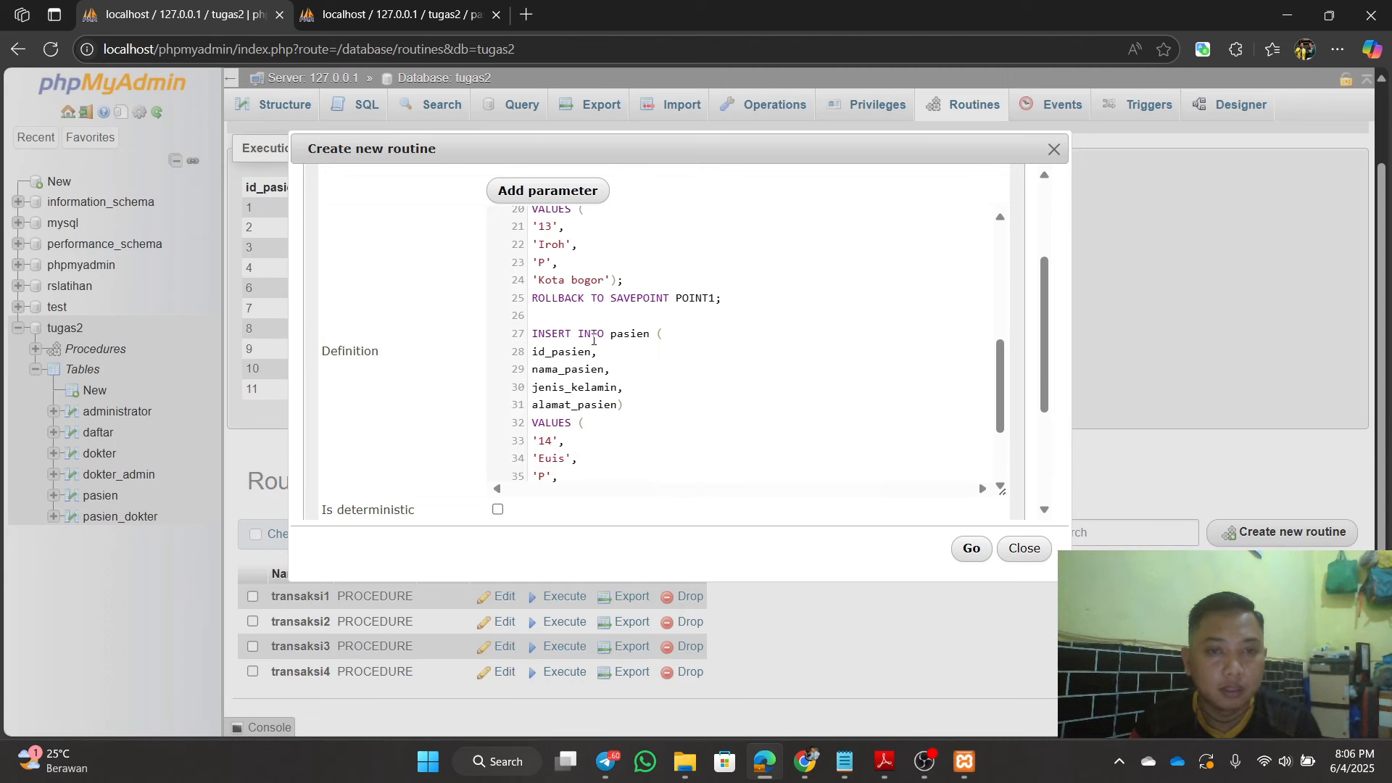
drag(1000, 384, 999, 346)
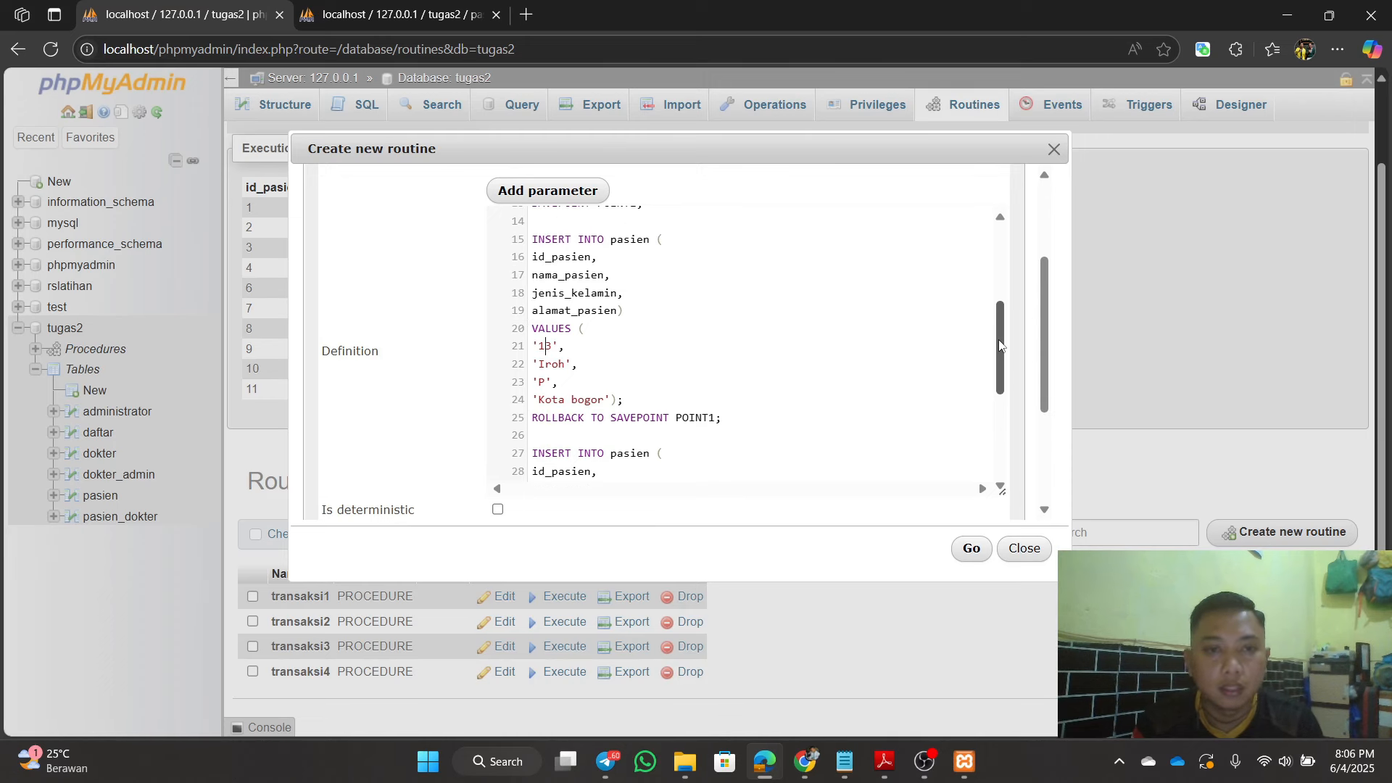
click(563, 349)
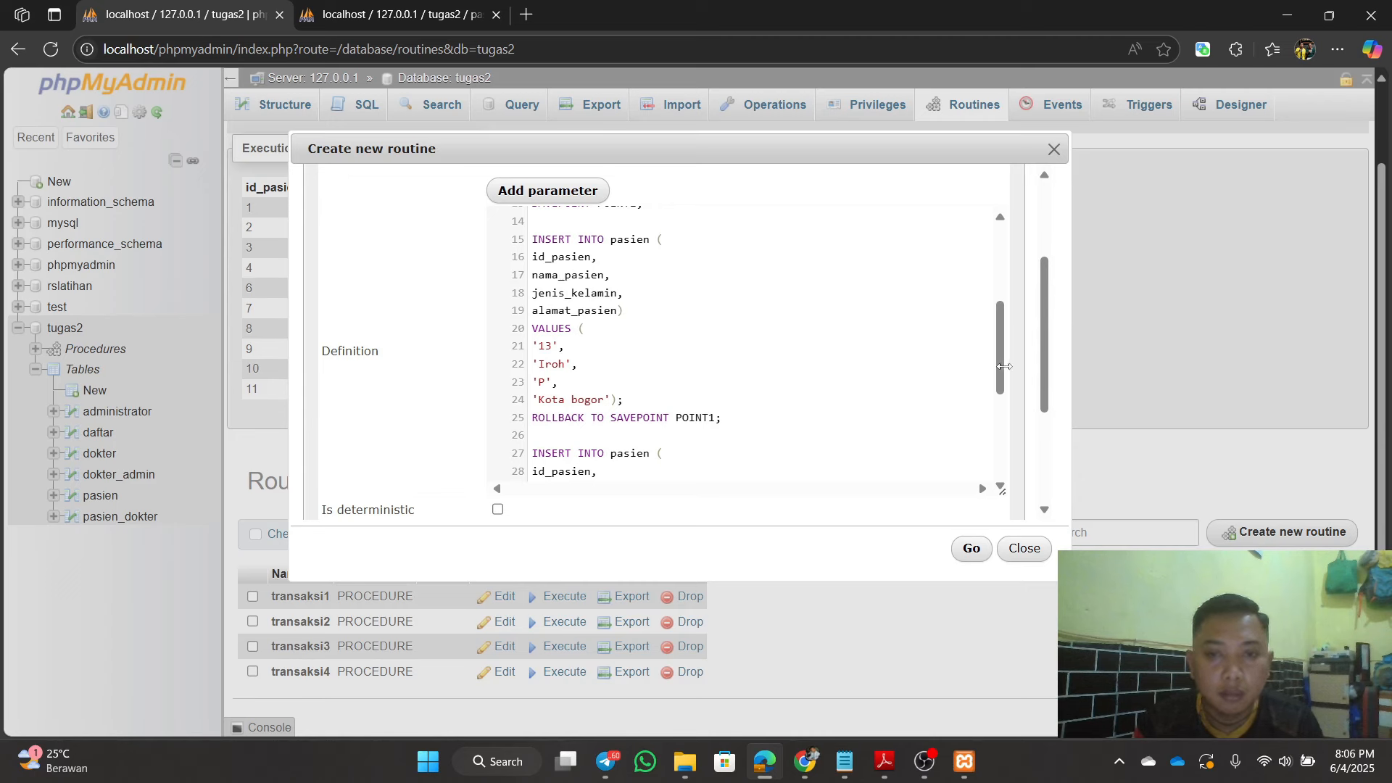
scroll(1001, 308, up, 3)
scroll(1002, 306, up, 1)
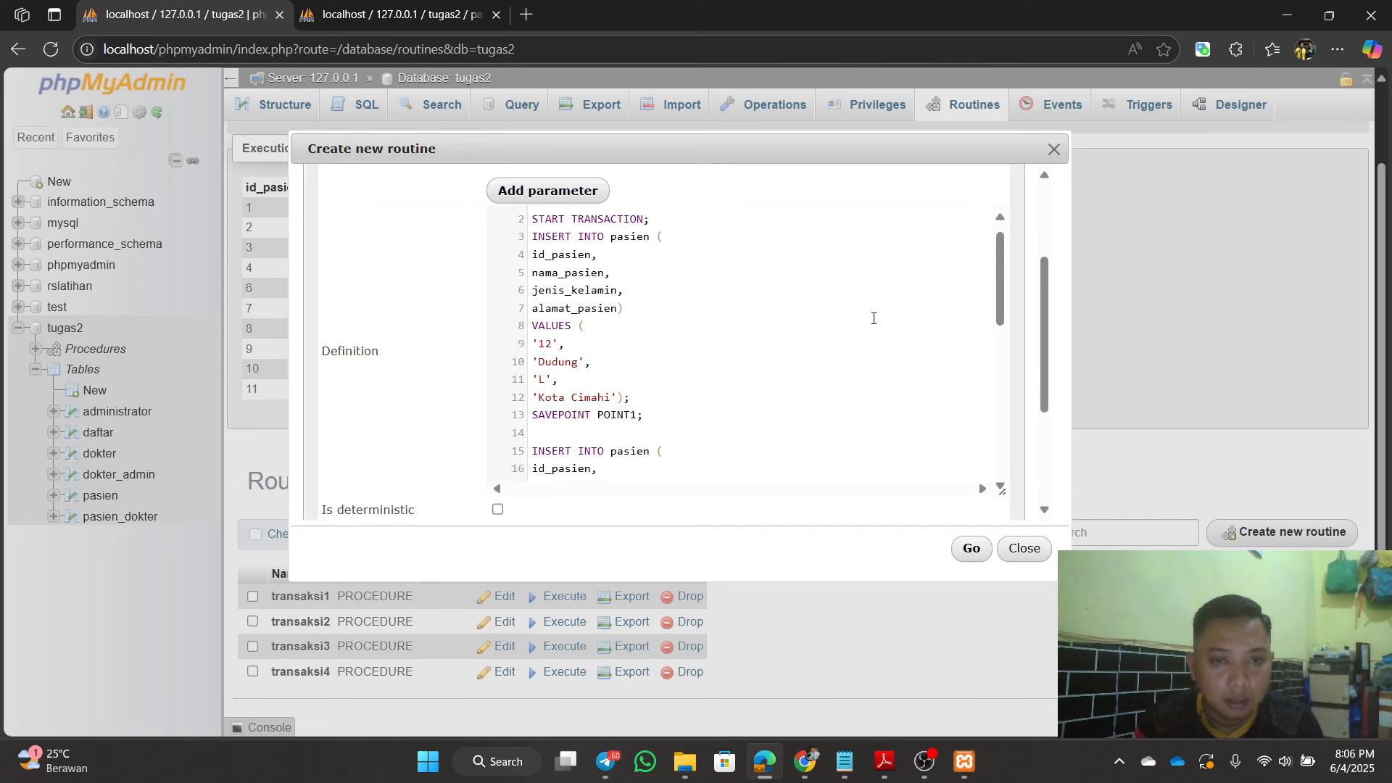
drag(1002, 310, 1022, 427)
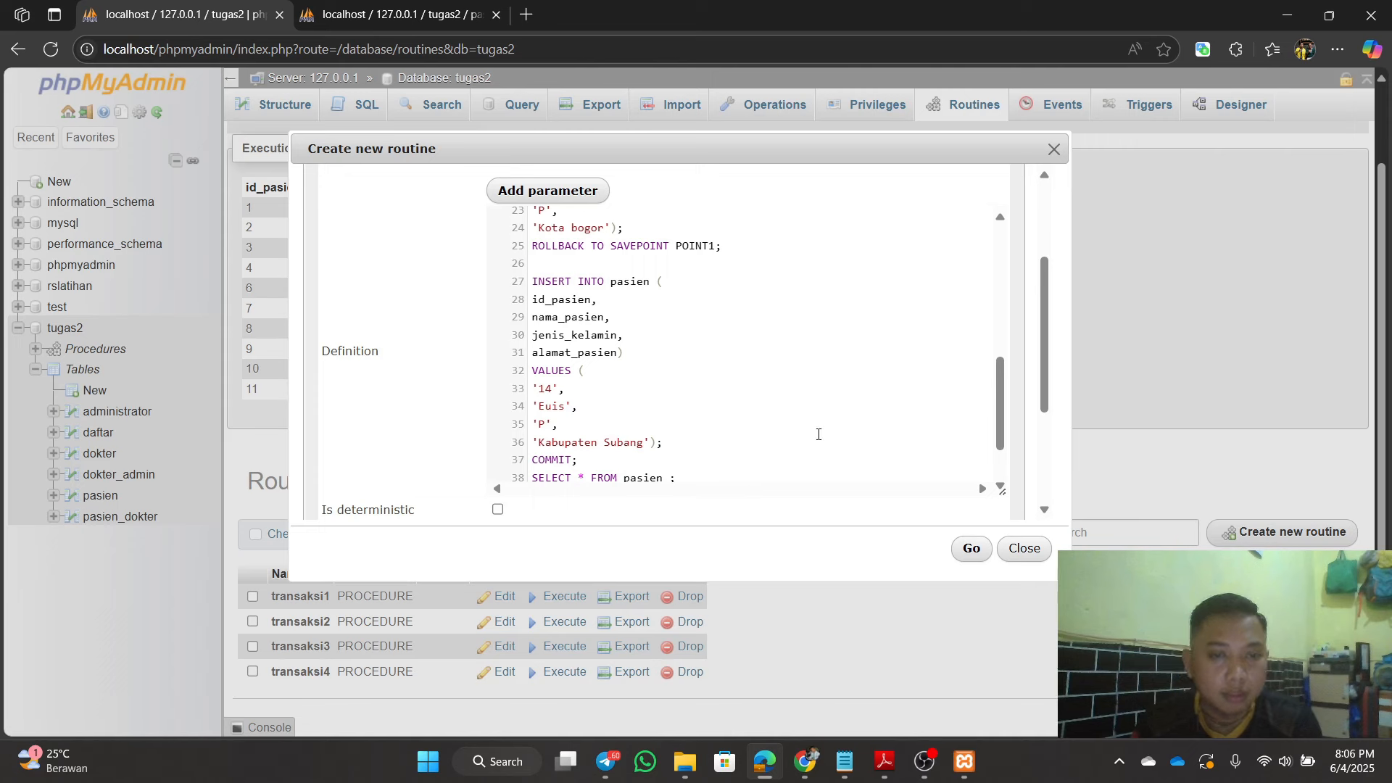
scroll(713, 414, down, 1)
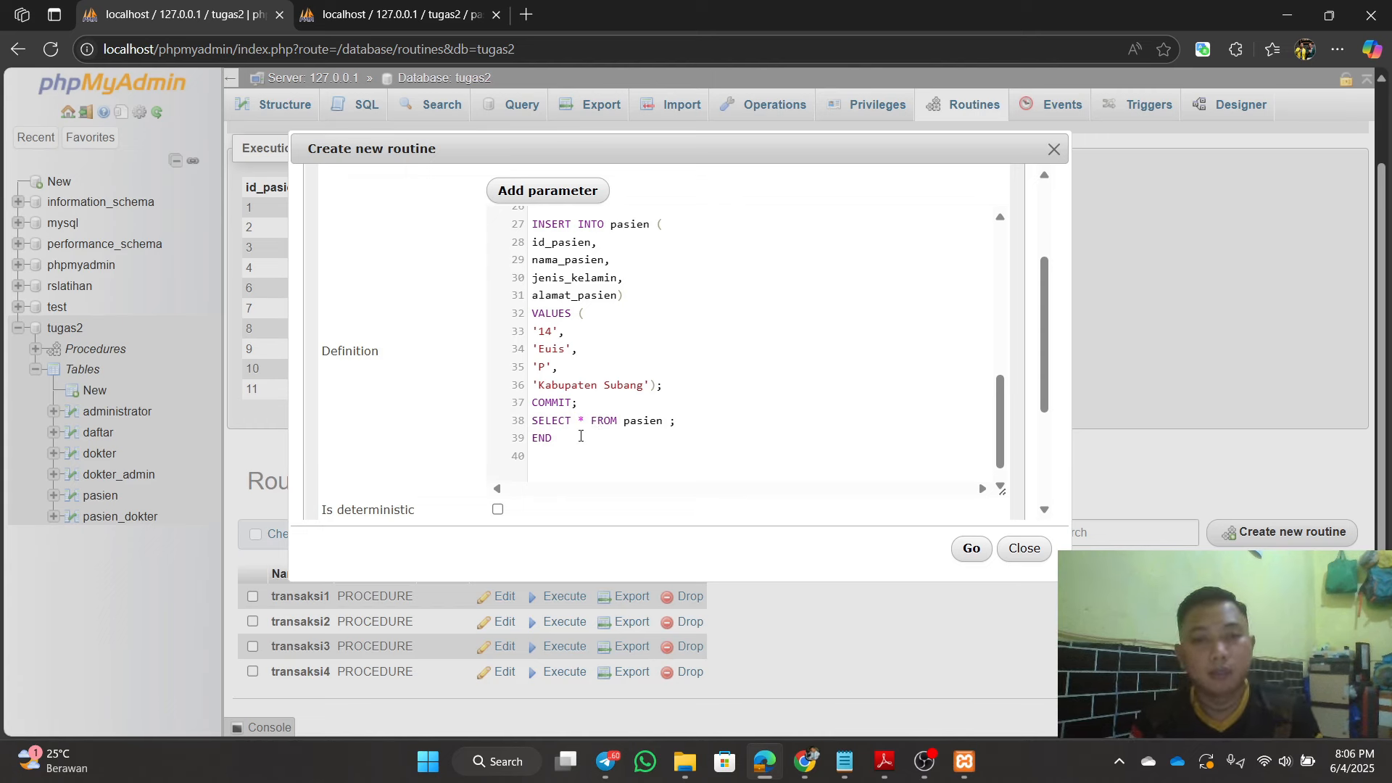
scroll(1005, 449, up, 3)
scroll(1004, 450, down, 3)
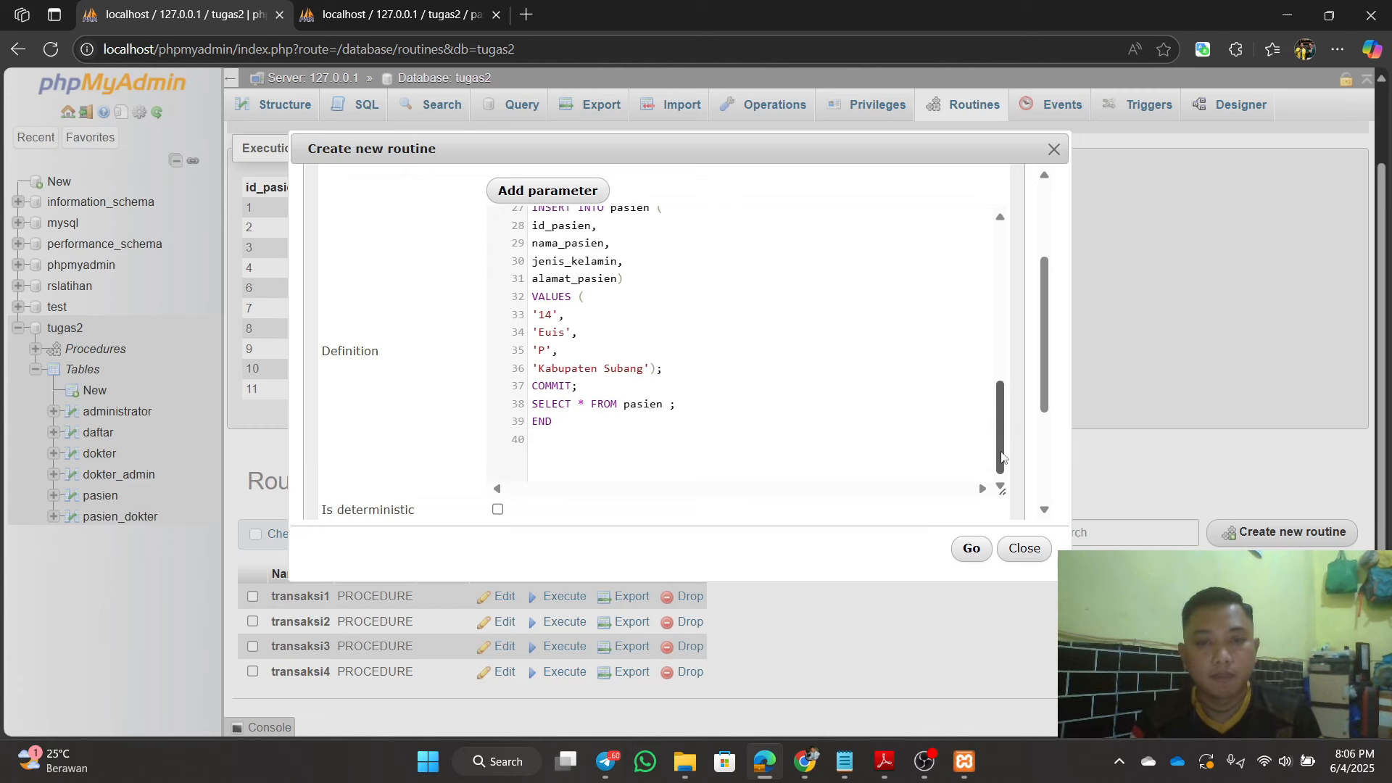
mouse_move(1000, 432)
mouse_down()
mouse_move(999, 312)
mouse_move(999, 451)
mouse_up()
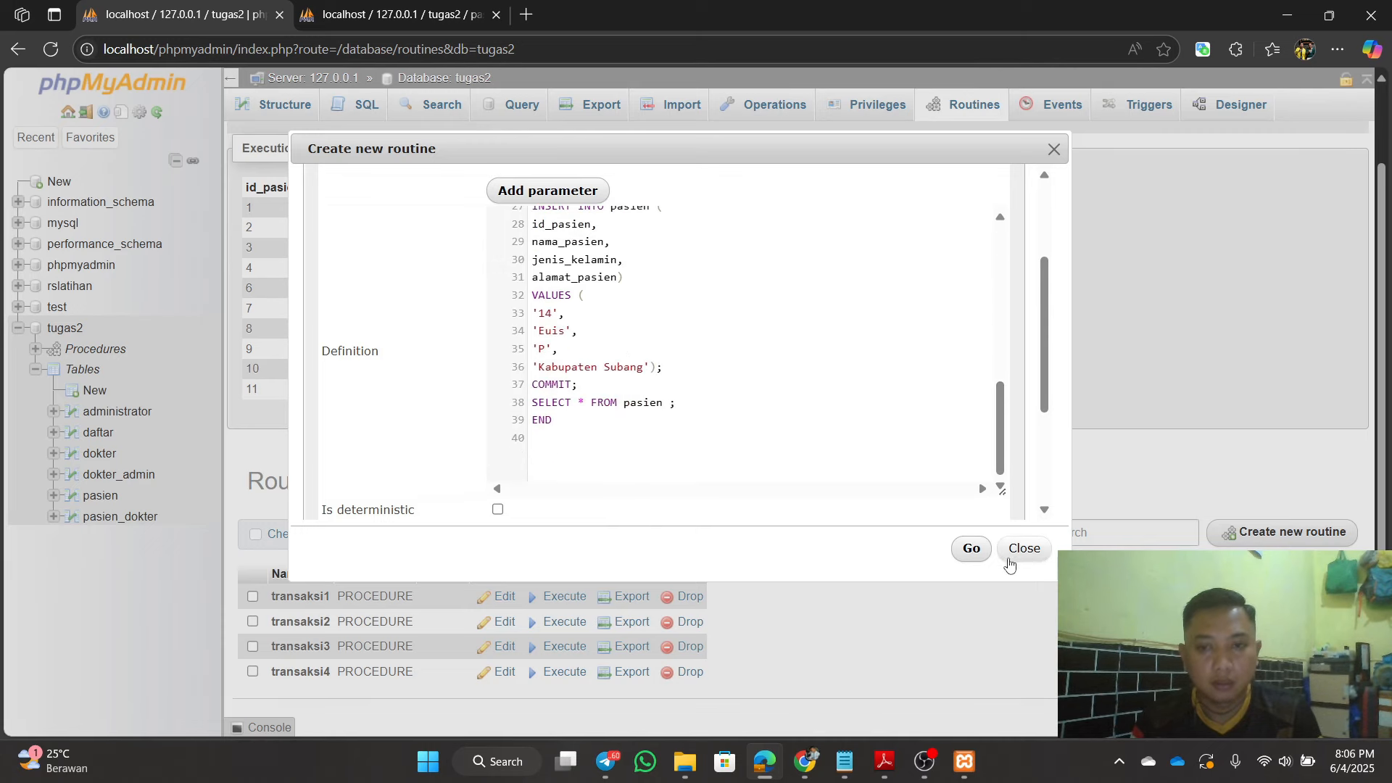
Step: Save the transaksi5 procedure, refresh the pasien table, and return to the routines list
click(972, 550)
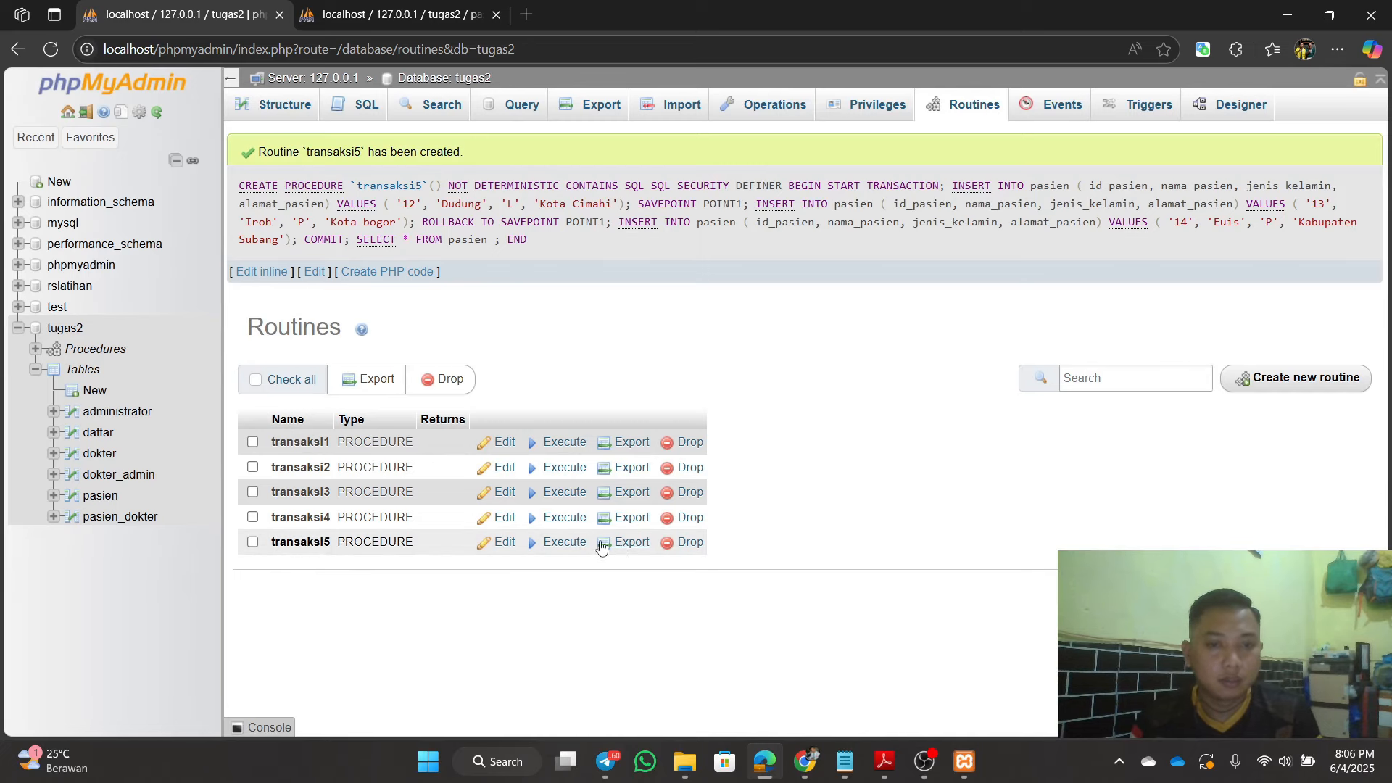
click(398, 15)
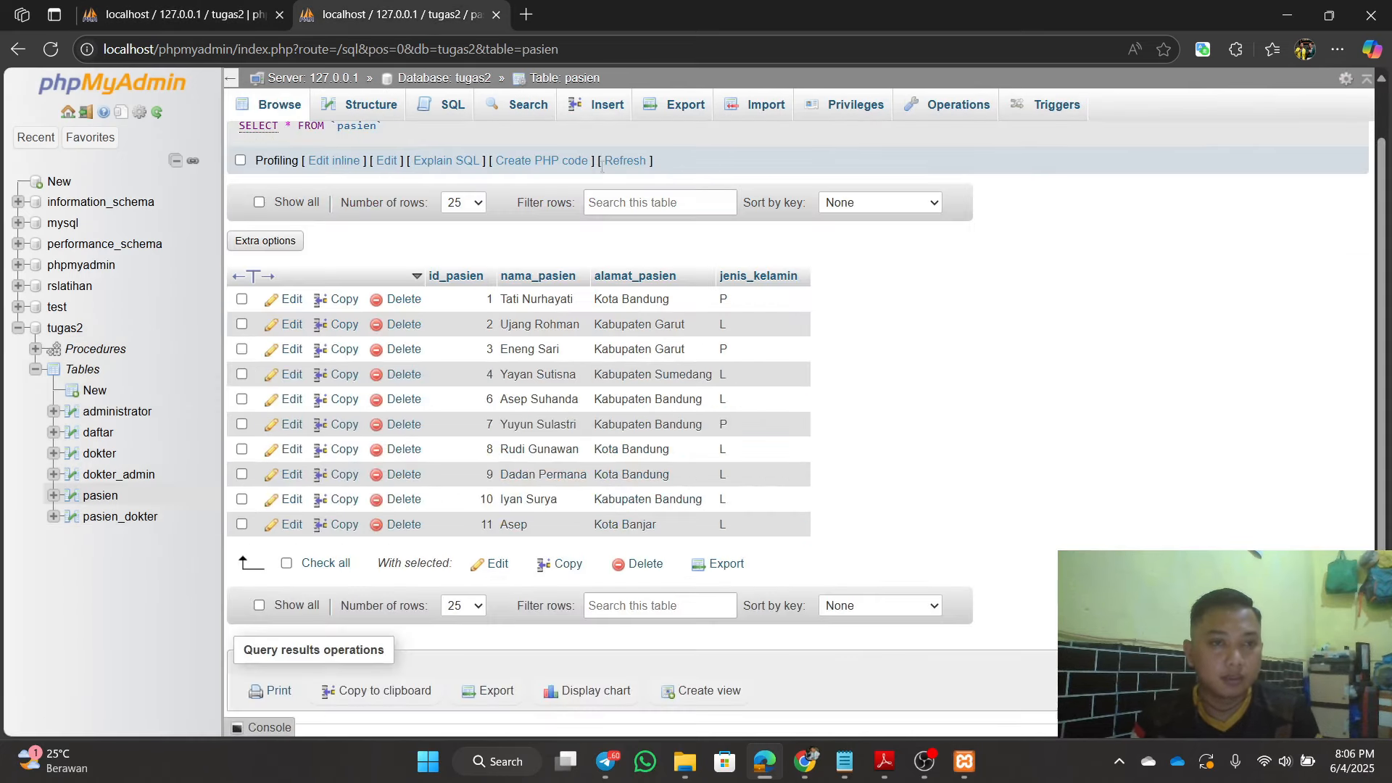
click(50, 51)
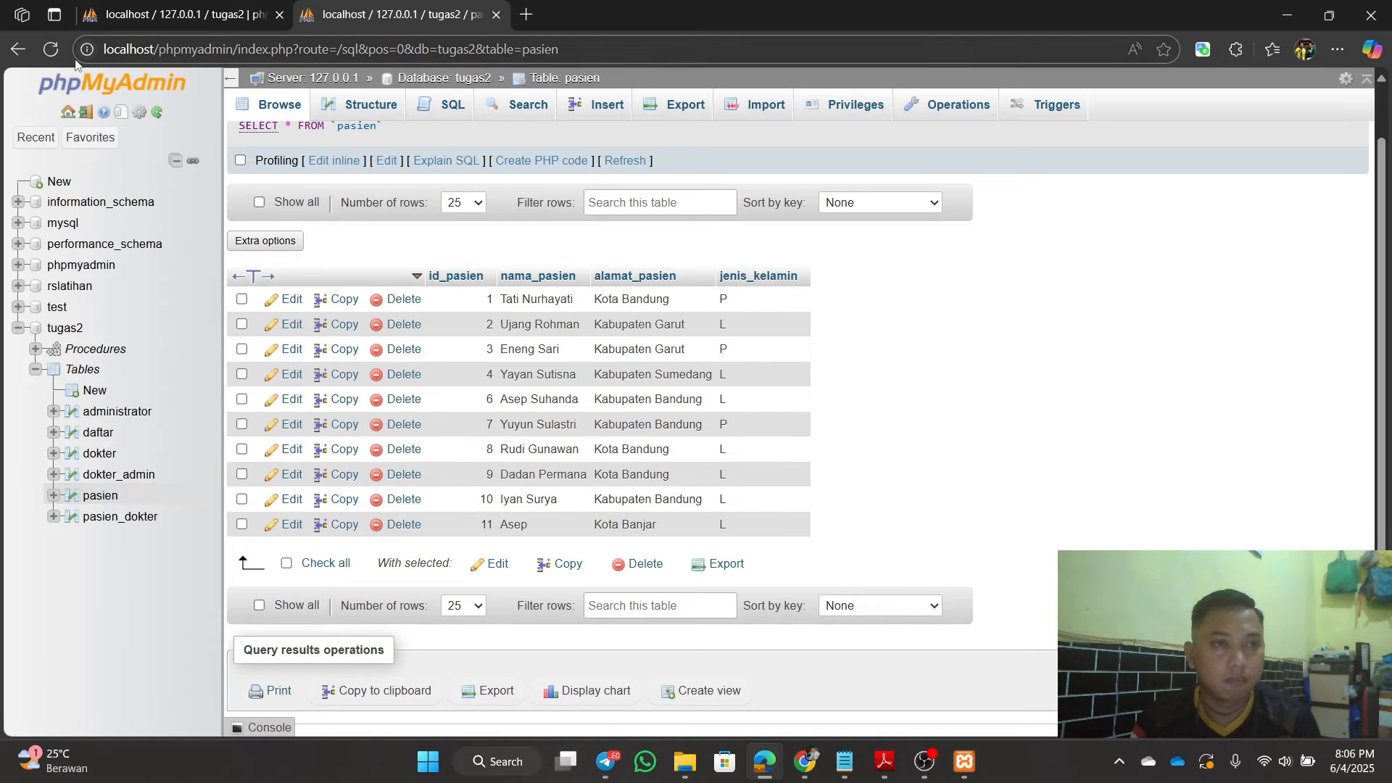
click(48, 51)
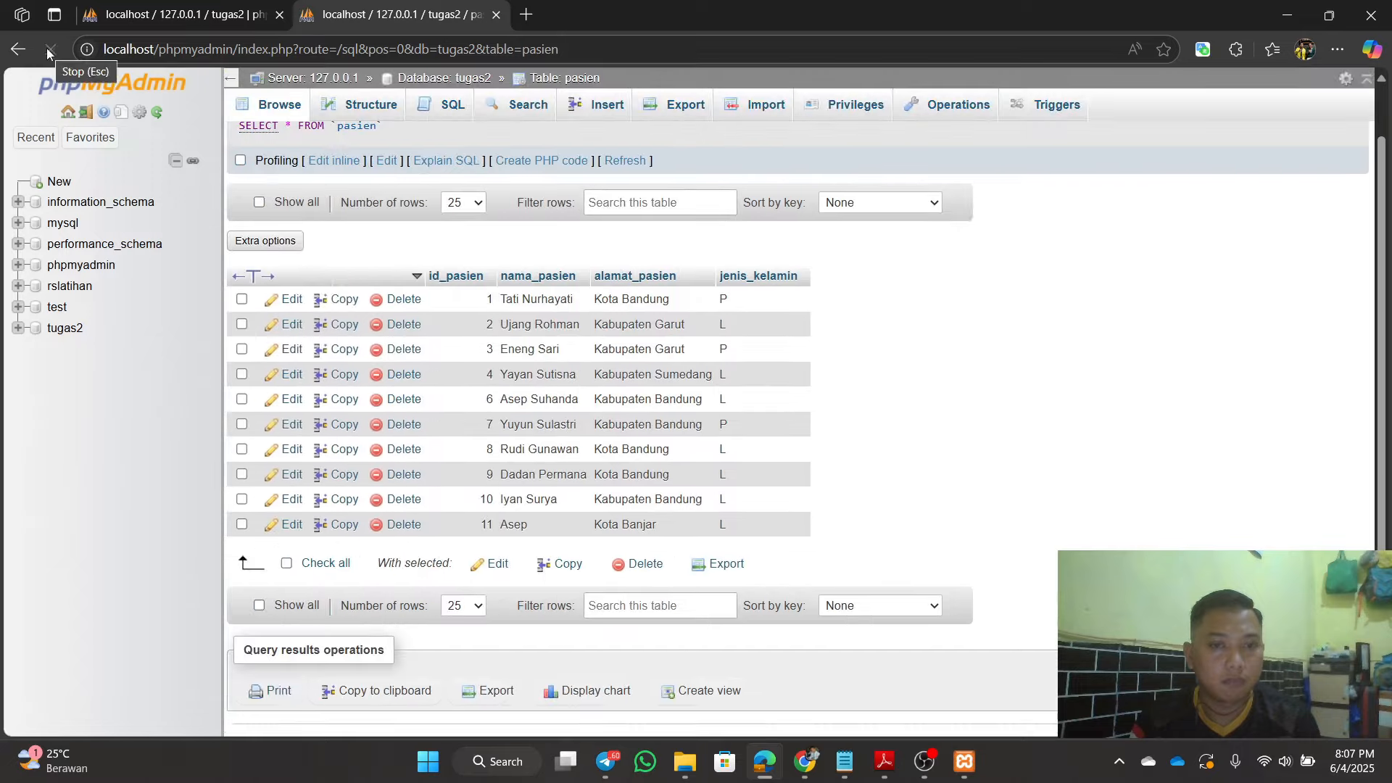
click(109, 20)
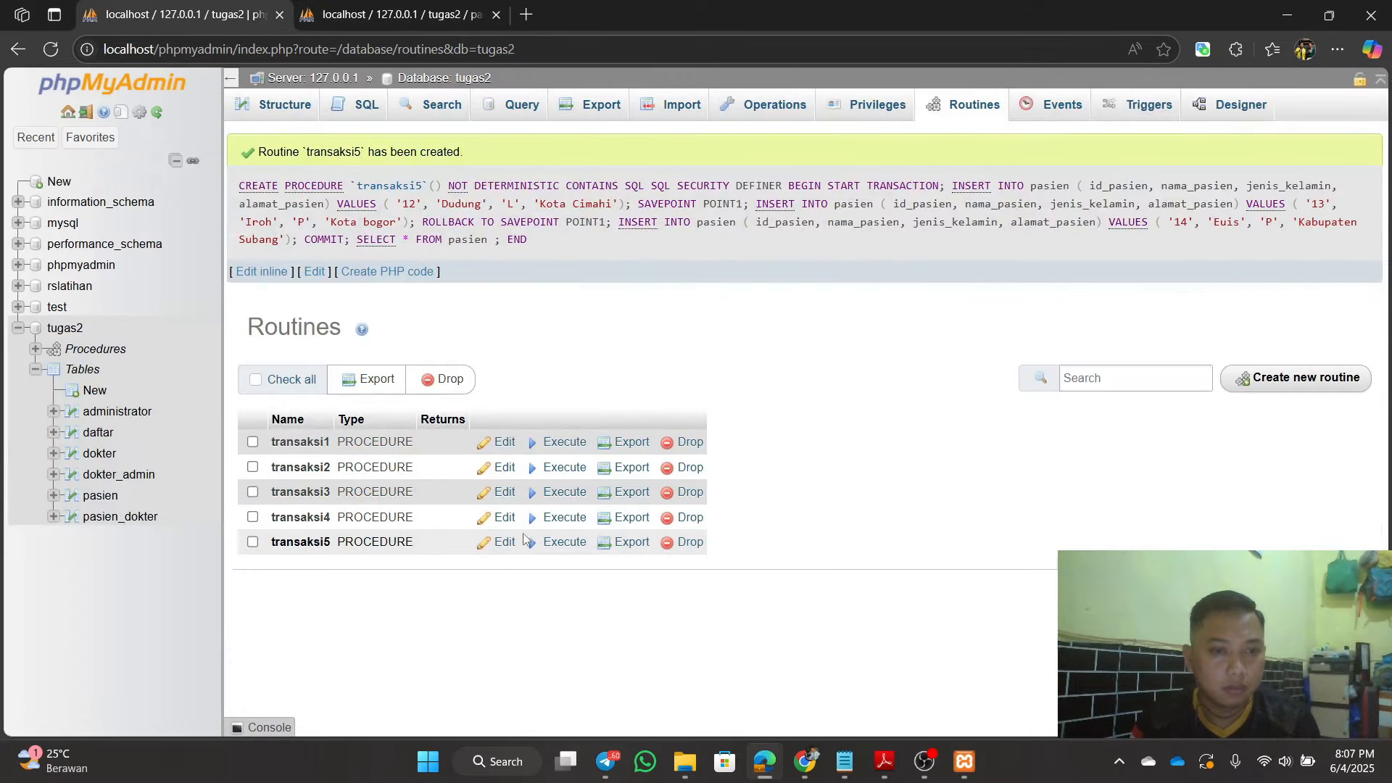
Step: Execute transaksi5, getting 12 pasien rows with ids 12 and 14 but no 13
click(560, 543)
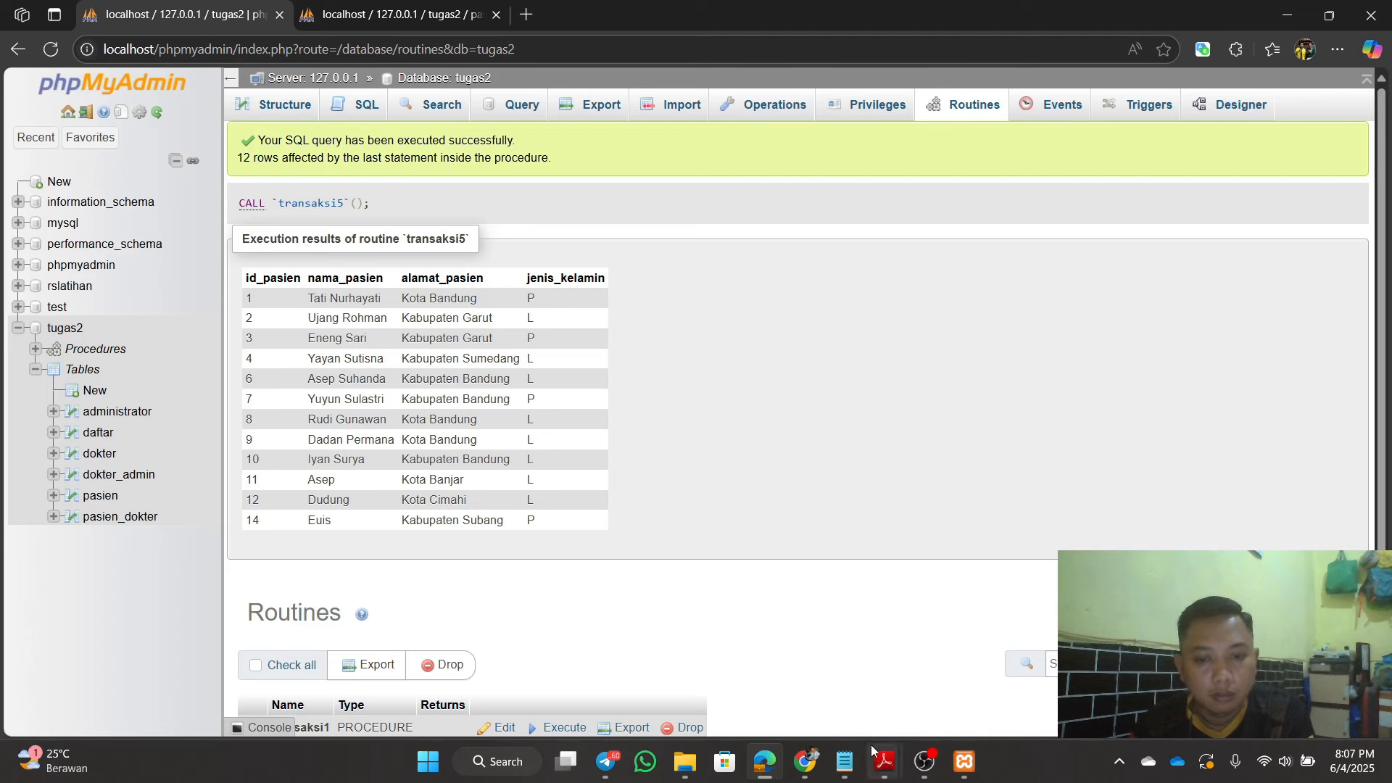
click(847, 760)
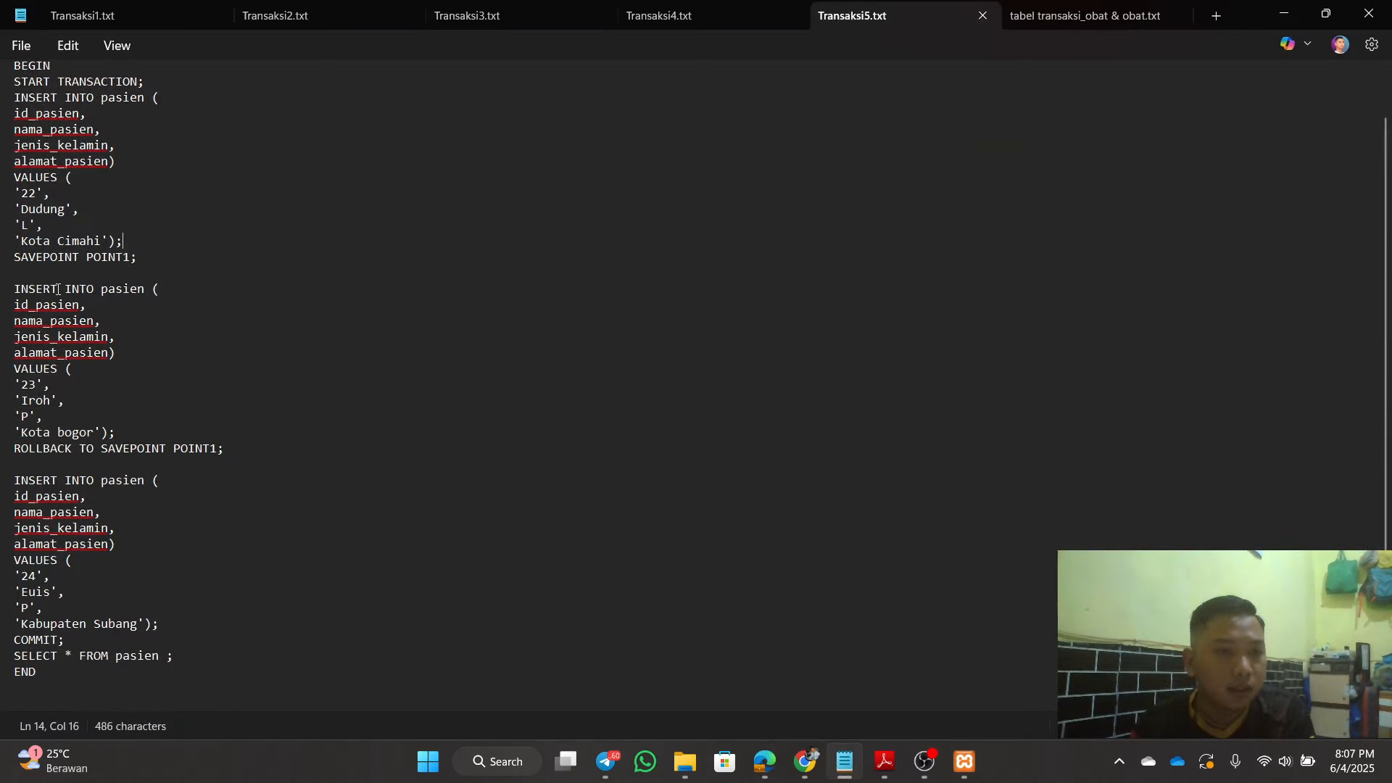
Step: Highlight the SAVEPOINT name, then change the Transaksi5 pasien ids 22, 23, 24 to 12, 13, 14
drag(22, 263, 138, 259)
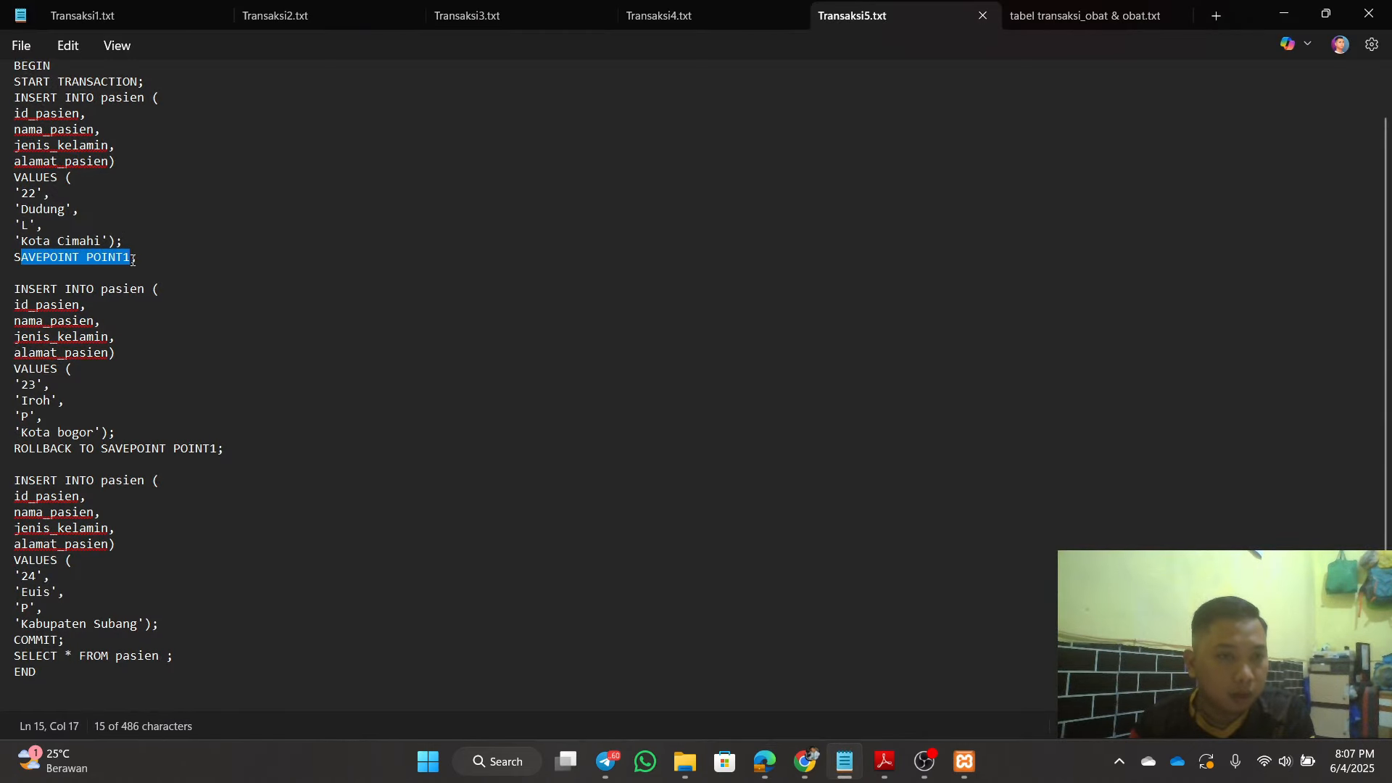
click(168, 269)
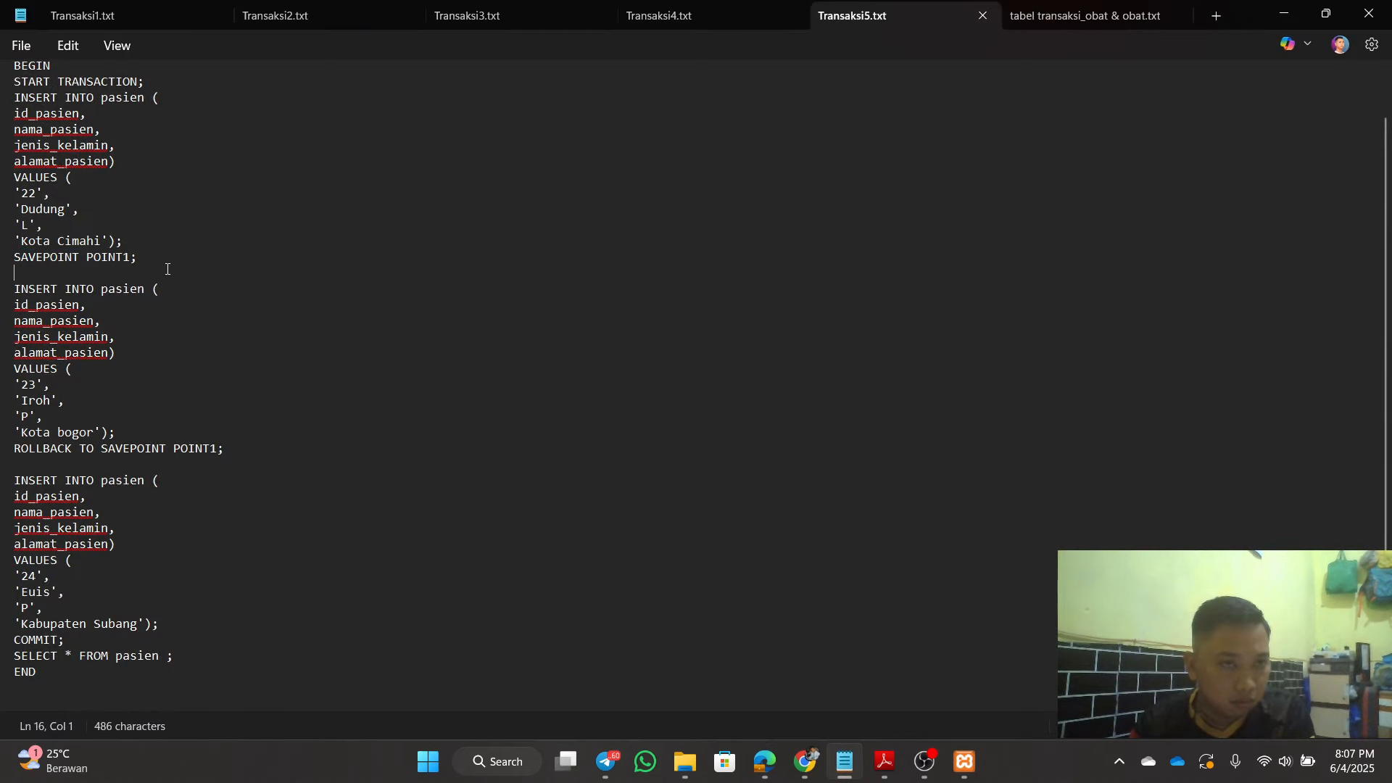
click(32, 192)
key(BackSpace)
text(1)
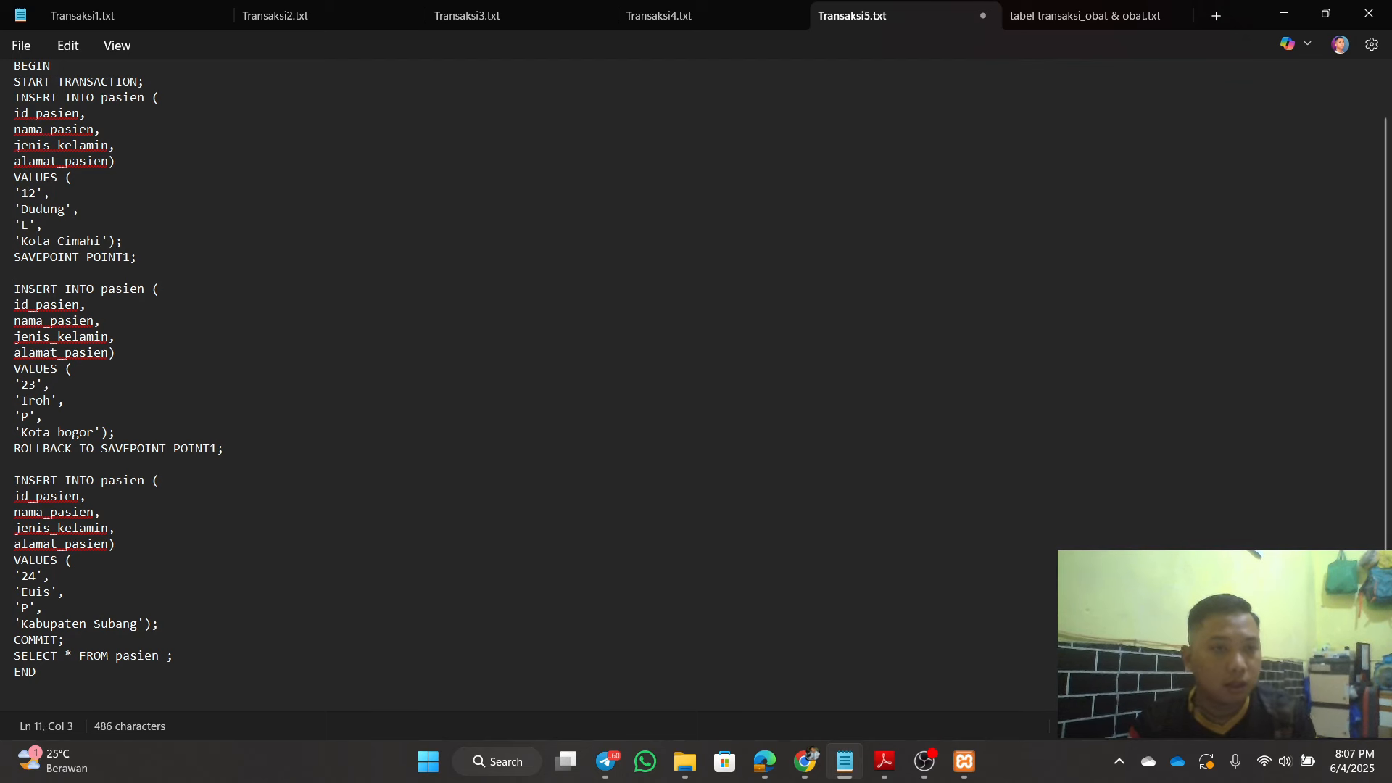
click(23, 384)
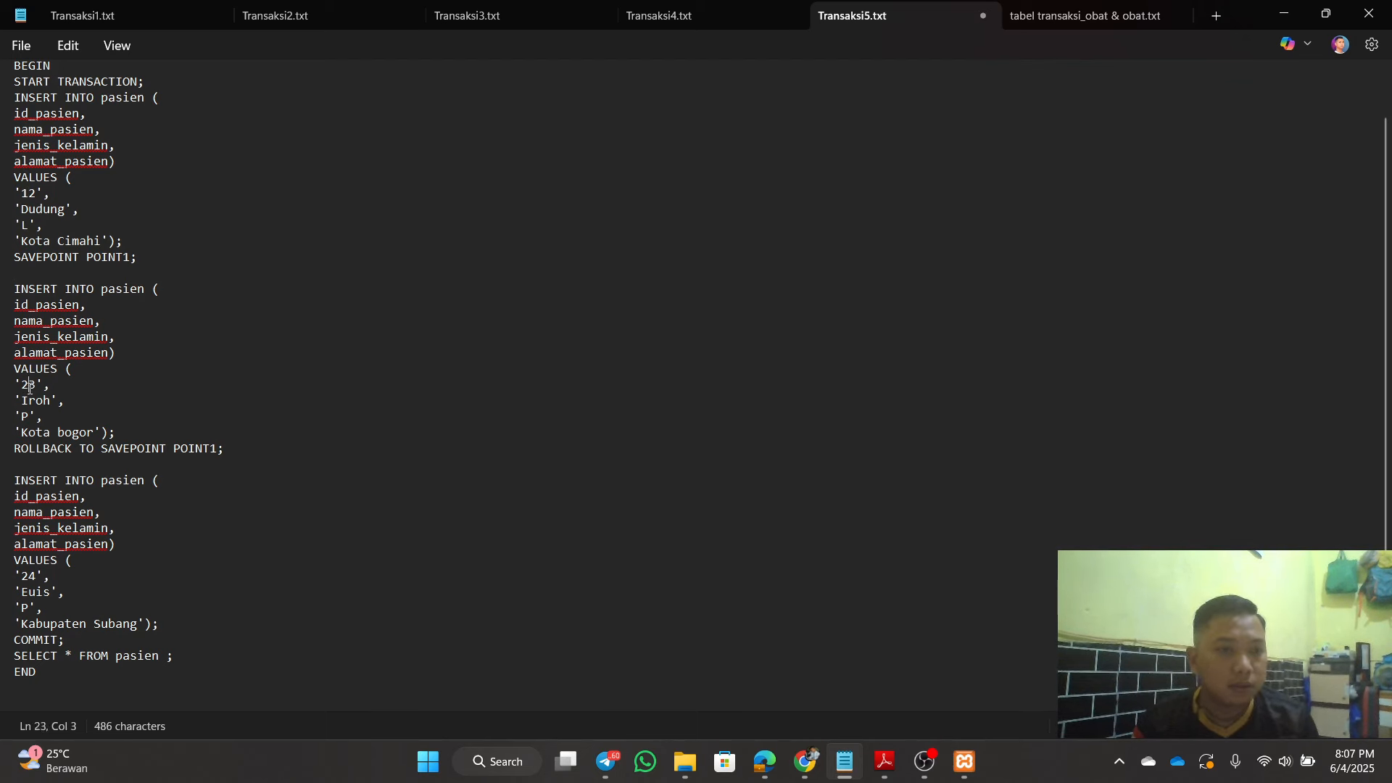
key(Delete)
text(1)
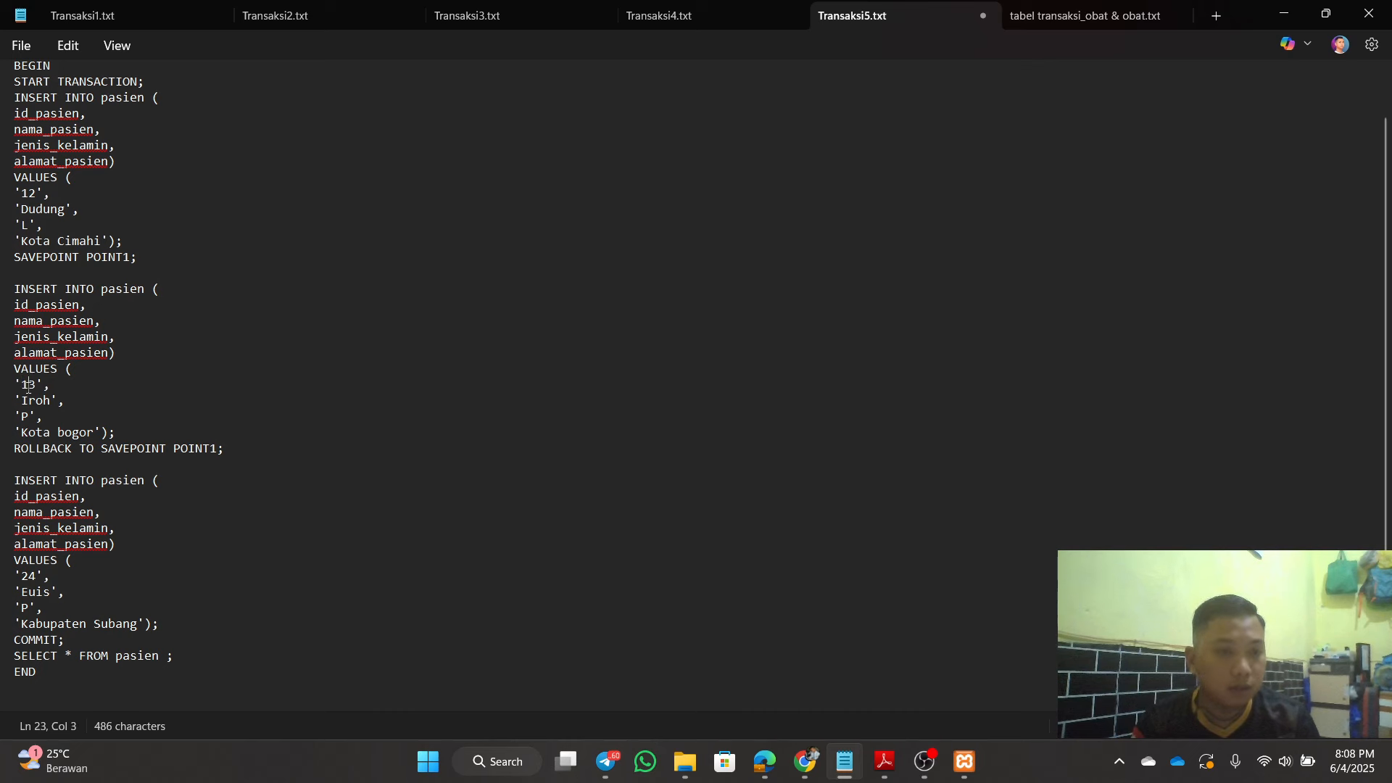
key(BackSpace)
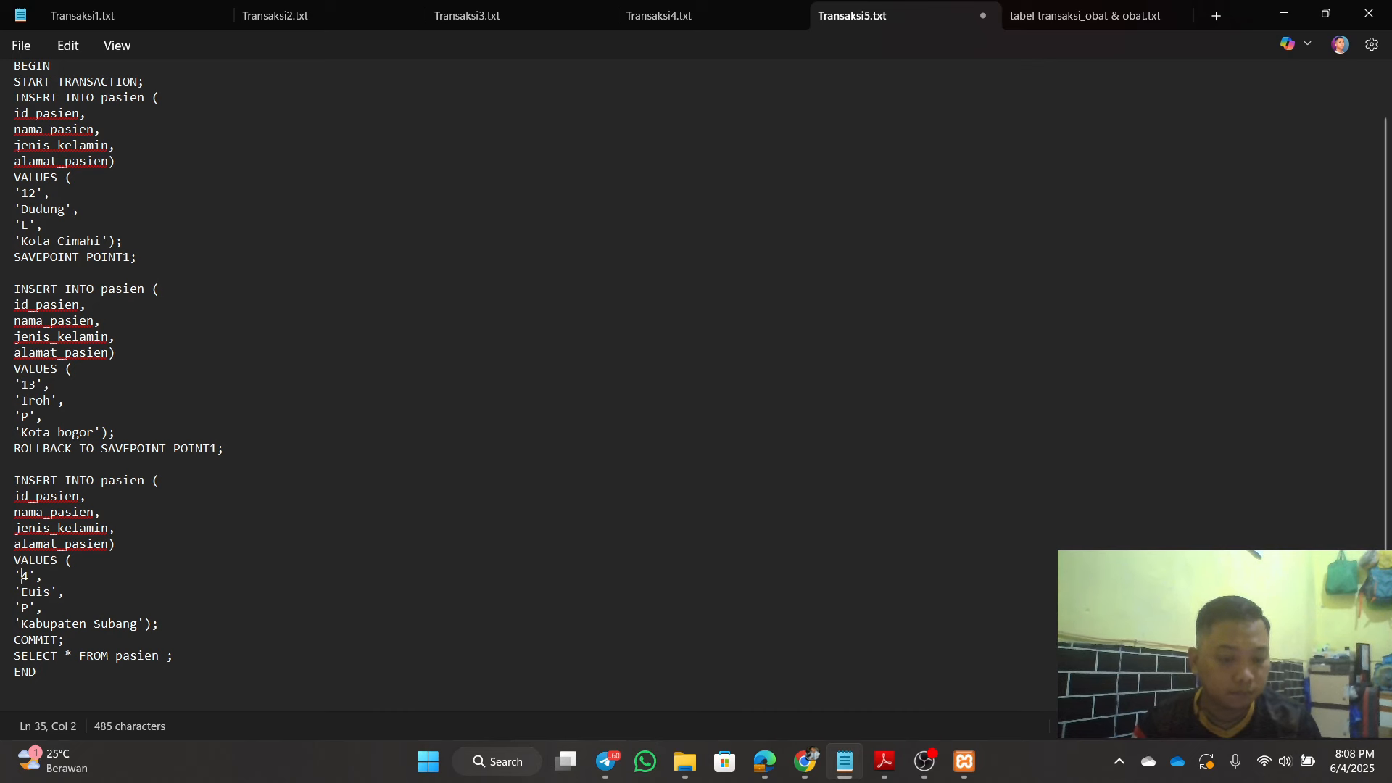
text(1)
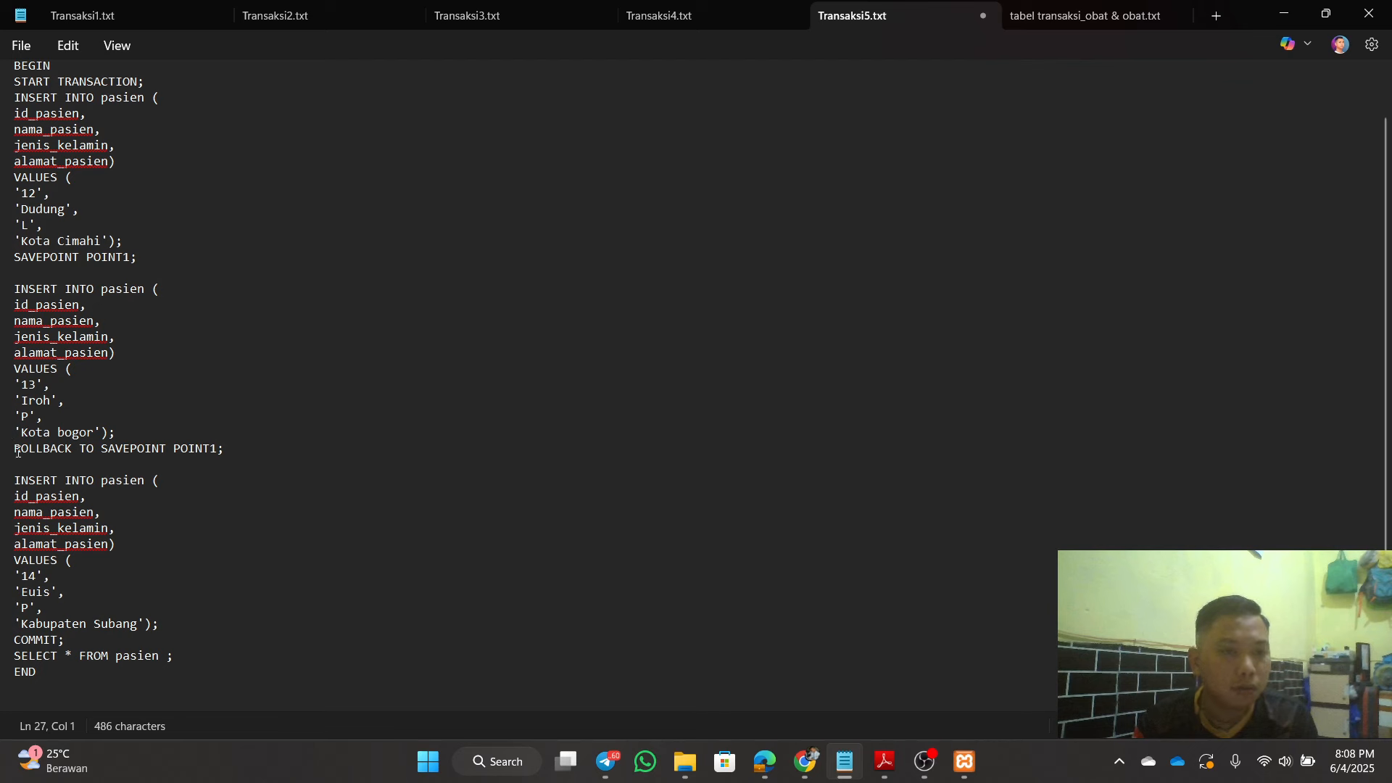
Step: Highlight the ROLLBACK TO SAVEPOINT line, then minimize Notepad to return to phpMyAdmin
drag(15, 449, 92, 443)
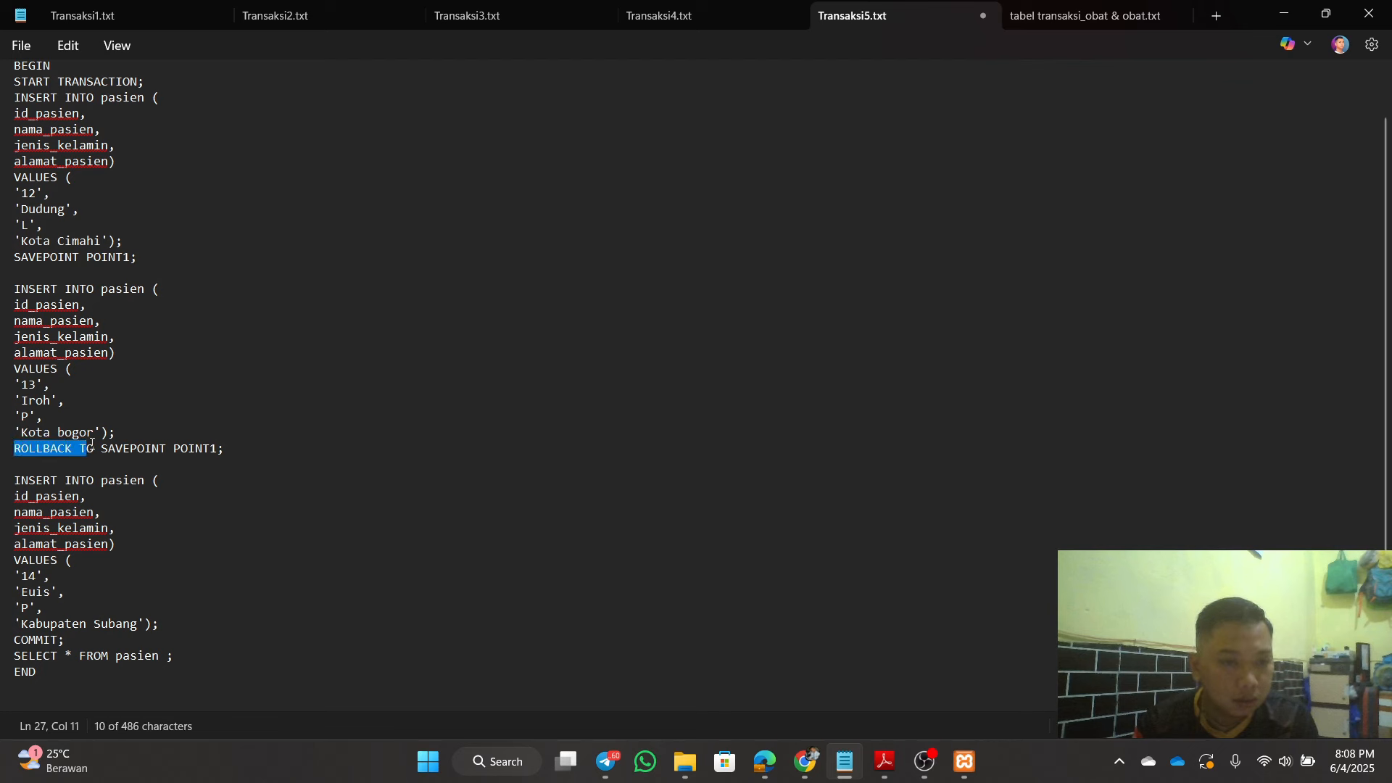
click(139, 451)
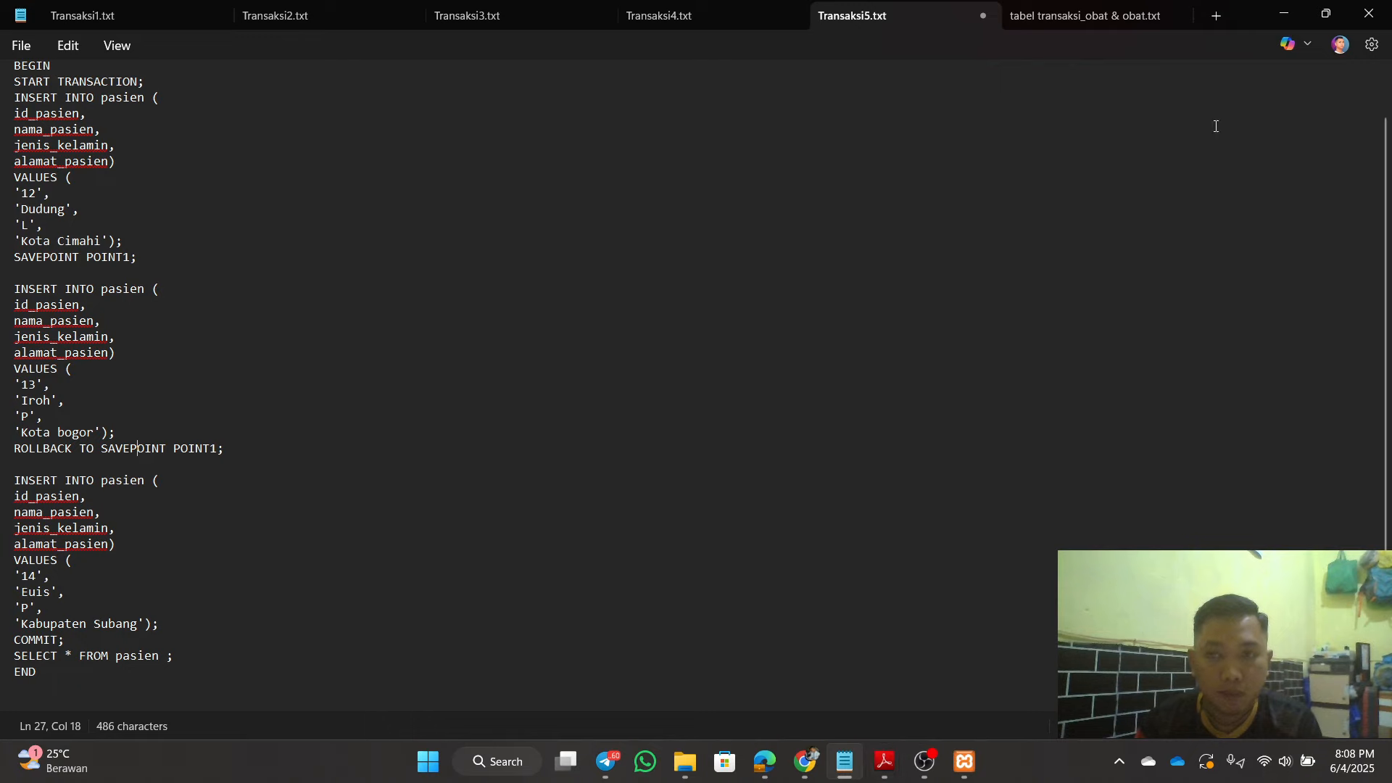
click(1285, 20)
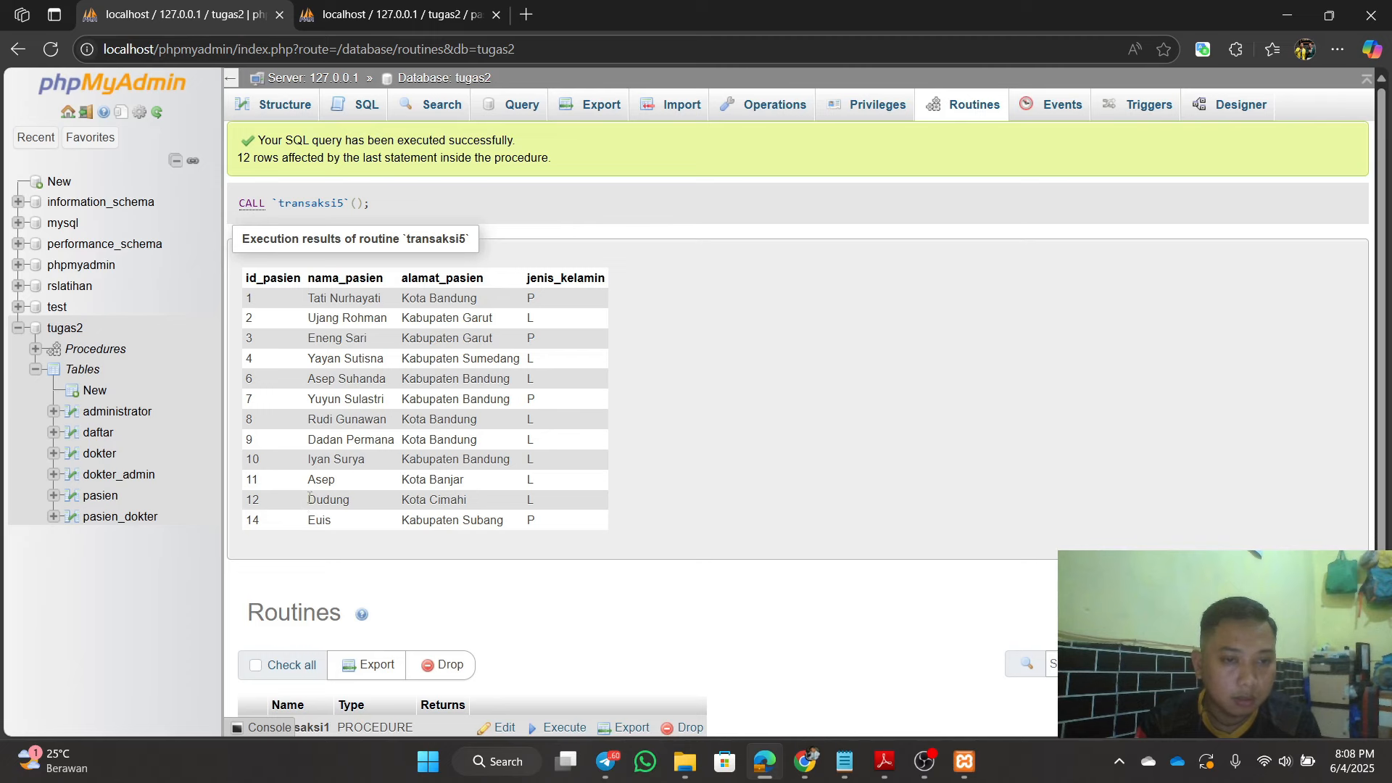
Step: Compare the CALL transaksi5 result rows, including Dudung, against the Transaksi5 notes
drag(309, 499, 488, 498)
click(596, 493)
click(845, 761)
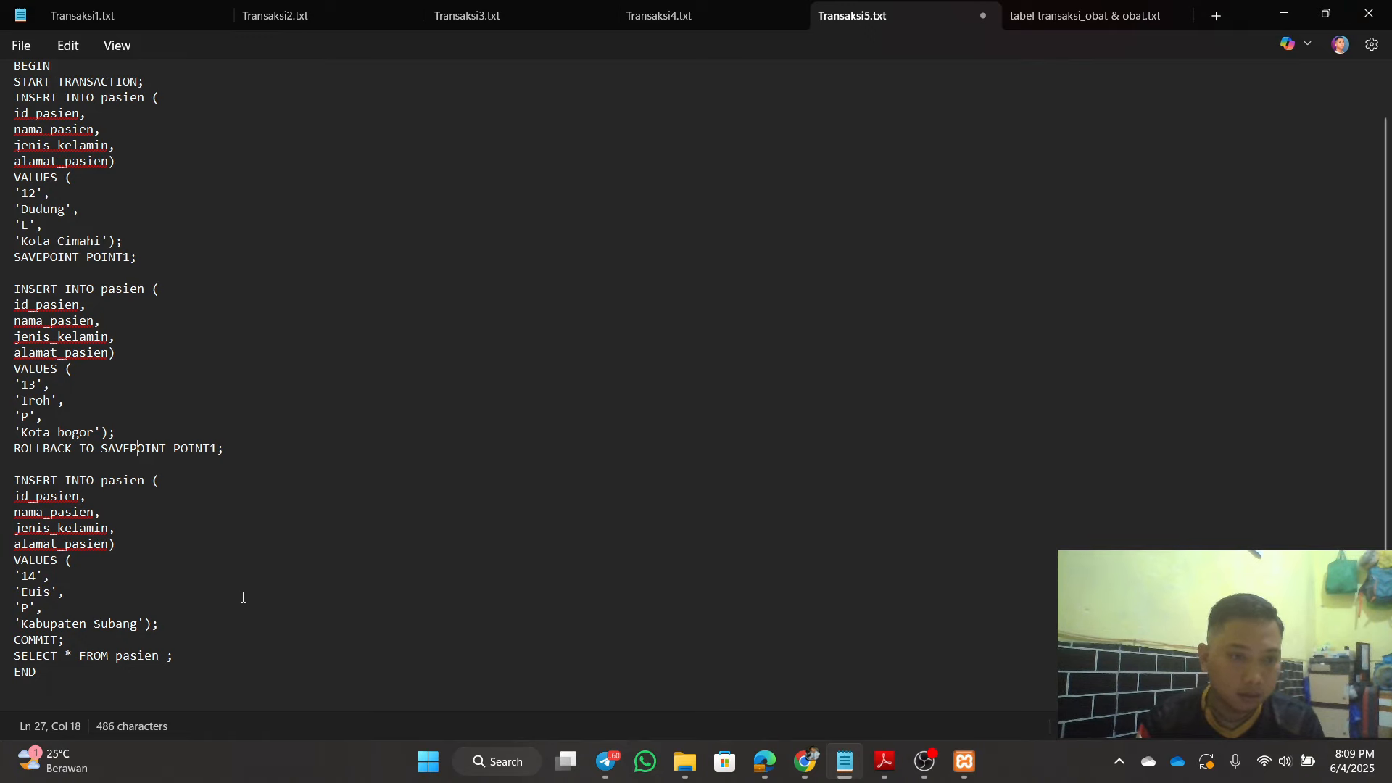
click(1283, 13)
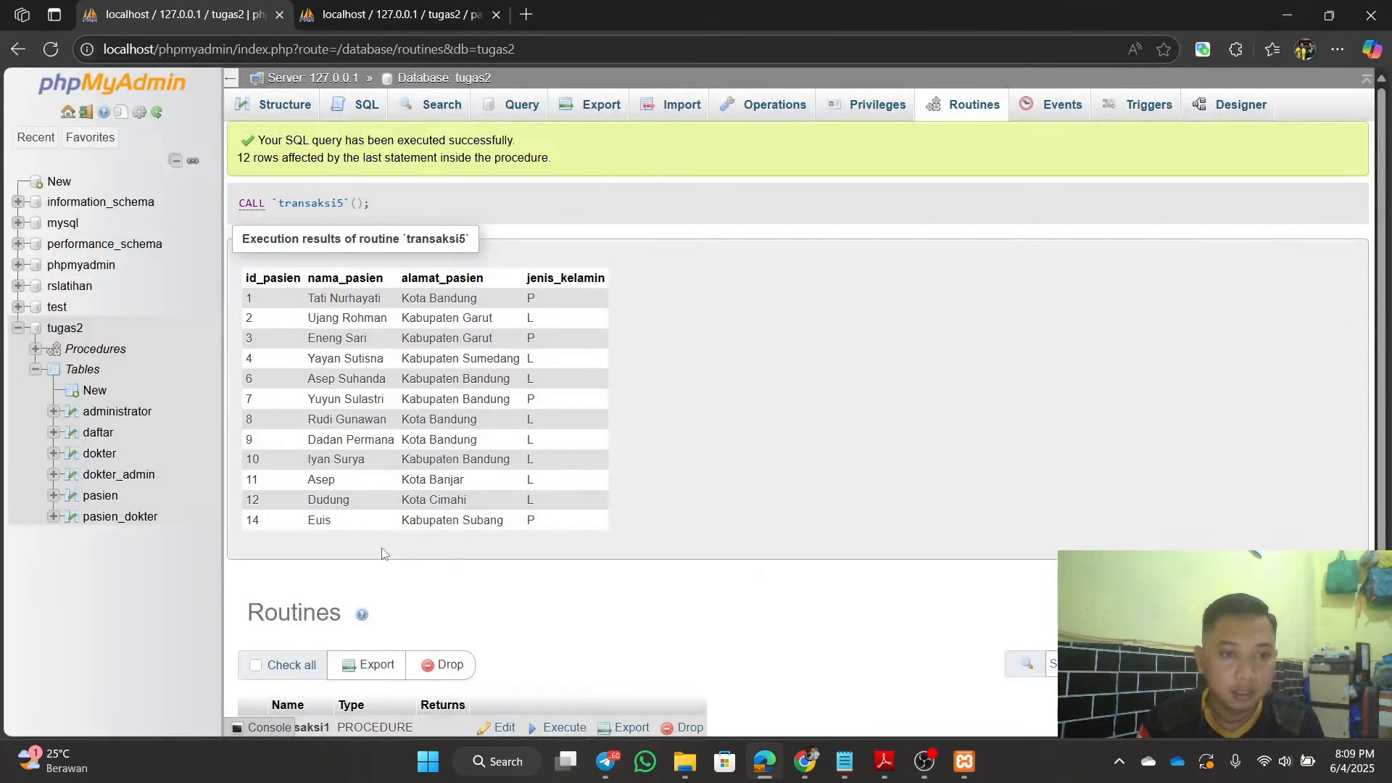
scroll(435, 534, down, 2)
scroll(580, 500, up, 2)
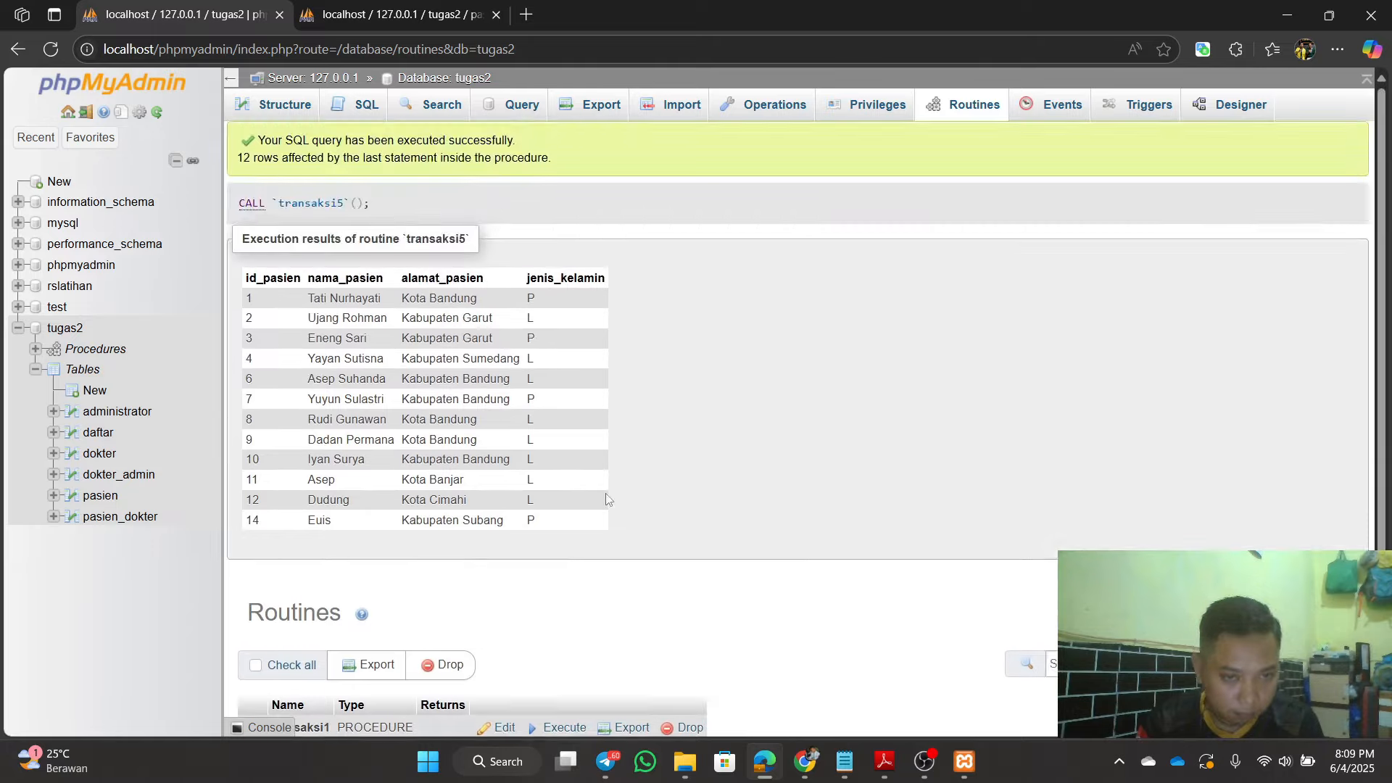
scroll(608, 499, down, 1)
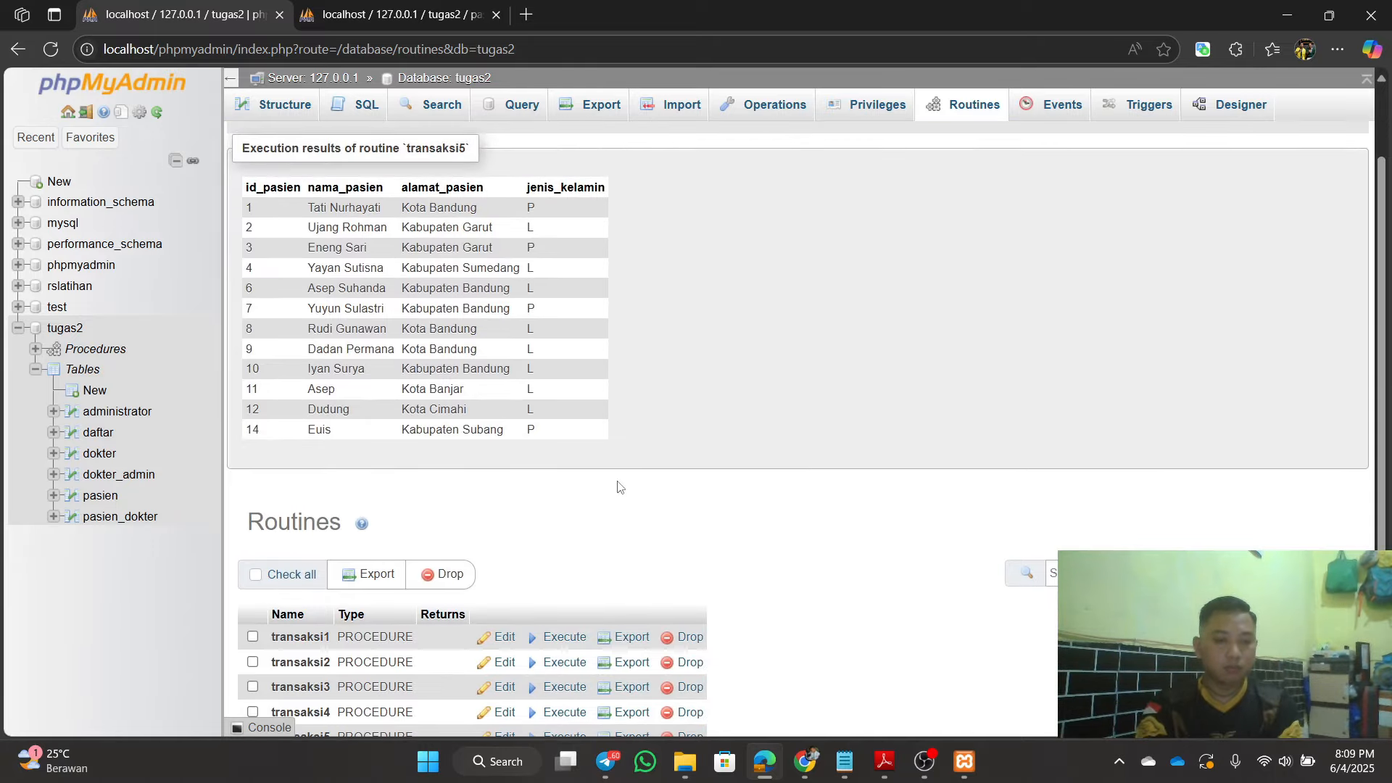
scroll(622, 472, up, 1)
scroll(621, 464, down, 1)
scroll(653, 457, up, 1)
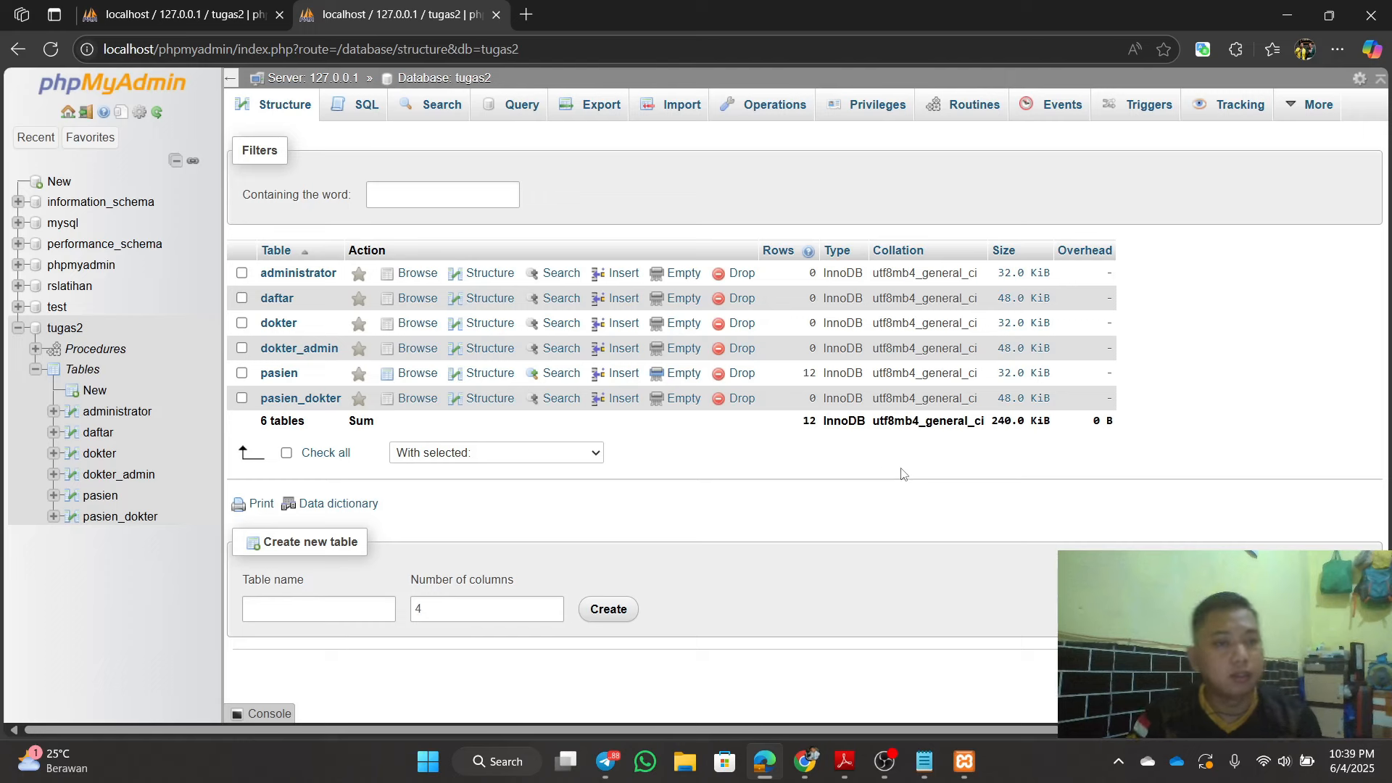
Step: Open the tugas2 SQL query page and copy both CREATE TABLE statements (transaksi_obat, obat) from Notepad
click(56, 329)
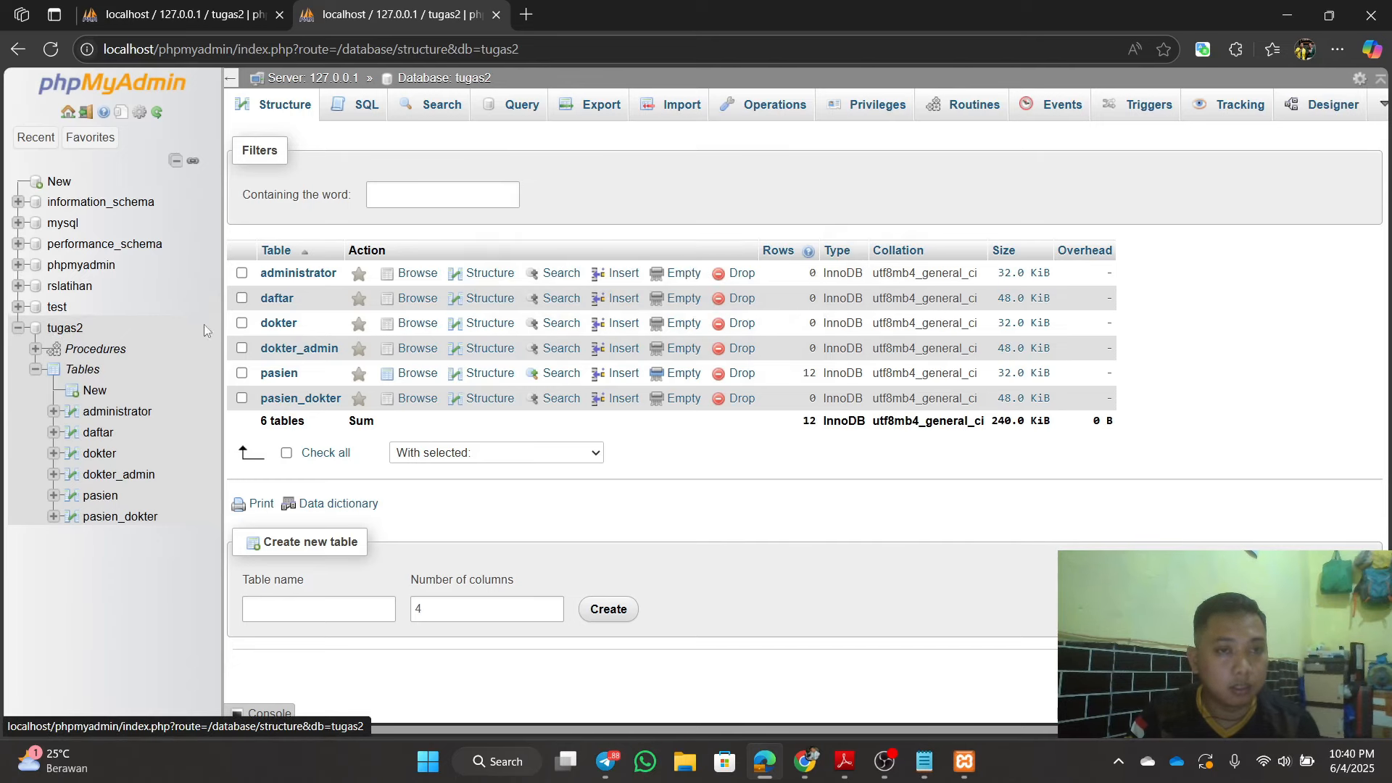
click(373, 116)
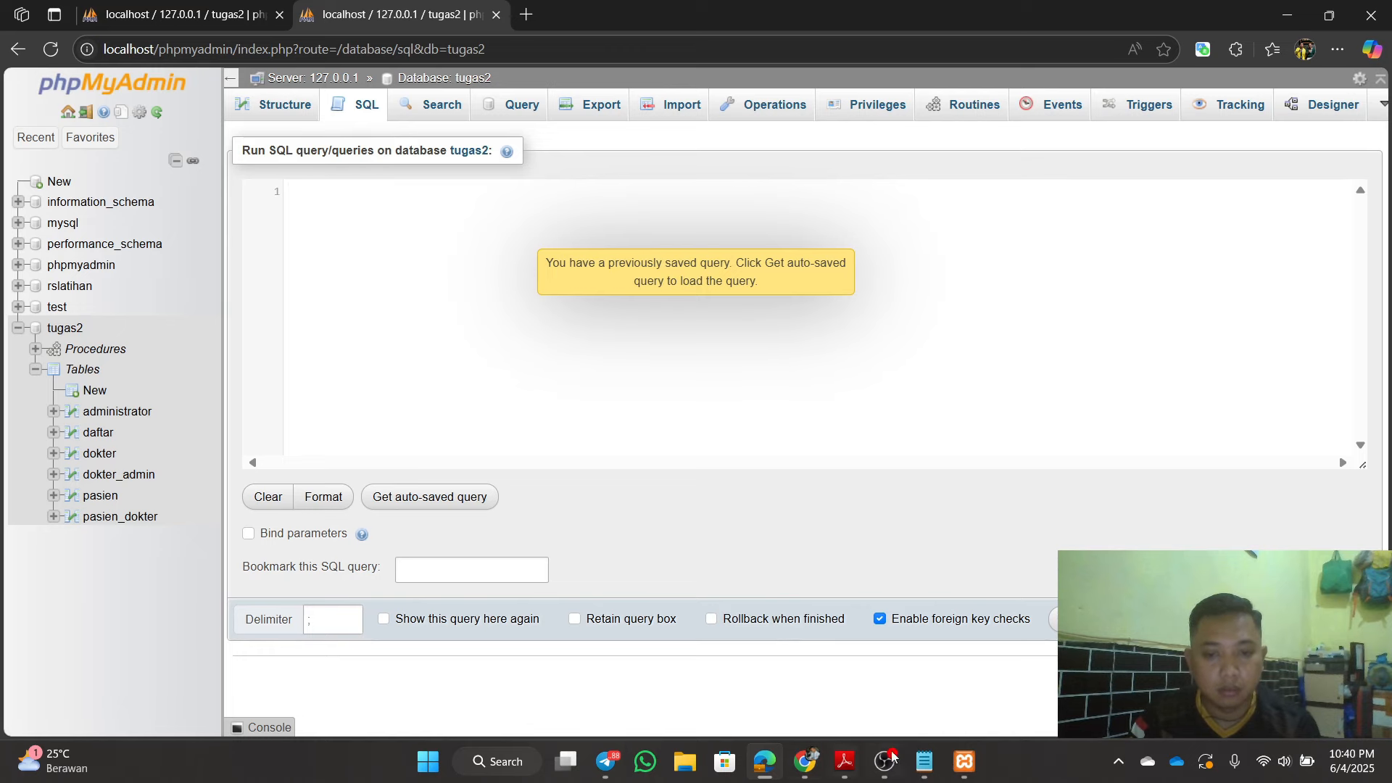
click(925, 762)
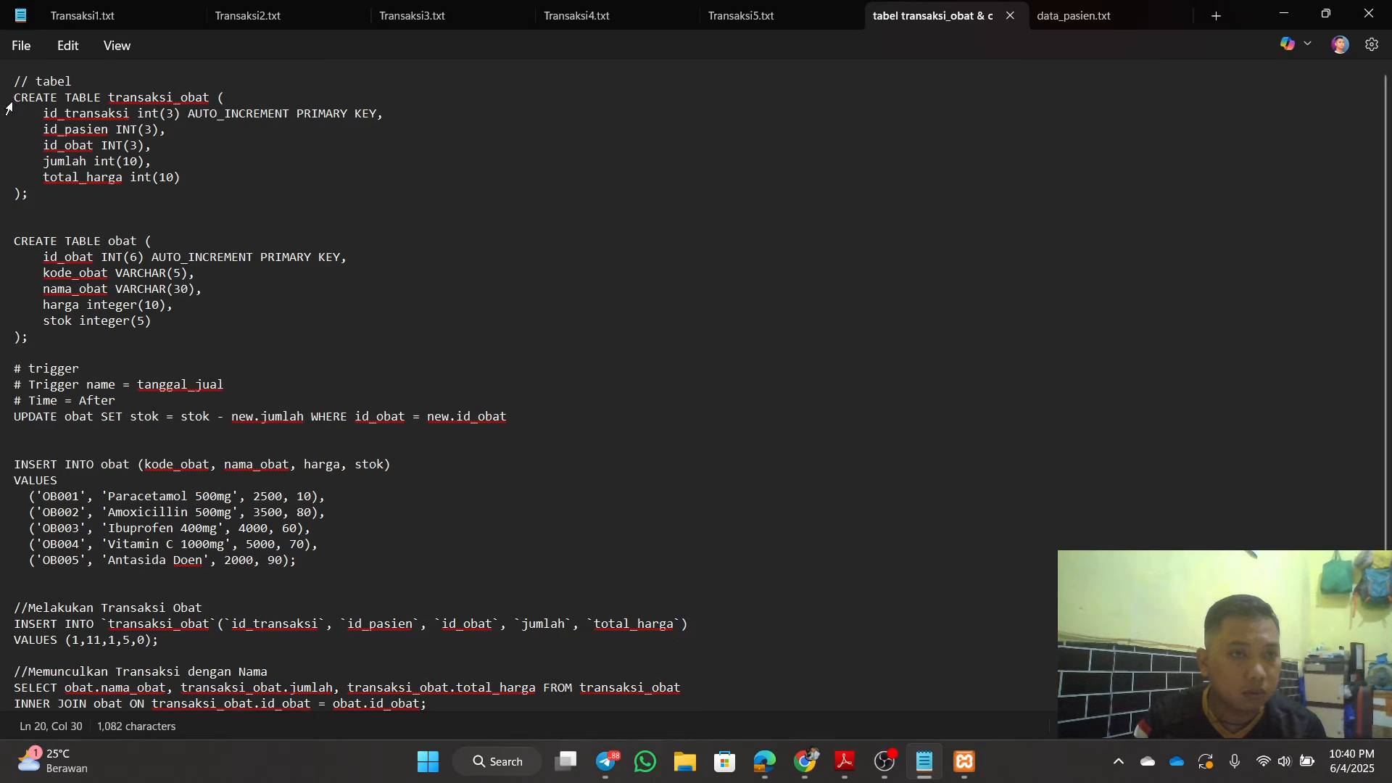
drag(15, 99, 182, 347)
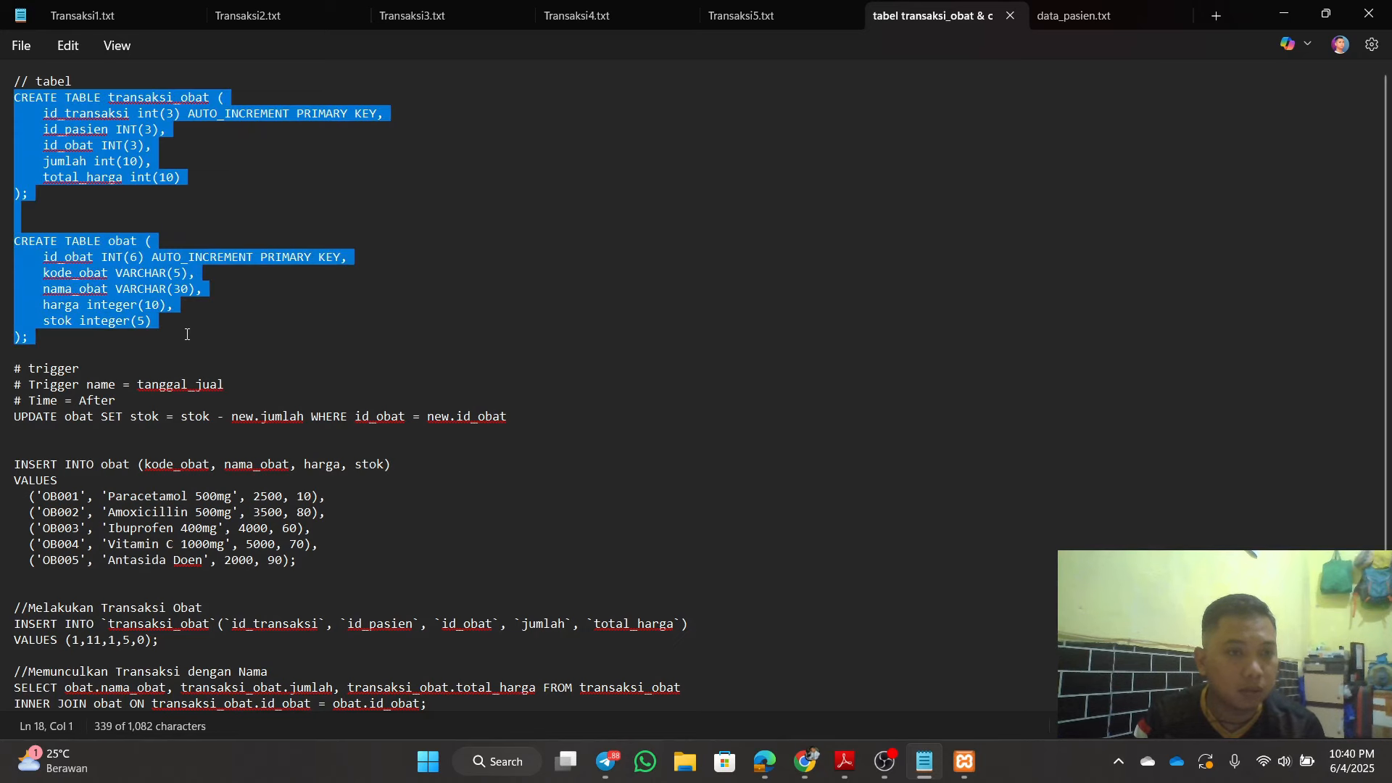
right_click(120, 290)
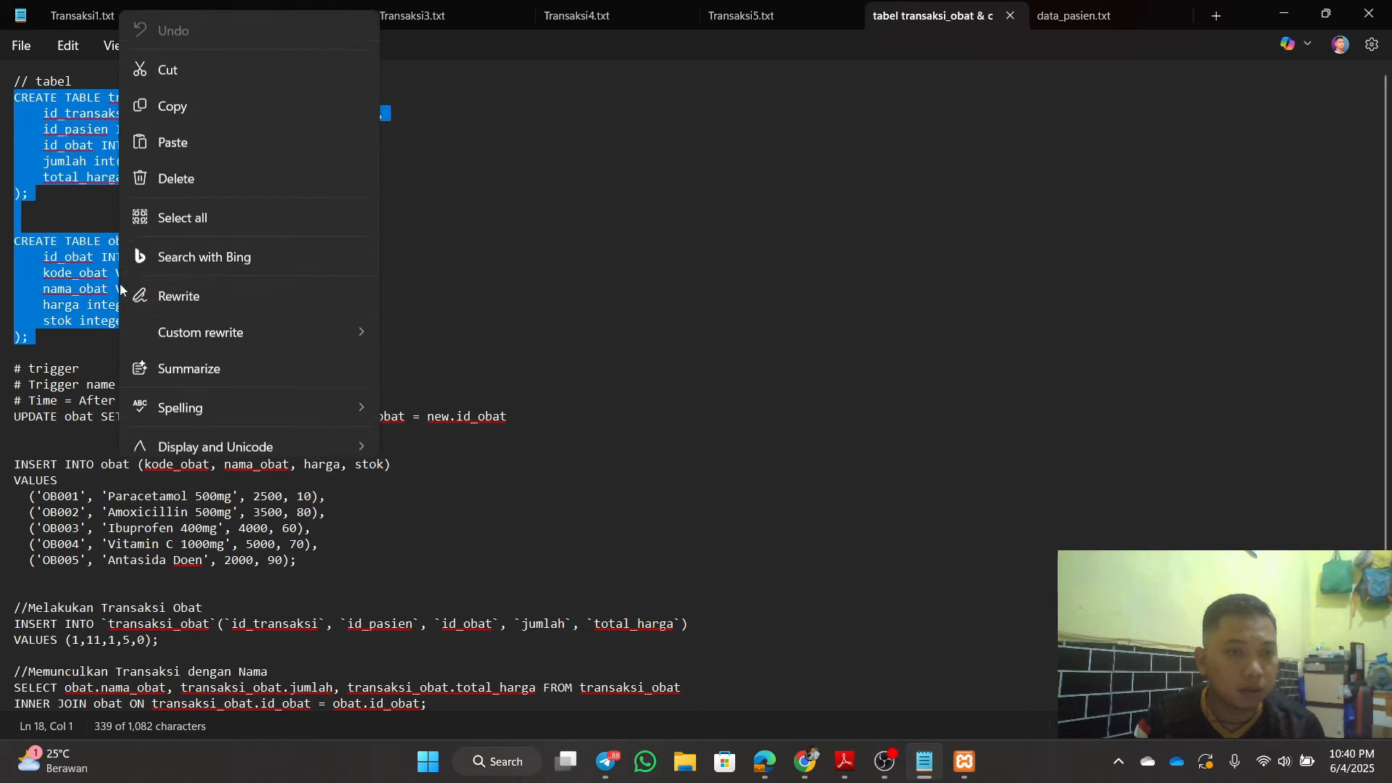
click(189, 102)
click(780, 320)
click(1285, 14)
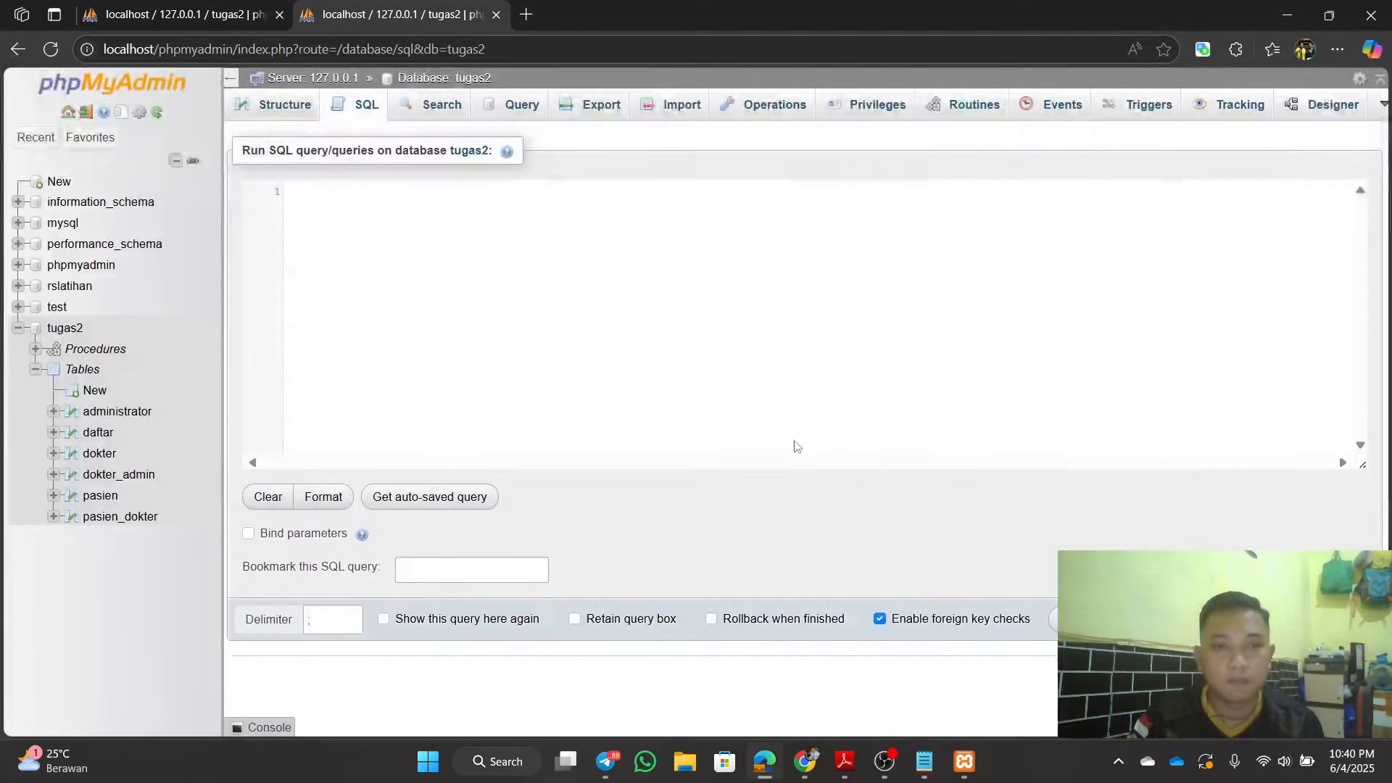
Step: Paste and run the transaksi_obat and obat CREATE TABLE statements, then view tugas2's eight tables
click(588, 362)
key(ctrl+v)
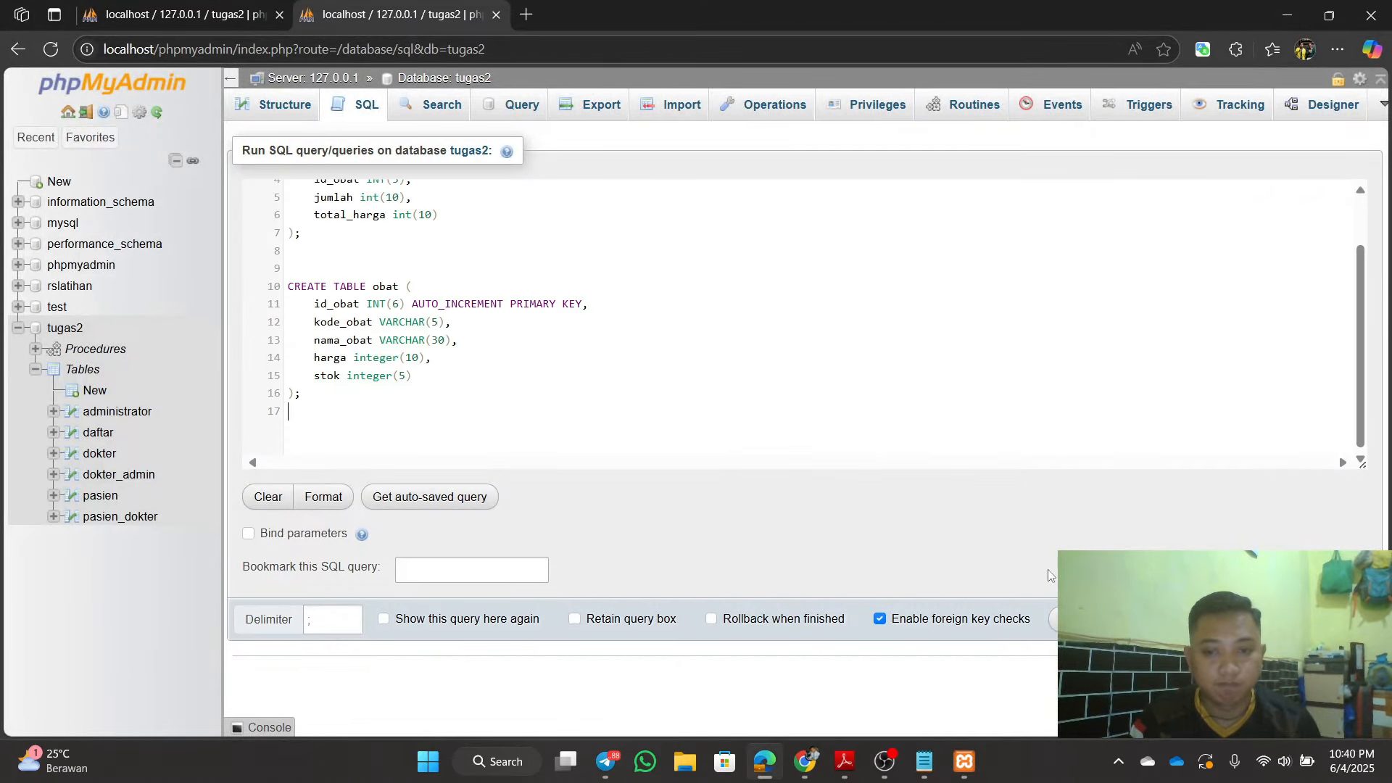
click(1053, 618)
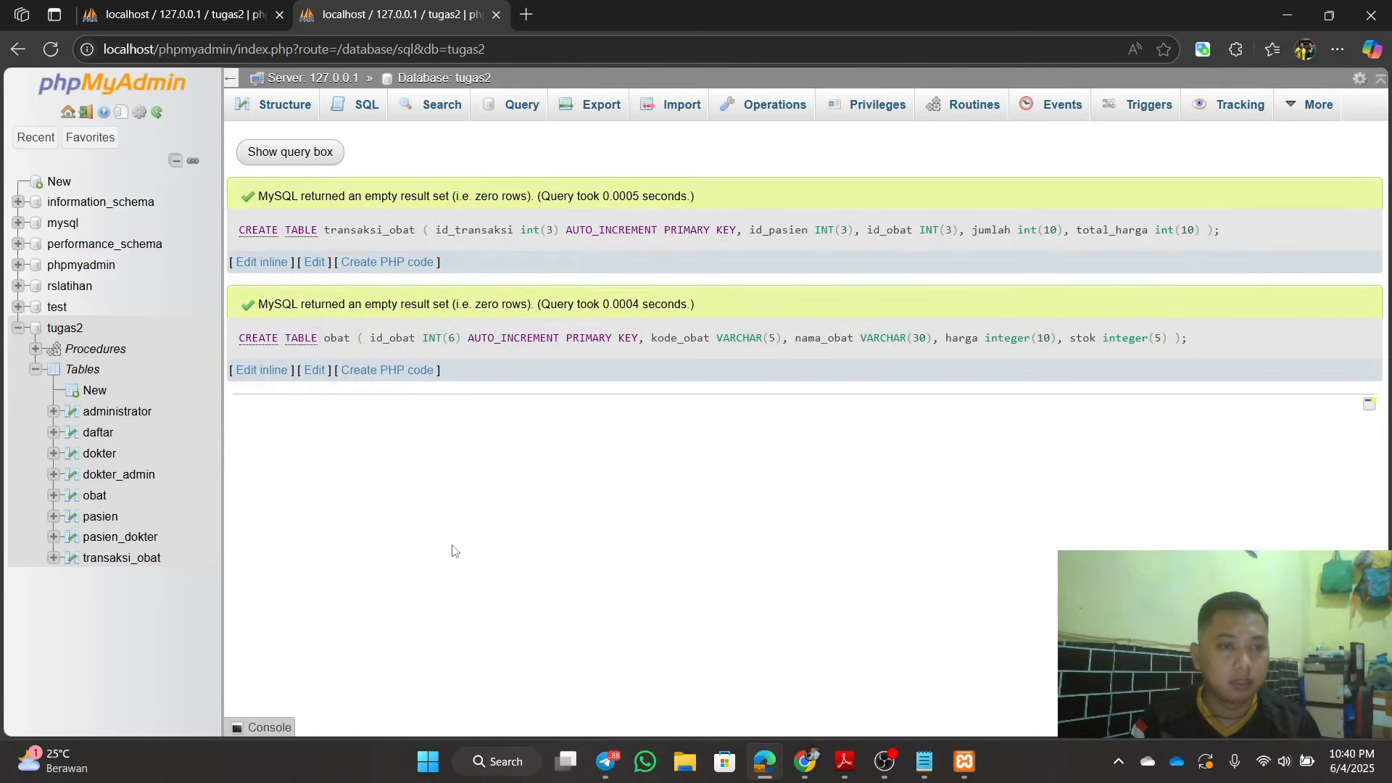
click(73, 330)
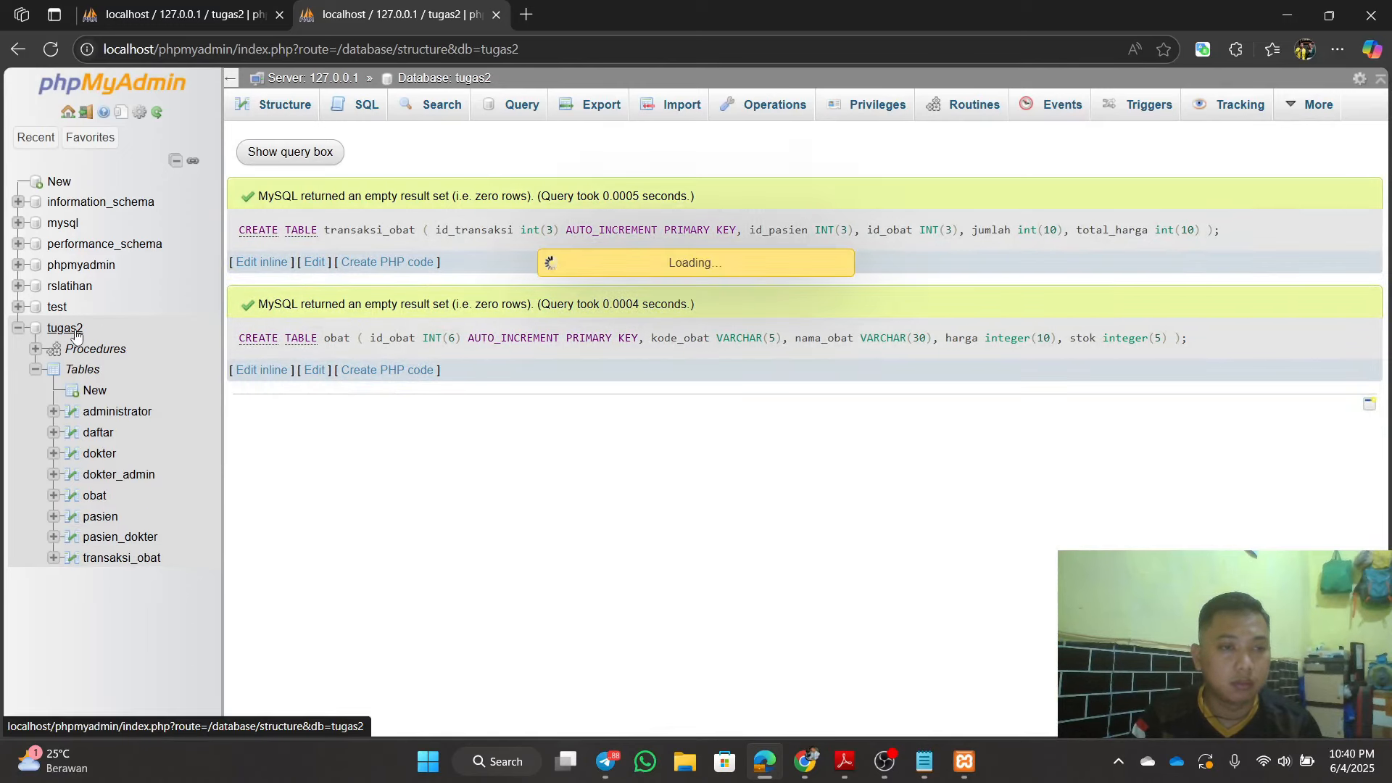
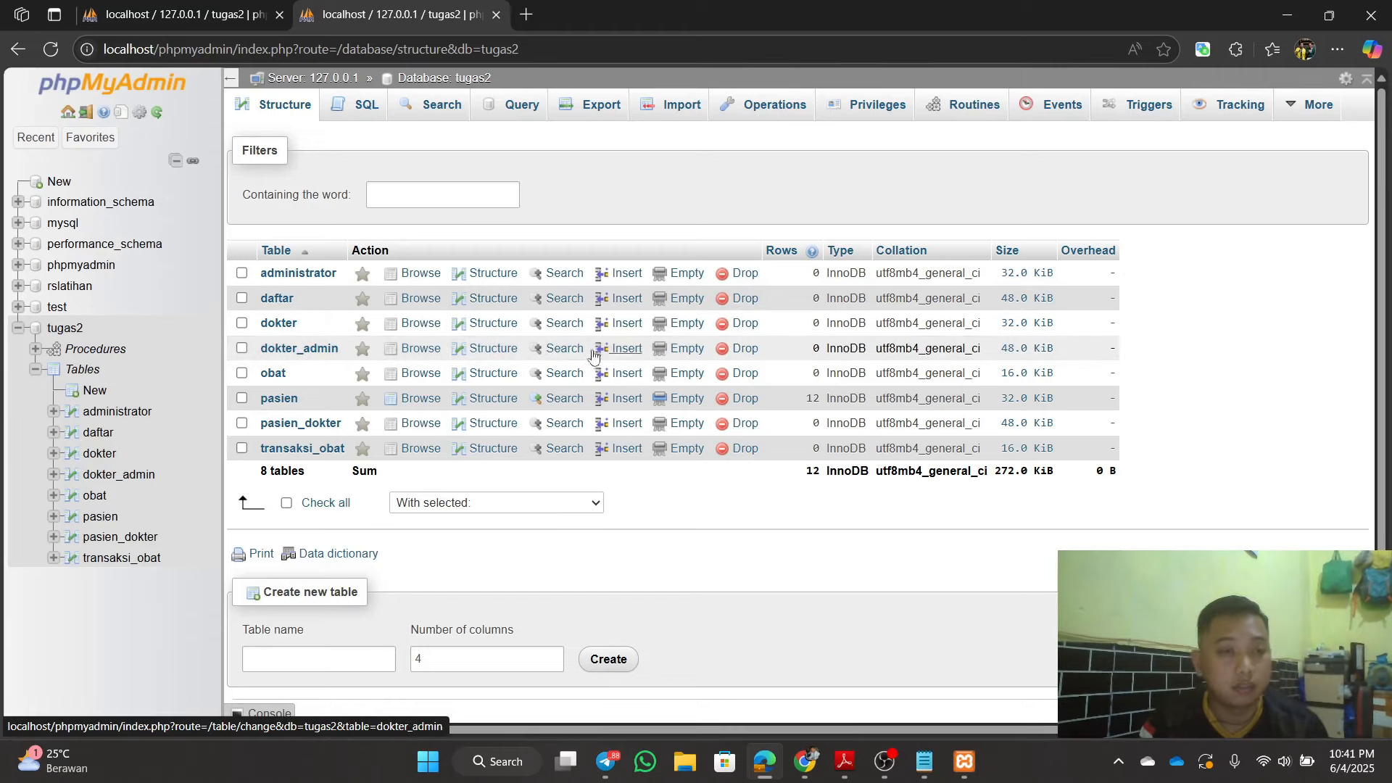
Step: Add an index named id_obat on the obat table's id_obat column from its Structure page
click(93, 496)
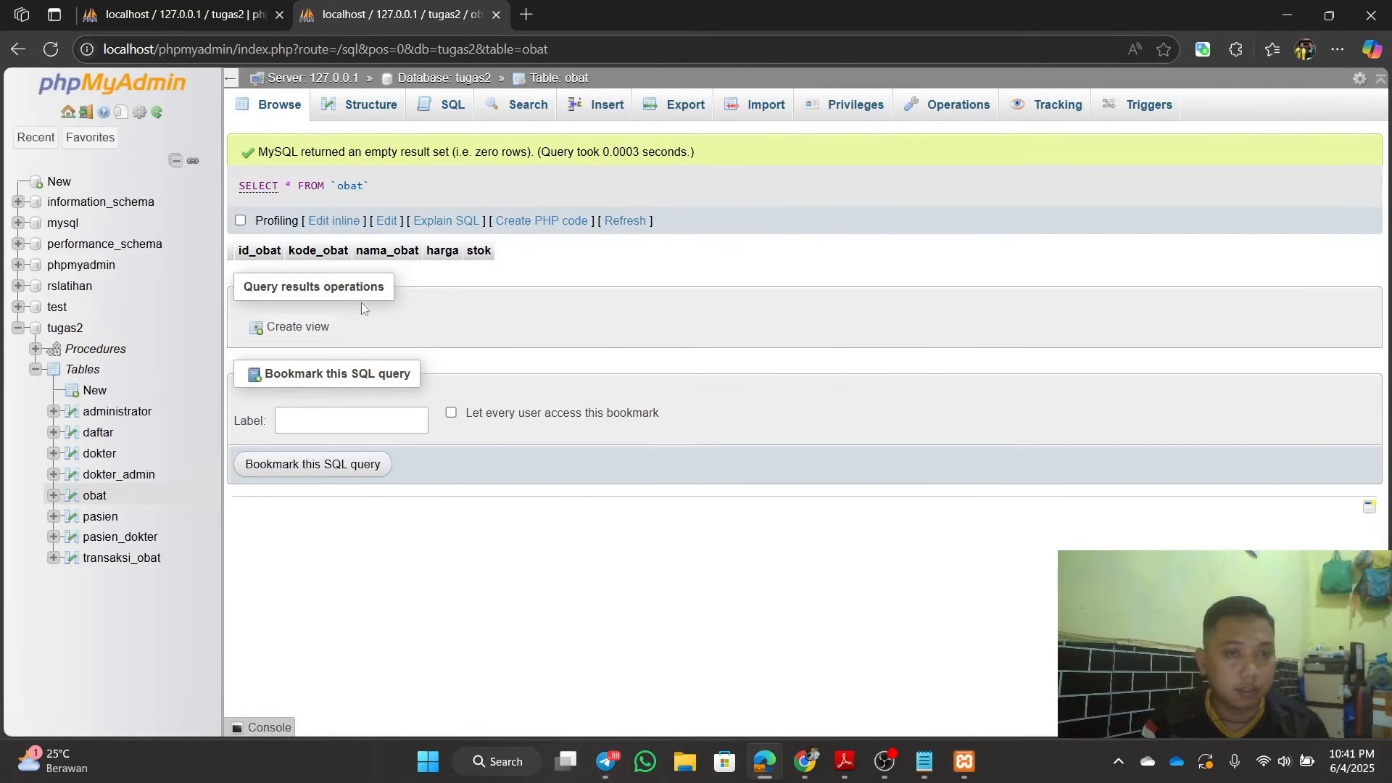
click(353, 107)
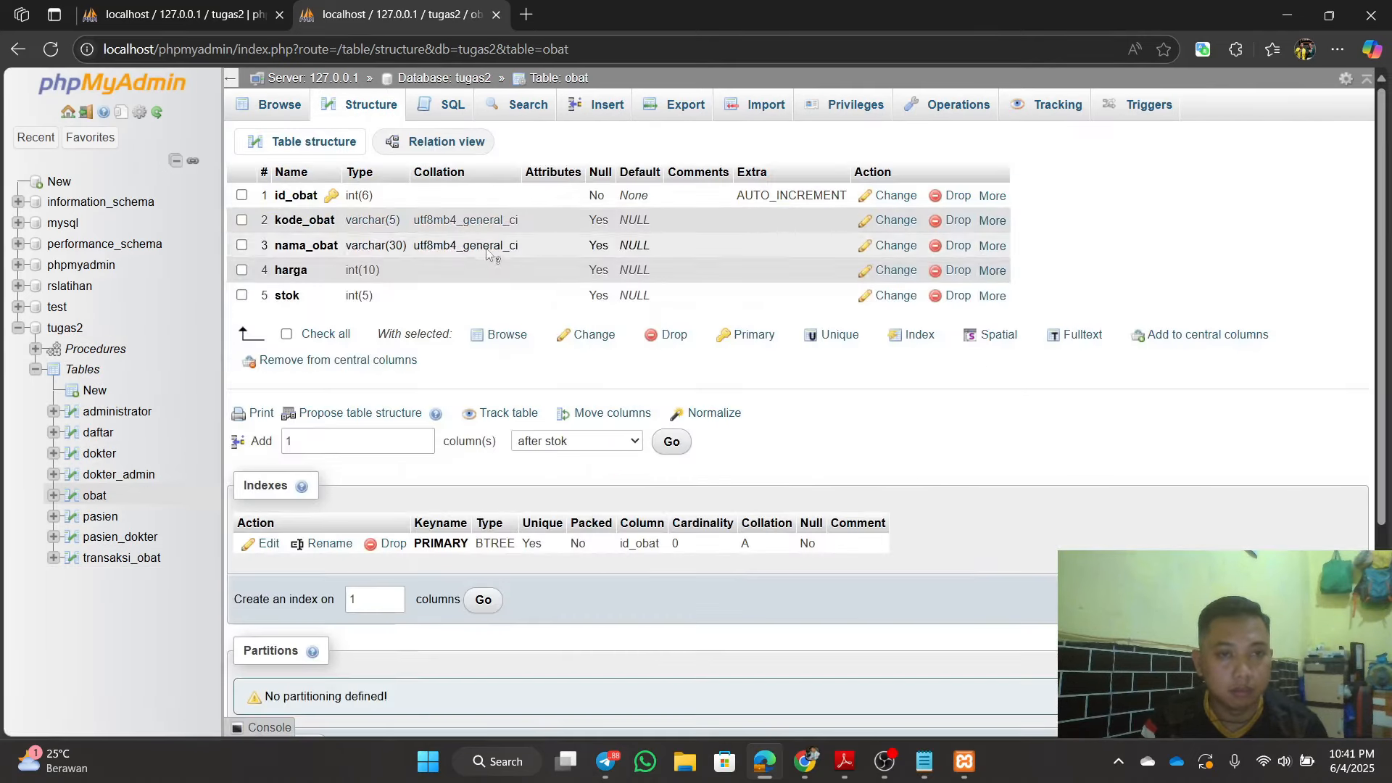
click(991, 196)
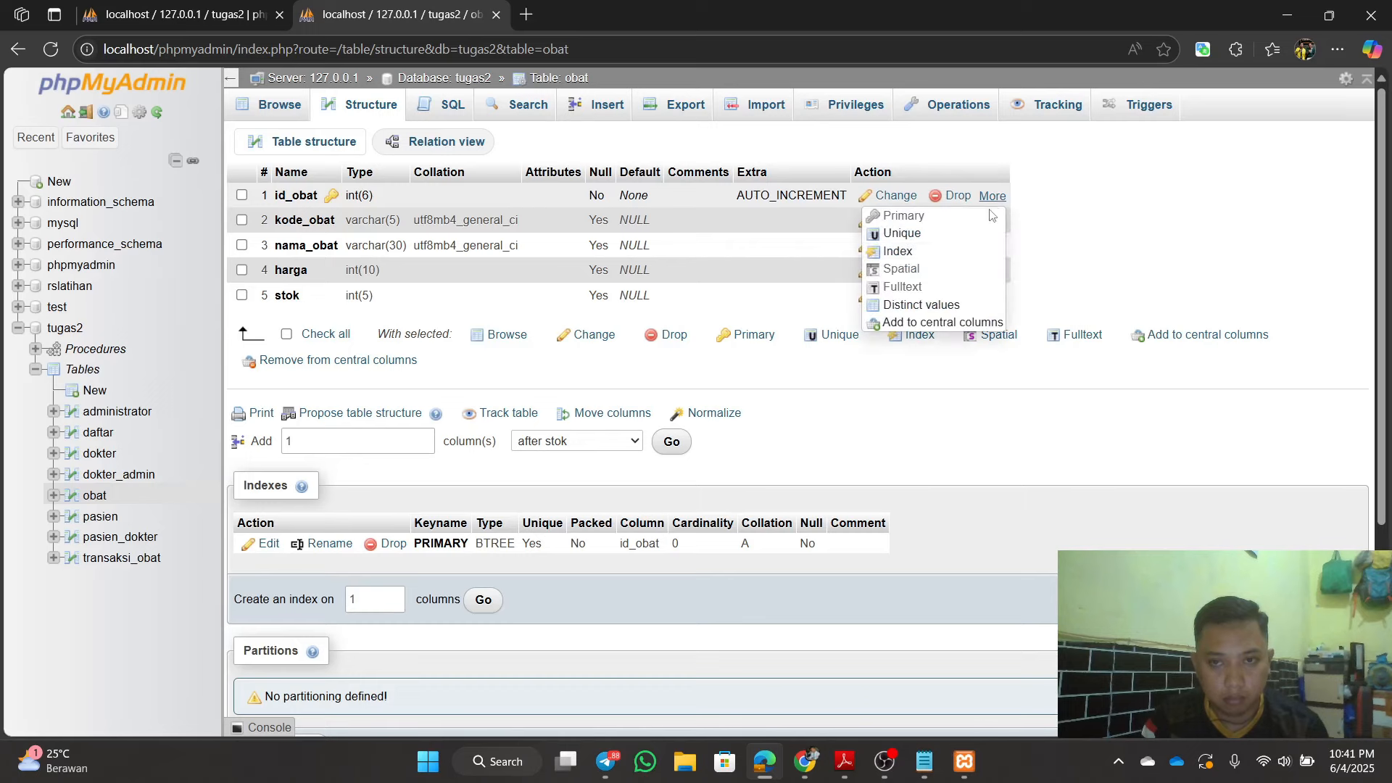
click(921, 255)
click(715, 453)
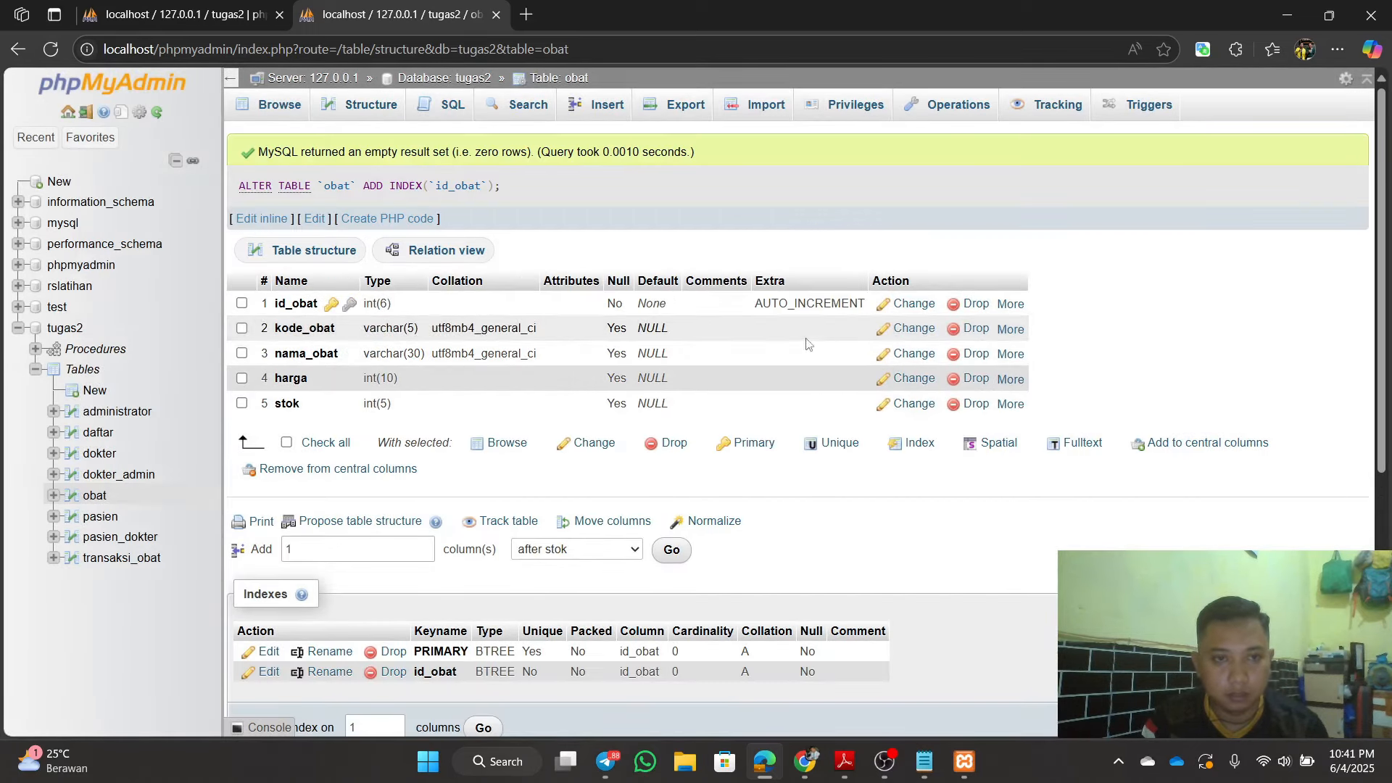
Step: Add separate indexes on transaksi_obat's id_pasien and id_obat columns
click(121, 559)
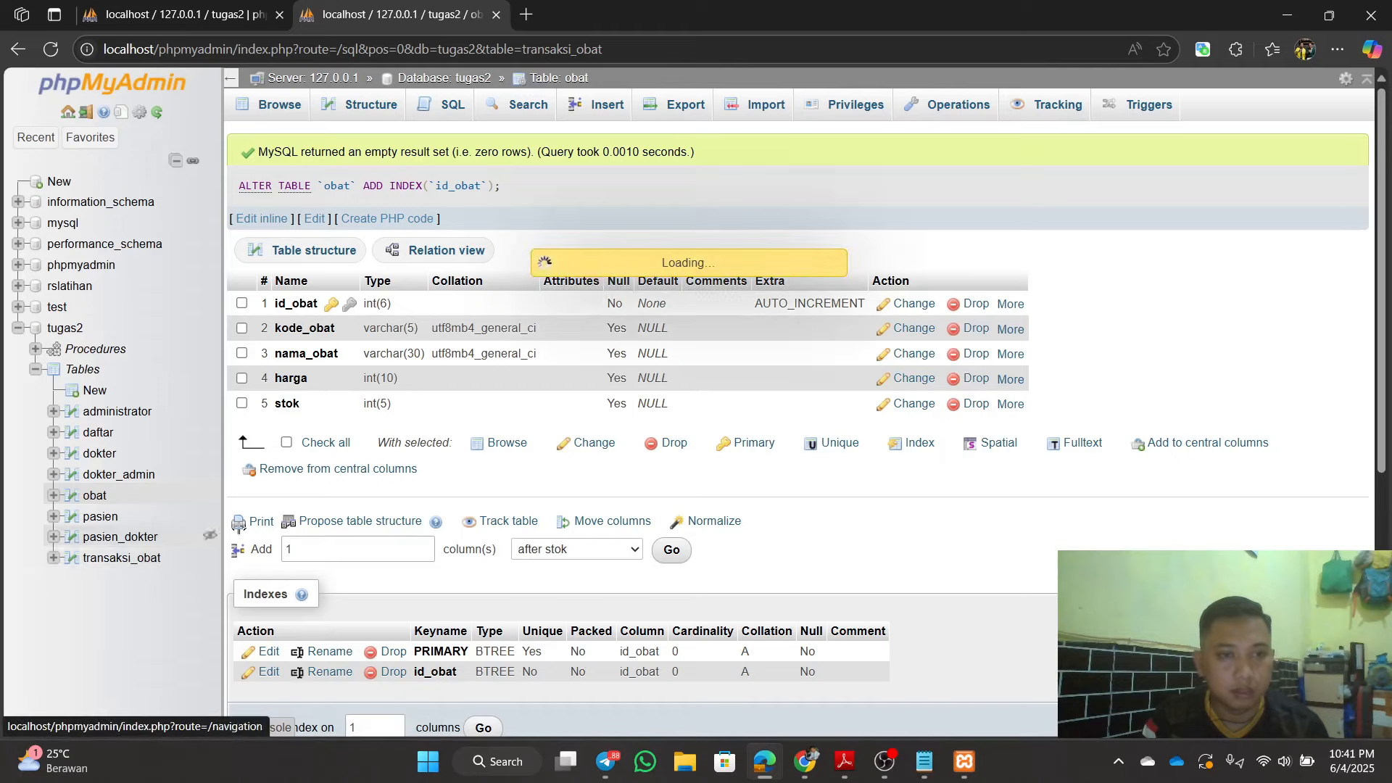
click(380, 105)
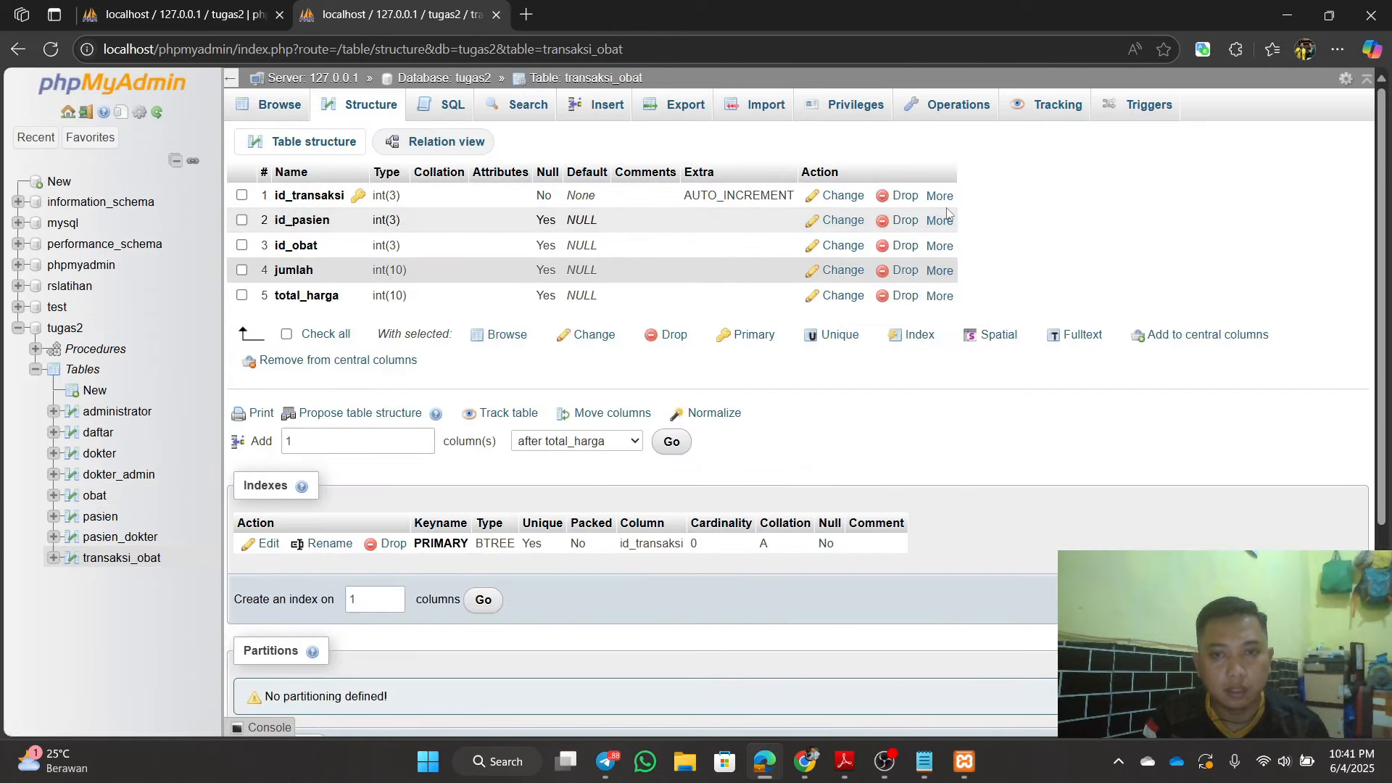
mouse_move(940, 220)
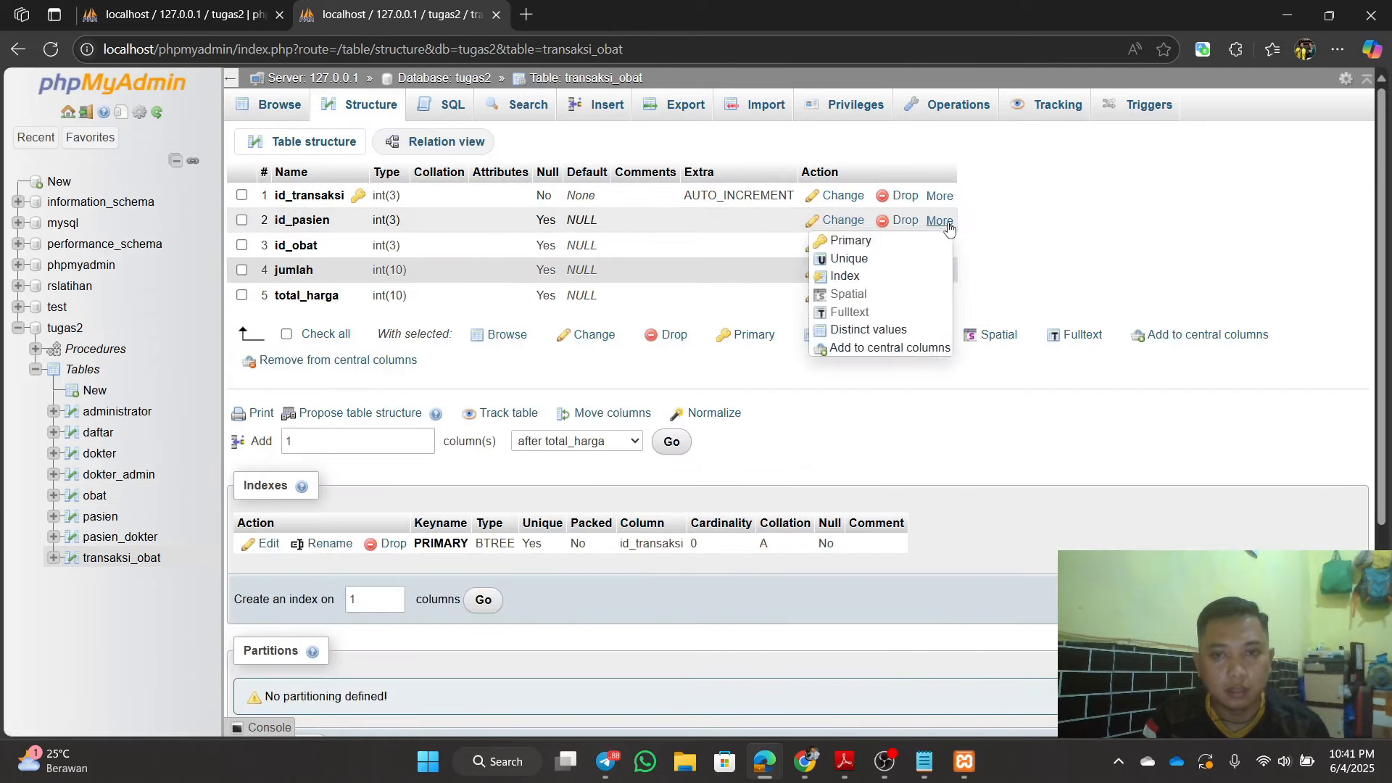
click(846, 277)
click(718, 450)
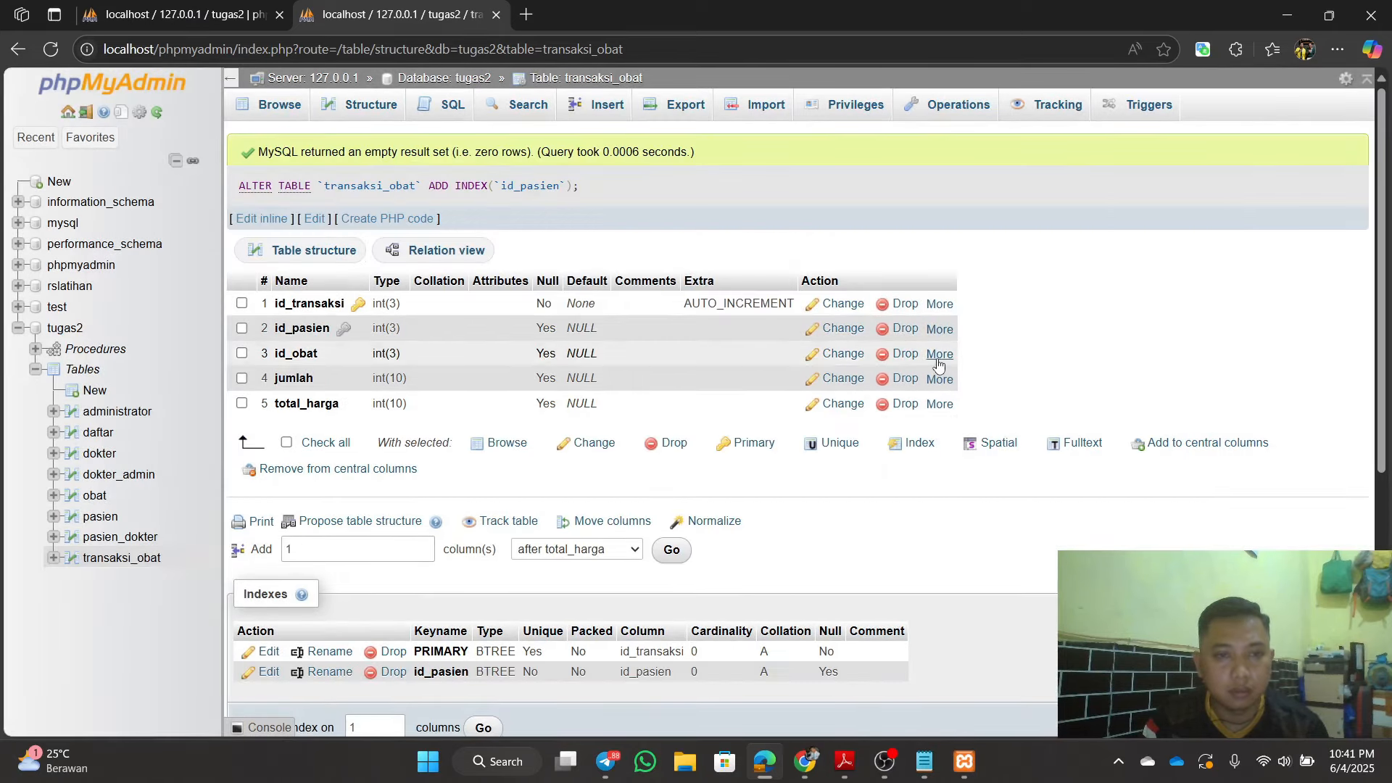
mouse_move(937, 355)
click(869, 412)
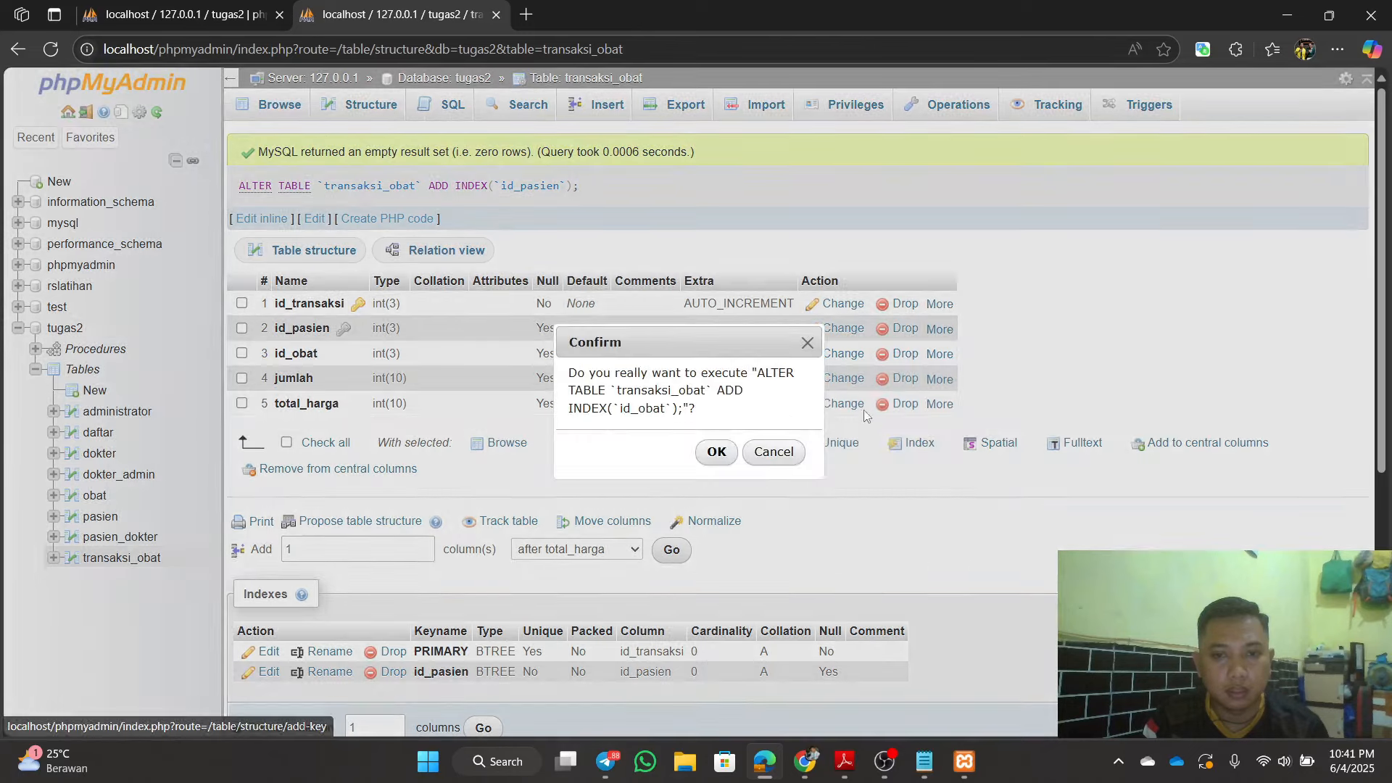
click(720, 450)
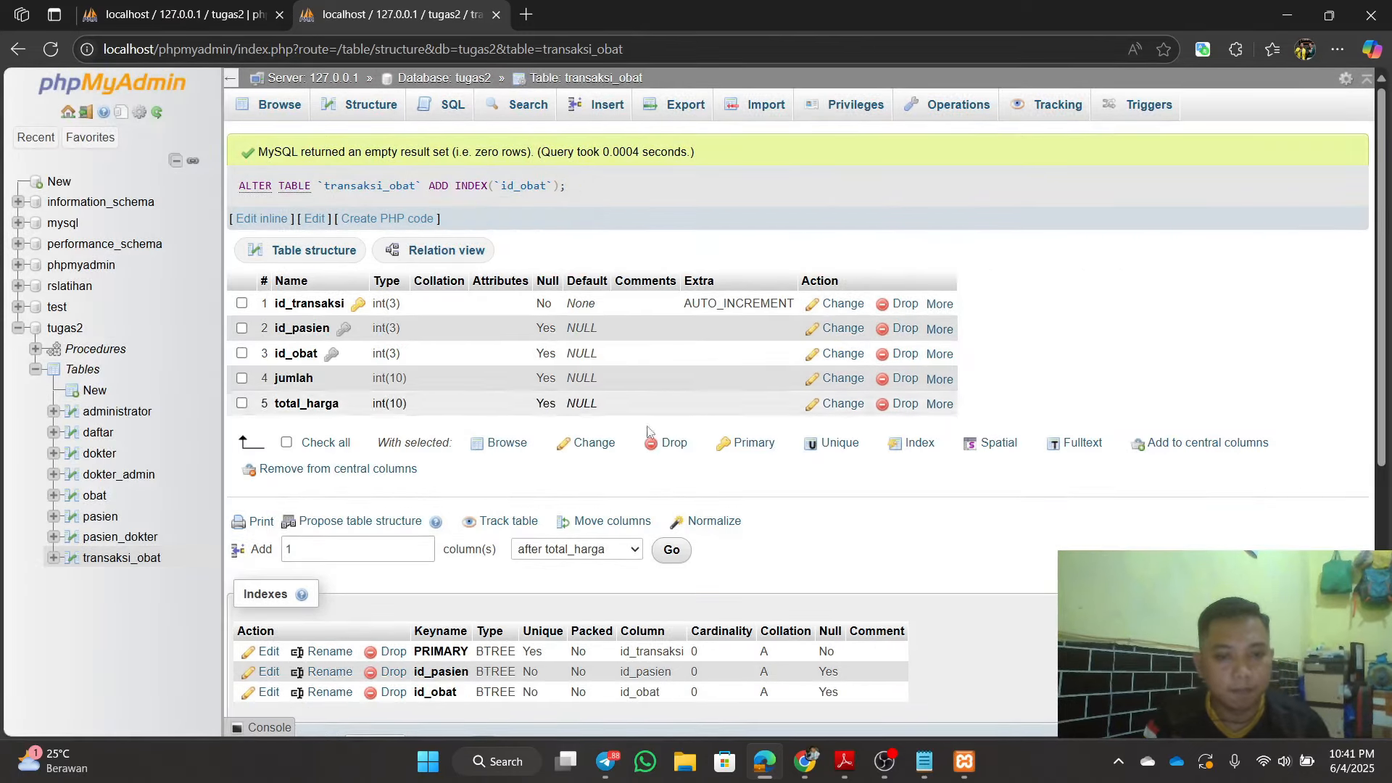
scroll(563, 348, down, 3)
scroll(254, 393, up, 3)
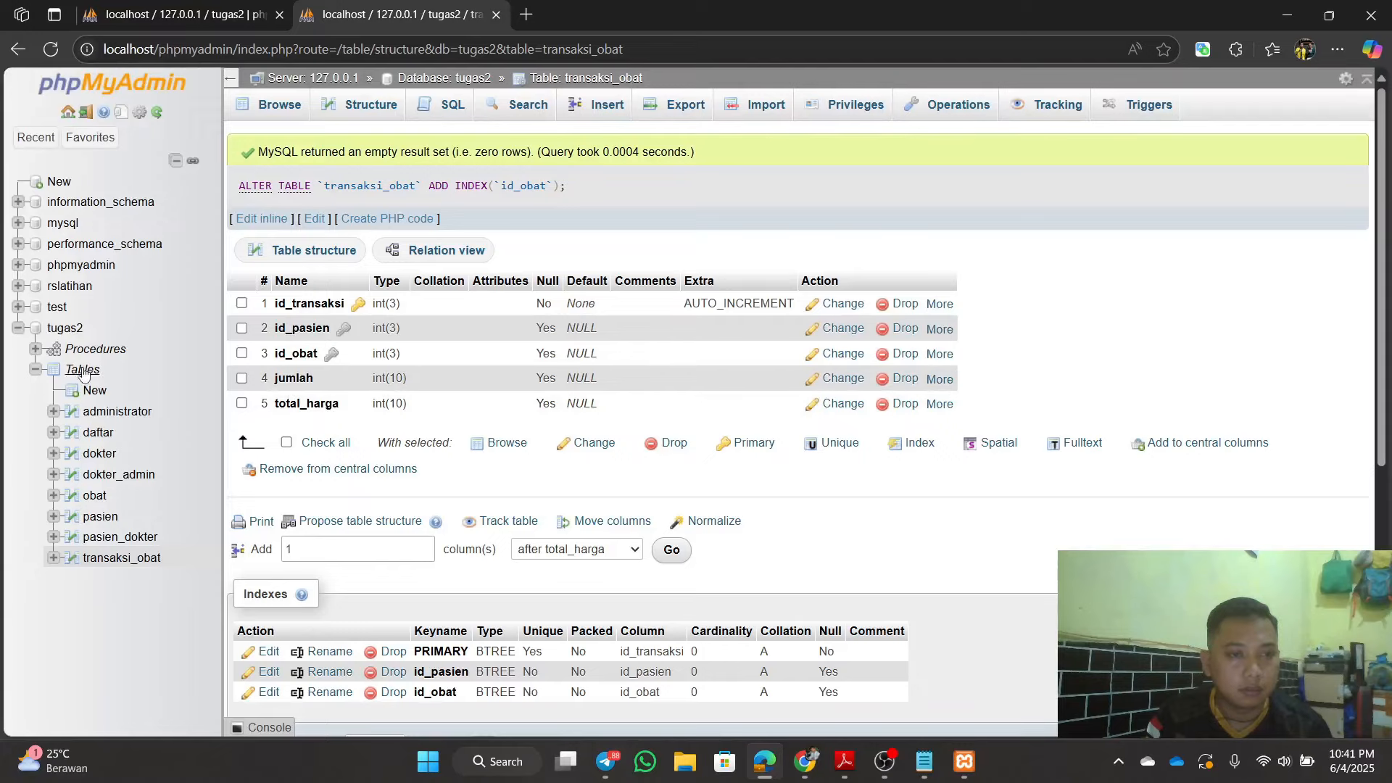
Step: Open the tugas2 Designer and add the obat and transaksi_obat tables to the diagram
click(57, 331)
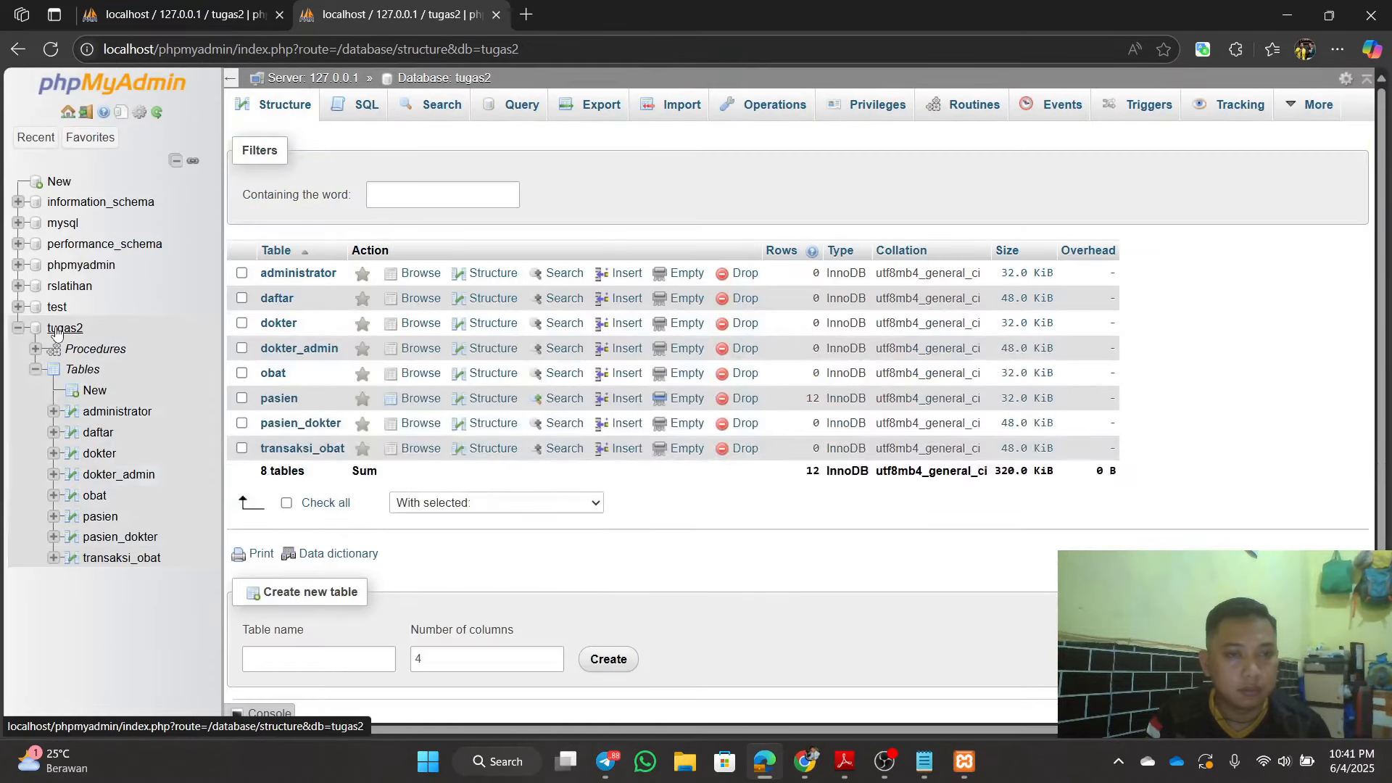
click(1311, 115)
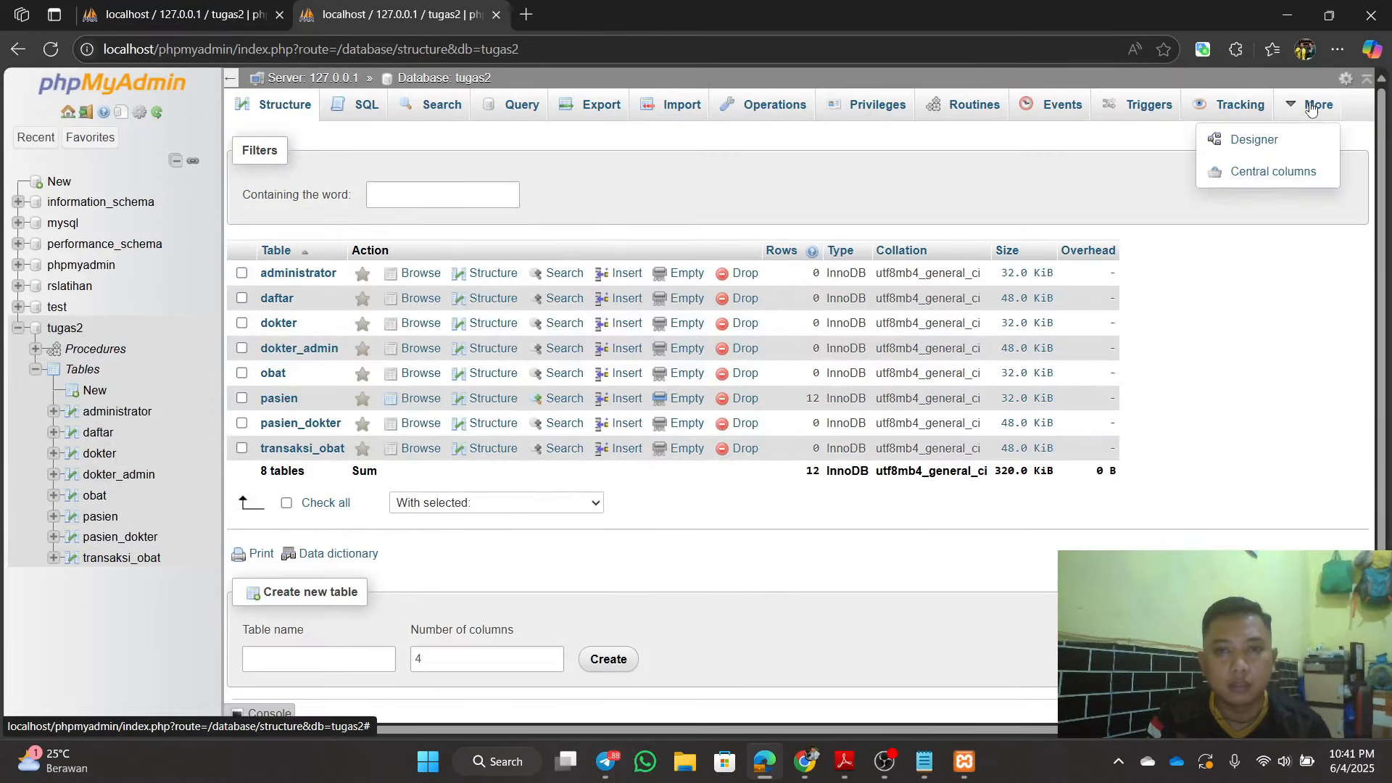
click(1249, 155)
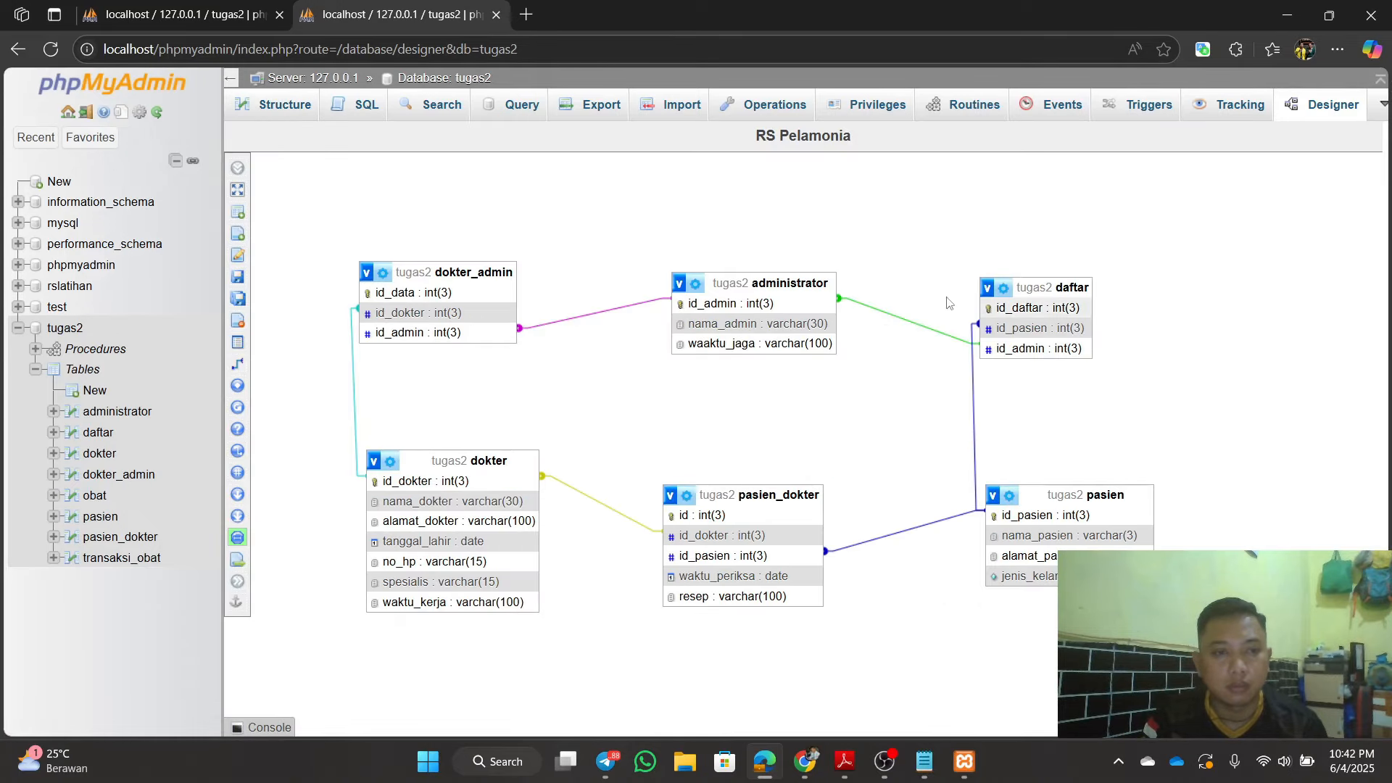
mouse_move(246, 400)
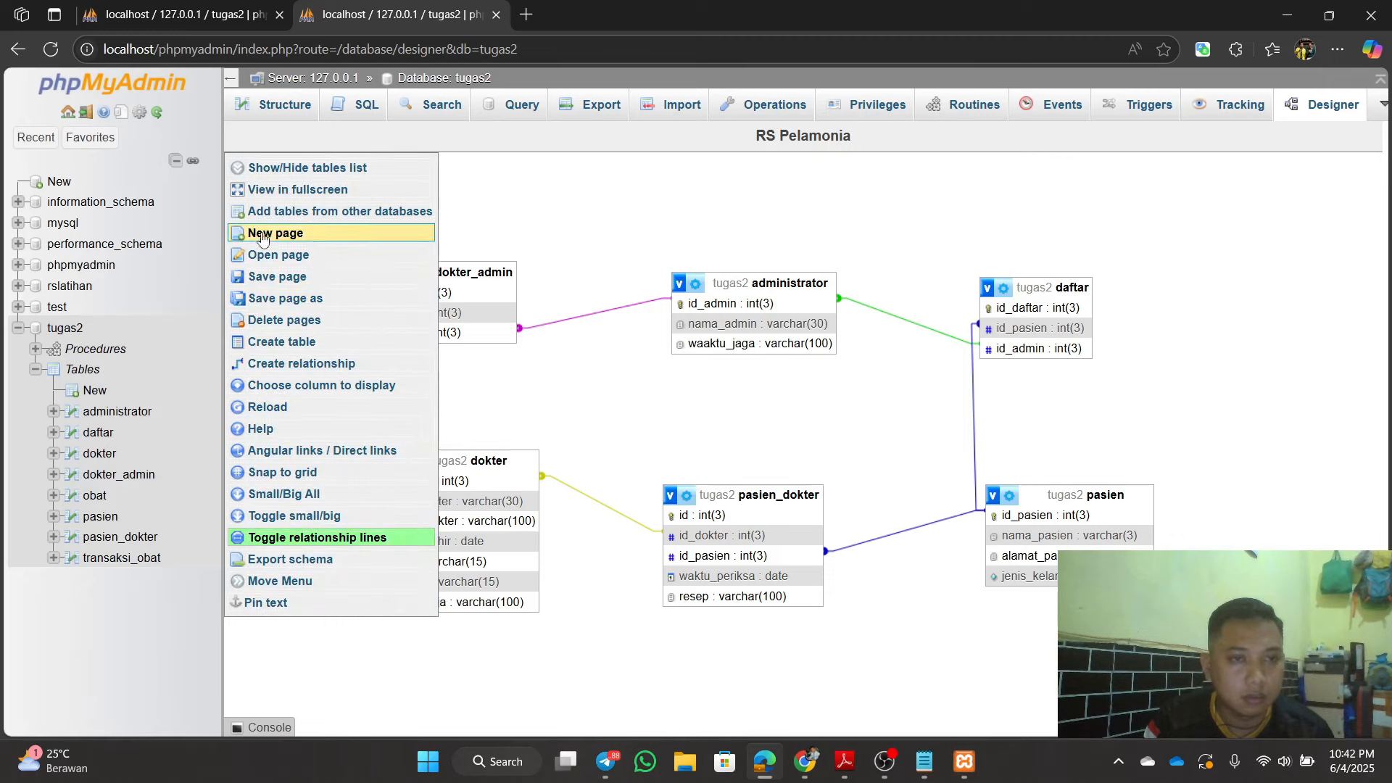
click(278, 169)
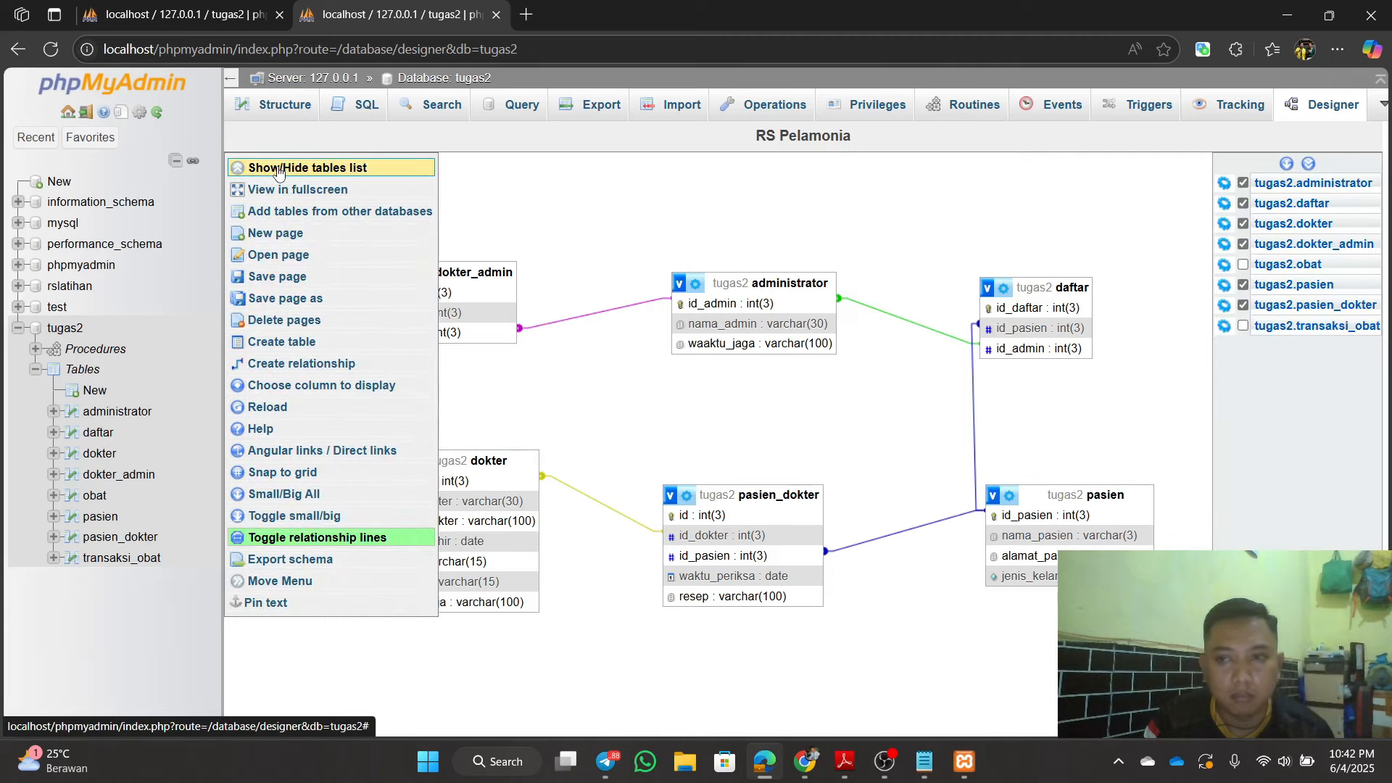
click(1244, 264)
click(1244, 326)
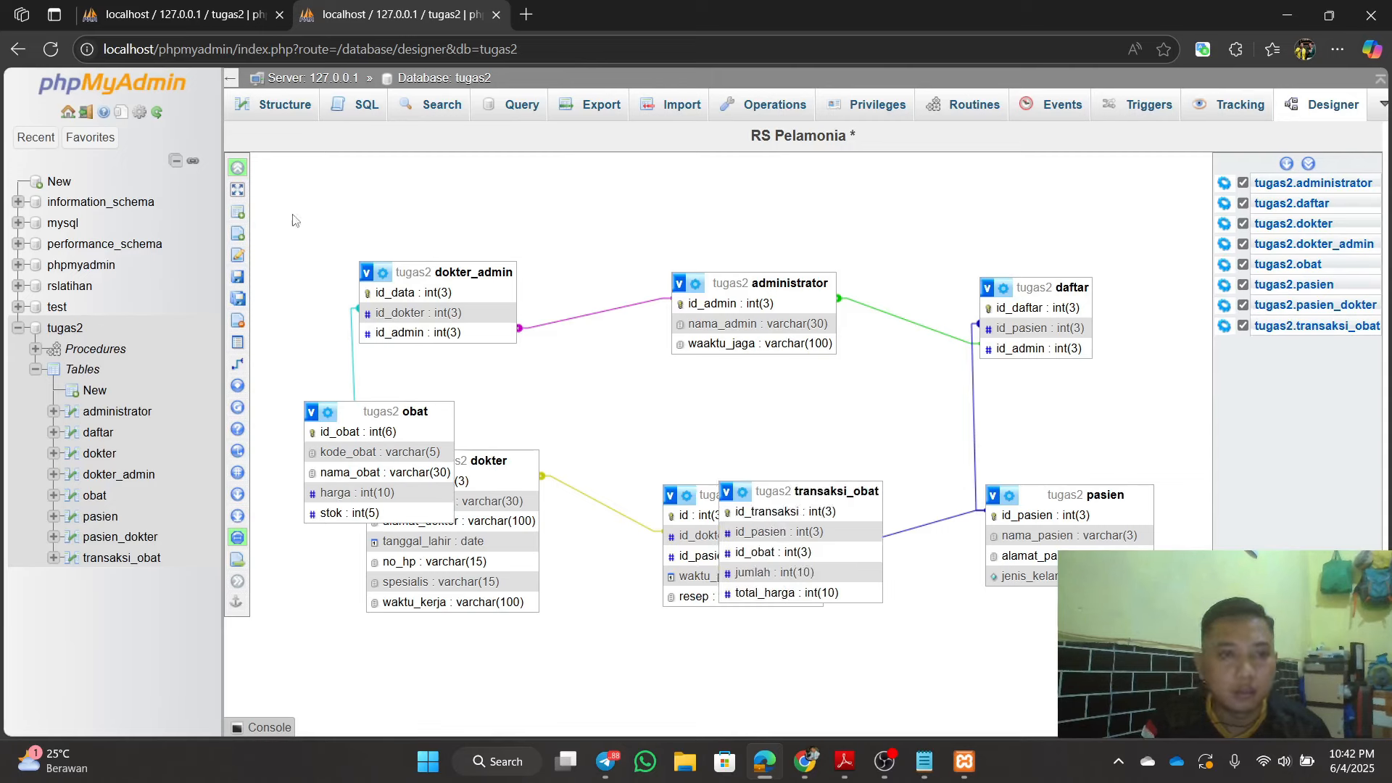
click(239, 169)
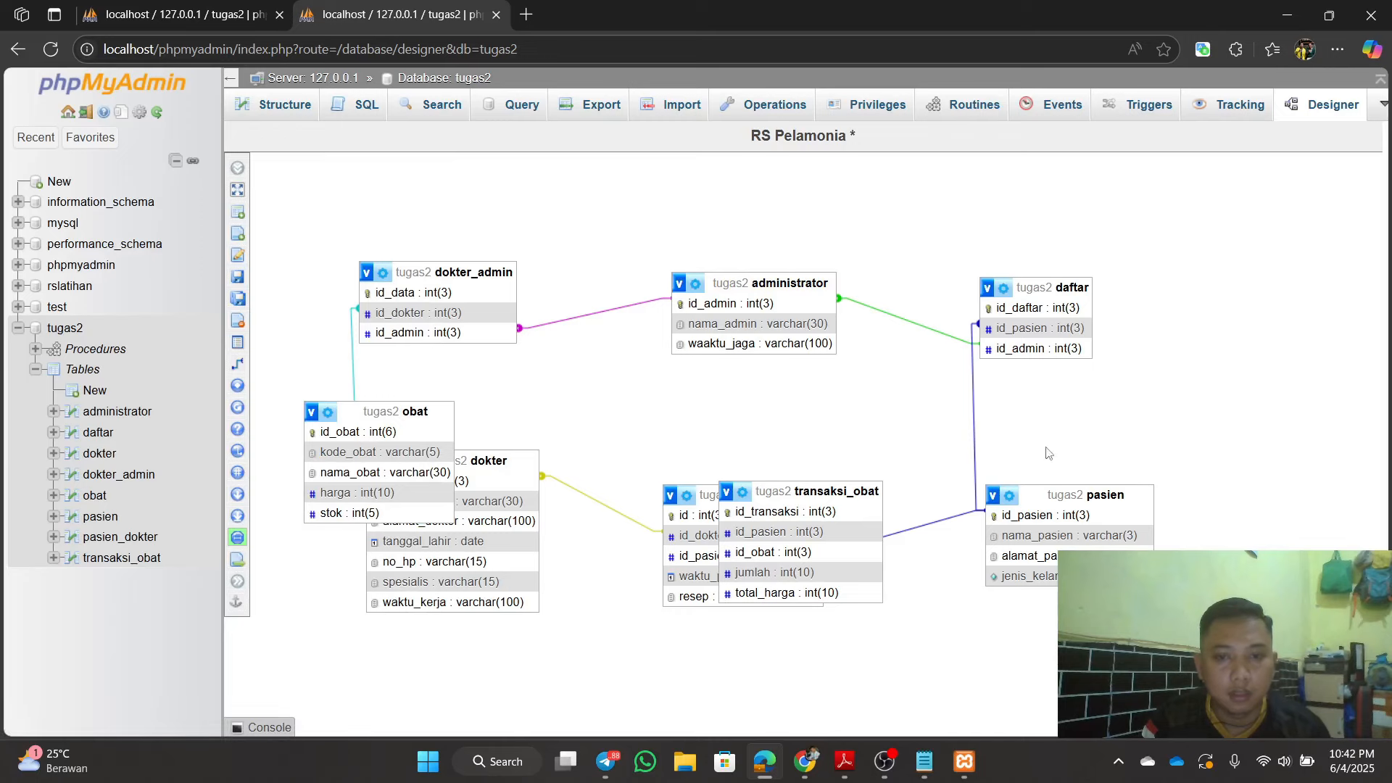
Step: Move transaksi_obat and obat lower in the diagram and save the RS Pelamonia layout
drag(818, 499, 1098, 668)
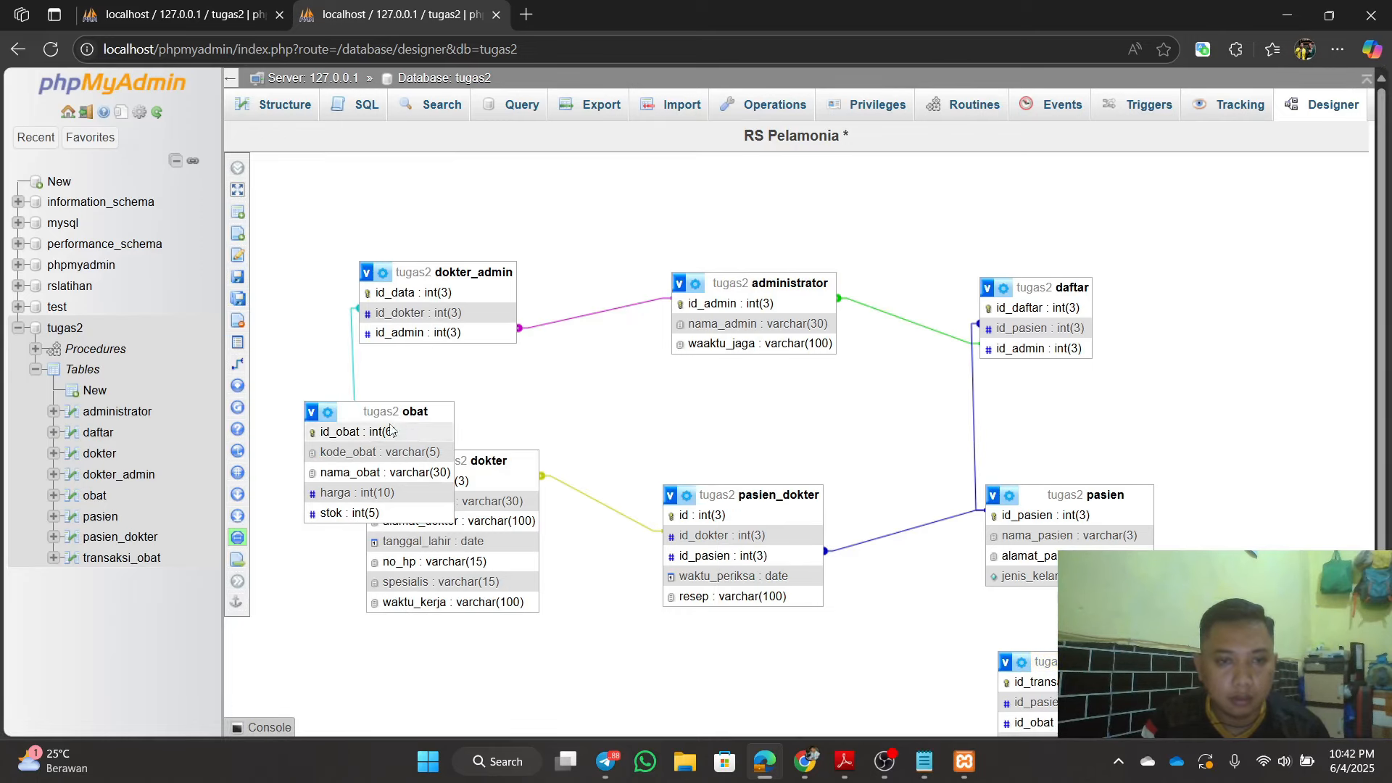
scroll(725, 507, down, 2)
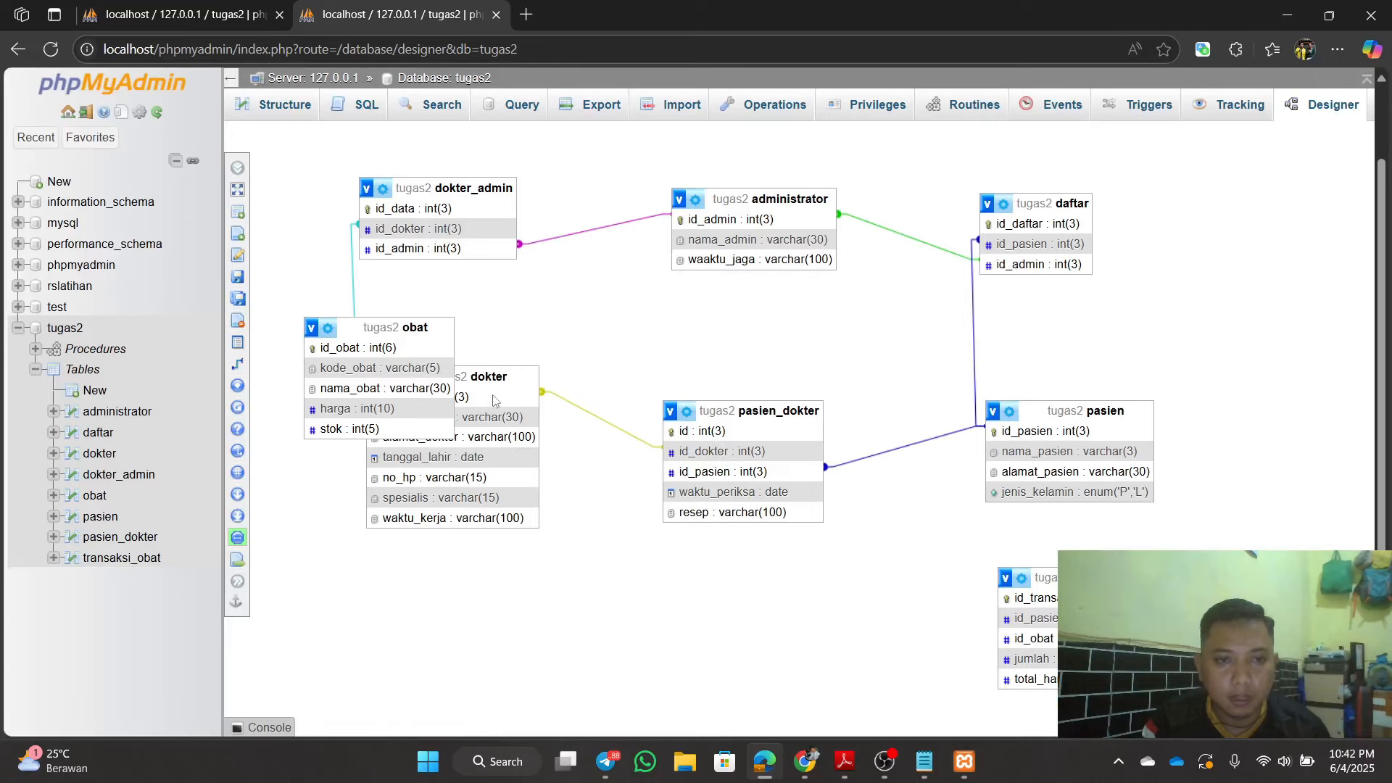
scroll(450, 370, up, 1)
drag(445, 327, 761, 625)
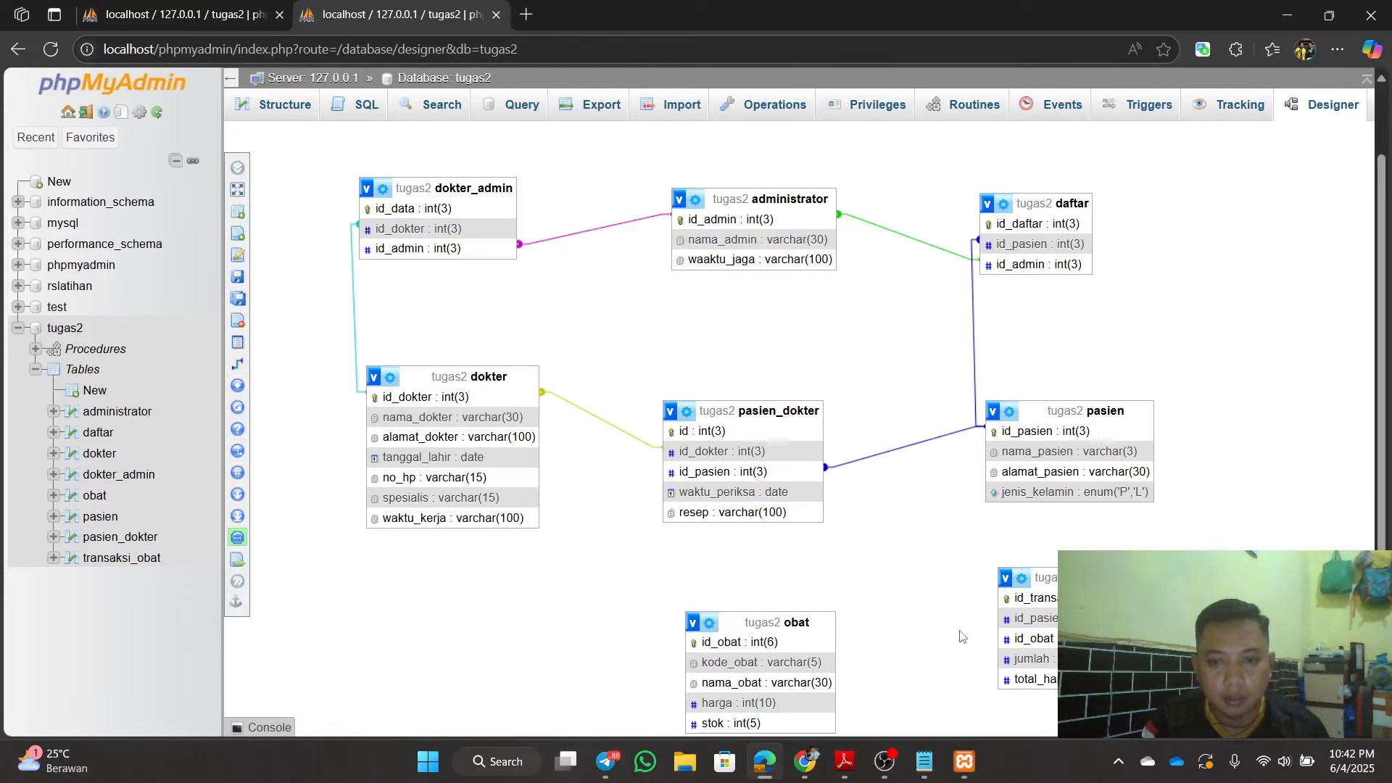
scroll(915, 638, down, 1)
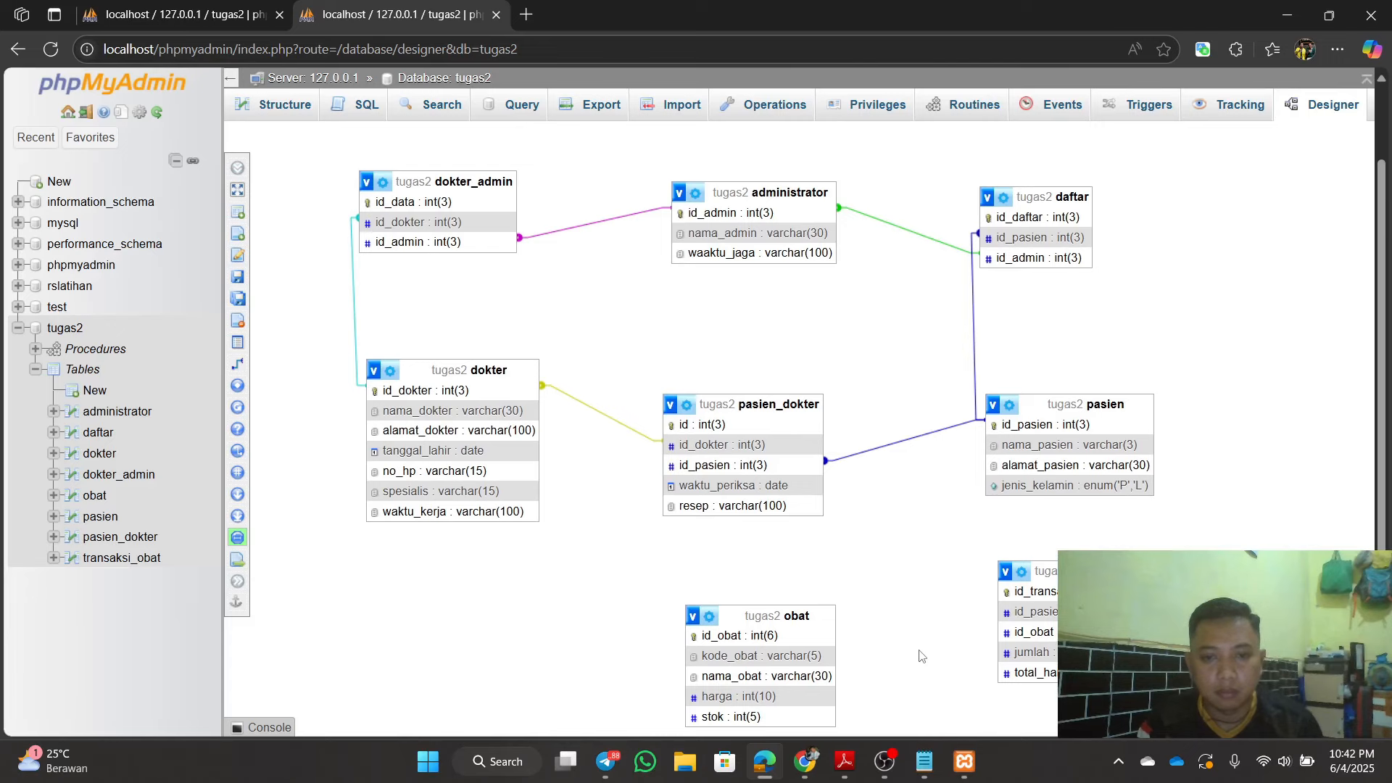
mouse_move(261, 407)
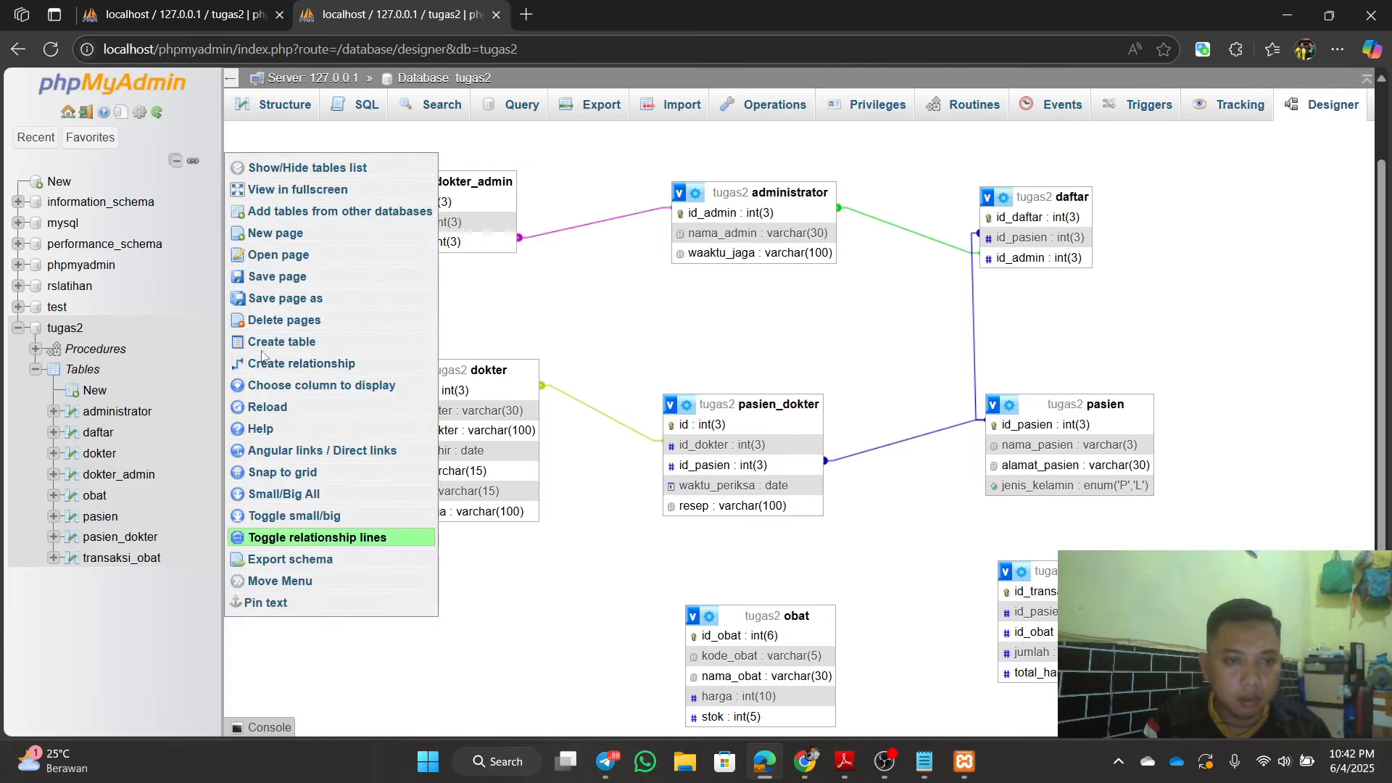
click(283, 278)
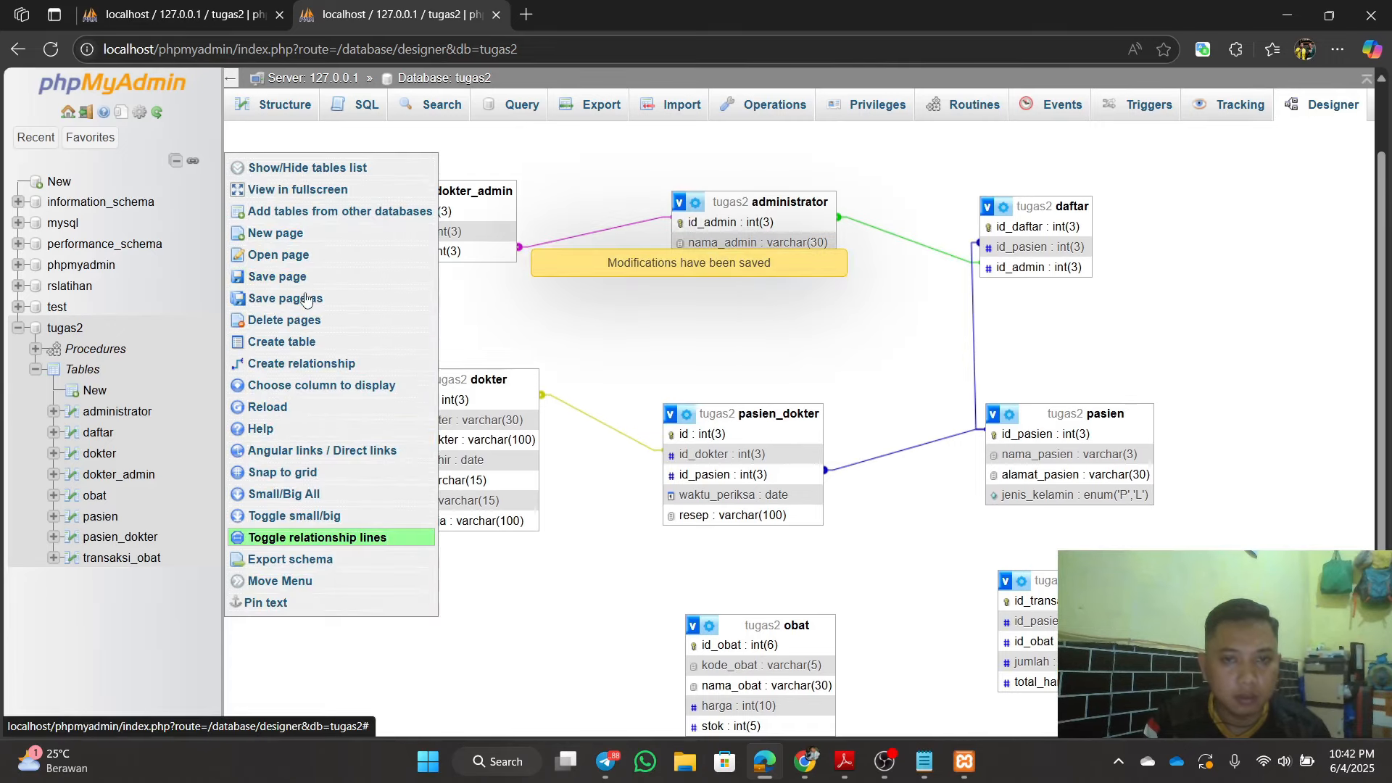
Step: Relate transaksi_obat.id_pasien to pasien.id_pasien, then reload the Designer page
click(247, 364)
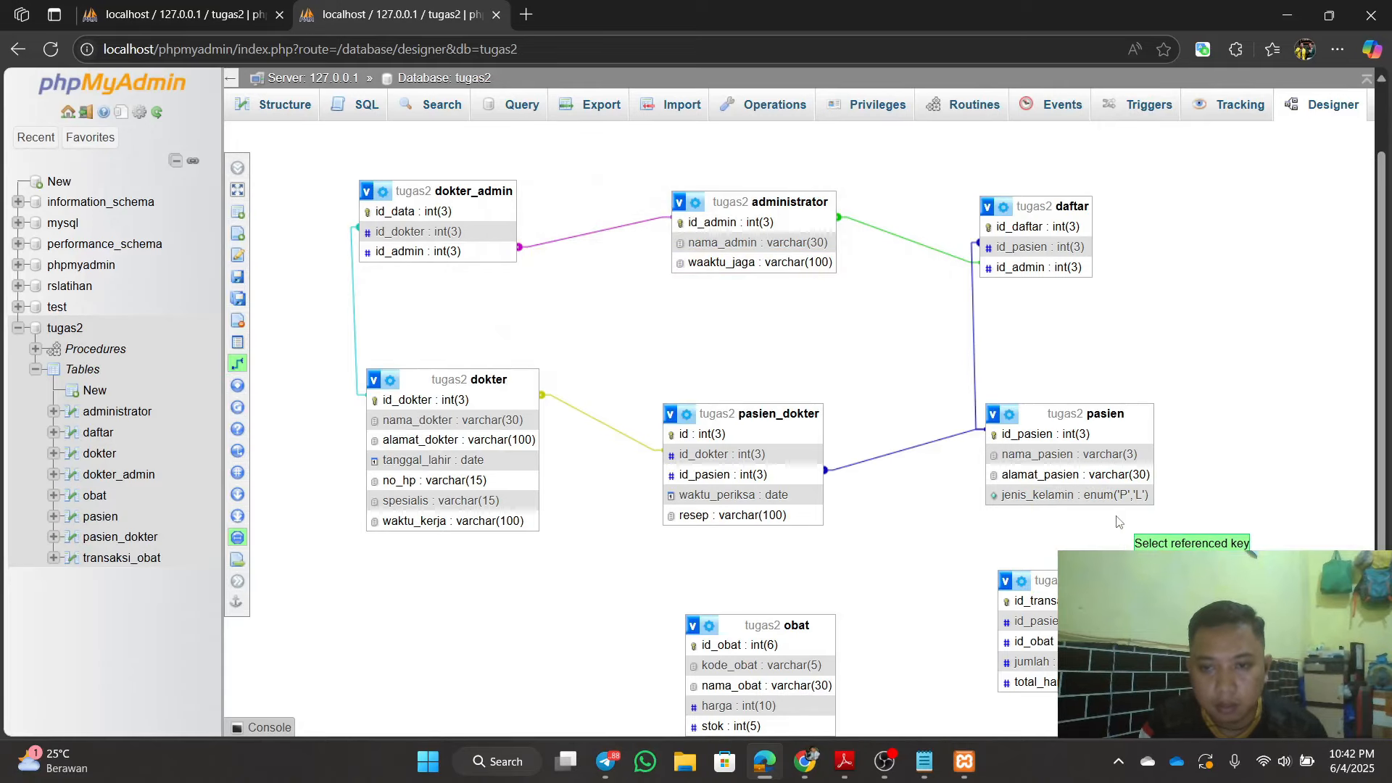
click(1028, 435)
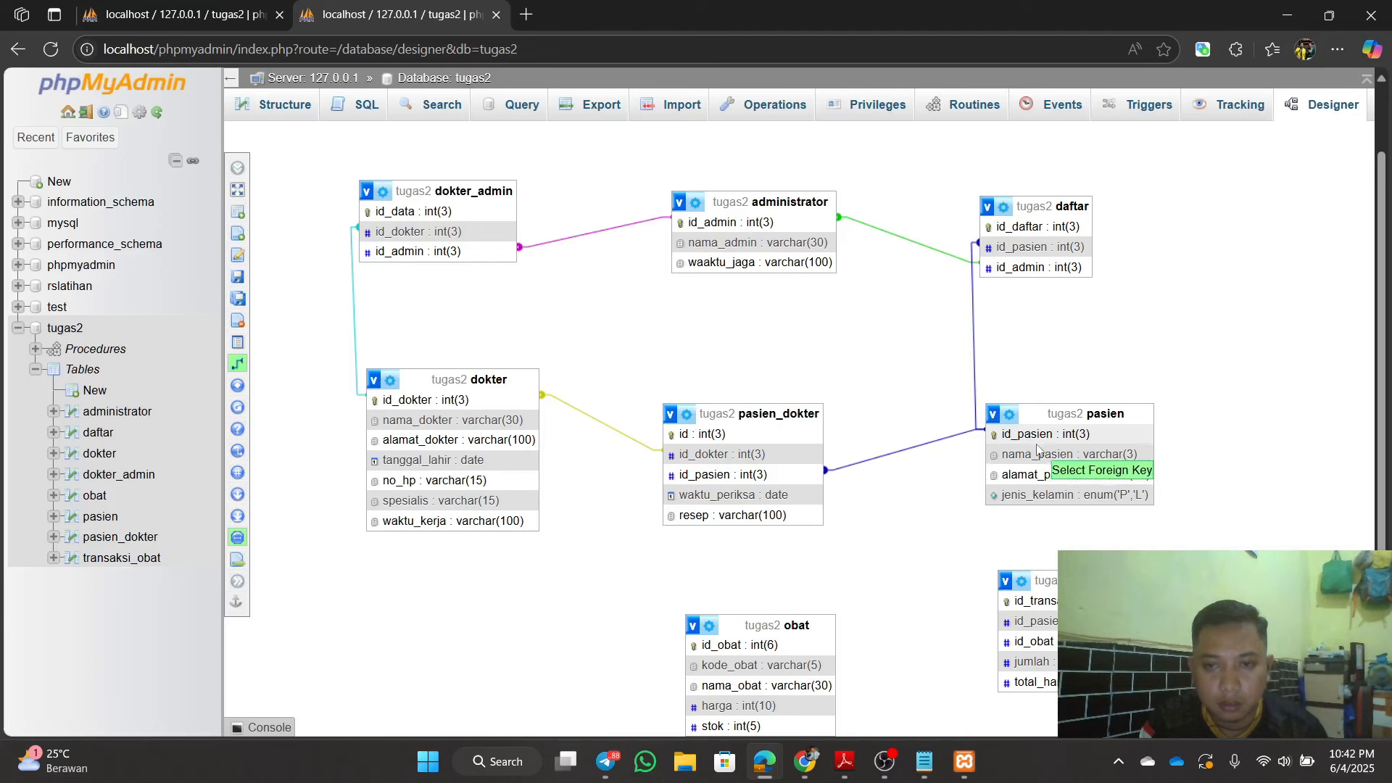
click(1053, 622)
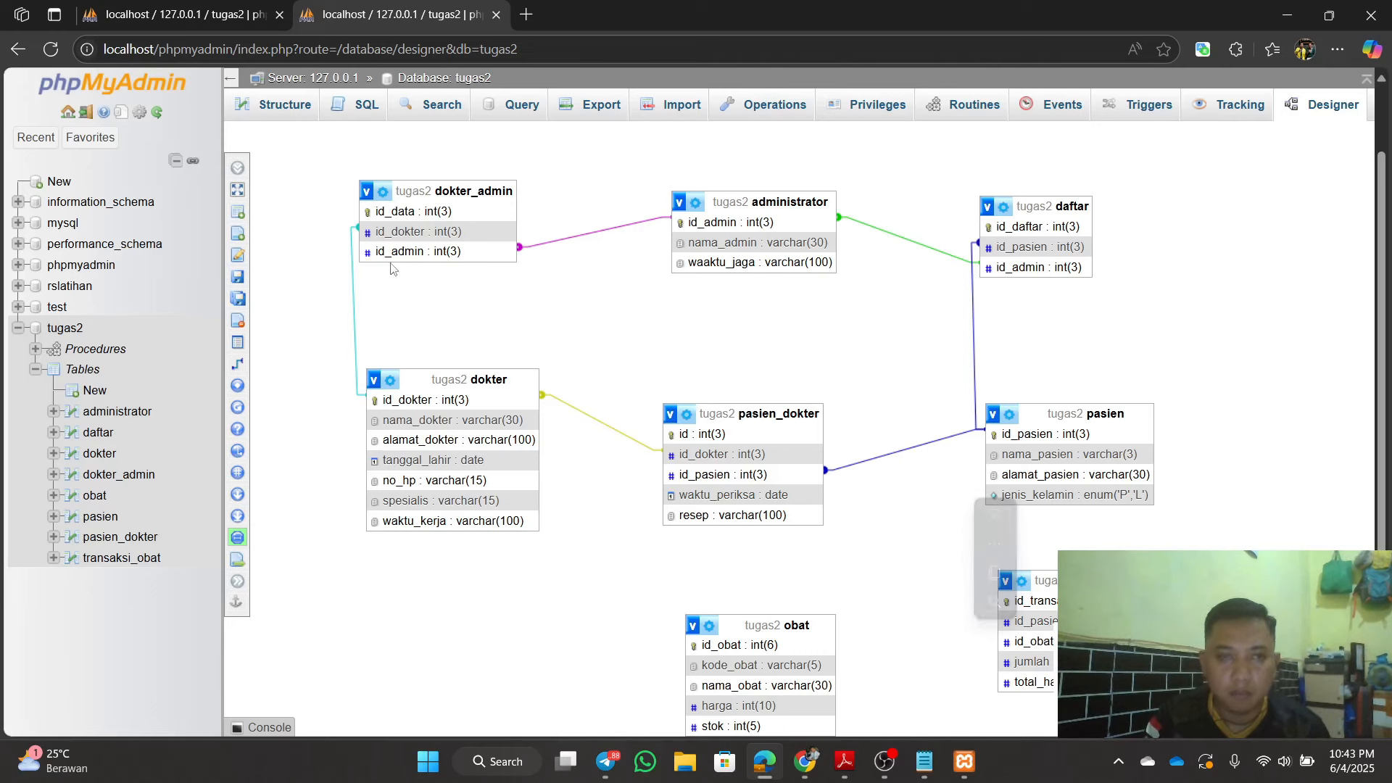
click(58, 55)
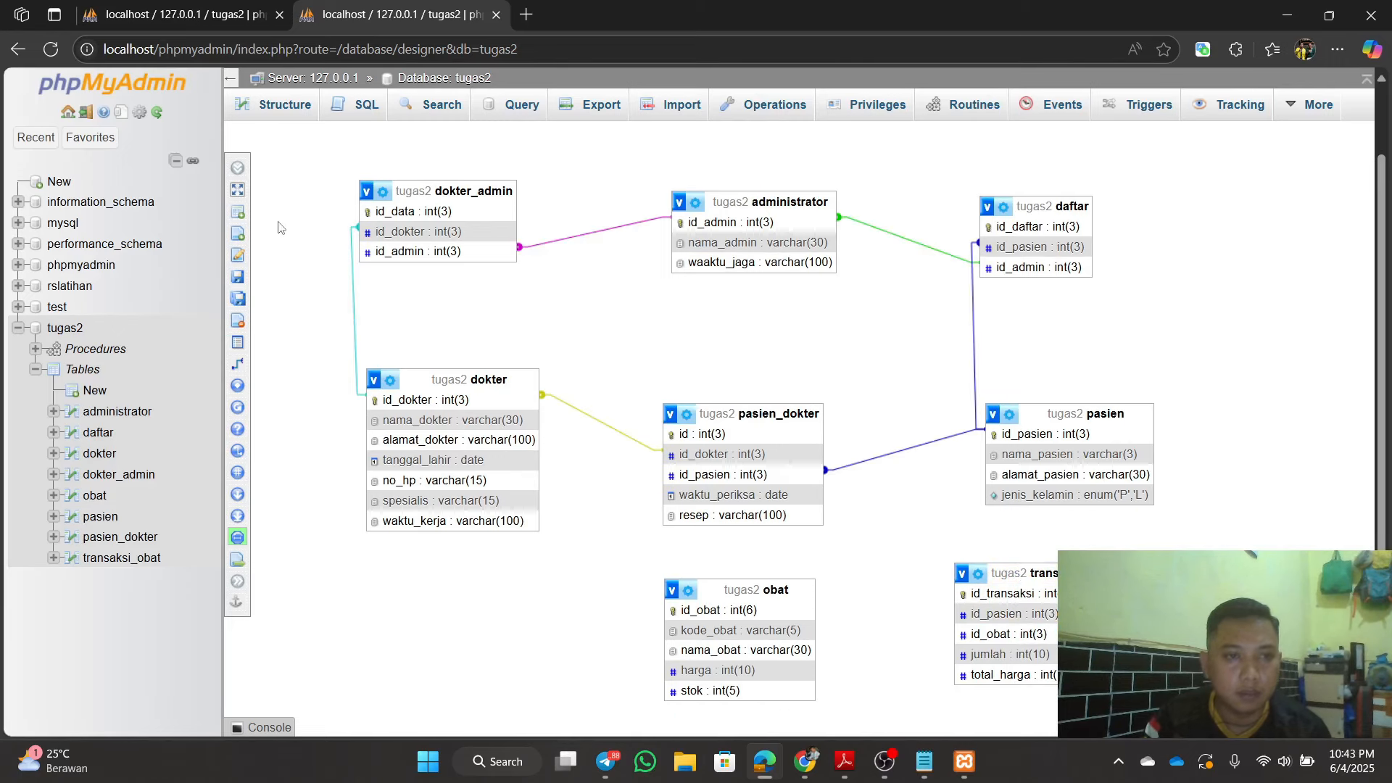
Step: Retry the id_pasien relationship and load the saved RS Pelamonia designer page
click(275, 366)
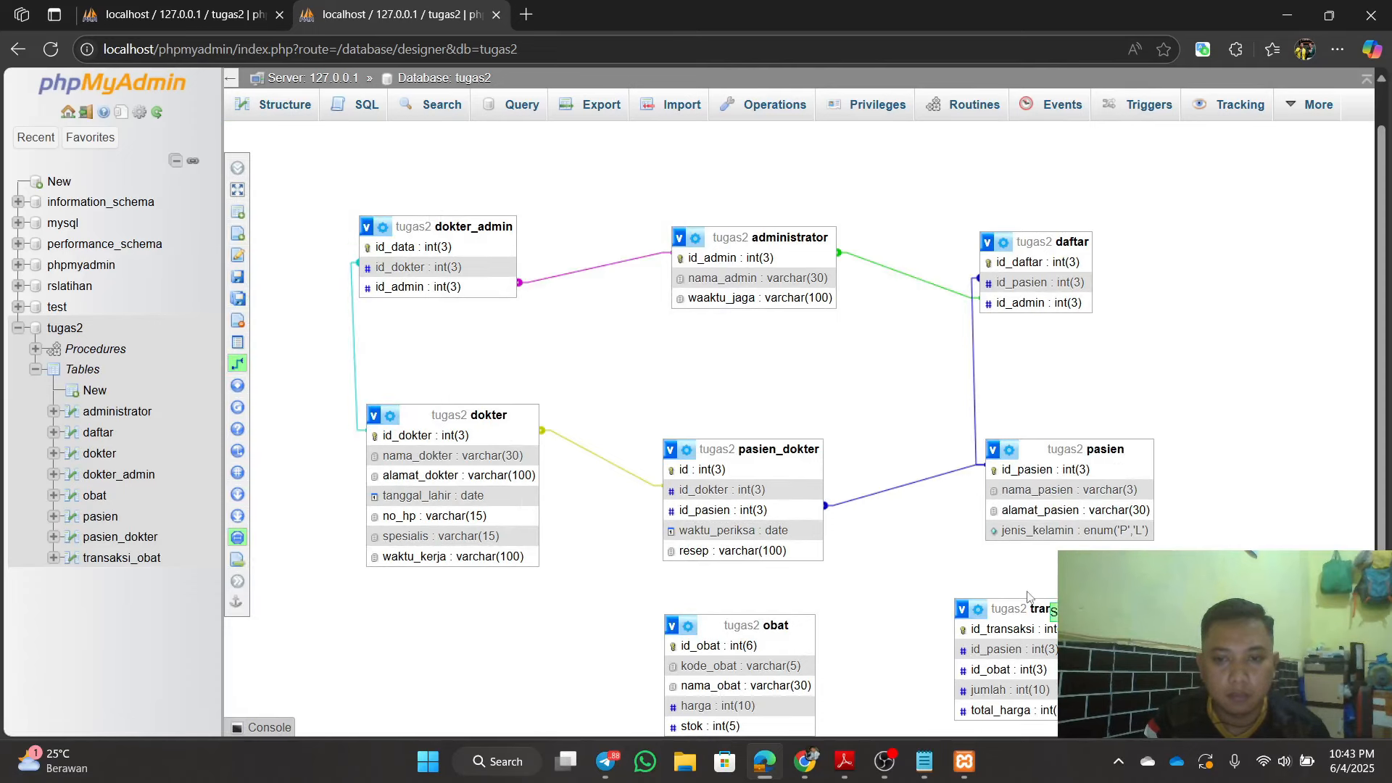
click(1012, 655)
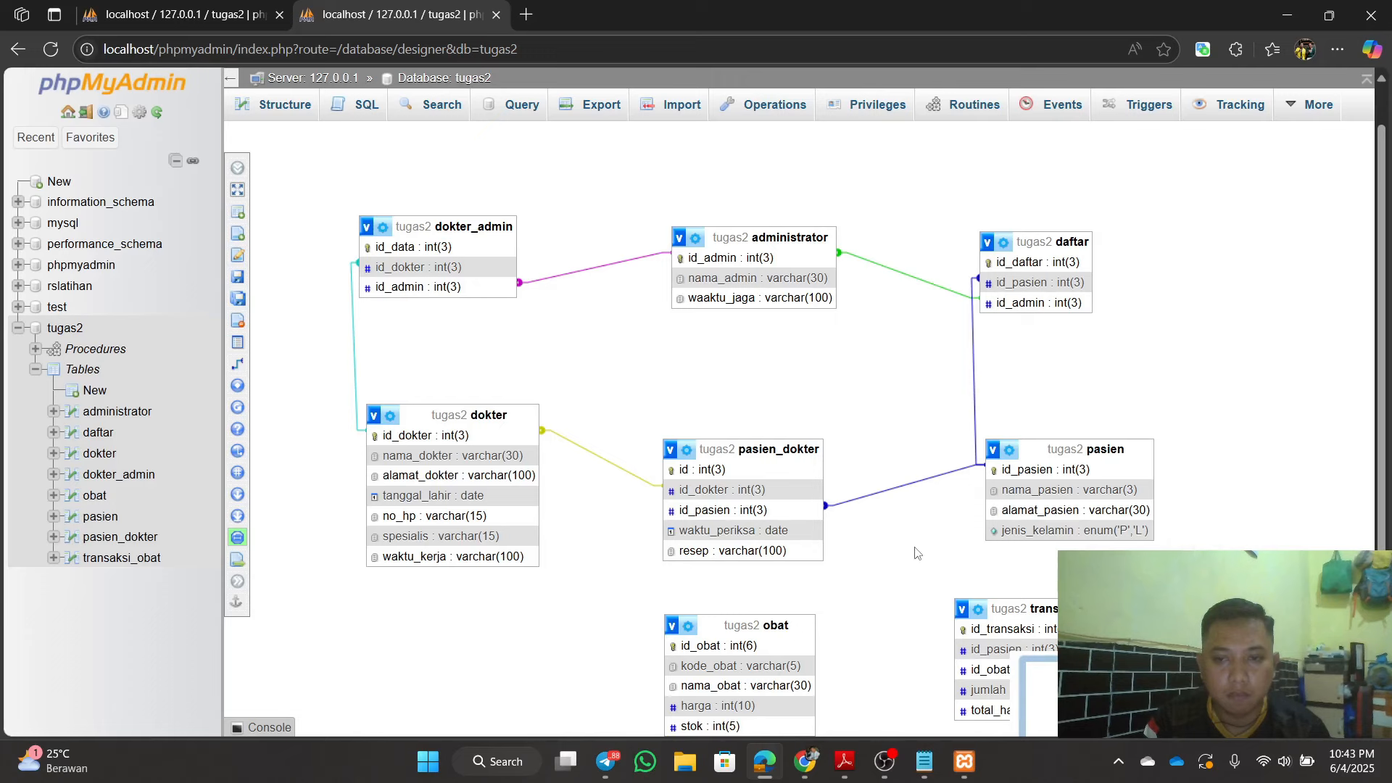
scroll(935, 533, down, 1)
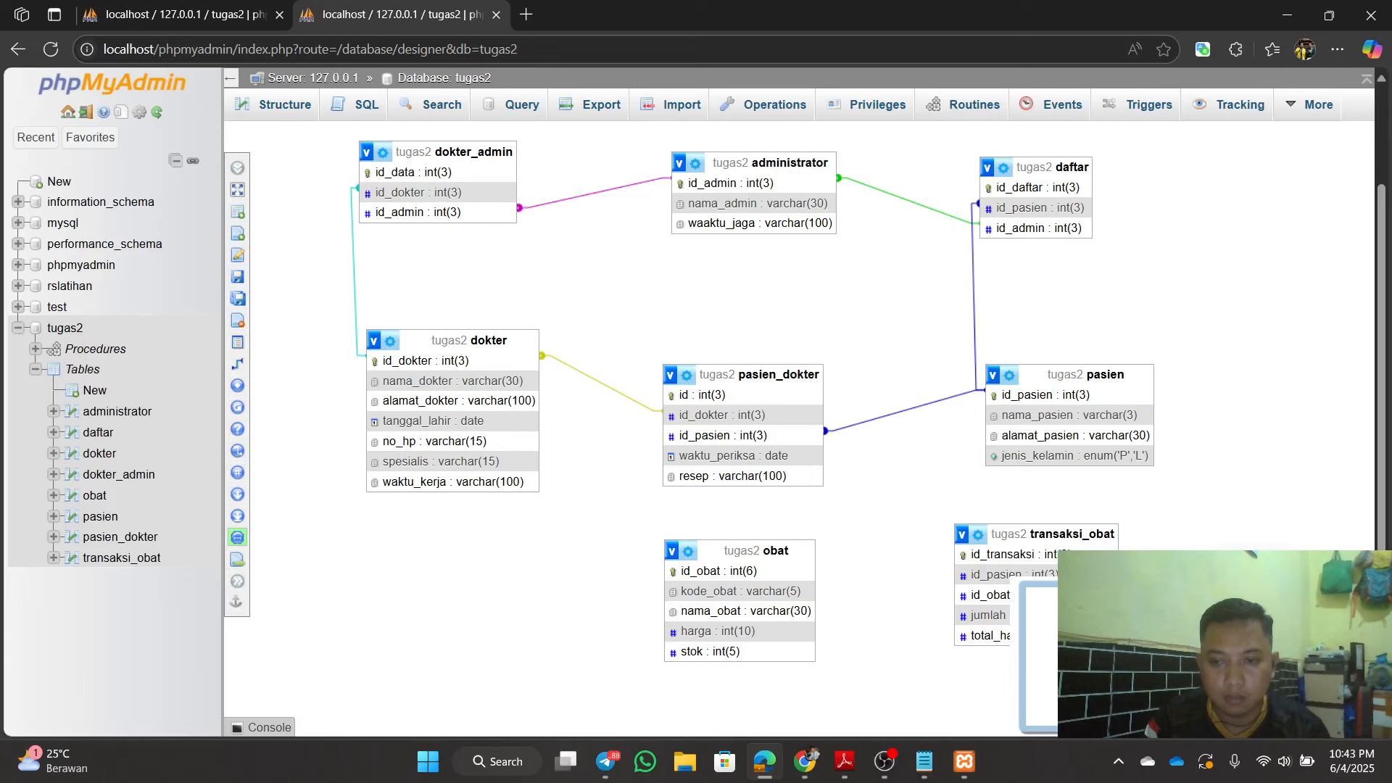
key(Return)
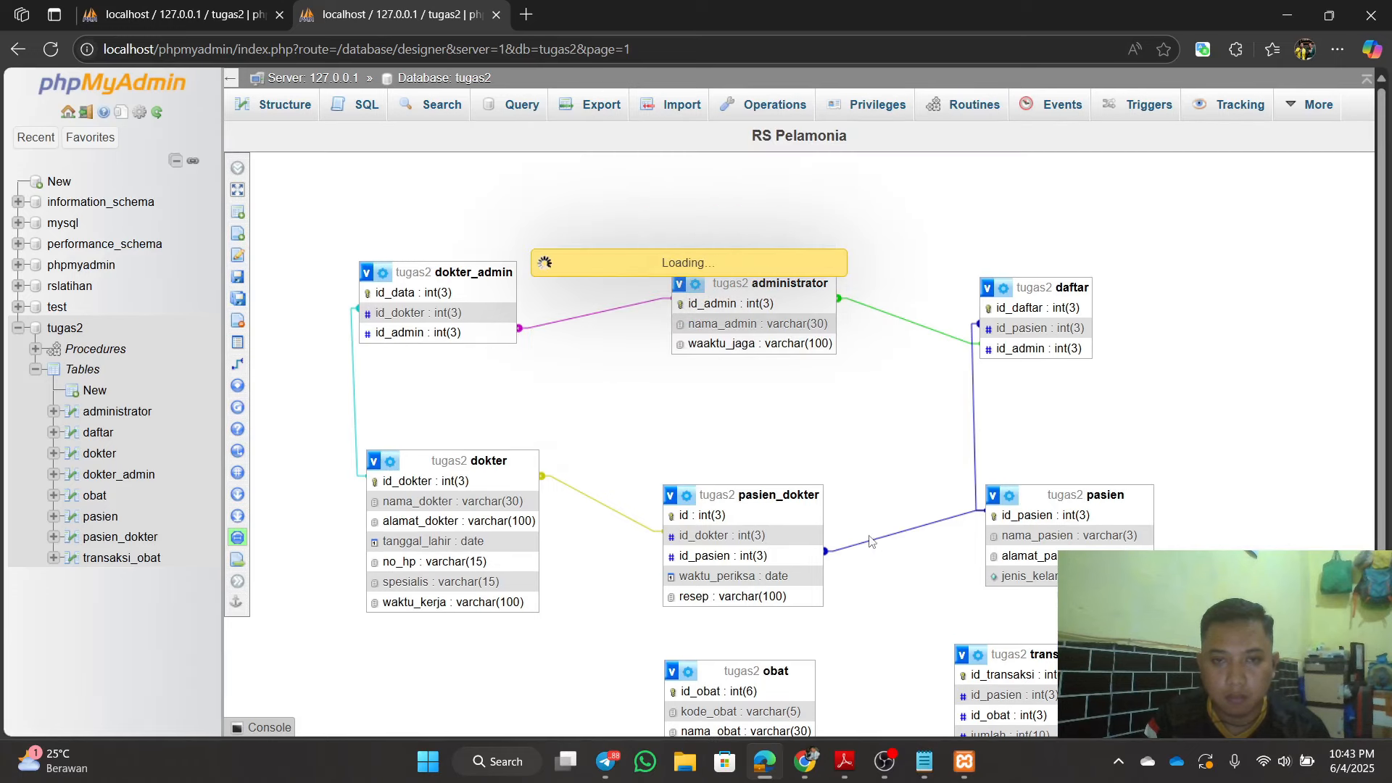
Step: Shift transaksi_obat left and relate its id_obat to obat.id_obat
scroll(727, 490, down, 1)
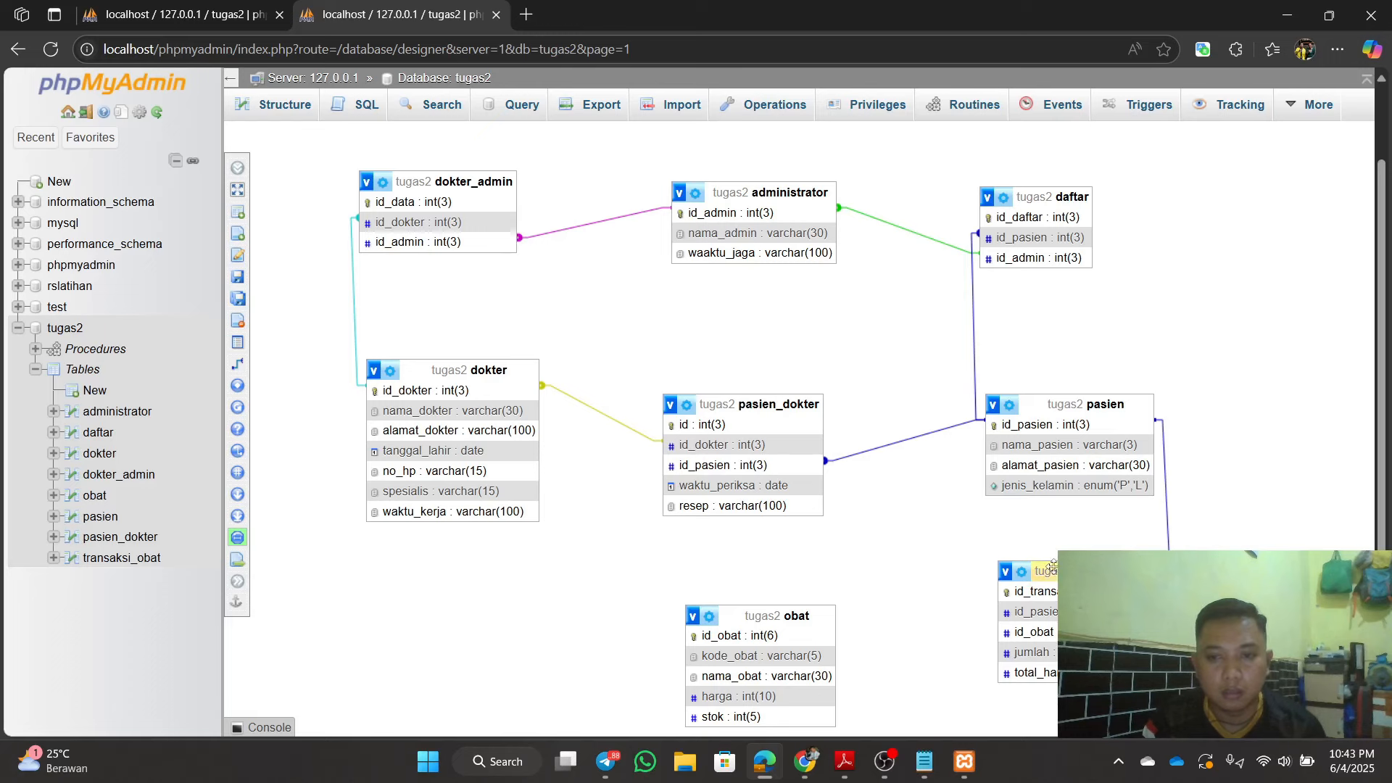
mouse_move(1055, 571)
mouse_down()
mouse_move(1000, 550)
mouse_move(1049, 546)
mouse_up()
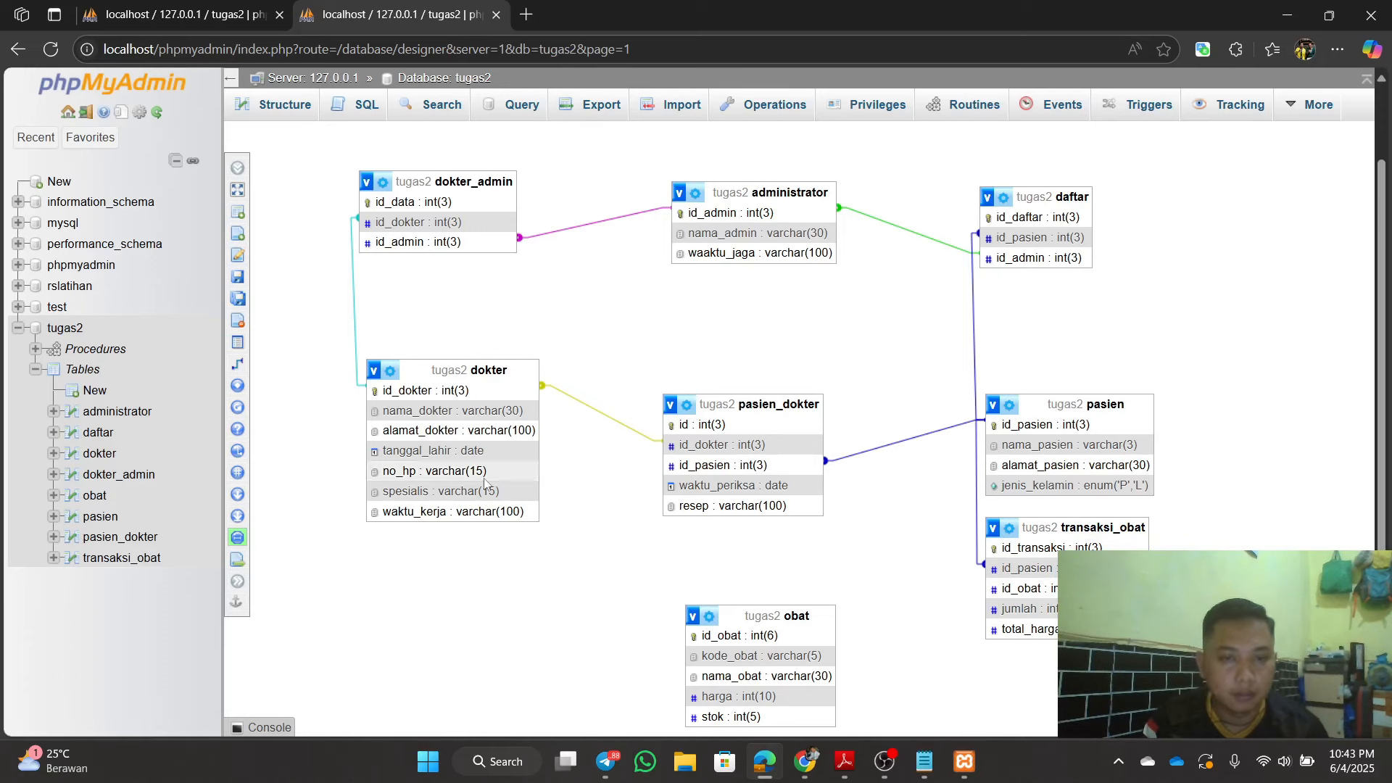
mouse_move(233, 375)
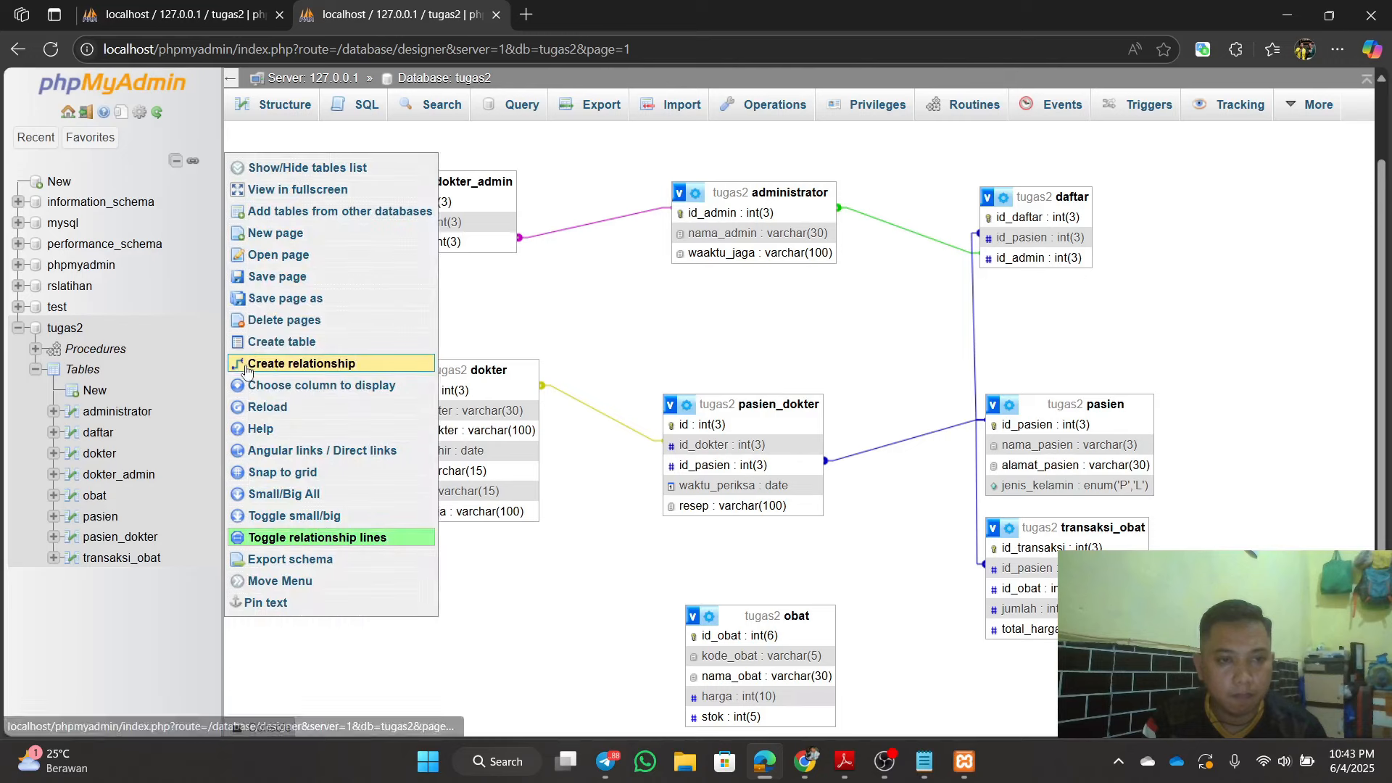
click(266, 364)
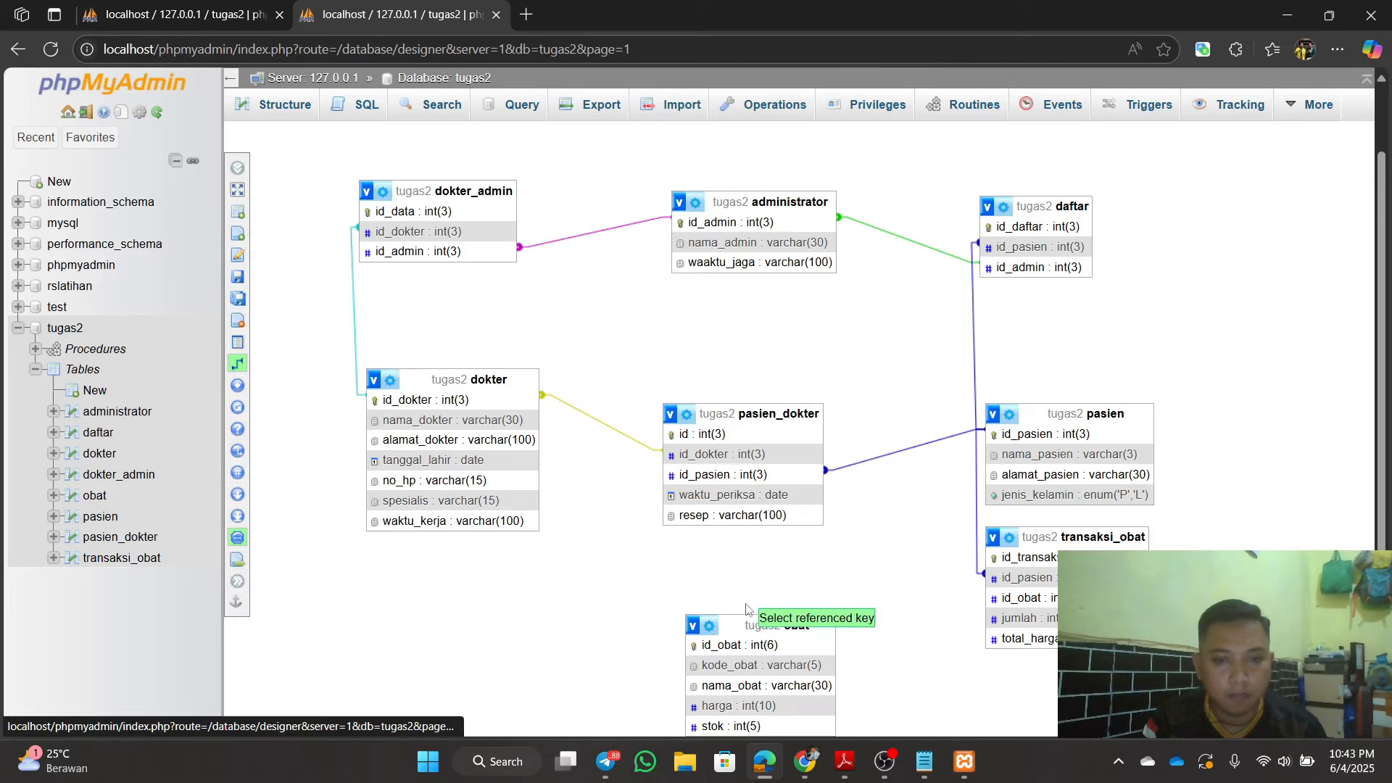
click(777, 645)
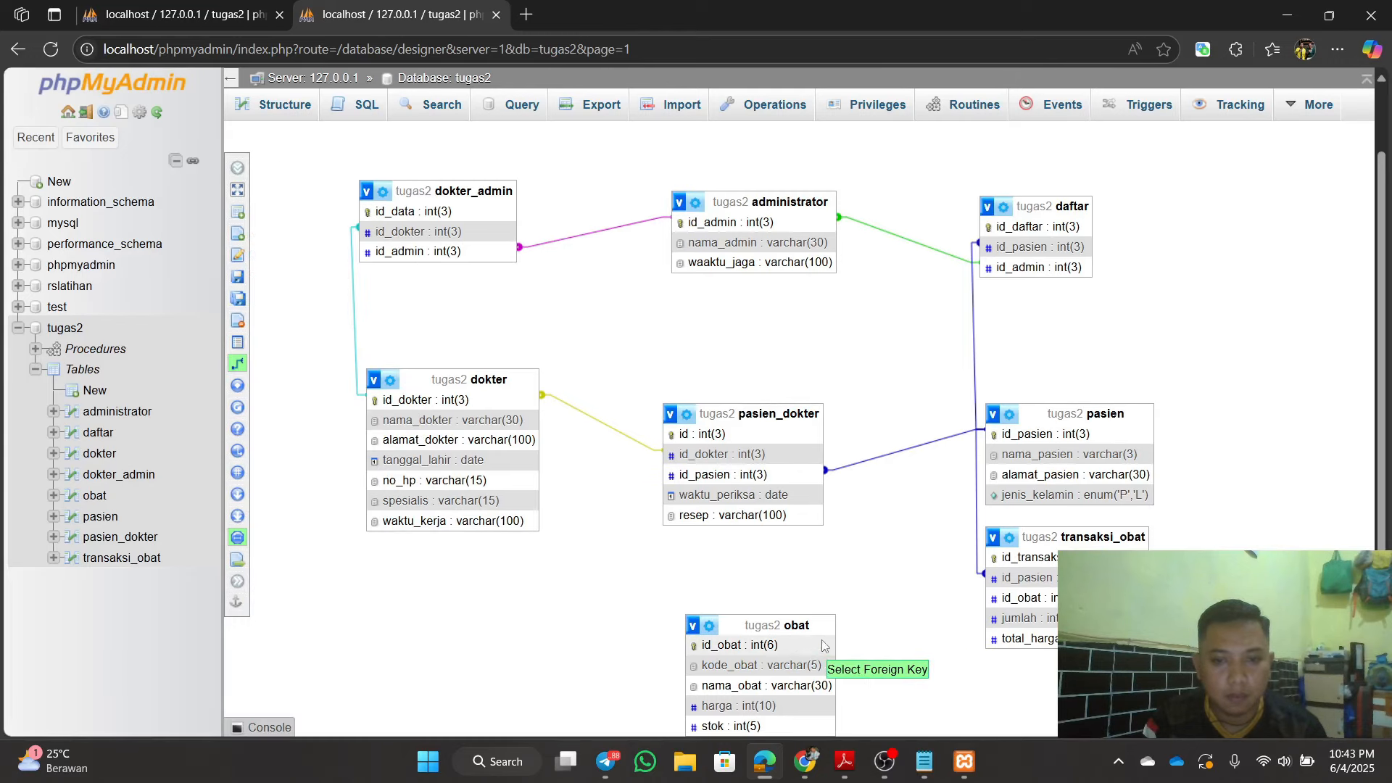
click(1051, 599)
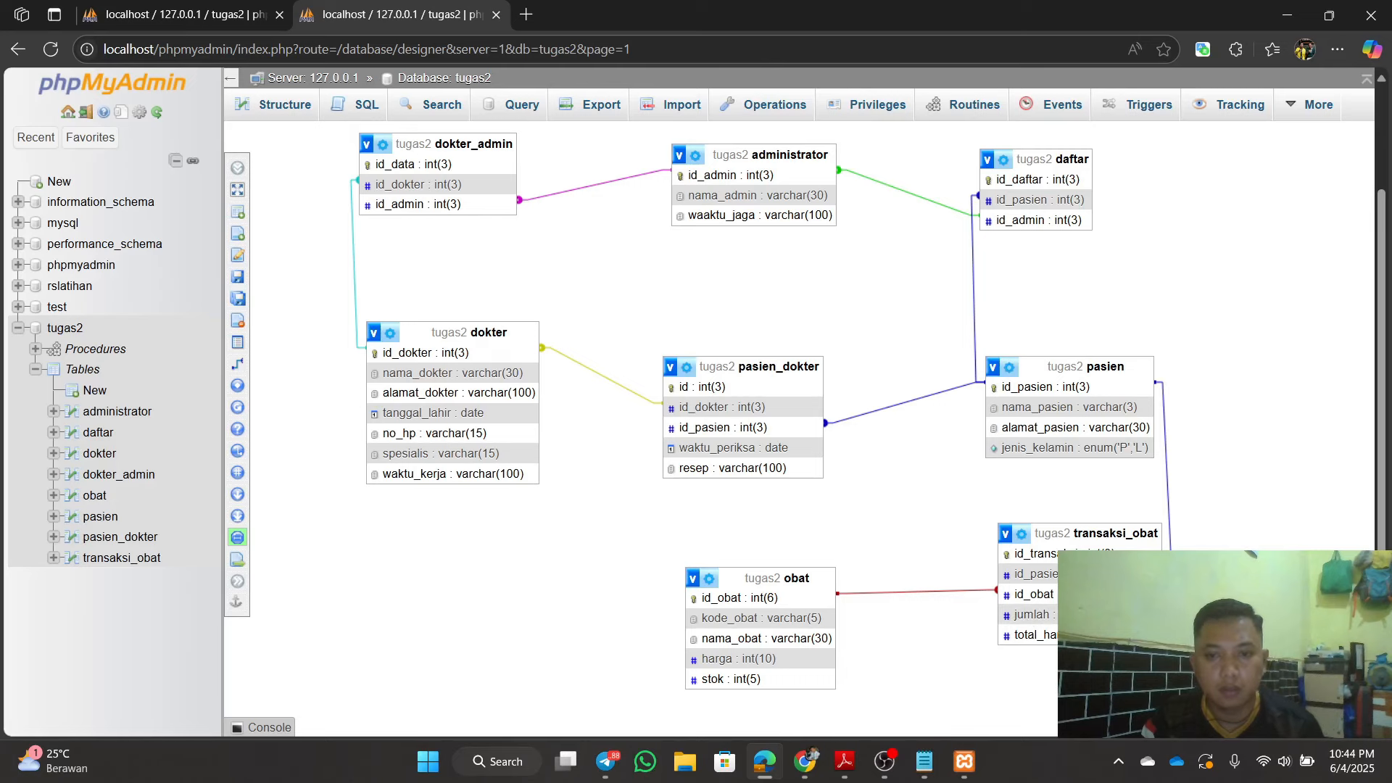
Step: Reposition the obat and transaksi_obat tables and save the designer page
mouse_move(799, 616)
mouse_down()
mouse_move(772, 600)
mouse_move(774, 619)
mouse_up()
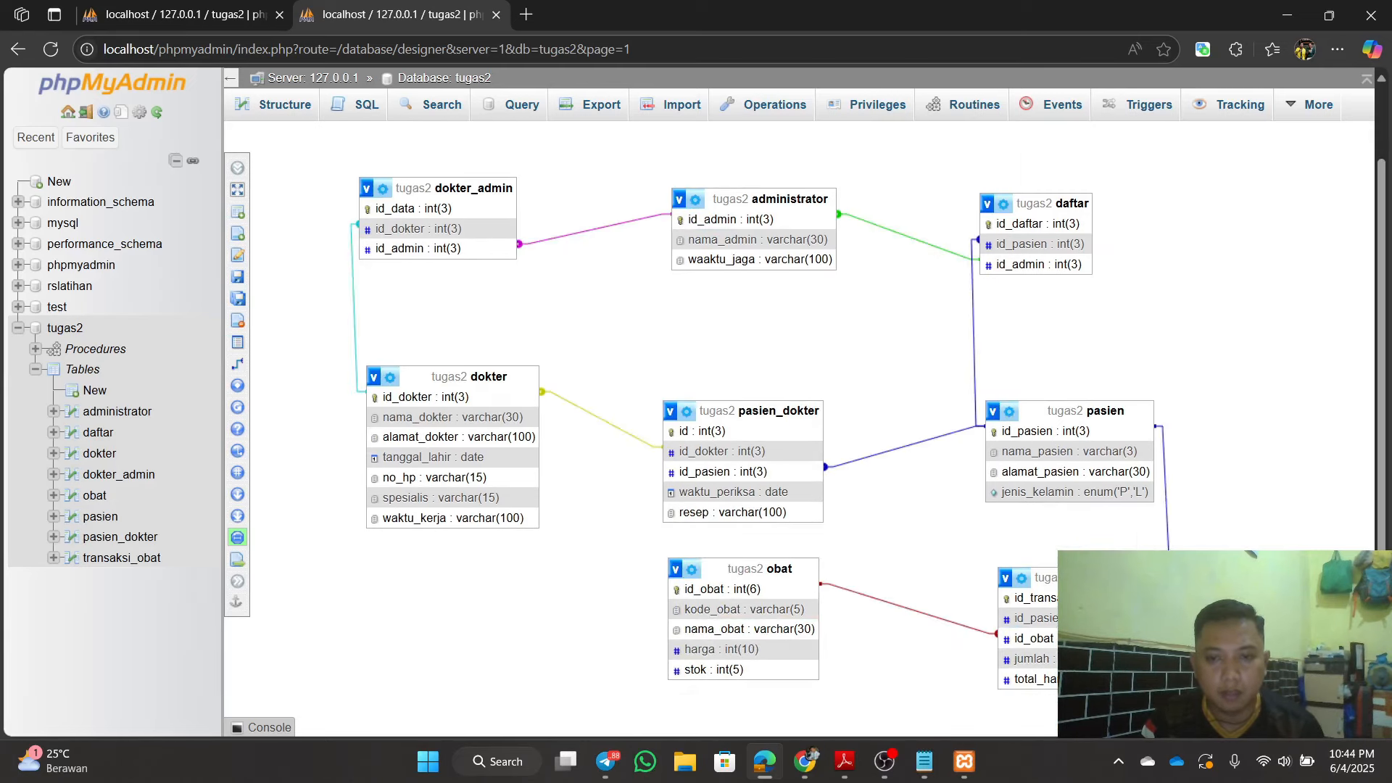
drag(1102, 578, 1102, 578)
drag(1102, 625, 1086, 619)
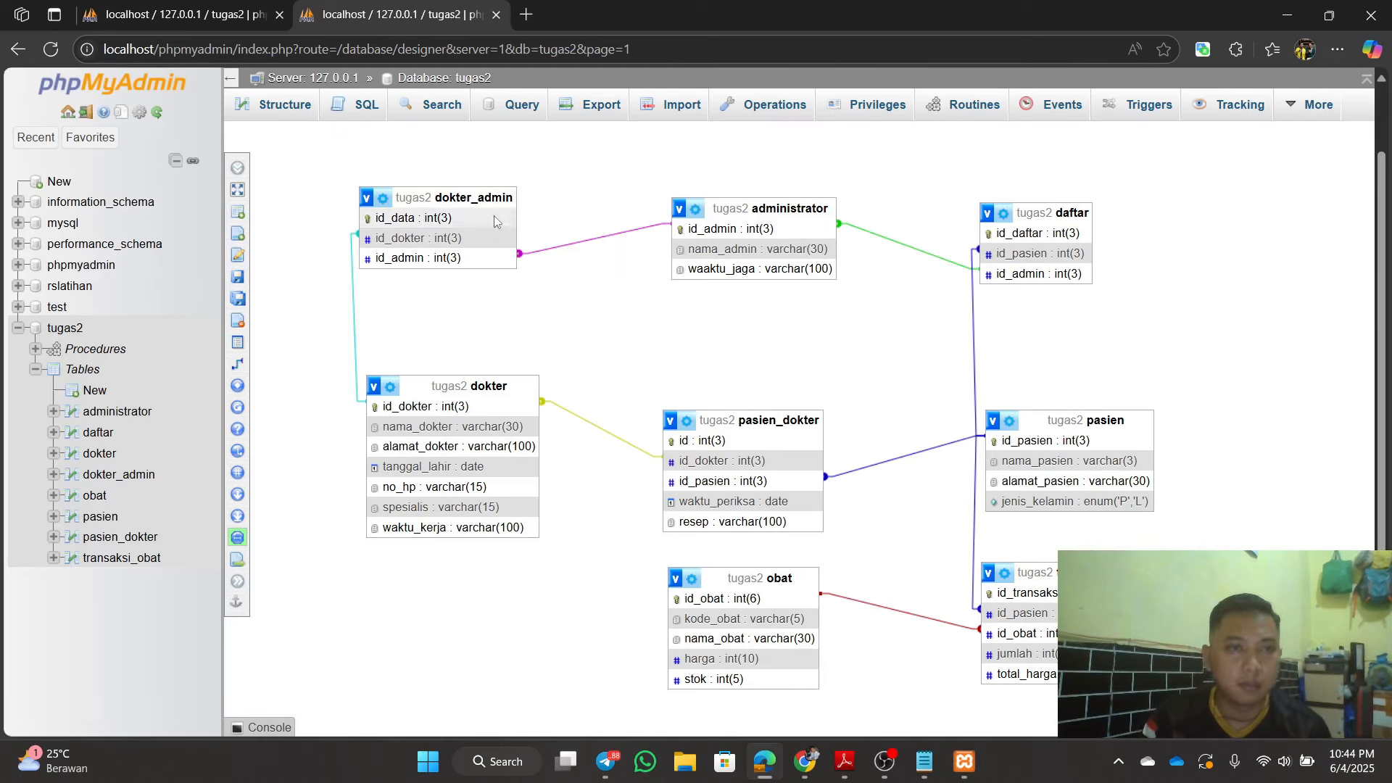
click(233, 287)
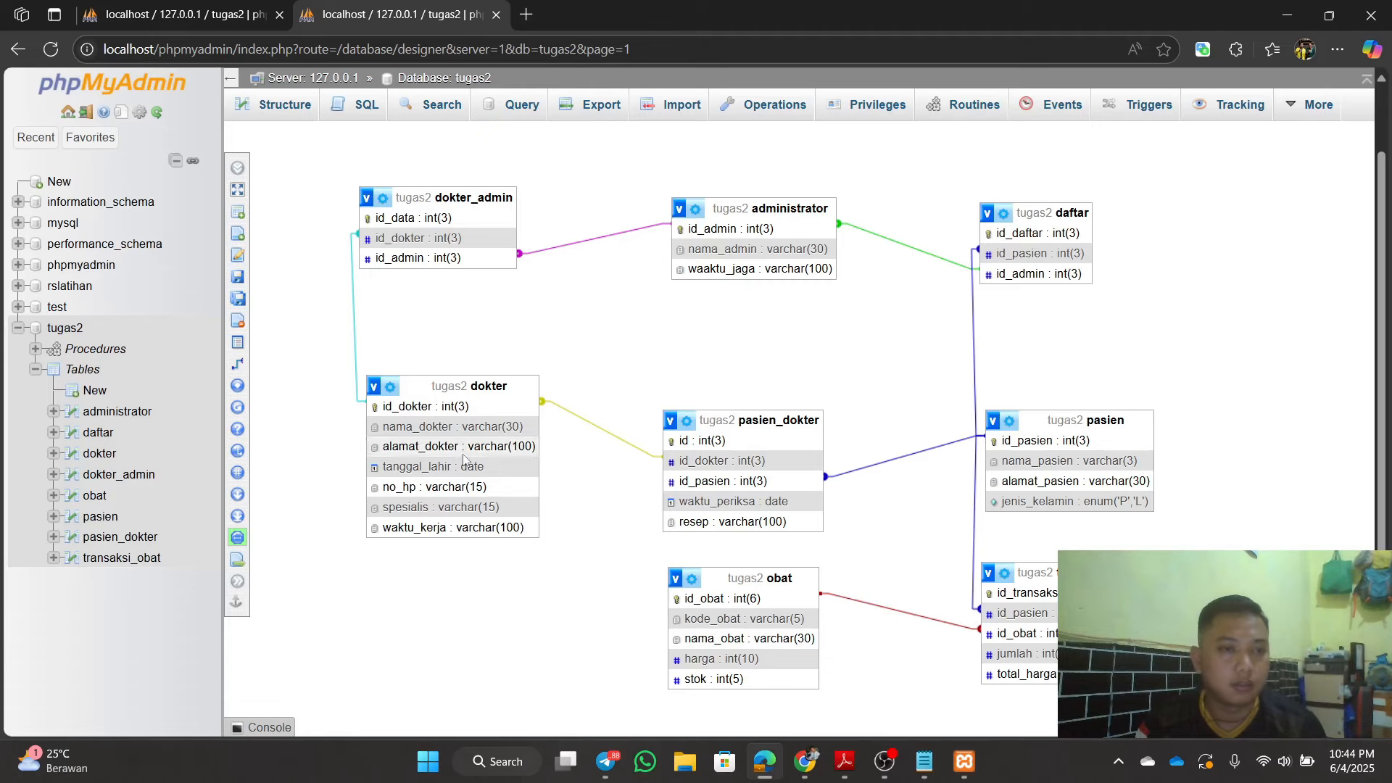
Step: Return to the tugas2 table list, then bring up the Notepad SQL notes and File Explorer
click(65, 328)
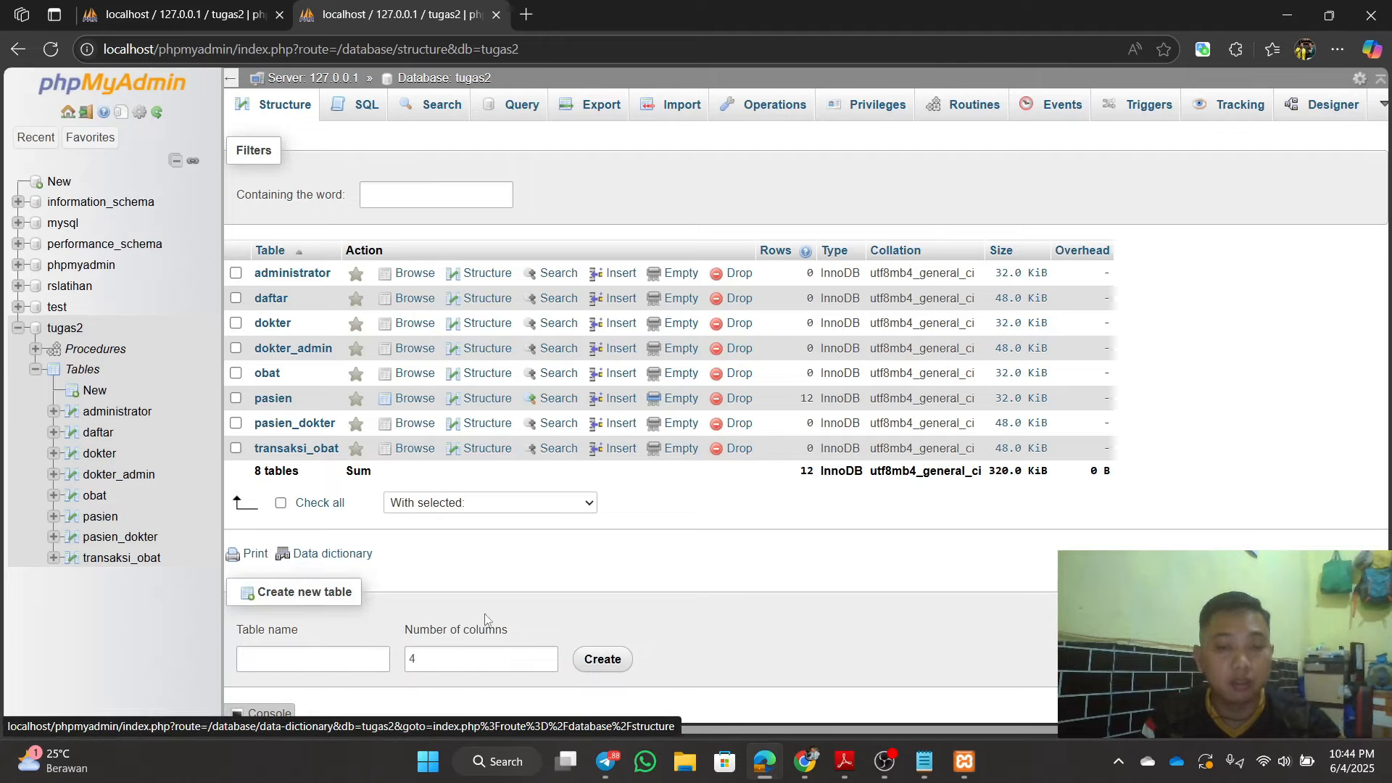
click(924, 761)
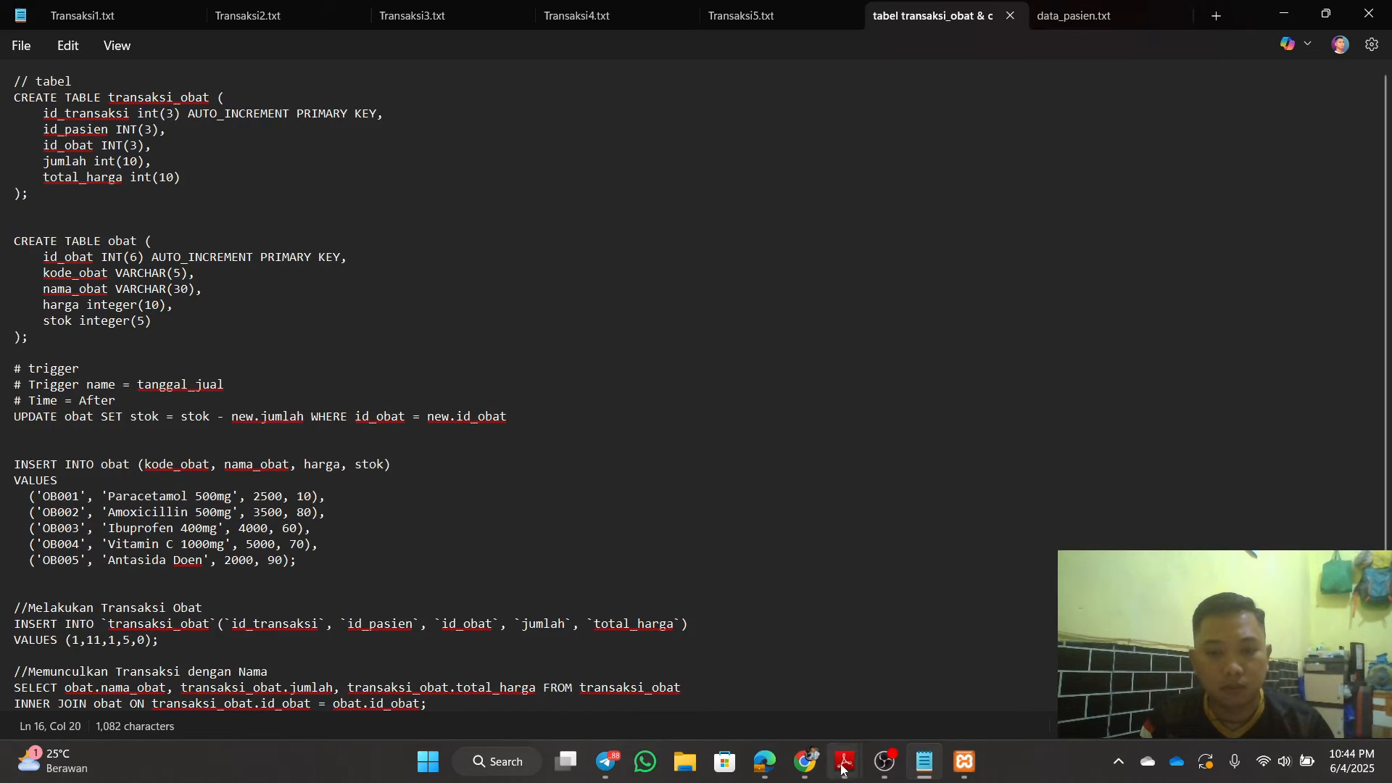
click(687, 763)
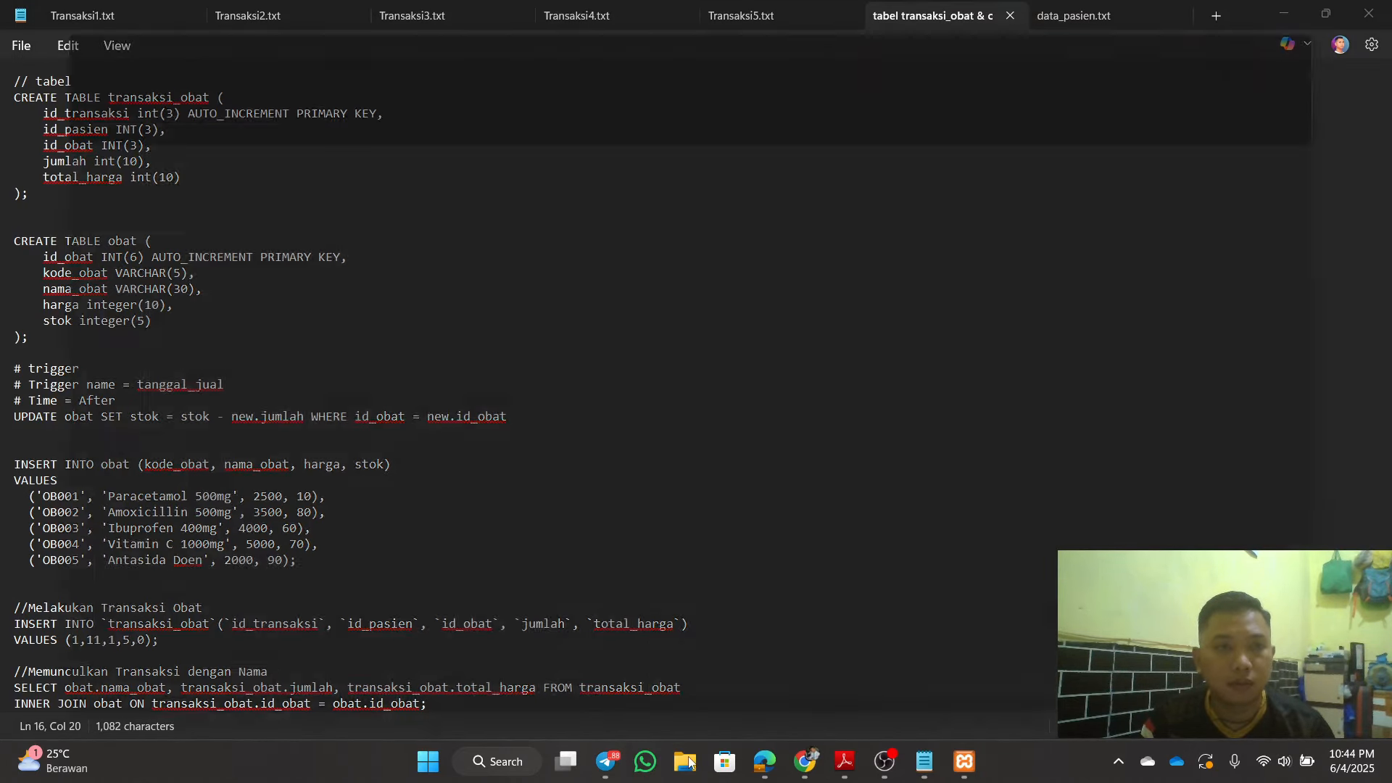
Step: Open contoh_kasus from Universitas Terbuka > Semester 4 > BASIS DATA > Aktivitas 12 & 13, then minimise both windows
click(89, 322)
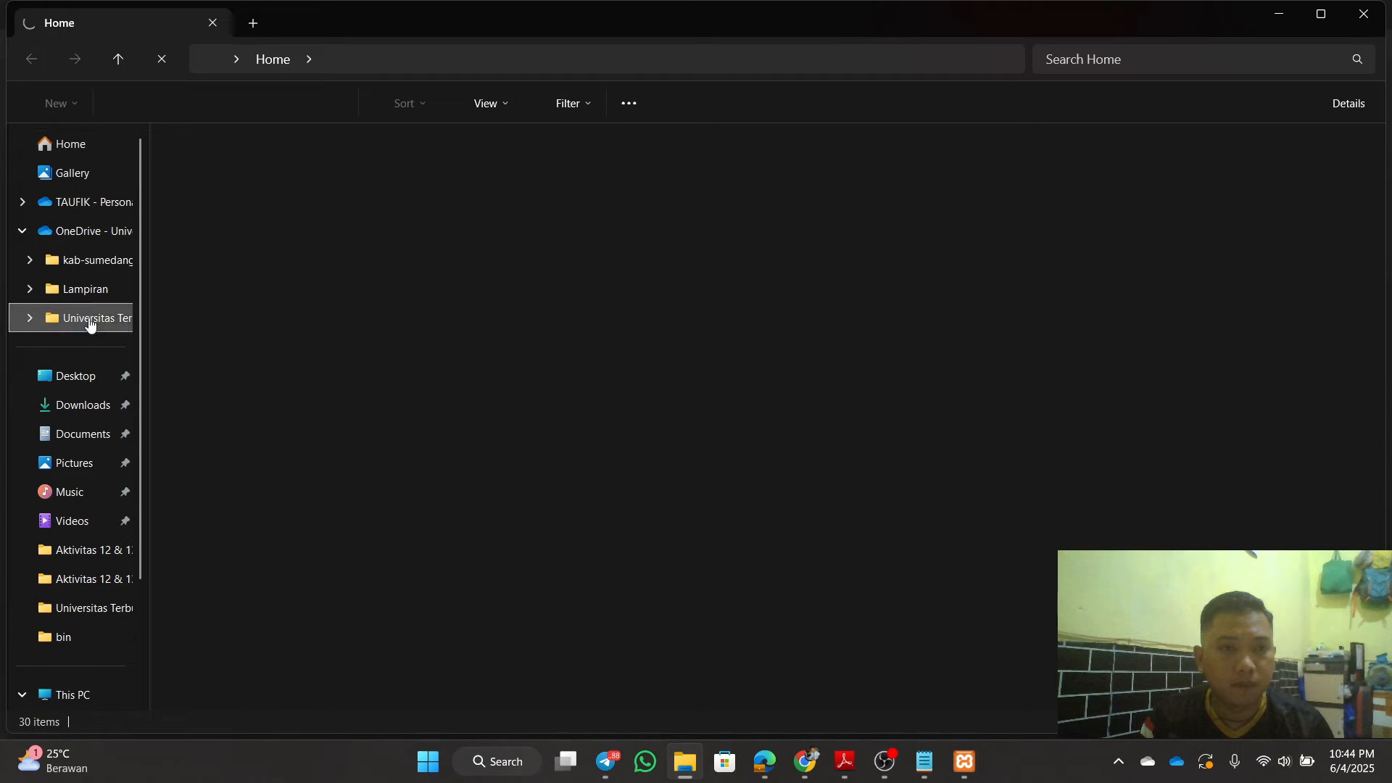
click(311, 314)
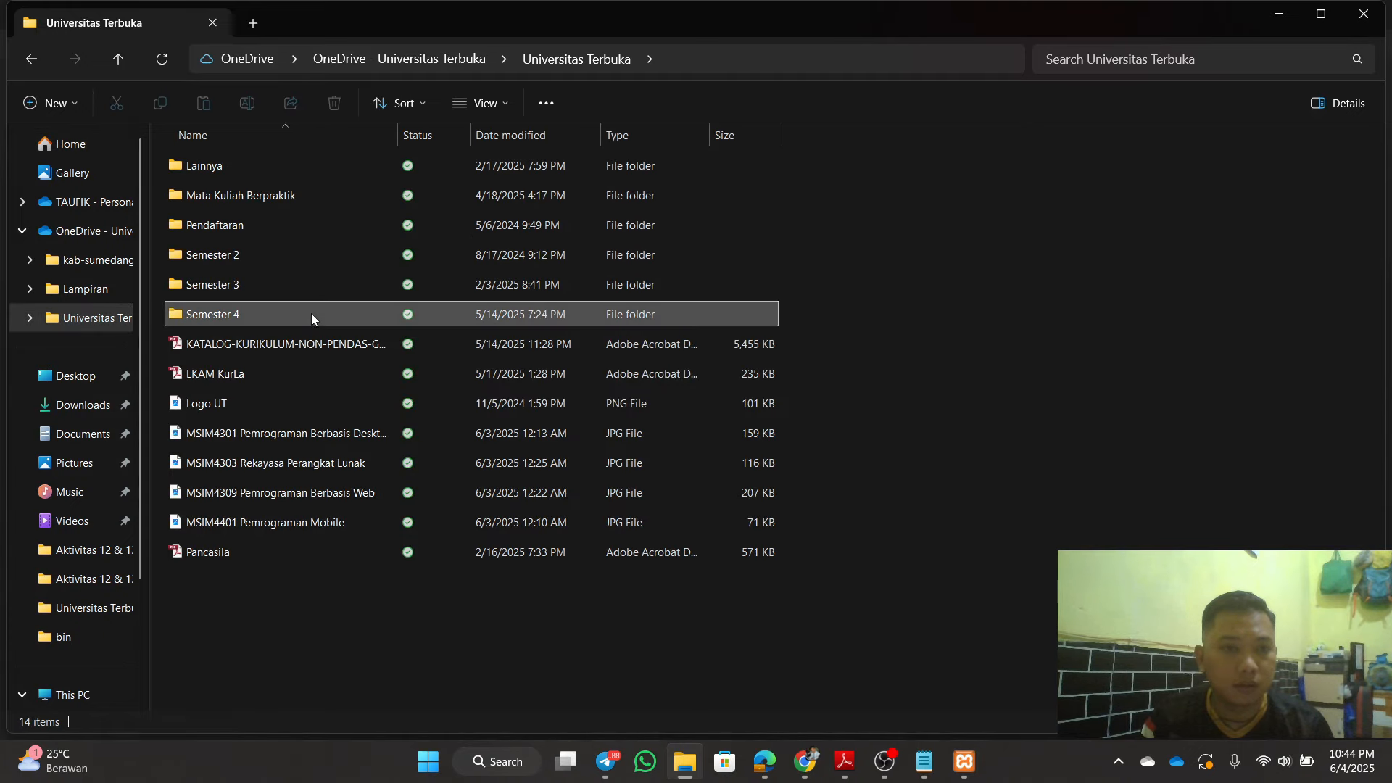
double_click(311, 314)
click(406, 214)
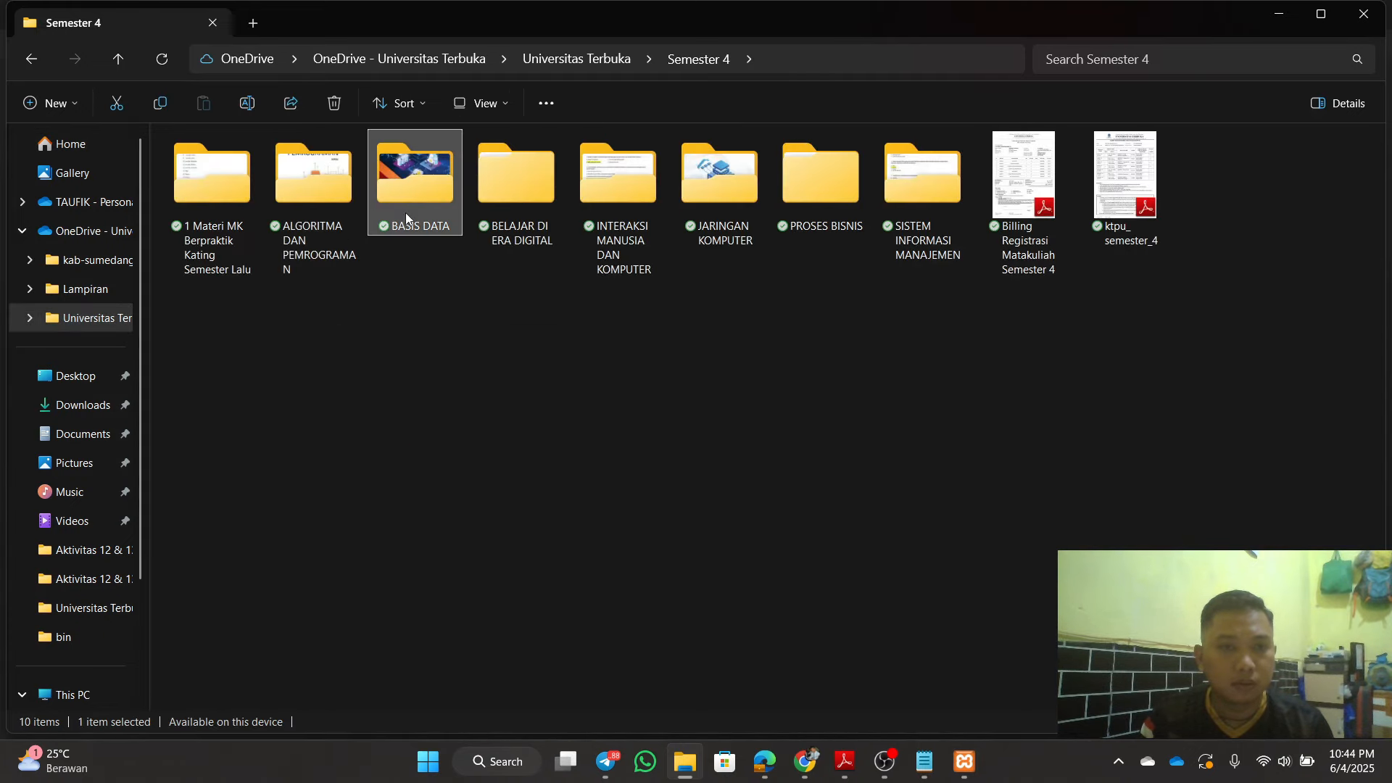
double_click(406, 215)
click(690, 206)
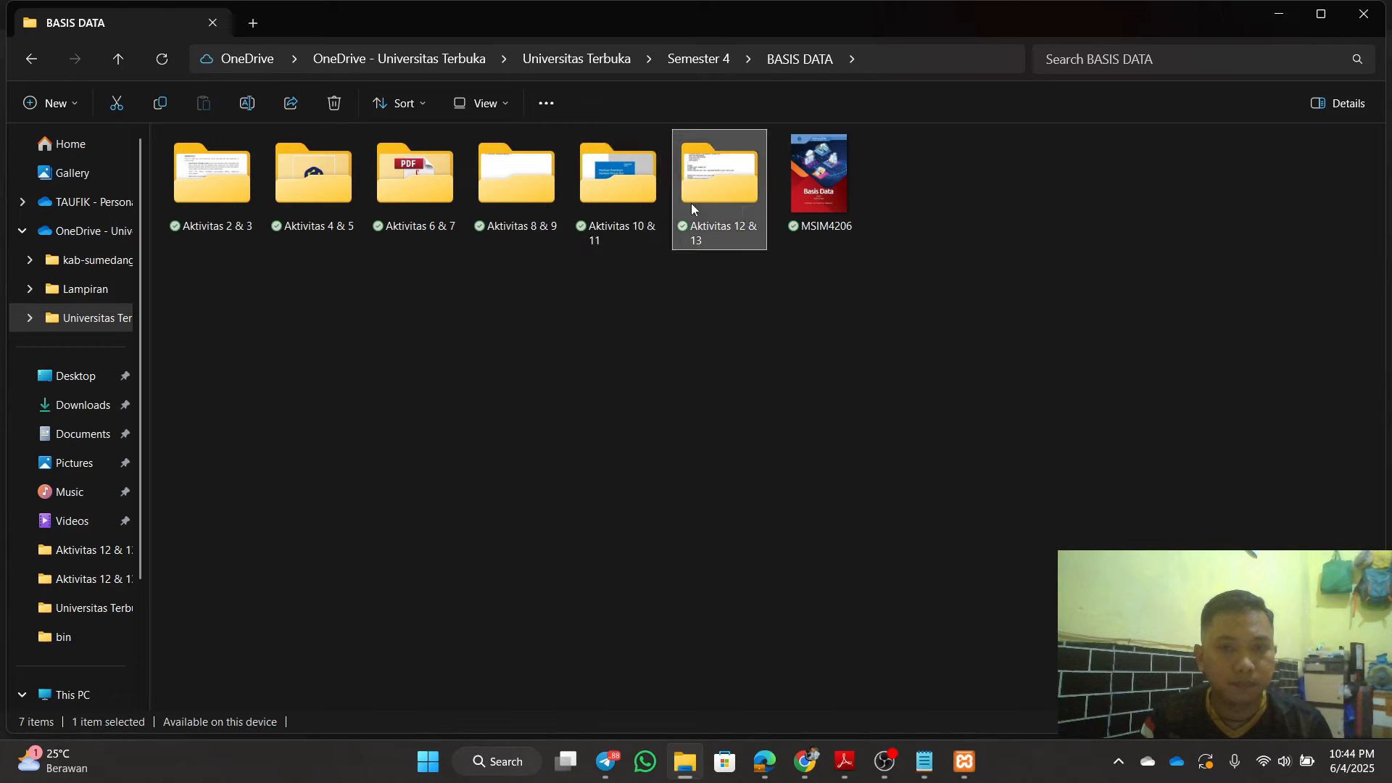
double_click(691, 209)
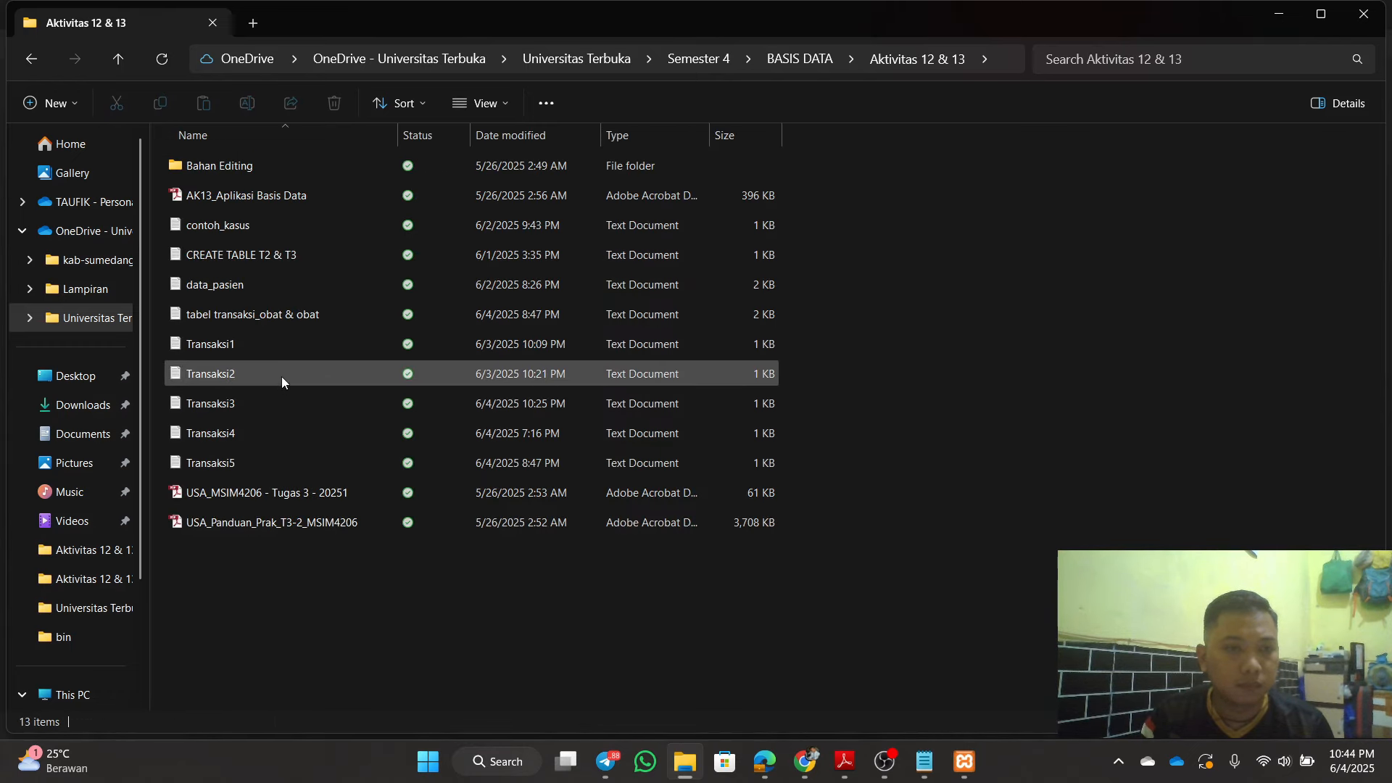
double_click(283, 232)
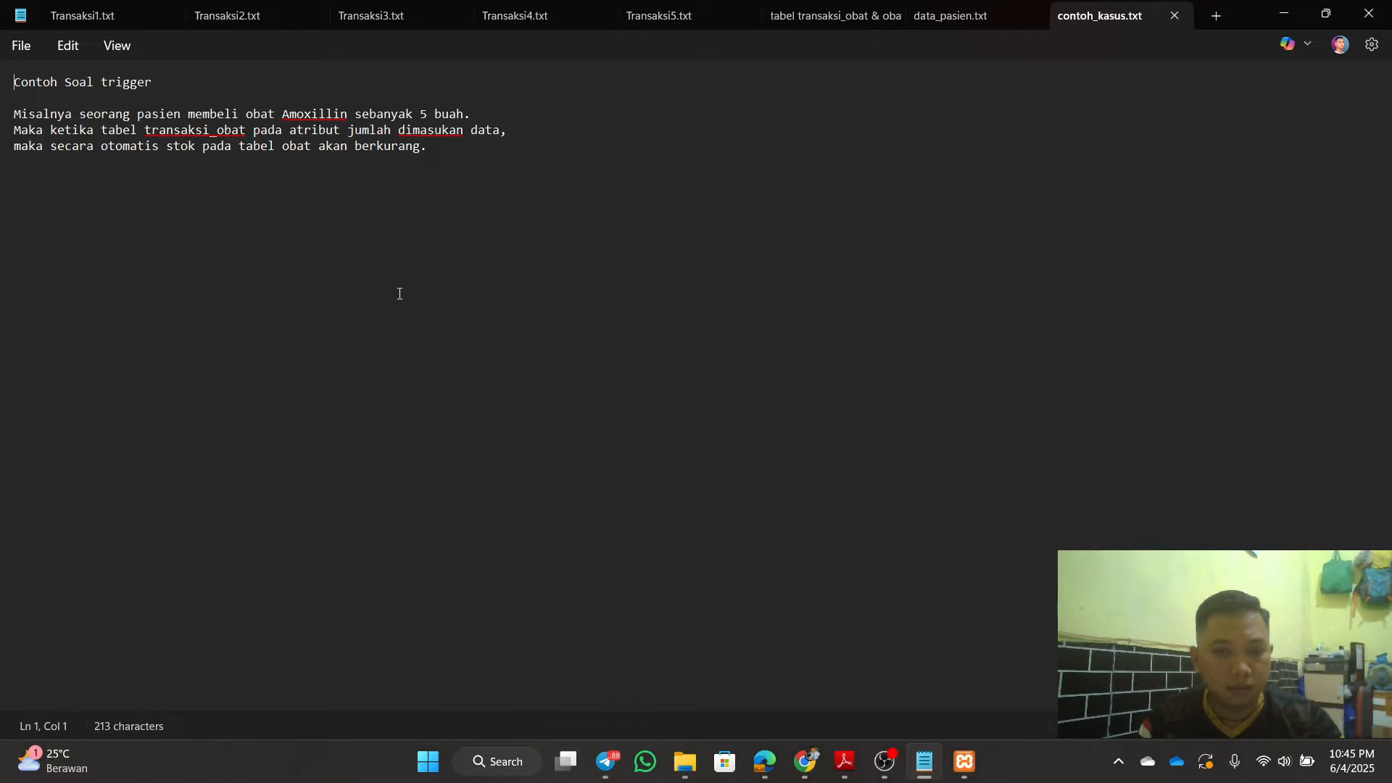
click(1283, 13)
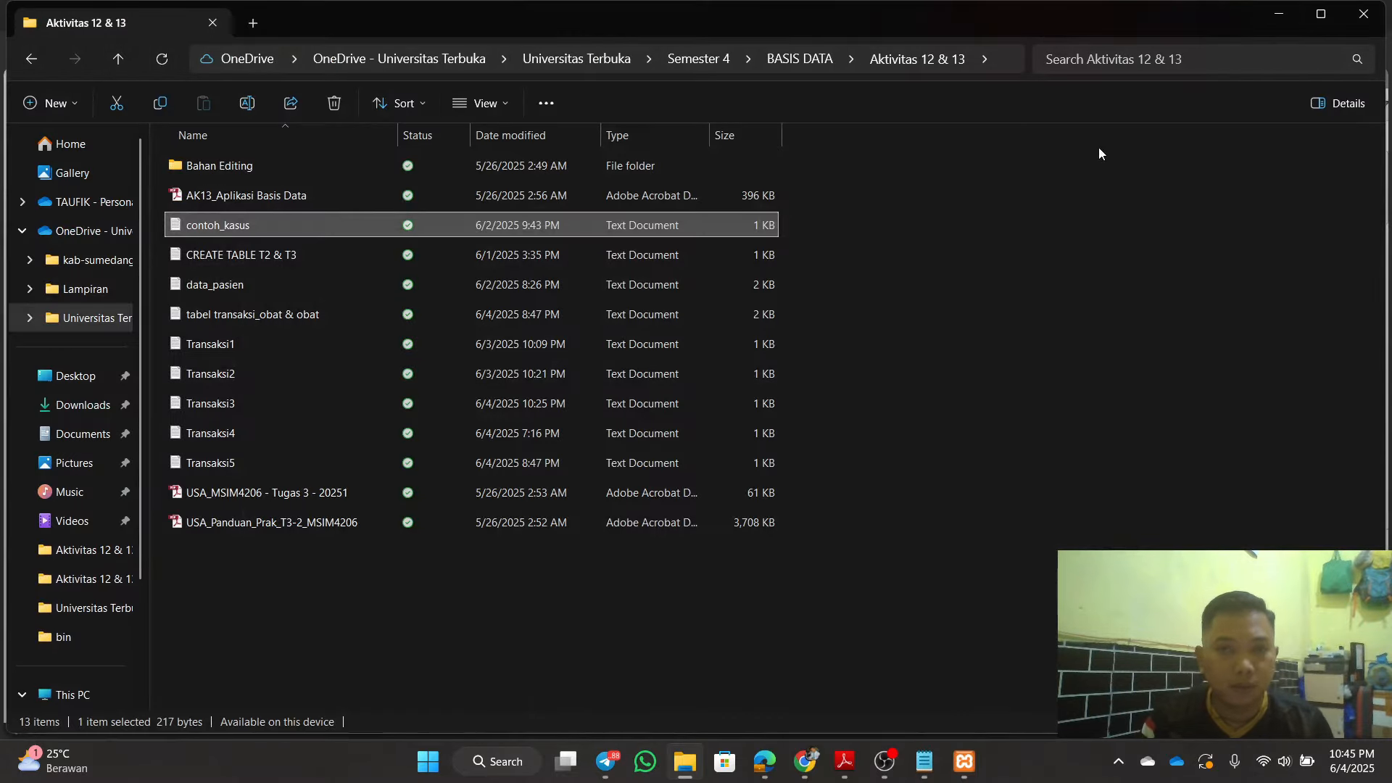
click(1287, 12)
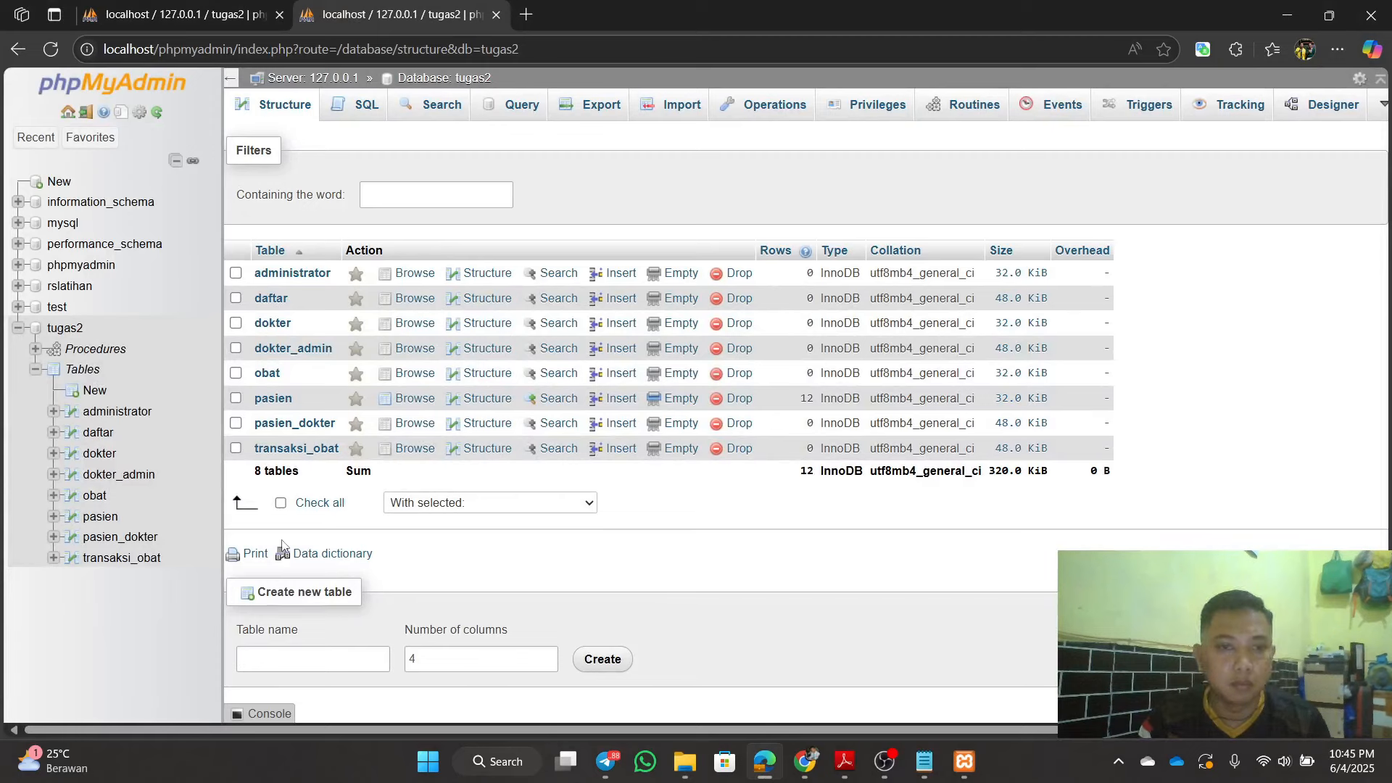
Step: Clear obat's SQL editor and copy the INSERT INTO obat statement from the notes
click(93, 499)
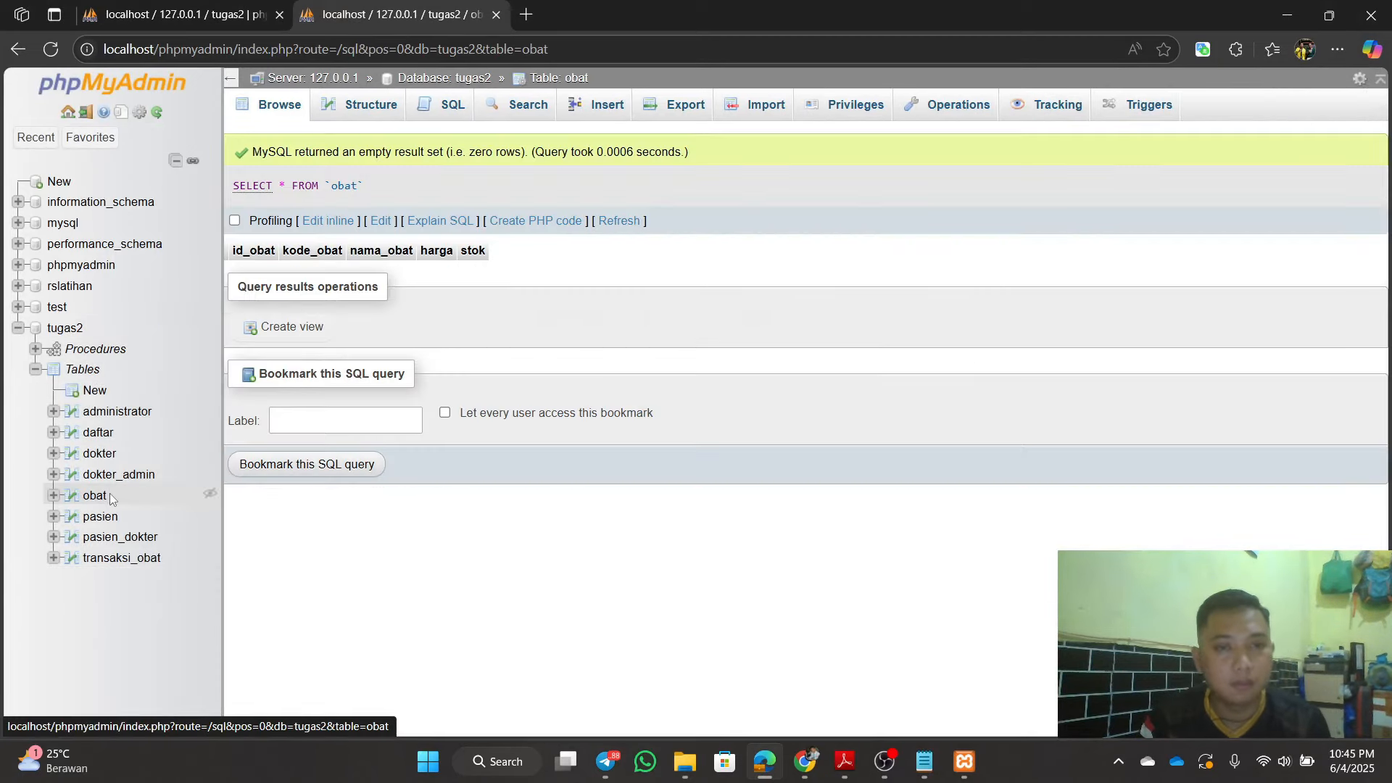
click(433, 106)
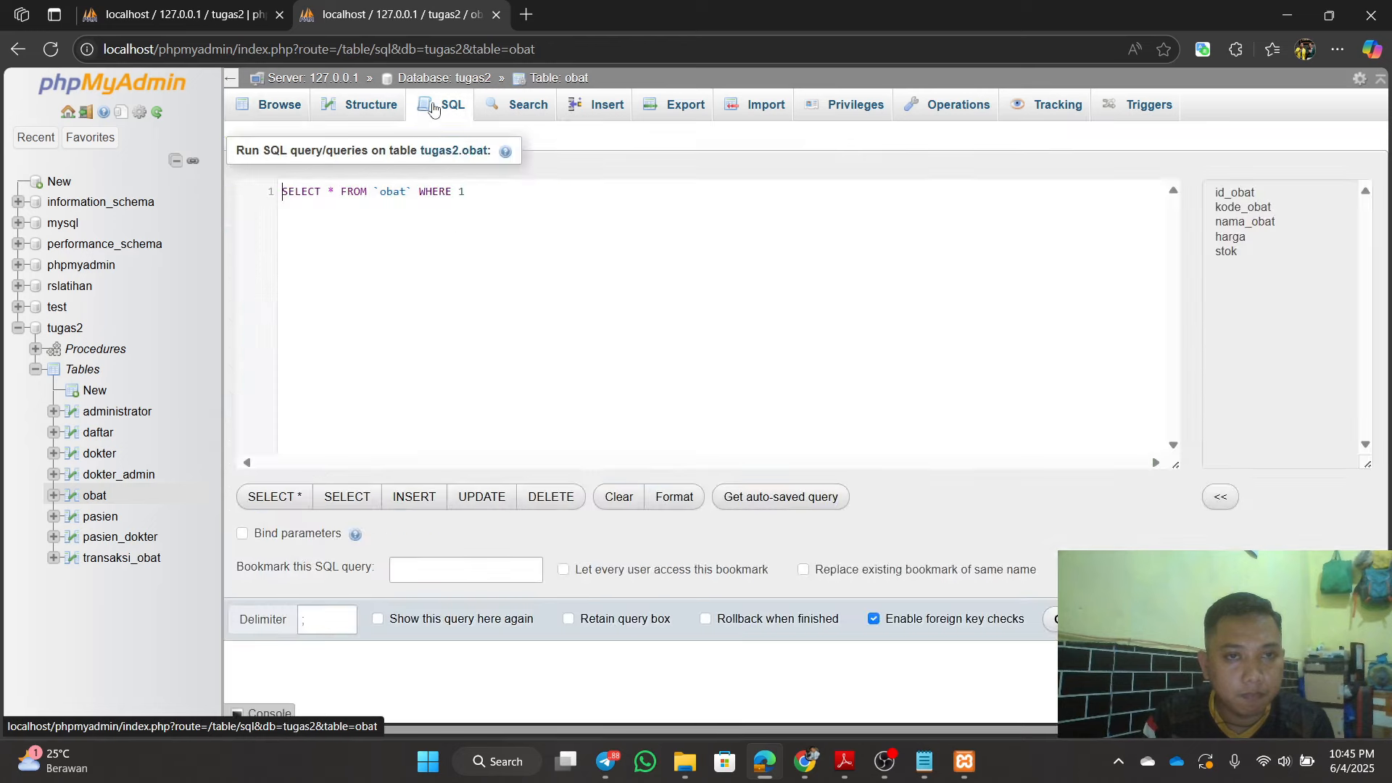
drag(491, 212, 283, 200)
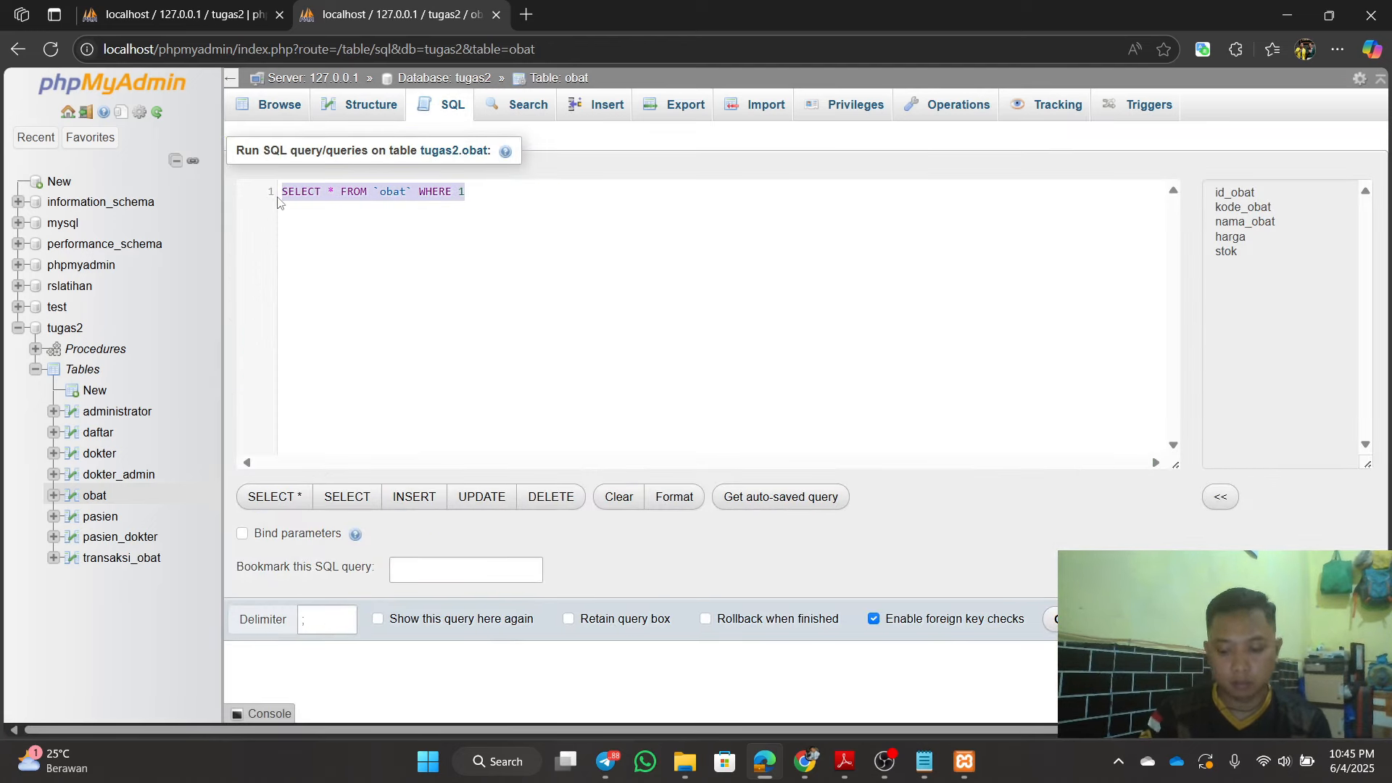
key(BackSpace)
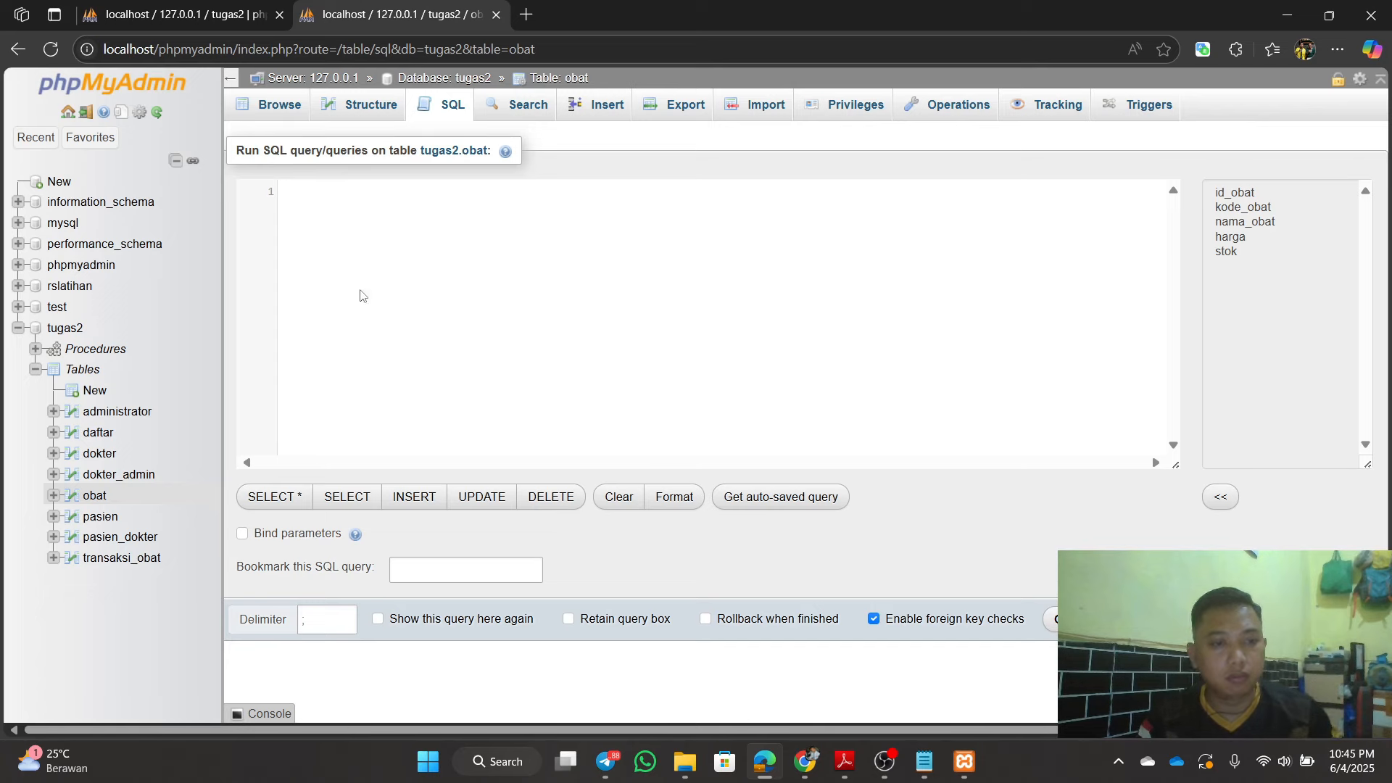
click(926, 761)
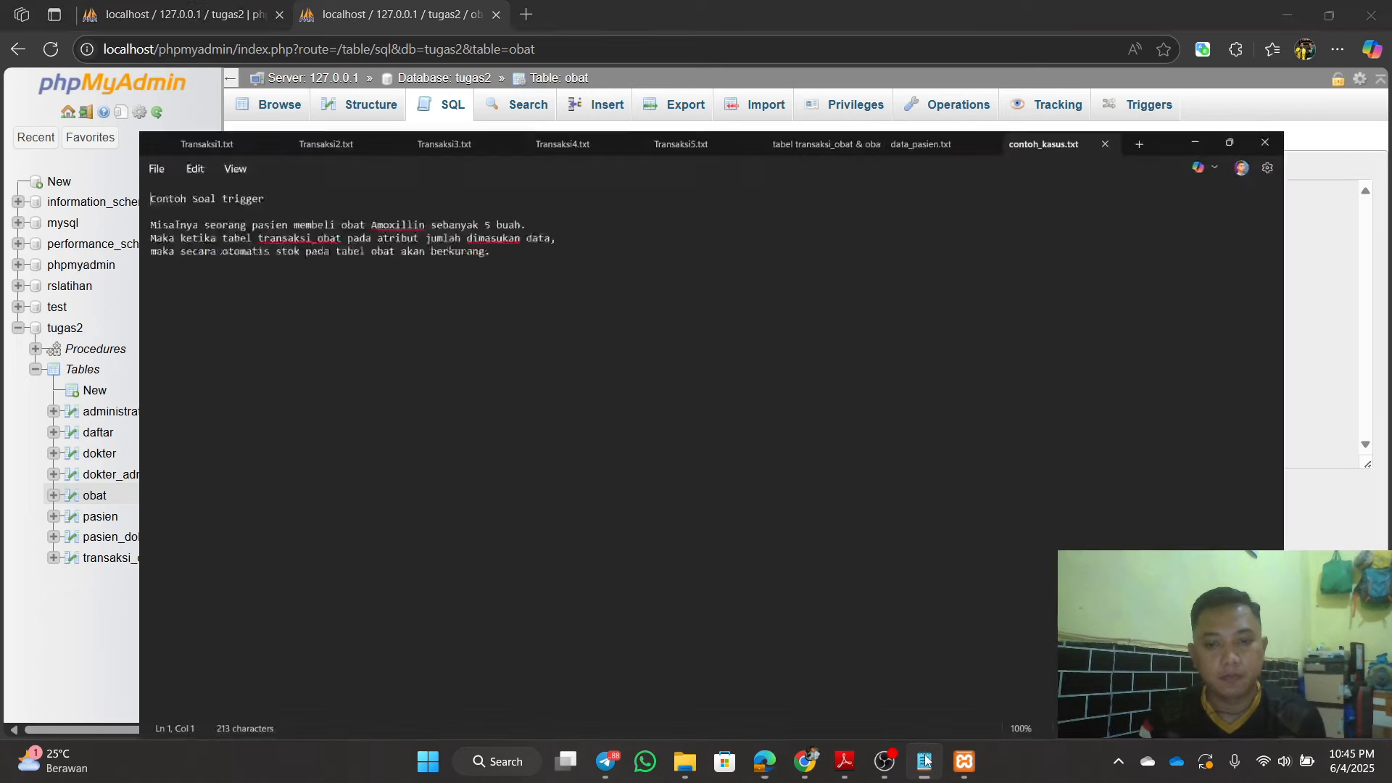
click(856, 16)
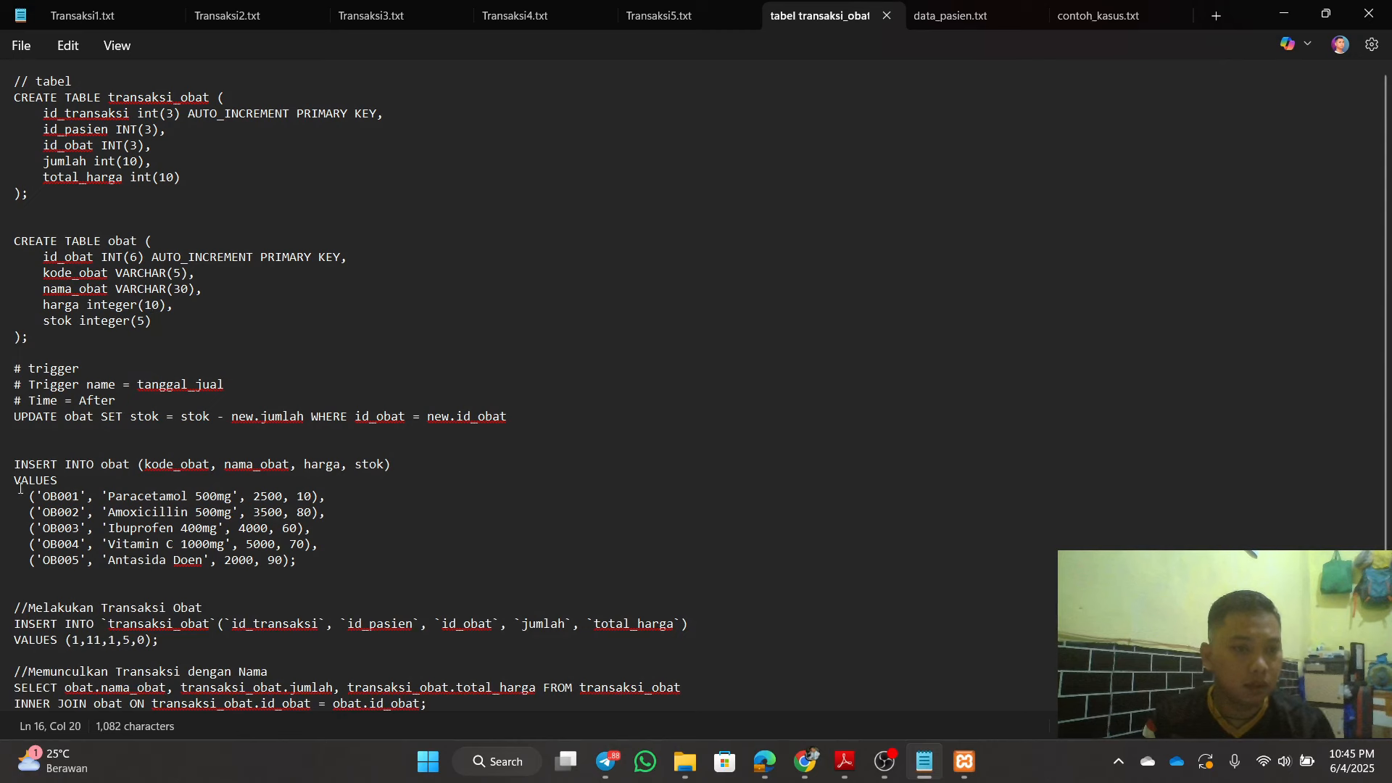
drag(6, 466, 297, 563)
key(ctrl+c)
right_click(218, 525)
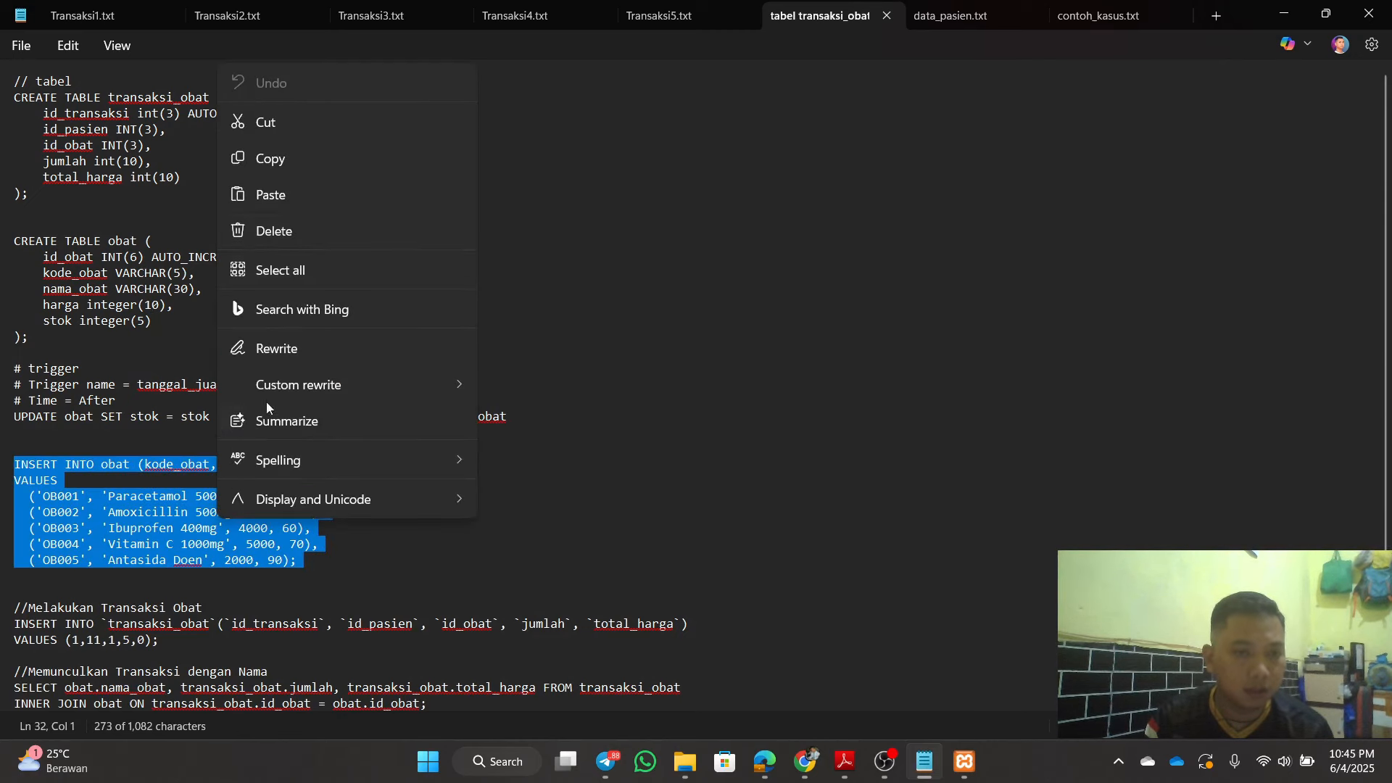
click(291, 169)
click(781, 345)
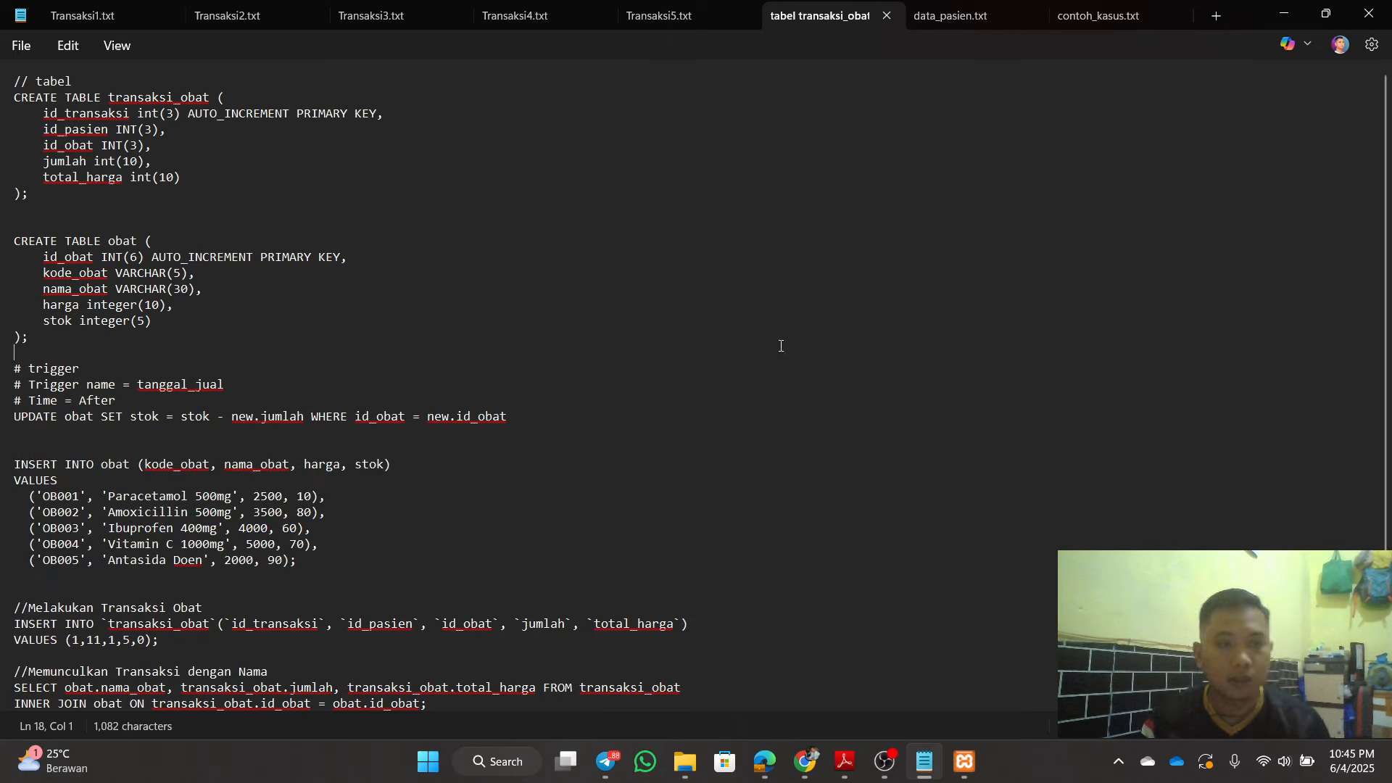
click(1268, 15)
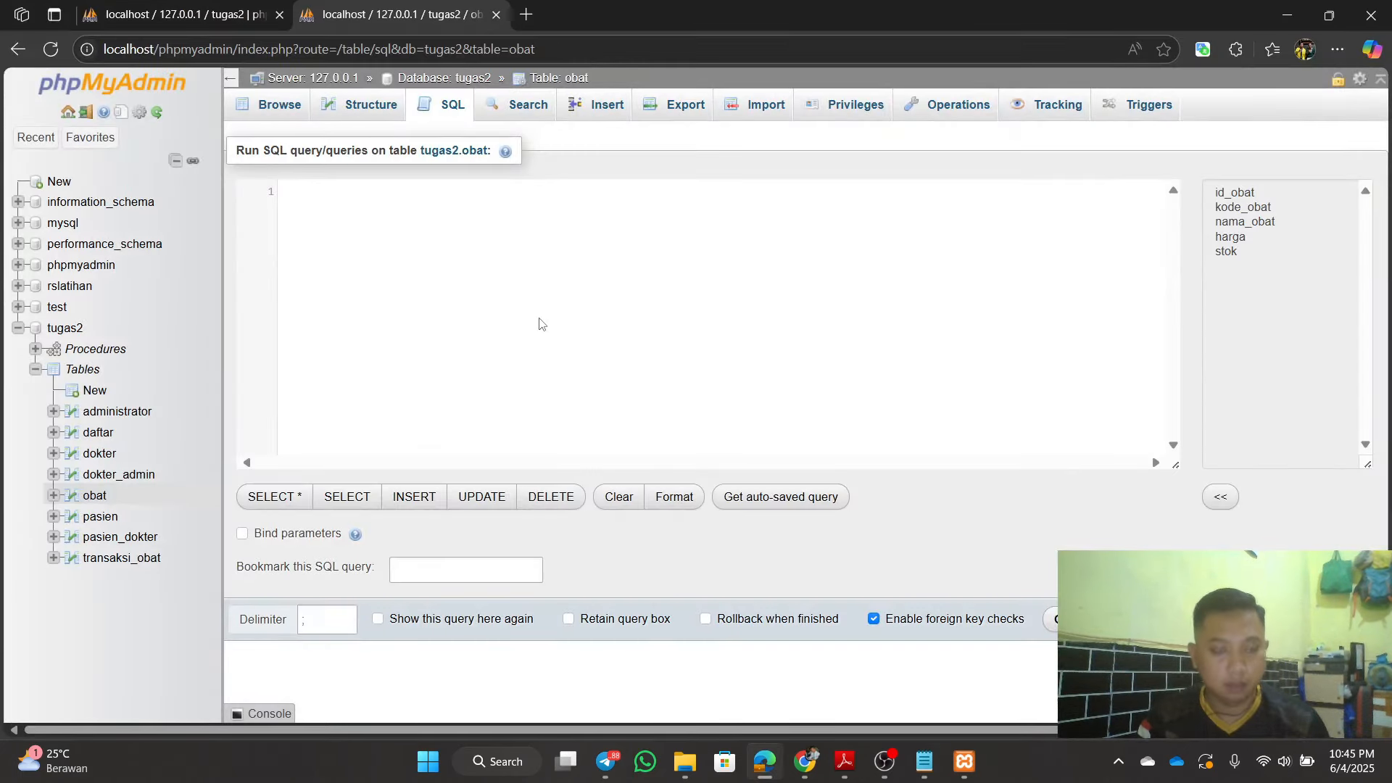
Step: Paste and run the INSERT adding medicines OB001 to OB005 with harga and stok
key(ctrl+v)
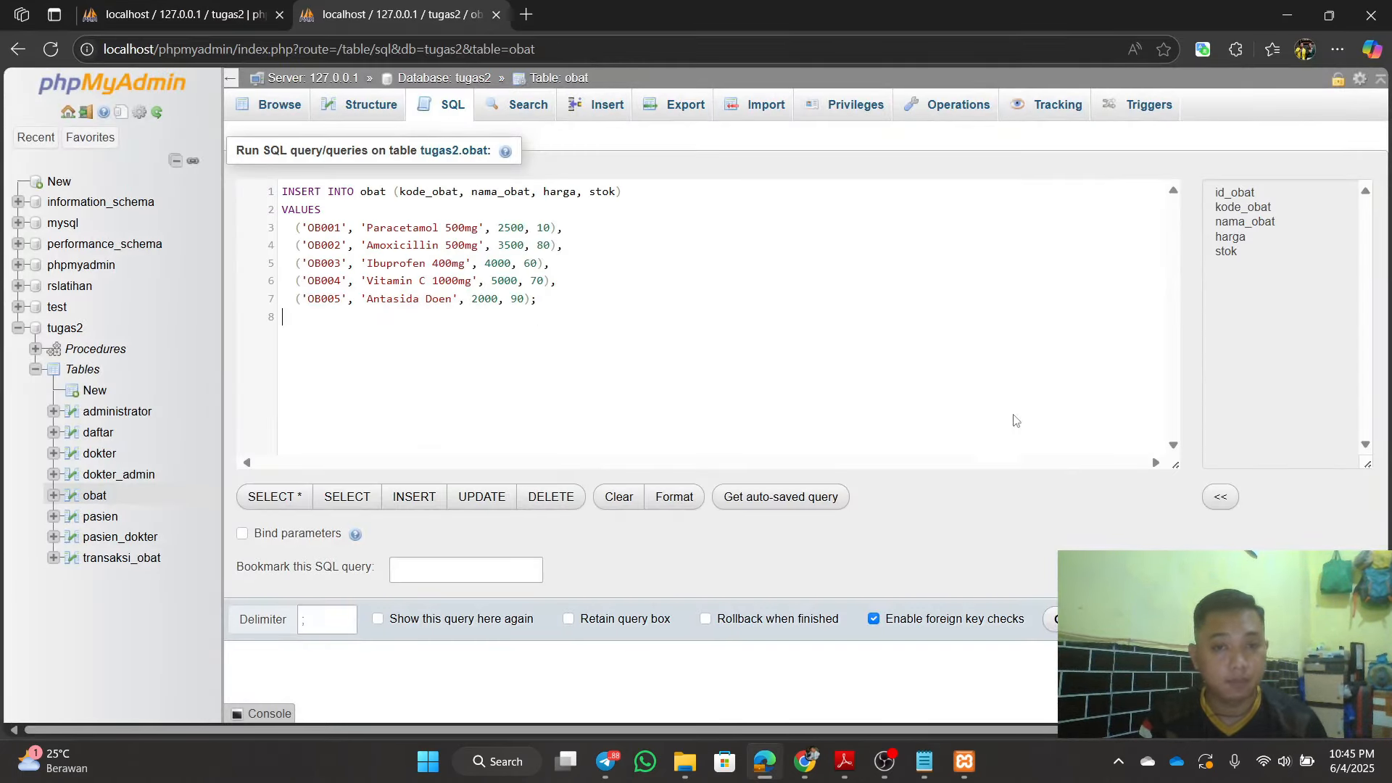
key(BackSpace)
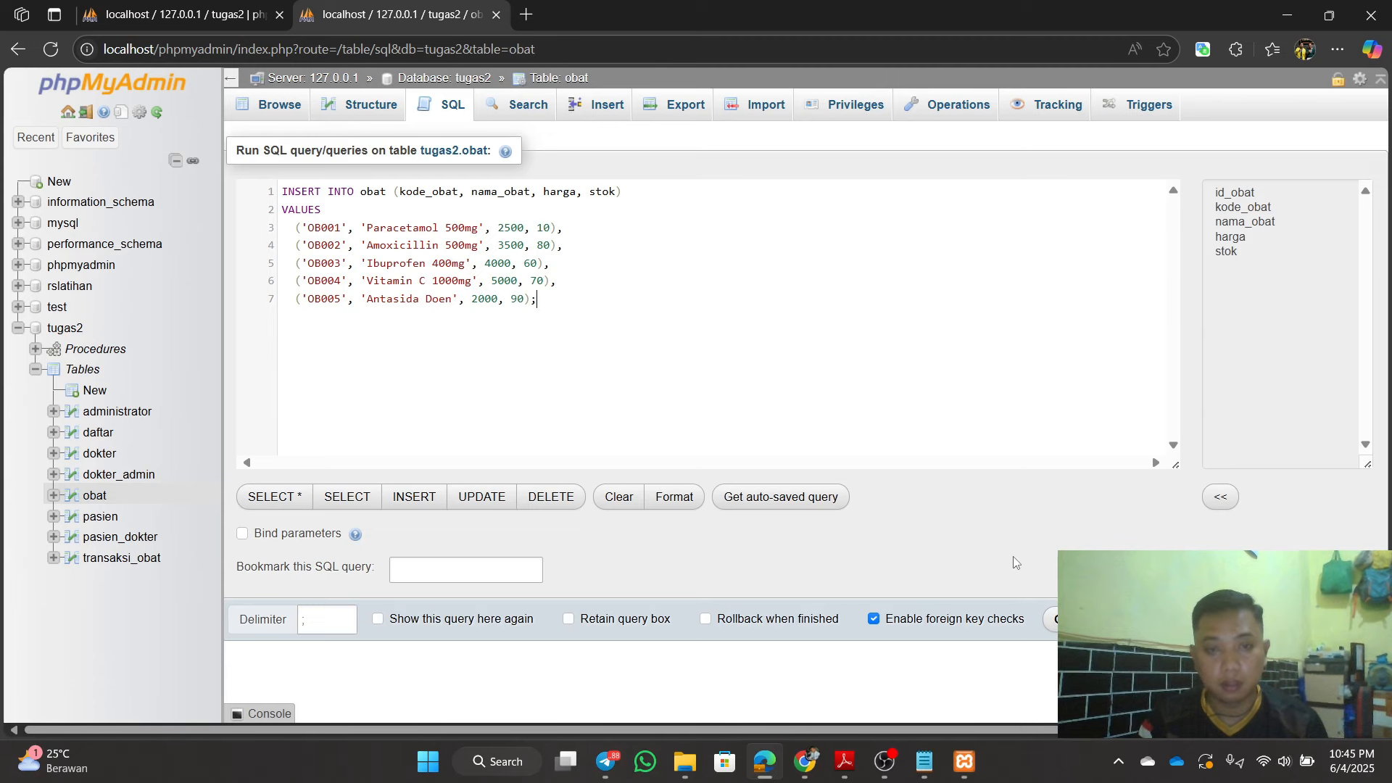
click(1050, 618)
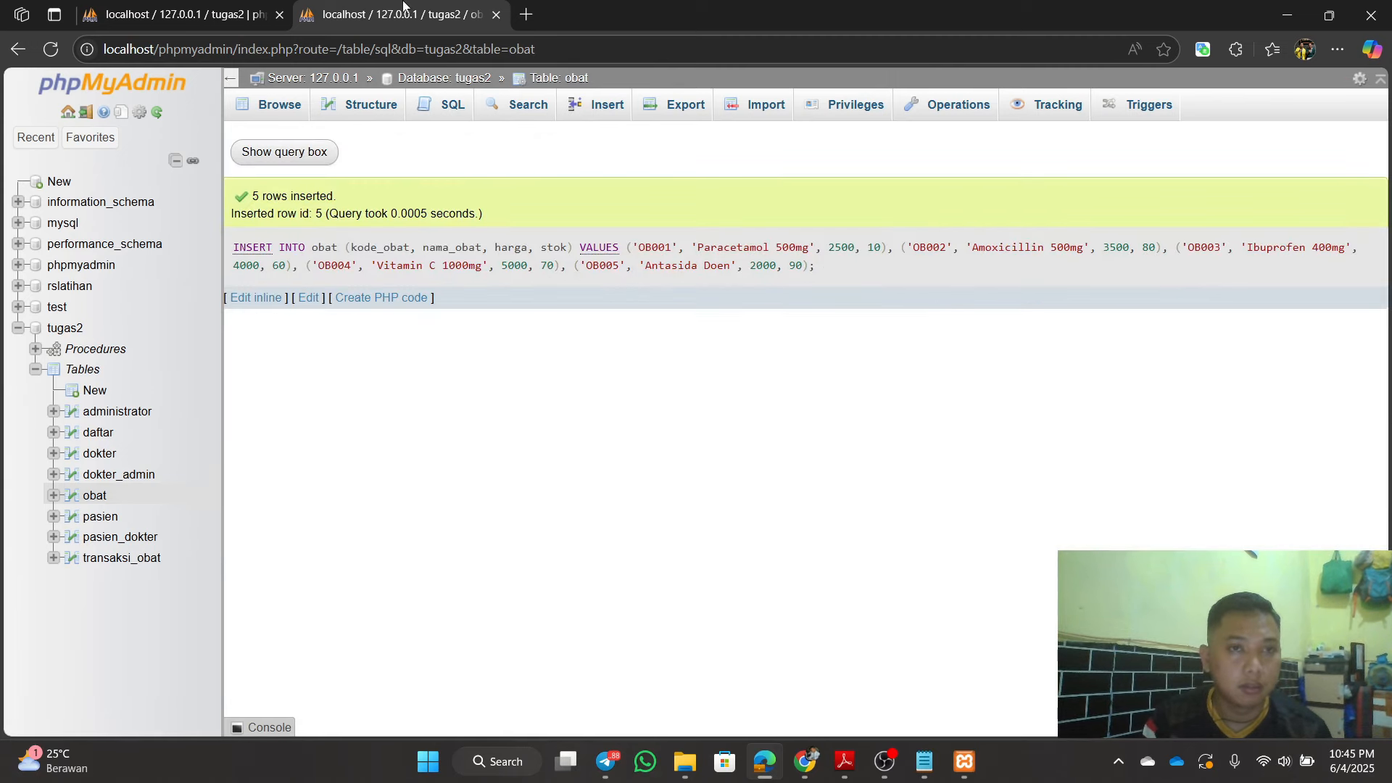
Step: Refresh the tugas2 table list and view the obat table's five new rows
click(239, 25)
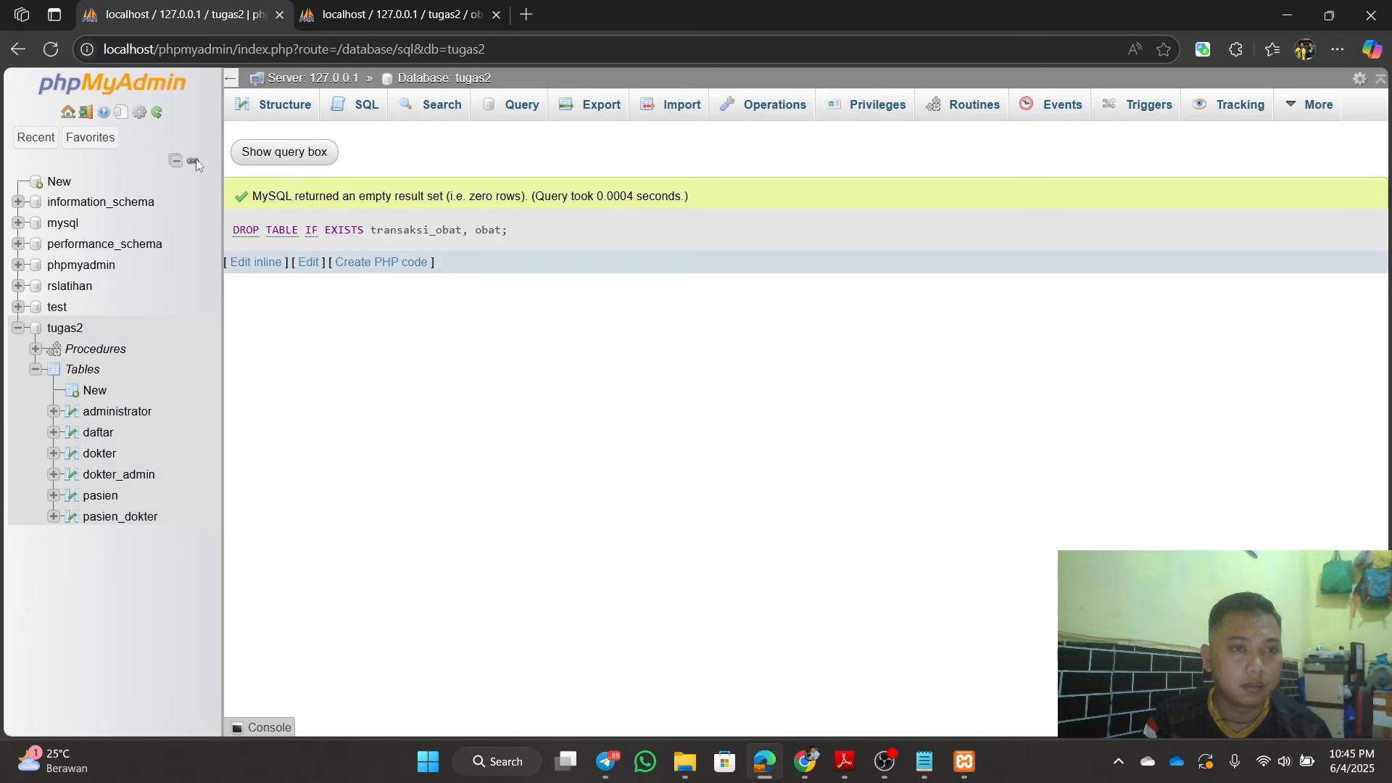
click(49, 50)
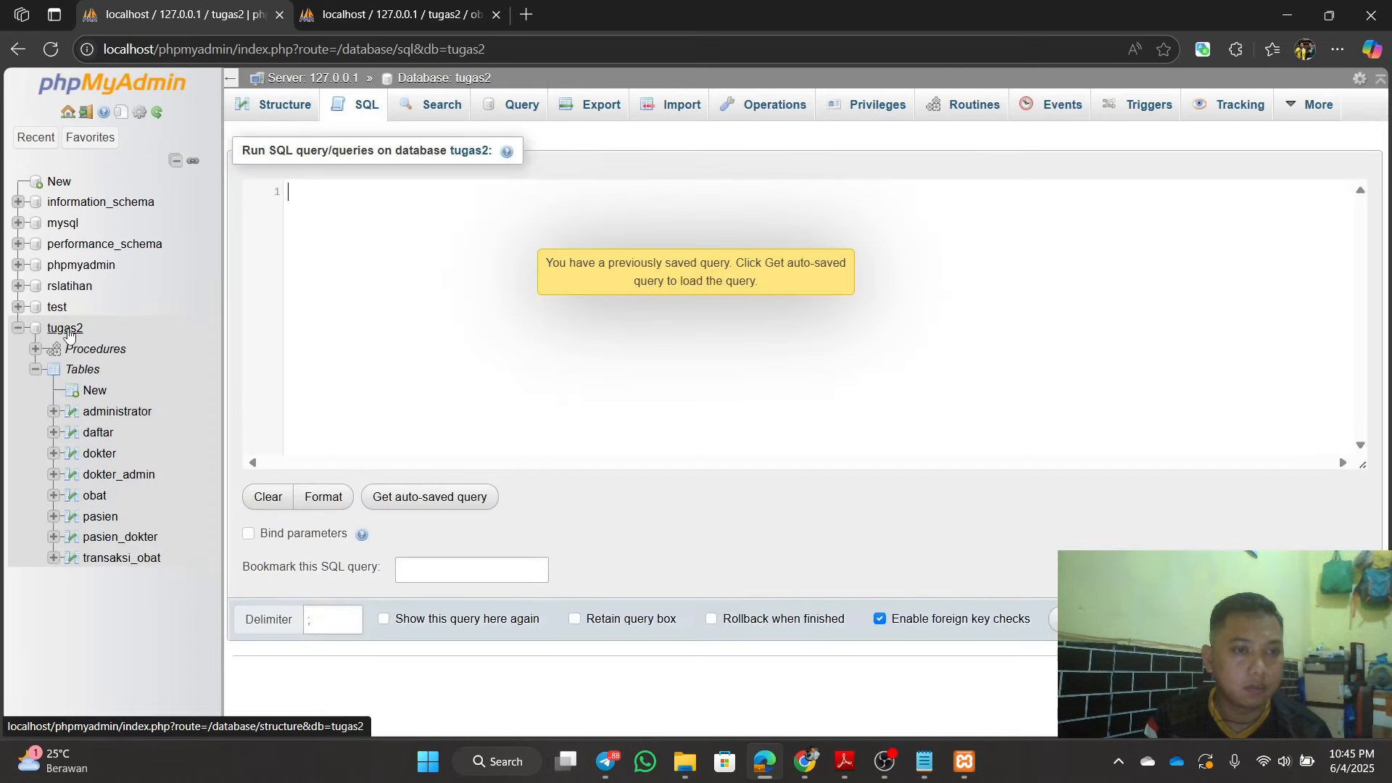
click(98, 498)
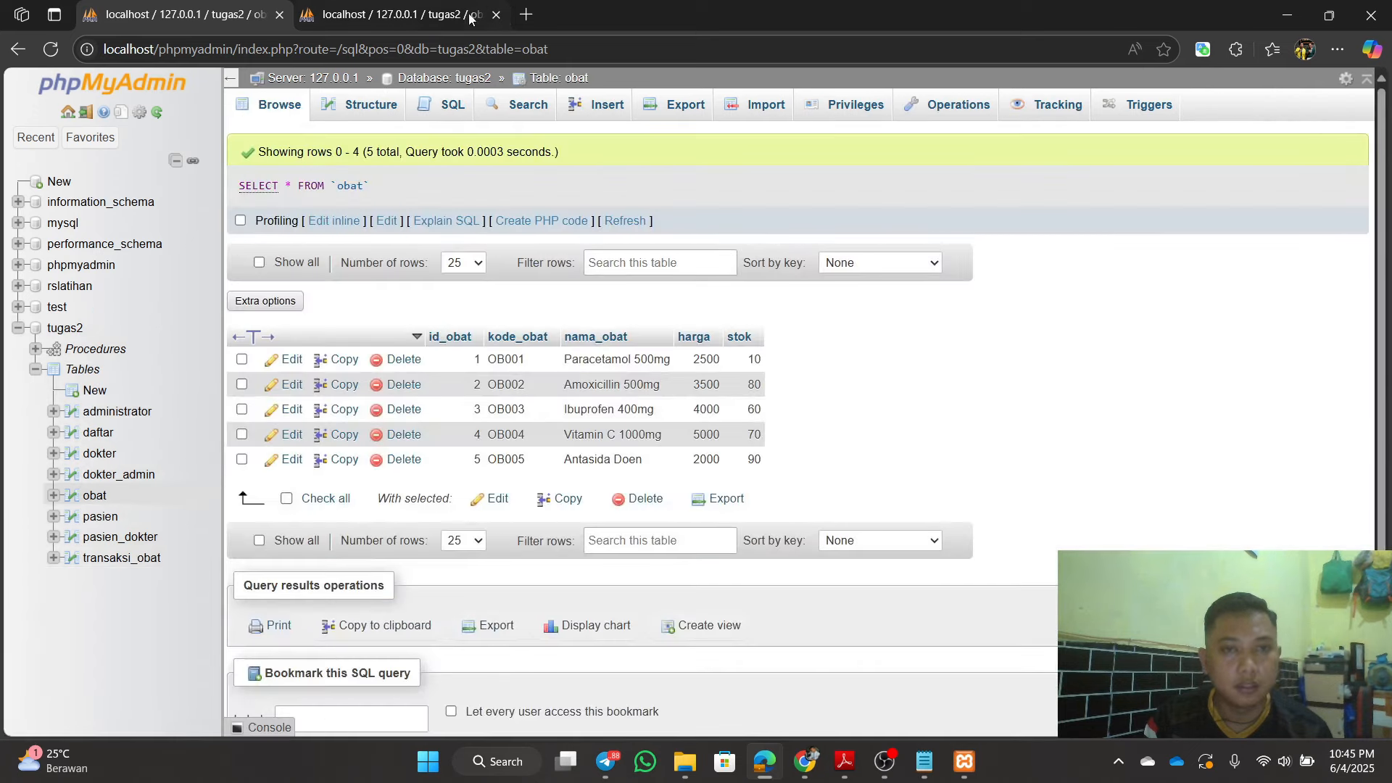
click(450, 13)
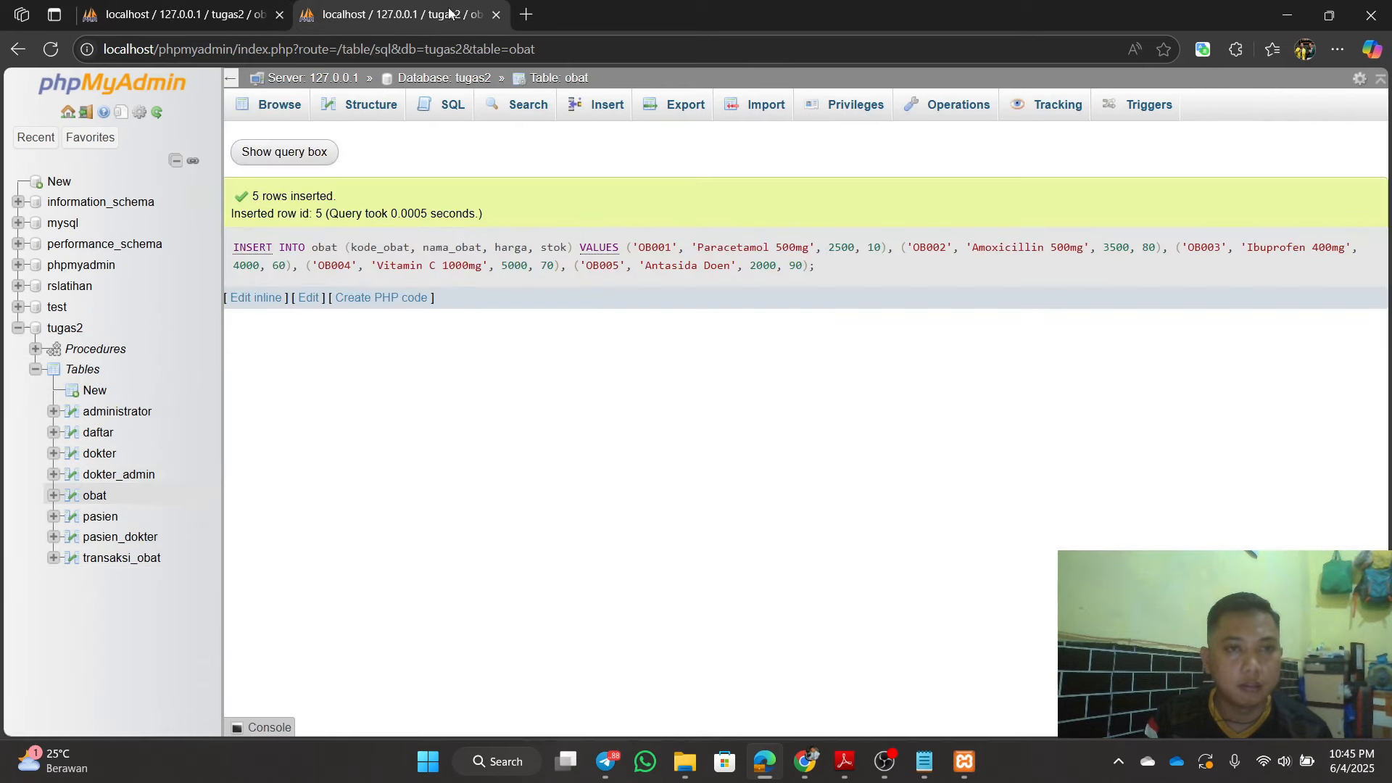
click(65, 328)
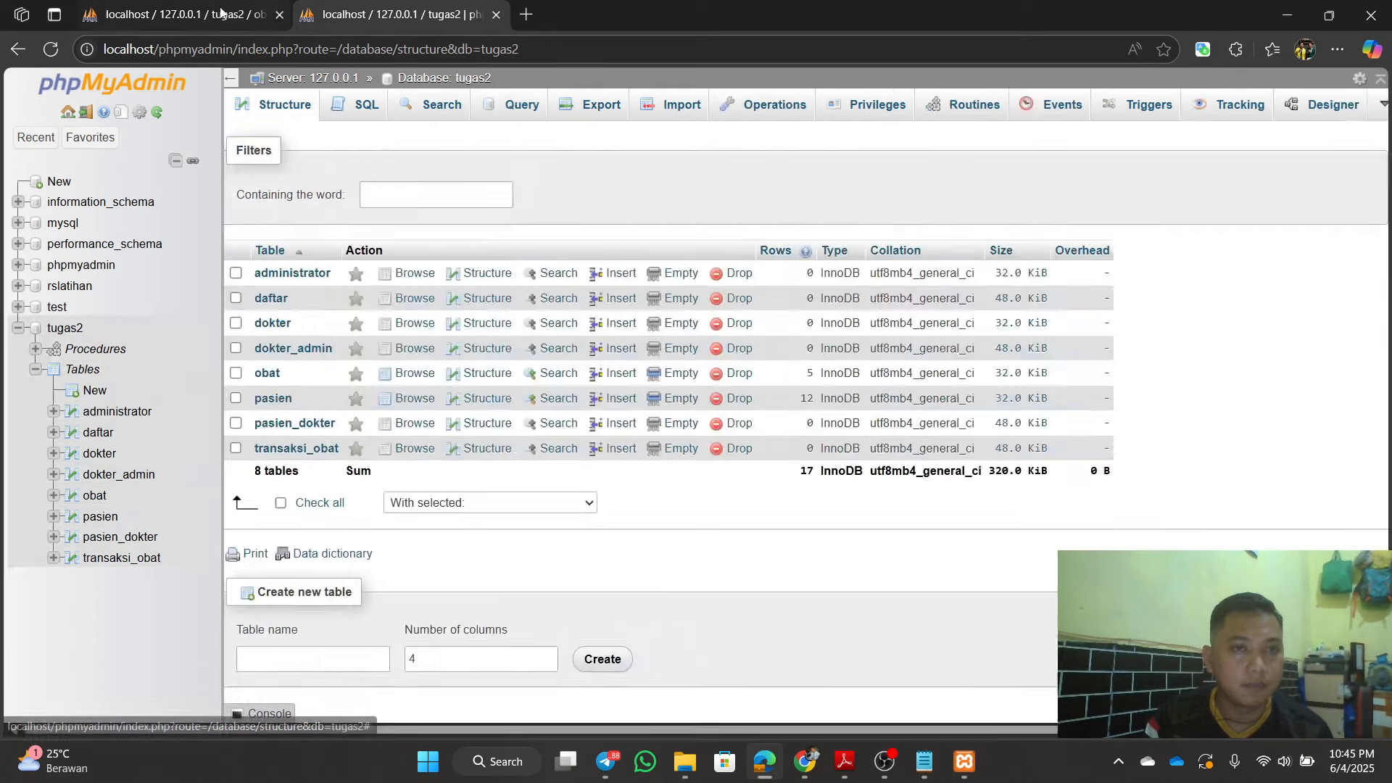
click(221, 13)
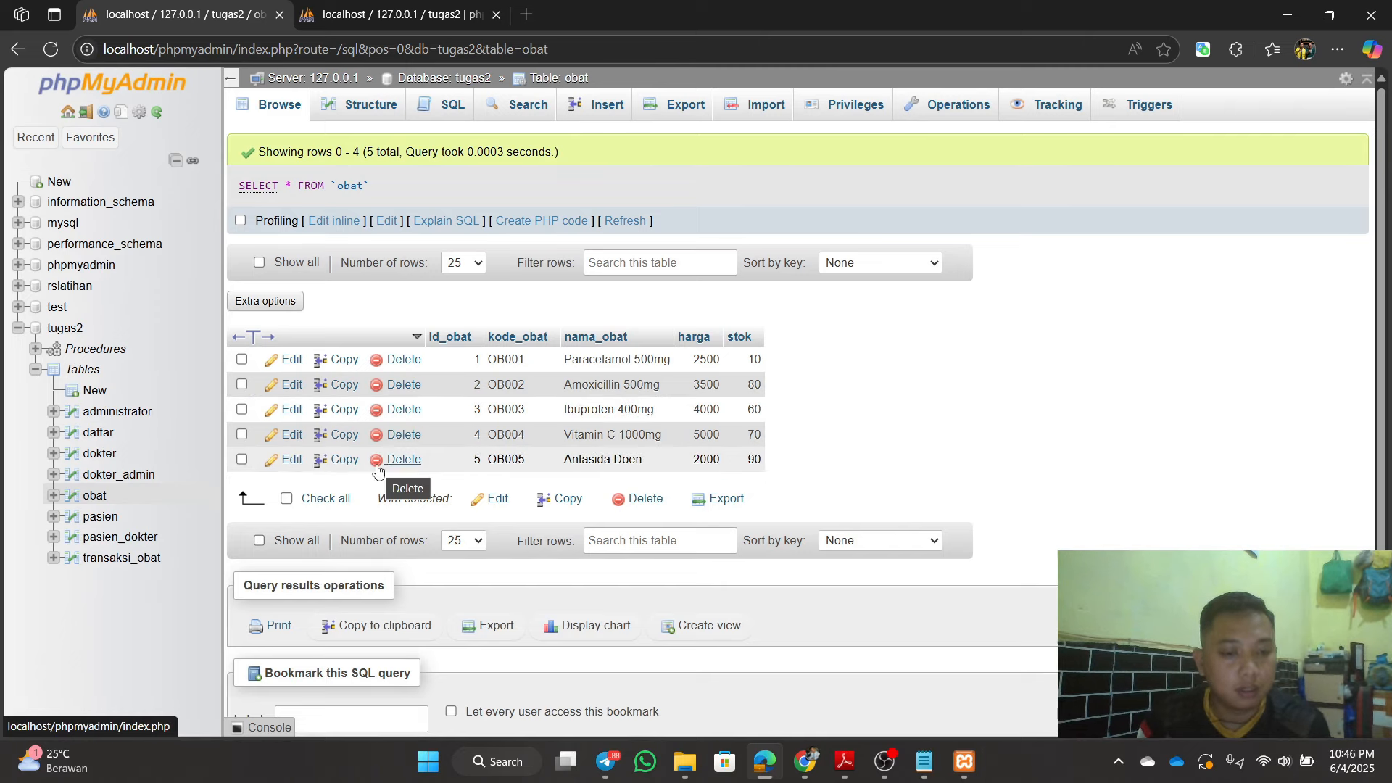
Step: Review the SQL and contoh_kasus notes, then open the still-empty transaksi_obat table
click(925, 762)
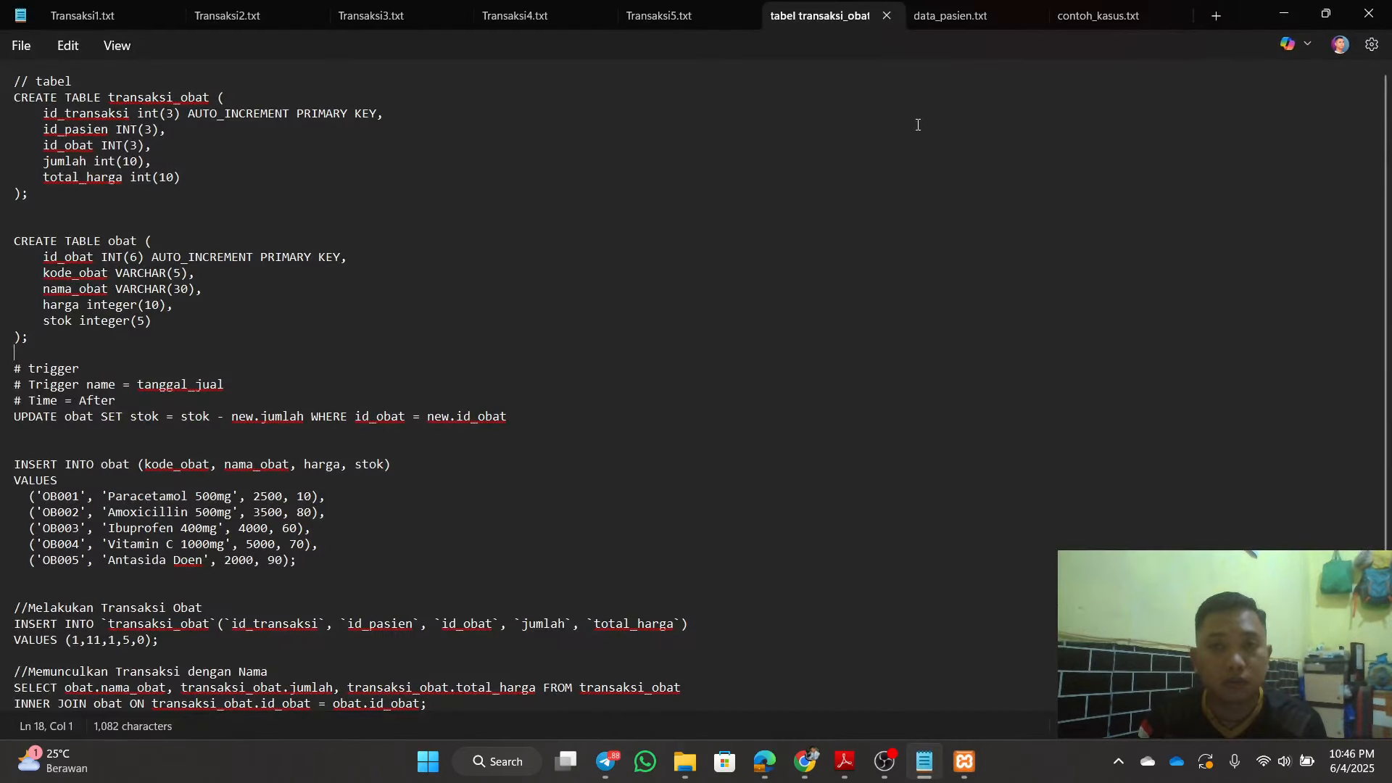
click(1118, 19)
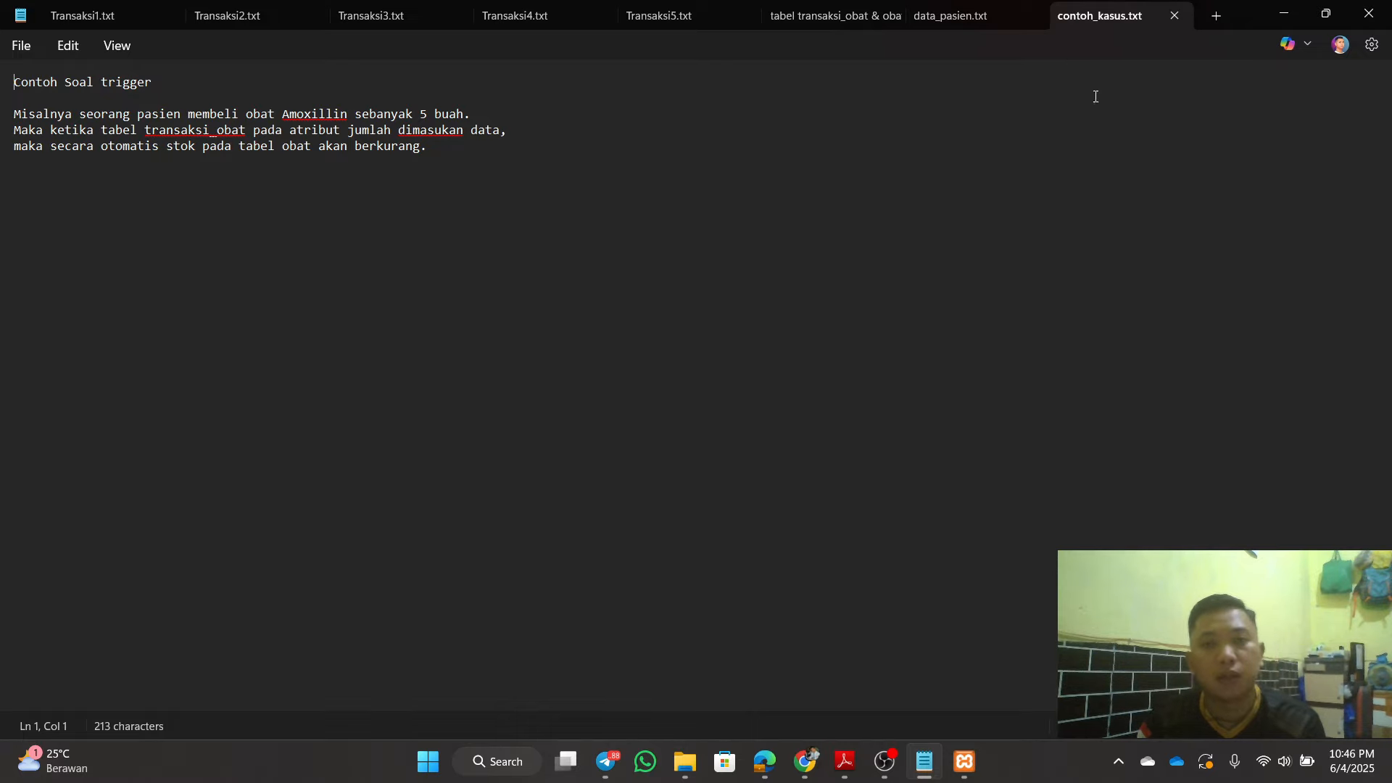
click(1266, 15)
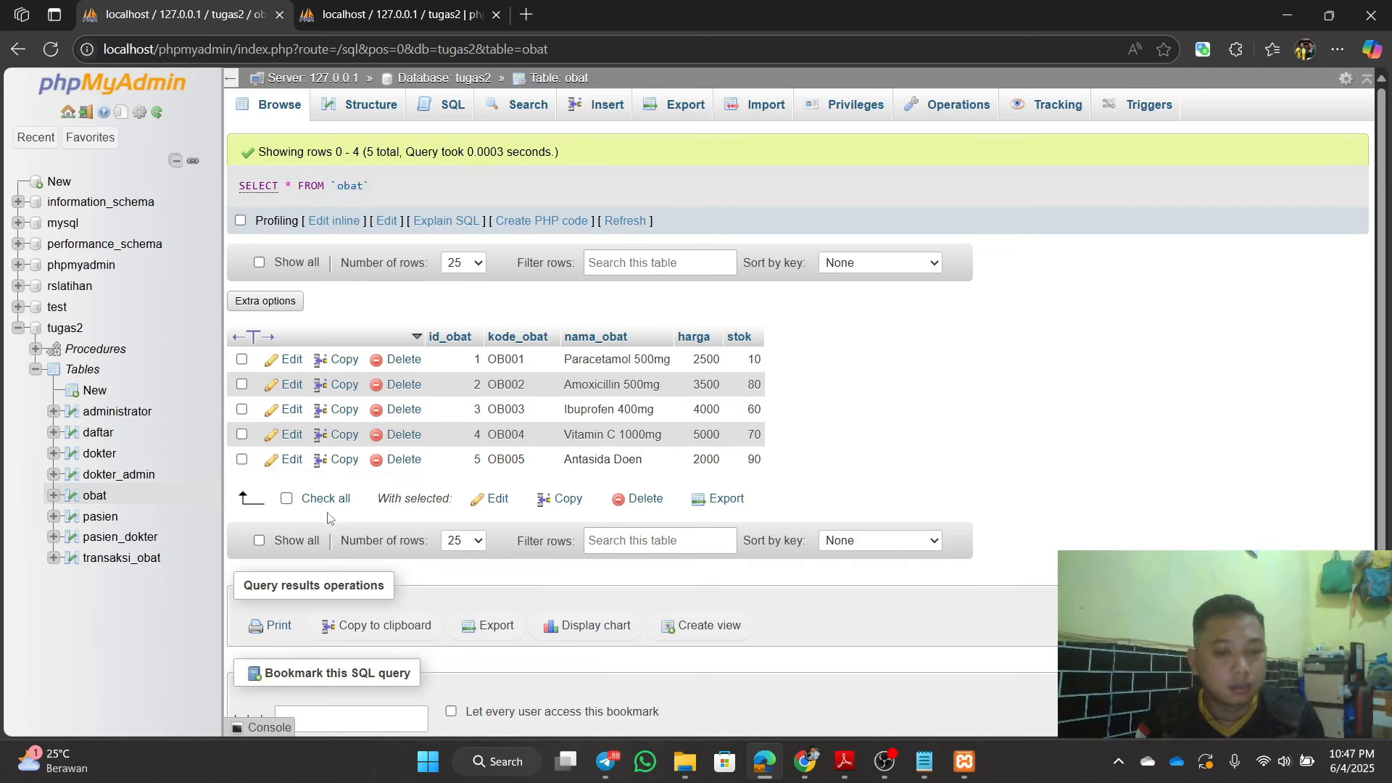
click(118, 560)
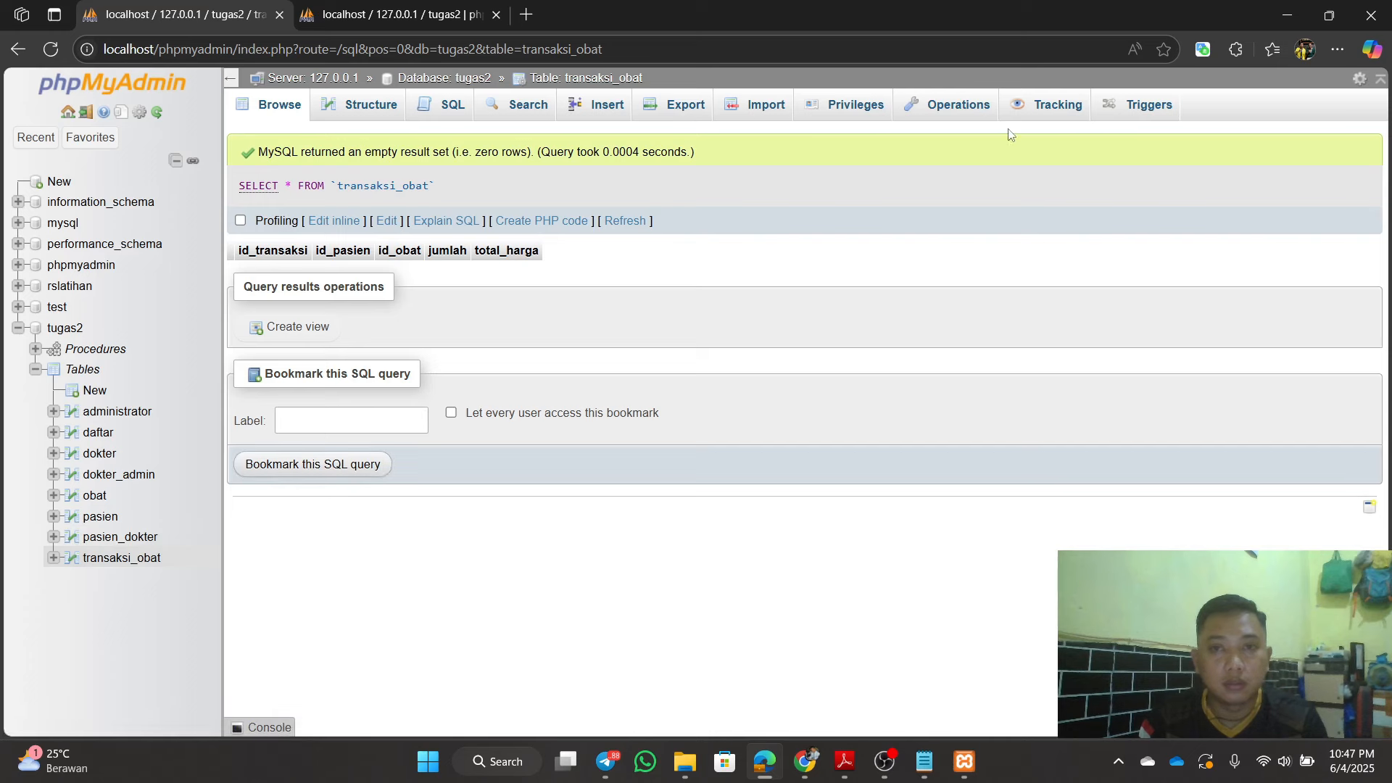
Step: Start a new trigger on transaksi_obat from its Triggers page
click(1135, 106)
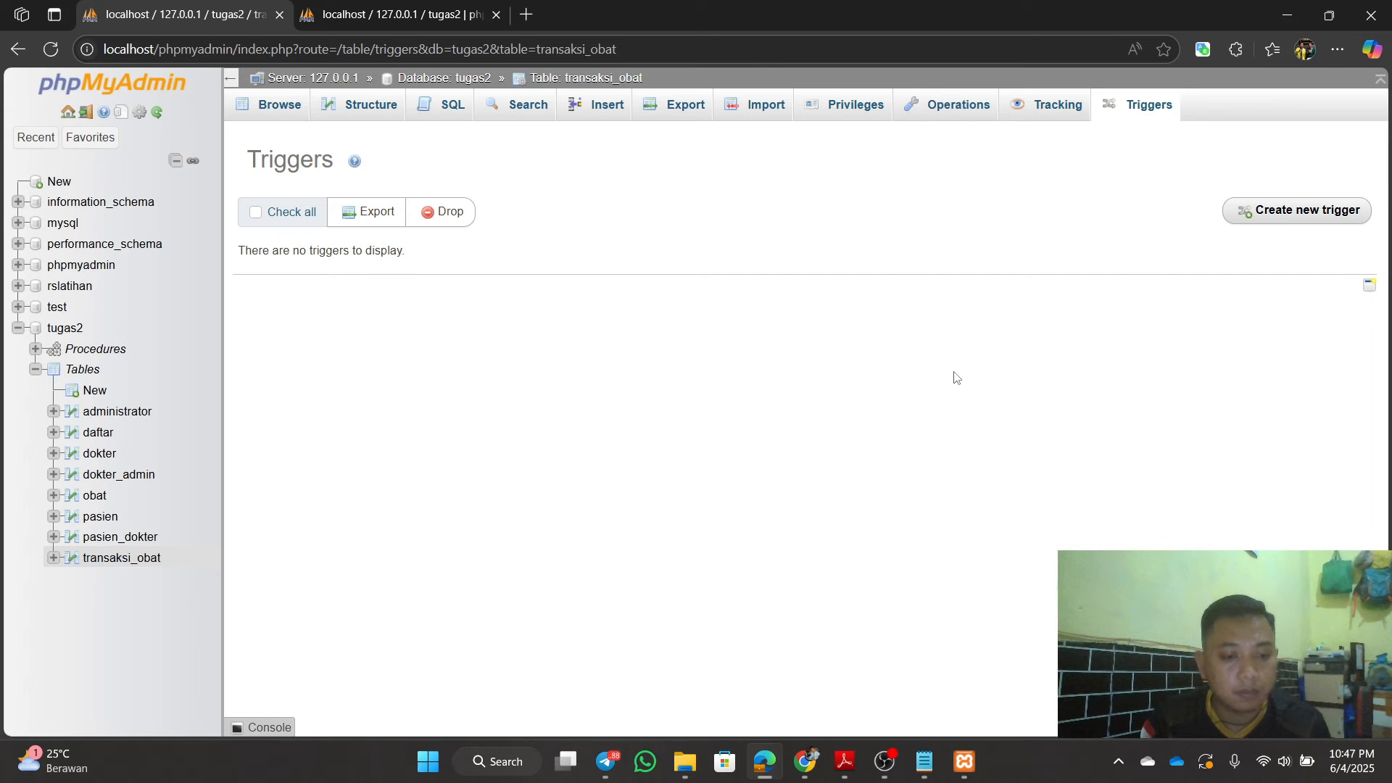
click(1235, 215)
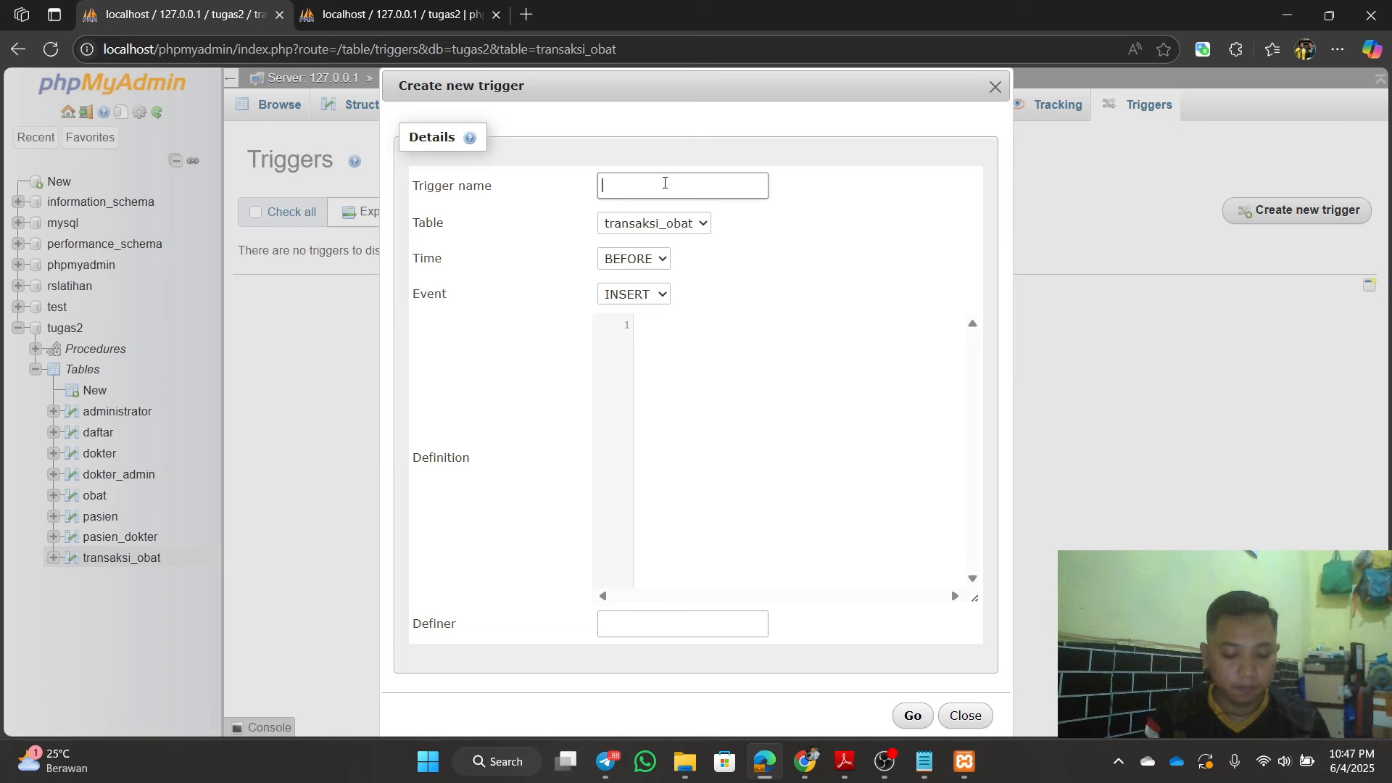
Step: Name the trigger tr_buy
text(tr_)
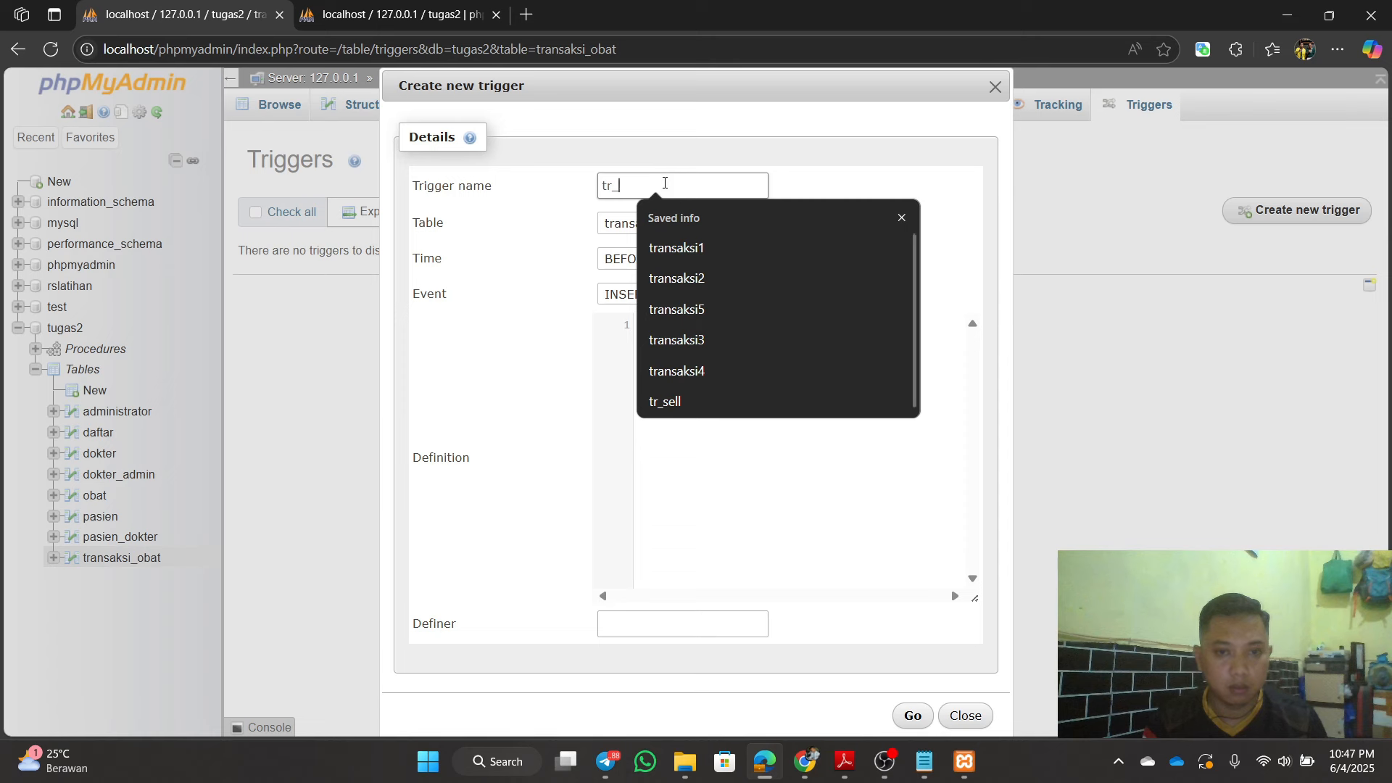
text(sell)
key(BackSpace)
key(BackSpace)
key(BackSpace)
key(BackSpace)
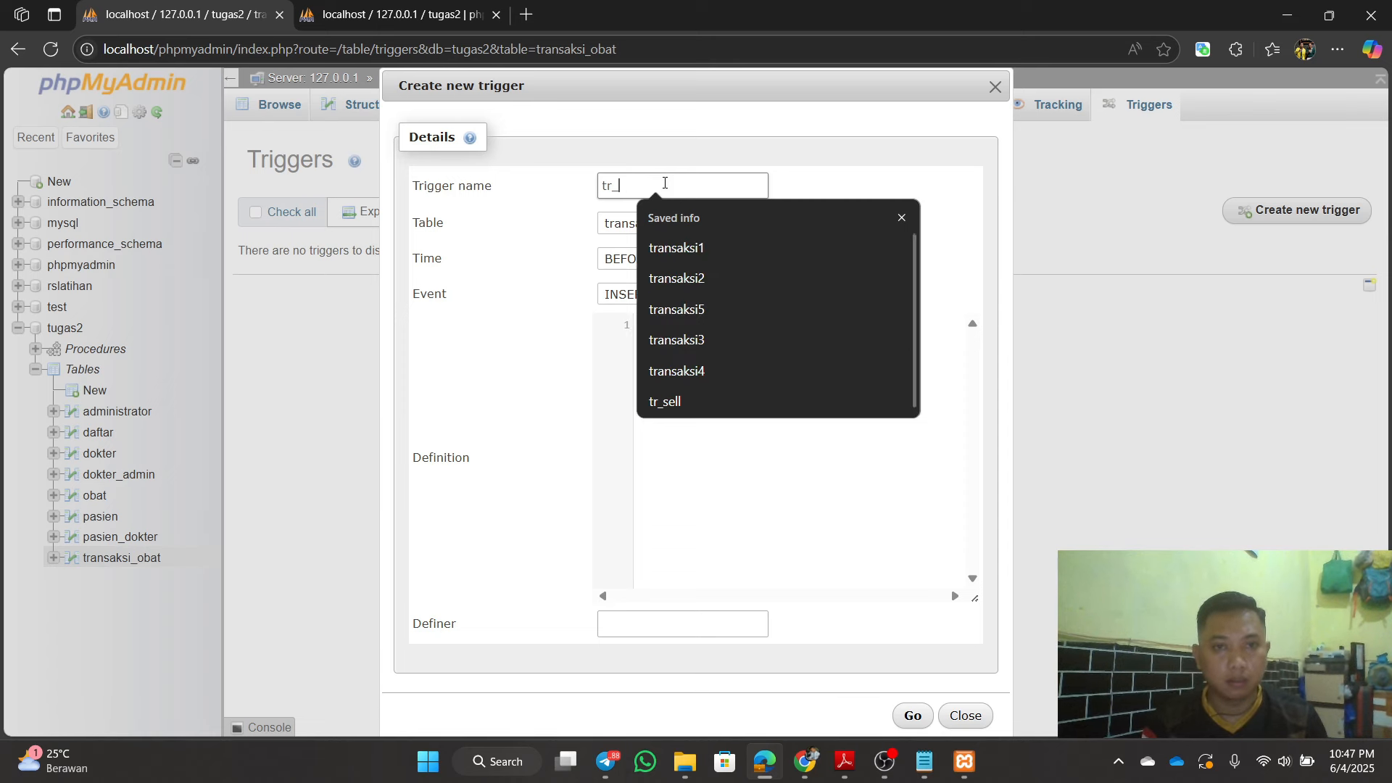
text(buy)
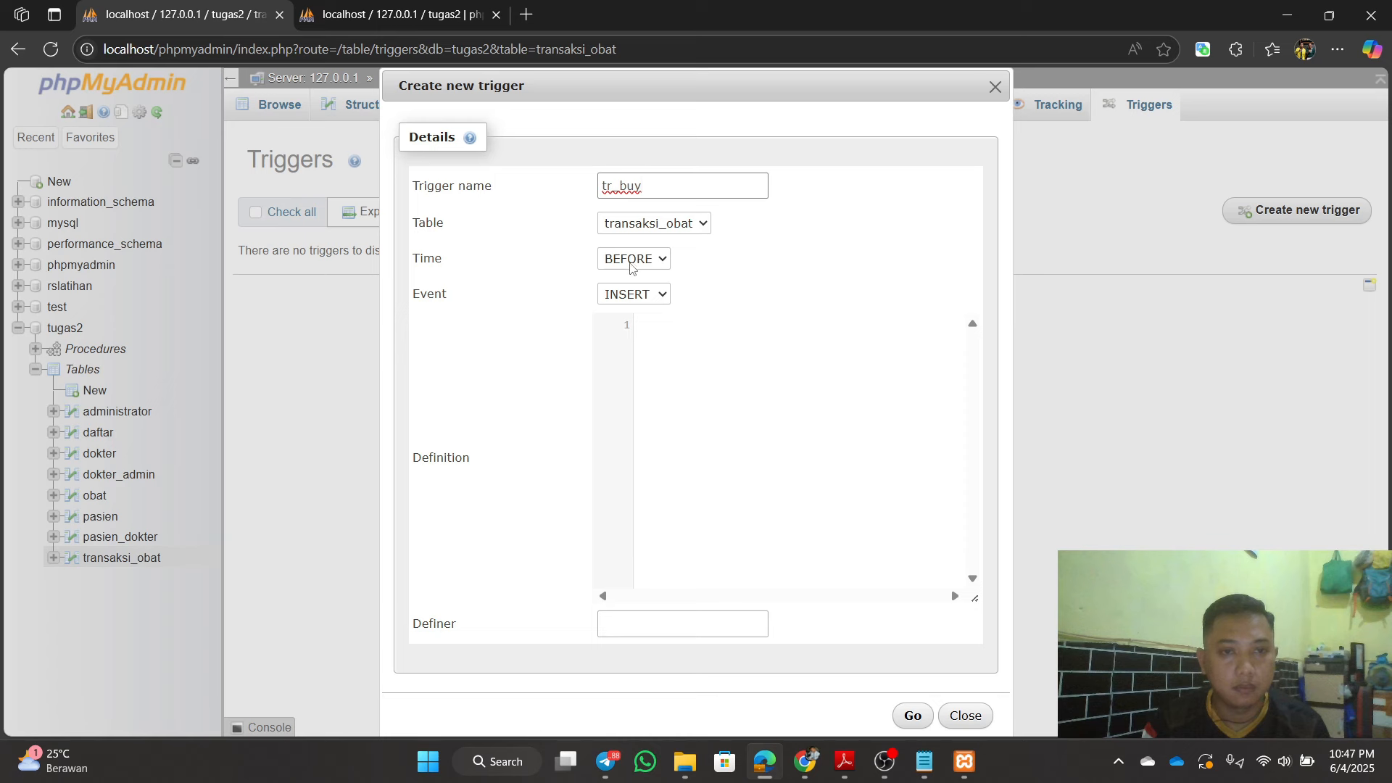
Step: Write the trigger body UPDATE obat SET stok = stok - new.jumlah
click(773, 407)
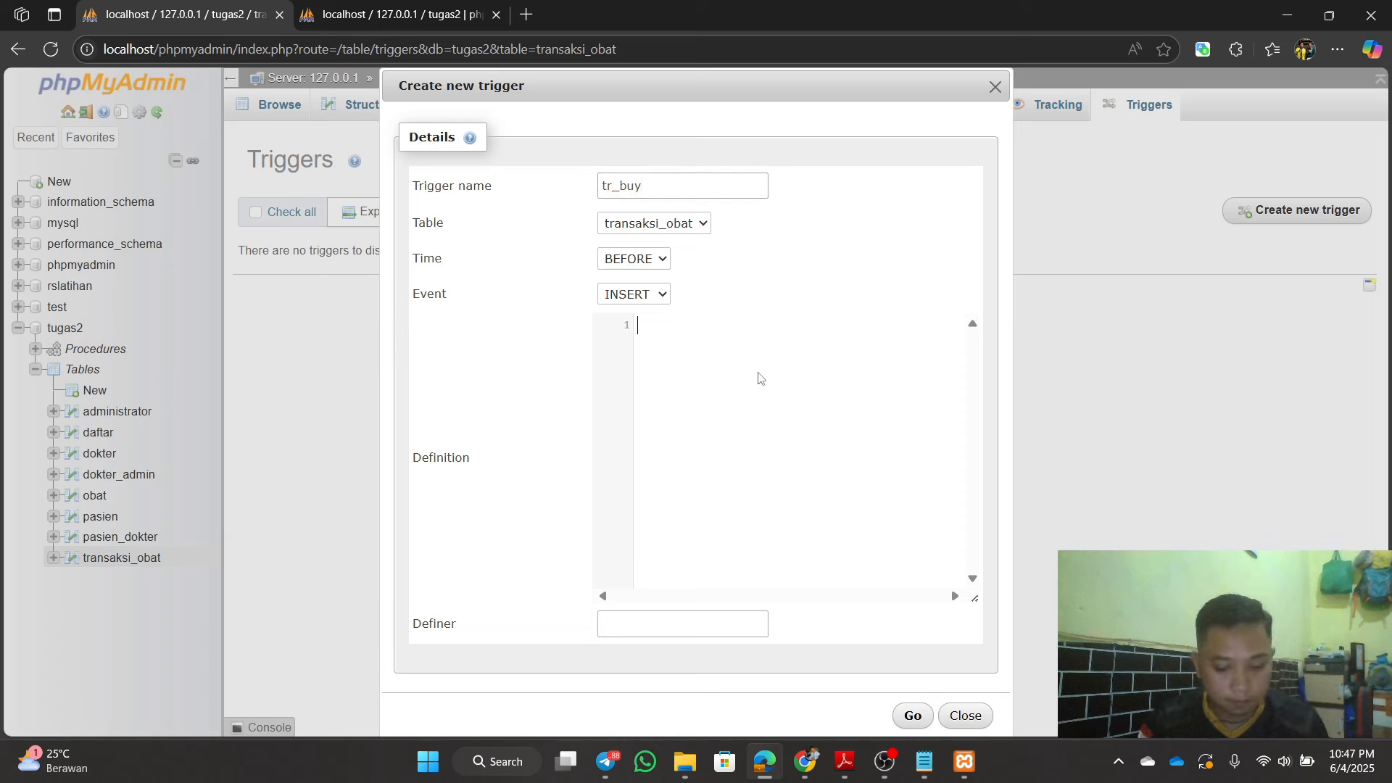
text(up)
key(Return)
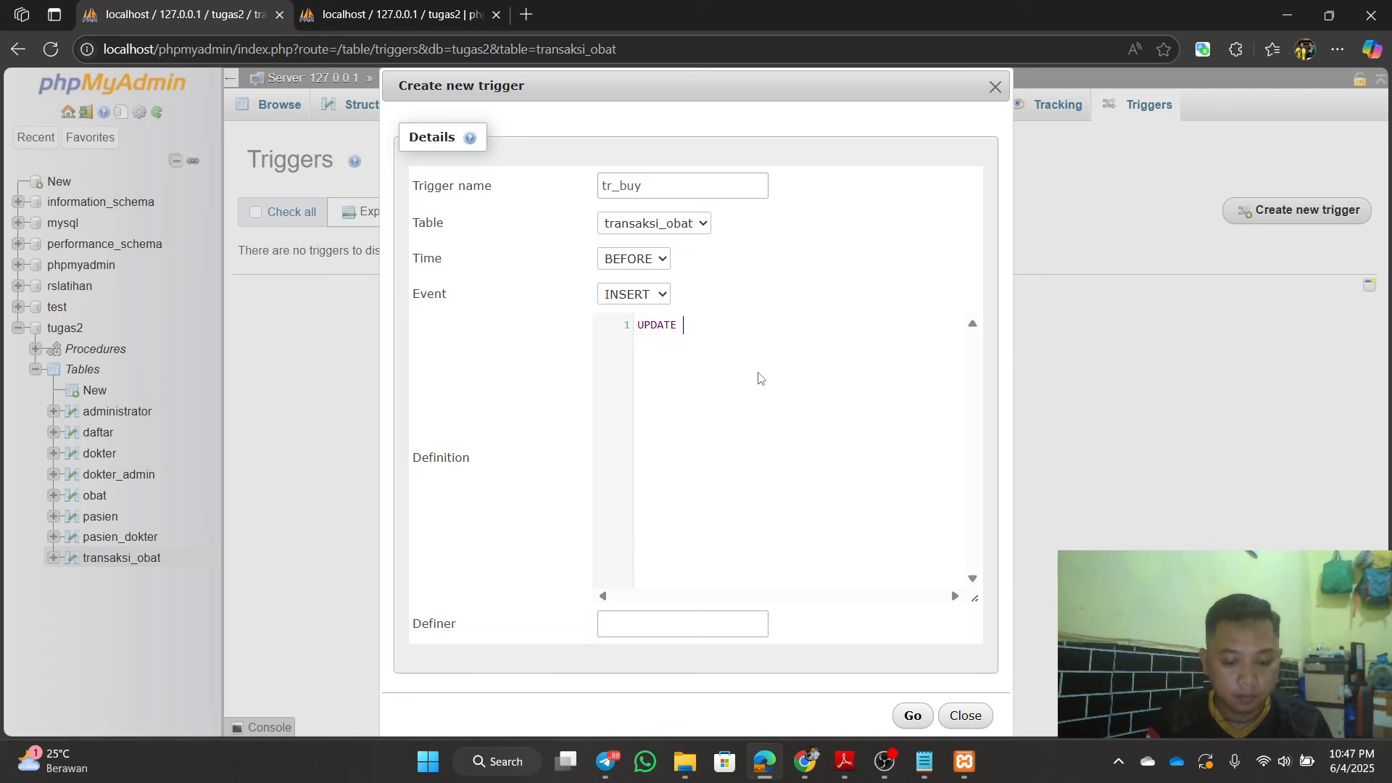
text(obat)
key(Return)
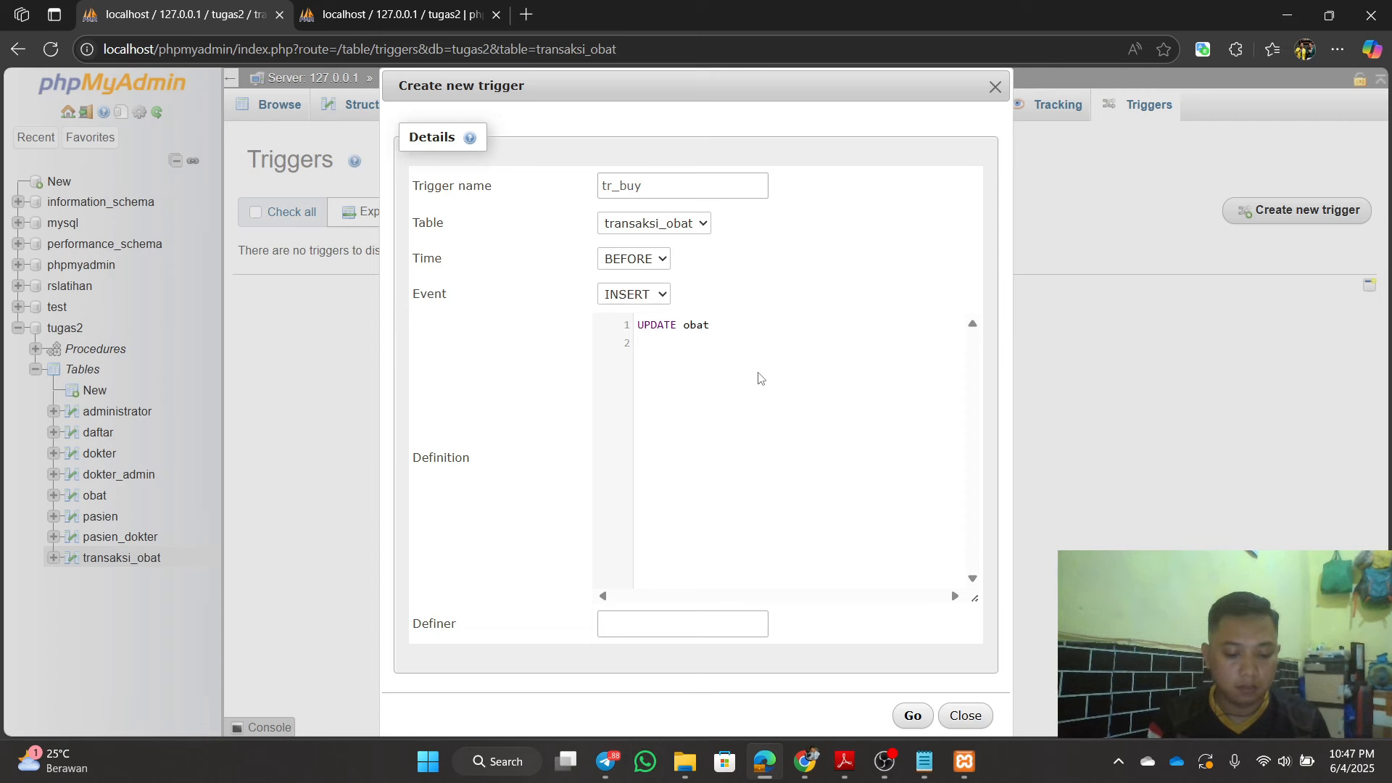
text(SET)
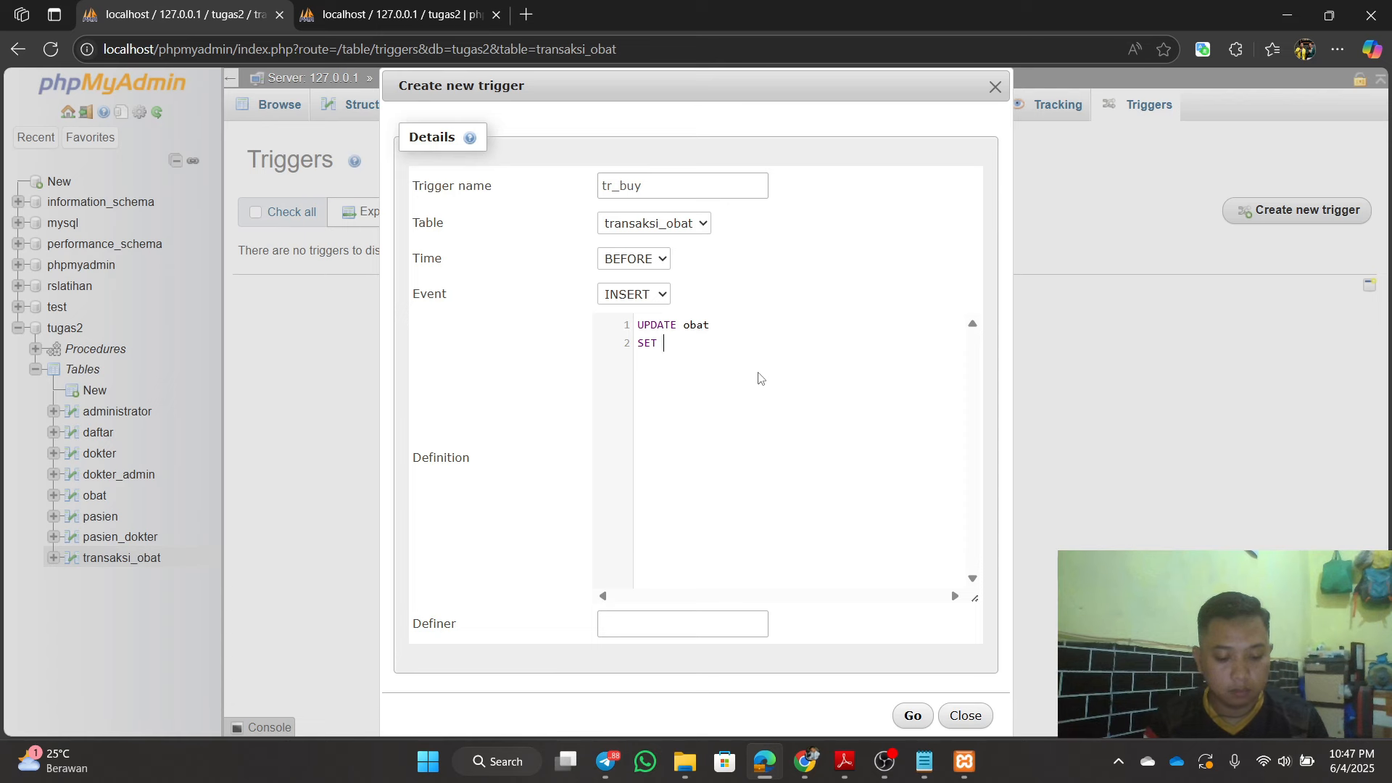
text( stok)
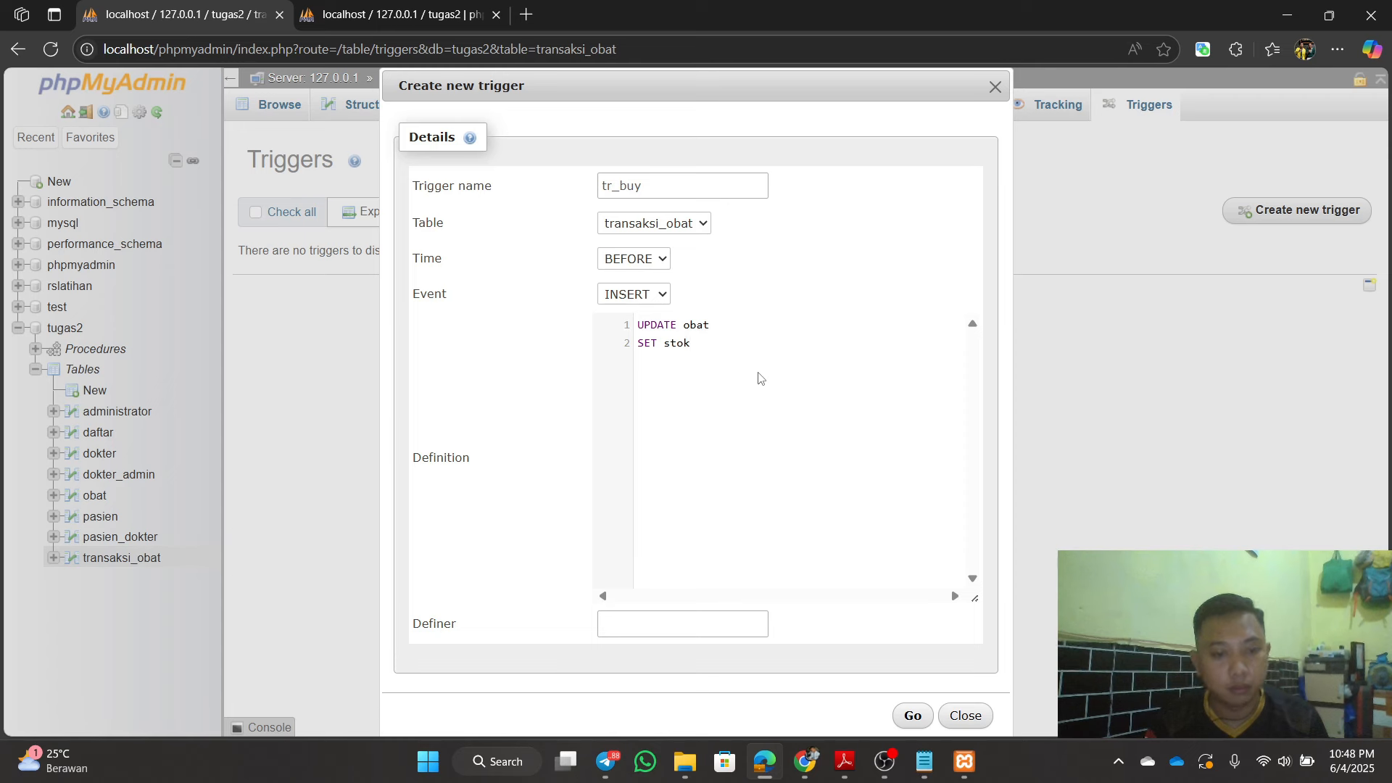
text(=)
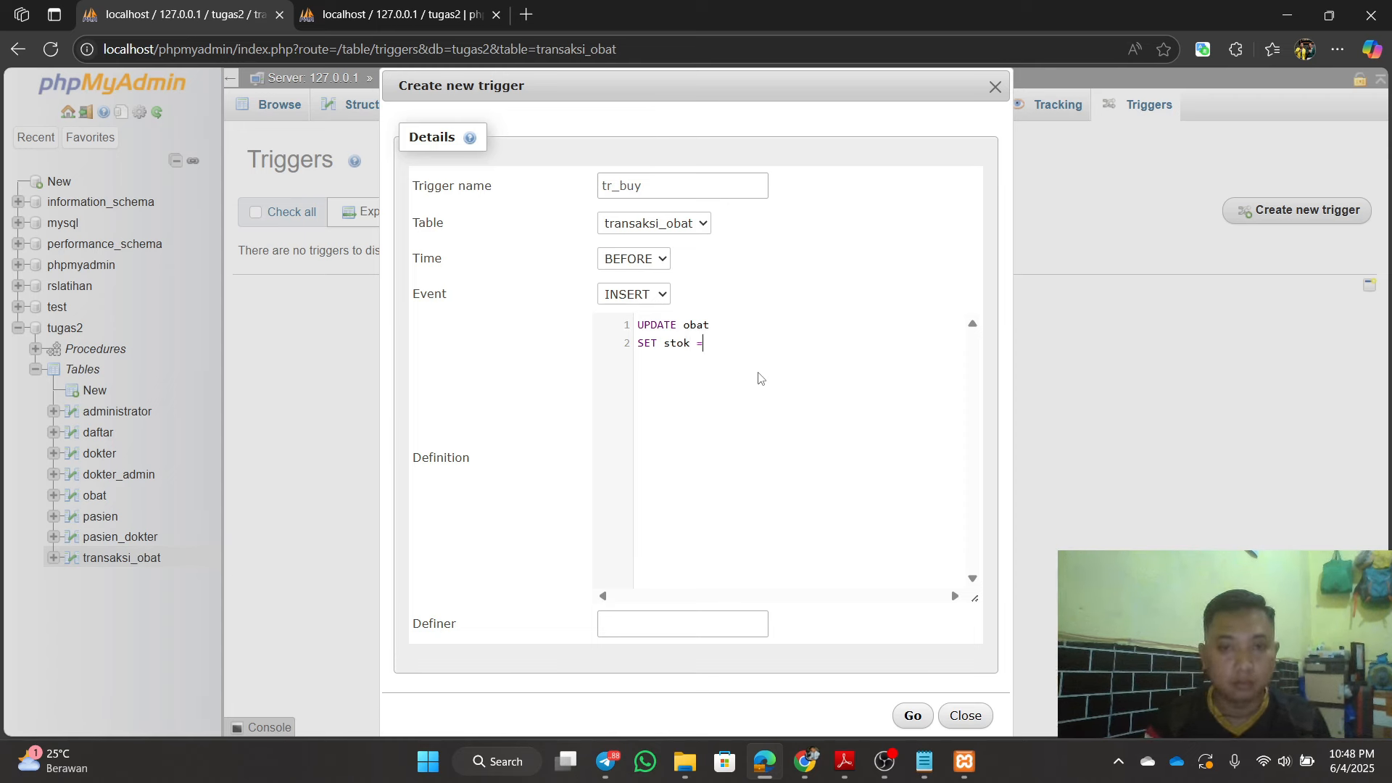
text( stol)
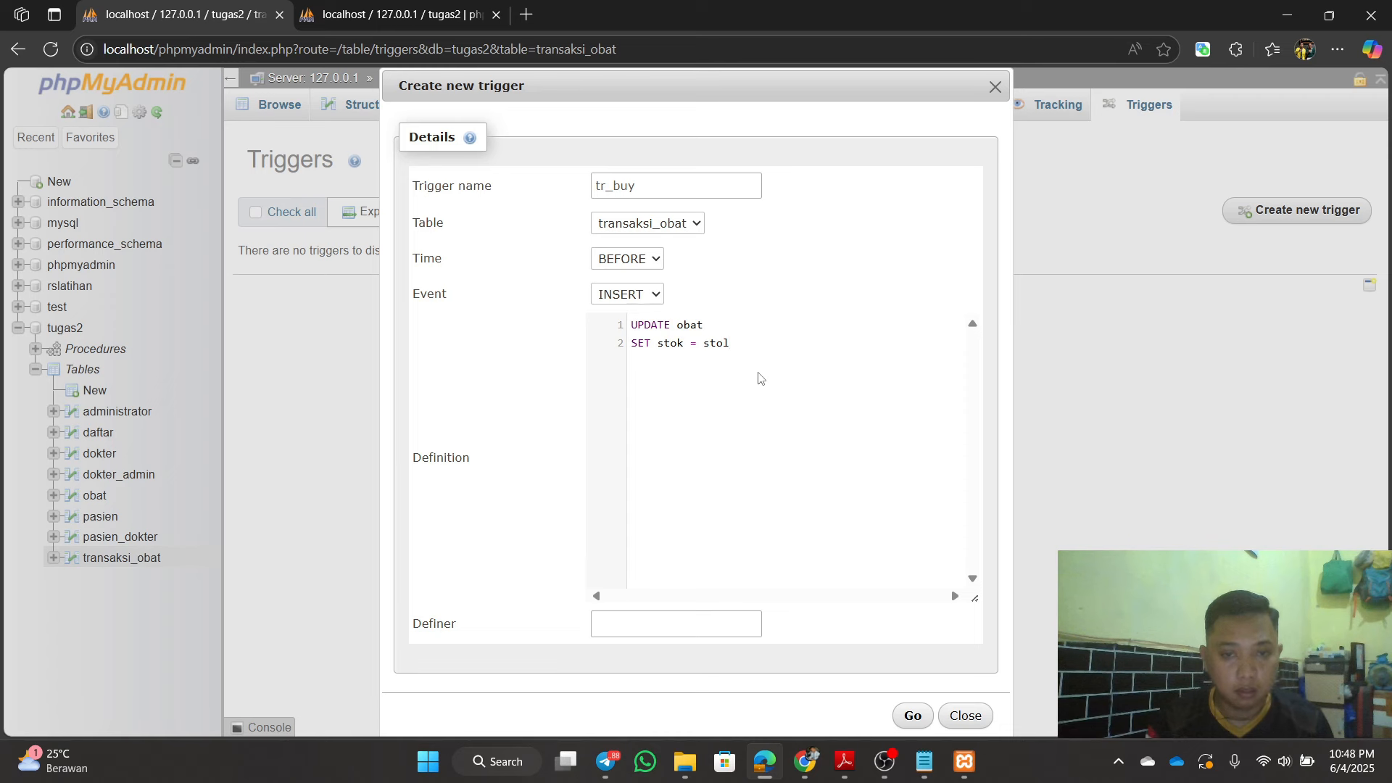
key(BackSpace)
text(k)
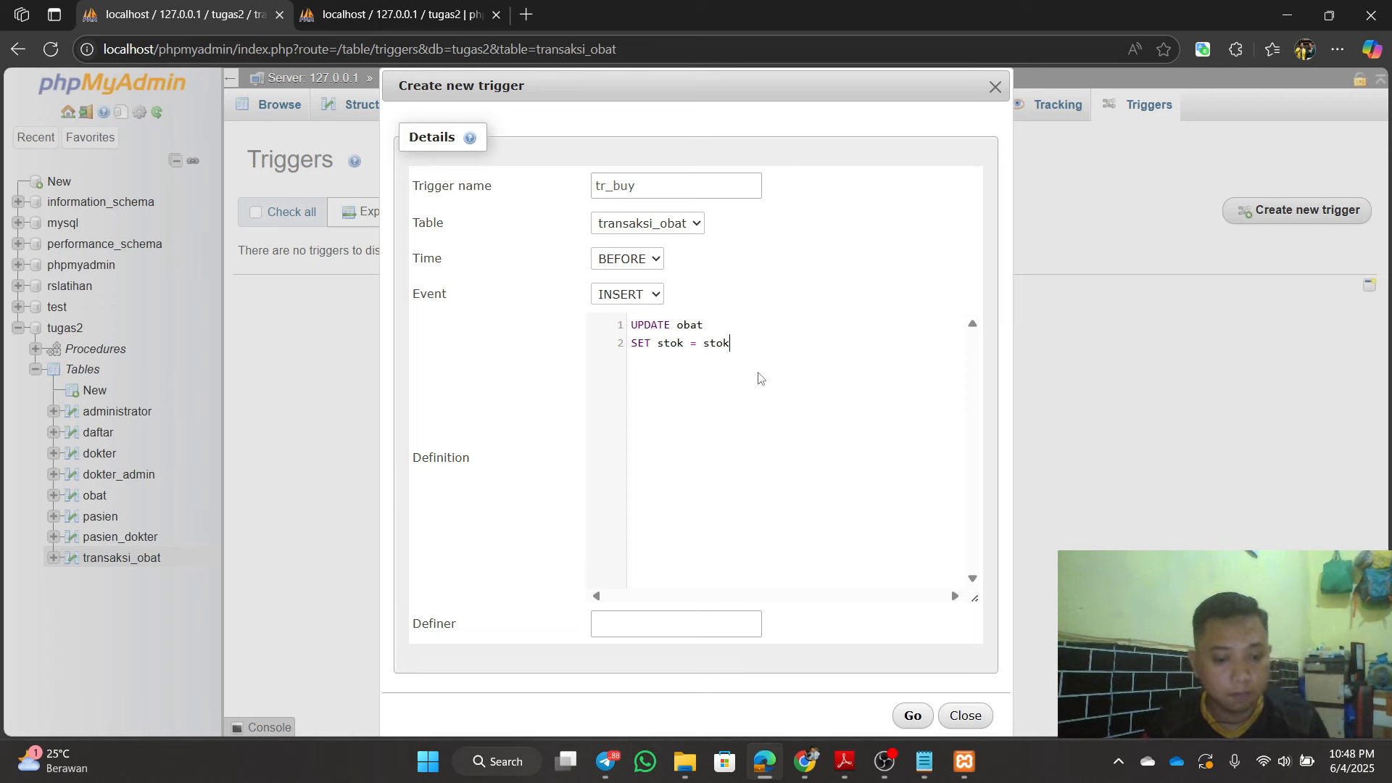
text( - )
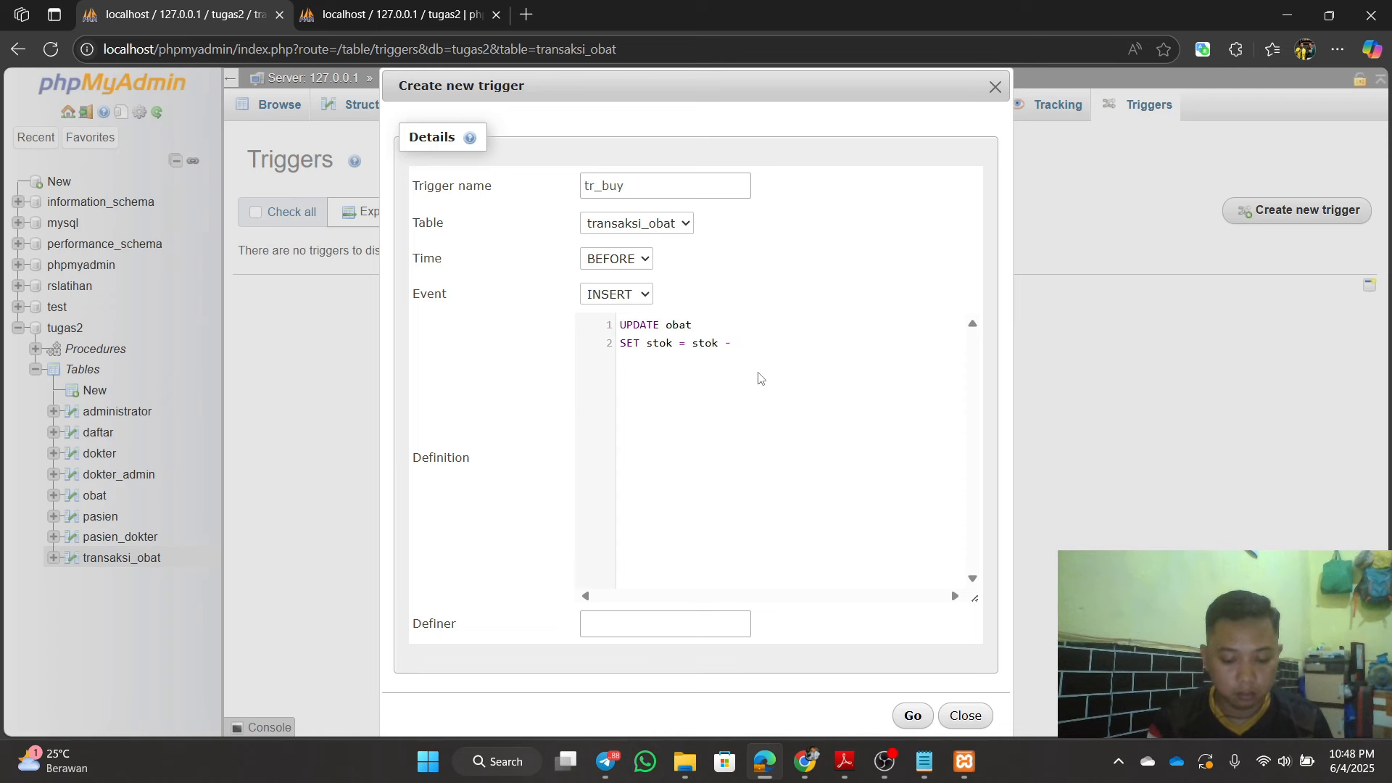
text(new.)
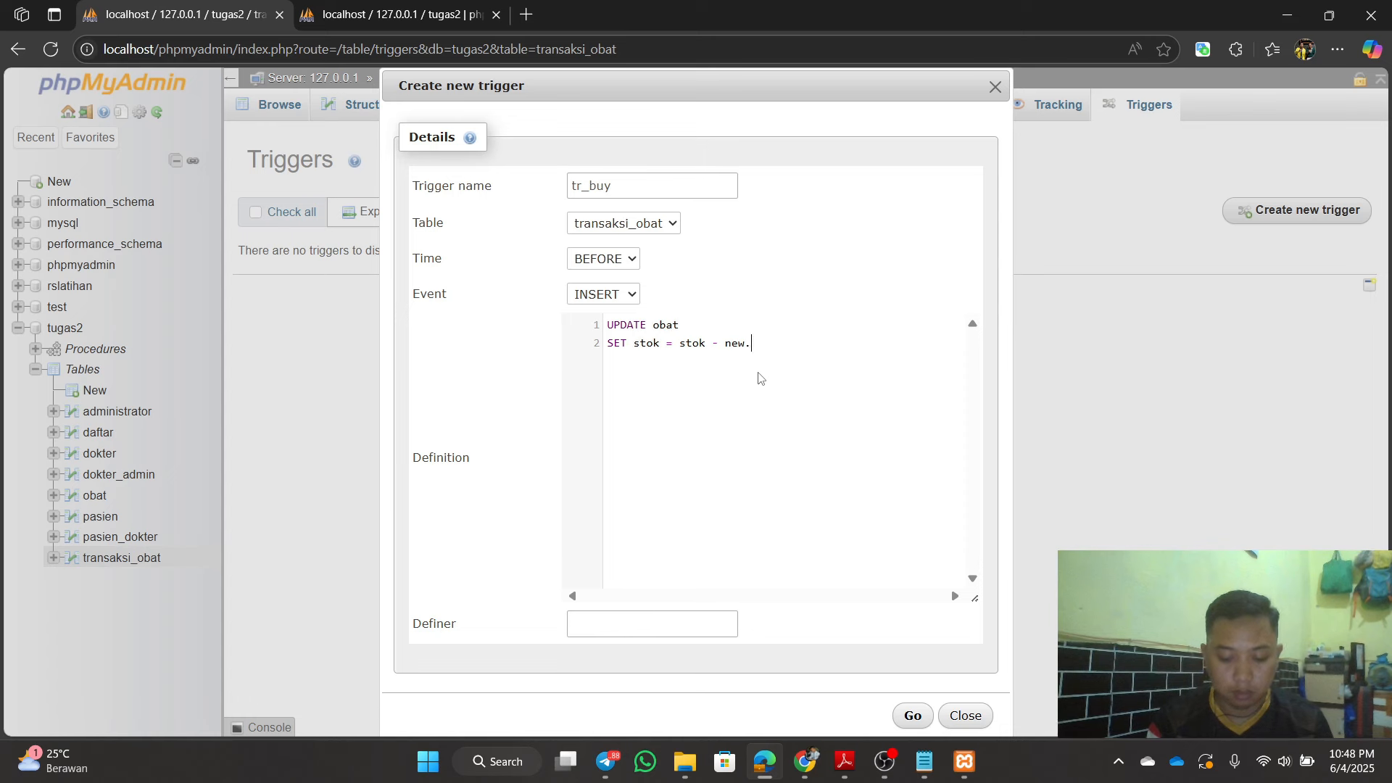
text(jum)
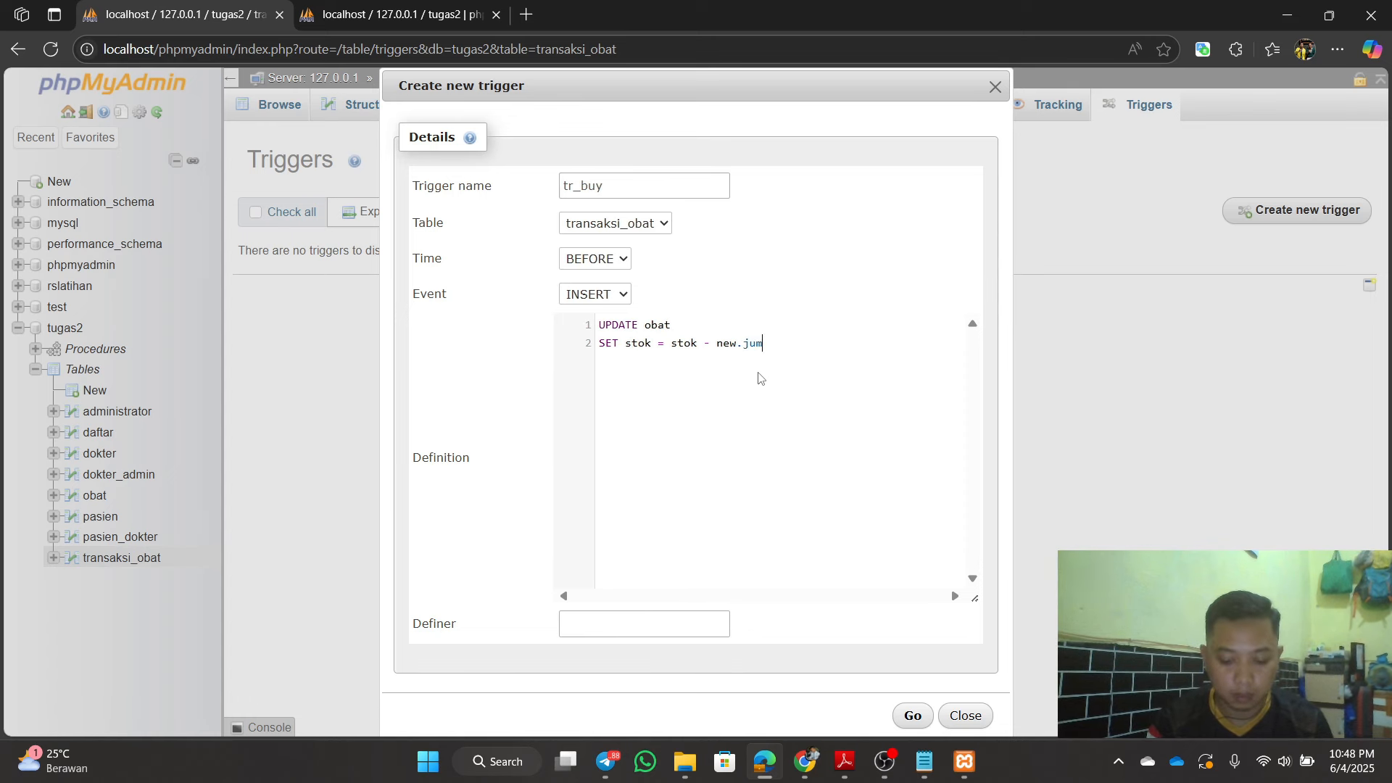
text(lah)
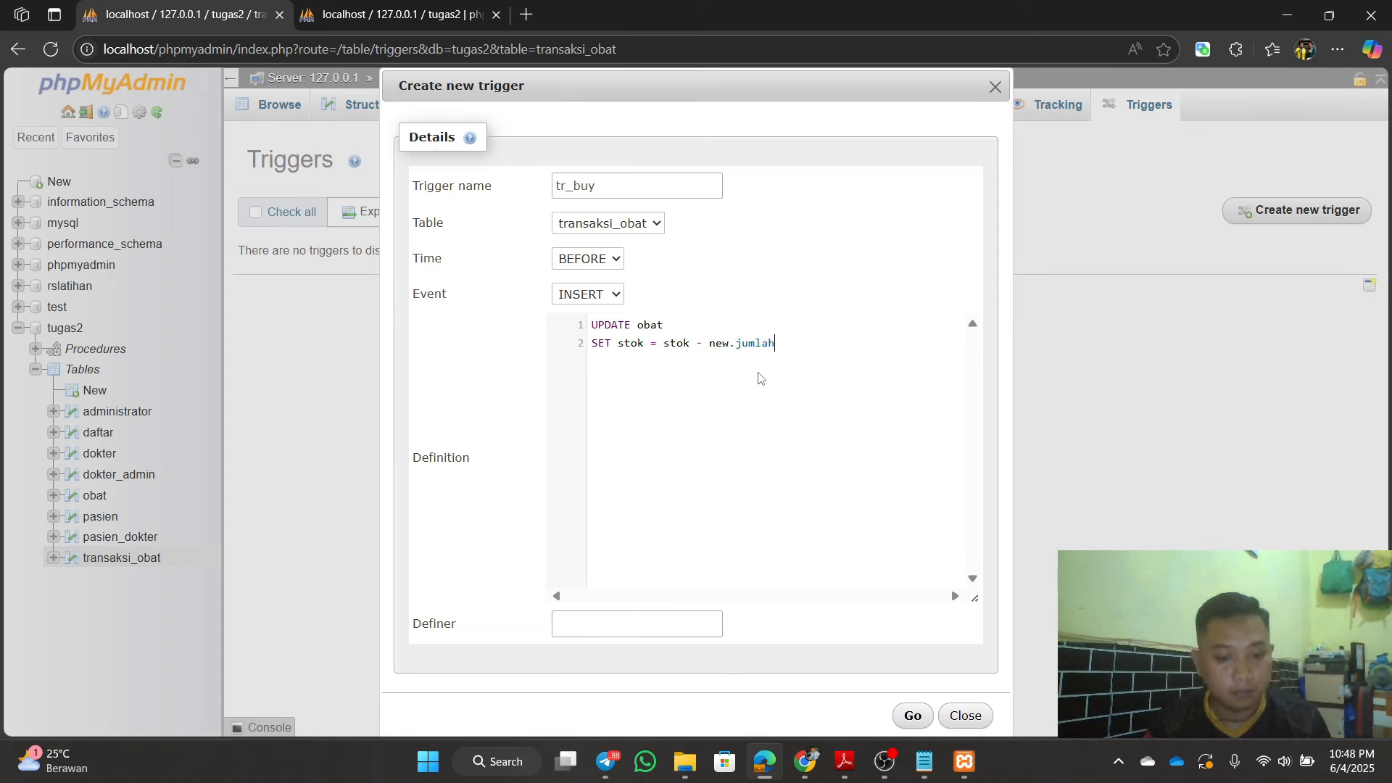
Step: Add the condition WHERE id_obat = new.id_obat on a new line
key(Return)
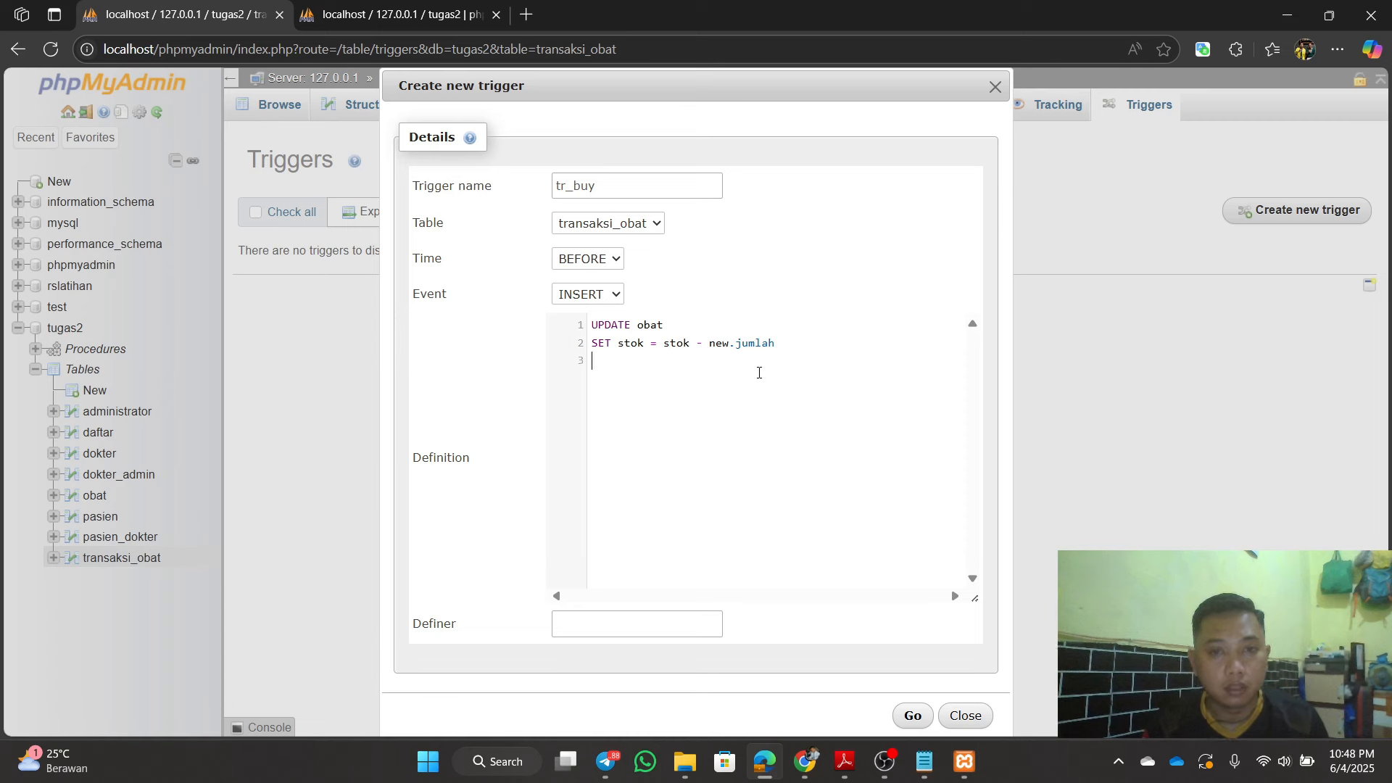
text(whe)
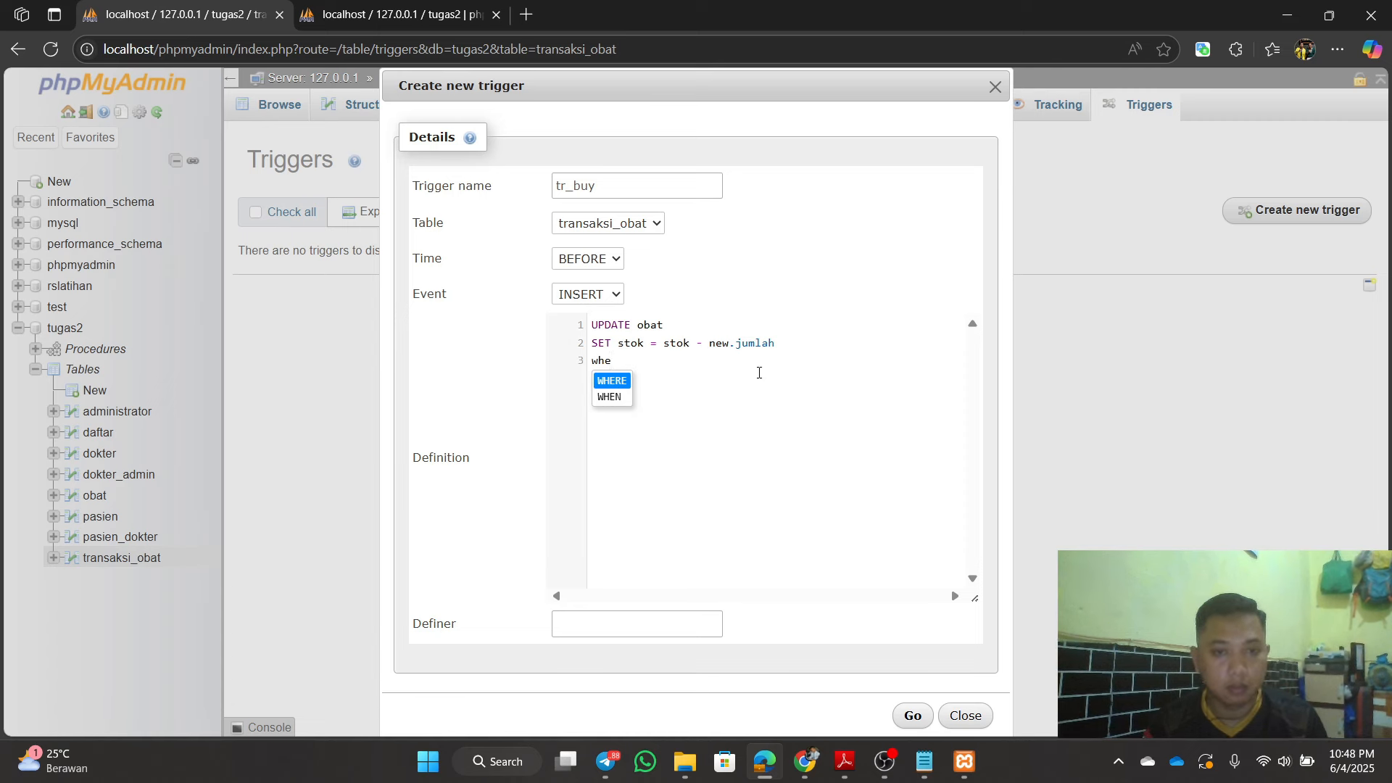
key(Return)
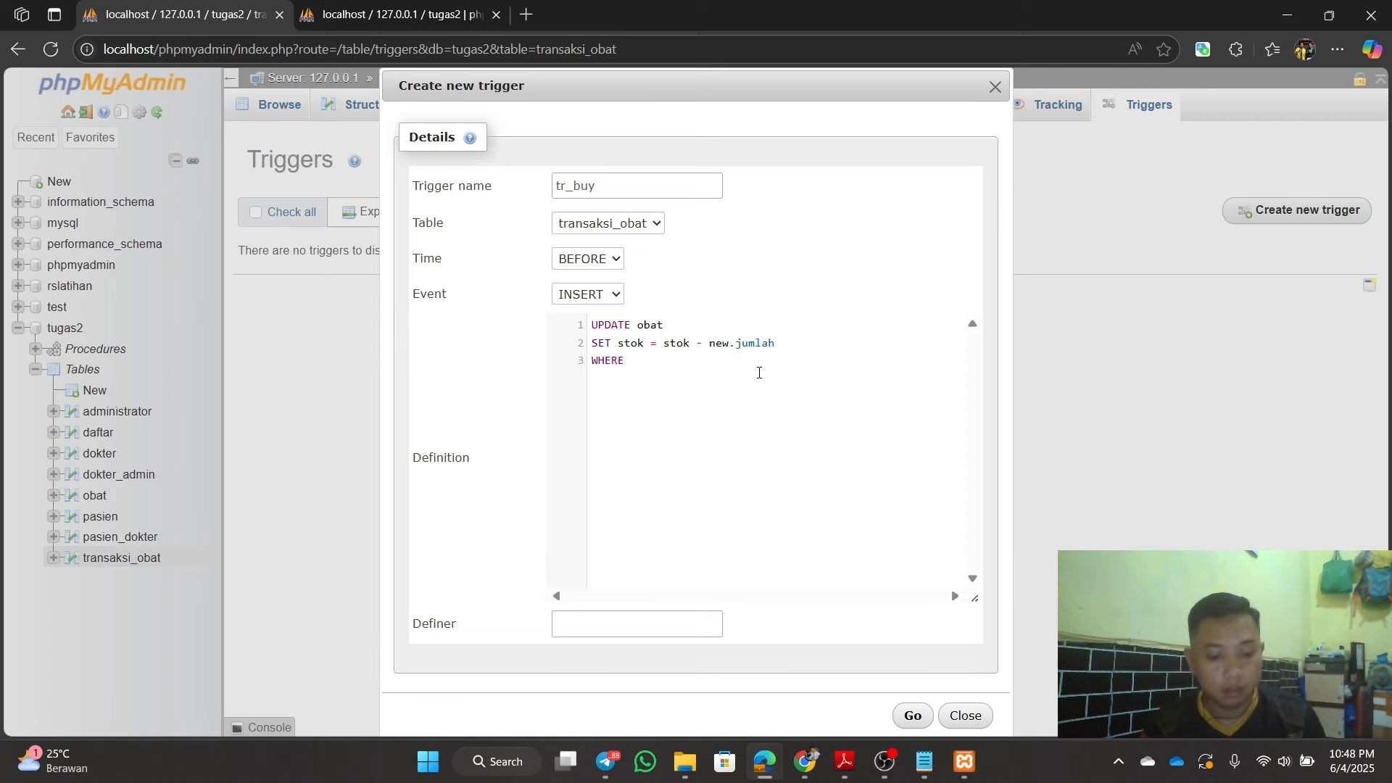
text(id_)
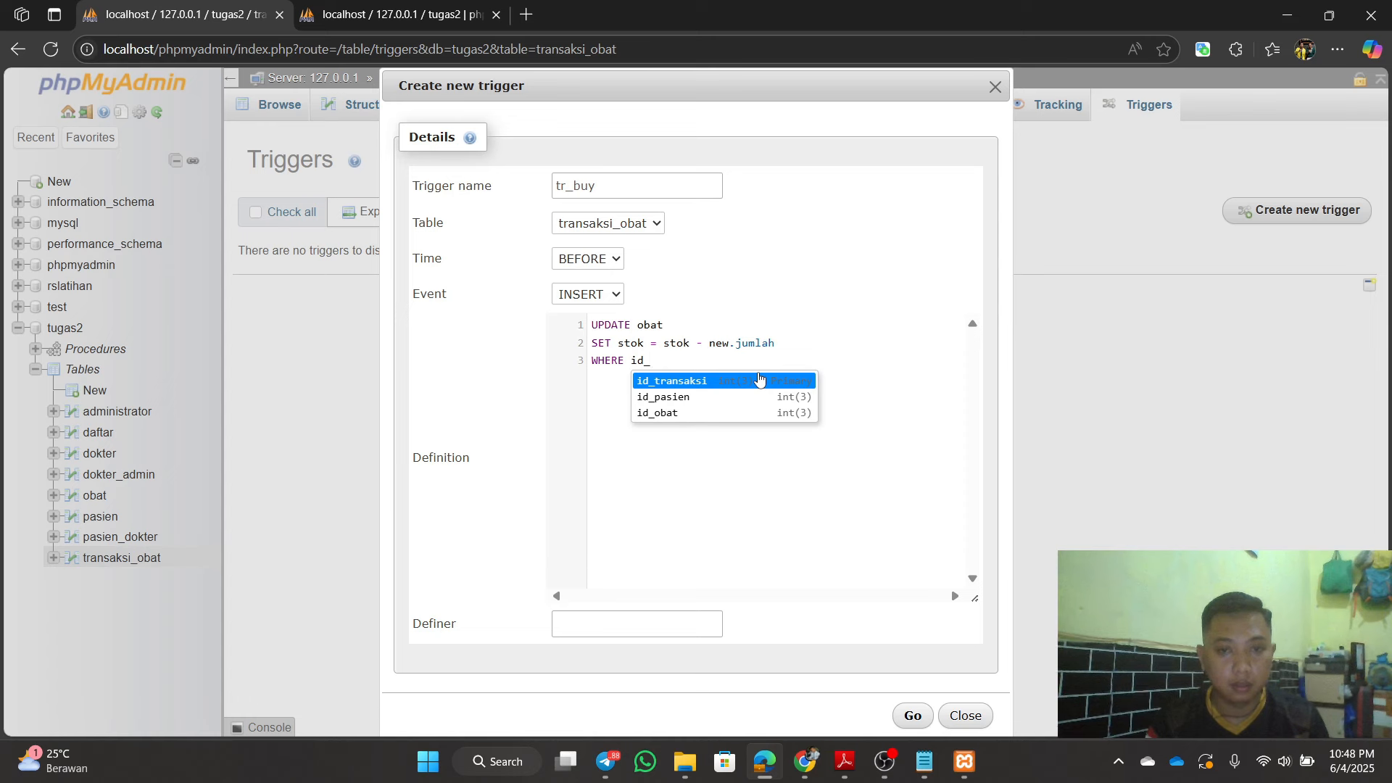
key(Down)
key(Down)
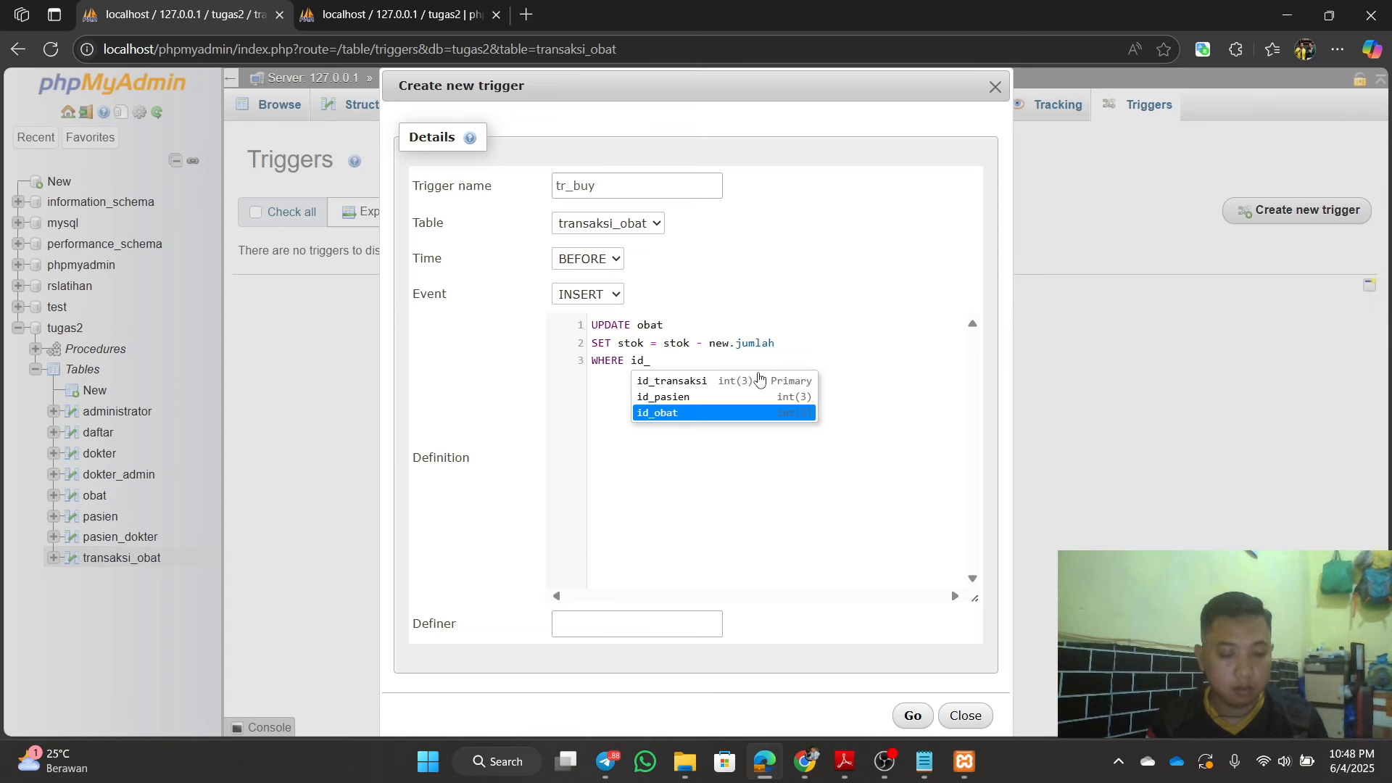
key(Return)
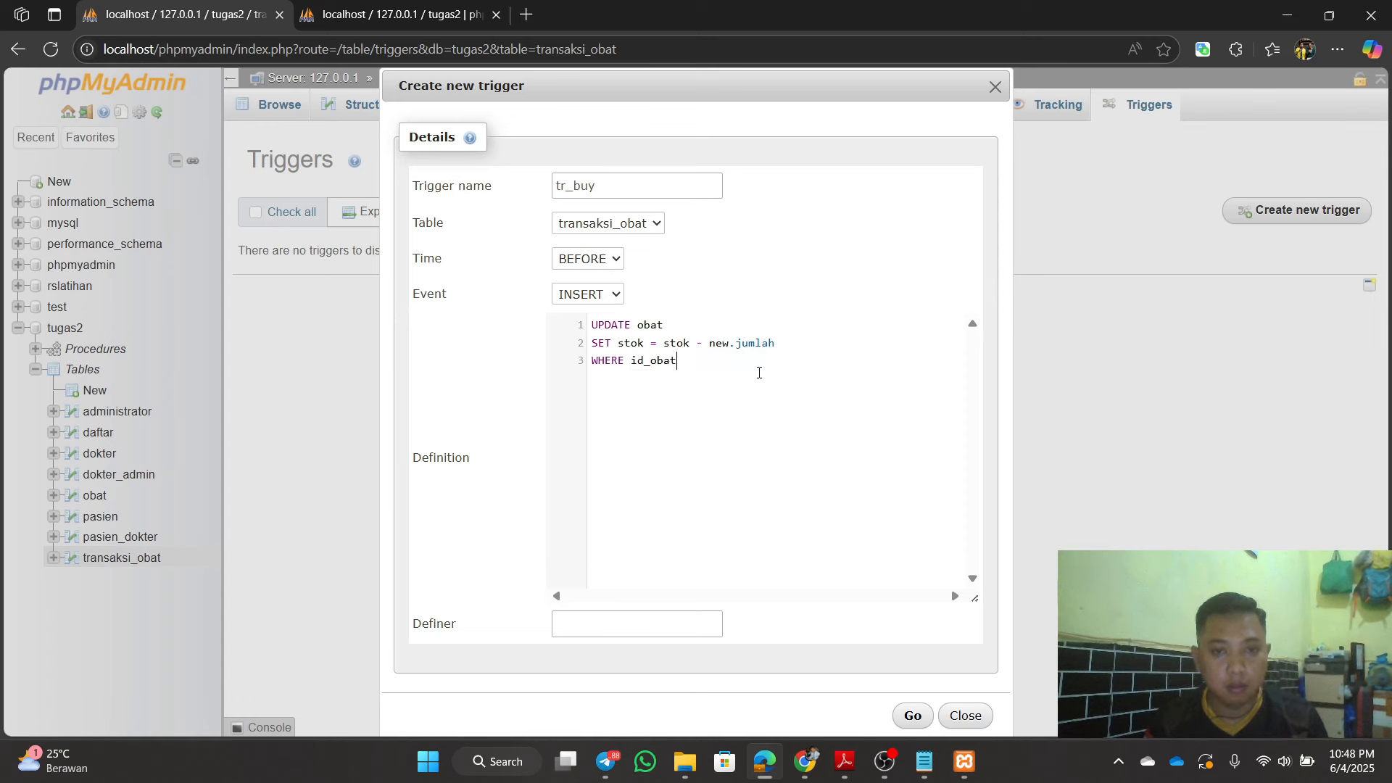
text(=)
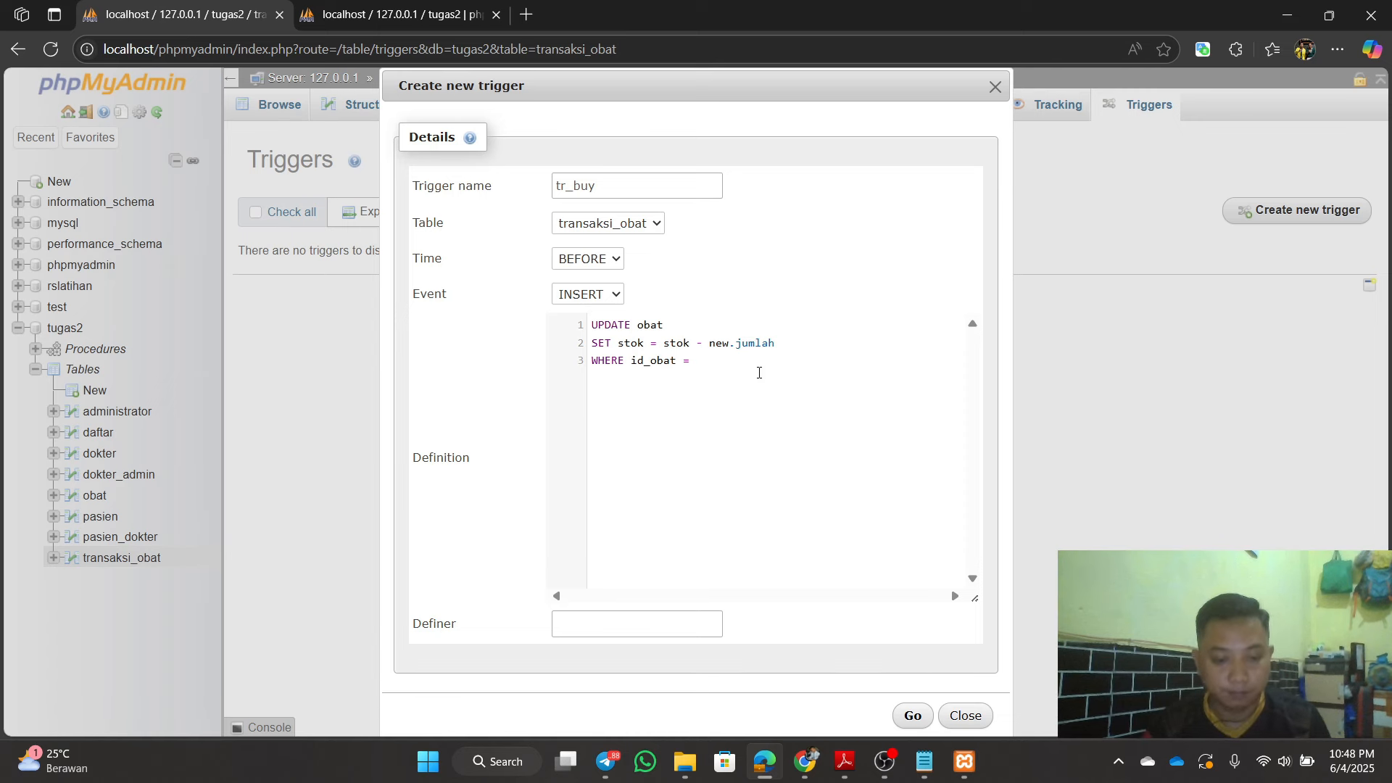
text( new)
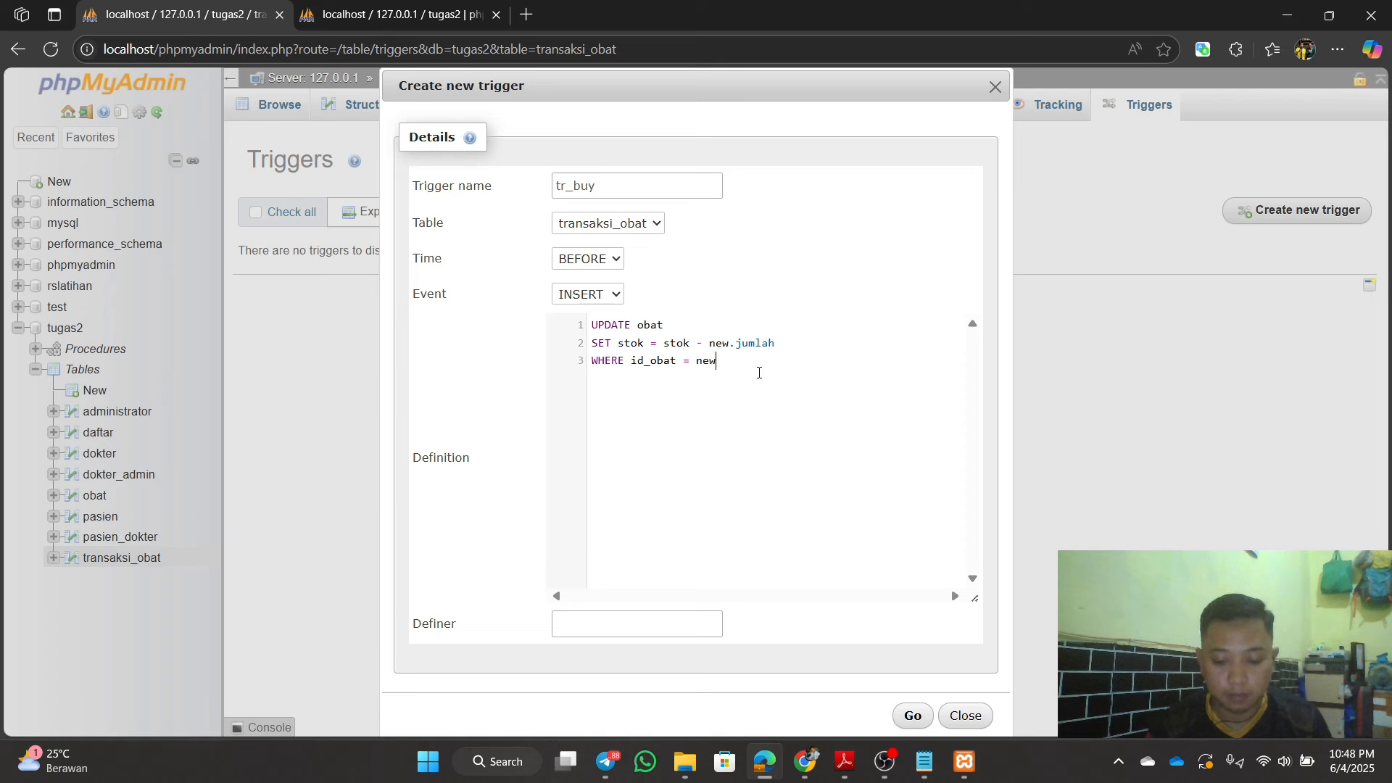
text(.id)
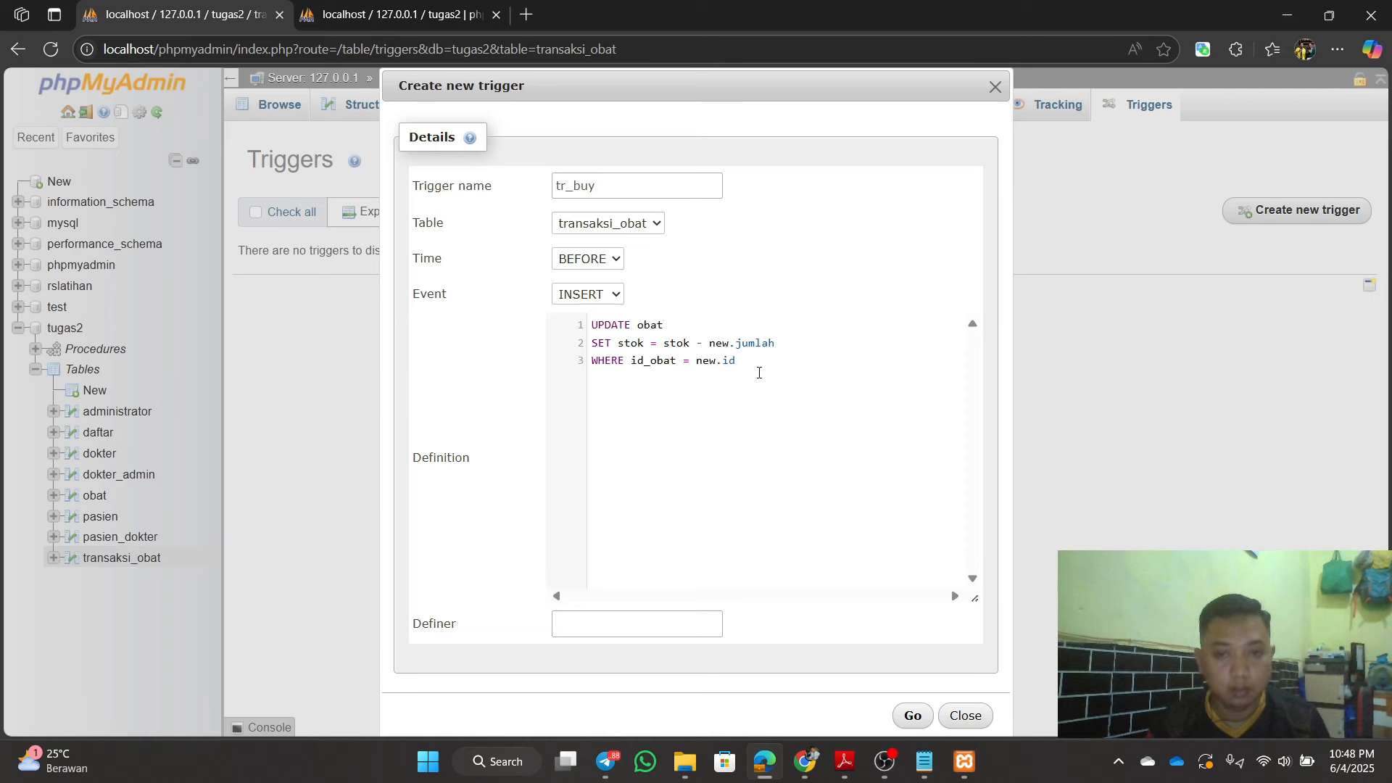
text(_obat;)
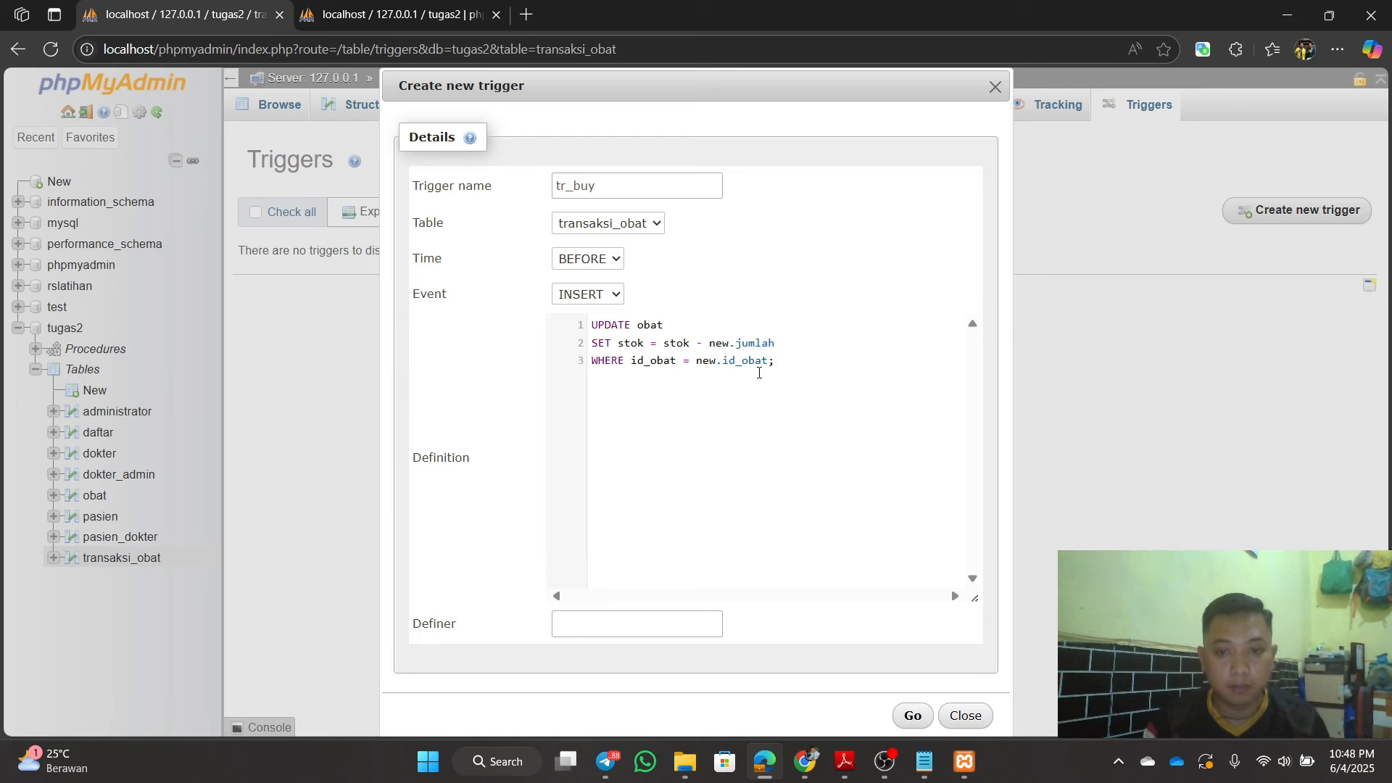
click(921, 776)
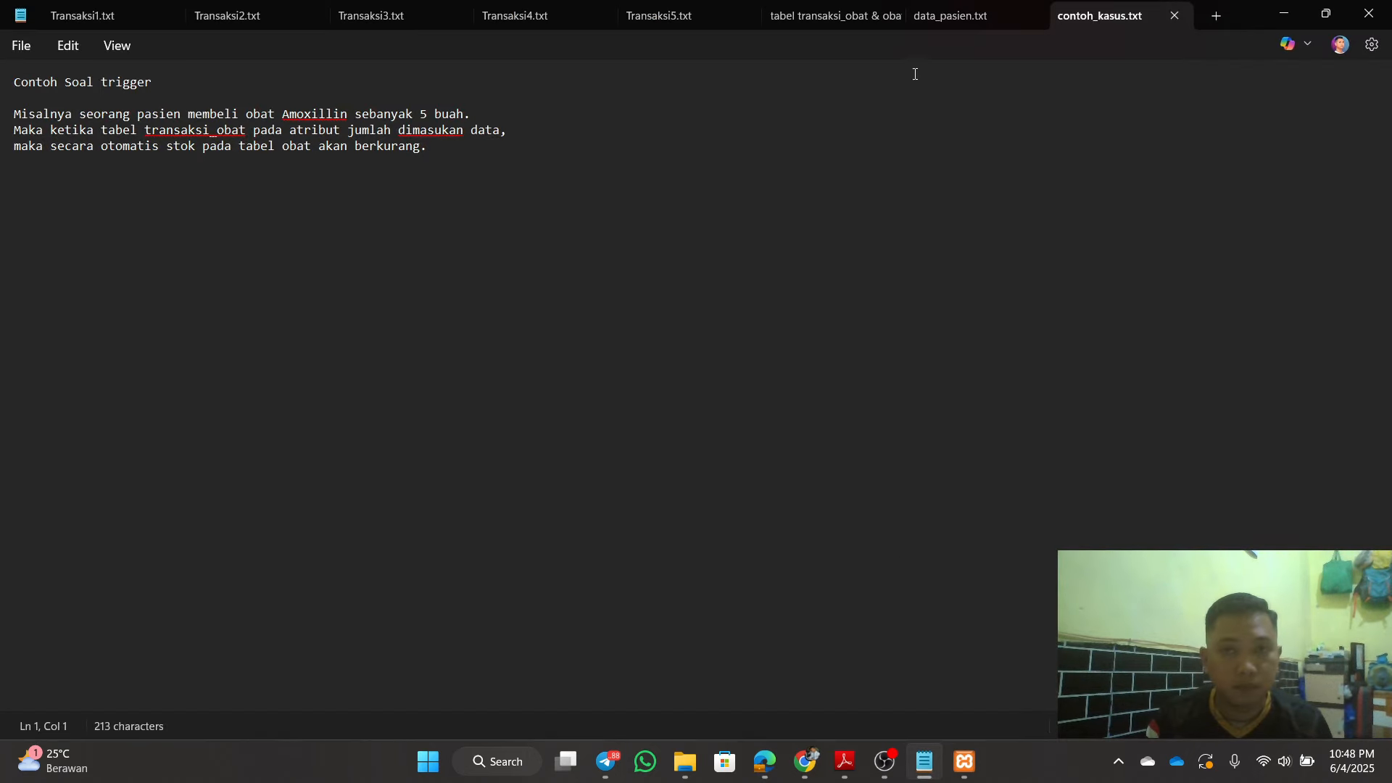
click(847, 16)
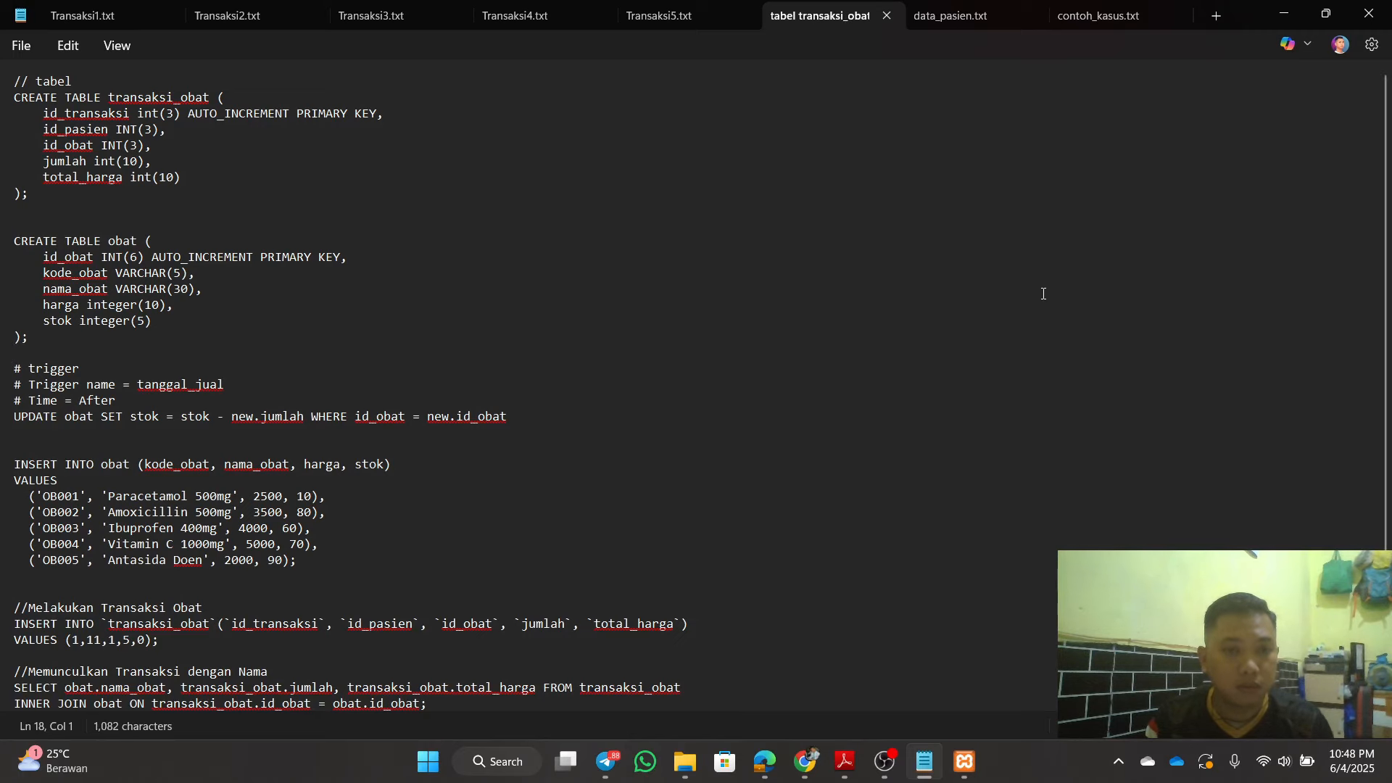
click(1284, 13)
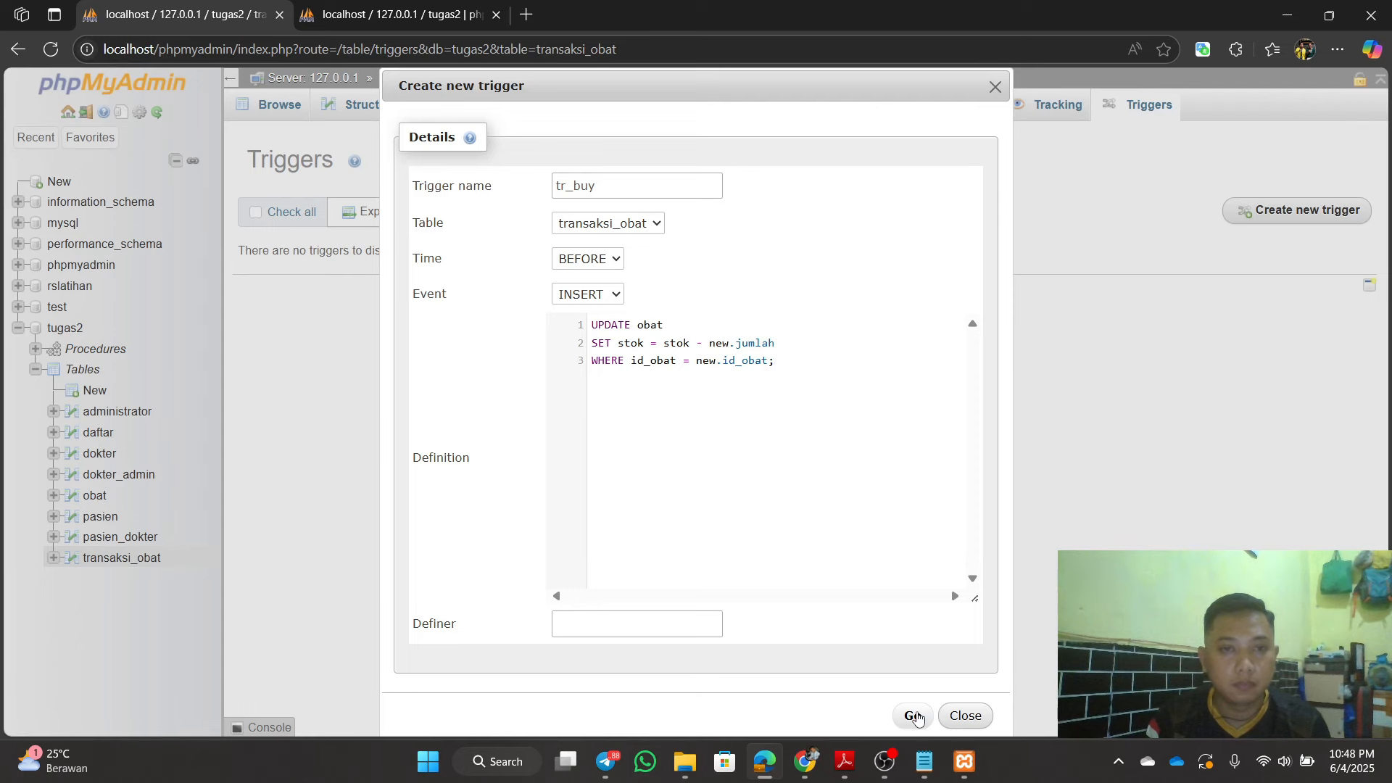
Step: Create the tr_buy trigger and open the still-empty transaksi_obat table
click(915, 716)
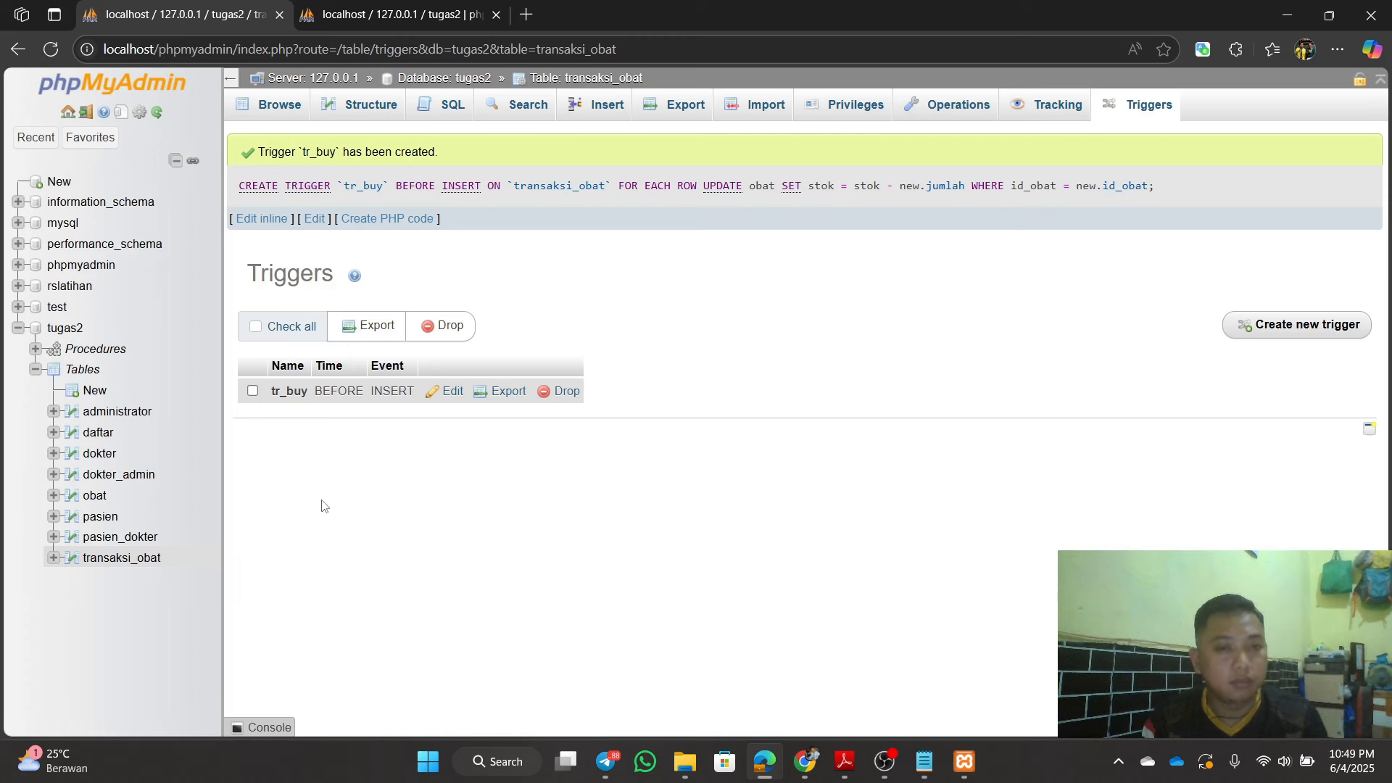
click(149, 558)
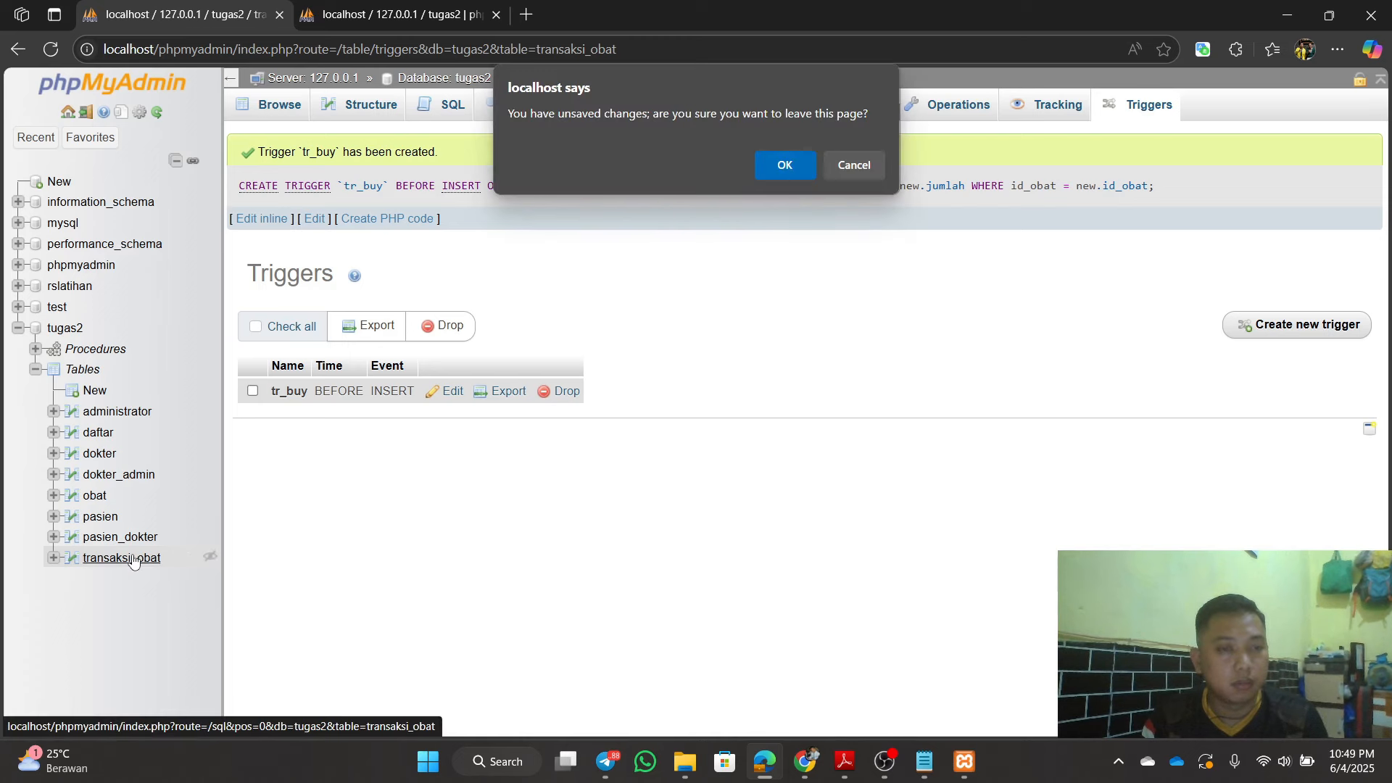
click(786, 165)
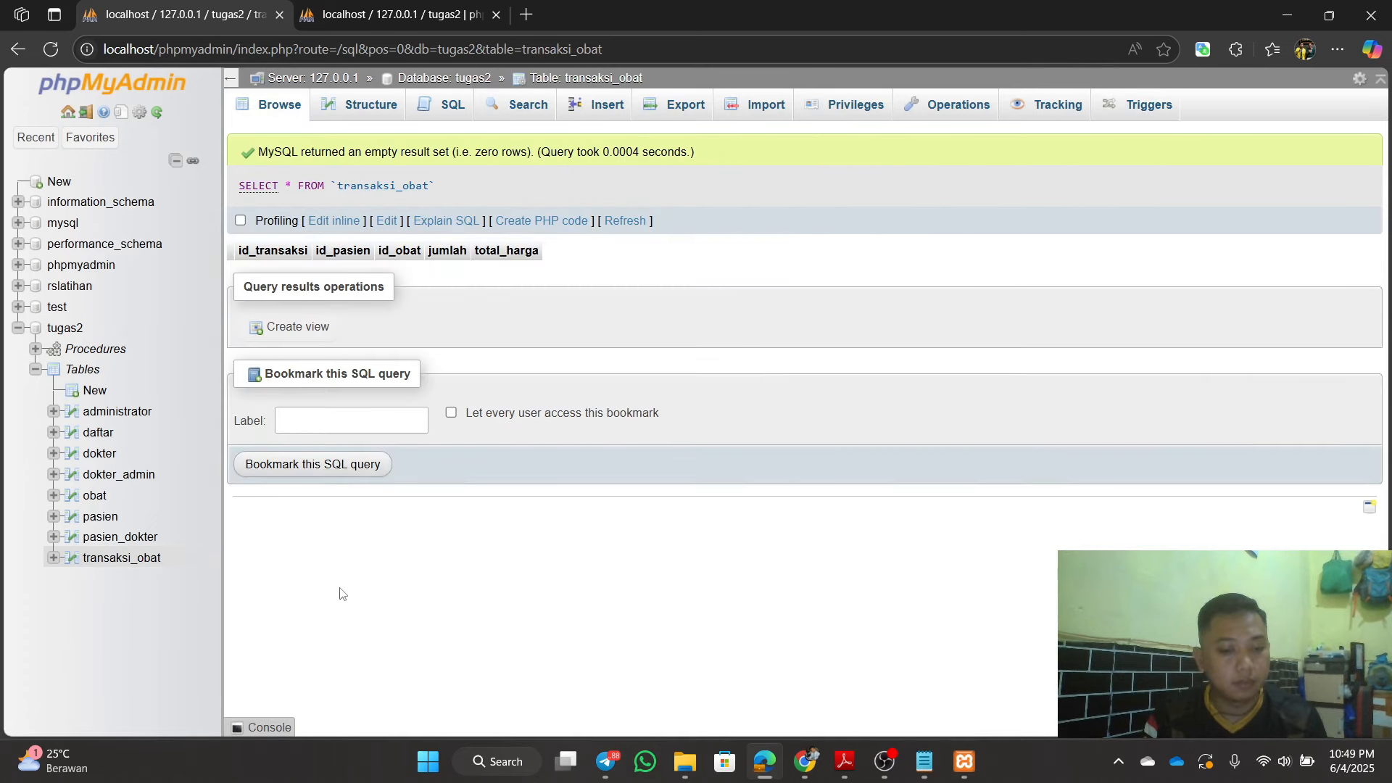
Step: Replace the default transaksi_obat SQL query with INSERT INTO transaksi_obat
click(455, 105)
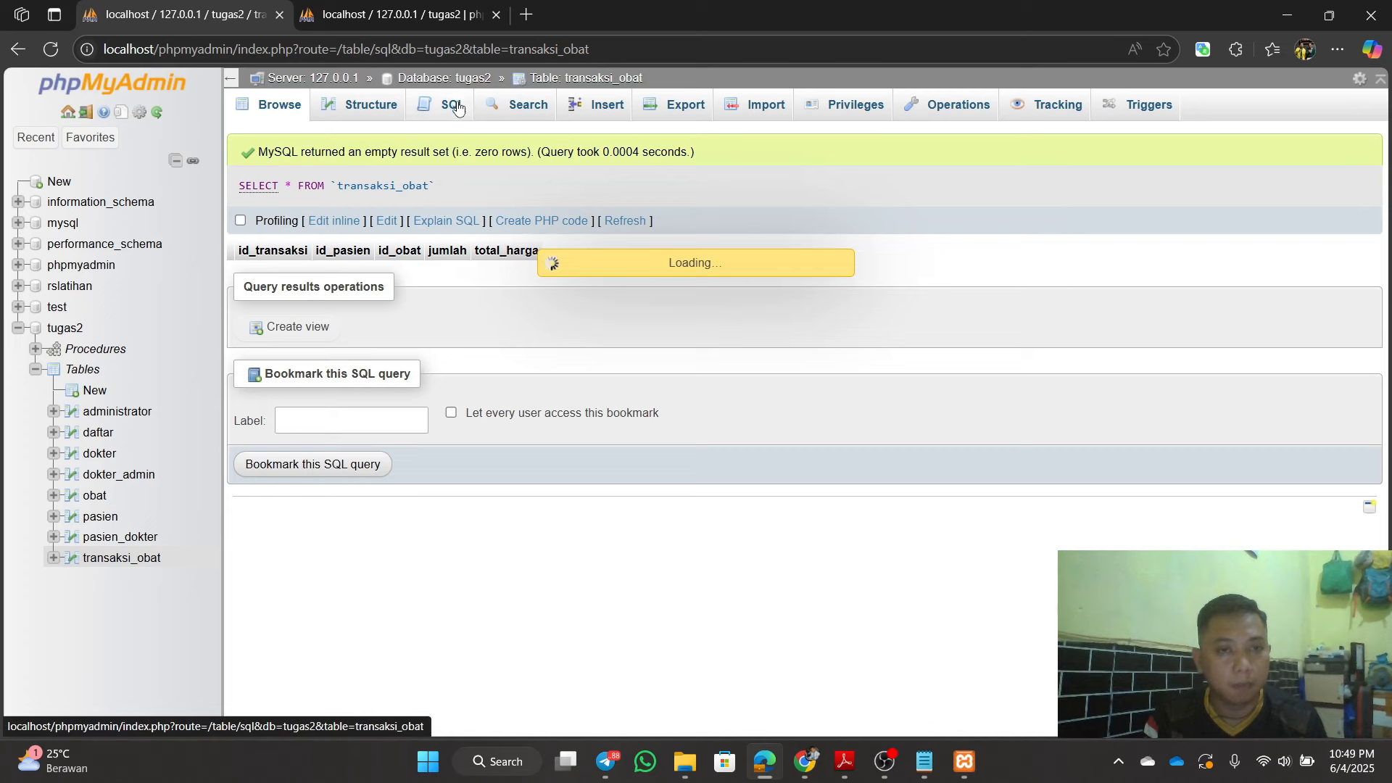
key(ctrl+a)
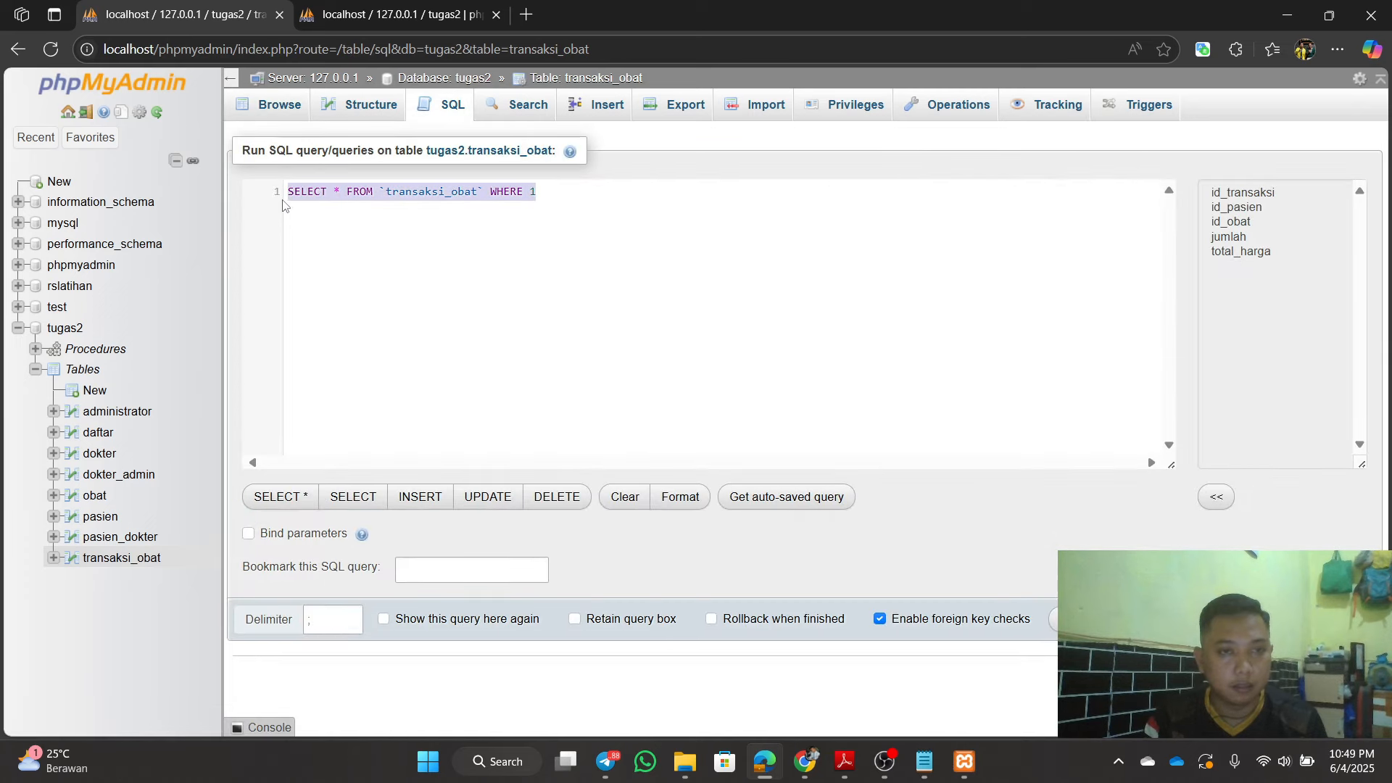
key(BackSpace)
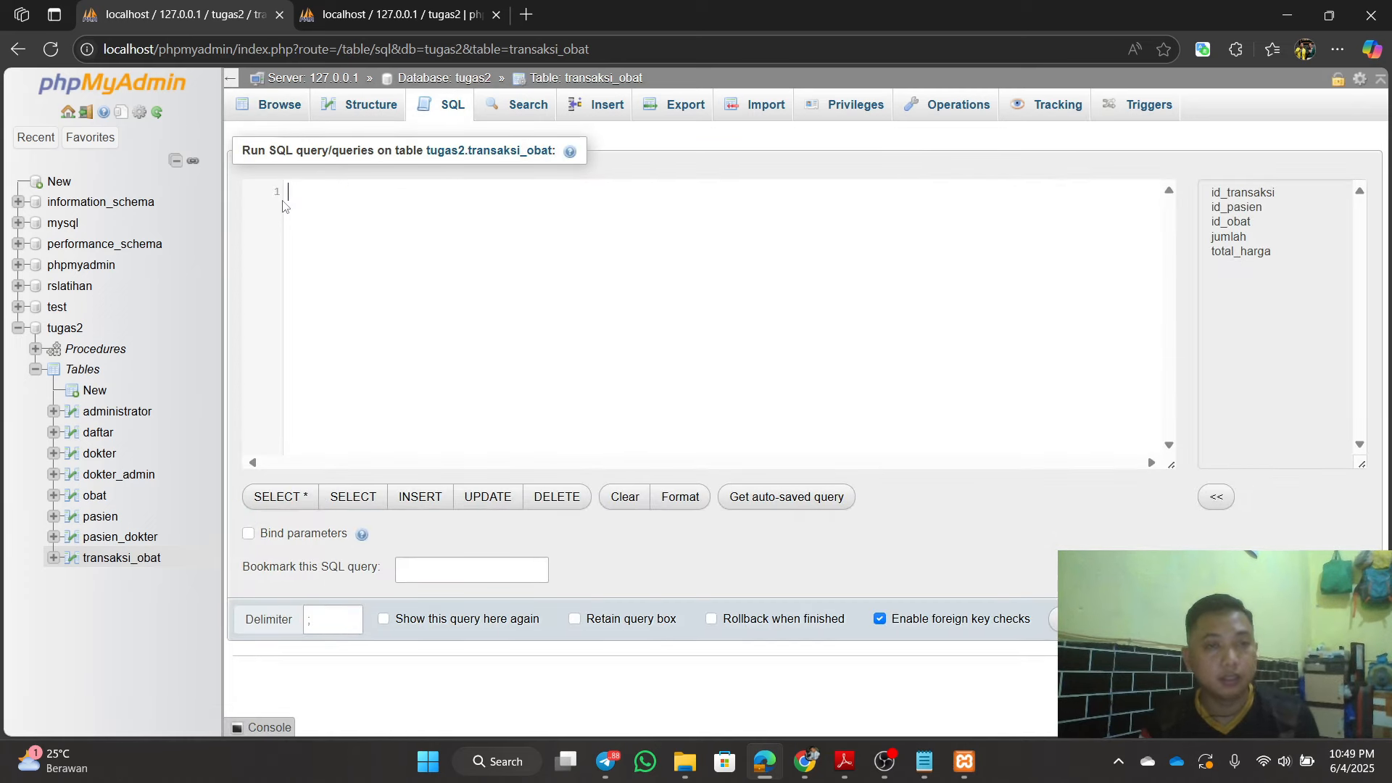
text(ins)
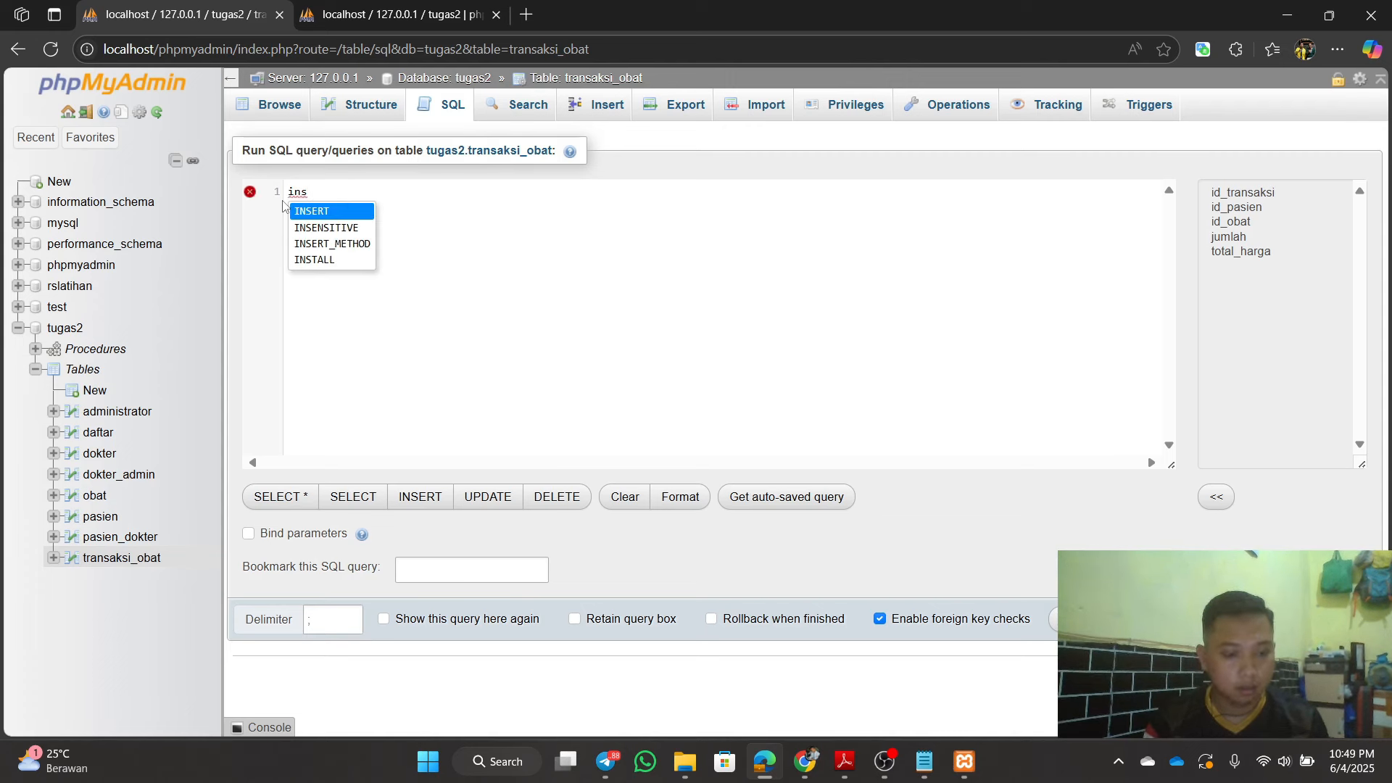
key(Return)
text(int)
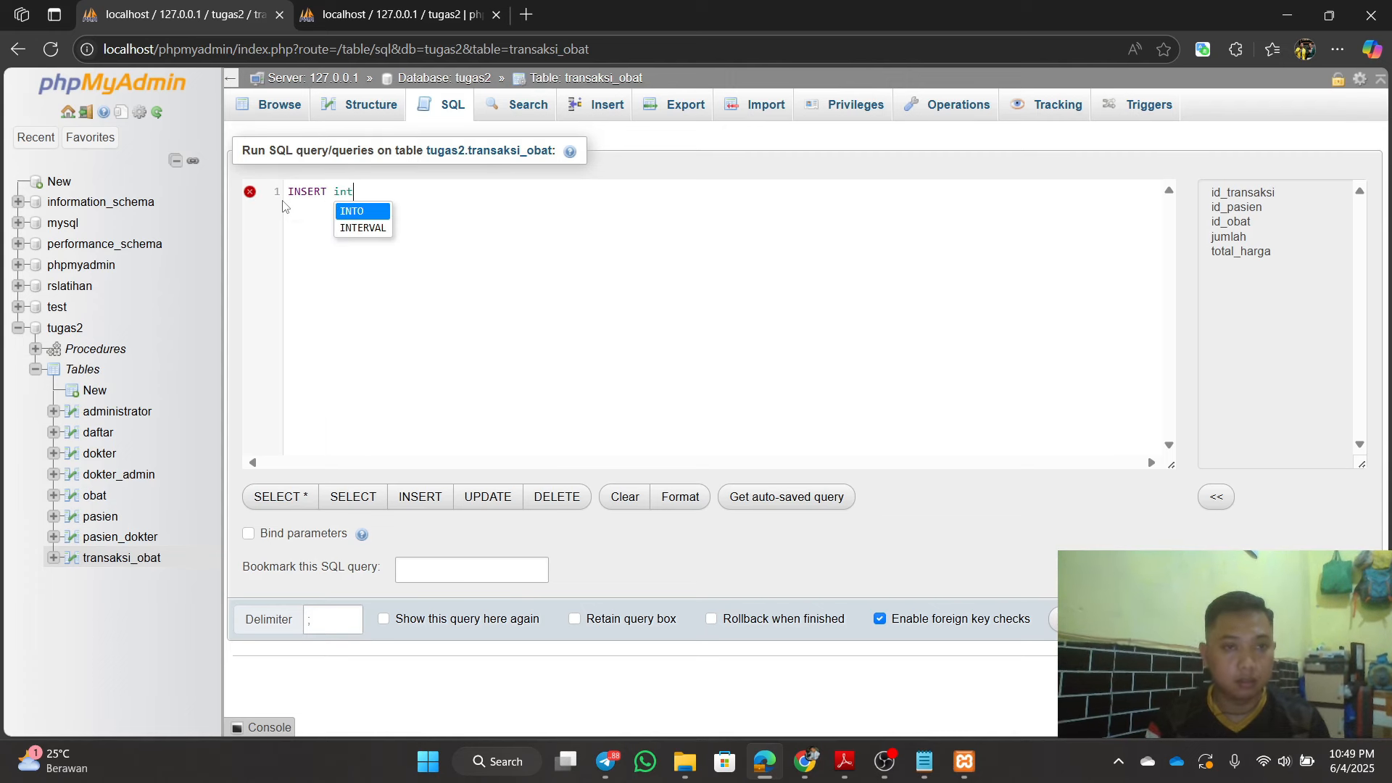
key(Return)
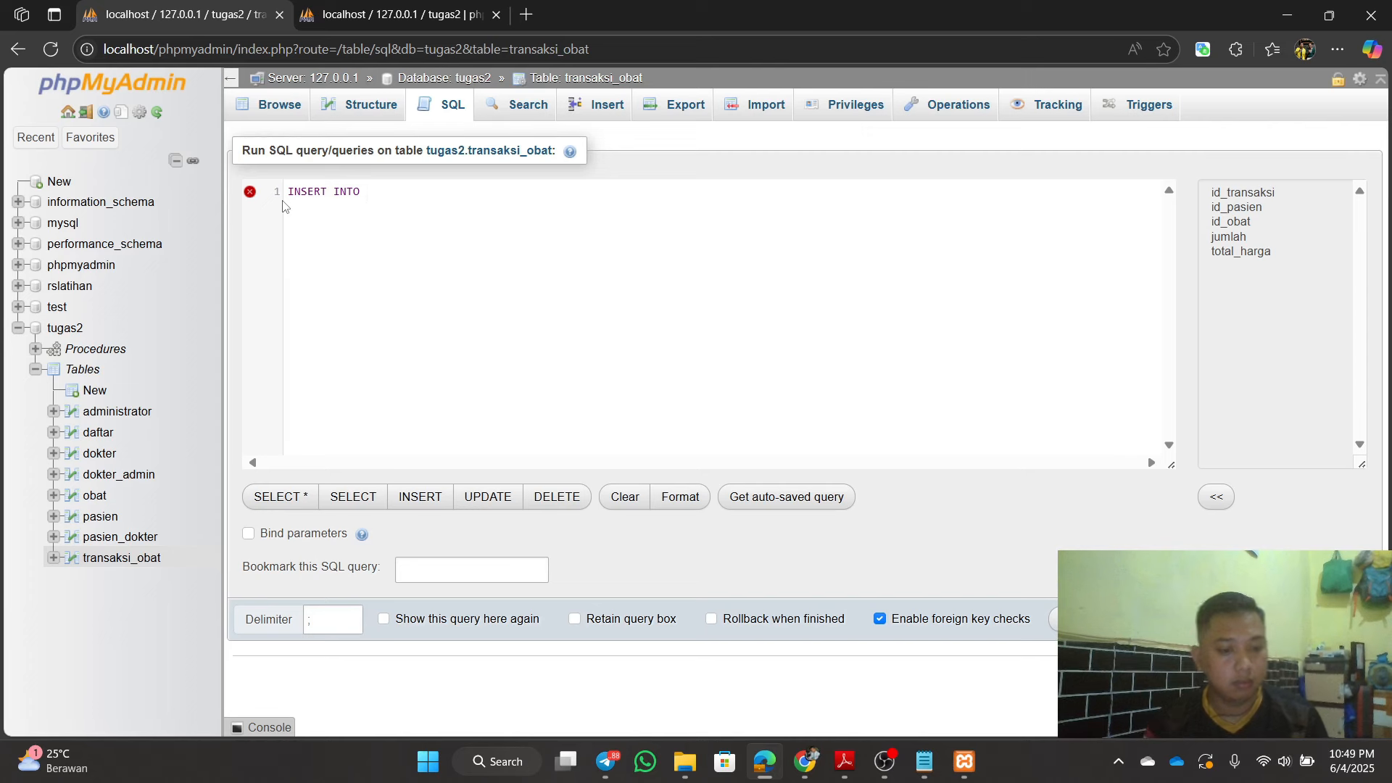
text(tran)
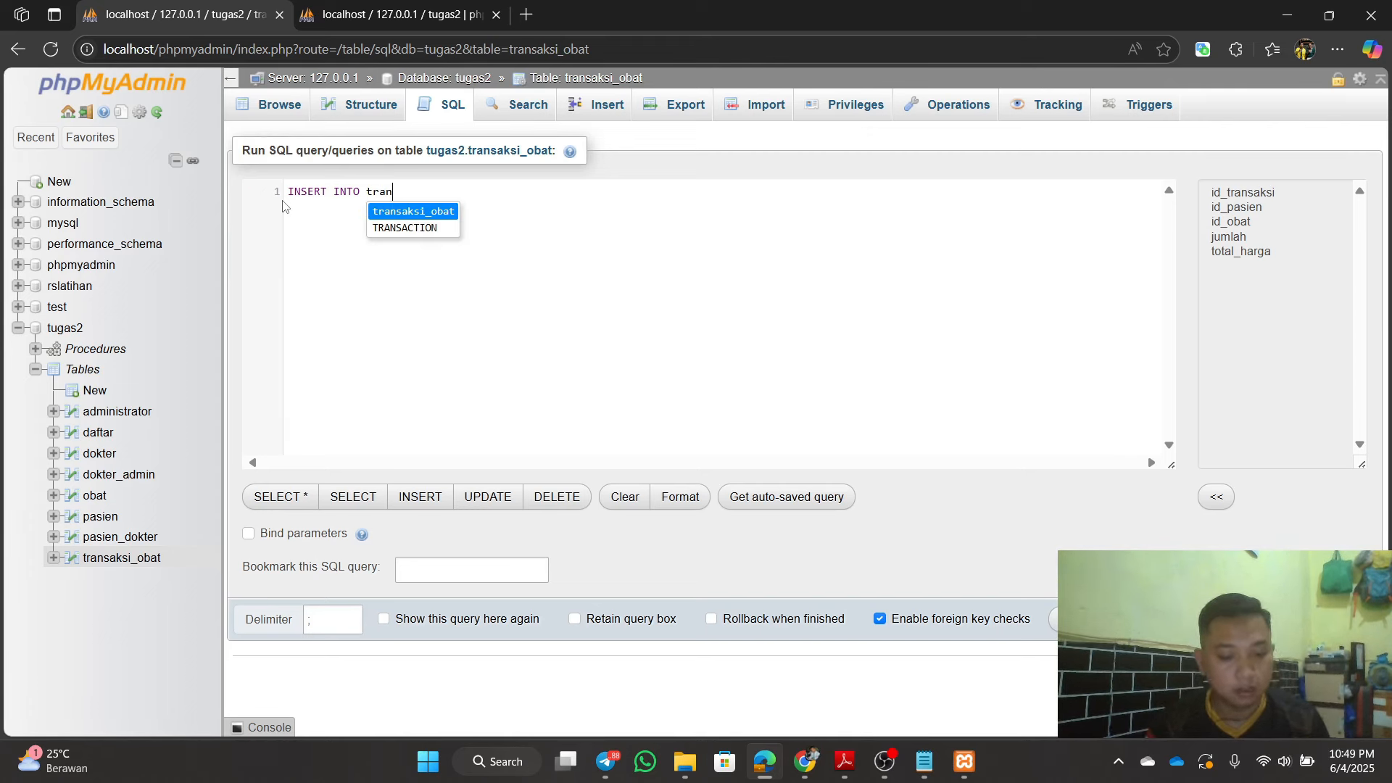
key(Return)
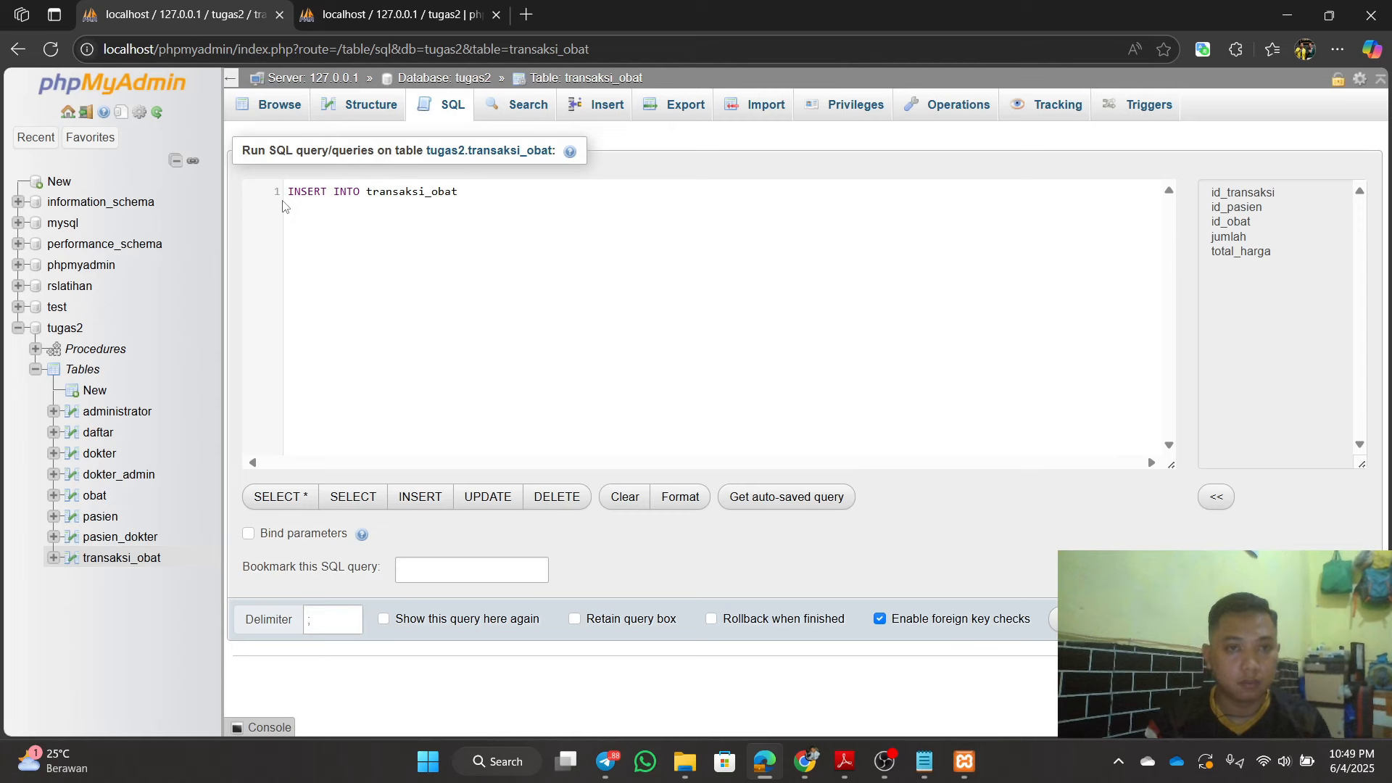
click(924, 761)
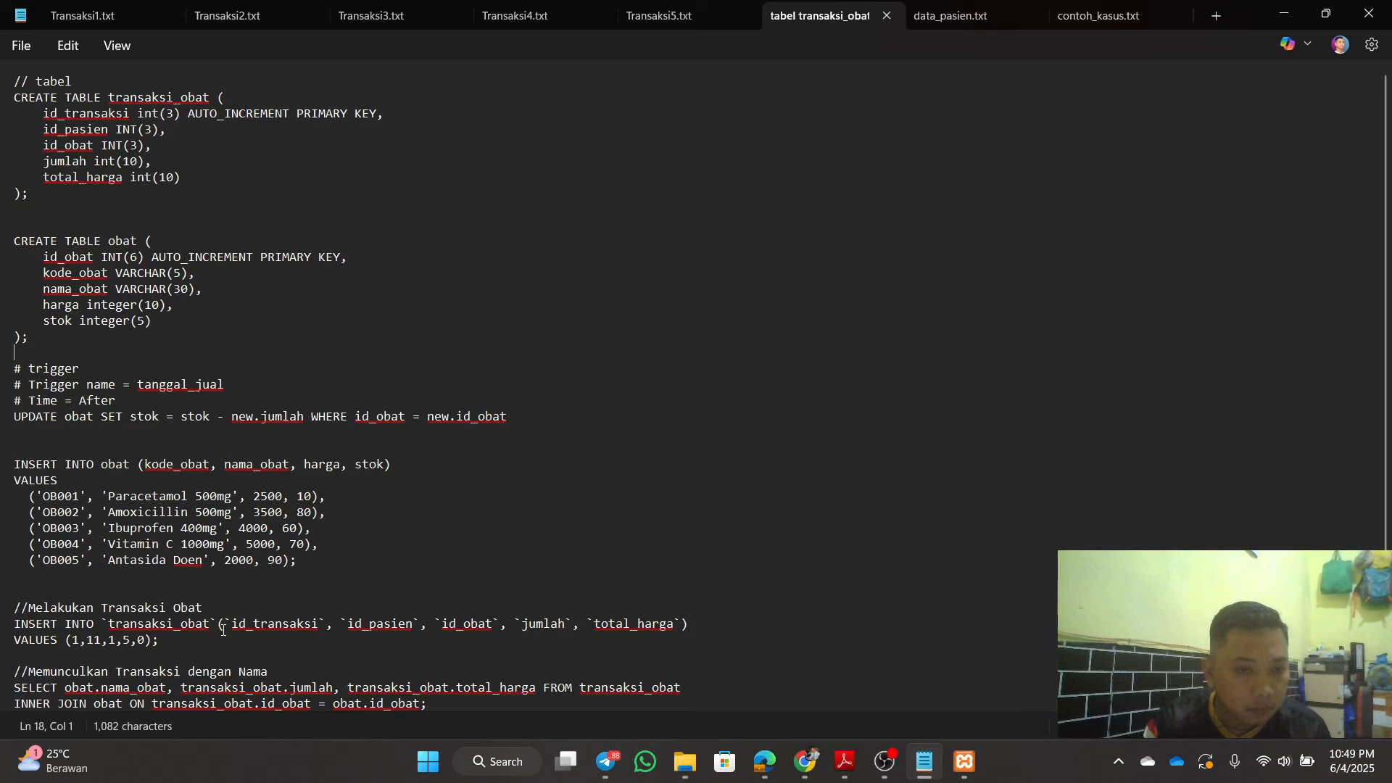
Step: Copy the INSERT statement's column list from the Notepad notes, then return to phpMyAdmin
drag(219, 625, 690, 627)
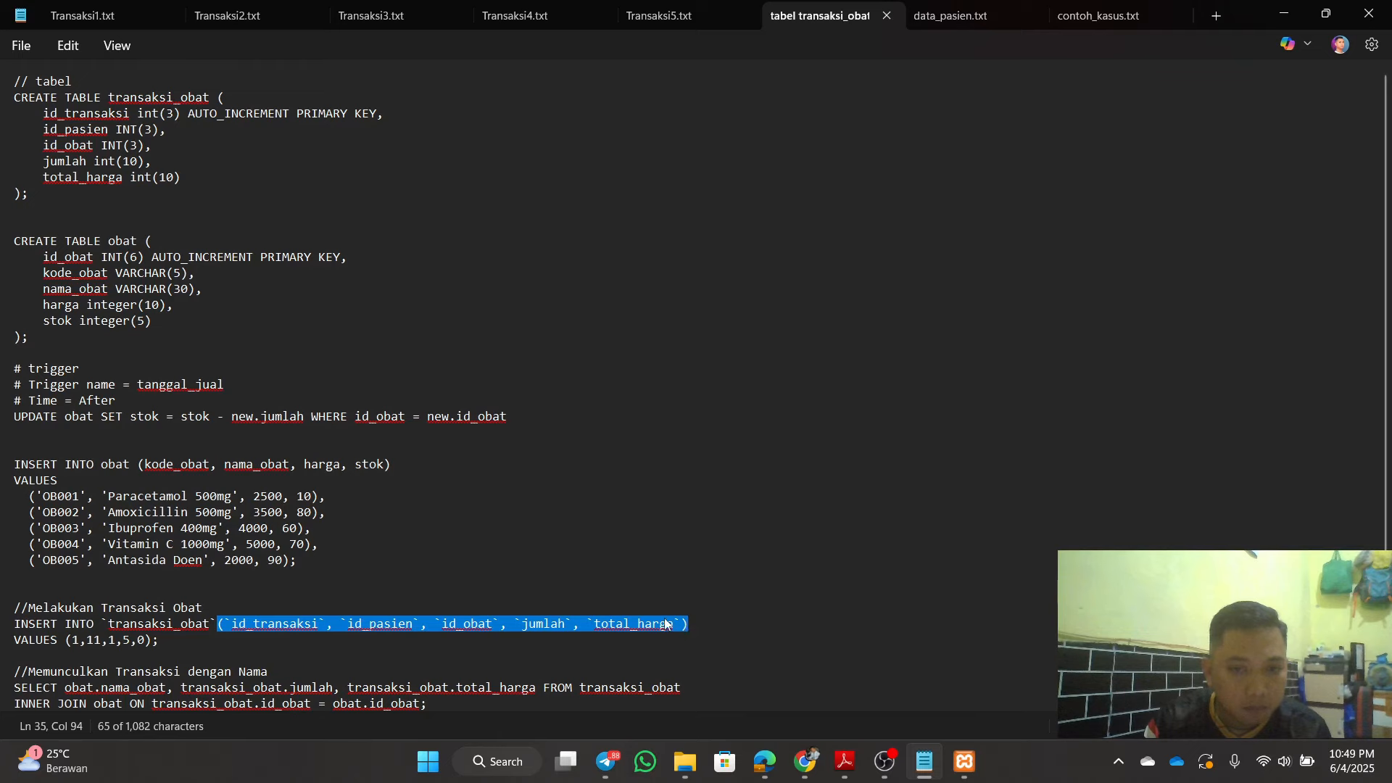
right_click(688, 624)
click(772, 254)
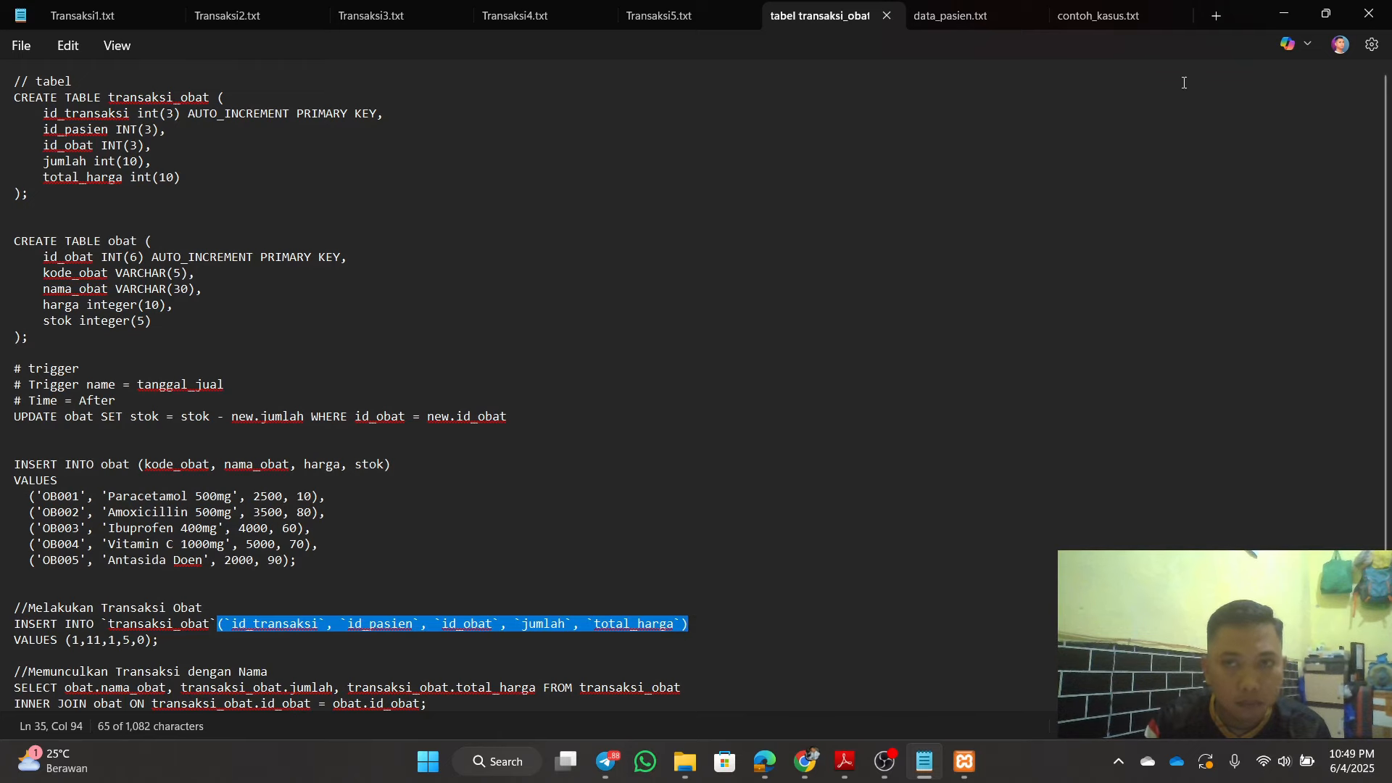
click(1283, 13)
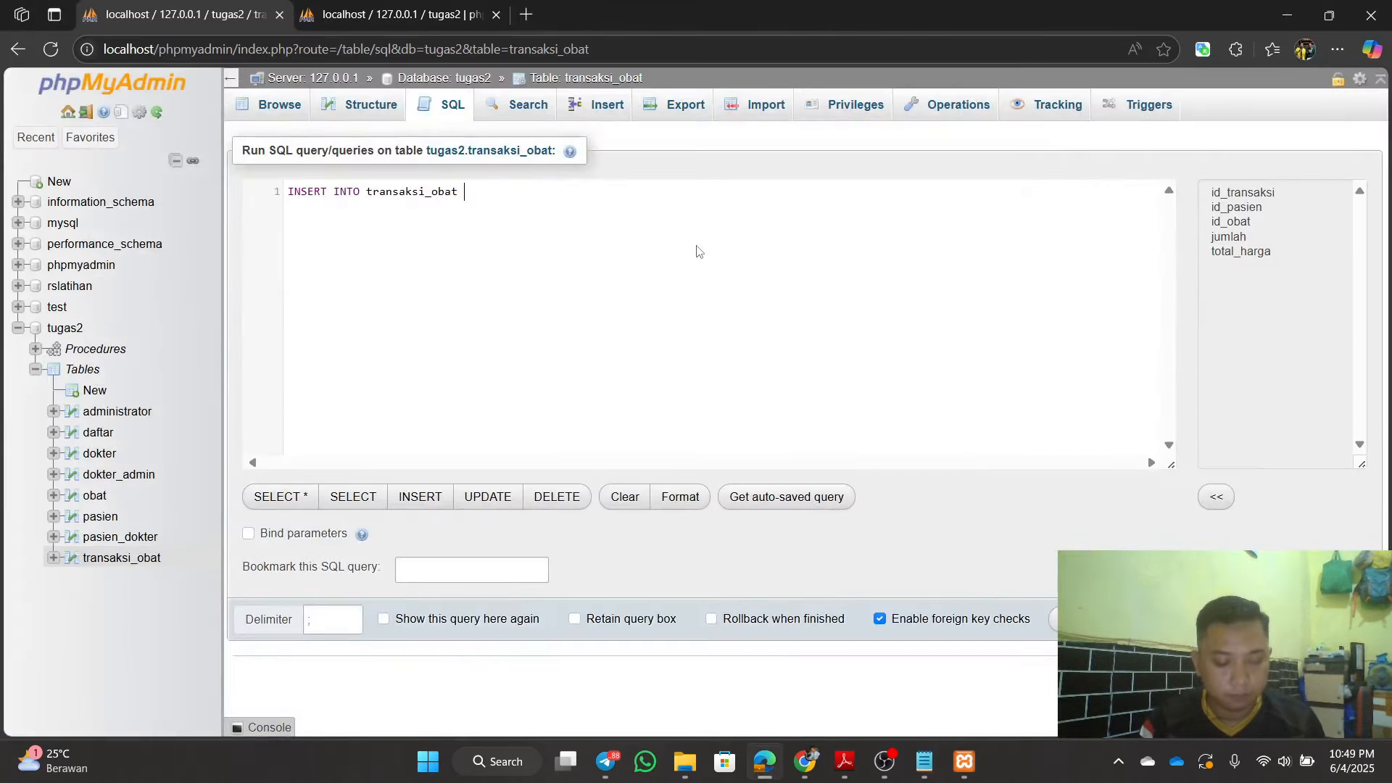
Step: Paste the column list after transaksi_obat and add an empty VALUES () line
key(ctrl+v)
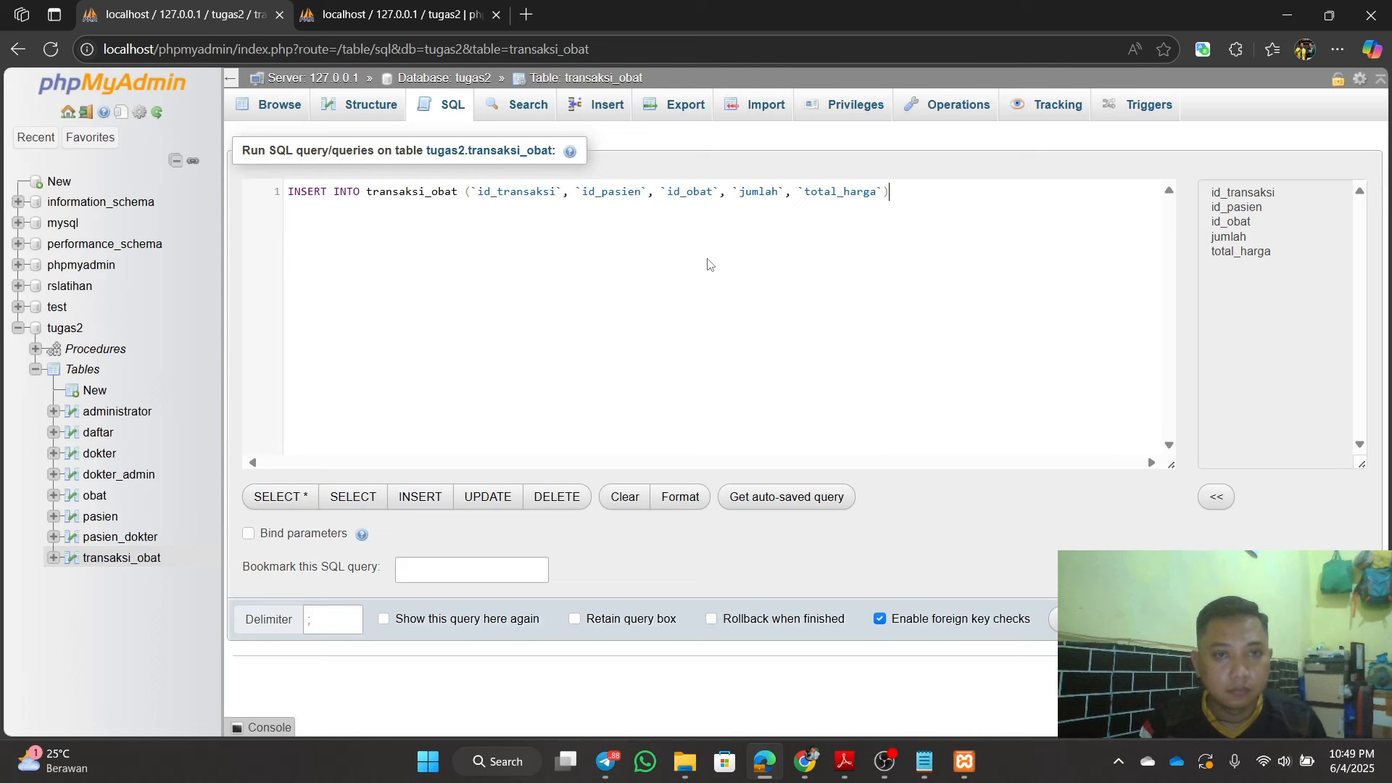
key(Return)
text(val)
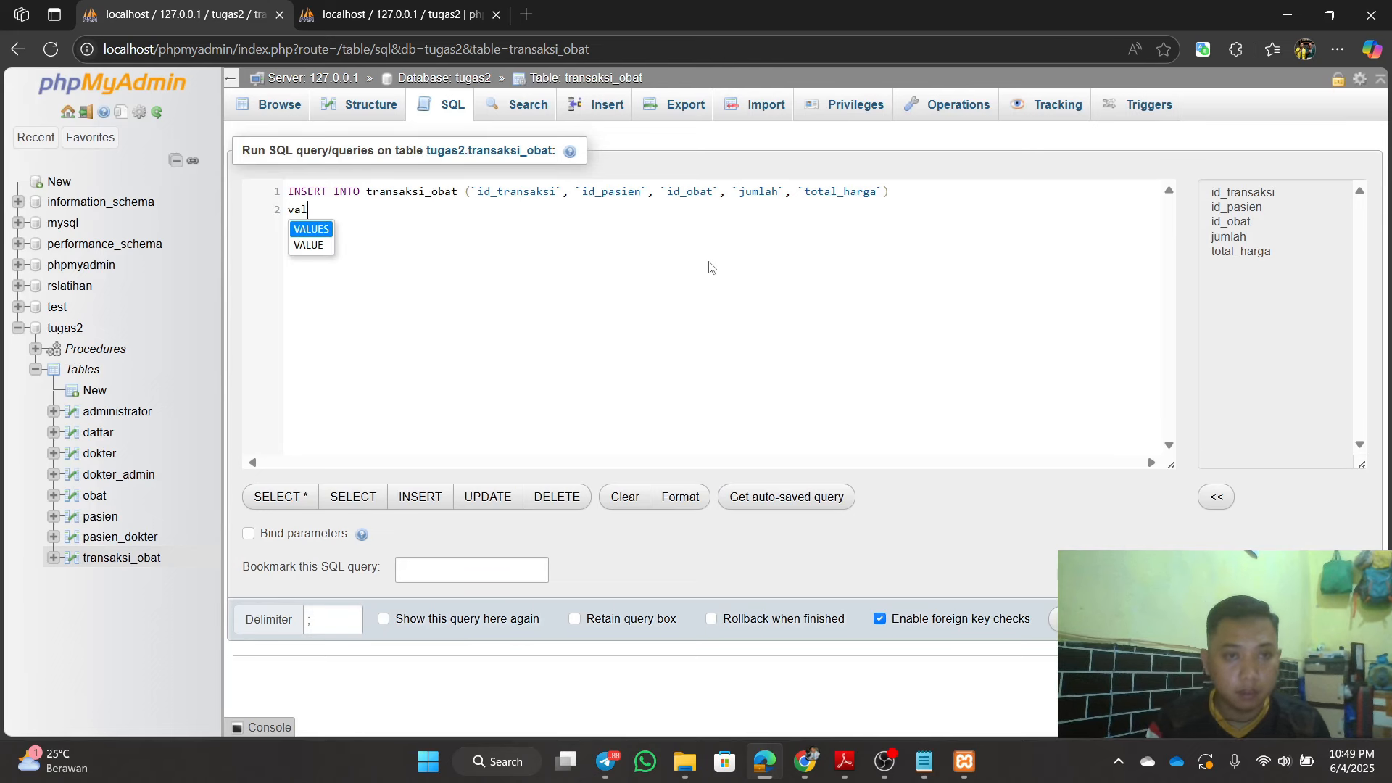
key(Return)
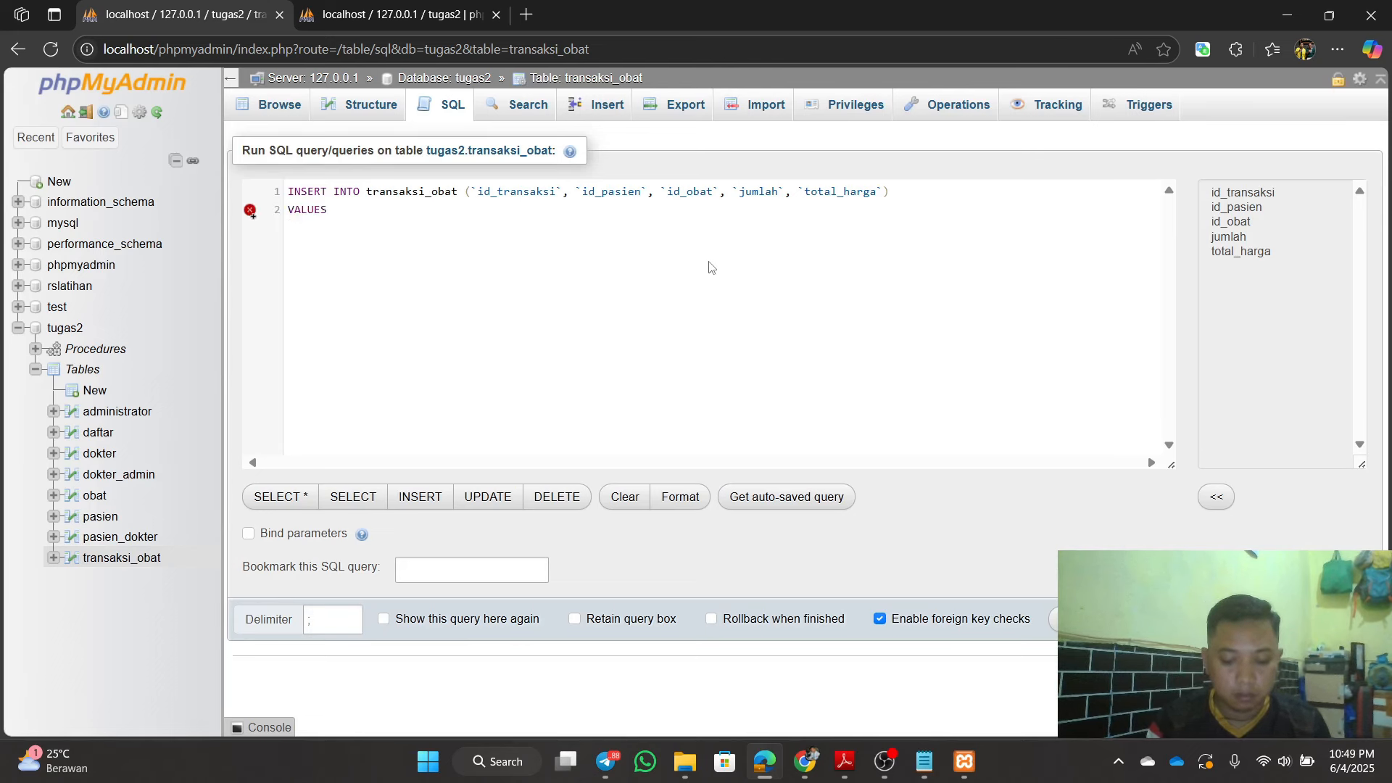
text(())
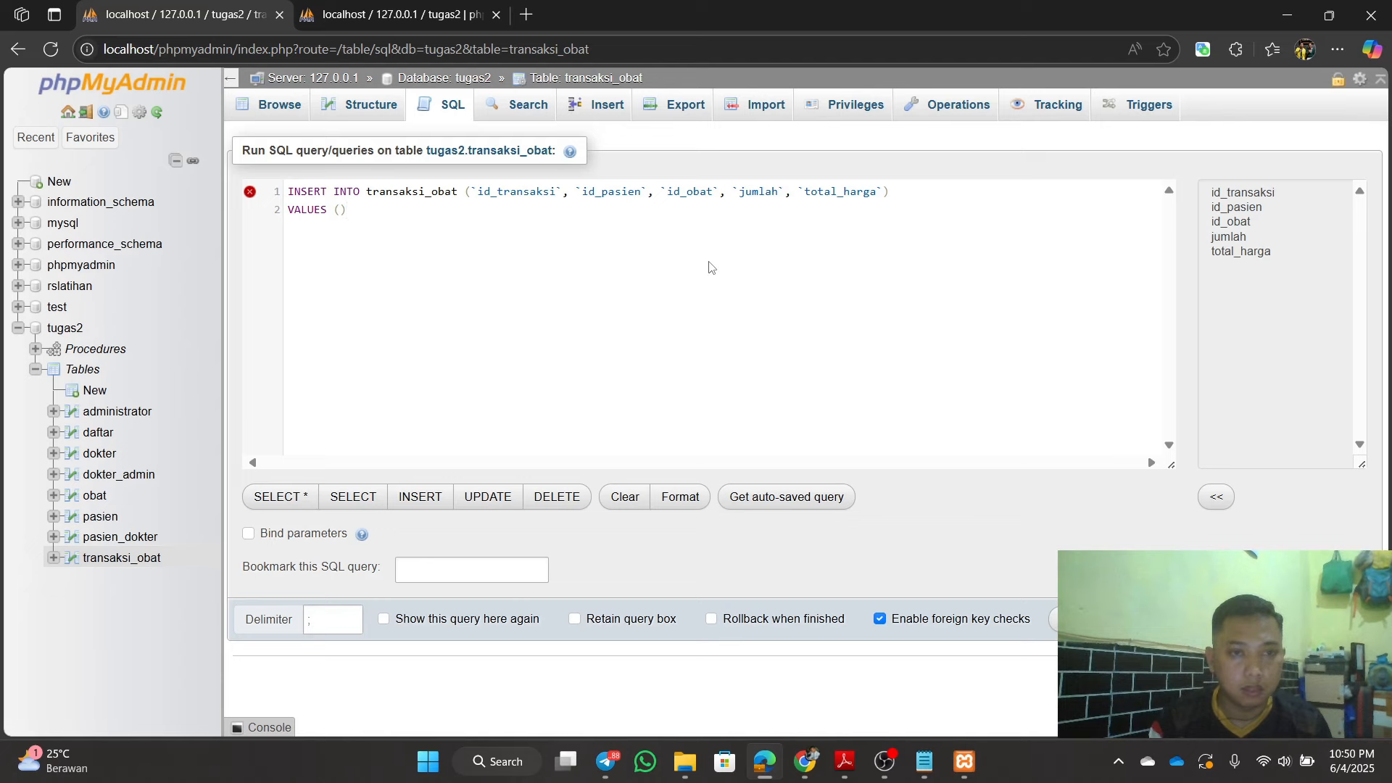
key(Left)
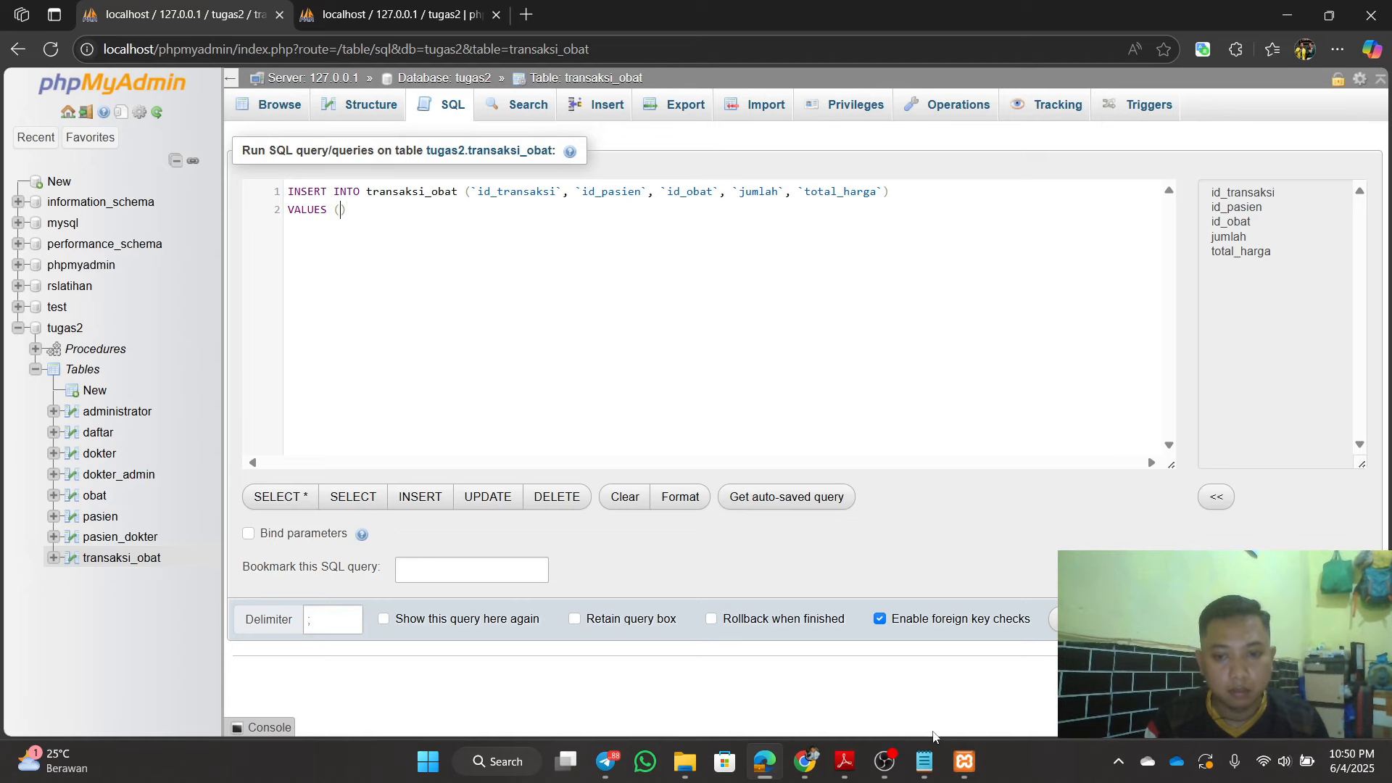
Step: Fill the parentheses with 1,11,1,5,0 copied from Notepad, then view the tugas2 table list
click(925, 762)
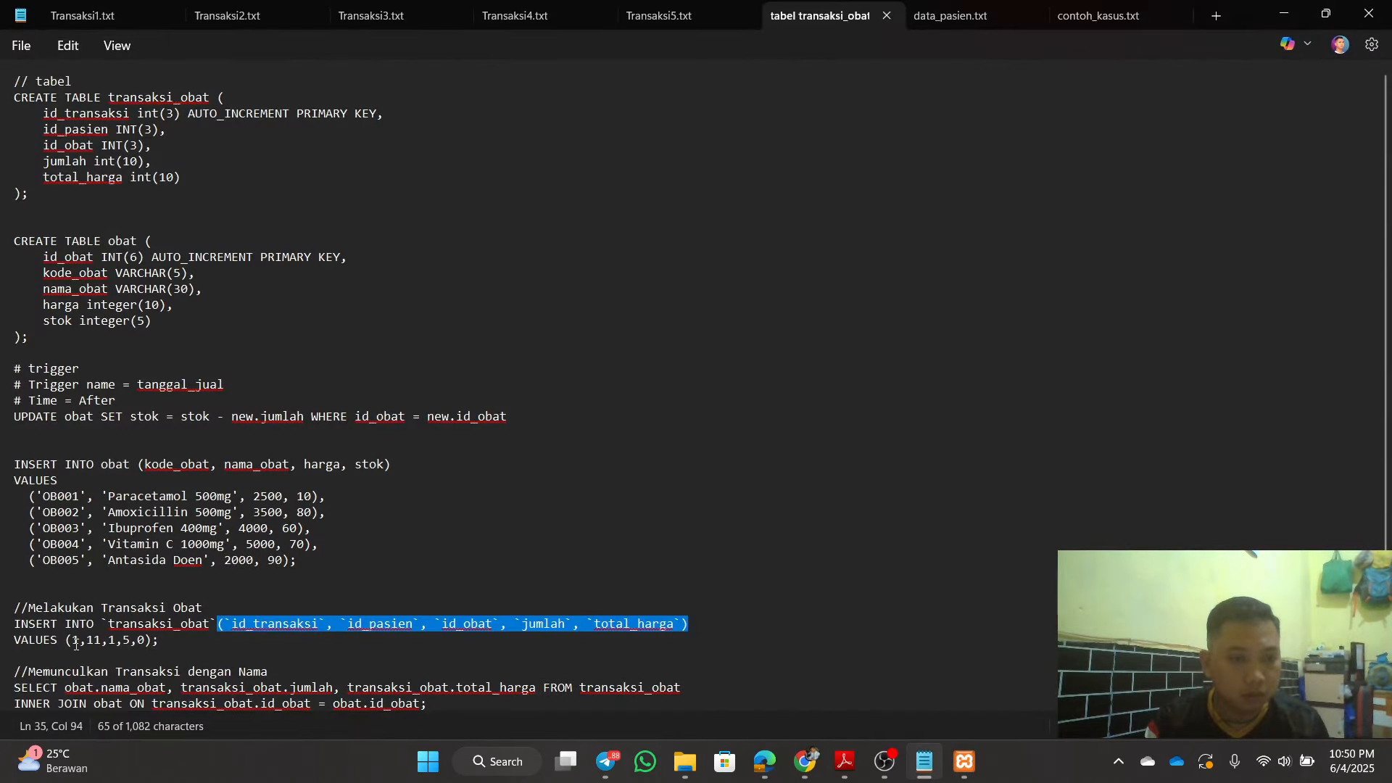
drag(73, 641, 145, 641)
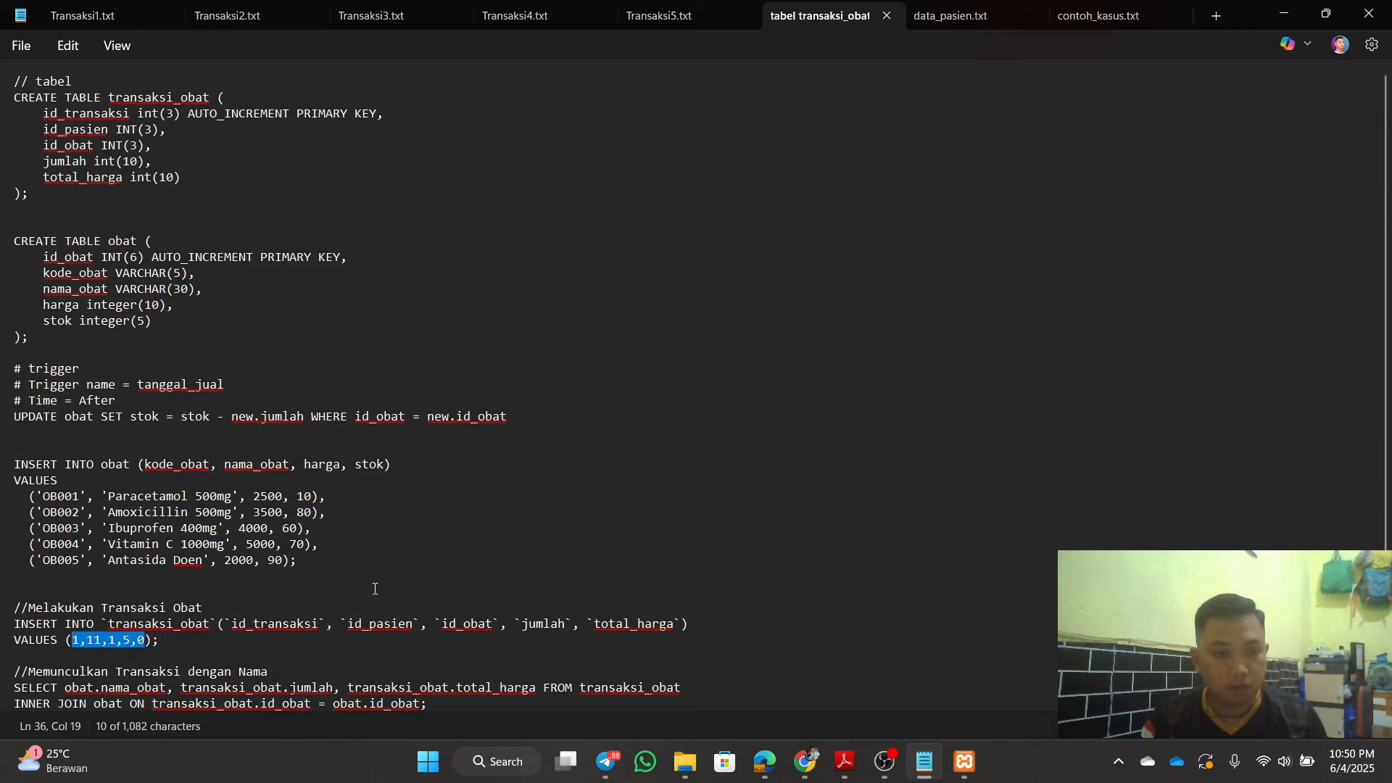
click(377, 528)
click(1284, 13)
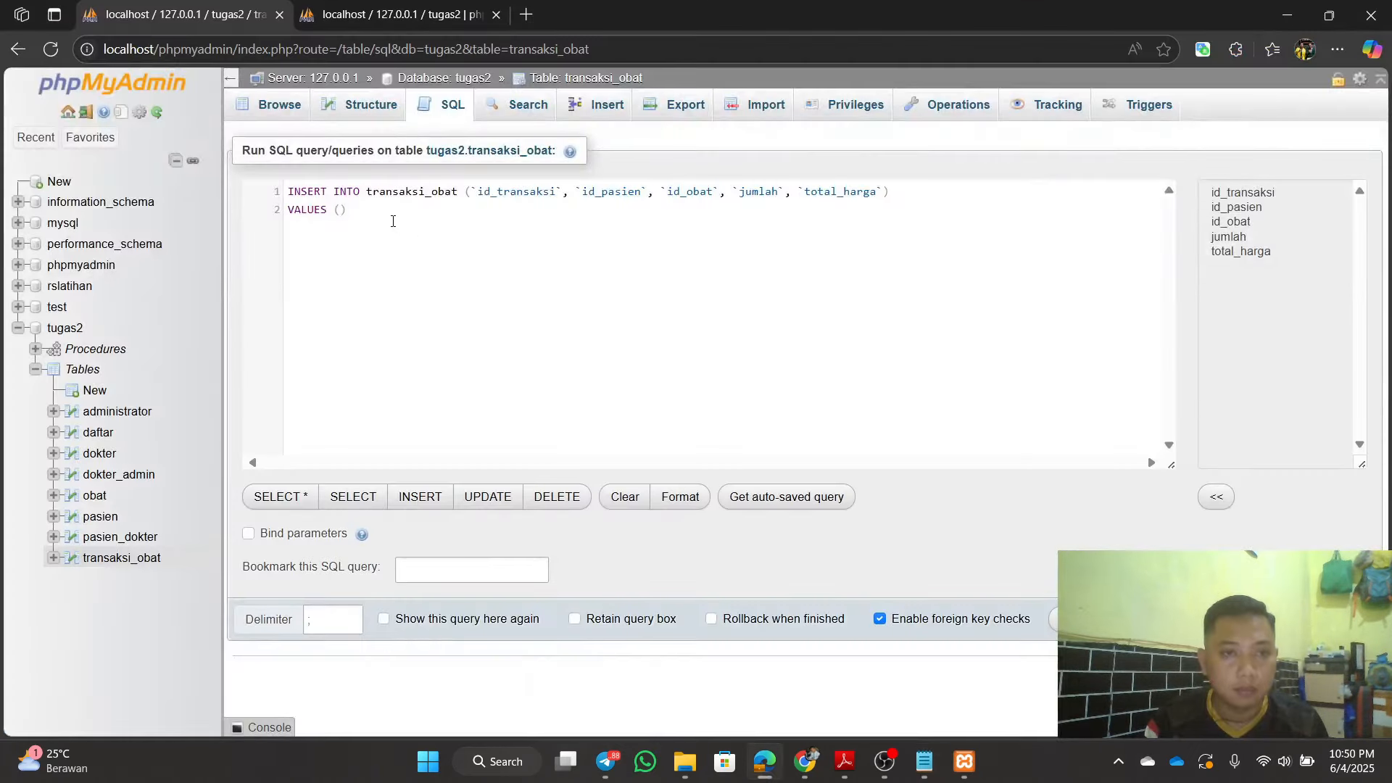
key(ctrl+v)
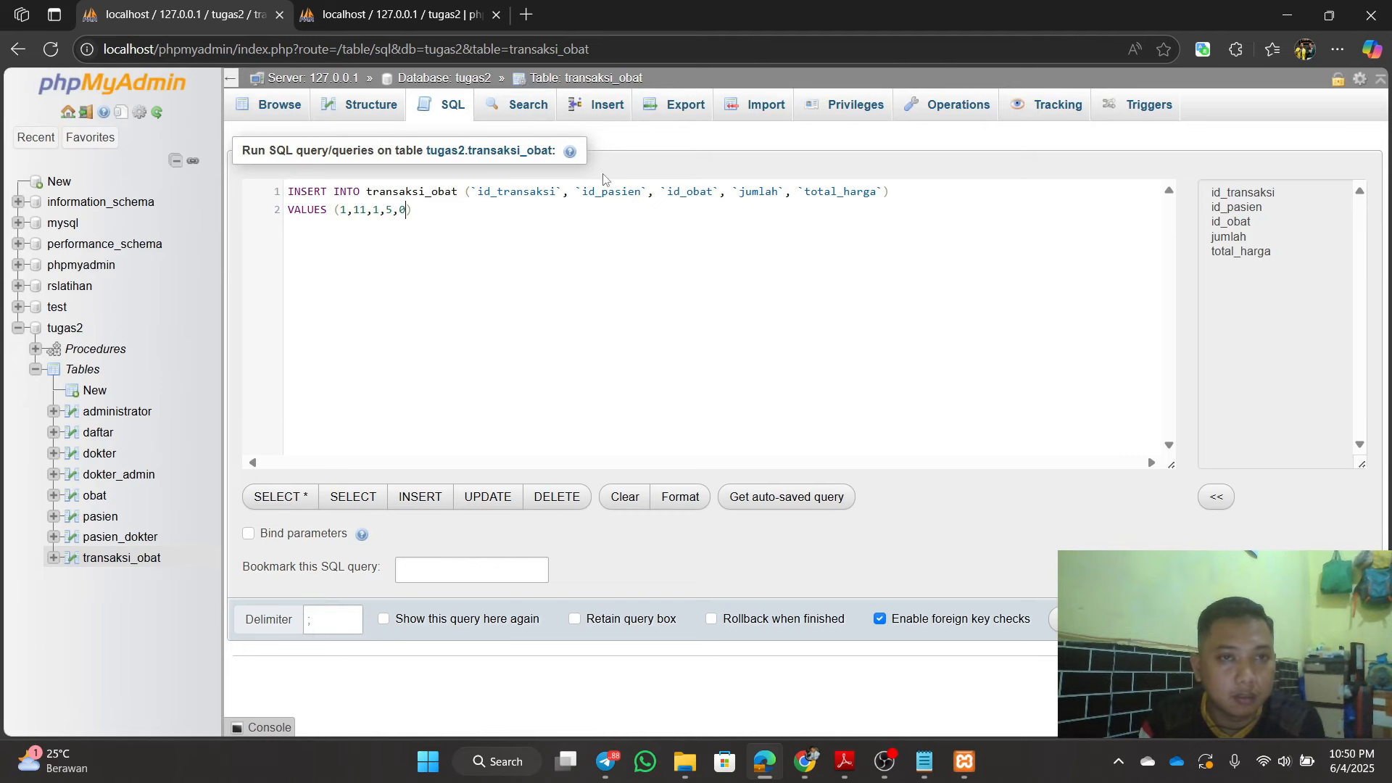
click(398, 14)
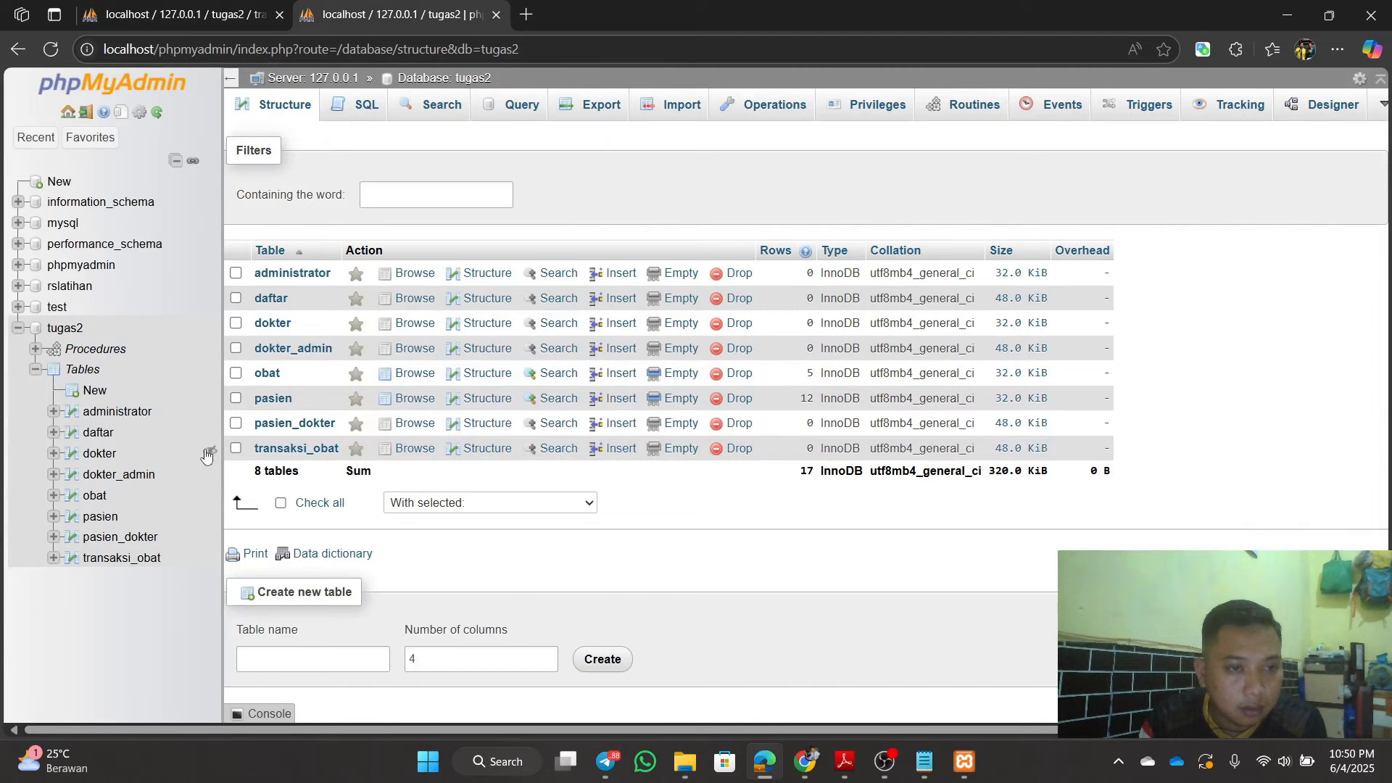
Step: Check the pasien and obat table rows, then return to the pending INSERT query
click(274, 398)
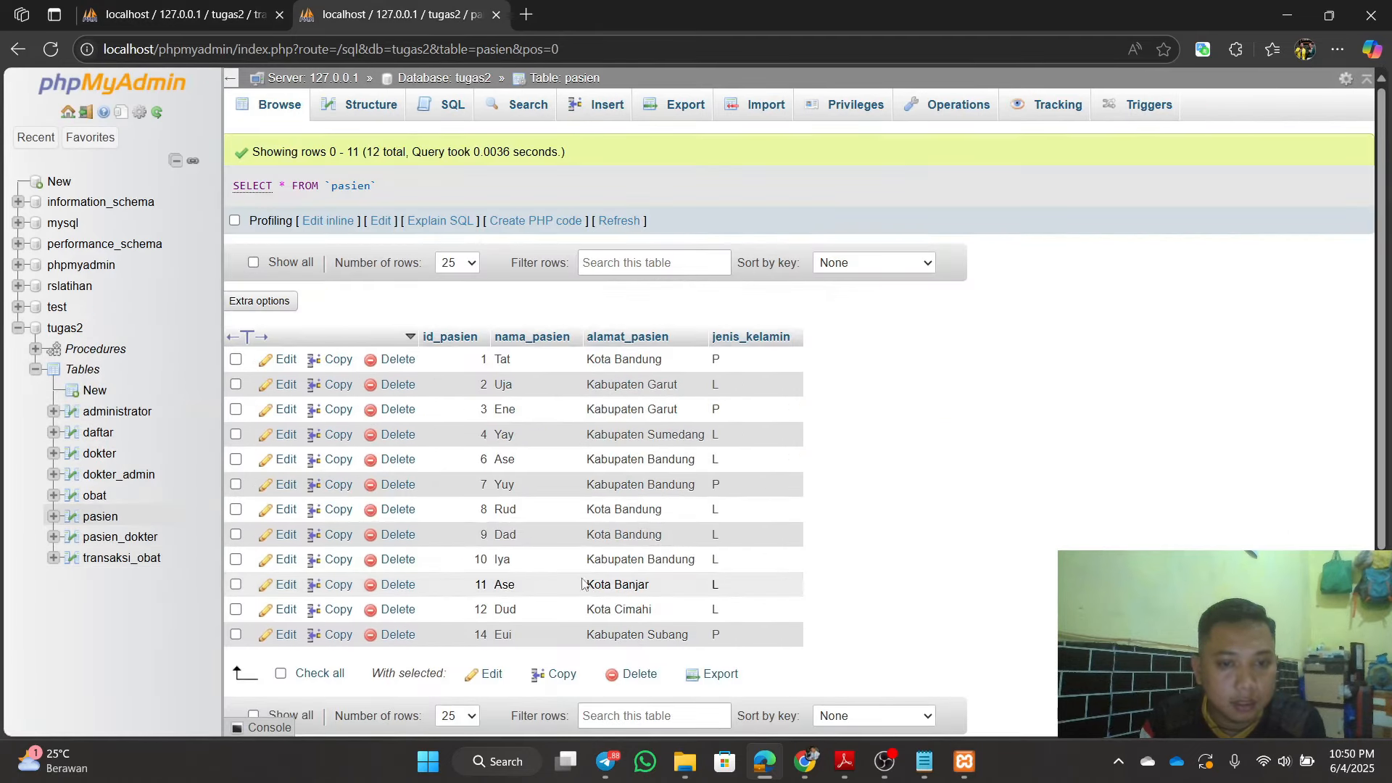
click(167, 15)
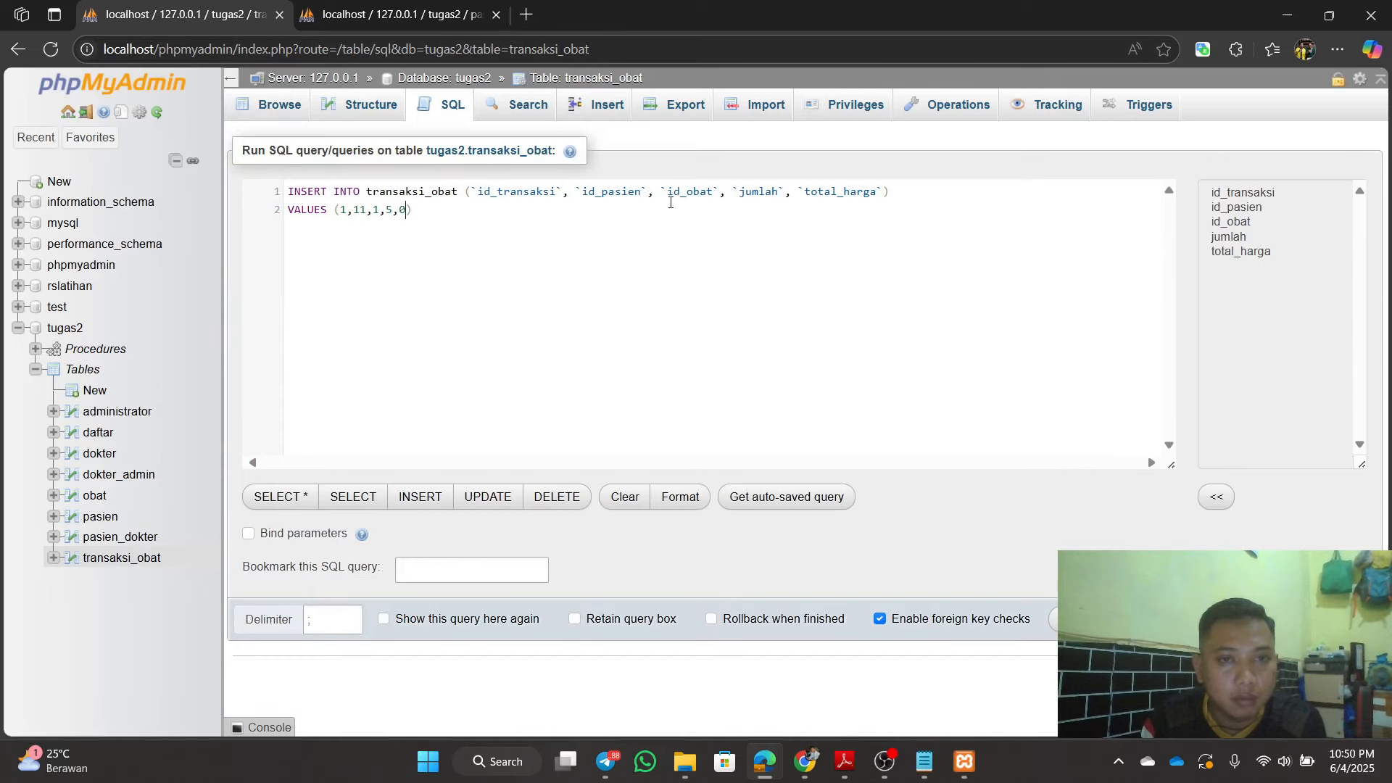
click(395, 14)
click(95, 497)
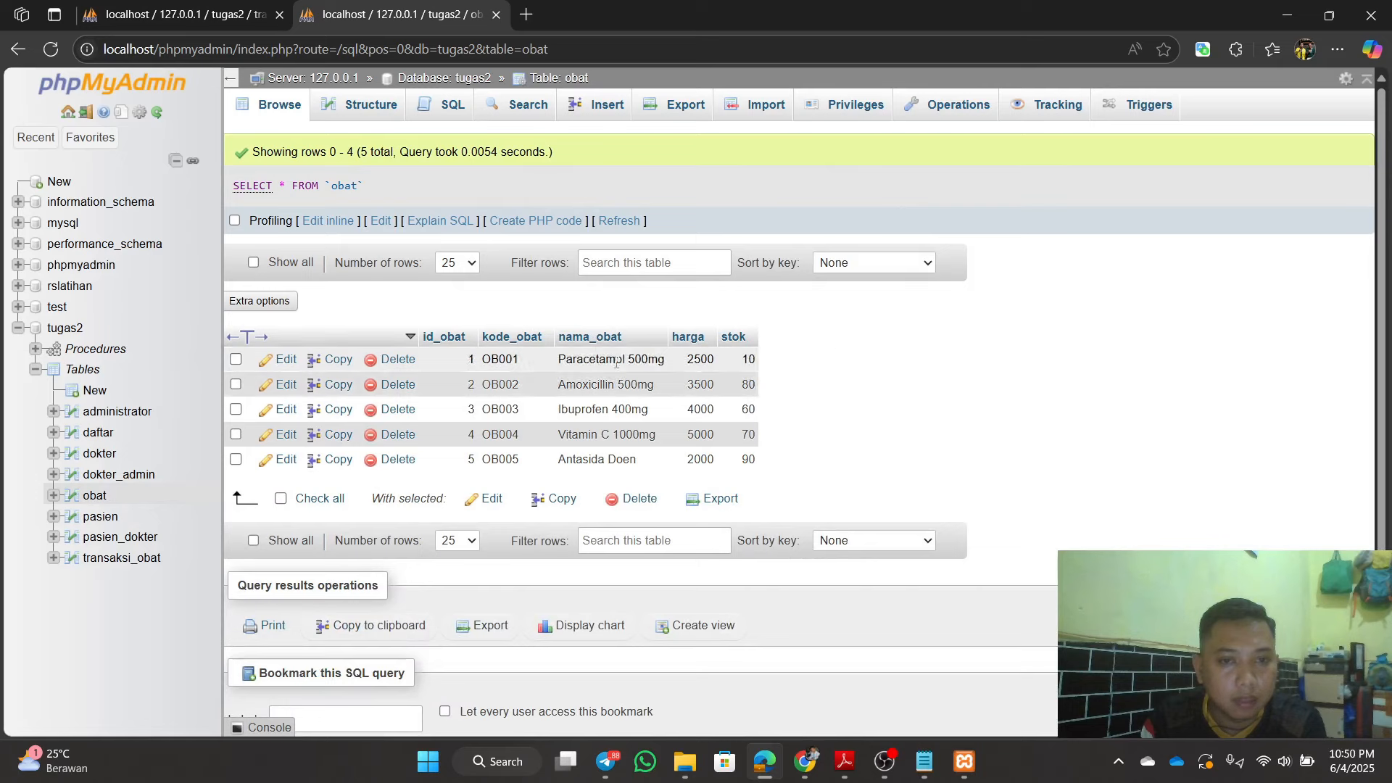
click(217, 23)
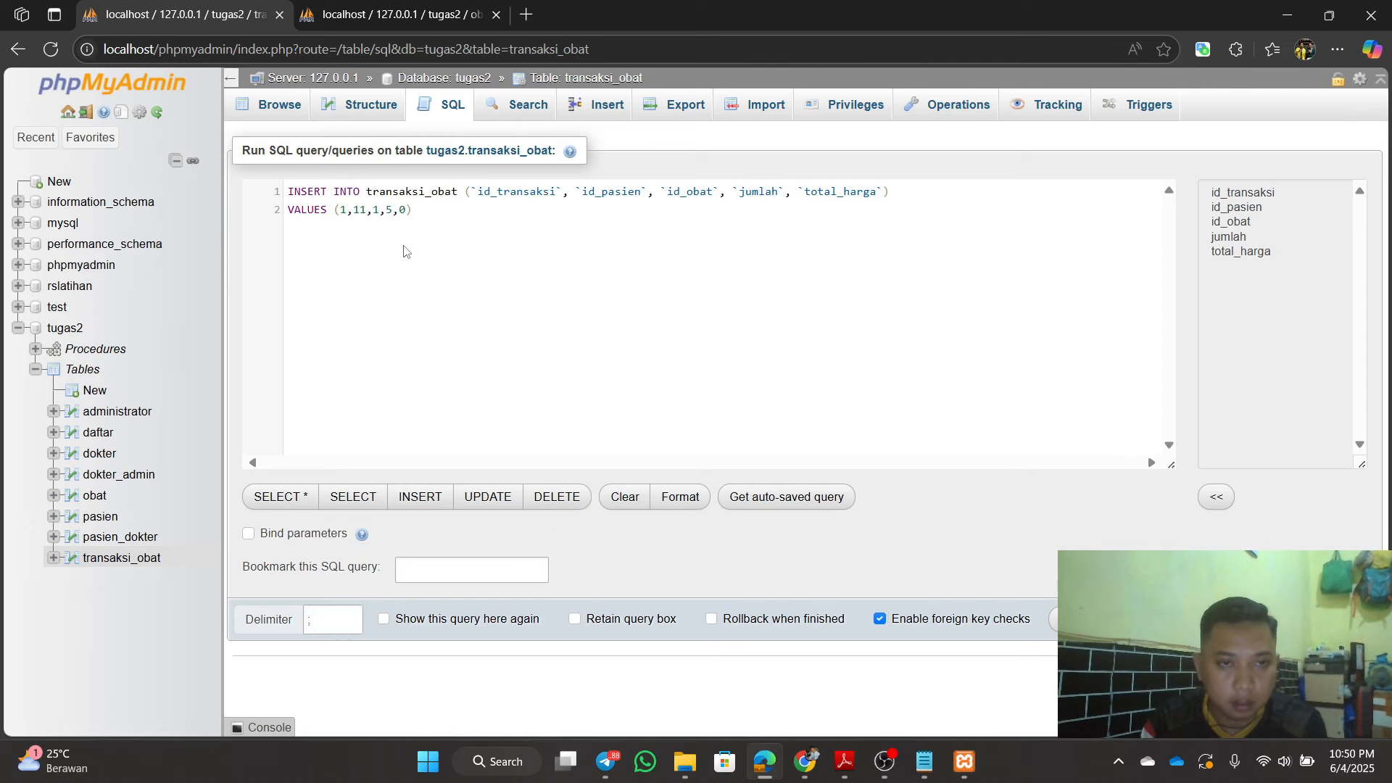
Step: Change the INSERT's jumlah from 5 to 7 so it reads VALUES (1,11,1,7,0)
key(BackSpace)
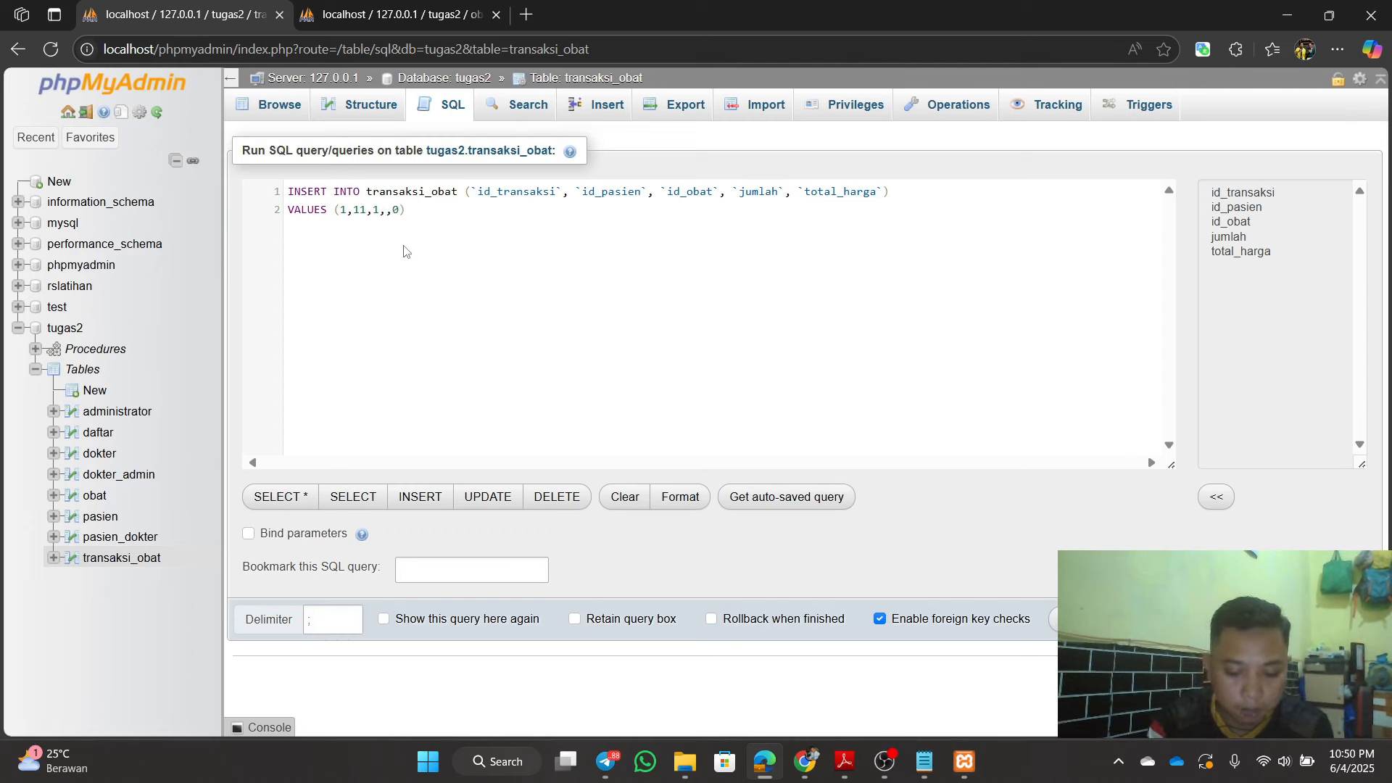
text(7)
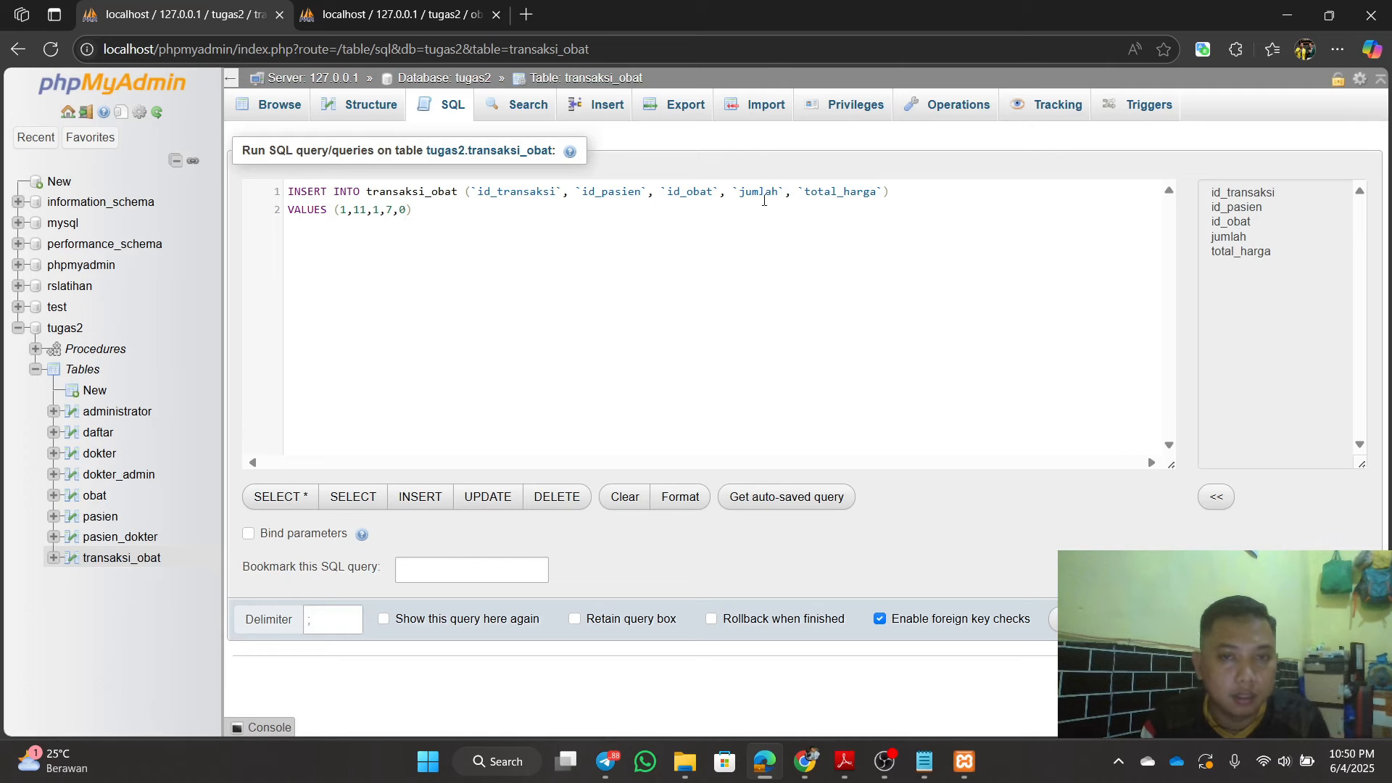
click(925, 761)
click(1077, 11)
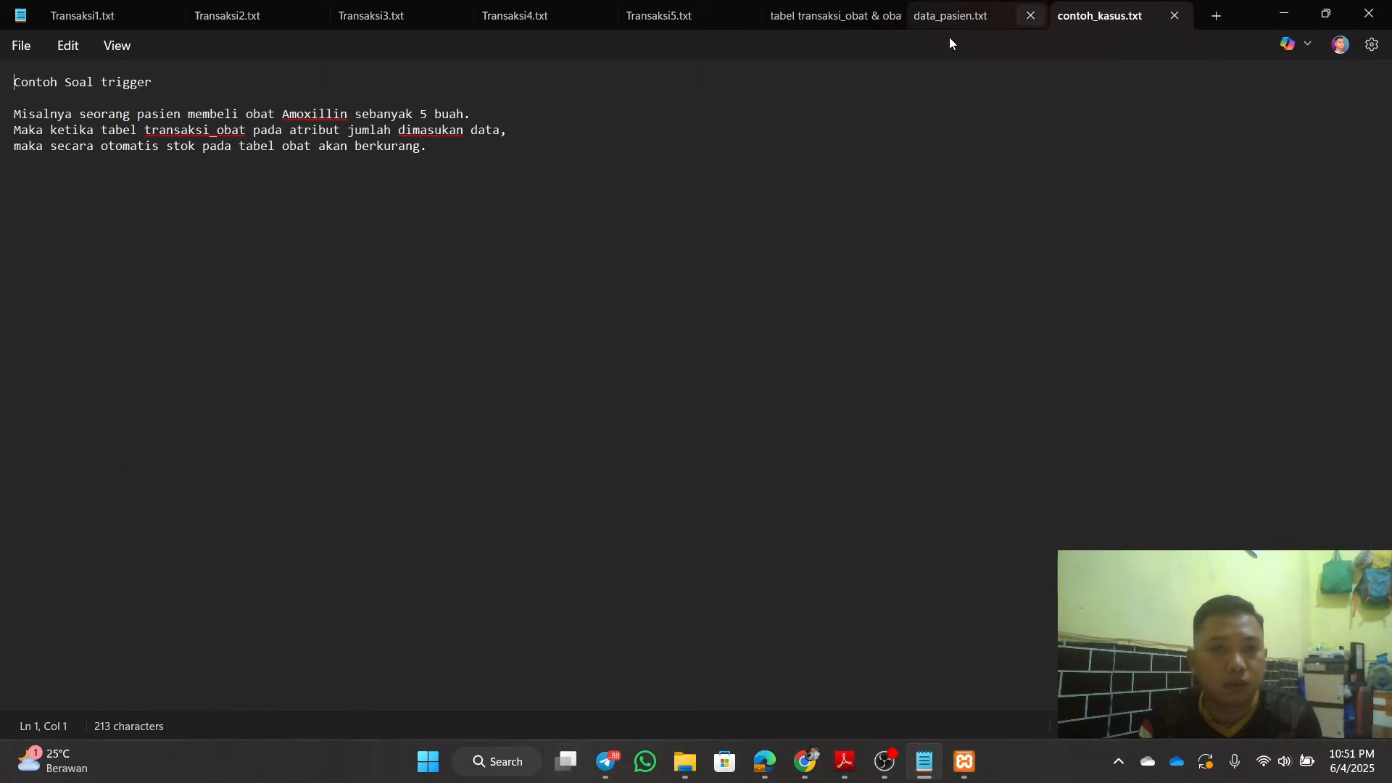
click(1272, 12)
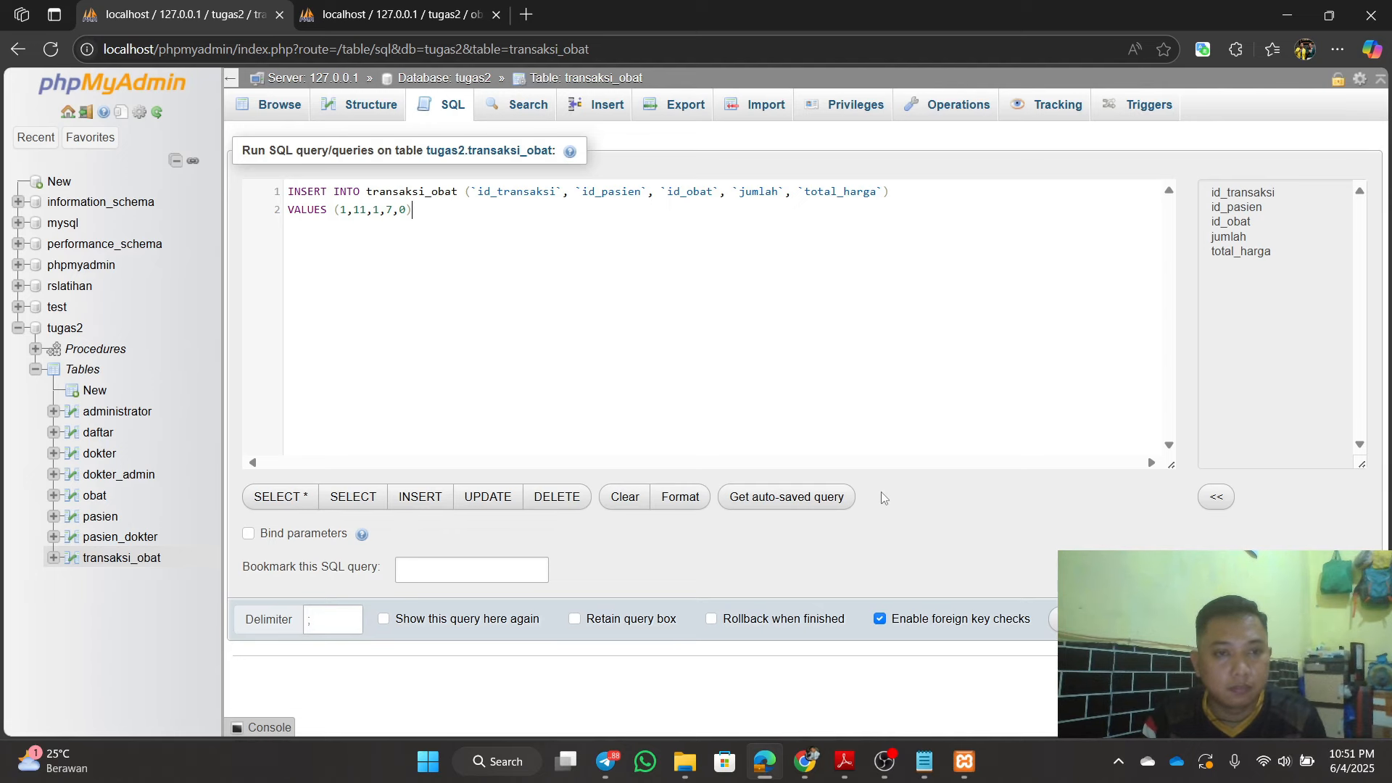
Step: Run the INSERT, confirm Paracetamol stock in obat fell from 10 to 3, then view transaksi_obat
click(1073, 619)
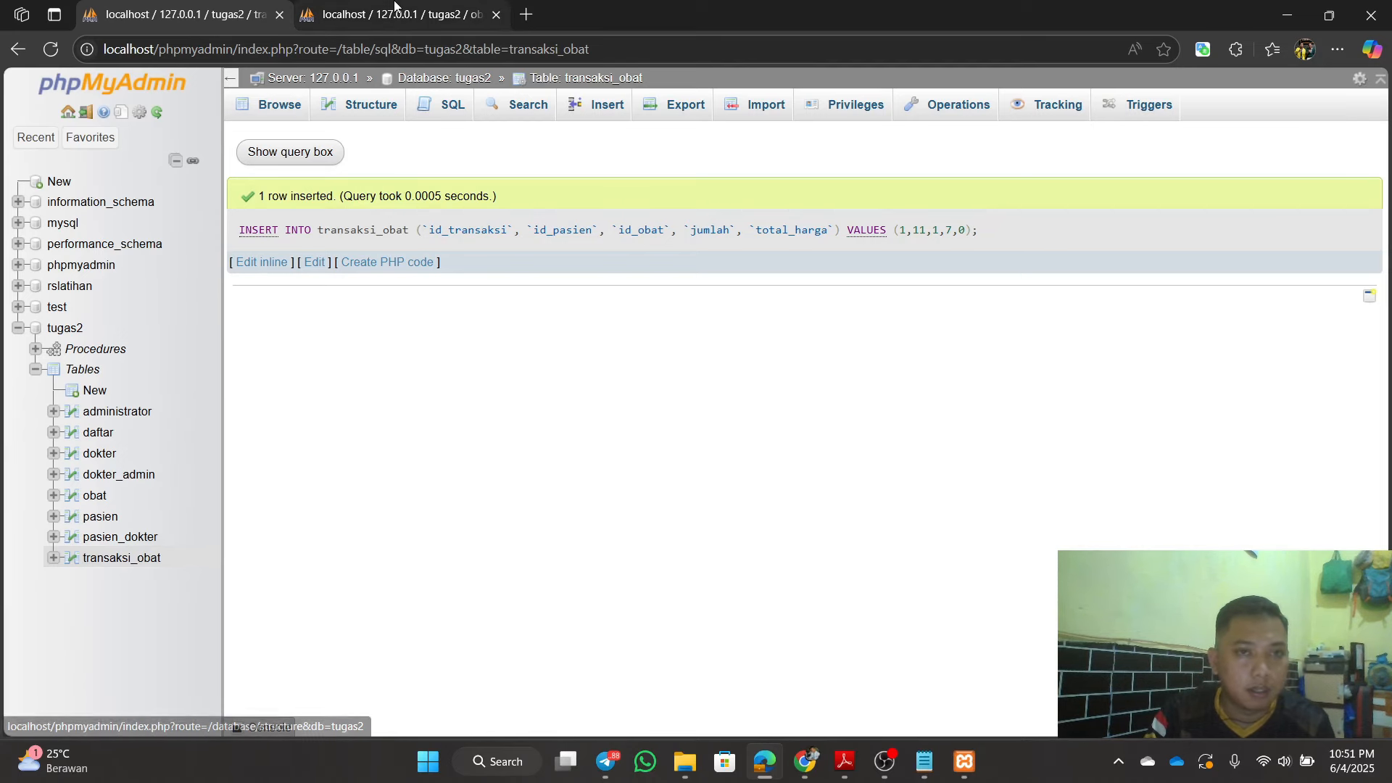
click(395, 3)
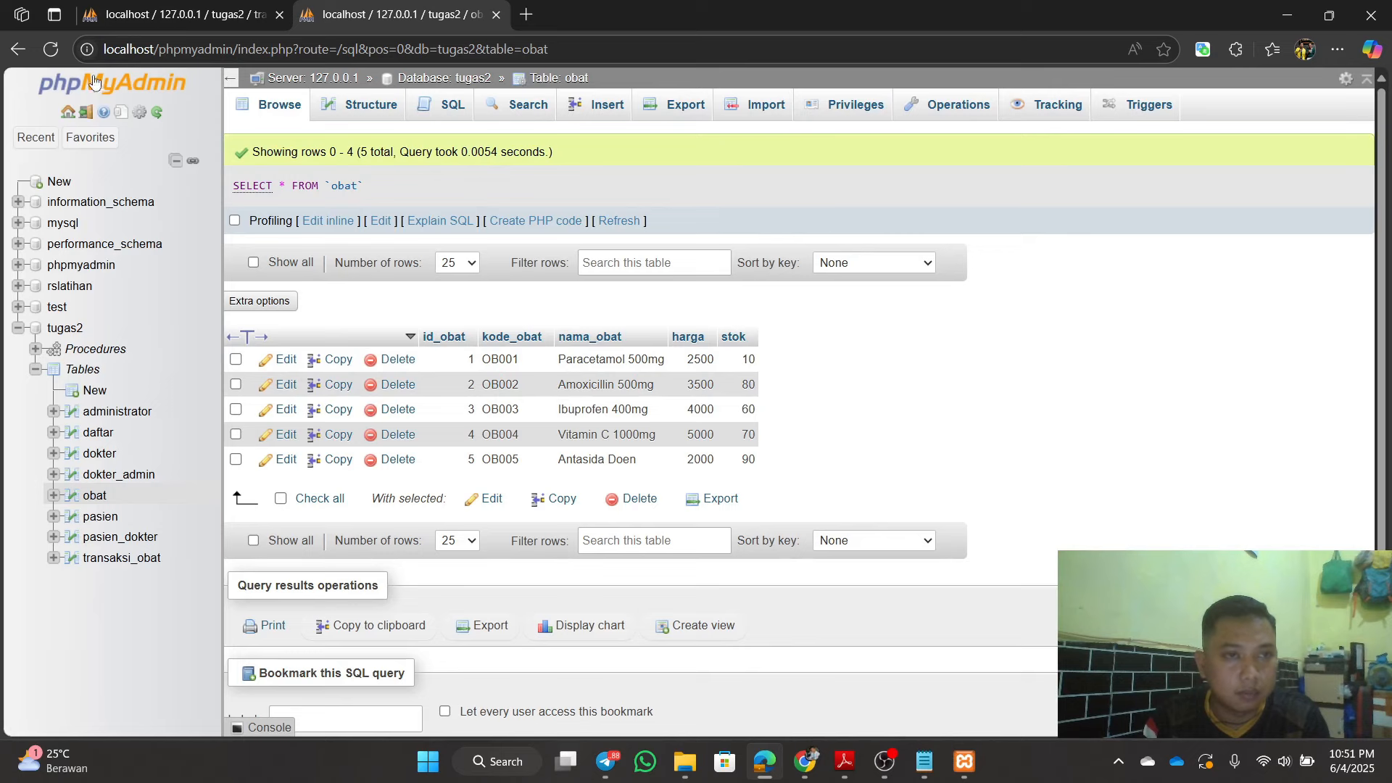
click(51, 49)
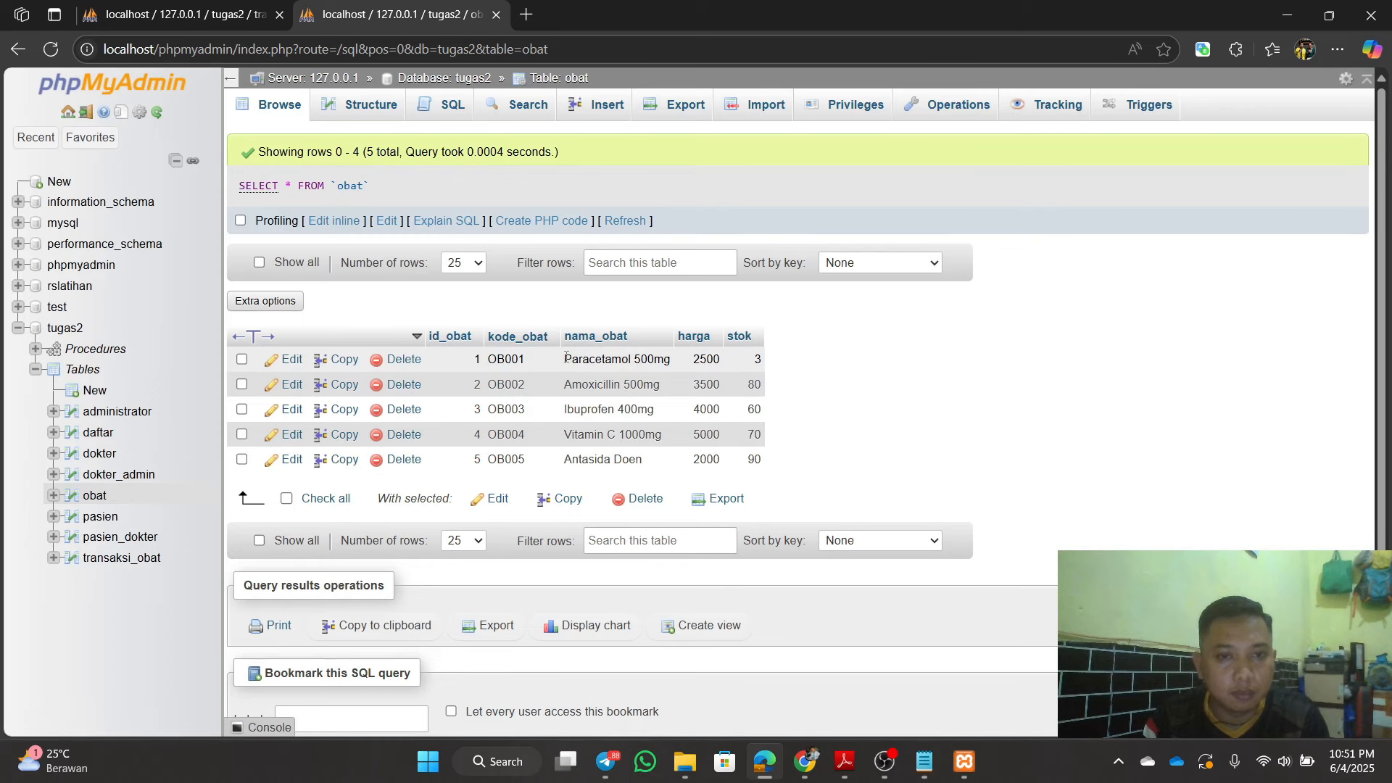
drag(567, 358, 768, 365)
click(796, 367)
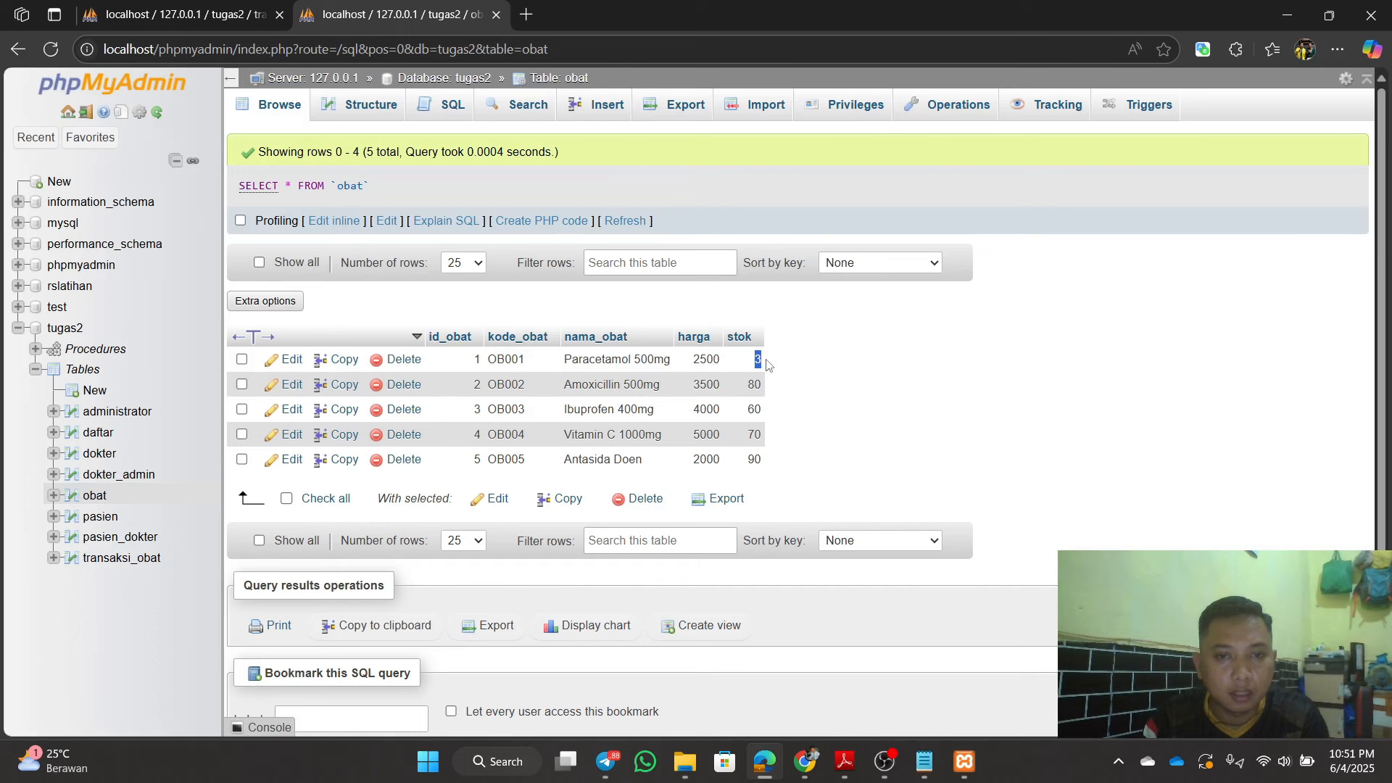
click(807, 370)
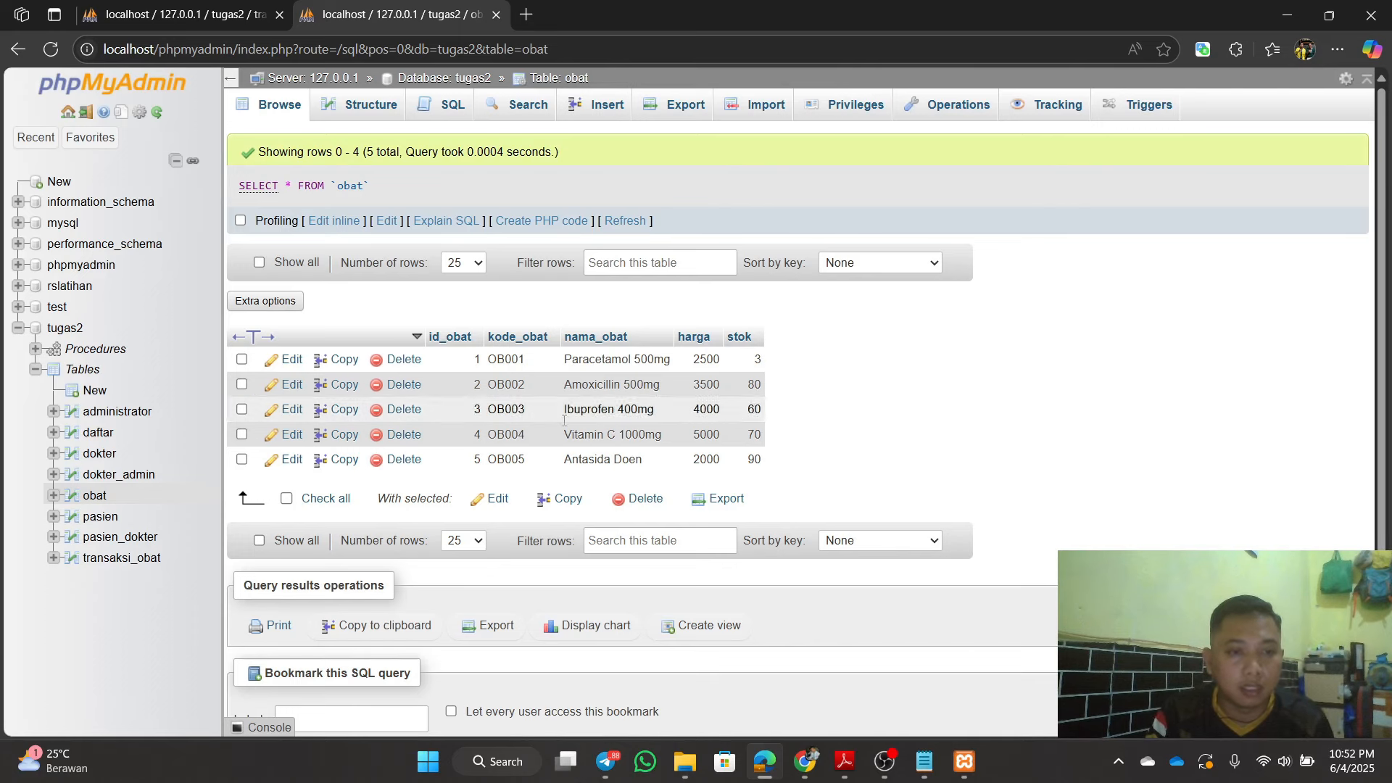
click(148, 558)
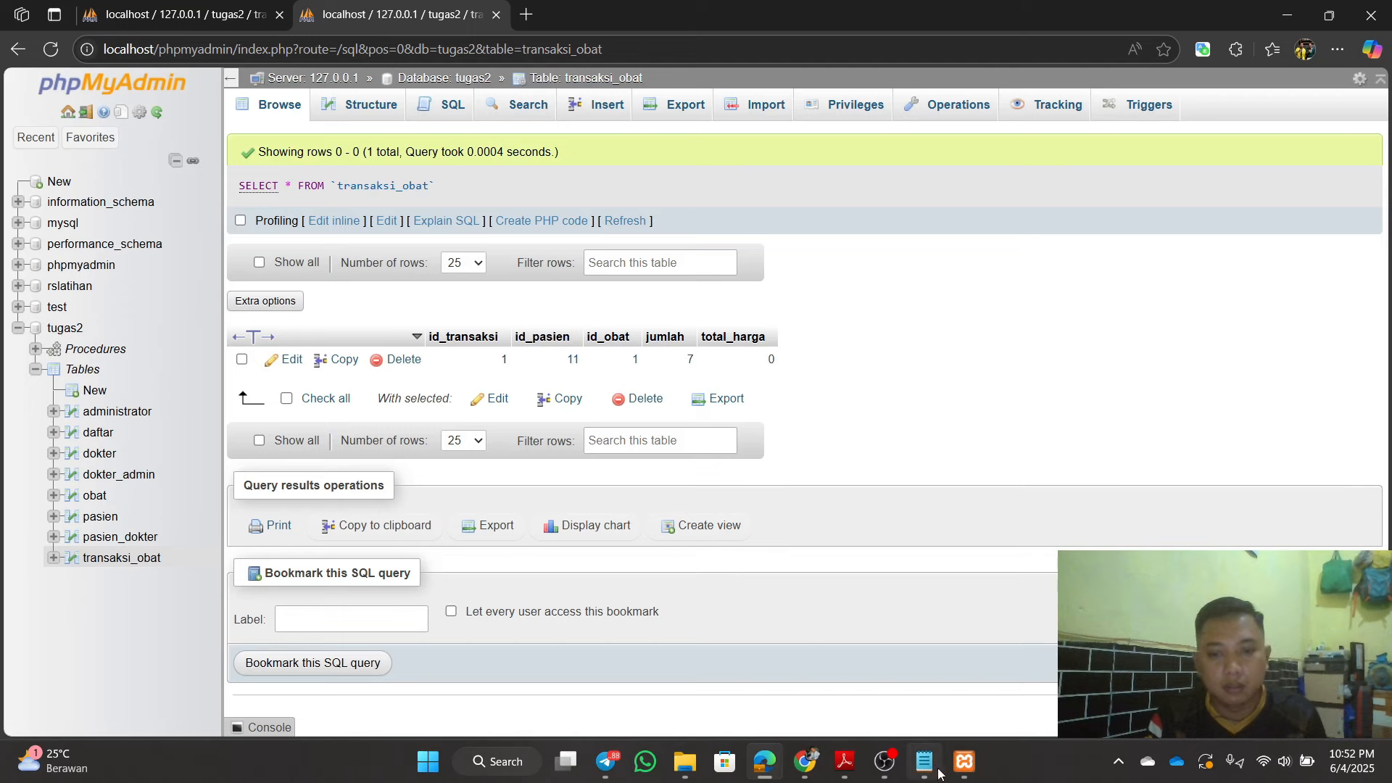
Step: Copy the SELECT … INNER JOIN query from the transaksi_obat notes in Notepad
click(834, 697)
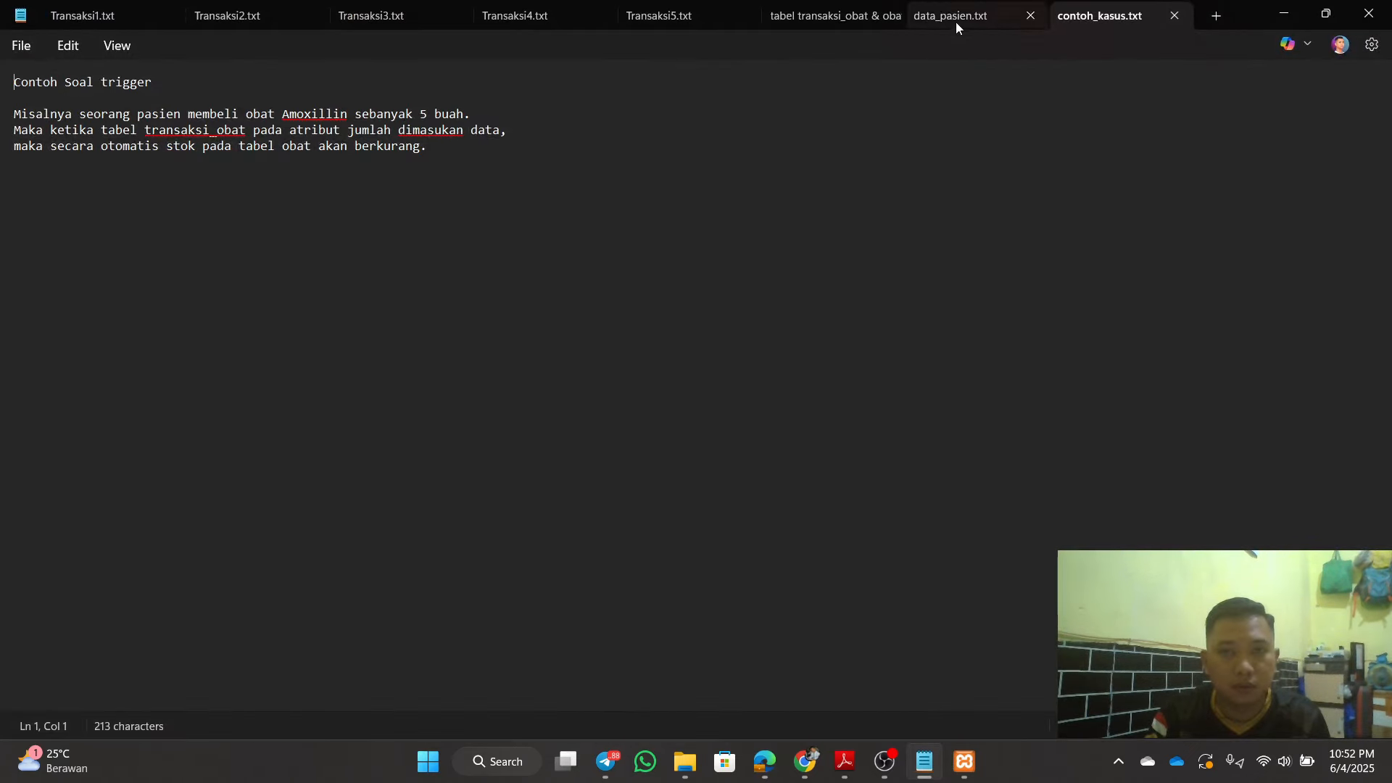
click(827, 18)
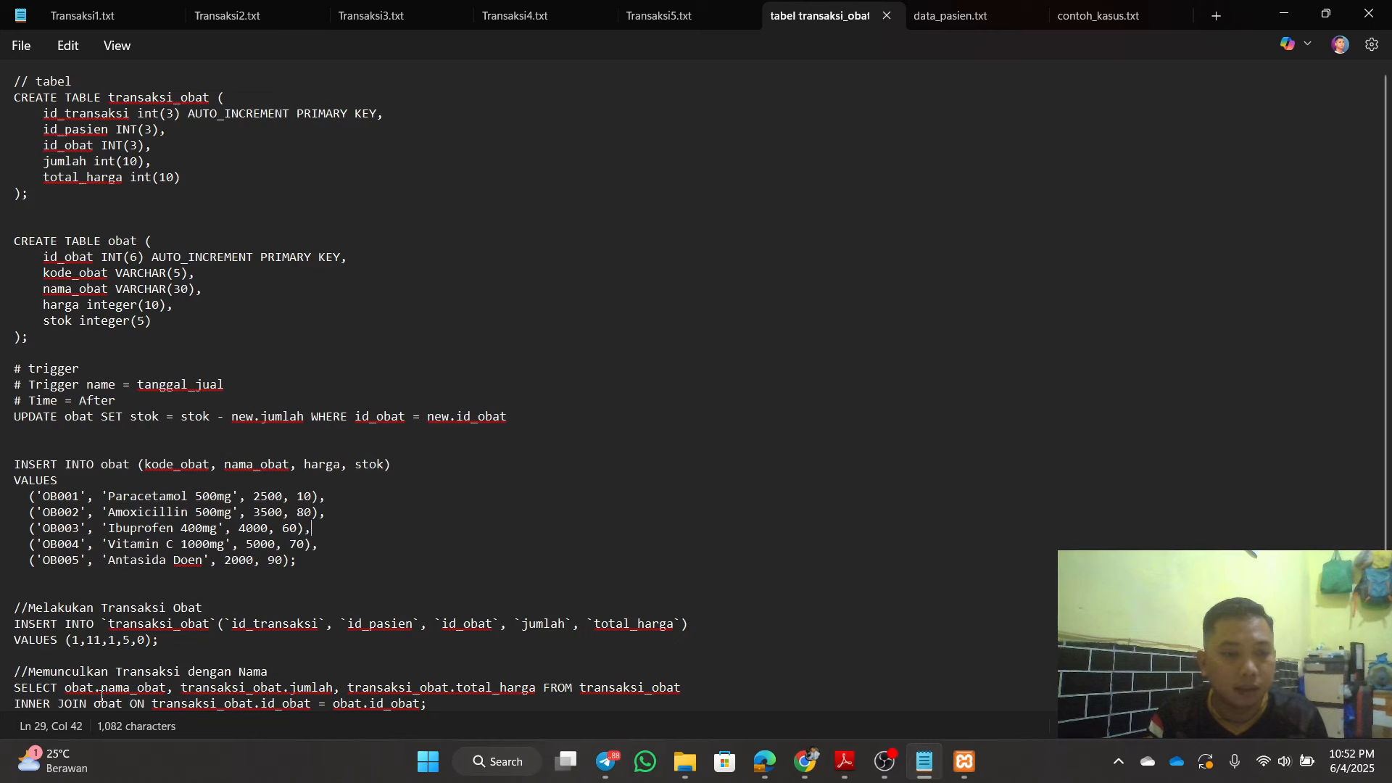
drag(9, 696, 418, 704)
right_click(312, 689)
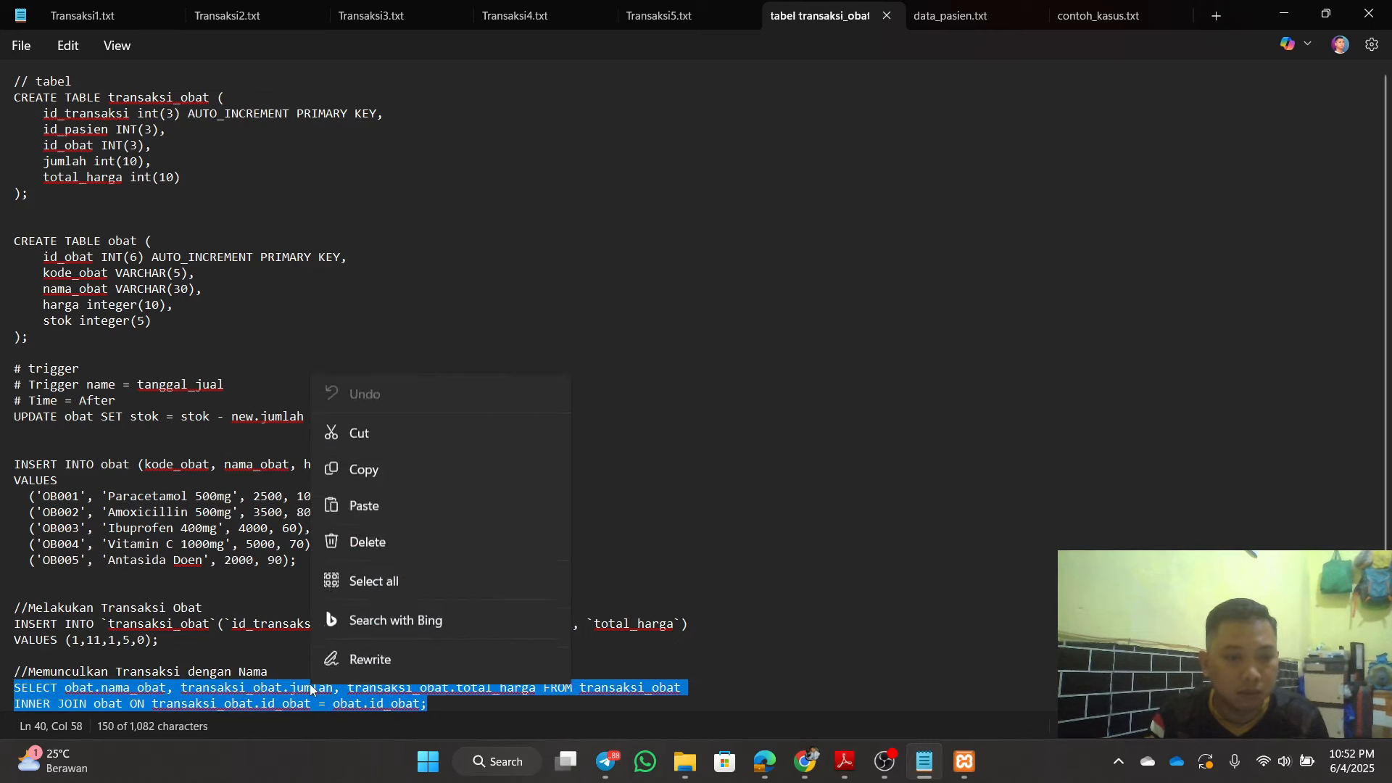
click(421, 325)
click(723, 293)
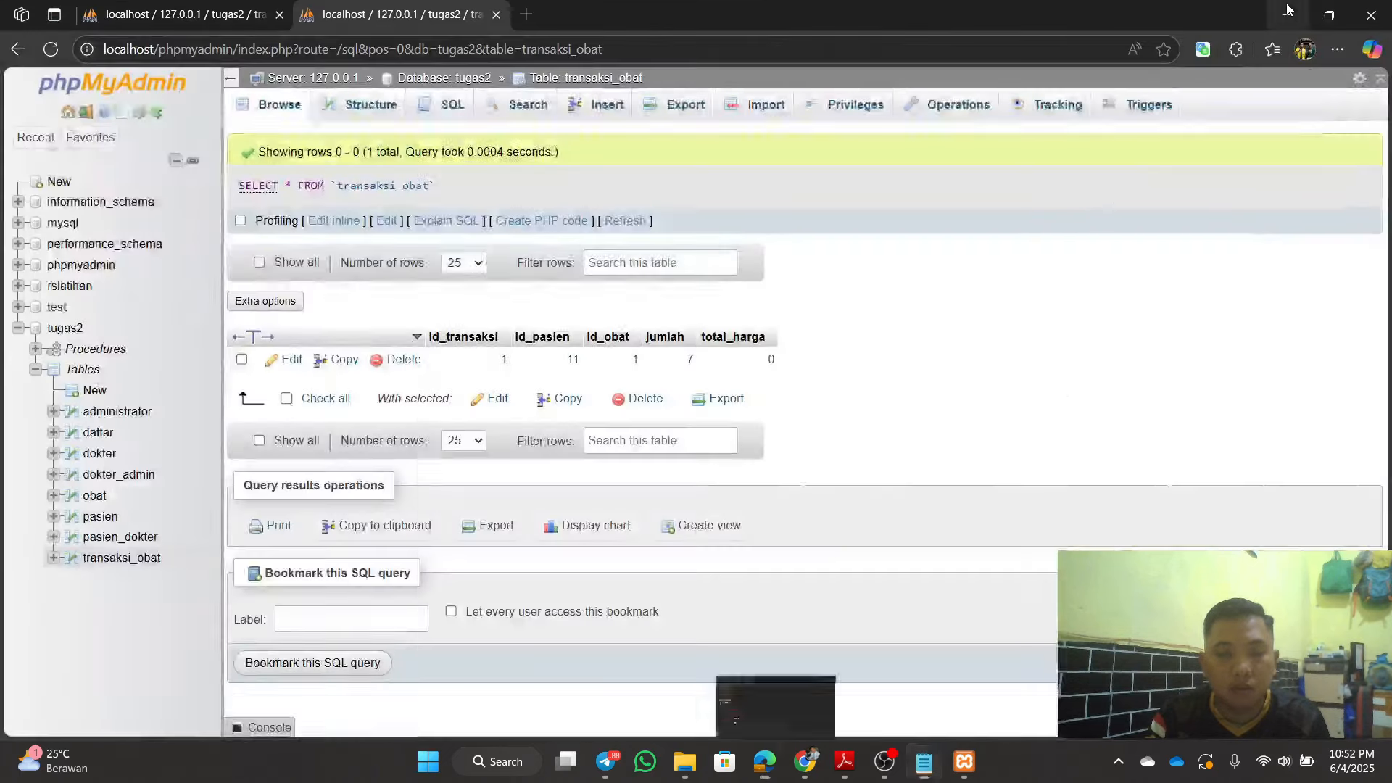
click(1284, 13)
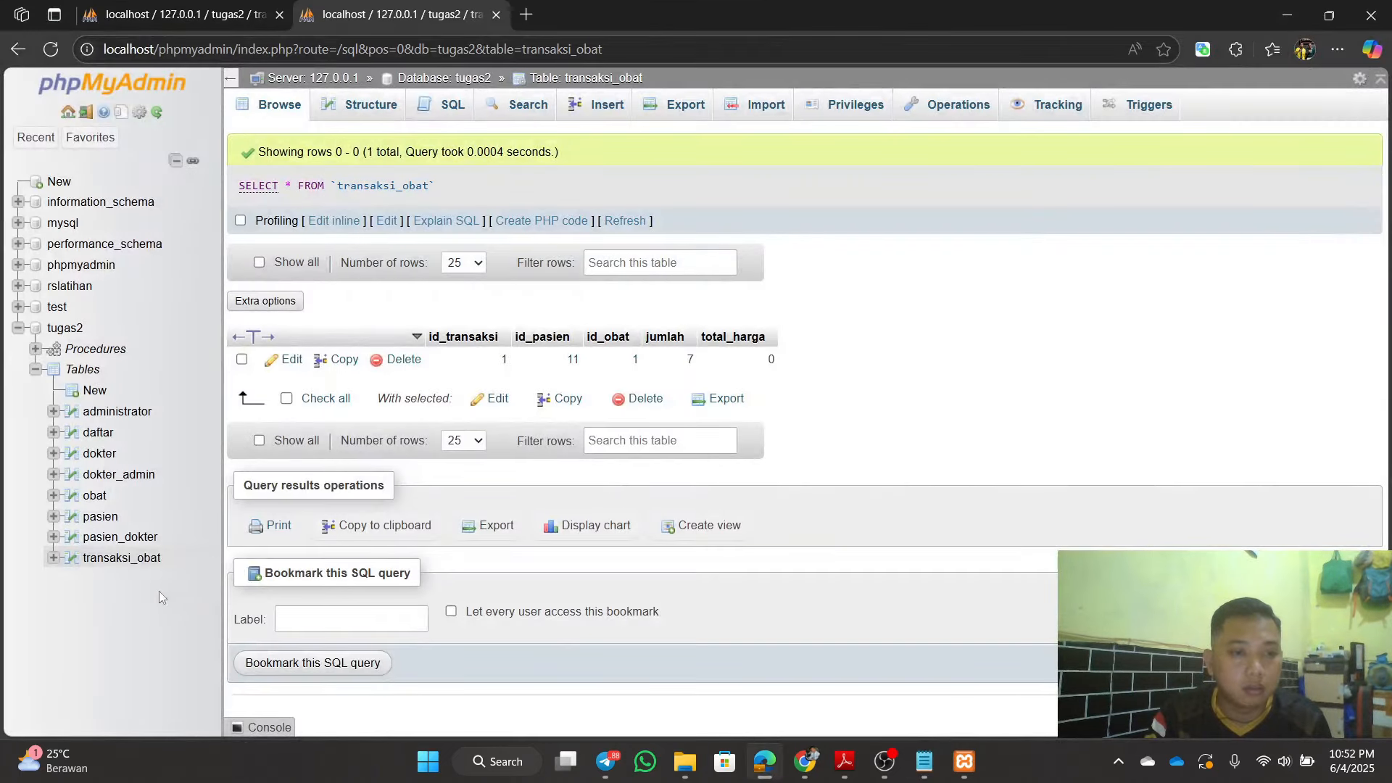
Step: Run the pasted INNER JOIN query, listing Paracetamol 500mg with jumlah 7
click(125, 559)
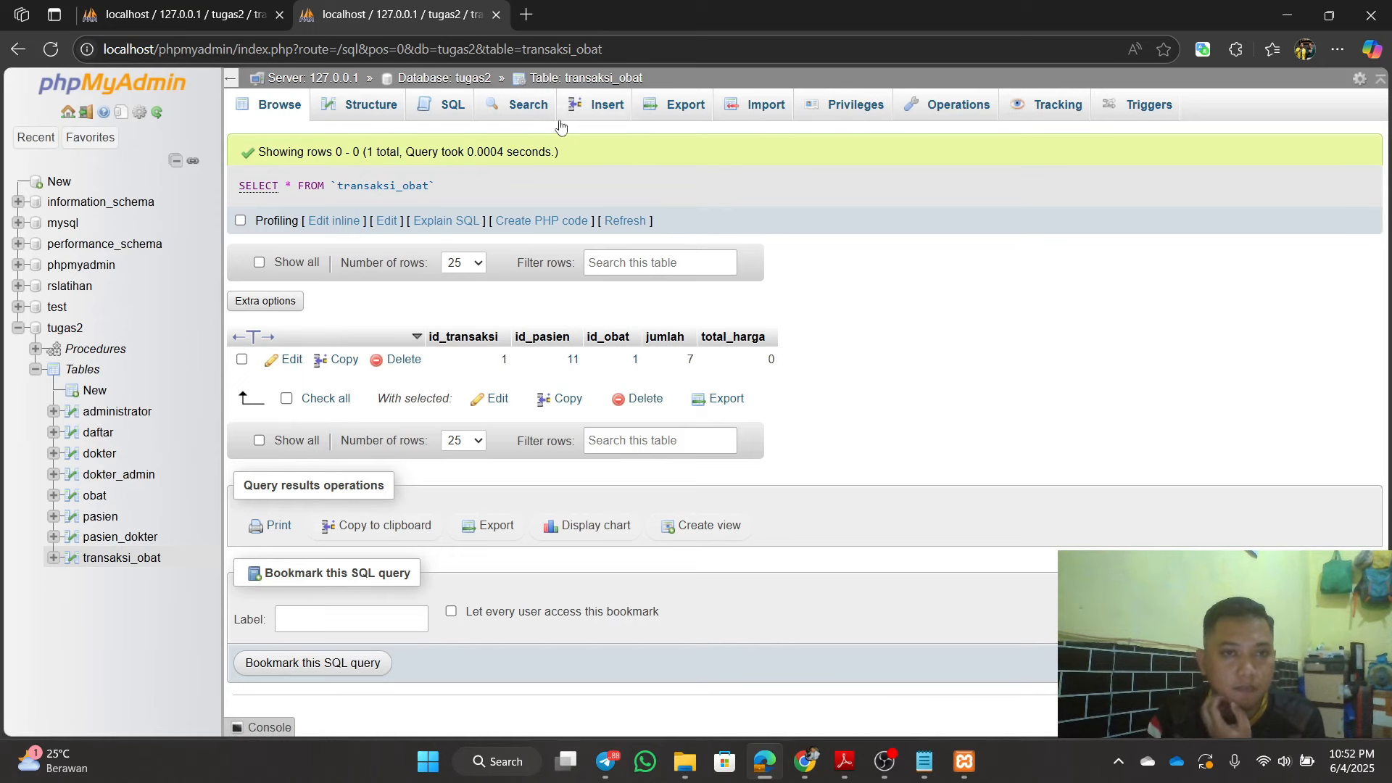
click(448, 108)
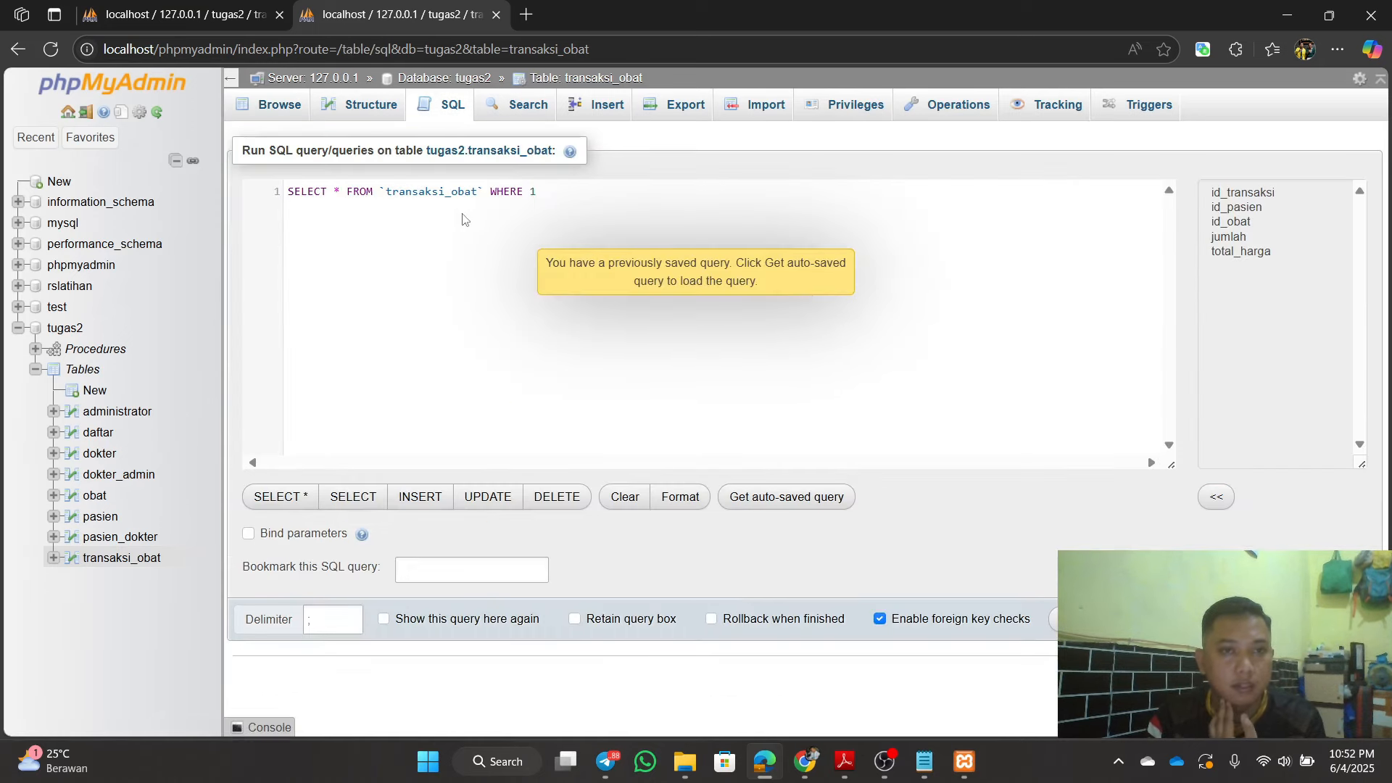
drag(567, 191, 272, 196)
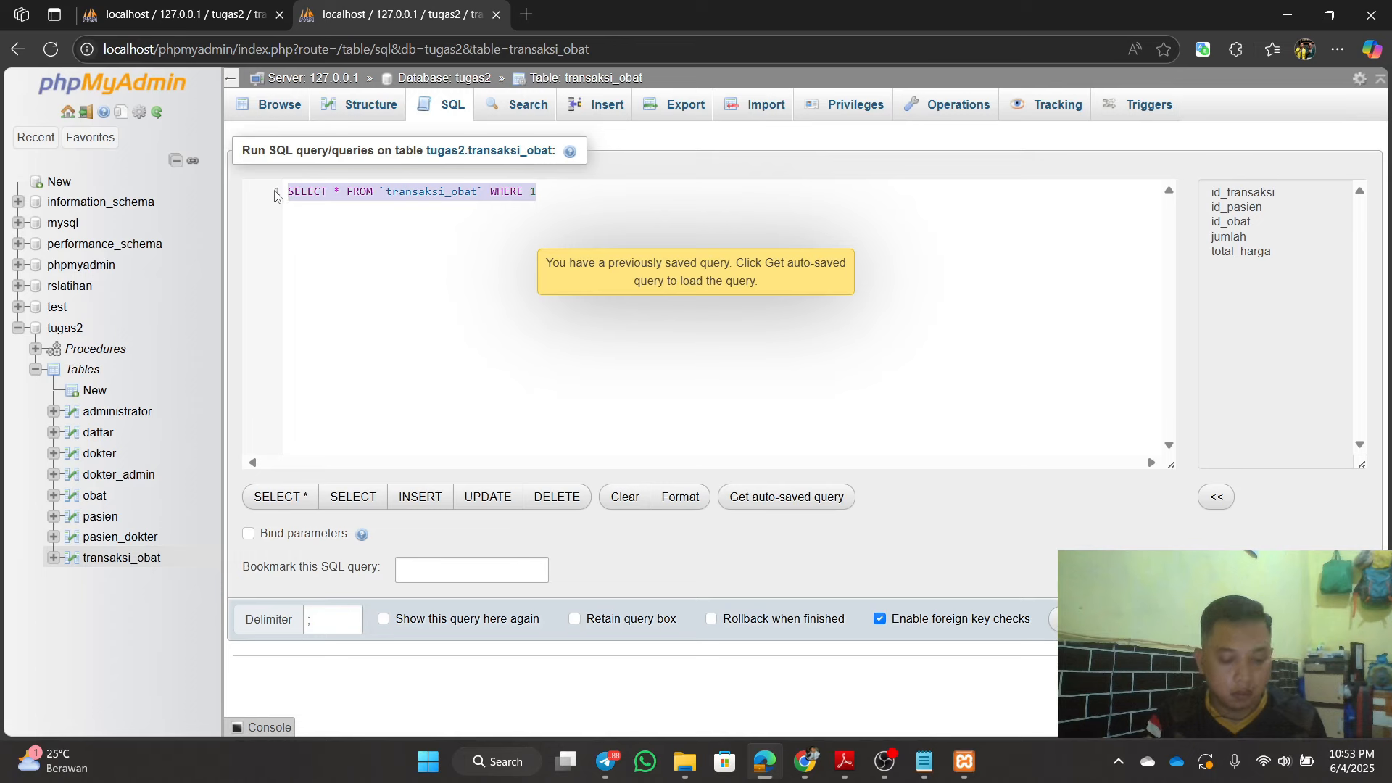
key(ctrl+v)
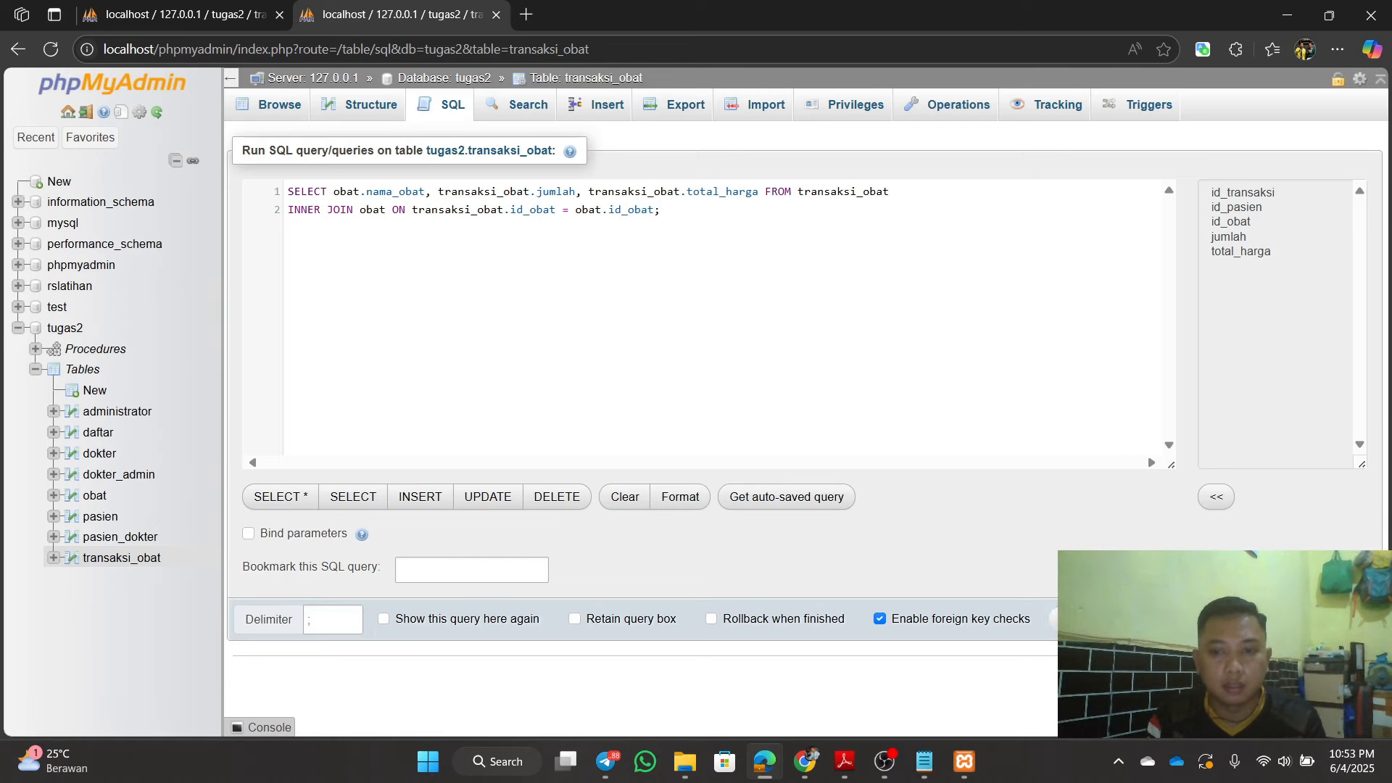
click(1053, 618)
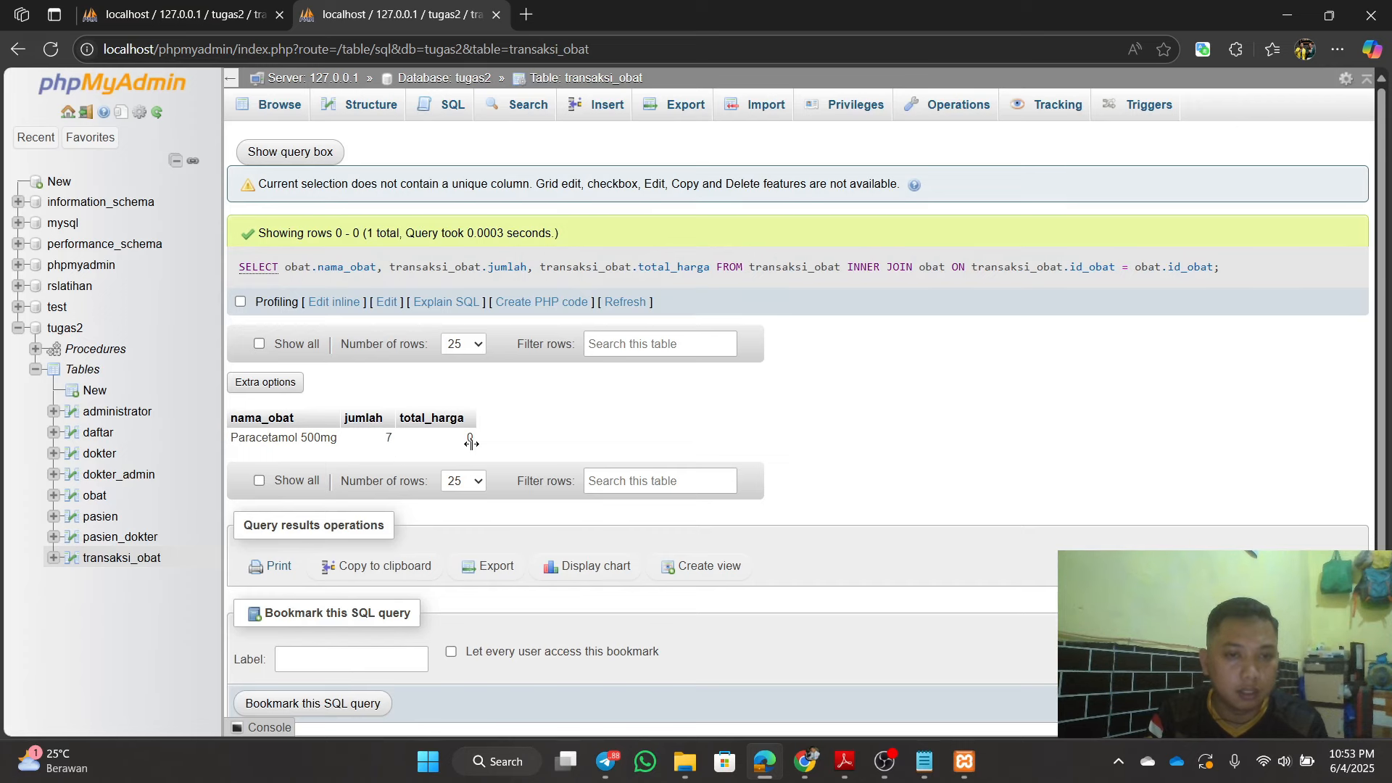
click(239, 15)
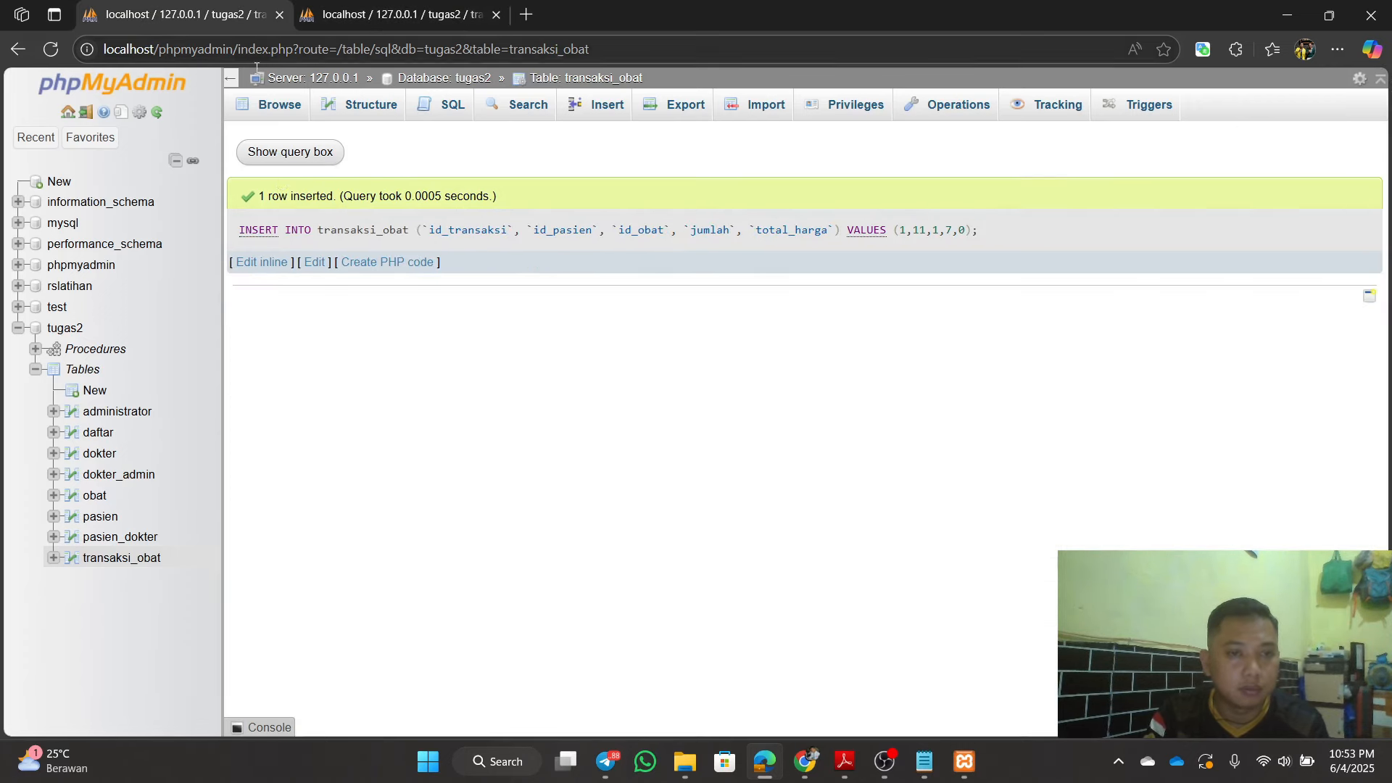
Step: Browse the obat table rows, comparing them against the join query result
click(102, 497)
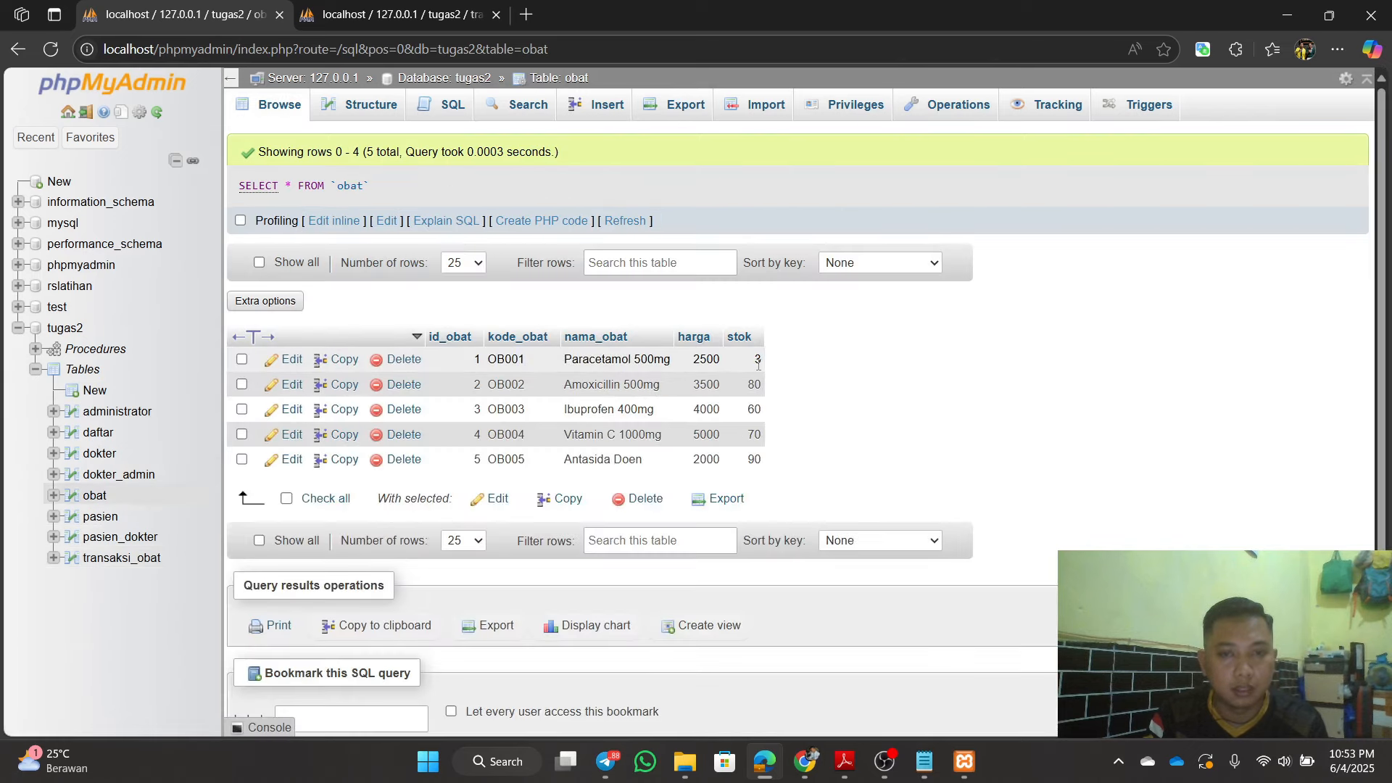
click(381, 15)
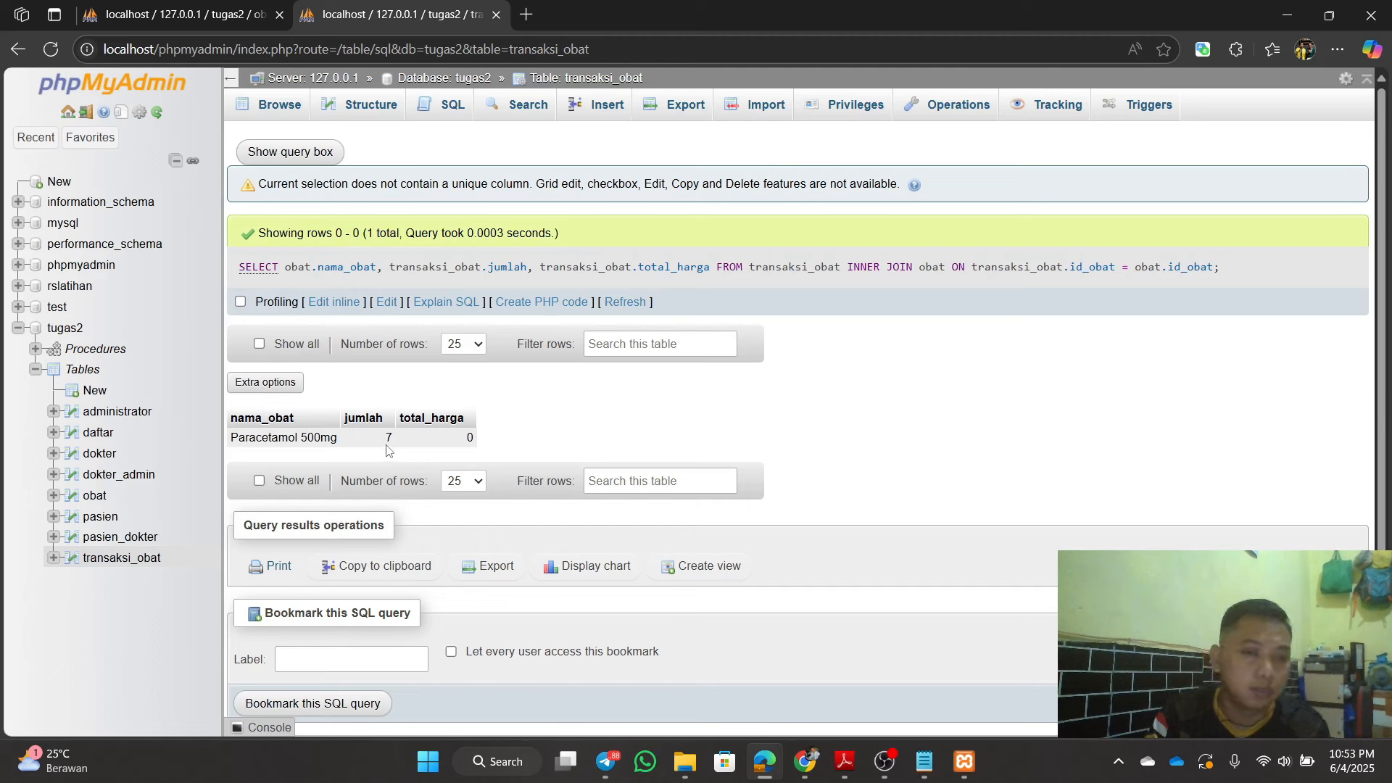
click(224, 9)
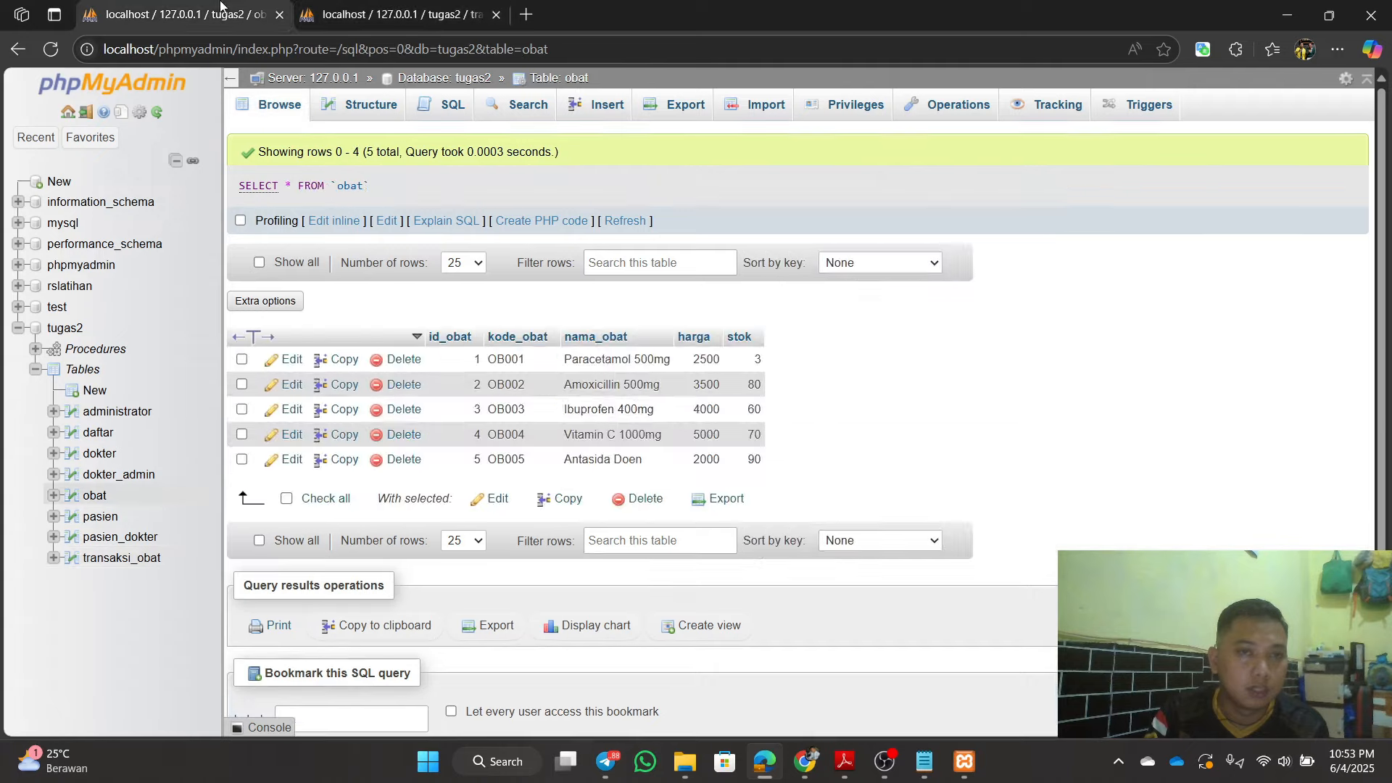
click(395, 13)
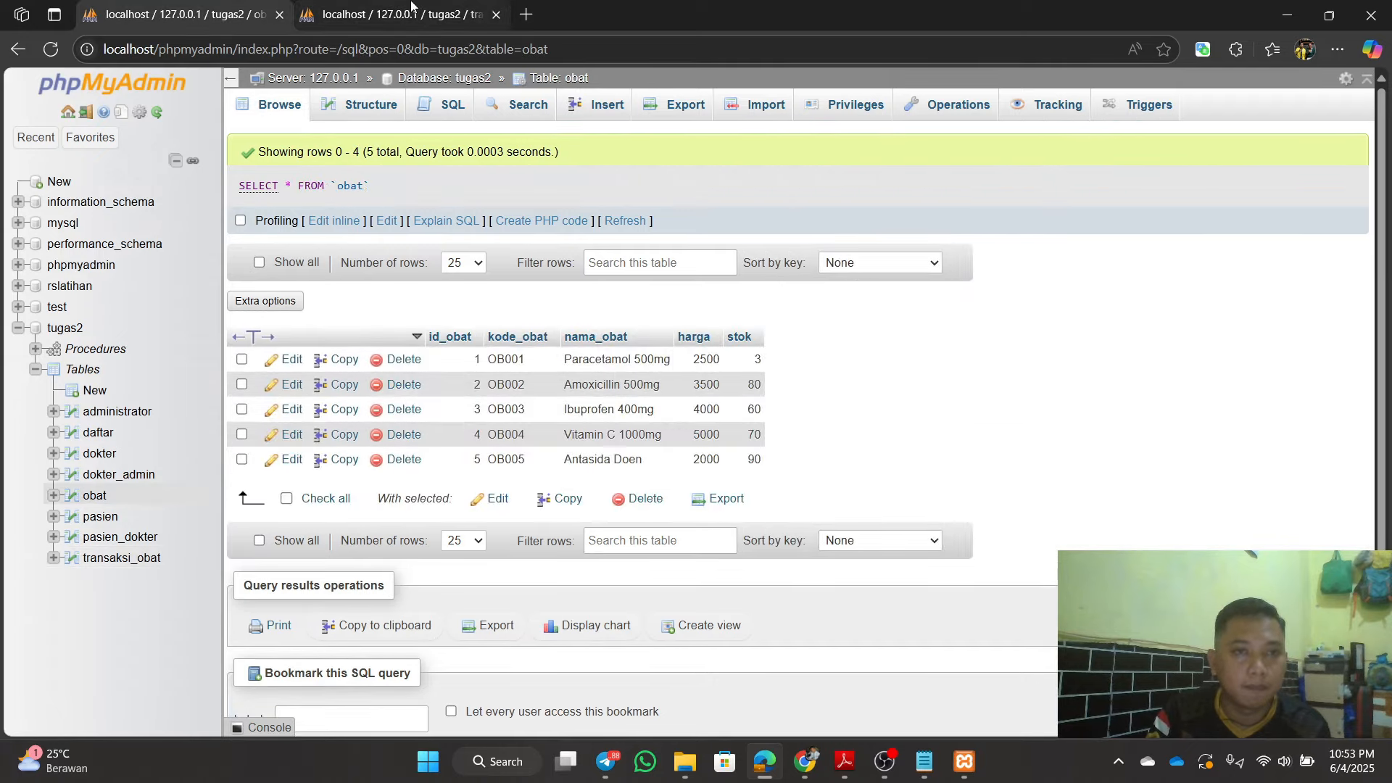
click(187, 15)
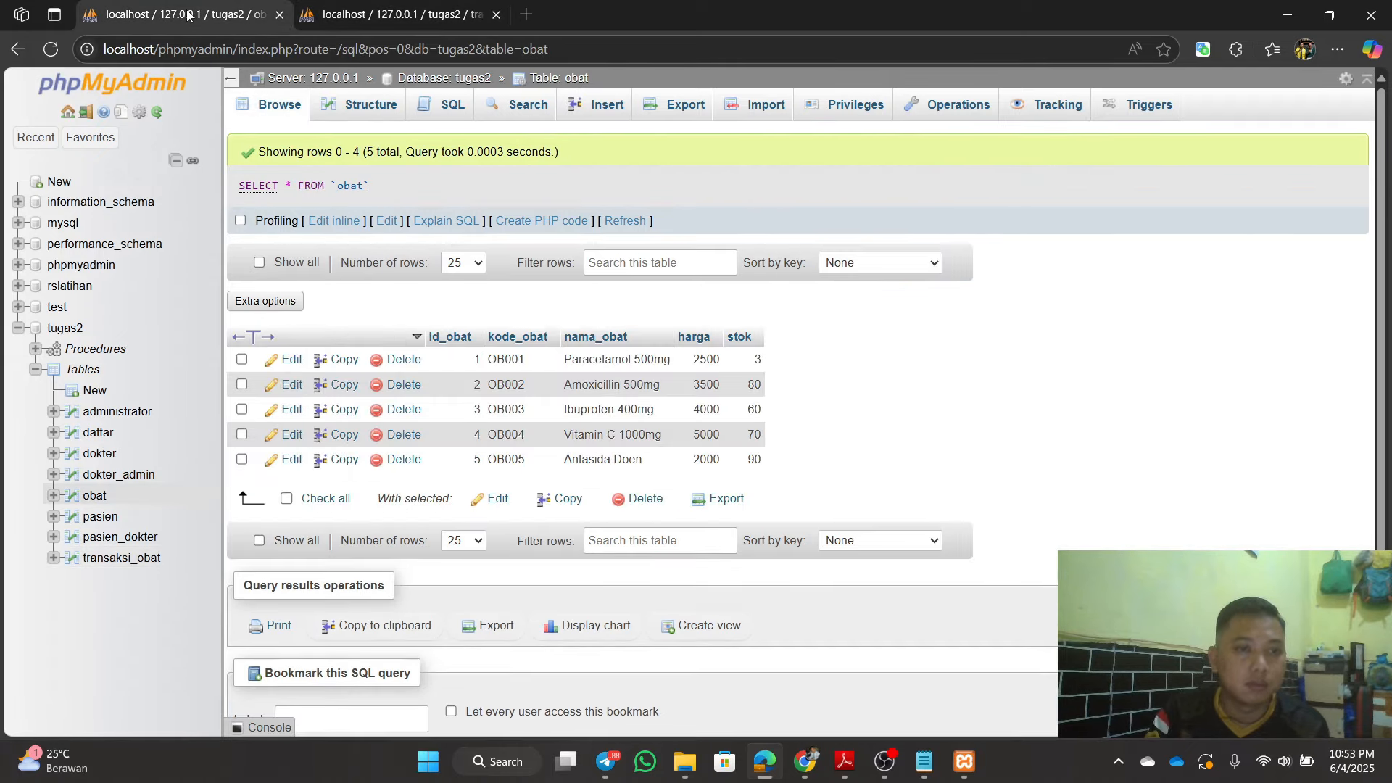
Step: Check the single transaksi_obat row in tugas2, then minimize the Tugas 3 PDF
click(69, 330)
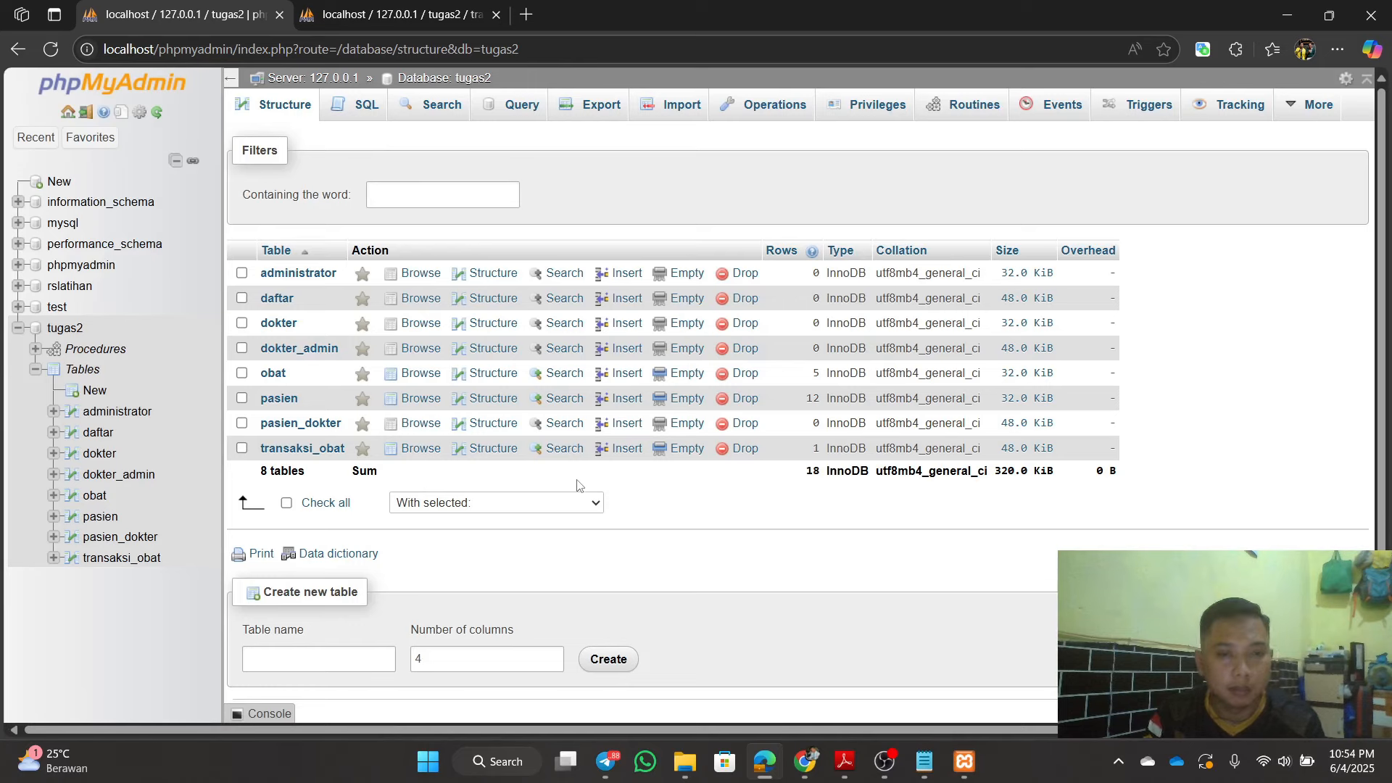
click(322, 450)
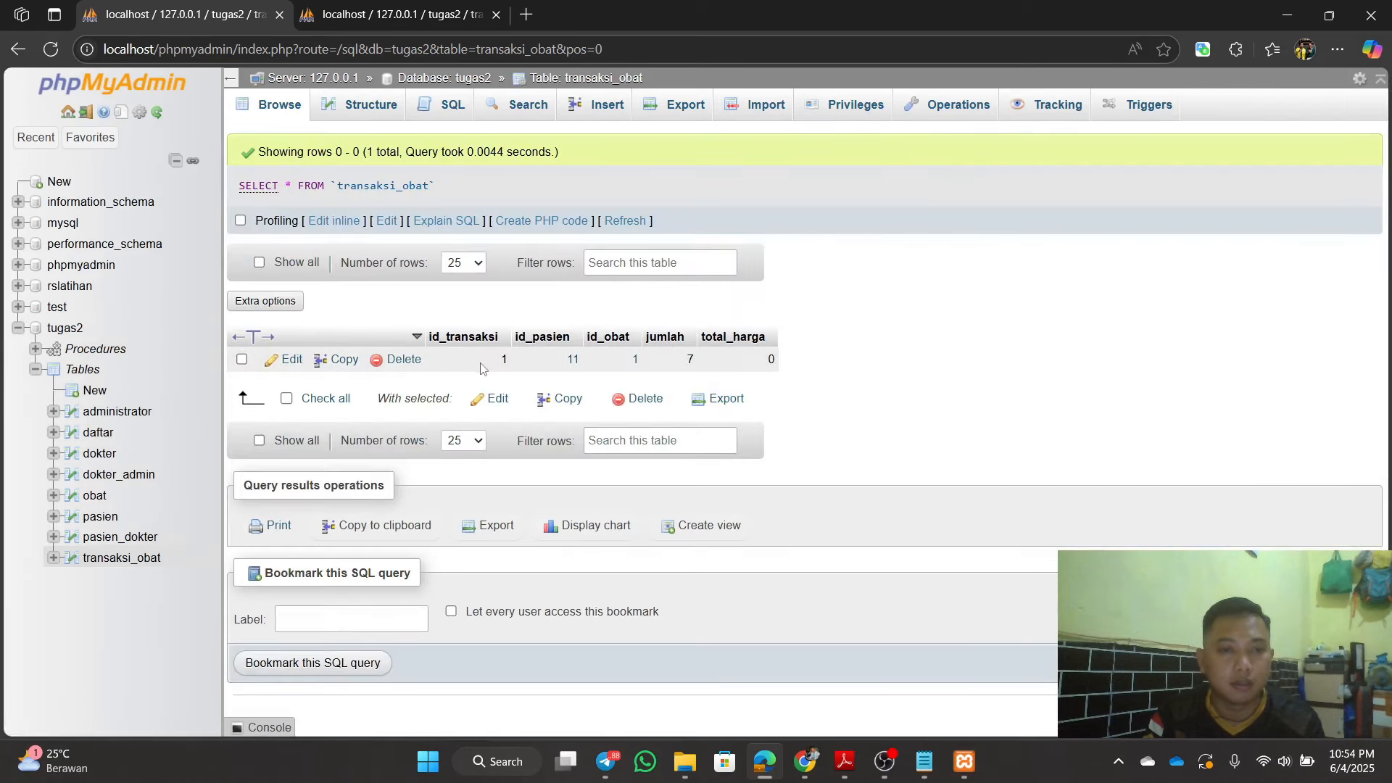
click(73, 334)
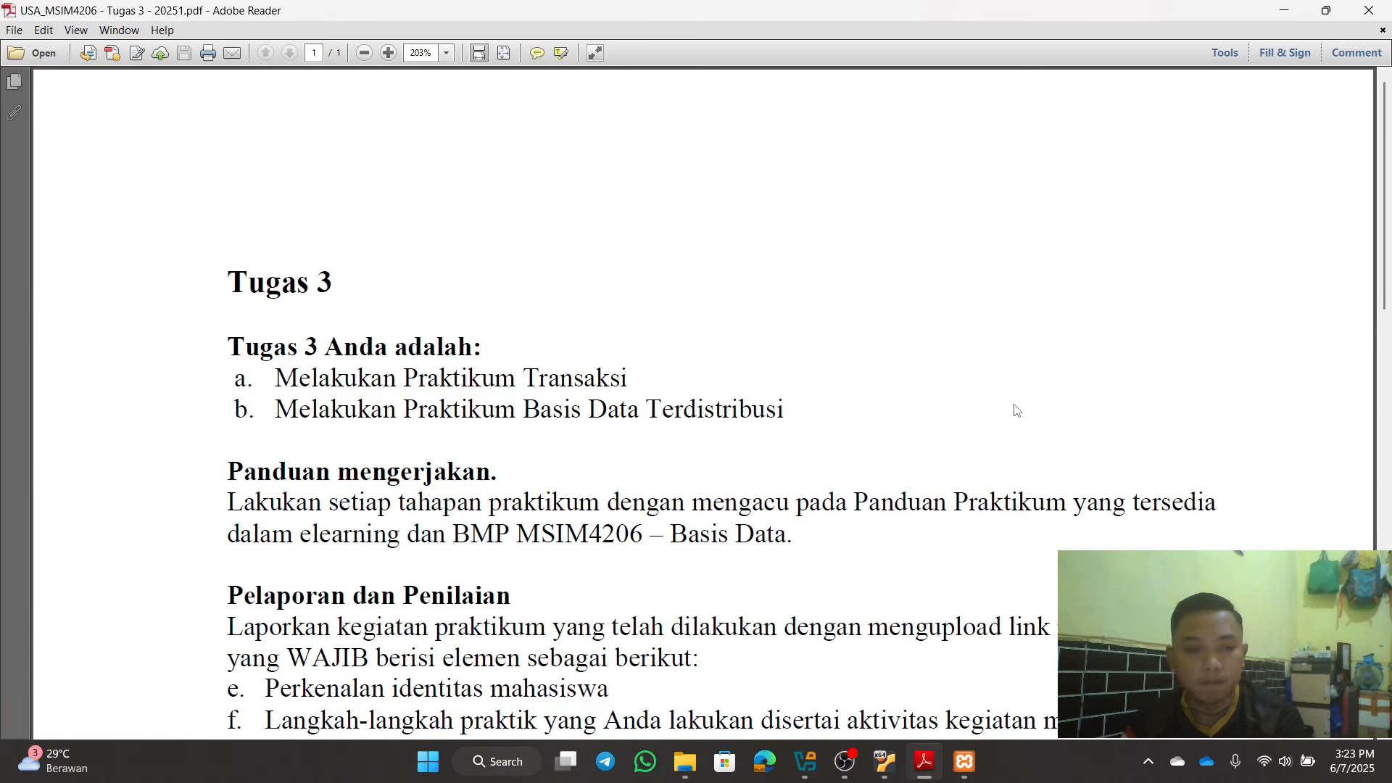
click(1290, 11)
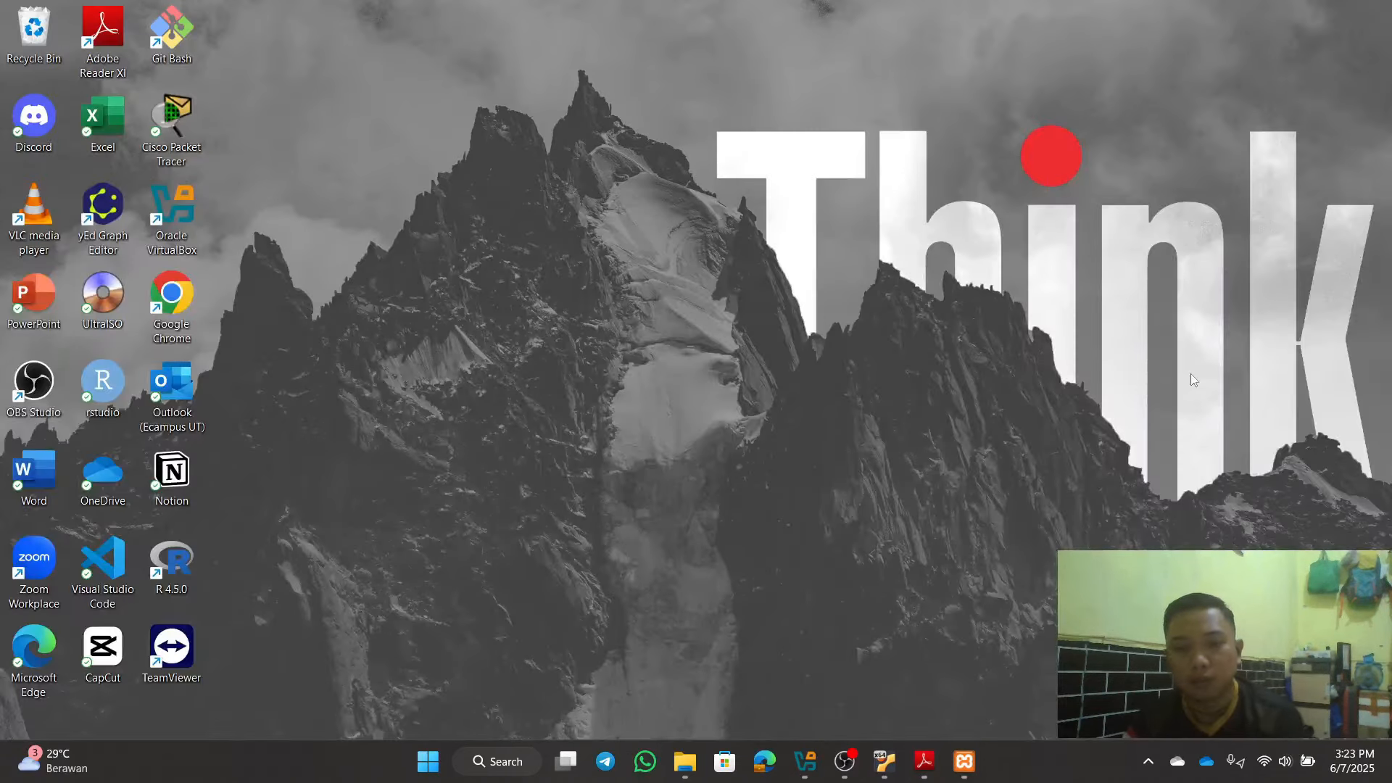
Step: Unlock the running Linux-Ubuntu VM with the login password
click(801, 763)
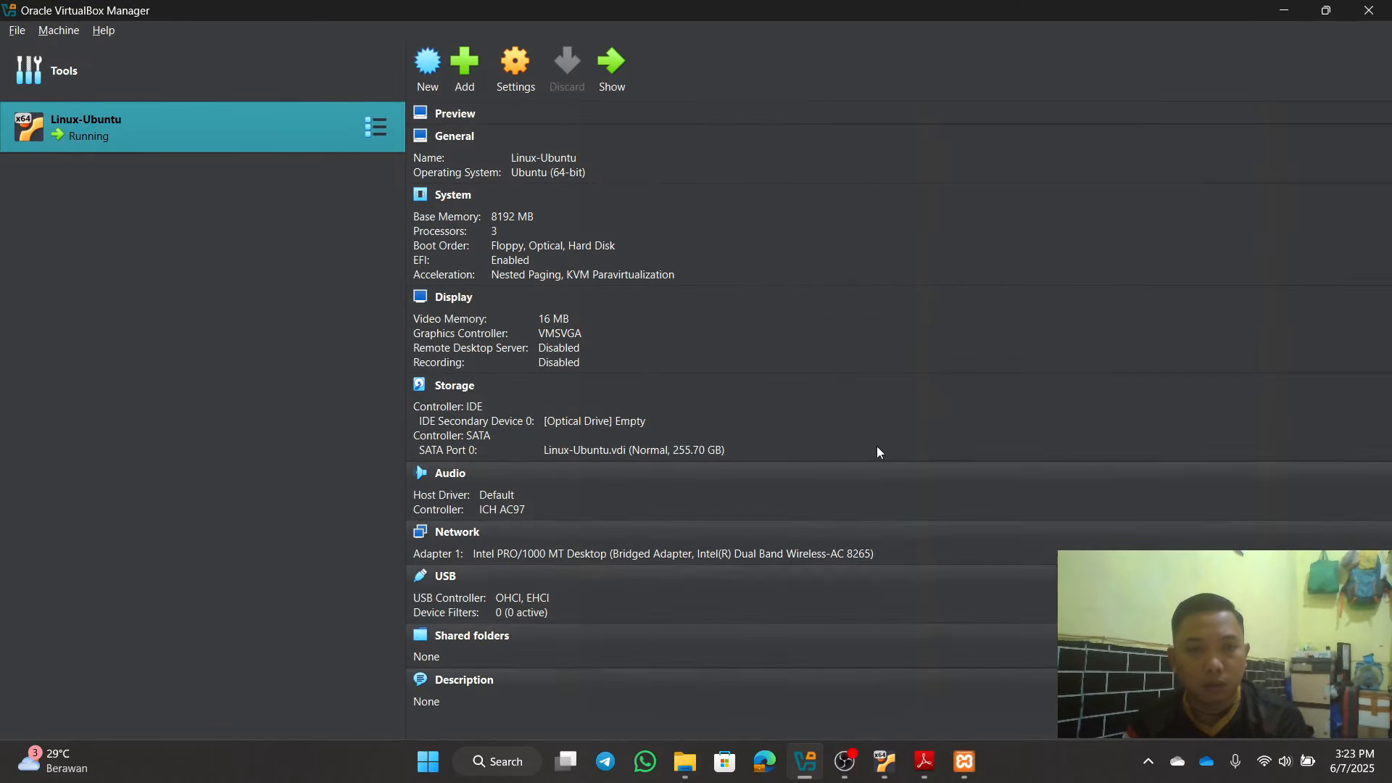
click(883, 763)
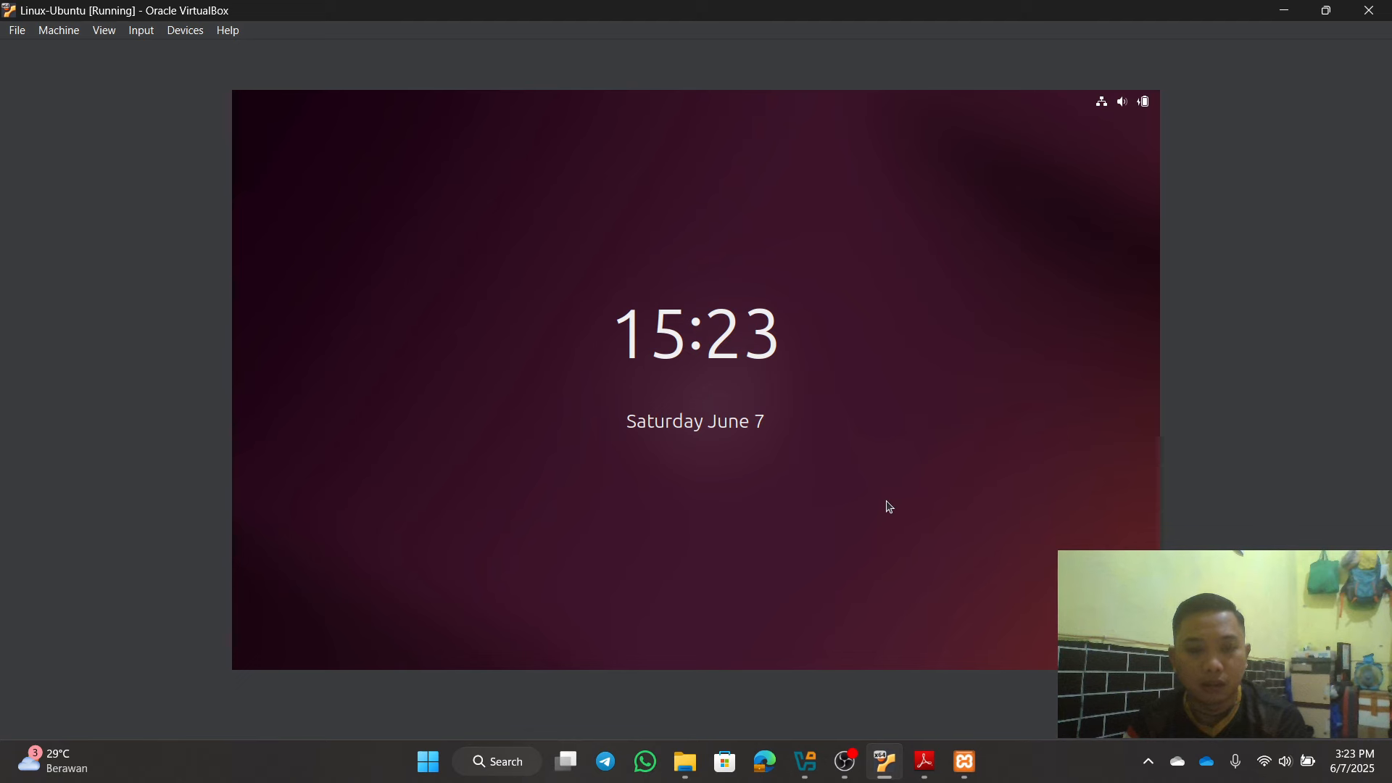
click(890, 507)
text(•)
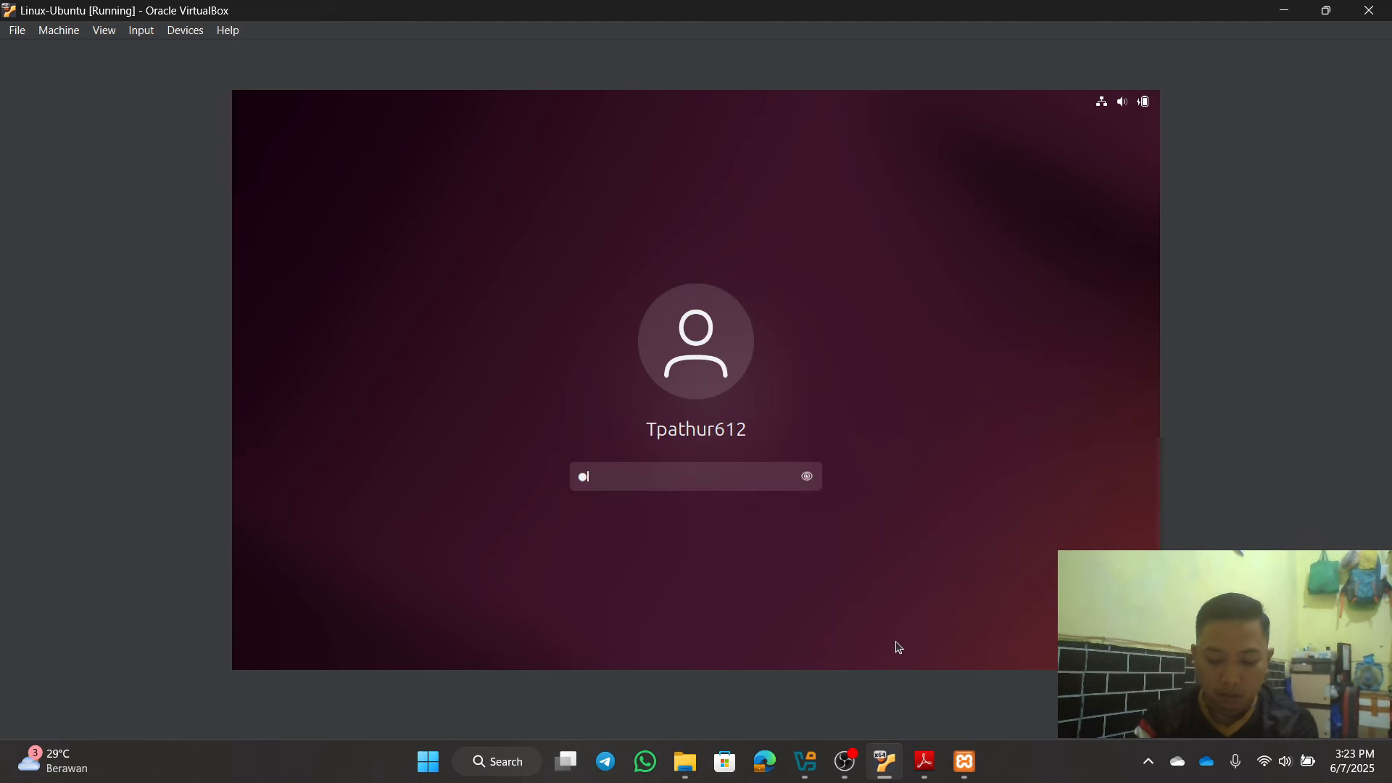
text(••••••)
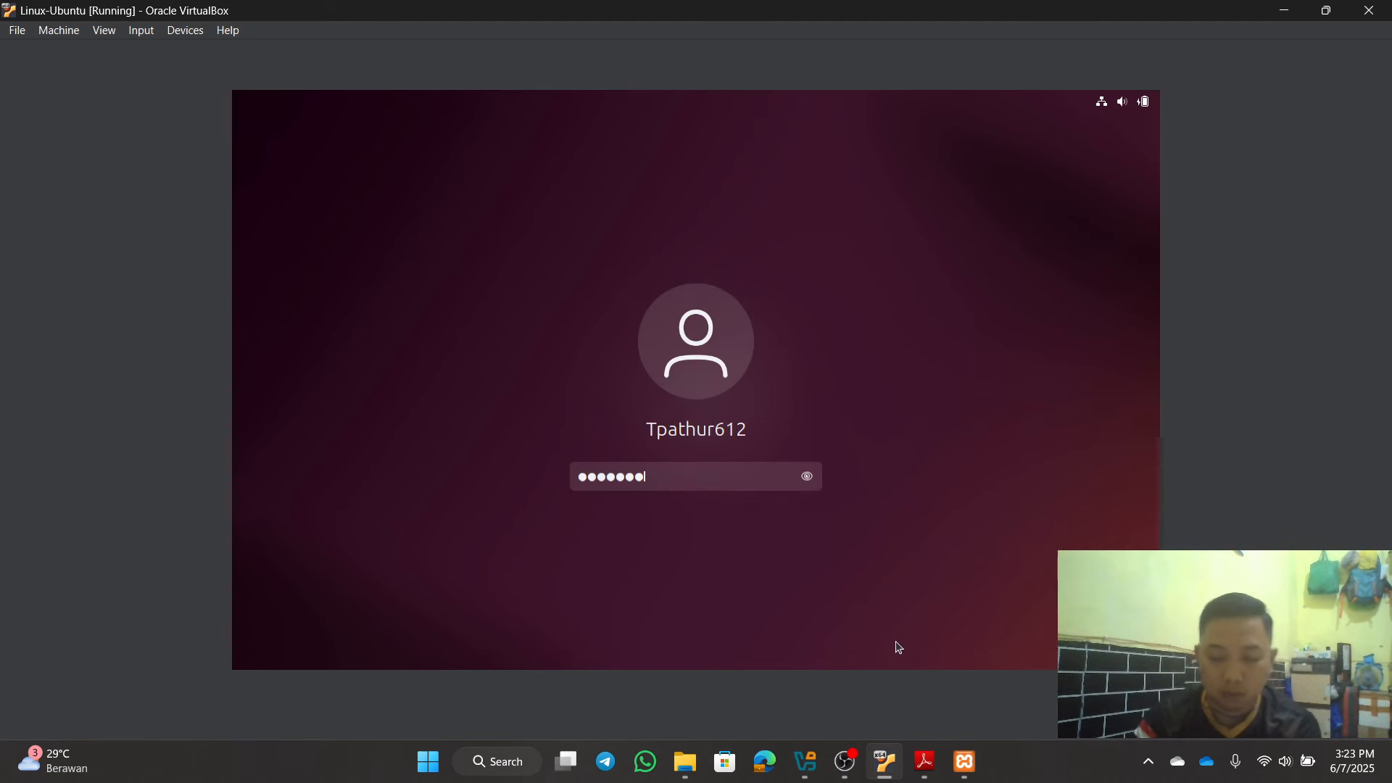
key(Return)
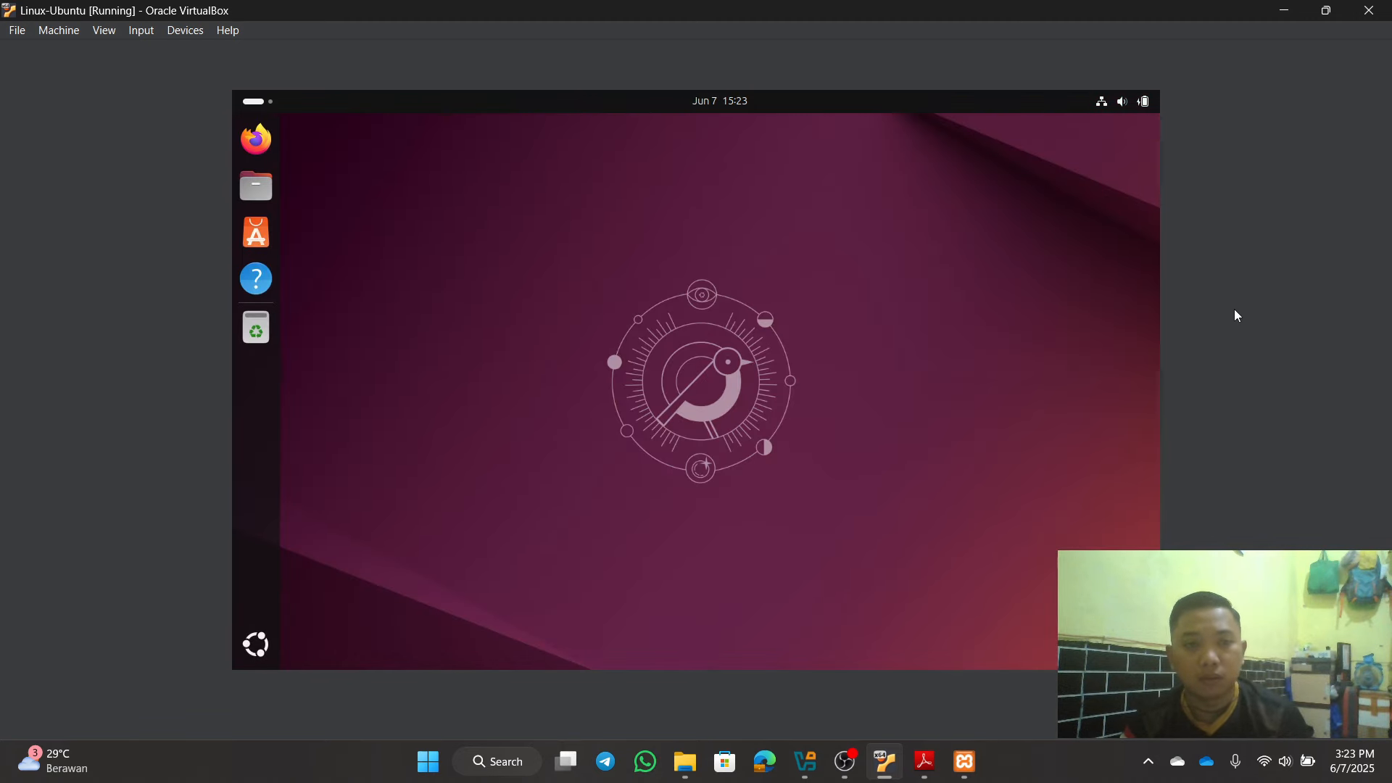
Step: Show and close the Ubuntu application grid, then minimize the VM window to the desktop
click(1276, 16)
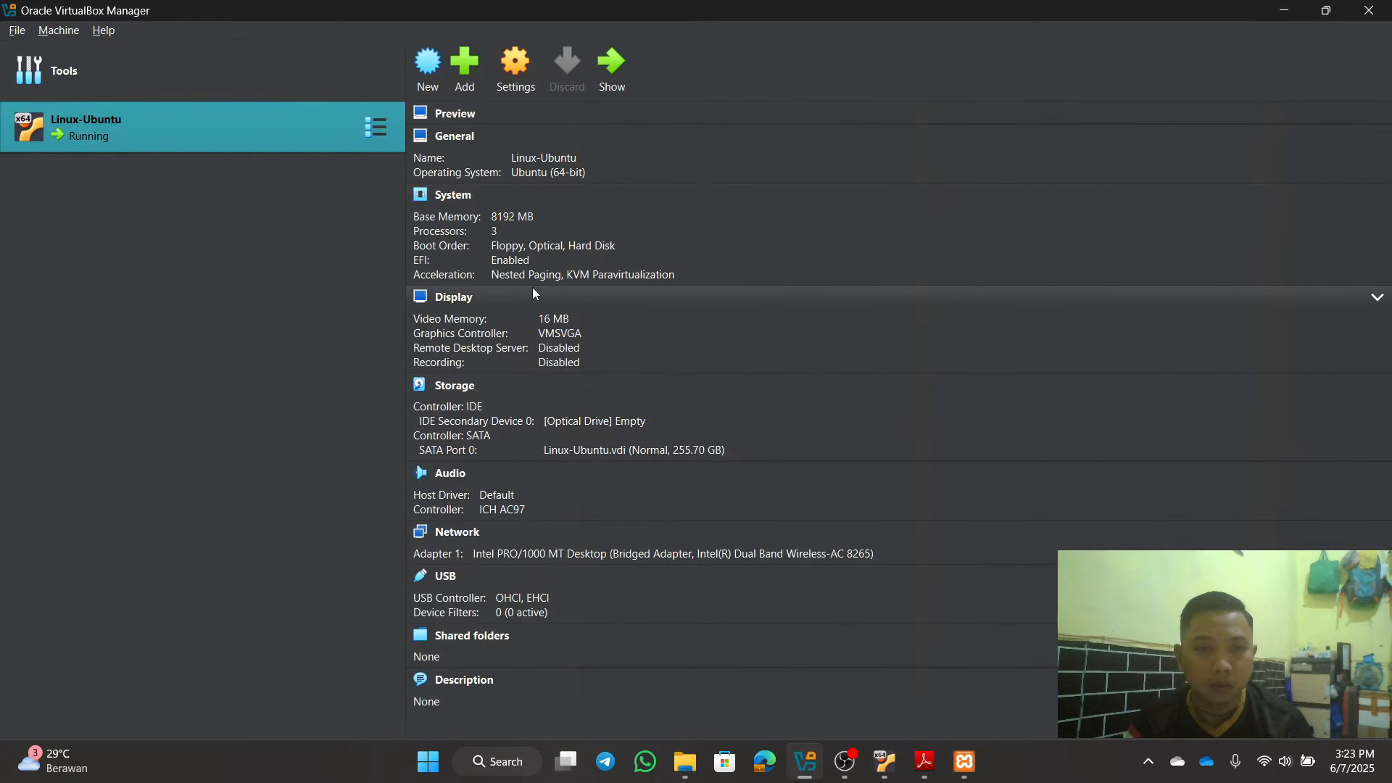
click(1283, 10)
click(963, 760)
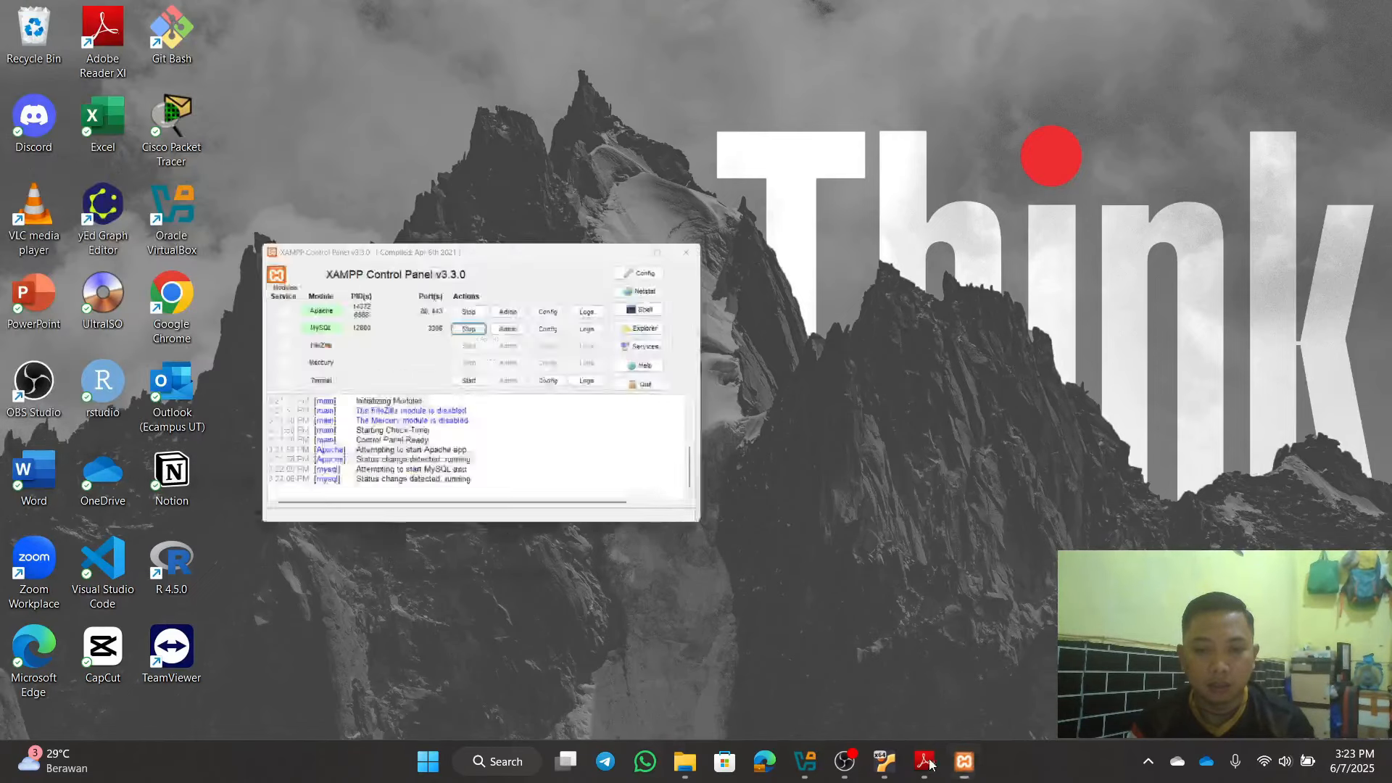
click(885, 761)
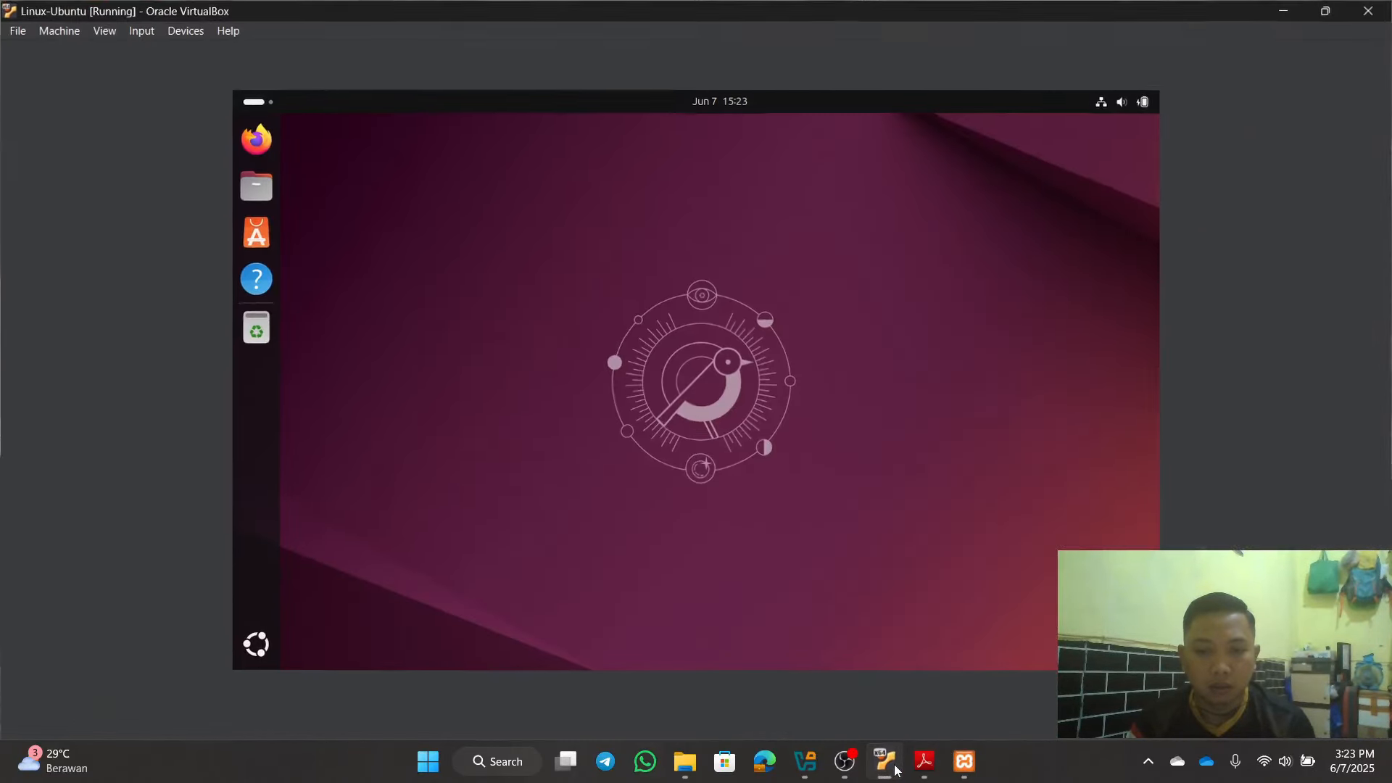
click(257, 645)
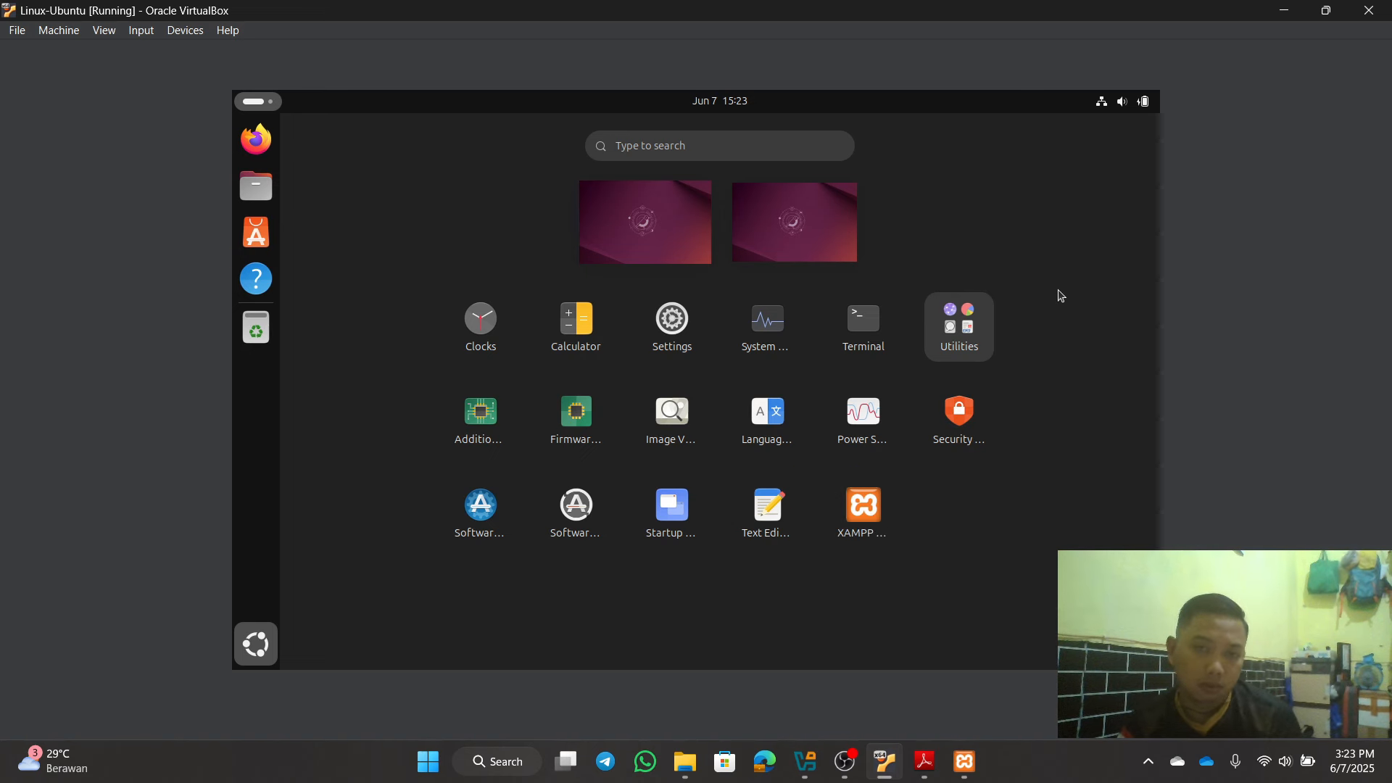
click(258, 656)
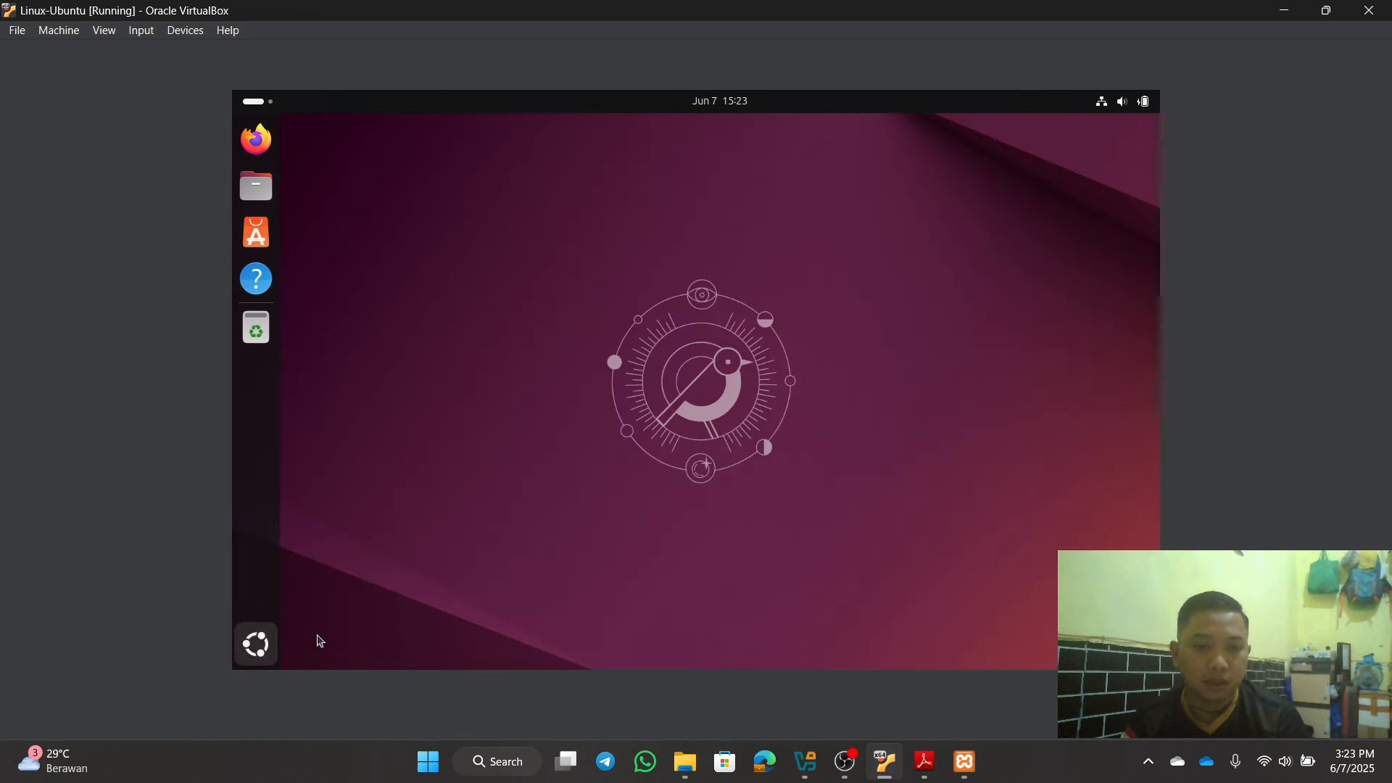
click(1291, 18)
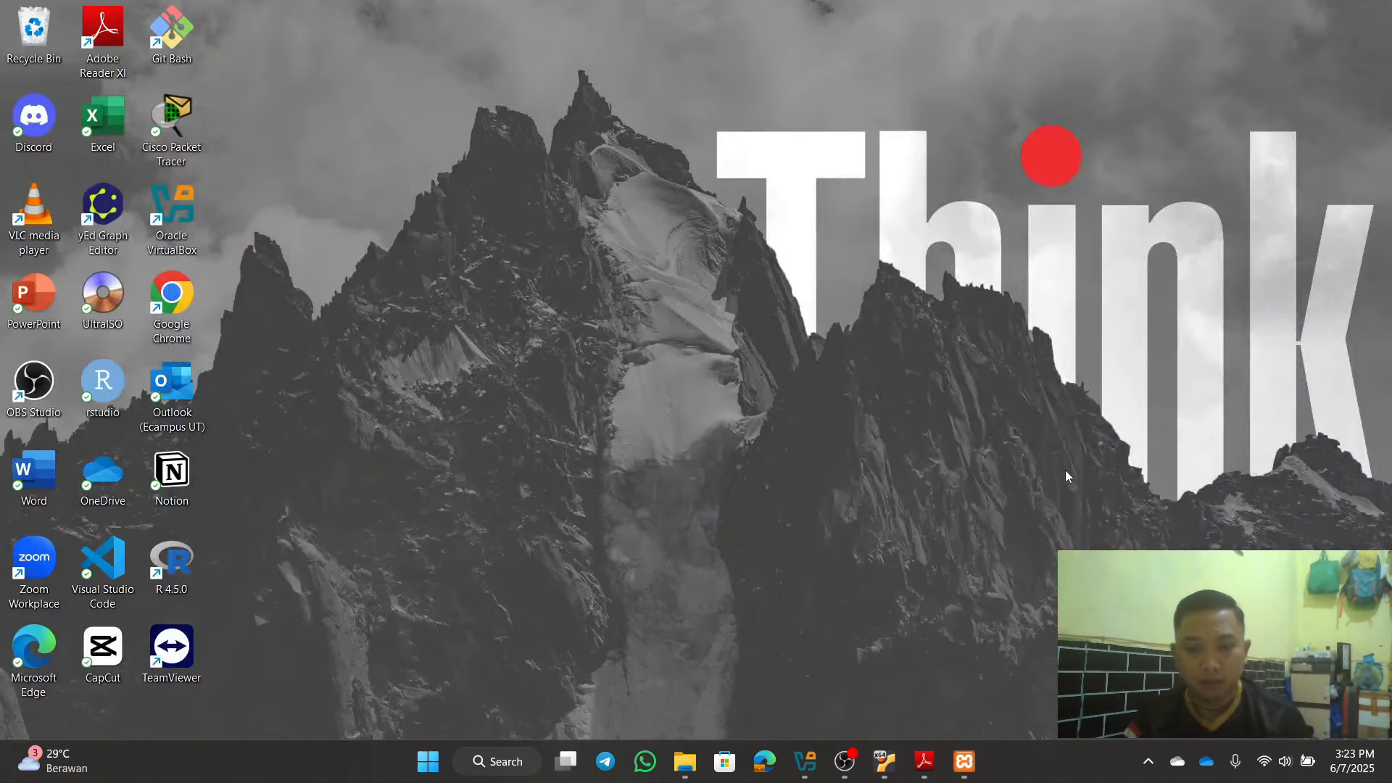
Step: Launch phpMyAdmin for the XAMPP MySQL server from the Control Panel
click(964, 761)
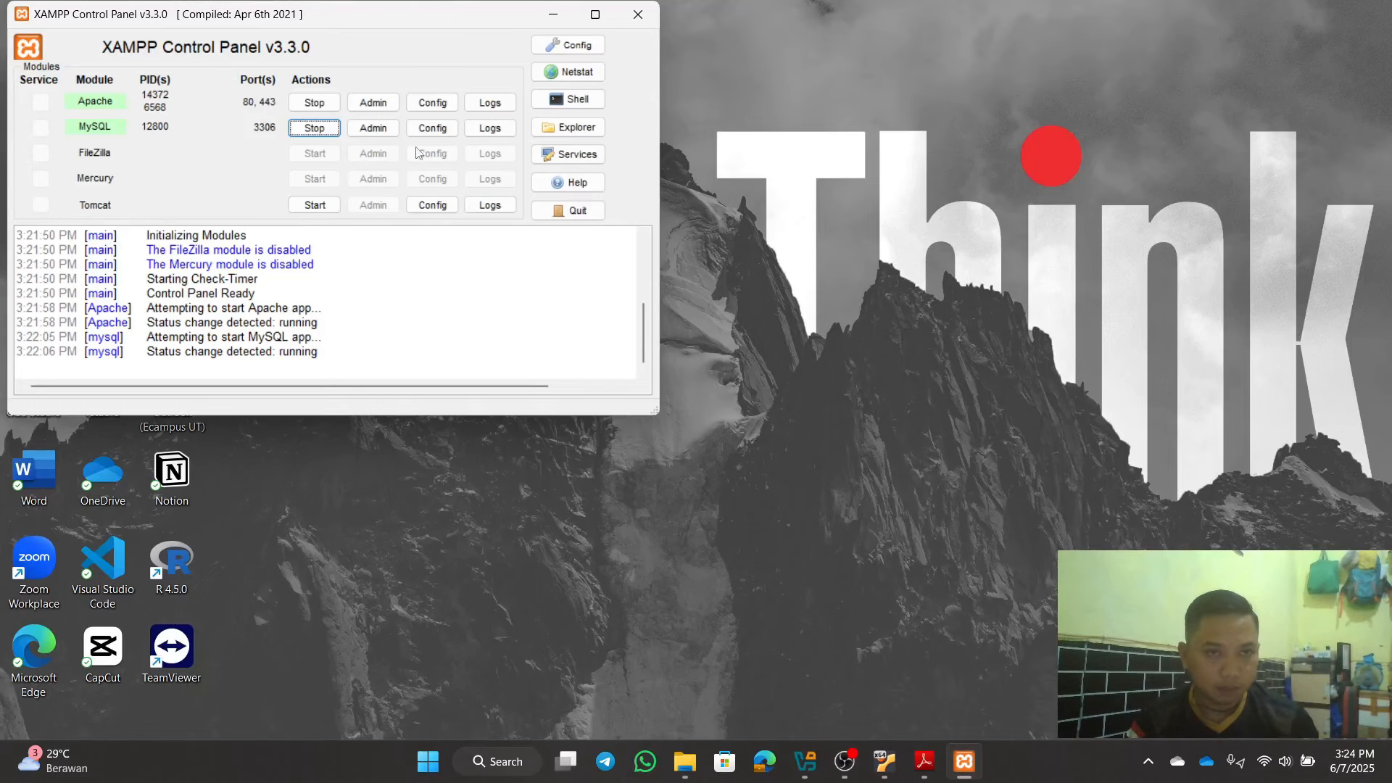
click(385, 135)
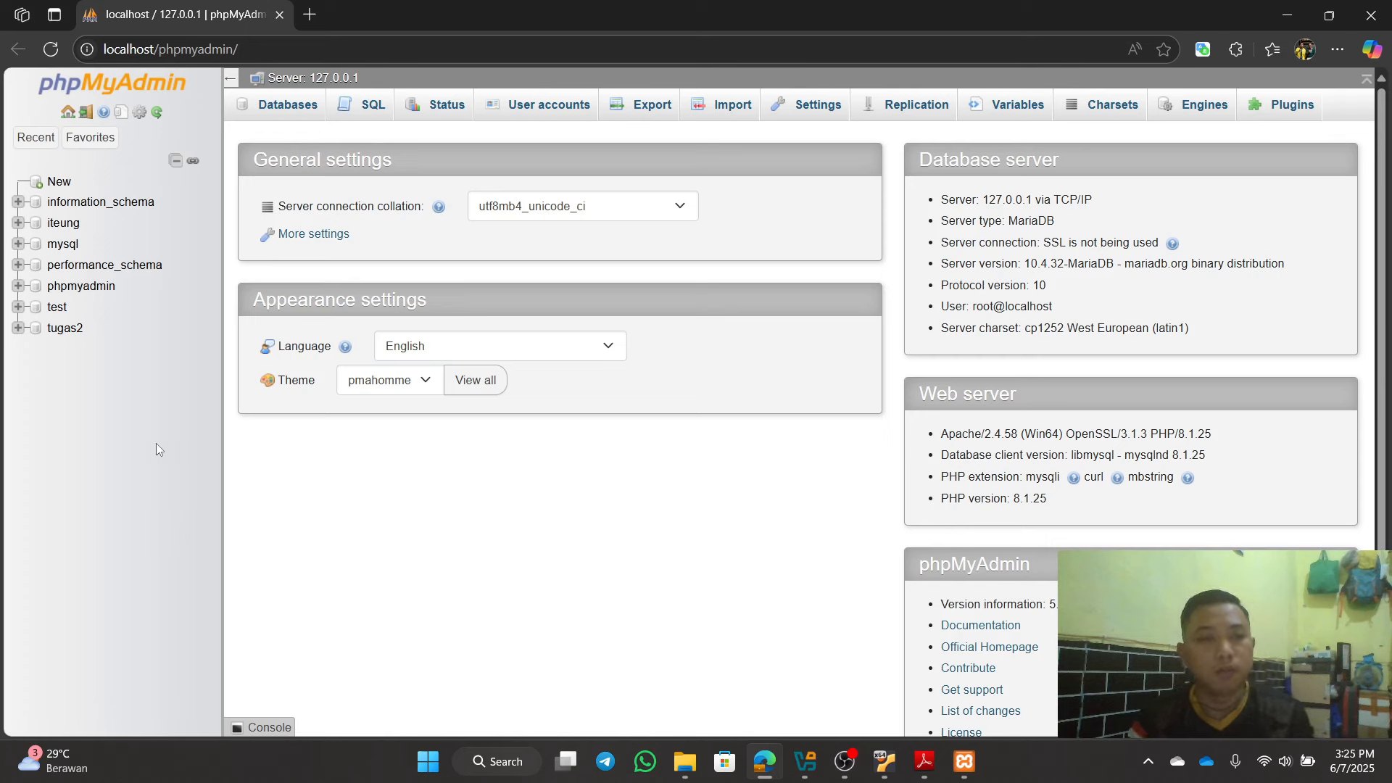
Step: Look over the tugas2 table list, then close the xampp File Explorer window
click(73, 331)
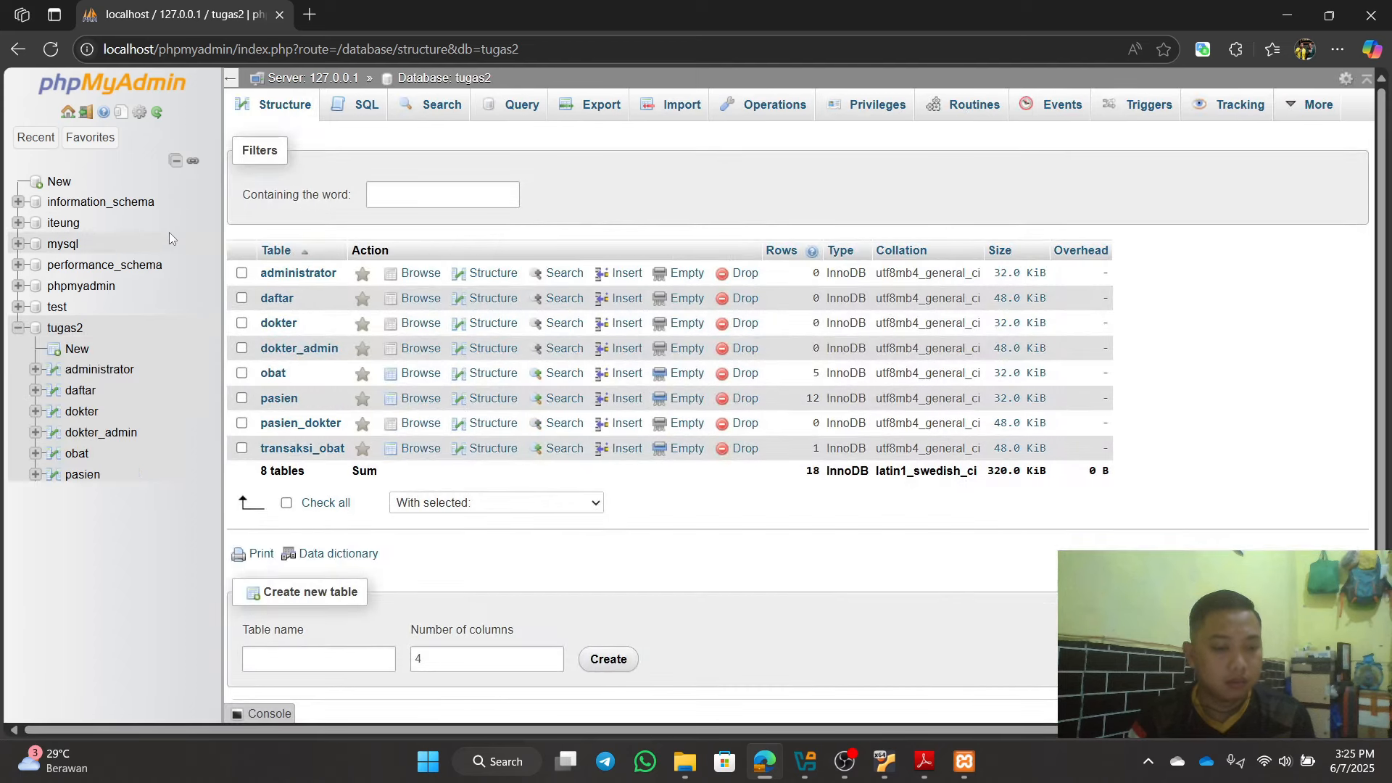
click(67, 111)
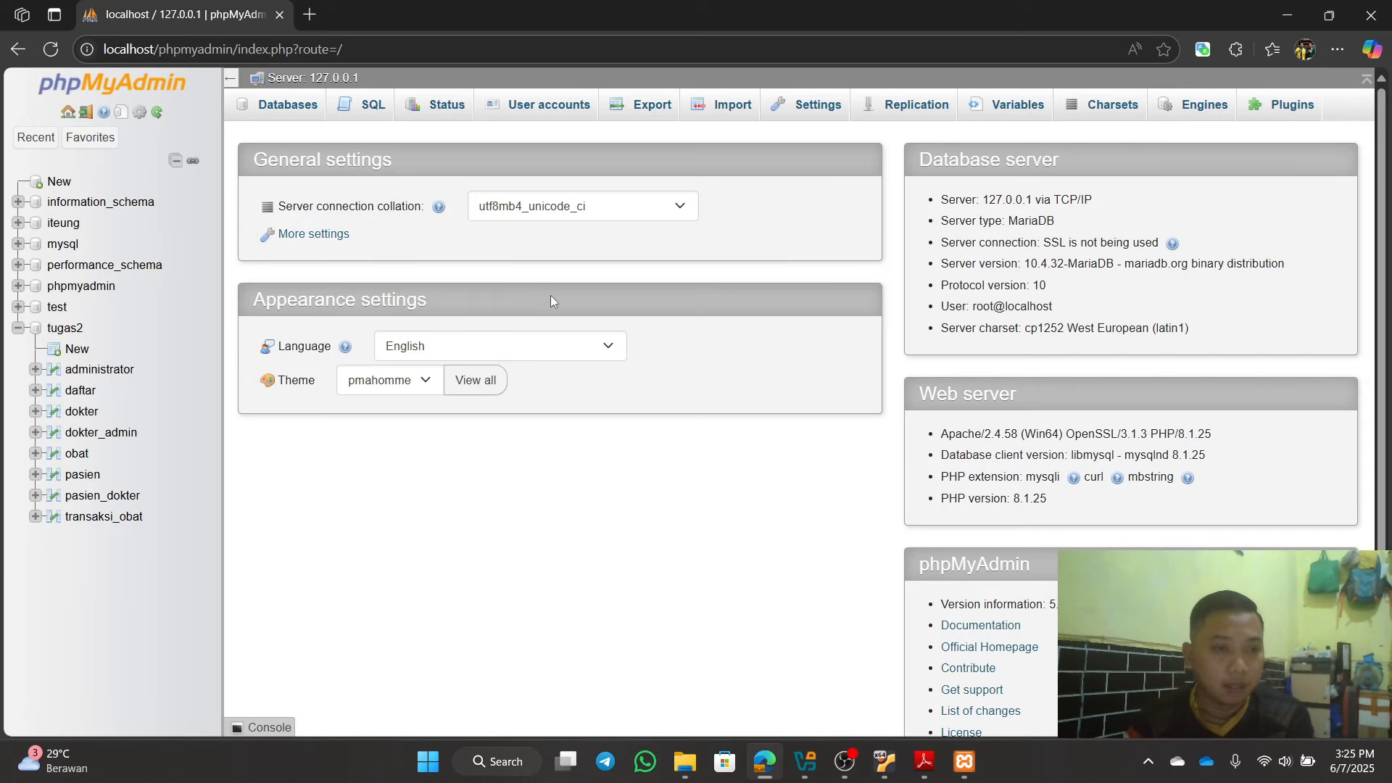
click(60, 326)
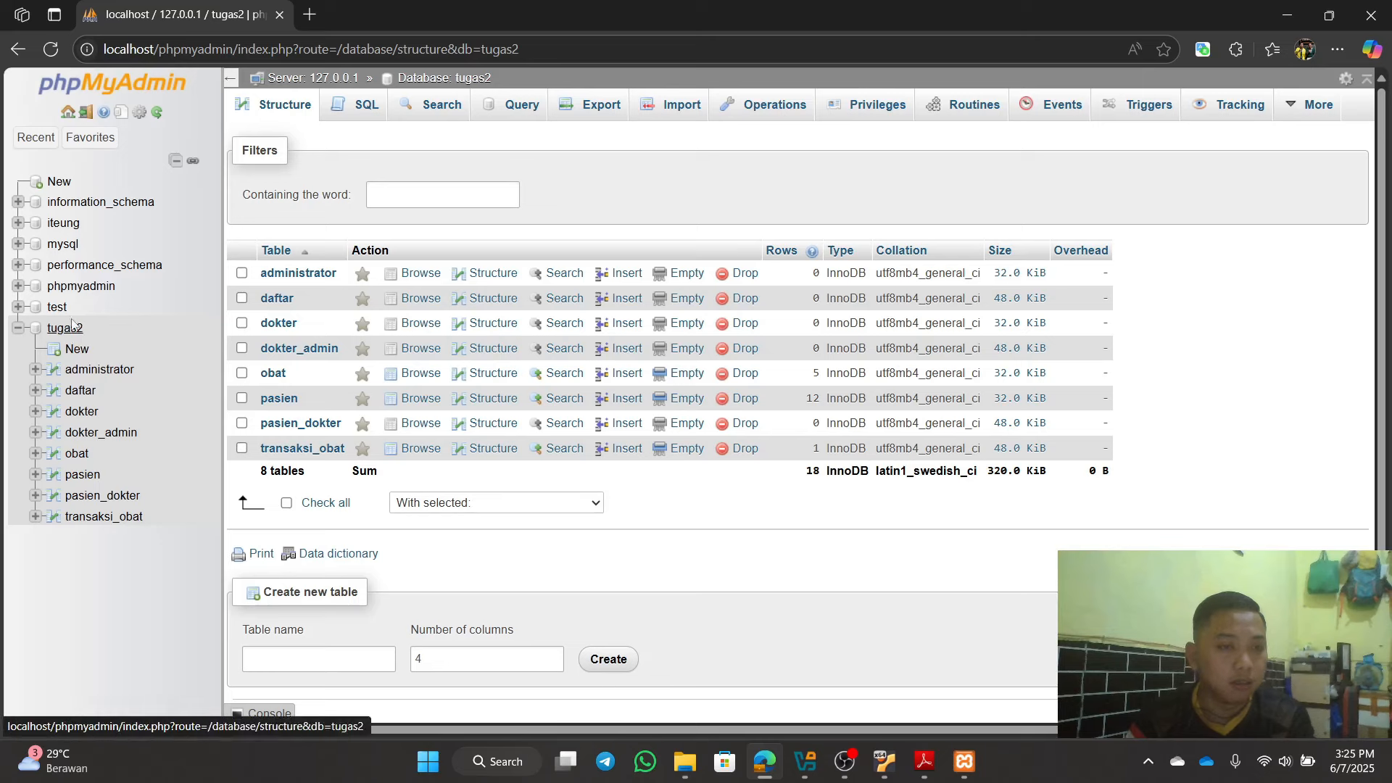
click(67, 114)
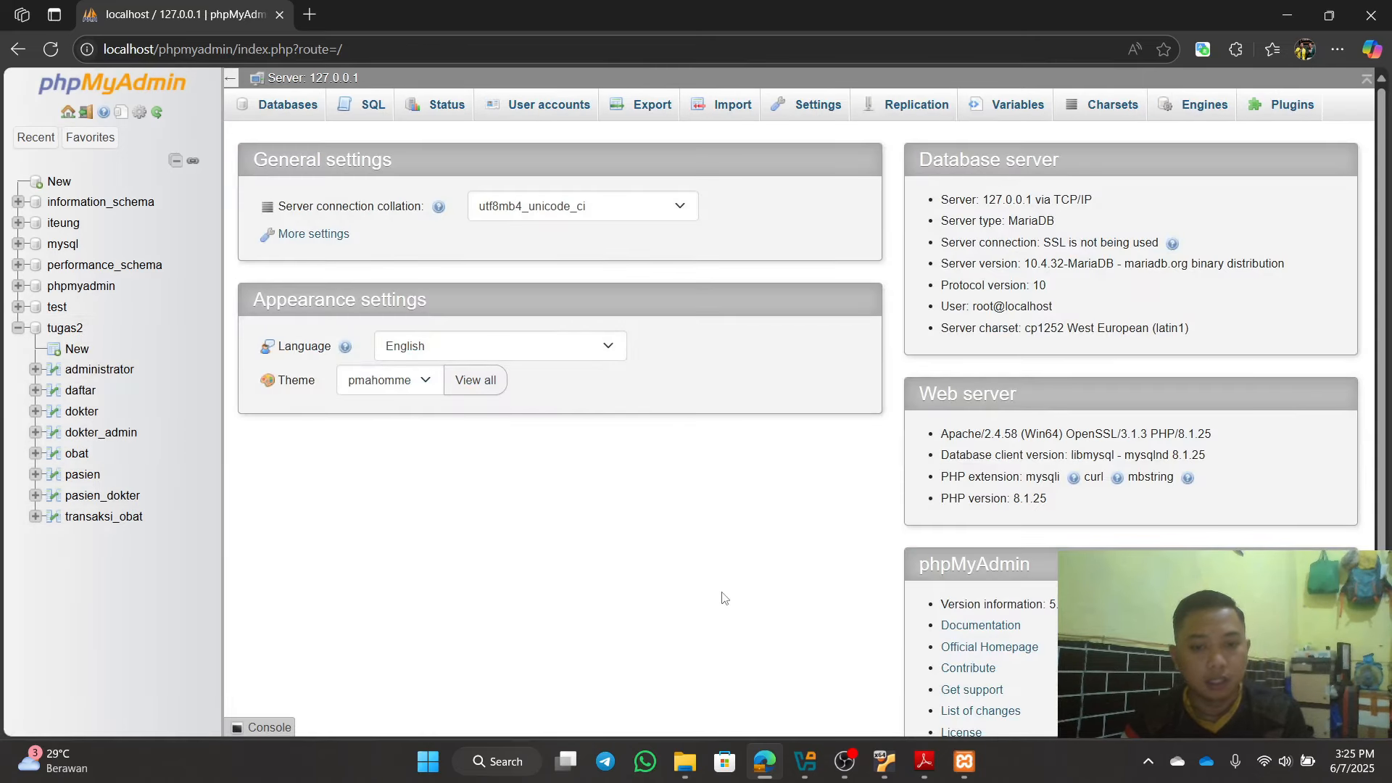
mouse_move(685, 762)
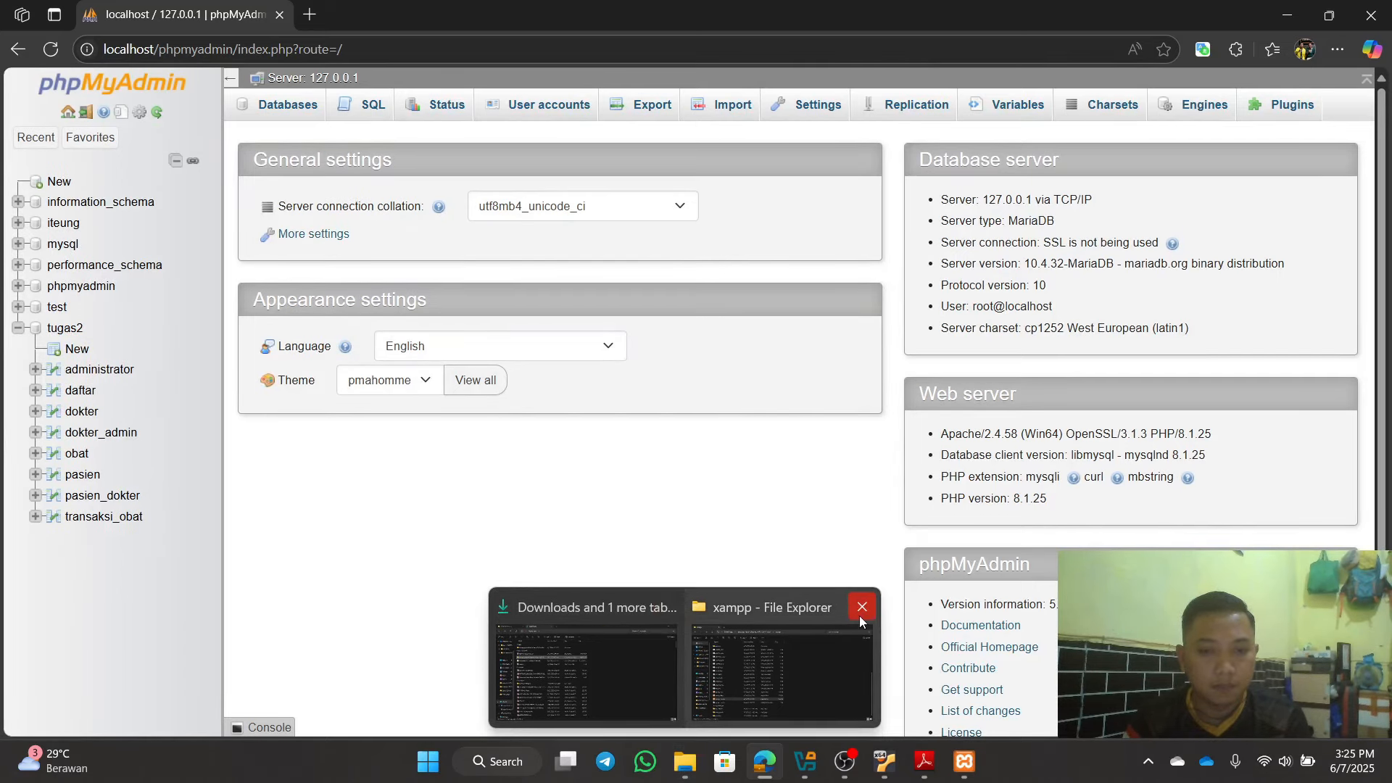
click(860, 613)
Step: Select tugas2trigger in the Aktivitas 12 & 13 folder, then minimize File Explorer
click(685, 671)
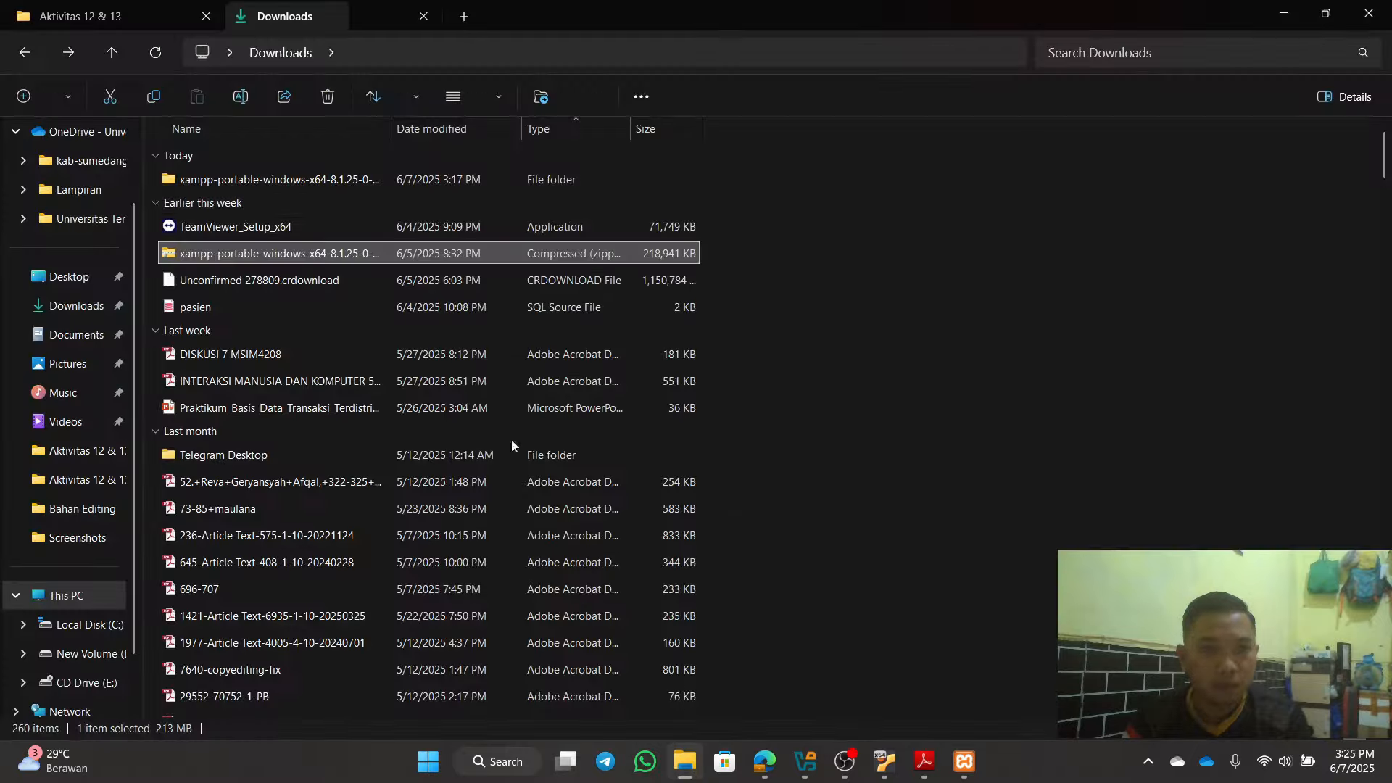
click(128, 16)
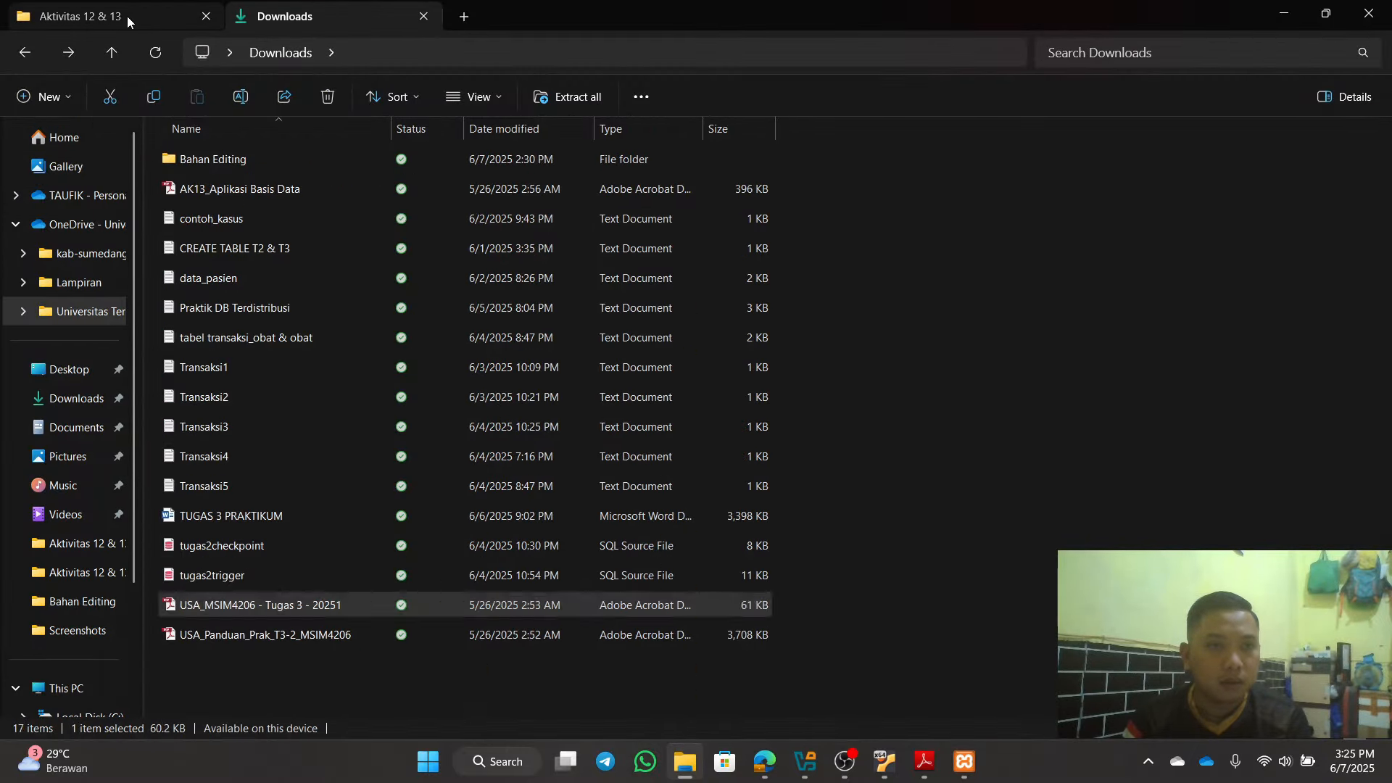
click(245, 580)
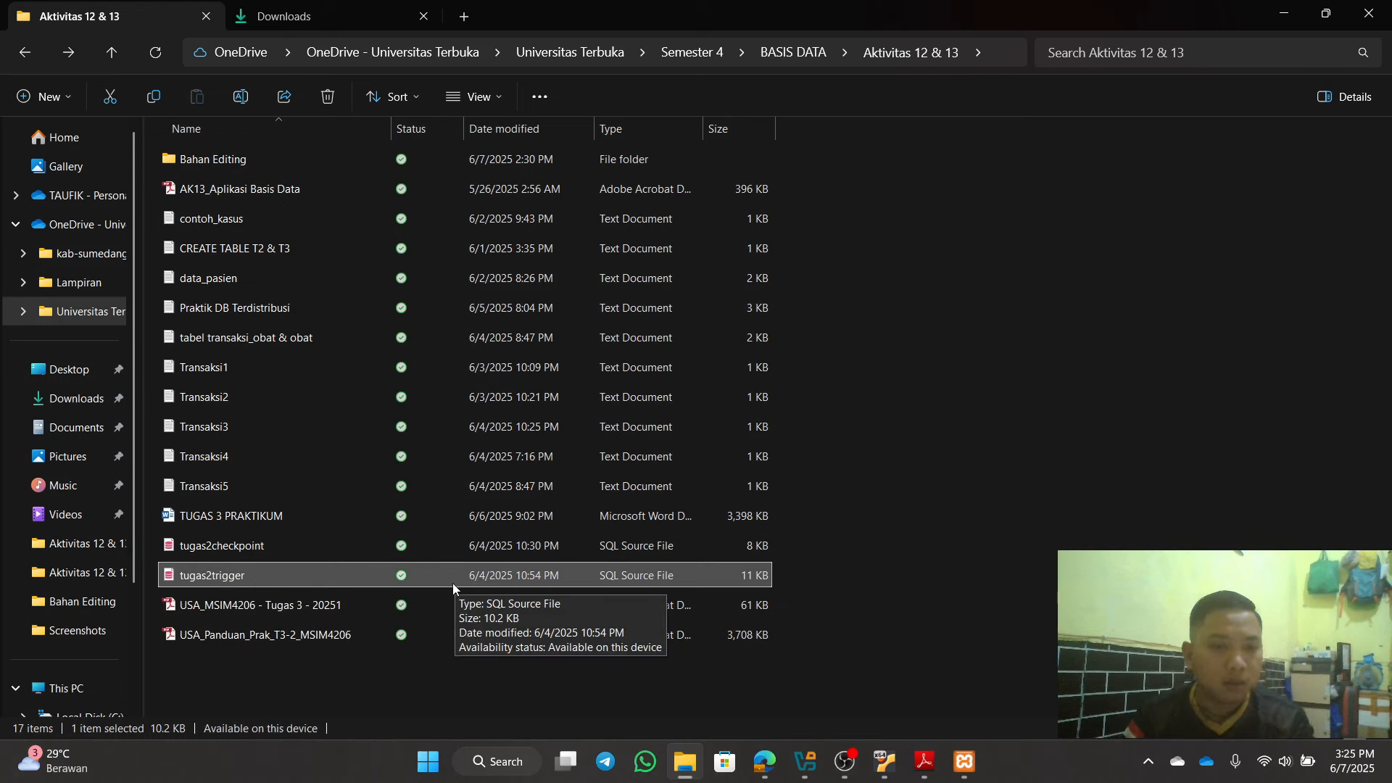
click(1284, 13)
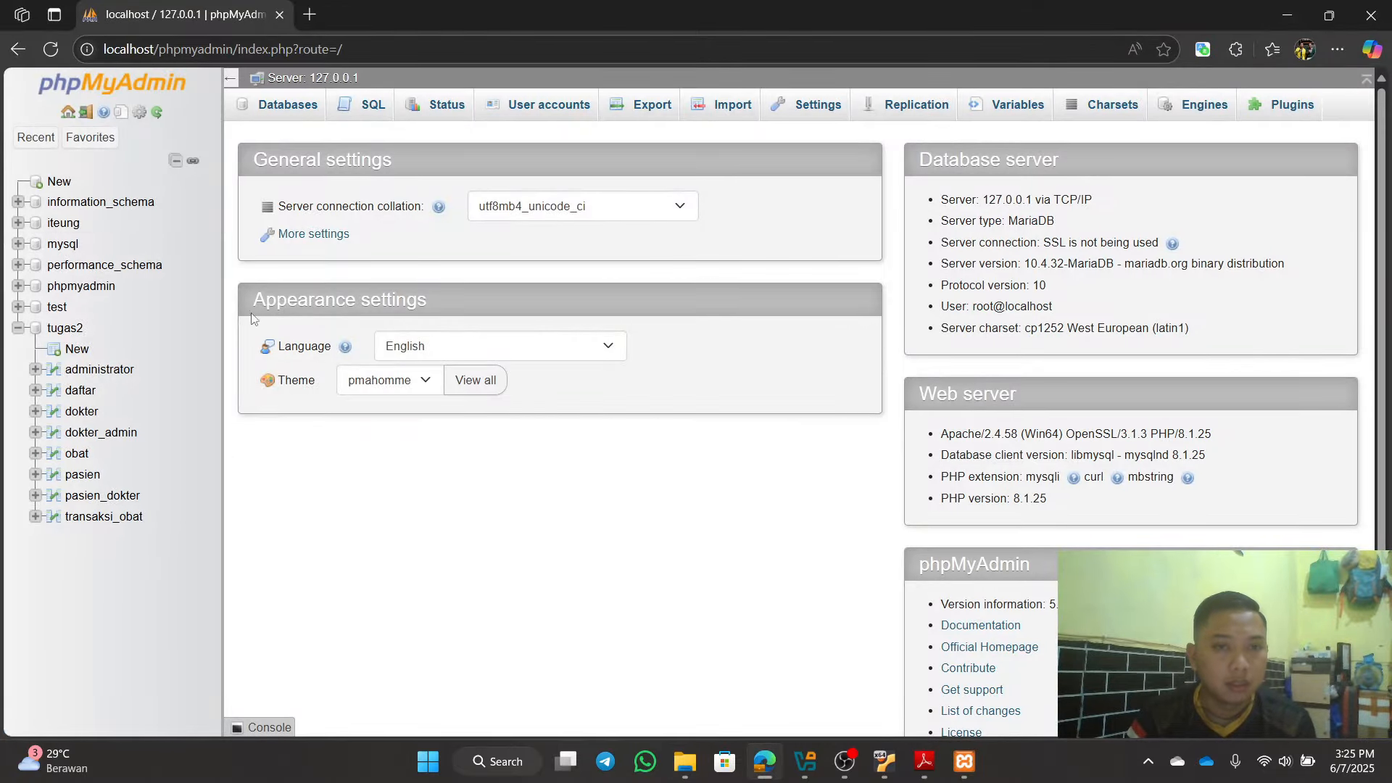
Step: Go to the tugas2 database's Export page, set to Quick method and SQL format
click(67, 112)
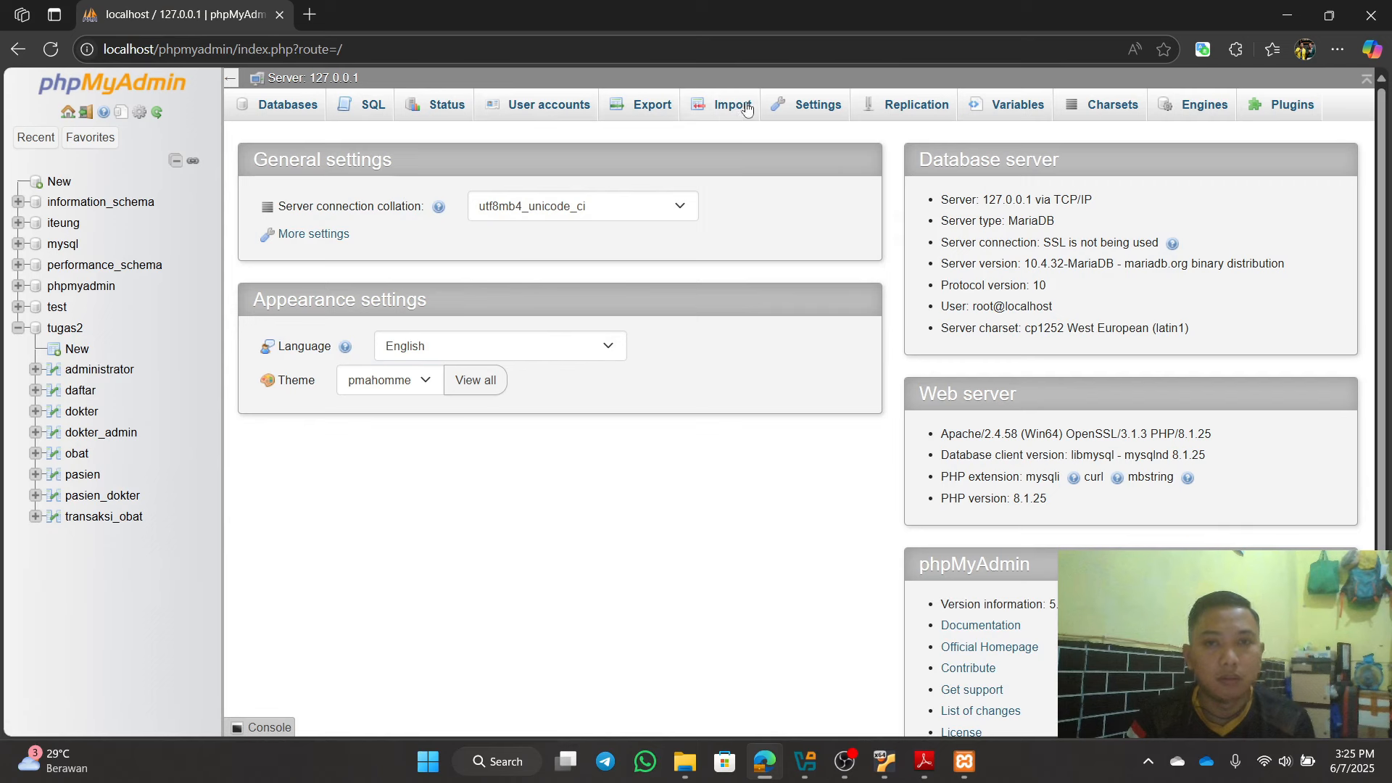
click(642, 109)
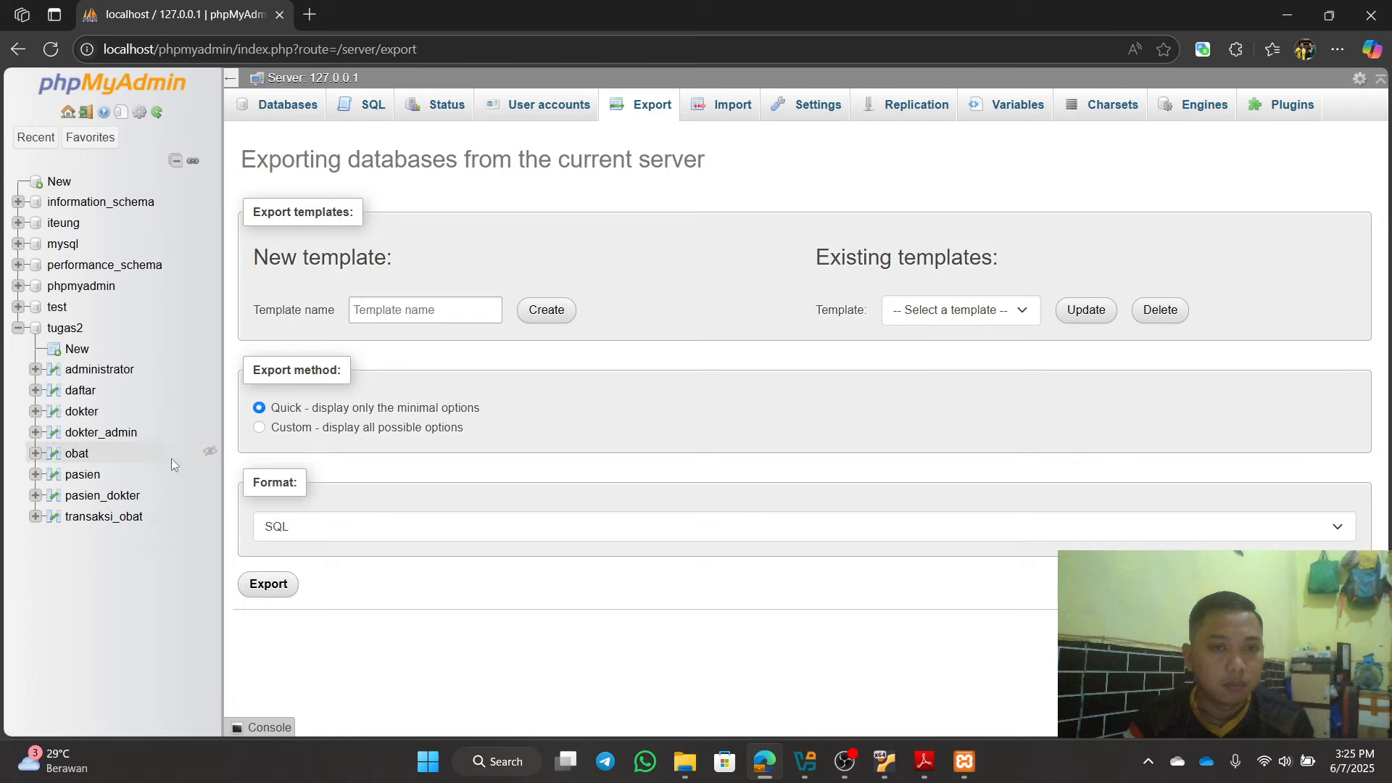
click(65, 332)
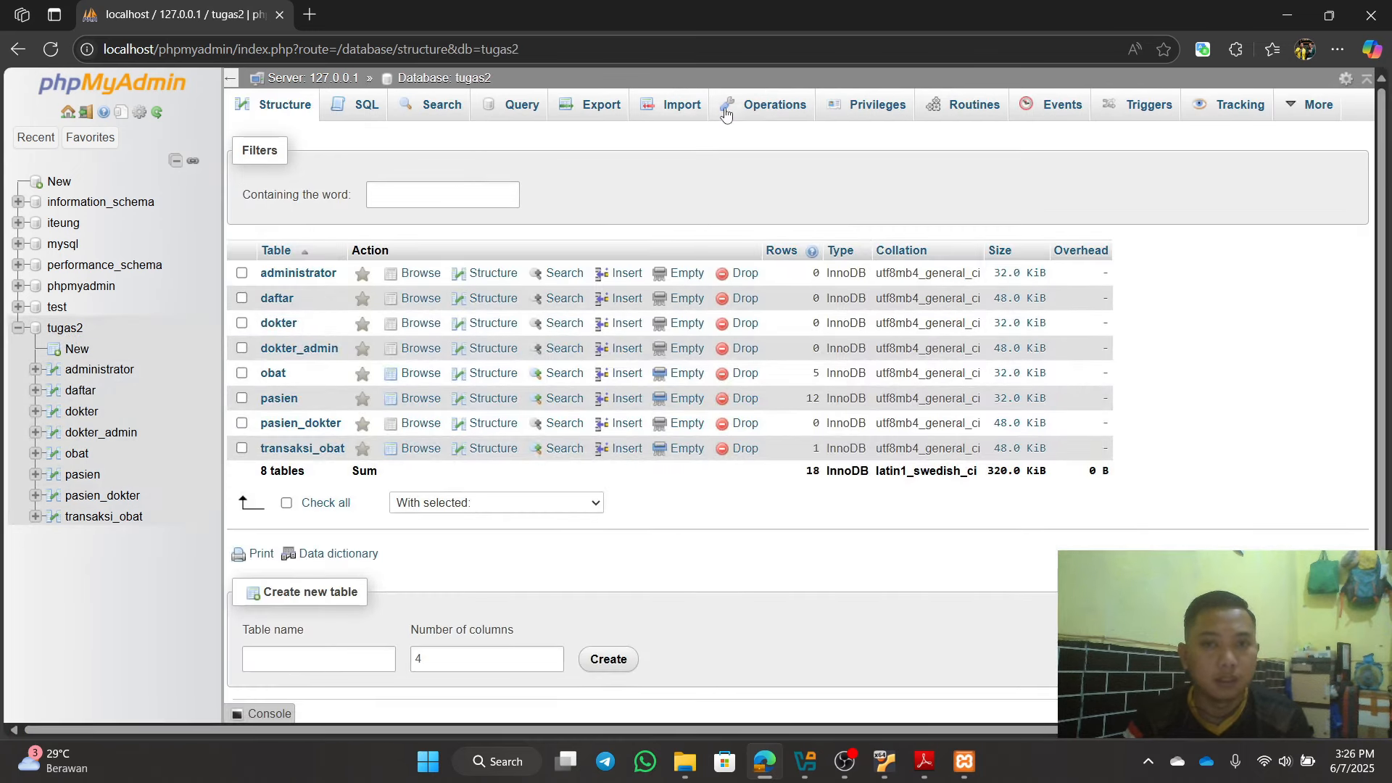
click(602, 110)
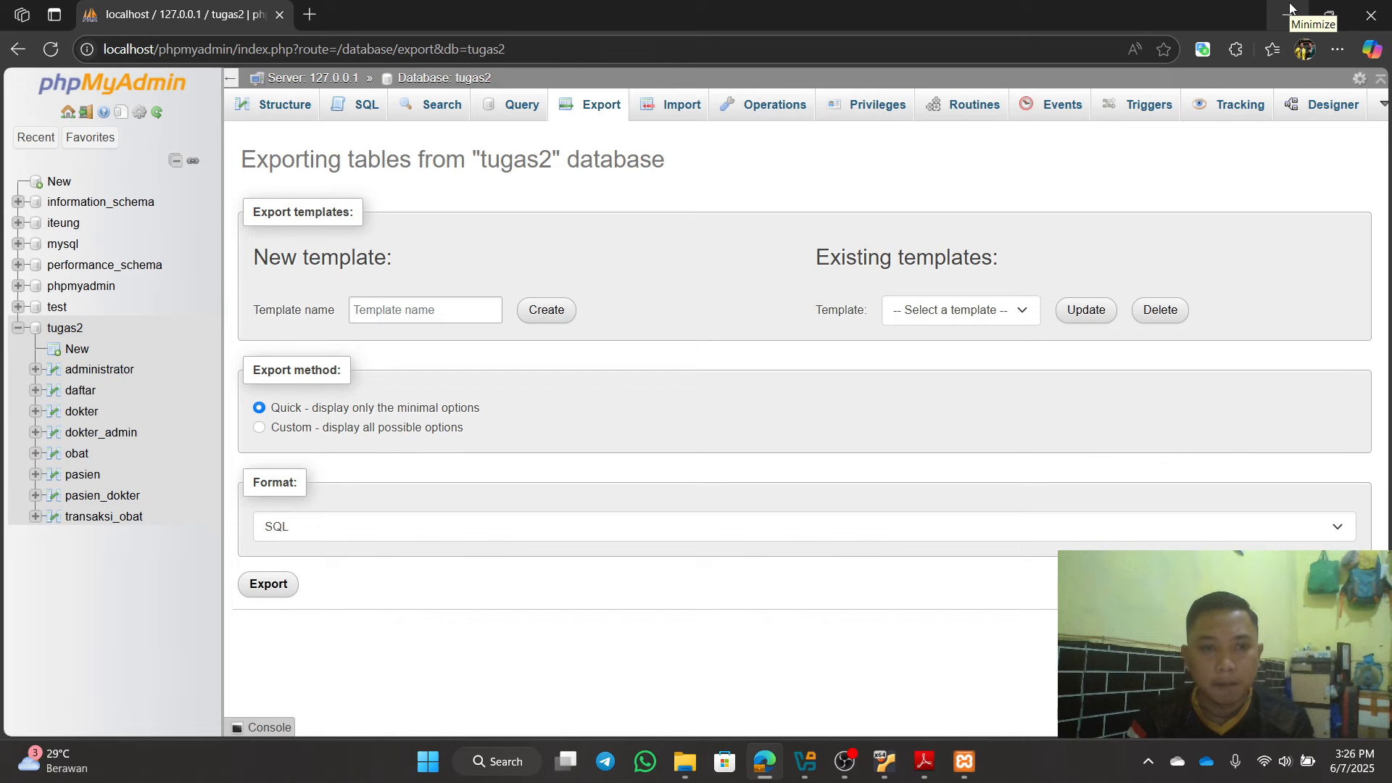
click(1291, 9)
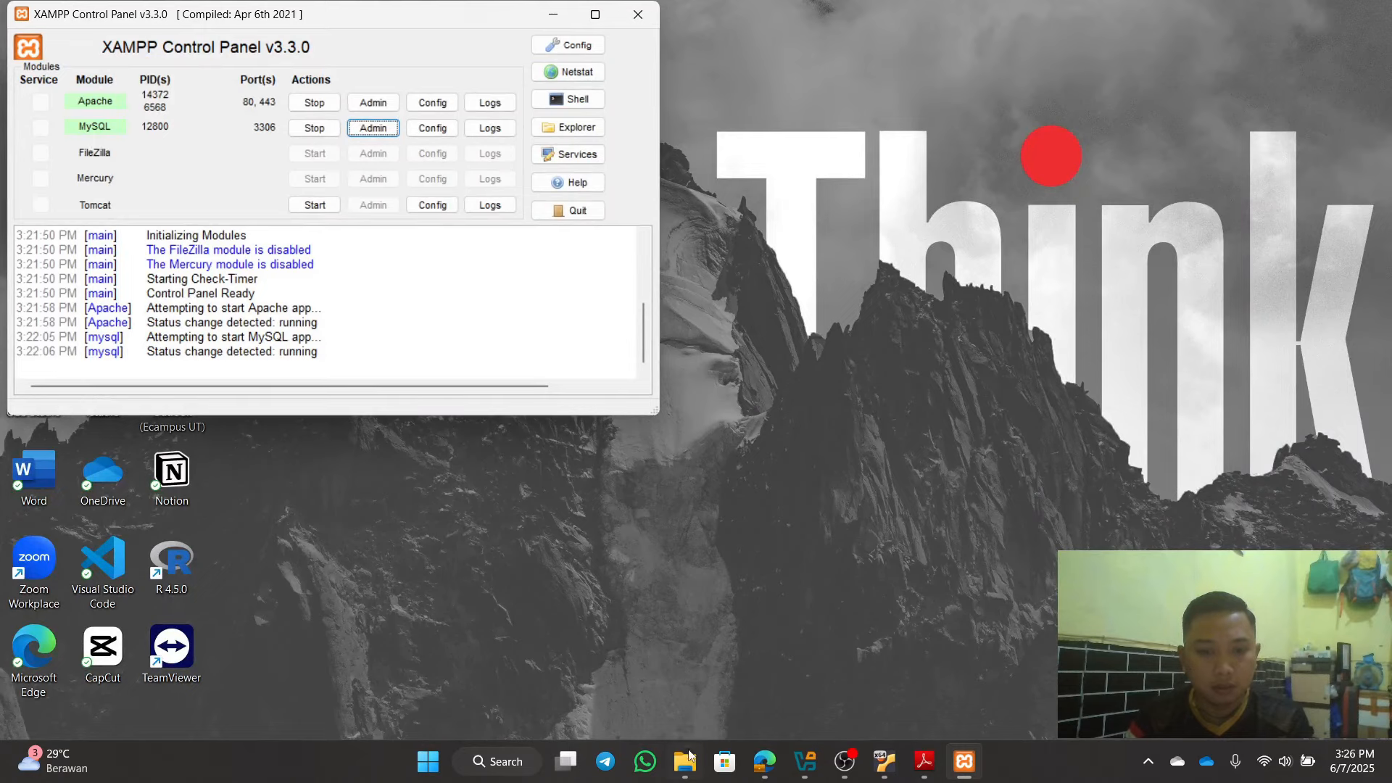
click(686, 760)
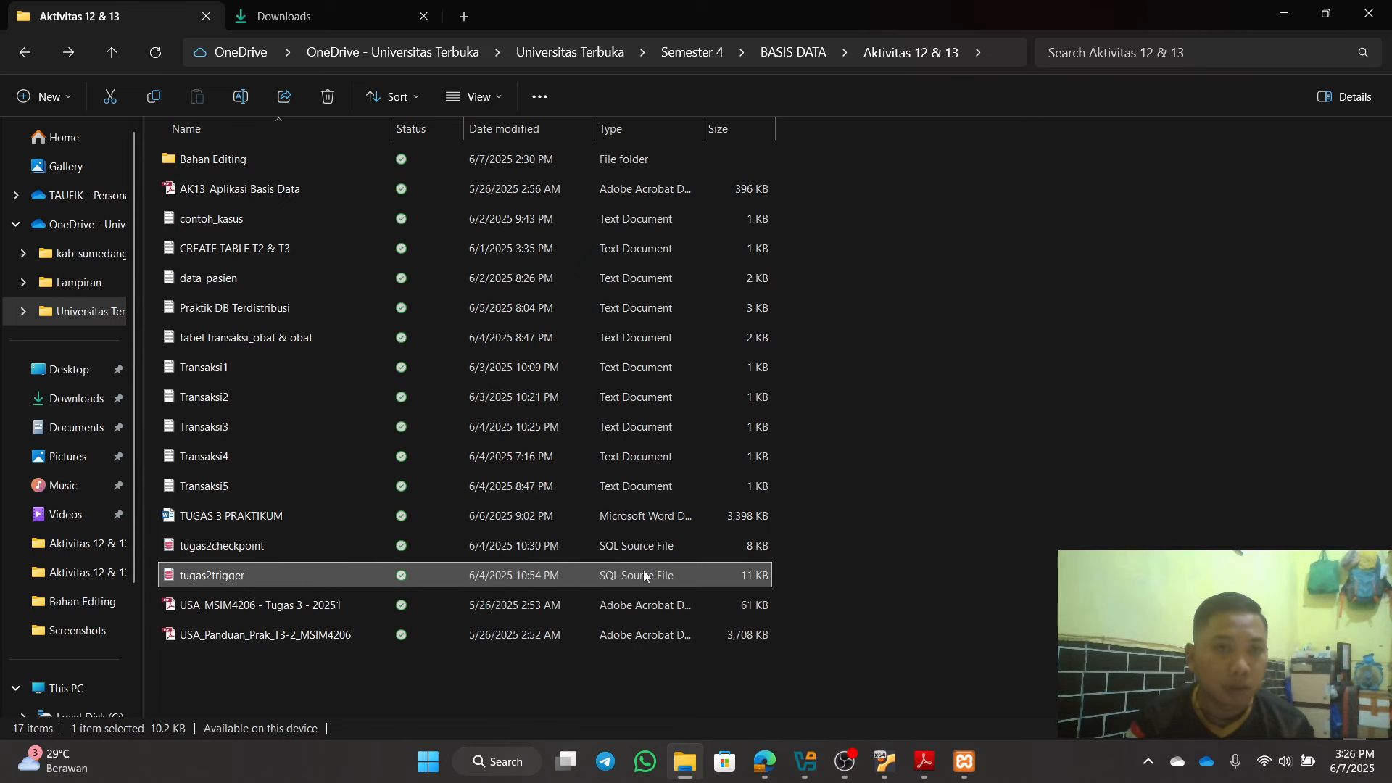
click(1284, 13)
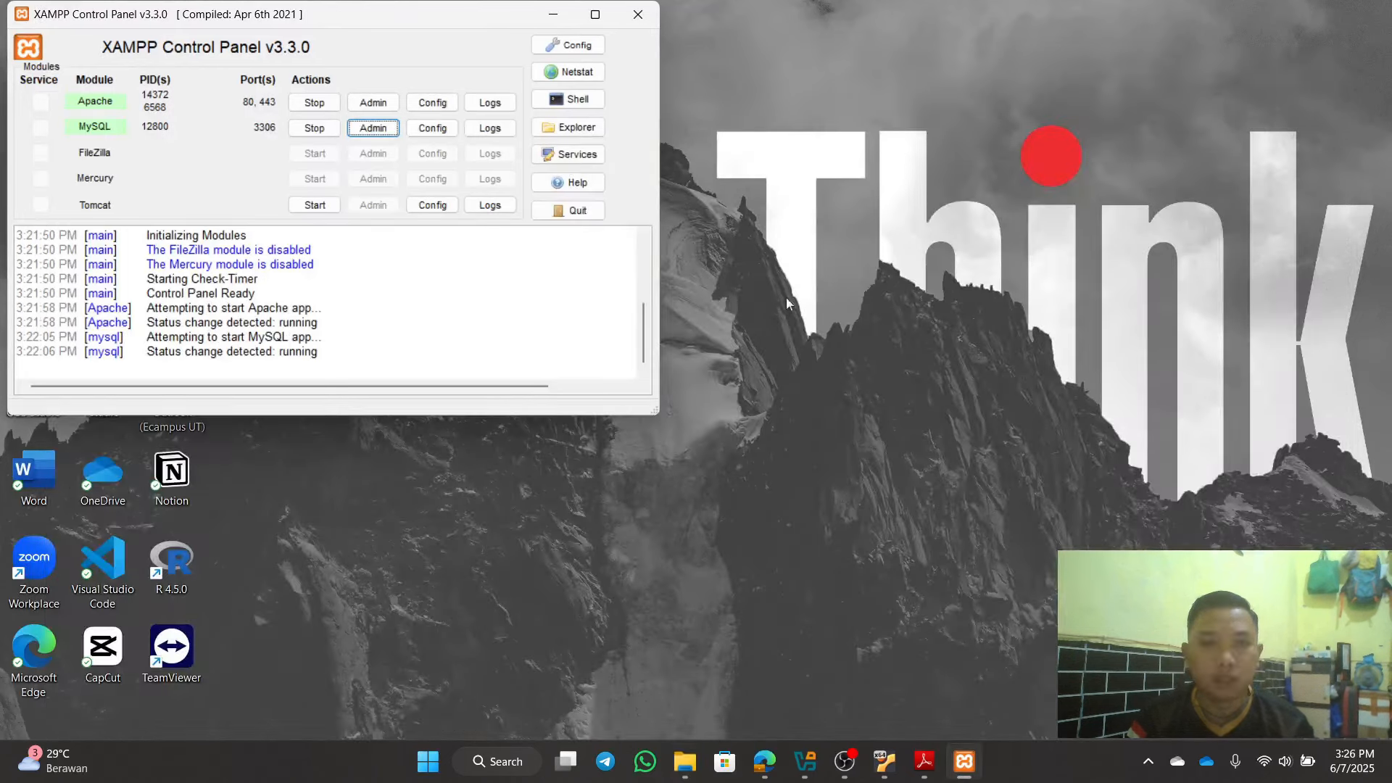
click(555, 14)
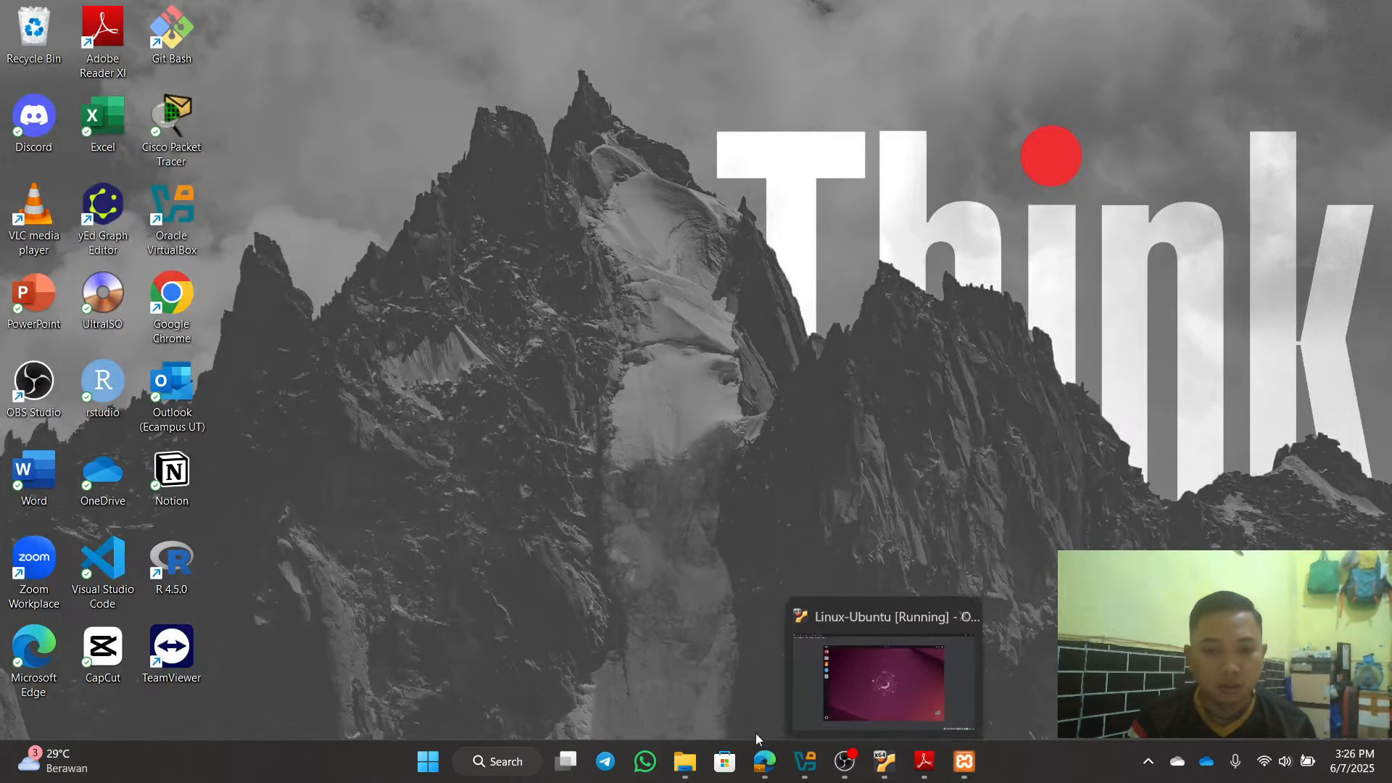
click(765, 762)
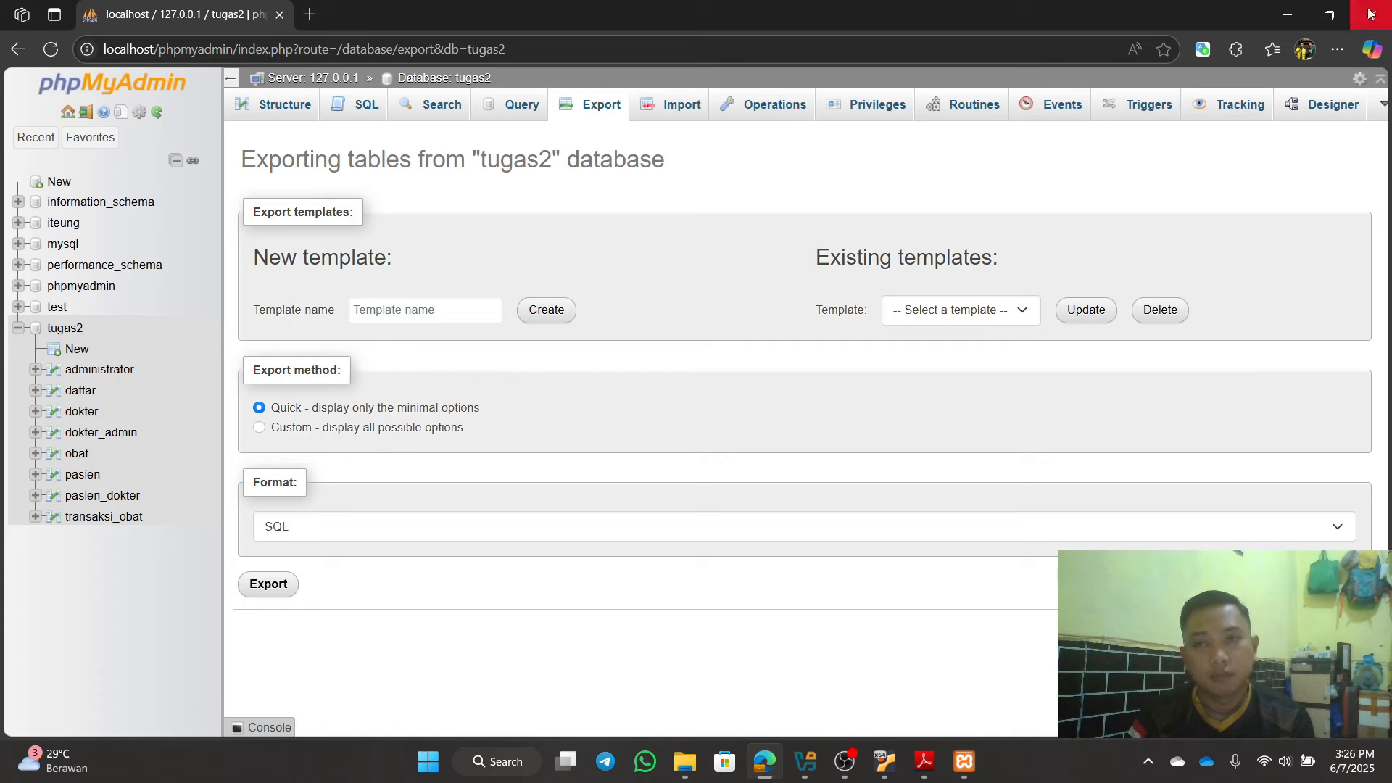
click(1288, 13)
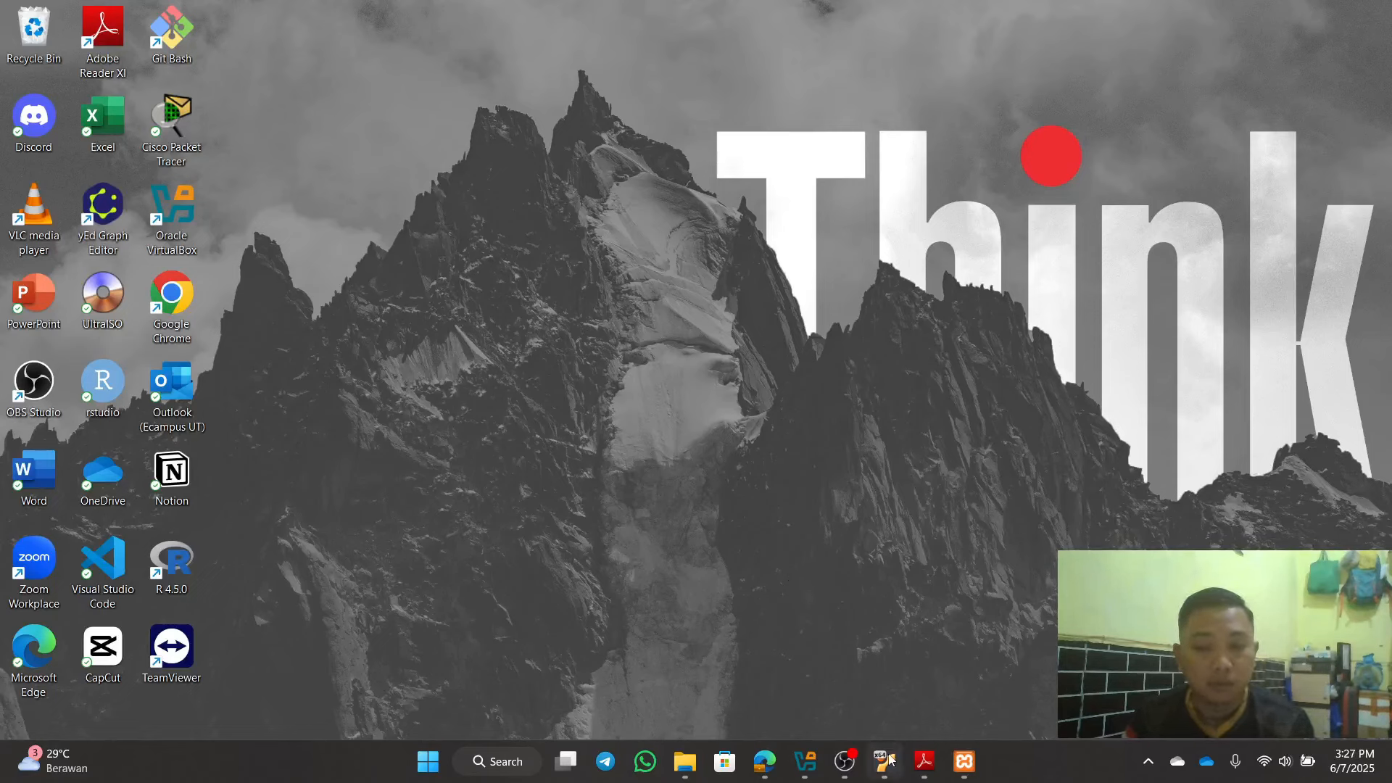
click(764, 761)
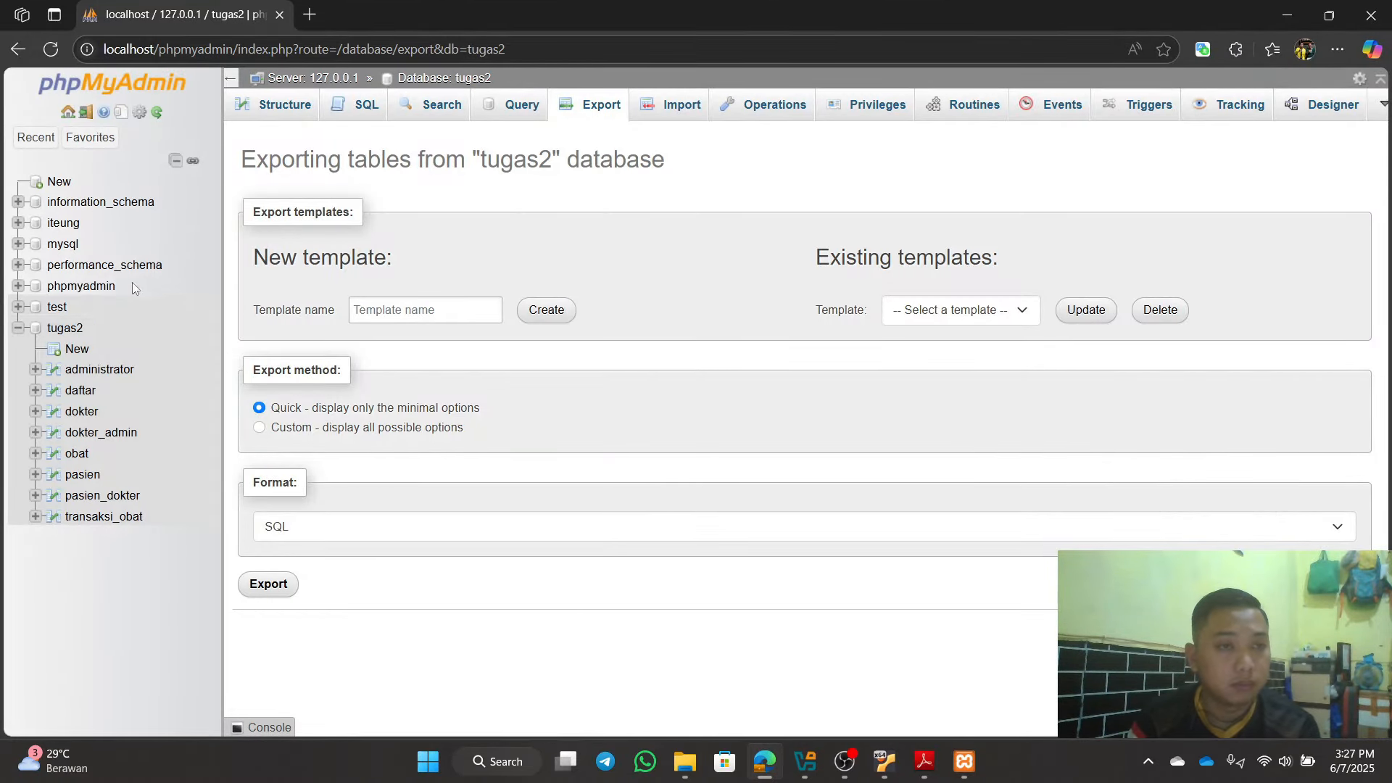
Step: Configure this server as replication primary, ignoring all databases except tugas2
click(68, 113)
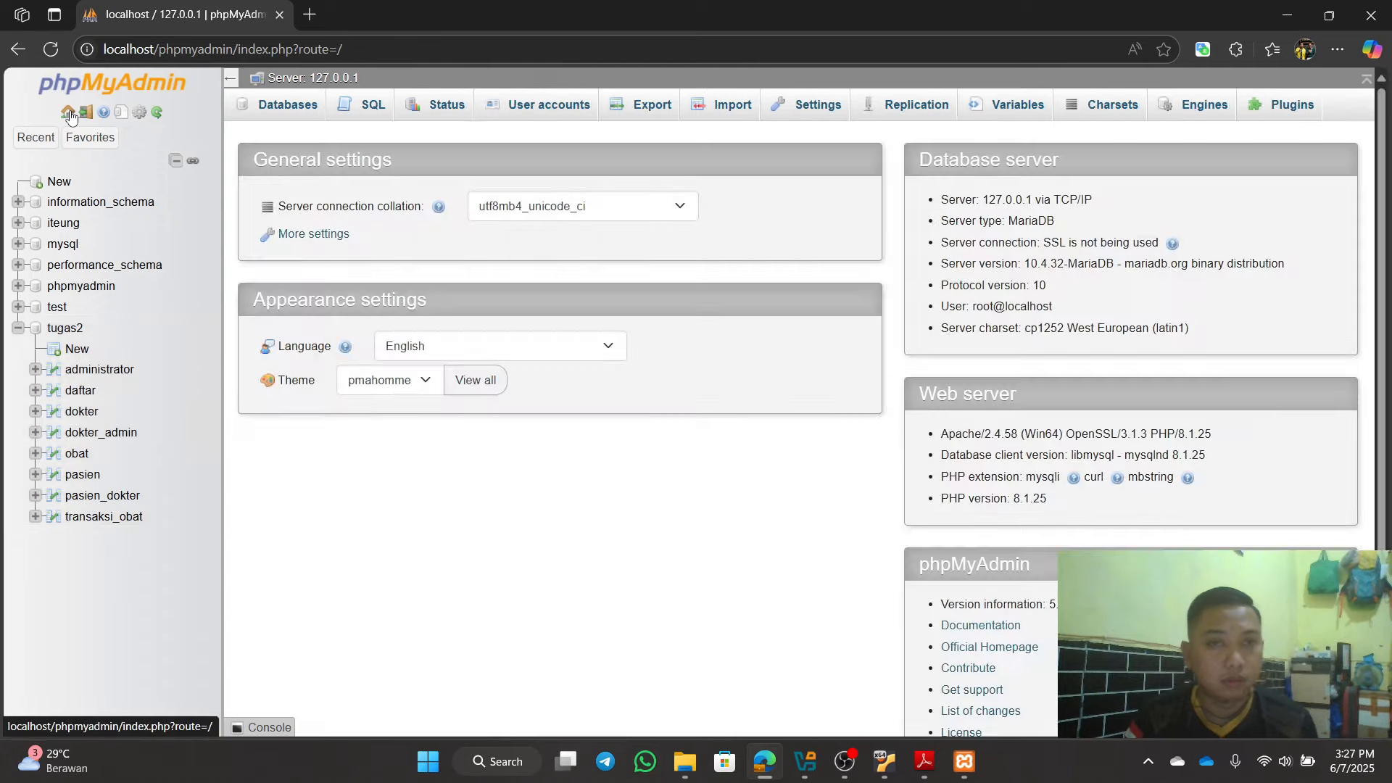
click(918, 105)
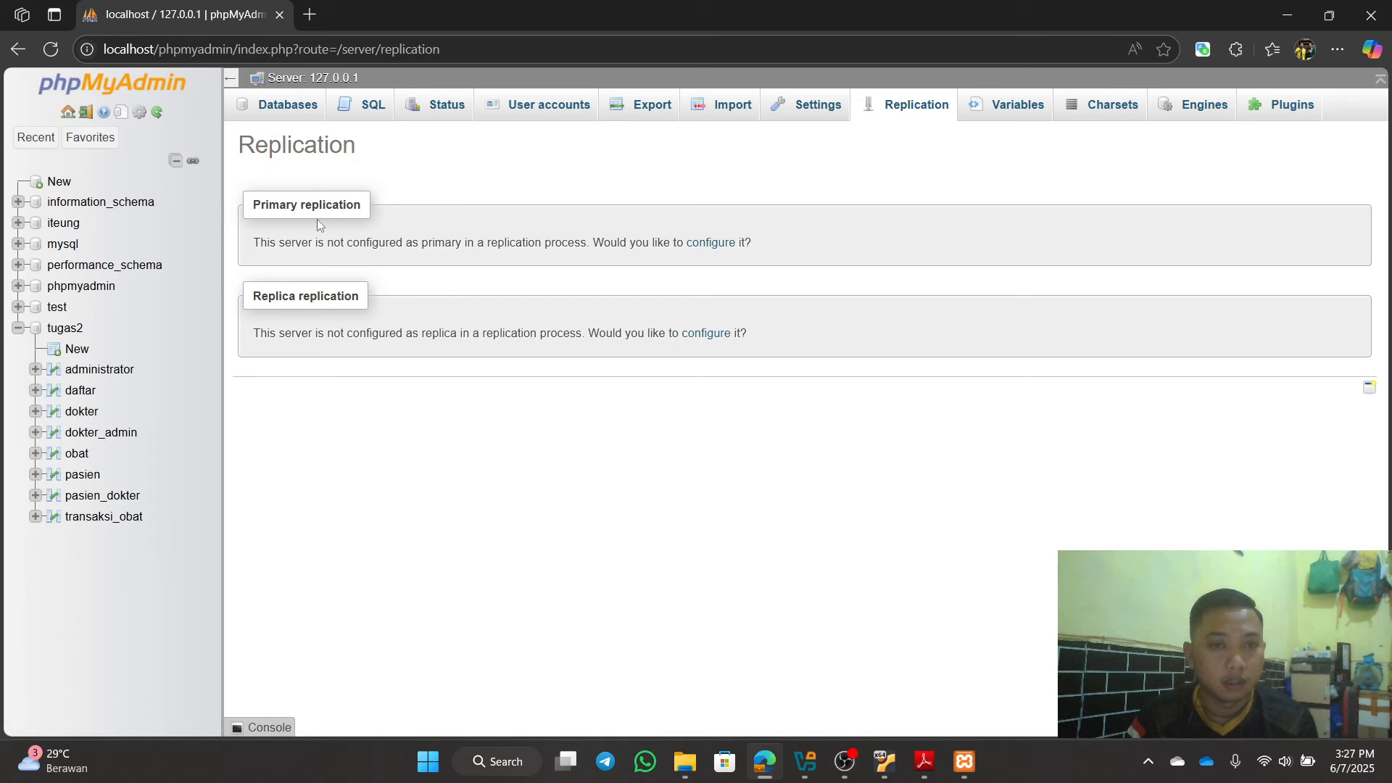
click(714, 248)
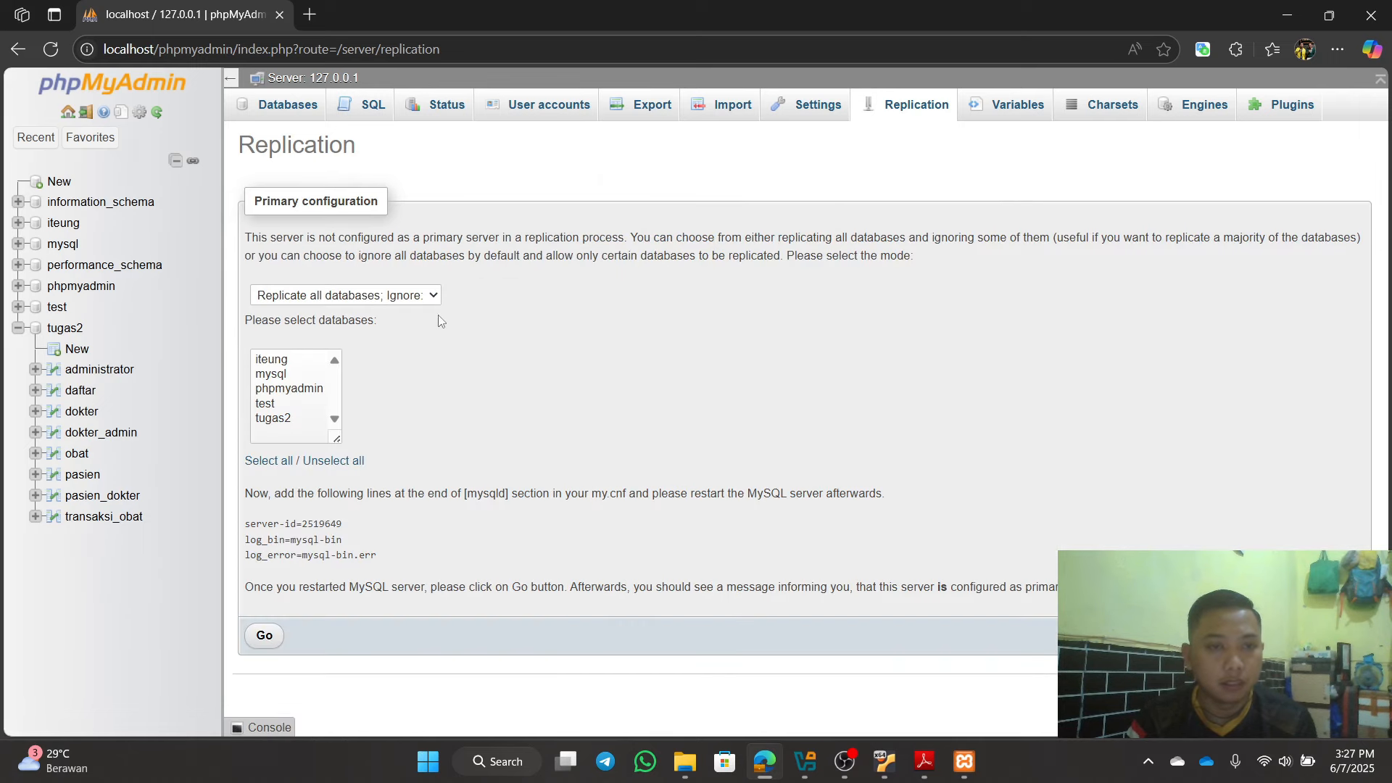
click(418, 300)
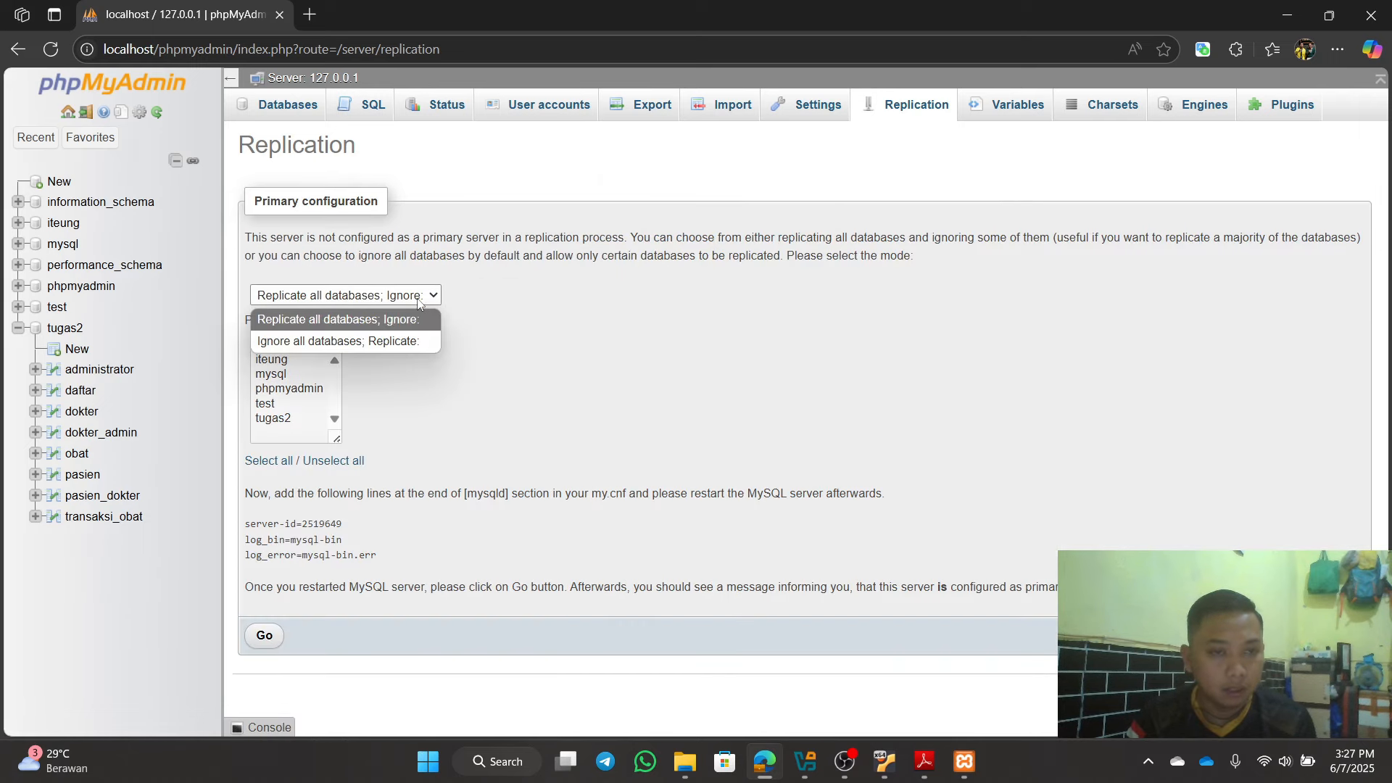
click(368, 342)
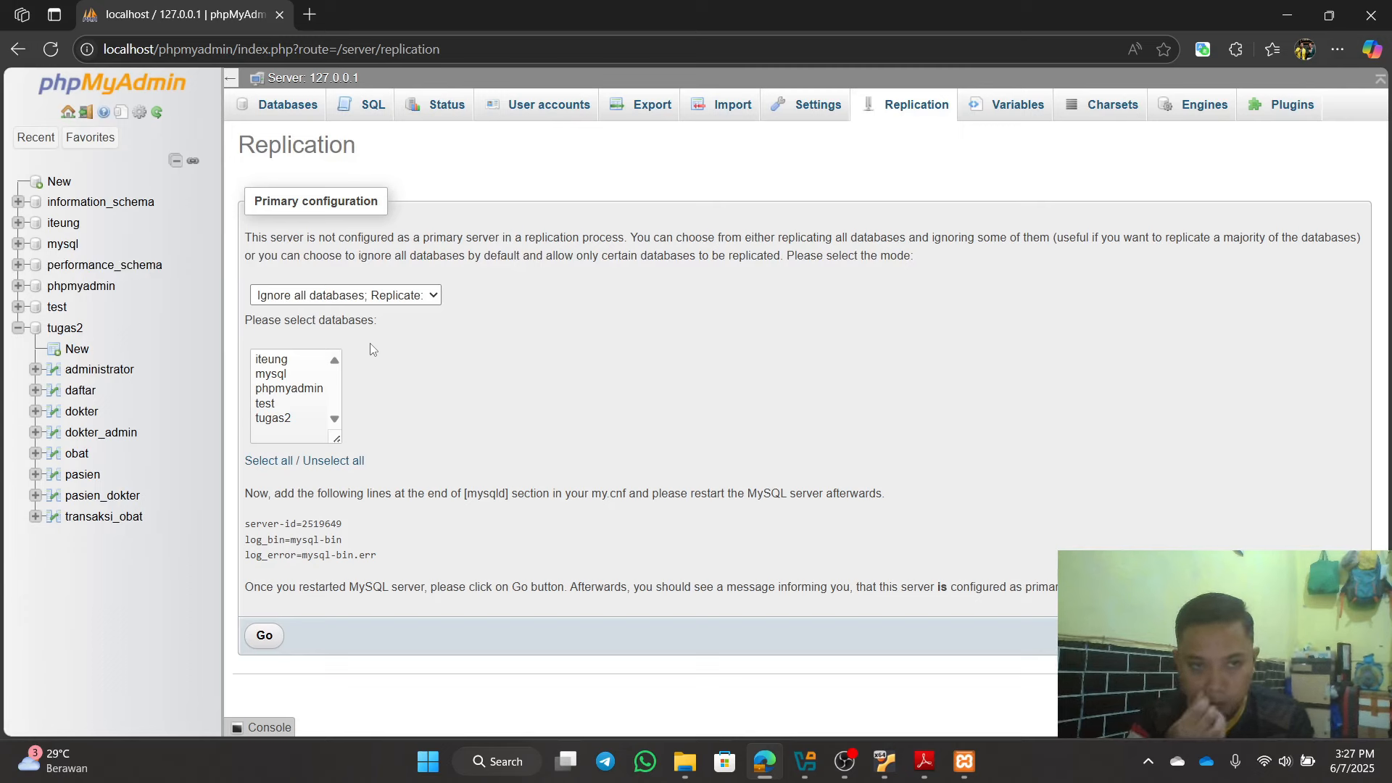
click(283, 420)
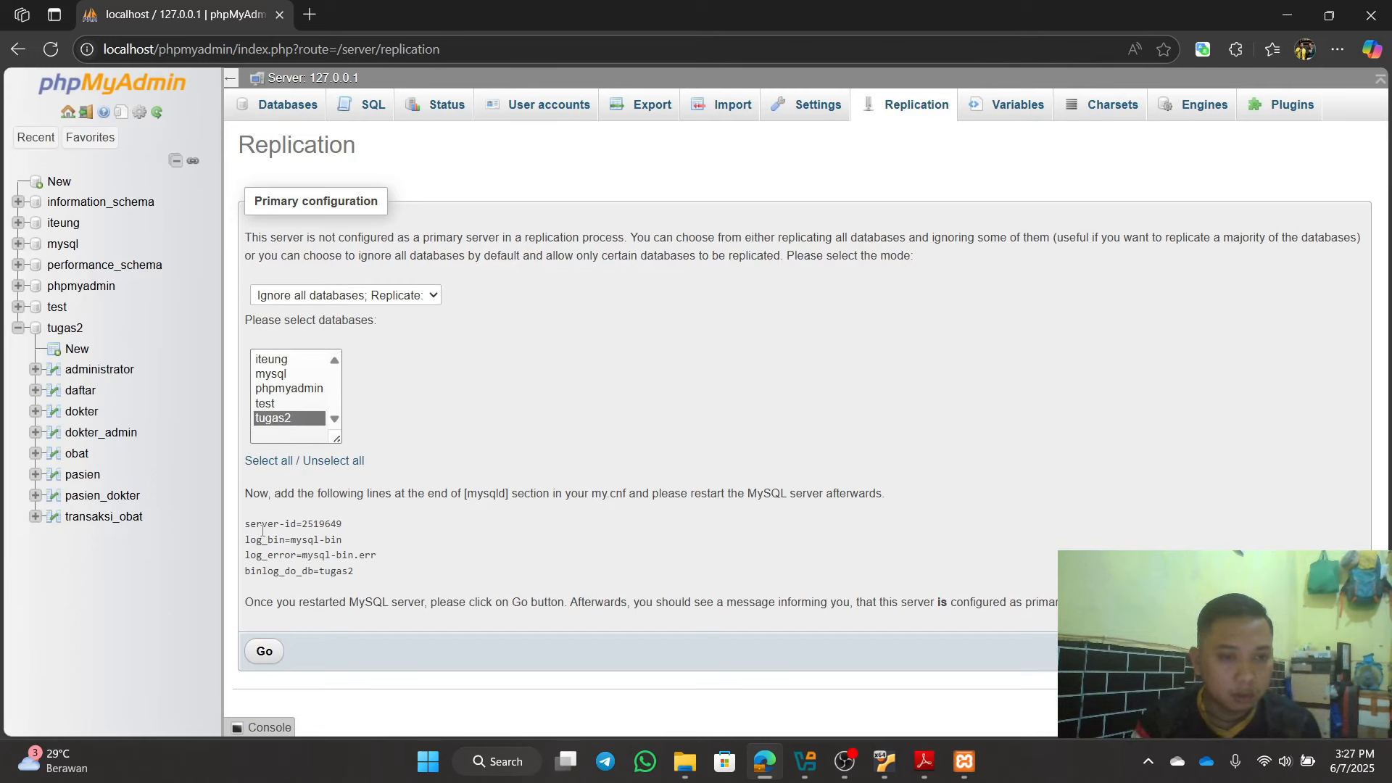
Step: Copy the four generated my.cnf lines, server-id through binlog_do_db=tugas2
drag(243, 526, 367, 570)
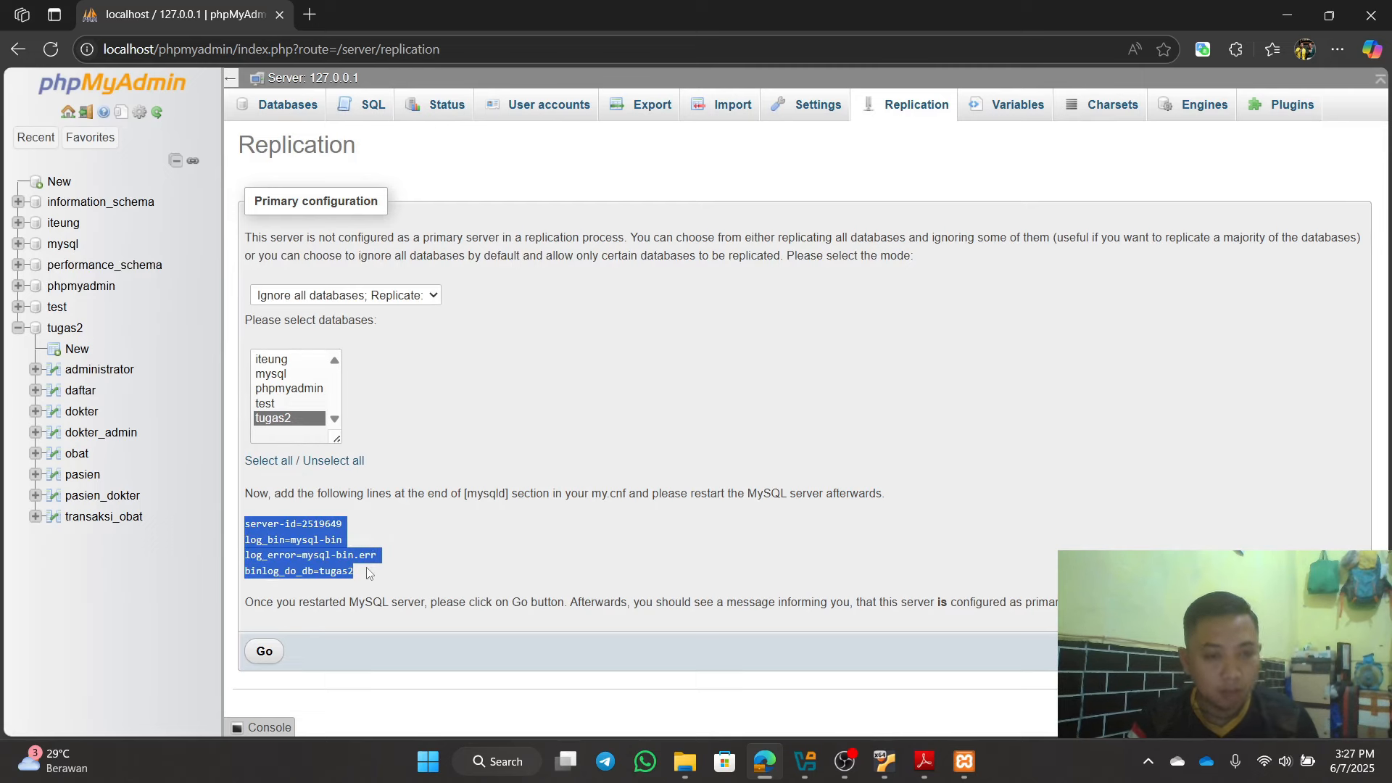
right_click(324, 555)
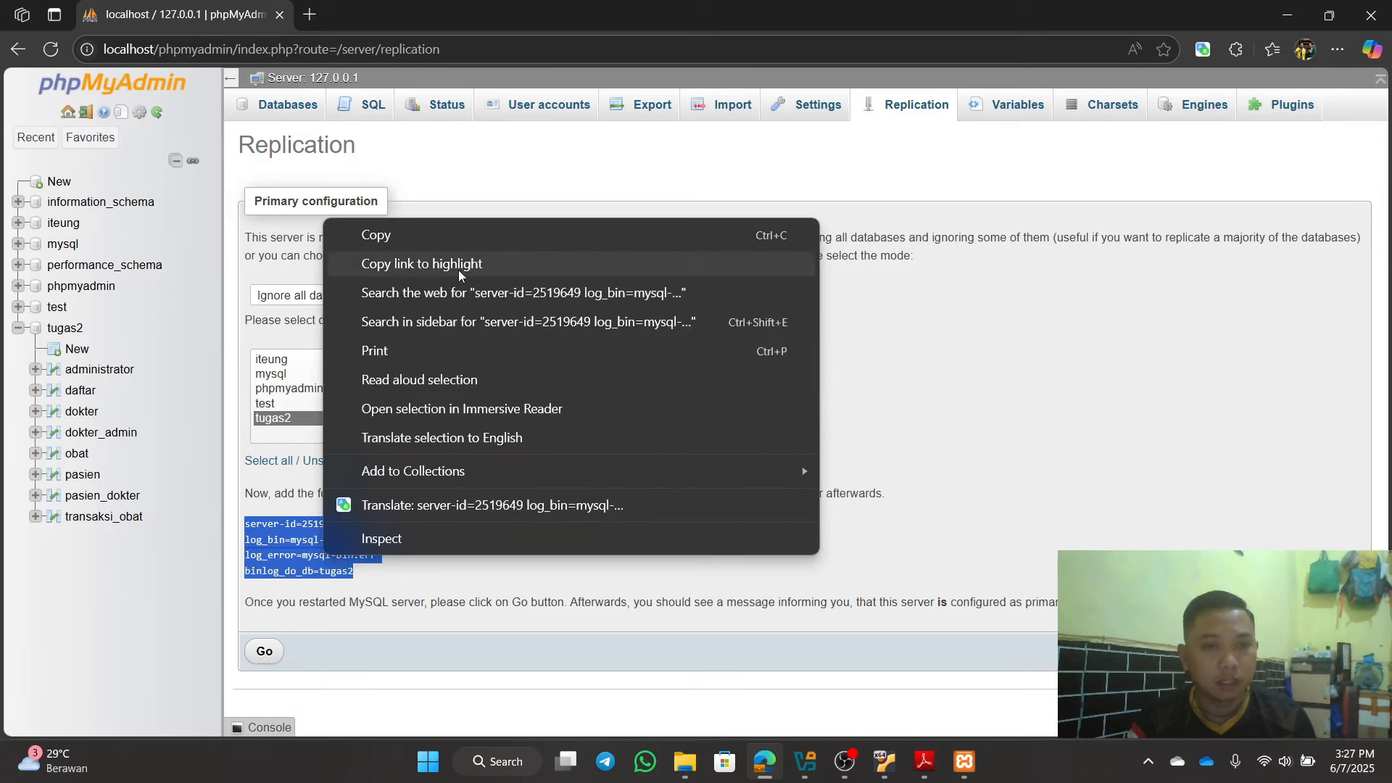
click(439, 245)
click(774, 419)
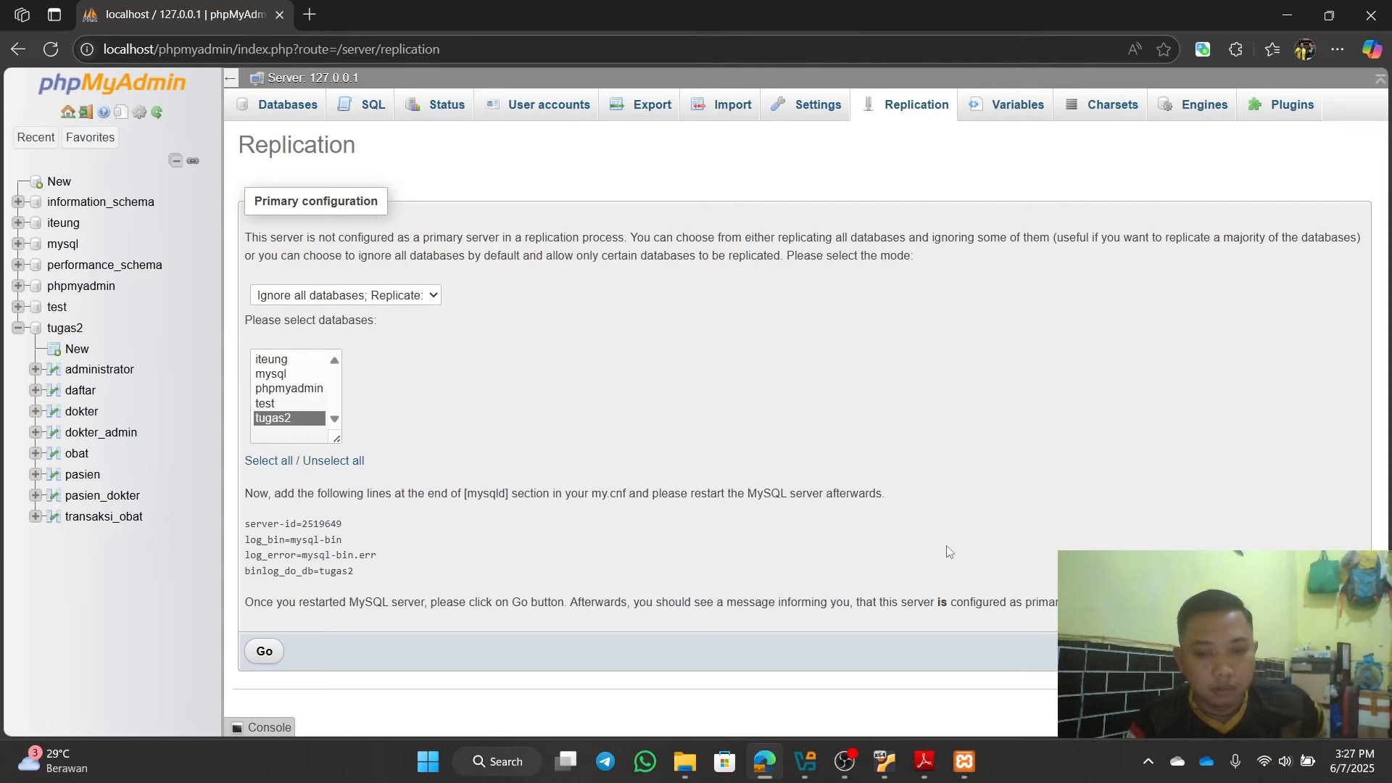
Step: Open MySQL's my.ini from the XAMPP Control Panel's Config options
click(972, 770)
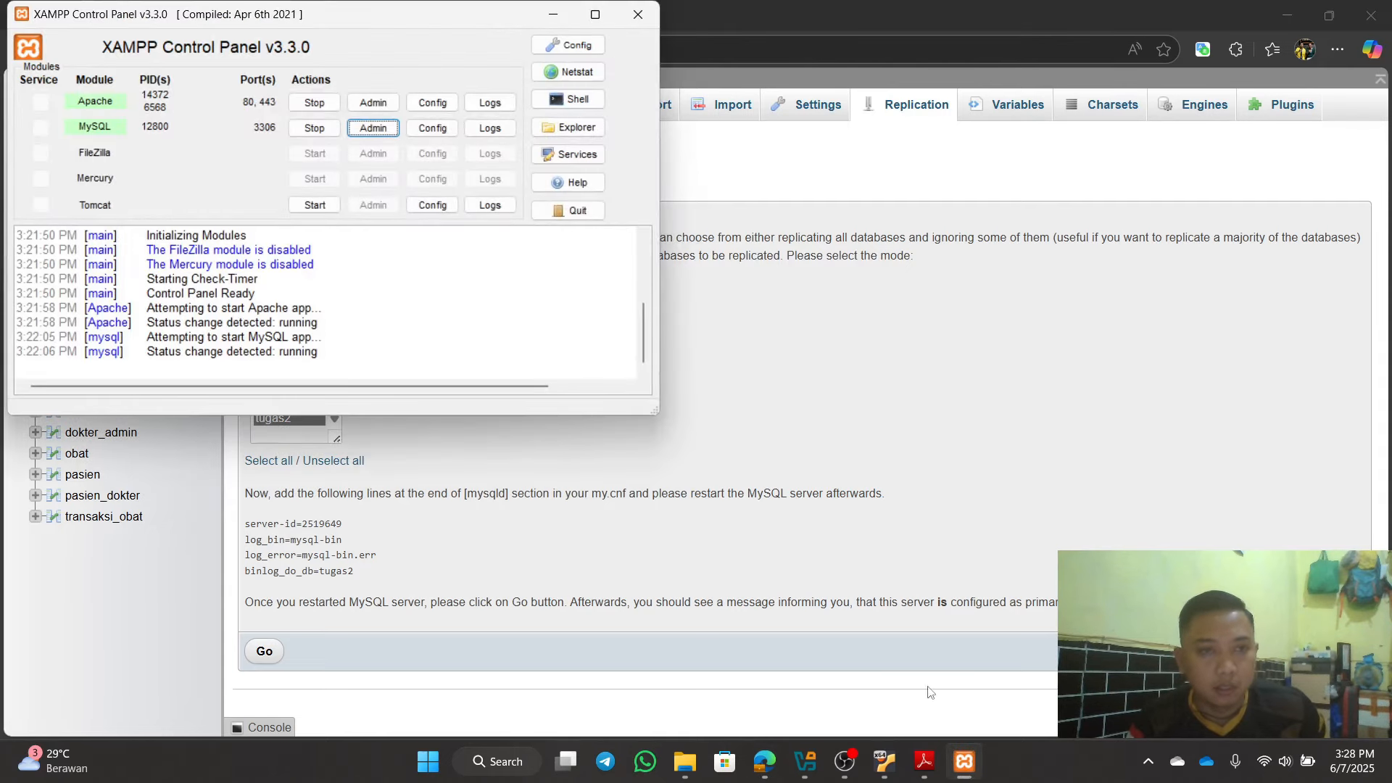
click(432, 129)
click(490, 148)
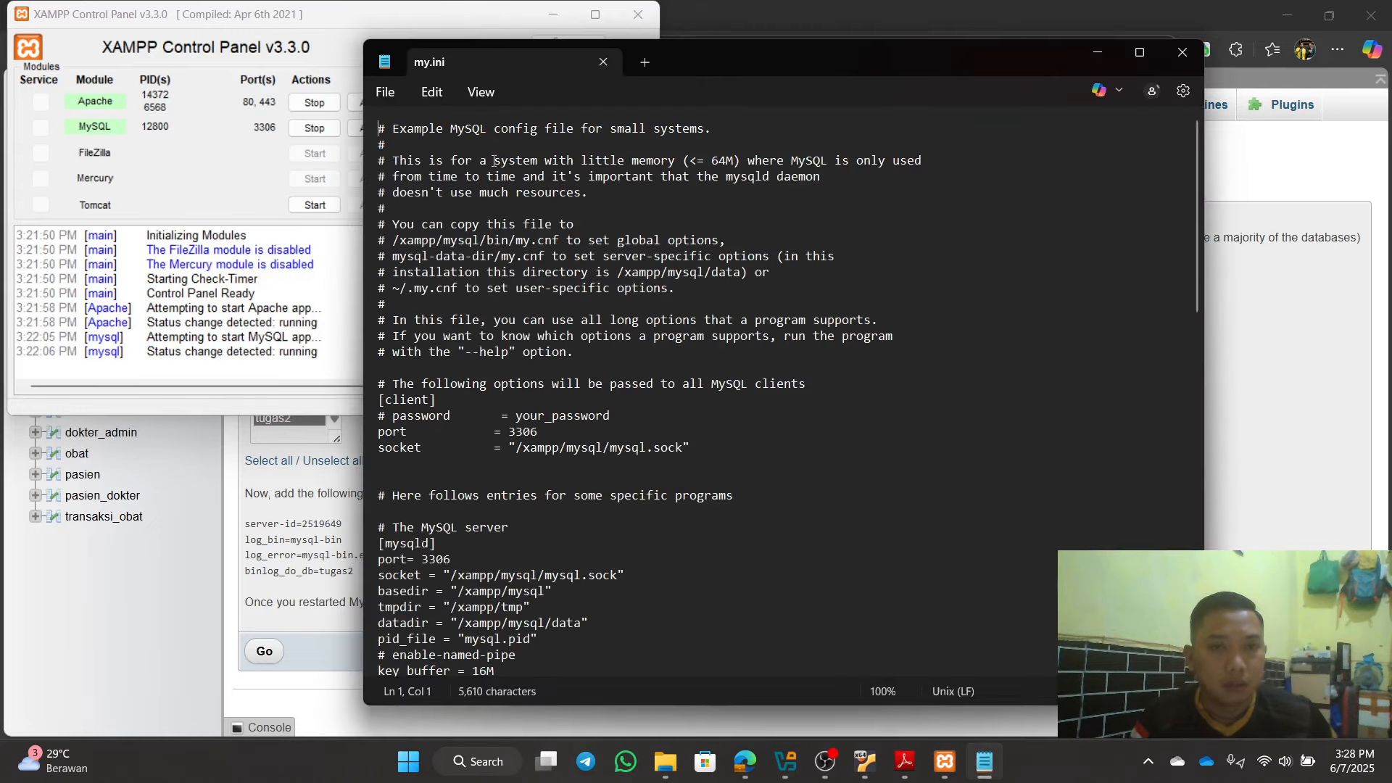
Step: Paste server-id=2519649, log_bin, log_error and binlog_do_db=tugas2 after log_error in [mysqld]
key(Down)
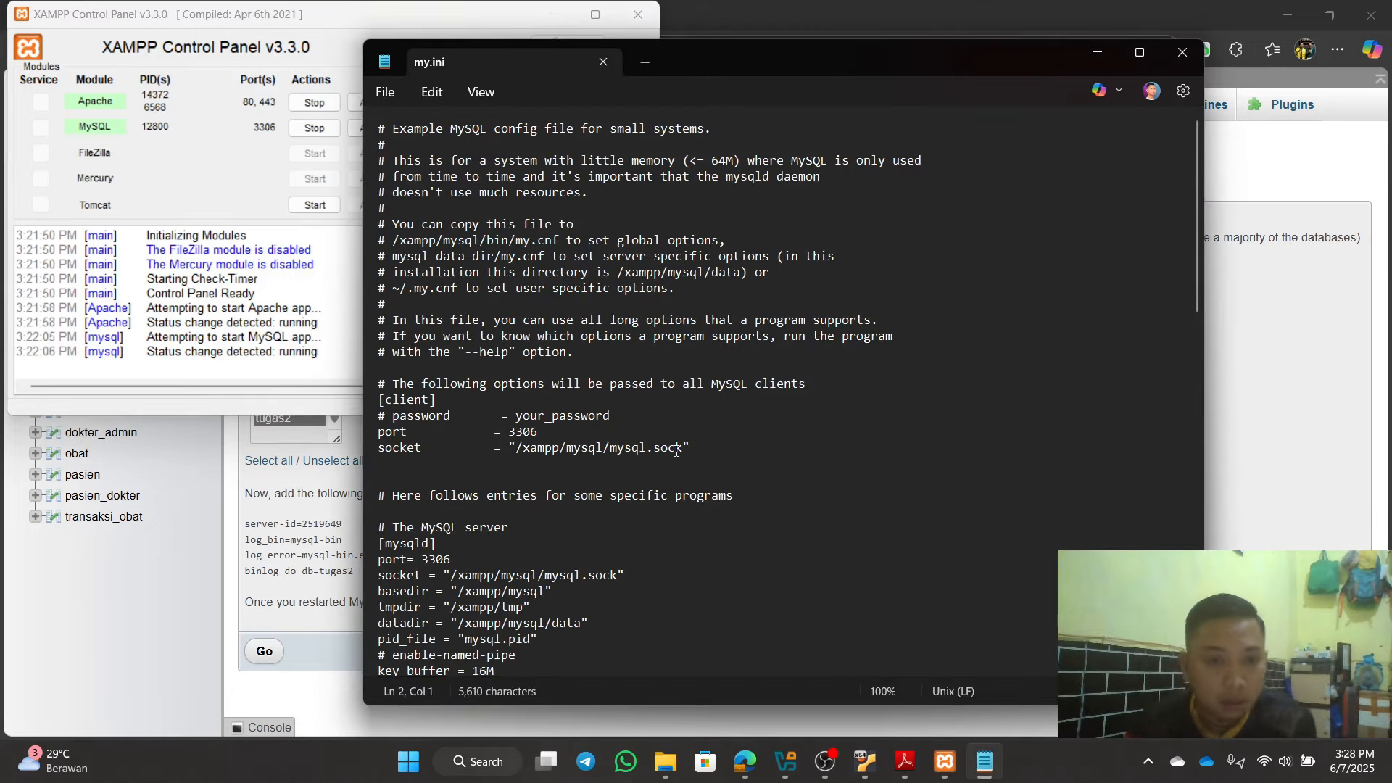
key(Down)
key(Down)
key(Down)
key(Down)
key(Down)
key(Down)
key(Down)
key(Down)
key(Down)
key(Down)
key(Down)
key(Down)
key(Down)
key(Down)
key(Down)
key(Down)
key(Down)
key(Down)
key(Down)
key(Down)
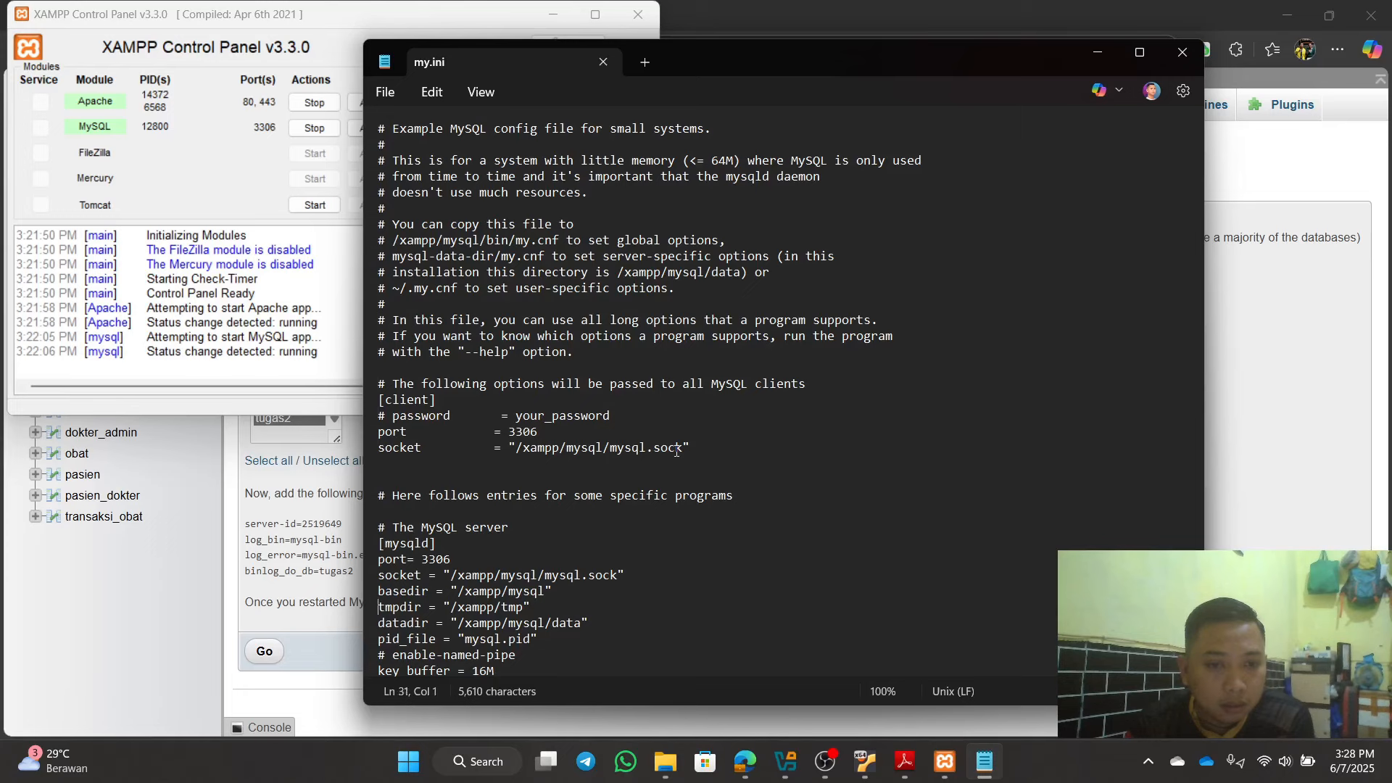
key(Down)
key(Down)
key(Down)
key(Down)
key(Down)
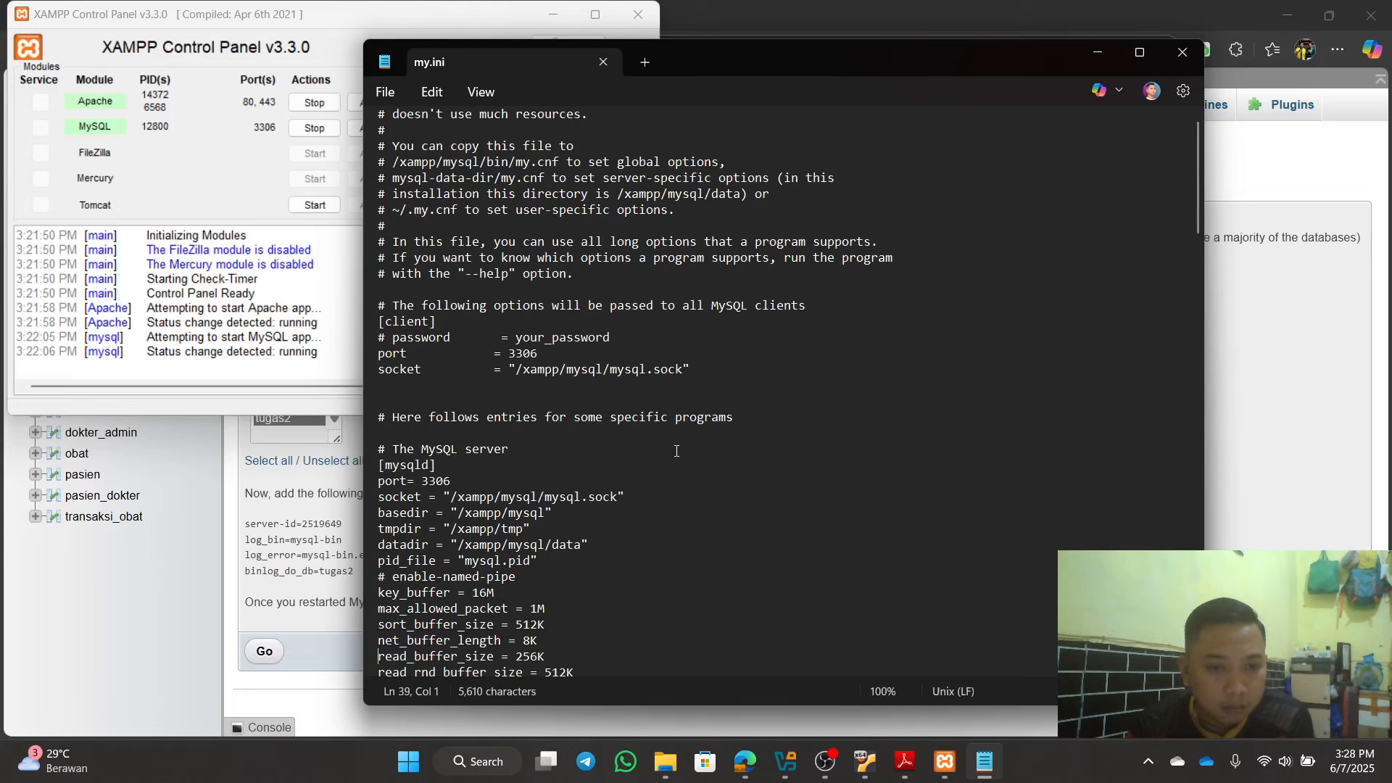
key(Down)
key(Down)
key(Down)
key(Down)
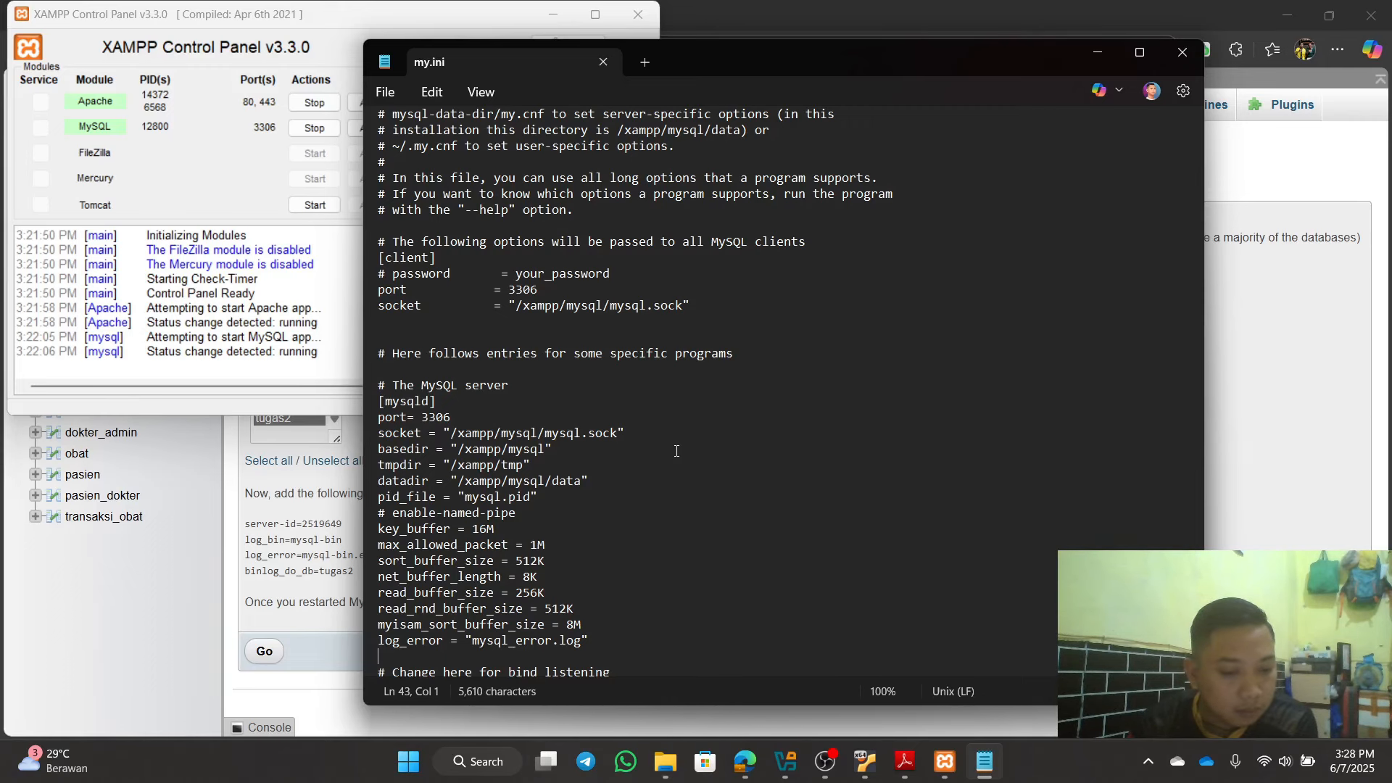
scroll(677, 450, down, 1)
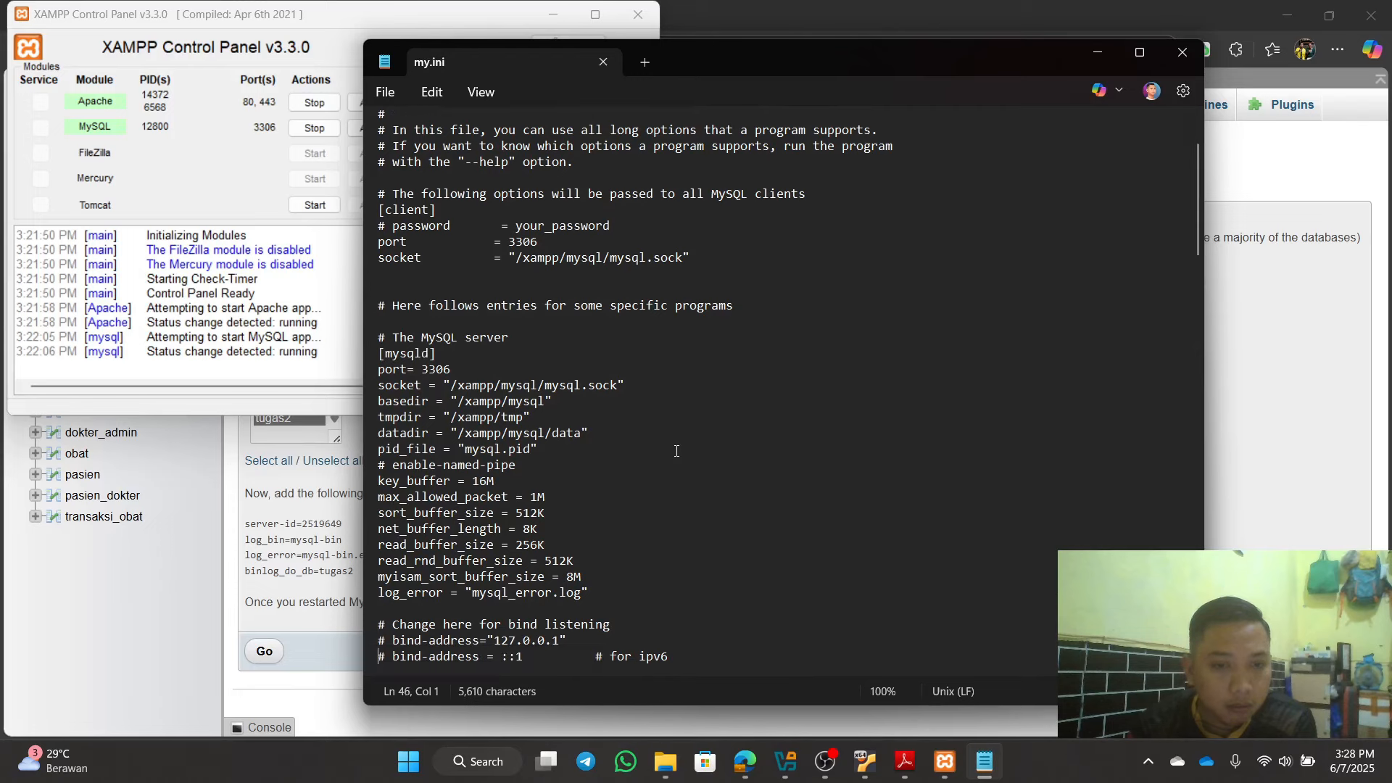
scroll(491, 454, down, 3)
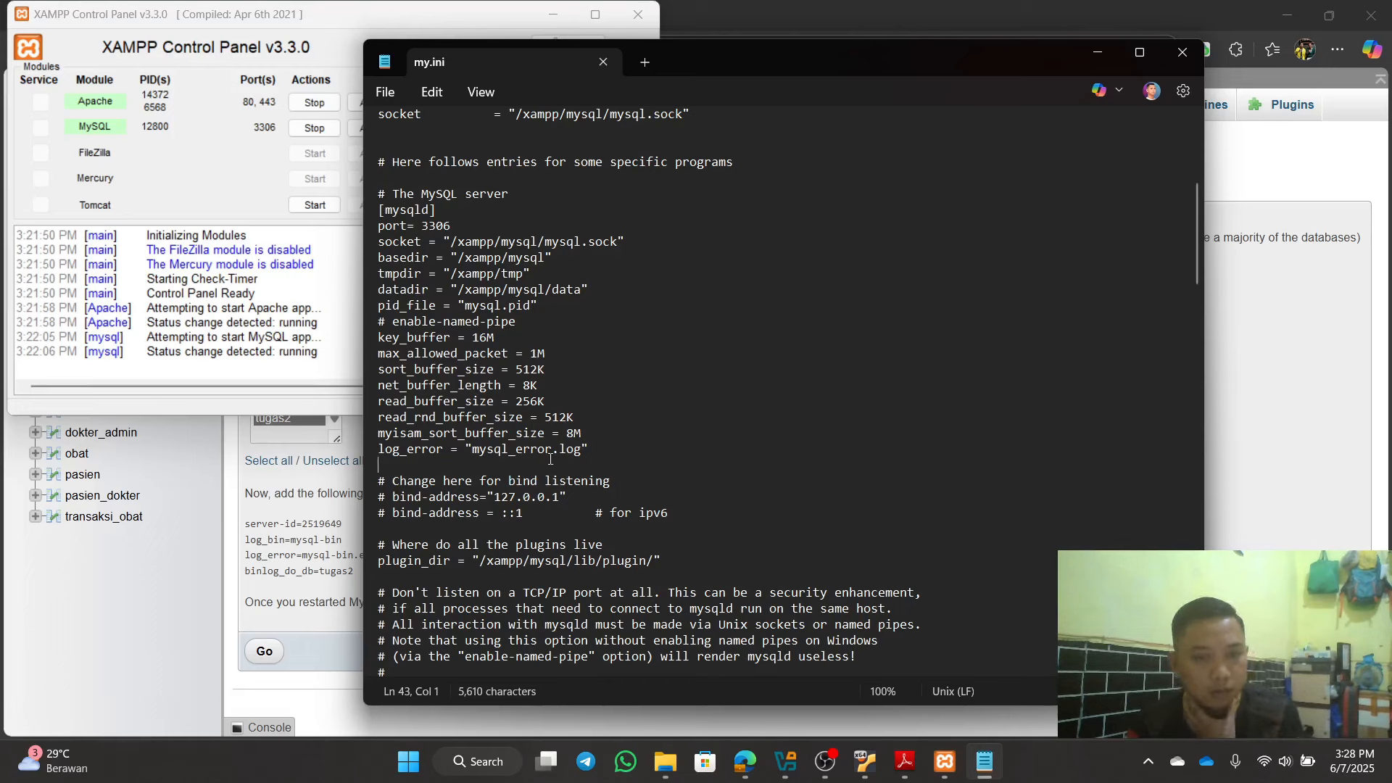
key(ctrl+v)
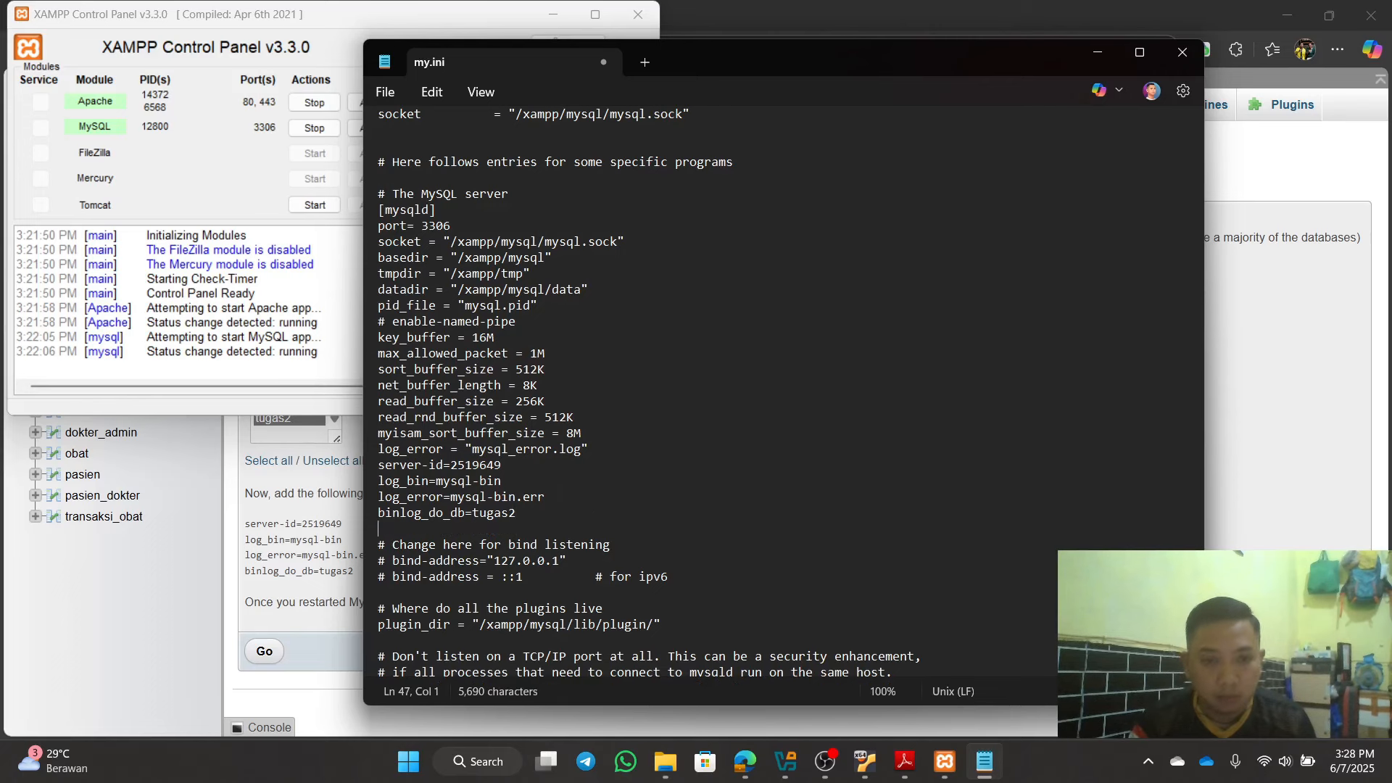
key(Return)
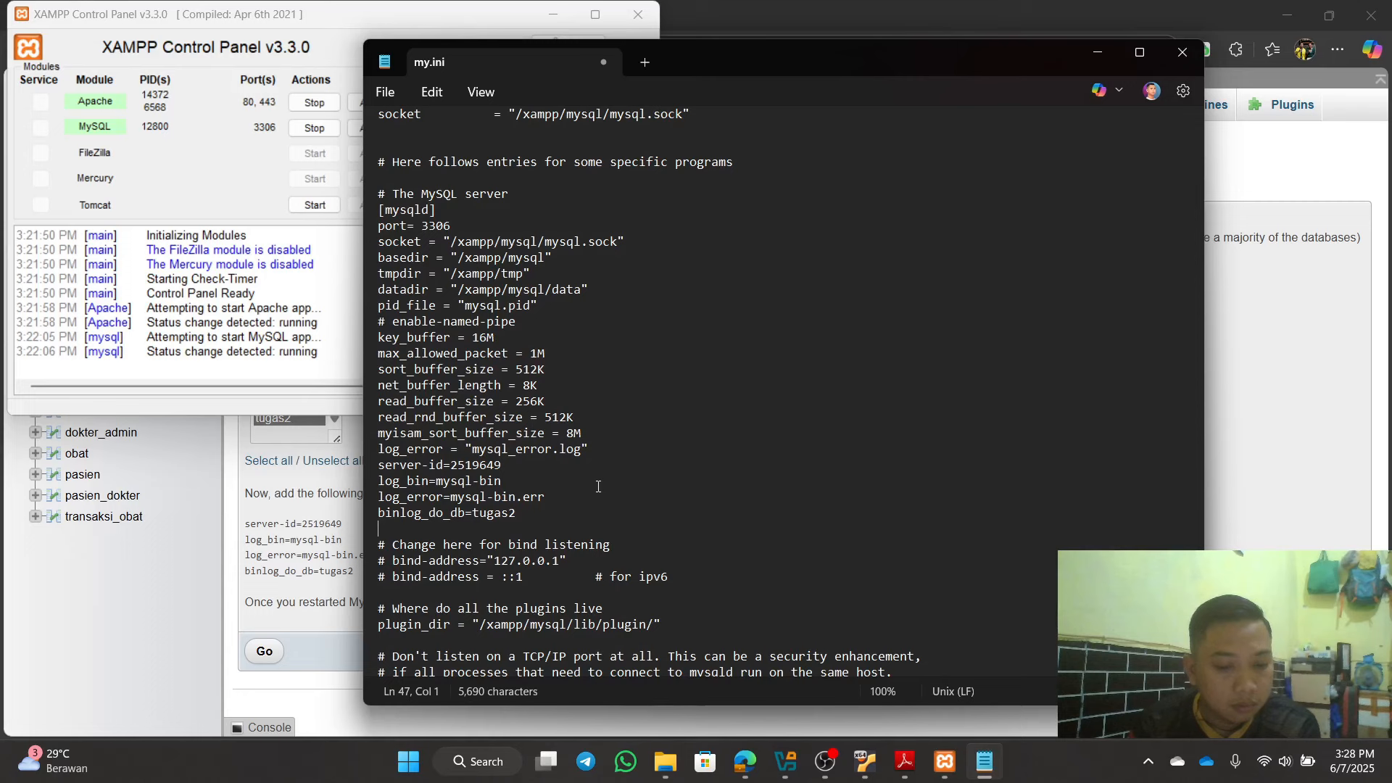
Step: Review the added settings and find the existing server-id line further down my.ini
key(Down)
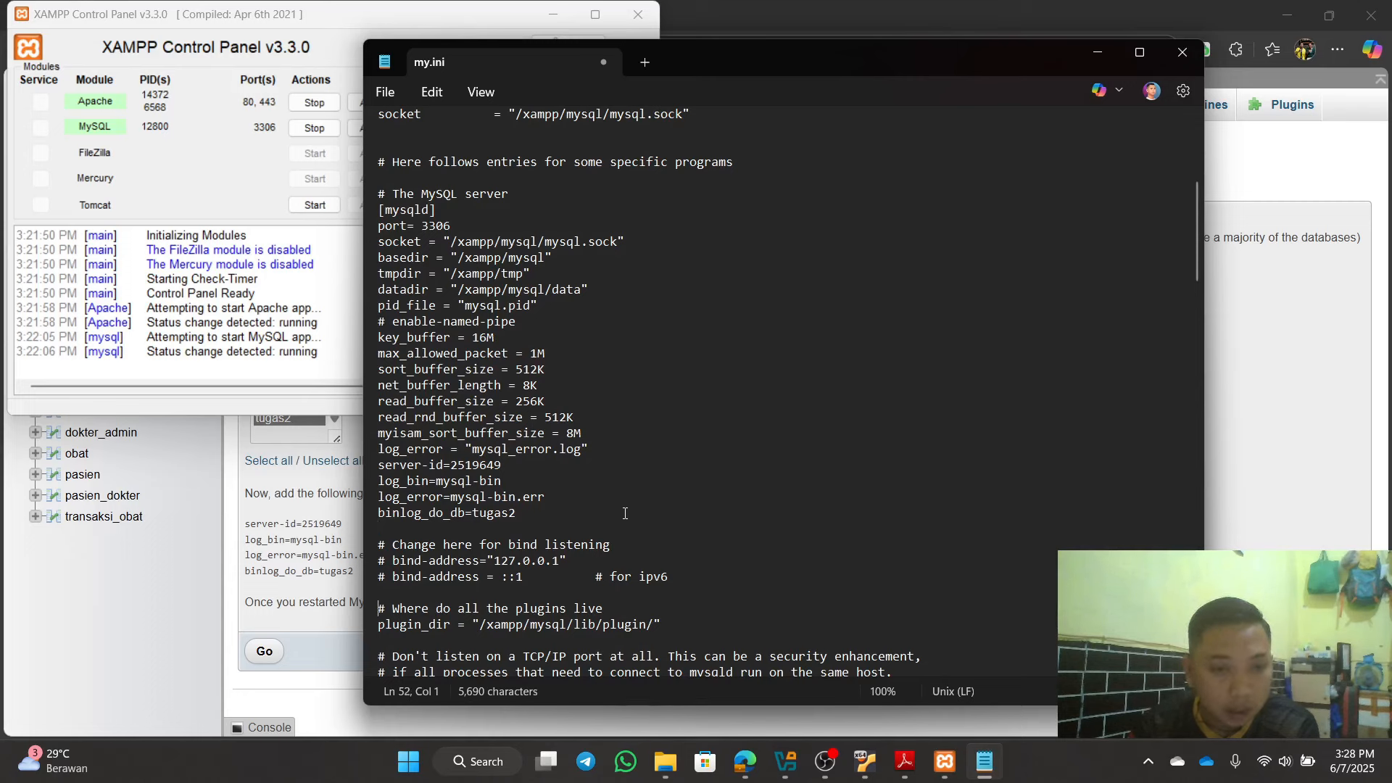
key(Down)
key(Down)
key(Down)
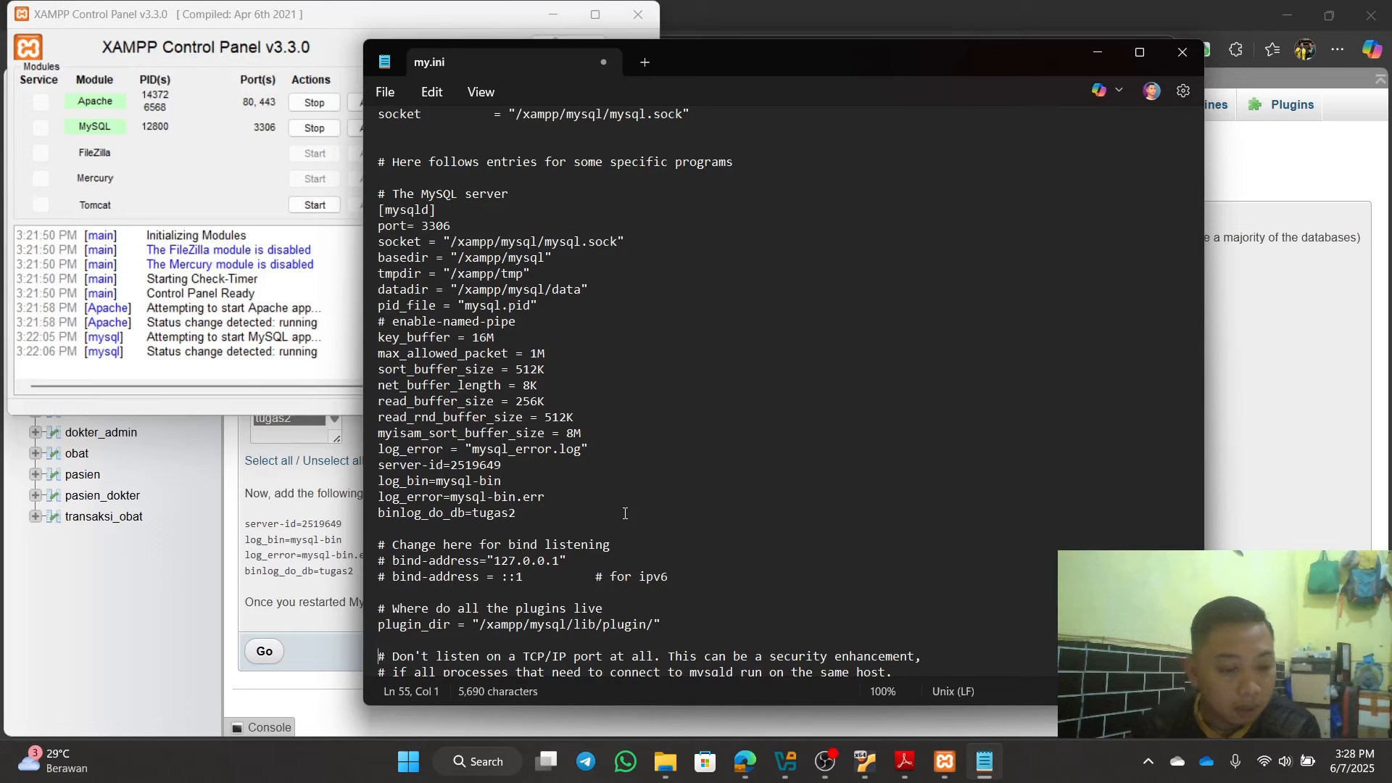
key(Down)
key(Down)
key(Down)
key(Down)
key(Down)
key(Down)
key(Down)
key(Down)
key(Down)
key(Down)
key(Down)
key(Down)
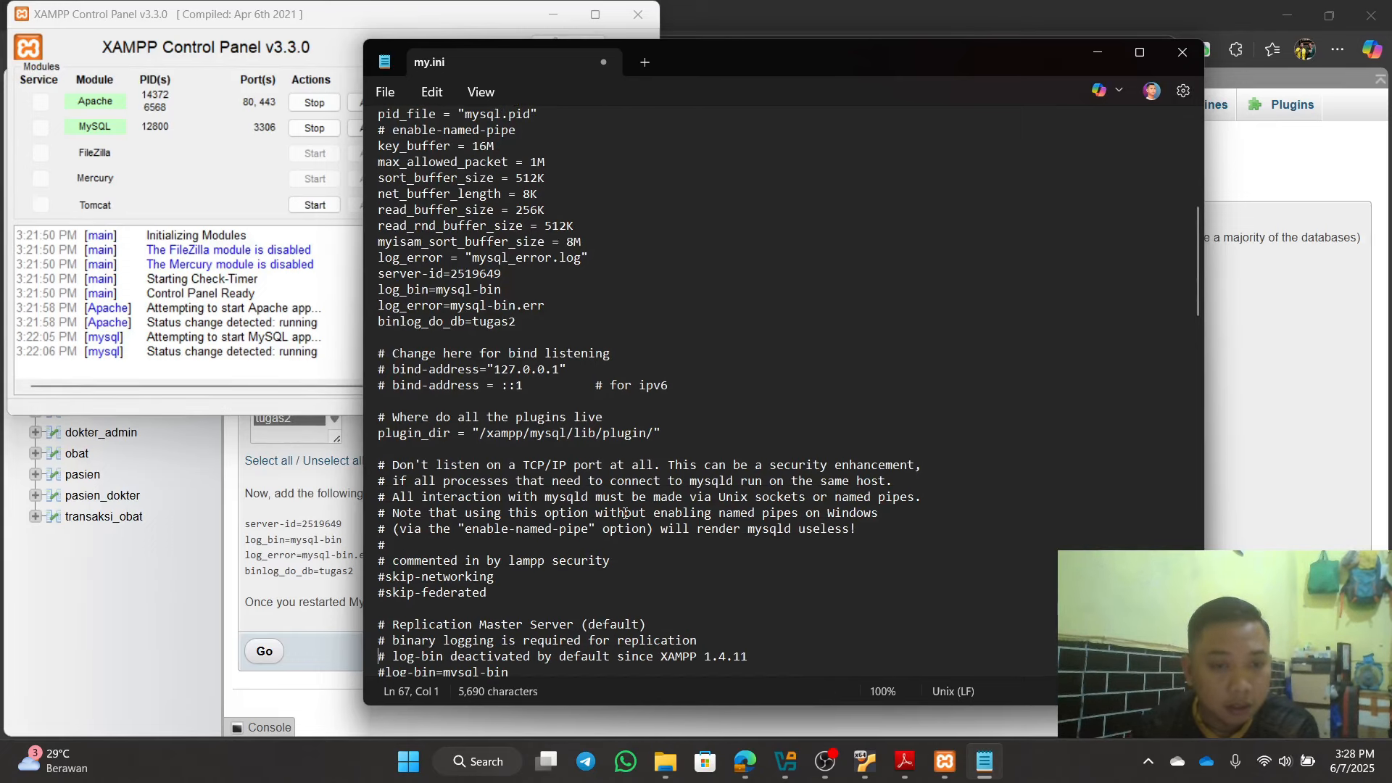
key(Down)
key(Down)
key(Down)
key(Down)
key(Down)
key(Down)
key(Down)
key(Down)
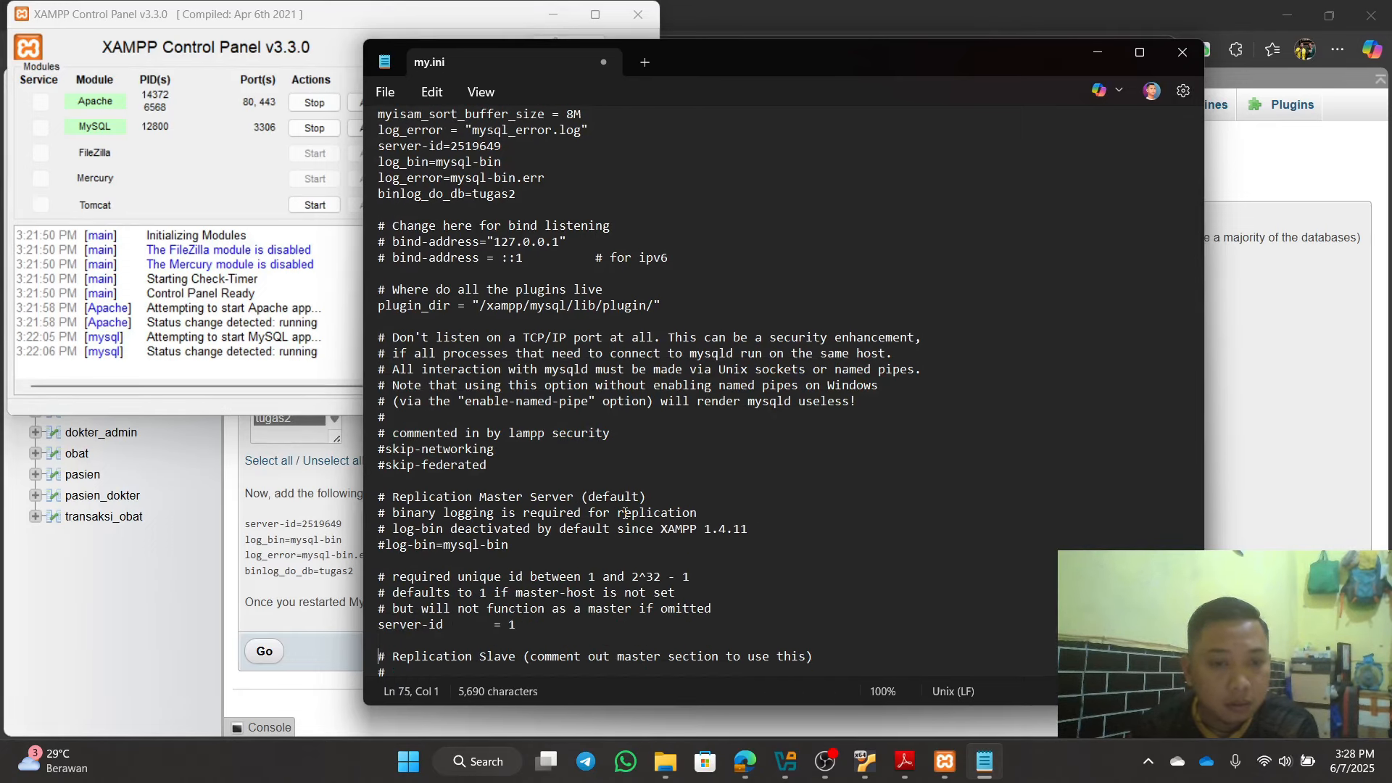
key(Down)
key(Down)
key(Down)
key(Down)
key(Down)
key(Down)
key(Down)
key(Down)
key(Down)
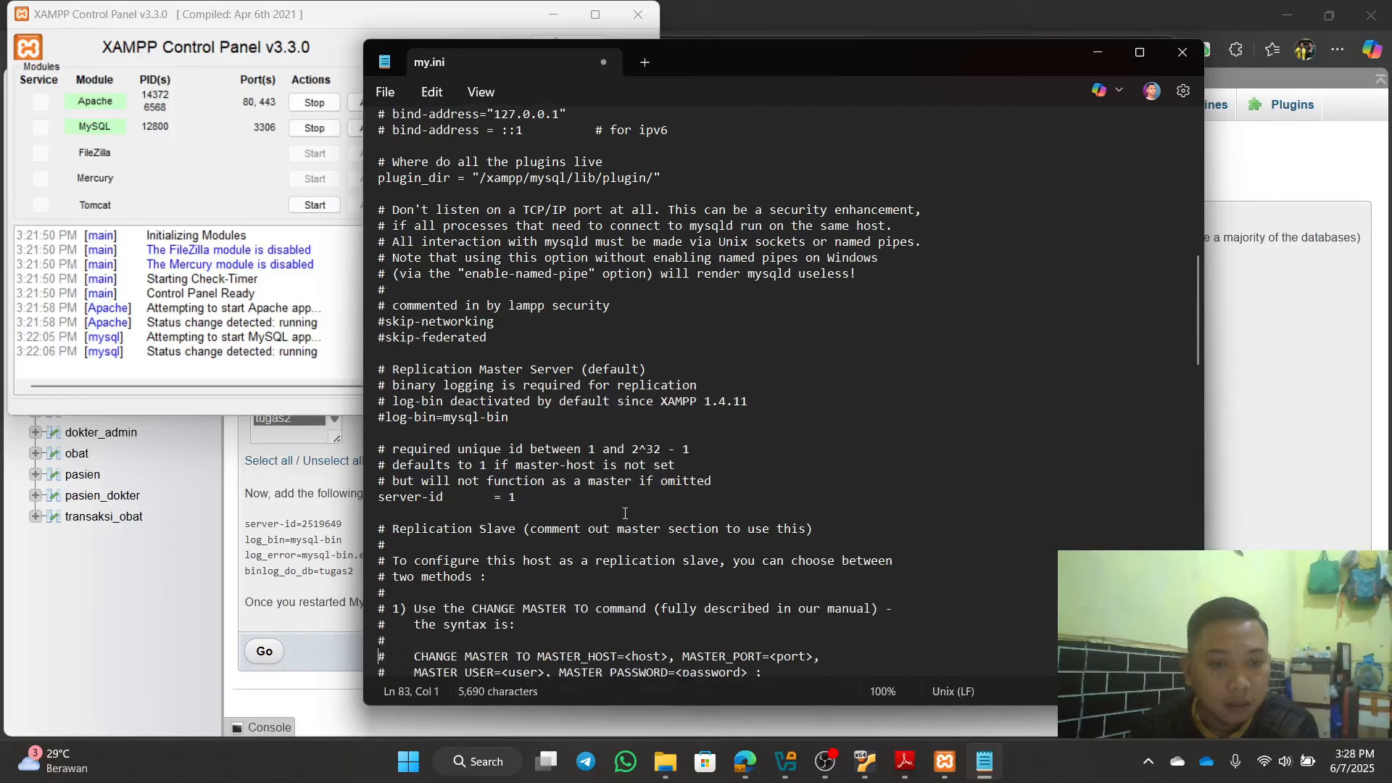
key(Up)
key(Up)
key(Up)
key(Up)
key(Up)
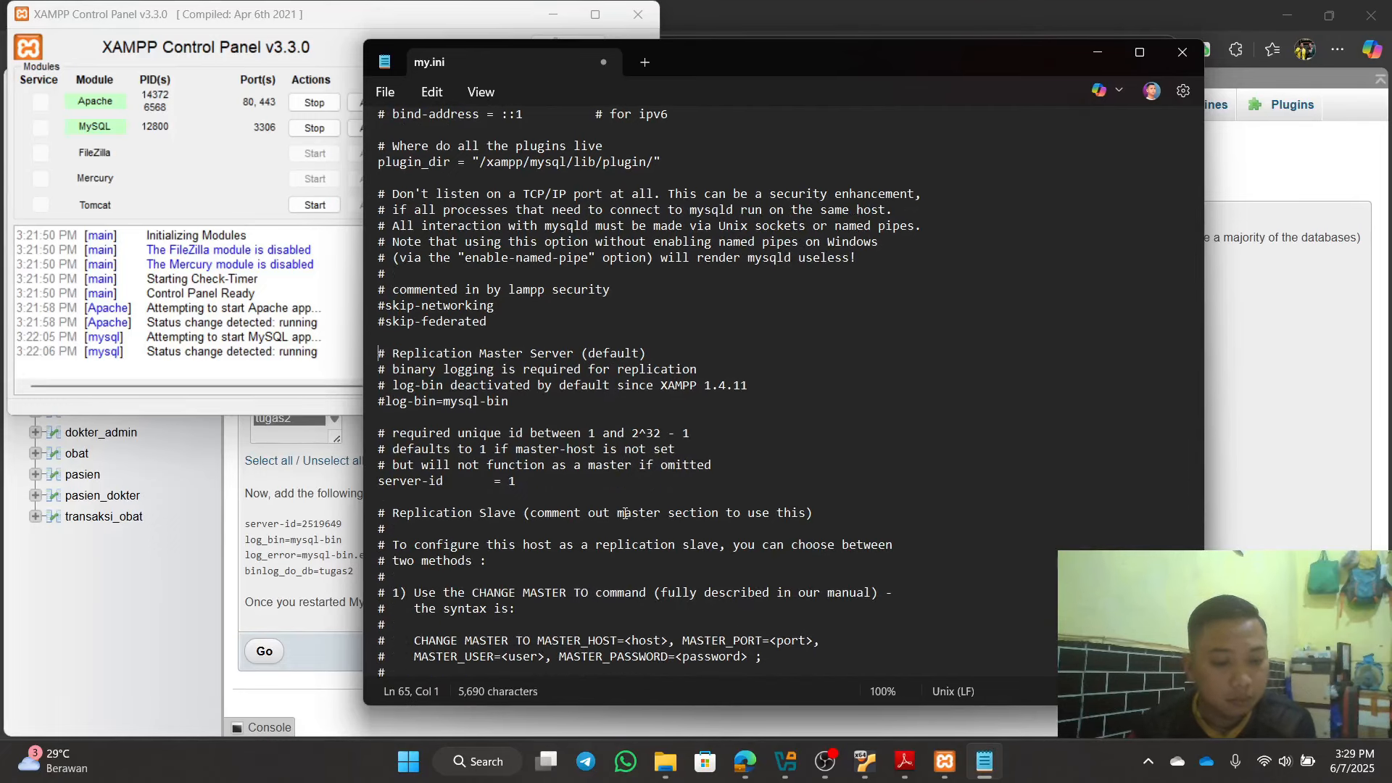
key(Up)
key(Up)
key(Up)
key(Up)
key(Up)
key(Up)
key(Up)
key(Up)
key(Up)
key(Up)
key(Up)
key(Up)
key(Up)
key(Up)
key(Up)
key(Up)
key(Up)
key(Up)
key(Up)
key(Up)
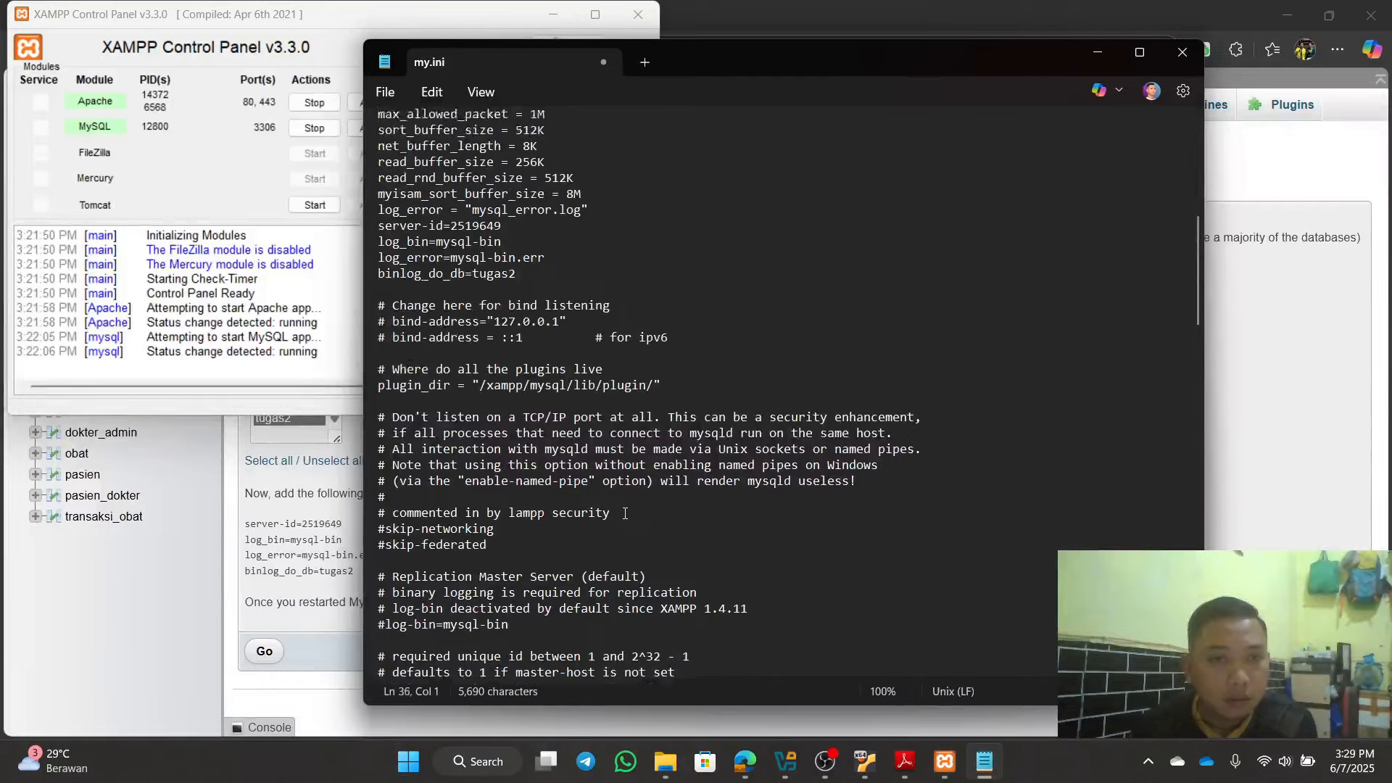
key(Up)
key(Up)
key(Up)
key(Up)
key(Up)
key(Up)
key(Up)
key(Up)
key(Up)
key(Up)
key(Up)
key(Up)
key(Up)
key(Up)
key(Up)
key(Up)
key(Up)
key(Up)
key(Up)
key(Up)
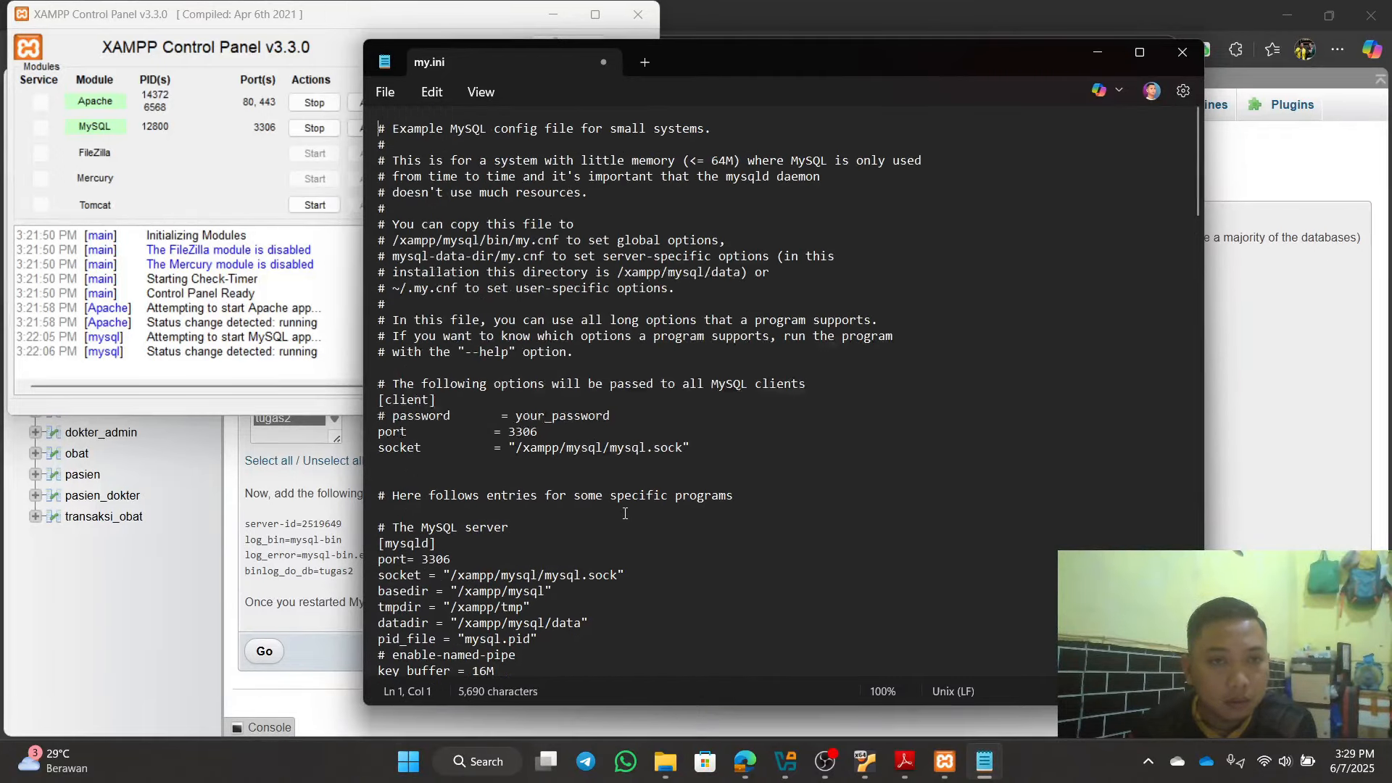
key(Down)
key(Down)
key(Down)
key(Down)
key(Down)
key(Down)
key(Down)
key(Down)
key(Down)
key(Down)
key(Down)
key(Down)
key(Down)
key(Down)
key(Down)
key(Down)
key(Down)
key(Down)
key(Down)
key(Down)
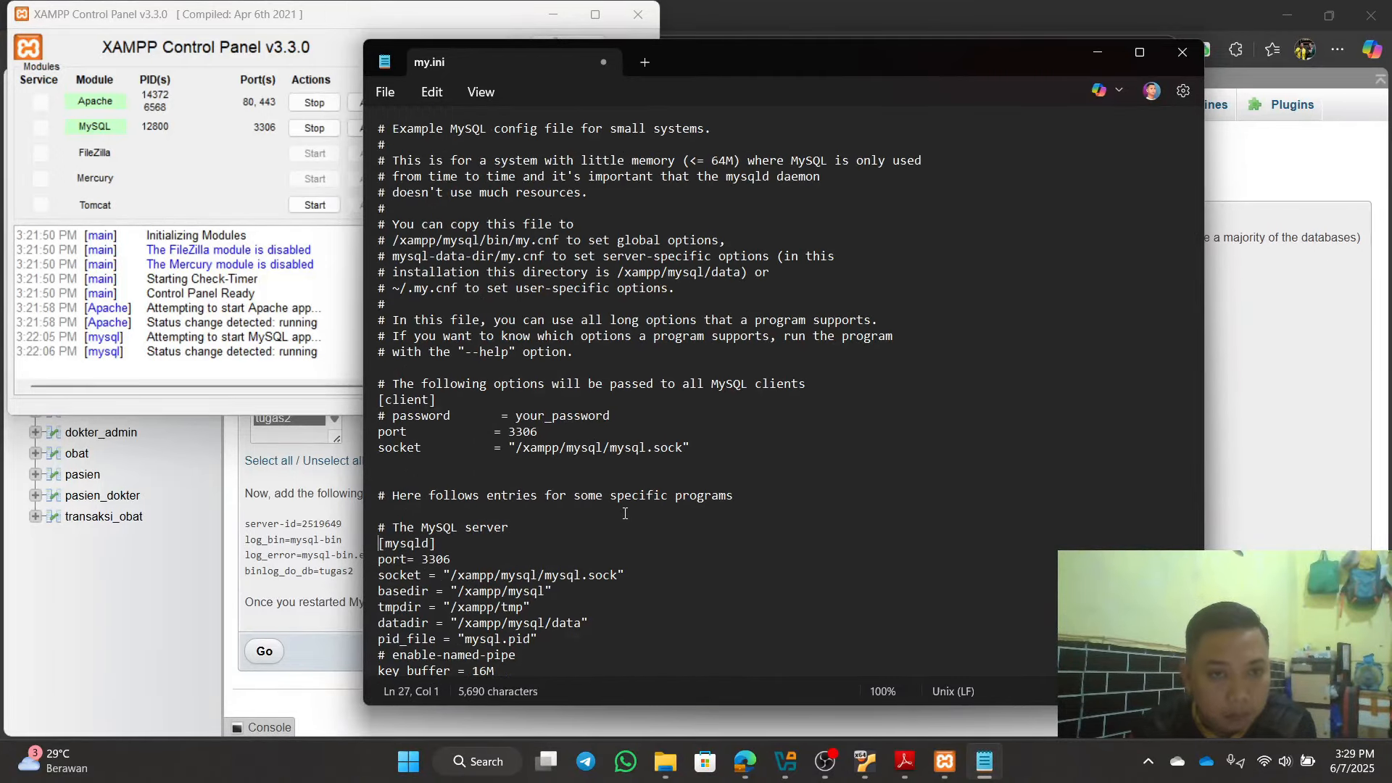
key(Down)
key(Down)
key(Down)
key(Down)
key(Down)
key(Down)
key(Down)
key(Down)
key(Down)
key(Down)
key(Down)
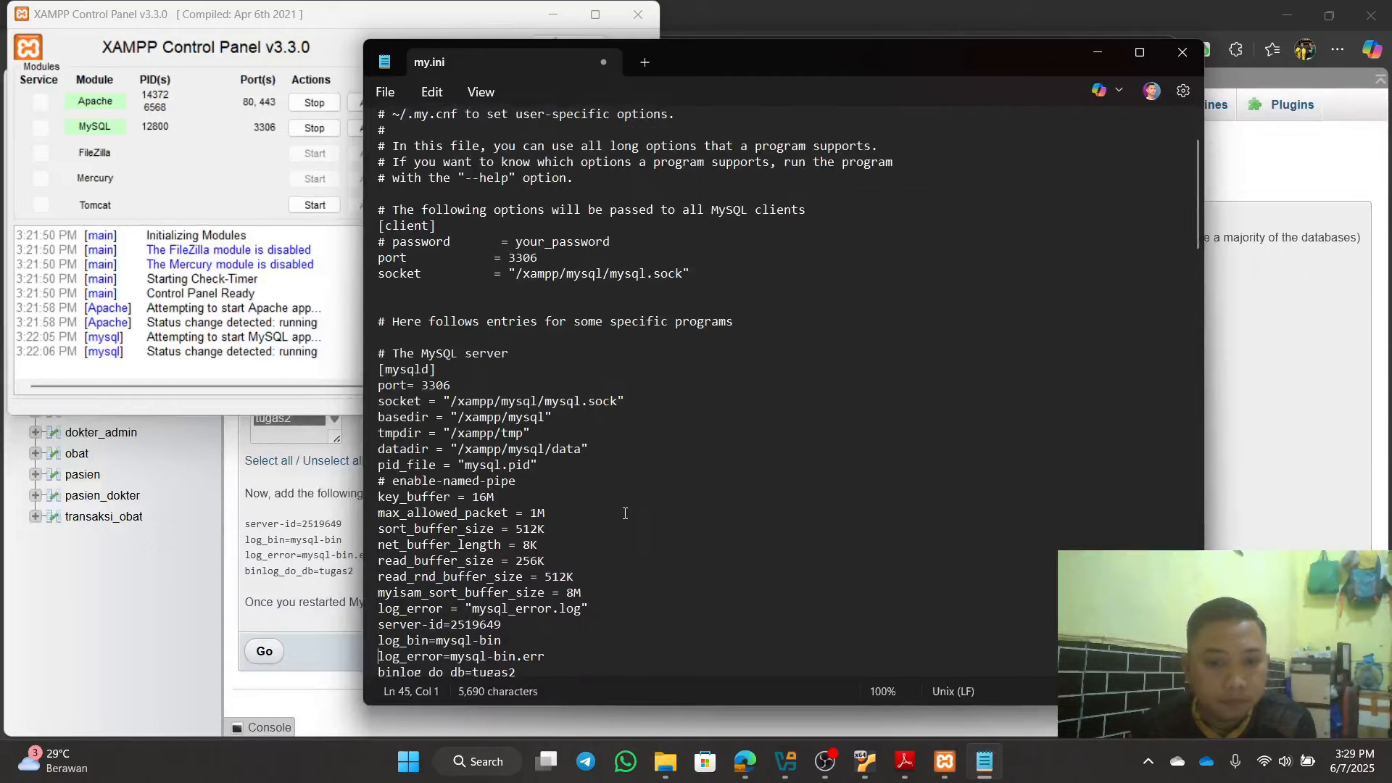
key(Down)
key(Down)
key(Down)
key(Down)
key(Down)
key(Down)
key(Down)
key(Down)
key(Down)
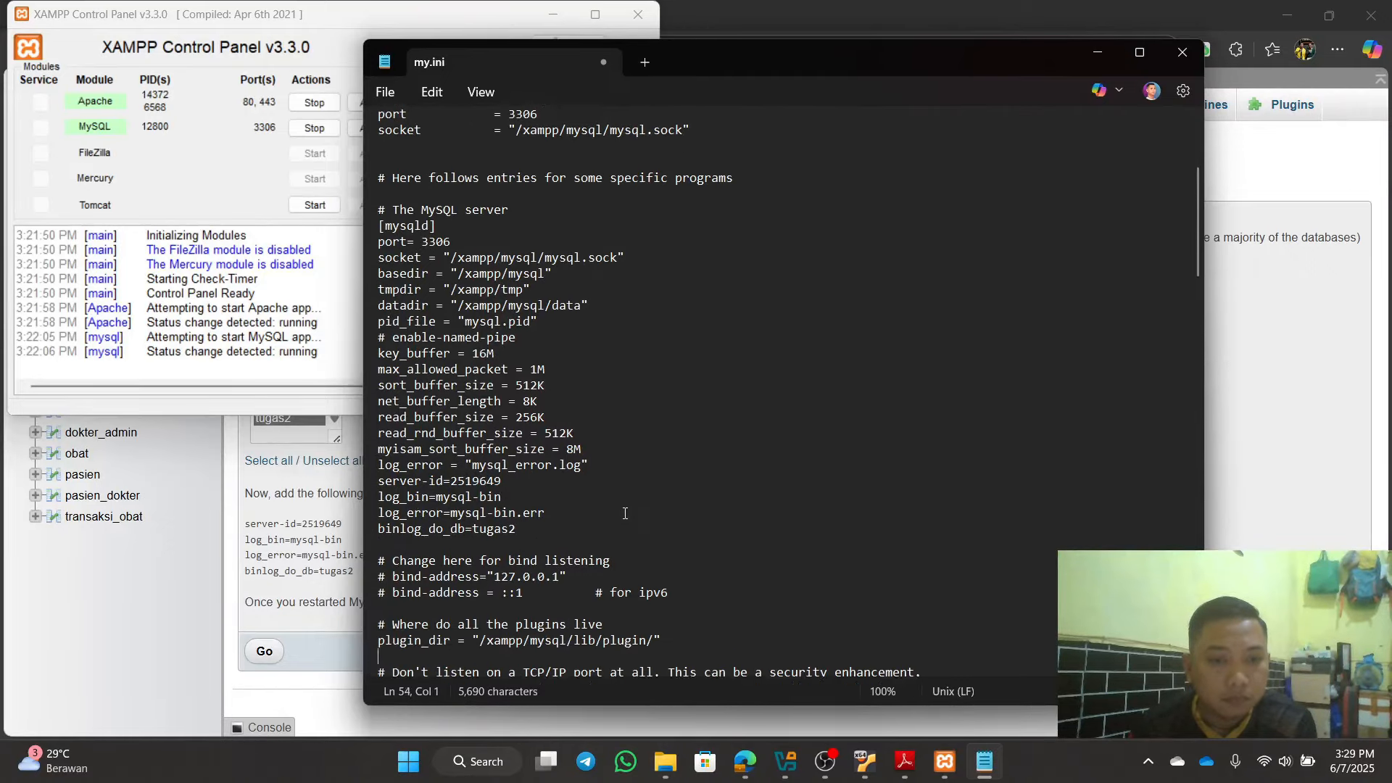
key(Down)
key(Down)
key(Down)
key(Down)
key(Down)
key(Down)
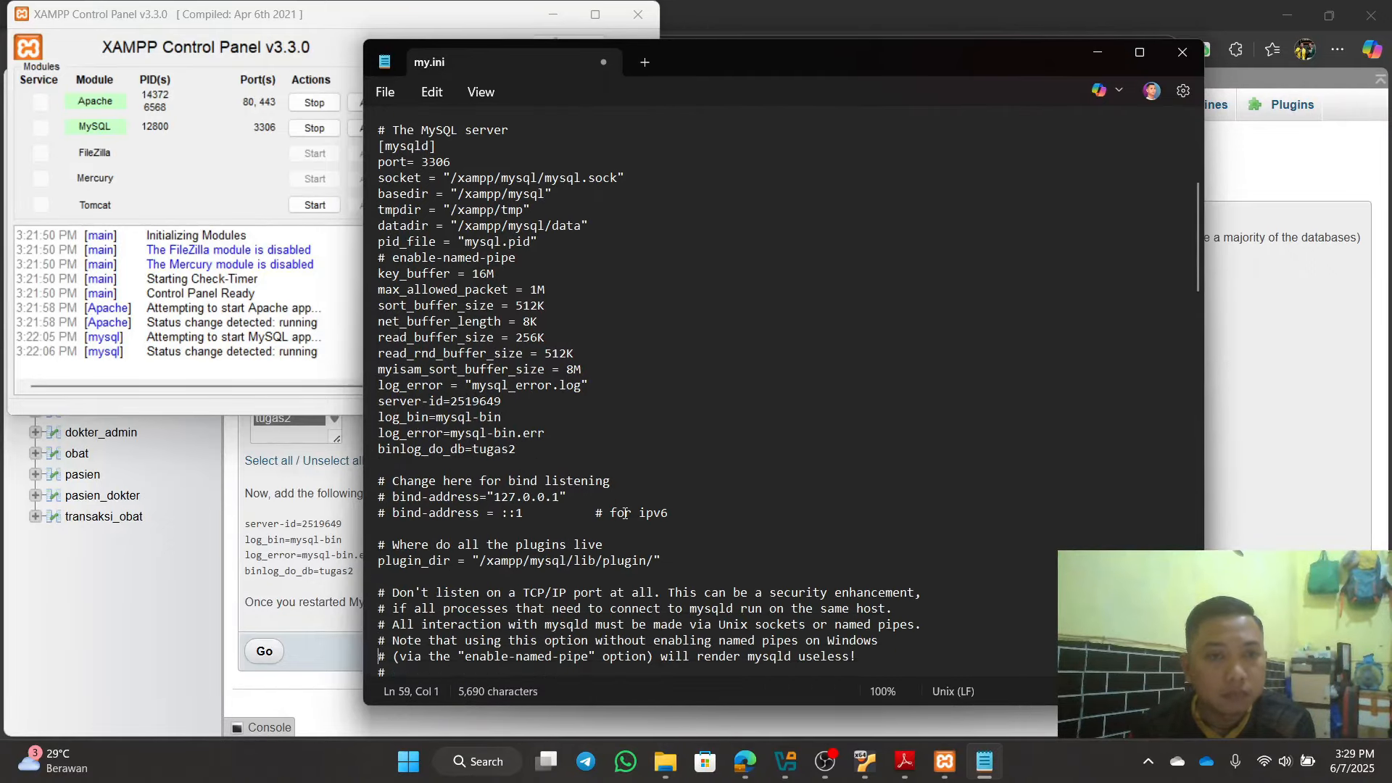
key(Down)
key(Down)
key(Down)
key(Down)
key(Down)
key(Down)
key(Down)
key(Down)
key(Down)
key(Down)
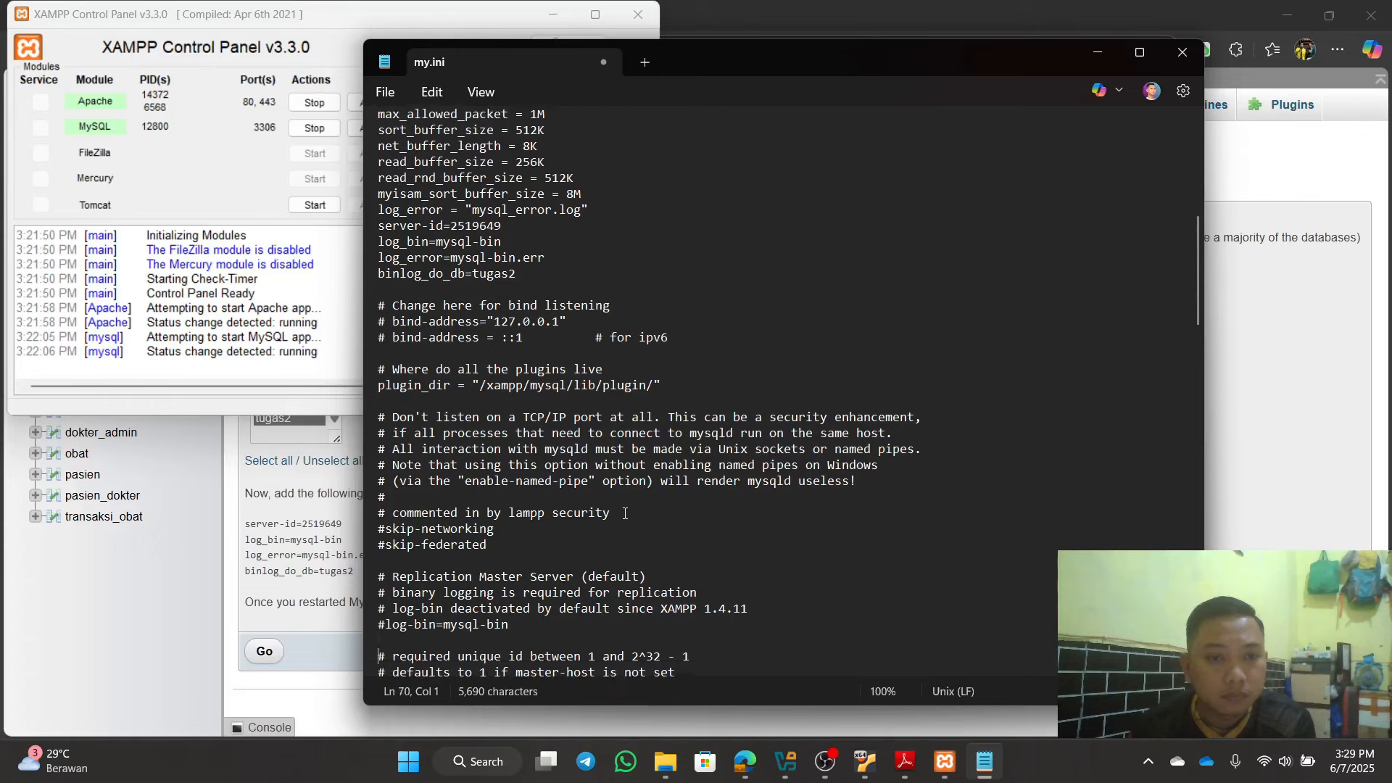
scroll(625, 513, down, 1)
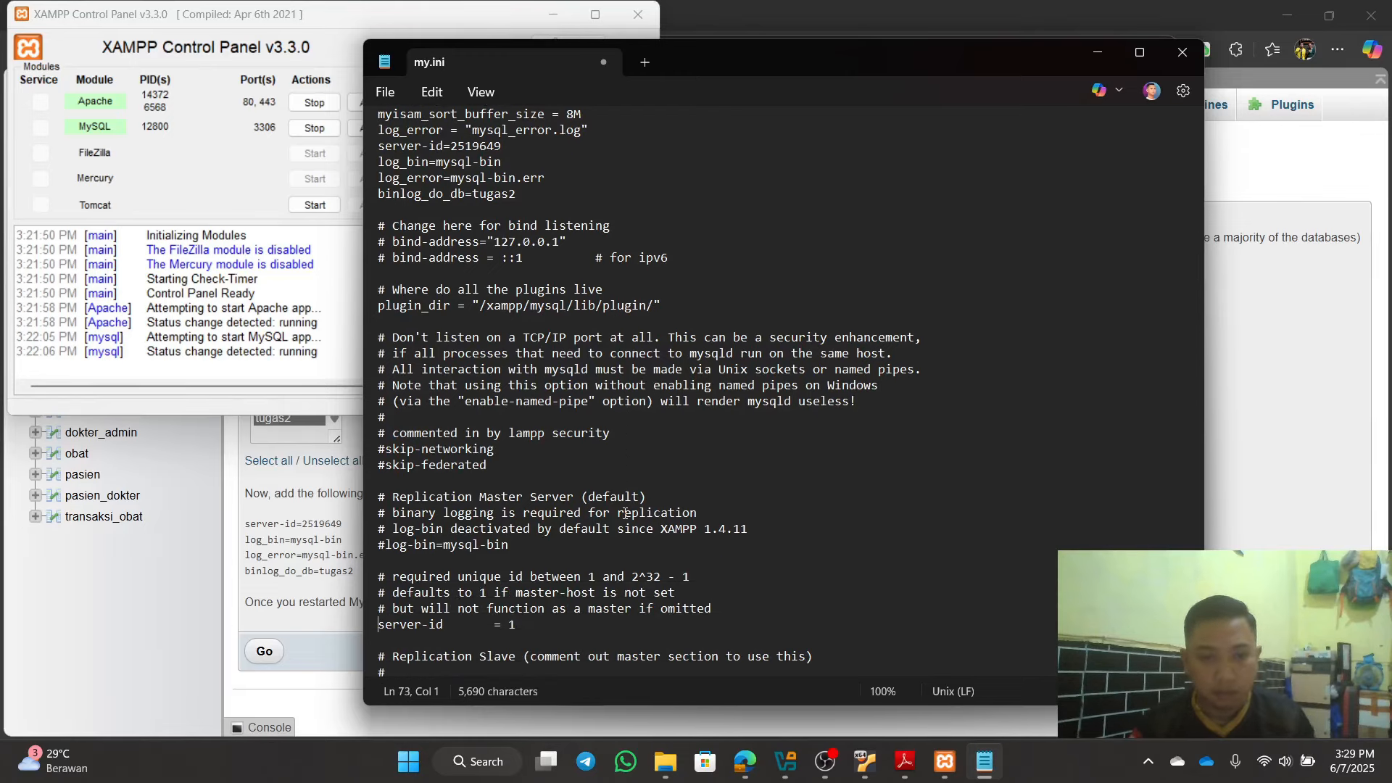
scroll(625, 513, down, 4)
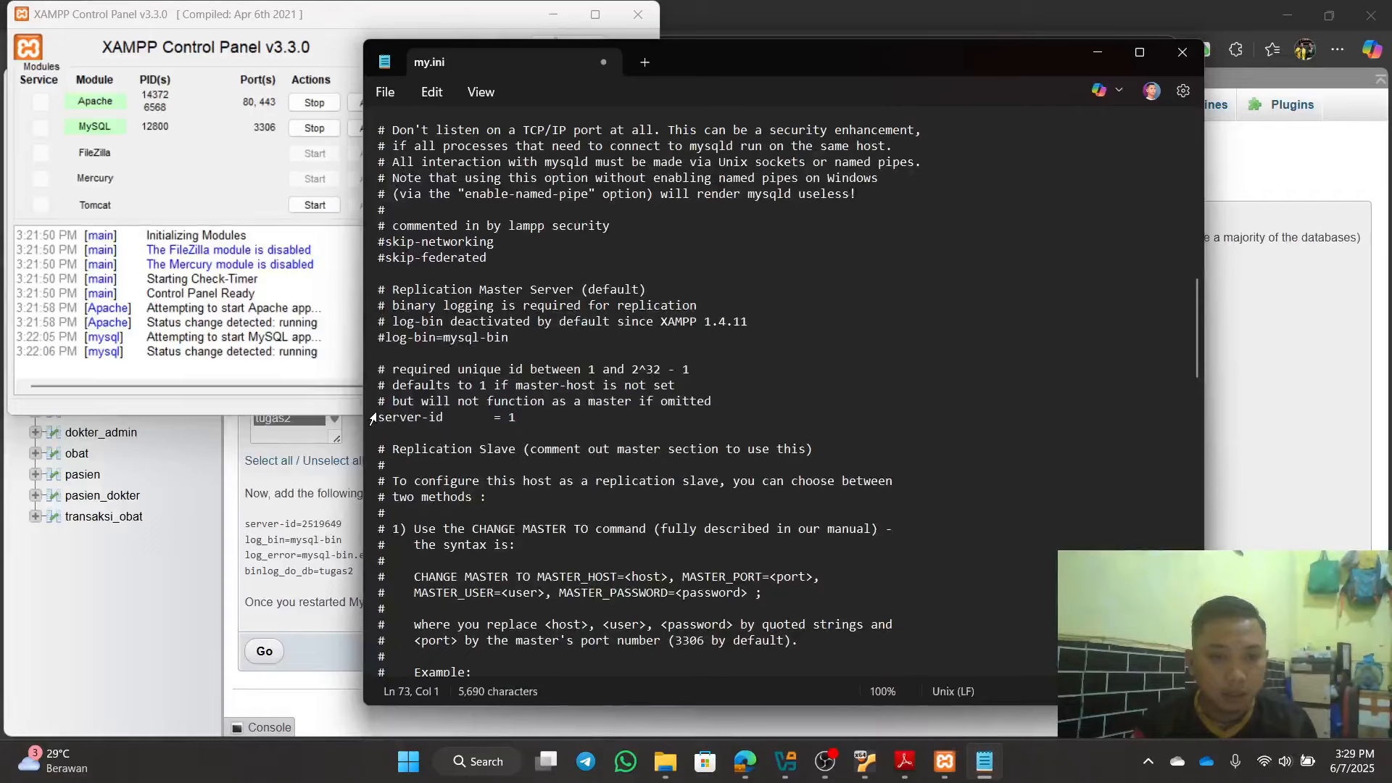
Step: Comment out the old server-id = 1 line with '#', save my.ini and close Notepad
click(373, 419)
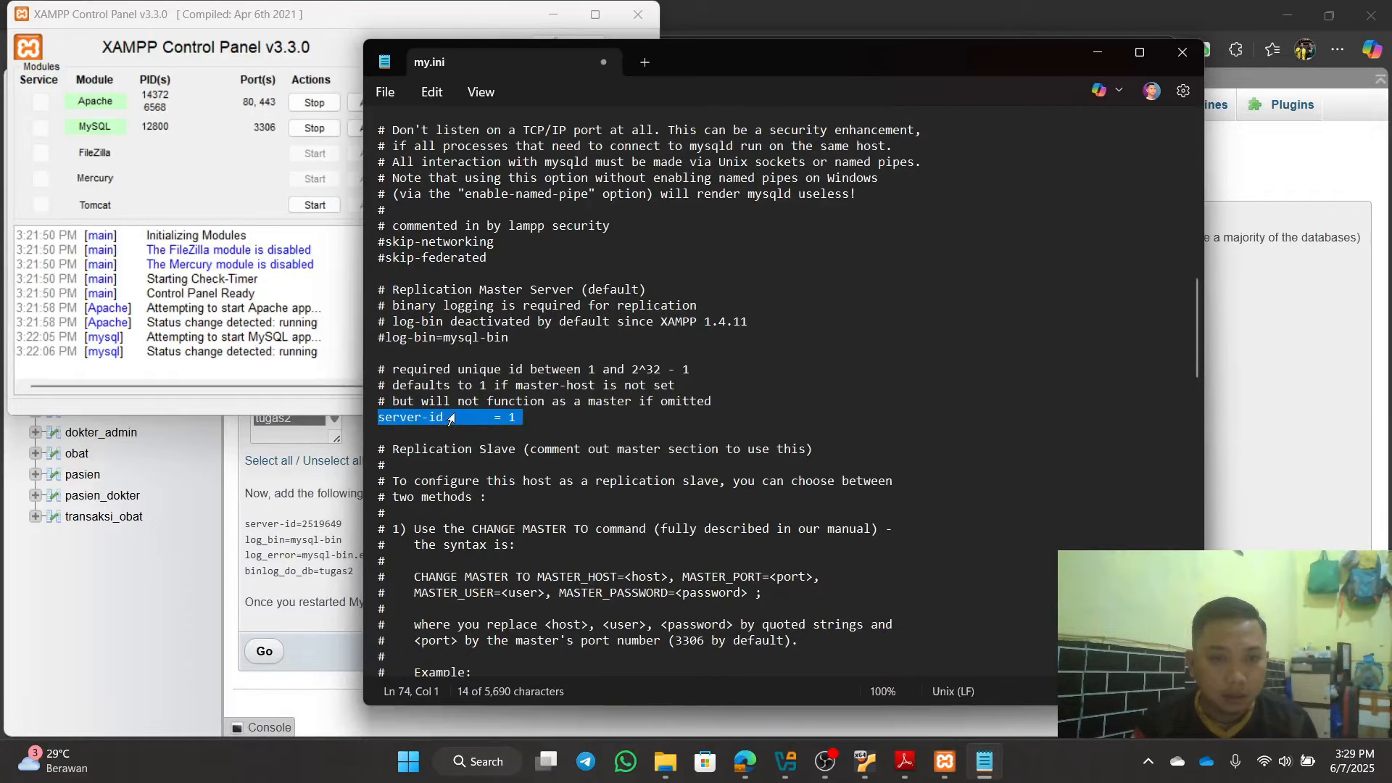
click(546, 421)
click(378, 422)
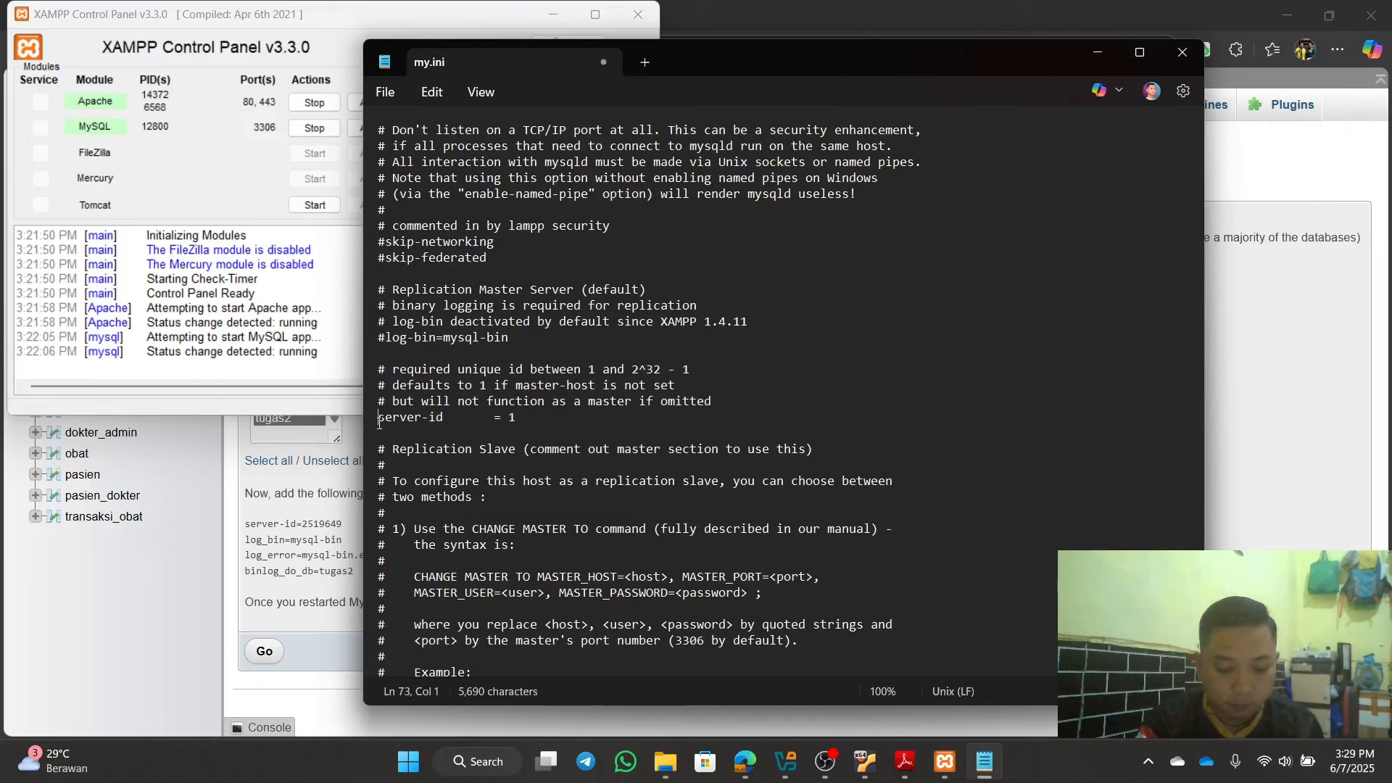
text(#)
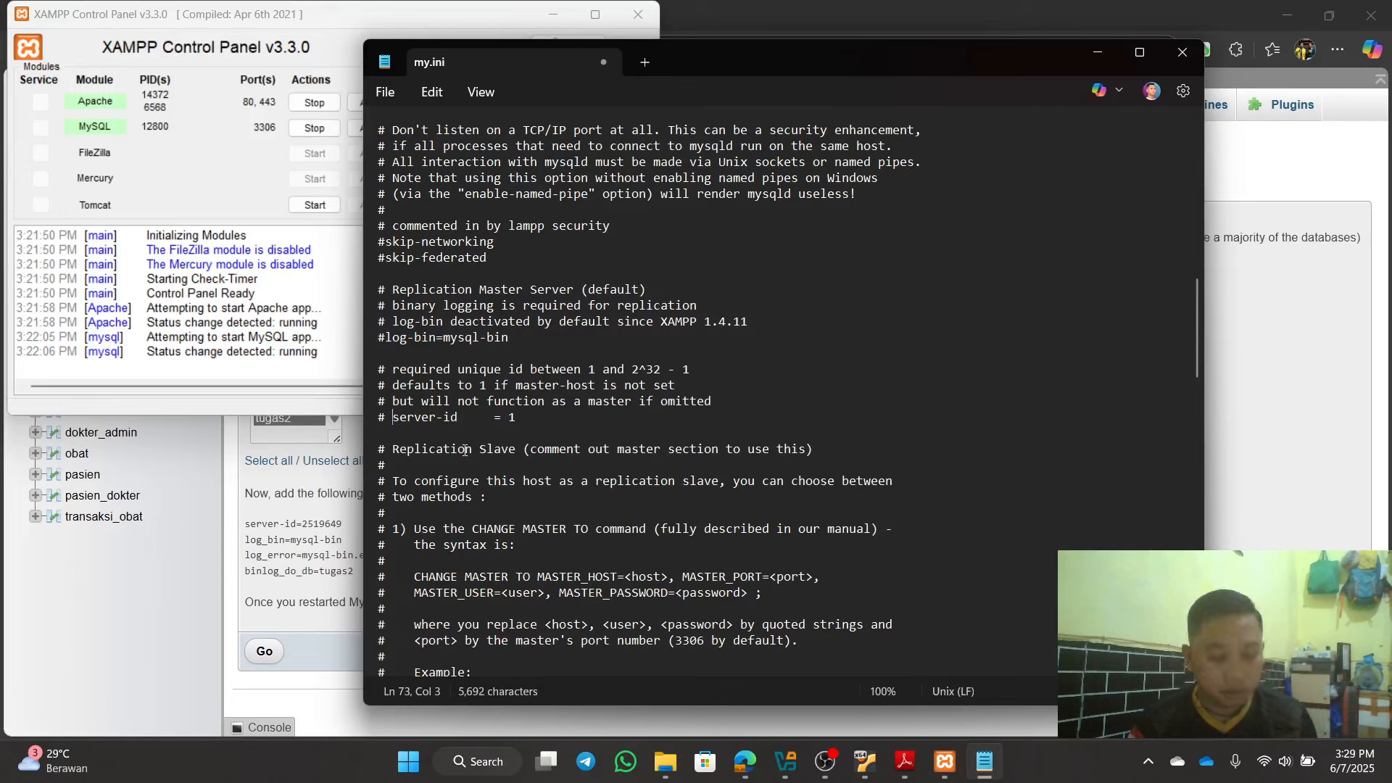
key(ctrl+s)
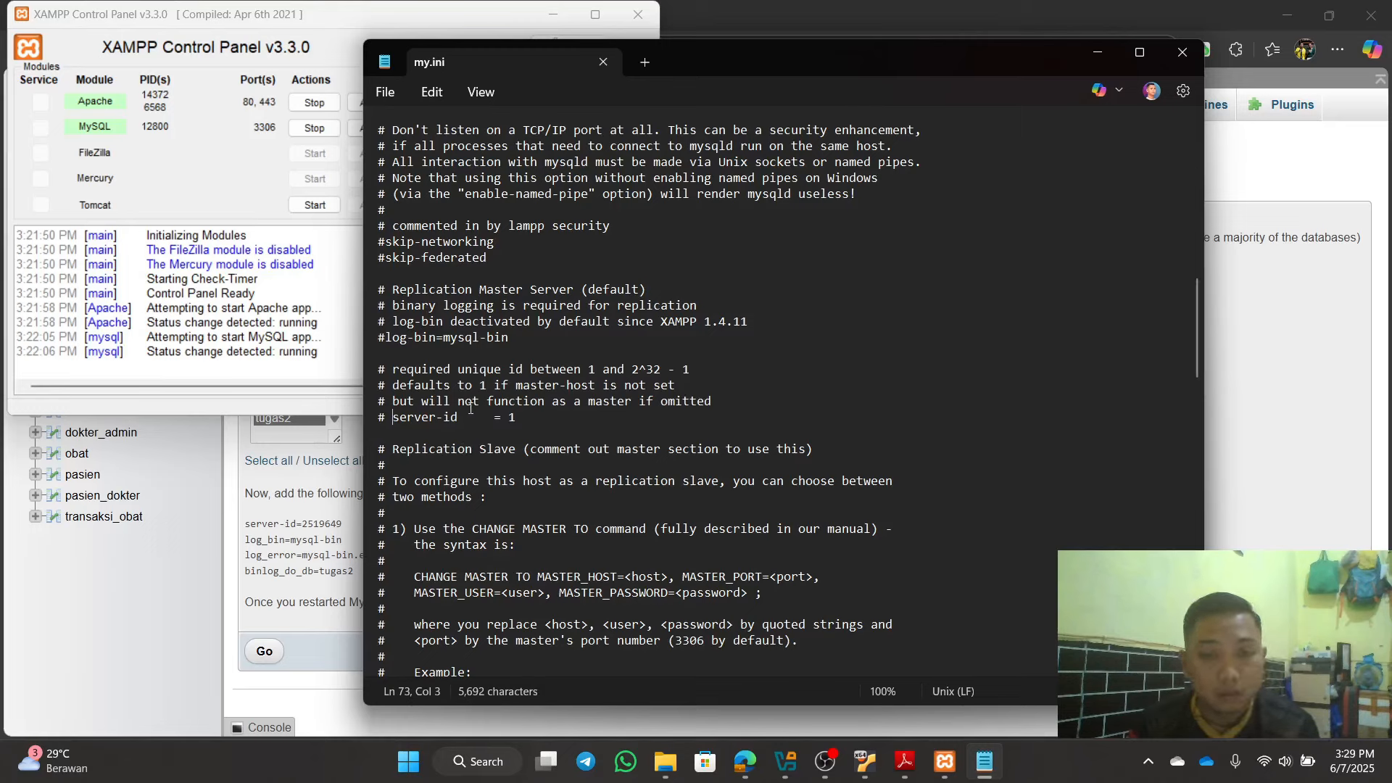
click(1182, 53)
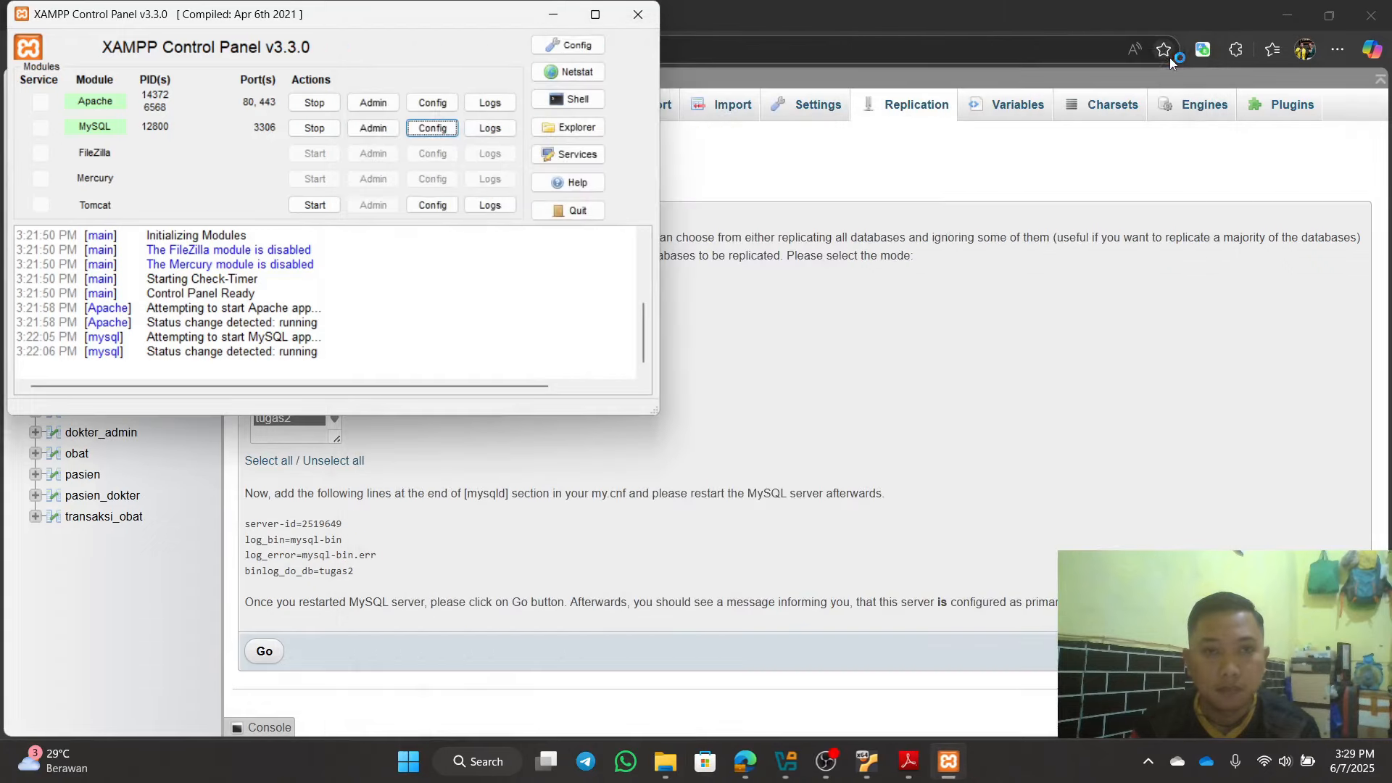
Step: Stop and restart MySQL on port 3306, then minimize the XAMPP Control Panel
click(315, 129)
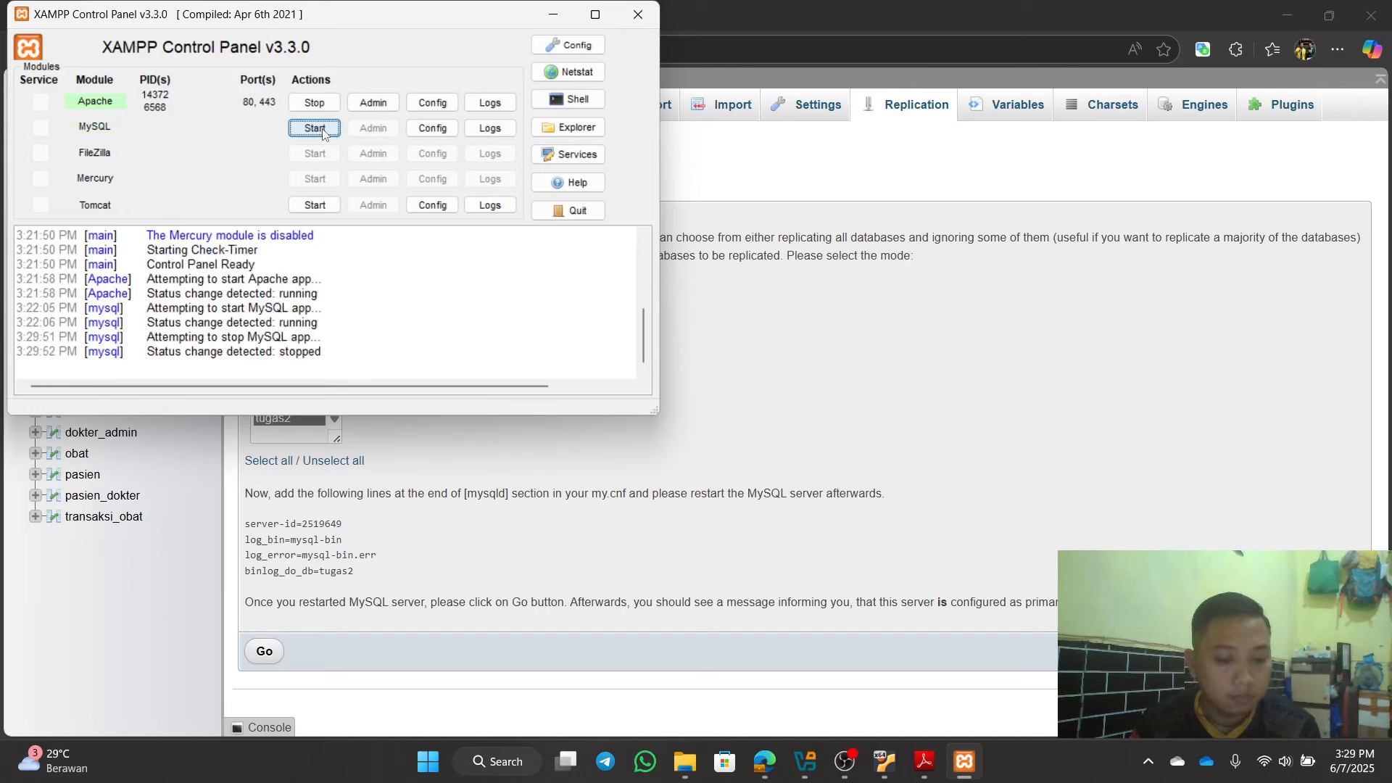
click(323, 131)
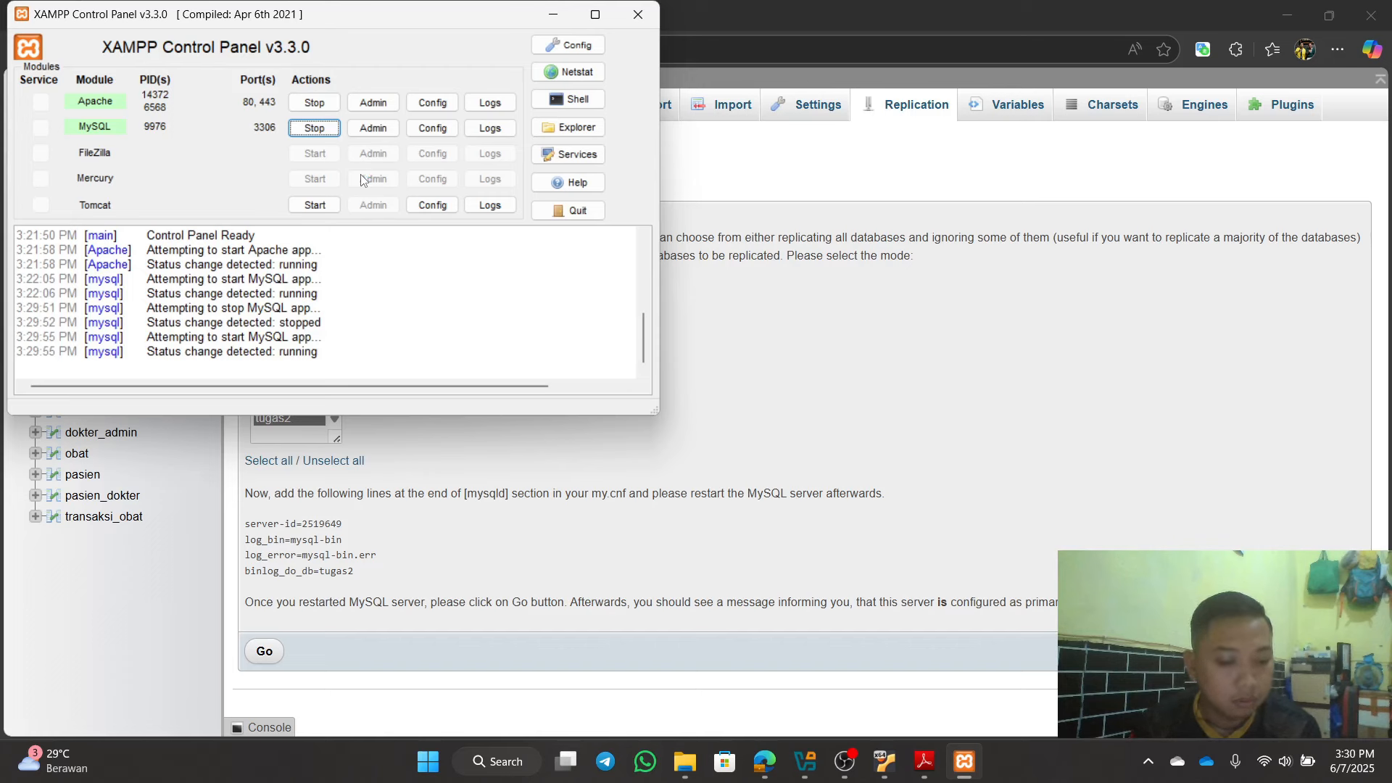
click(552, 15)
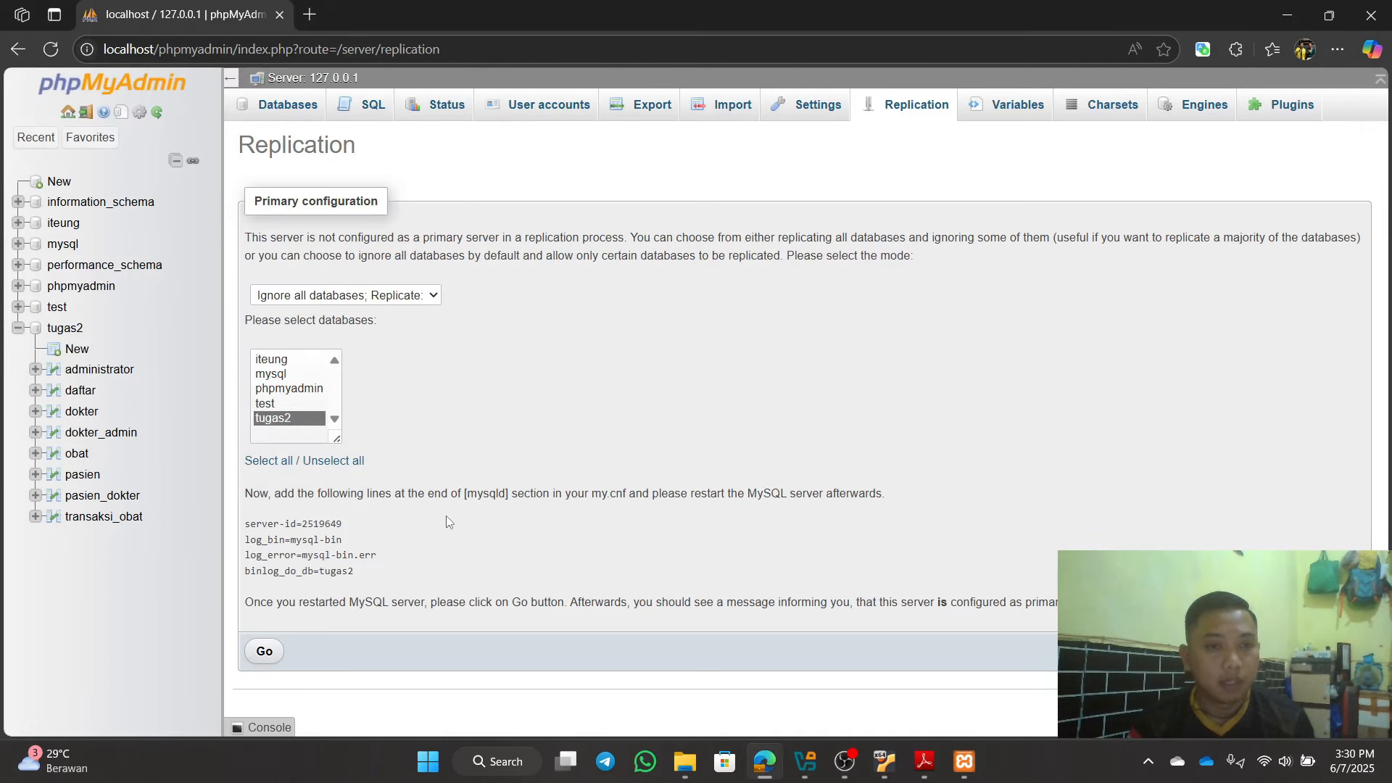
Step: Apply the primary replication configuration, check its status, then show the server's user accounts
click(274, 657)
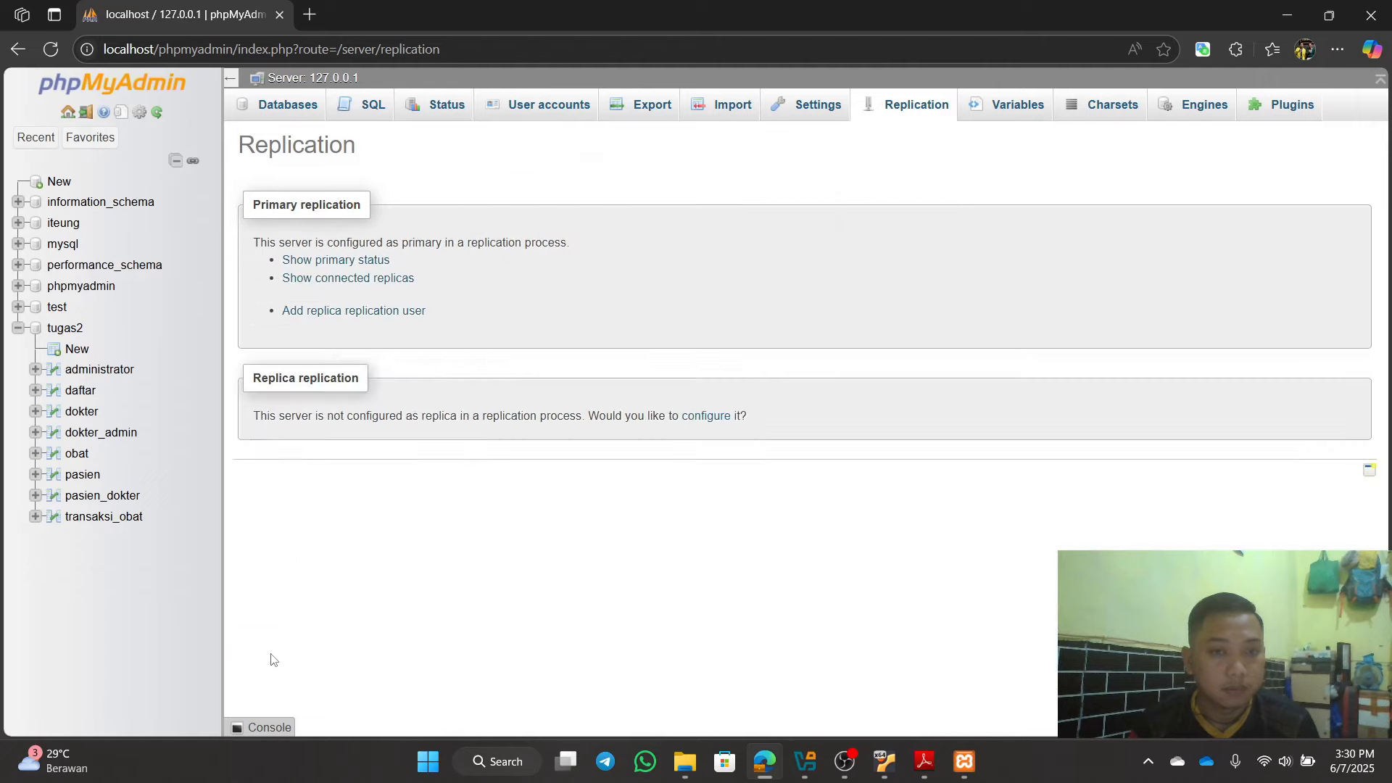
click(371, 267)
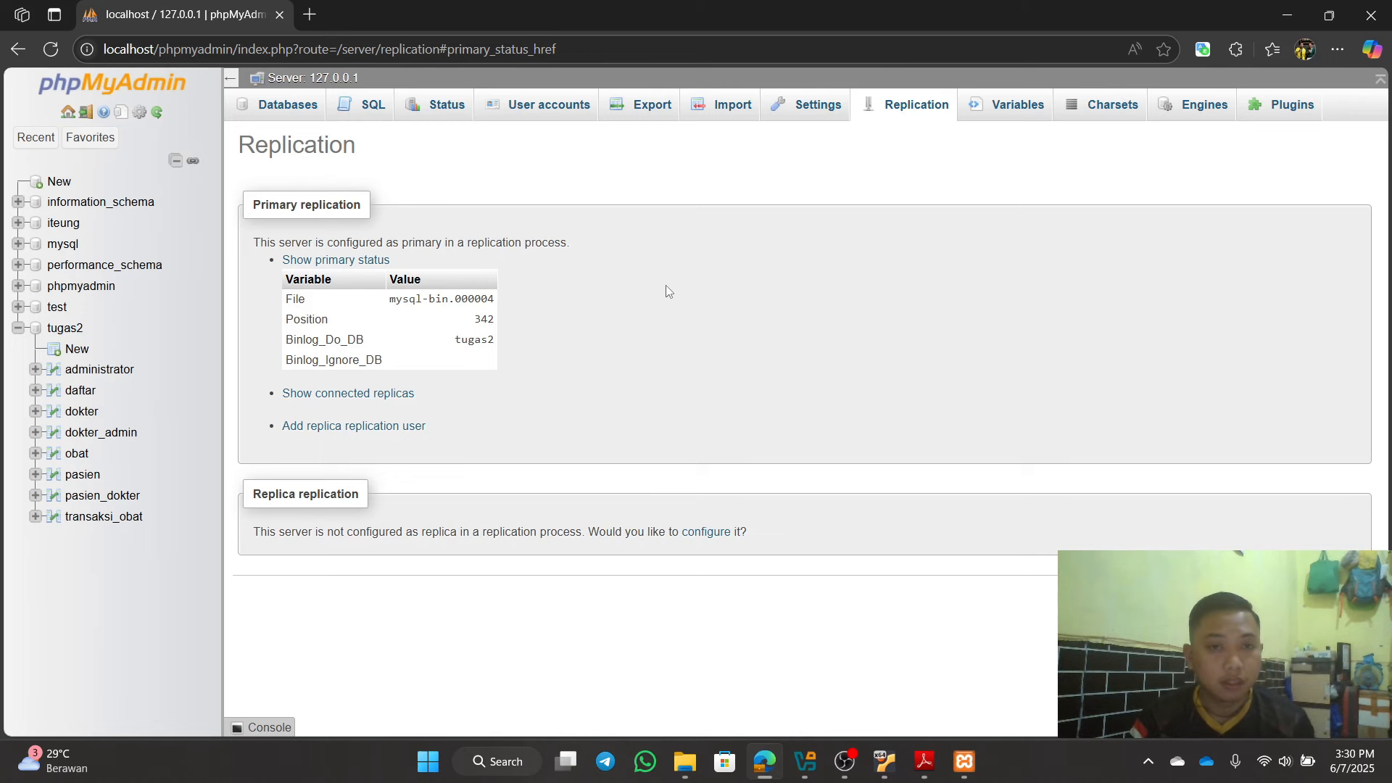
click(571, 112)
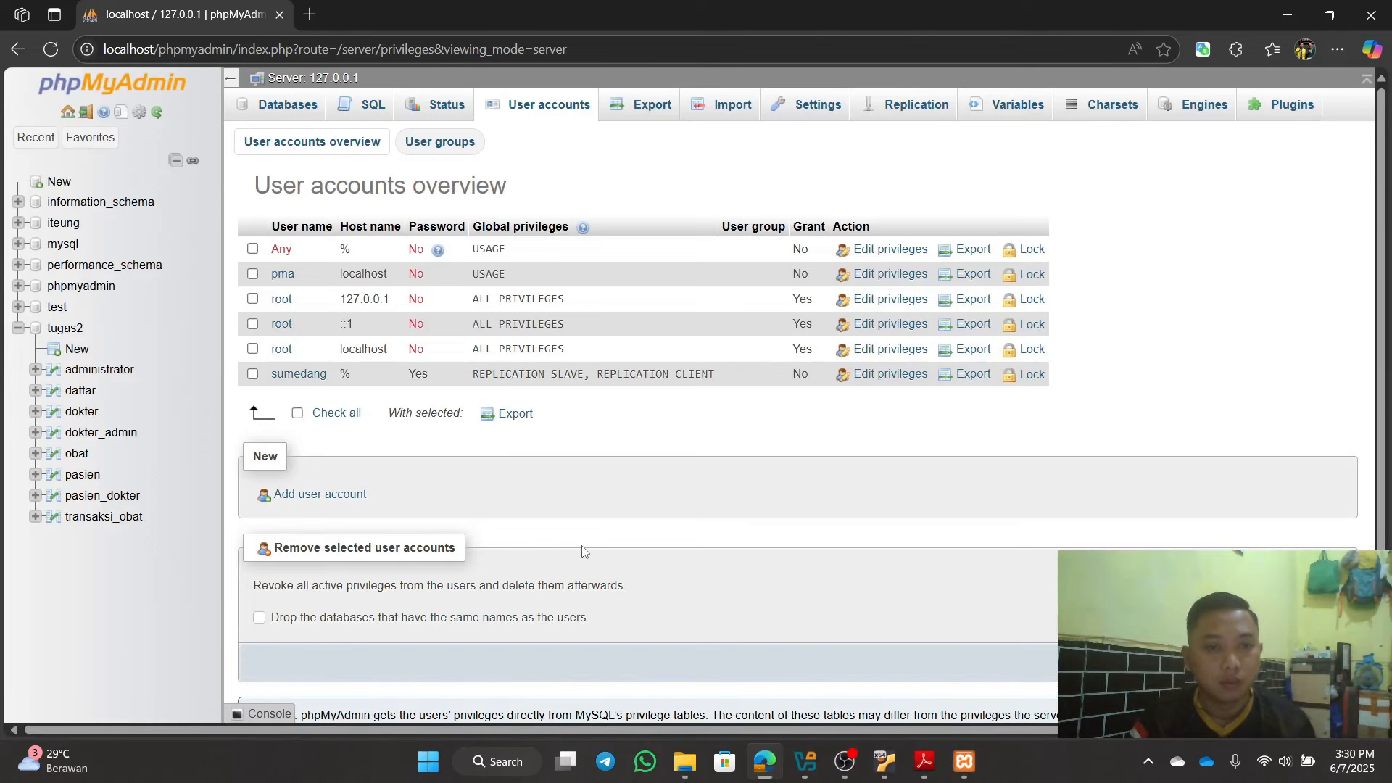
Step: Start a new user account and name it mahasiswa, replacing the mistyped name sumedang
click(327, 501)
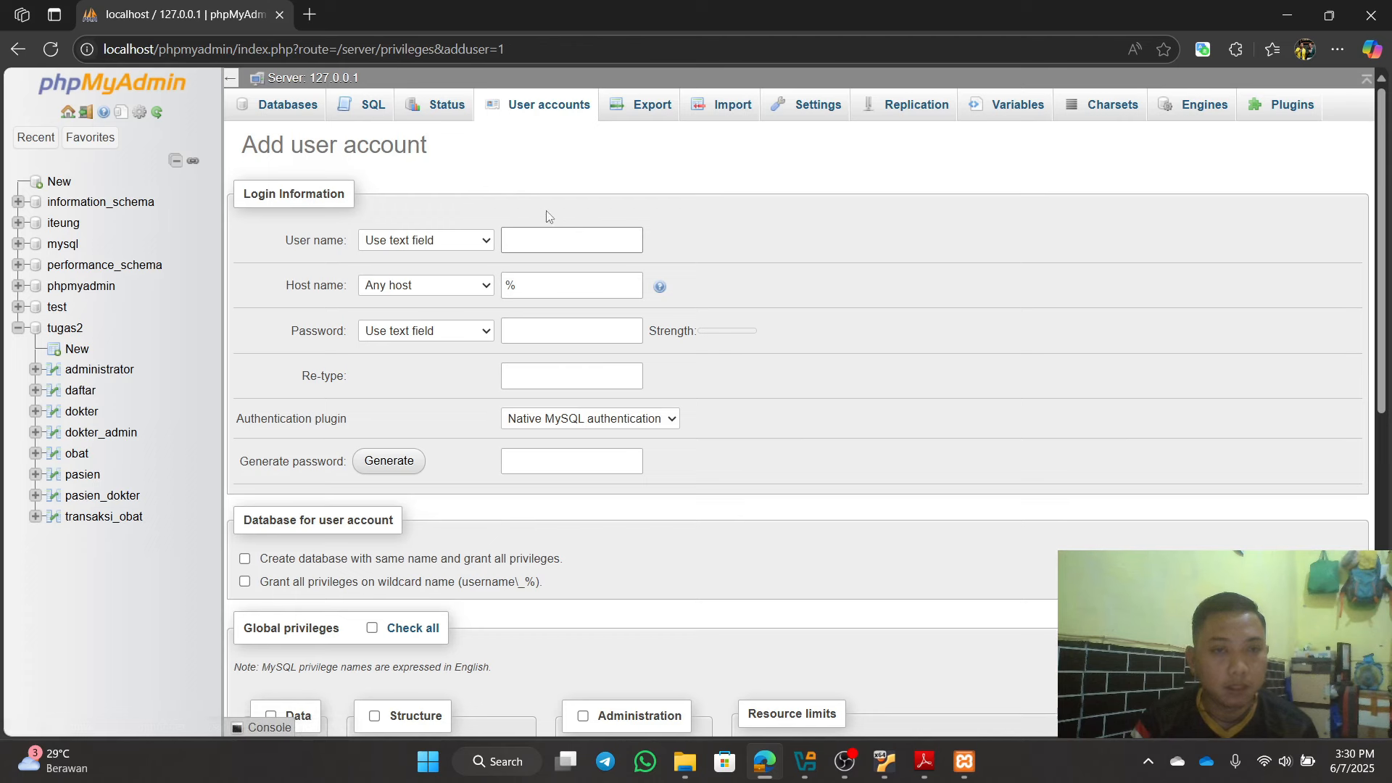
click(543, 238)
click(543, 237)
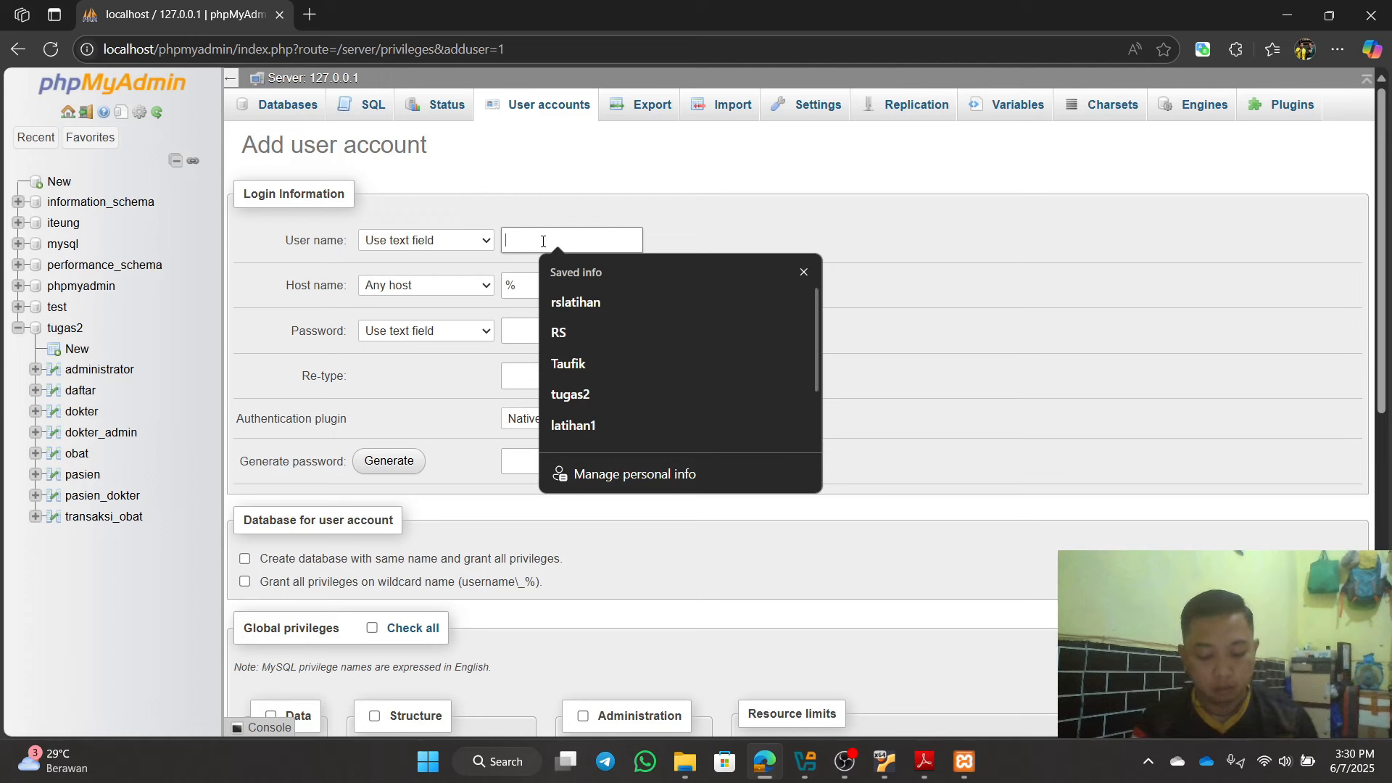
text(sumedang)
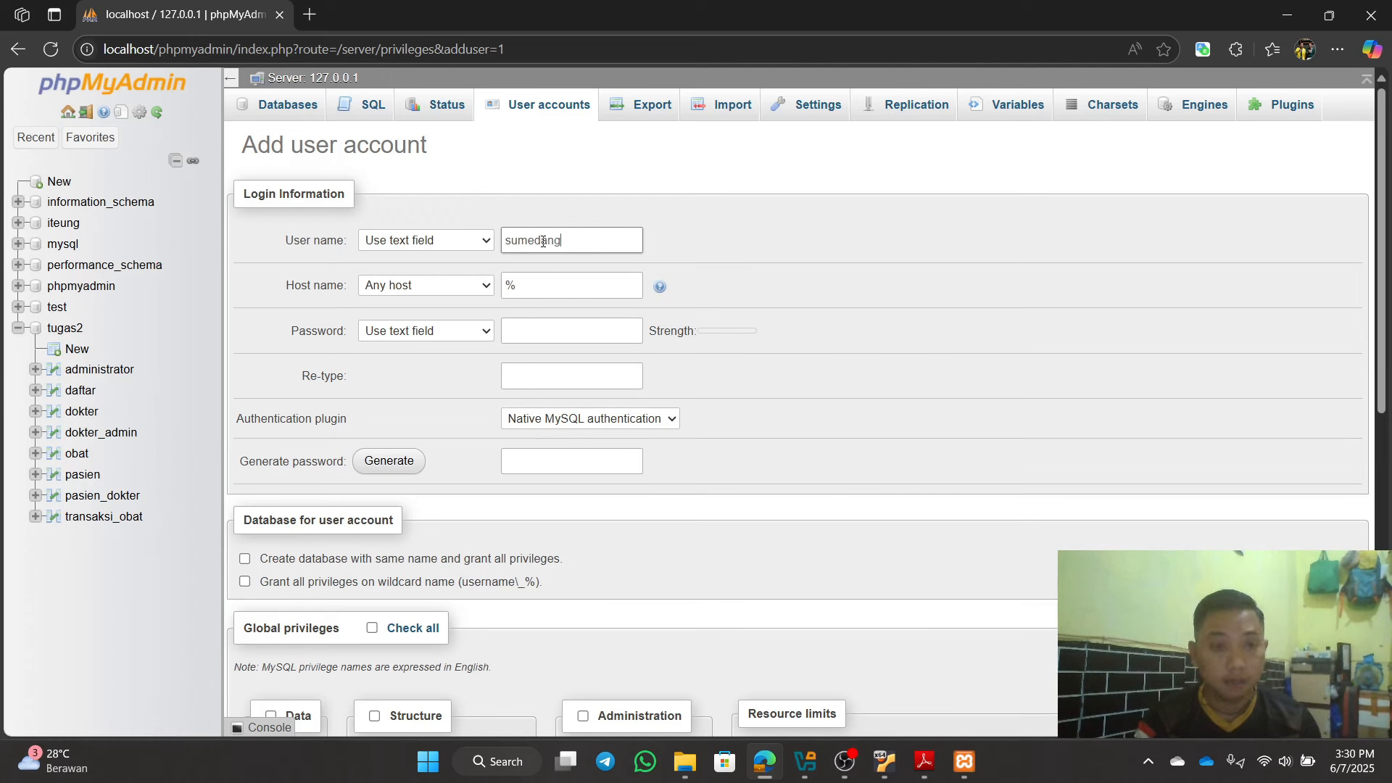
click(528, 330)
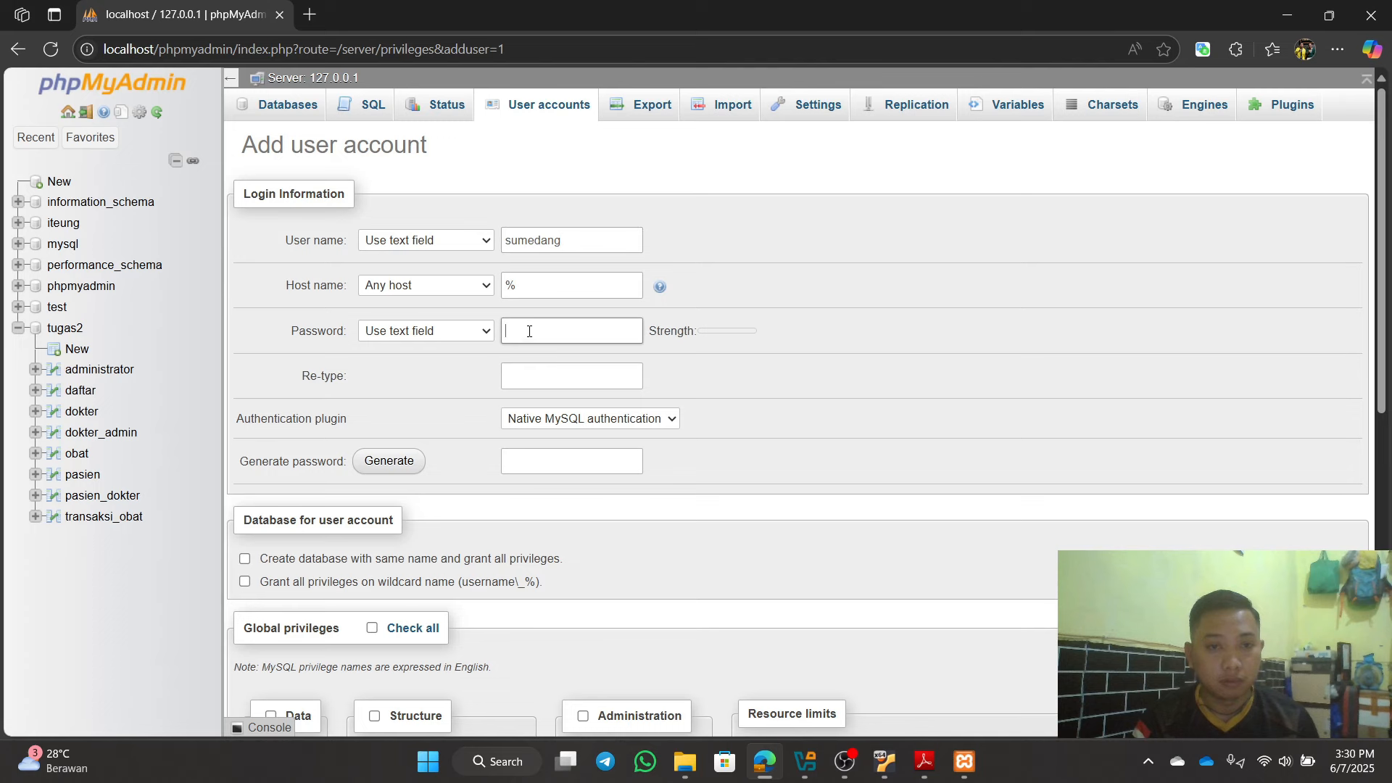
text(12345)
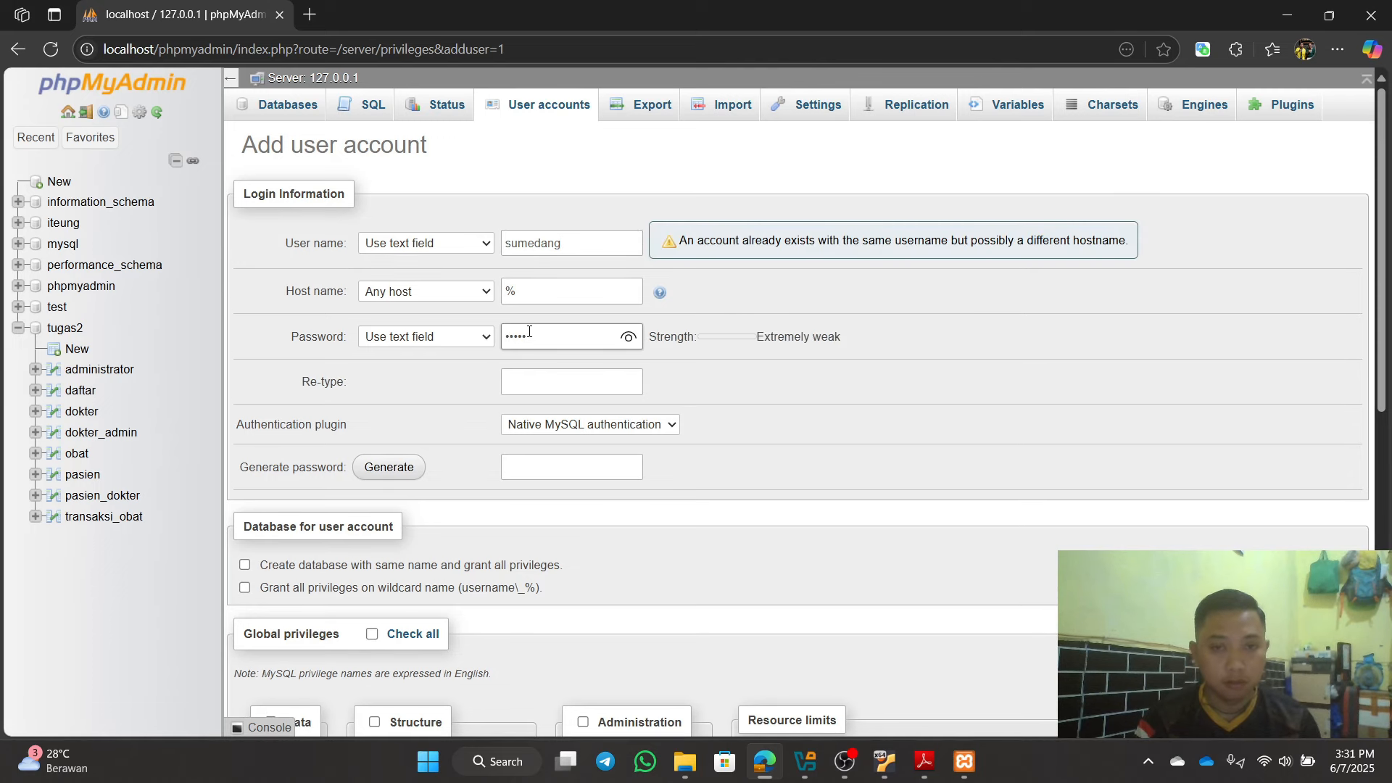
key(BackSpace)
key(BackSpace)
key(BackSpace)
key(BackSpace)
click(572, 244)
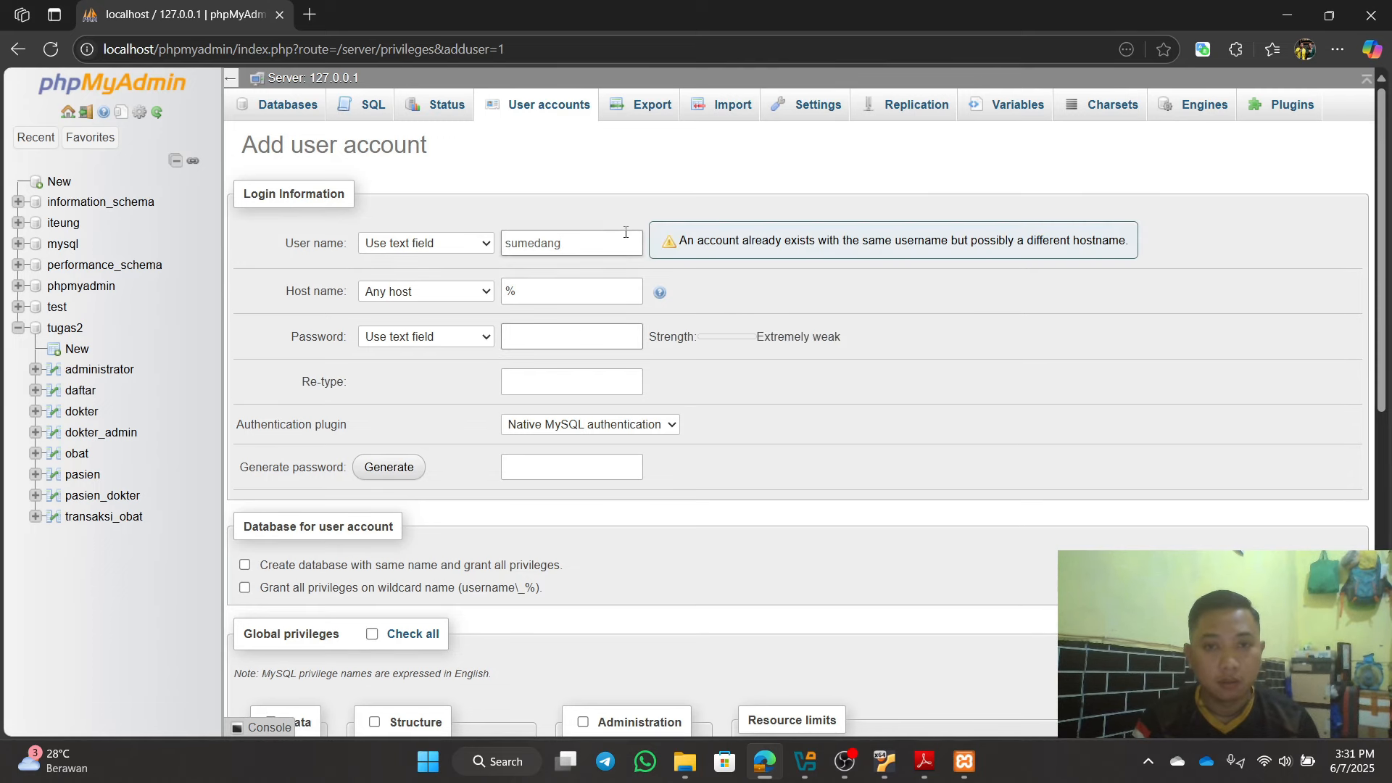
drag(573, 243, 489, 254)
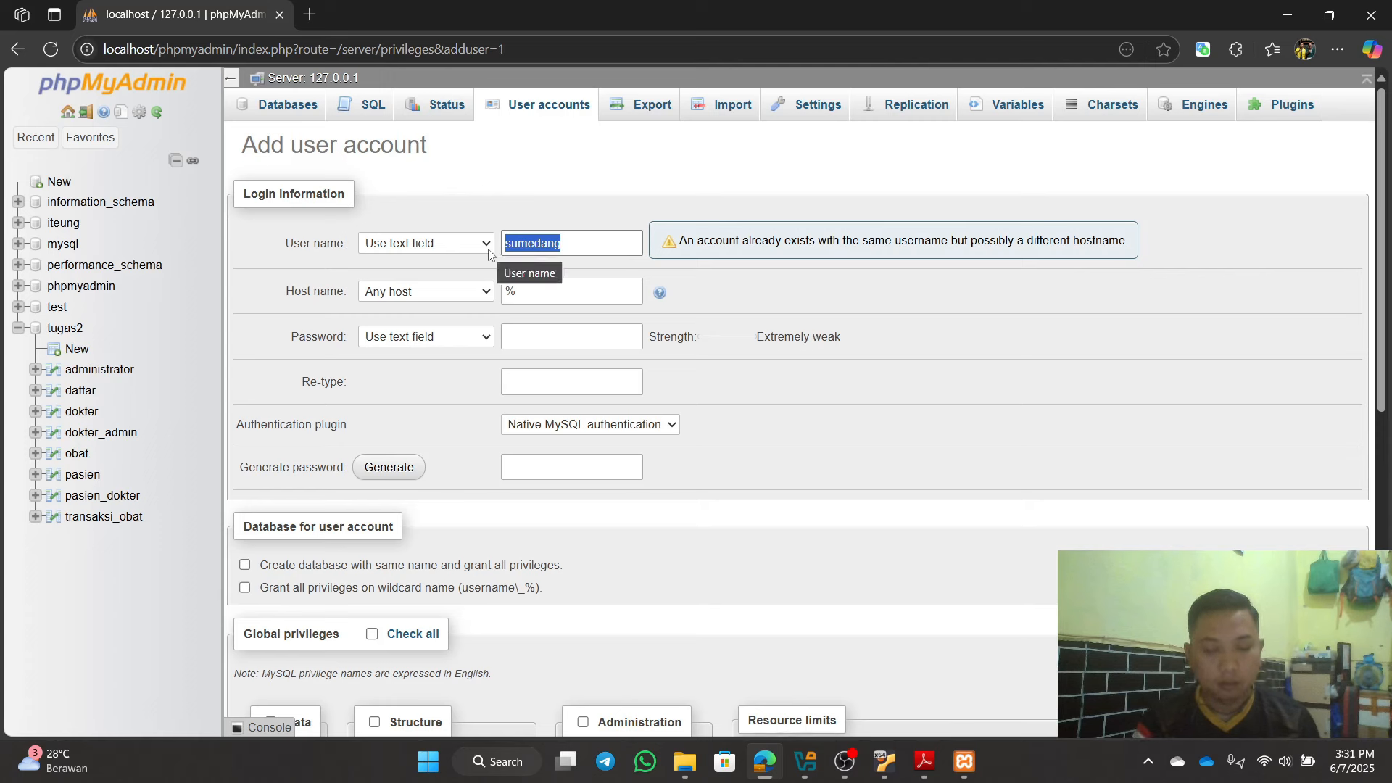
key(BackSpace)
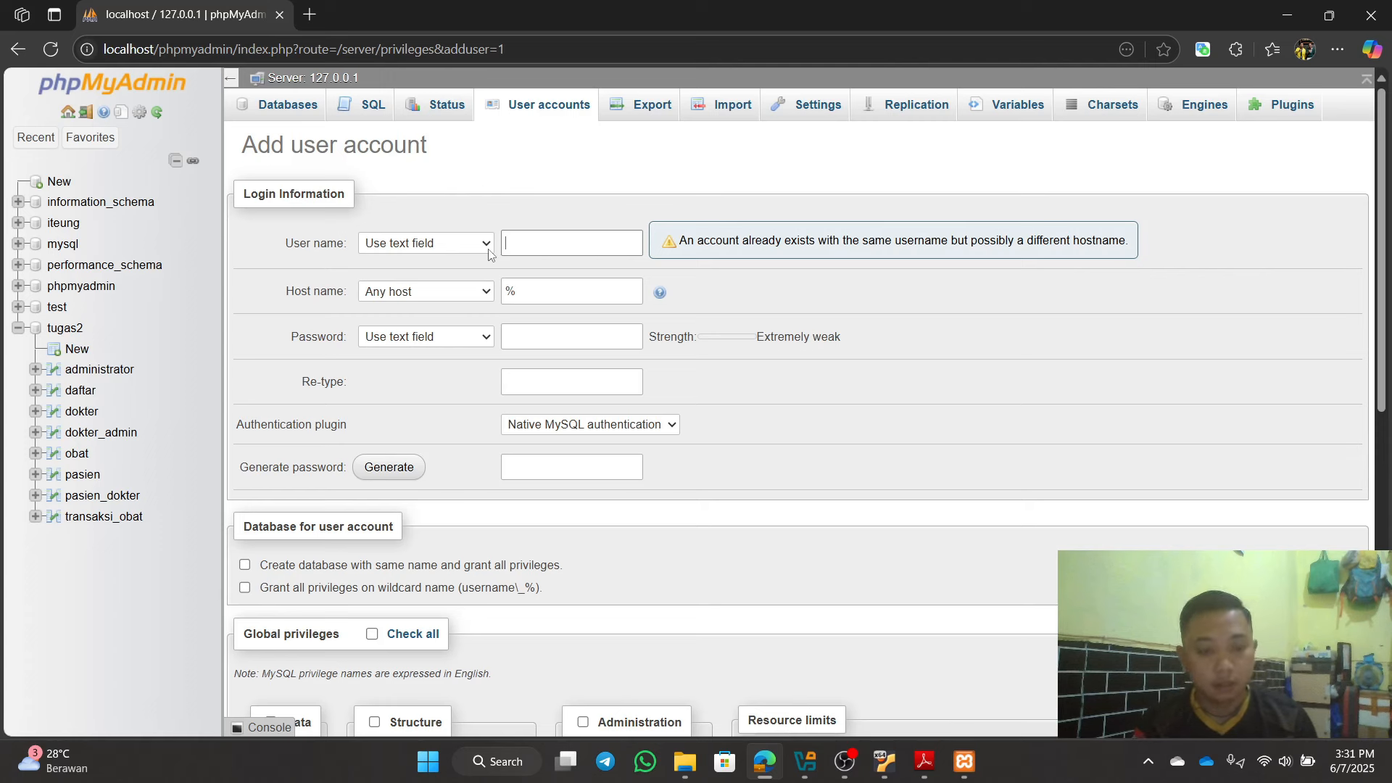
text(mahasiswa)
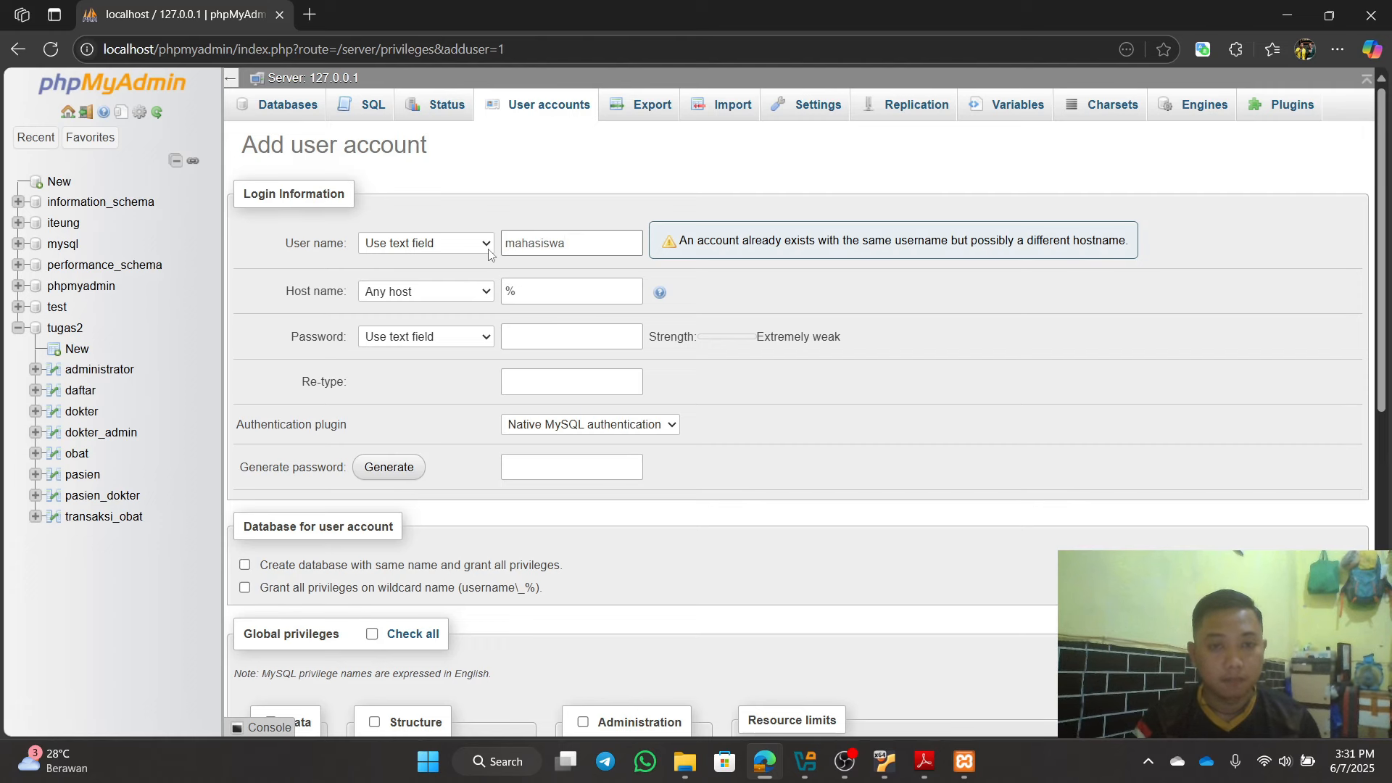
Step: Enter the account password and re-type it to confirm
click(582, 337)
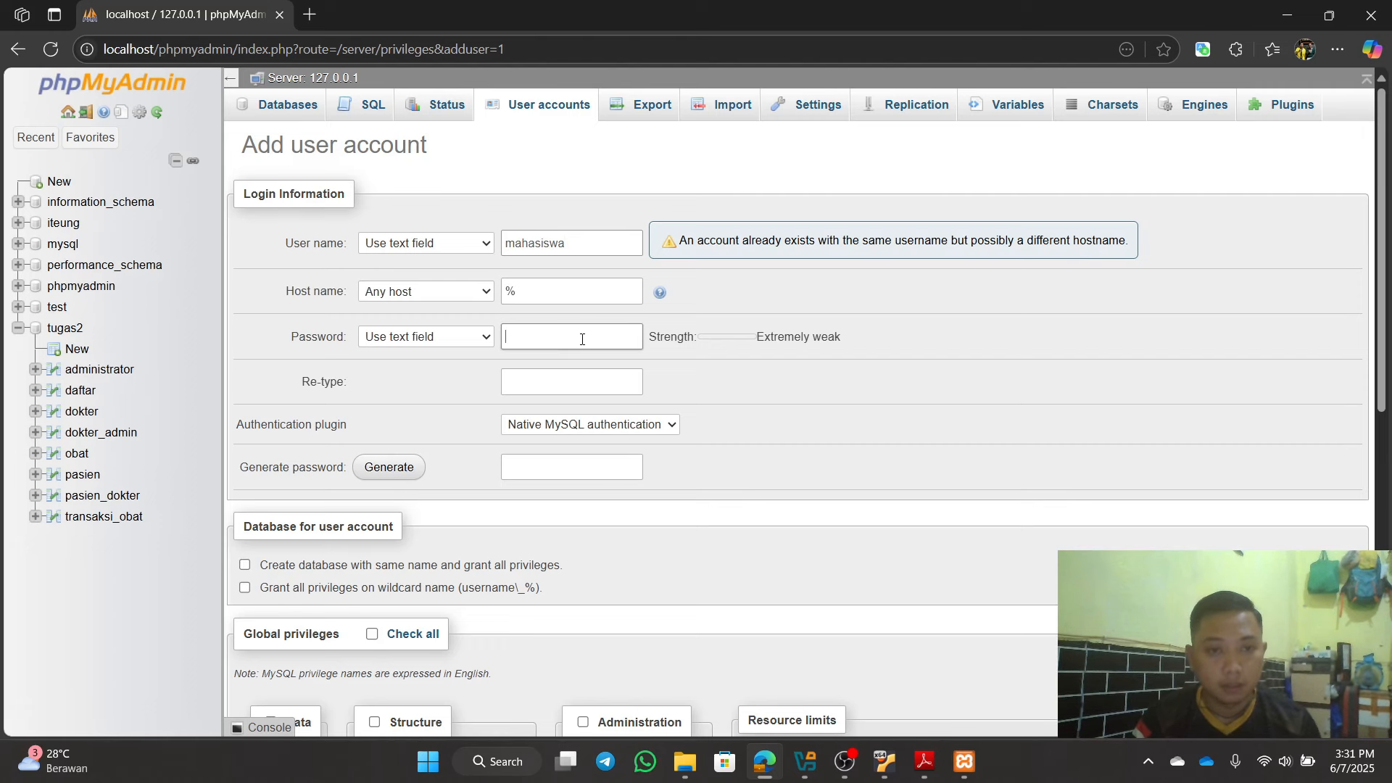
text(mahasis)
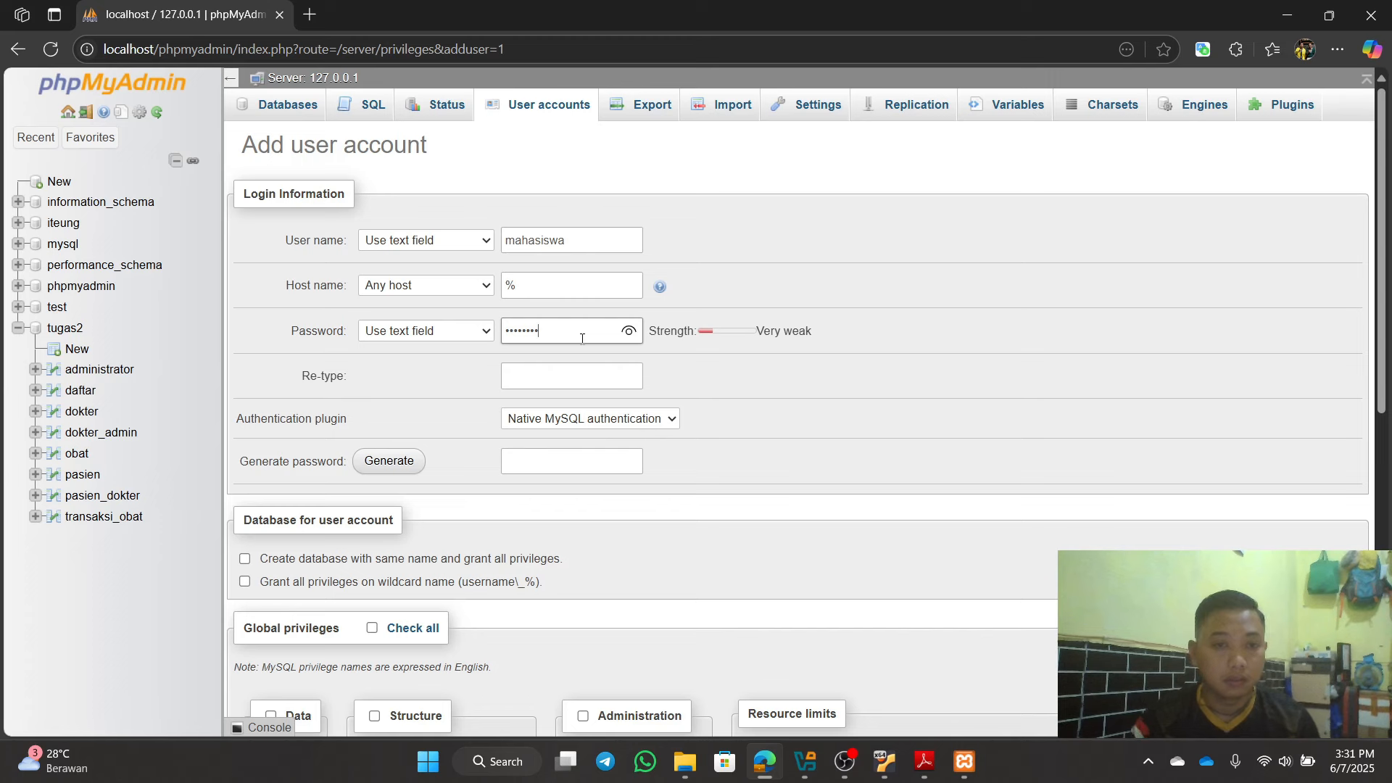
click(576, 377)
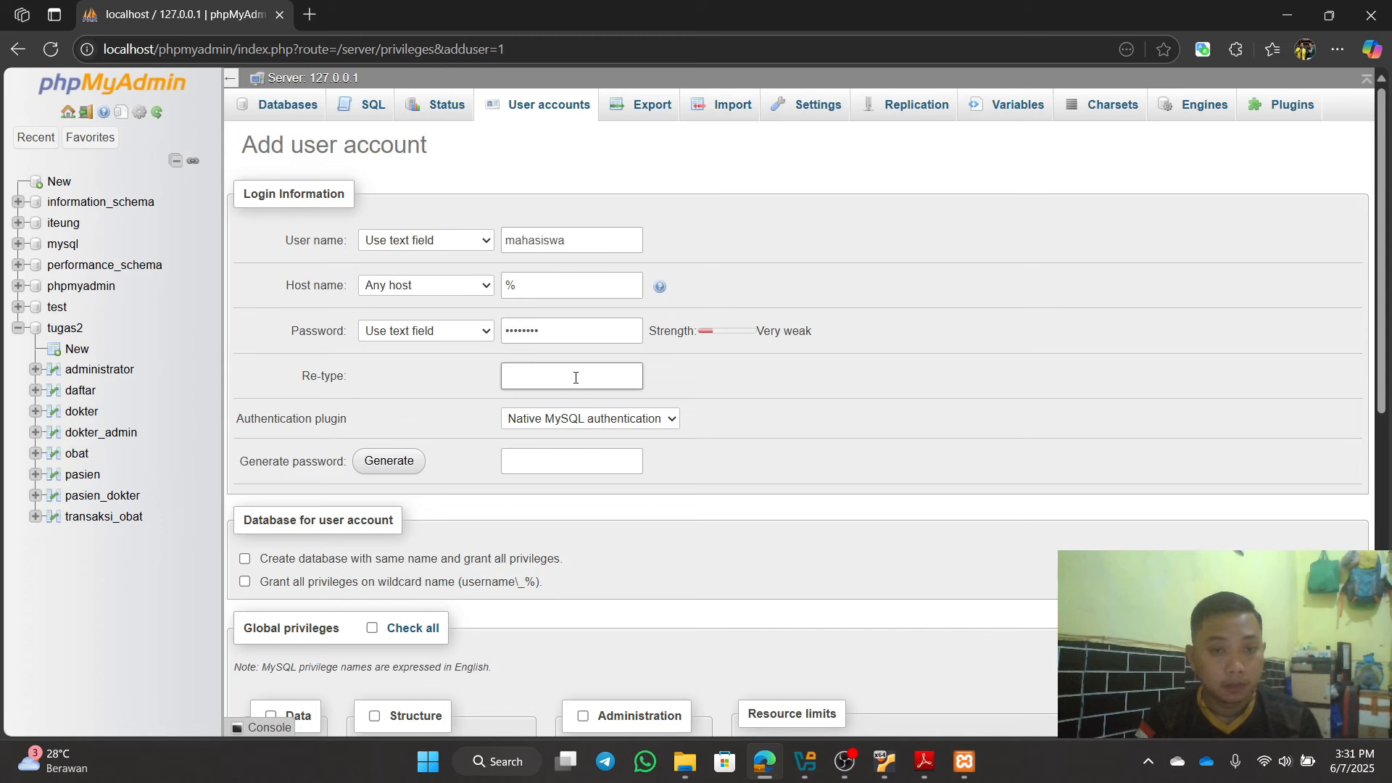
text(1)
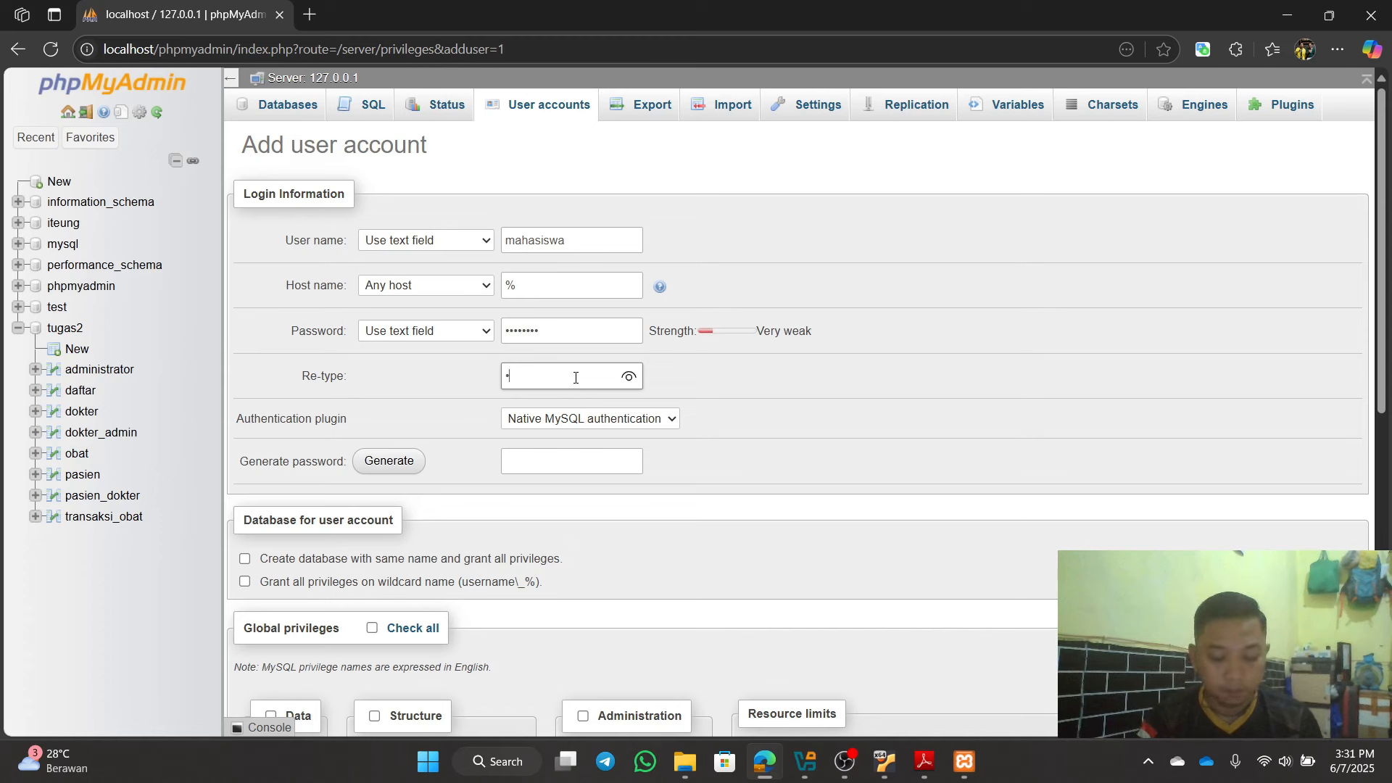
drag(581, 331, 414, 340)
text(1)
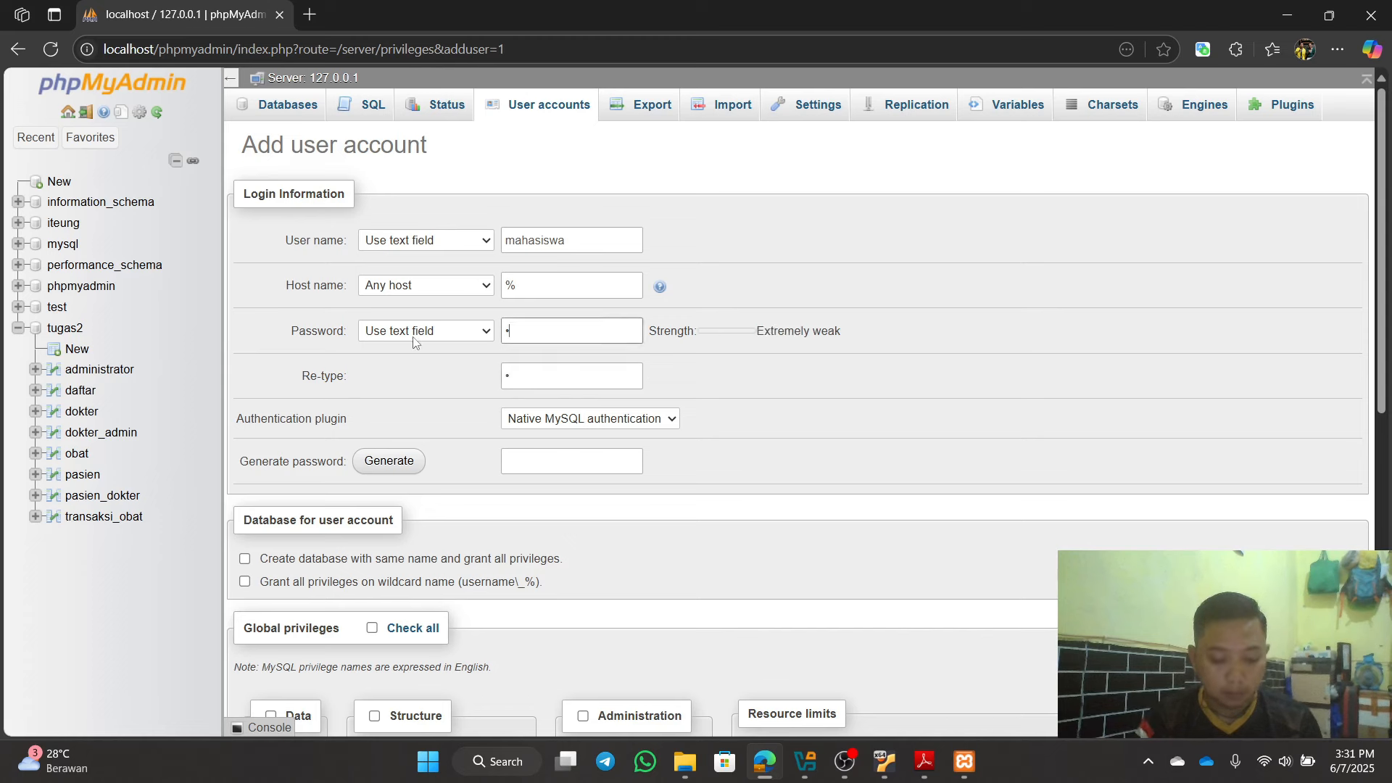
text(••••••)
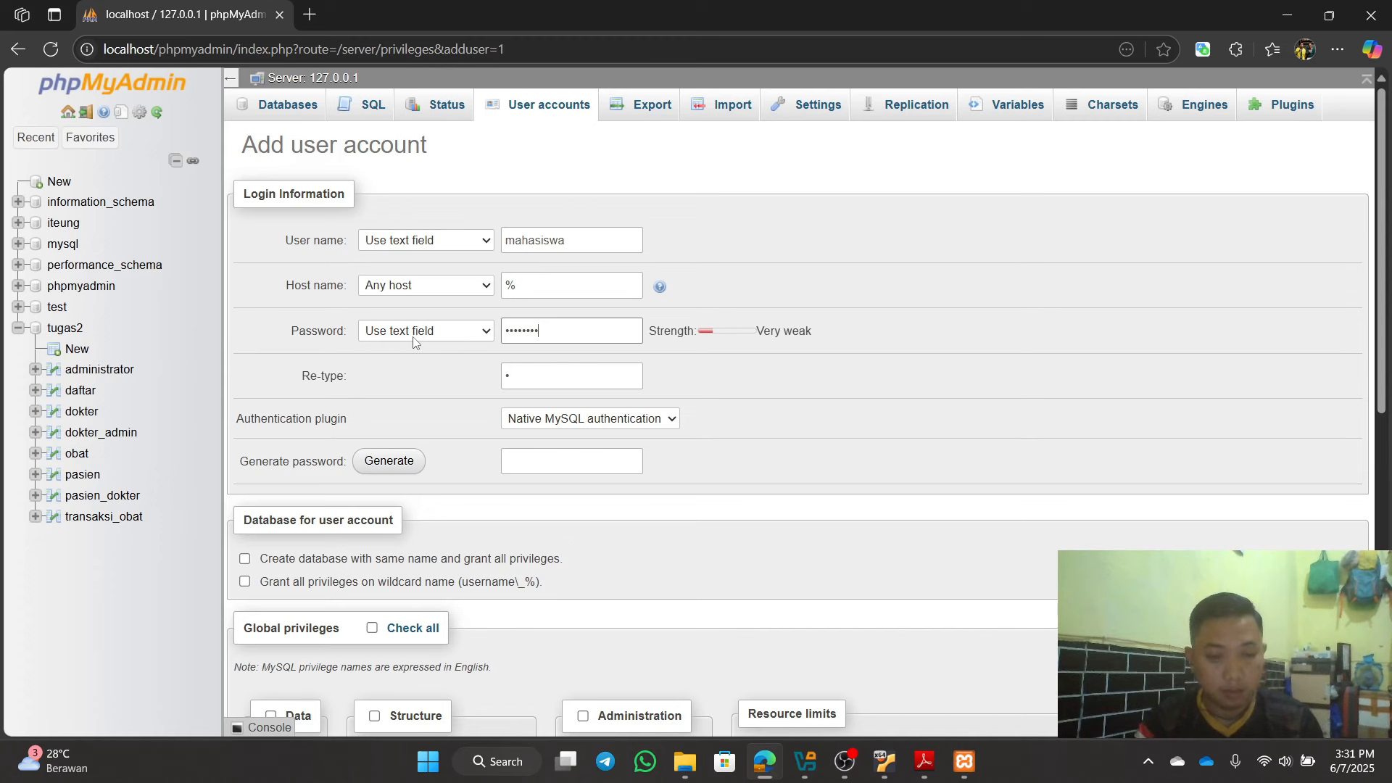
drag(543, 376, 491, 381)
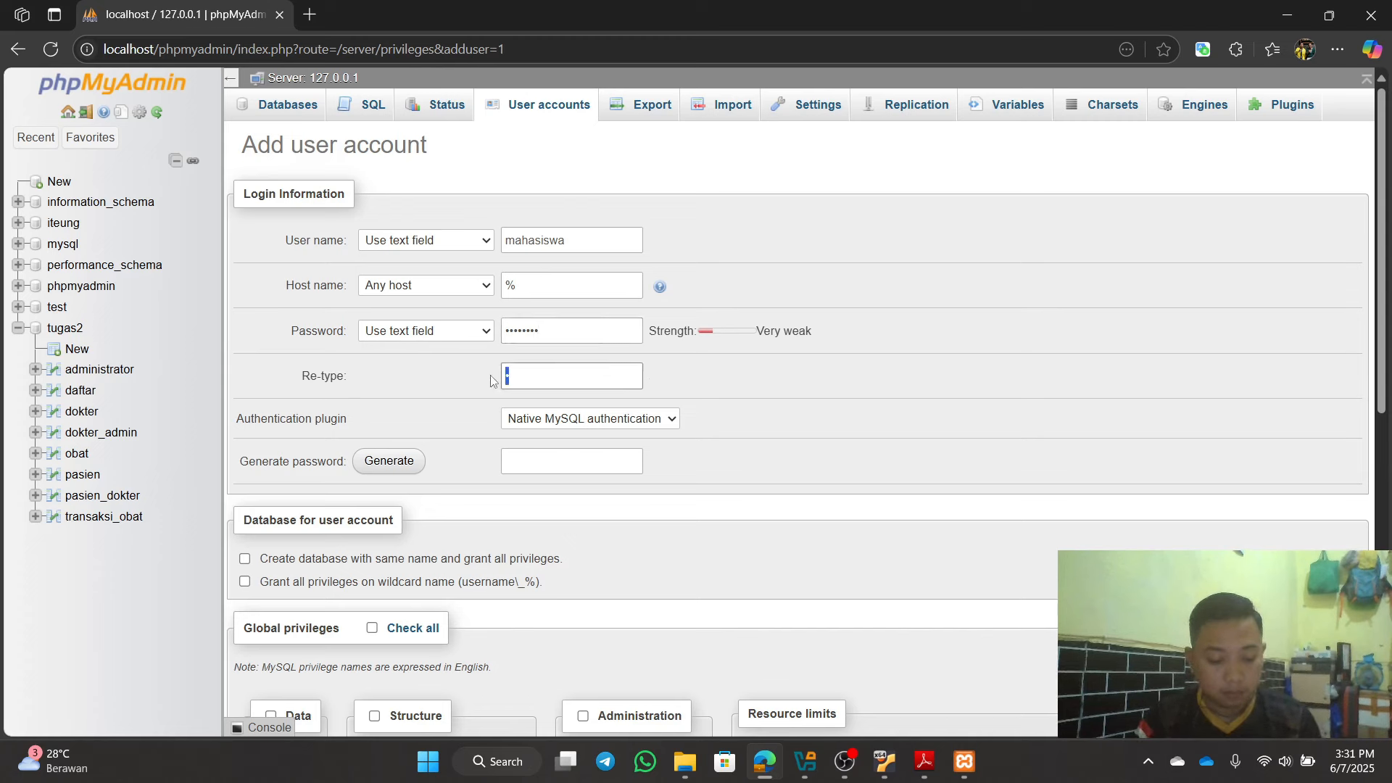
text(••••••••)
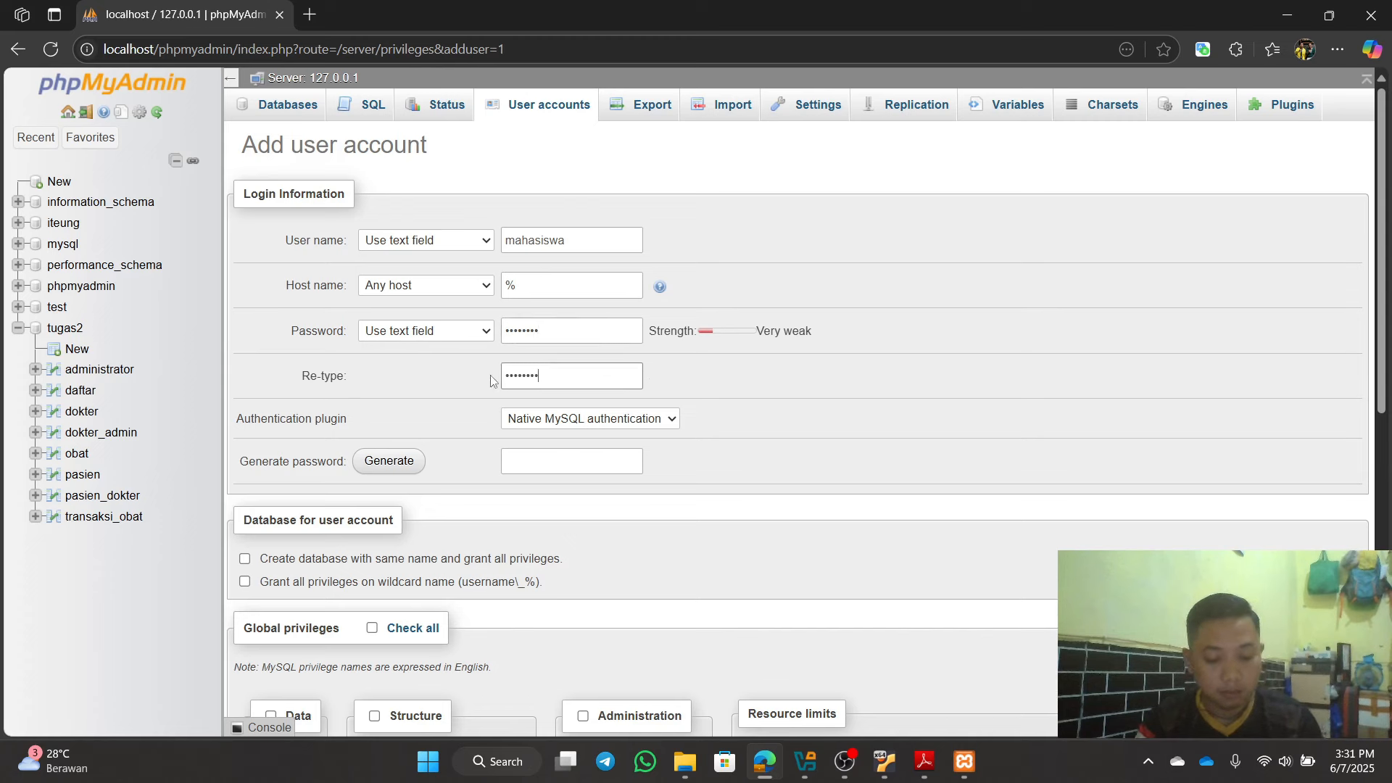
Step: Grant the REPLICATION SLAVE and REPLICATION CLIENT global privileges
scroll(615, 481, down, 6)
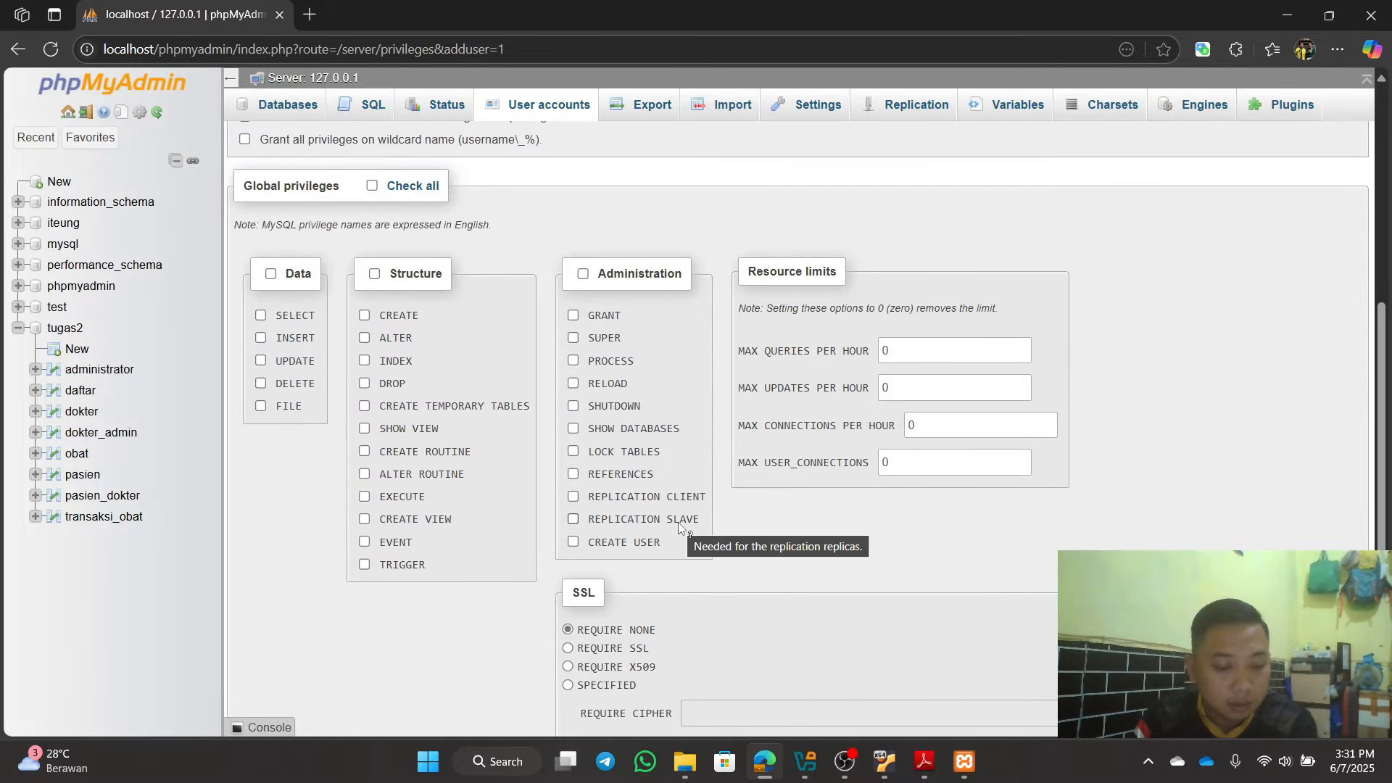
scroll(611, 535, down, 1)
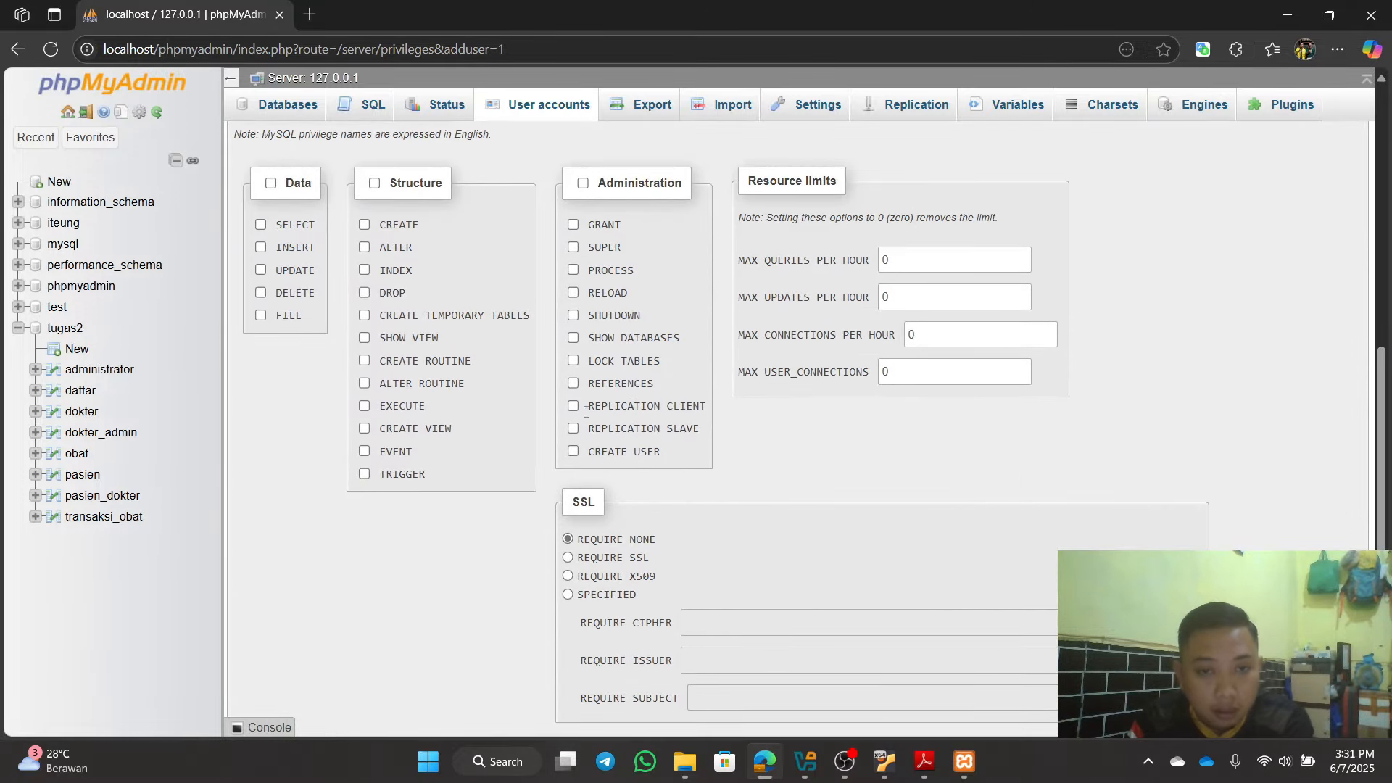
click(575, 428)
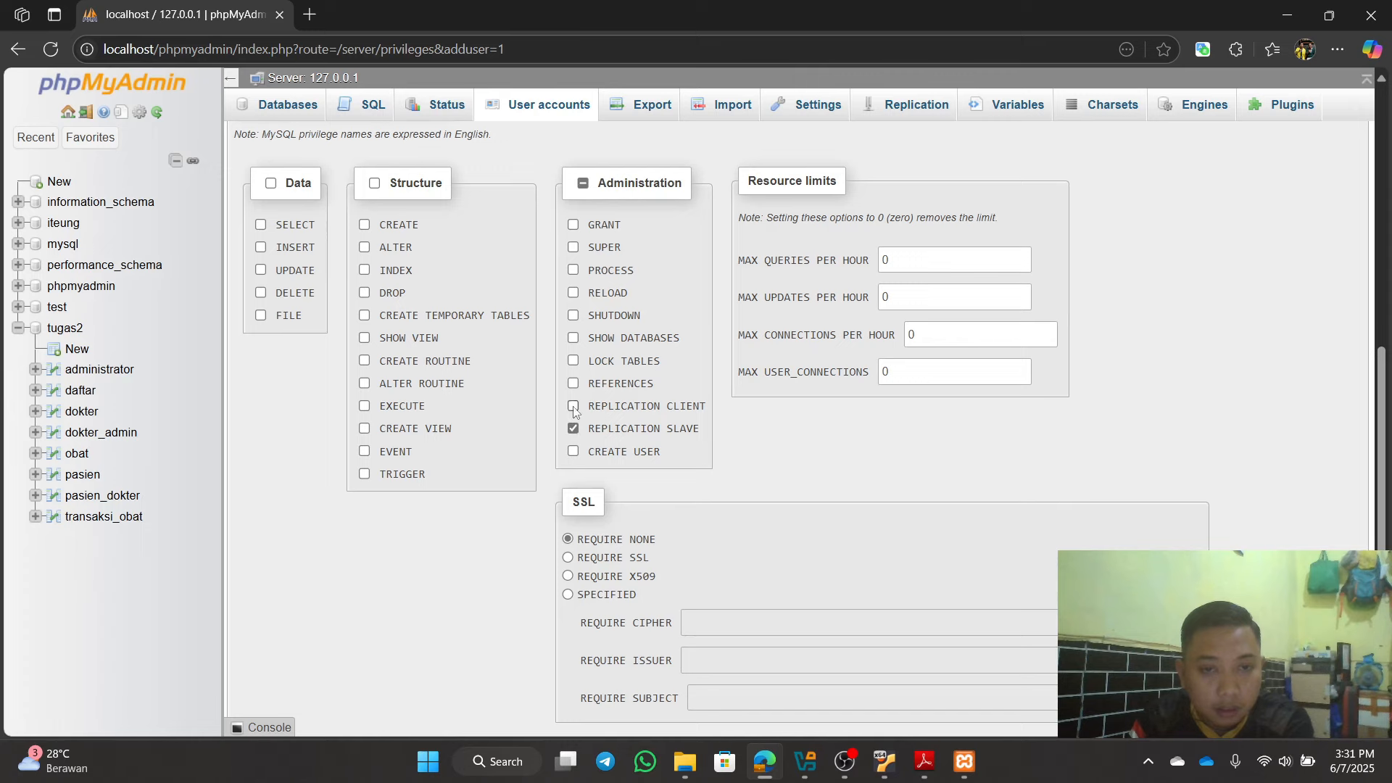
click(574, 407)
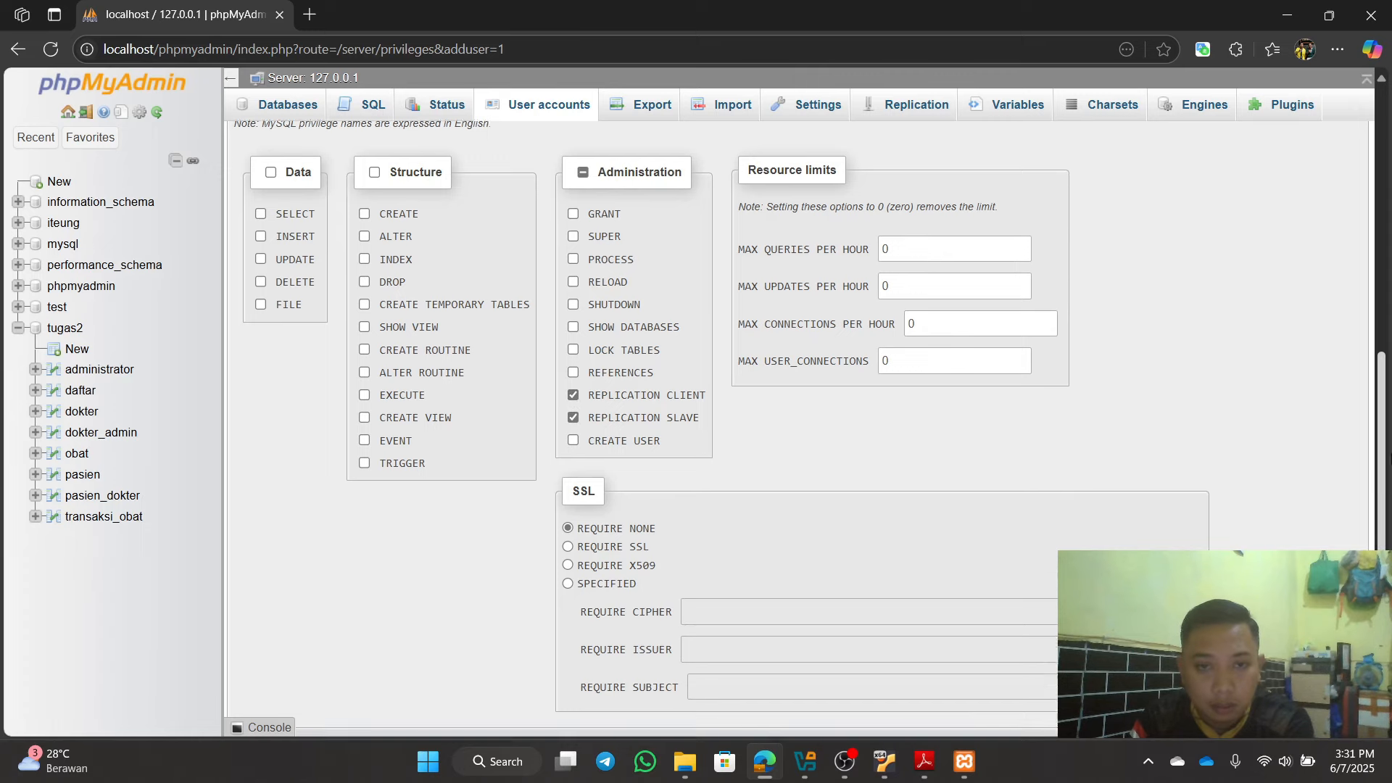
scroll(573, 410, up, 3)
scroll(805, 429, up, 2)
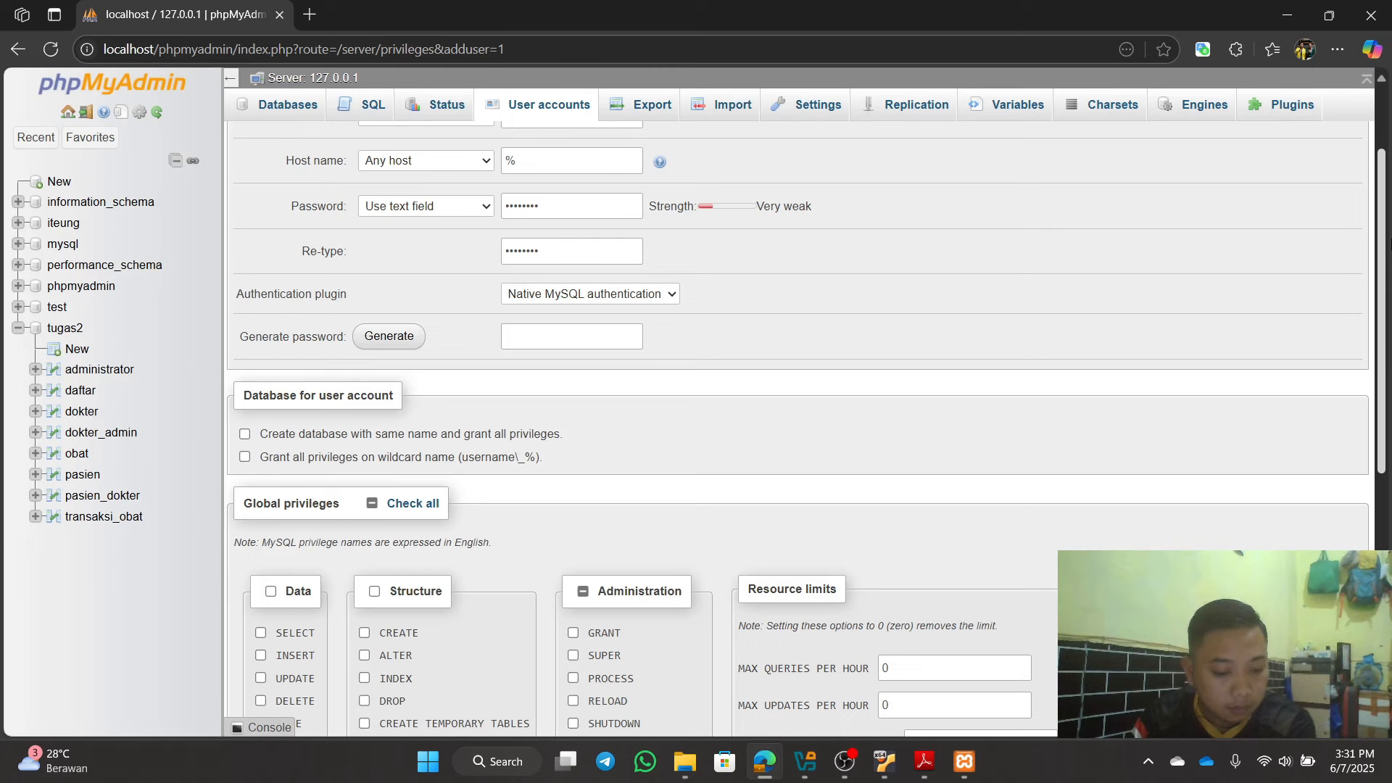
scroll(805, 429, up, 2)
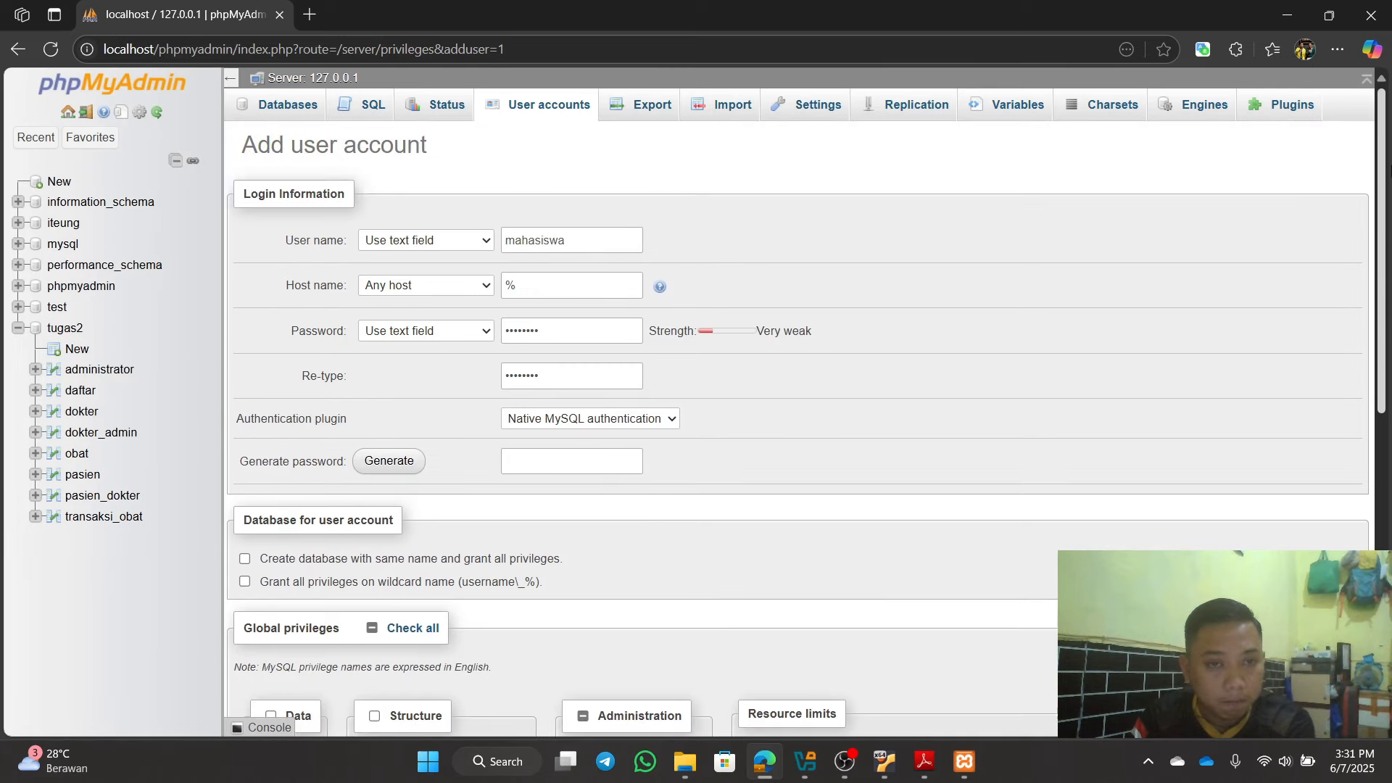
mouse_move(1386, 167)
mouse_down()
mouse_move(1386, 435)
mouse_move(1385, 189)
mouse_up()
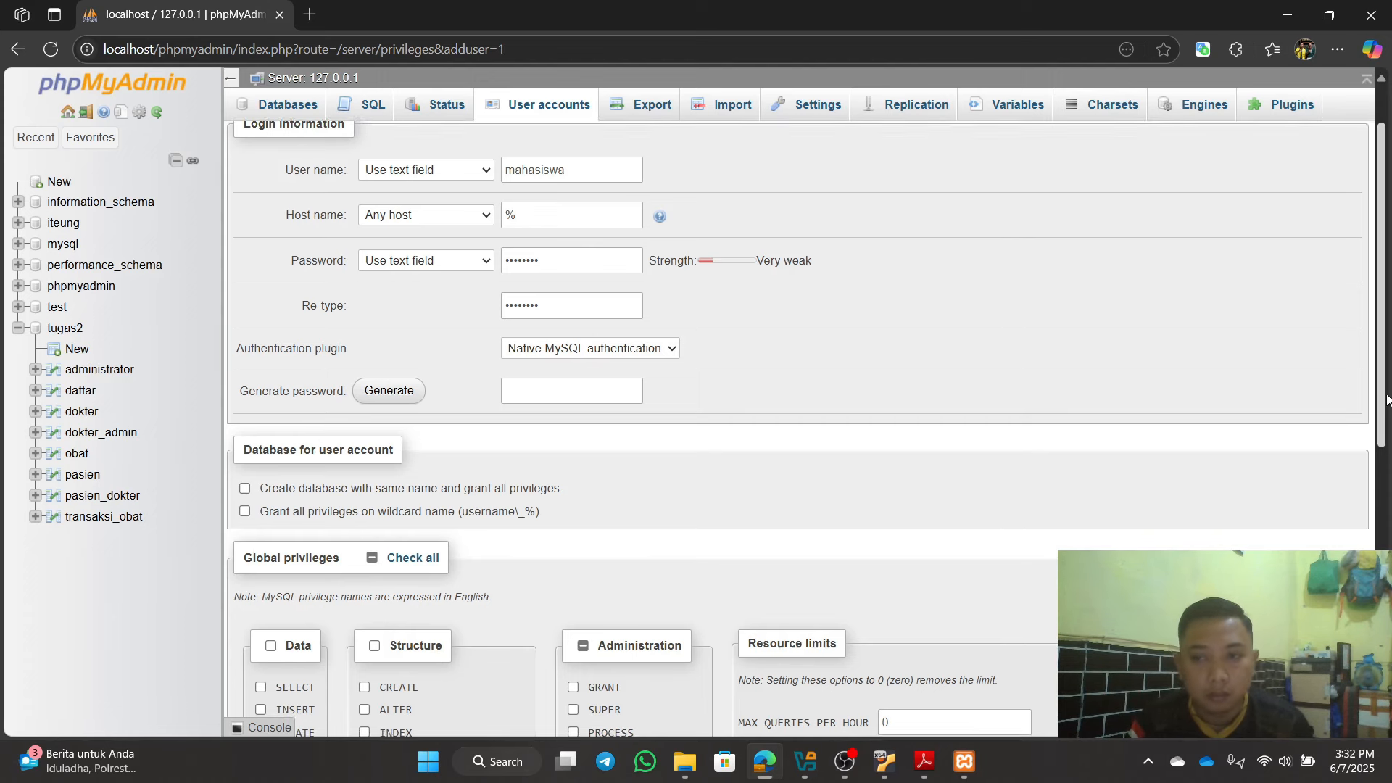
scroll(1386, 396, up, 1)
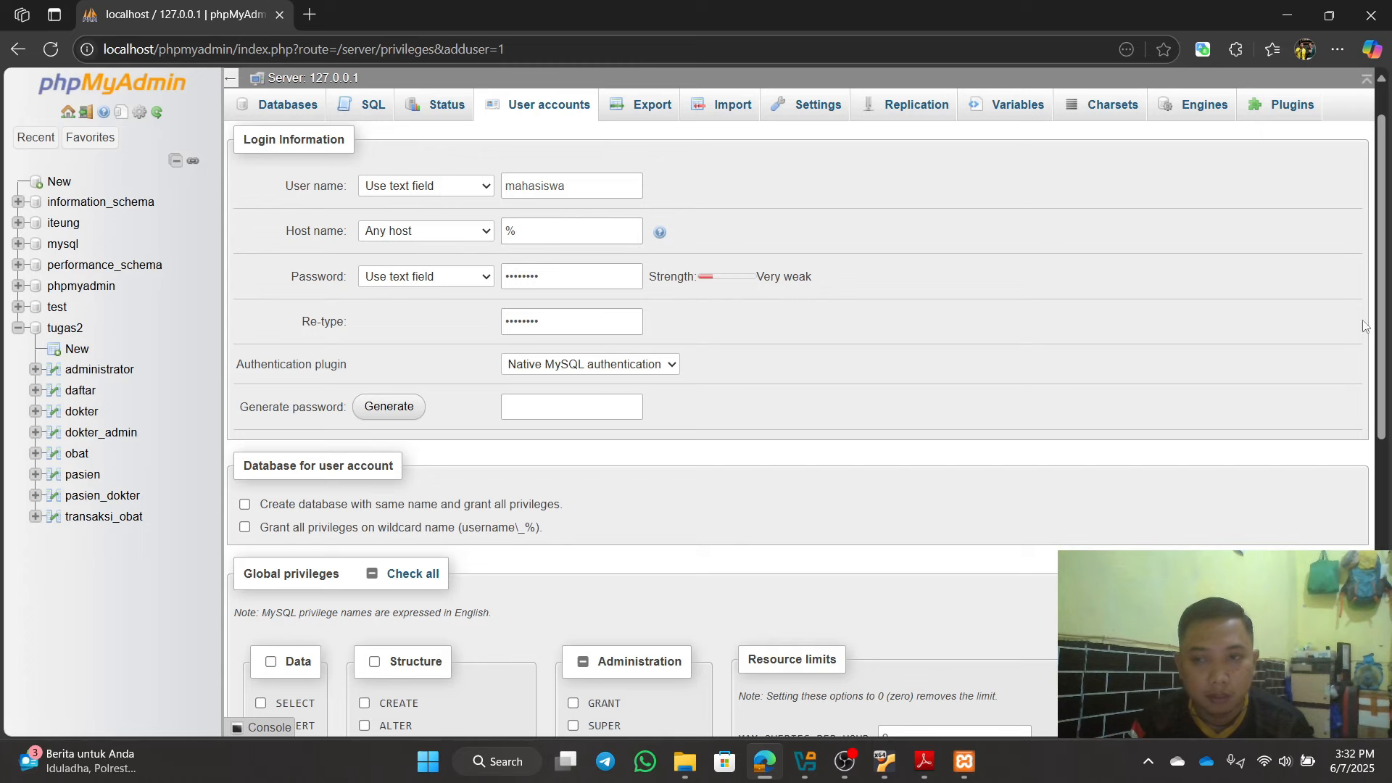
scroll(1381, 326, down, 6)
scroll(1381, 450, down, 1)
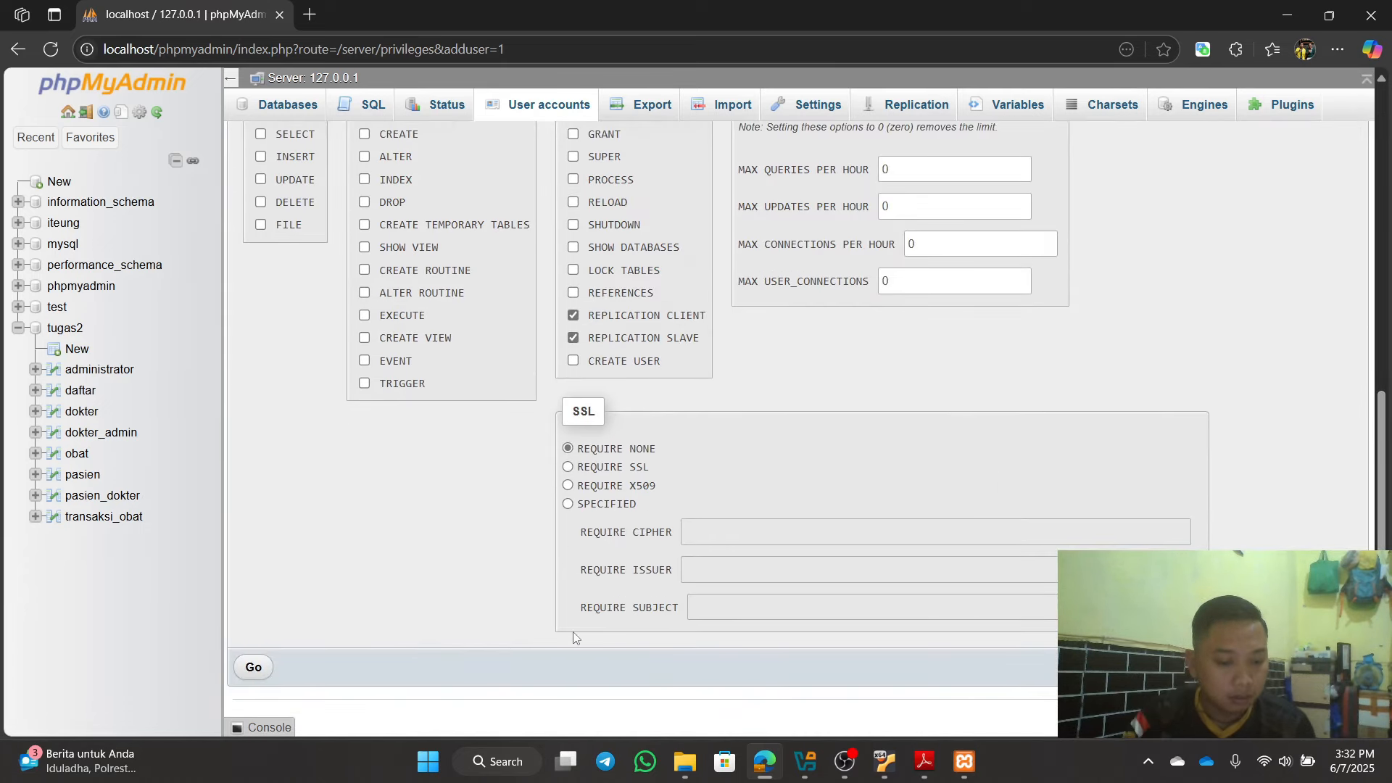
Step: Create the mahasiswa@% account and decline Edge's offer to save the password
click(254, 669)
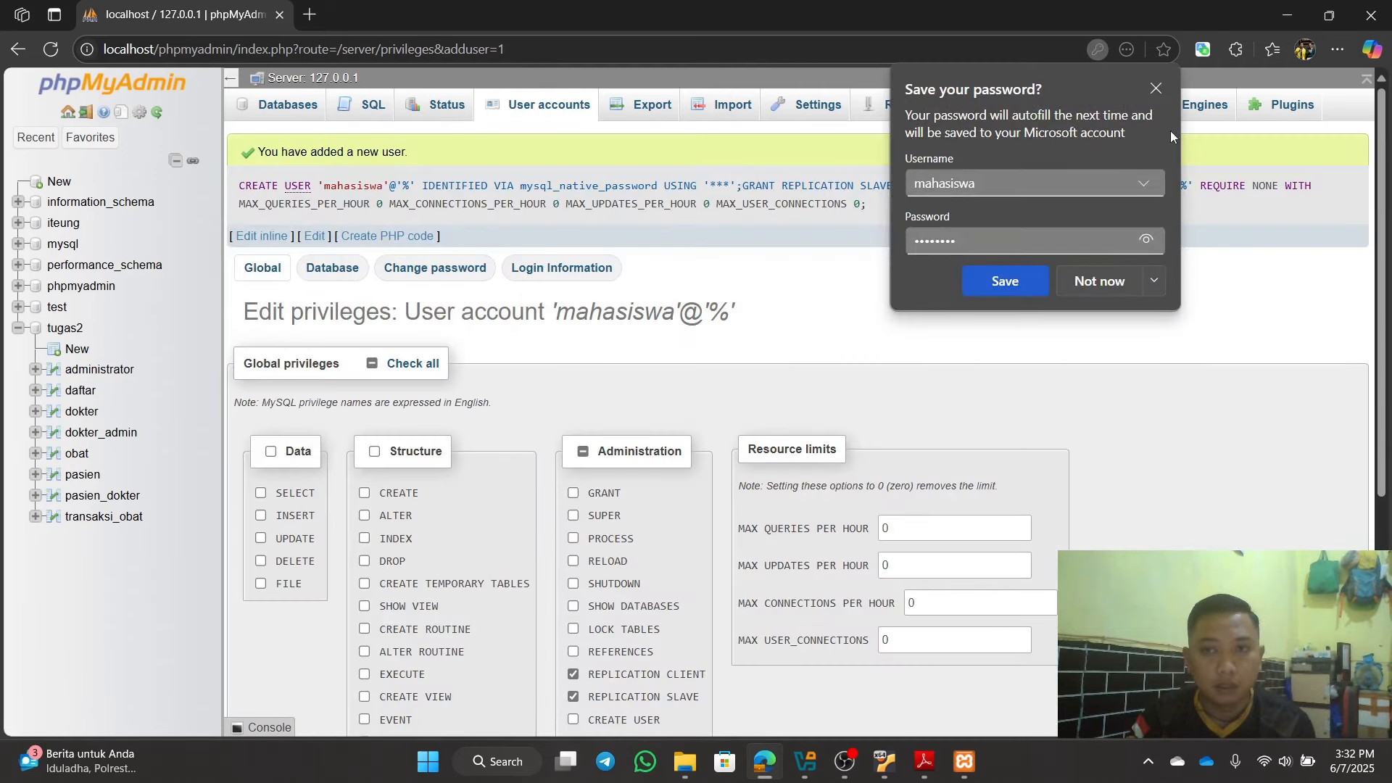
click(1157, 88)
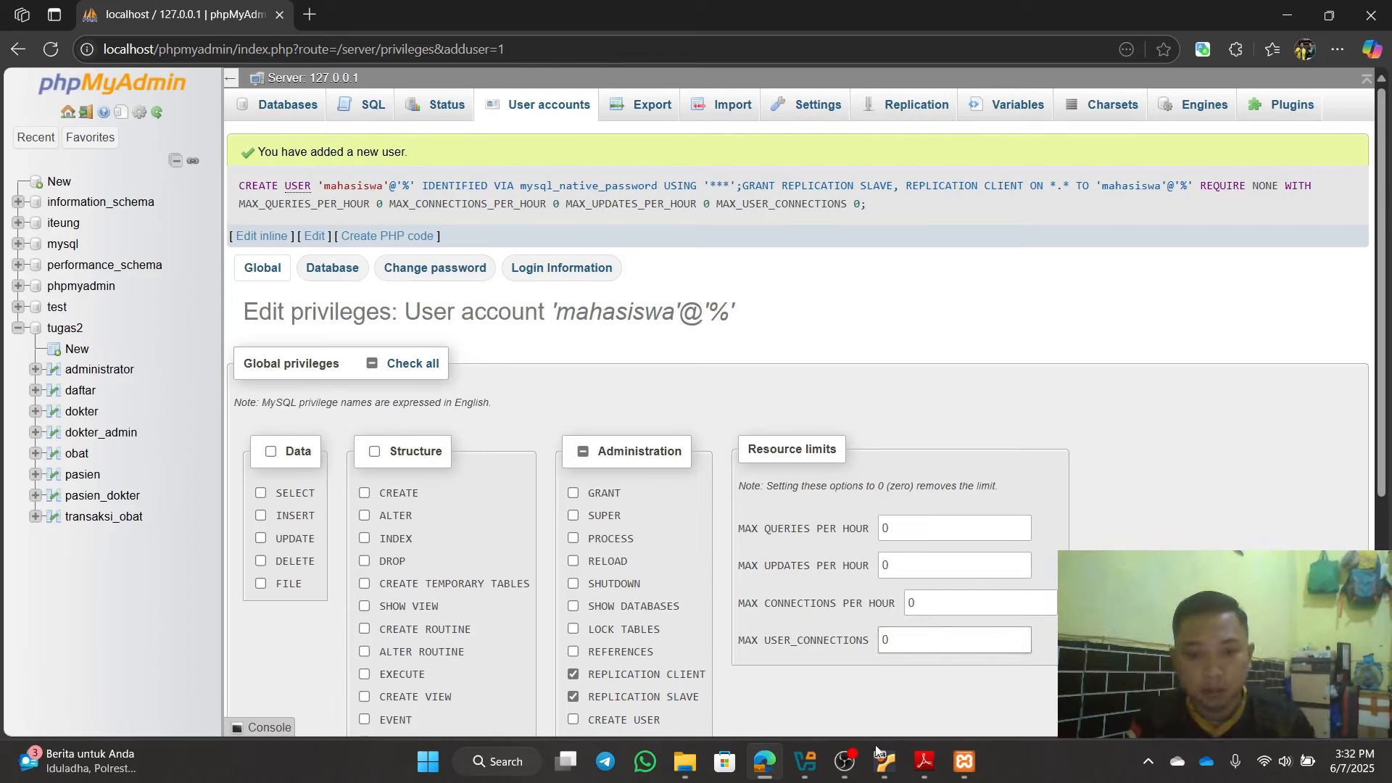
Step: Bring the Linux-Ubuntu VM window forward and log in with the user password
mouse_move(881, 769)
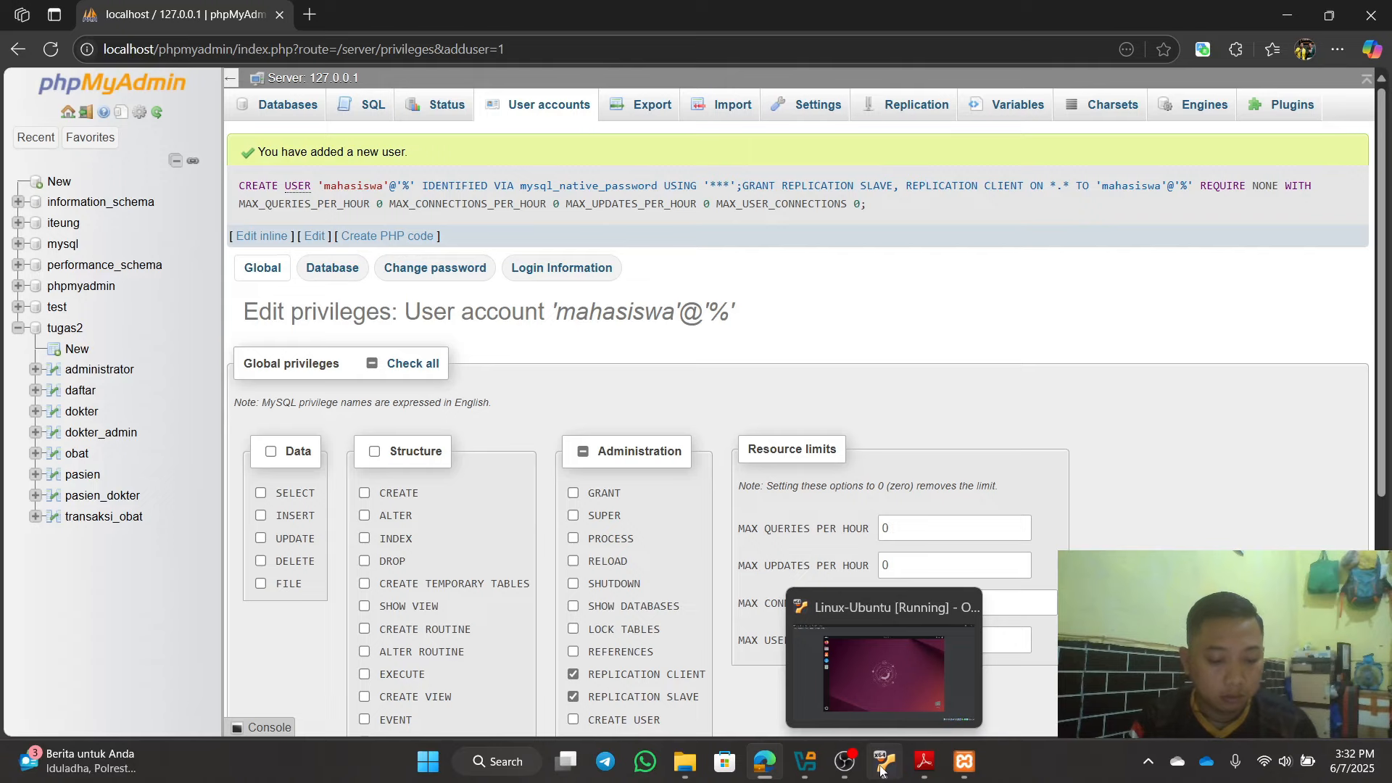
click(882, 769)
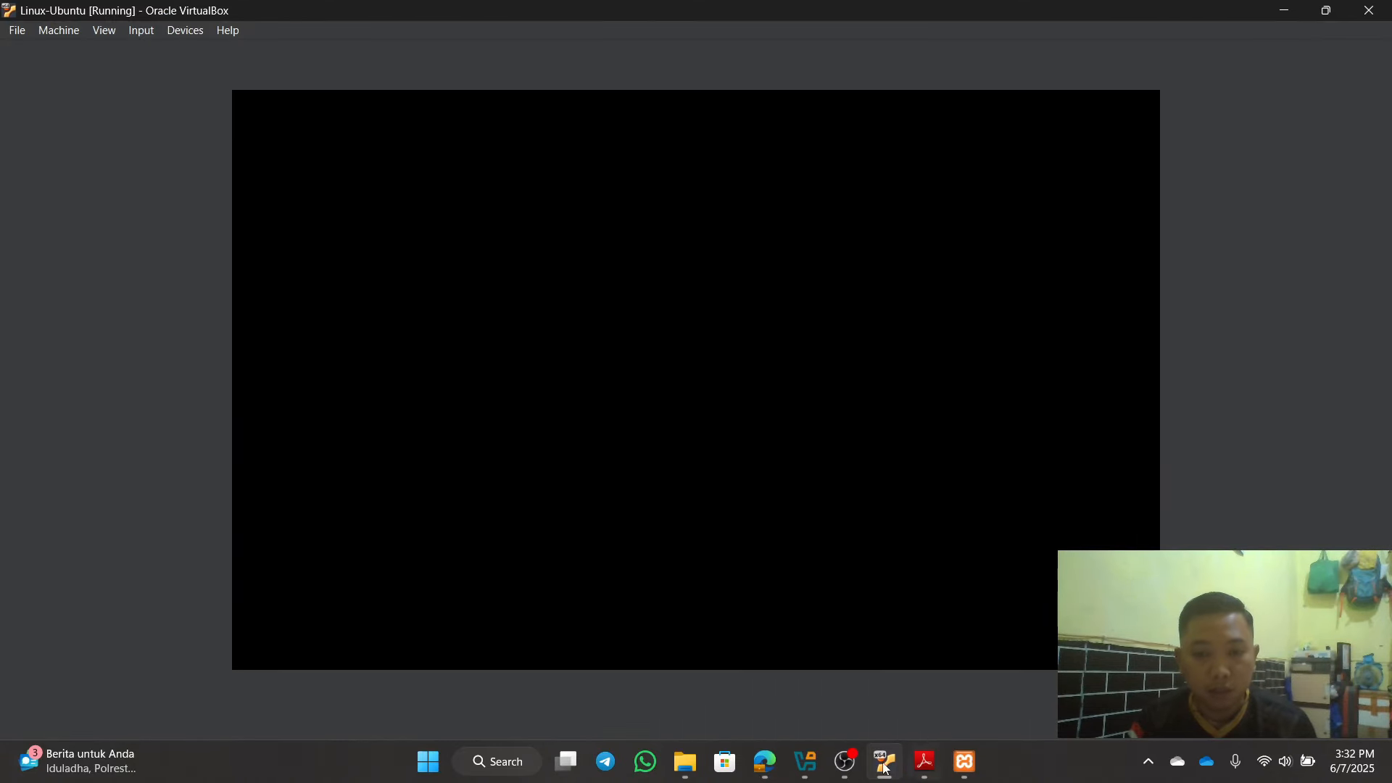
click(808, 770)
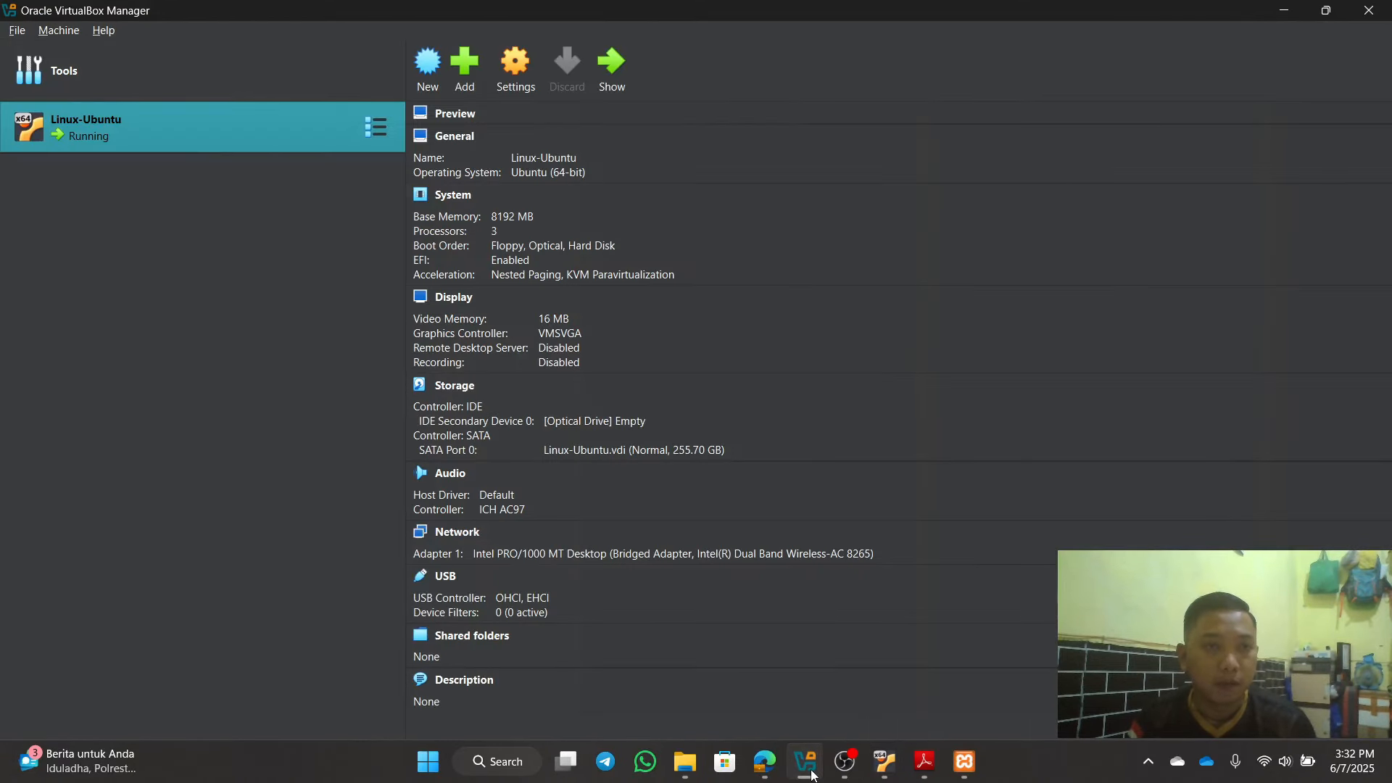
click(811, 773)
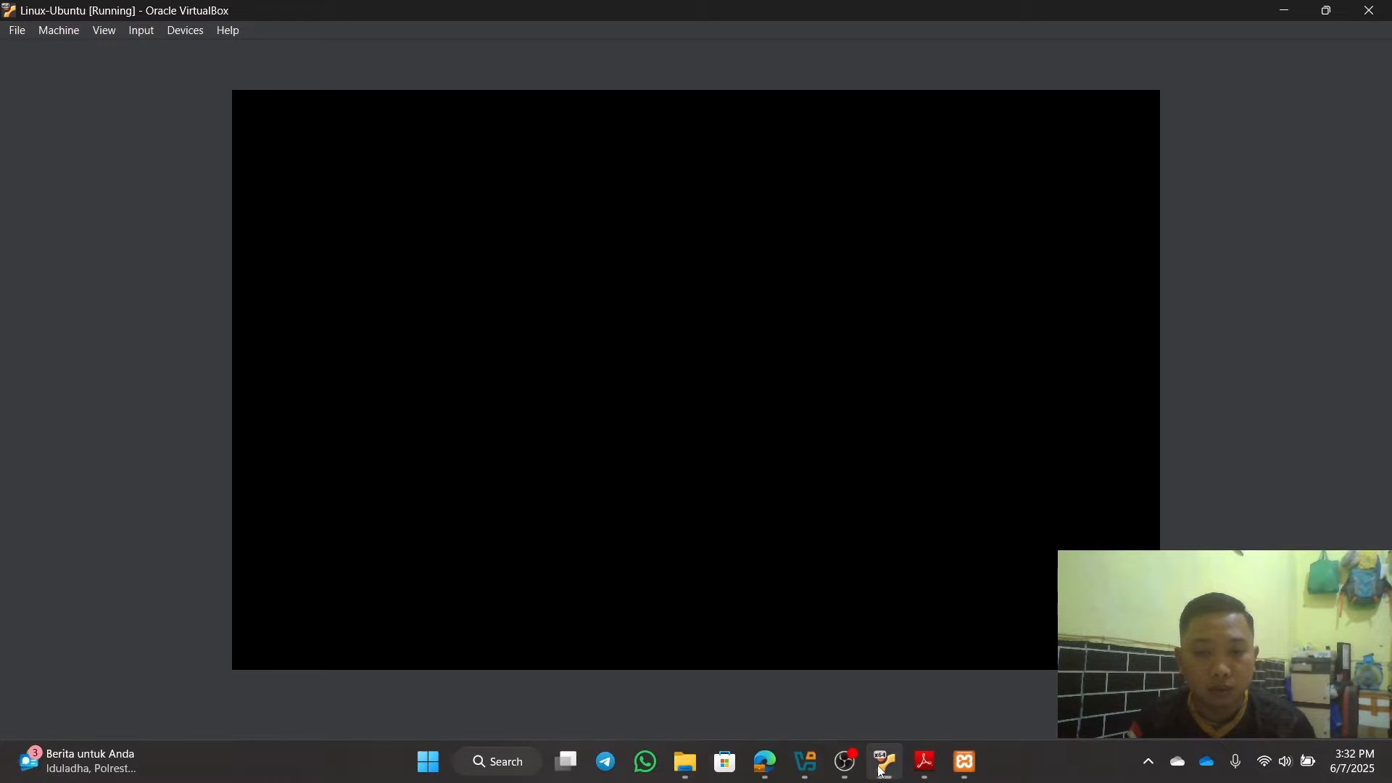
click(880, 770)
click(881, 769)
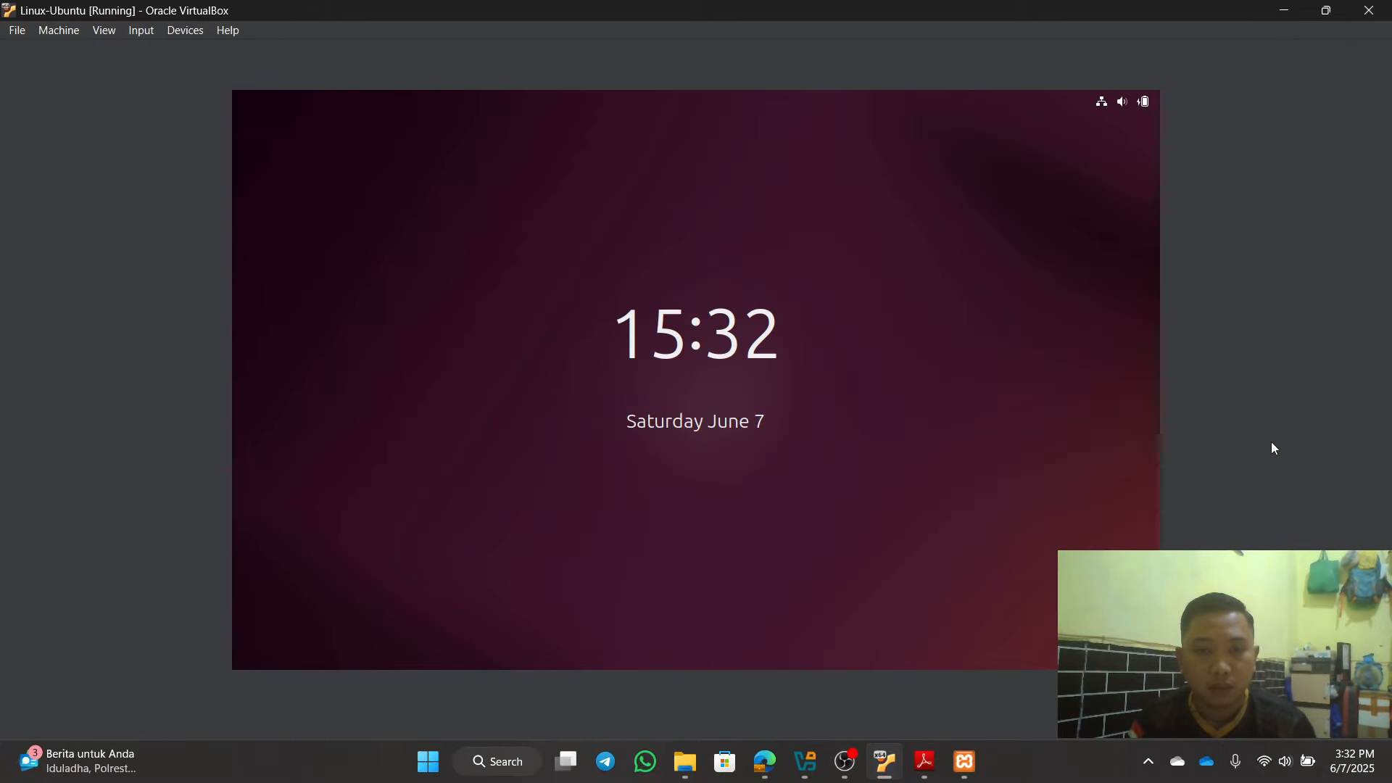
click(961, 460)
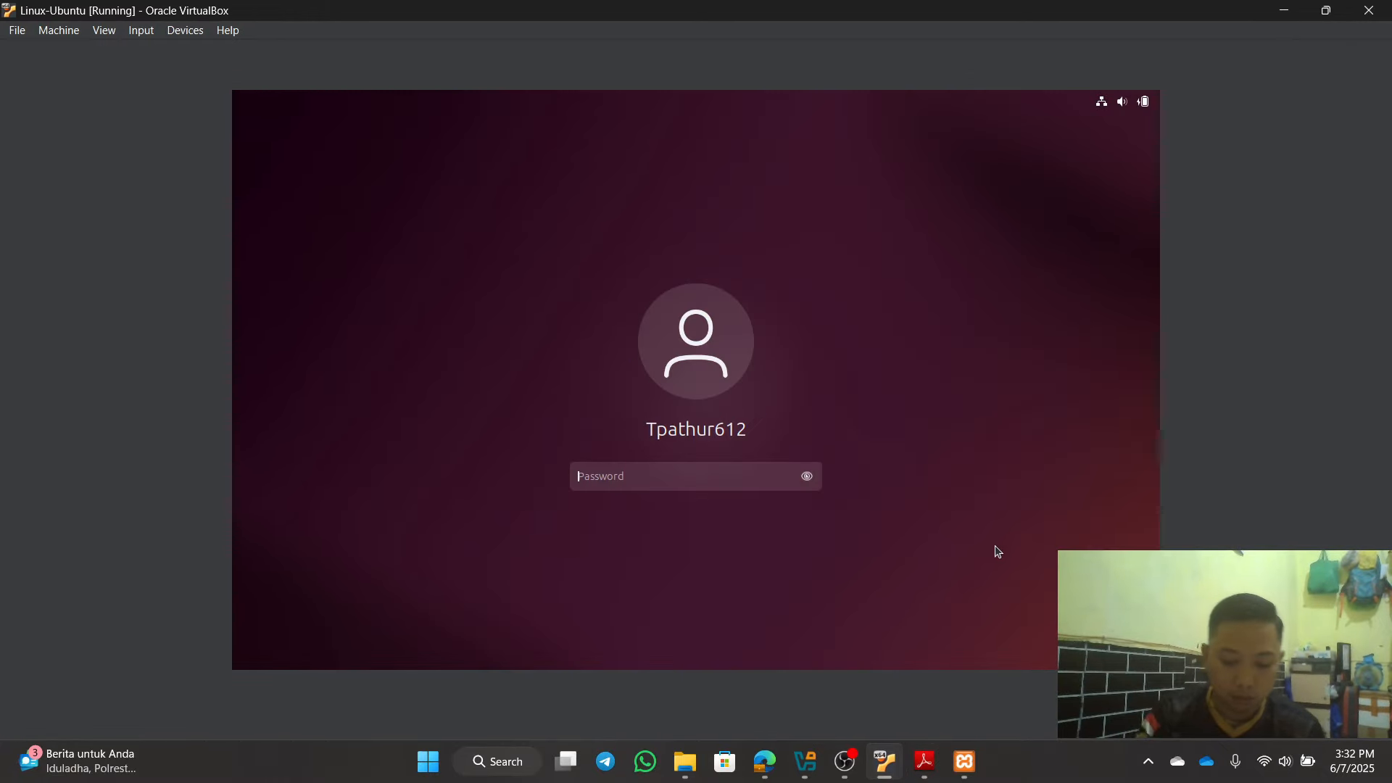
text(****)
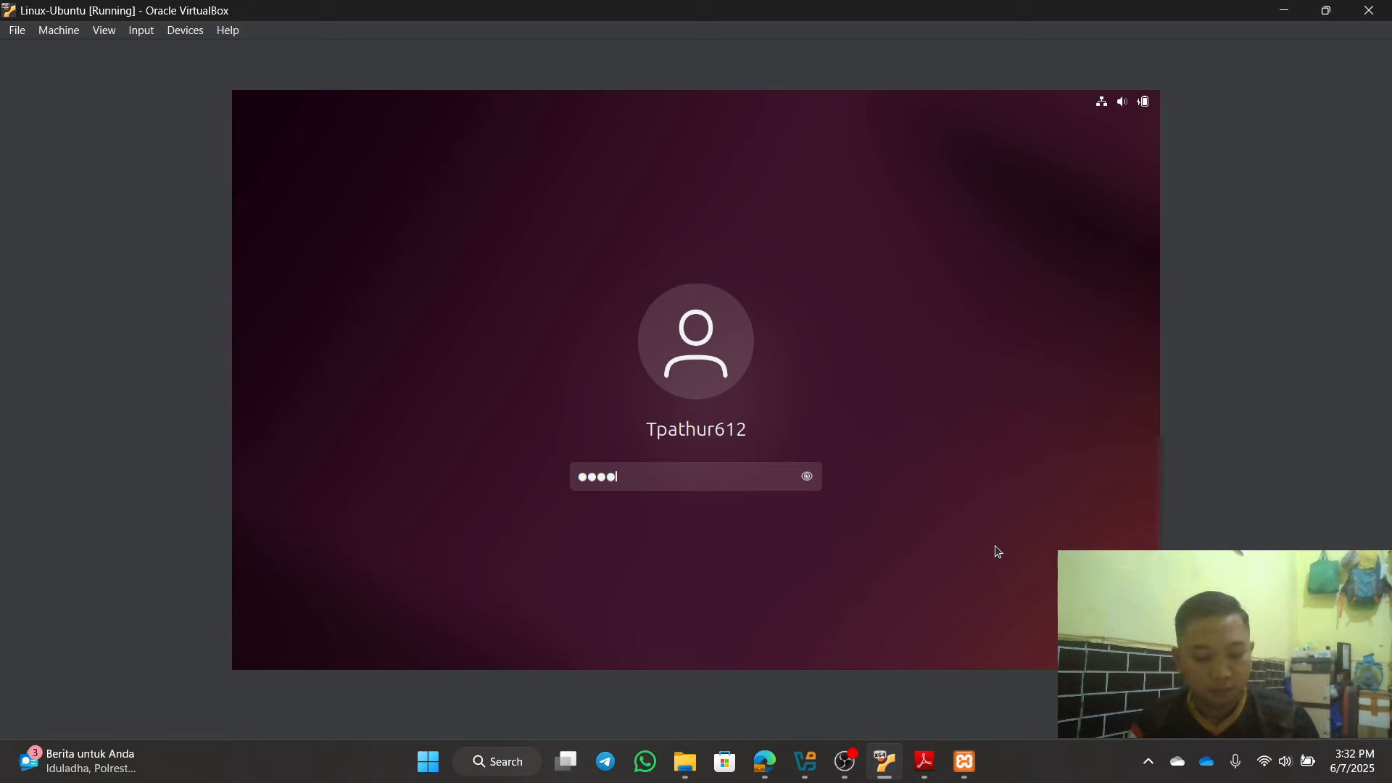
text(**)
key(Return)
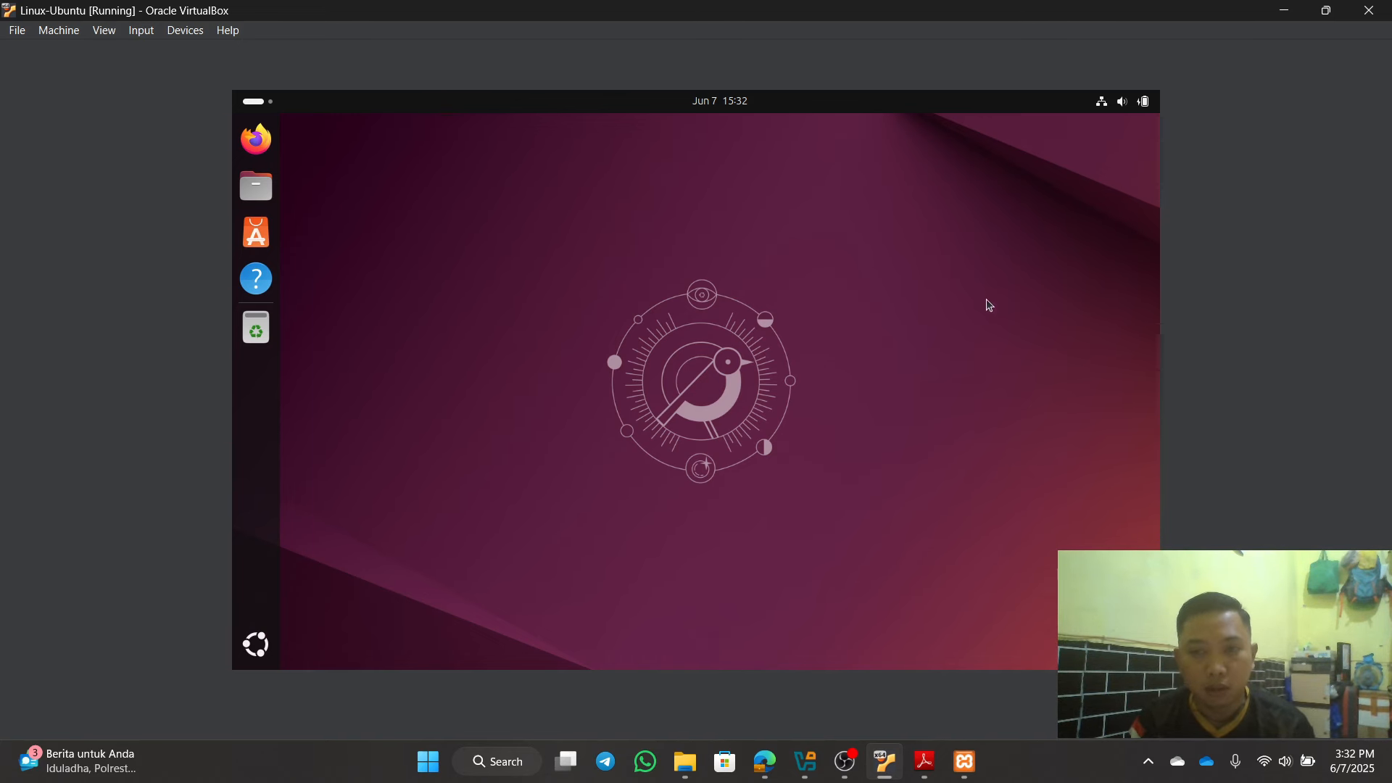
Step: Check the wired connection's IP address (192.168.43.42) in Ubuntu Settings, then close Settings
click(1102, 109)
click(1056, 148)
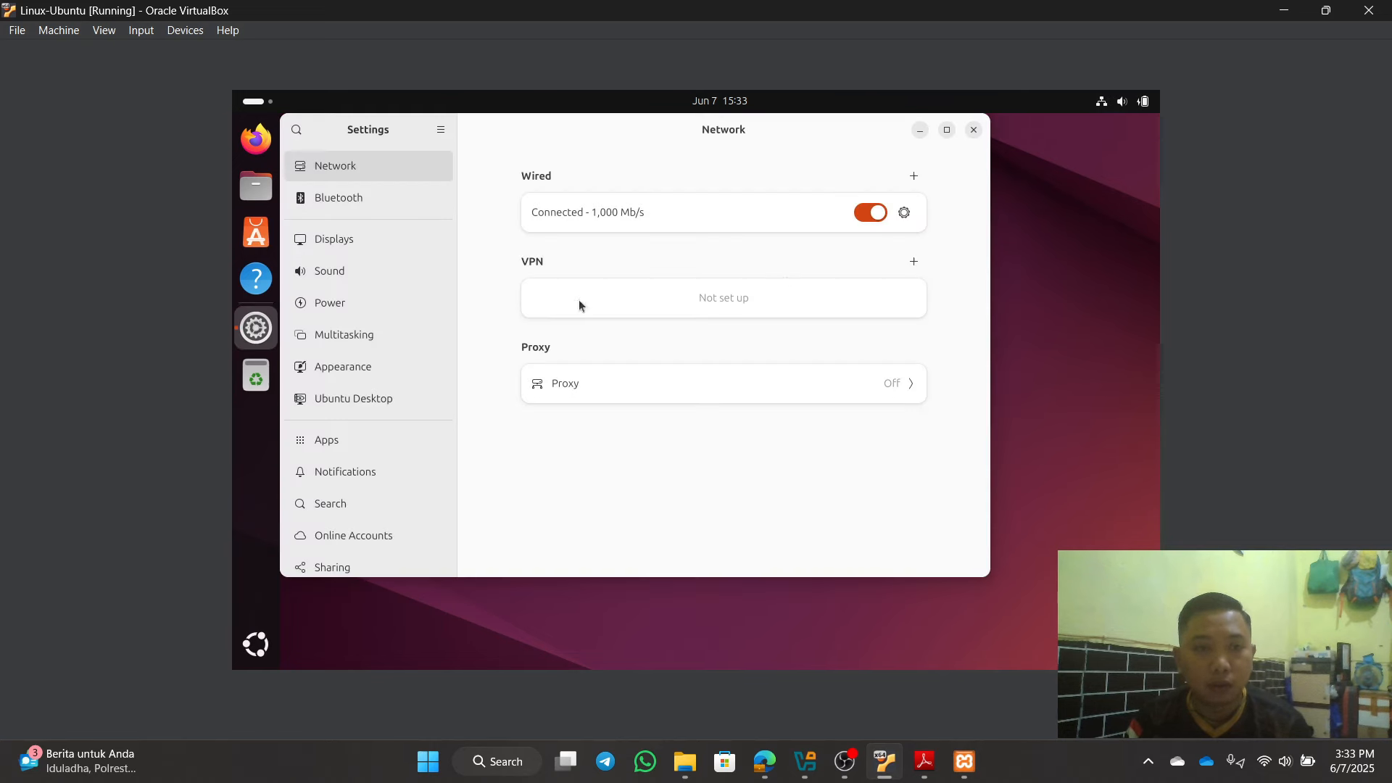
click(904, 212)
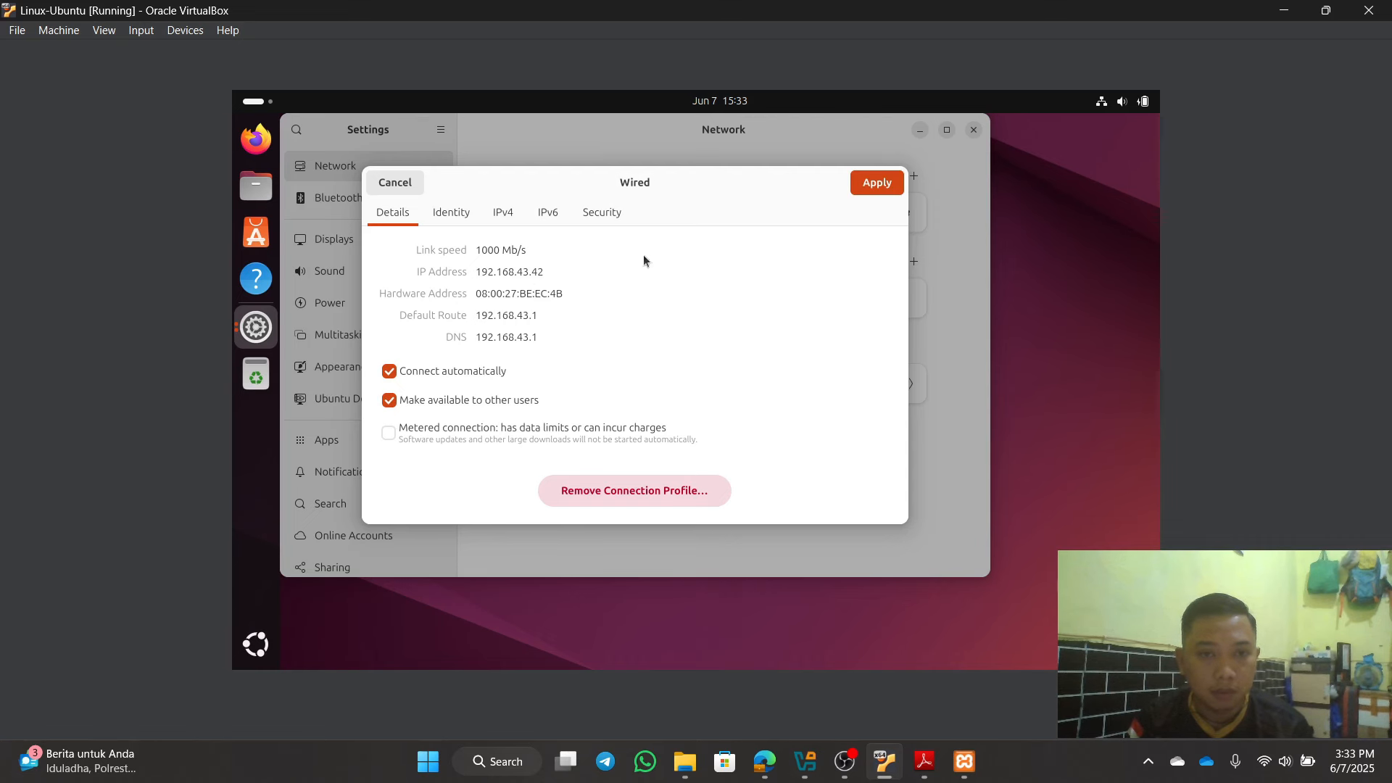
click(877, 182)
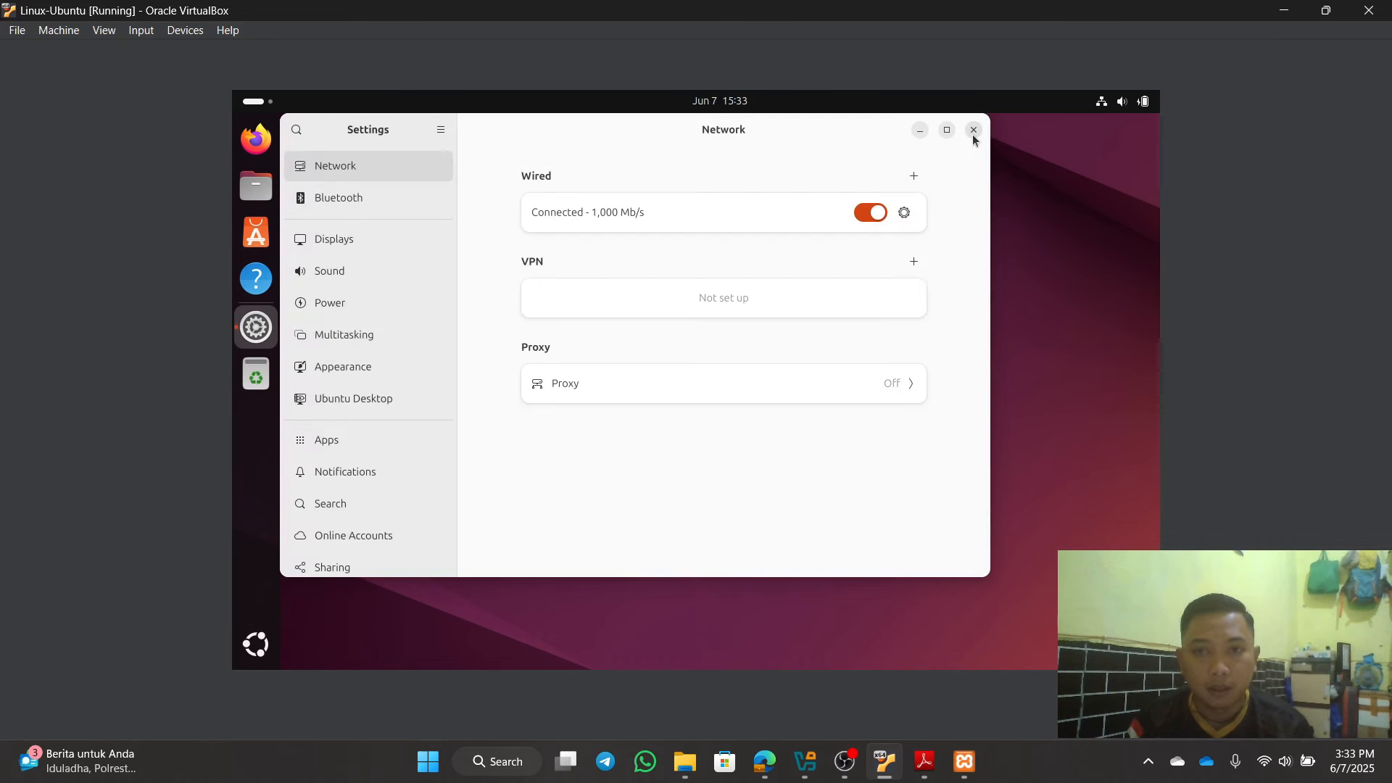
click(974, 131)
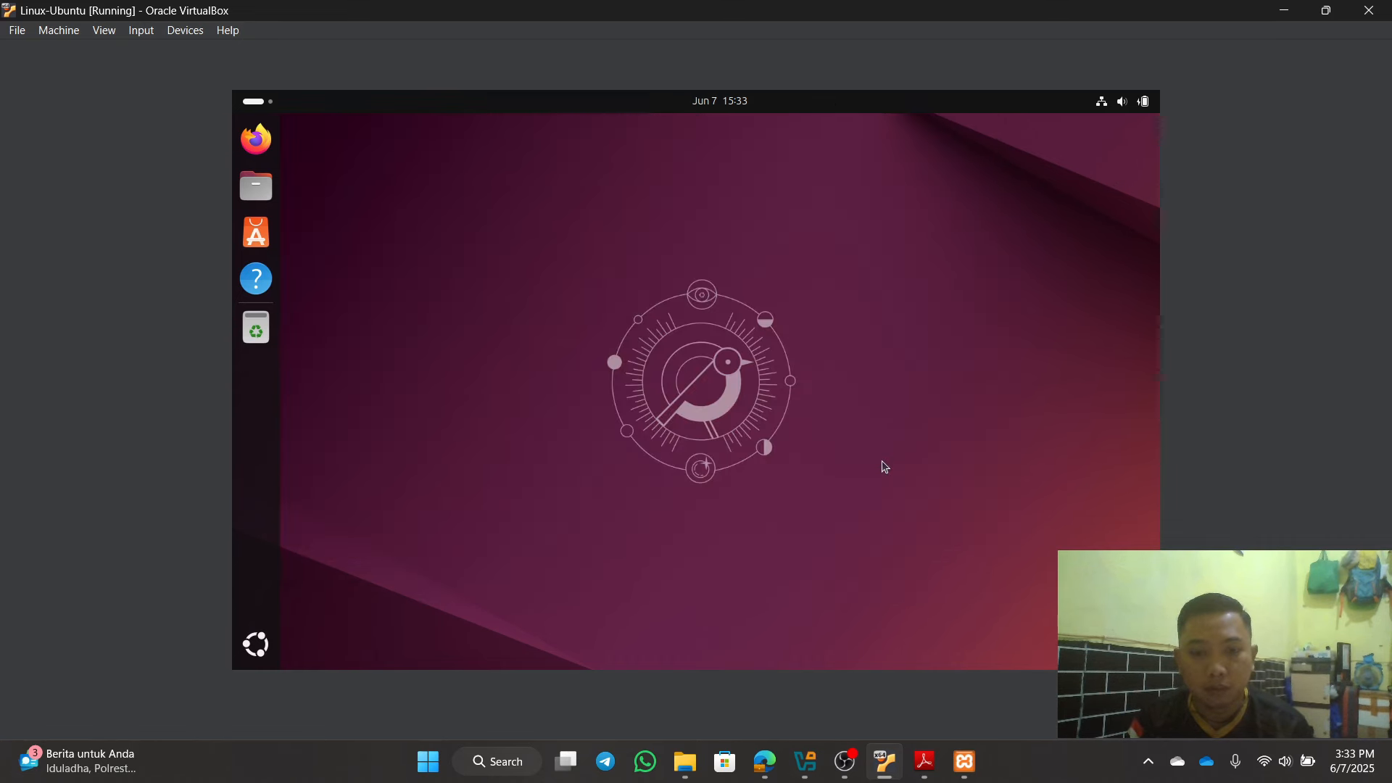
Step: In Command Prompt, run ipconfig to find host address 192.168.43.188, then ping 192.168.43.42
click(499, 759)
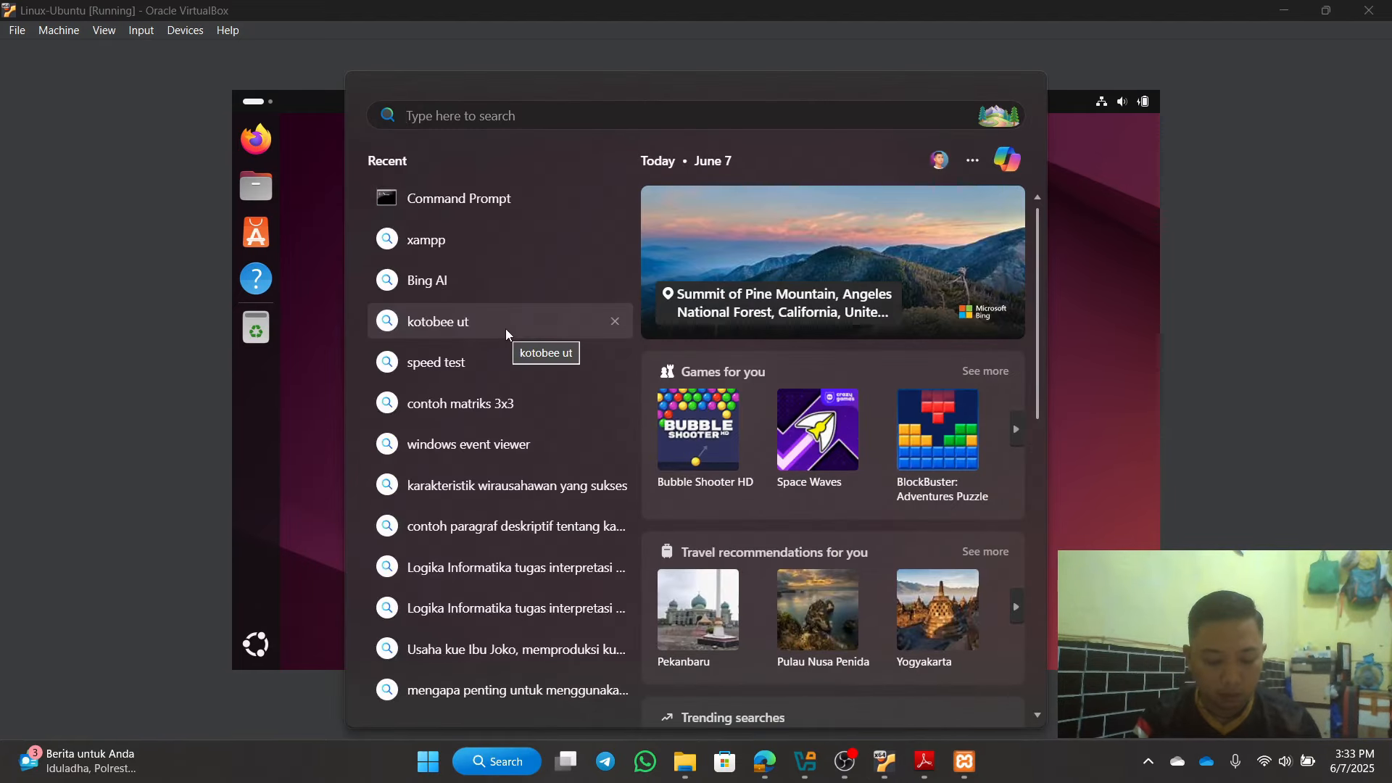
text(cmd)
key(Escape)
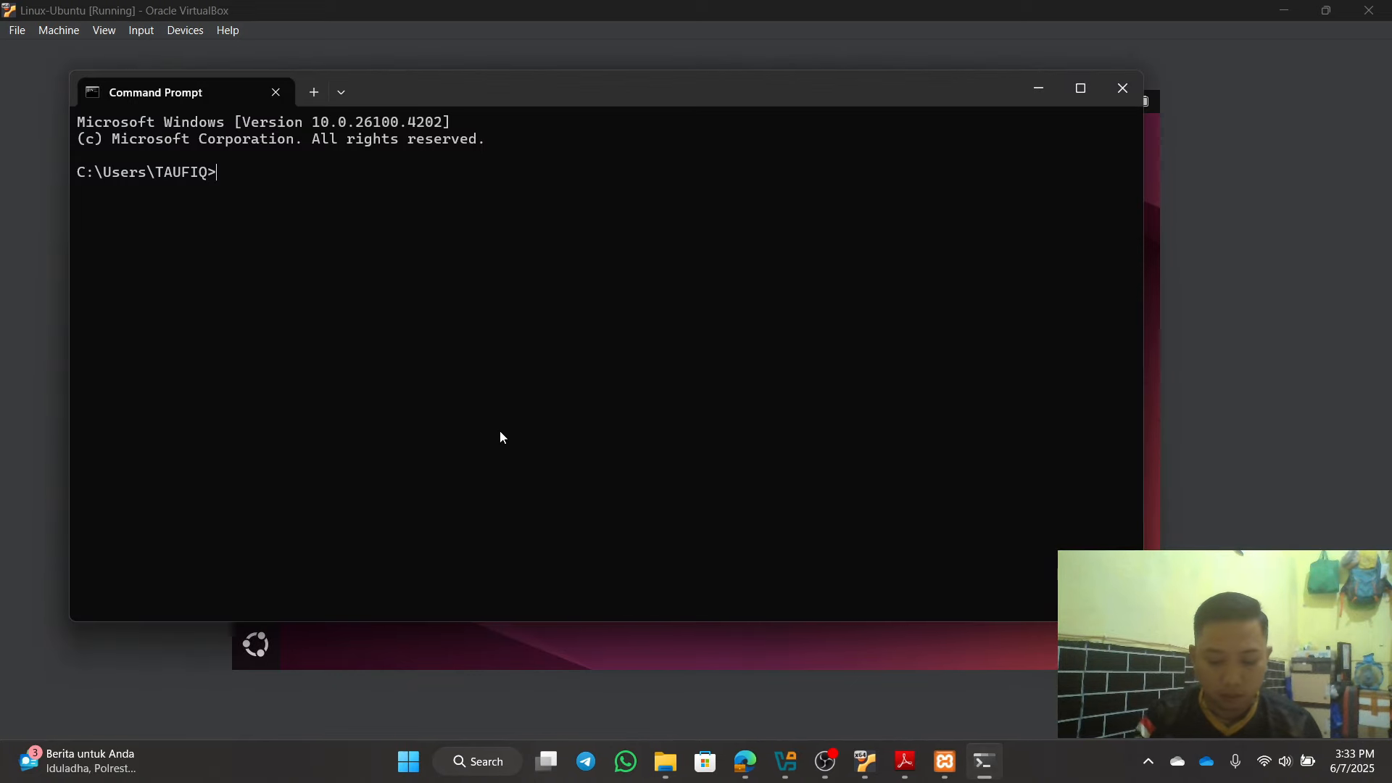
text(ipconfi)
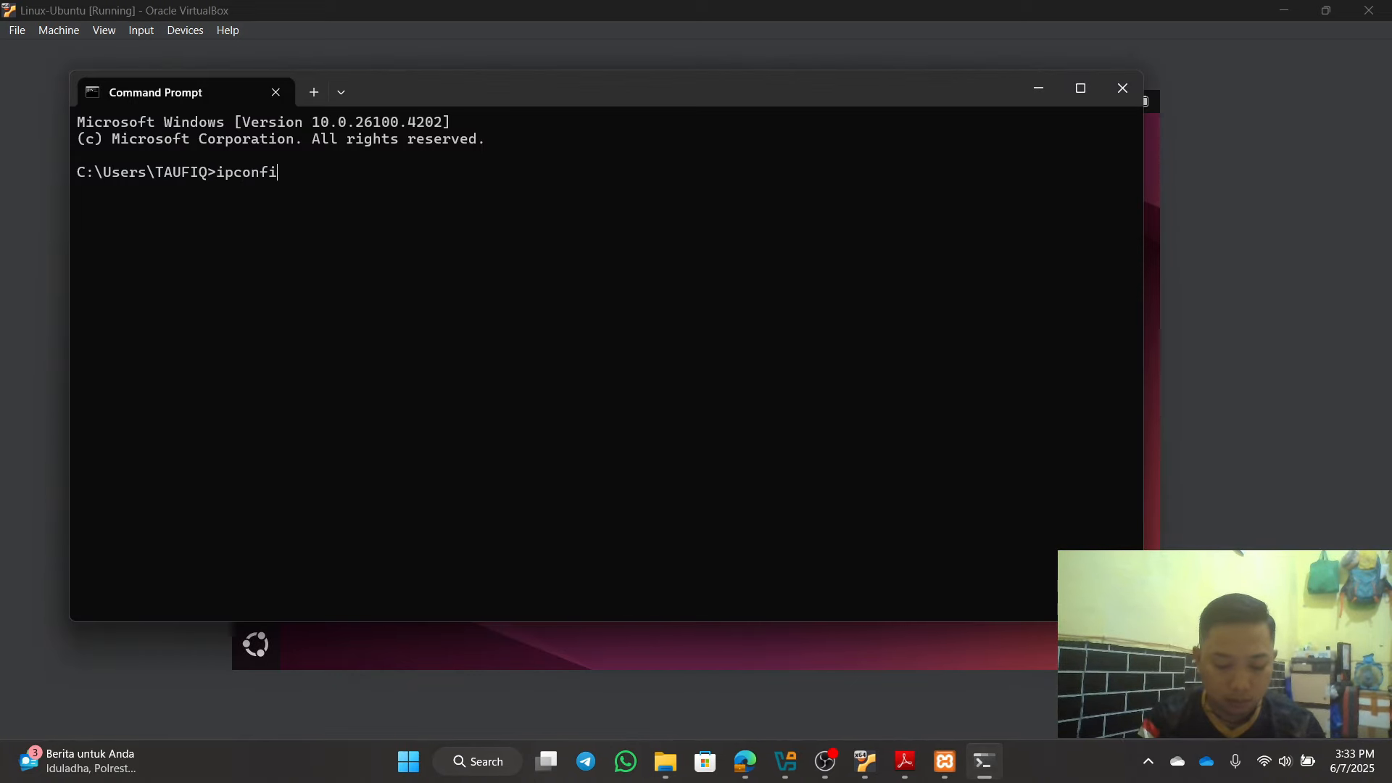
text(g)
key(Return)
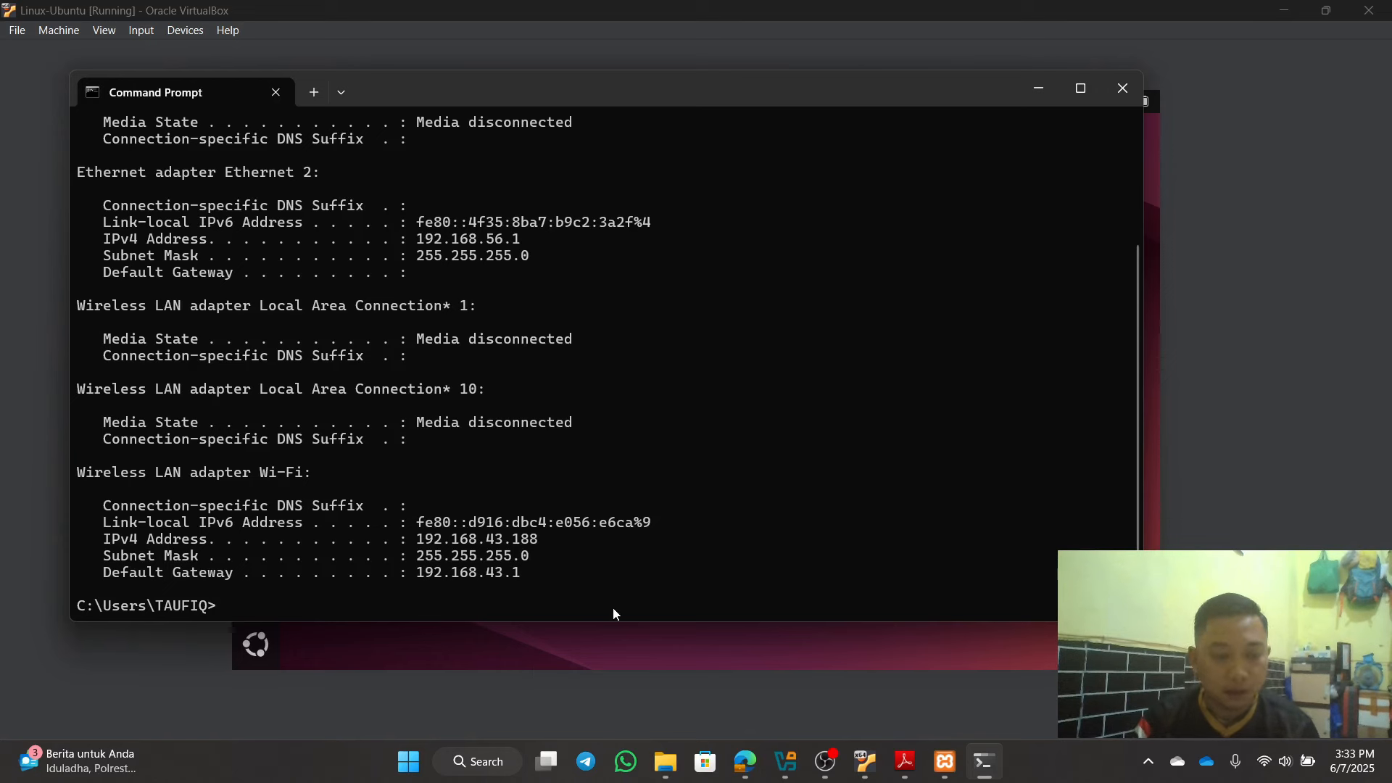
text(ping)
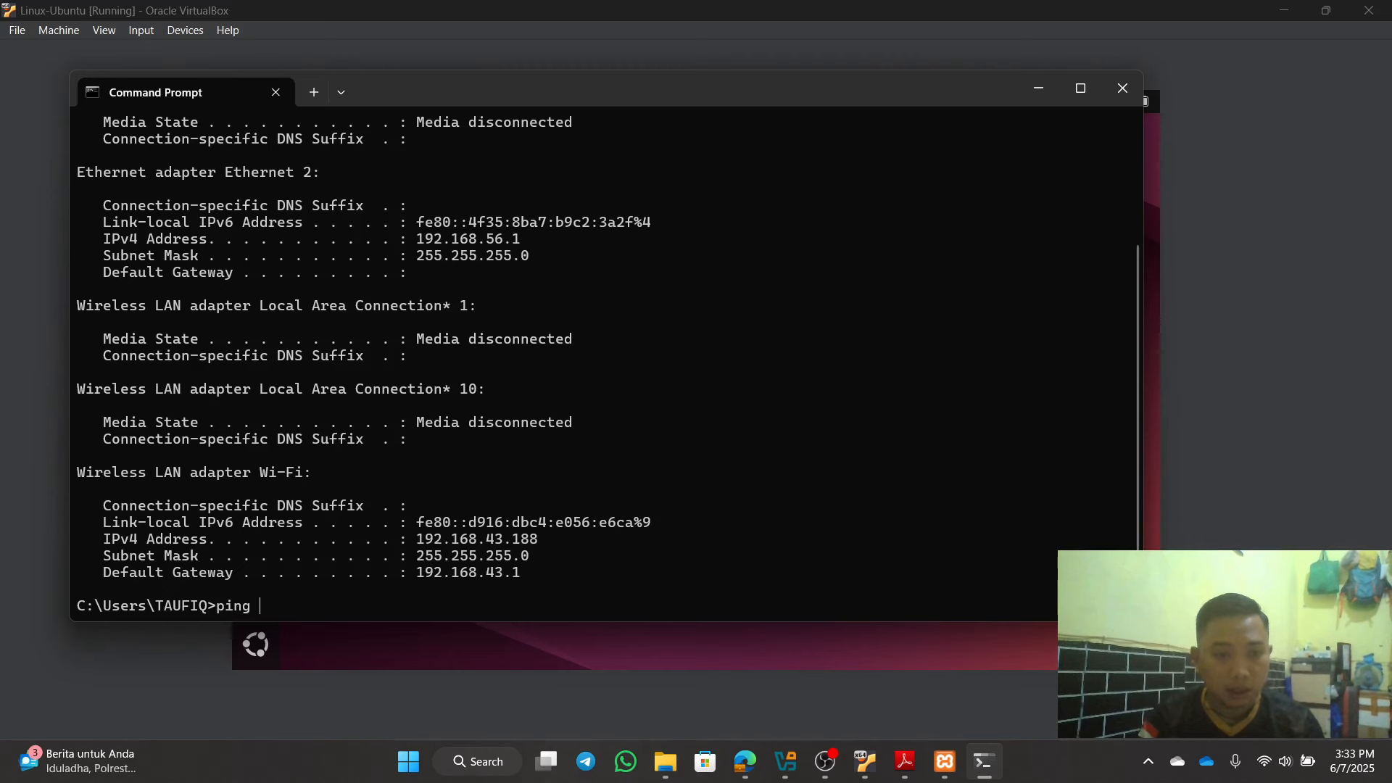
text( 192)
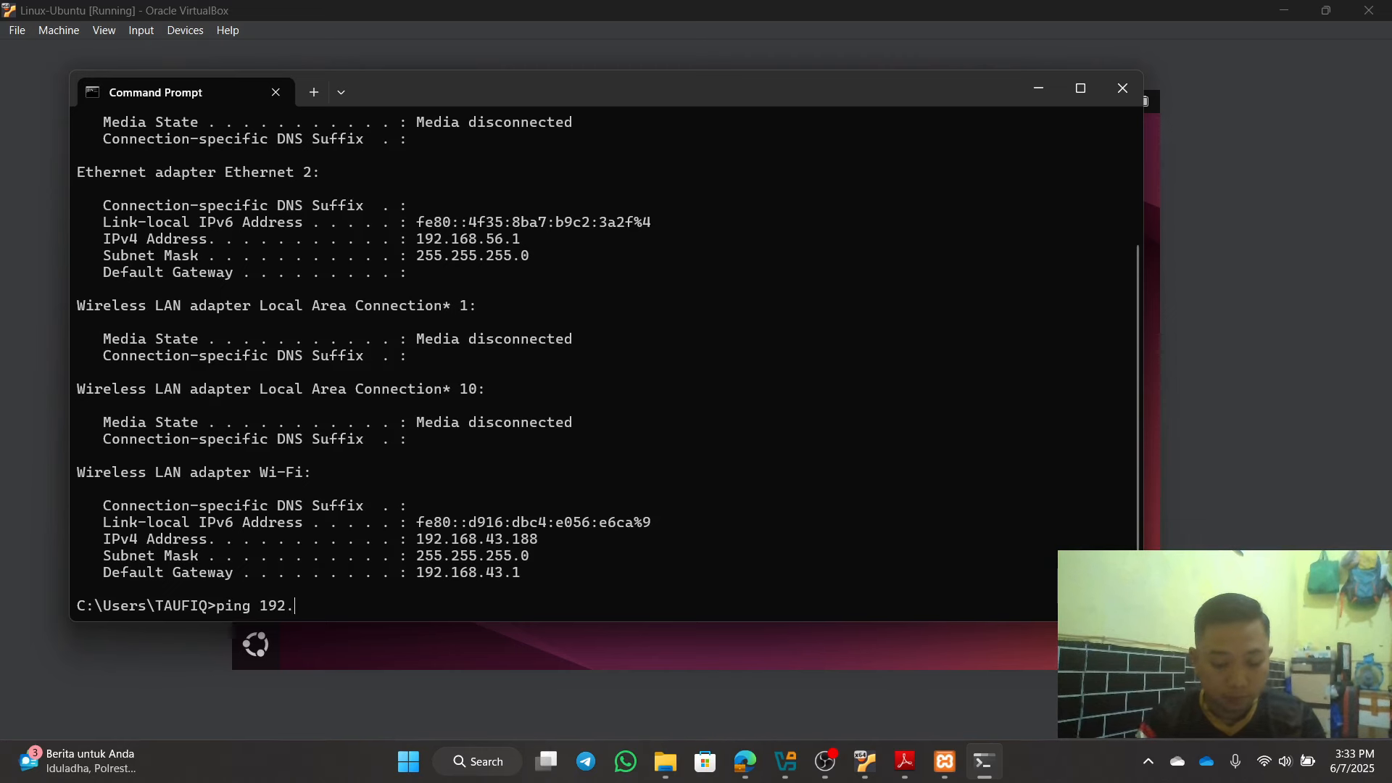
text(.168.43.42)
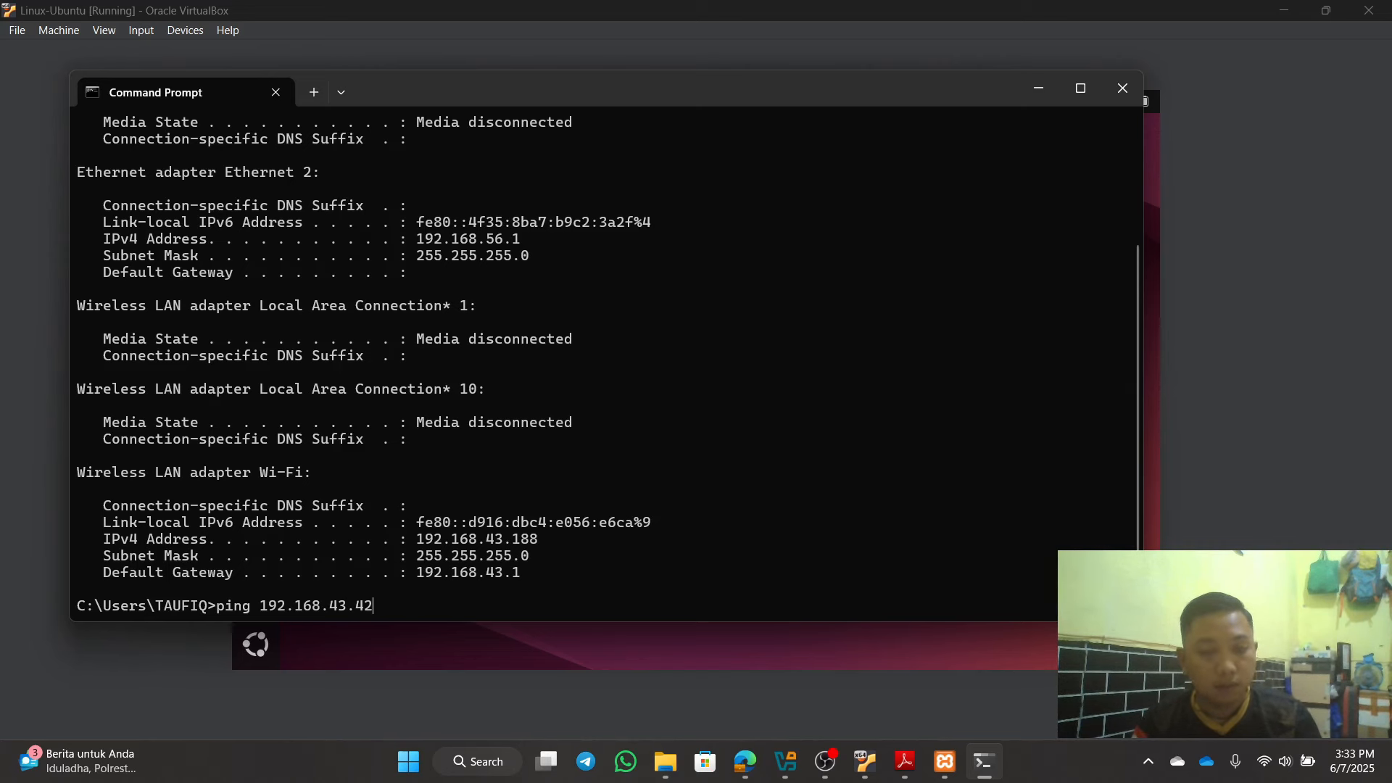
key(Return)
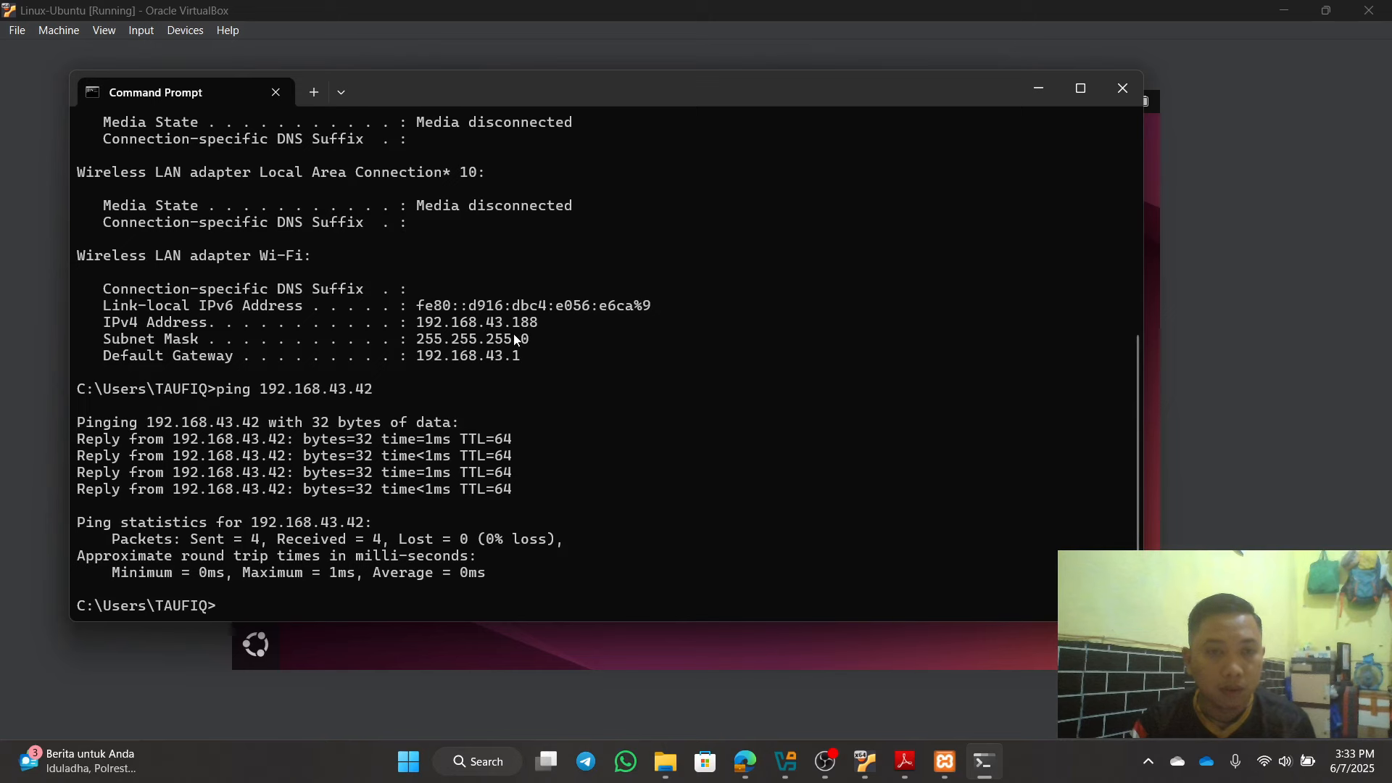
Step: From an Ubuntu terminal, ping the Windows host at 192.168.43.188, stop it, and close the terminal
click(1122, 88)
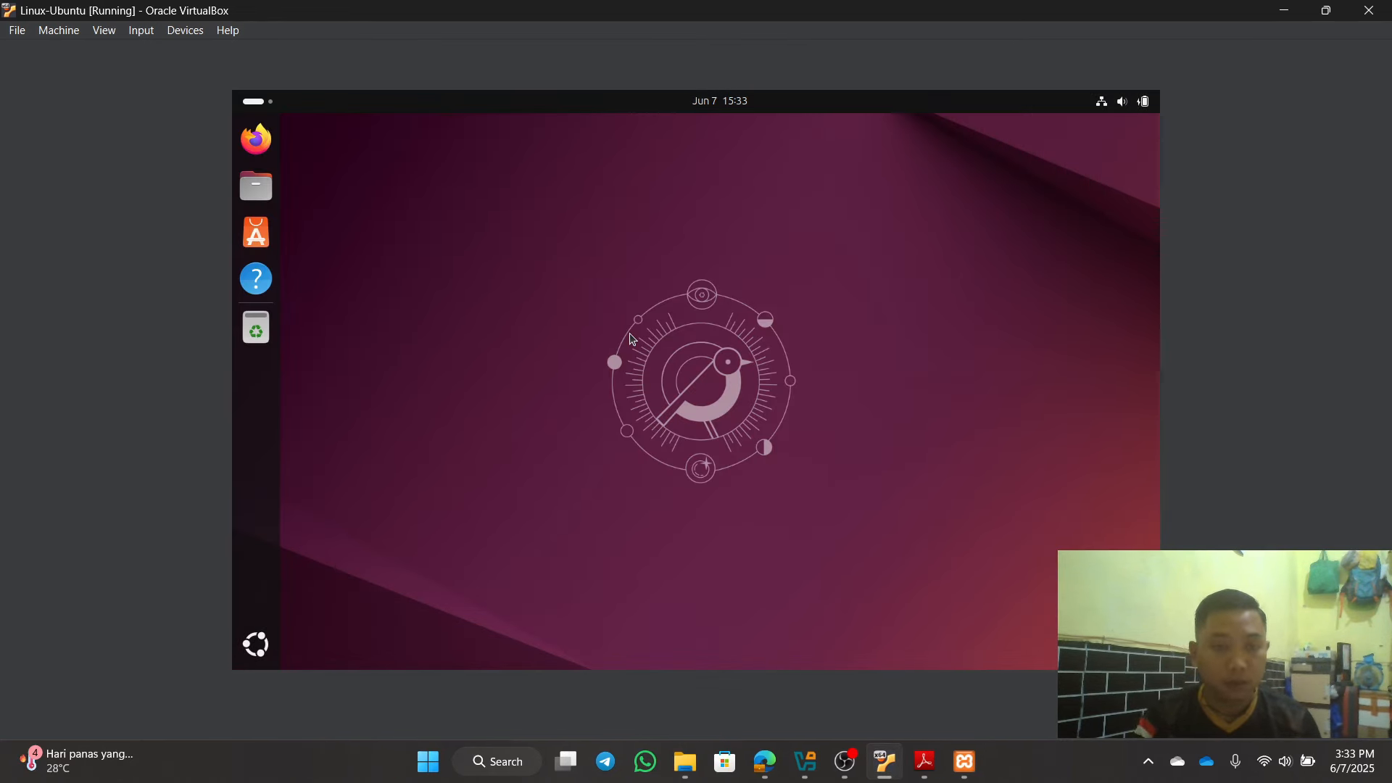
key(ctrl+alt+t)
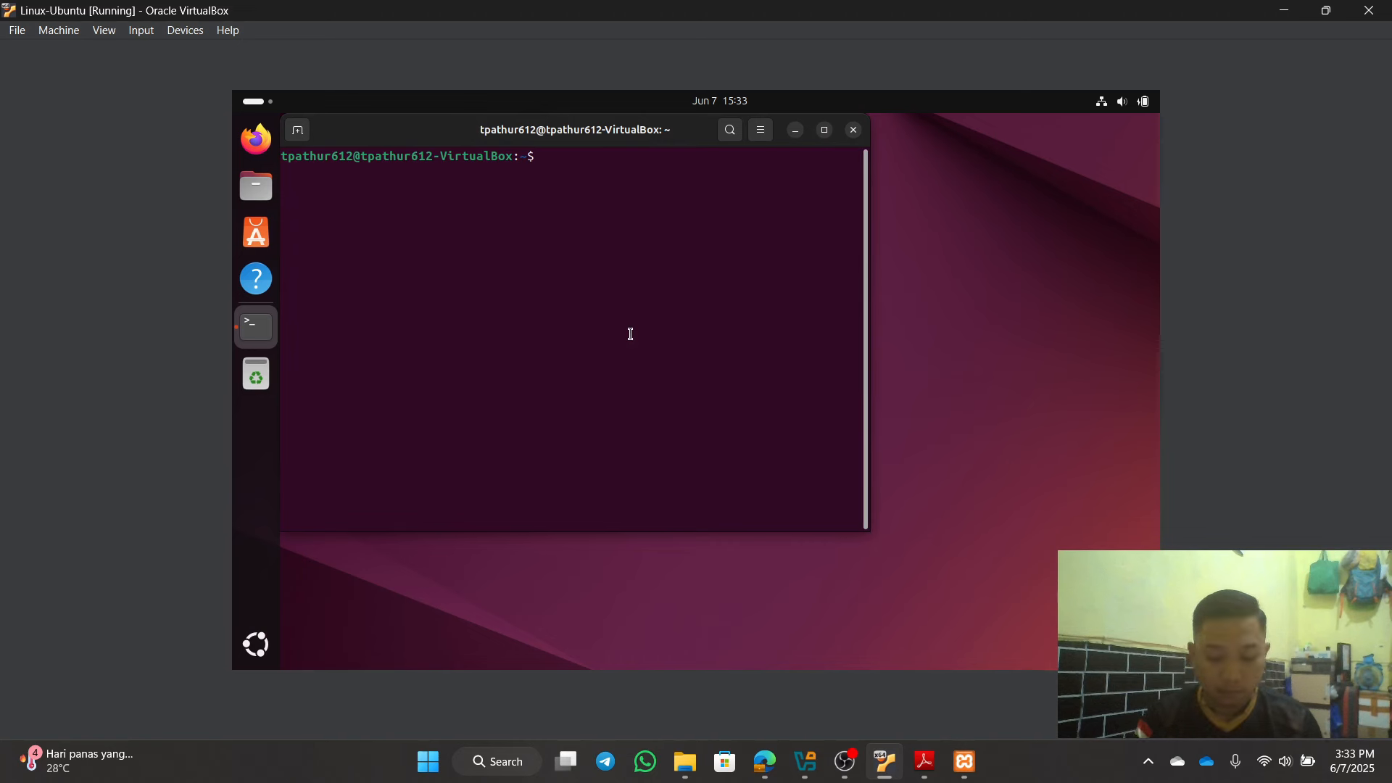
text(ping 192)
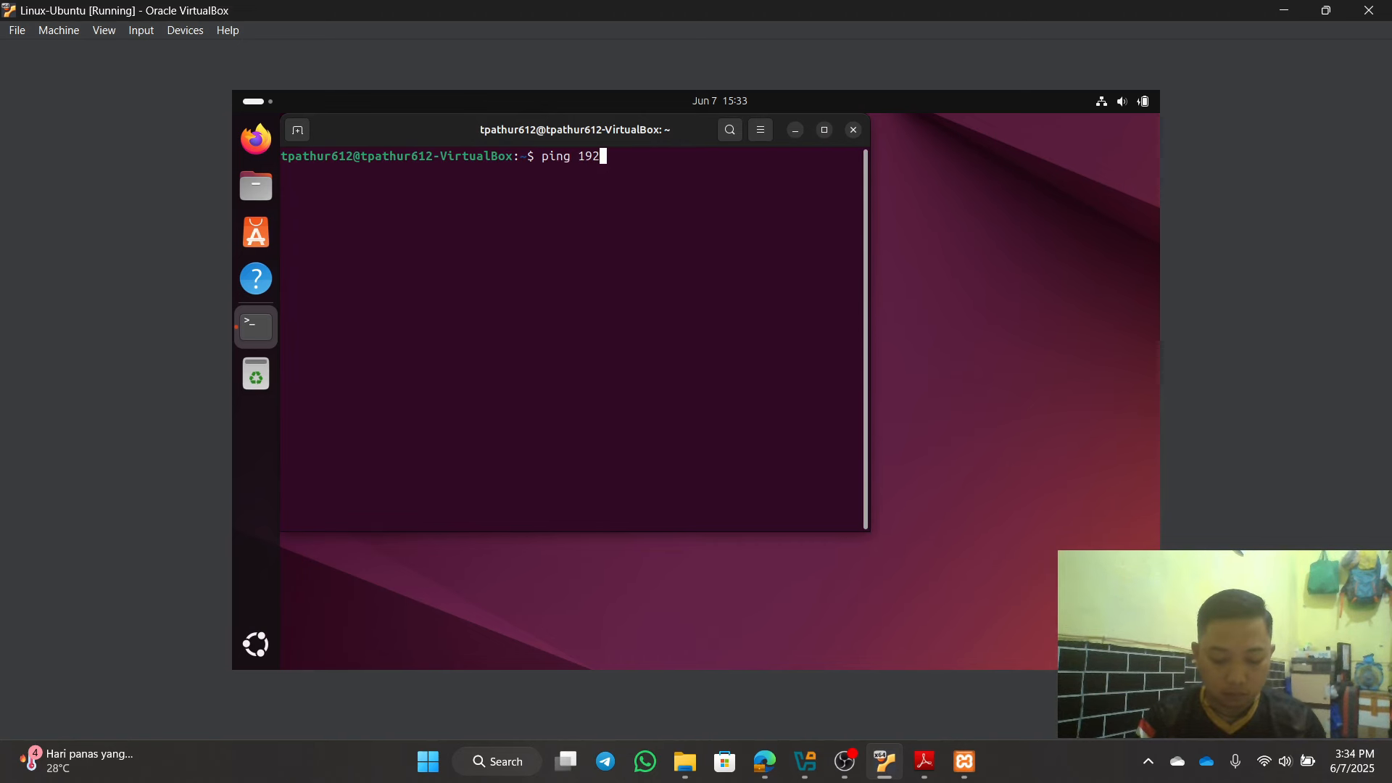
text(.168.)
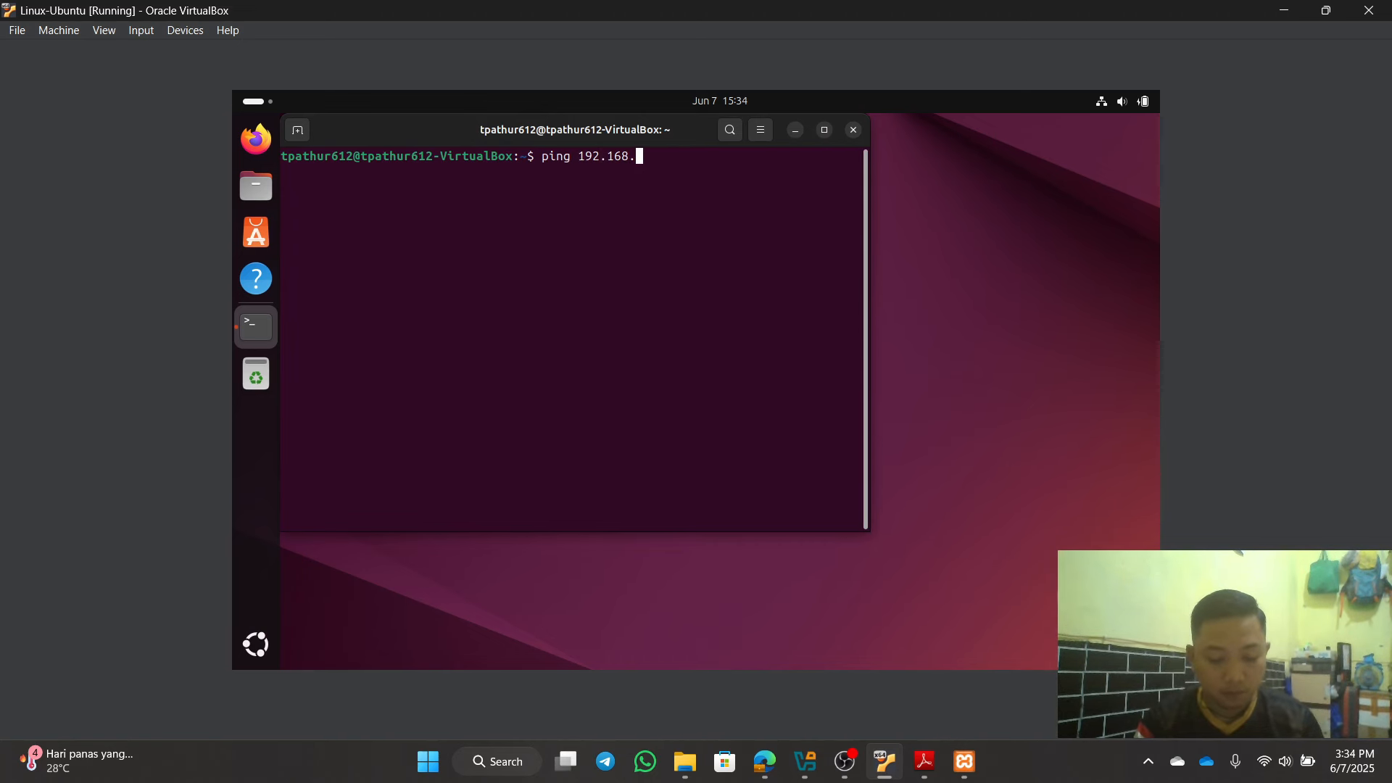
text(43.)
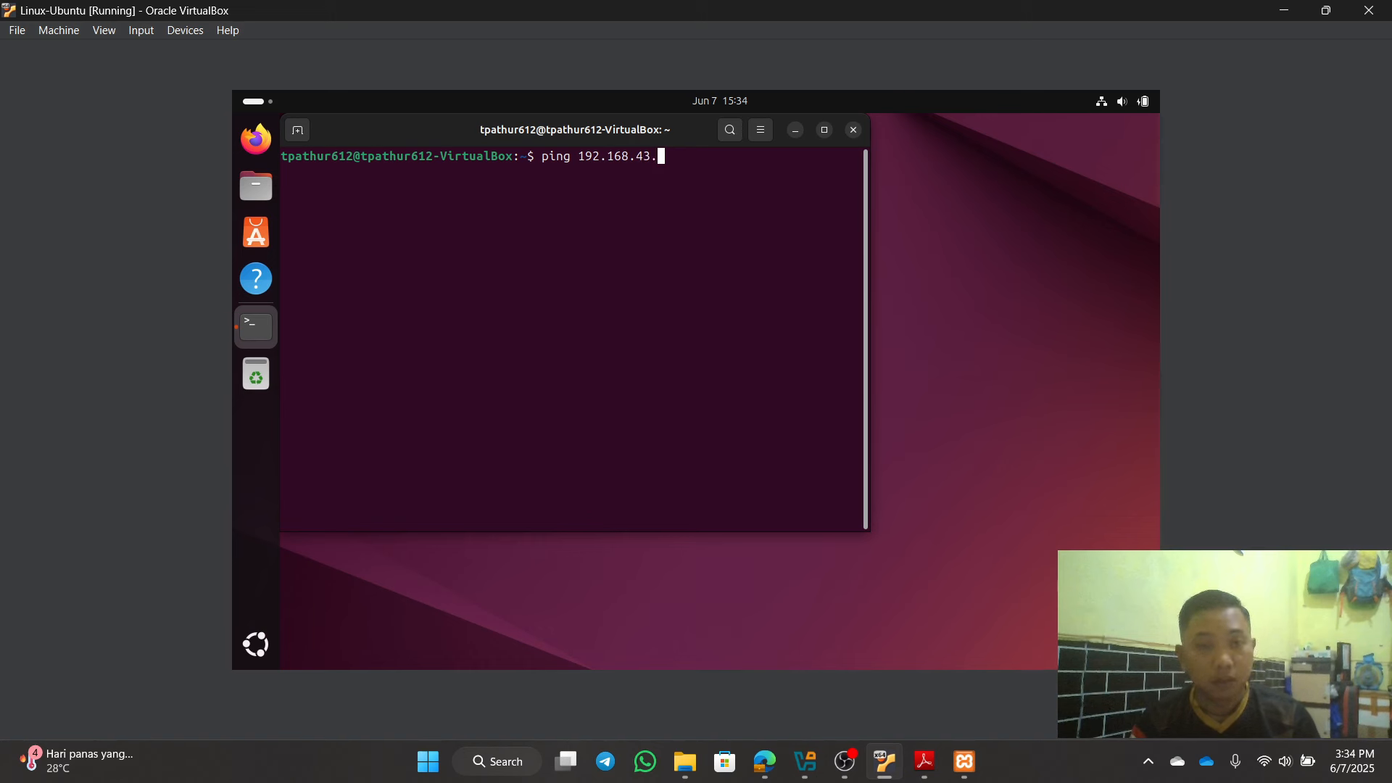
text(188)
key(Return)
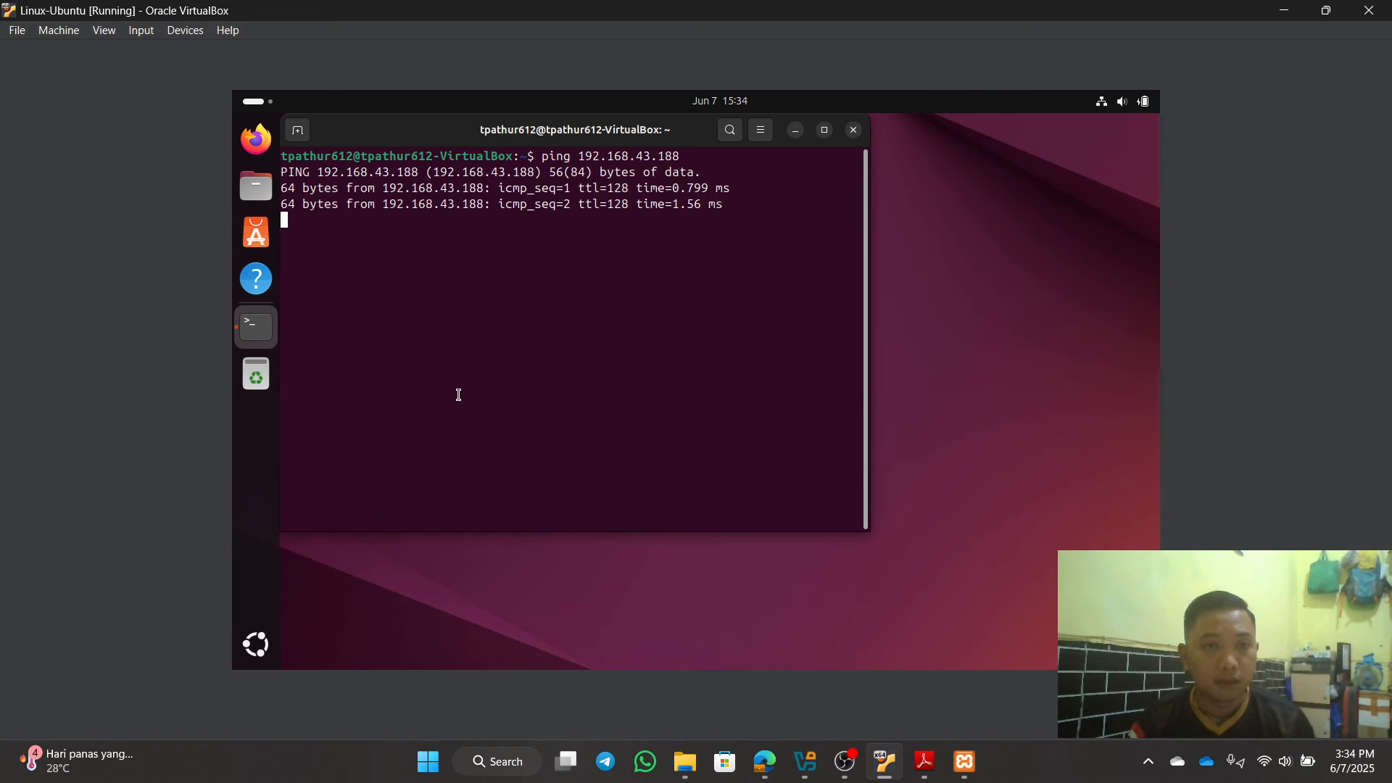
key(ctrl+z)
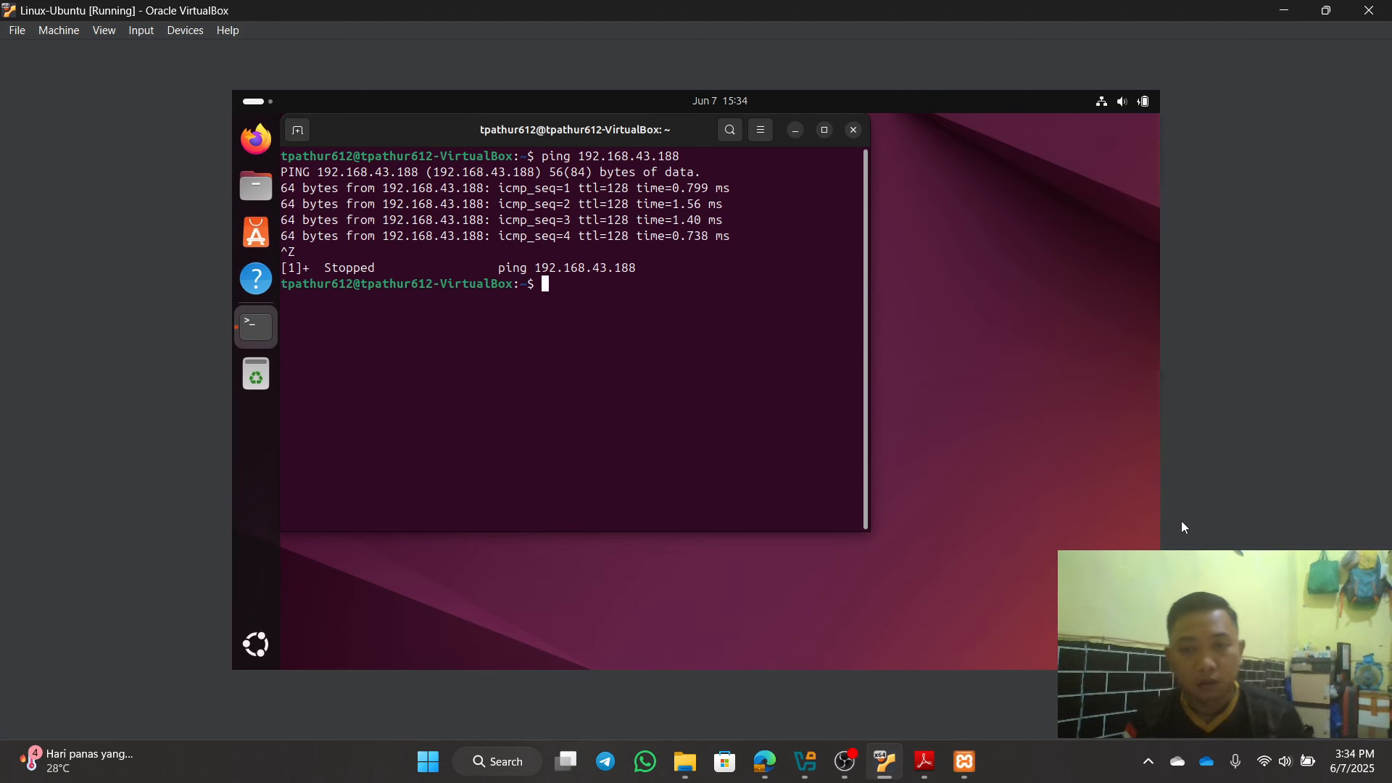
click(855, 136)
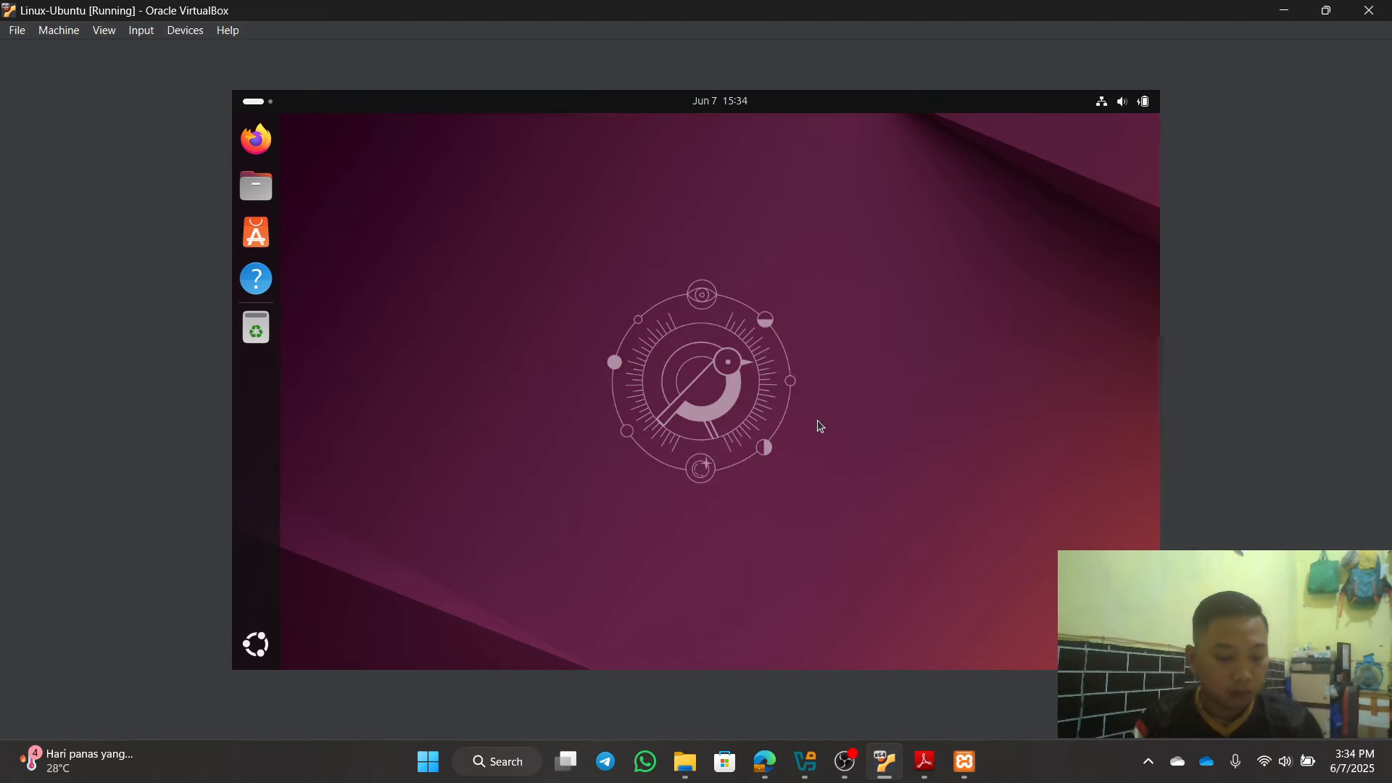
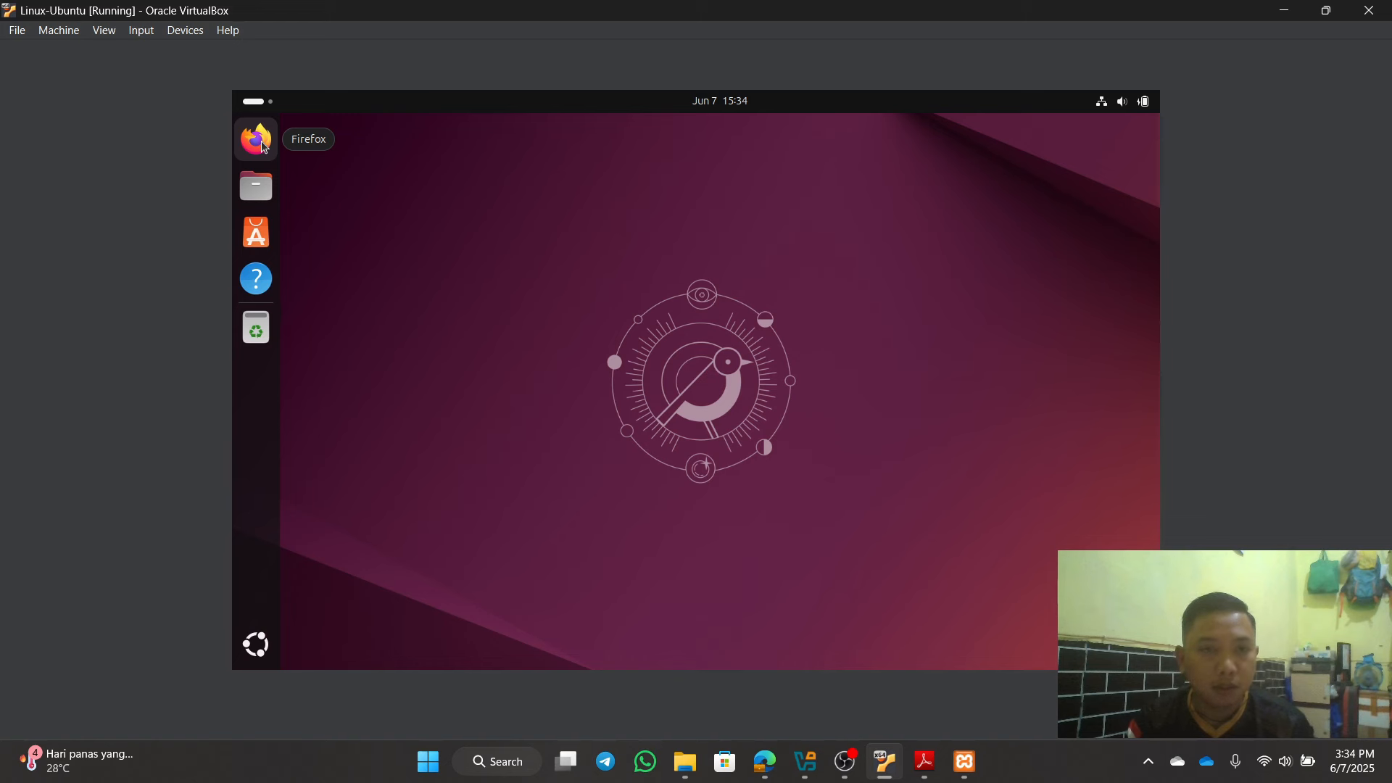
Step: In Ubuntu Firefox, search for OneDrive, open its page, and decline the translation offer
click(264, 147)
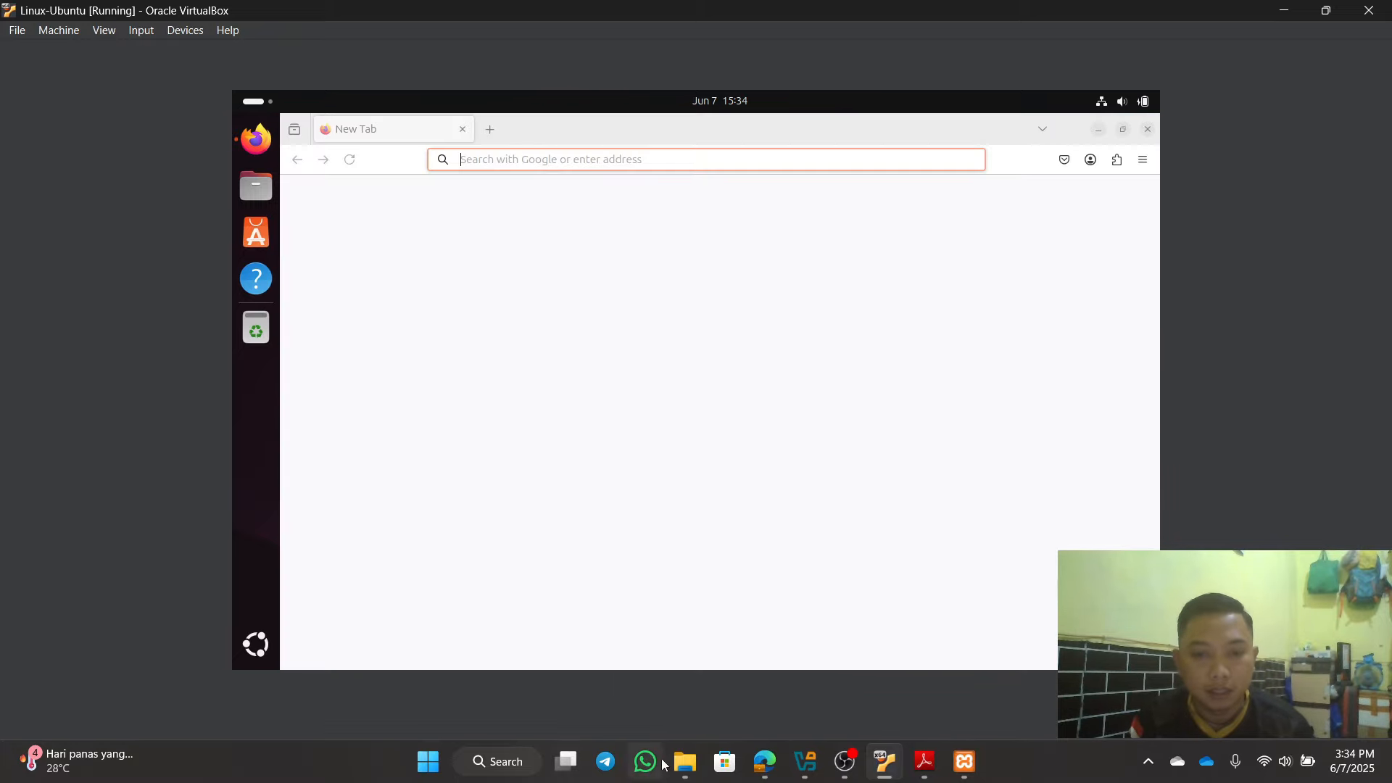
click(686, 763)
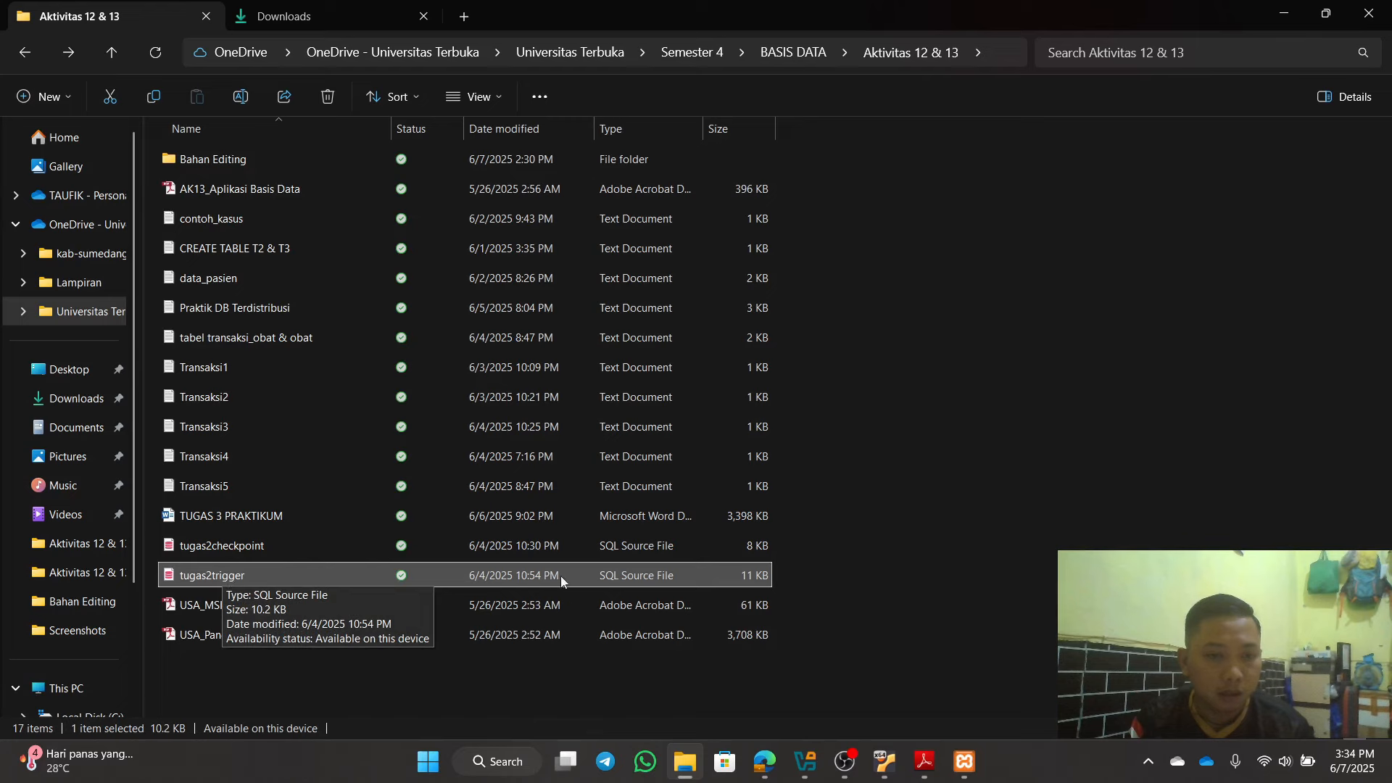
key(alt+Tab)
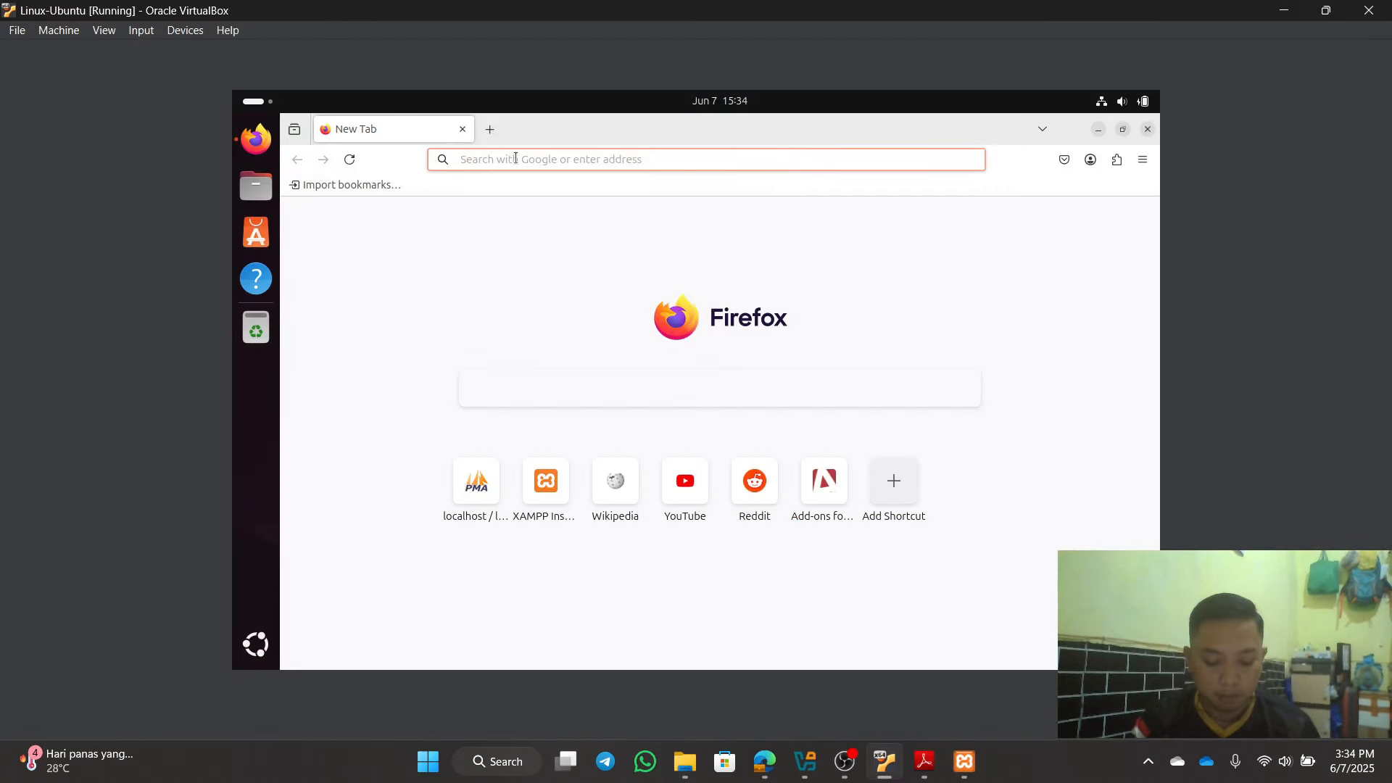
text(One)
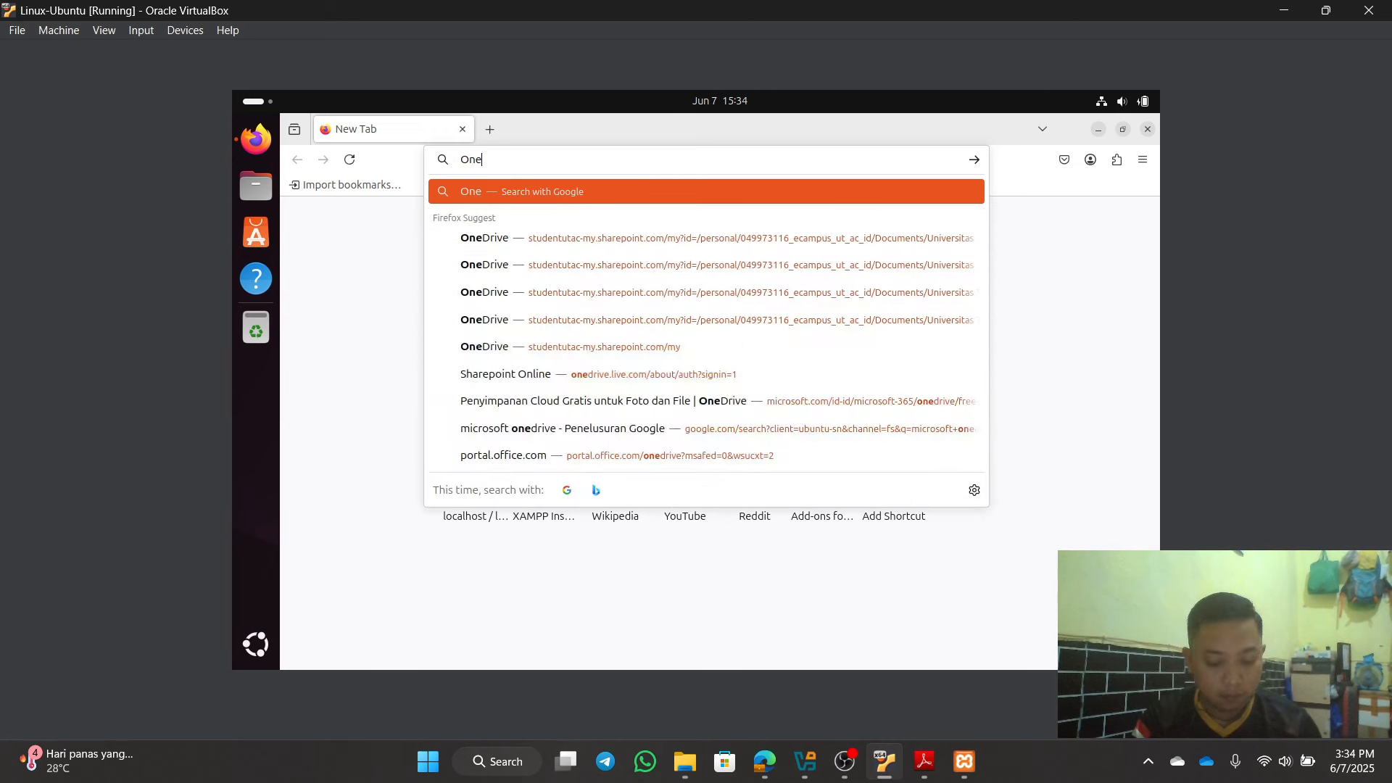
text(Drive)
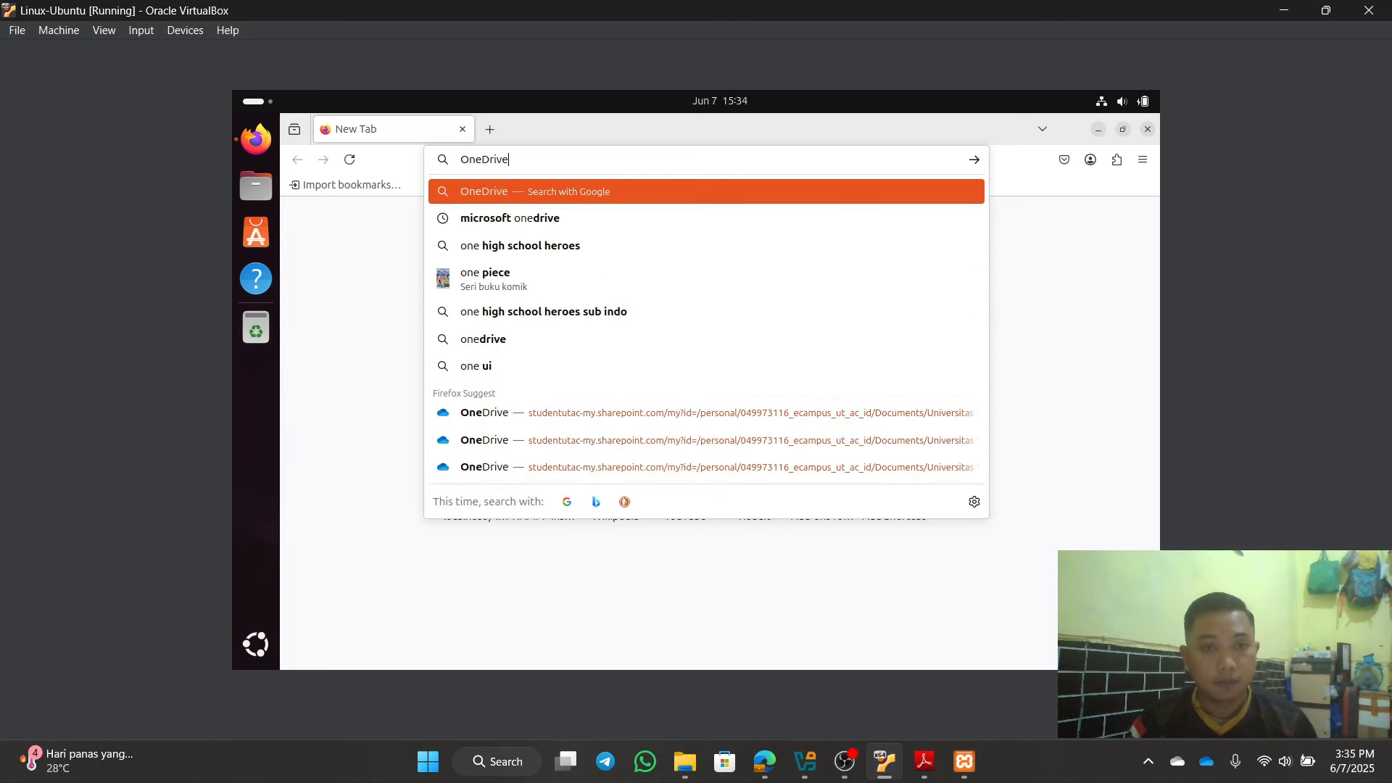
key(Return)
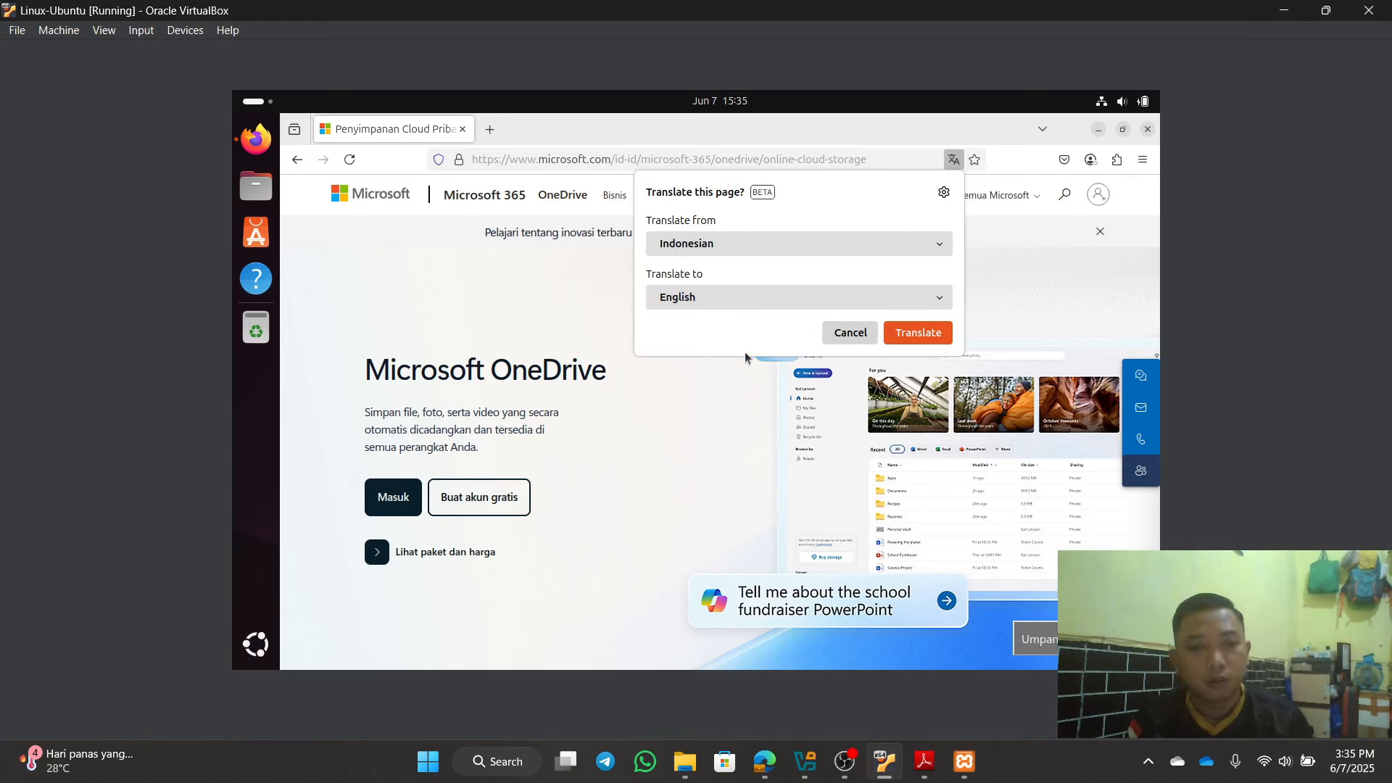
click(851, 335)
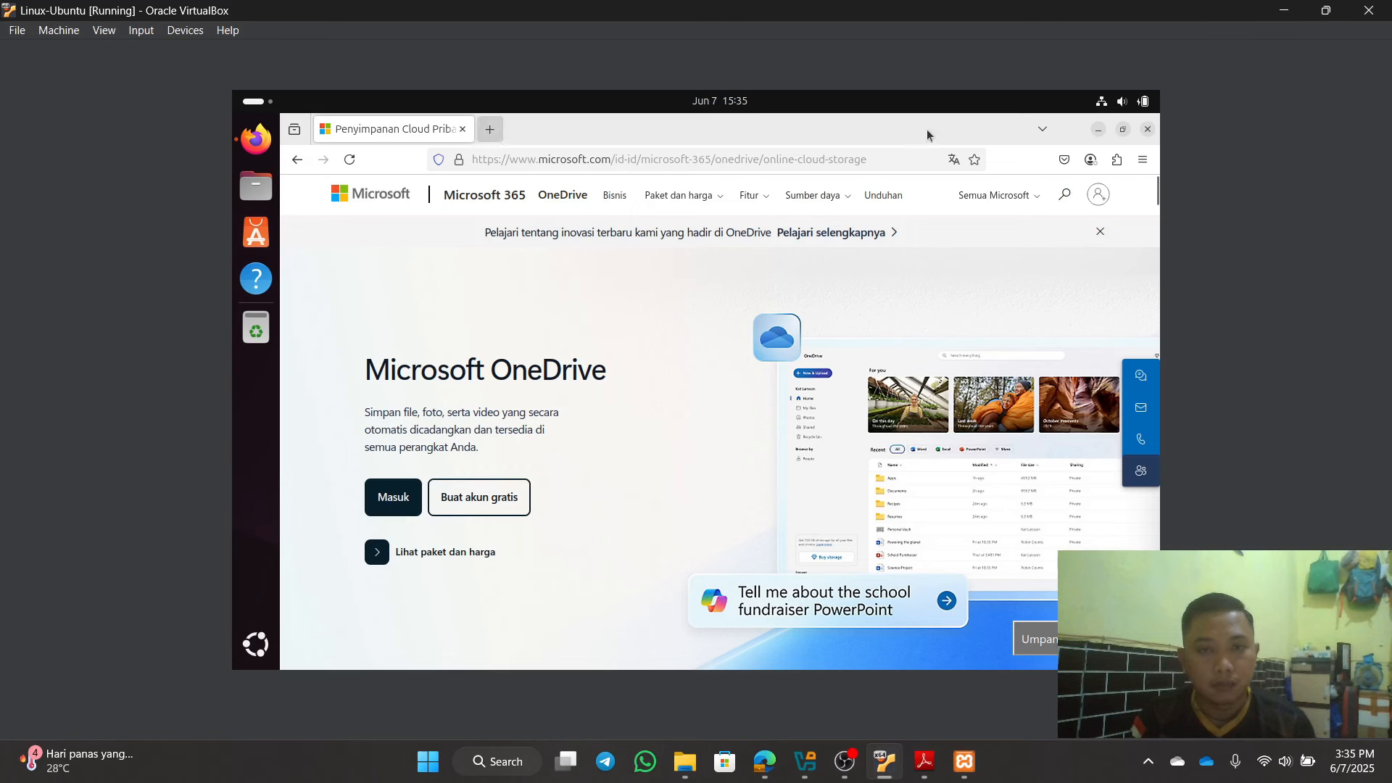
Step: Close Firefox and check that tugas2trigger.sql is in Ubuntu's Downloads folder, then close Files
click(1149, 131)
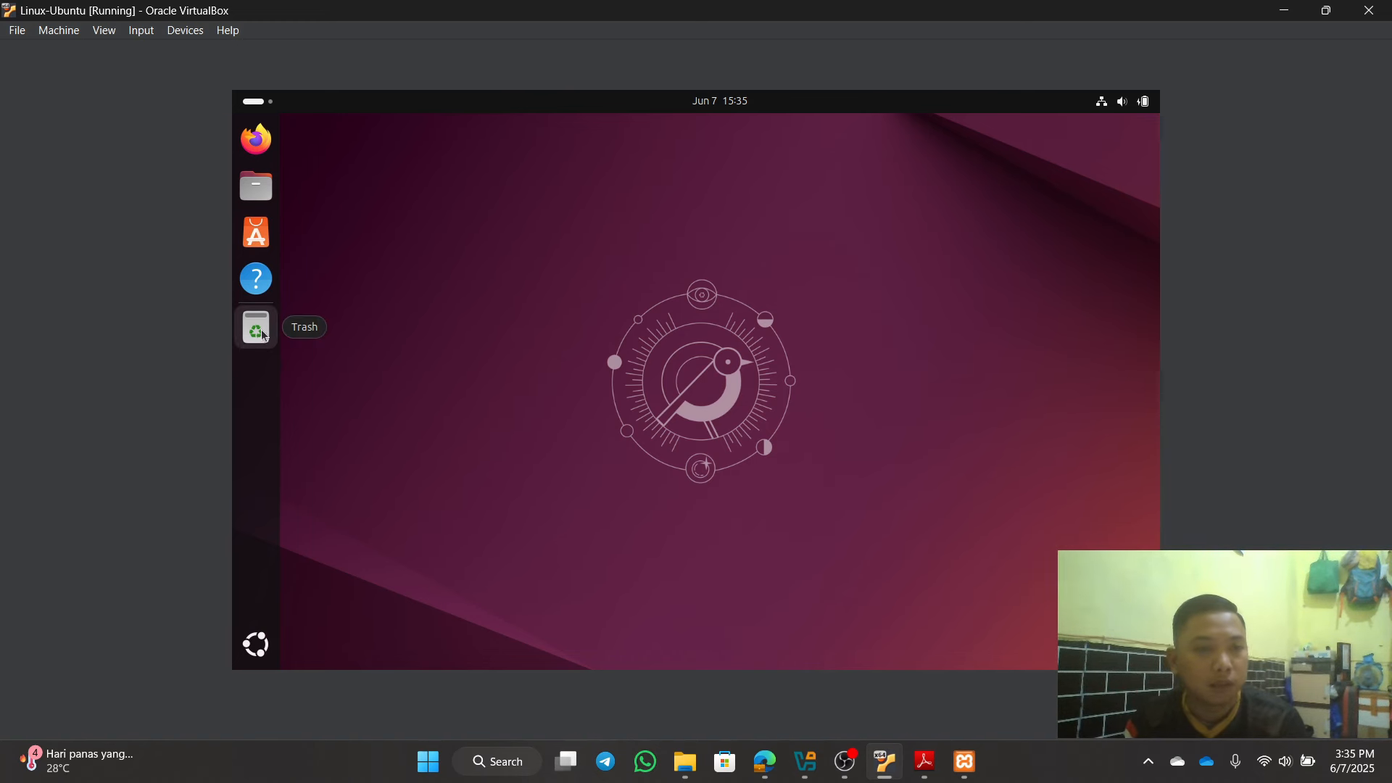
click(250, 195)
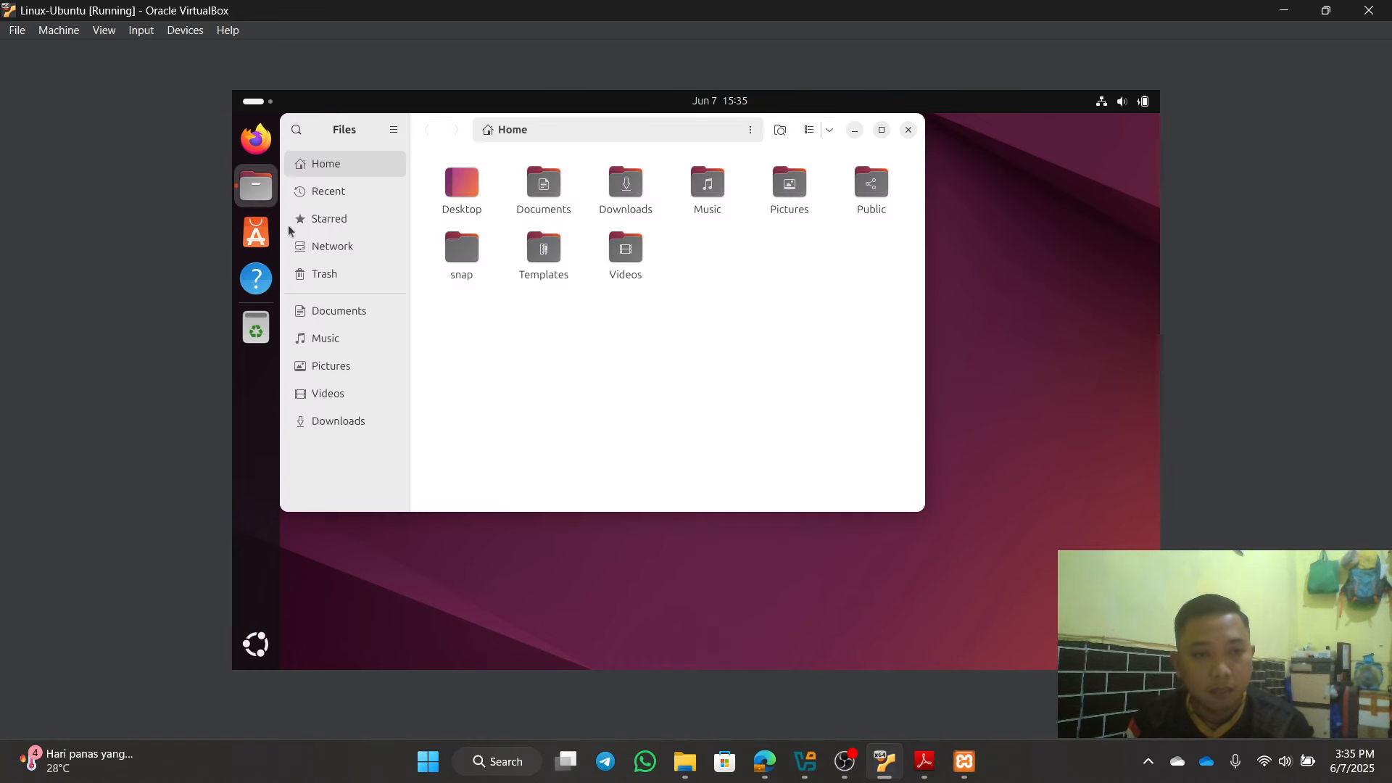
click(370, 424)
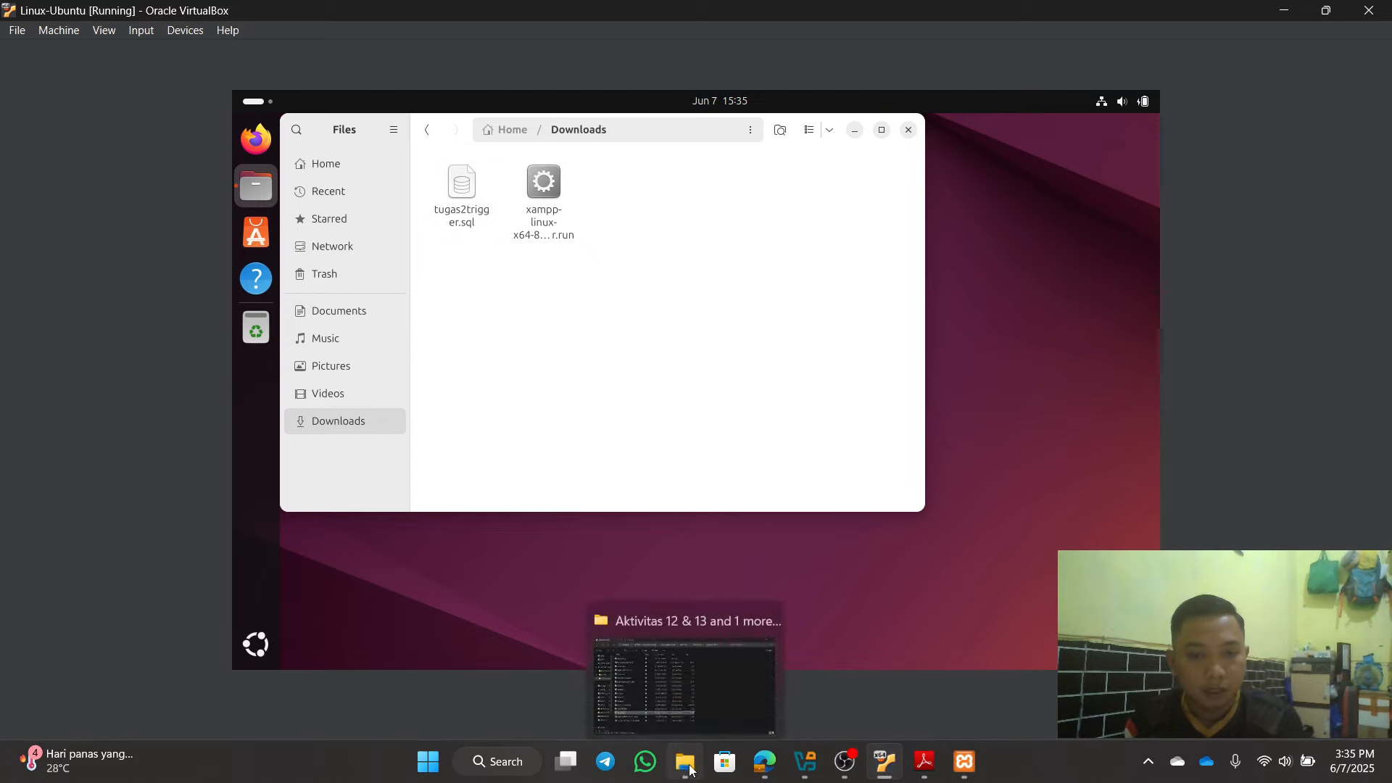
click(689, 763)
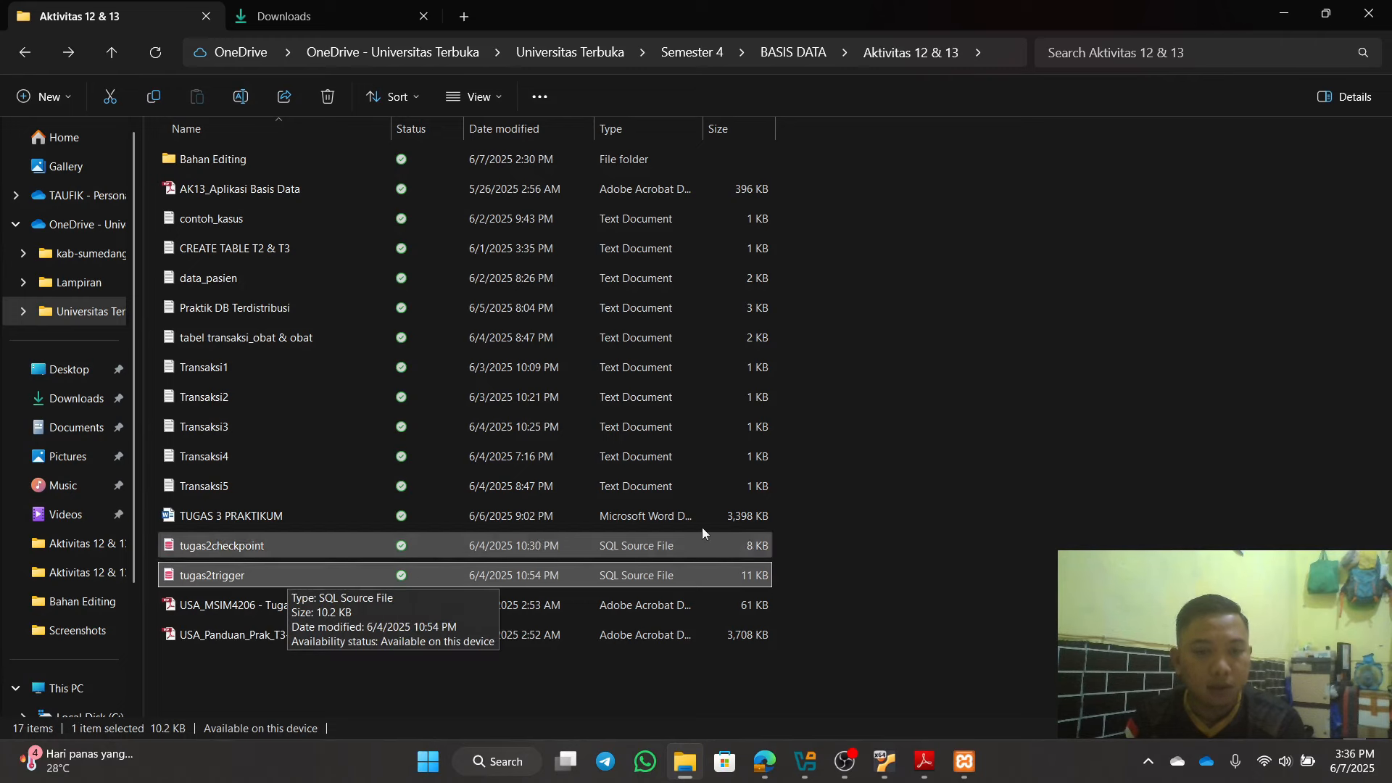
click(1284, 13)
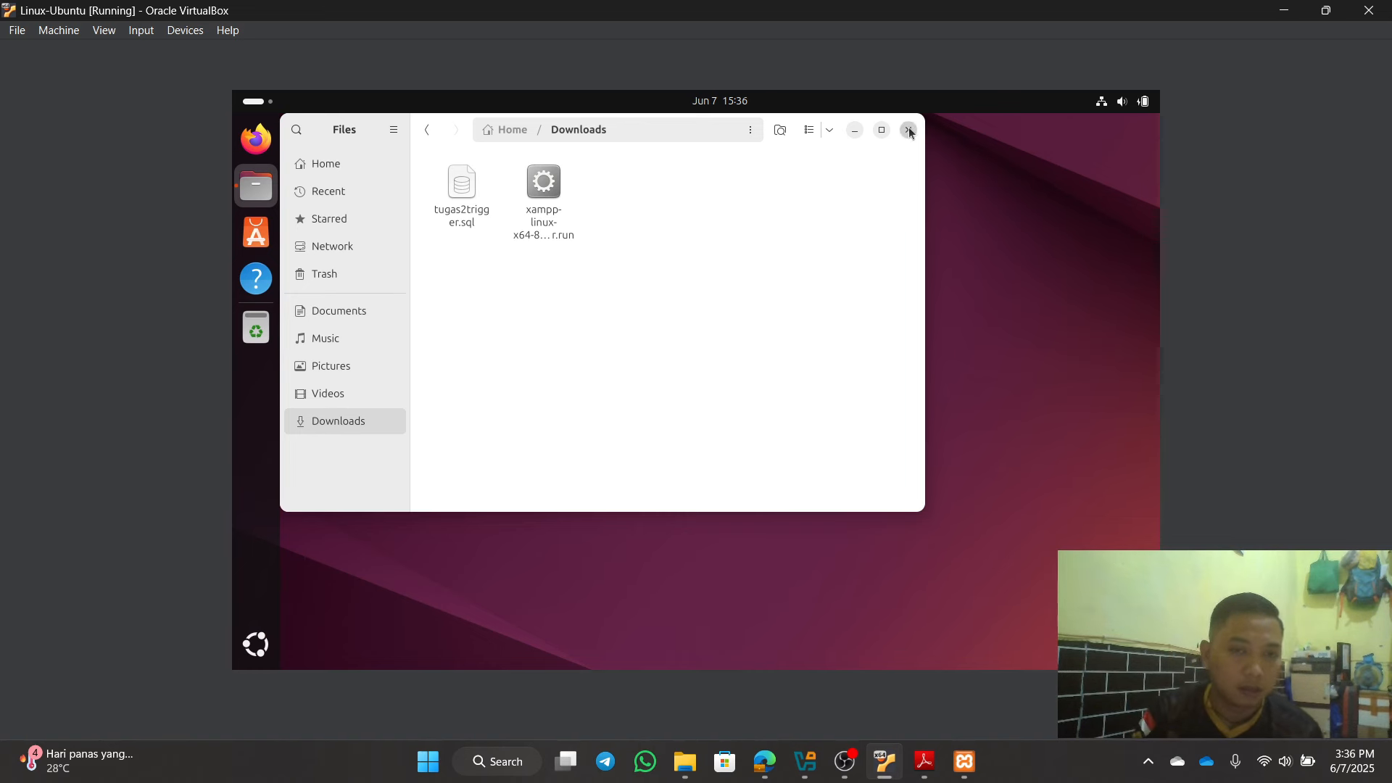
click(909, 130)
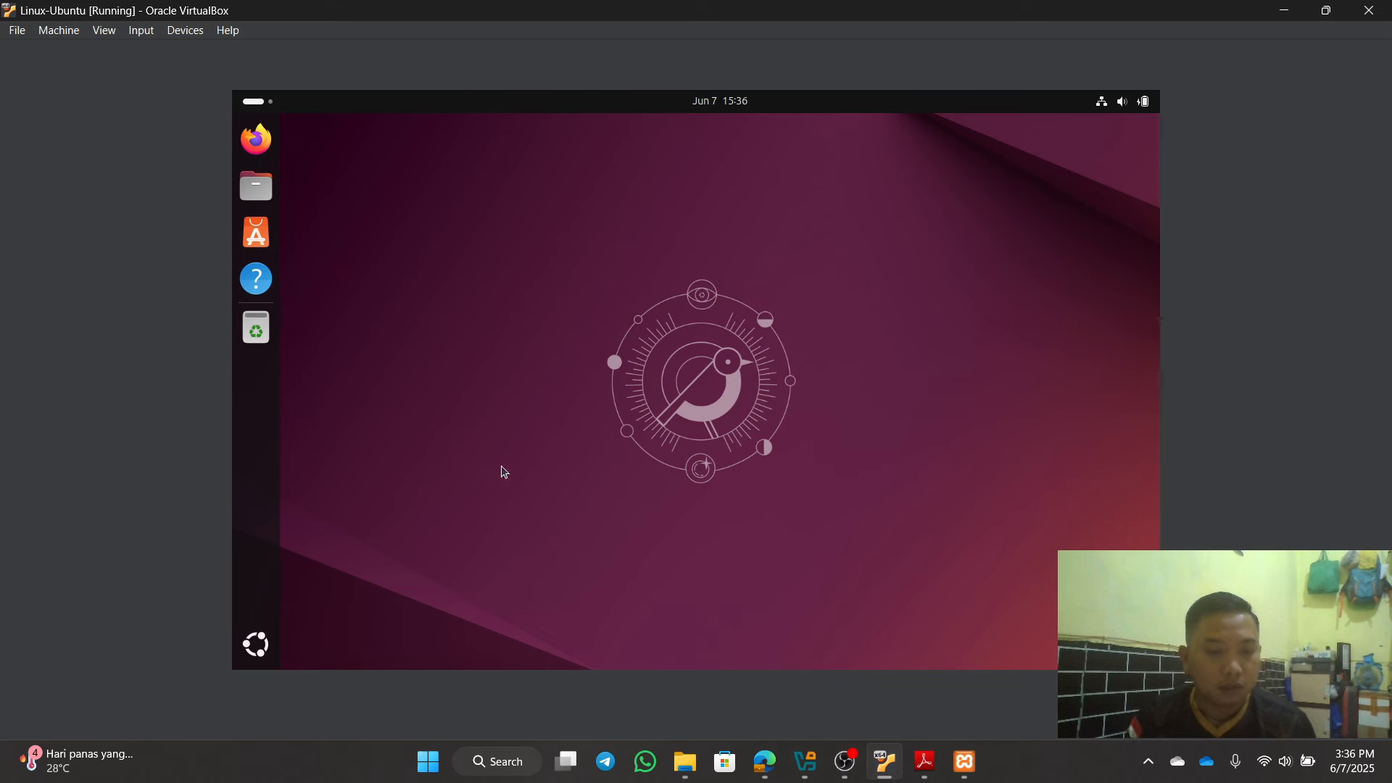
Step: Launch XAMPP Manager from the app grid and view its server list
click(255, 644)
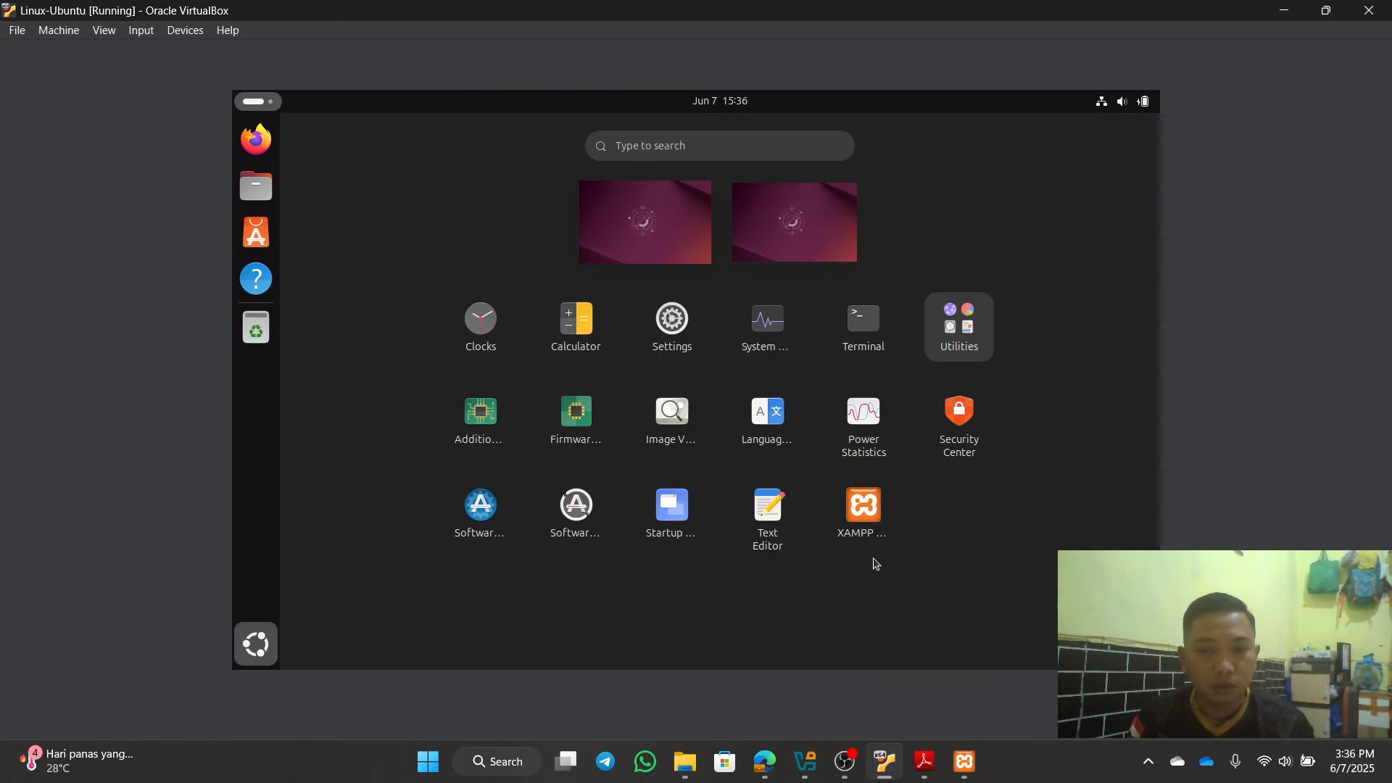
click(873, 506)
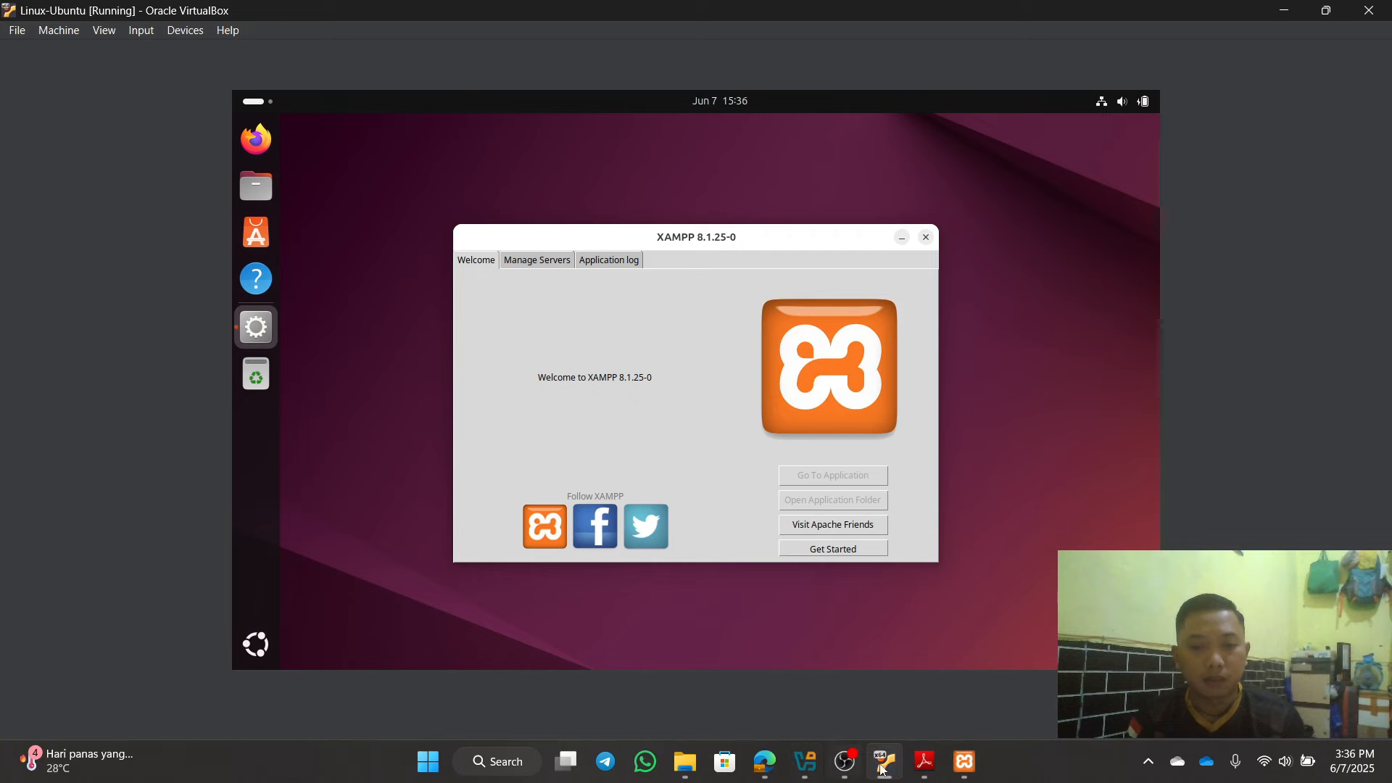
click(952, 769)
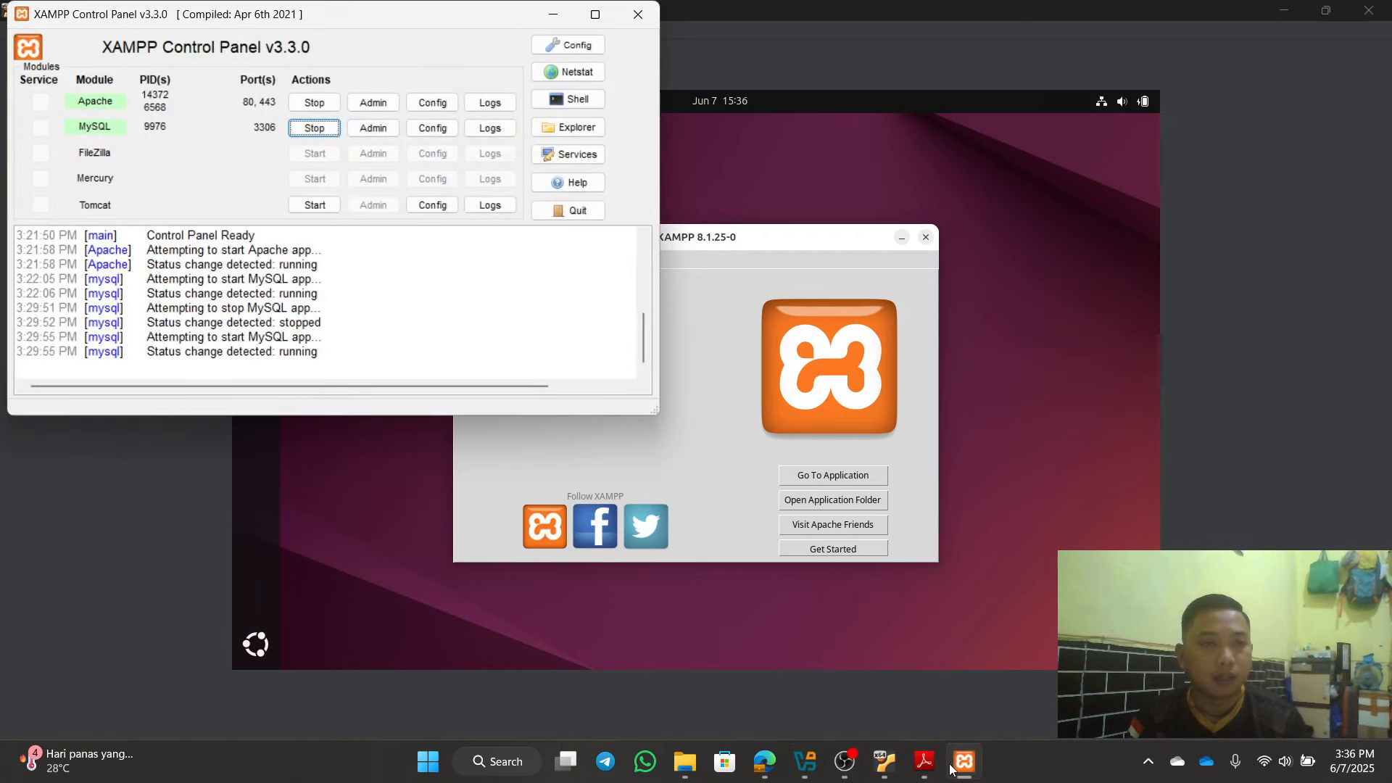
click(961, 768)
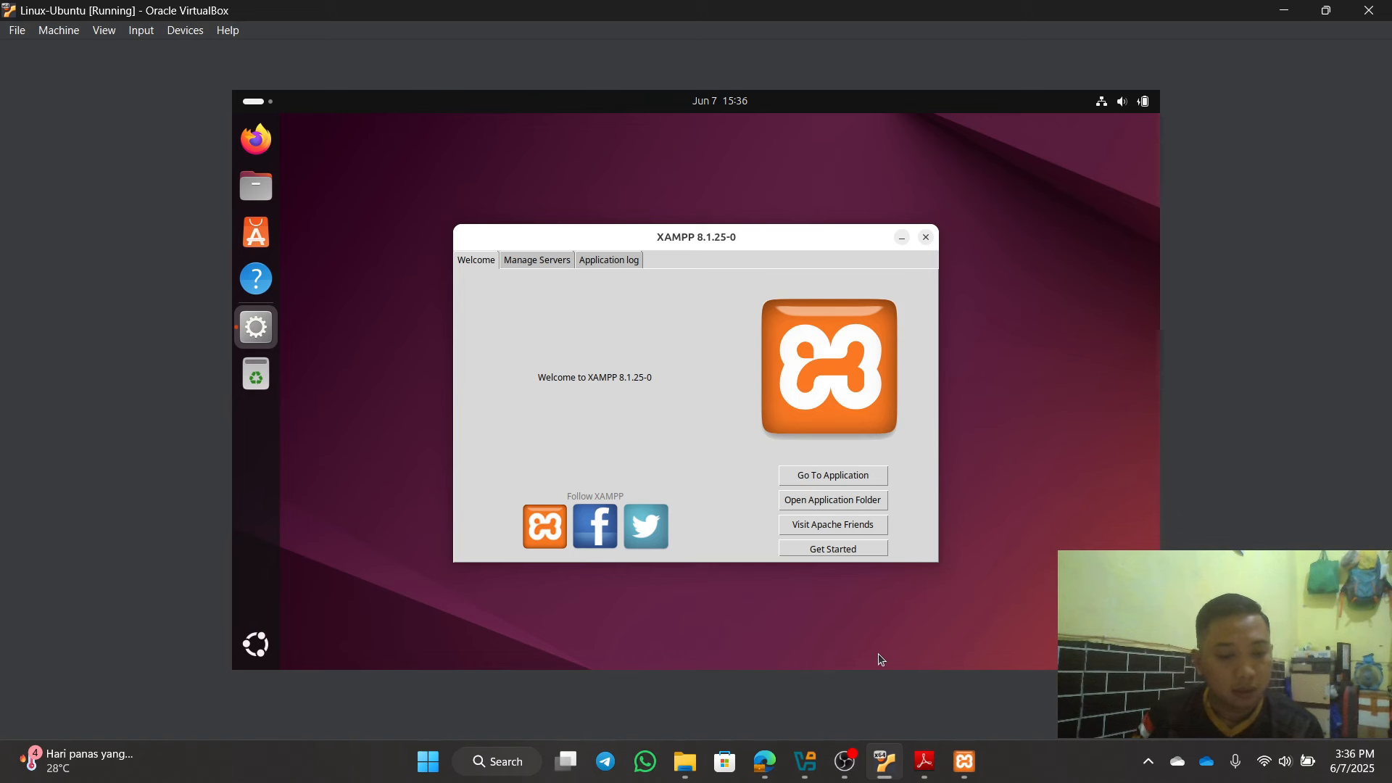
click(552, 262)
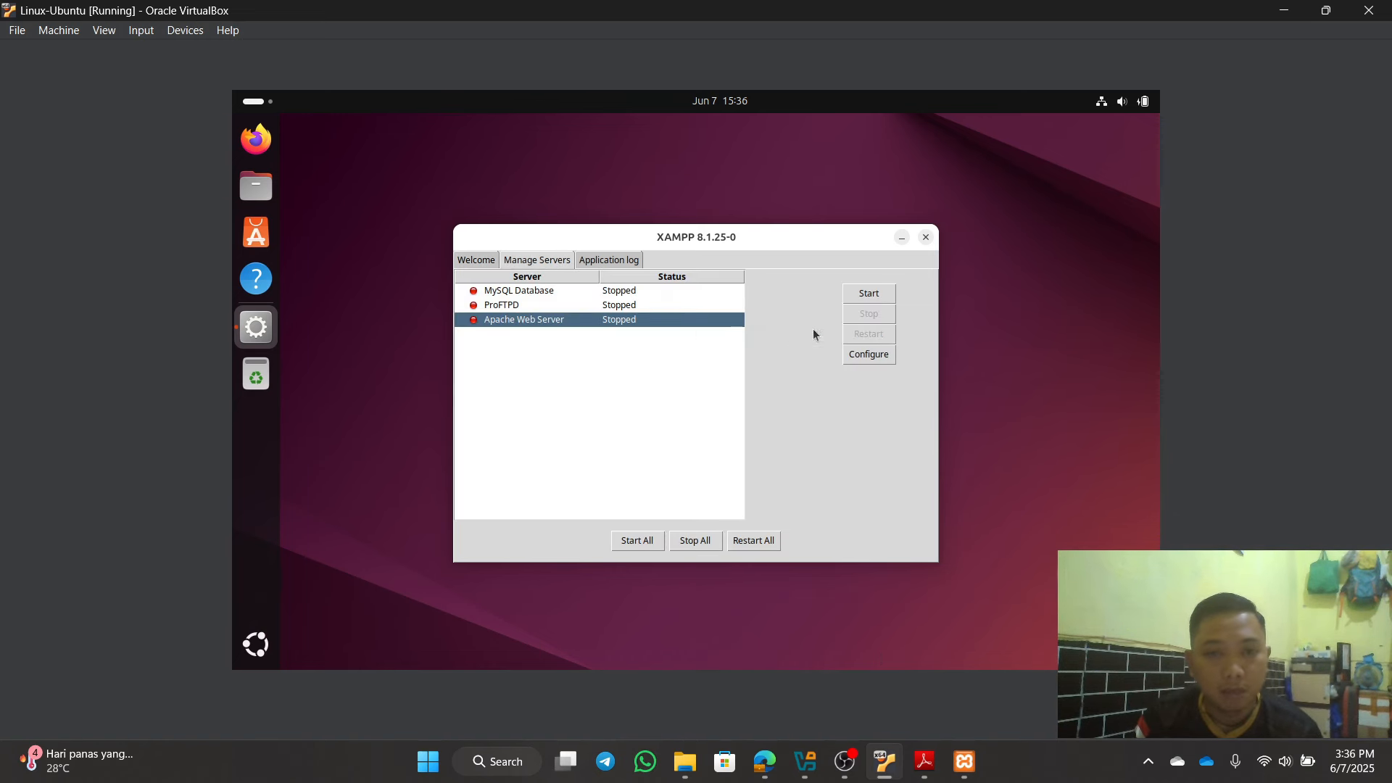
Step: Start the Apache Web Server and MySQL Database, then hide XAMPP Manager
click(889, 294)
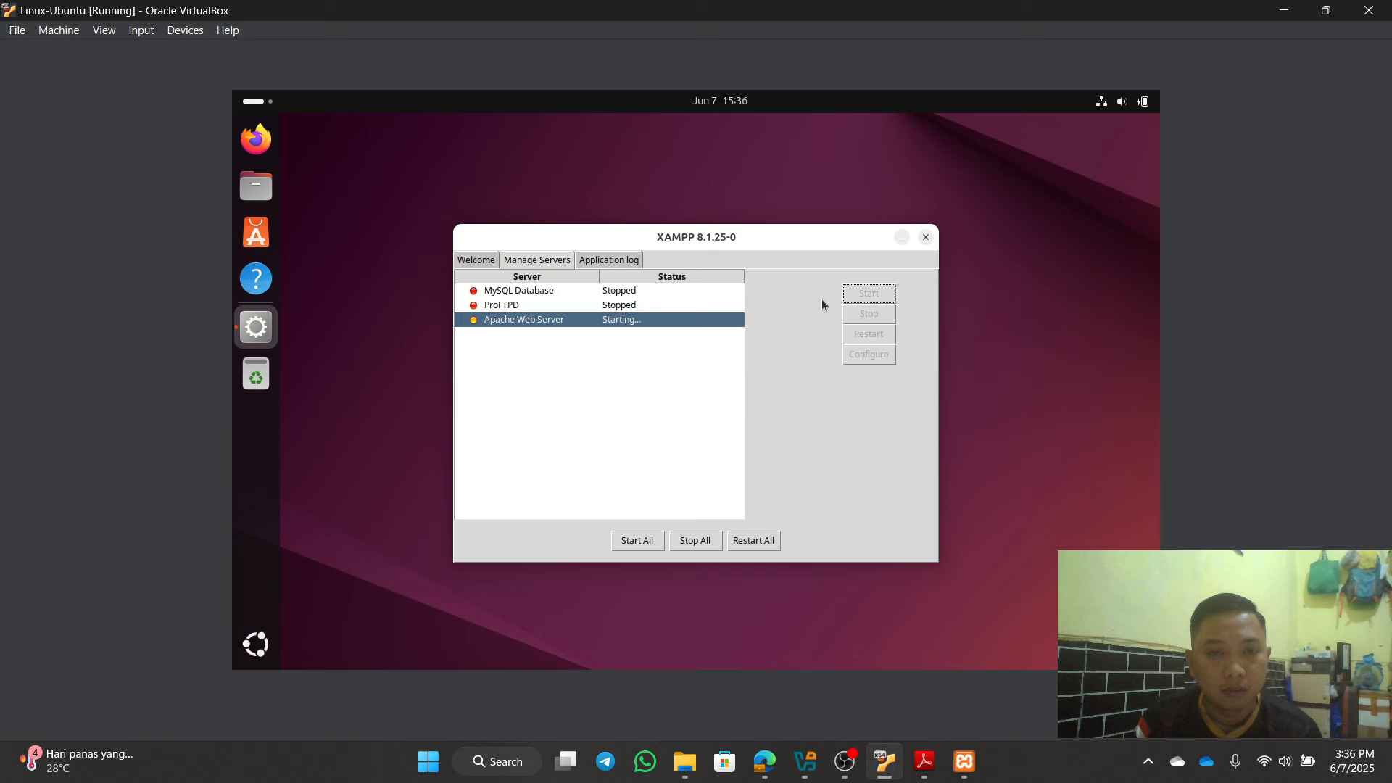
click(629, 293)
click(858, 293)
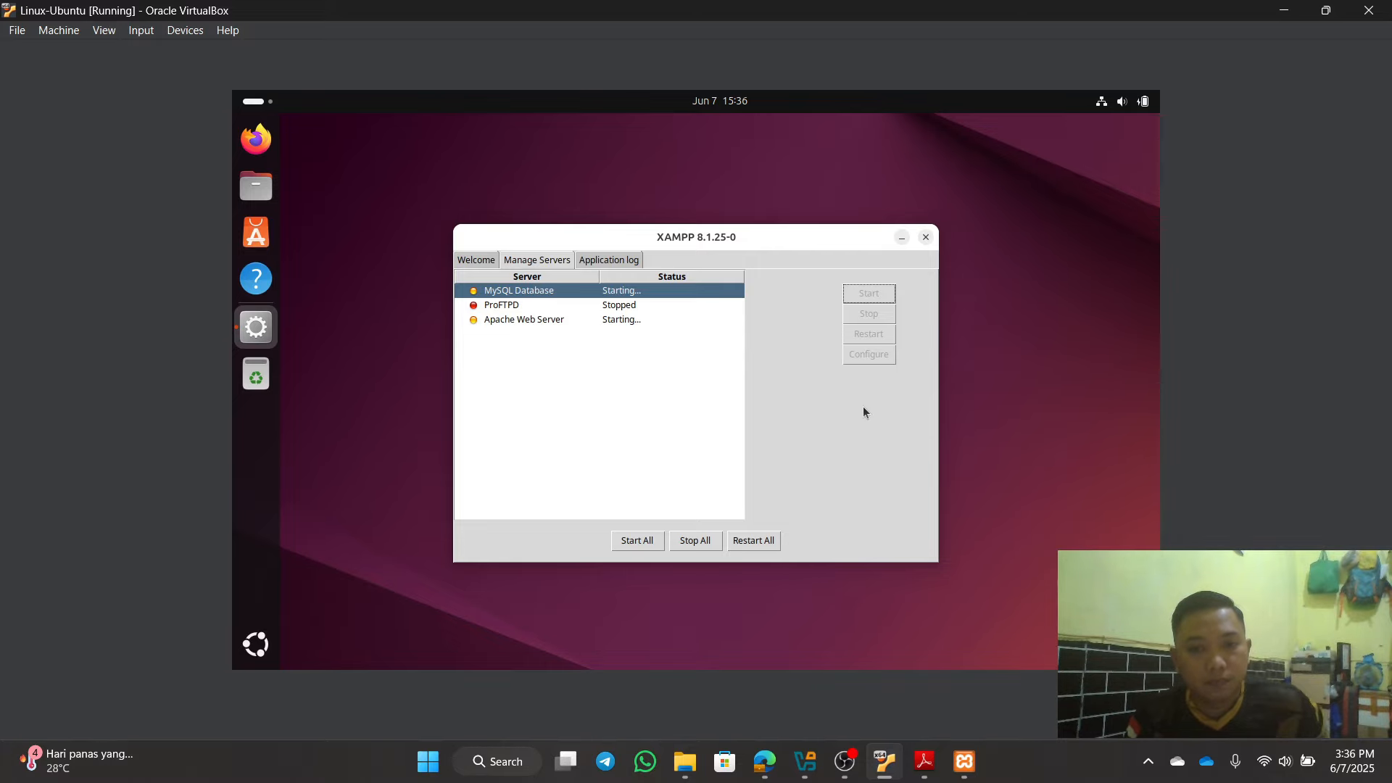
click(846, 761)
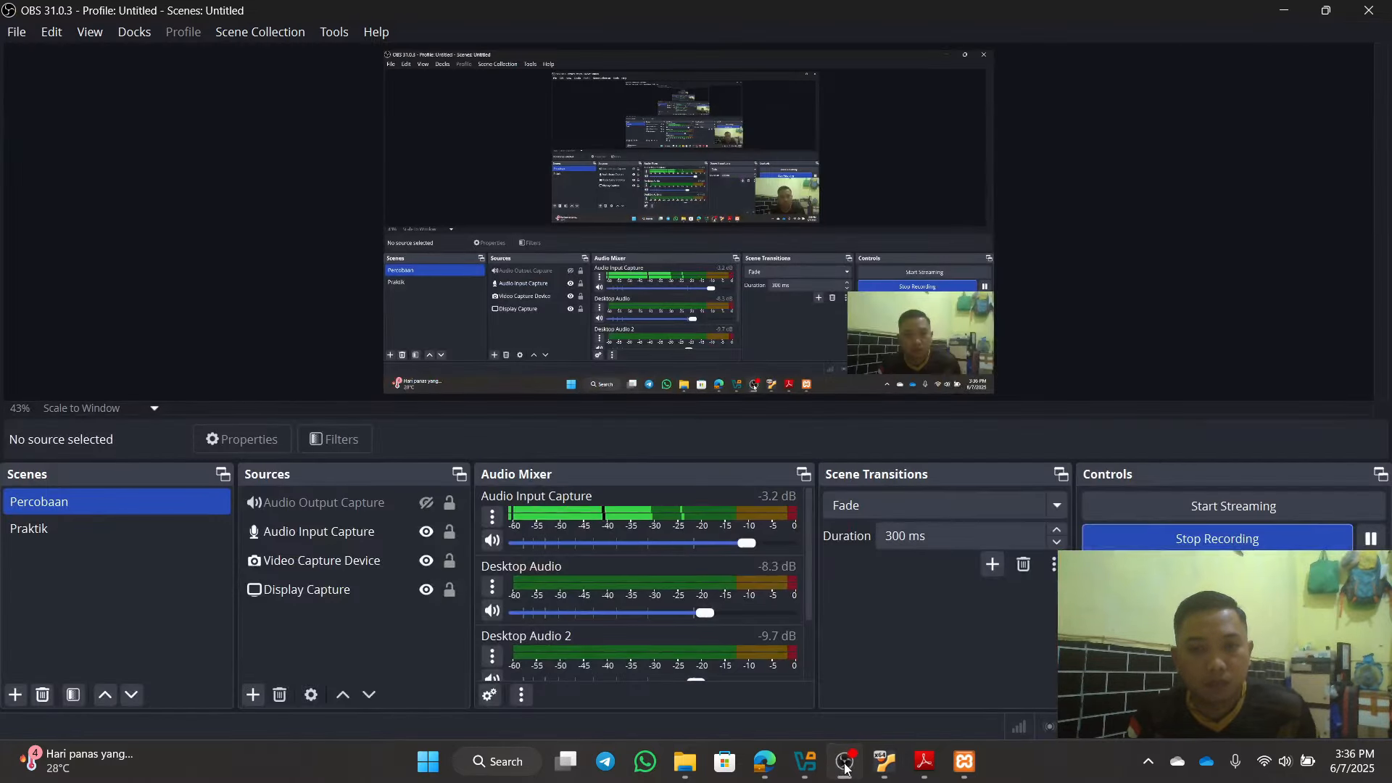
click(846, 762)
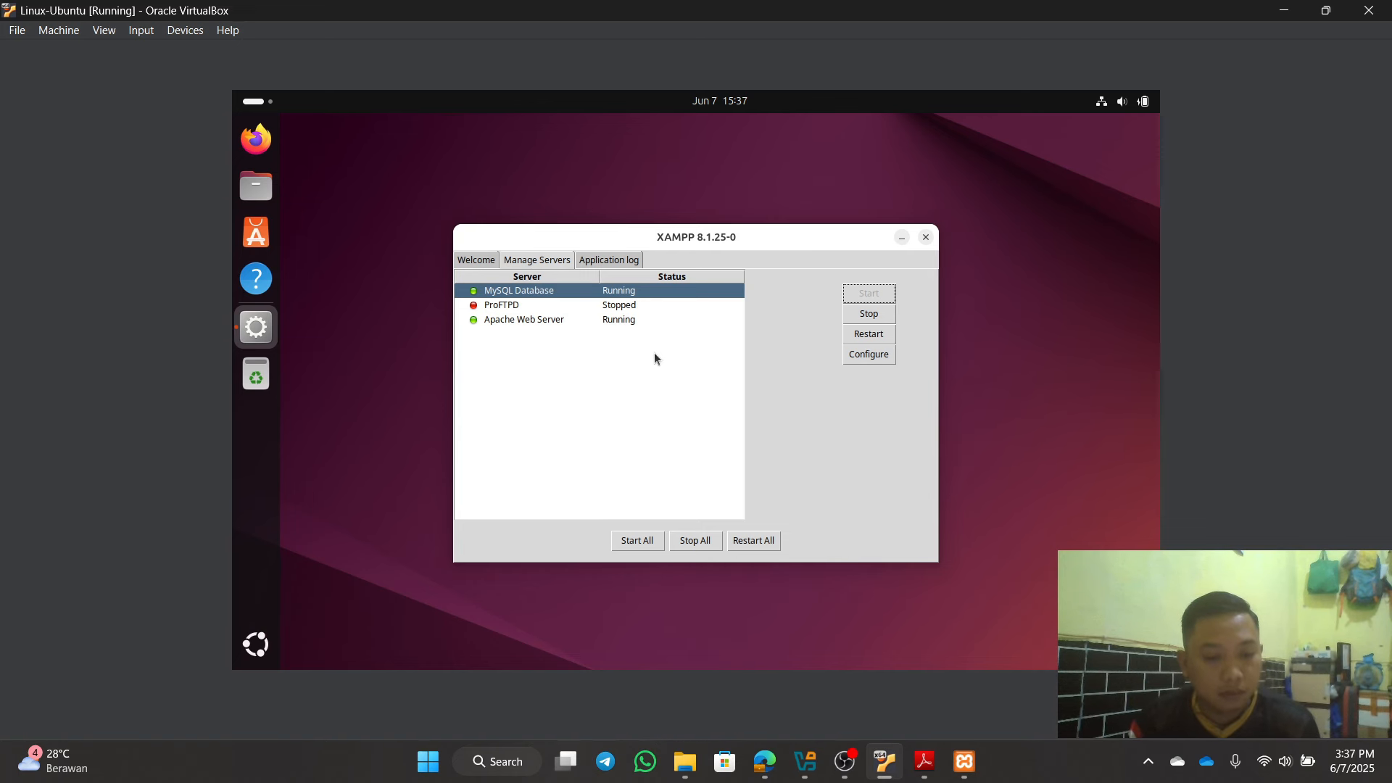
click(902, 237)
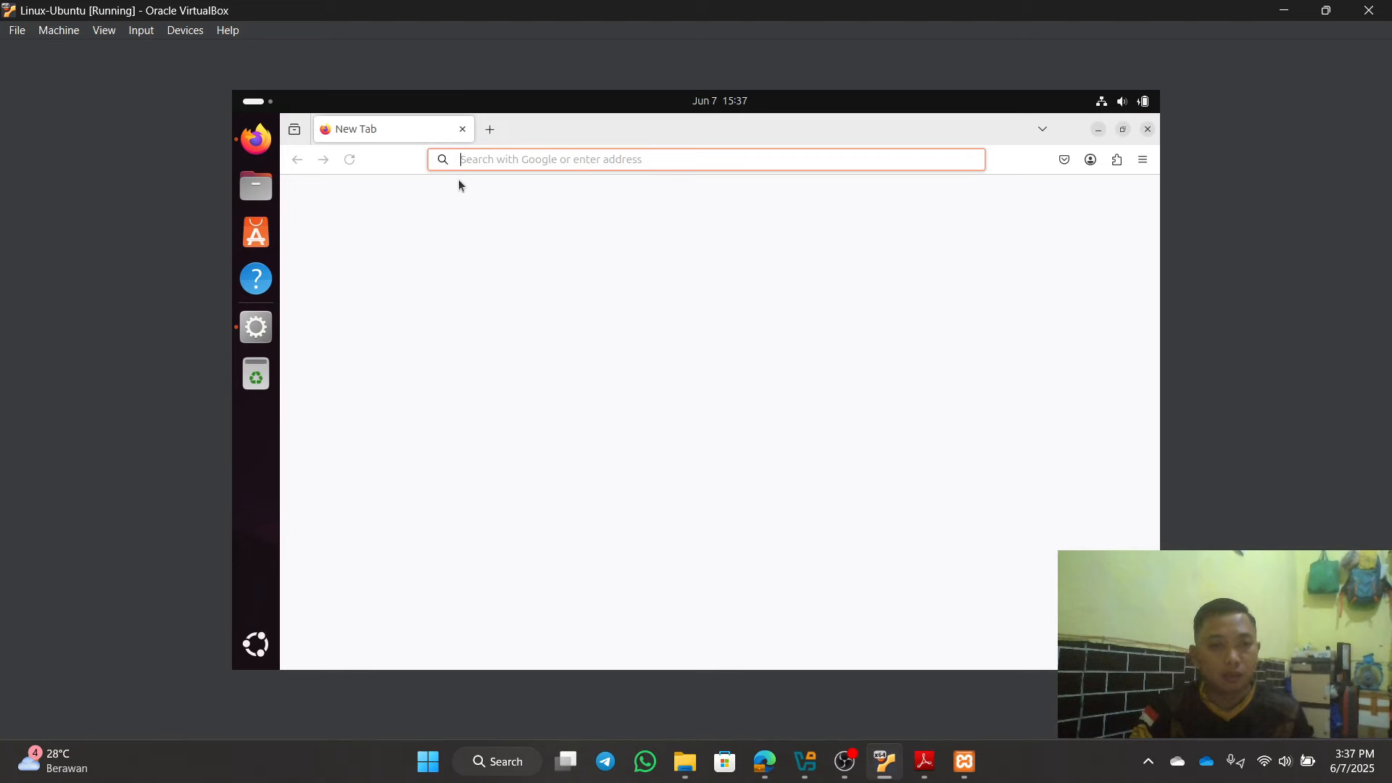
Step: Load localhost/phpmyadmin/ in Ubuntu Firefox after a quick look at the host's replication user
text(local)
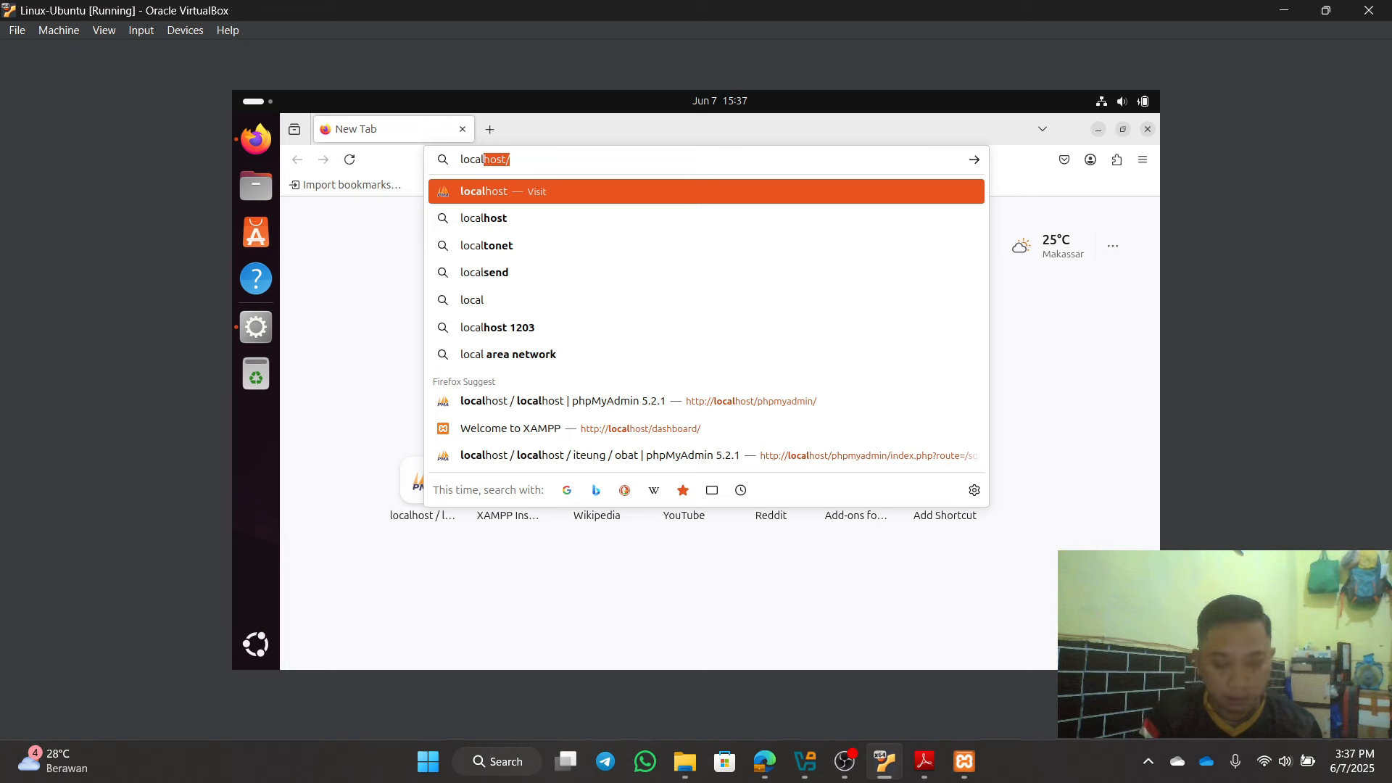
text(host)
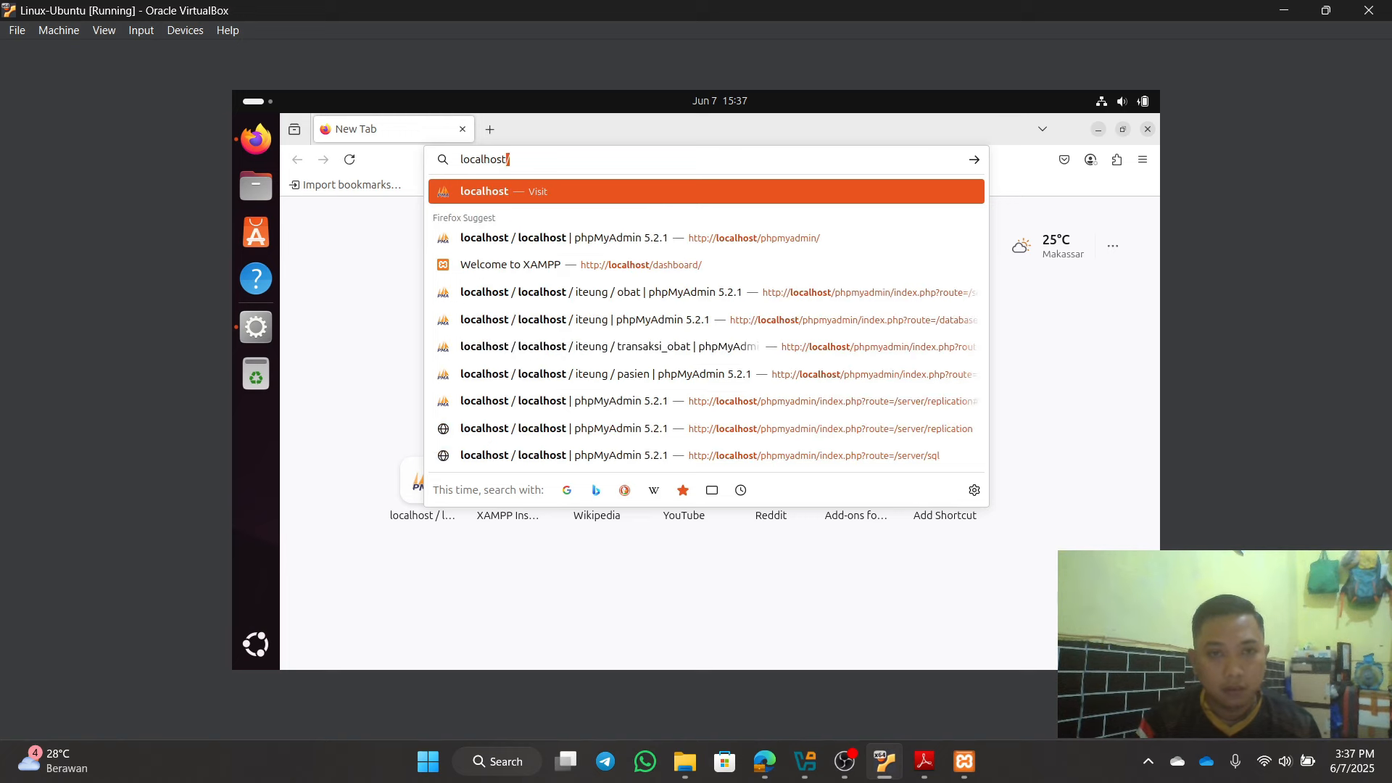
text(/p)
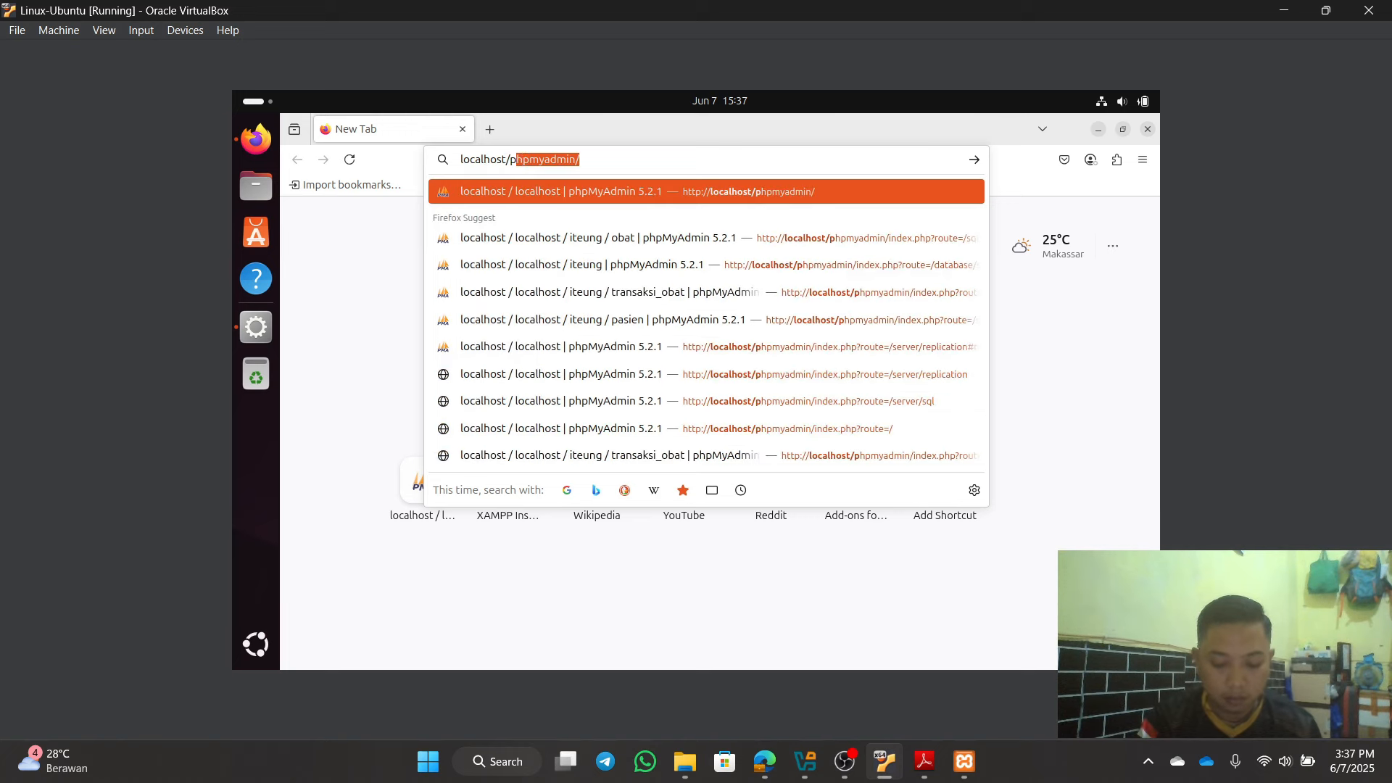
text(hpmy)
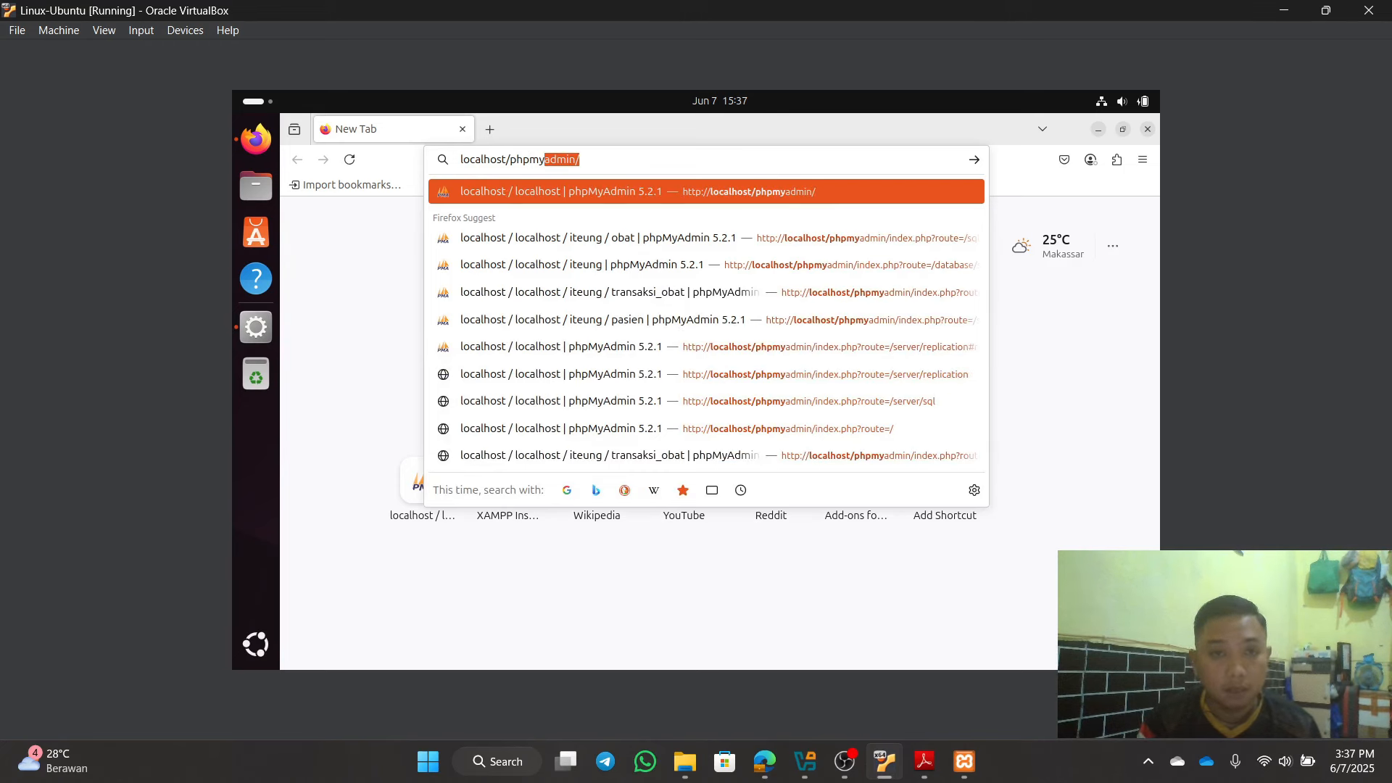
text(adm)
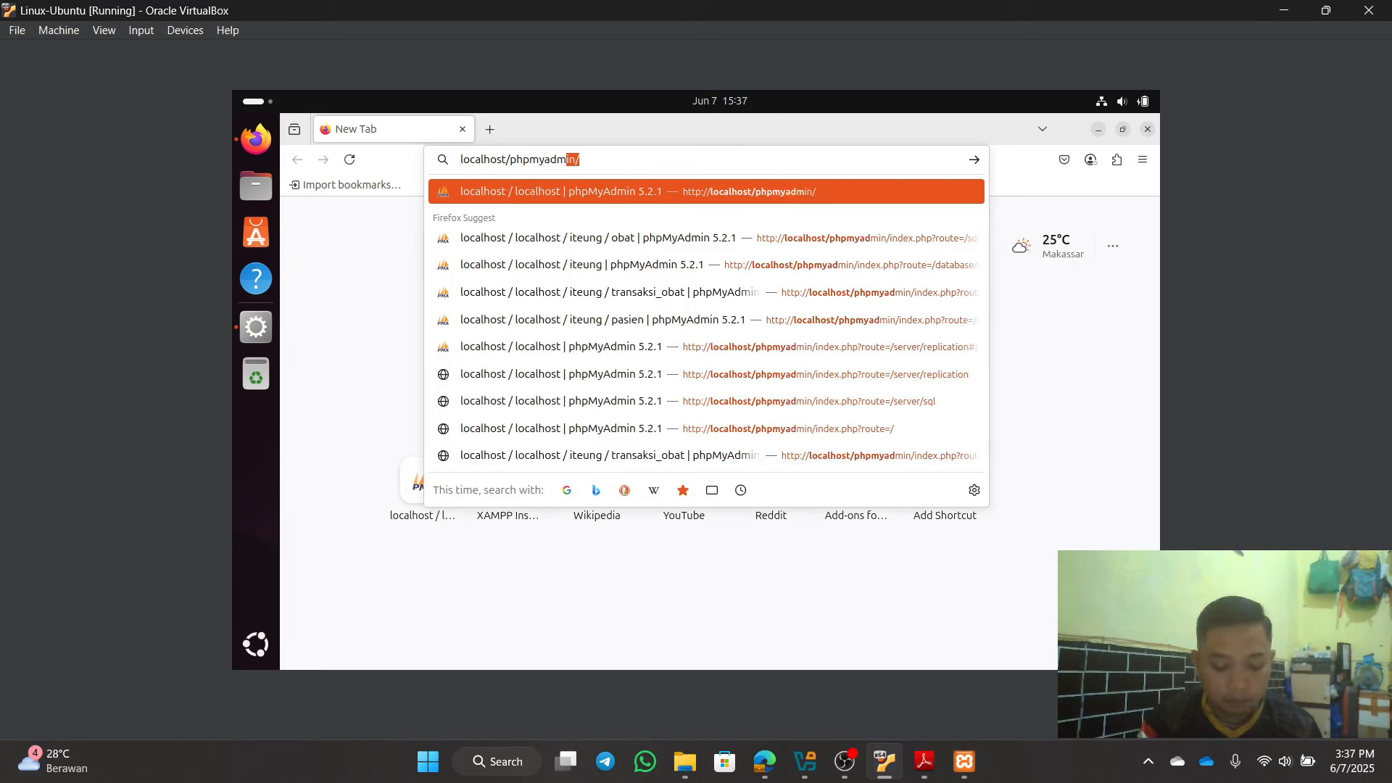
text(in/)
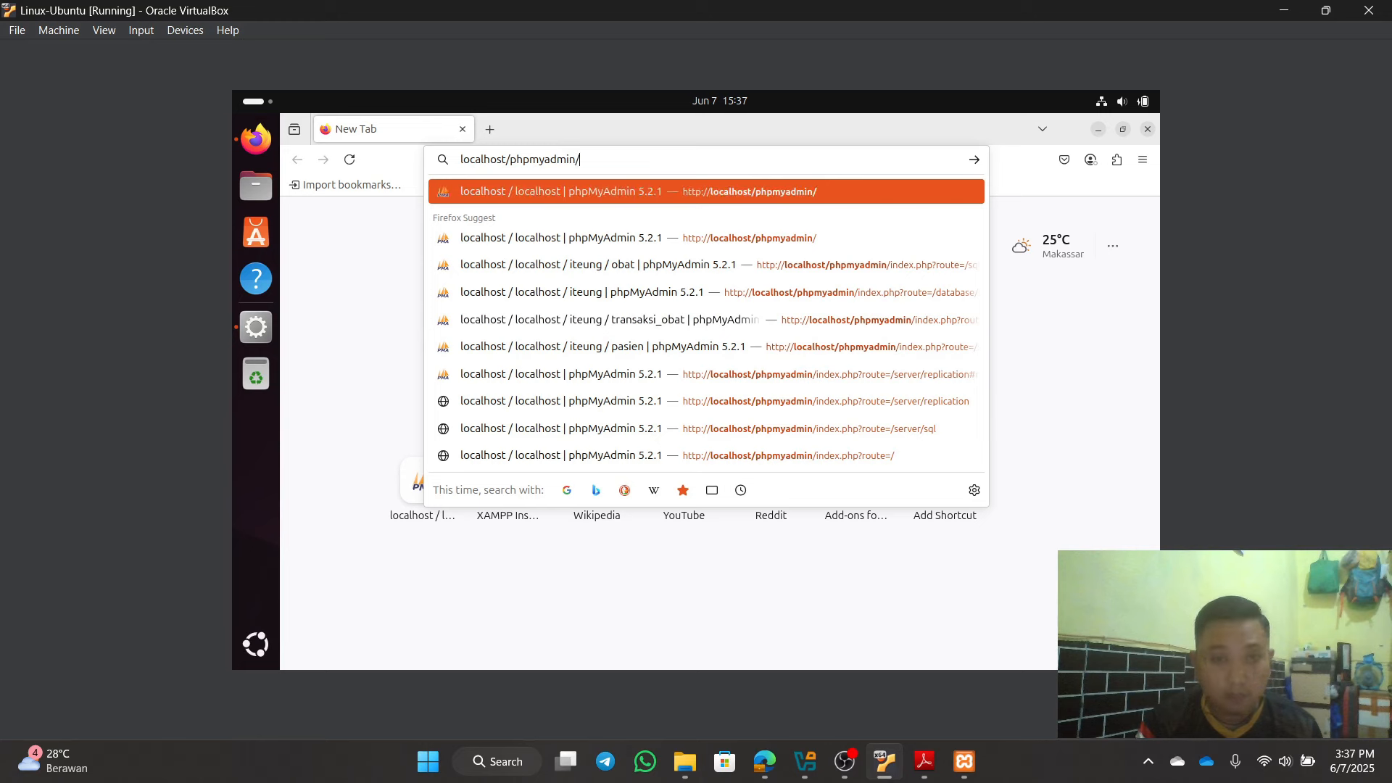
key(Return)
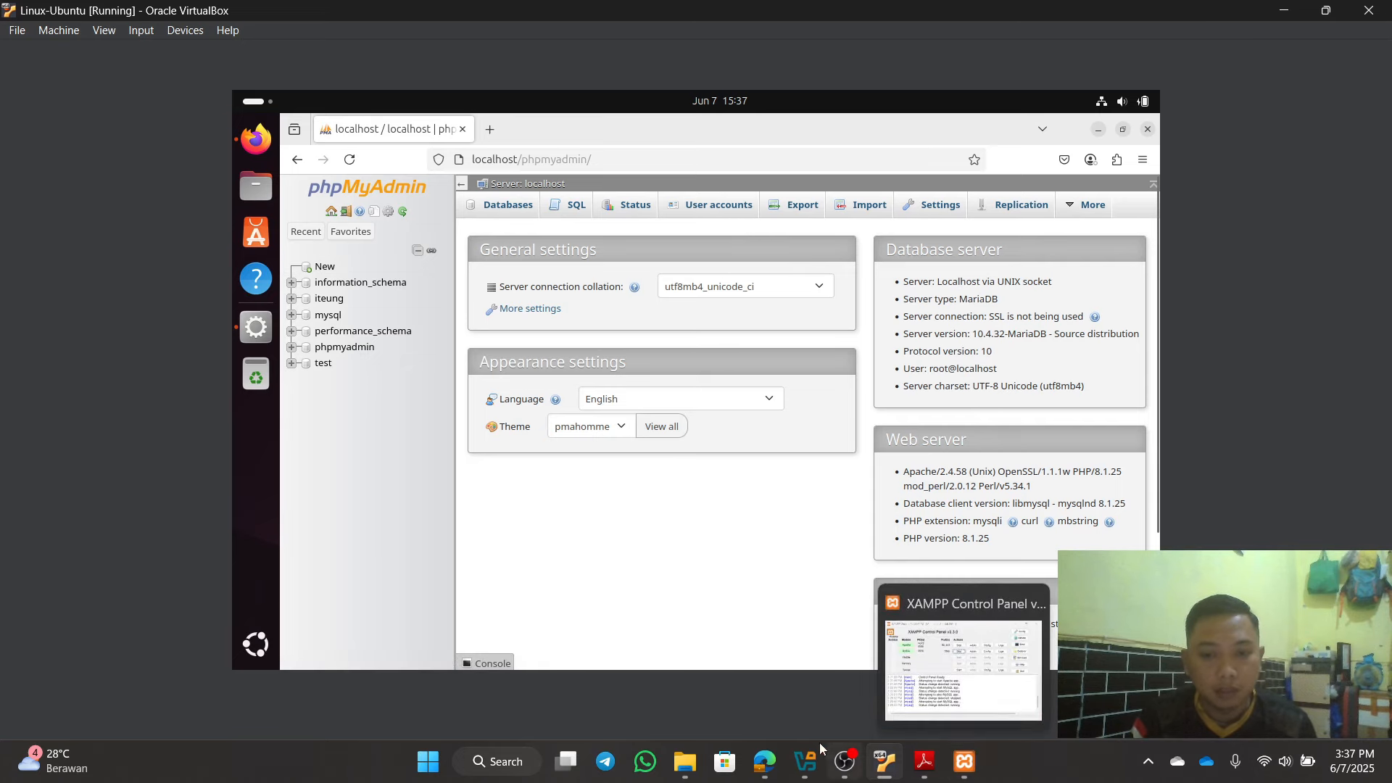
click(765, 761)
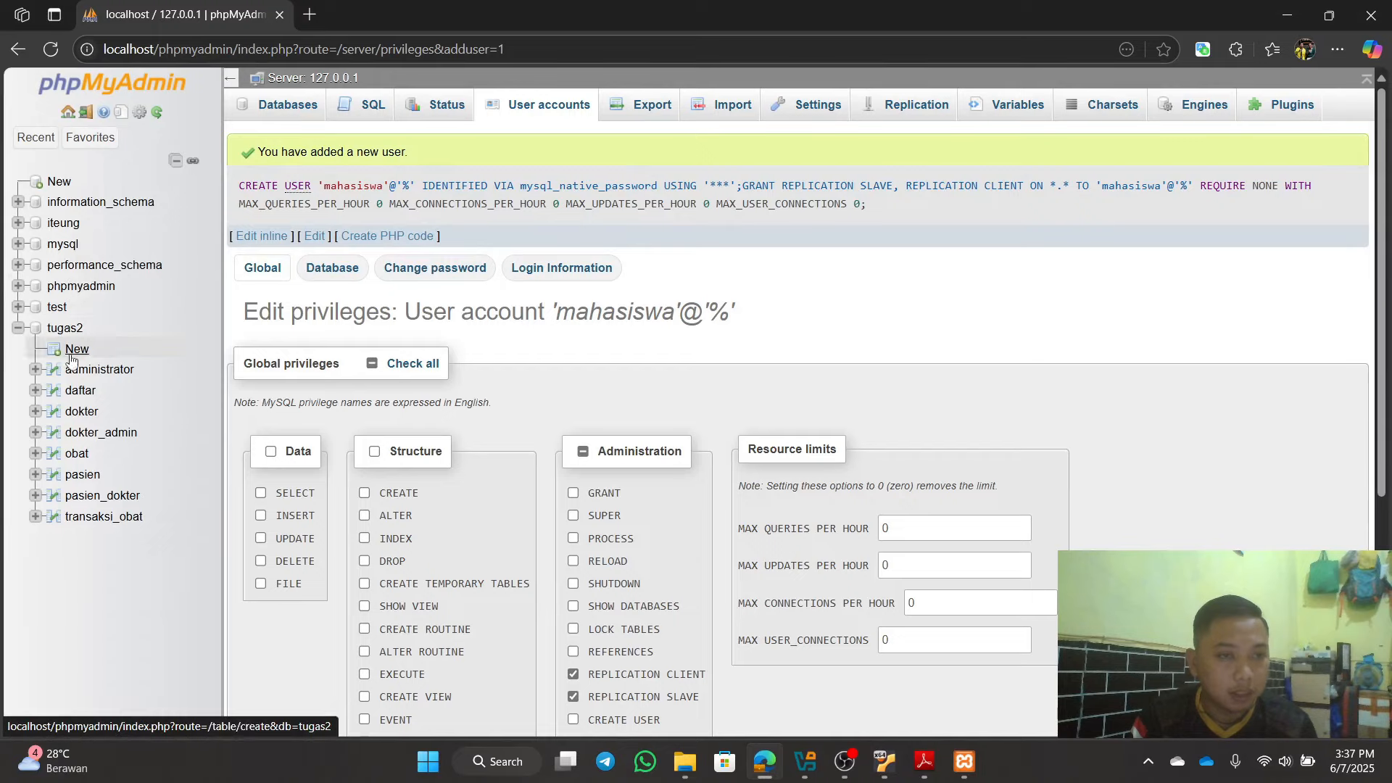
click(1286, 9)
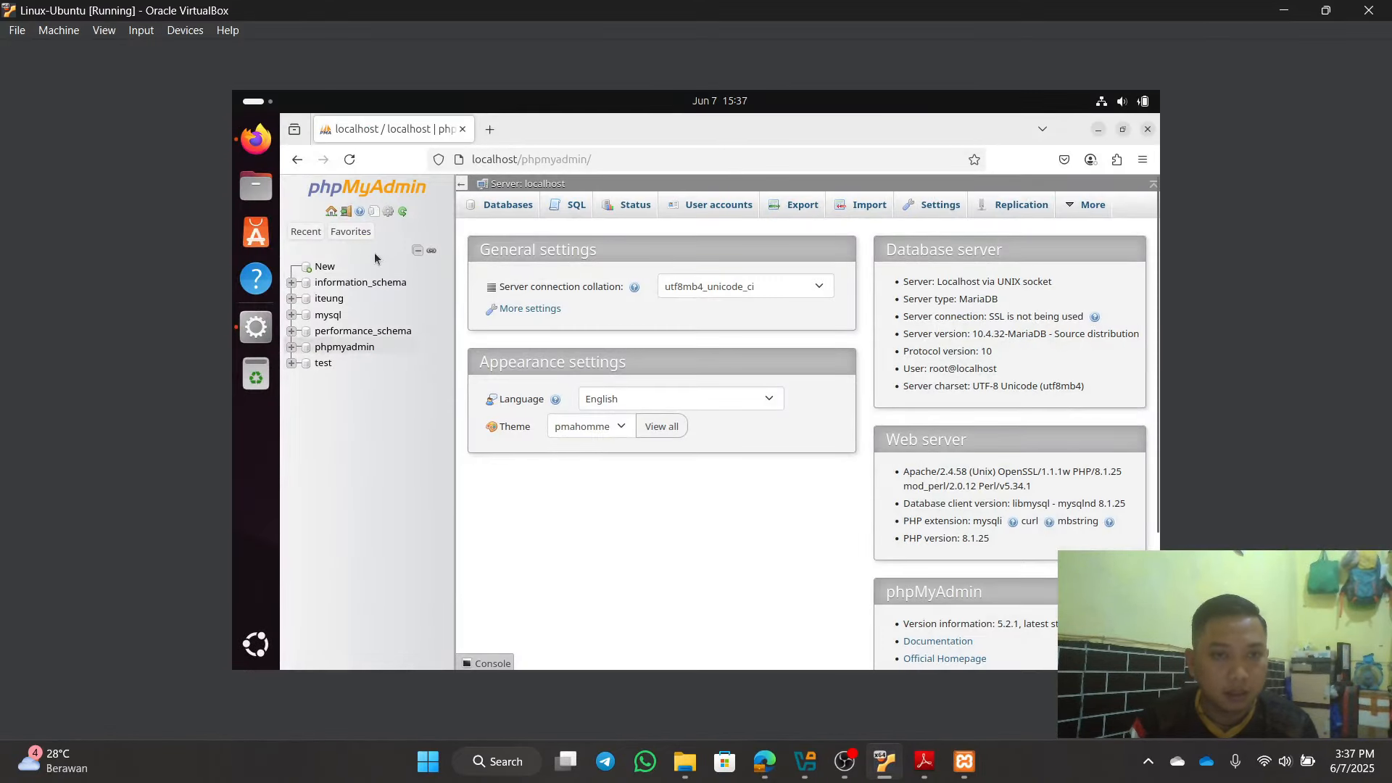
Step: Create an empty database named tugas2 from the Databases page
click(496, 207)
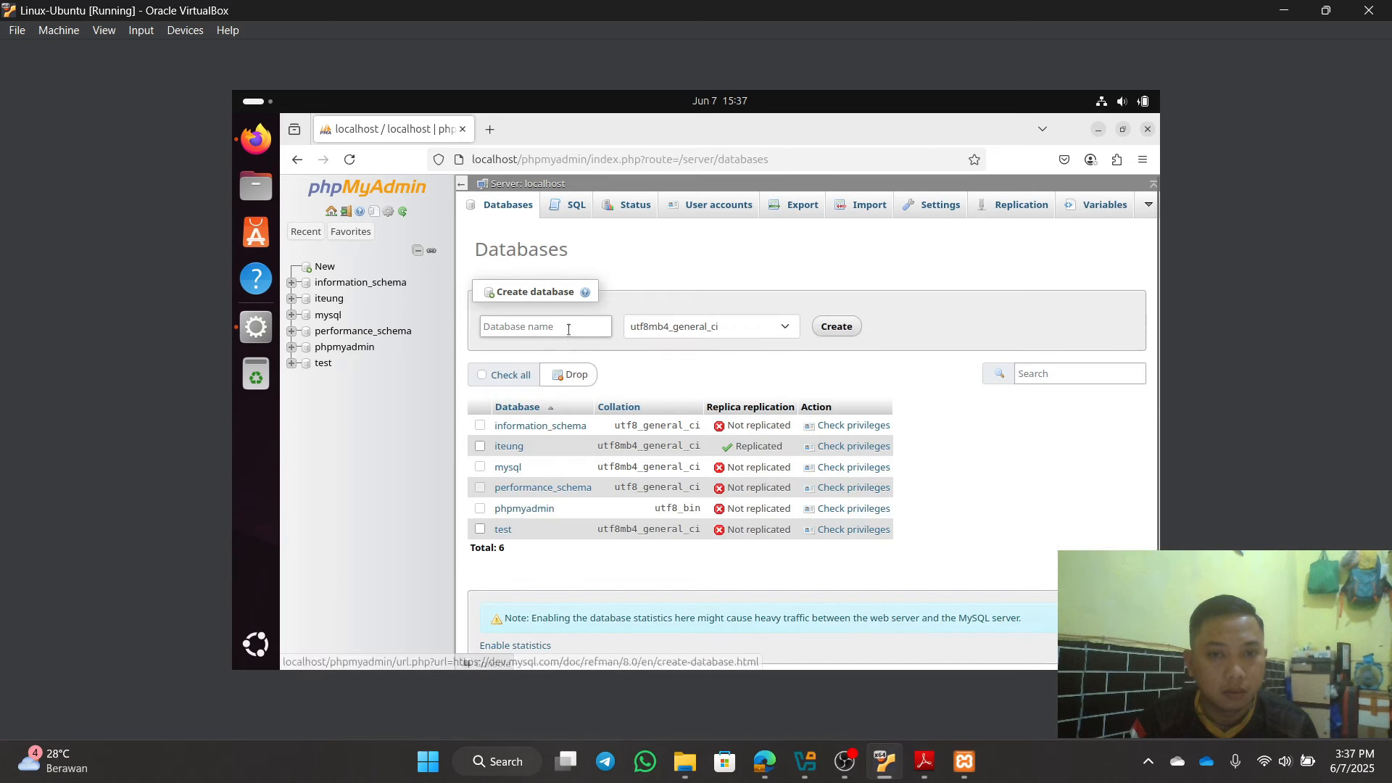
click(569, 329)
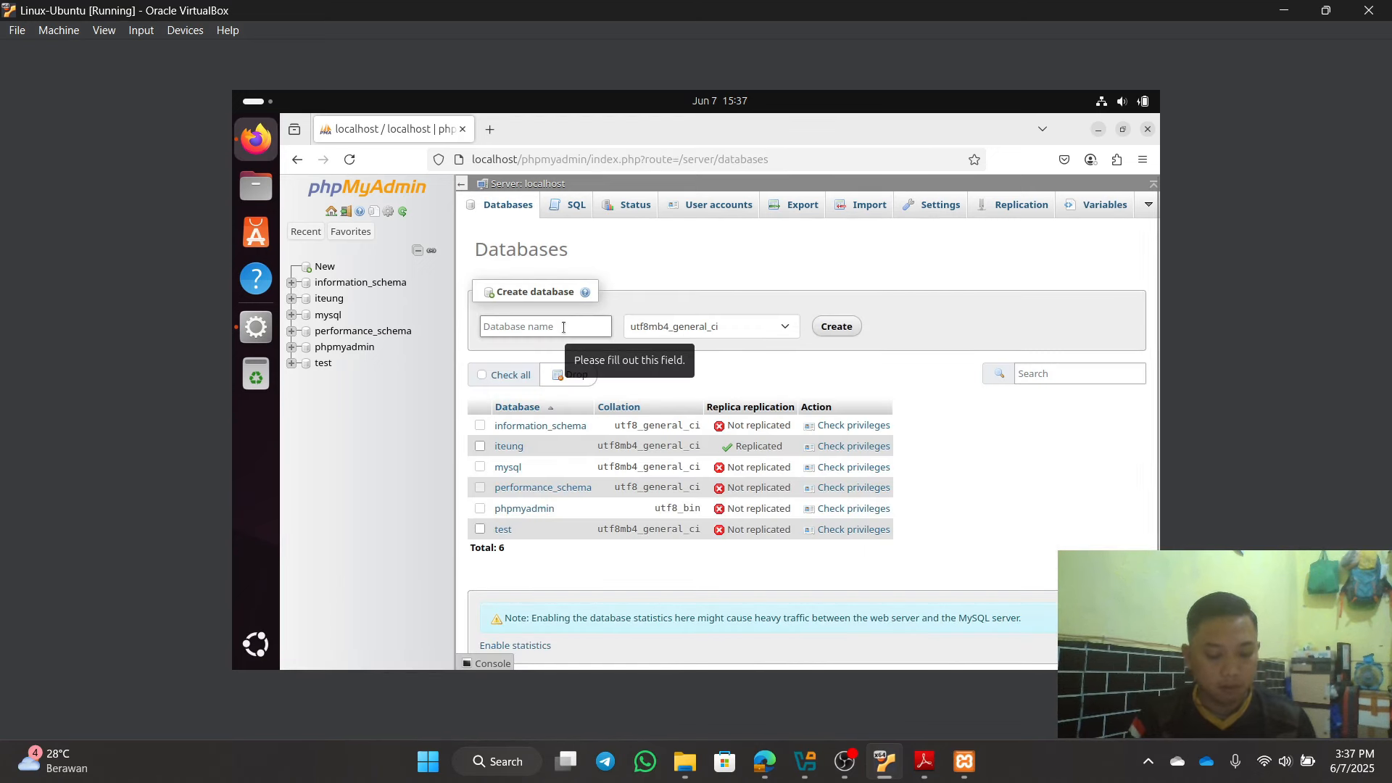
text(tu)
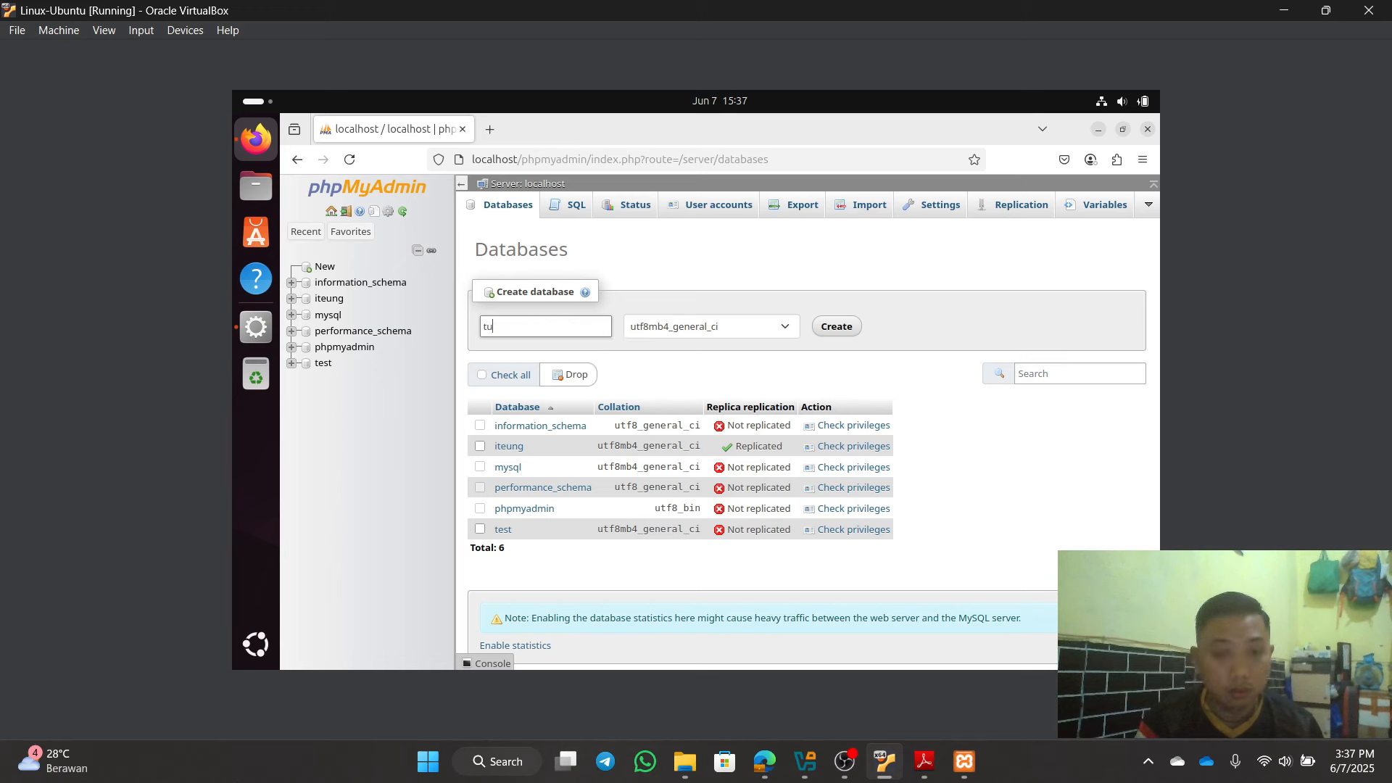
text(gas2)
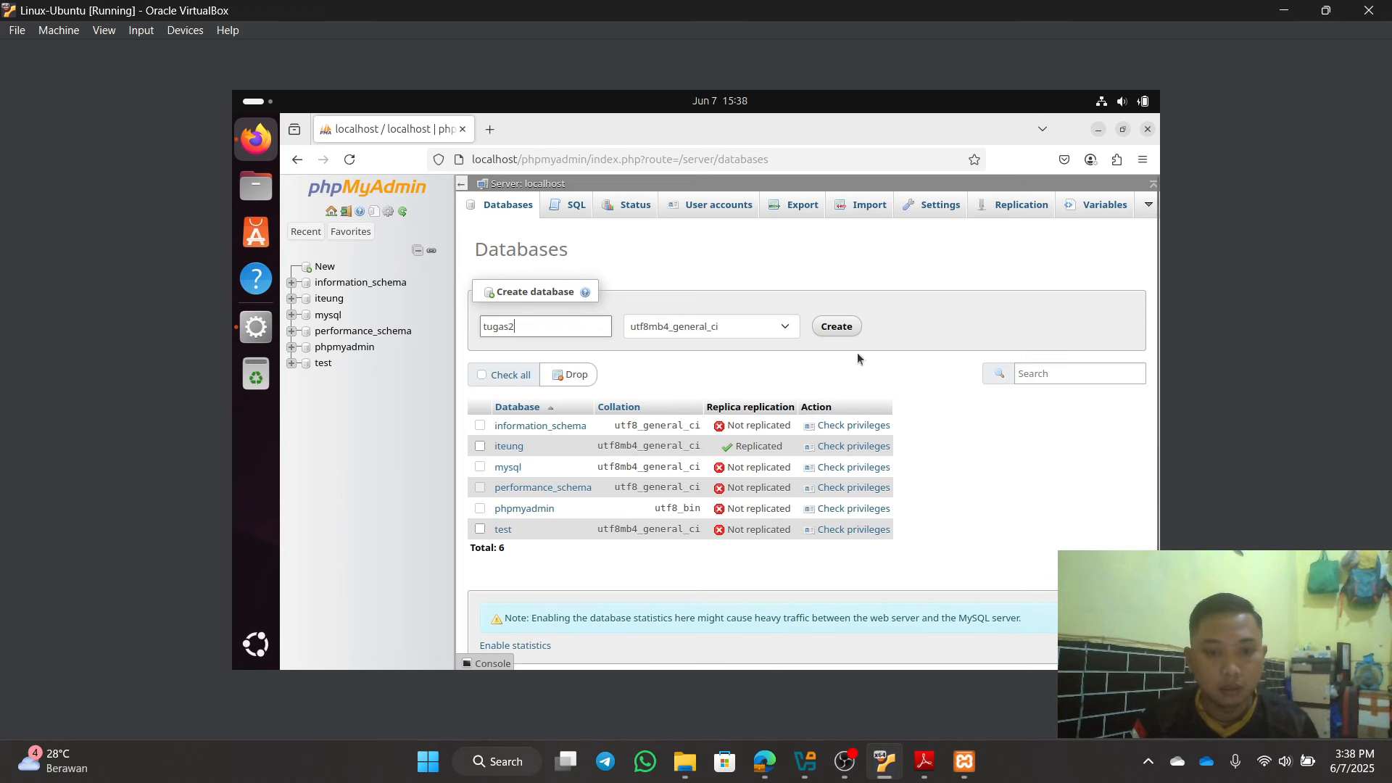
click(836, 327)
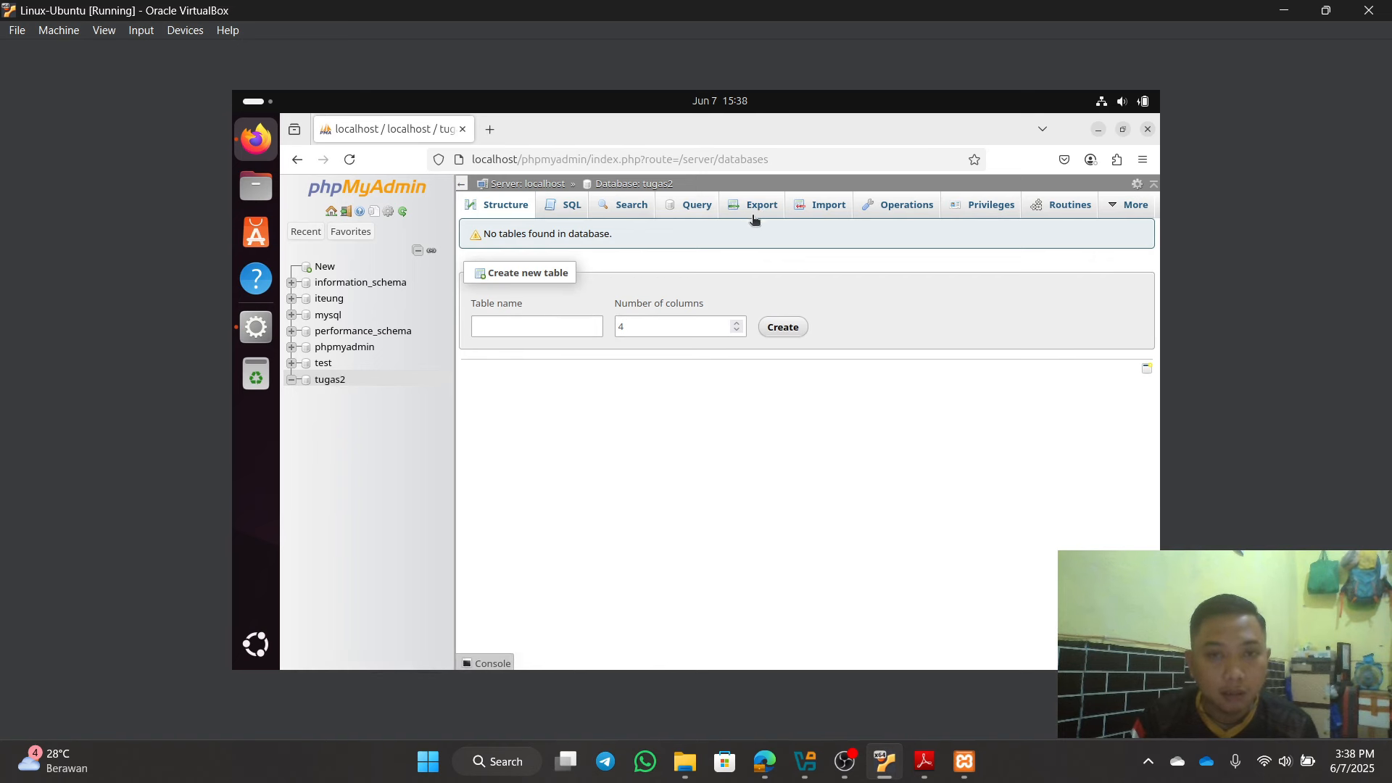
Step: Import Downloads/tugas2trigger.sql into tugas2 and view the resulting table list
click(809, 213)
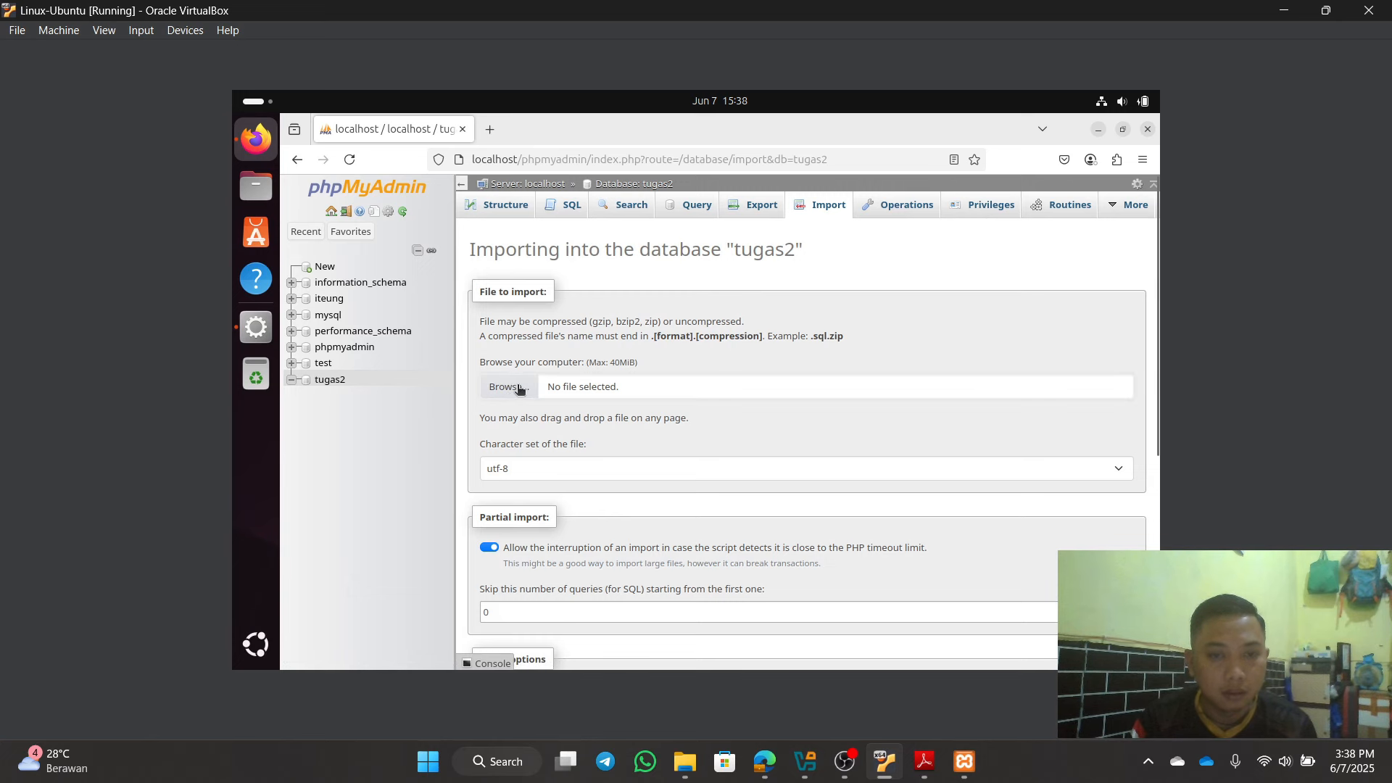
click(519, 388)
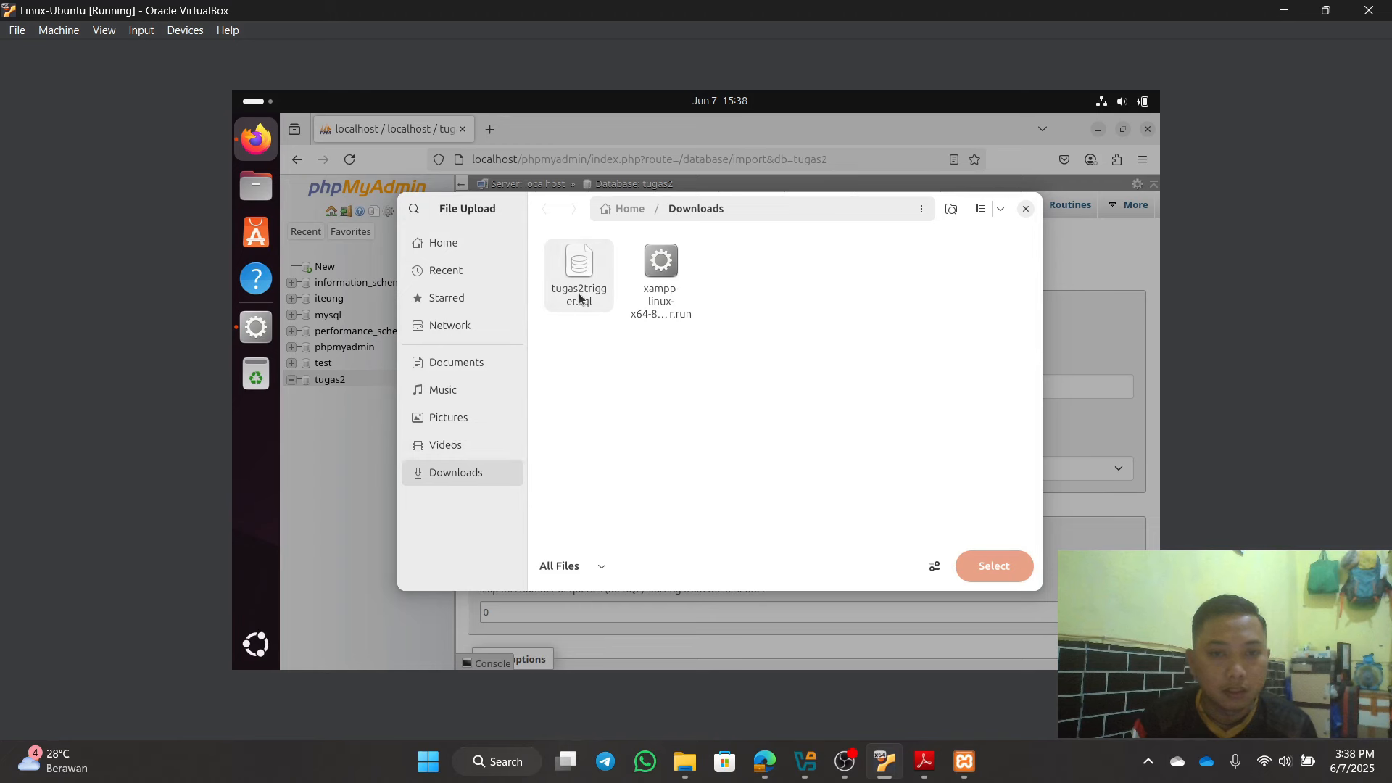
click(579, 293)
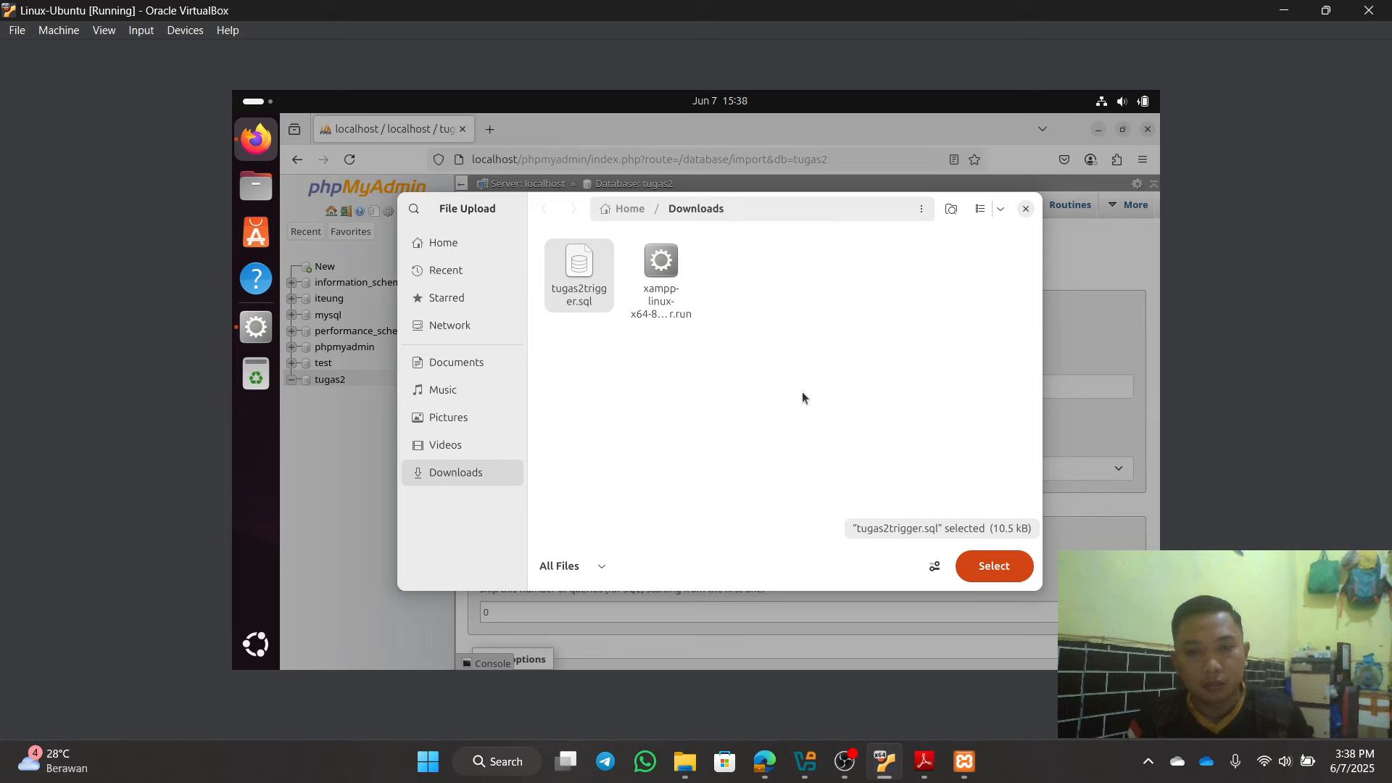
click(1001, 571)
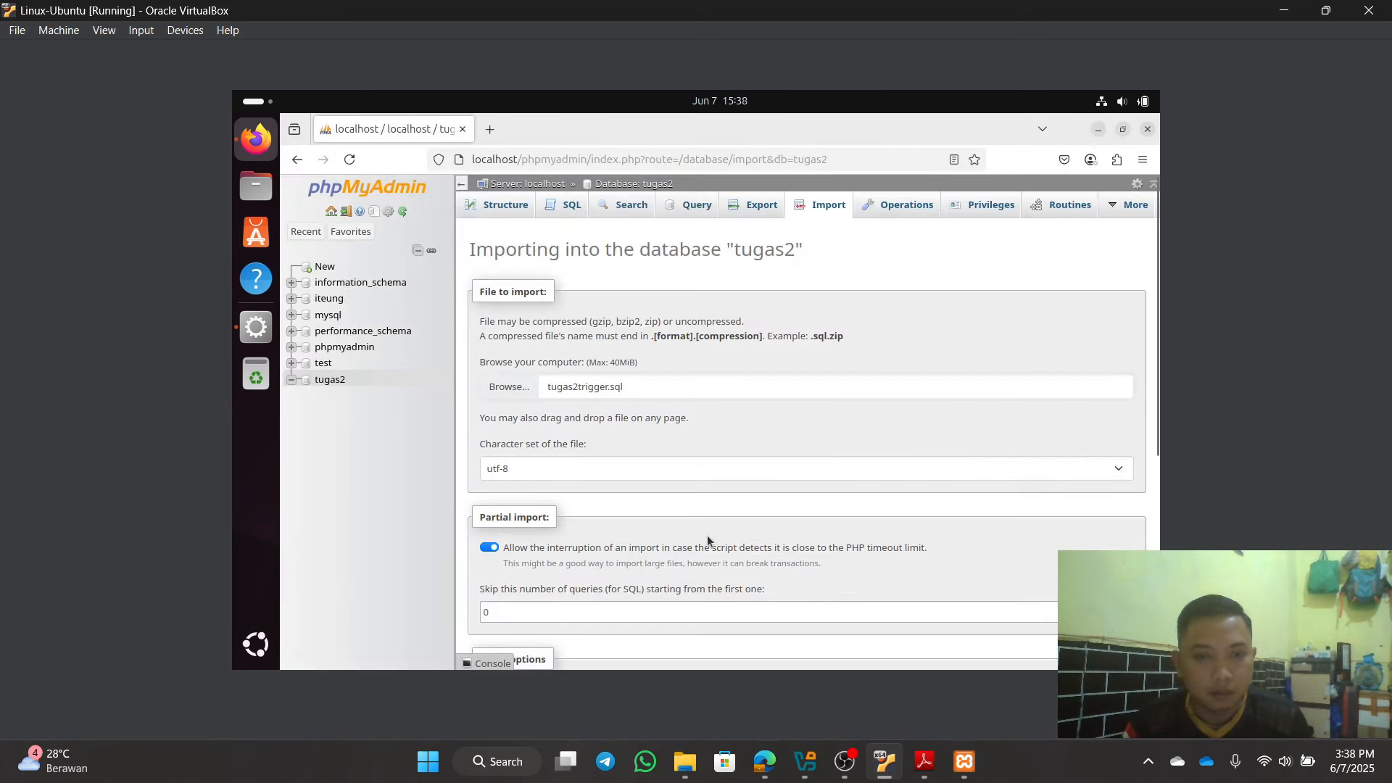
scroll(726, 541, down, 2)
scroll(742, 541, up, 1)
scroll(797, 544, down, 3)
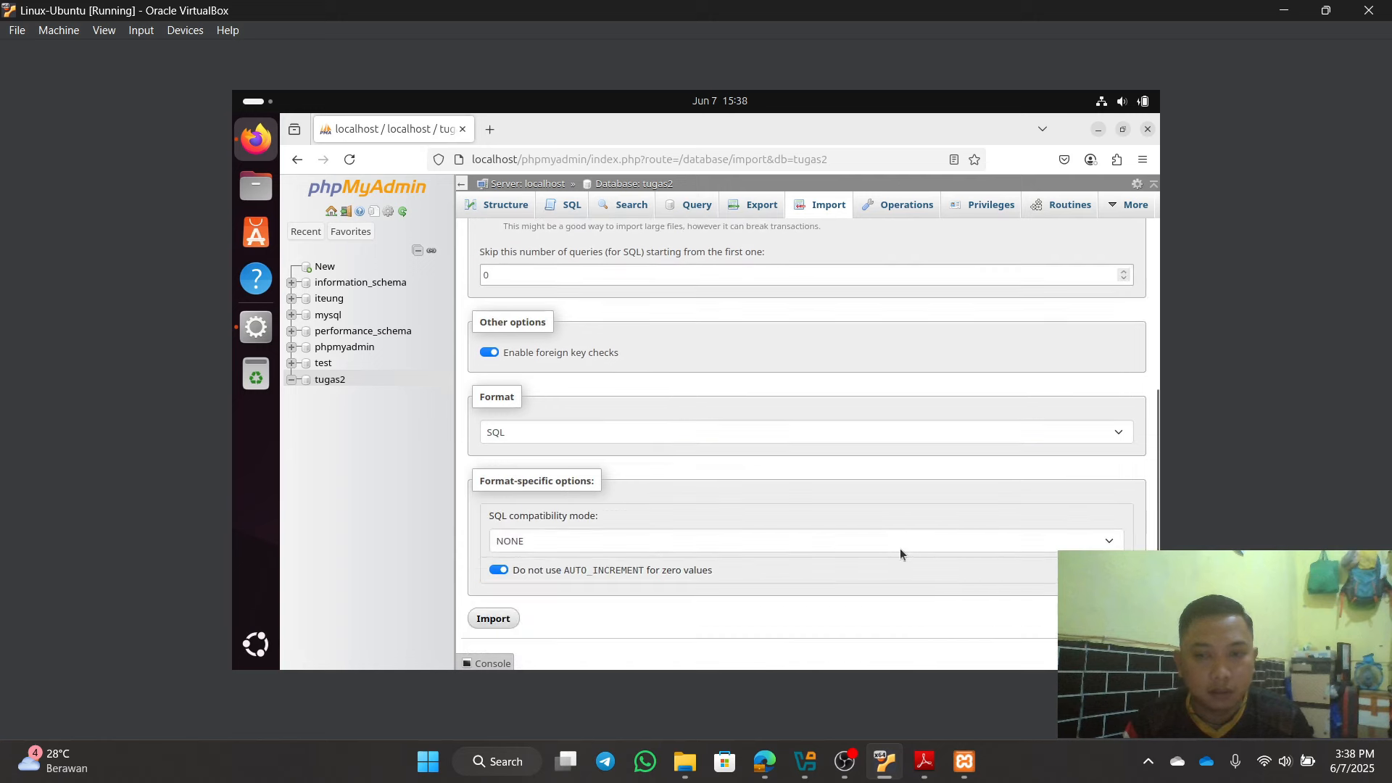
click(512, 619)
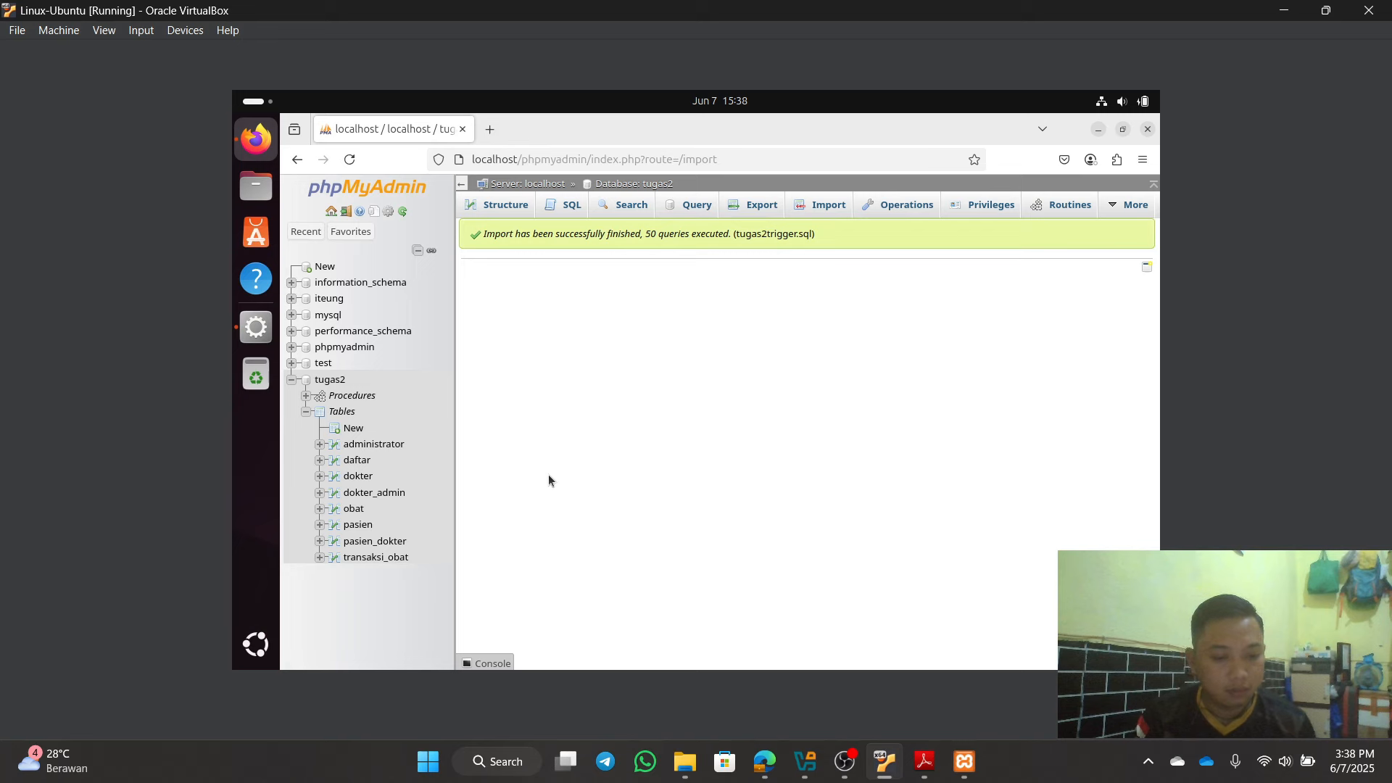
click(350, 383)
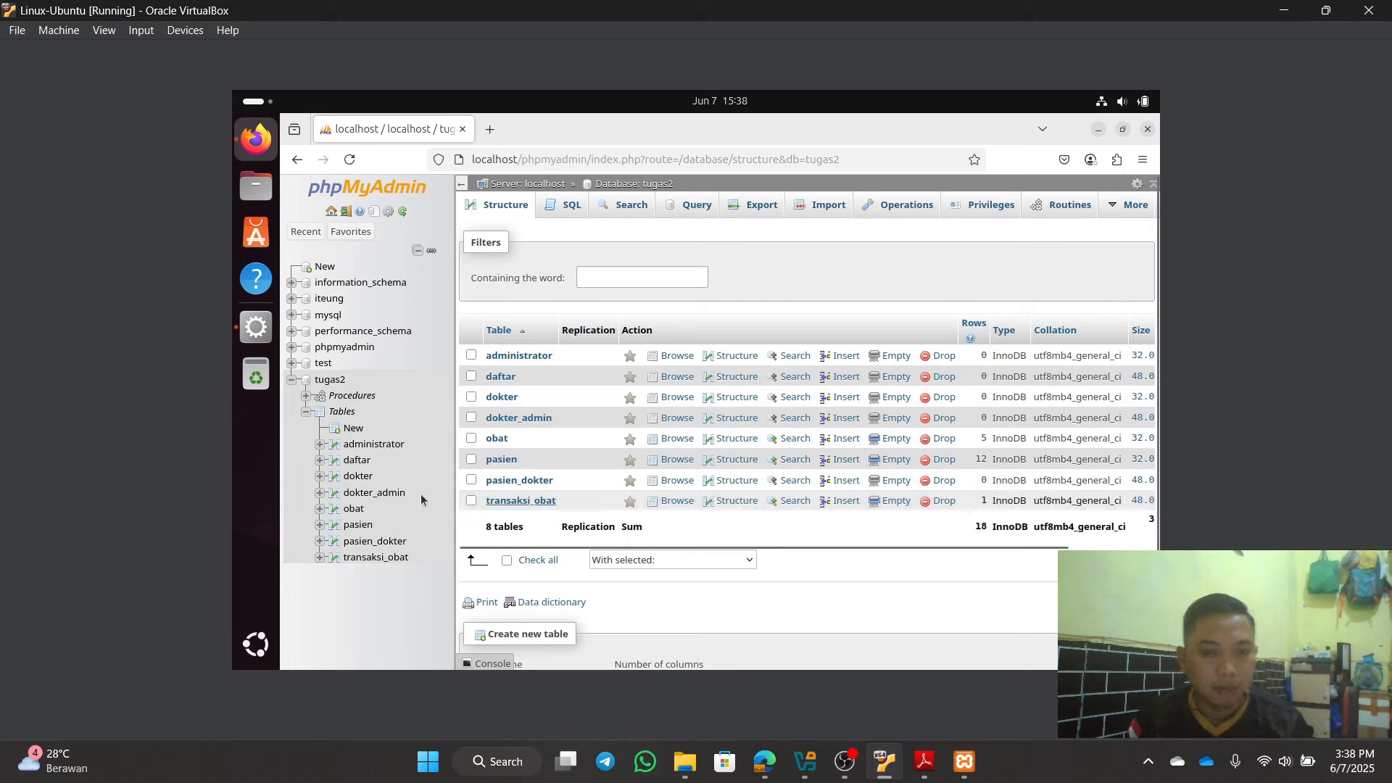
Step: Browse the obat, transaksi_obat and pasien tables, then bring up the host's phpMyAdmin
scroll(801, 553, down, 2)
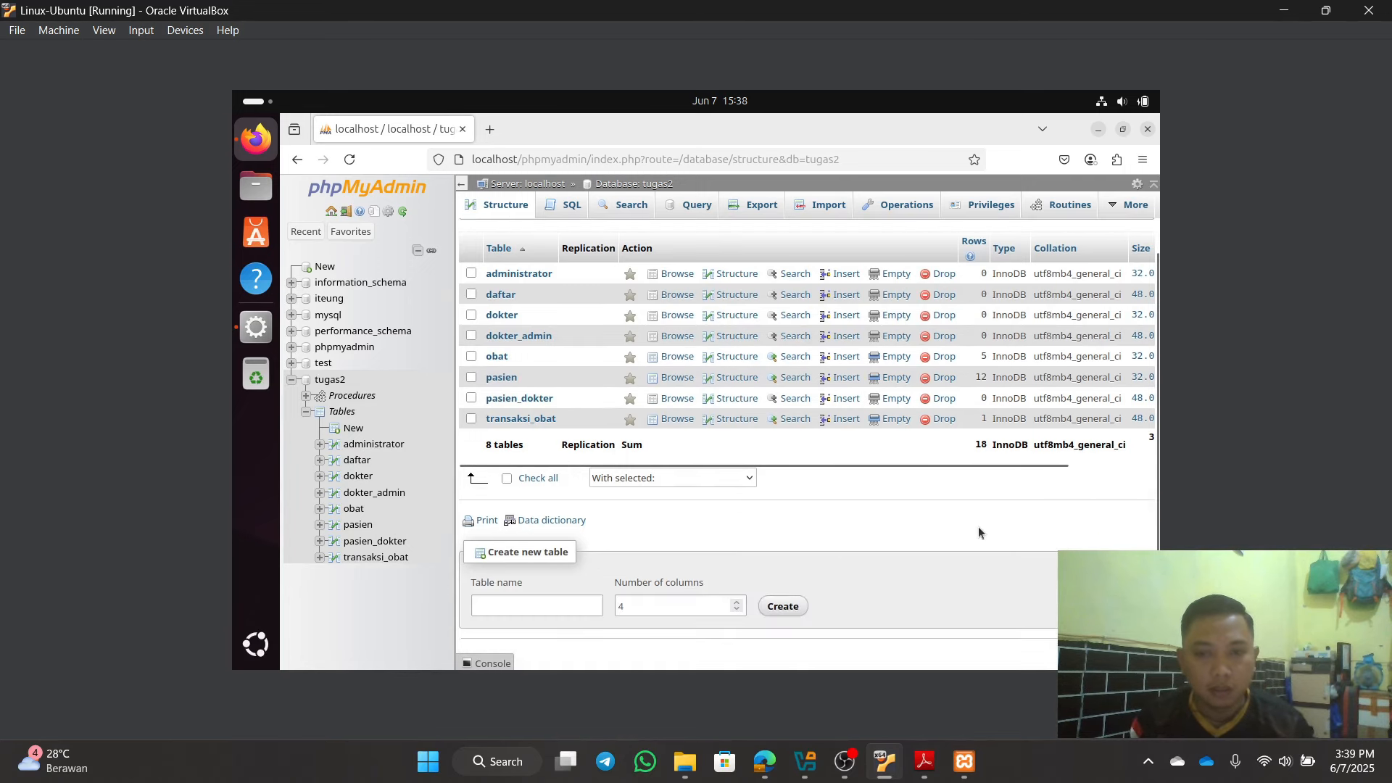
scroll(983, 528, up, 2)
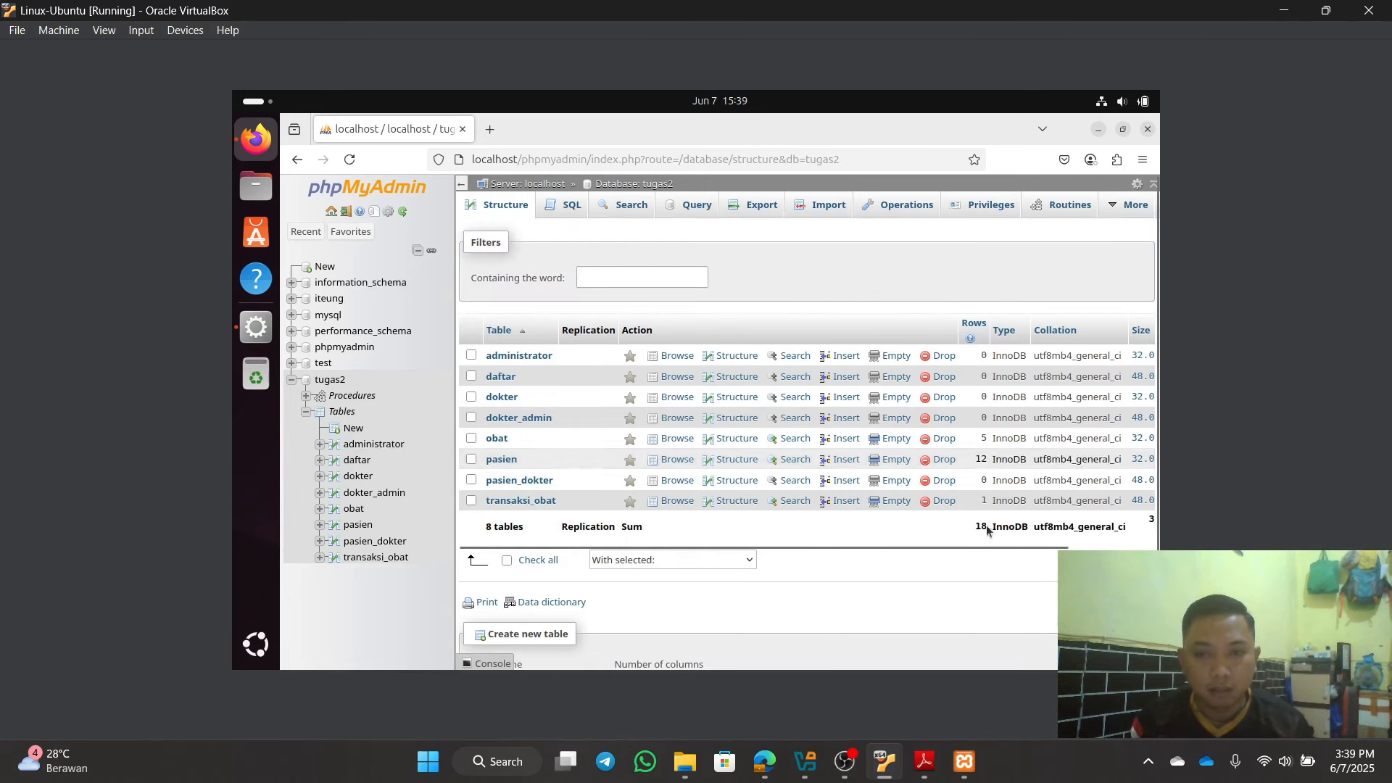
click(505, 443)
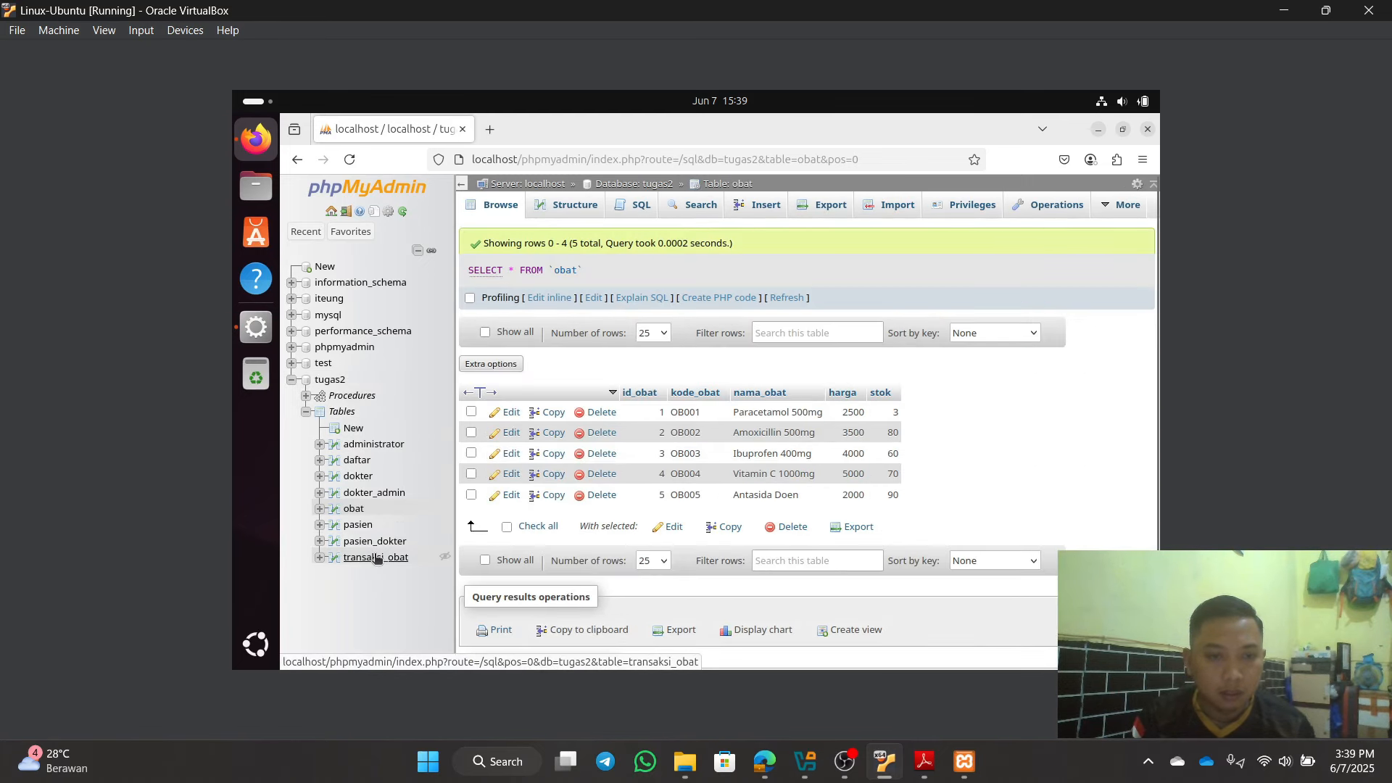
click(375, 557)
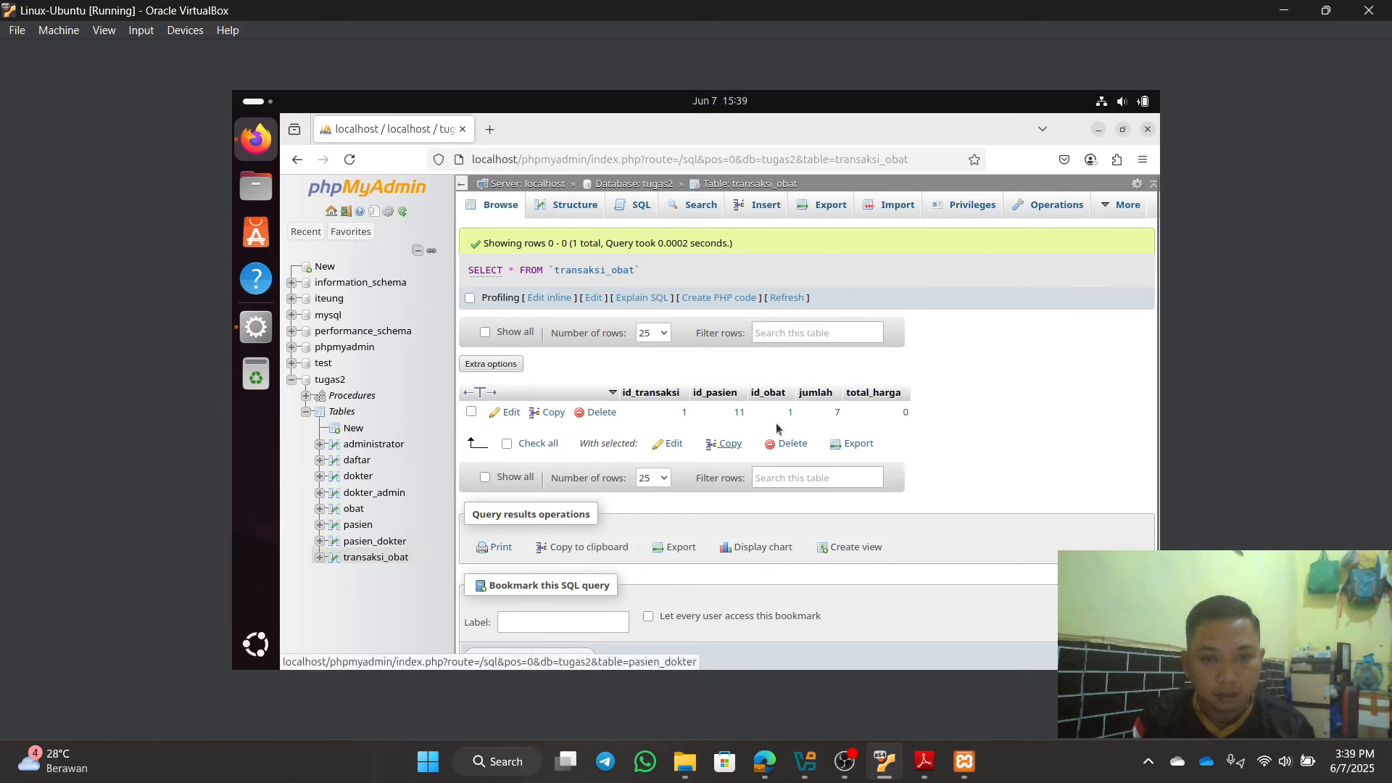
click(358, 526)
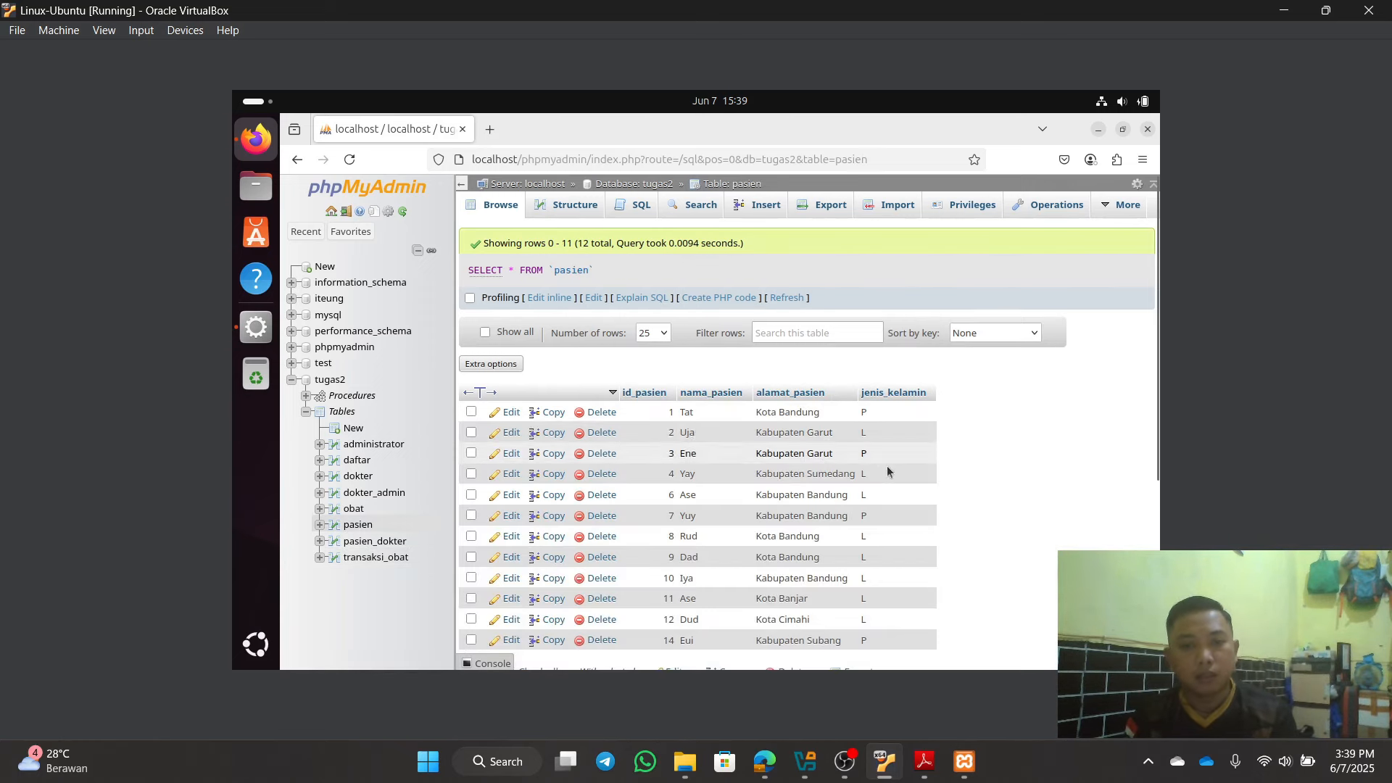
scroll(892, 468, down, 2)
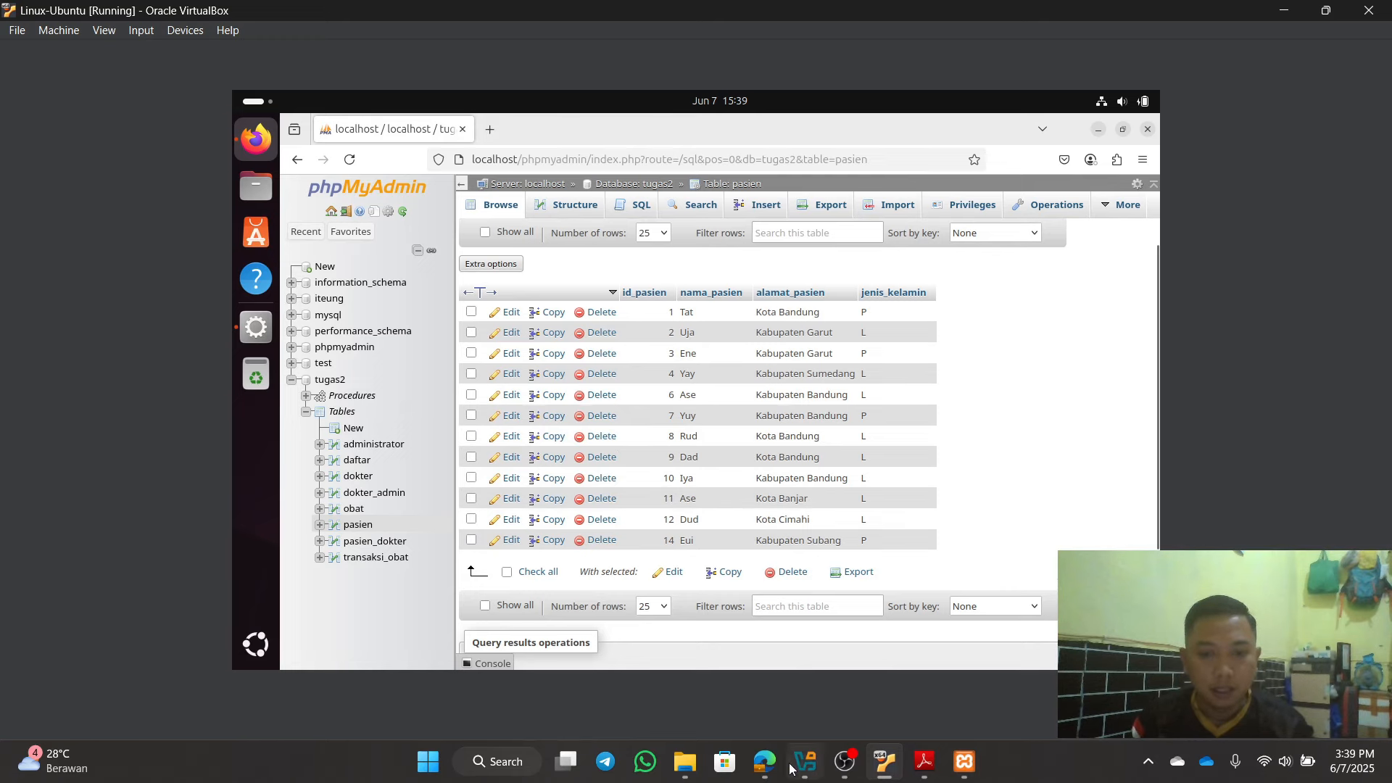
click(766, 762)
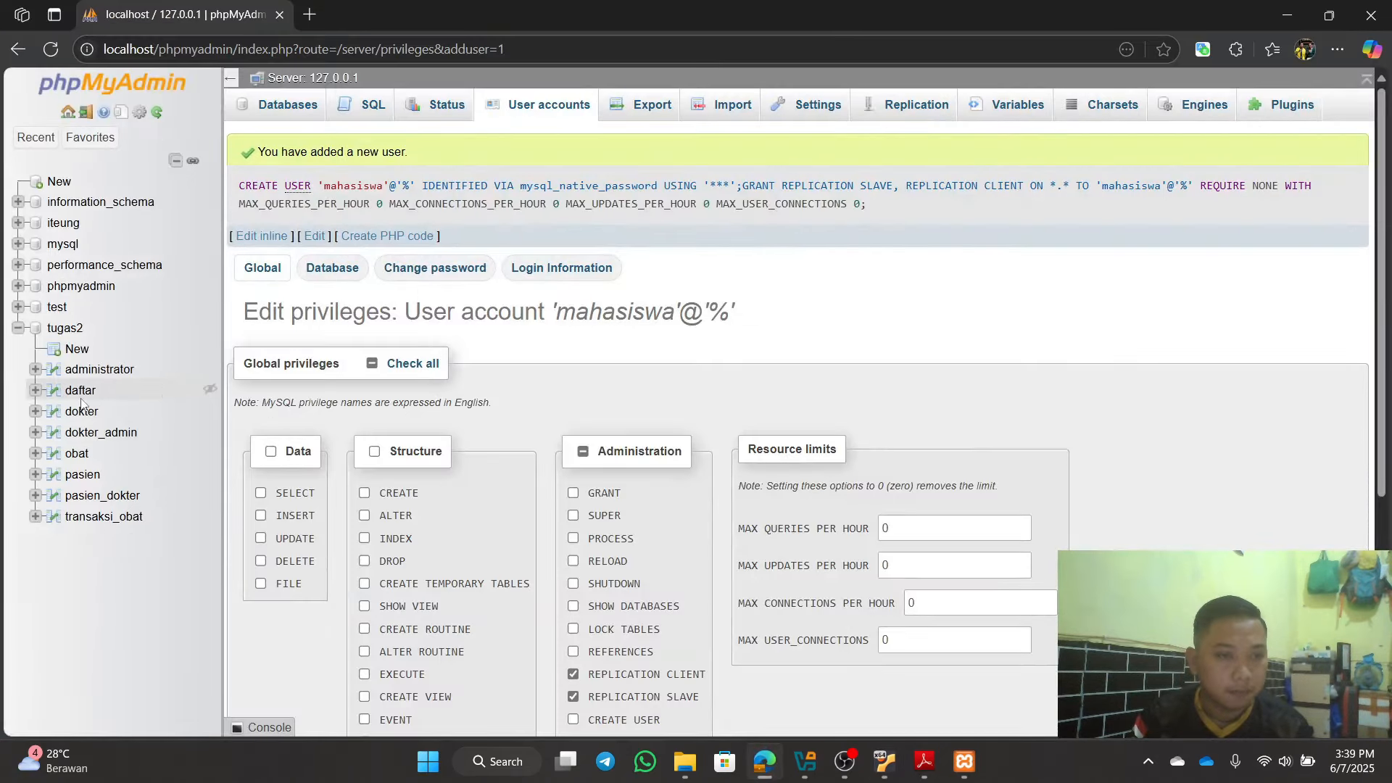
Step: View the host's tugas2 table list, then return to the Ubuntu VM
click(66, 329)
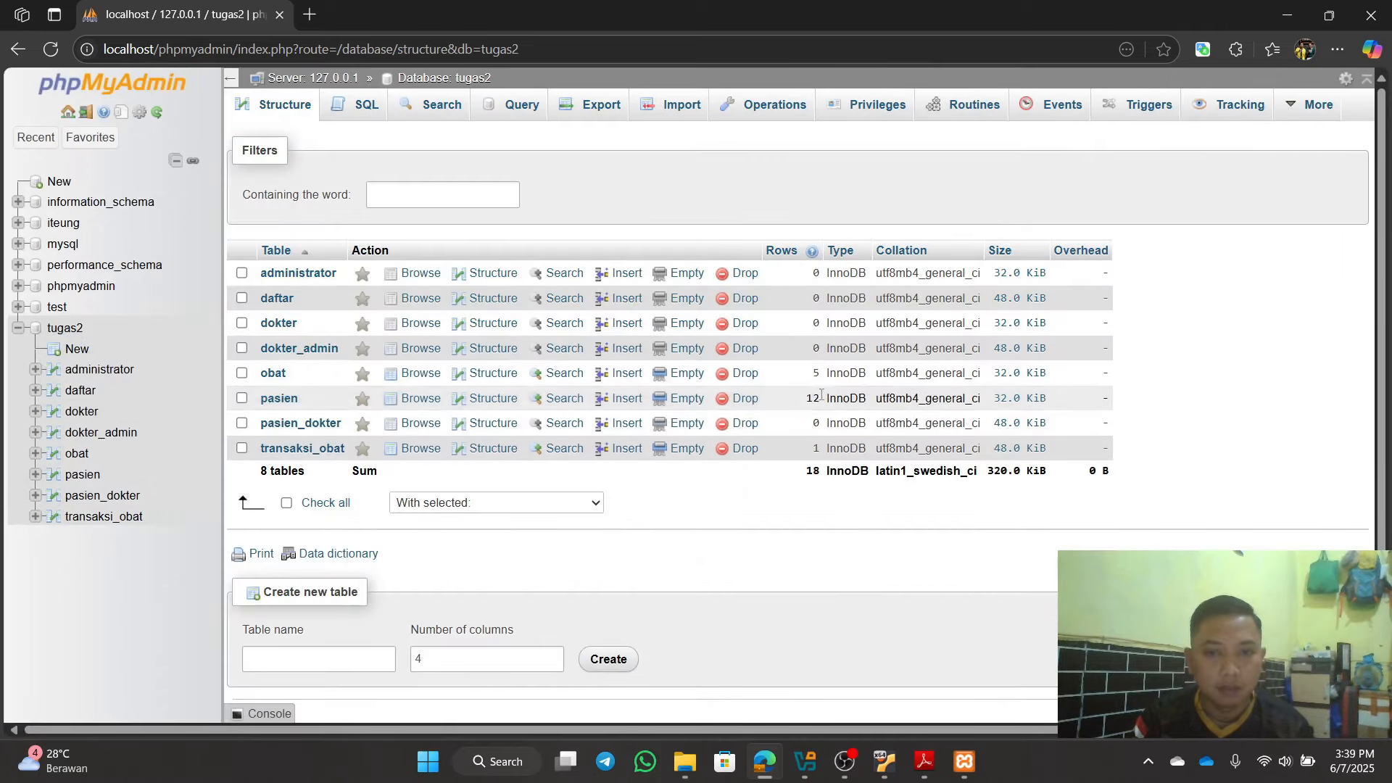
click(1286, 16)
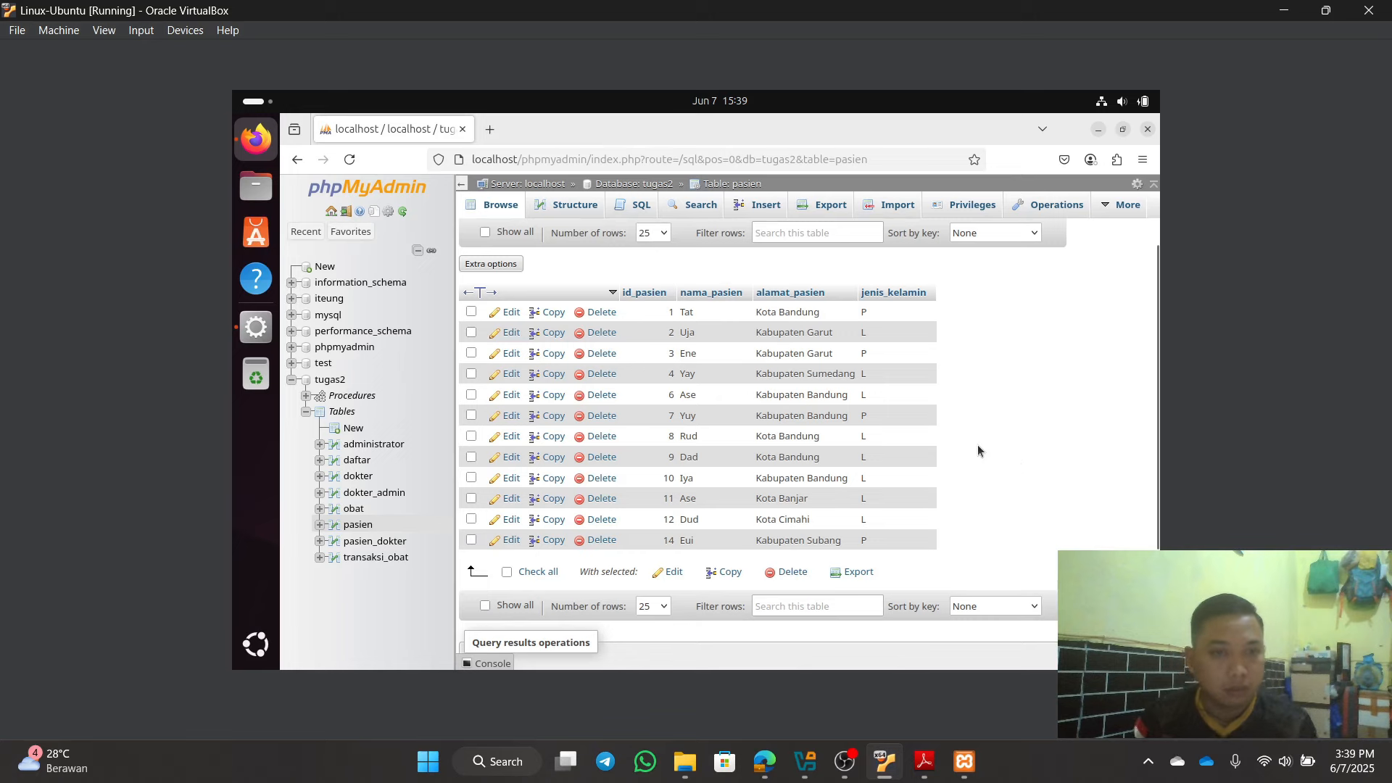
Step: Return to the tugas2 table overview and bring up XAMPP Manager from the dock
click(336, 381)
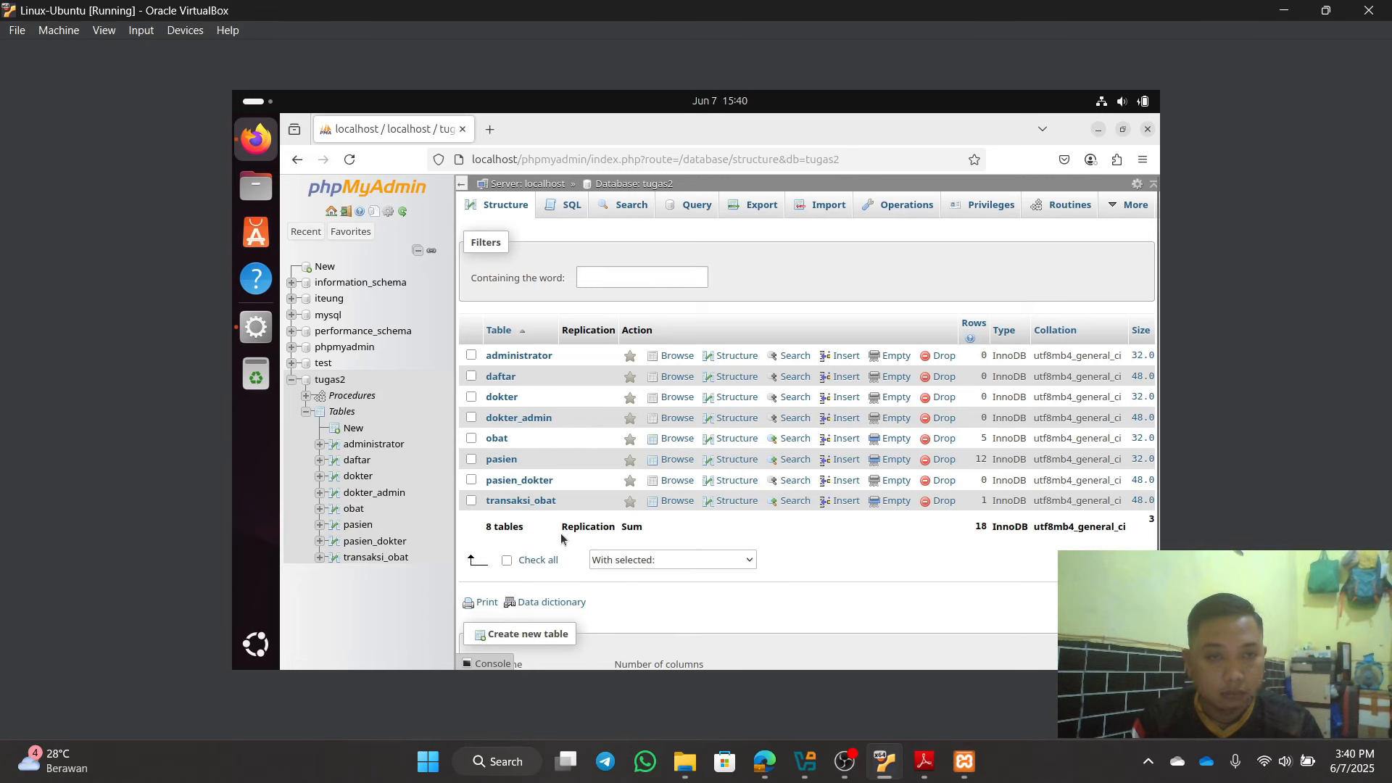
click(250, 327)
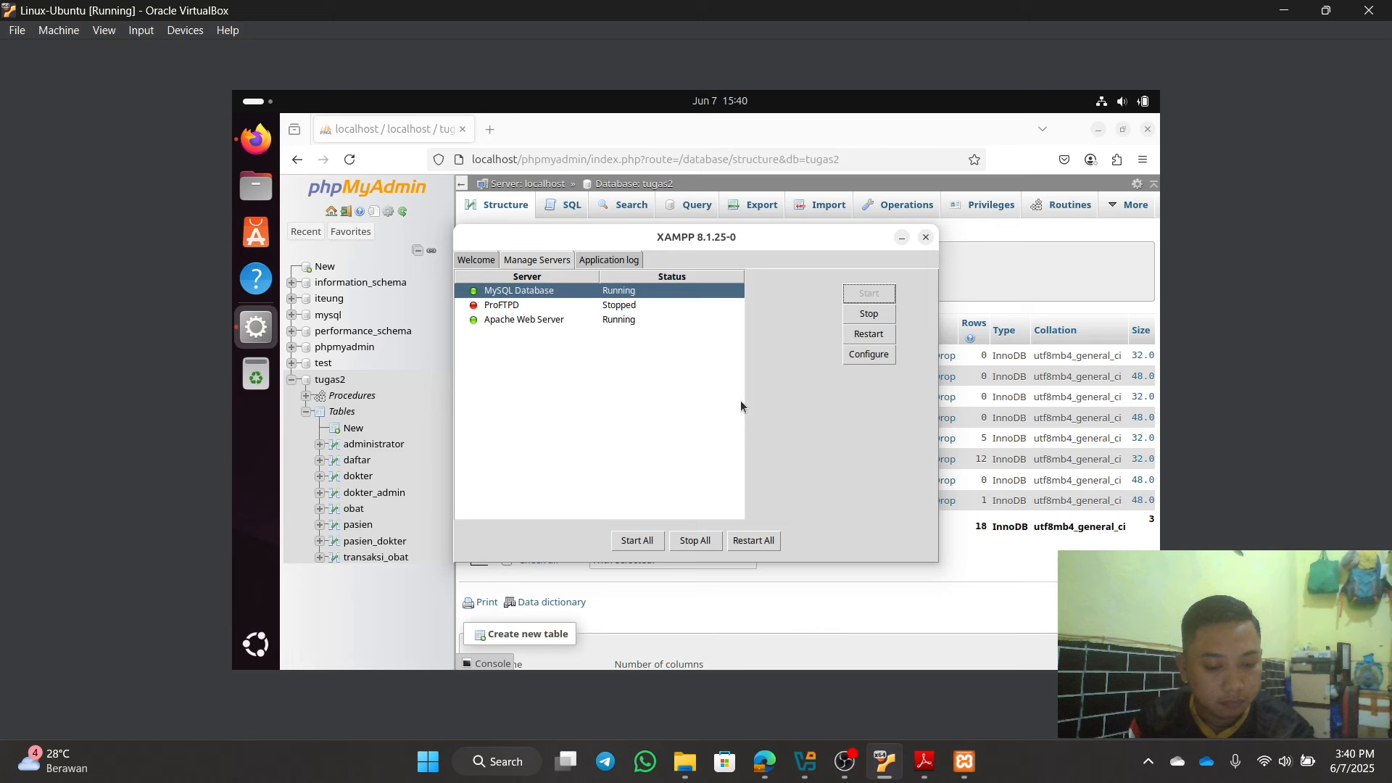
Step: Open MySQL's configuration file, then quit the editor unchanged, cancel, and hide XAMPP
click(870, 353)
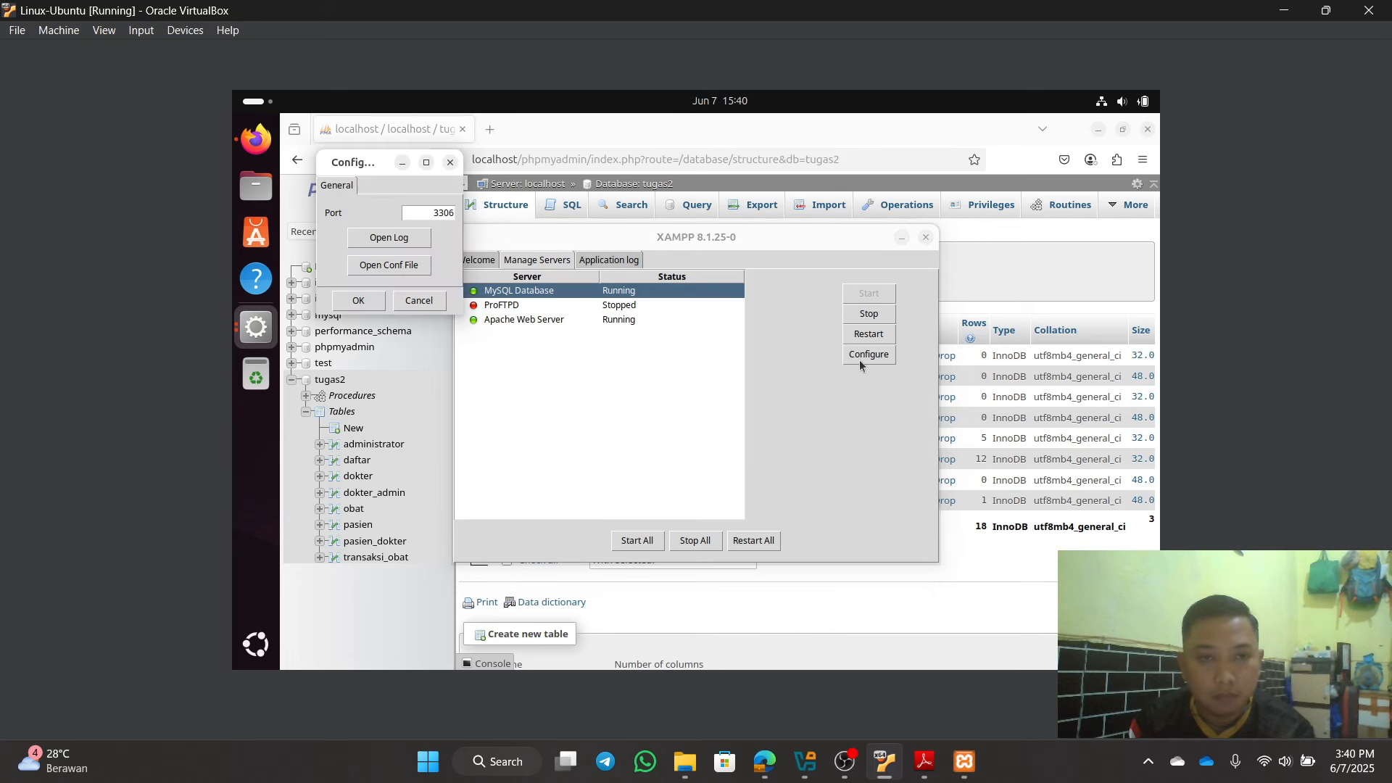
click(385, 267)
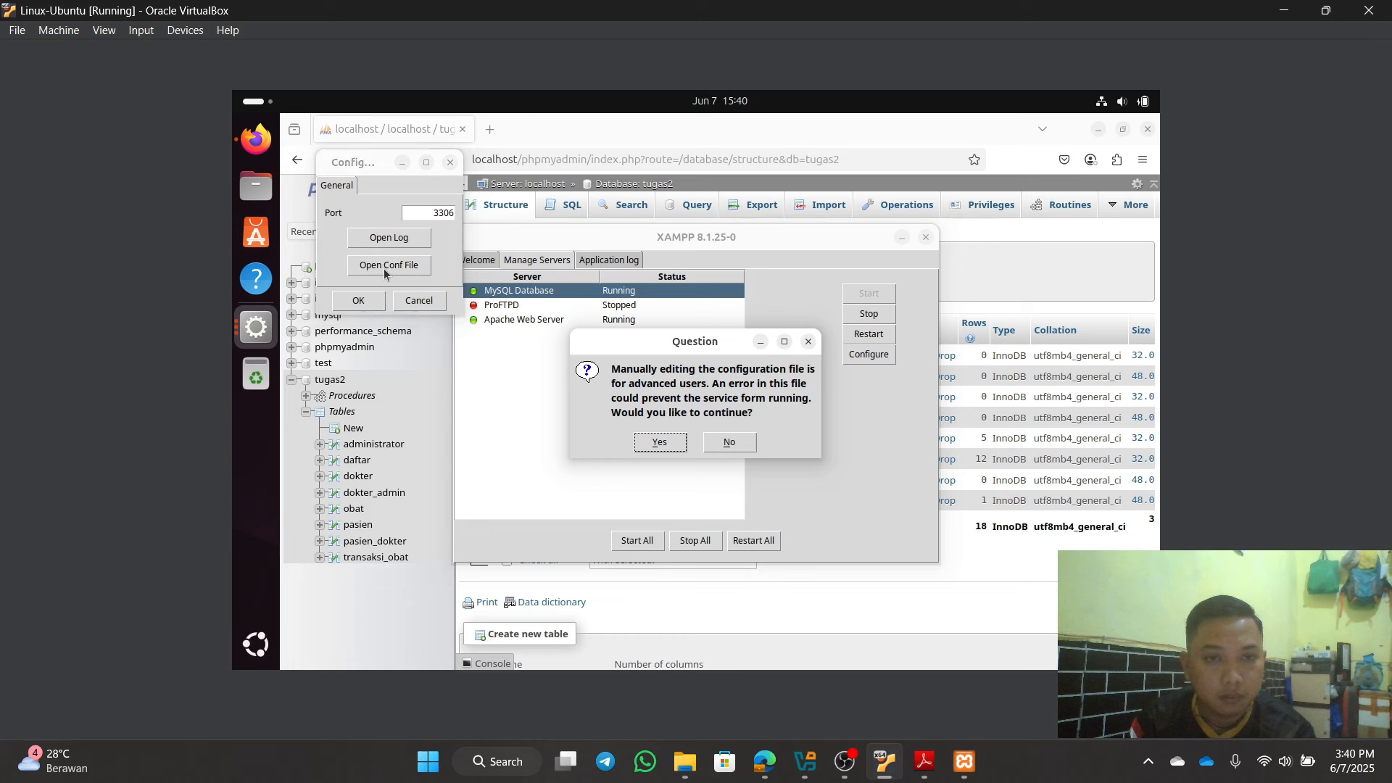
click(659, 441)
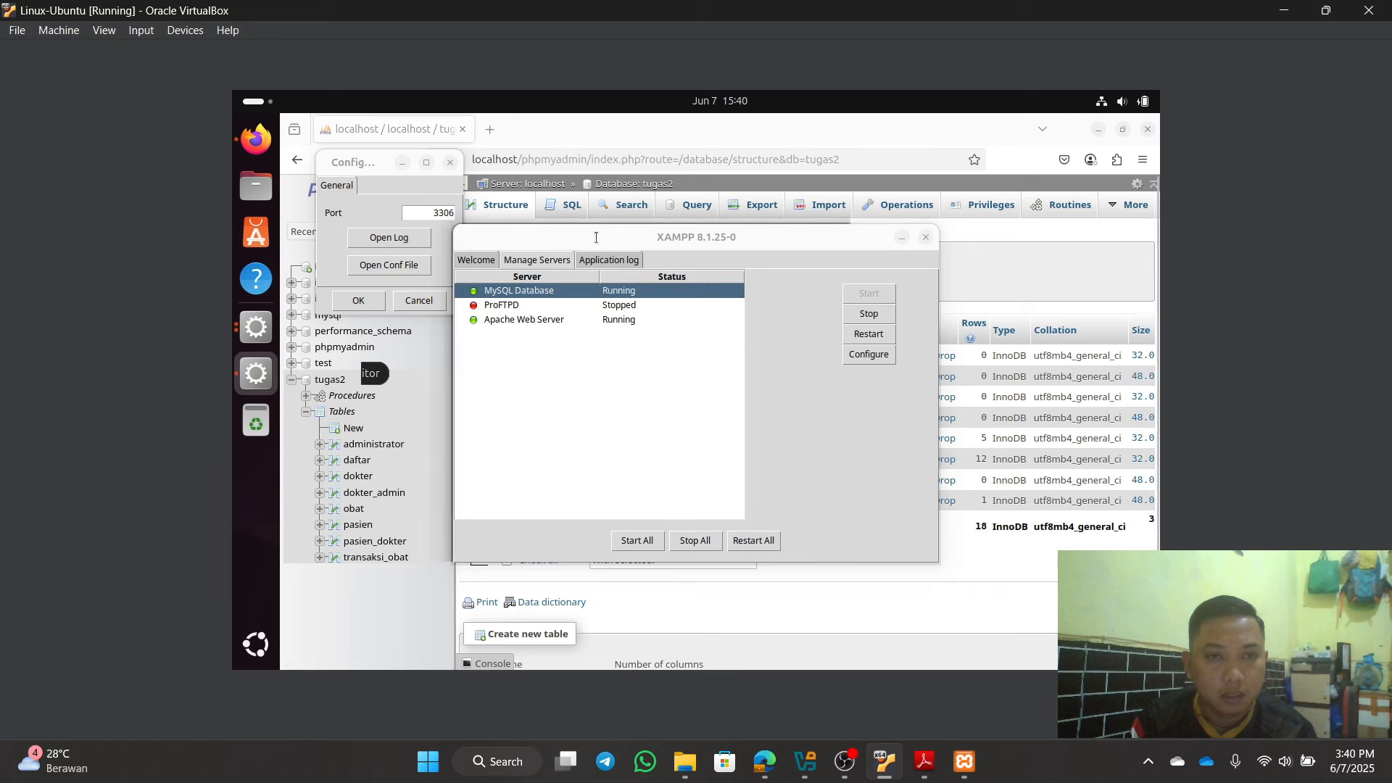
click(370, 166)
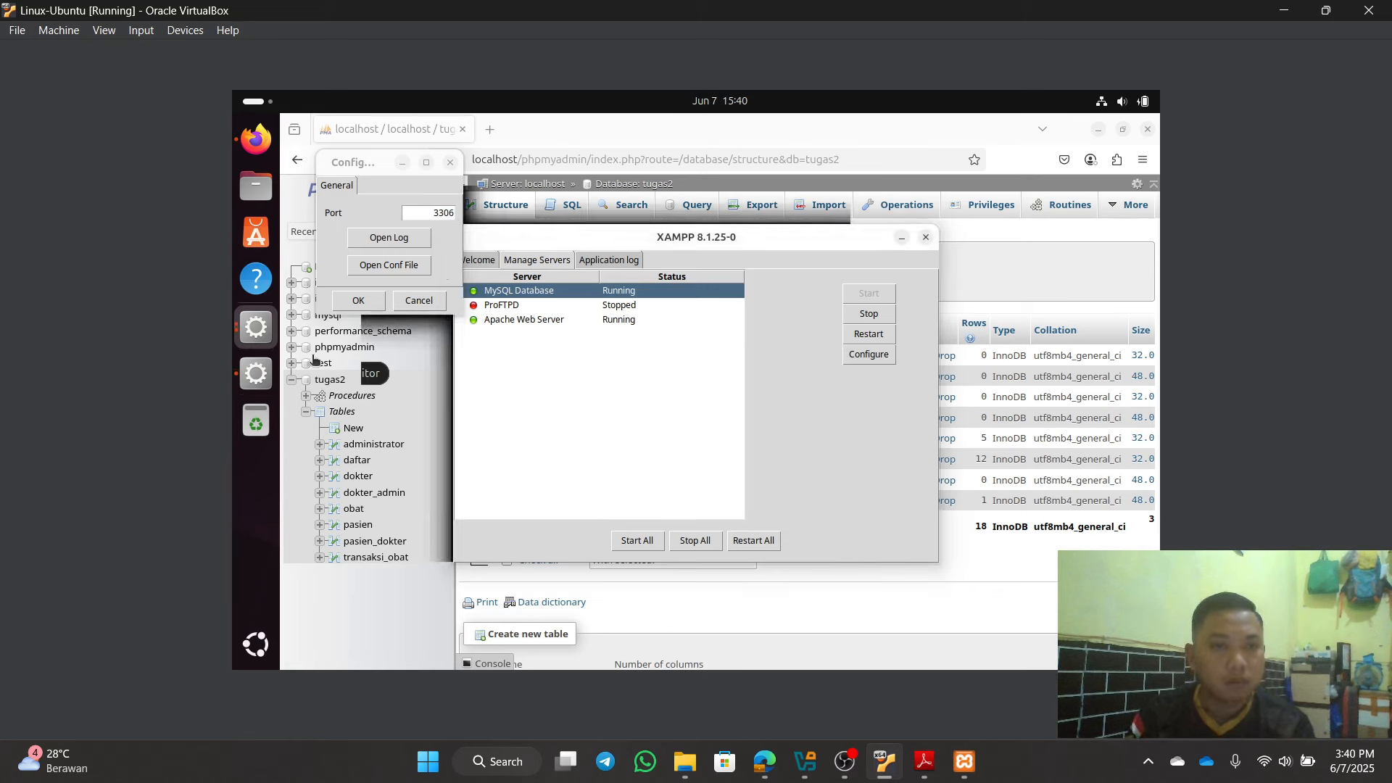
right_click(250, 372)
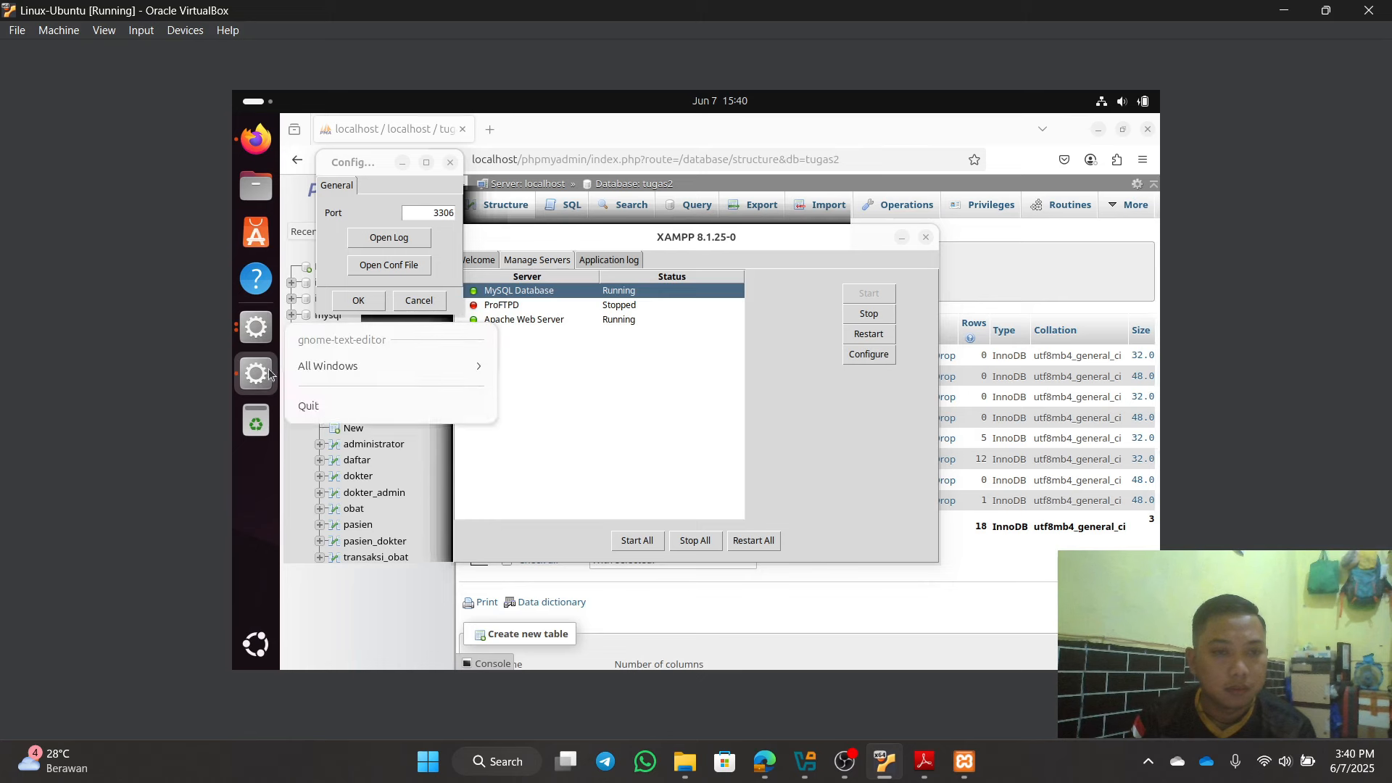
click(342, 405)
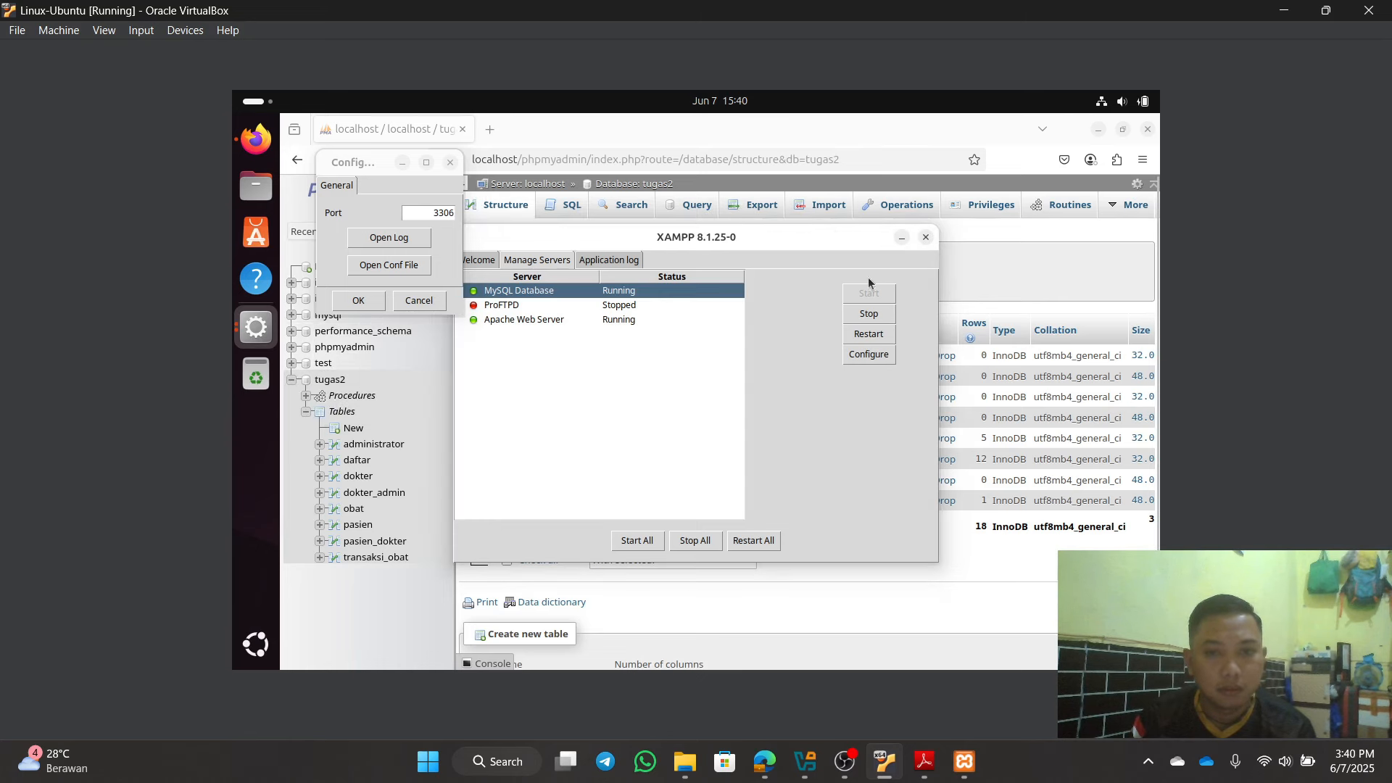
click(428, 302)
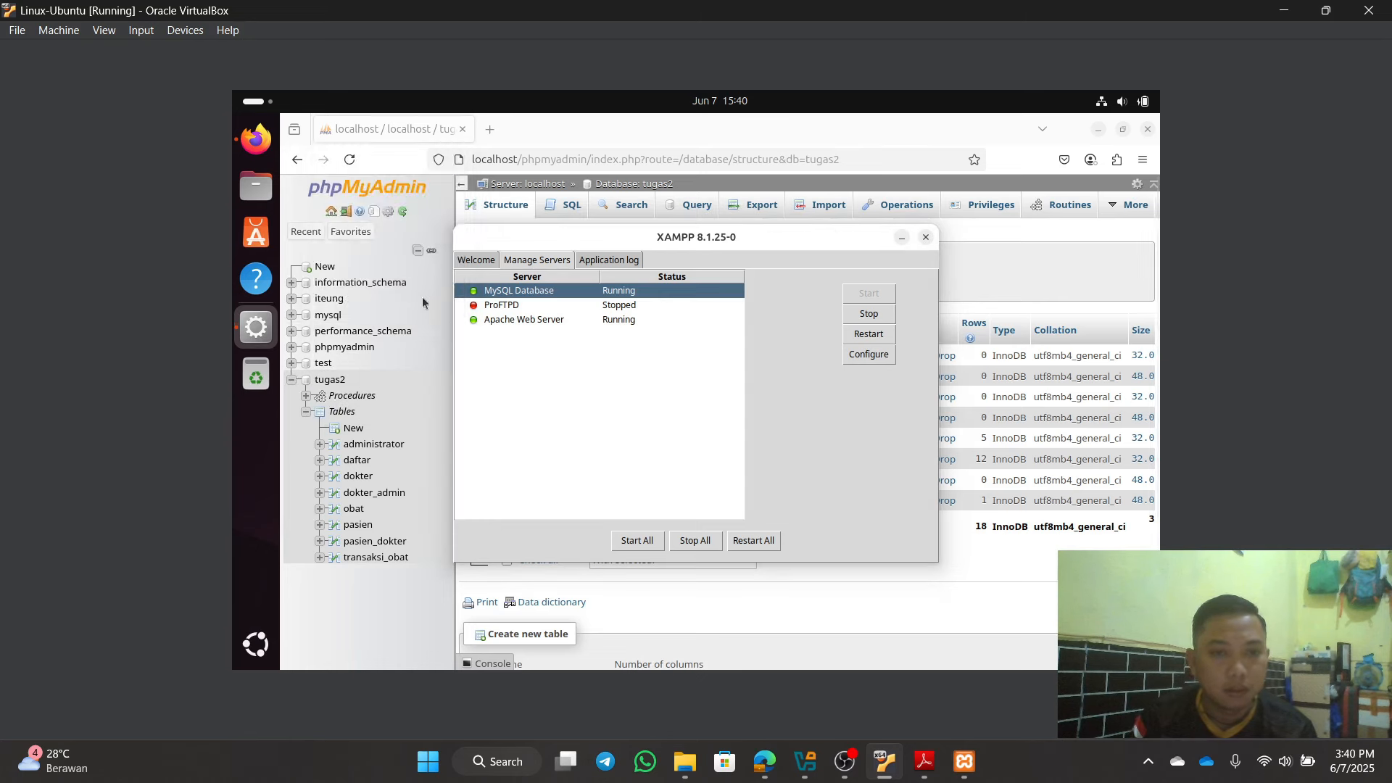
click(899, 239)
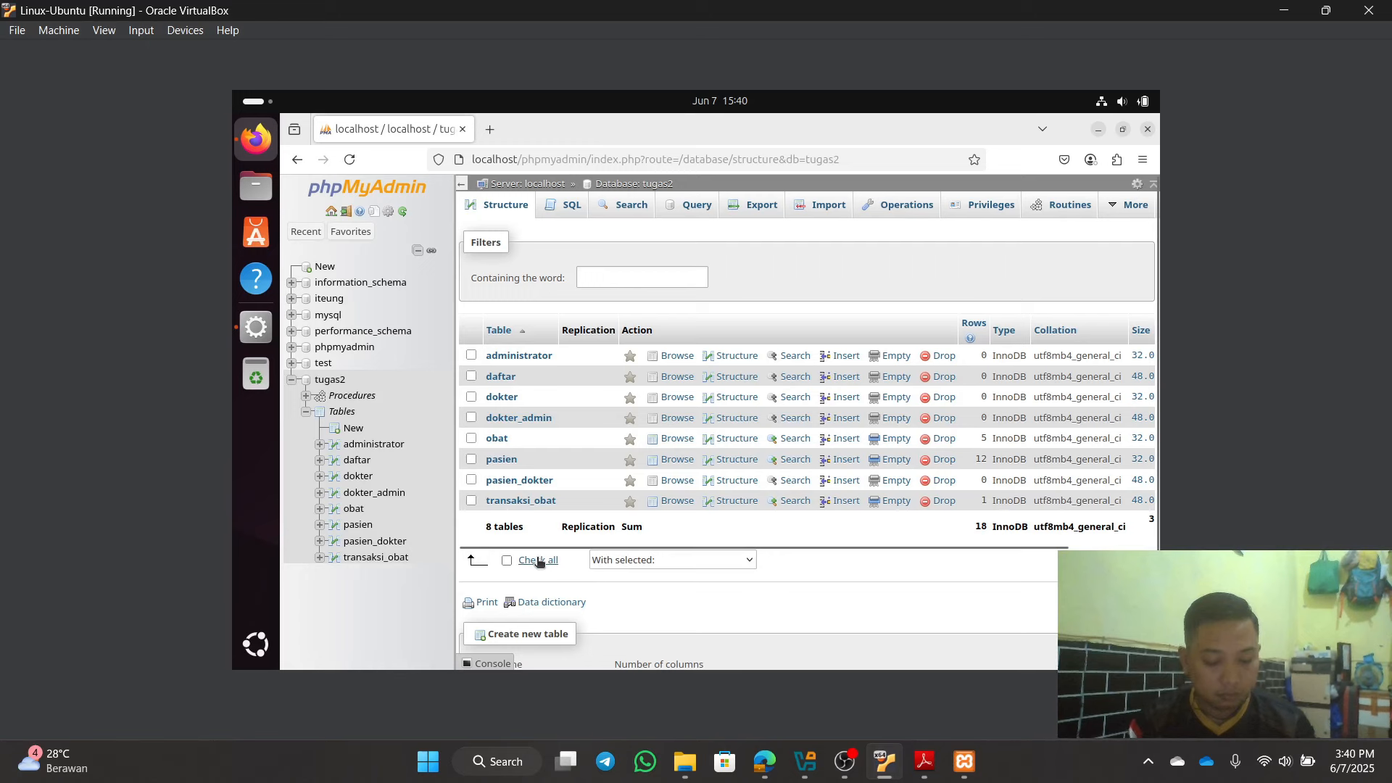
Step: In a new terminal, change to /opt/lampp/etc and run sudo nano my.cnf
key(ctrl+alt+t)
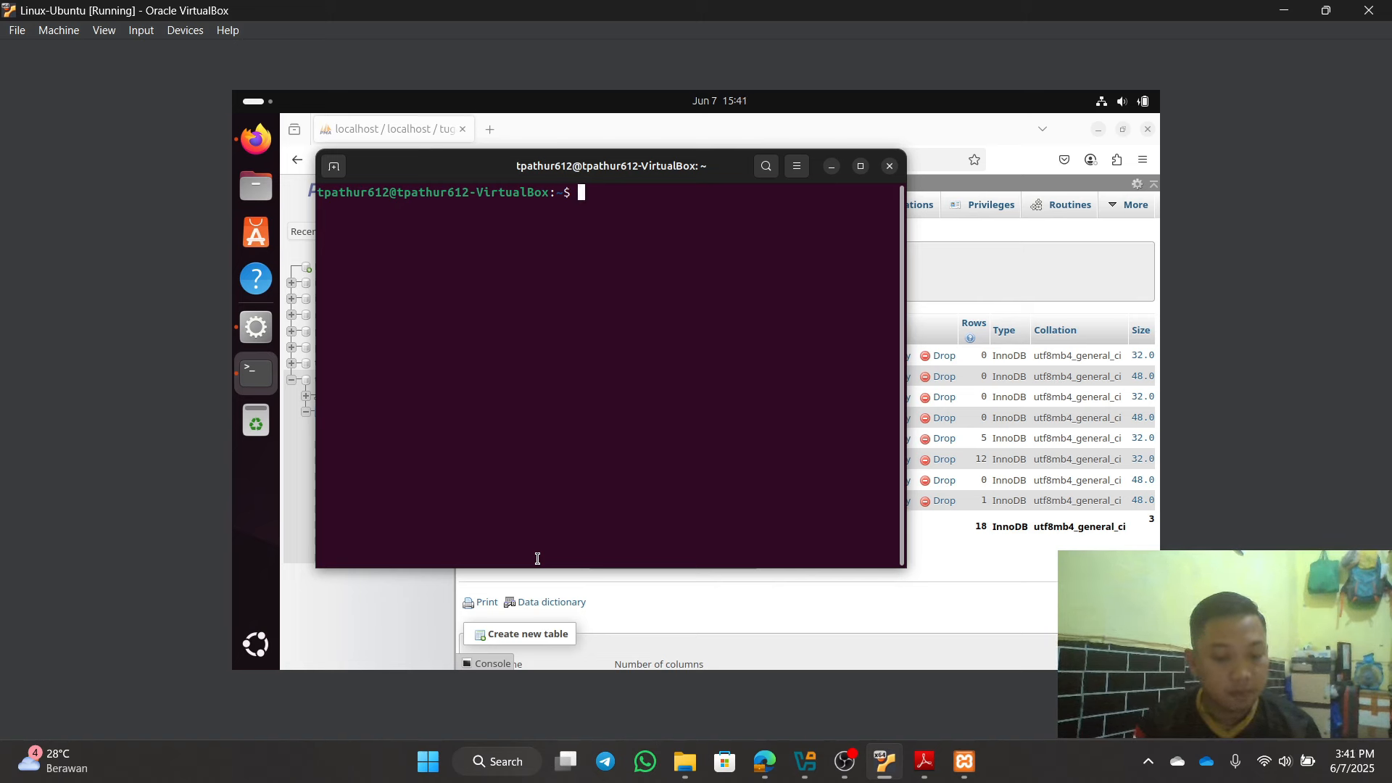
text(cd /)
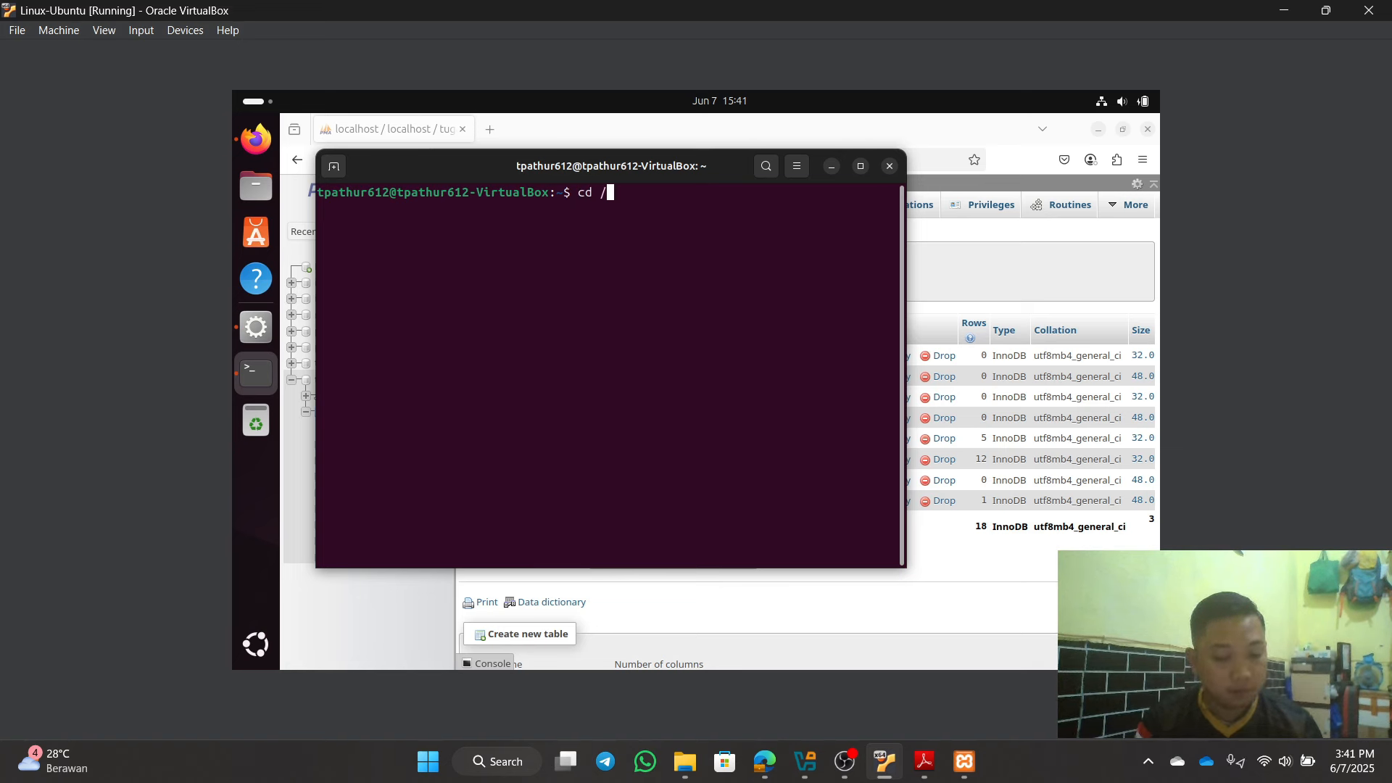
text(opt)
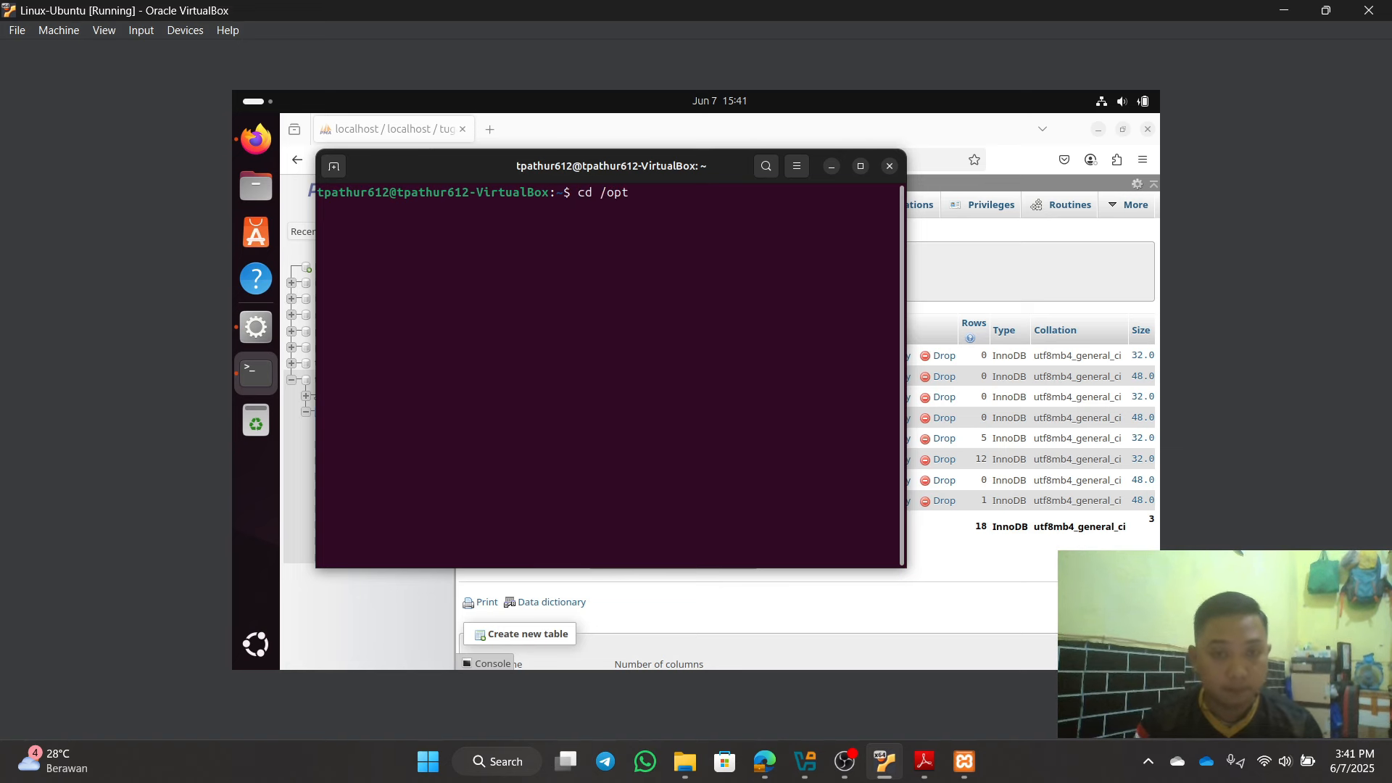
text(/)
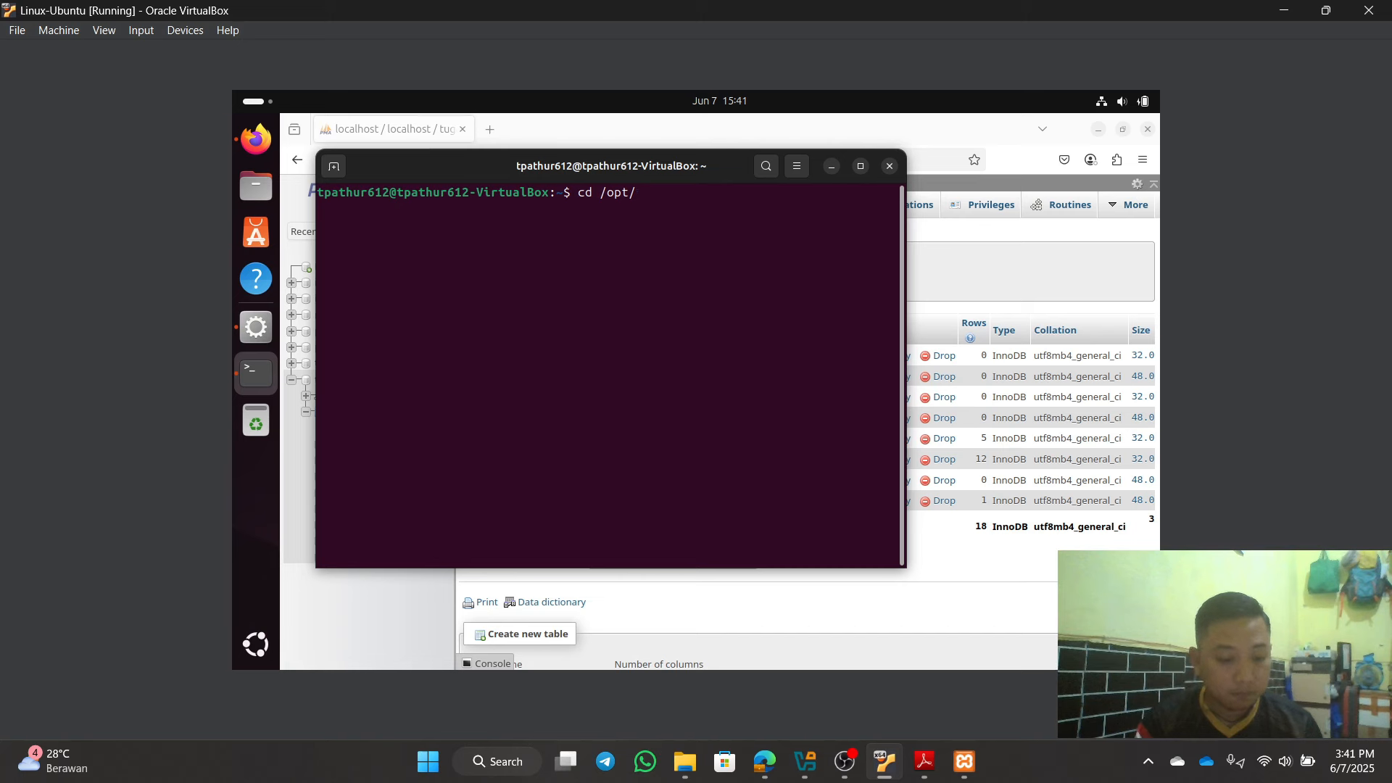
text(lampp)
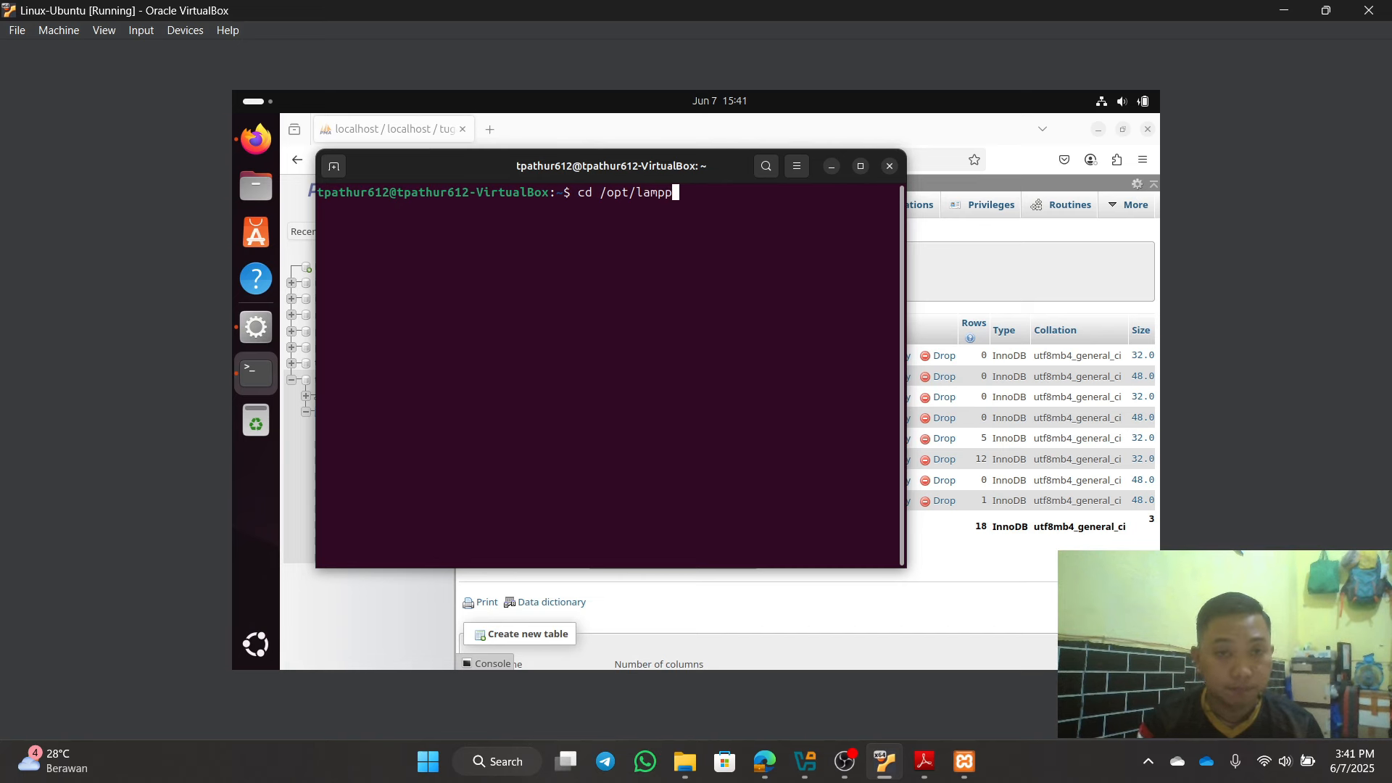
text(.)
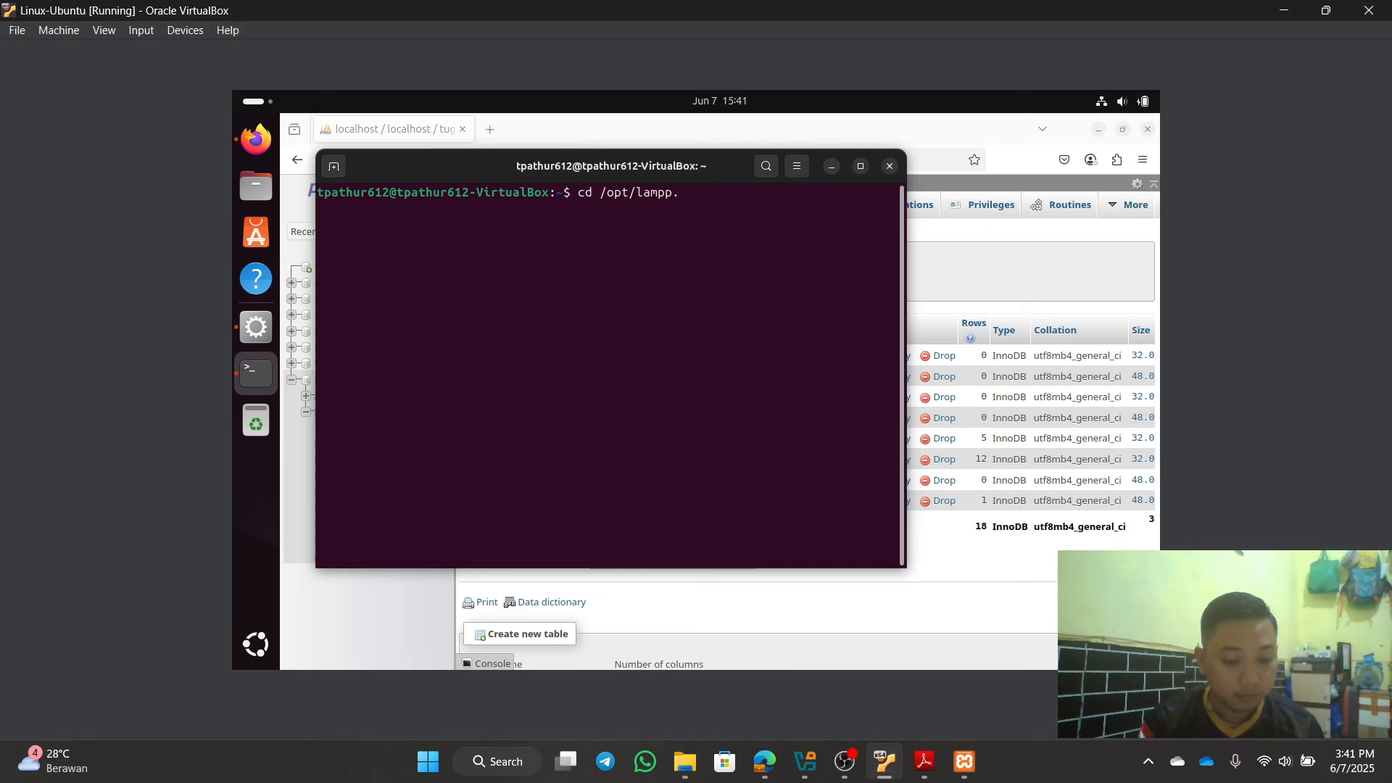
text(etc)
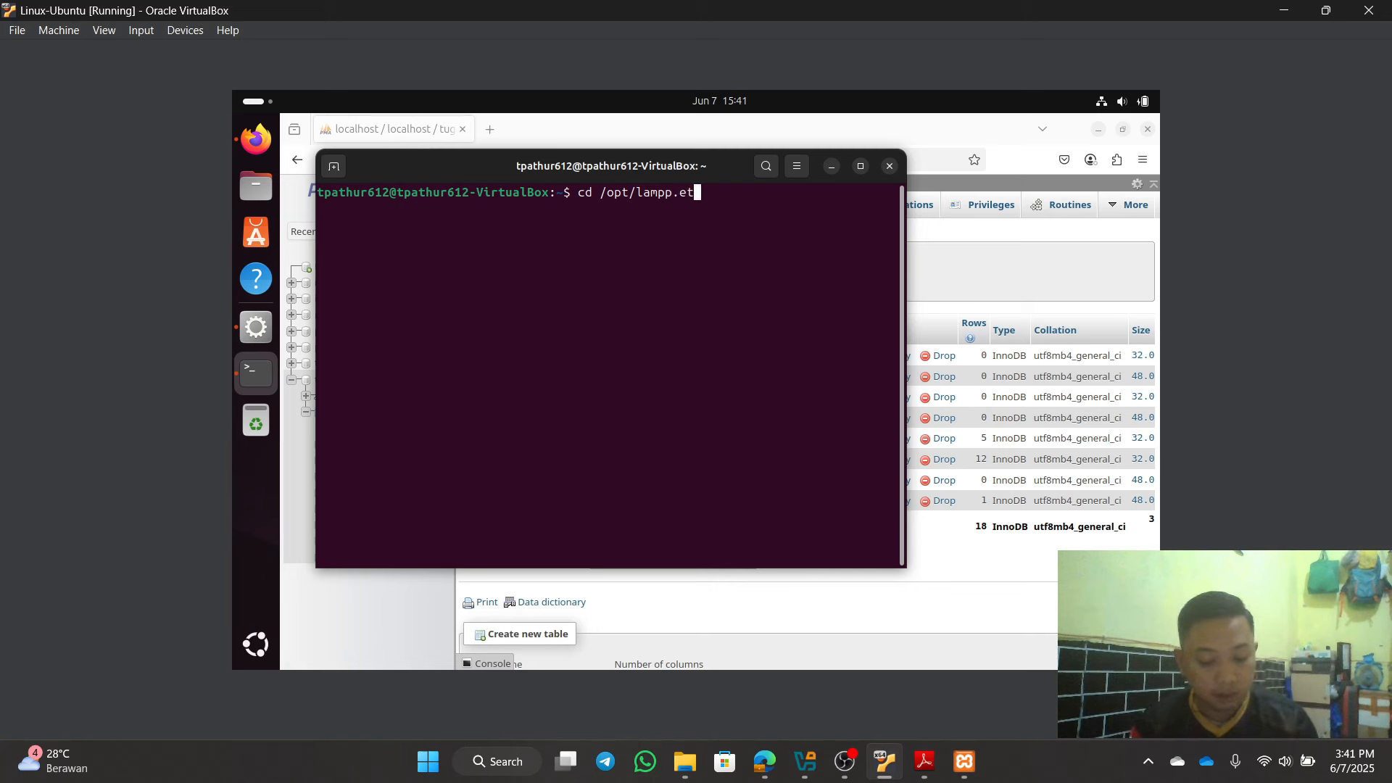
key(BackSpace)
key(BackSpace)
key(BackSpace)
key(BackSpace)
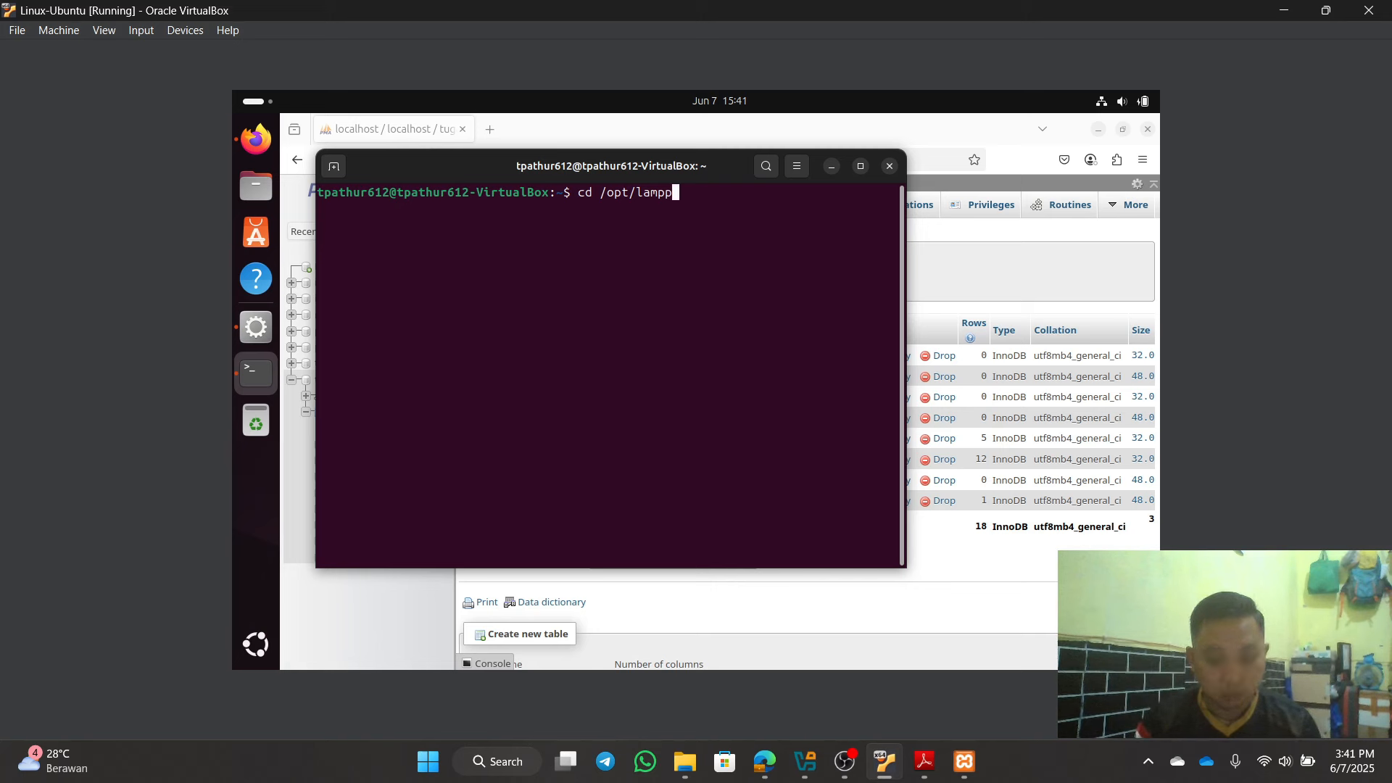
text(/etc)
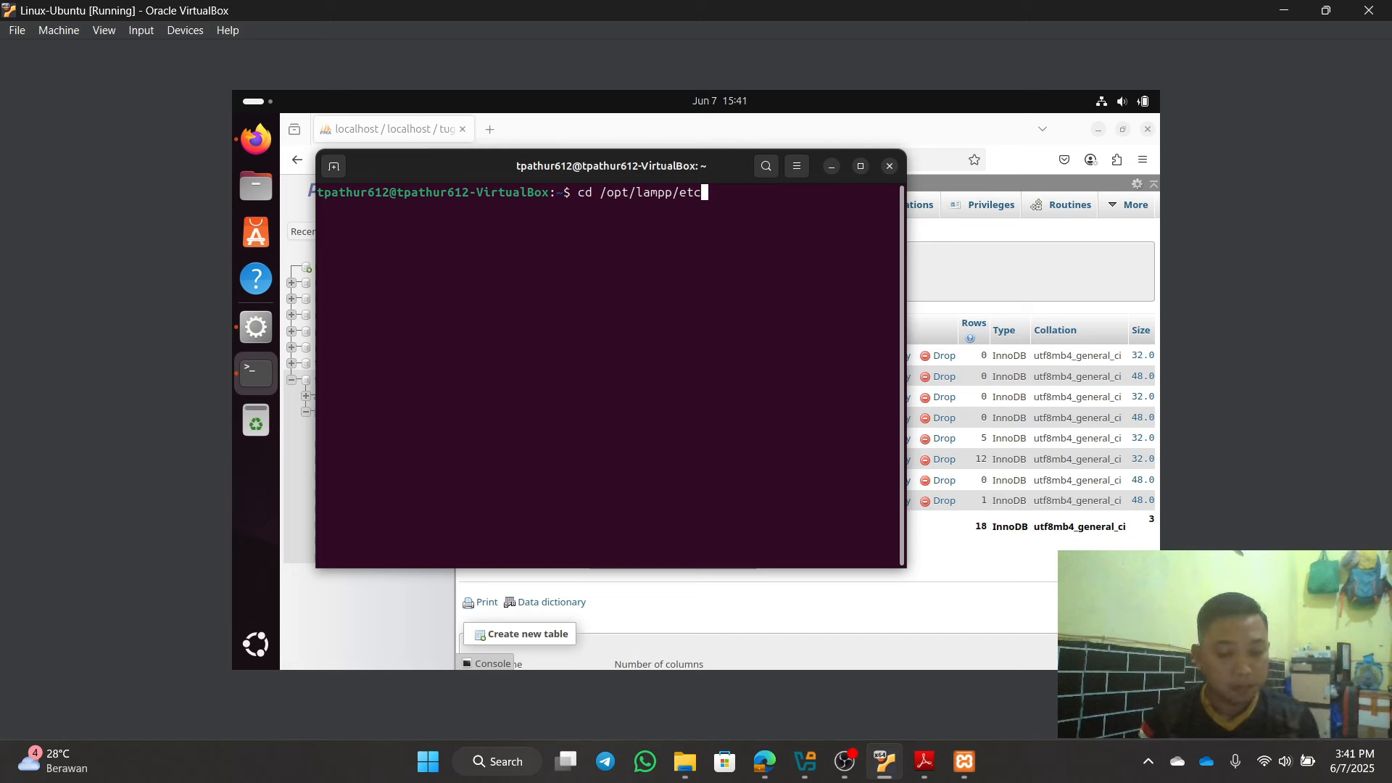
key(Return)
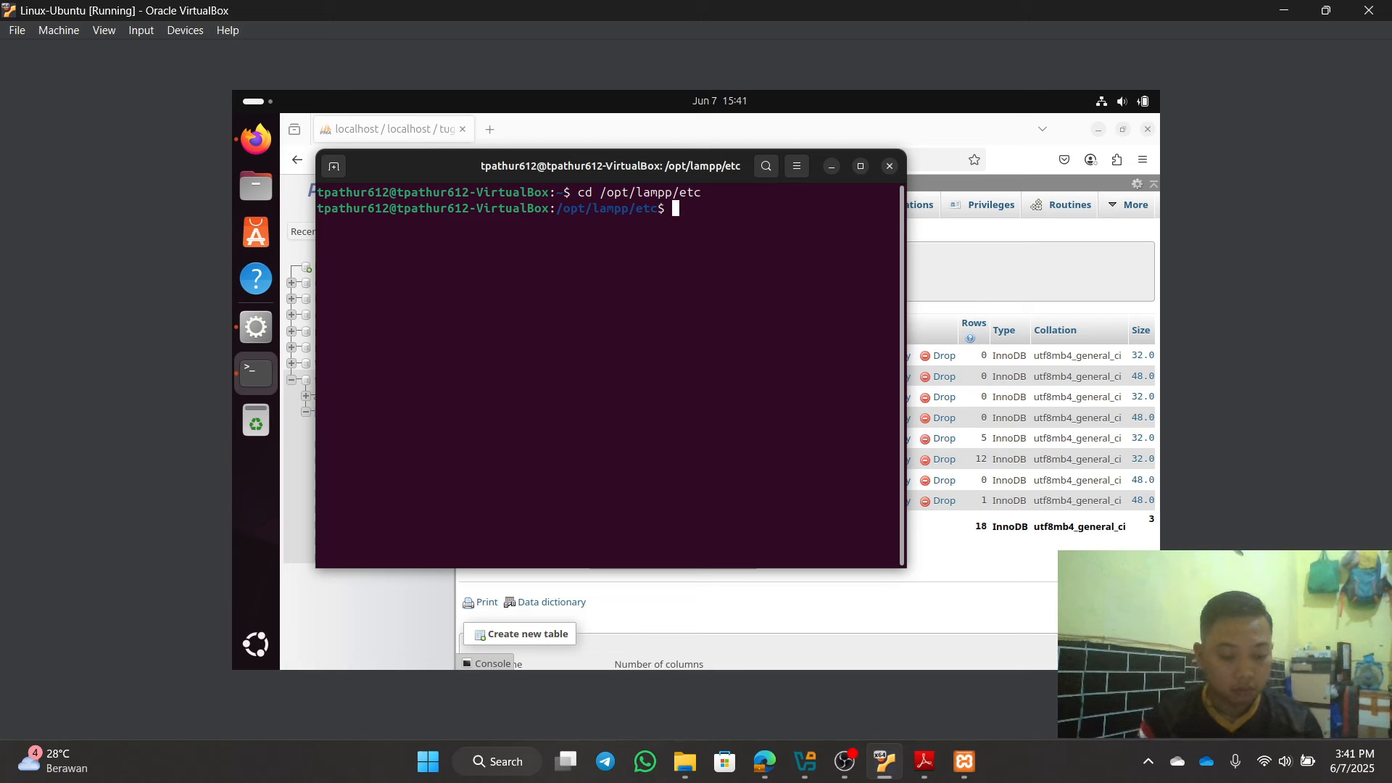
text(sudo)
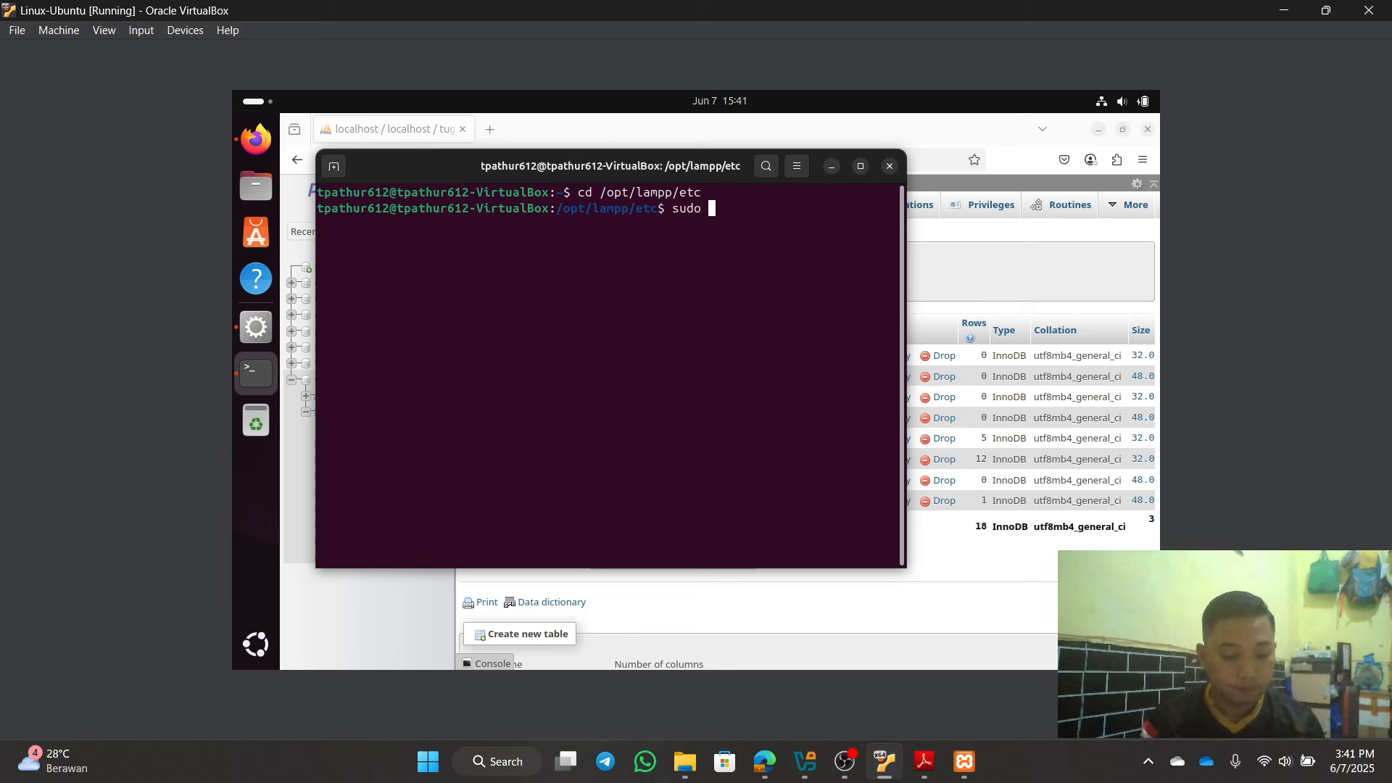
text( nano m)
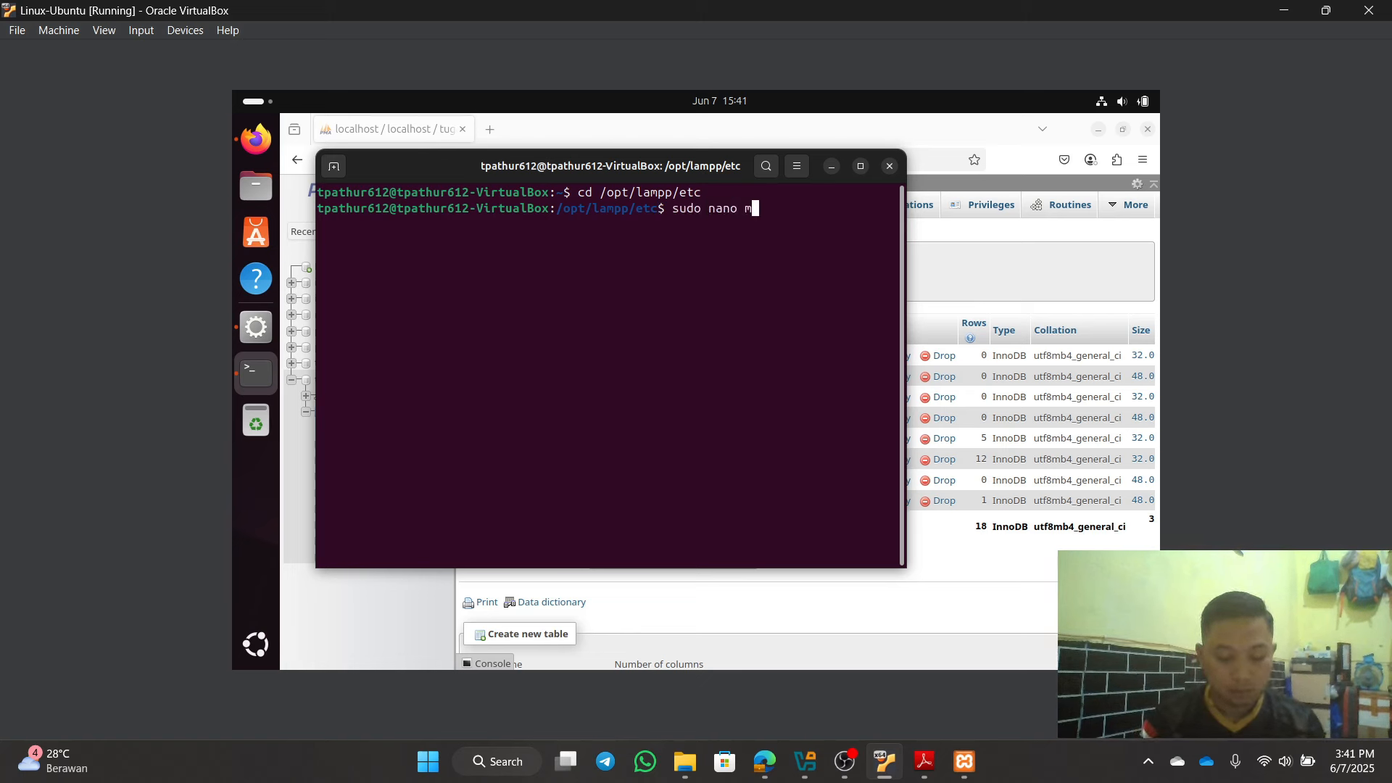
text(y.cnf)
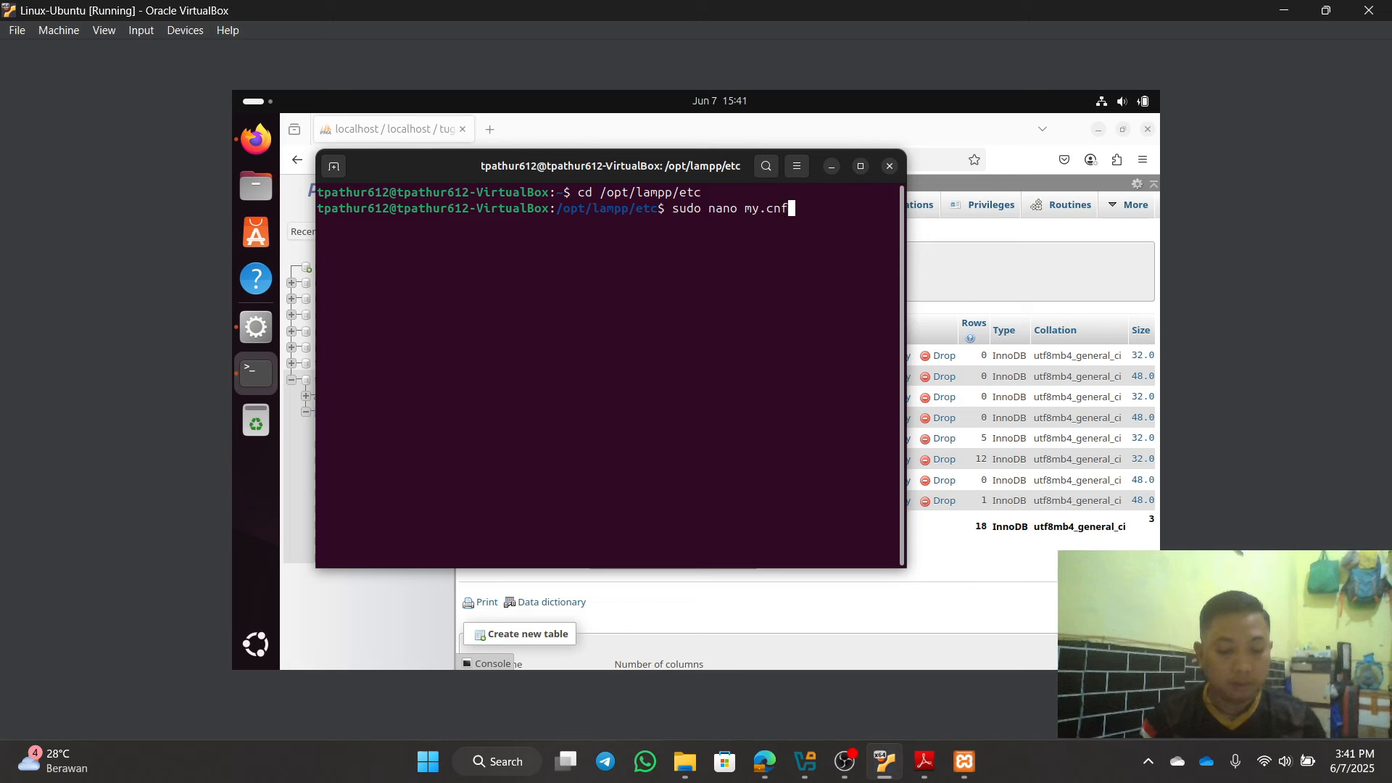
key(Return)
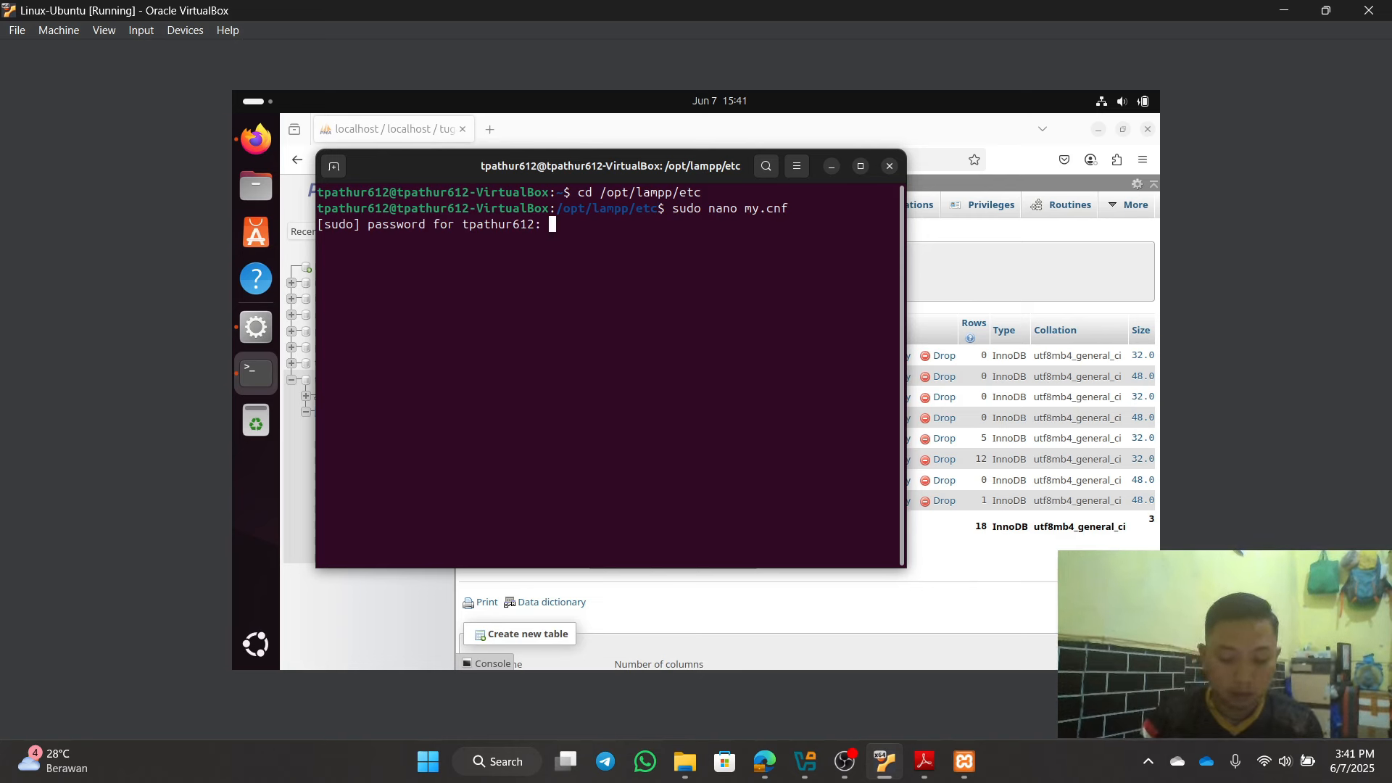
Step: Enter the sudo password and move down to the replicate-do-db=iteung line under [mysqld]
key(Return)
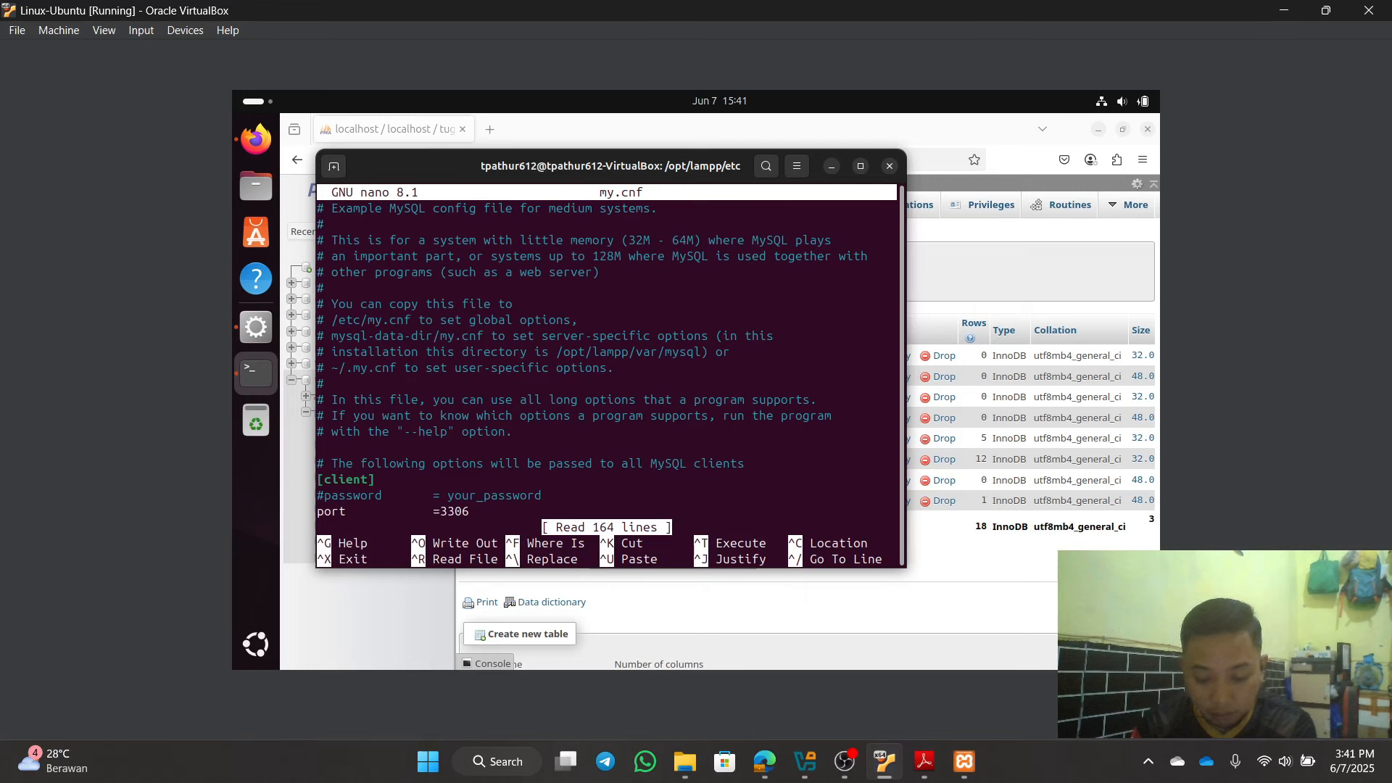
key(Down)
key(Down)
key(Down)
key(Down)
key(Down)
key(Down)
key(Down)
key(Down)
key(Down)
key(Down)
key(Down)
key(Down)
key(Down)
key(Down)
key(Down)
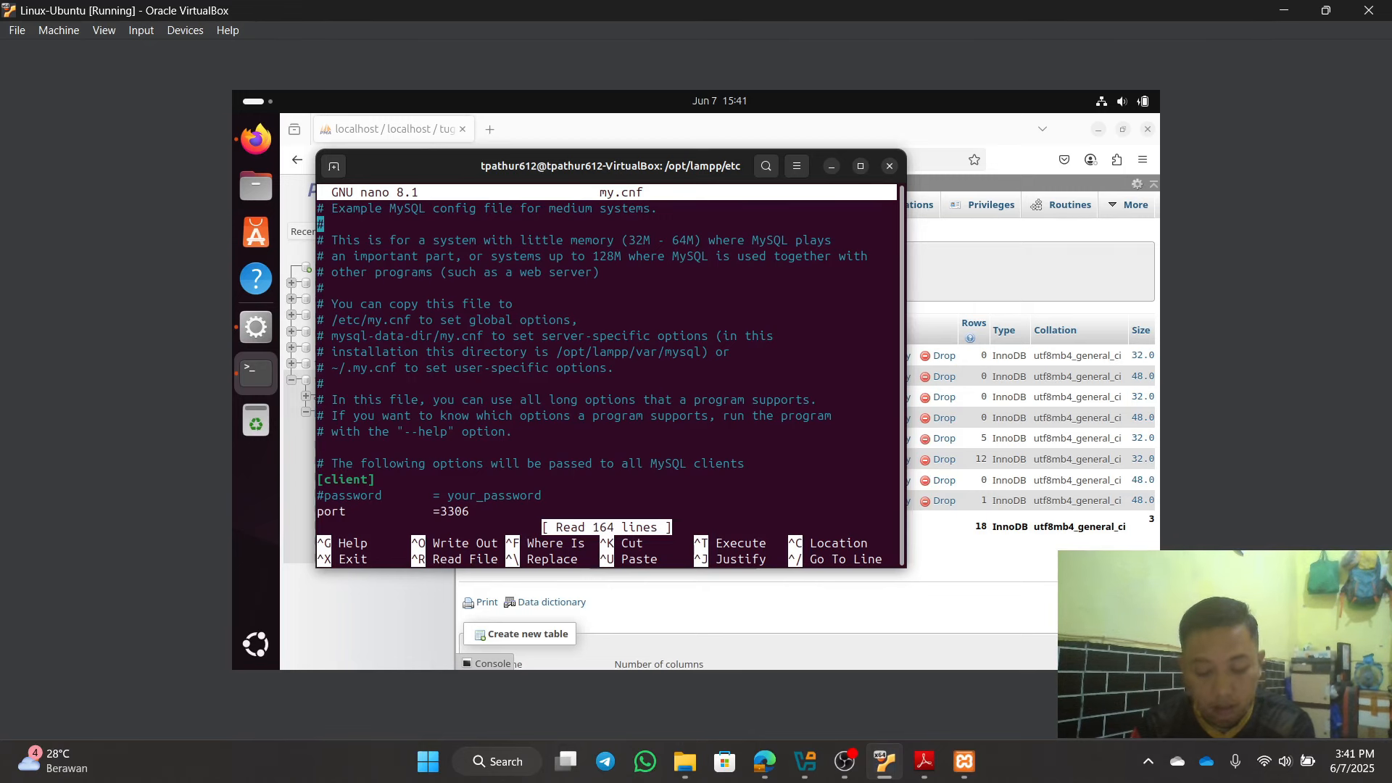
key(Down)
key(Down)
key(Down)
key(Down)
key(Down)
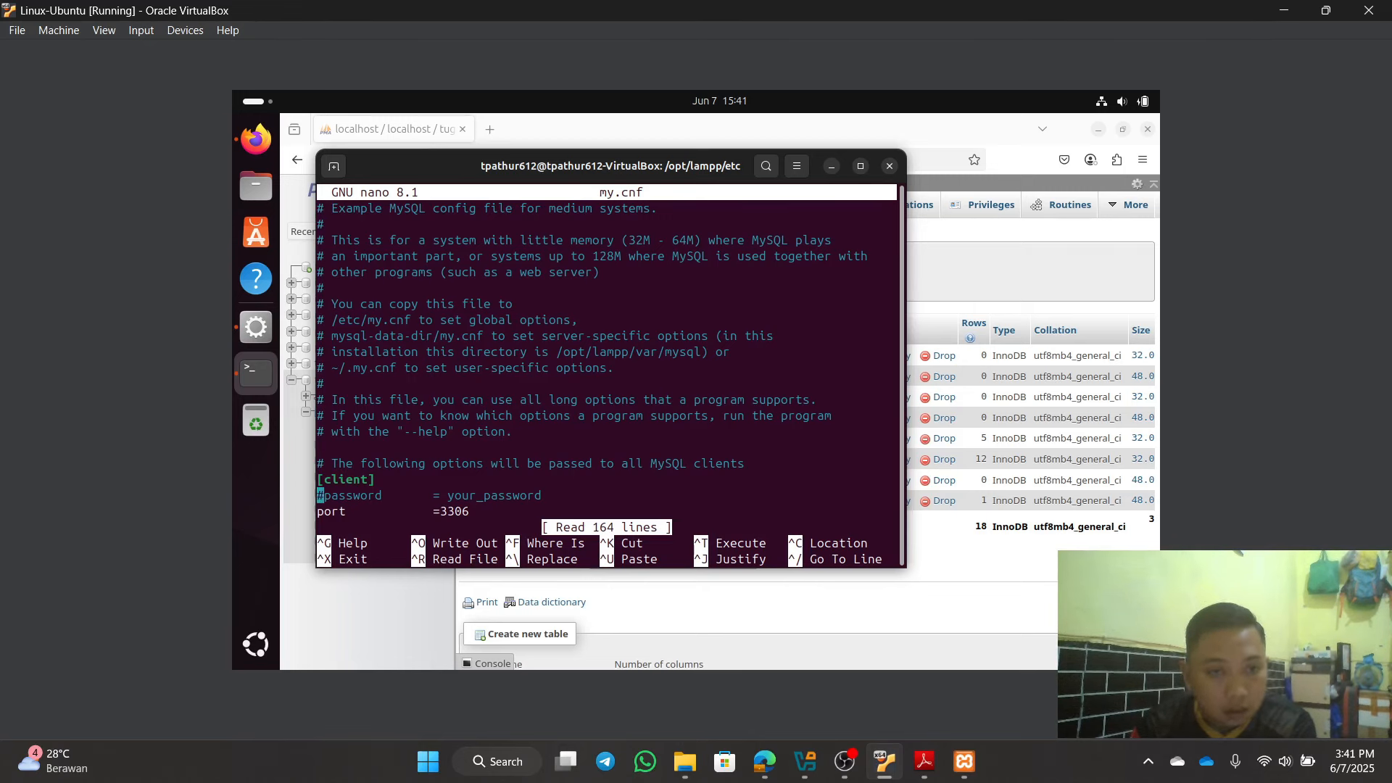
key(Down)
key(Down)
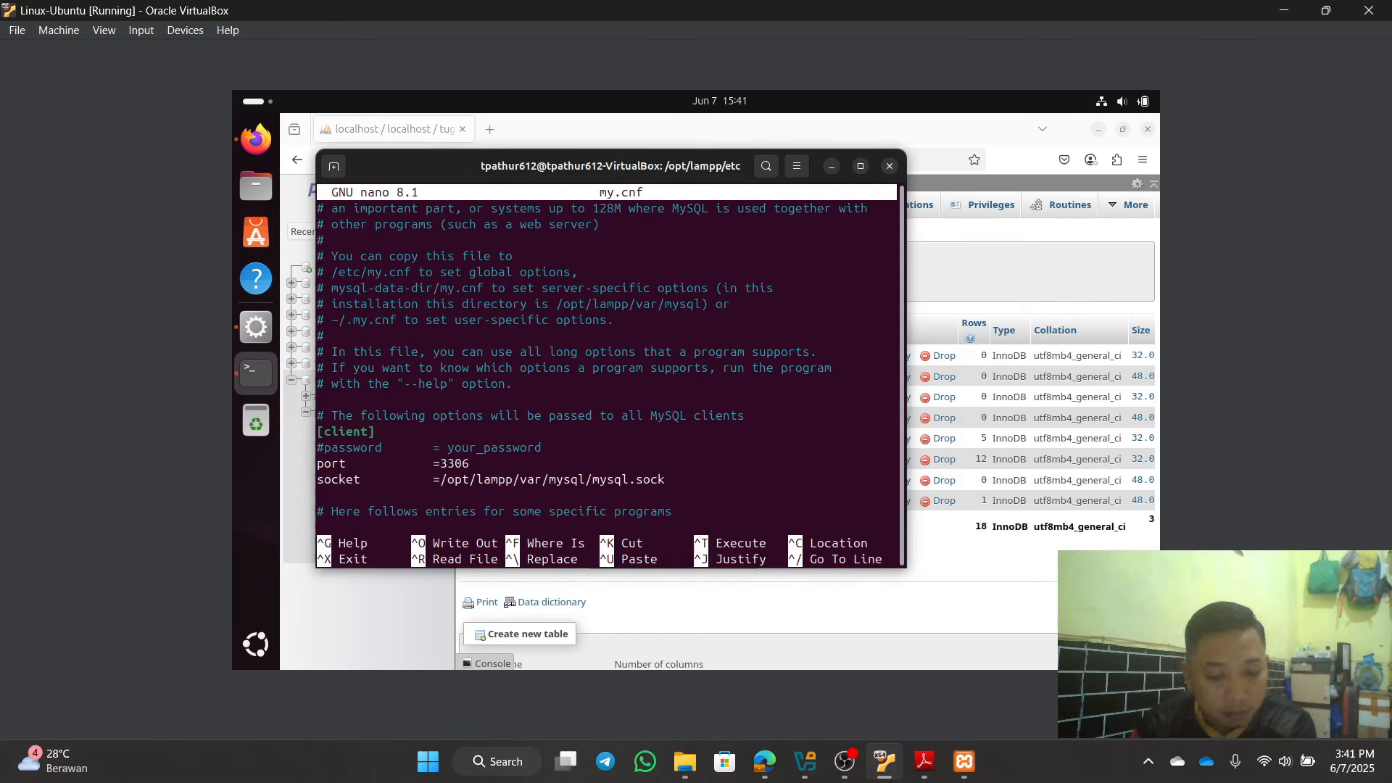
key(Down)
key(Down)
key(Down)
key(Down)
key(Down)
key(Down)
key(Down)
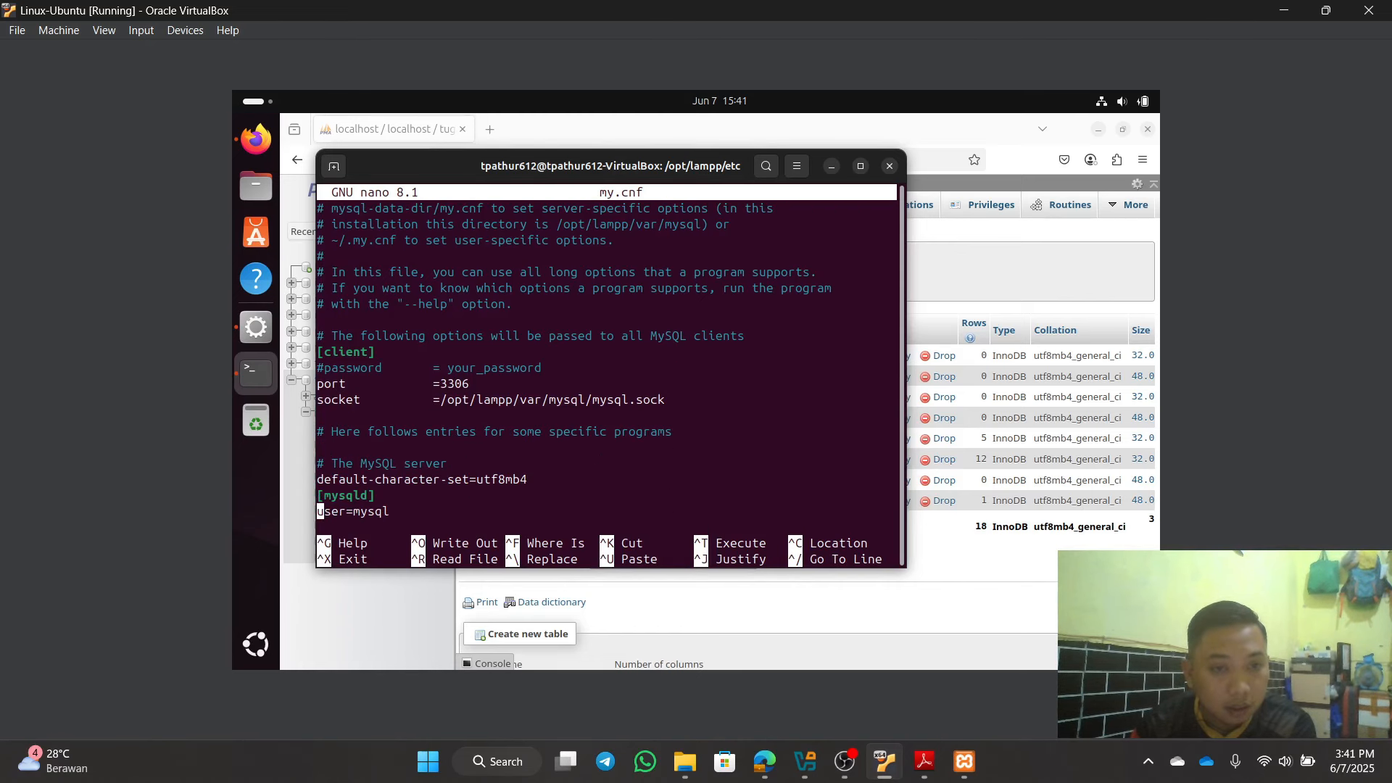
key(Down)
key(Down)
key(Down)
key(Down)
key(Down)
key(Down)
key(Down)
key(Down)
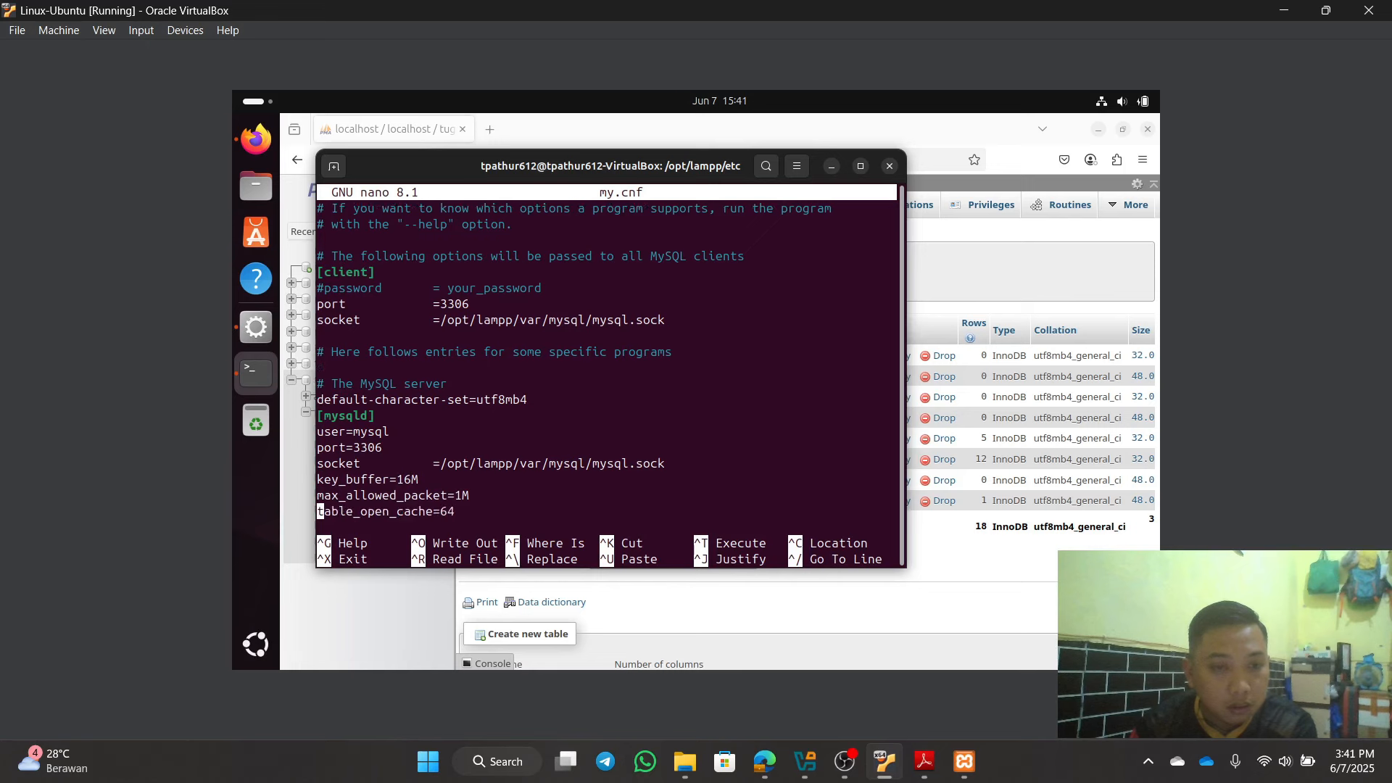
key(Down)
key(Down)
key(Down)
key(Down)
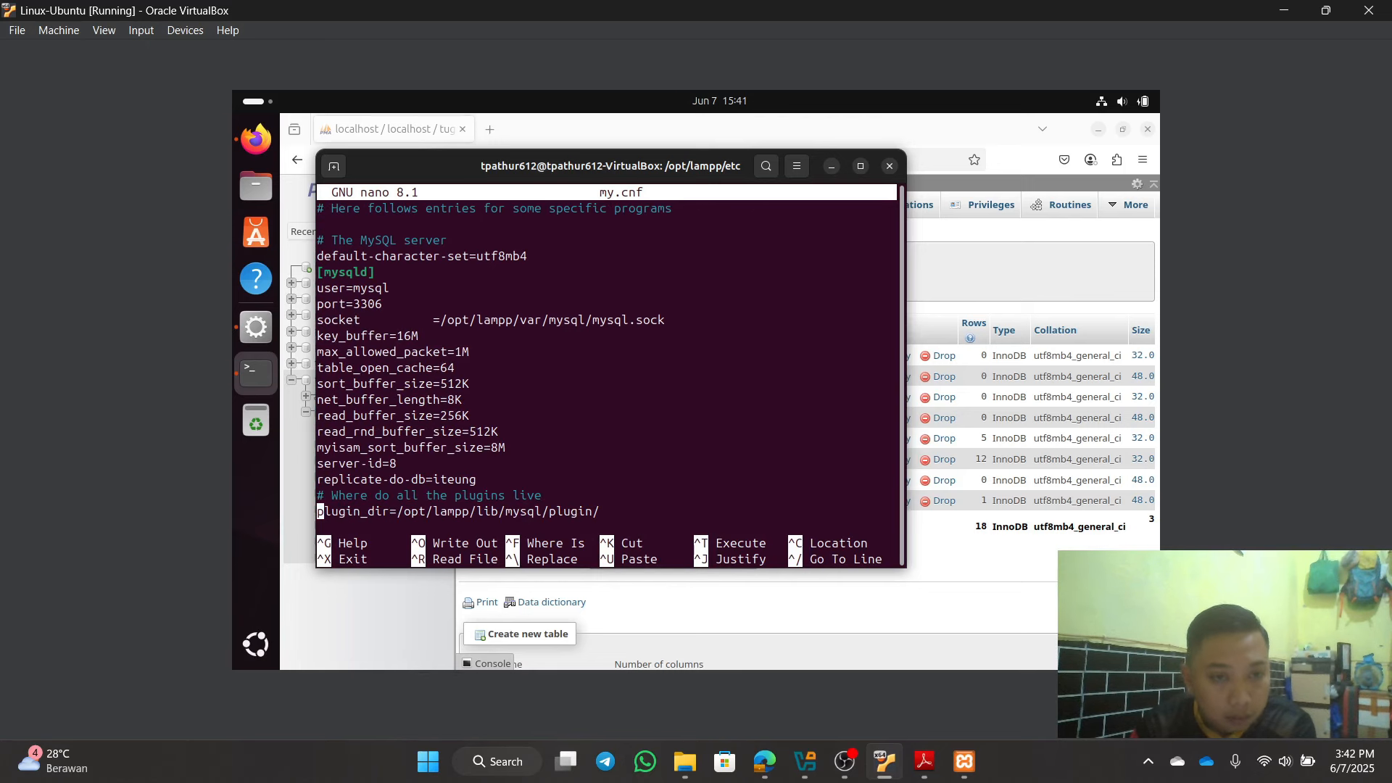
key(Down)
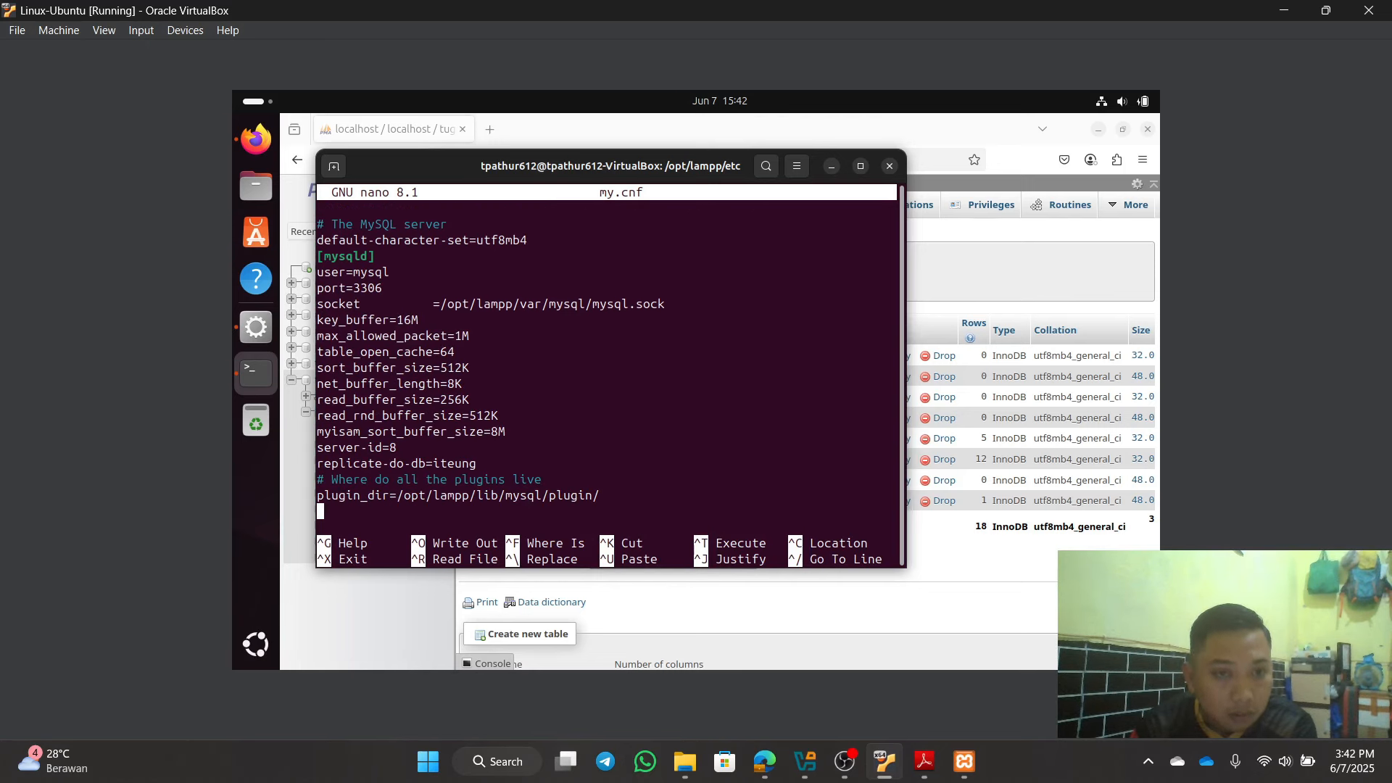
key(Down)
key(Down)
key(Down)
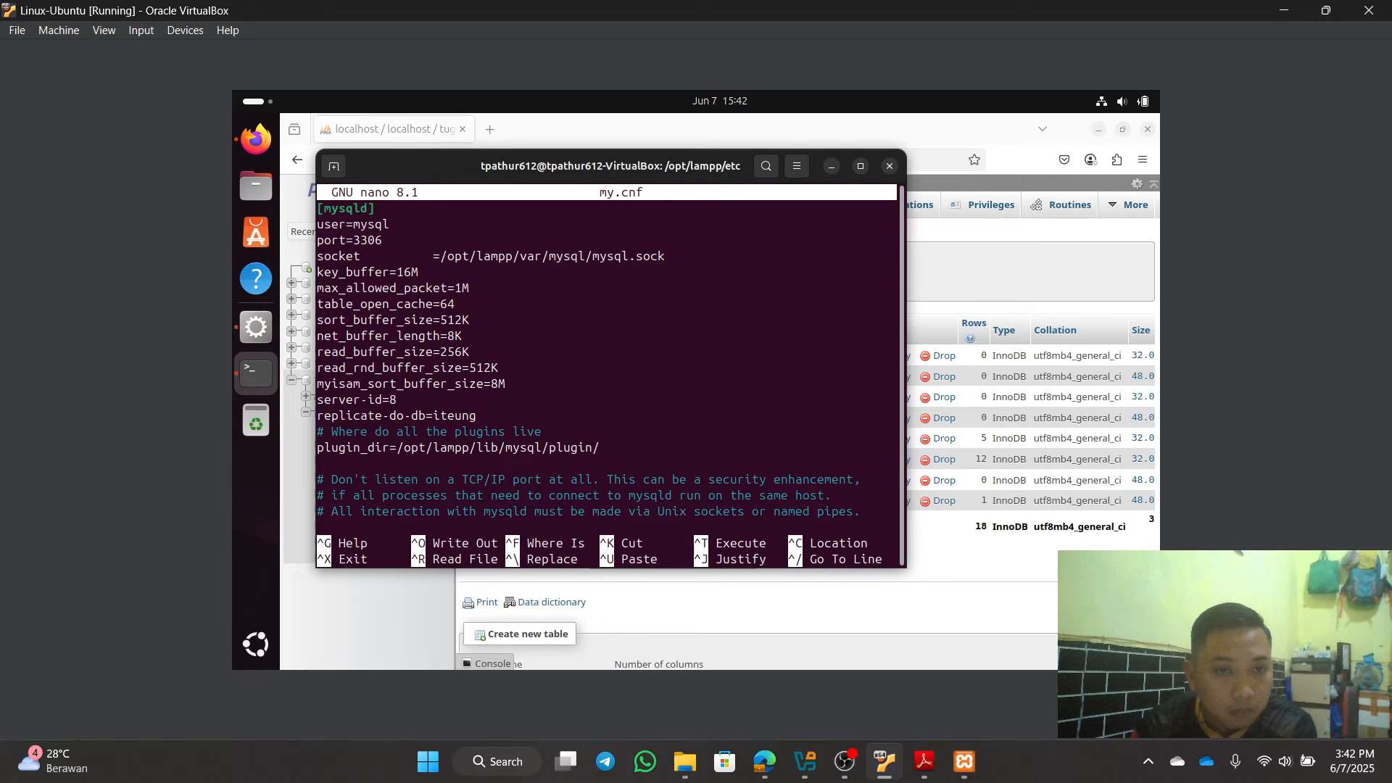
key(Up)
key(Up)
key(Up)
key(Up)
key(Up)
key(Up)
key(Up)
key(Up)
key(Up)
key(Up)
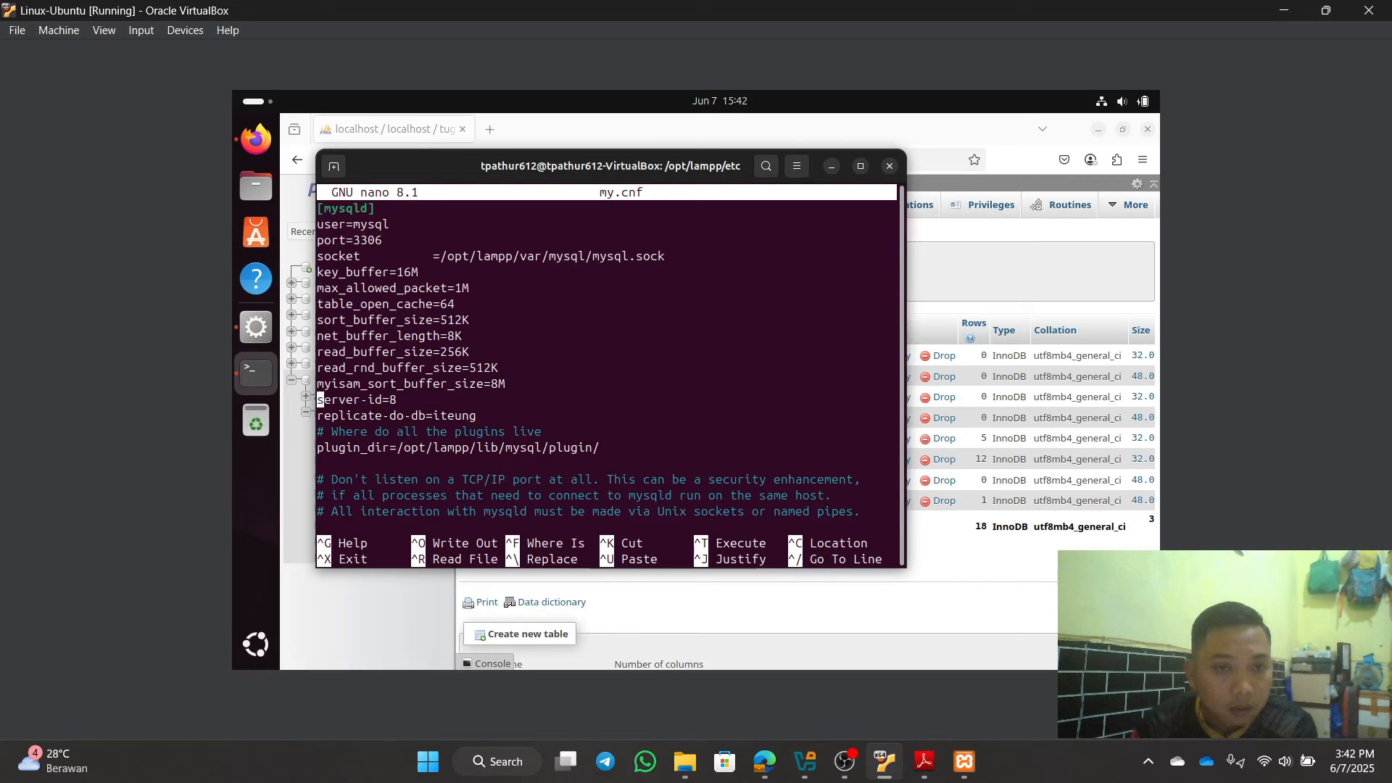
key(Down)
key(Down)
key(Down)
key(Down)
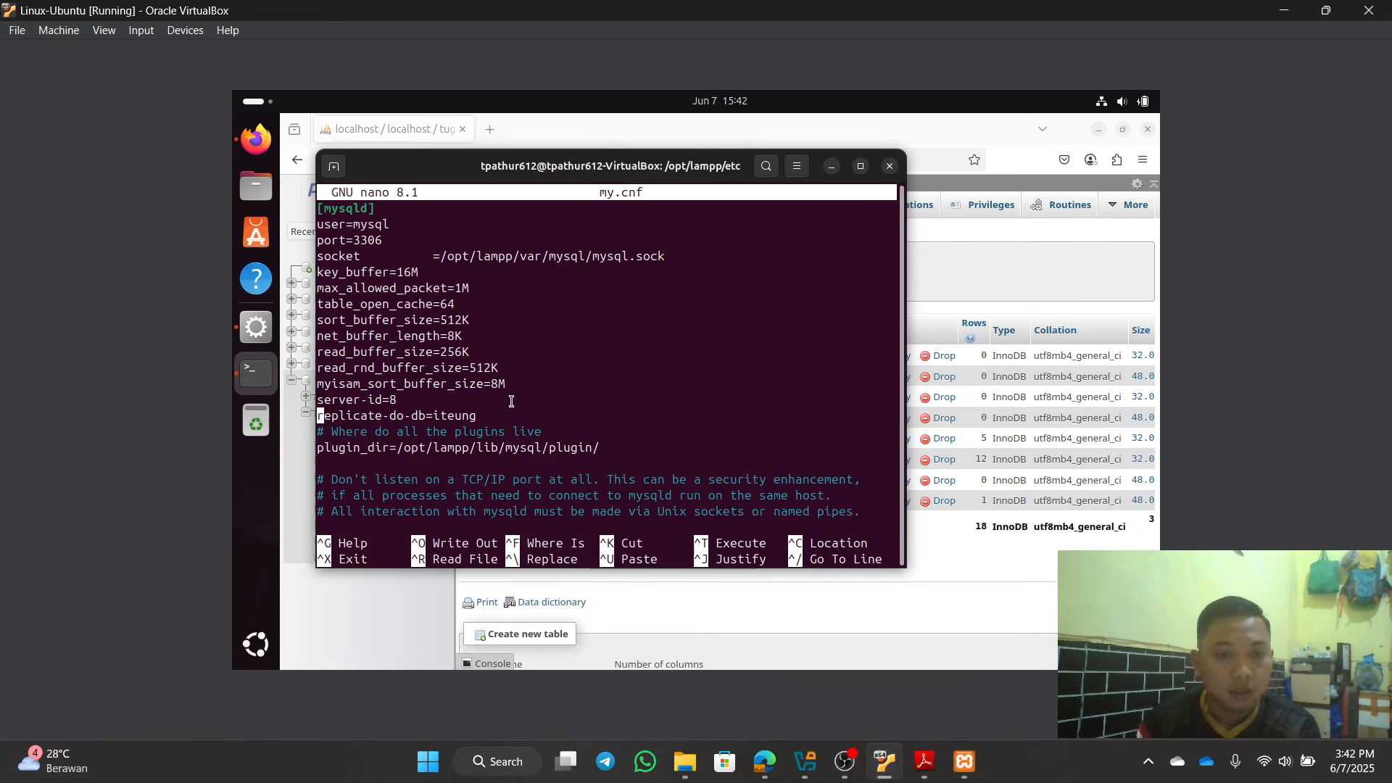
Step: Erase the replicate-do-db=iteung setting below server-id=8
key(End)
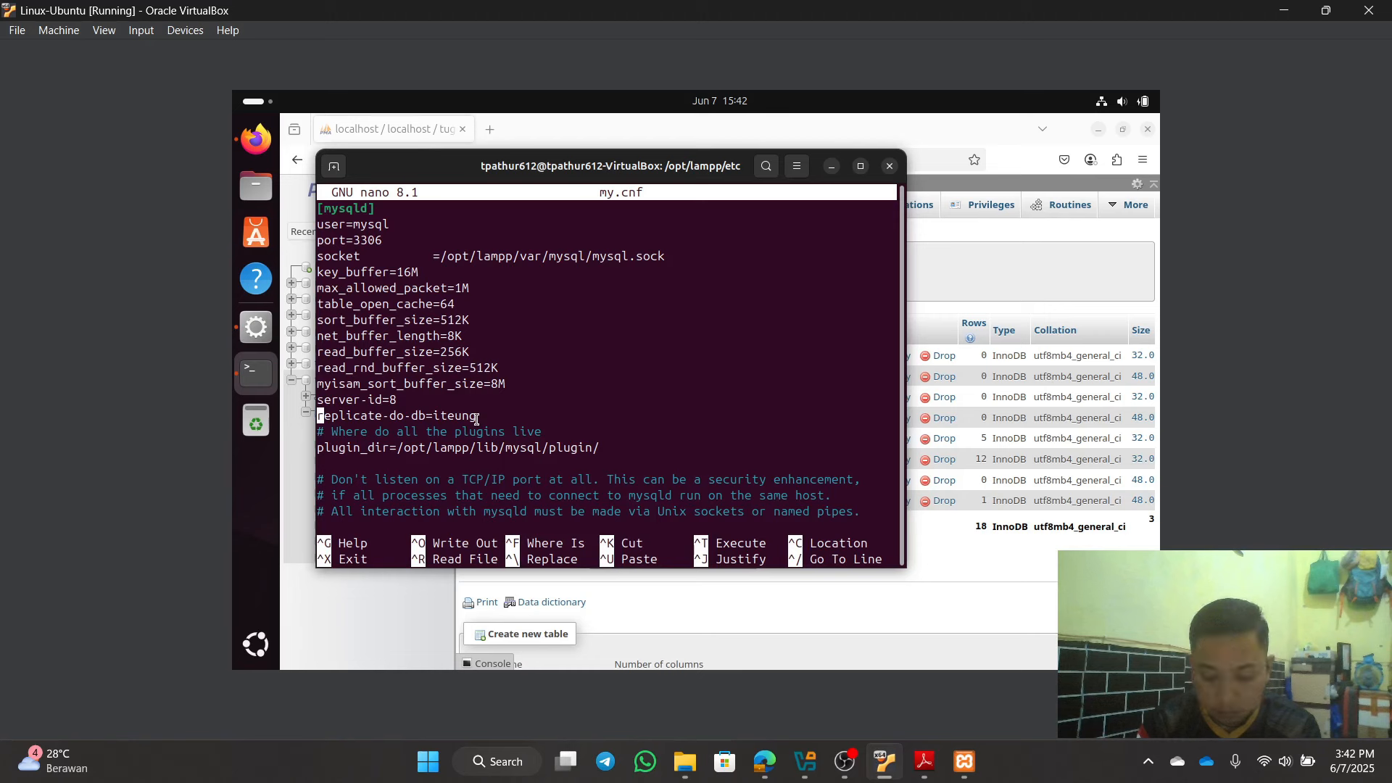
key(Left)
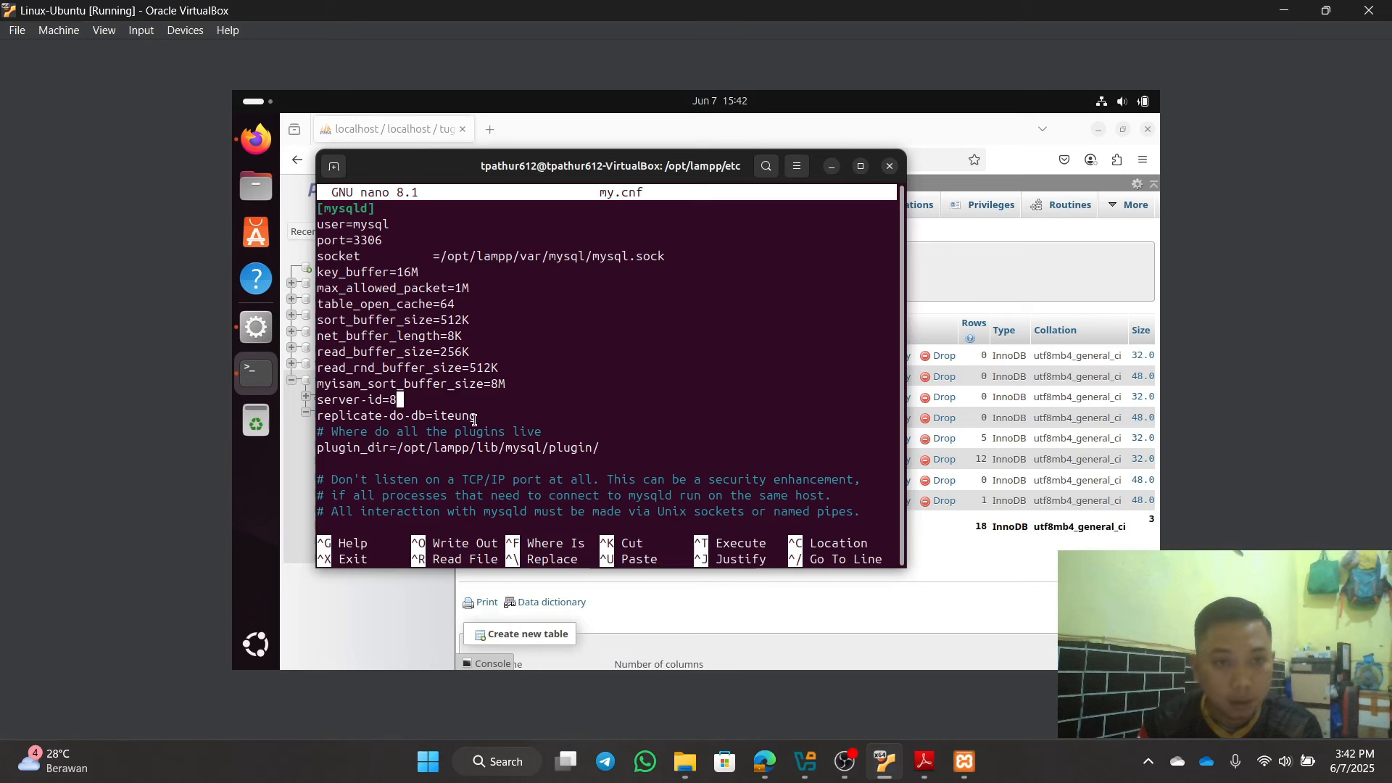
key(Down)
drag(510, 410, 462, 418)
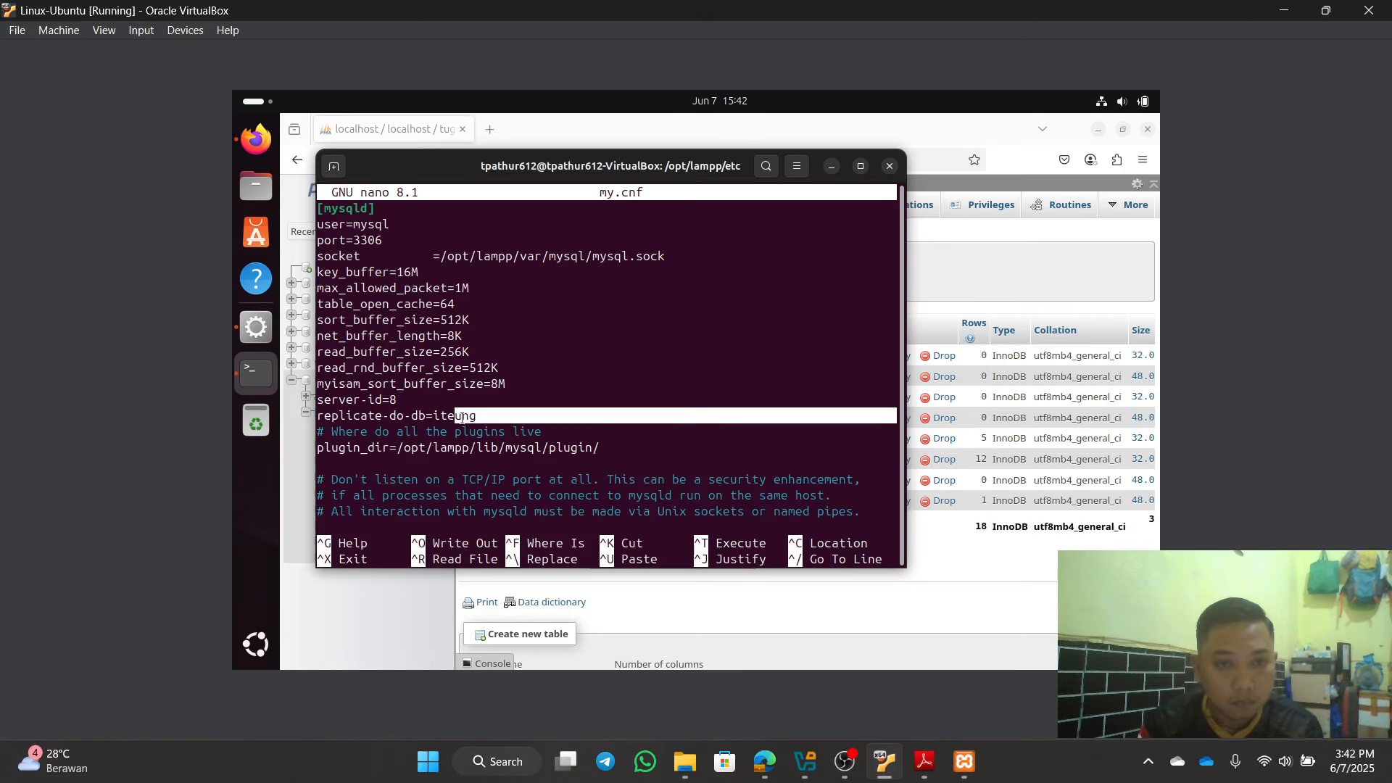
triple_click(460, 419)
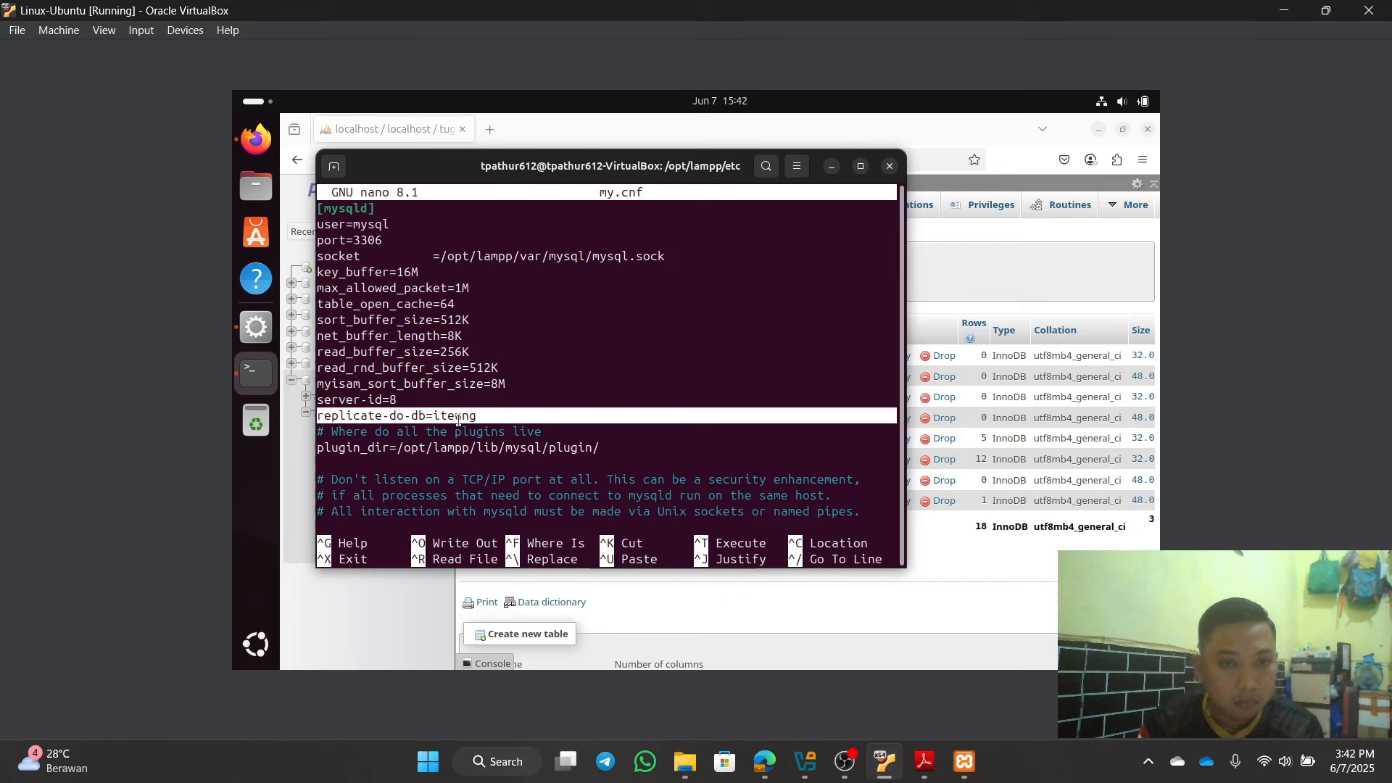
key(BackSpace)
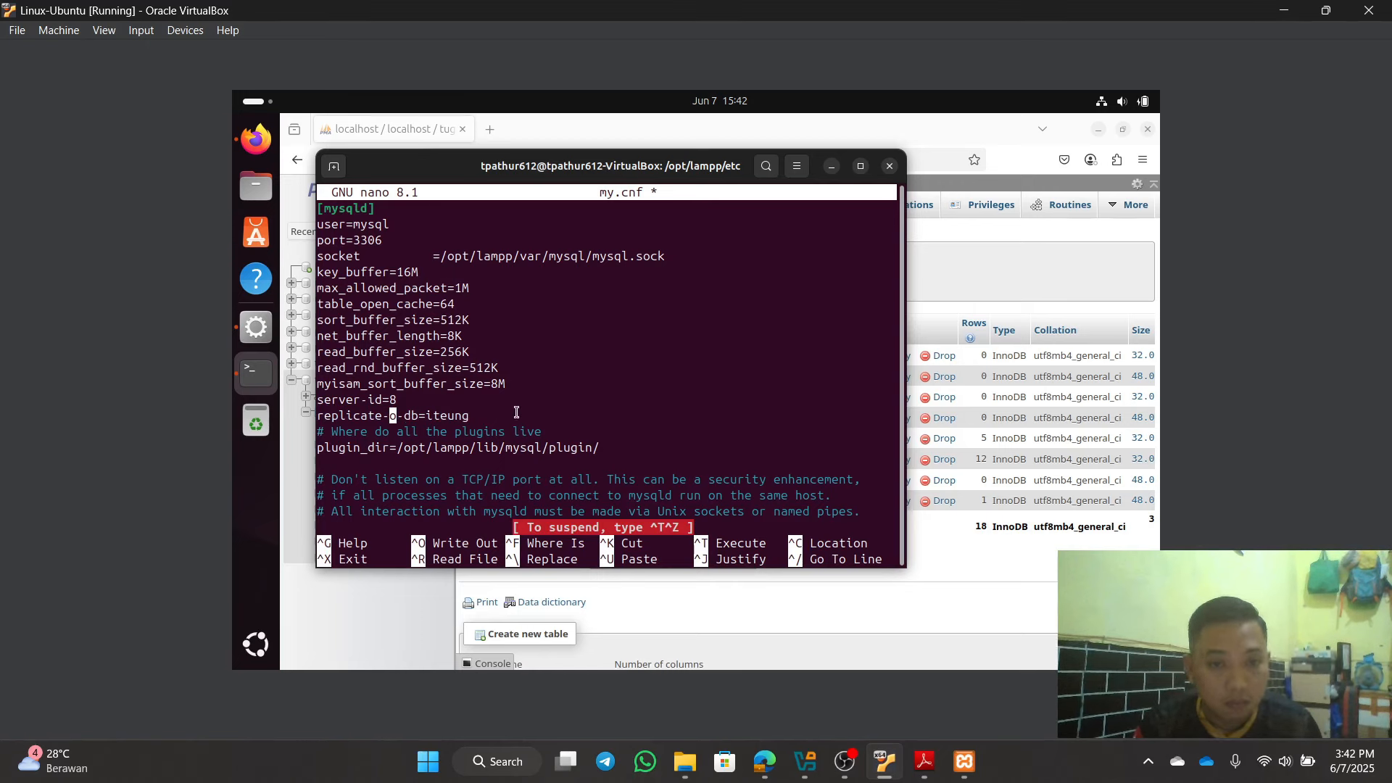
drag(477, 417, 316, 417)
click(464, 417)
click(384, 432)
key(Left)
key(Left)
key(Left)
key(Left)
key(Left)
key(Left)
key(Left)
key(Left)
key(Left)
key(Left)
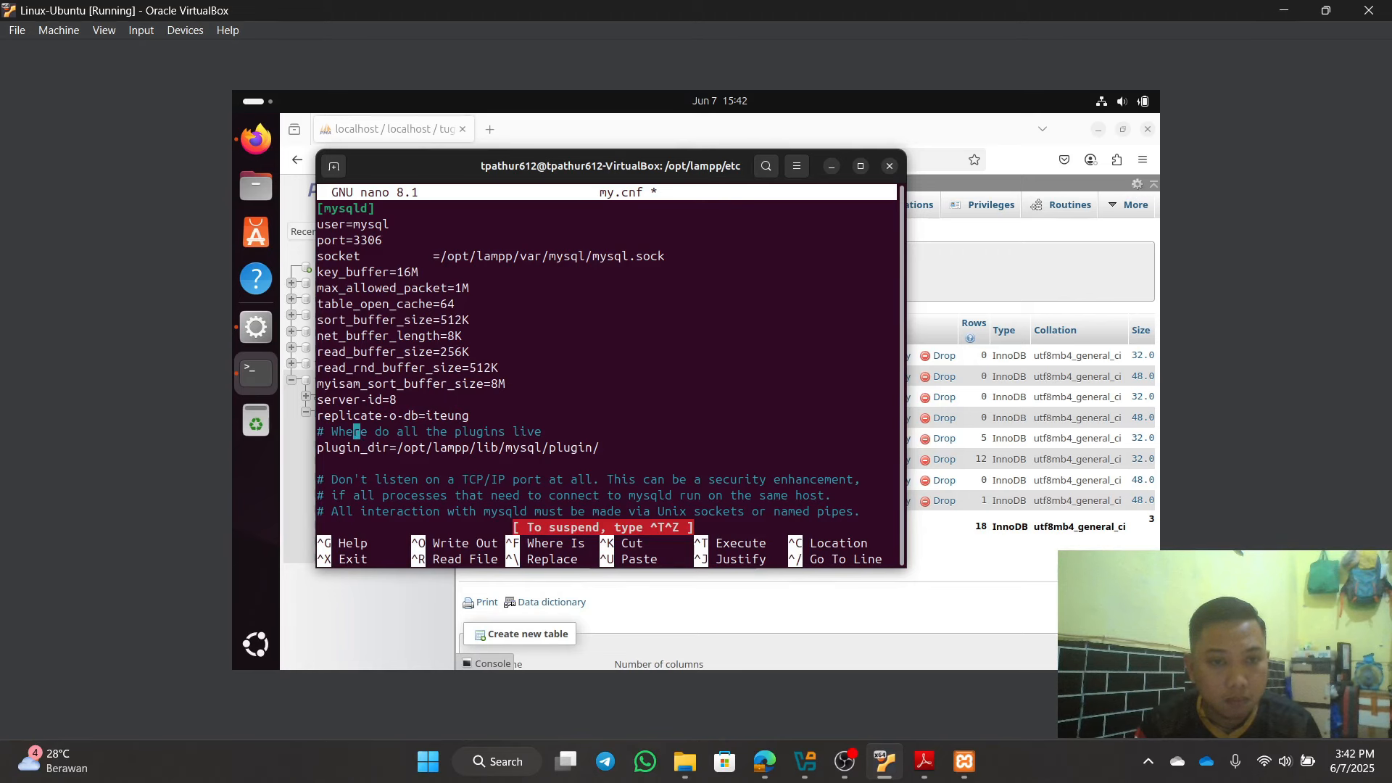
key(BackSpace)
key(BackSpace)
key(BackSpace)
key(BackSpace)
key(BackSpace)
key(BackSpace)
key(BackSpace)
key(BackSpace)
key(BackSpace)
key(BackSpace)
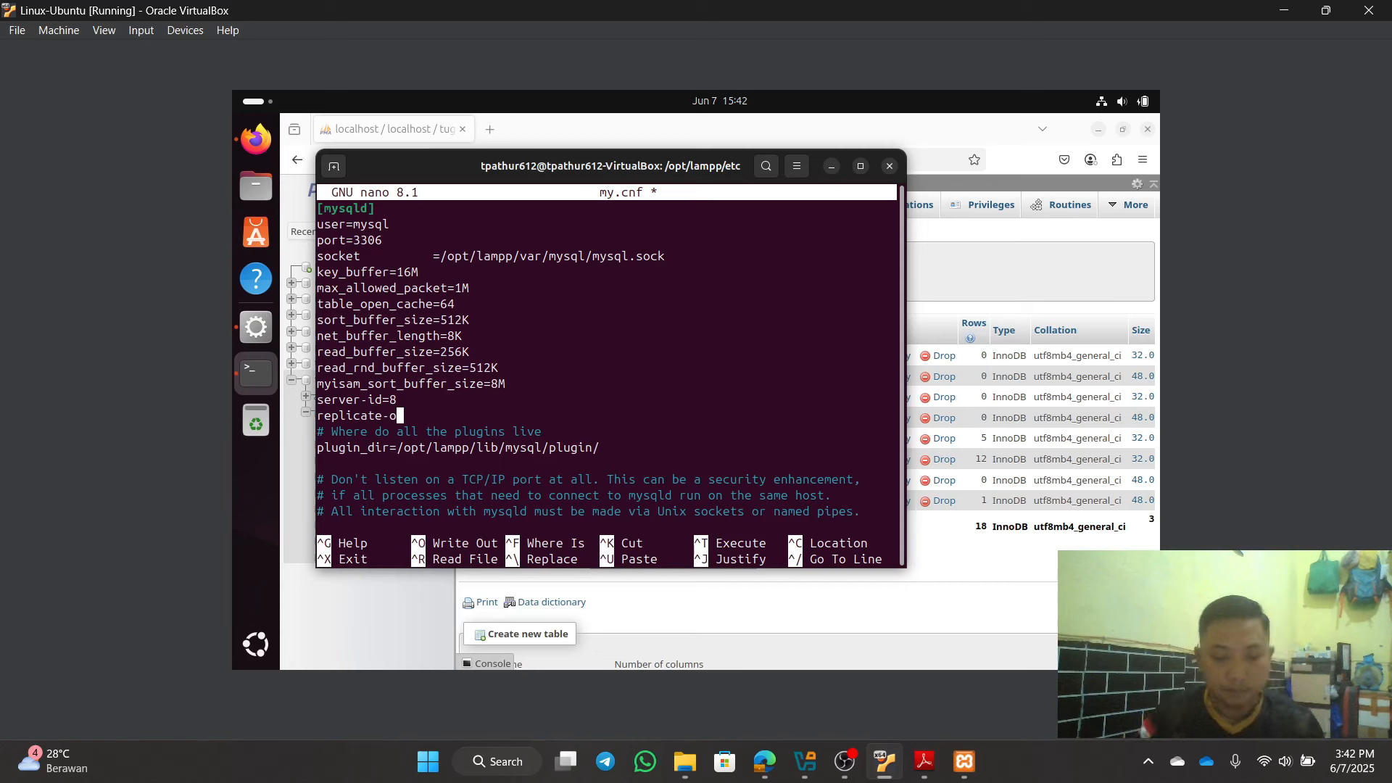
Step: Write a replicate-do-db-=tugas2 line below server-id=8 in my.cnf
key(BackSpace)
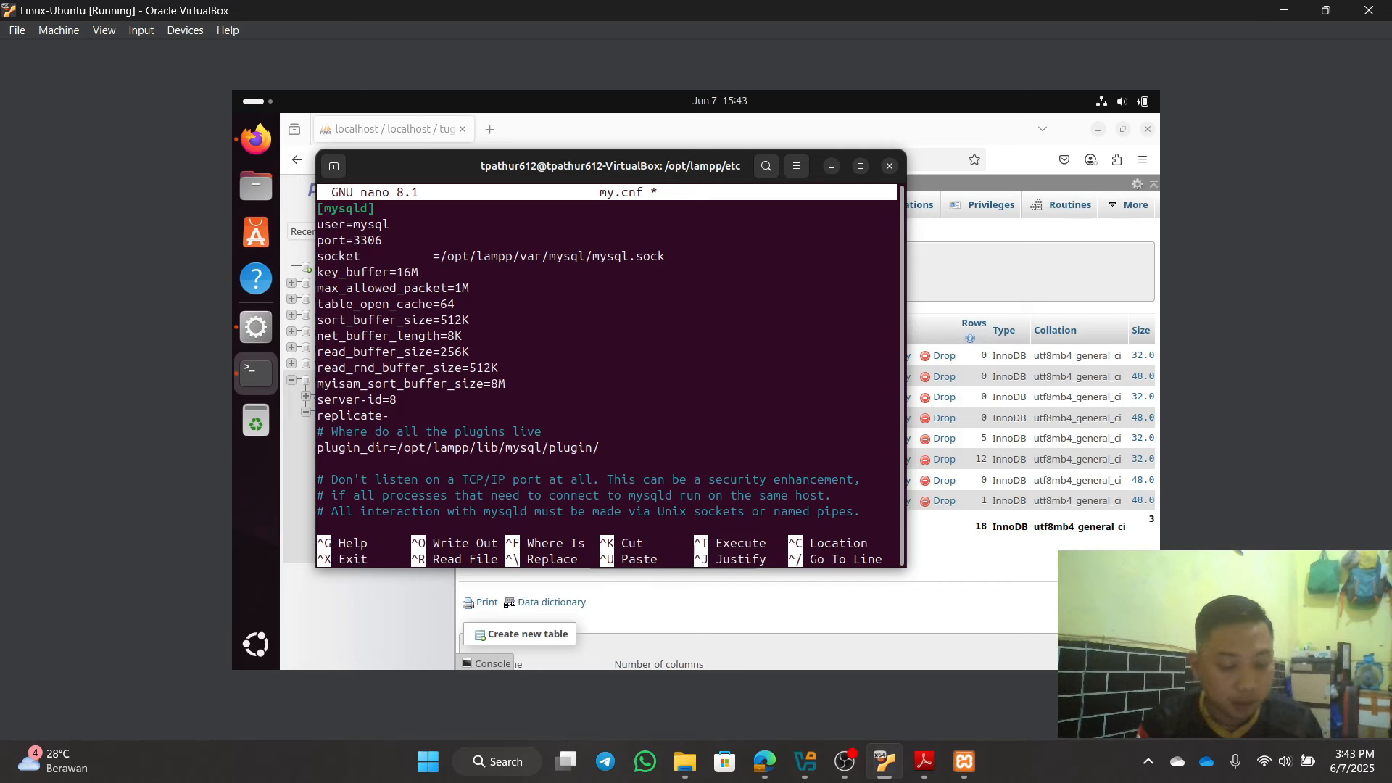
text(do.)
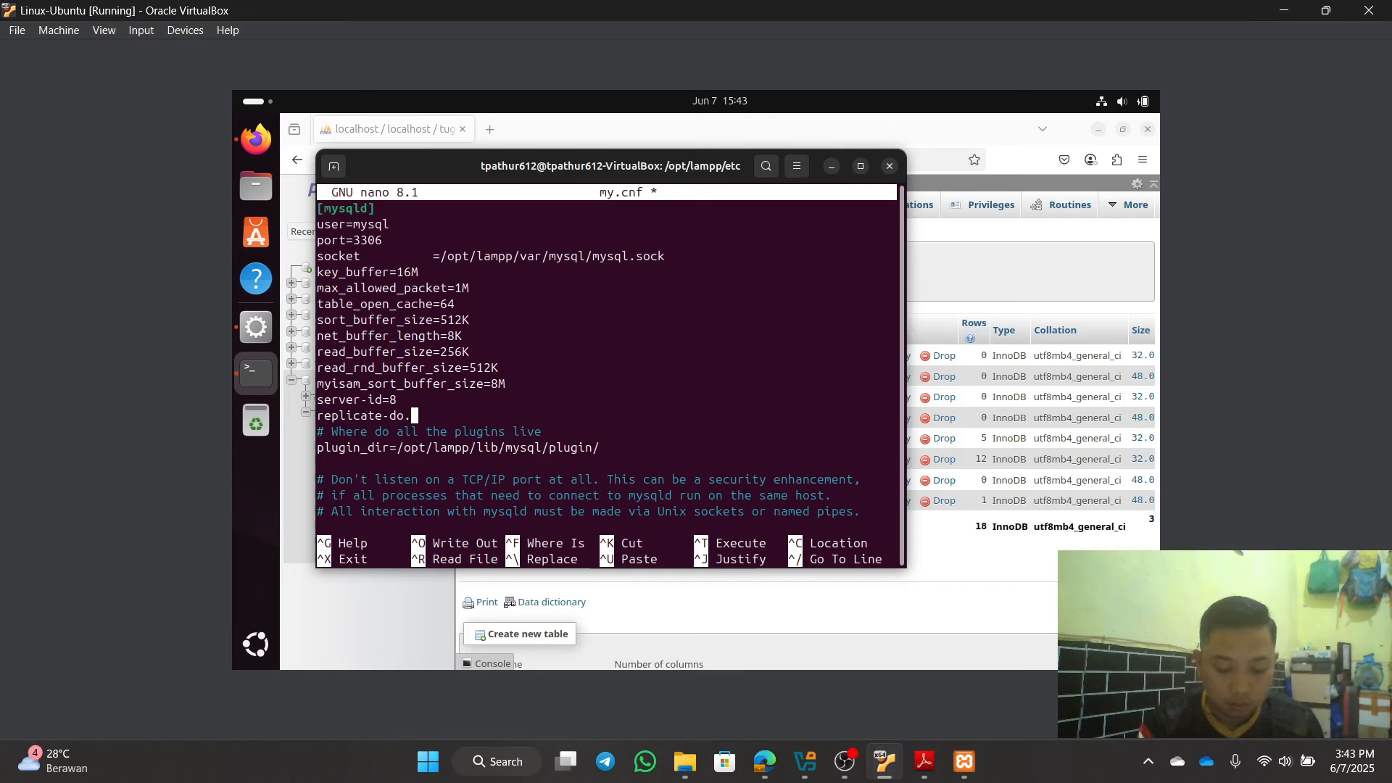
key(BackSpace)
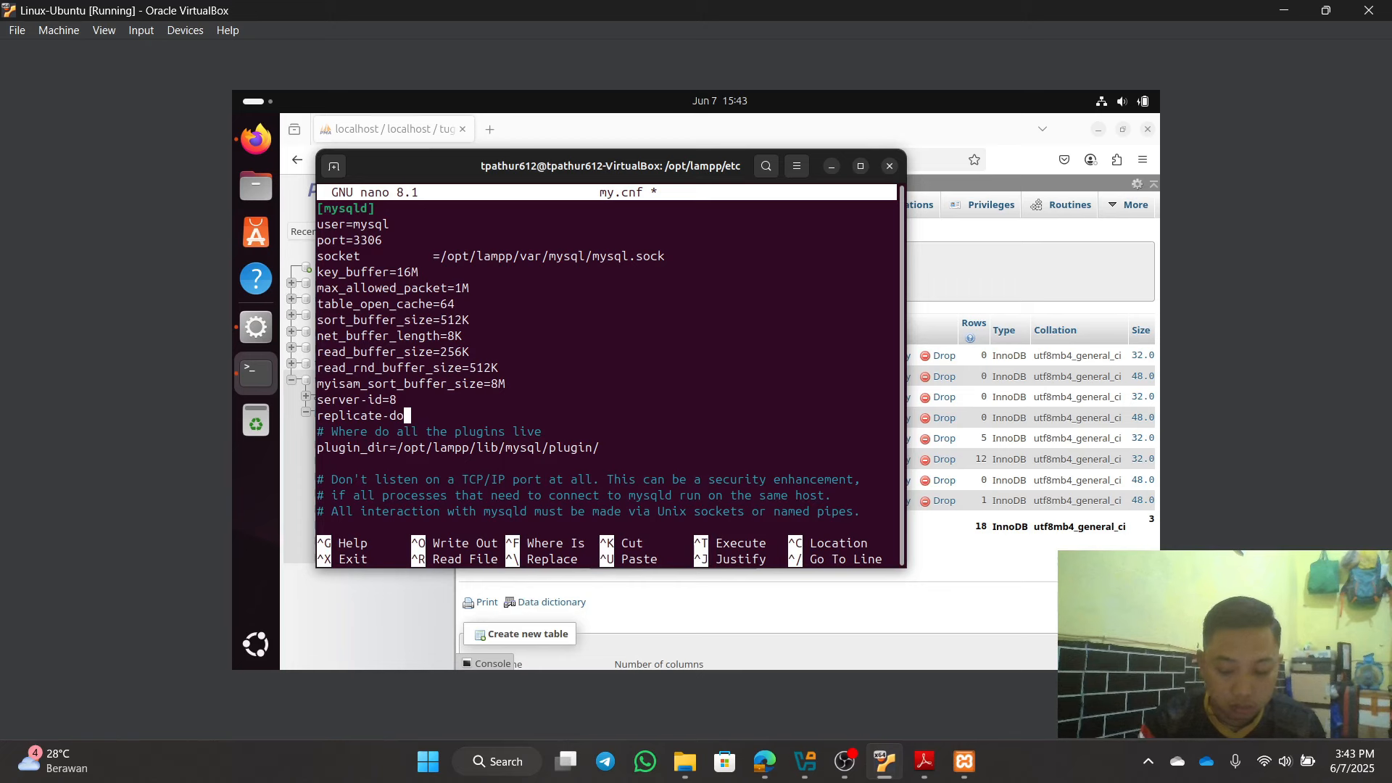
text(-)
text(d)
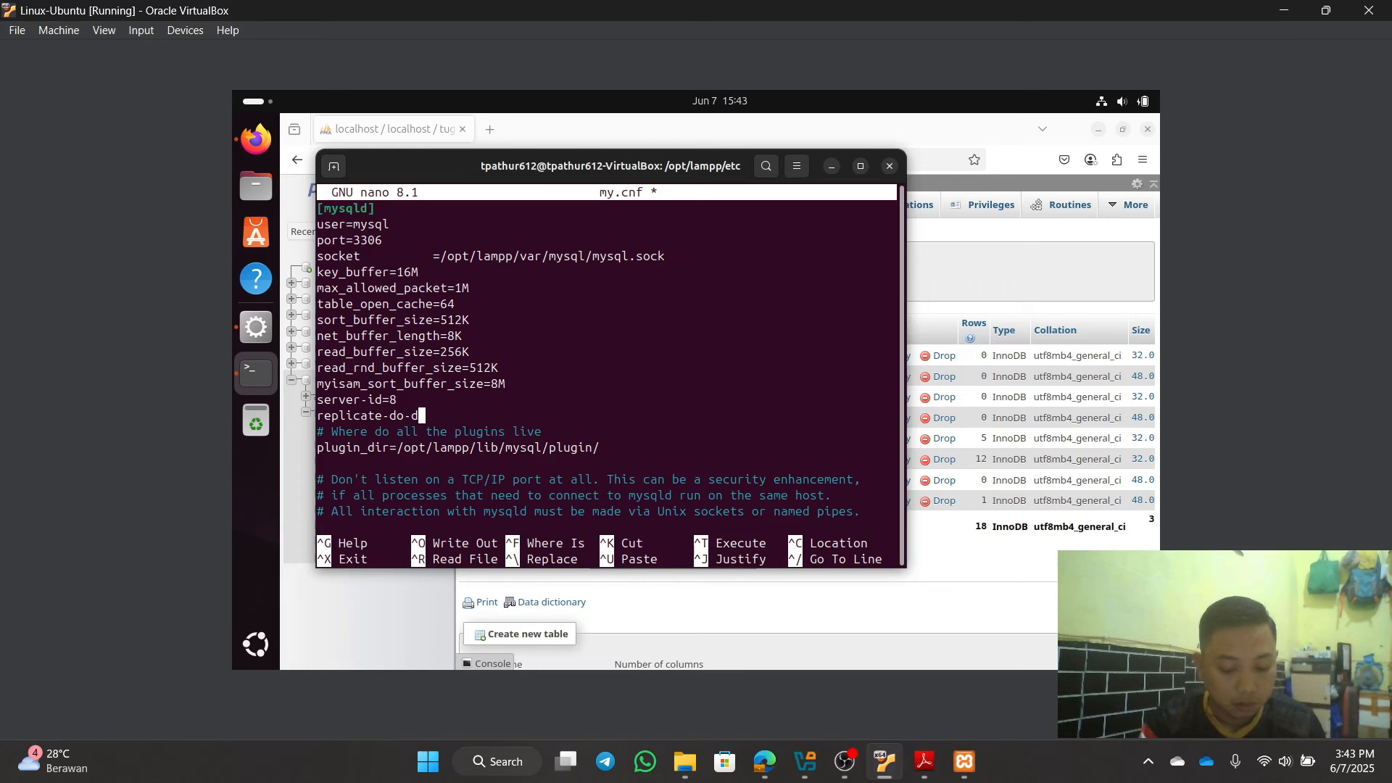
text(b-)
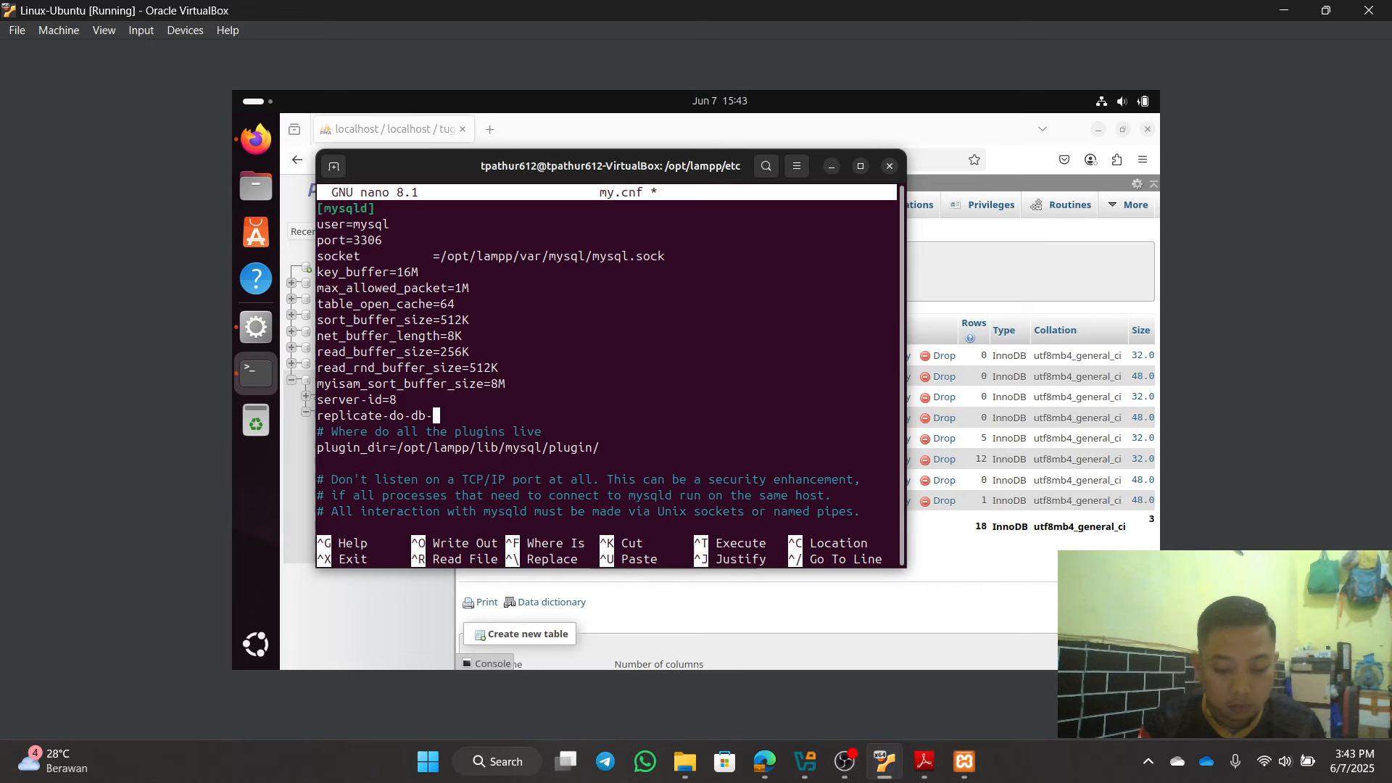
text(=)
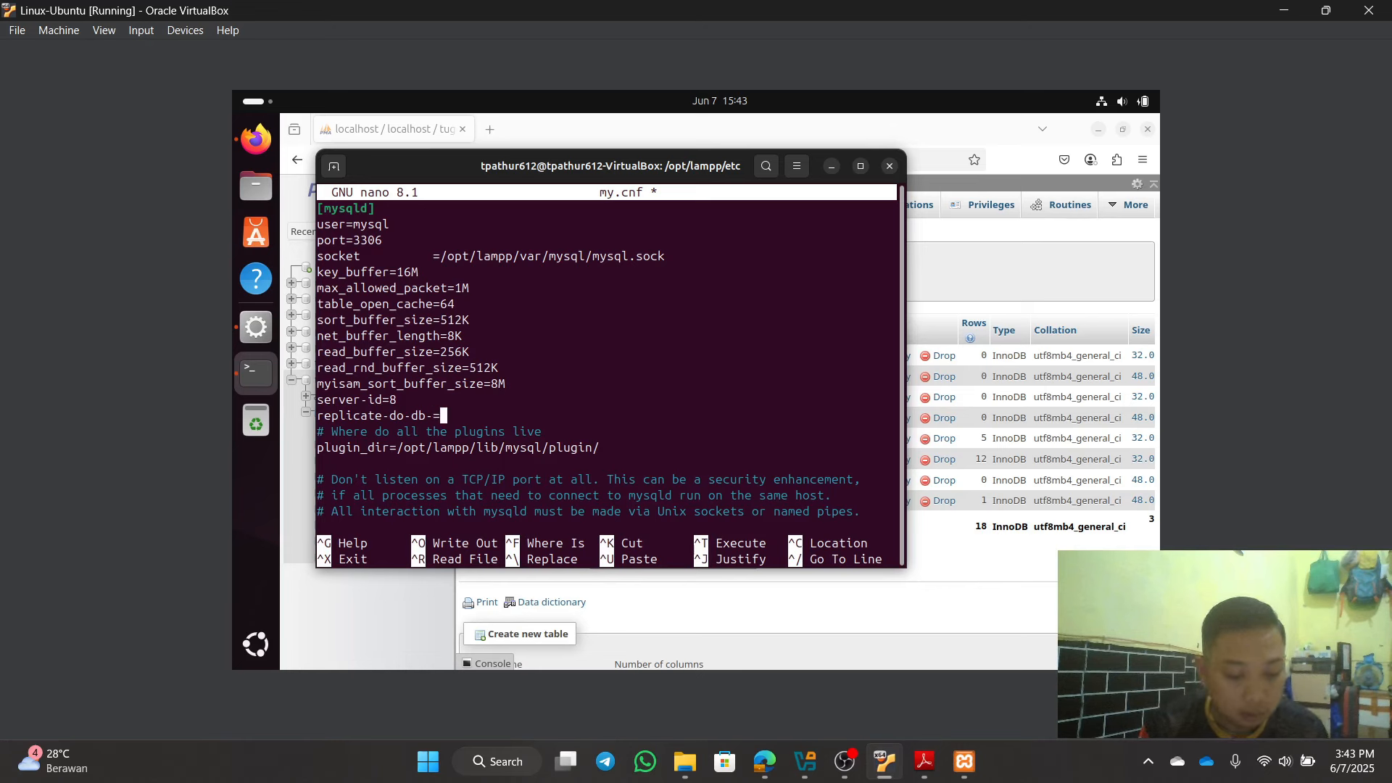
text(tugas)
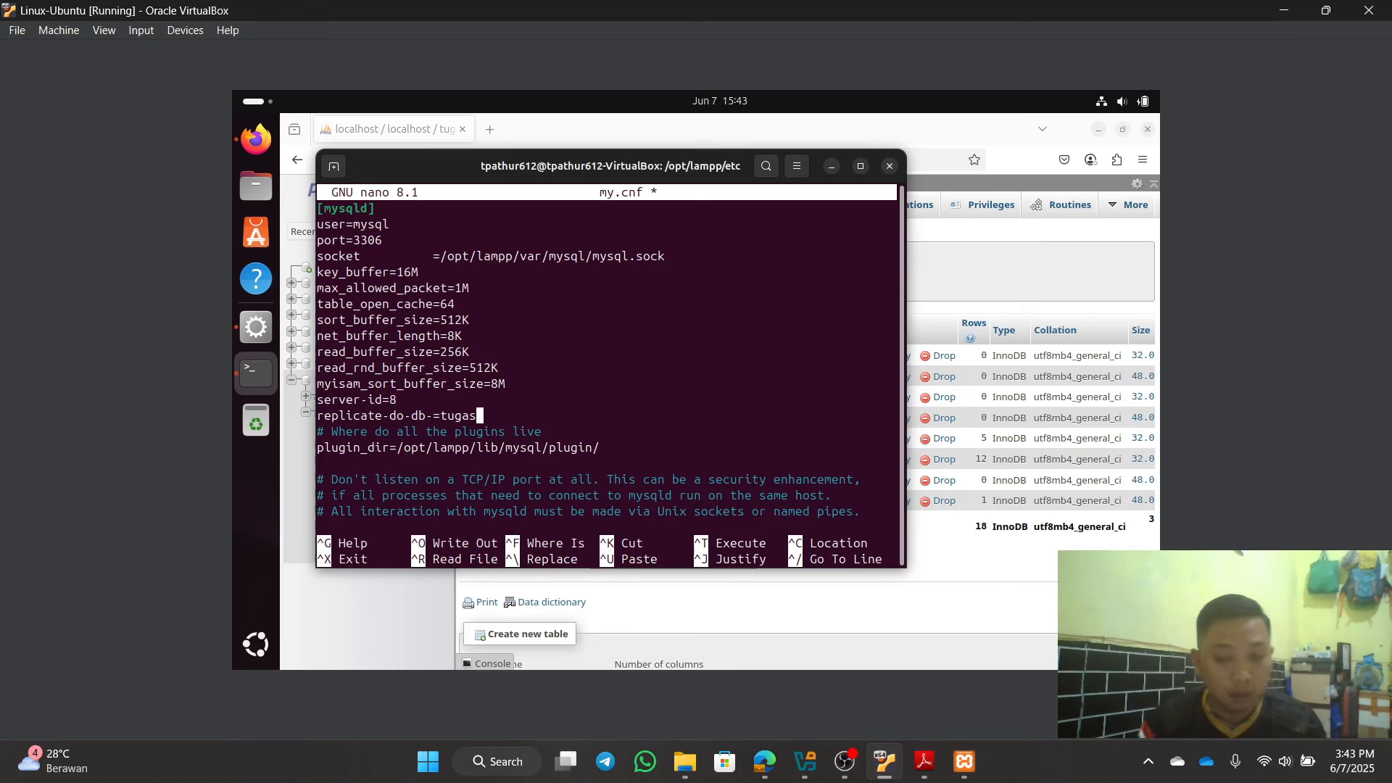
text(2)
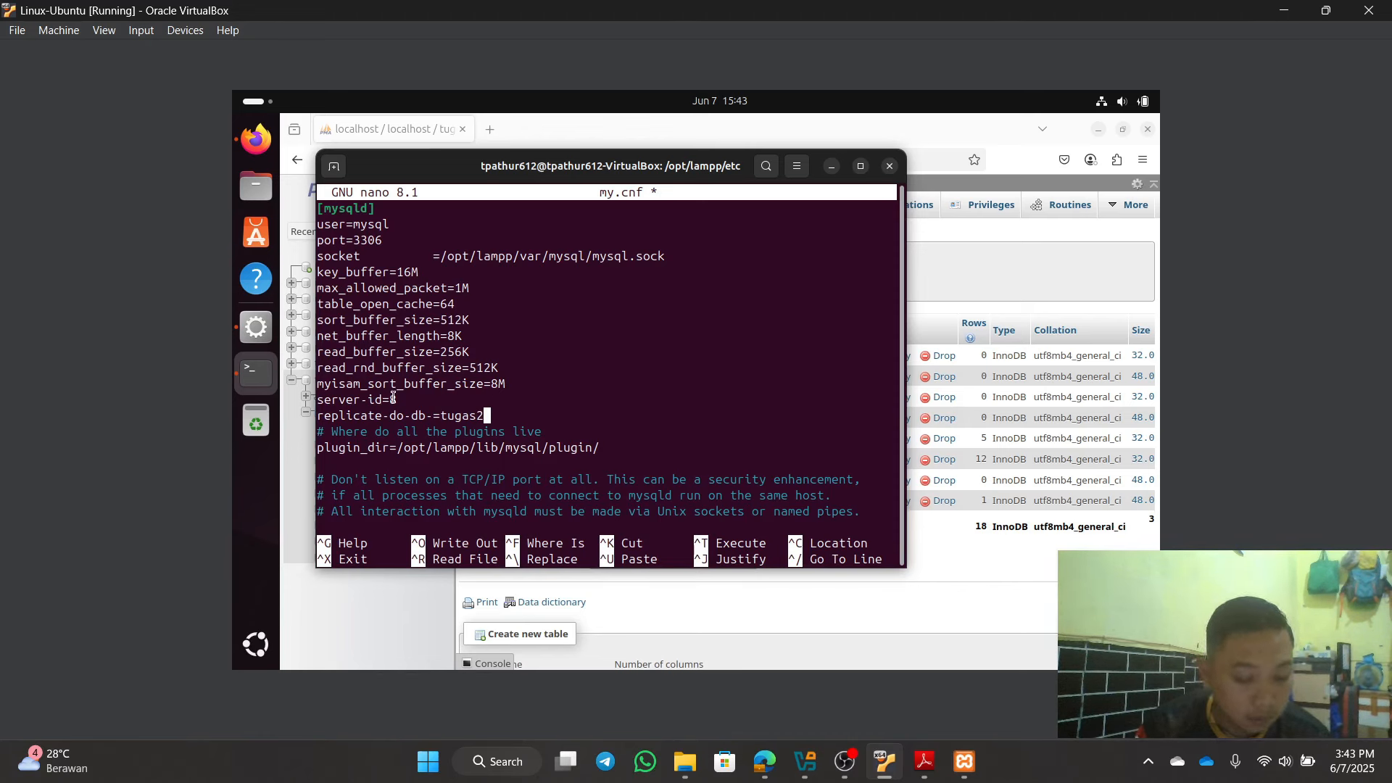
Step: Save my.cnf and exit nano
key(ctrl+x)
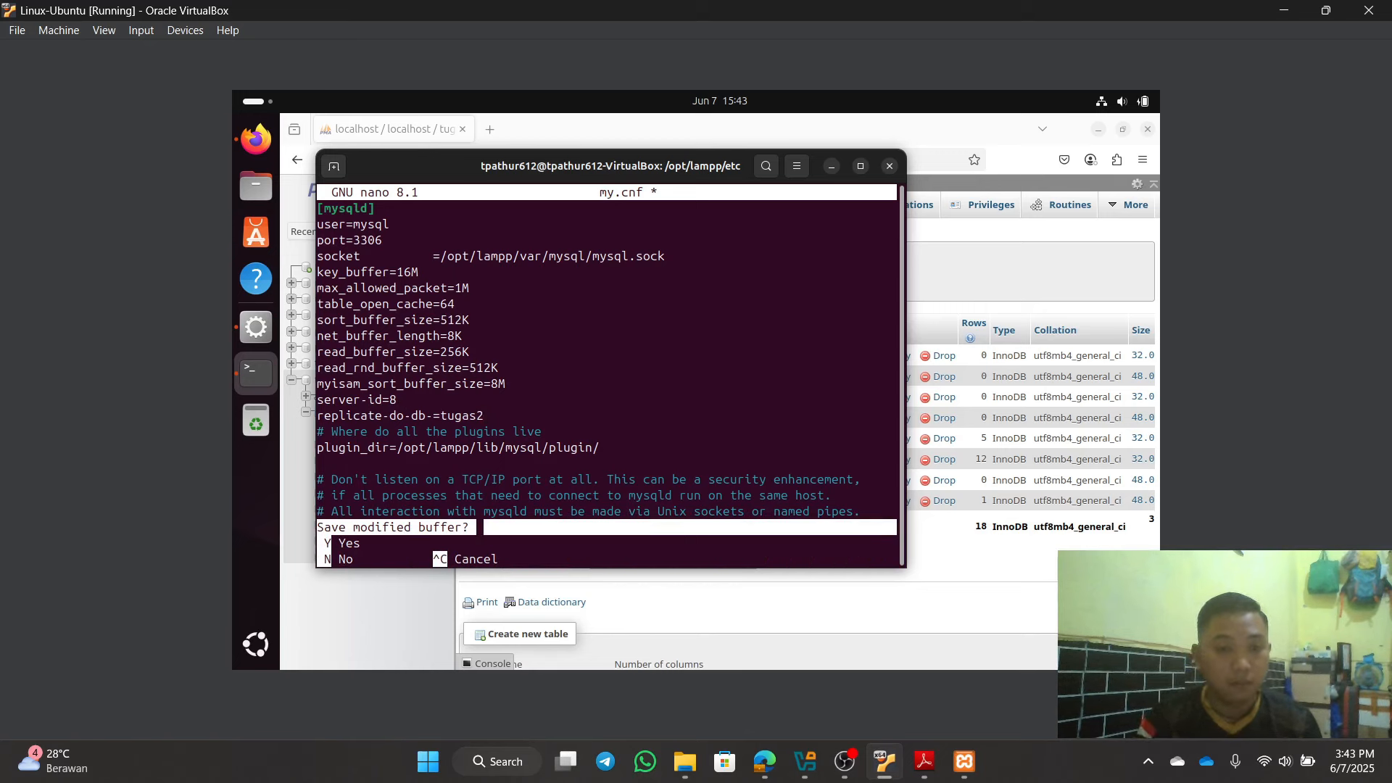
key(y)
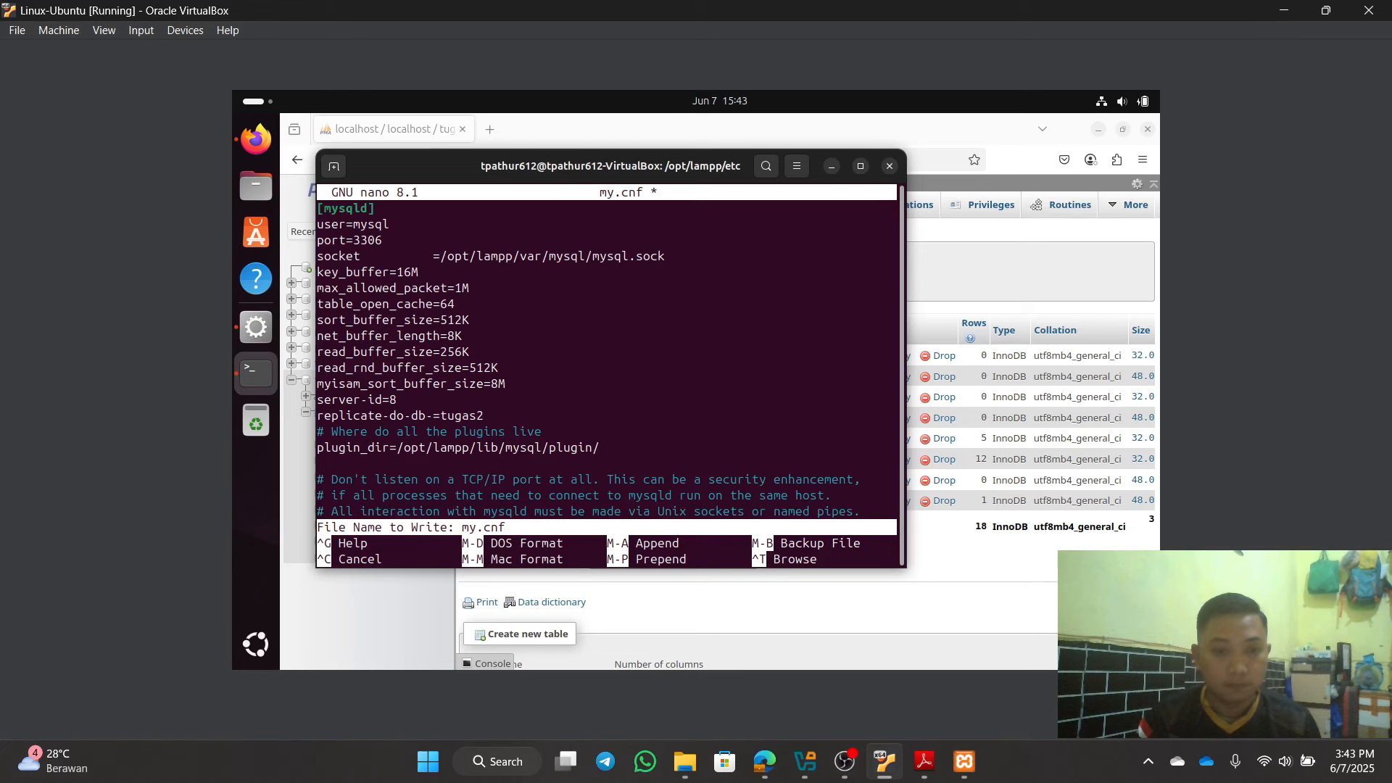
key(Return)
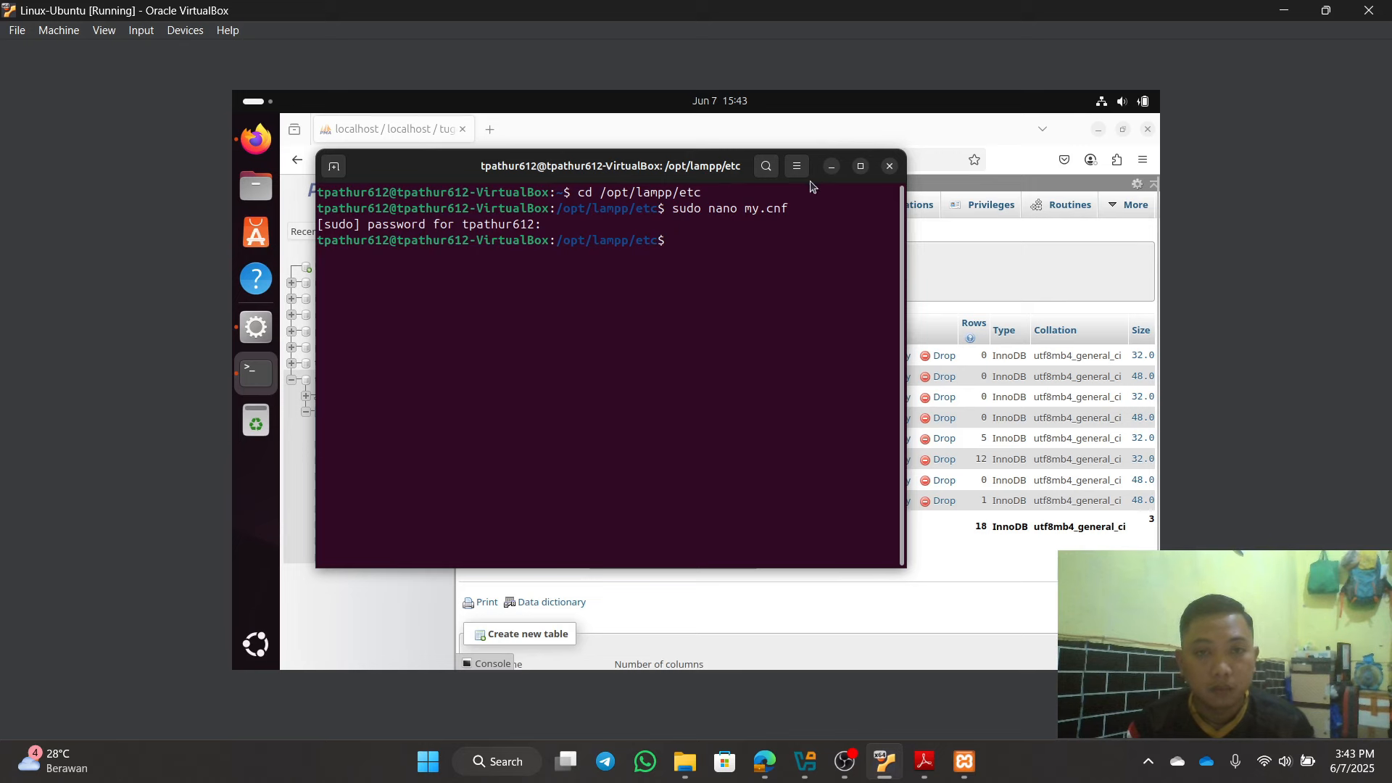
Step: Restart MySQL Database in XAMPP Manager to load the edited my.cnf; it ends up Stopped
click(832, 166)
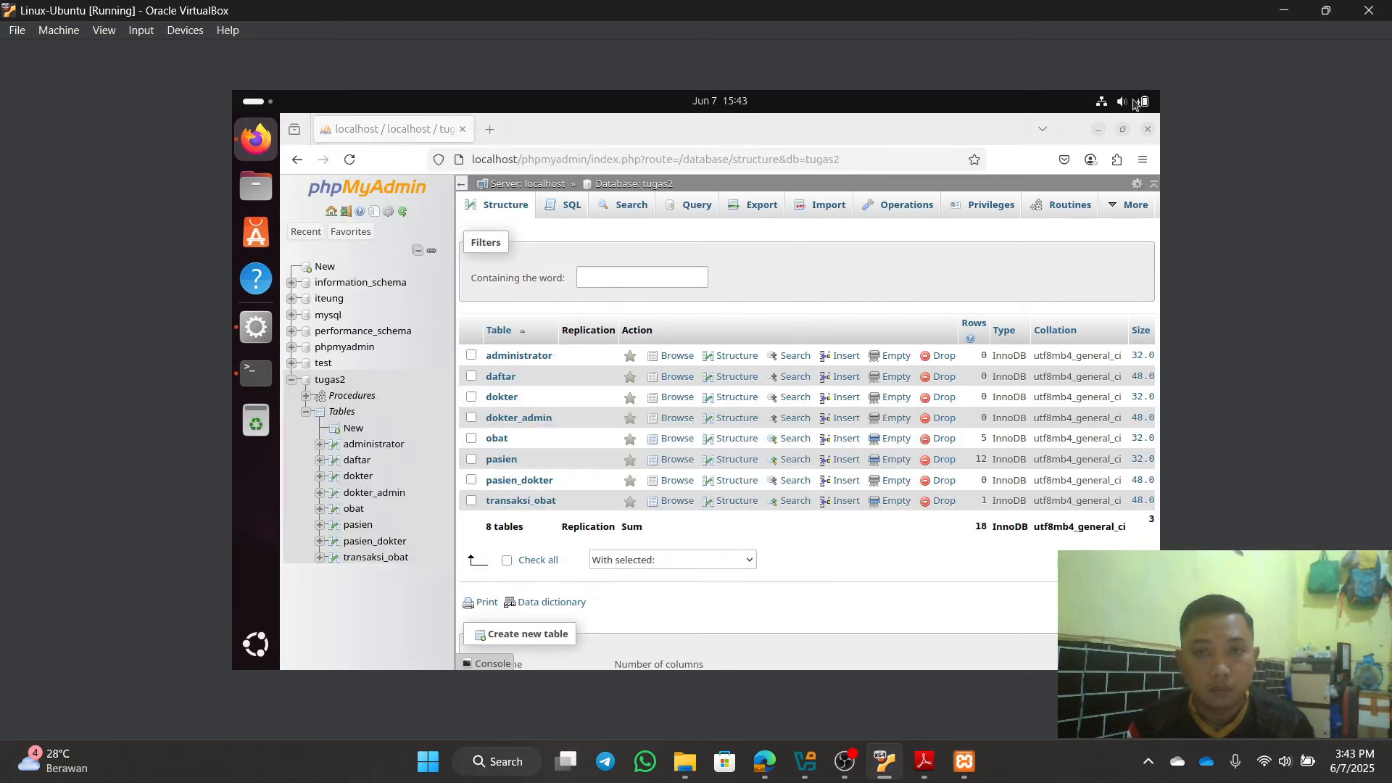
click(1098, 130)
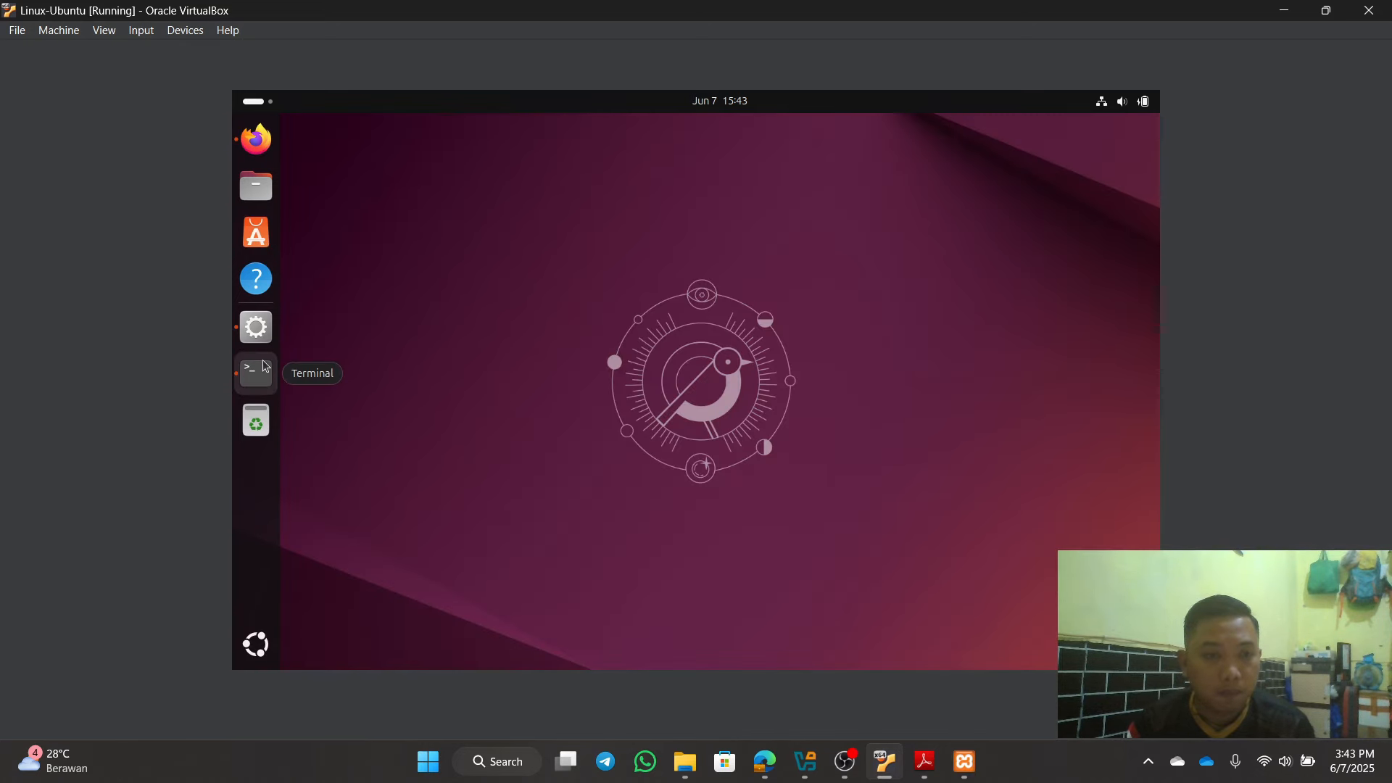
click(256, 335)
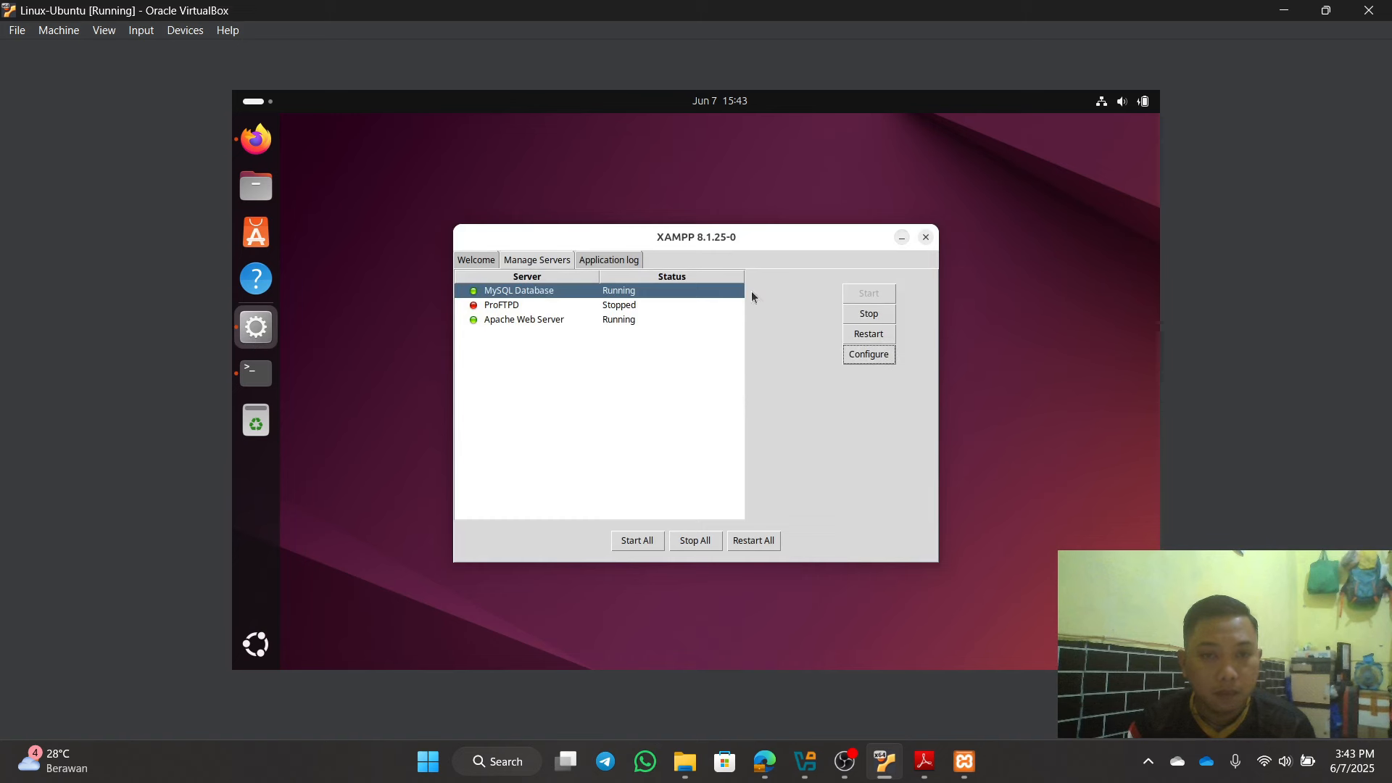
click(874, 337)
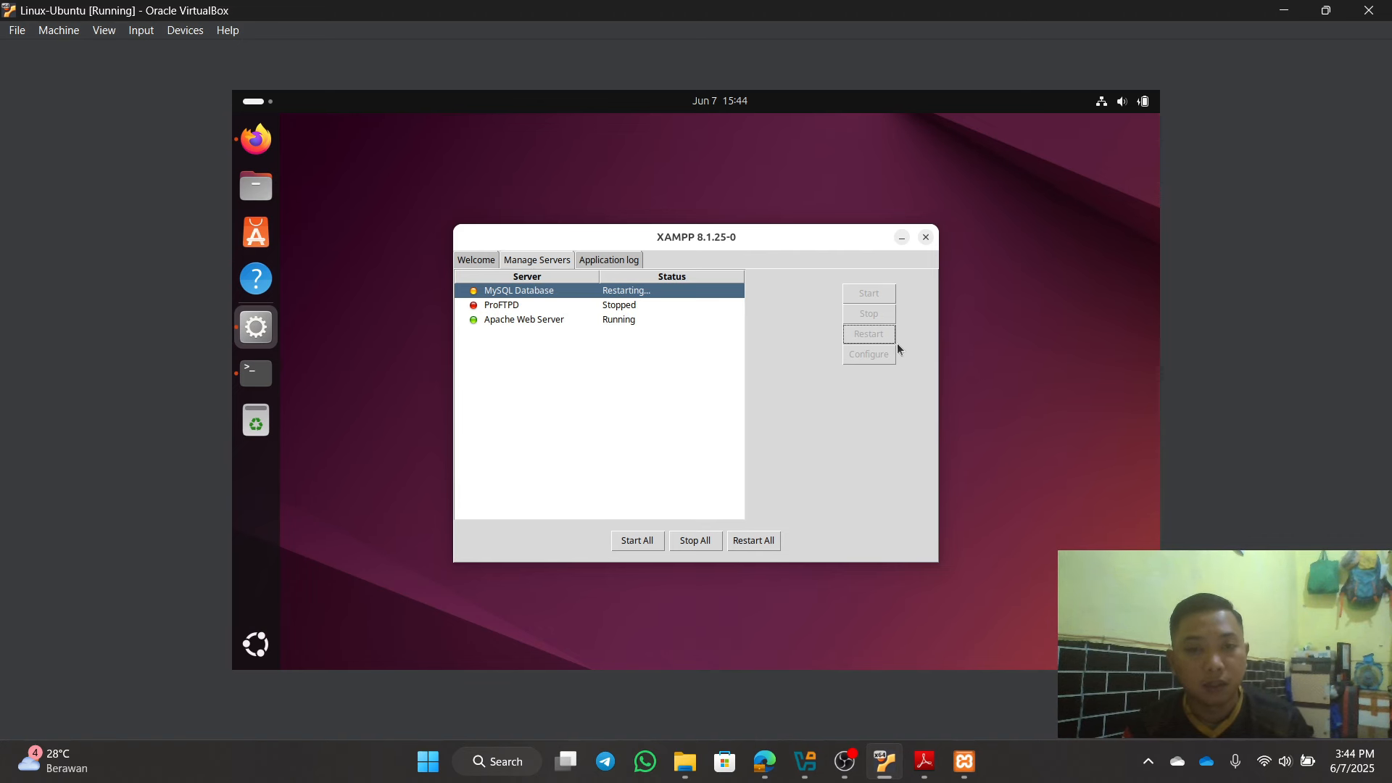
click(967, 763)
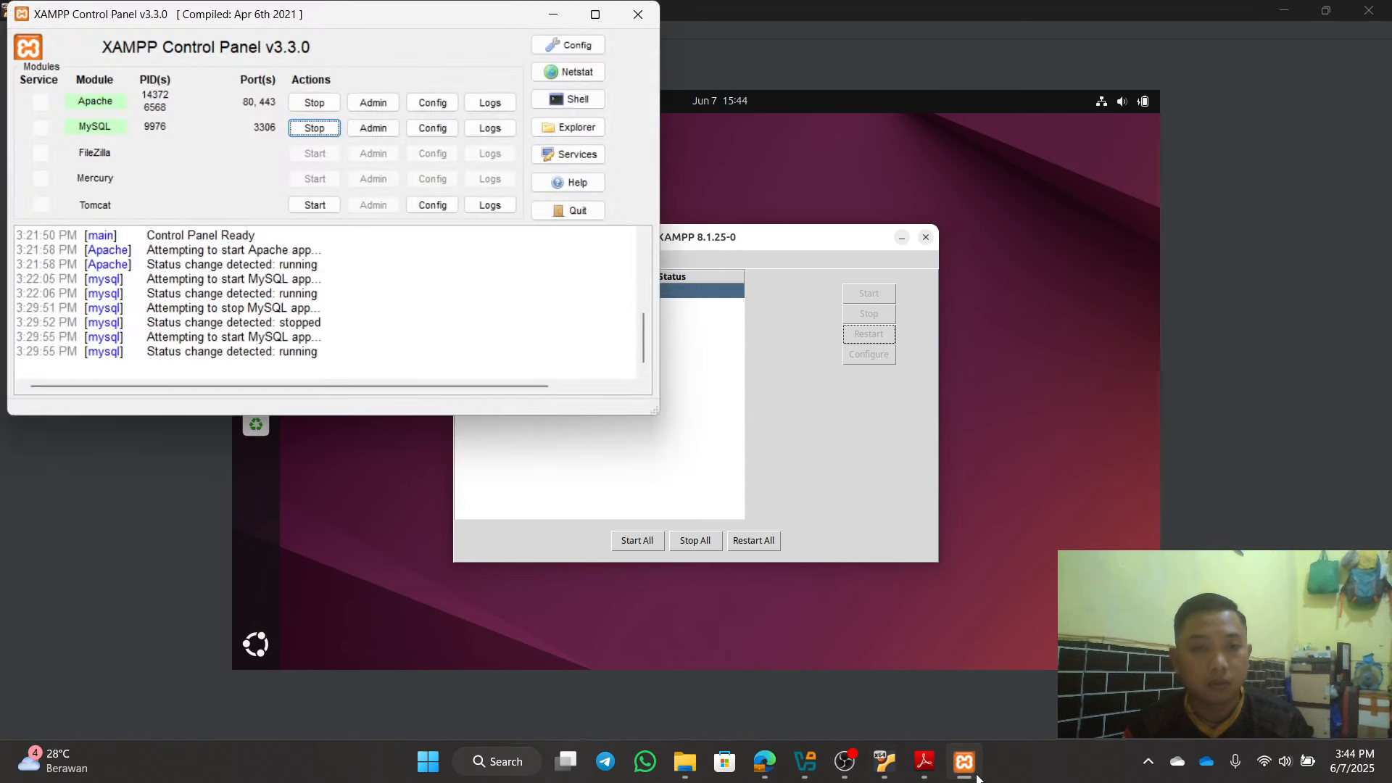
click(972, 761)
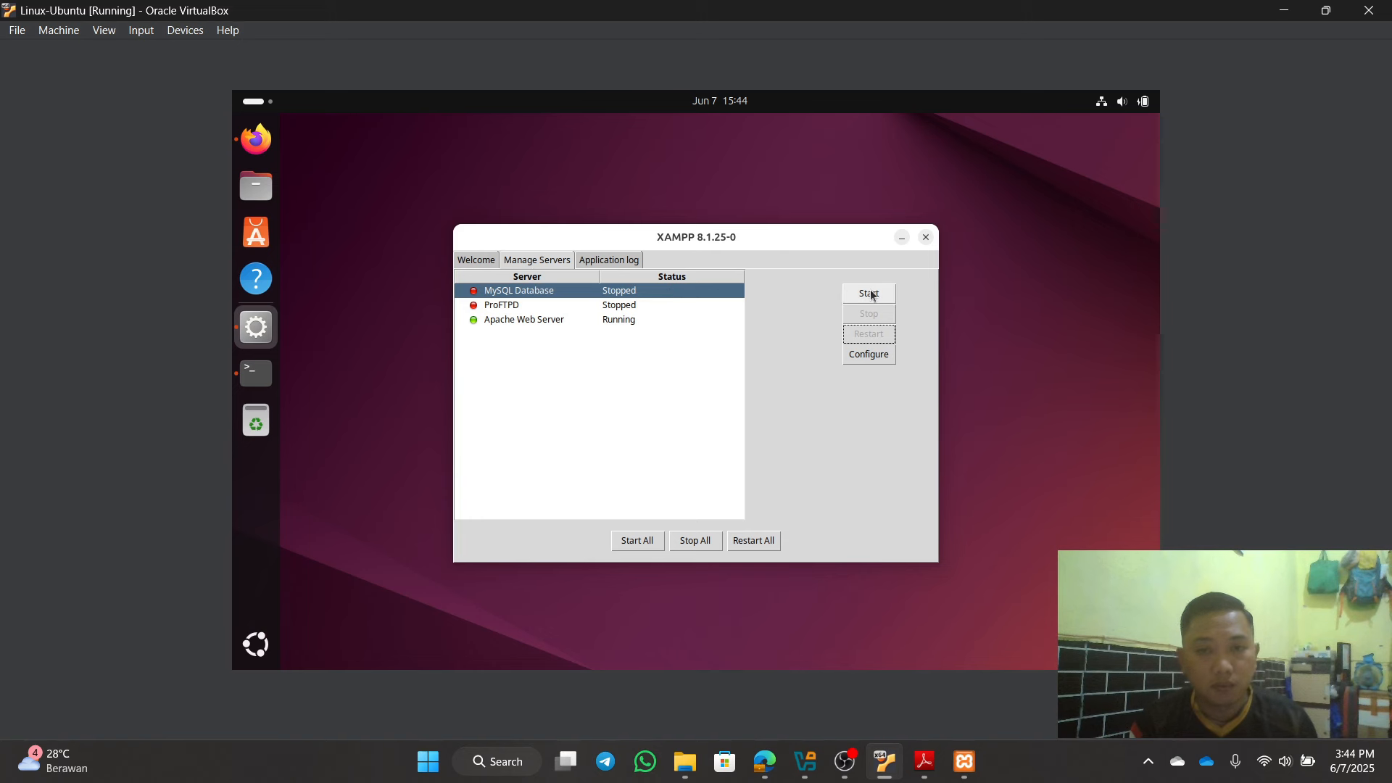
Step: Try starting MySQL Database twice, check the host XAMPP Control Panel, then return to the terminal
click(871, 294)
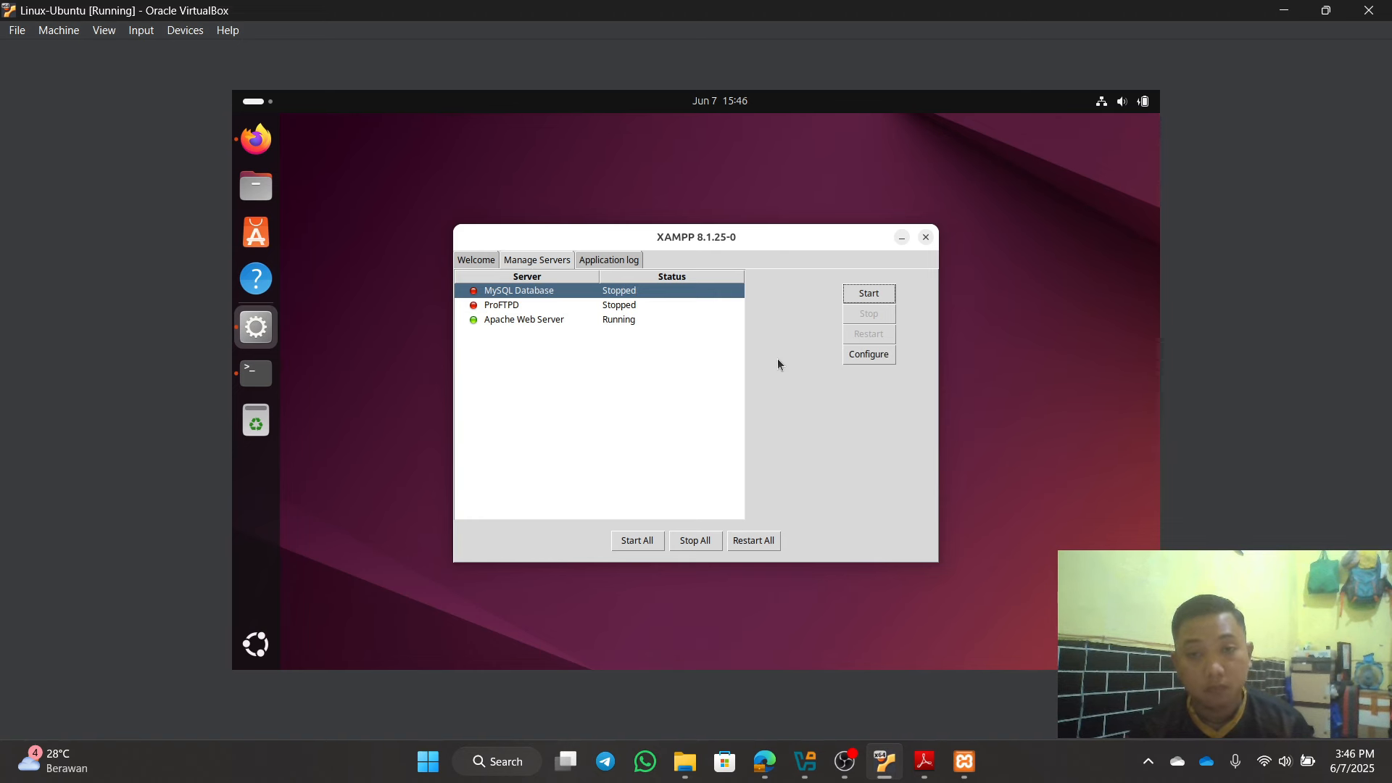
click(869, 294)
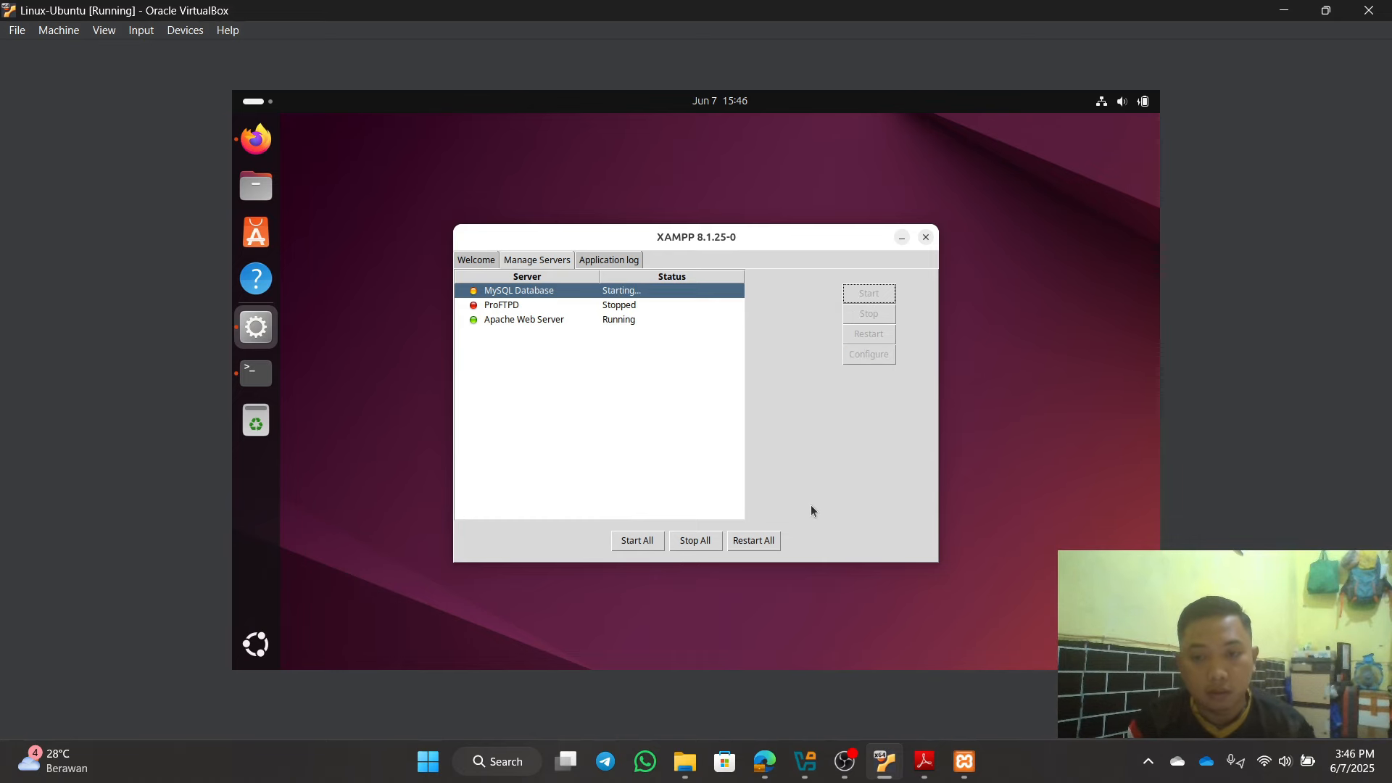
click(966, 763)
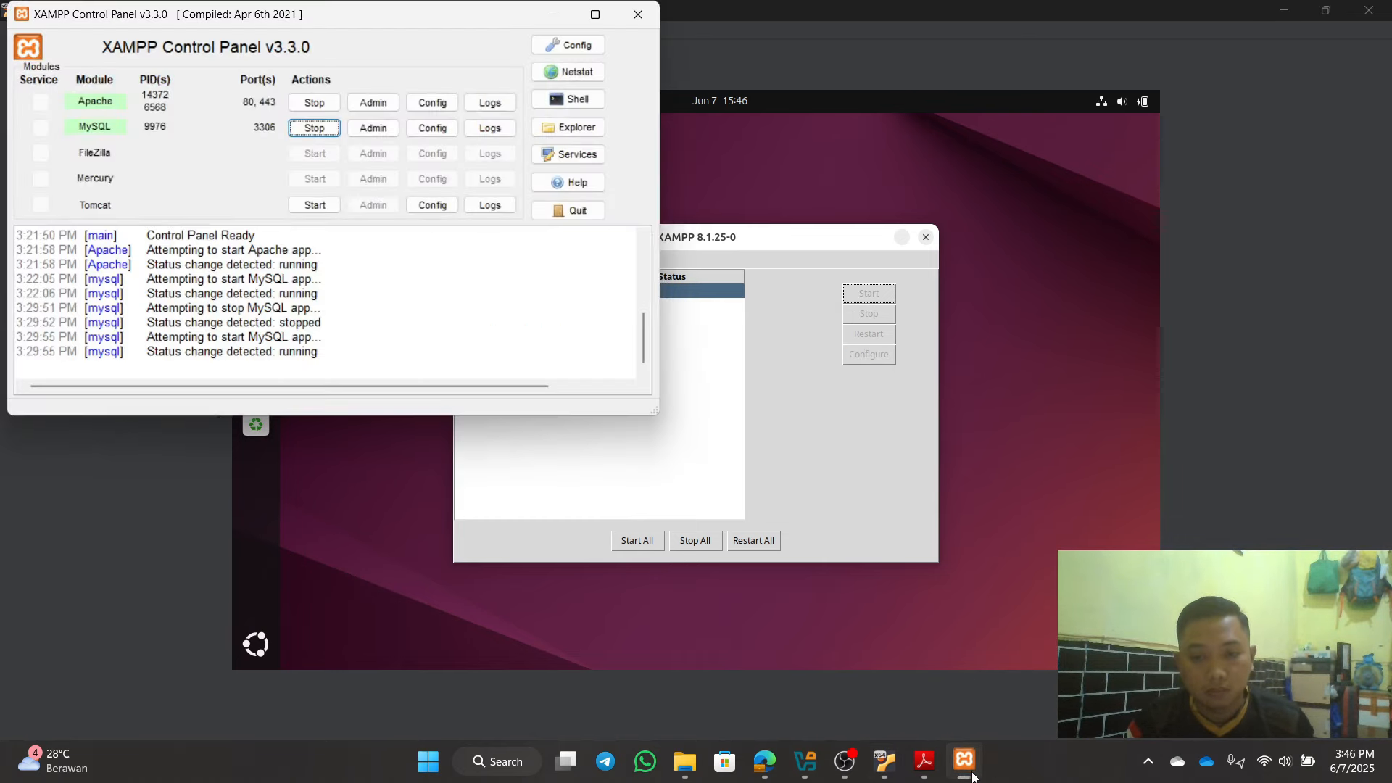
click(966, 763)
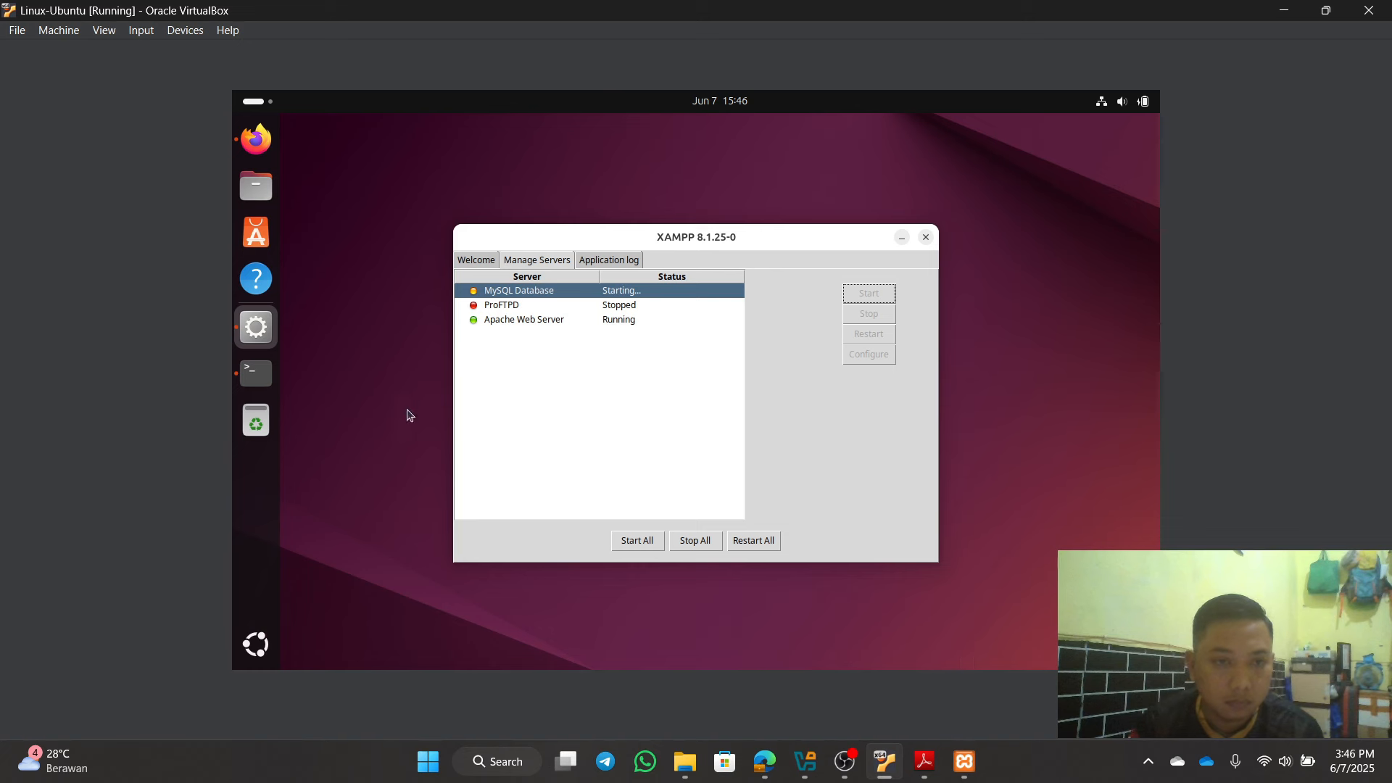
click(268, 378)
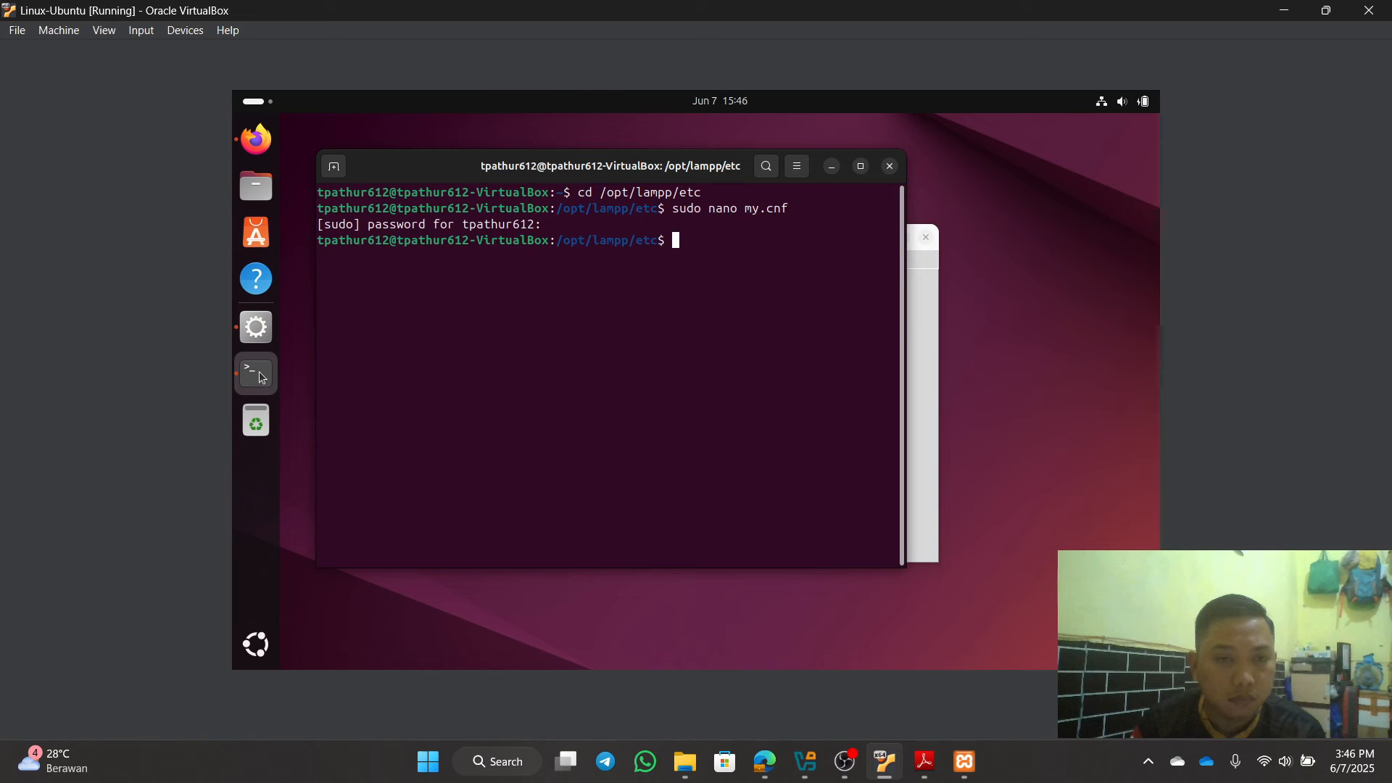
Step: Minimize the terminal, confirm MySQL Database is still Stopped, and minimize XAMPP Manager
click(833, 167)
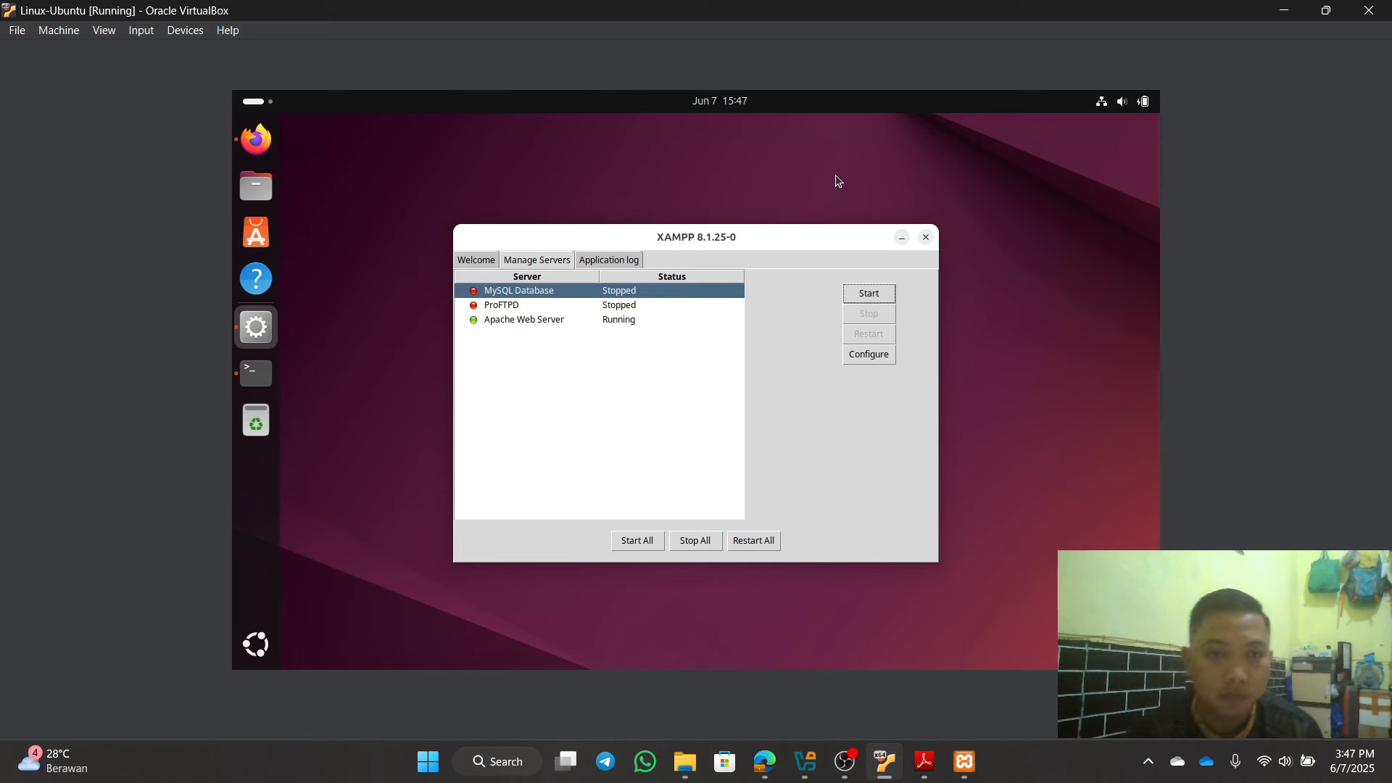
click(902, 237)
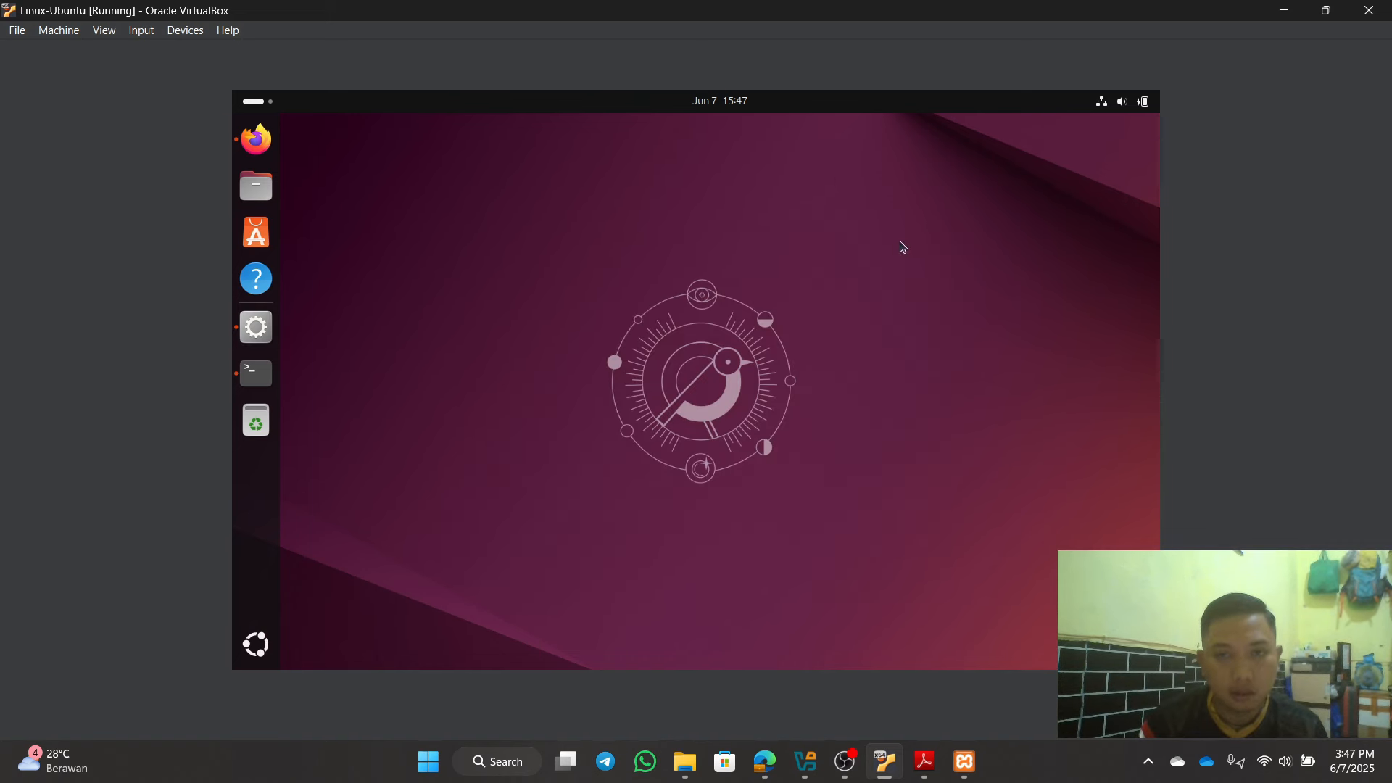
click(255, 336)
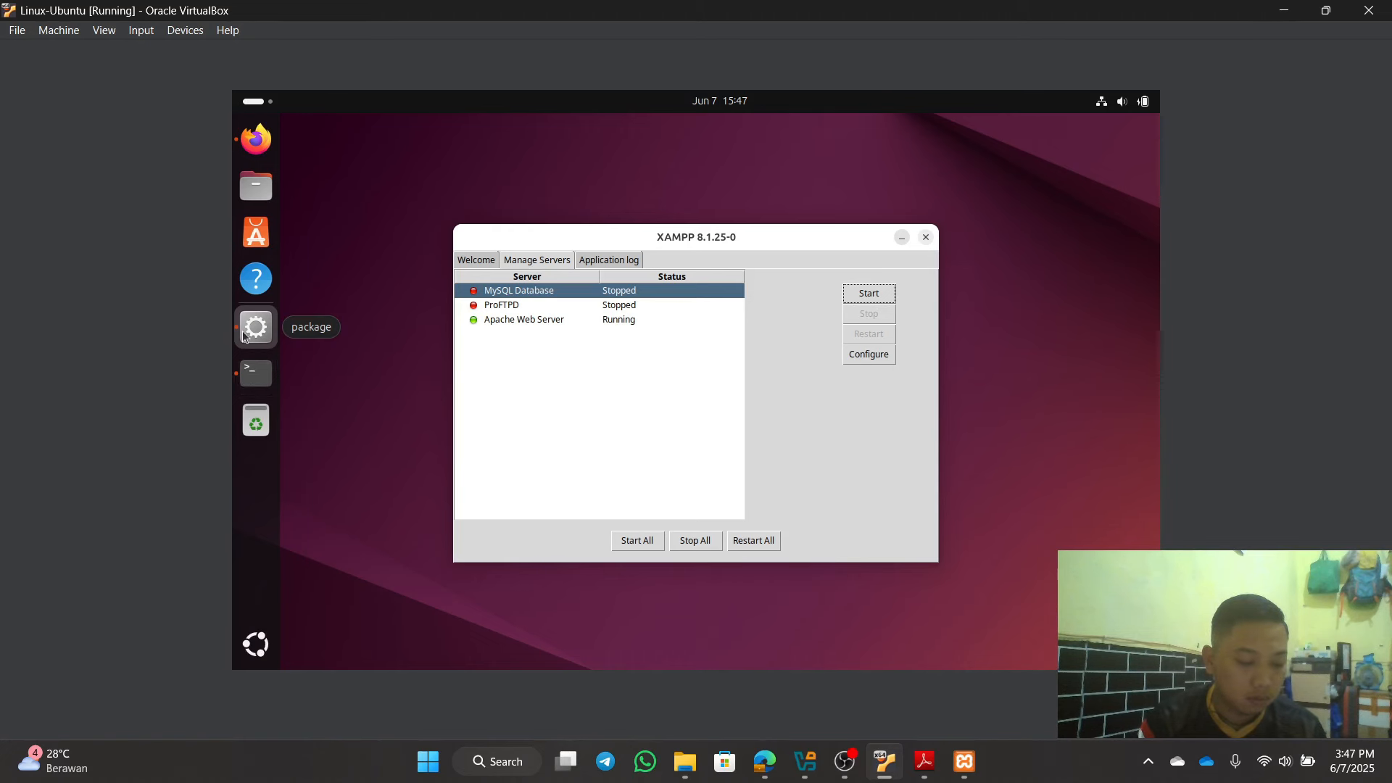
click(900, 239)
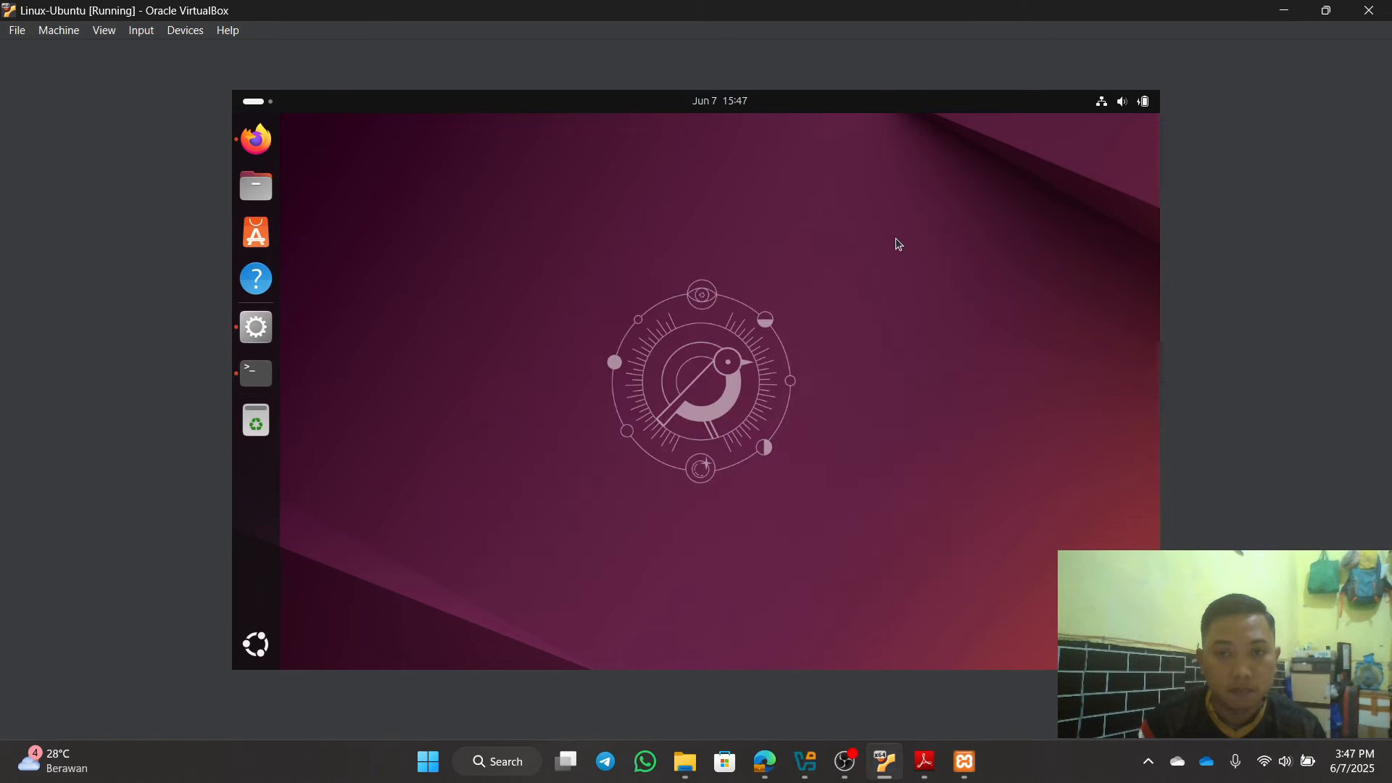
Step: Reopen my.cnf with sudo nano and go to the server-id=8 line
click(265, 375)
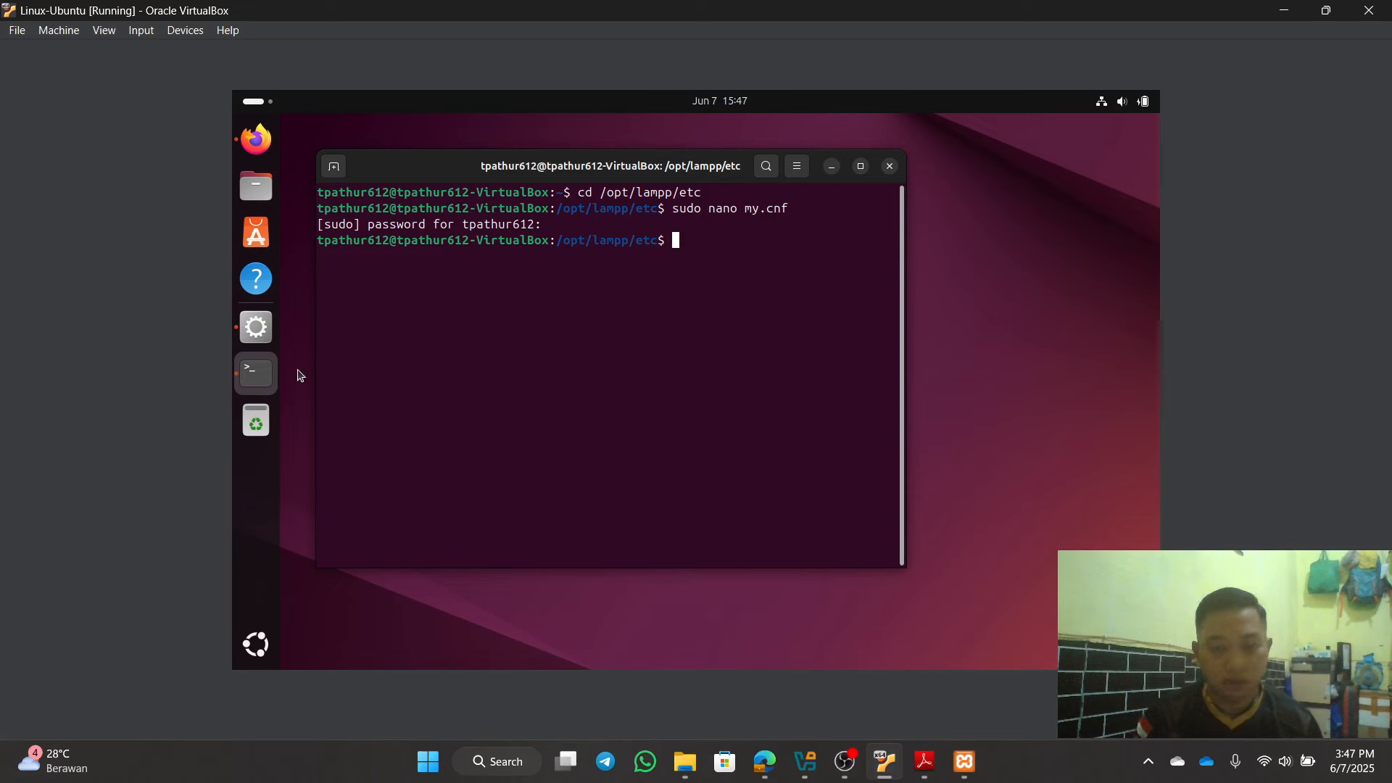
key(Up)
key(Return)
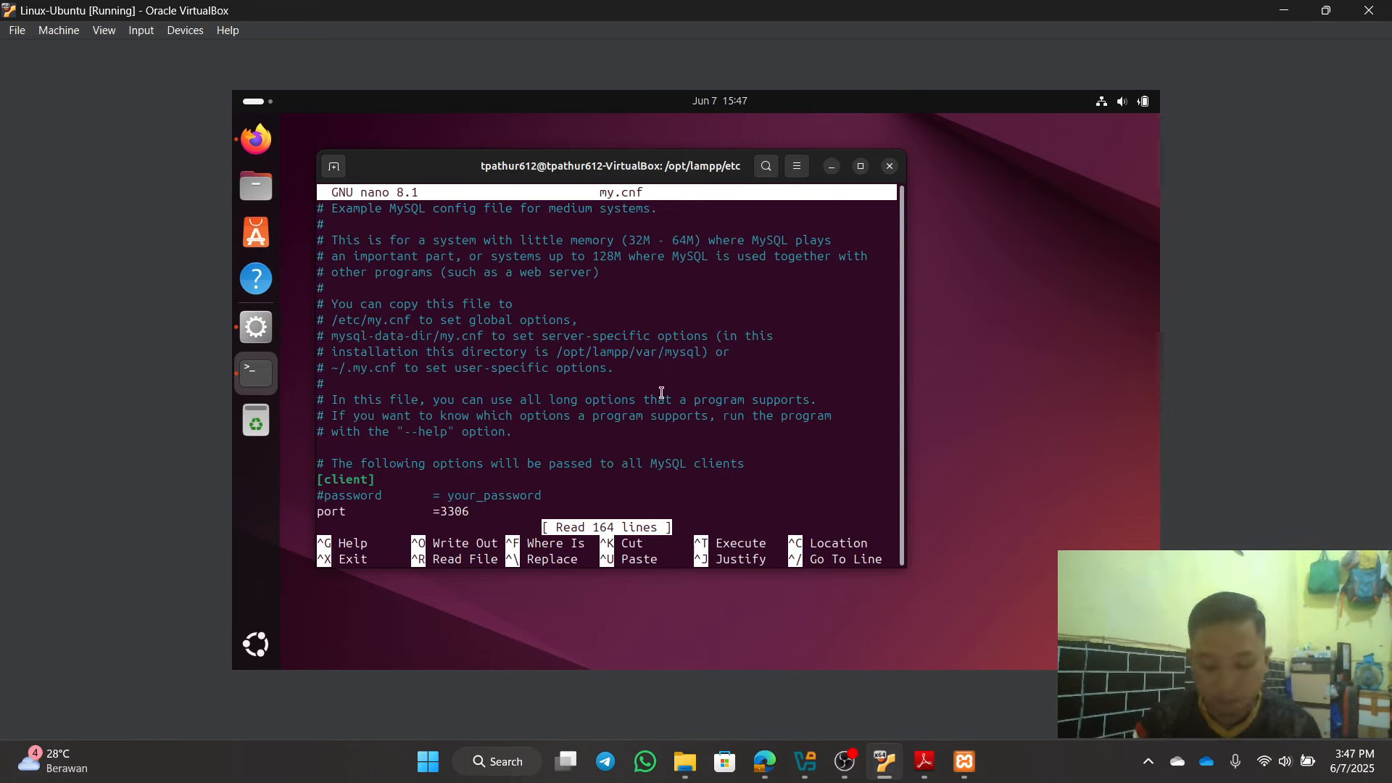
key(Down)
key(Down)
key(Down)
key(Down)
key(Down)
key(Down)
key(Down)
key(Down)
key(Down)
key(Down)
key(Down)
key(Down)
key(Down)
key(Down)
key(Down)
key(Down)
key(Down)
key(Down)
key(Down)
key(Down)
key(Down)
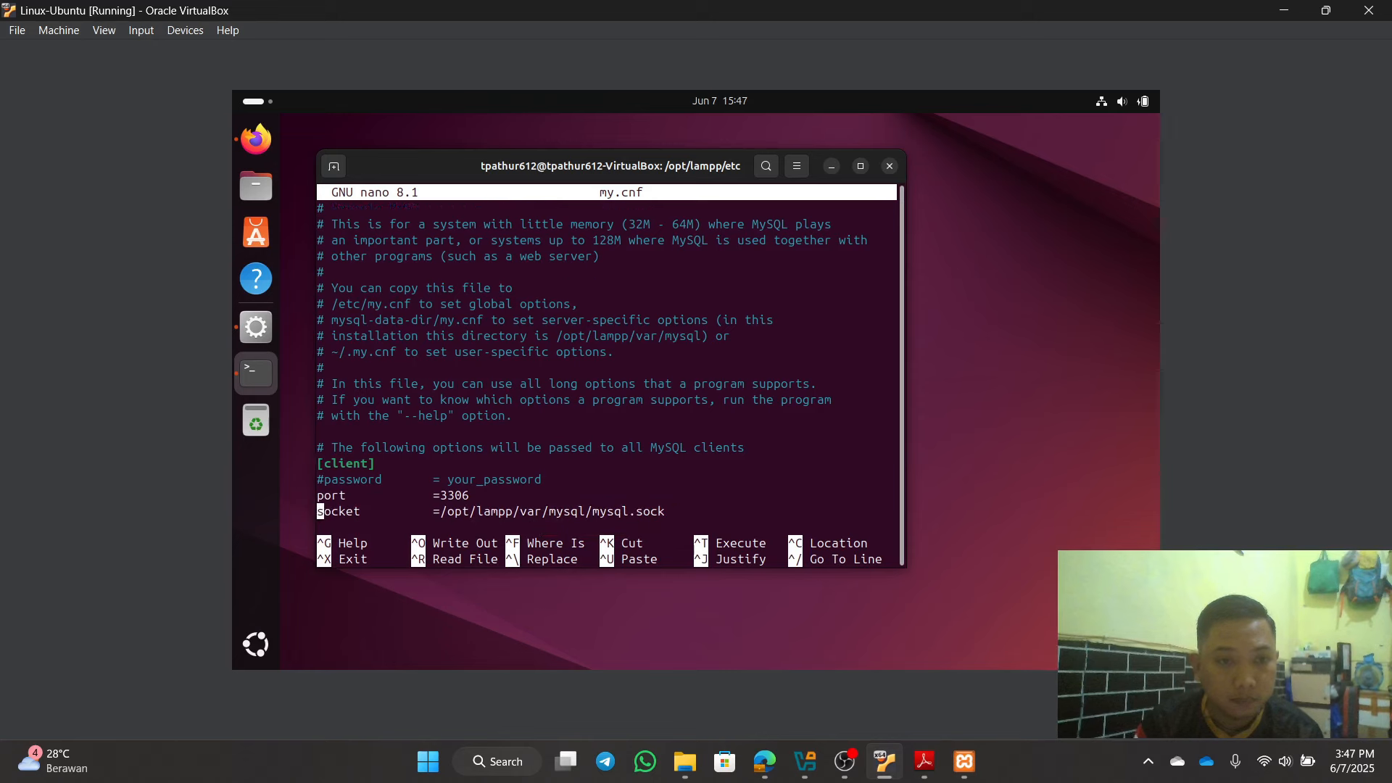
key(Down)
key(Down)
key(Down)
key(Down)
key(Down)
key(Down)
key(Down)
key(Down)
key(Down)
key(Down)
key(Down)
key(Down)
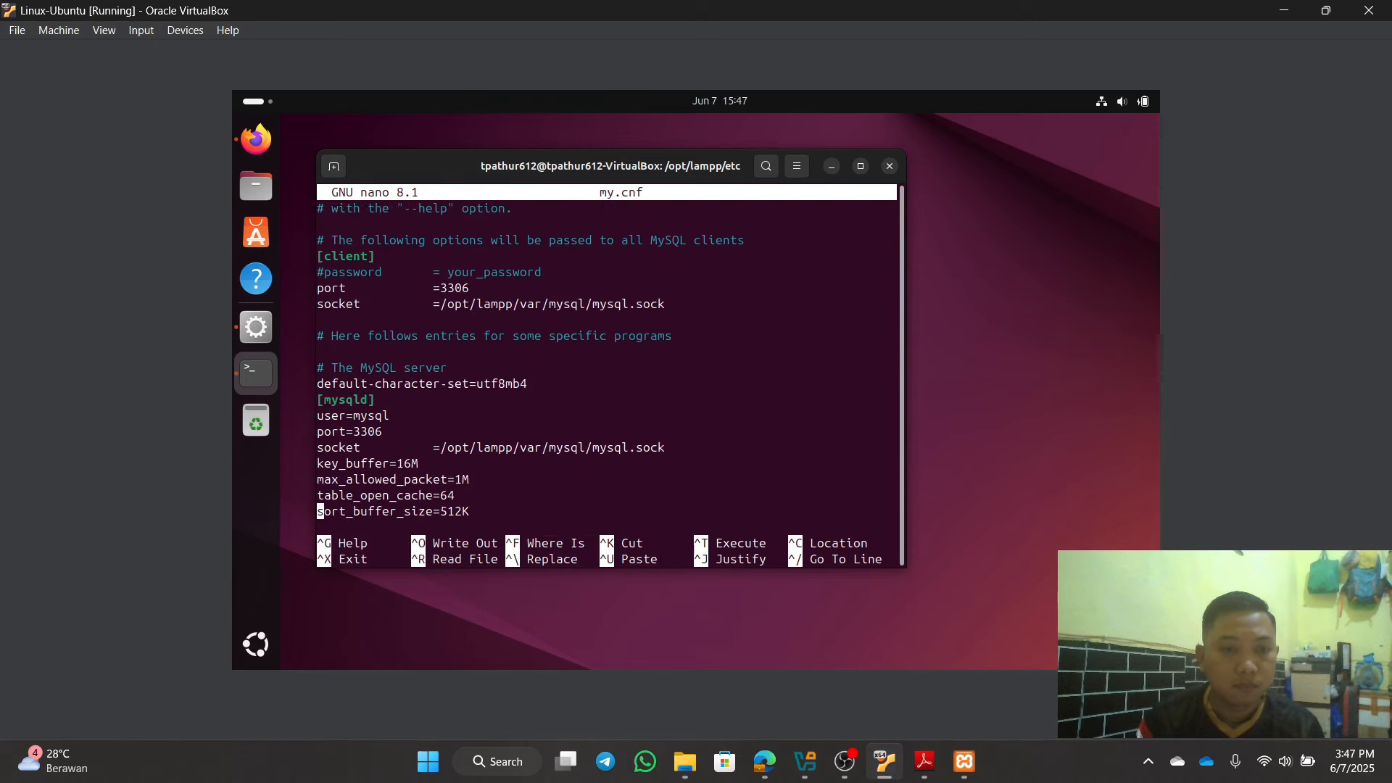
key(Down)
key(Down)
key(Down)
key(Down)
key(Down)
key(Down)
key(Down)
key(Down)
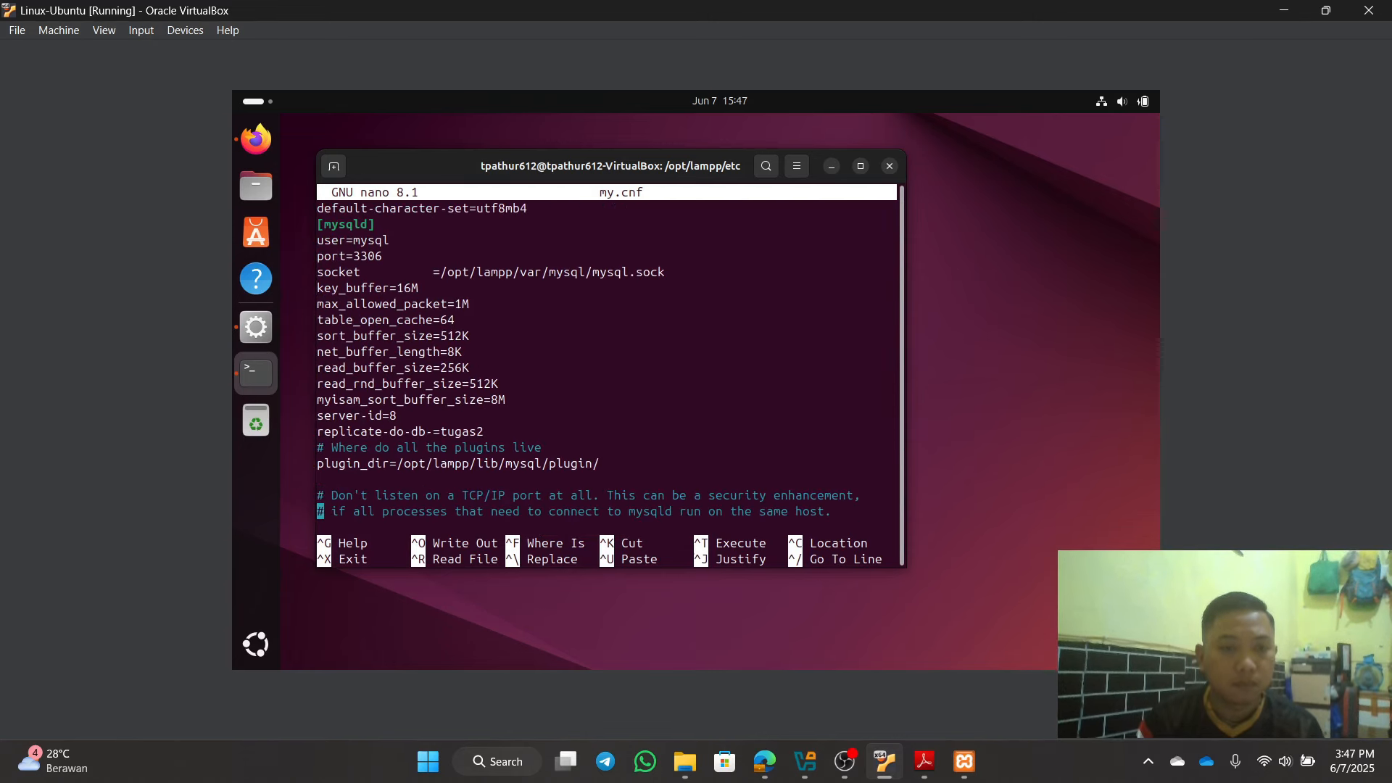
key(Up)
key(Up)
key(Up)
key(Up)
key(Up)
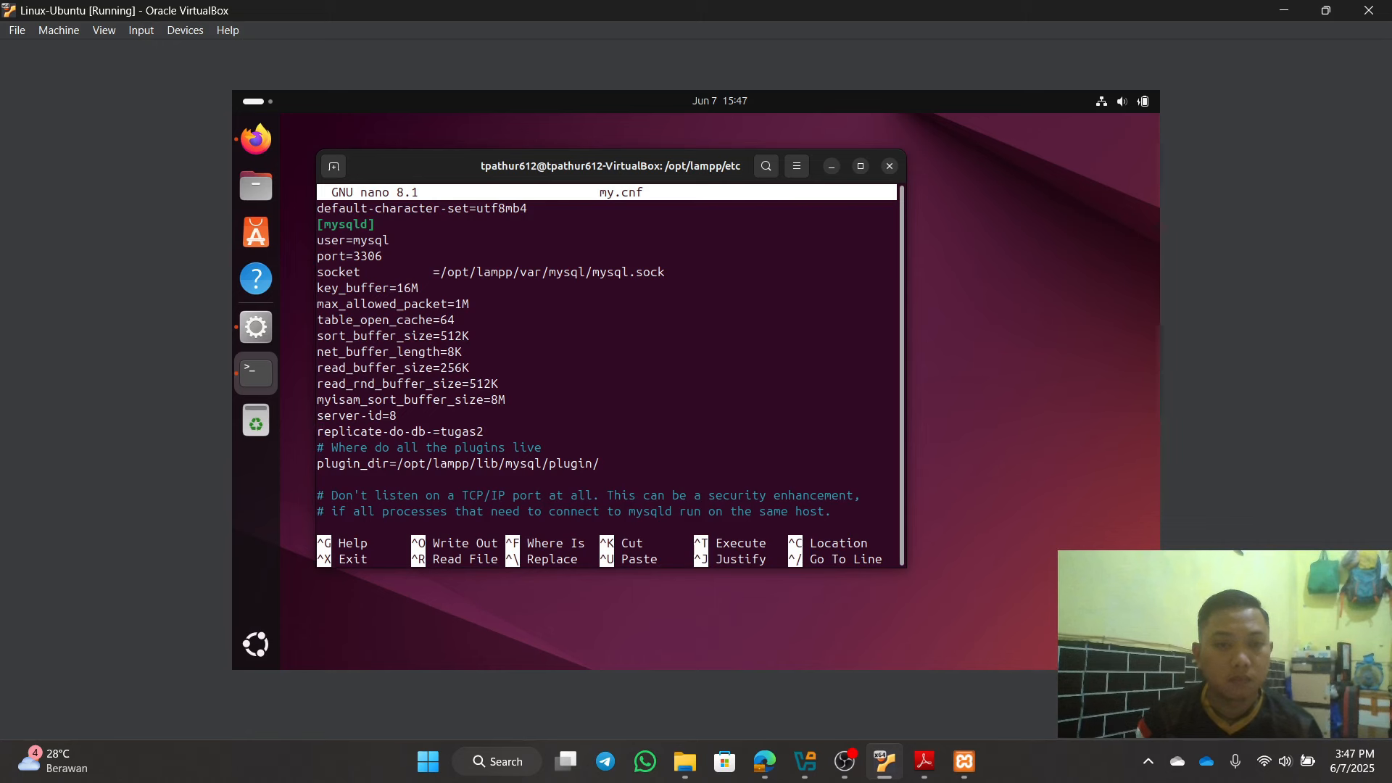
key(Up)
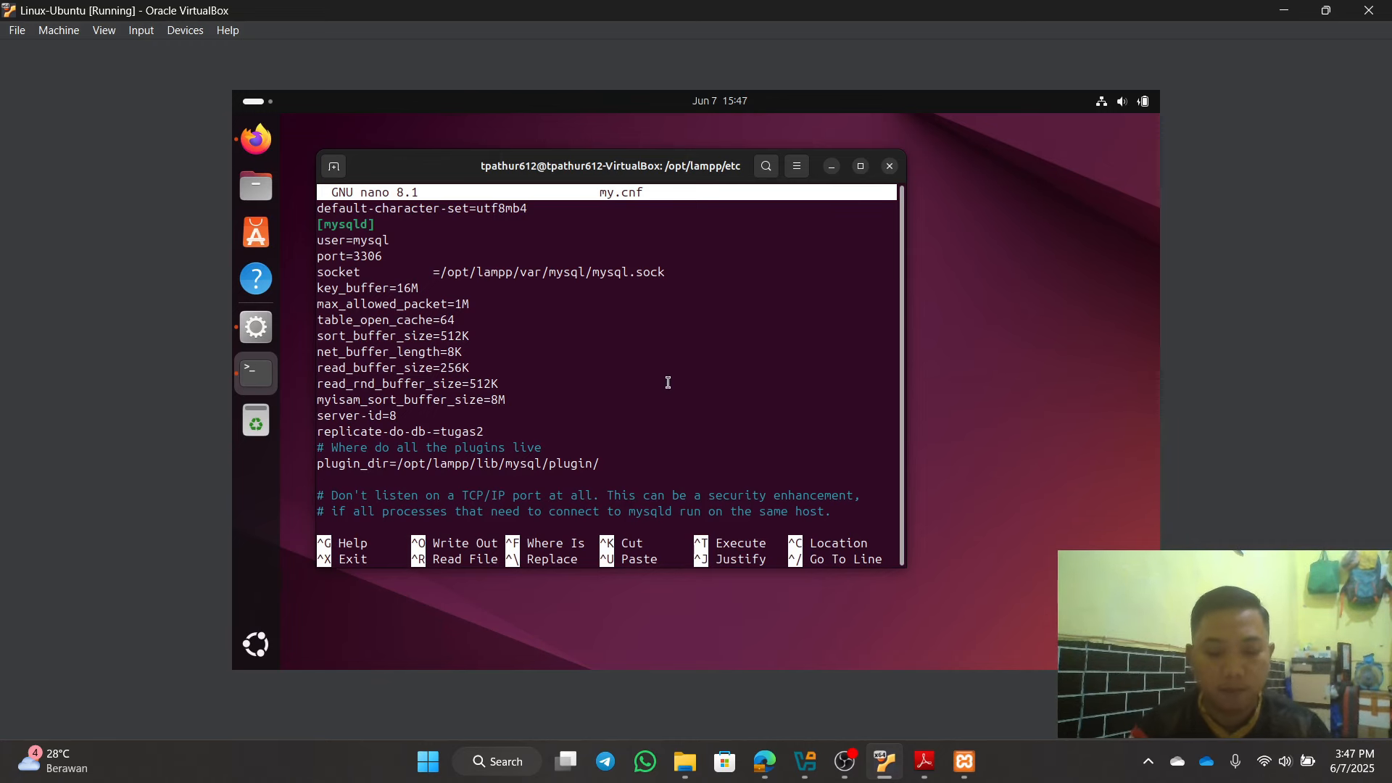
key(Left)
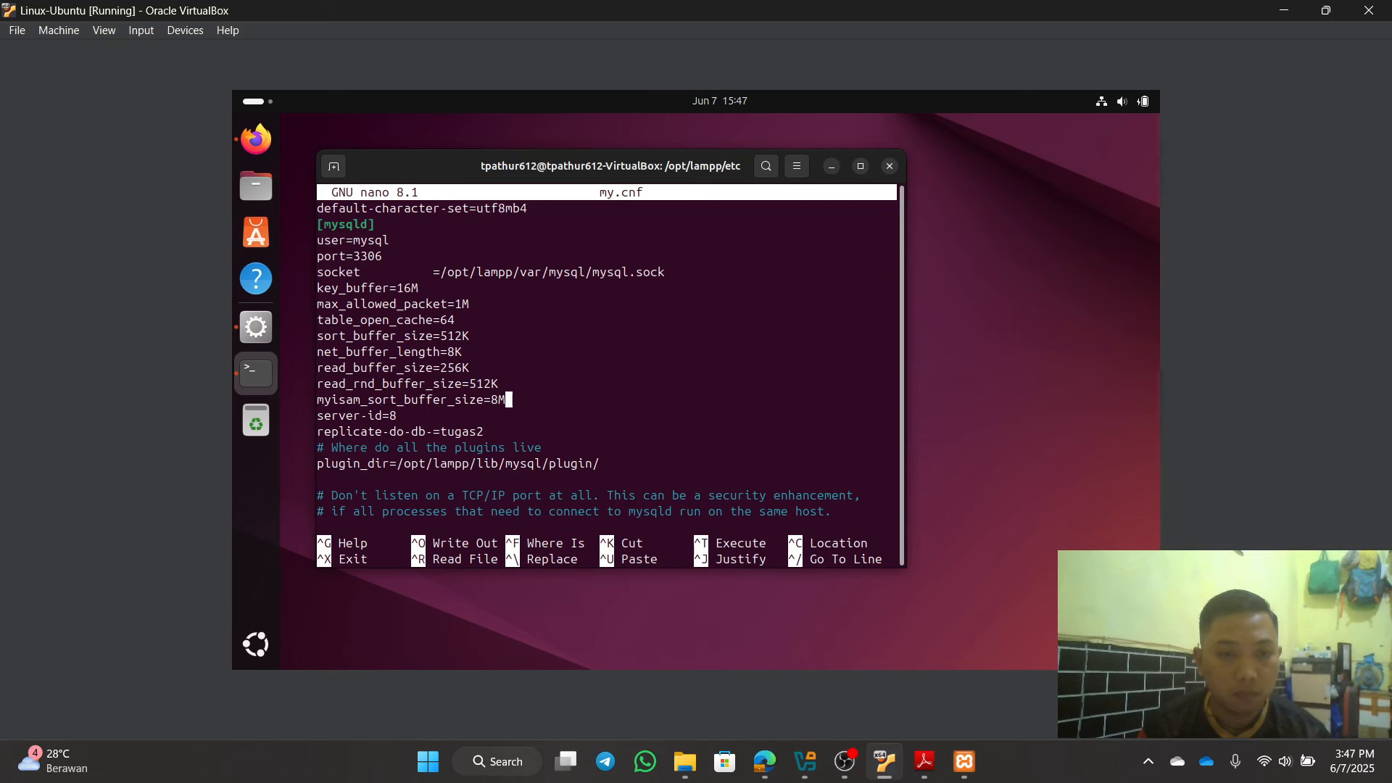
key(Down)
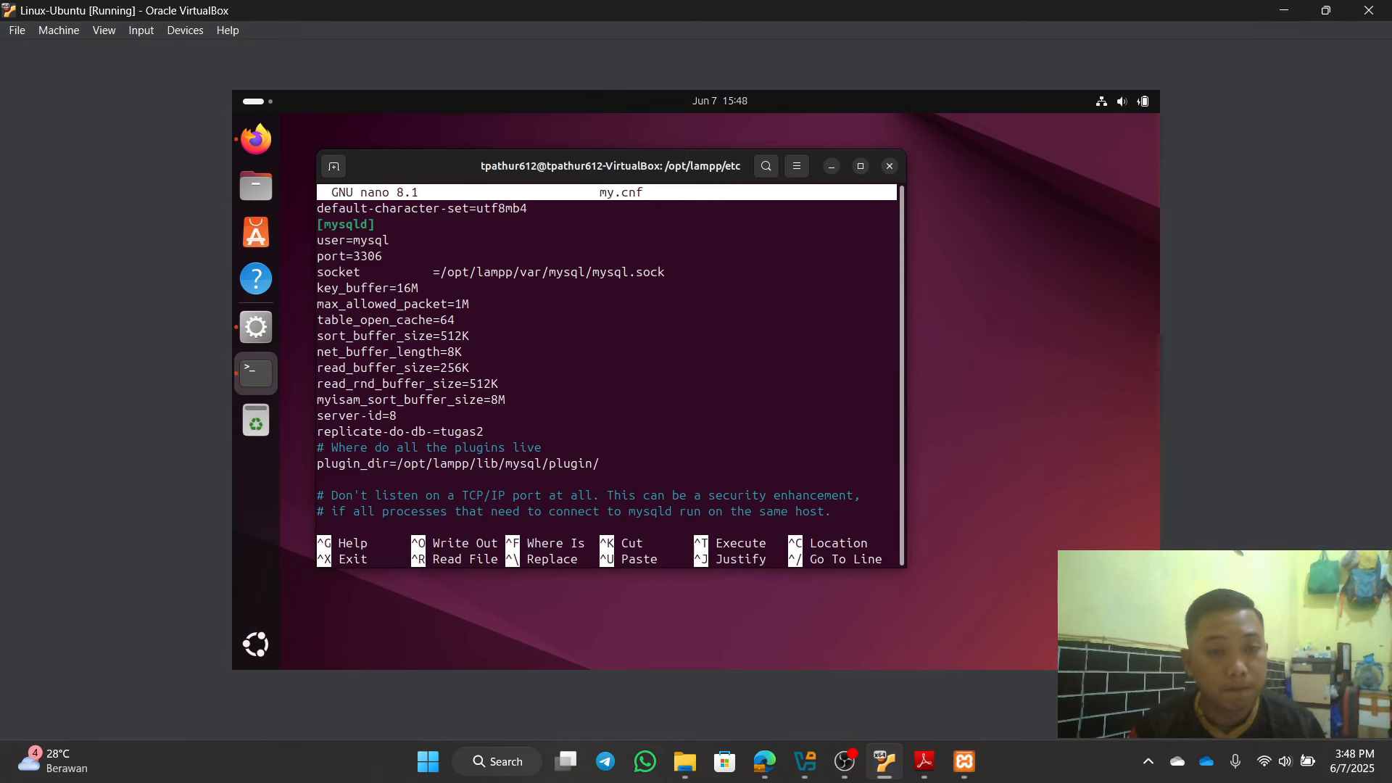
Step: Change server-id from 8 to 10 and save my.cnf
key(BackSpace)
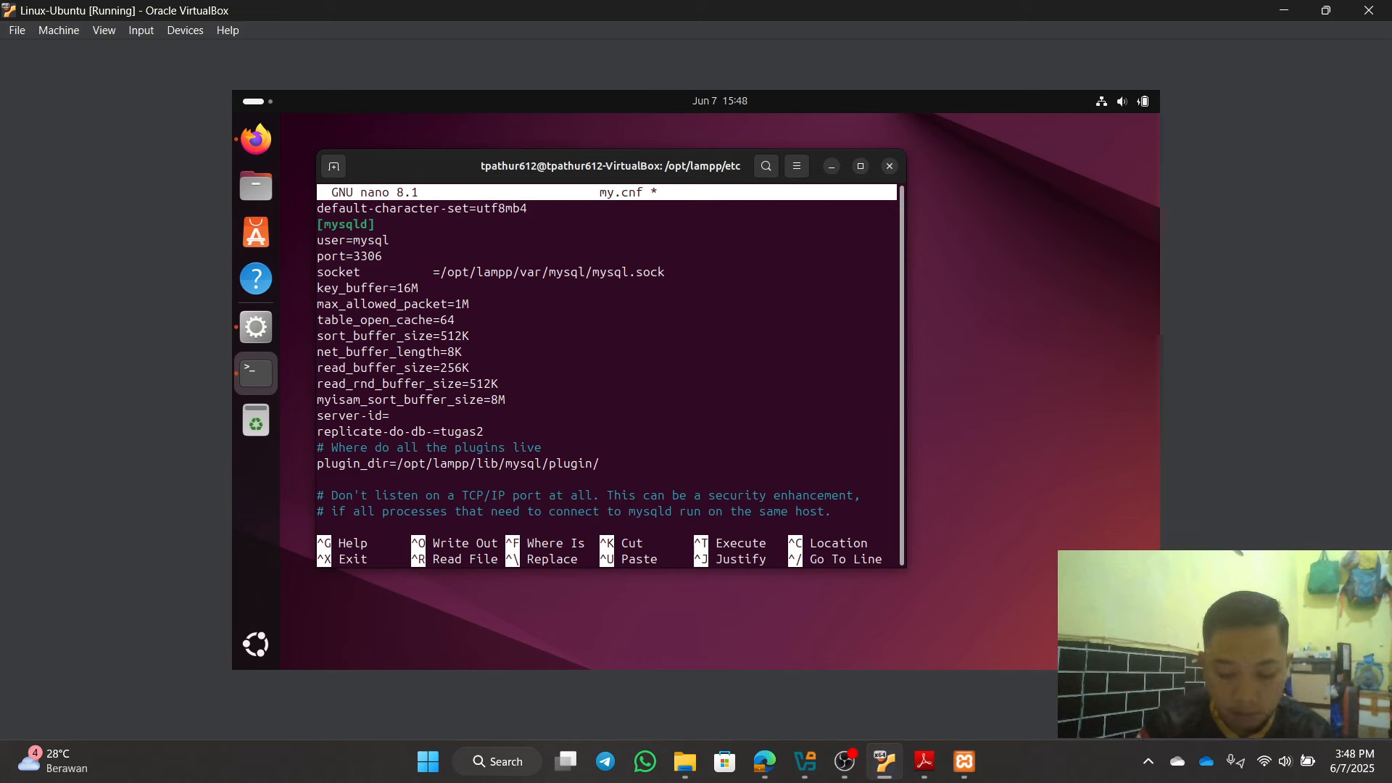
text(8)
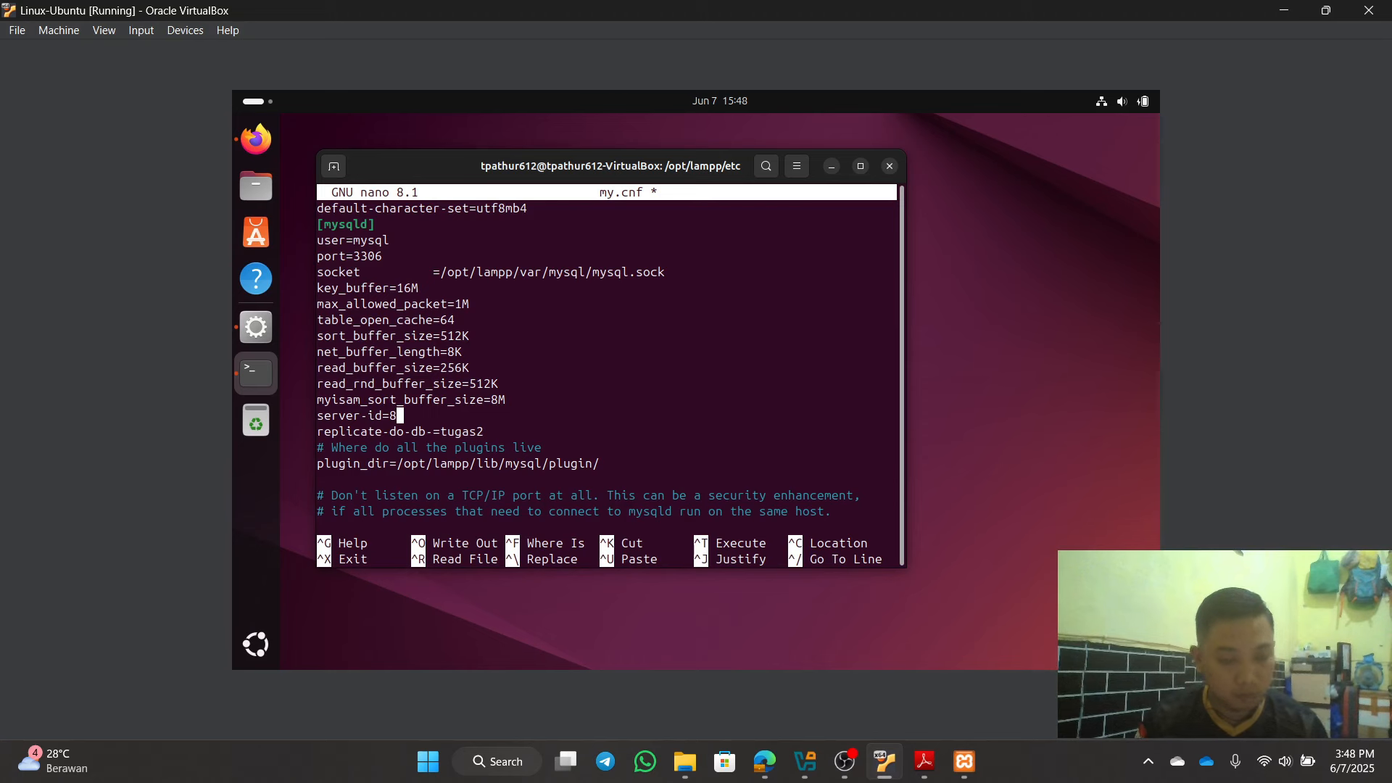
key(BackSpace)
text(10)
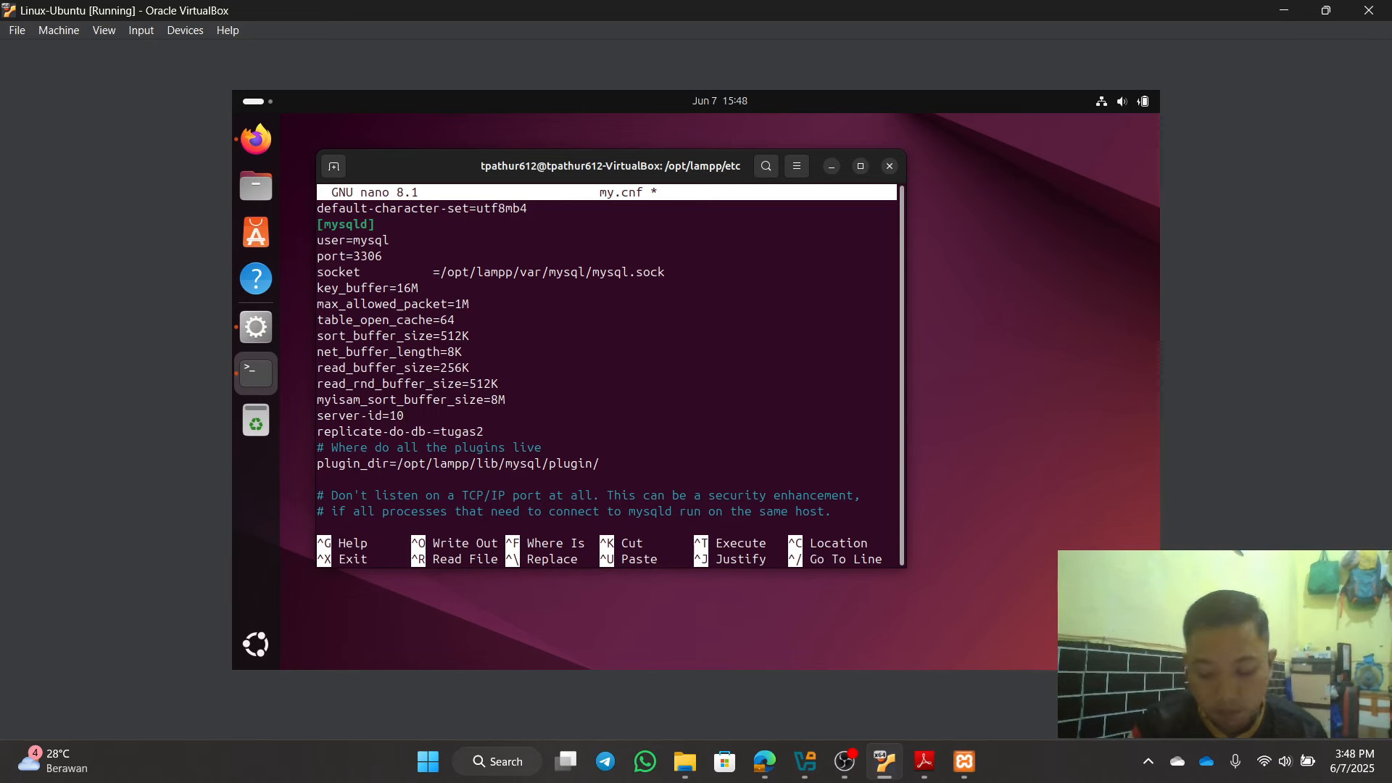
key(BackSpace)
key(BackSpace)
text(8)
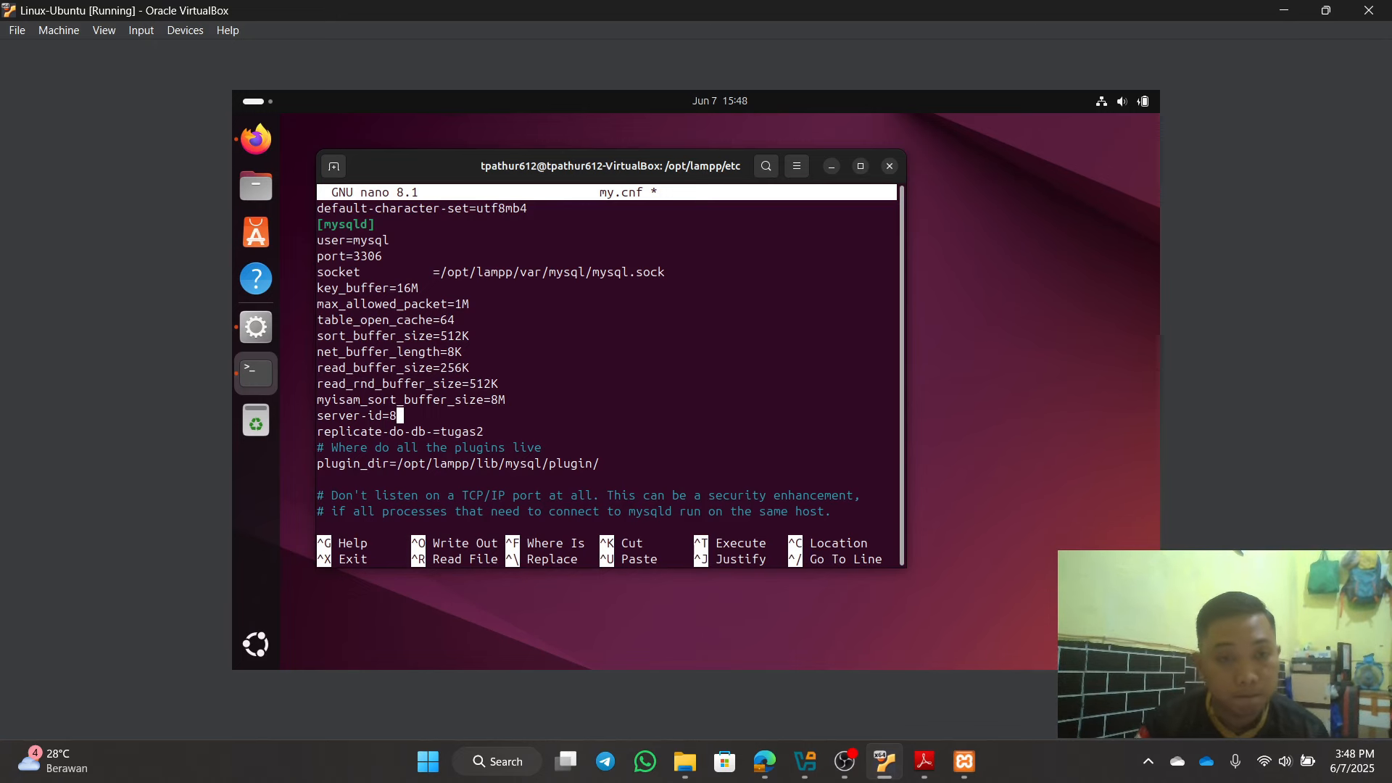
key(BackSpace)
text(10)
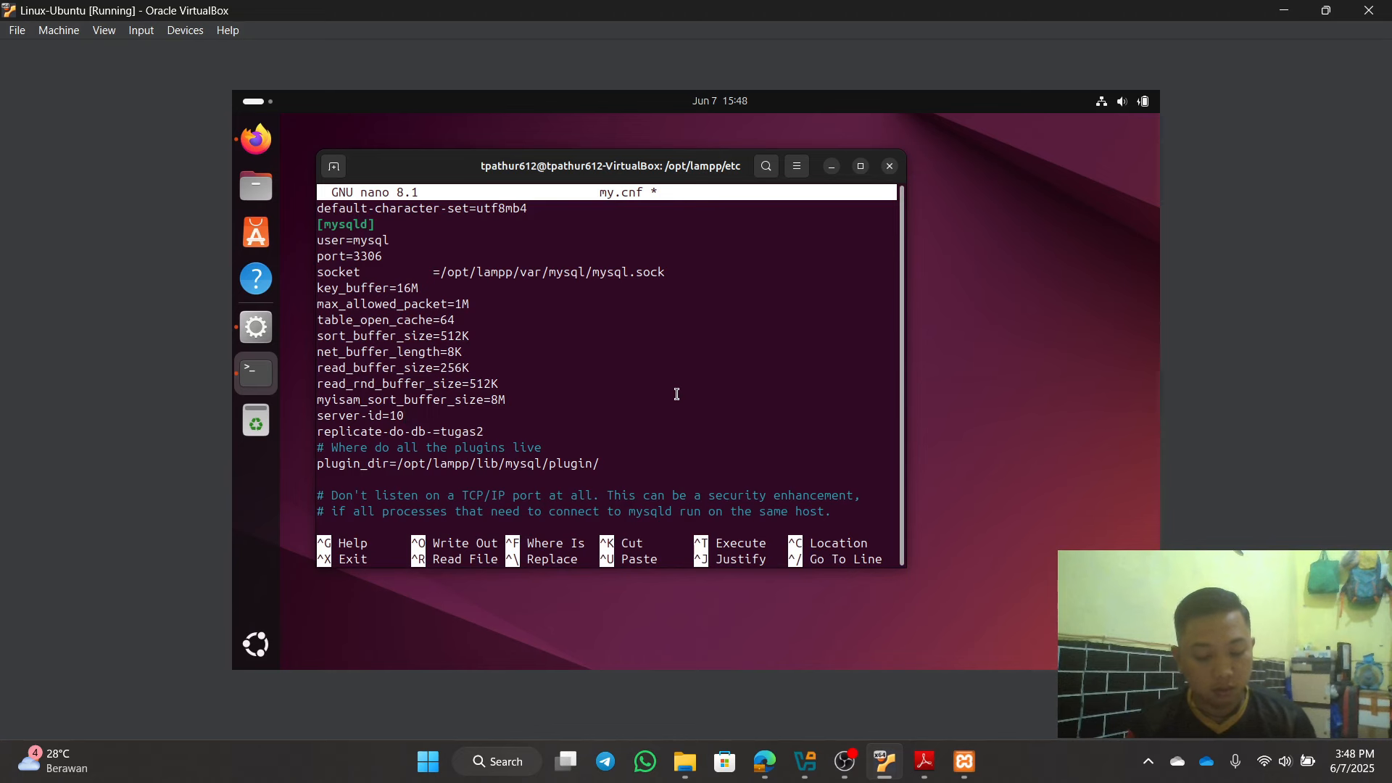
key(ctrl+x)
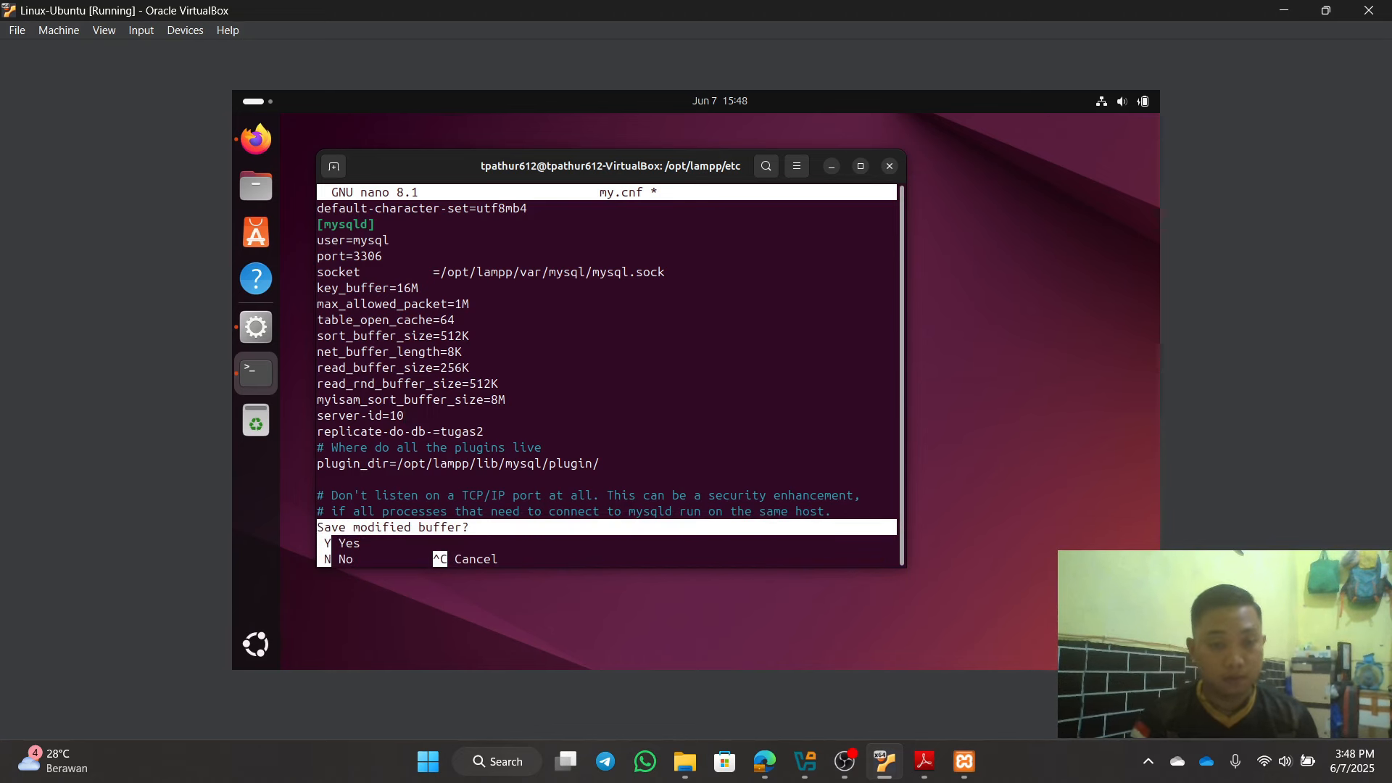
key(y)
key(Return)
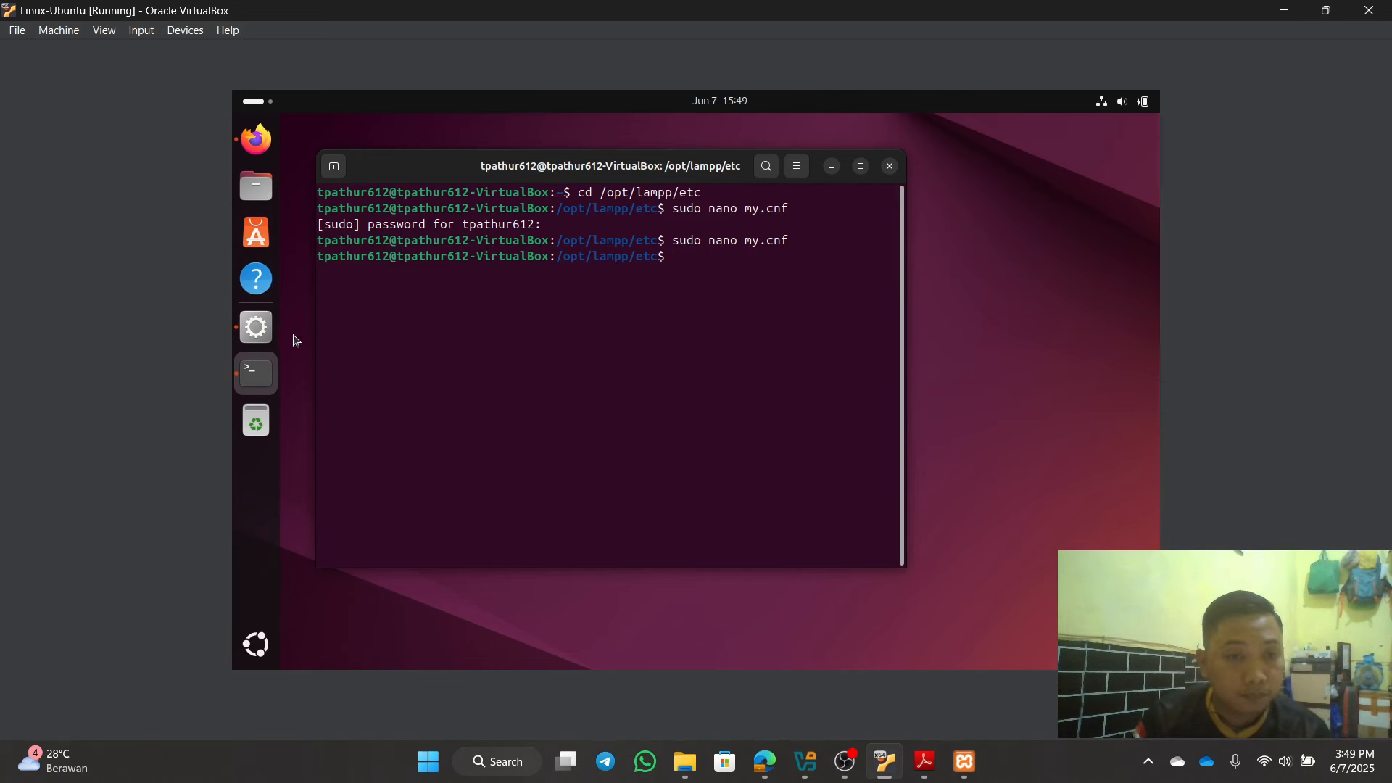
Step: Start MySQL Database from XAMPP Manager, retrying once while it shows Starting...
click(265, 335)
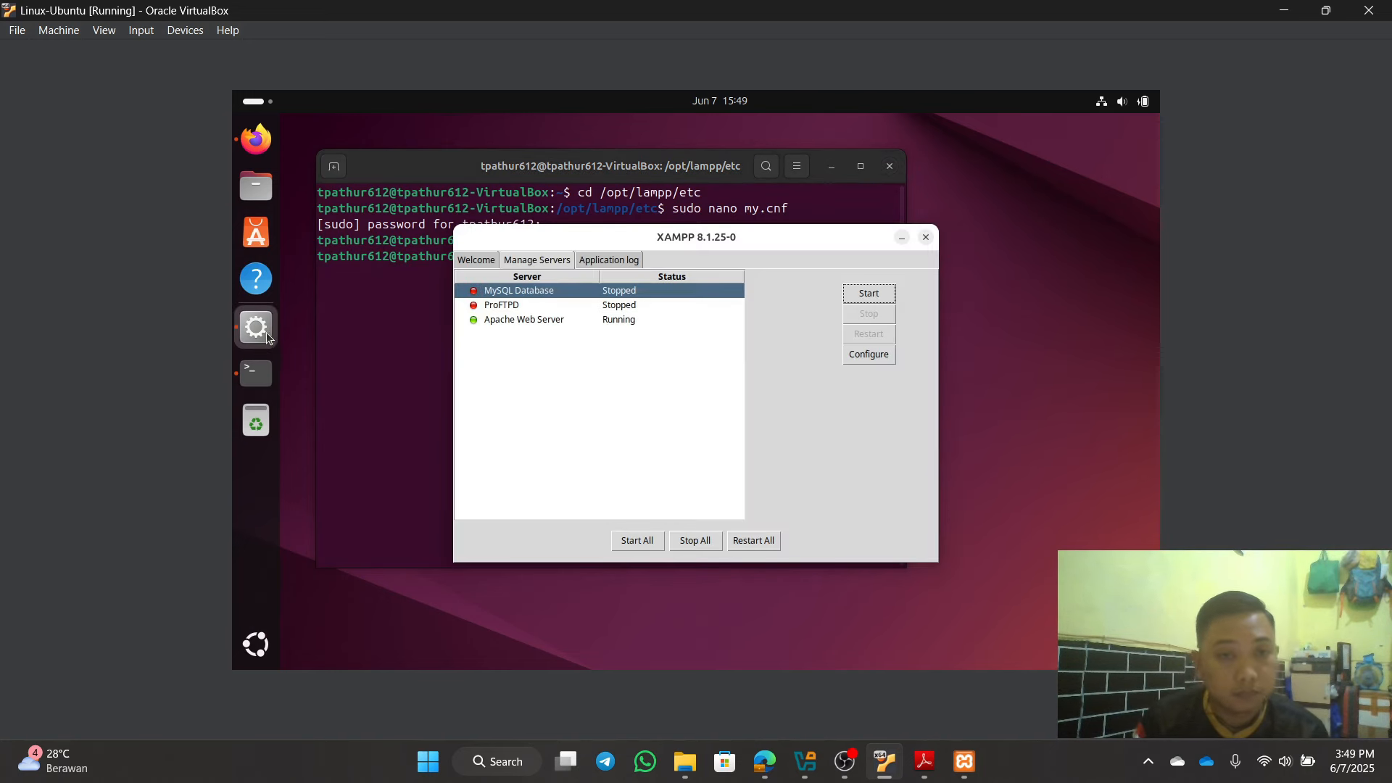
click(876, 294)
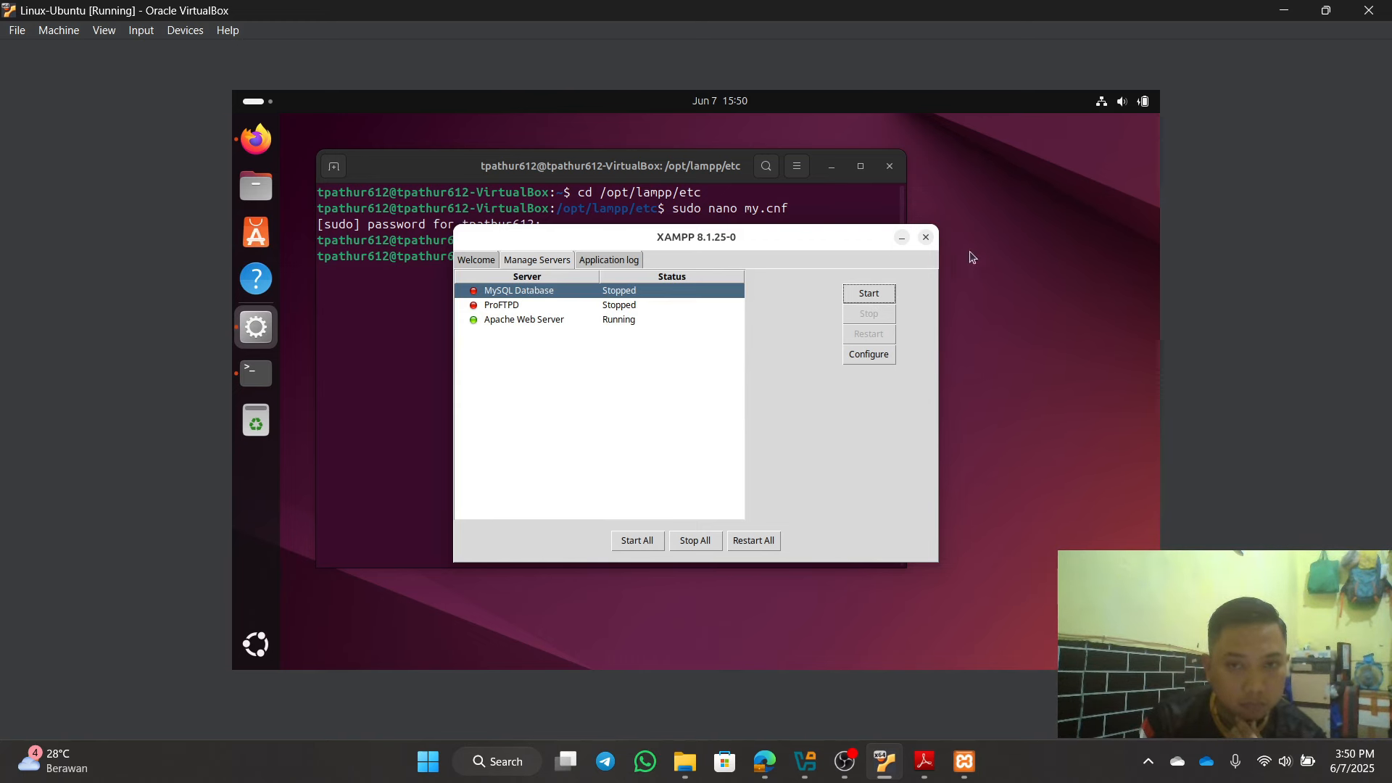
click(863, 294)
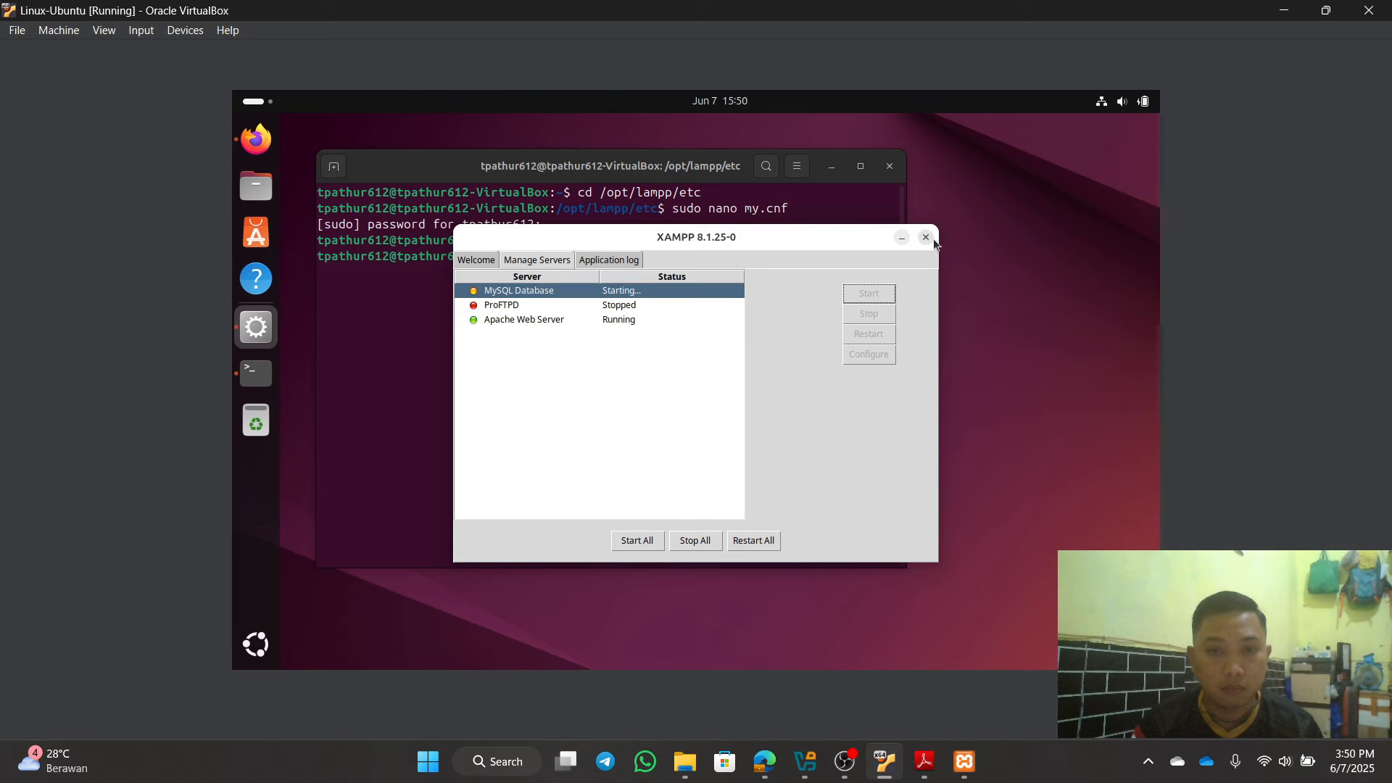
Step: Reopen my.cnf in nano and delete the stray hyphen so it reads replicate-do-db=tugas2
click(902, 237)
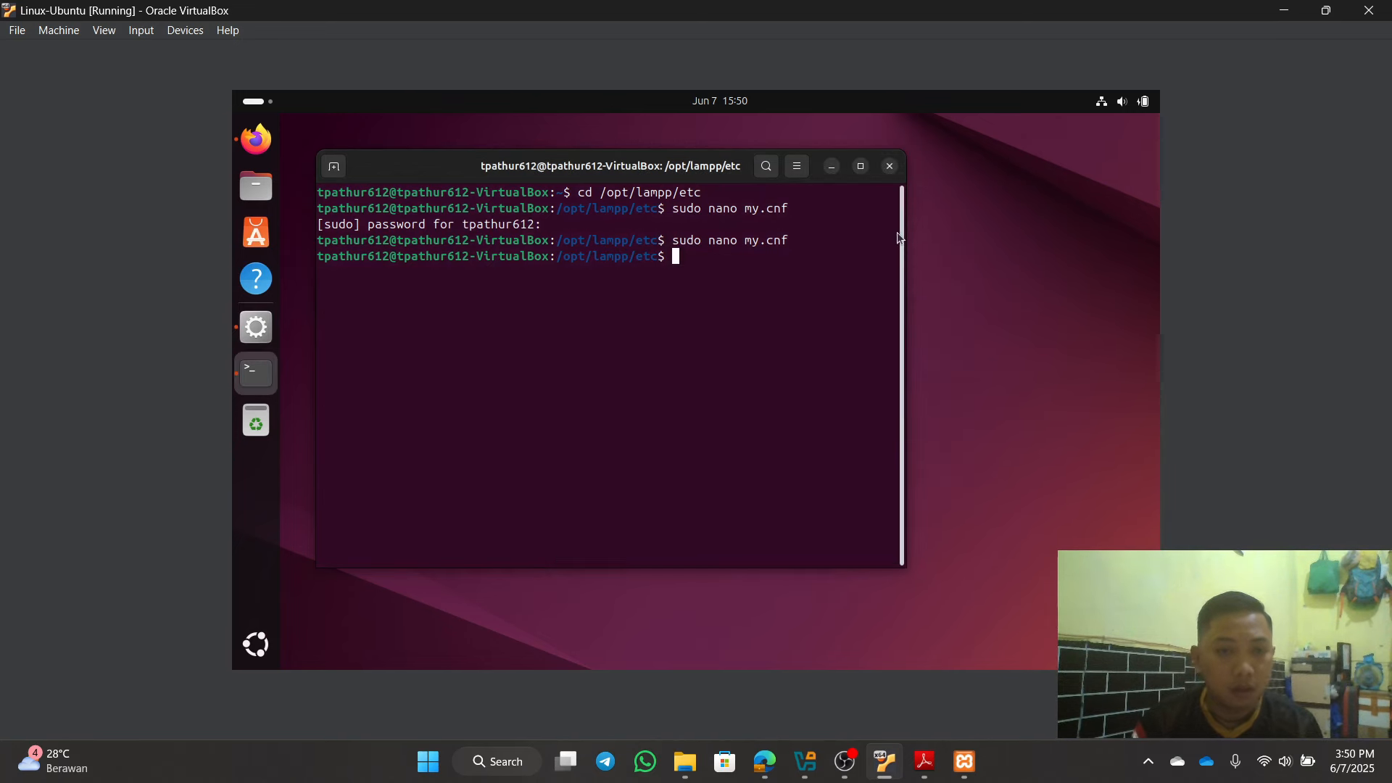
key(Up)
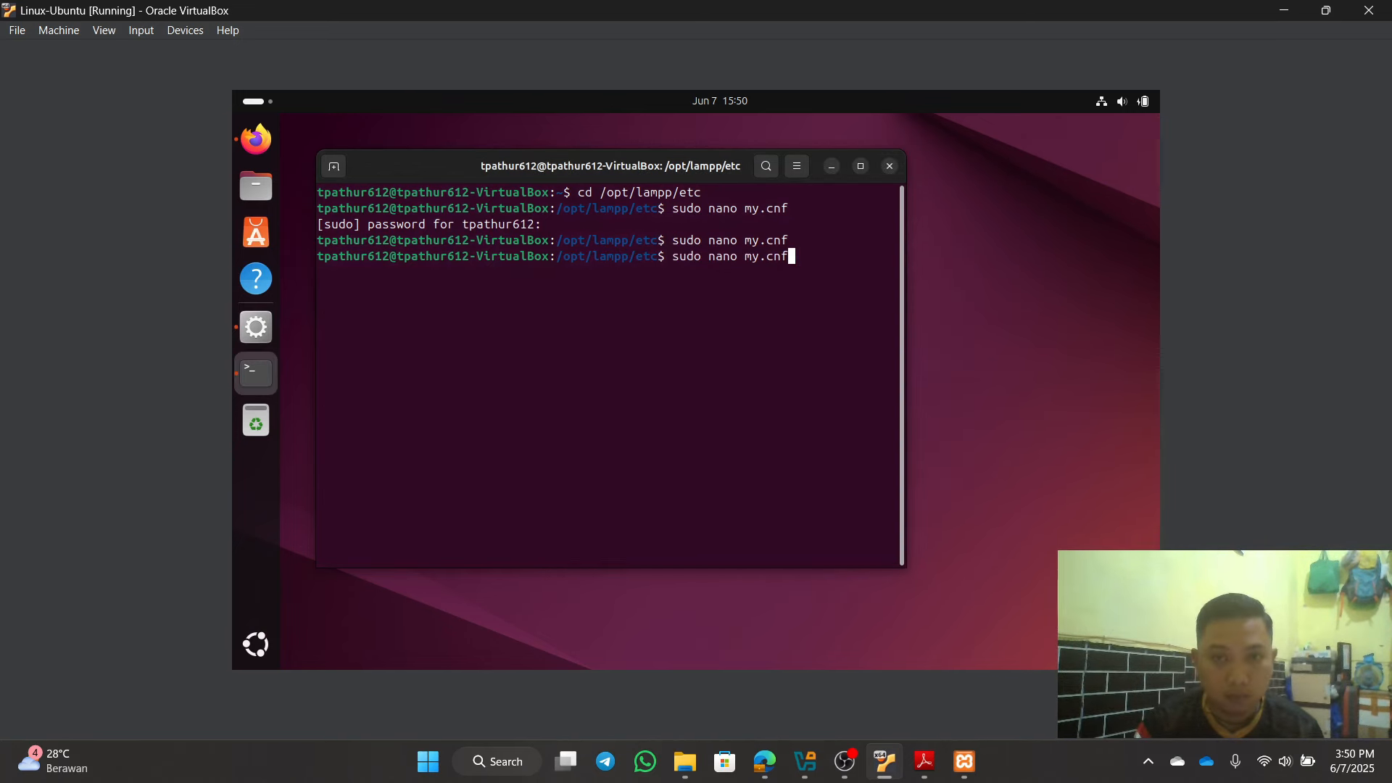
key(Return)
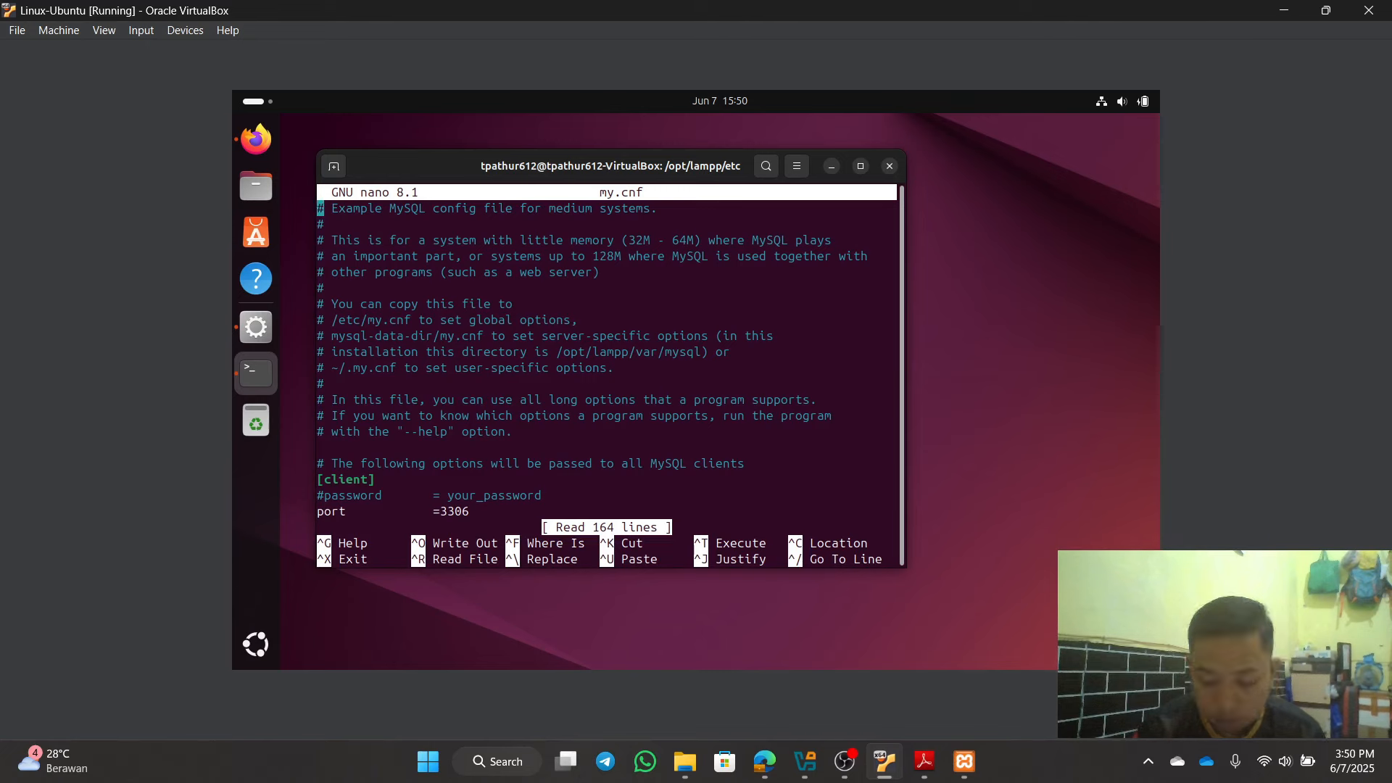
key(Down)
key(Down)
key(Down)
key(Down)
key(Down)
key(Down)
key(Down)
key(Down)
key(Down)
key(Down)
key(Down)
key(Down)
key(Down)
key(Down)
key(Down)
key(Down)
key(Down)
key(Down)
key(Down)
key(Down)
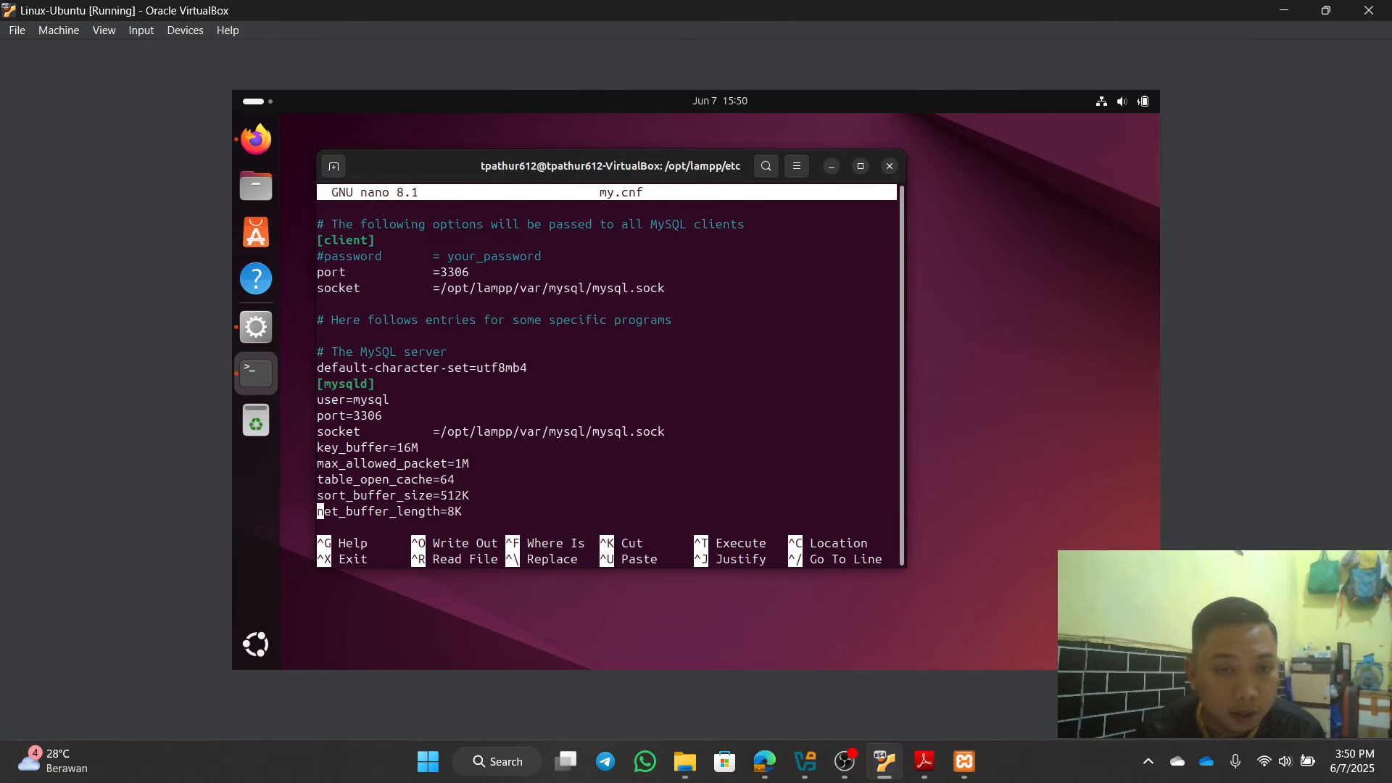
key(Down)
key(Down)
key(Down)
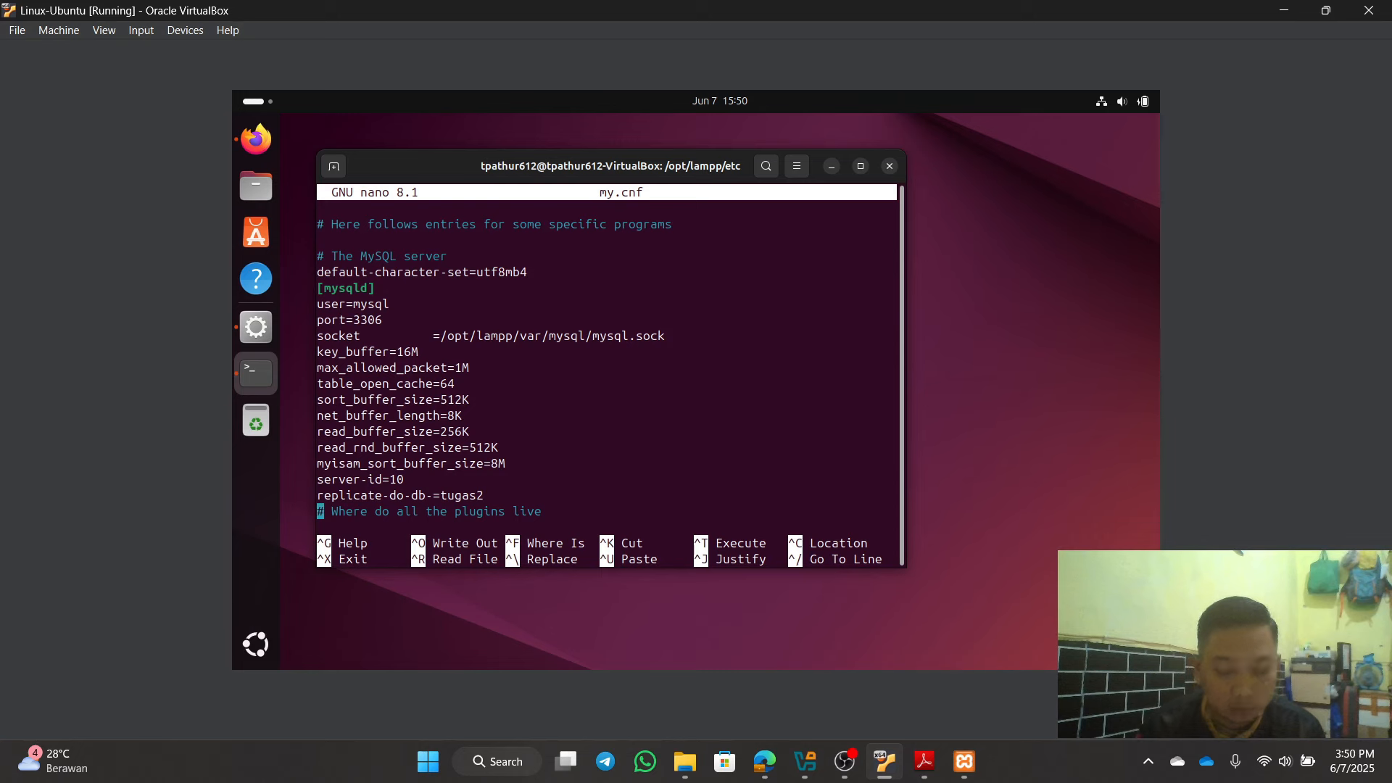
key(Left)
key(Left)
key(Left)
key(Left)
key(Left)
key(Left)
key(Left)
key(Left)
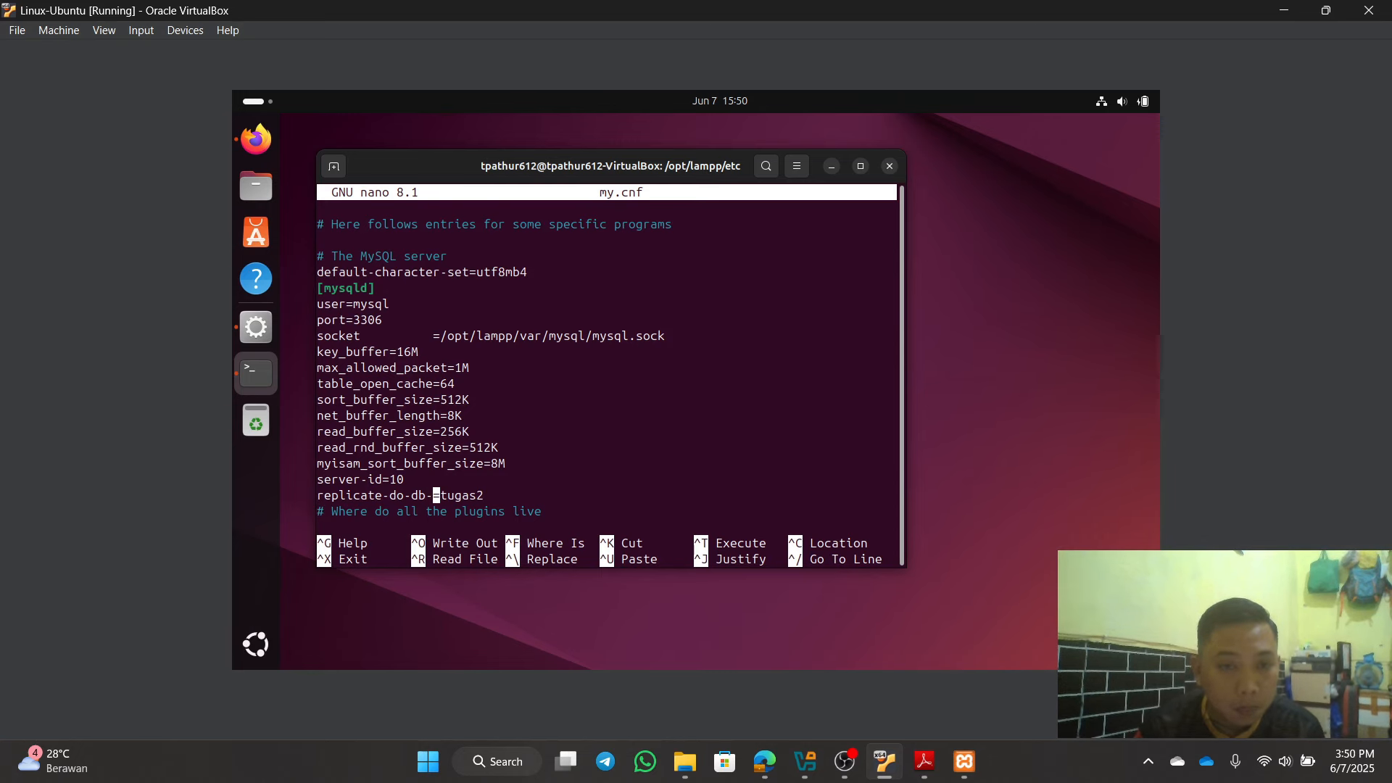
key(BackSpace)
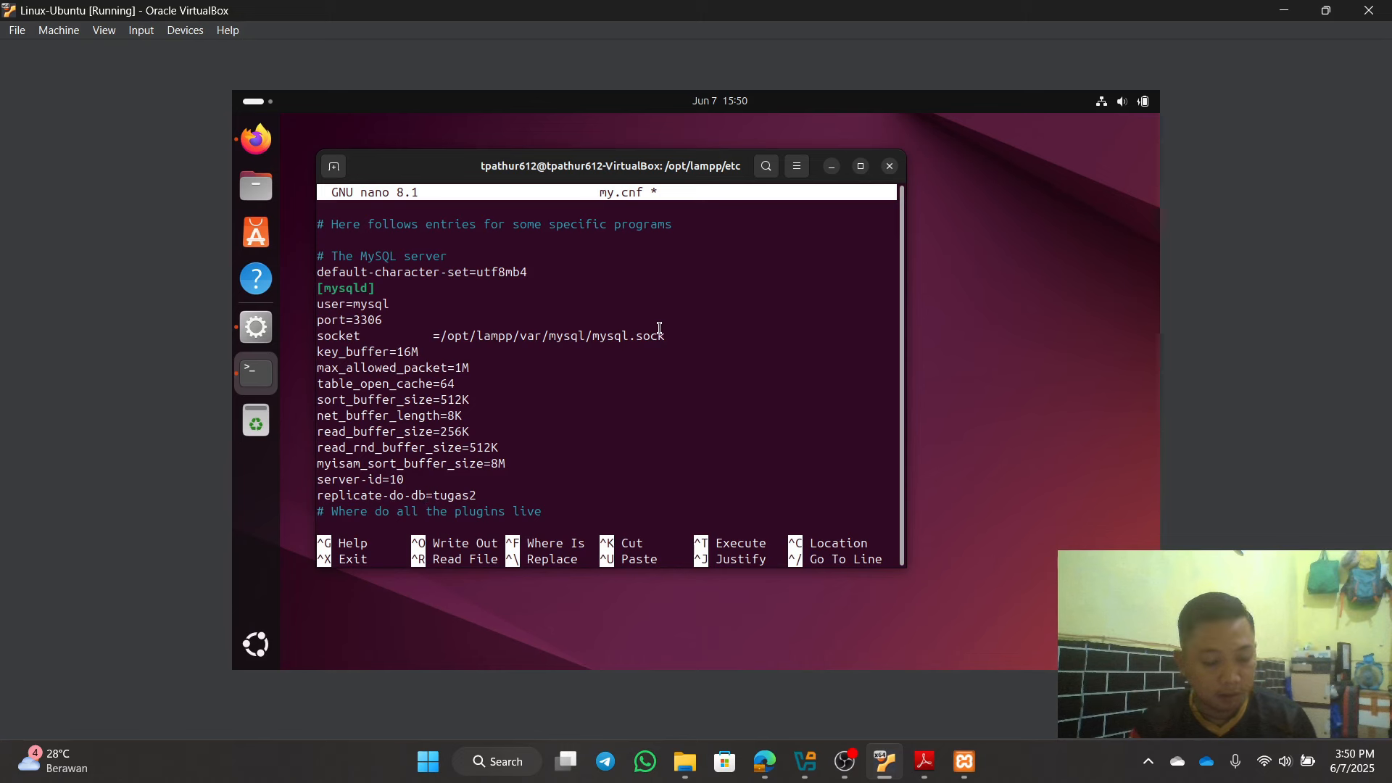
Step: Save my.cnf and exit nano
key(ctrl+x)
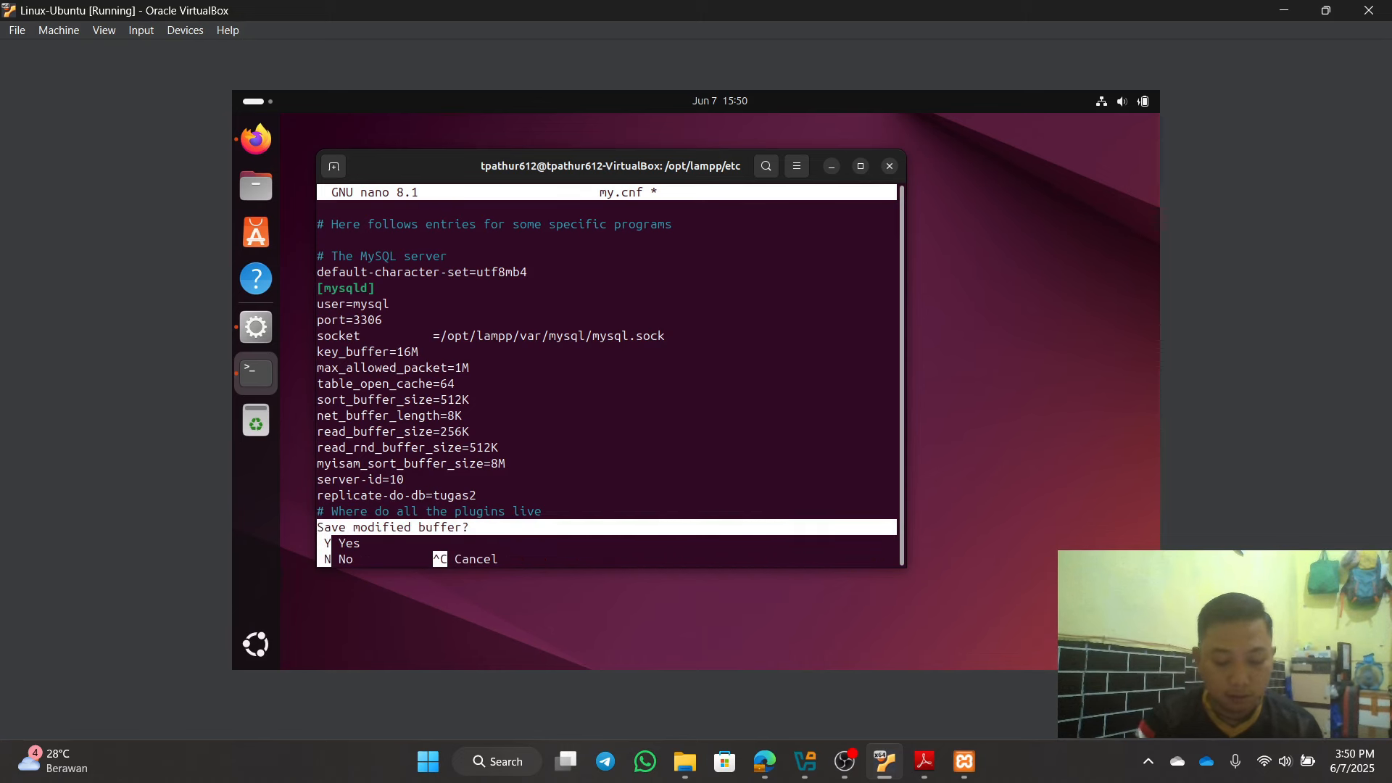
key(y)
key(Return)
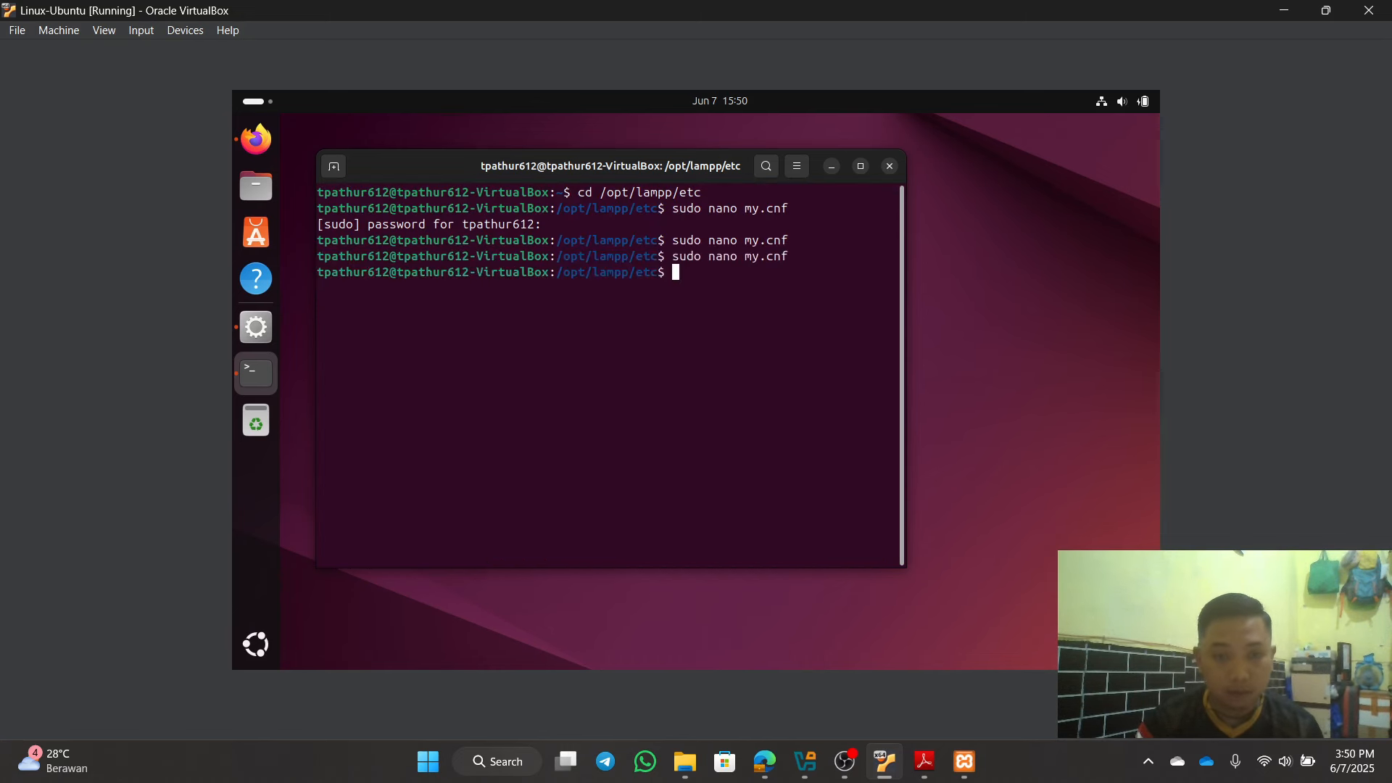
Step: Start MySQL Database in XAMPP Manager, then minimize XAMPP and the terminal
click(258, 329)
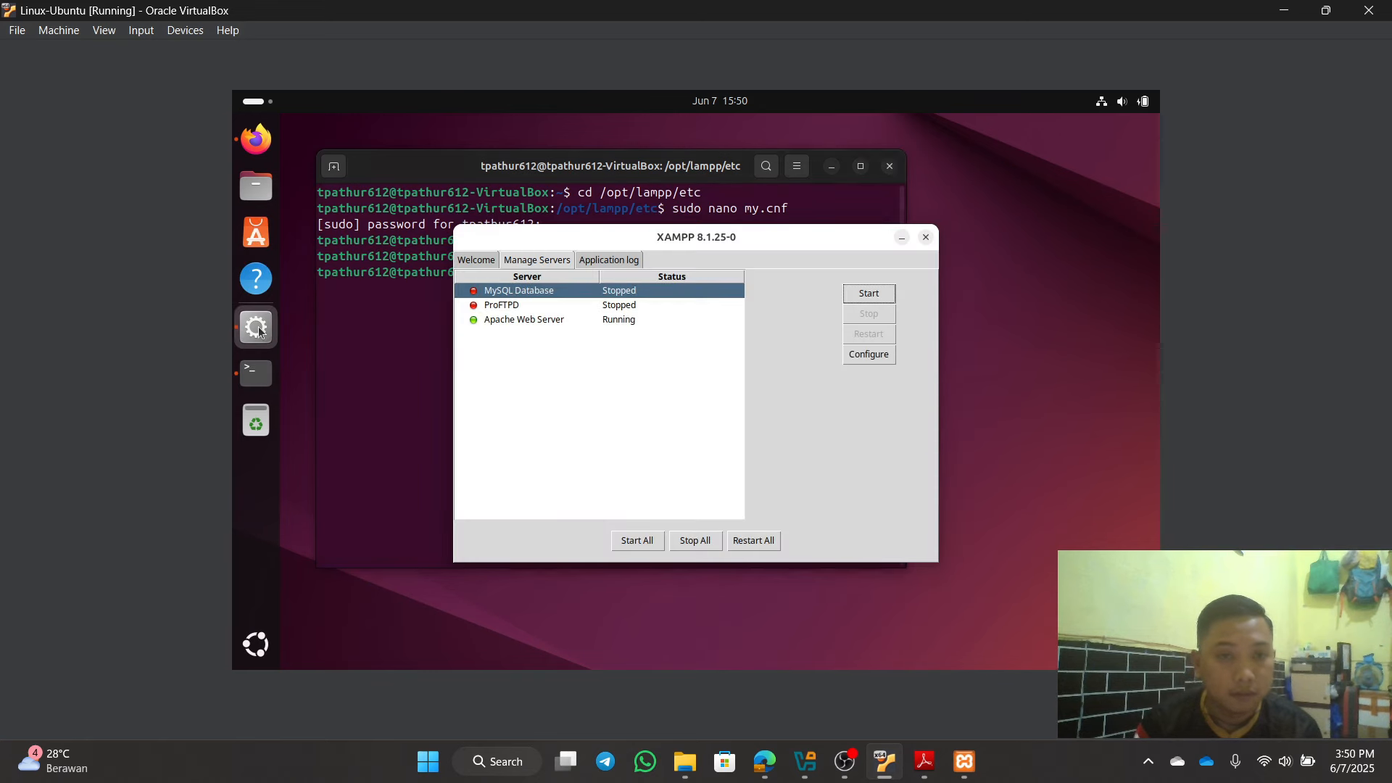
click(879, 295)
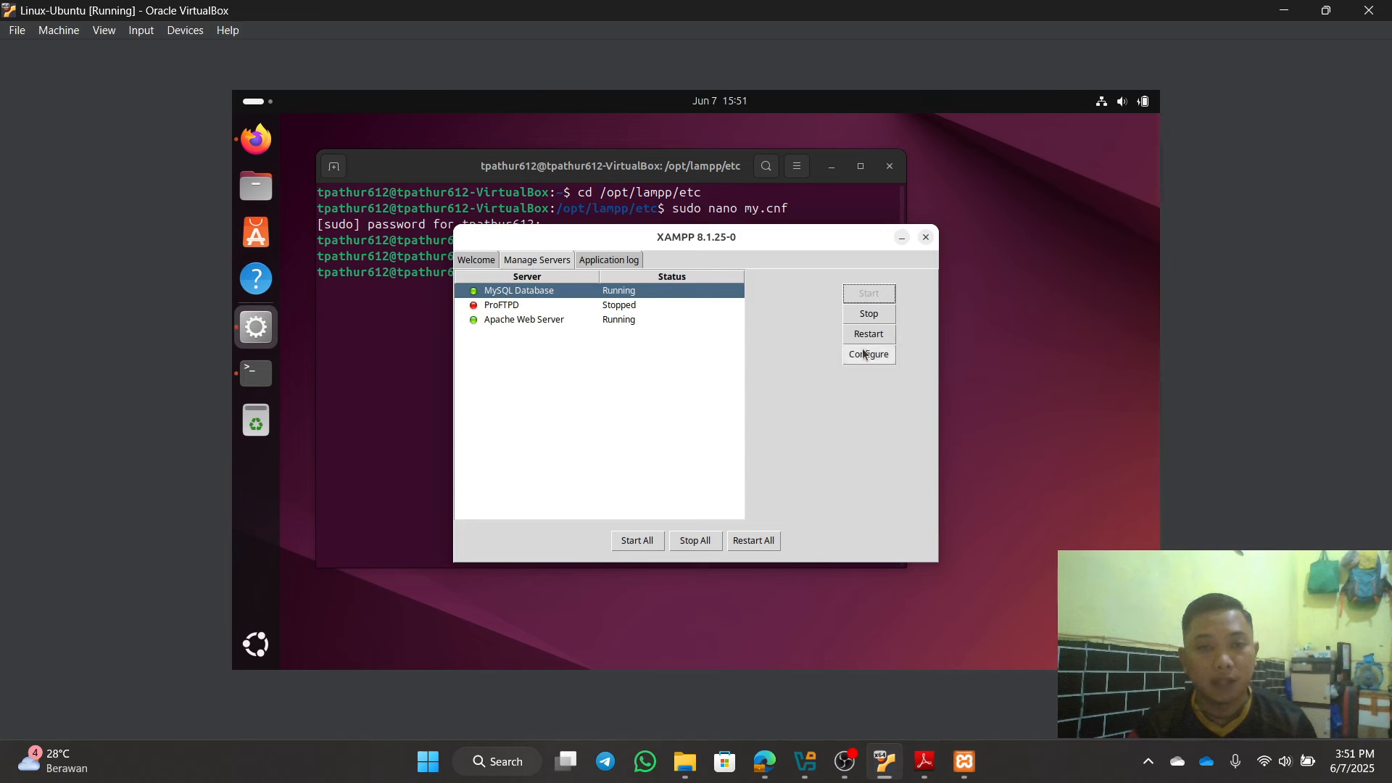
click(903, 238)
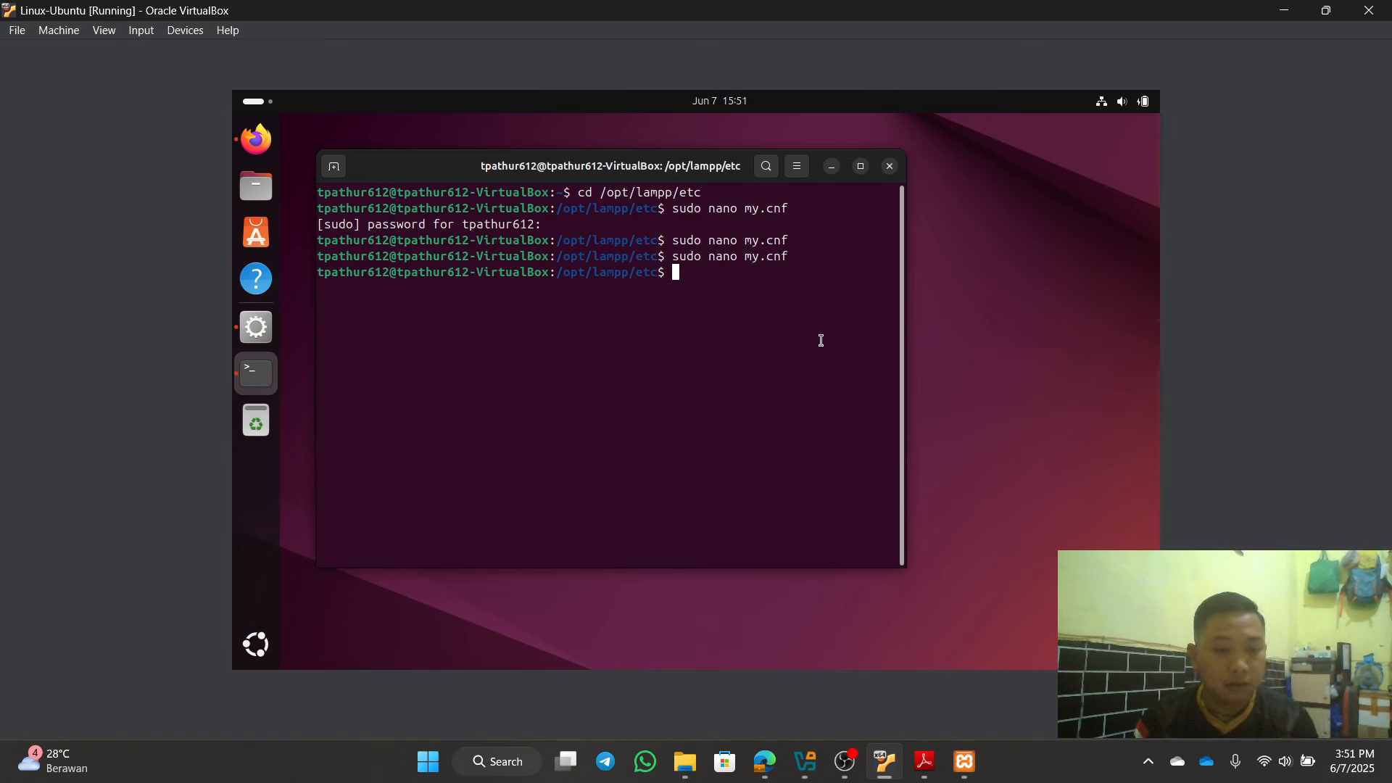
click(833, 166)
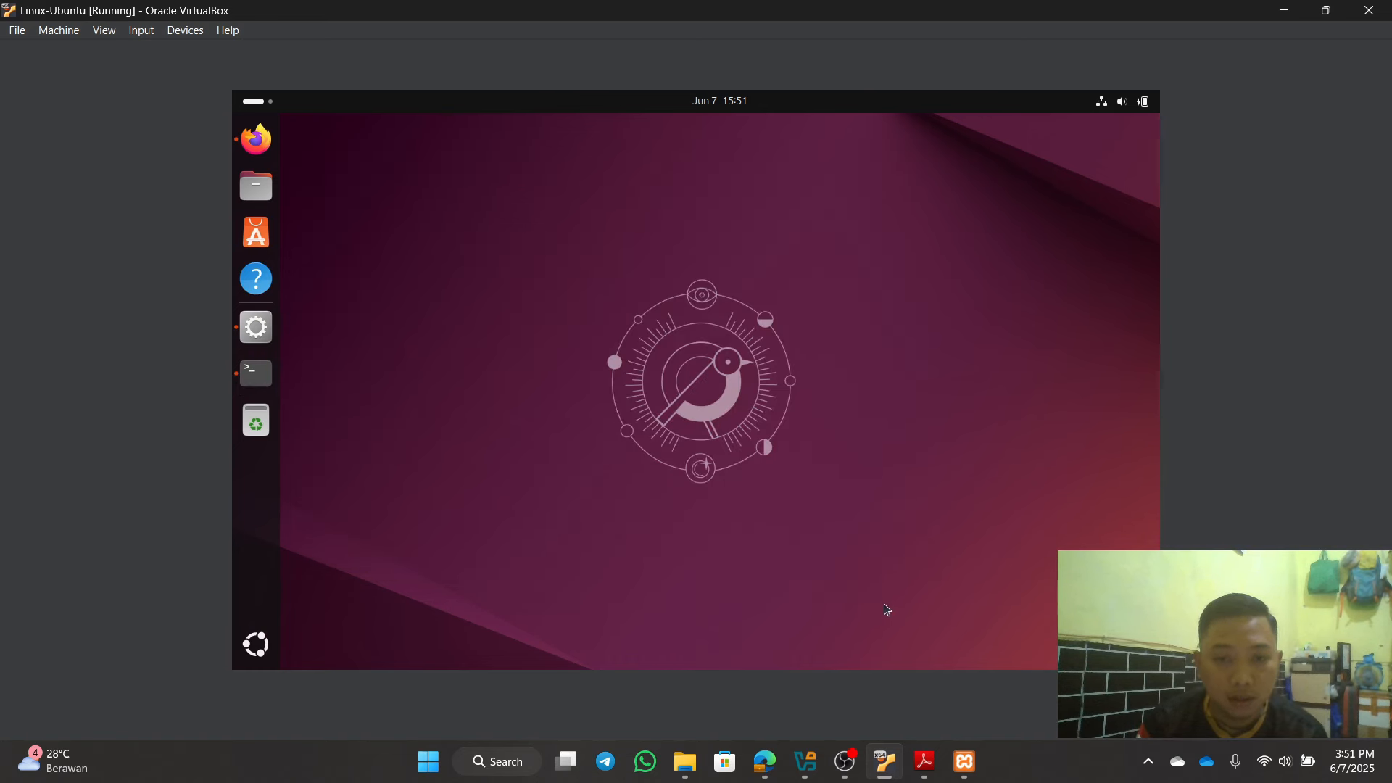
Step: In phpMyAdmin's server SQL editor, enter the statement stop SLAVE;
click(269, 145)
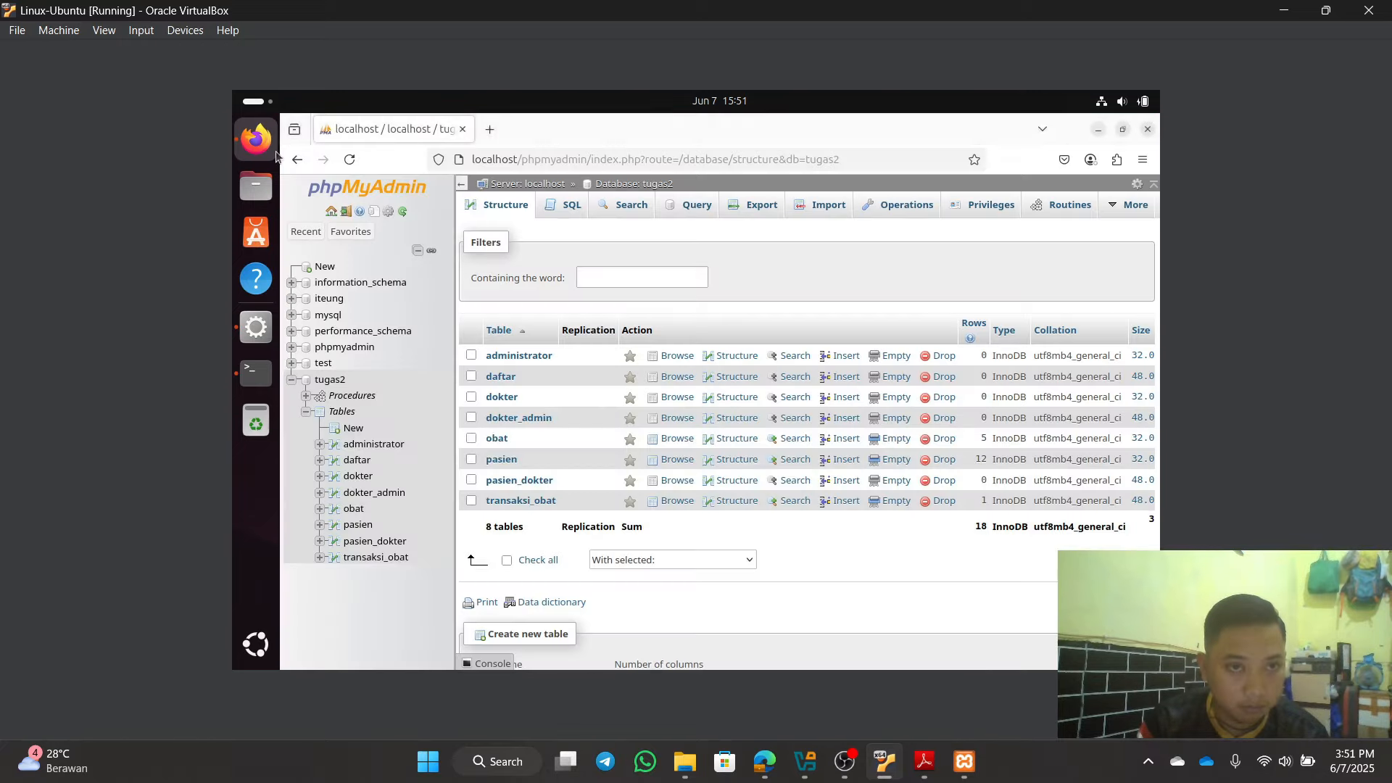
click(331, 213)
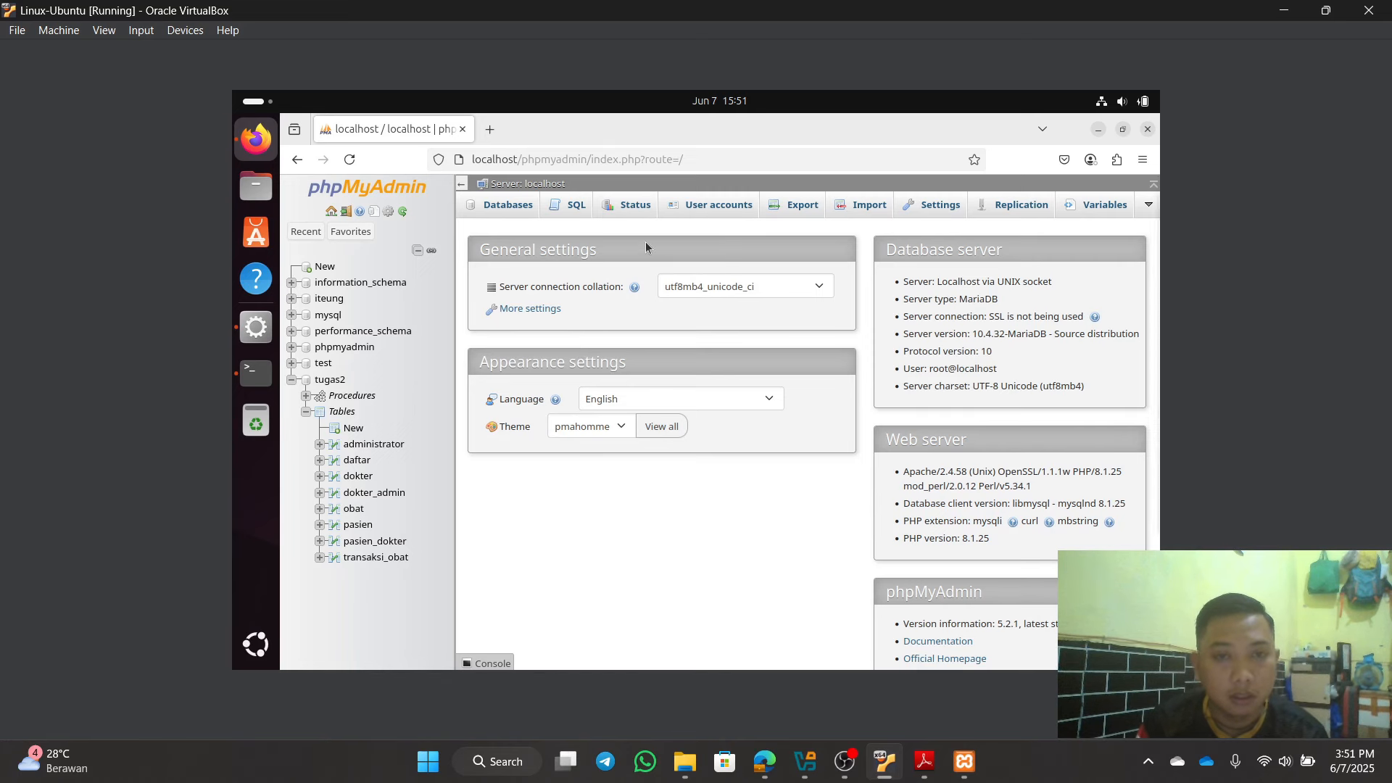
click(569, 209)
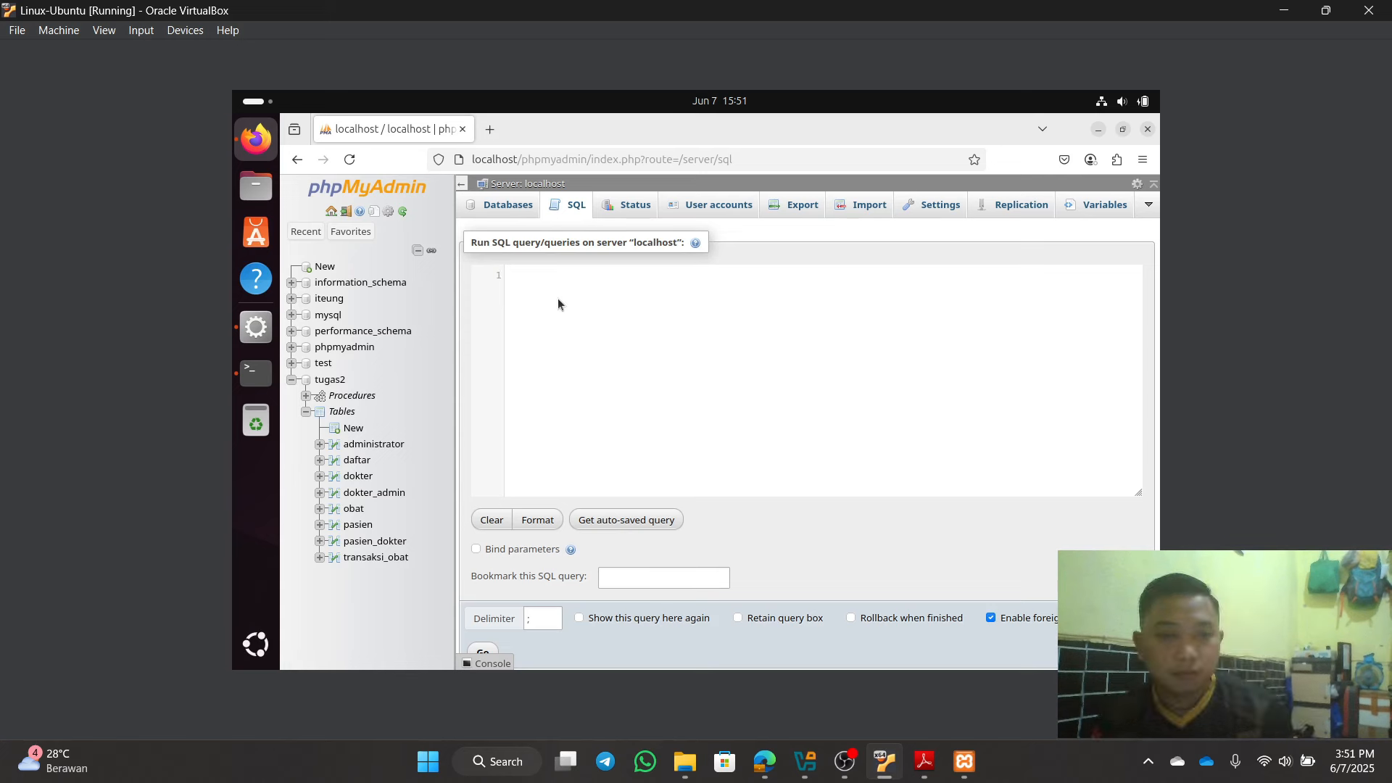
text(sto)
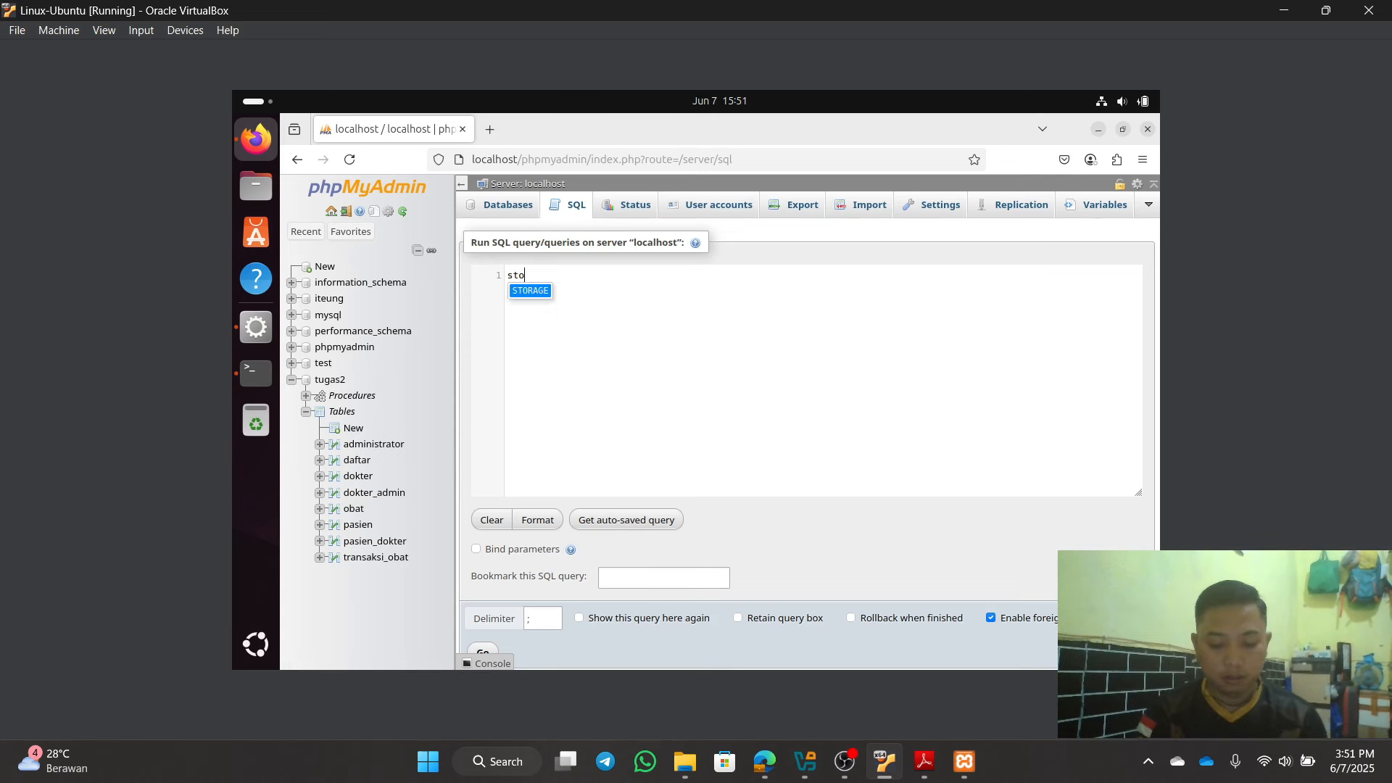
text(p s)
key(BackSpace)
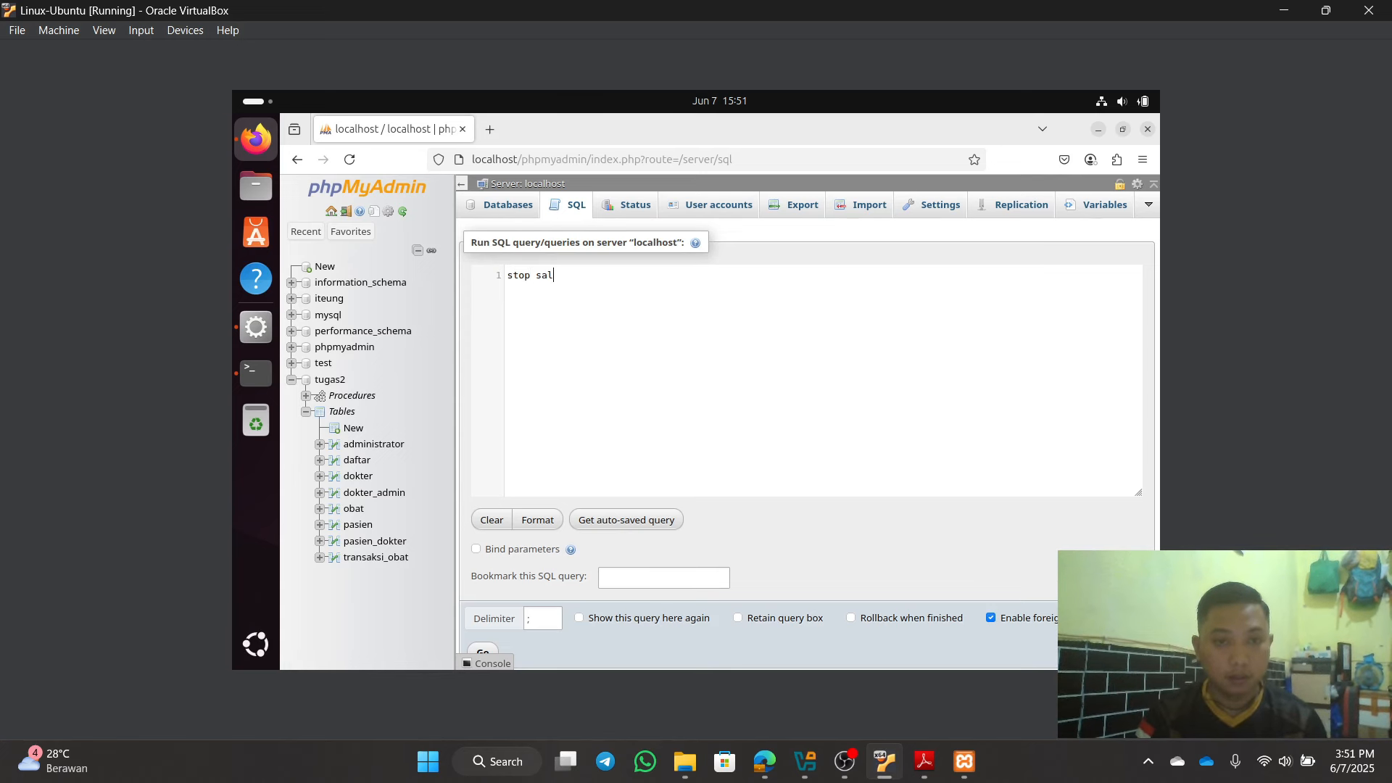
text(sla)
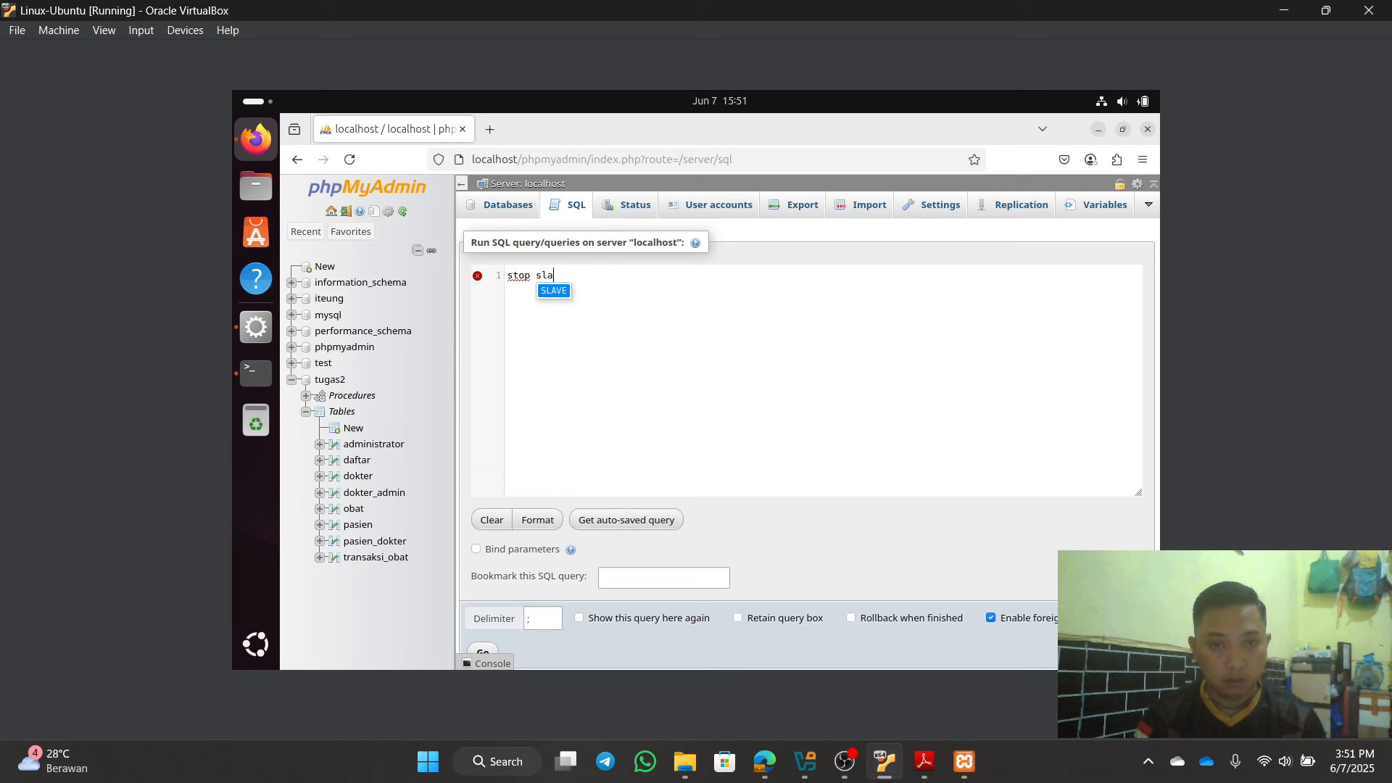
key(Return)
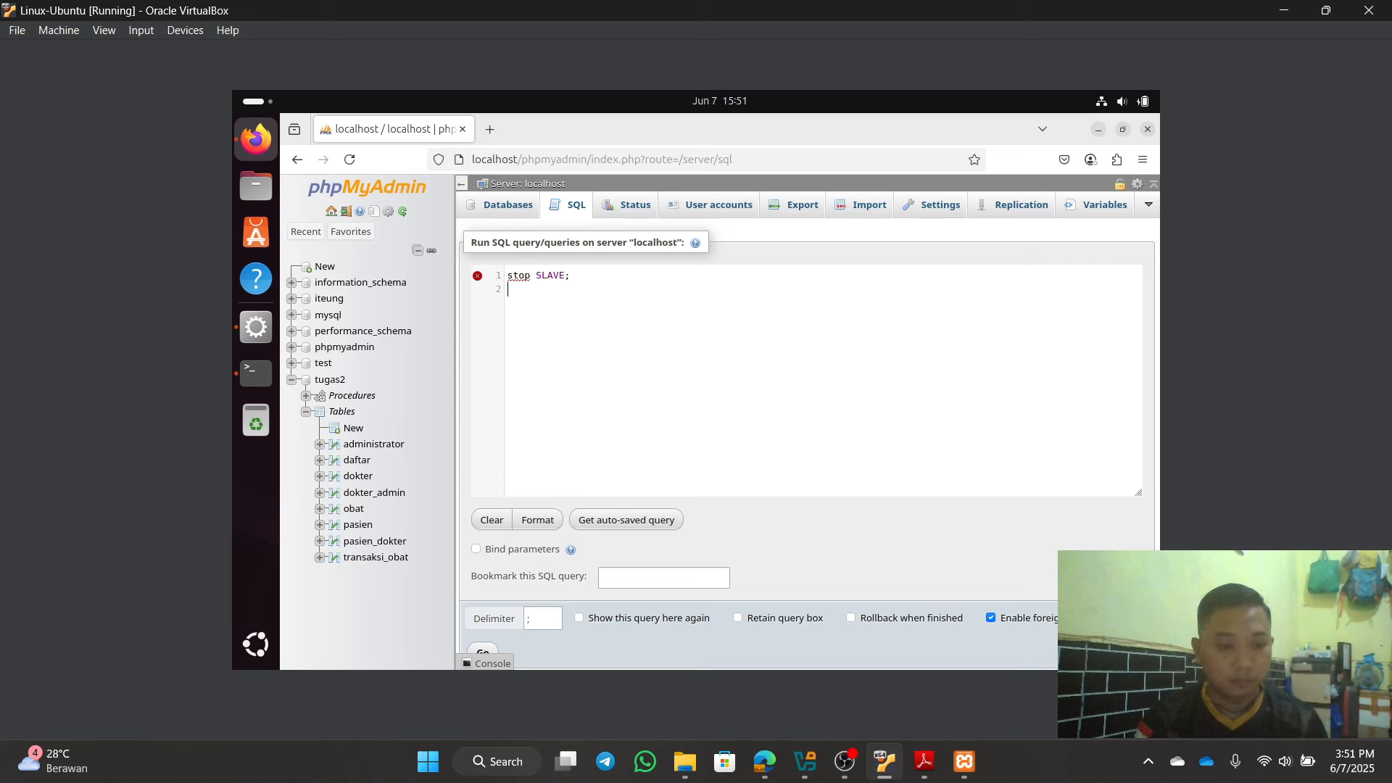
Step: Begin a CHANGE MASTER TO statement with master_host = and an opening quote
text(chan)
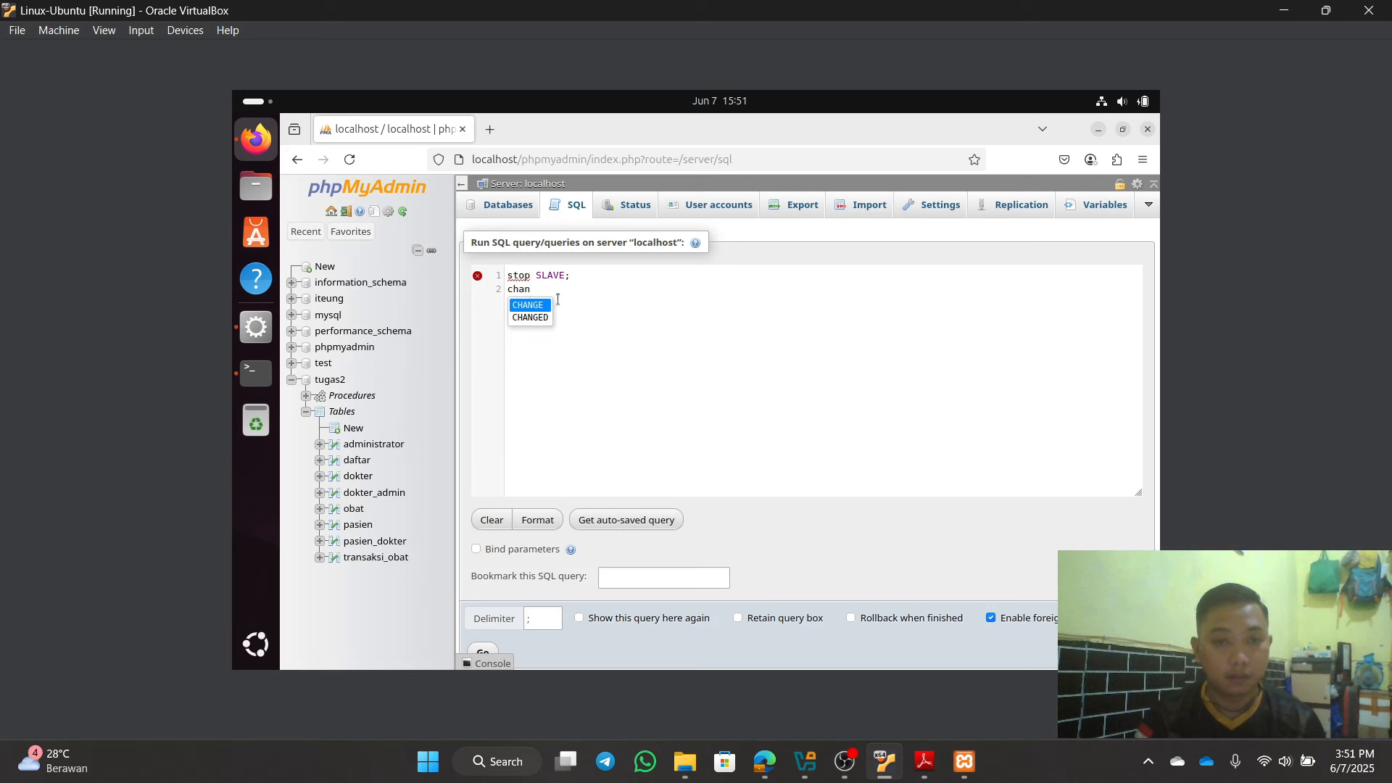
key(Return)
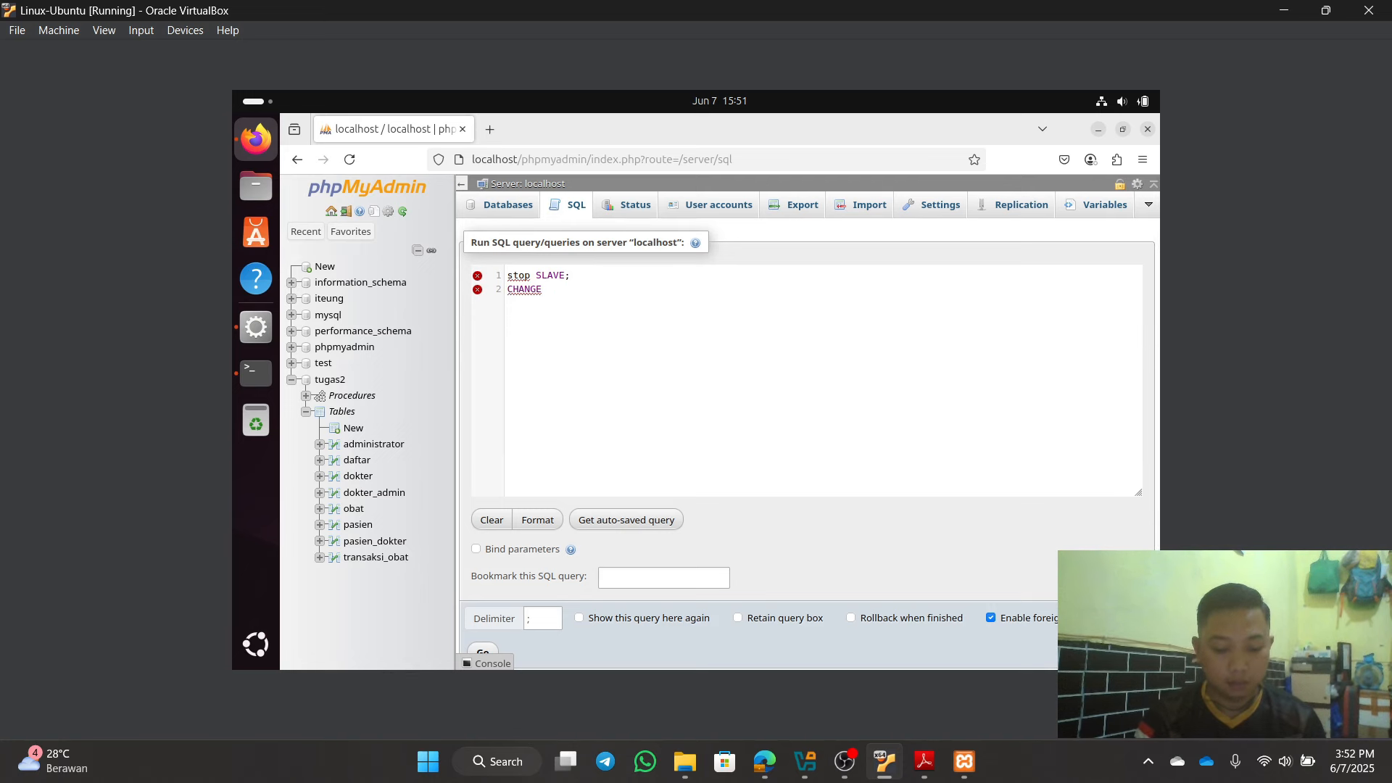
text(mast)
key(Return)
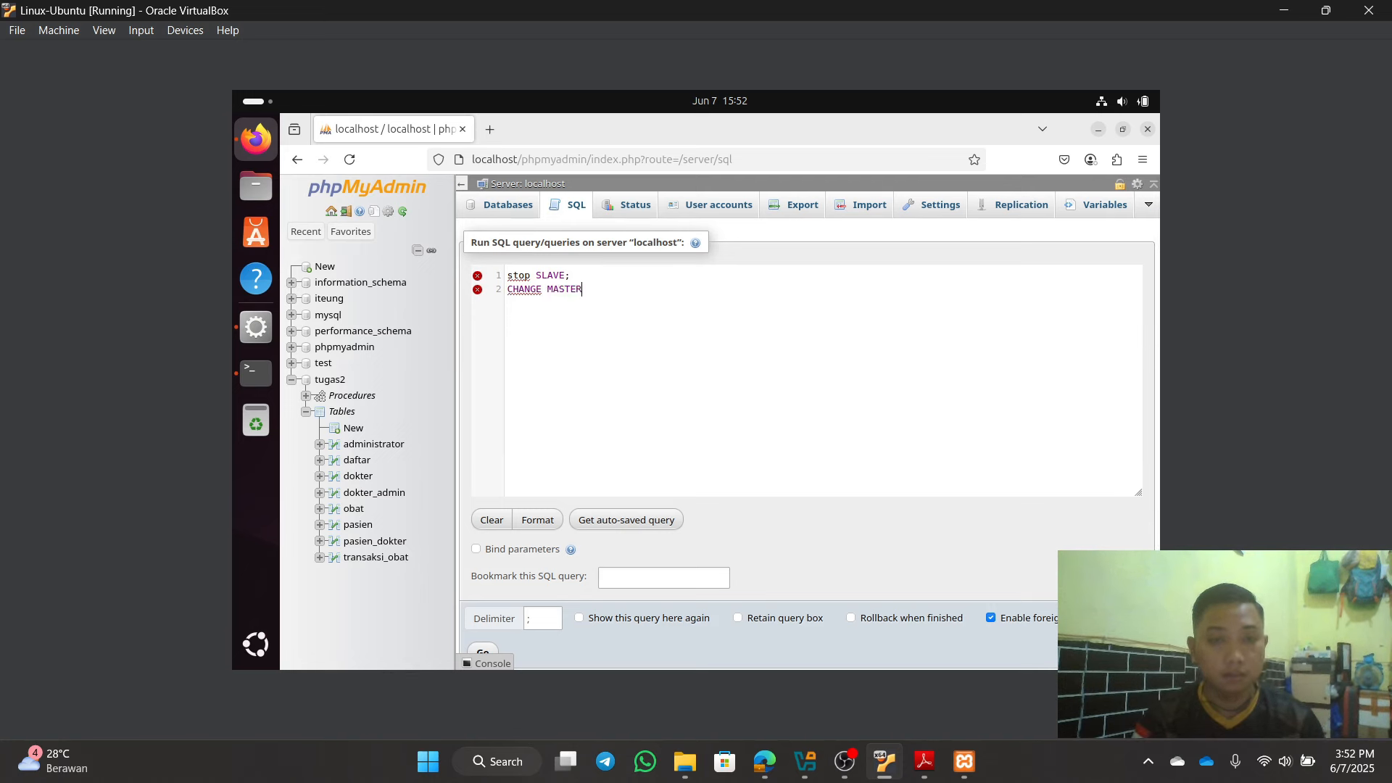
text(TO)
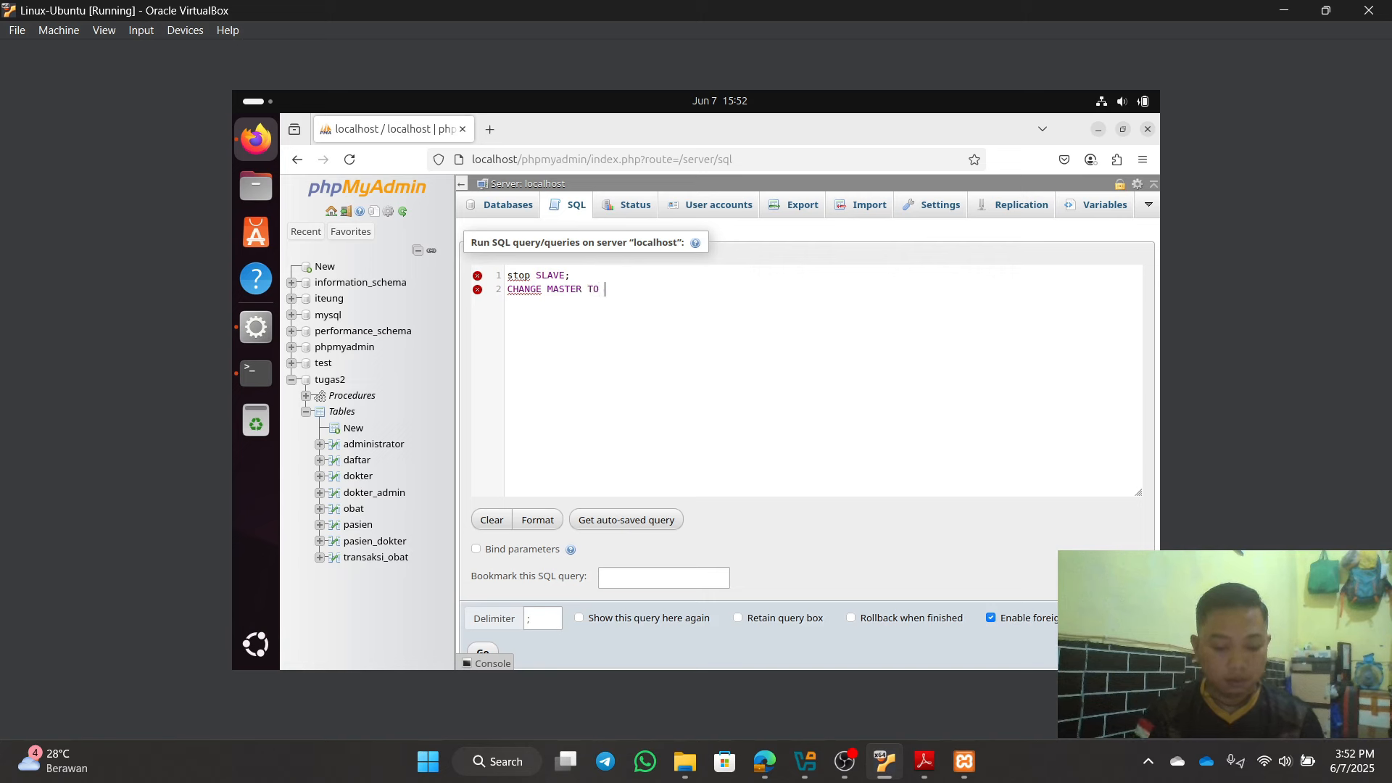
text( master)
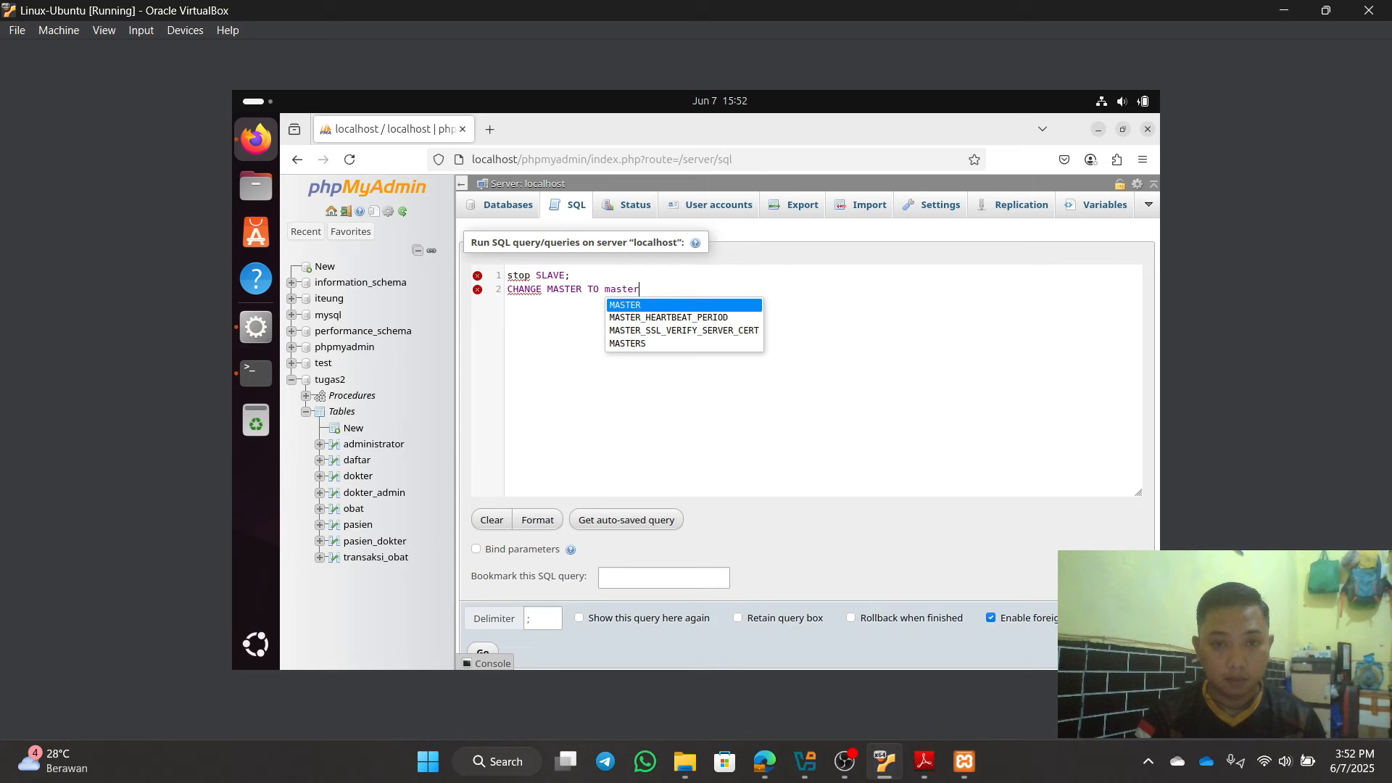
text(_host)
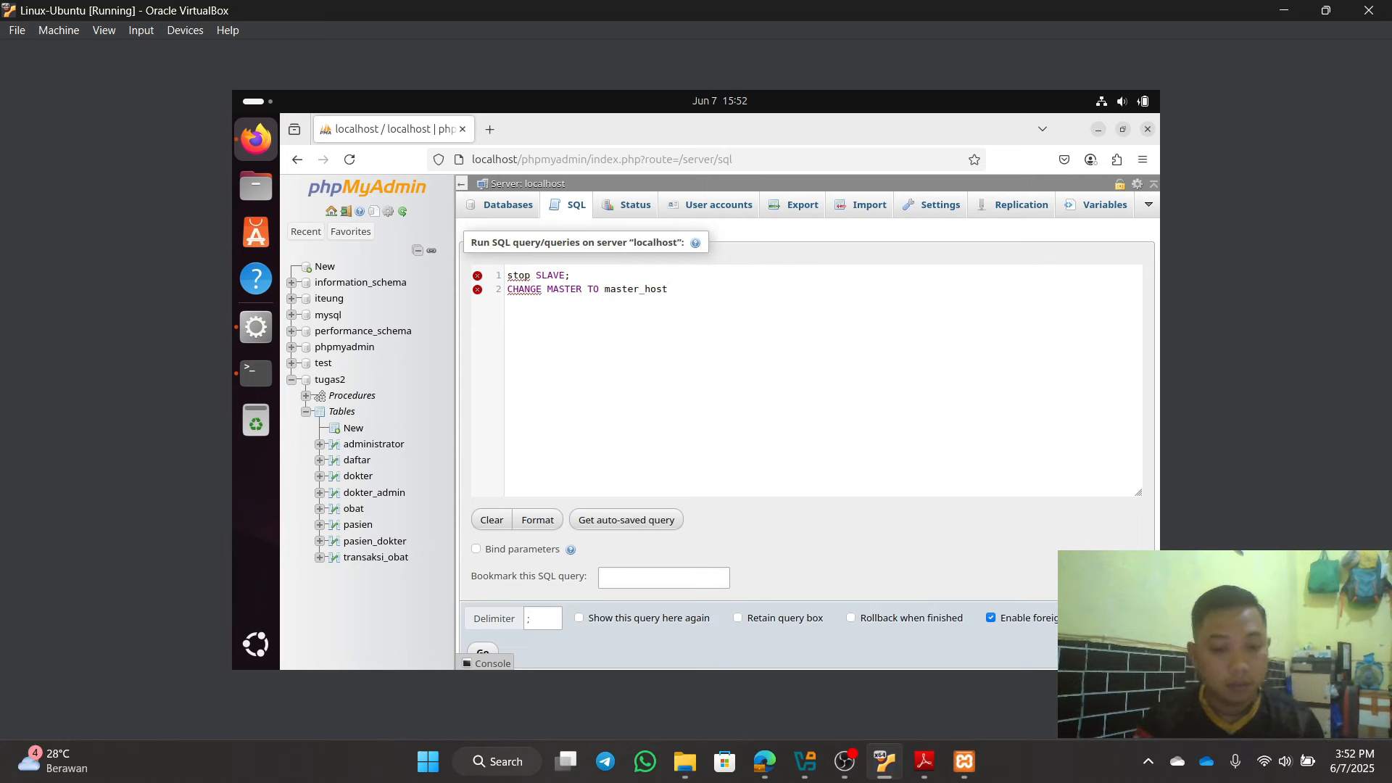
text(=)
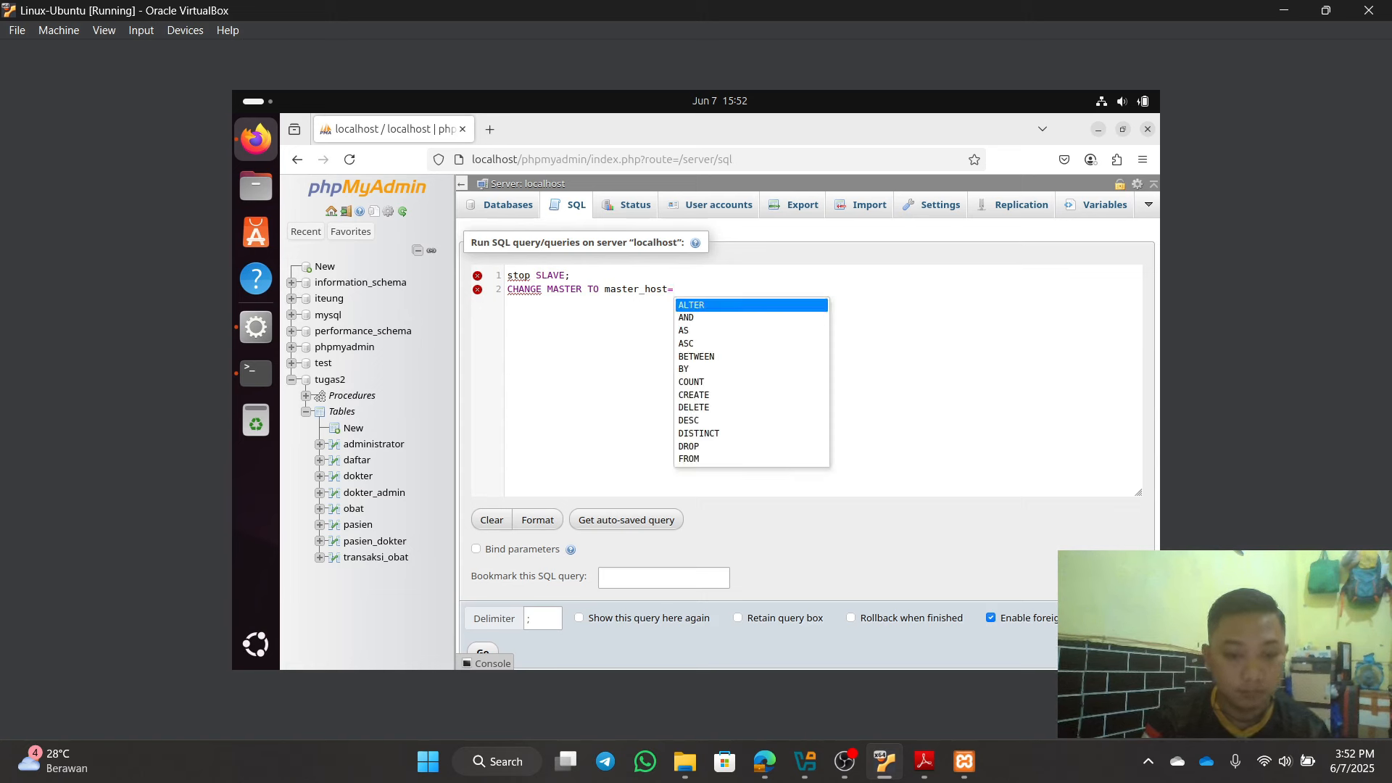
key(BackSpace)
text(= )
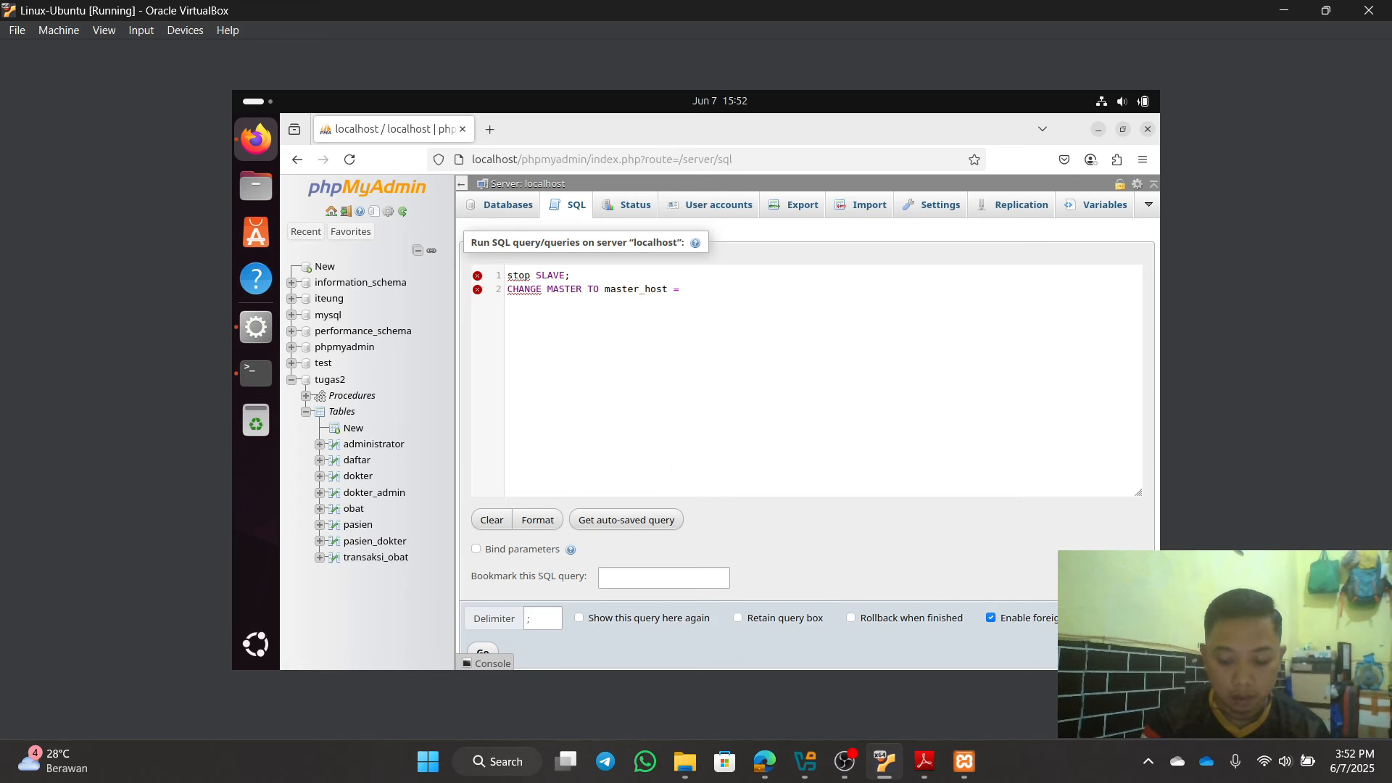
text(")
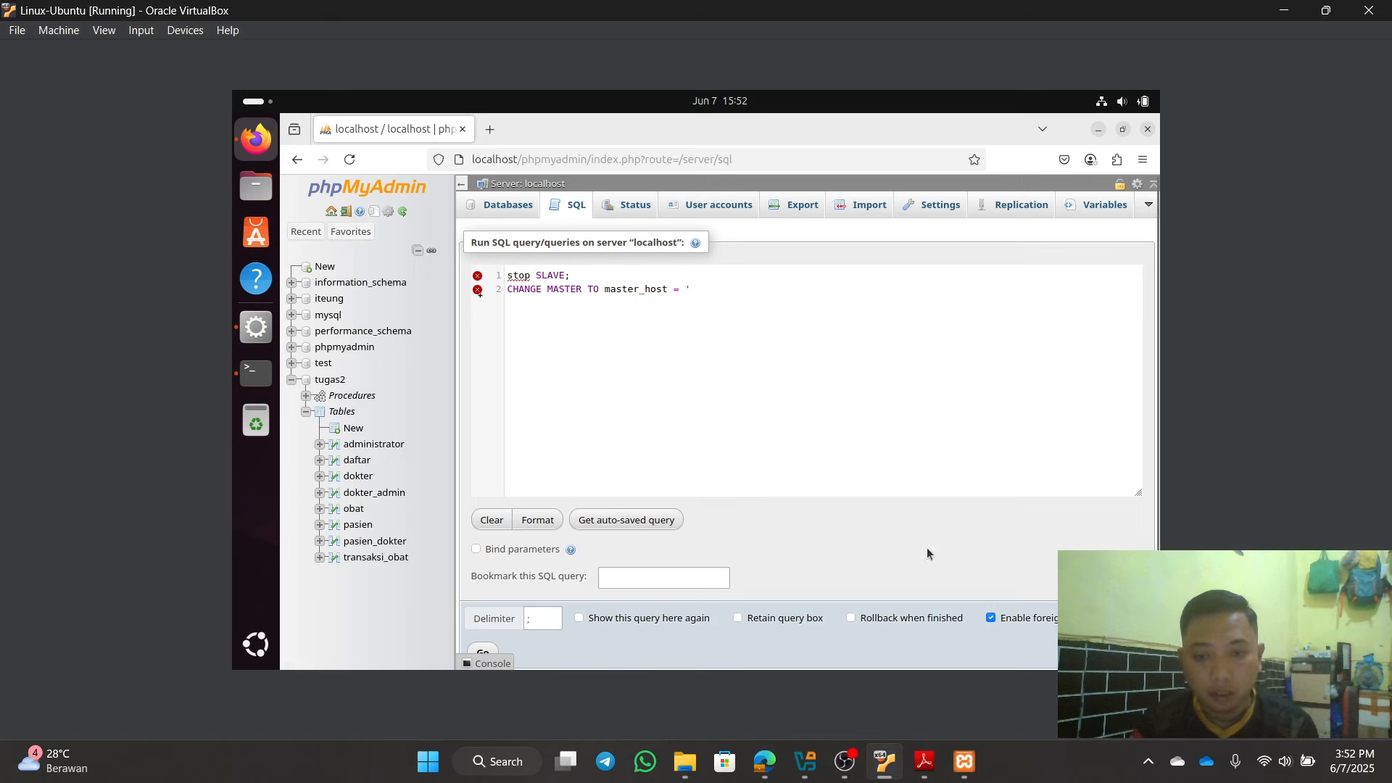
Step: Run ipconfig in a host Command Prompt to find the Wi-Fi IPv4 address 192.168.43.188
click(482, 763)
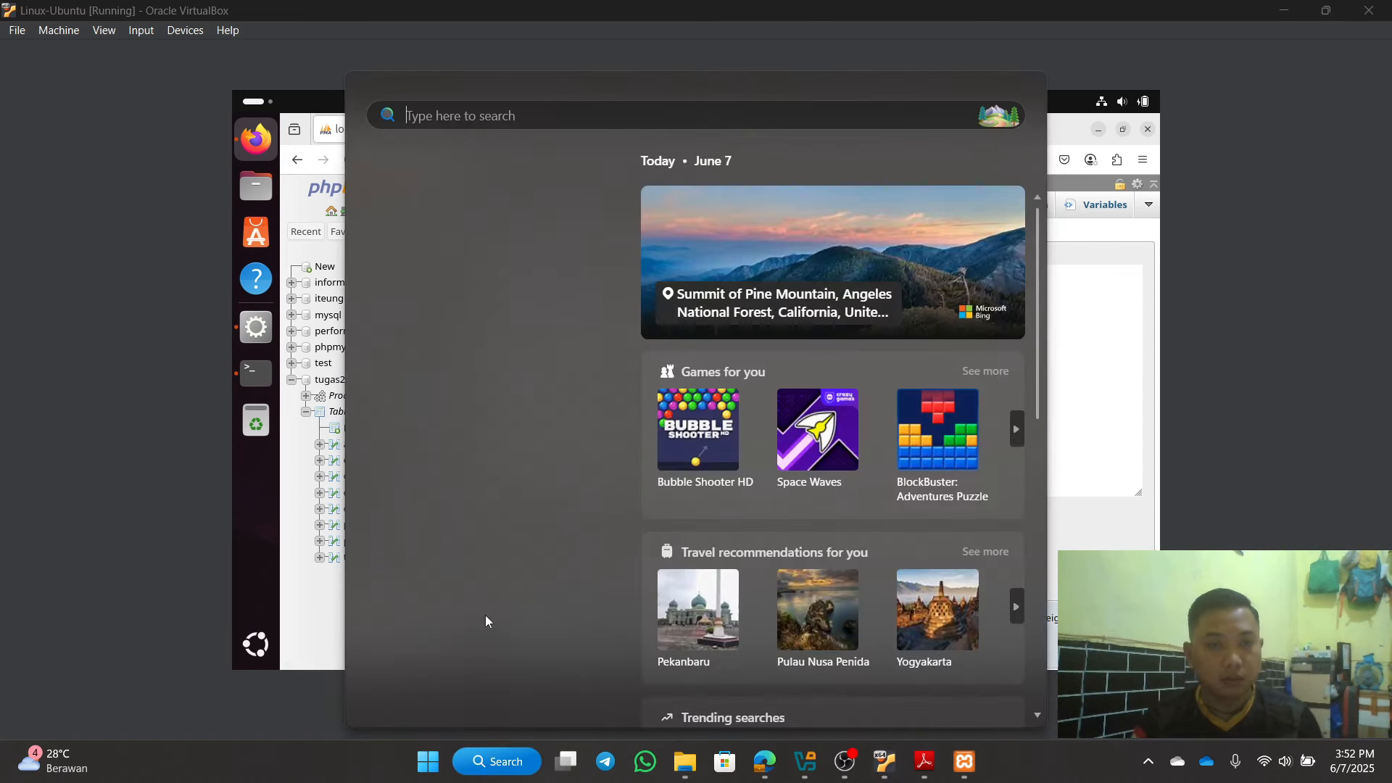
text(cmd)
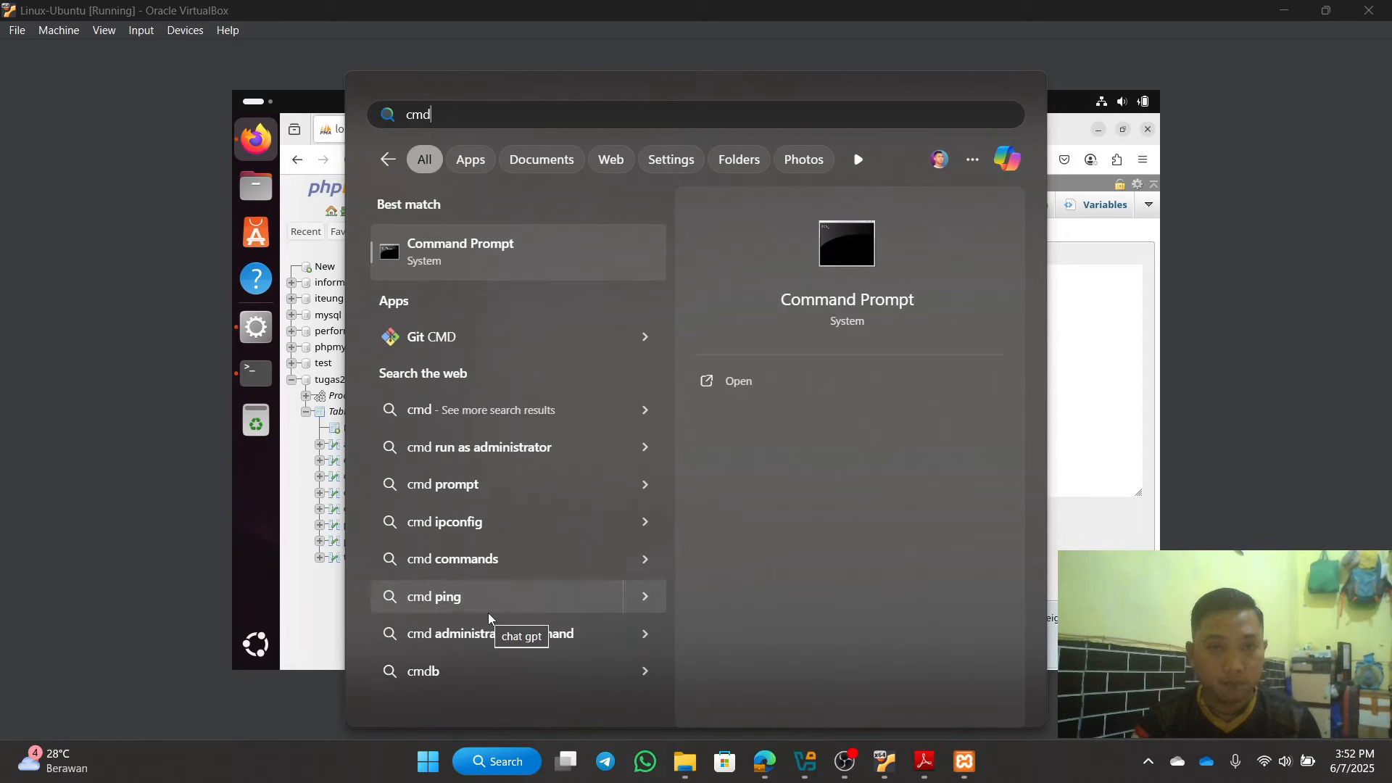
key(Escape)
key(Escape)
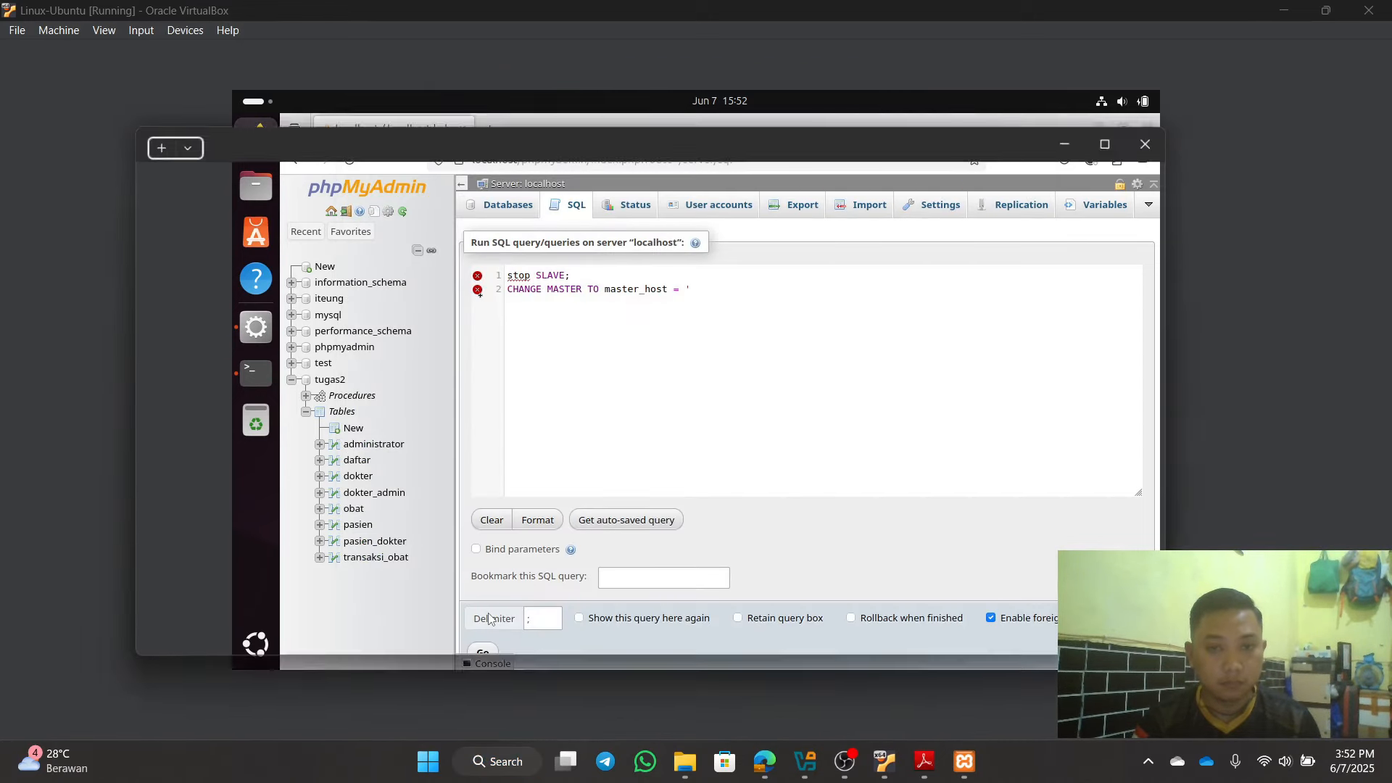
text(ip)
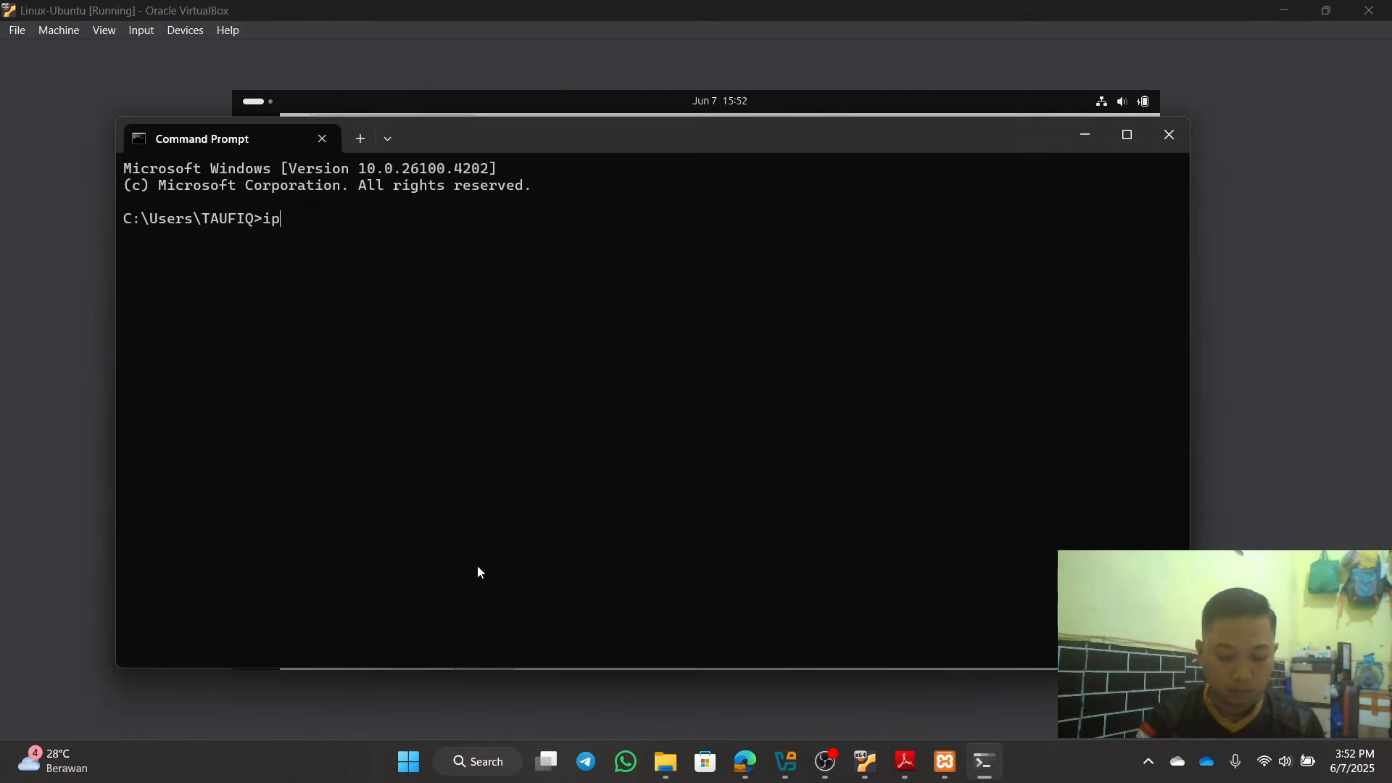
text(config)
key(Return)
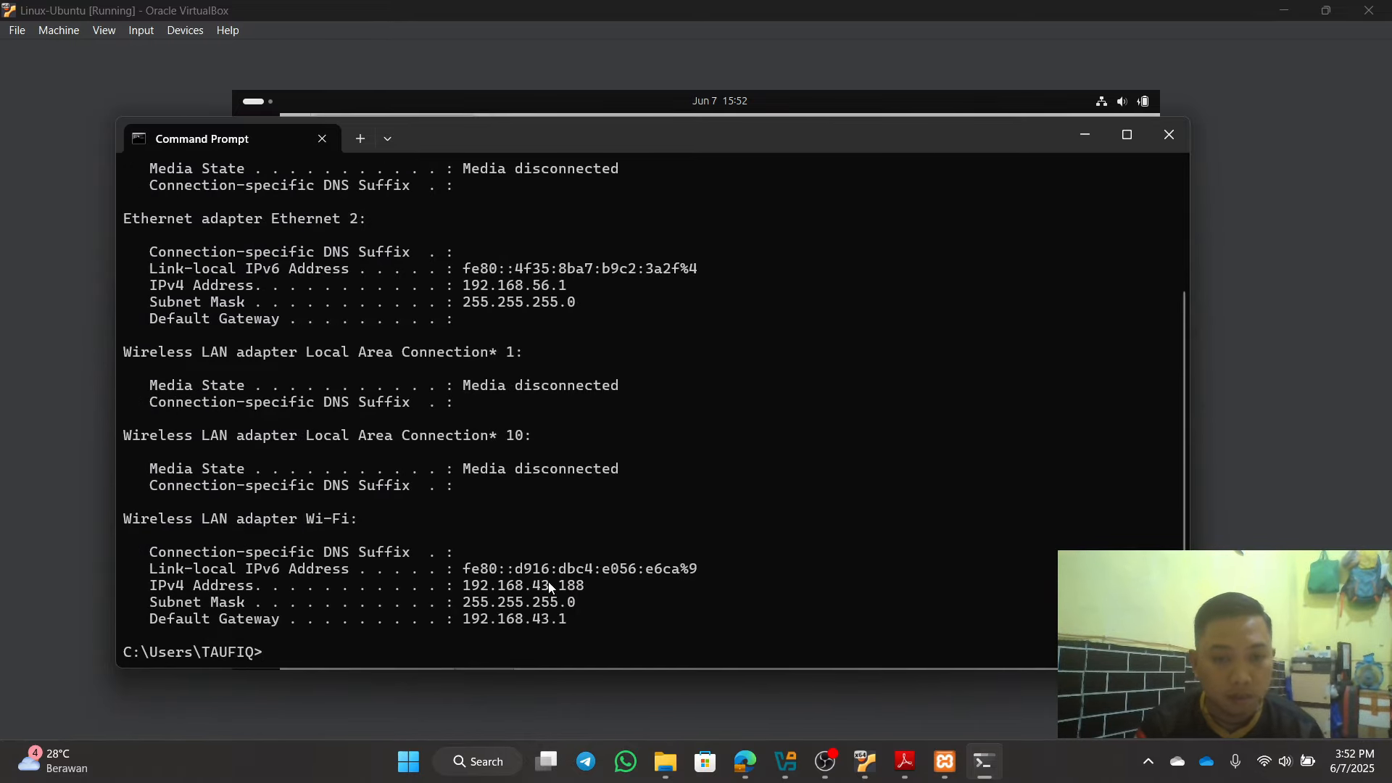
click(1093, 129)
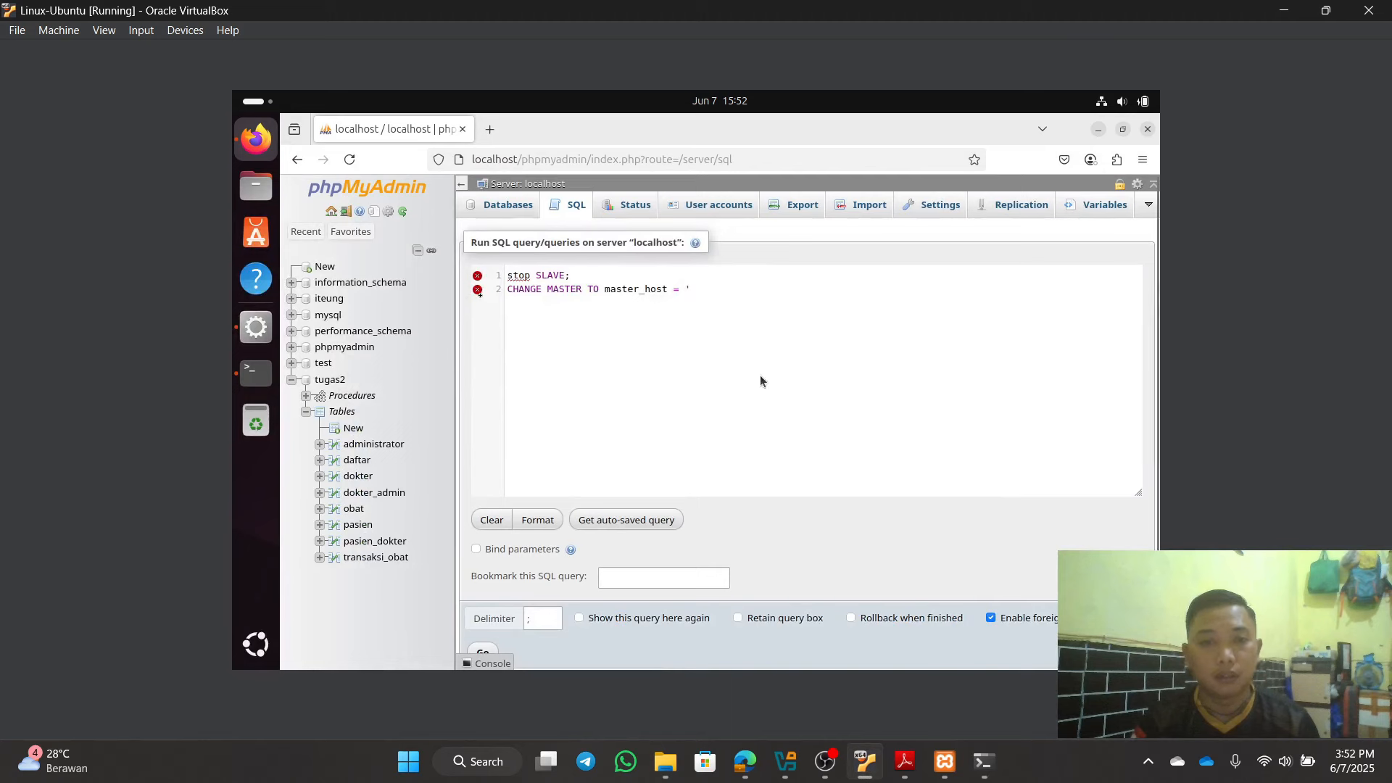
Step: Fill in master_host as 192.168.43.188, then start a master_user = clause
text(192.)
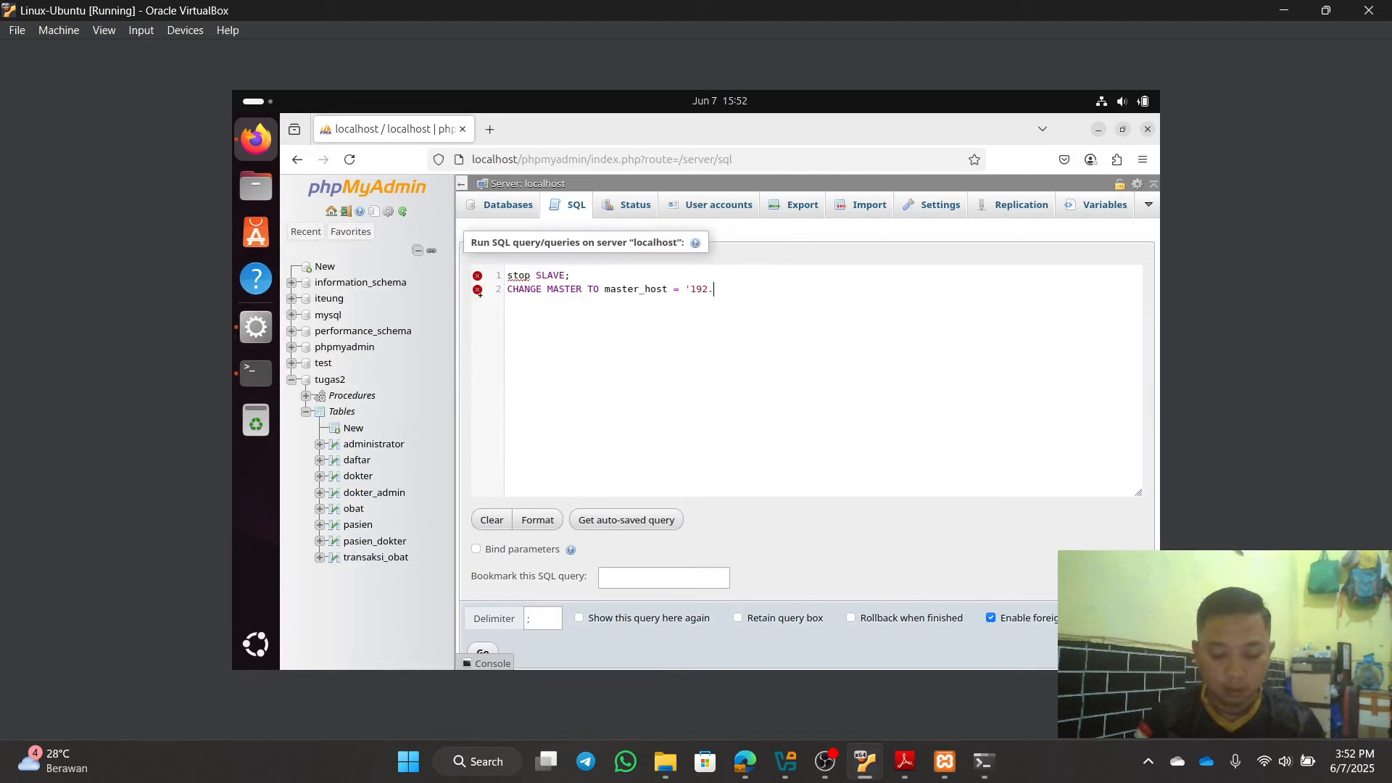
text(168.)
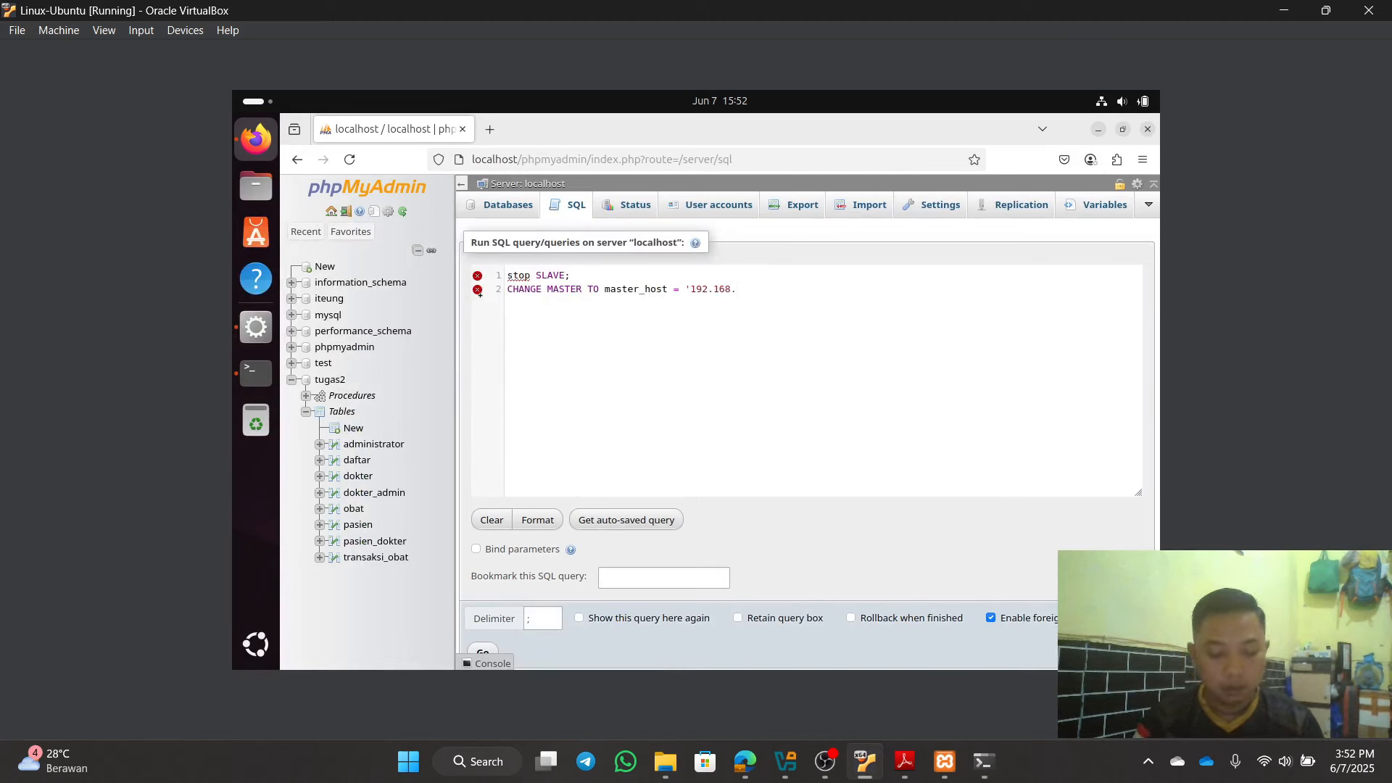
text(43.18)
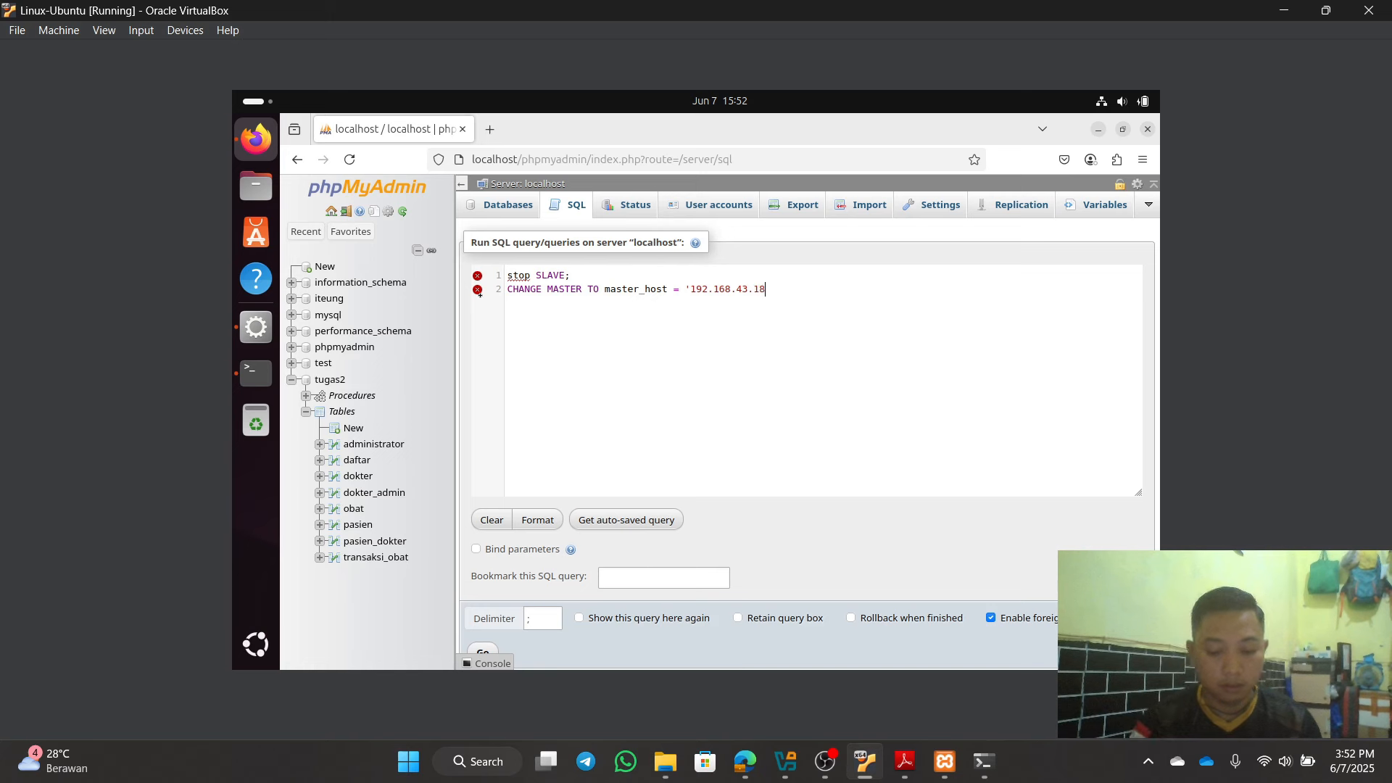
text(8)
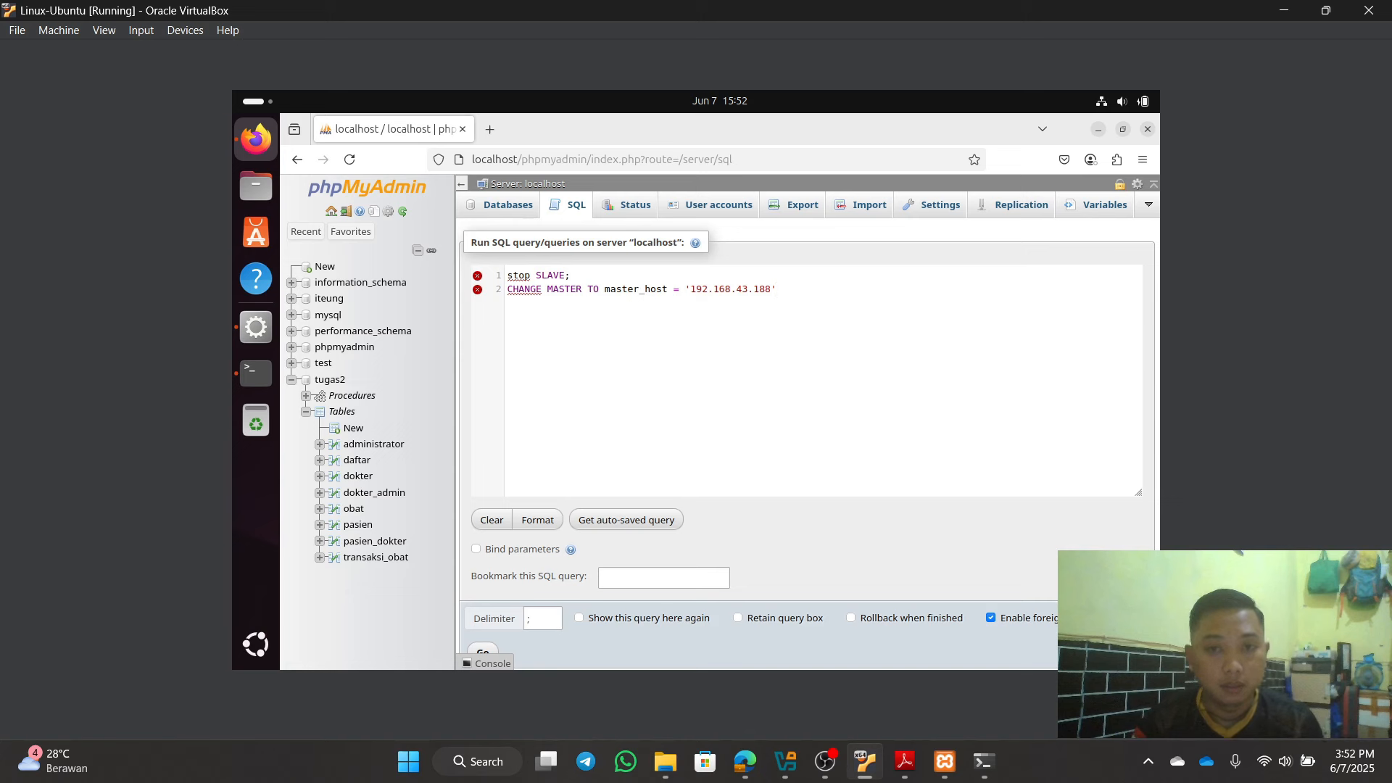
text(, )
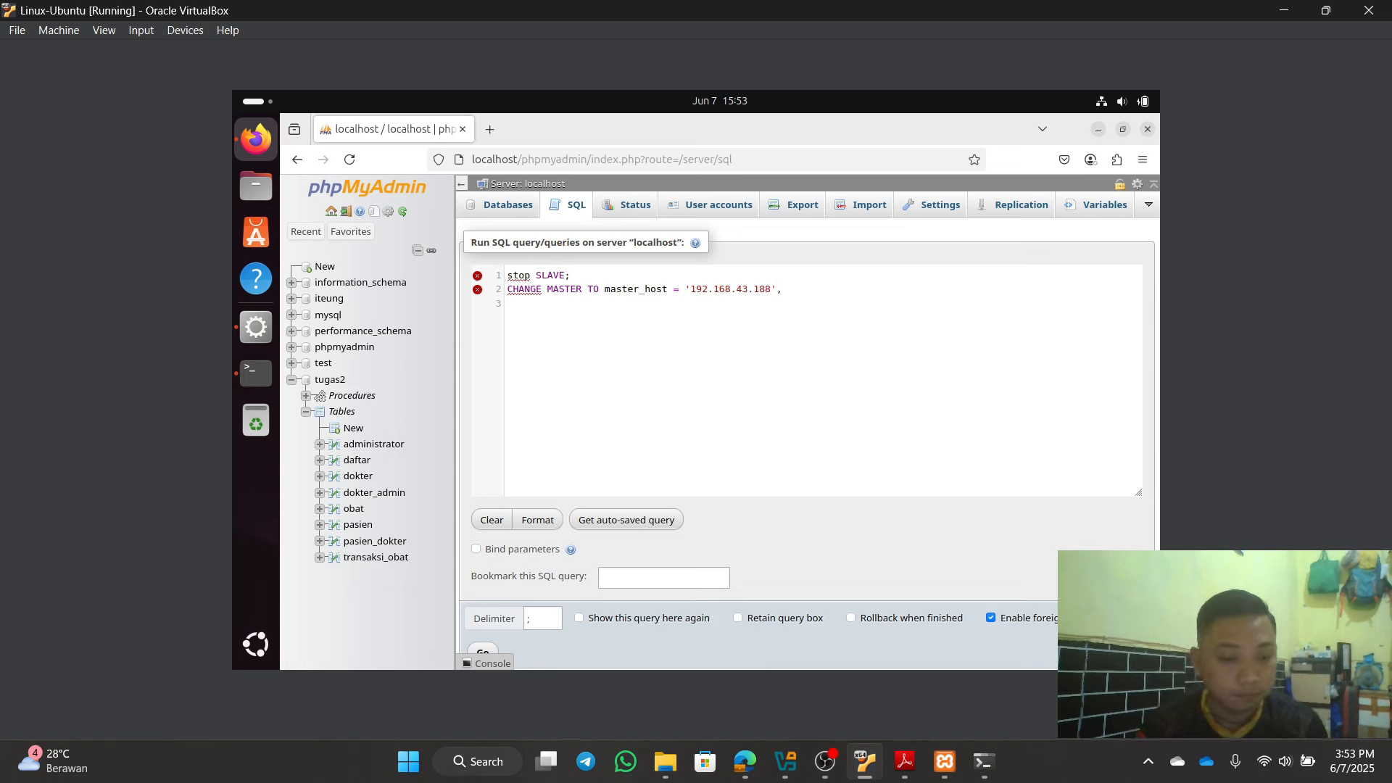
text(master)
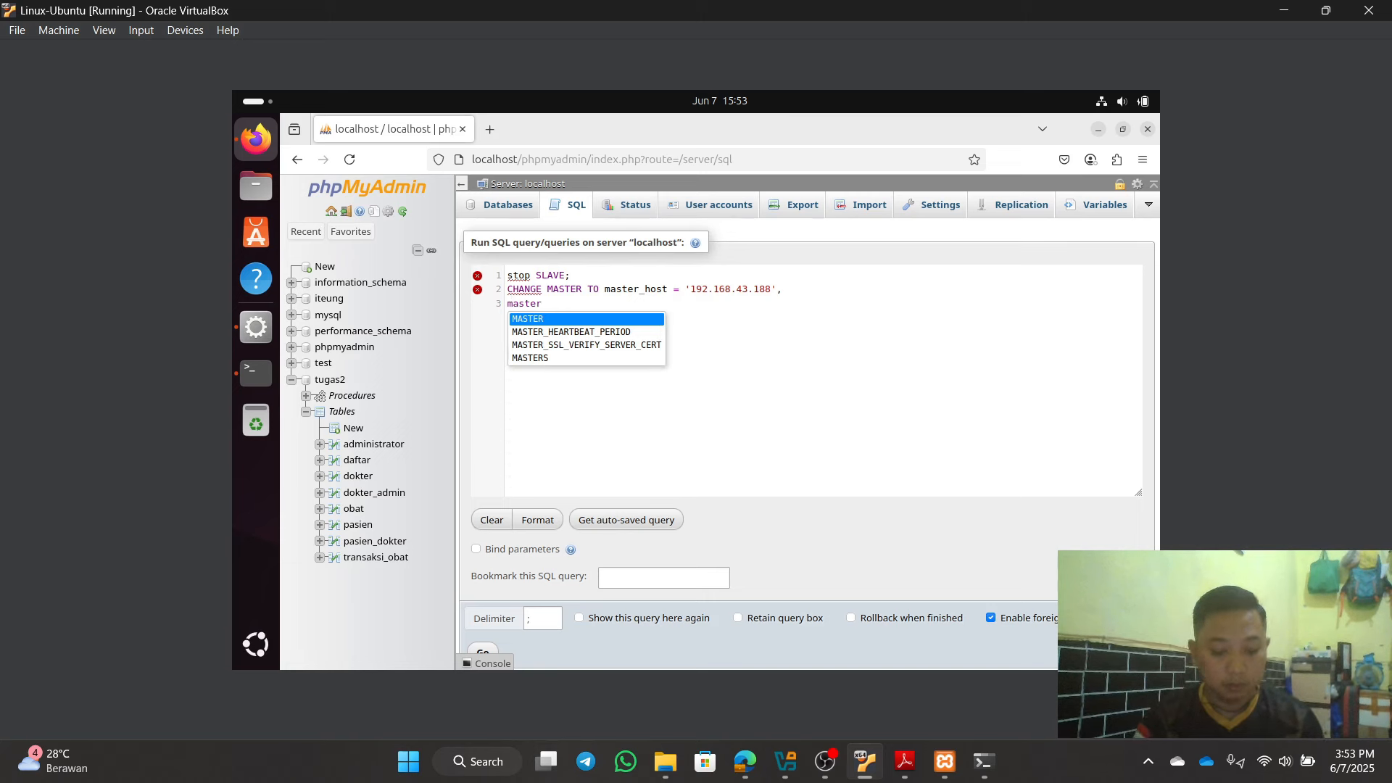
text(_user)
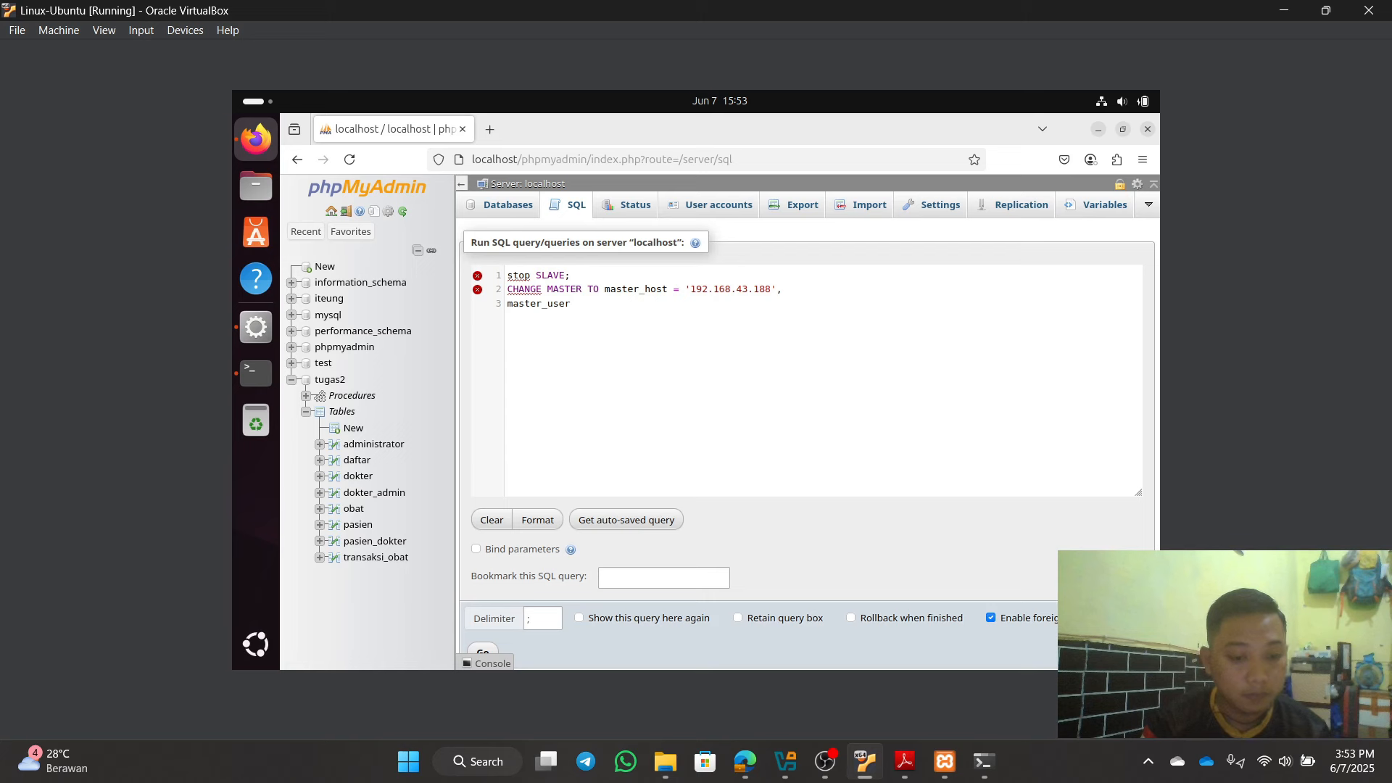
text( =)
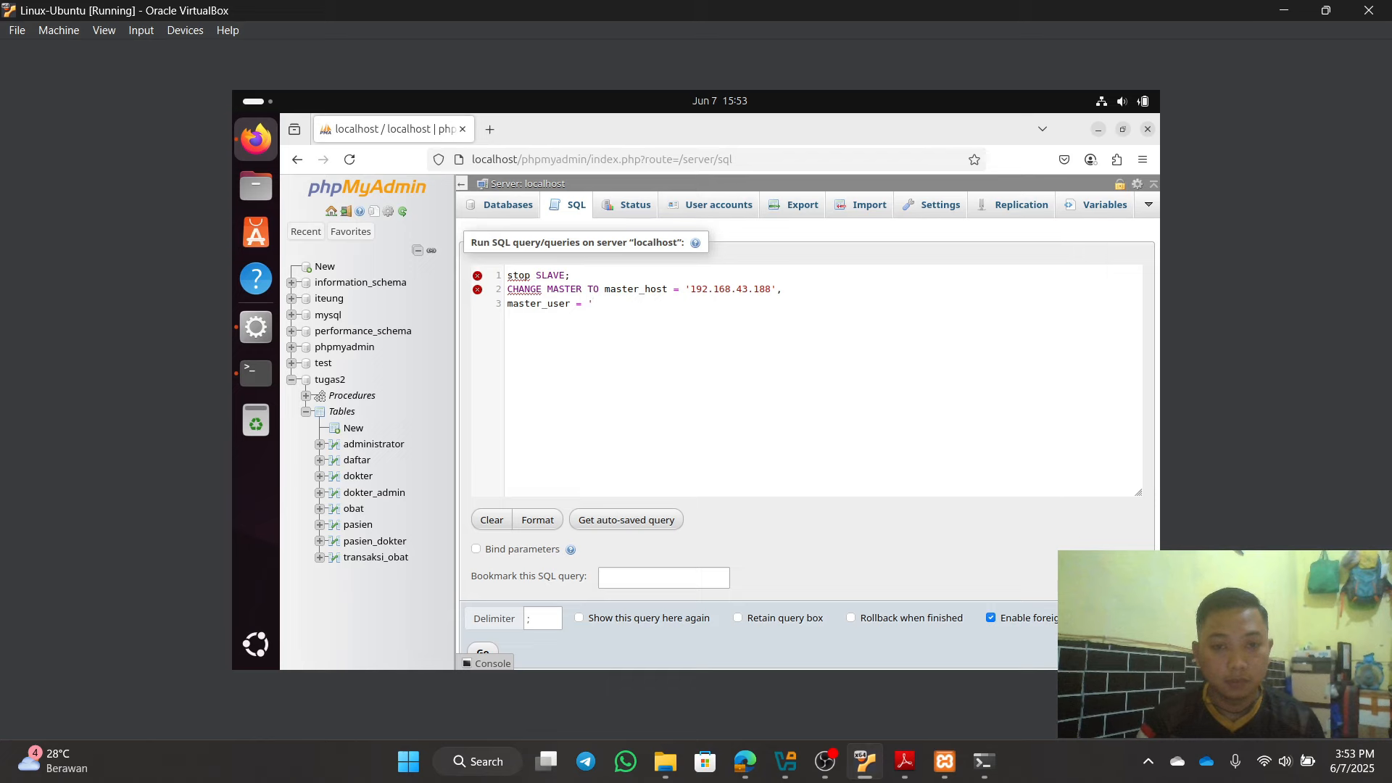
click(740, 767)
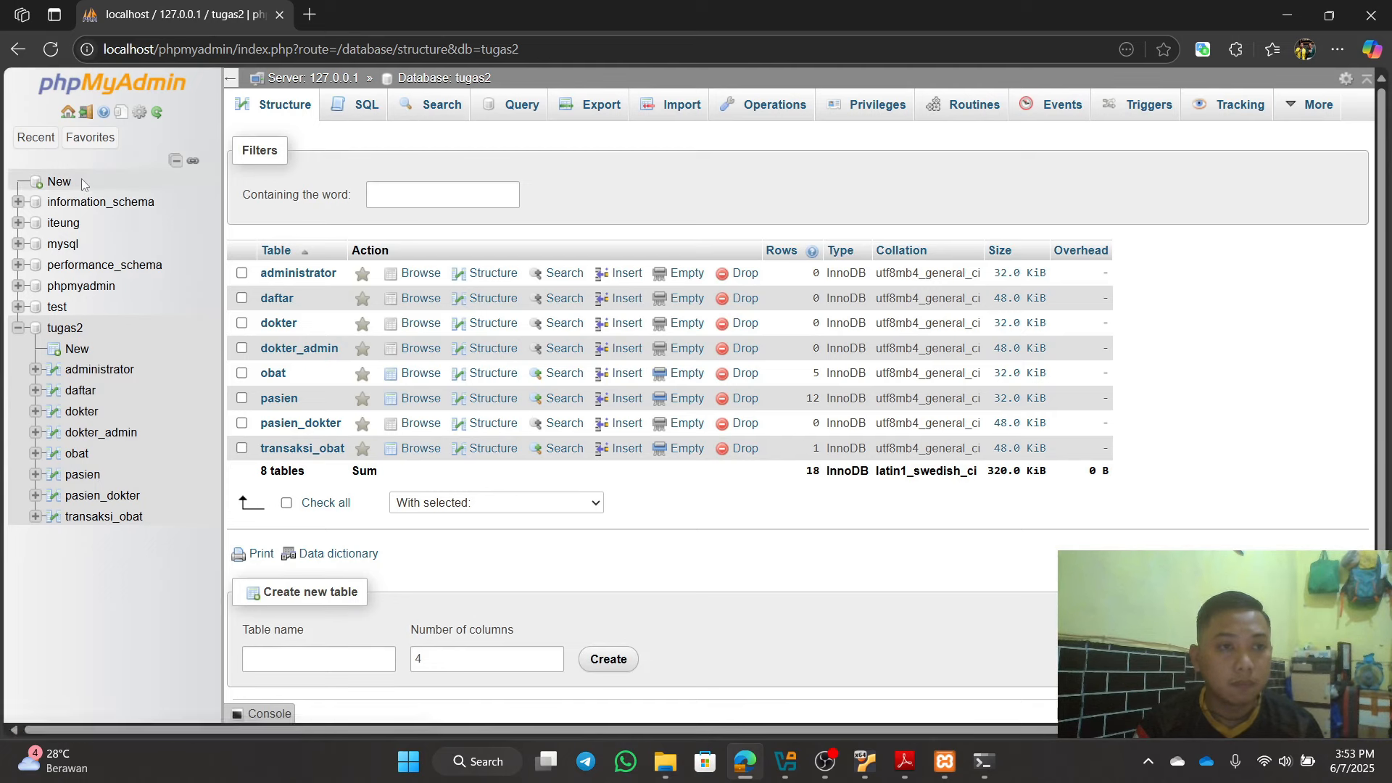
click(68, 113)
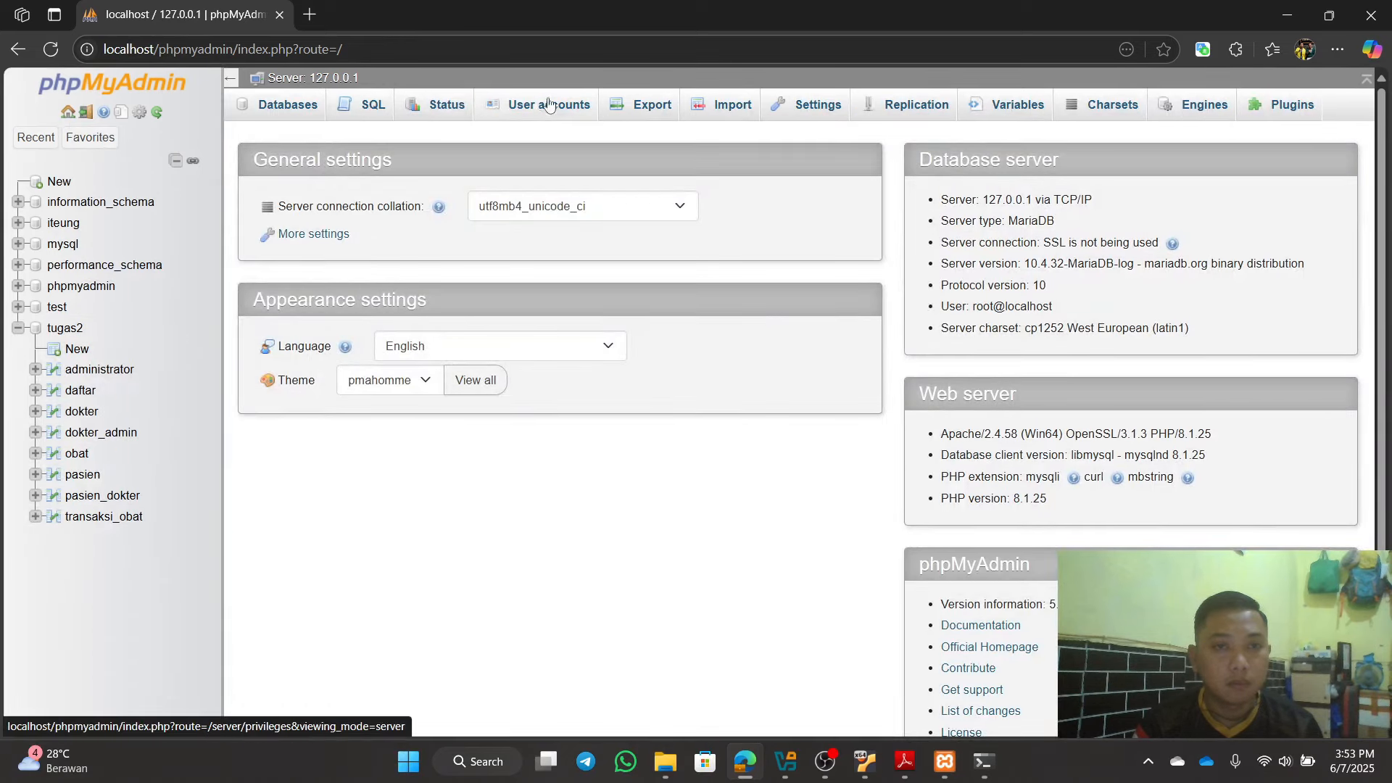
click(567, 106)
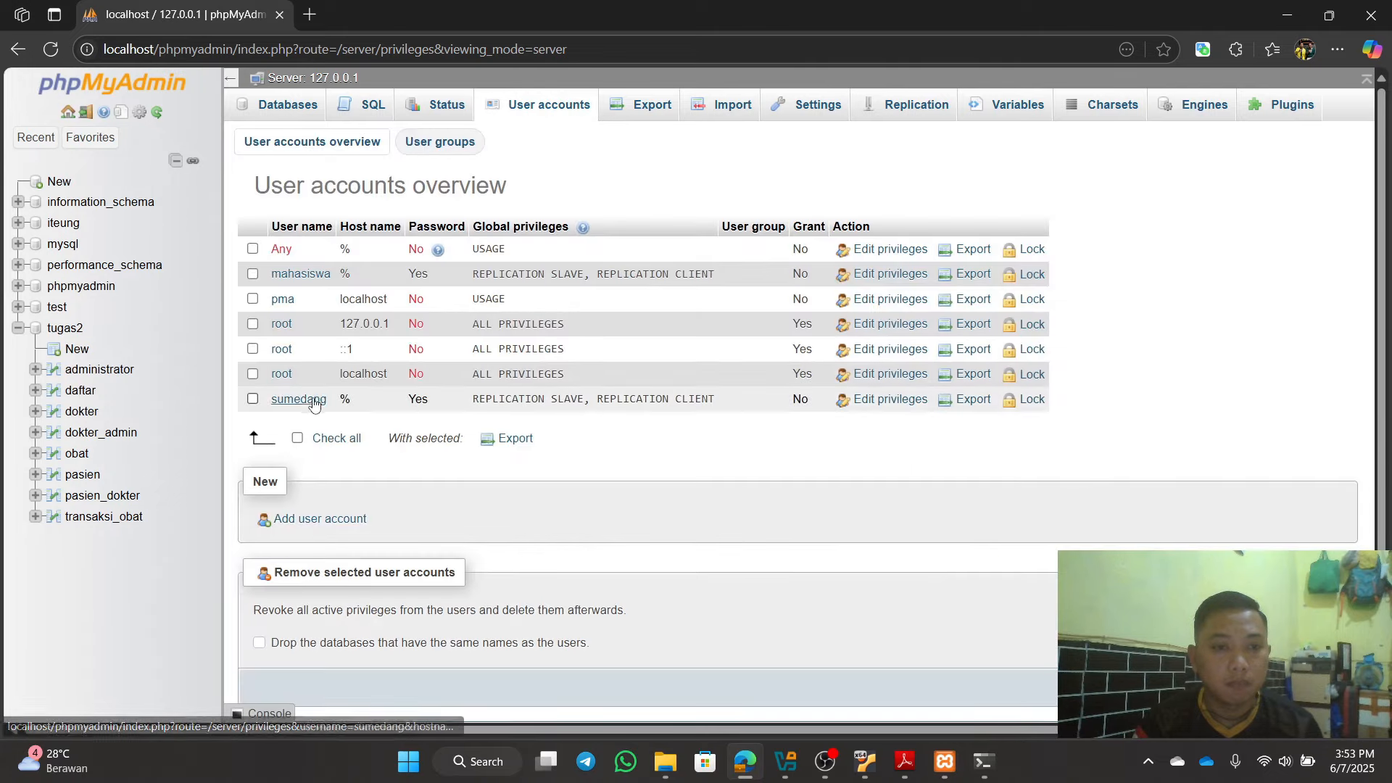
click(296, 275)
scroll(515, 322, down, 2)
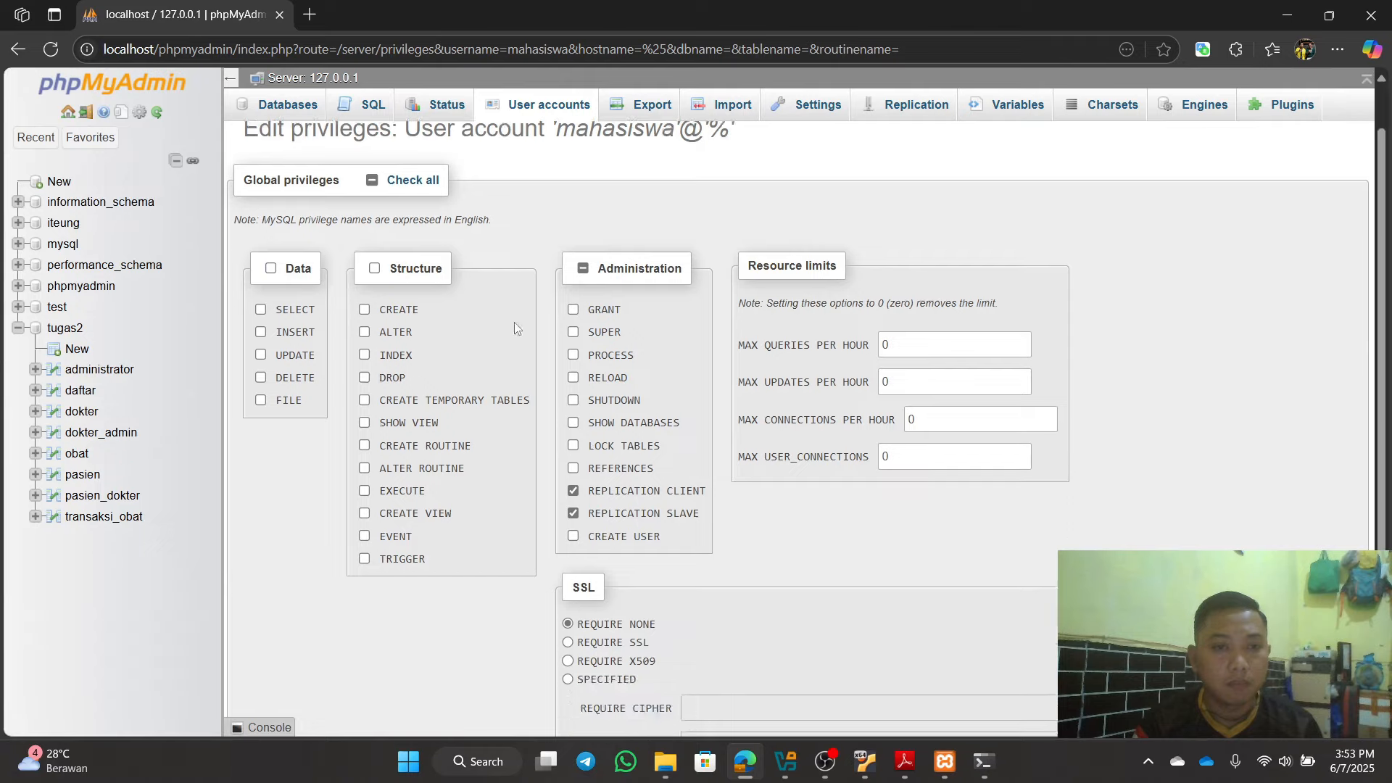
scroll(593, 383, up, 2)
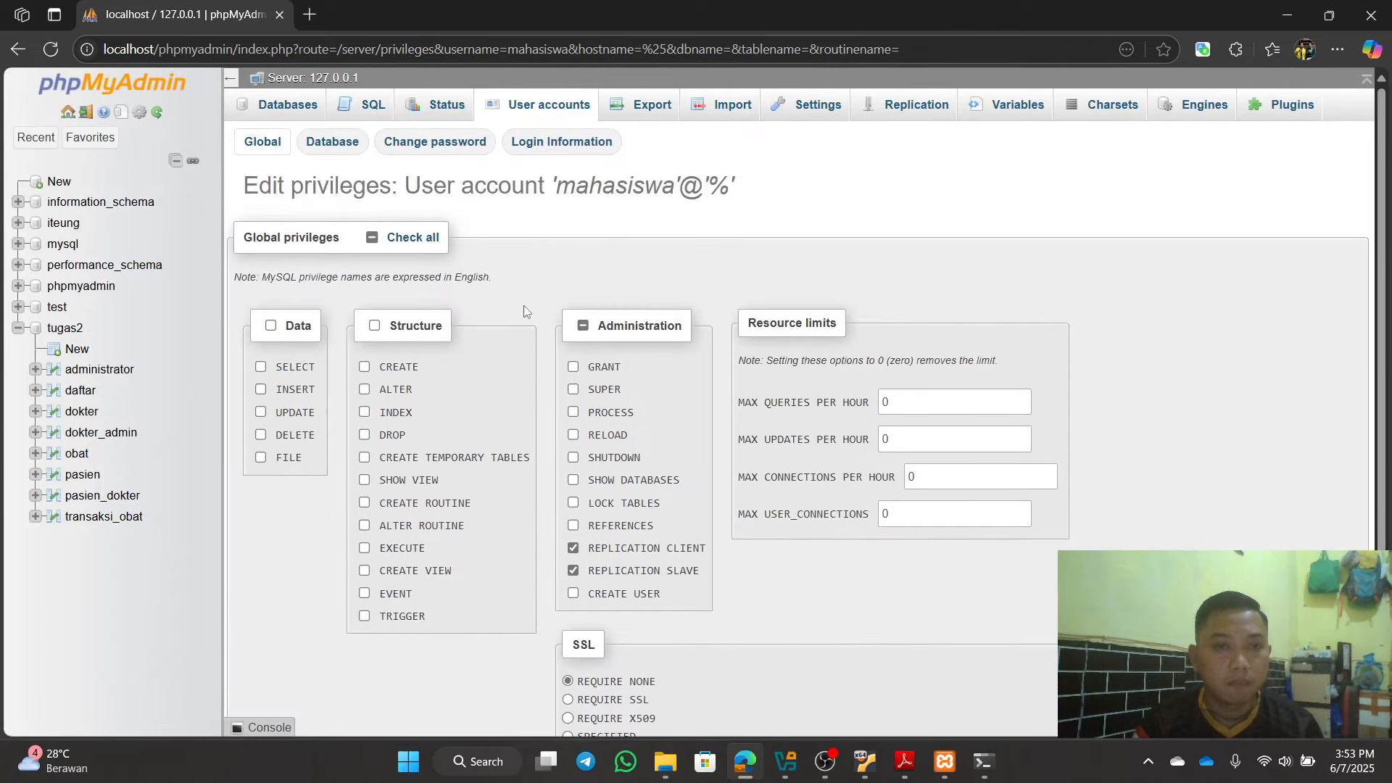
click(1282, 14)
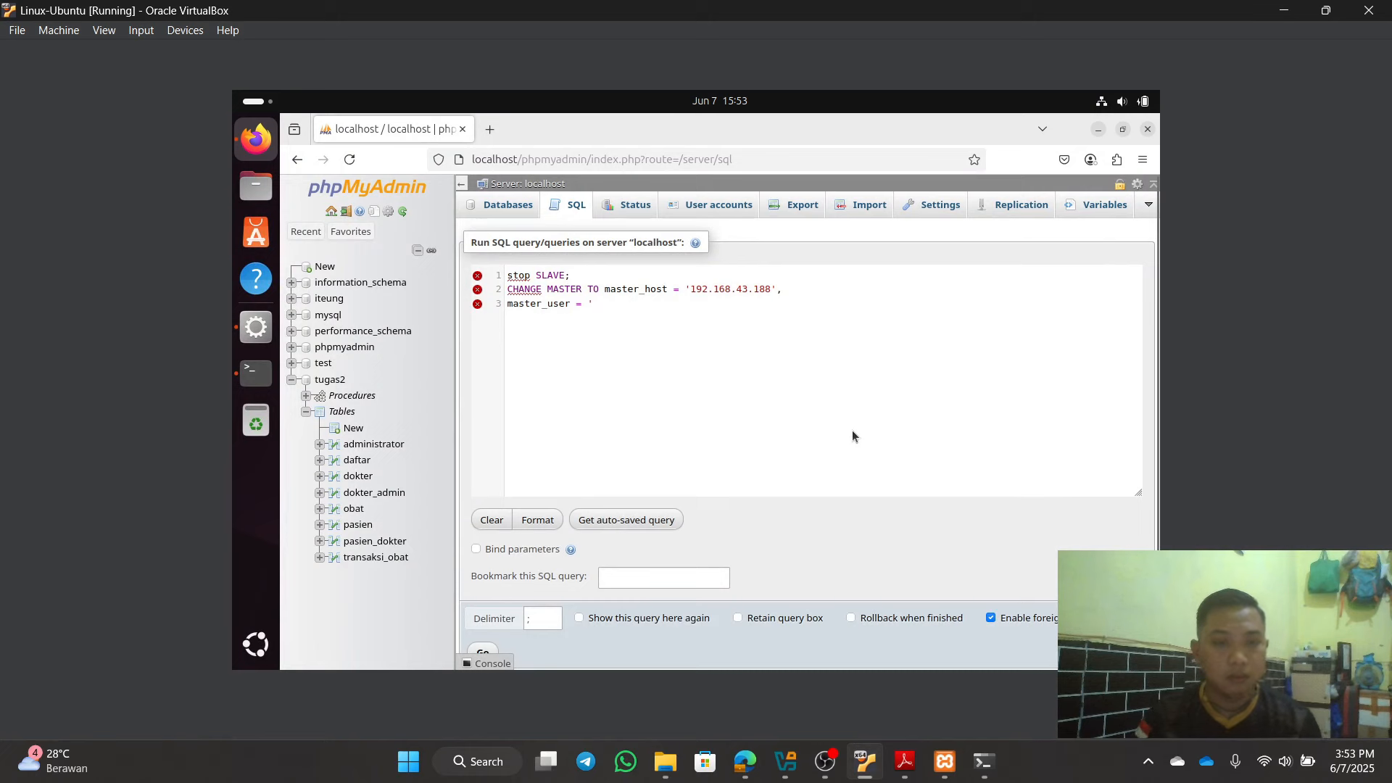
Step: Set master_user to 'mahasiswa' and master_password to the account password, then begin master_log_file =
text(mahas)
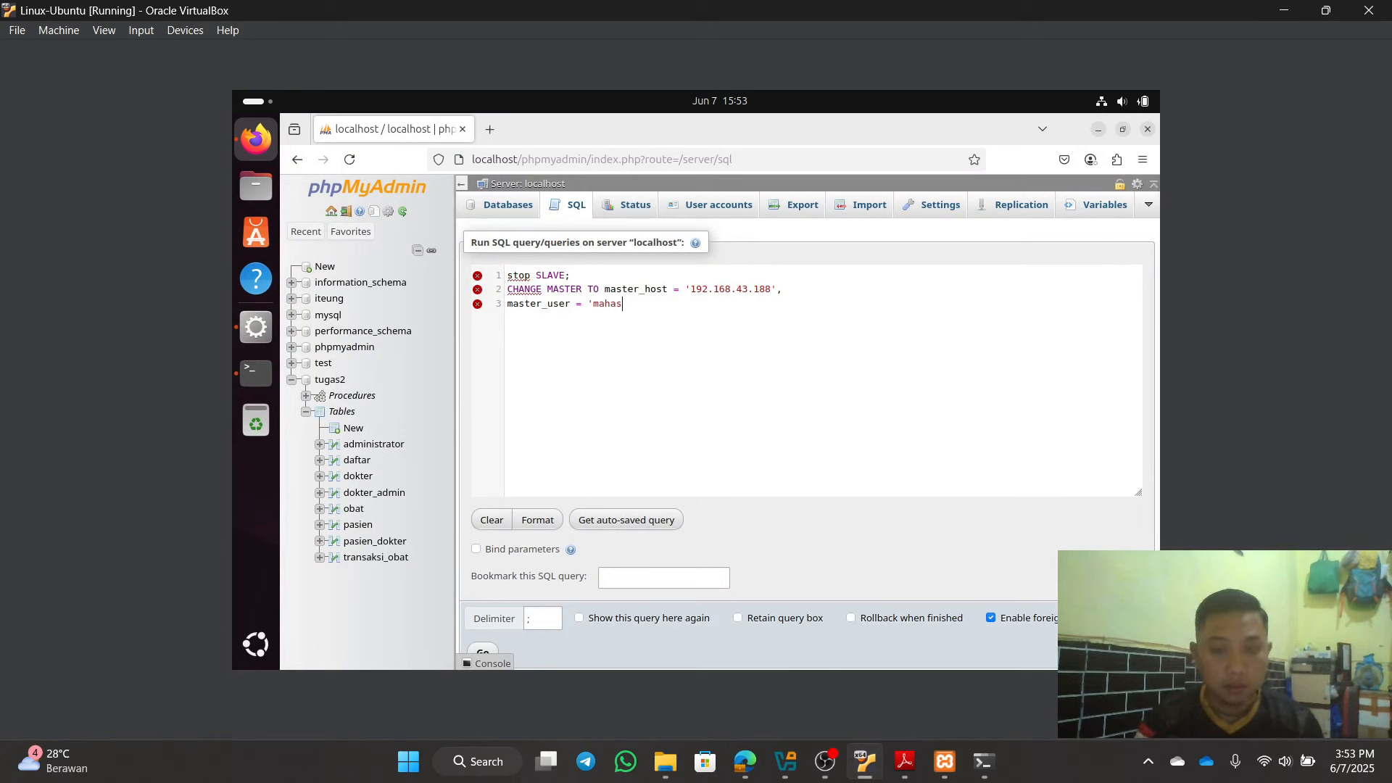
text(iswa;)
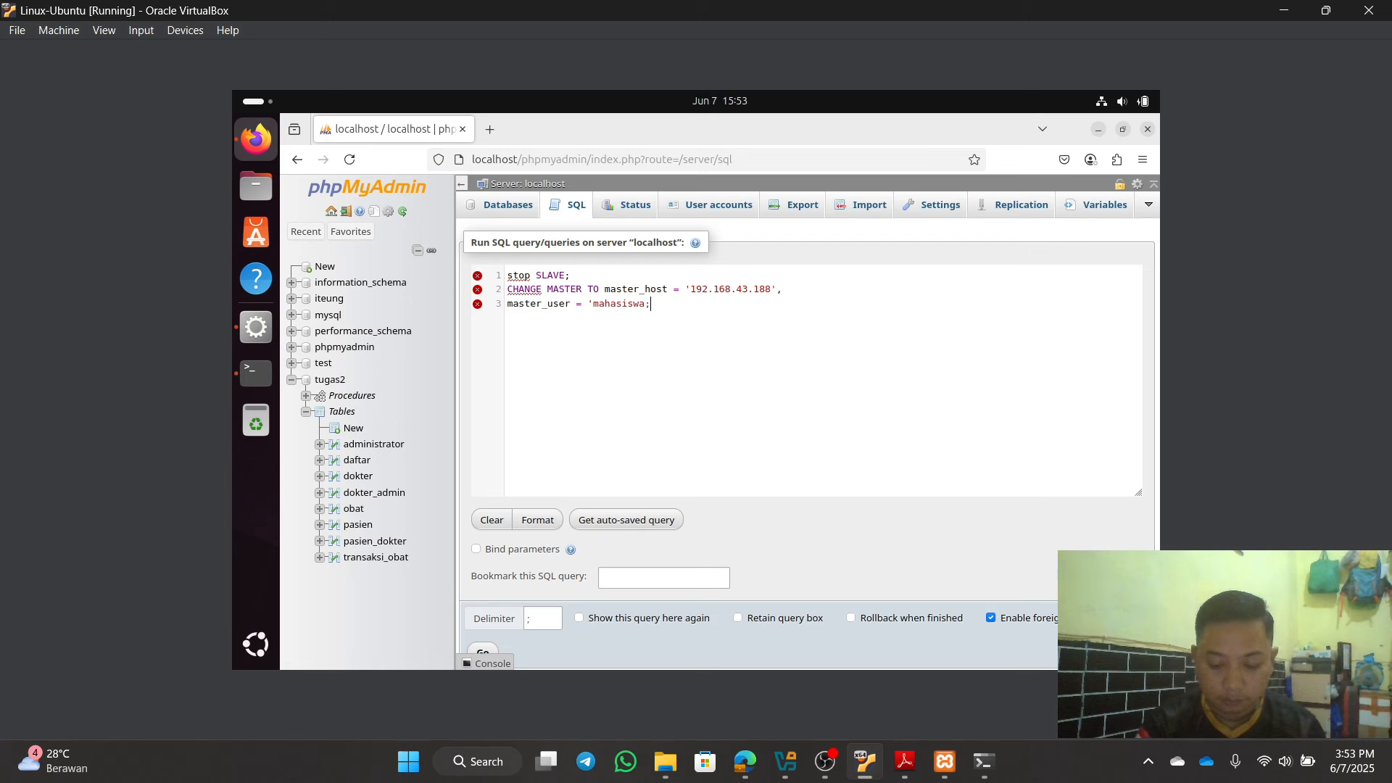
text(,)
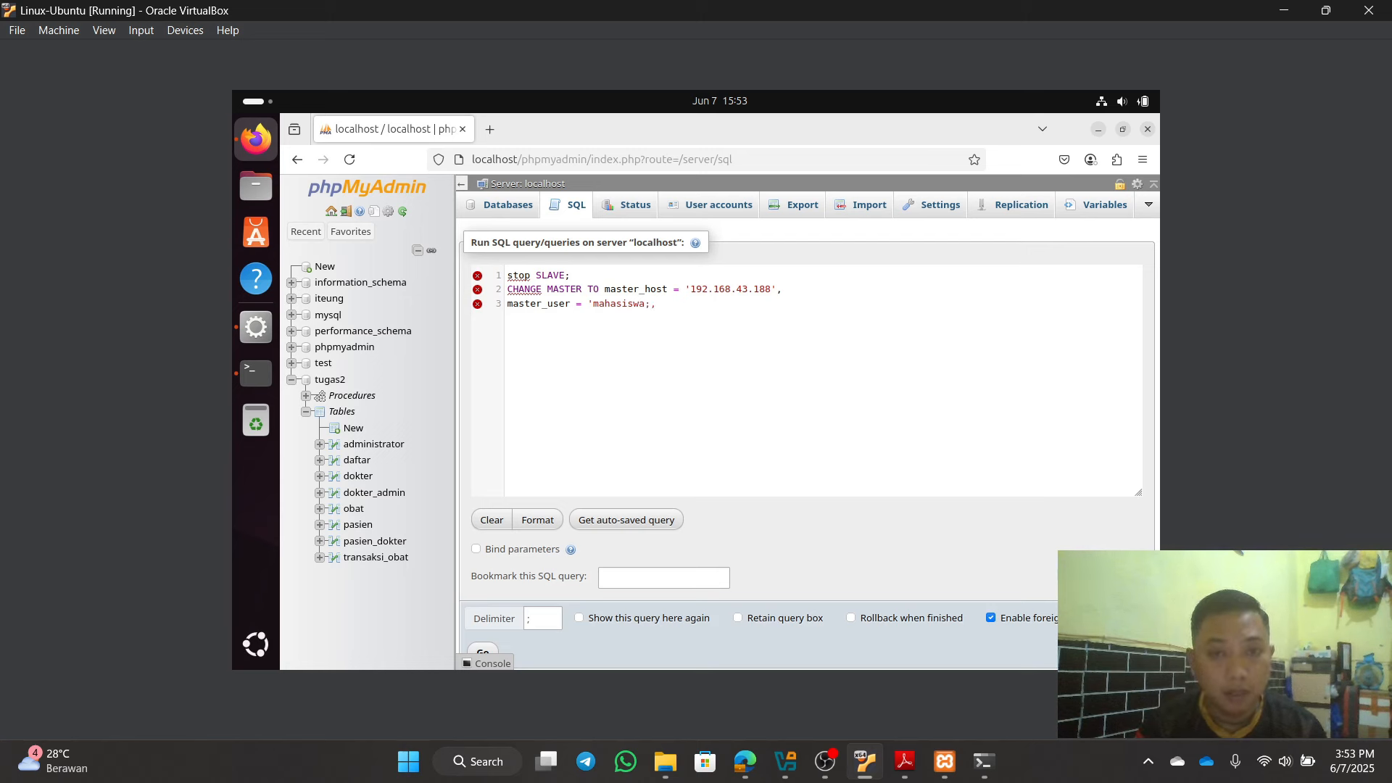
key(BackSpace)
key(BackSpace)
key(BackSpace)
text(a)
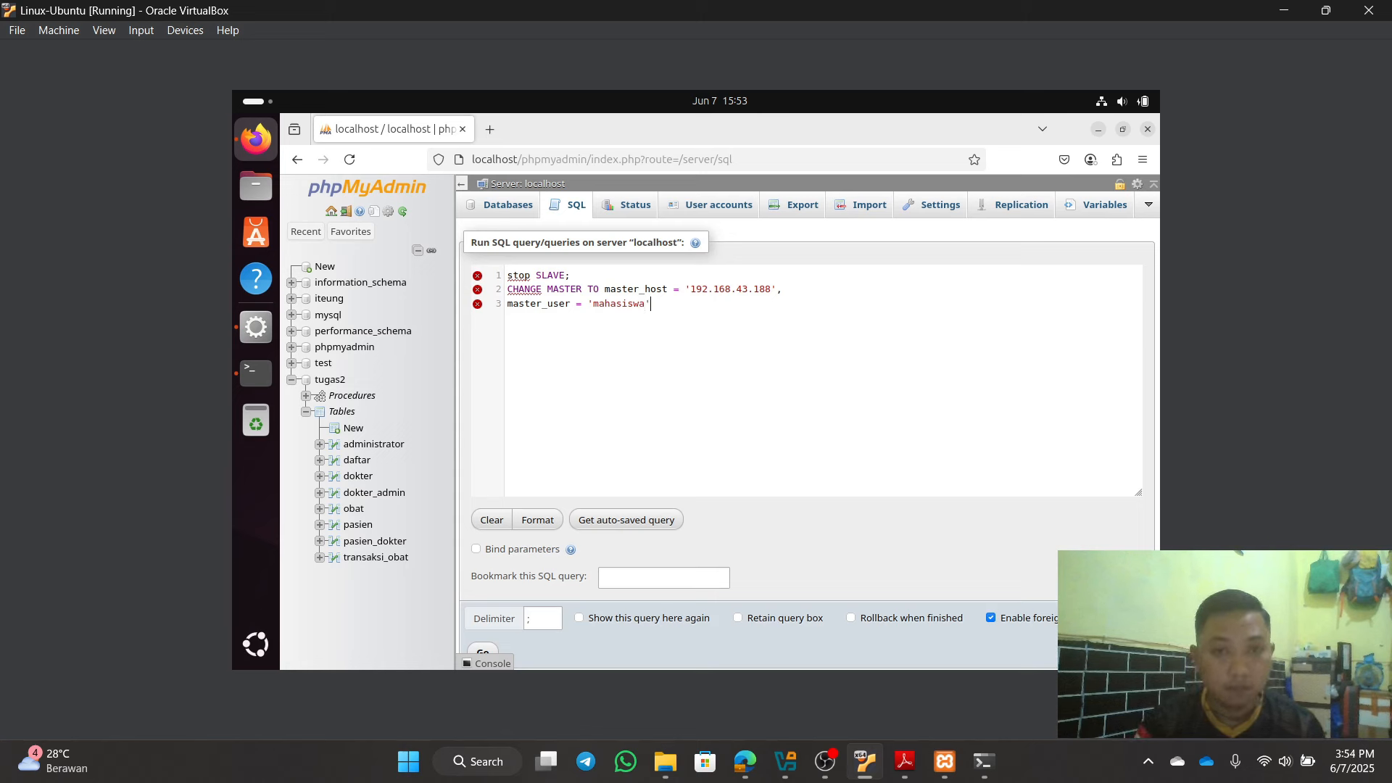
text(,)
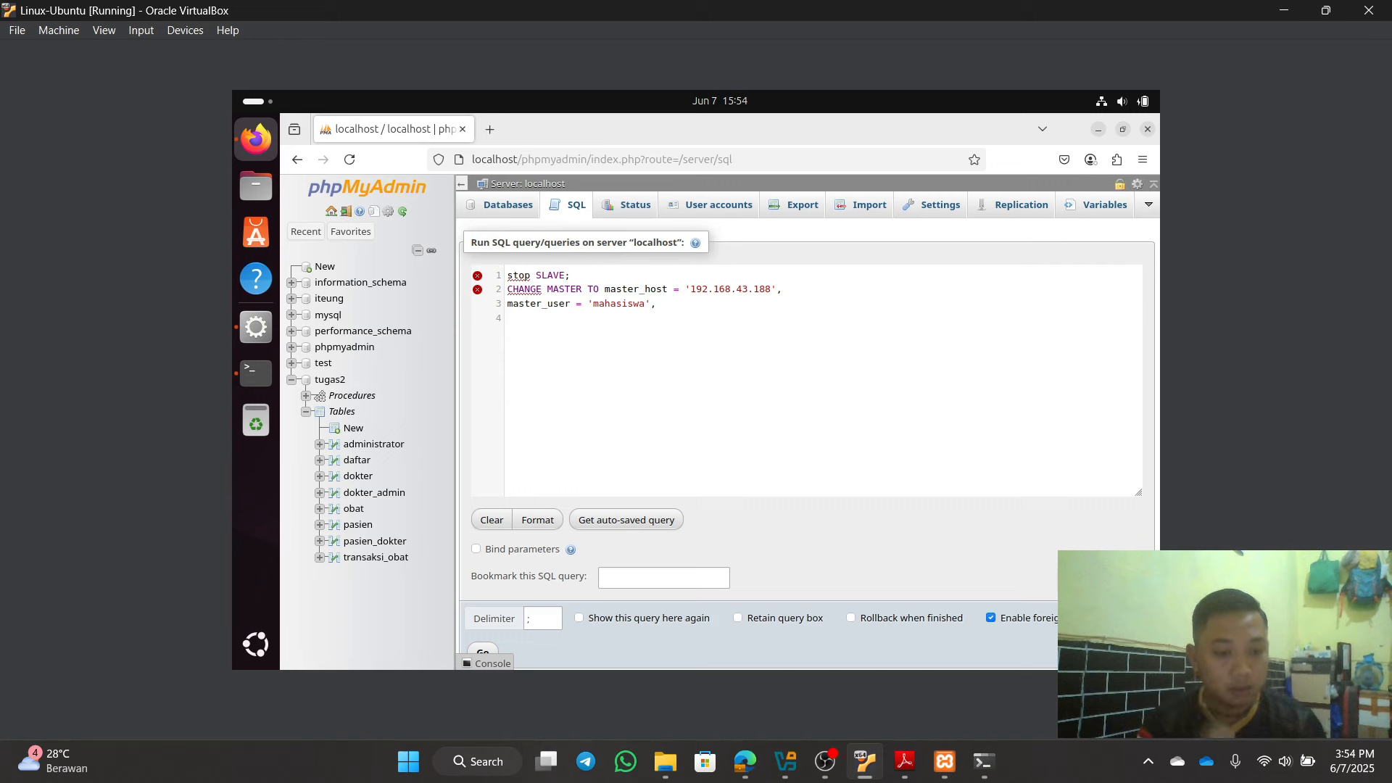
text(mastr)
key(BackSpace)
key(BackSpace)
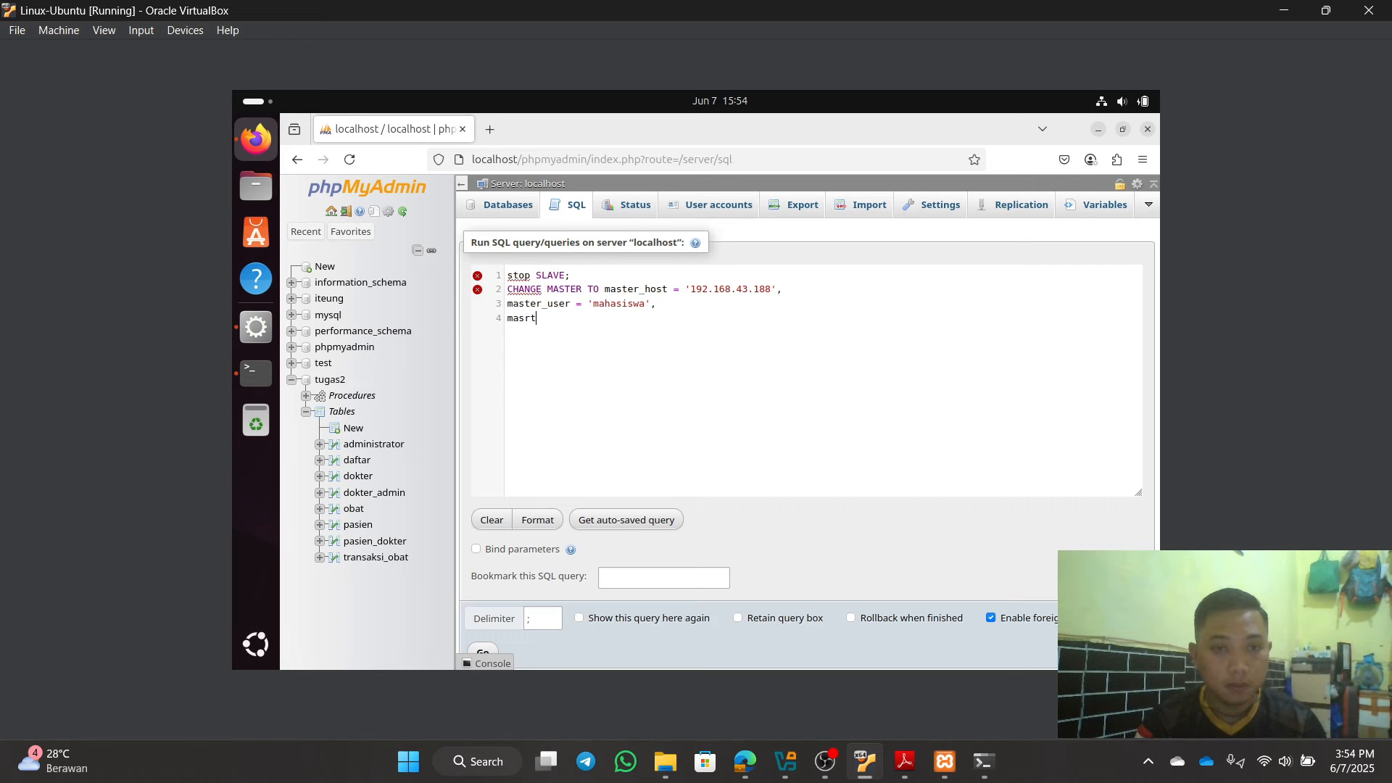
text(ter)
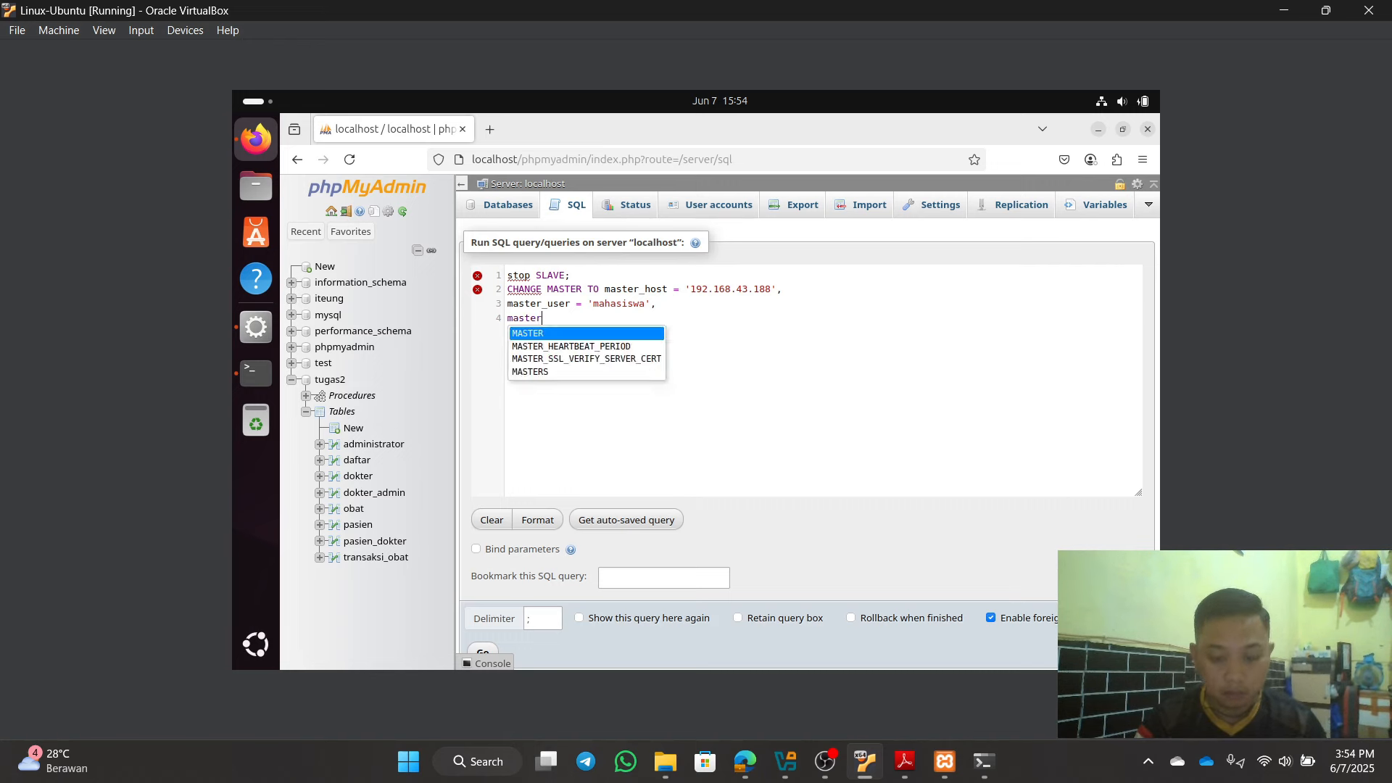
text(_passw)
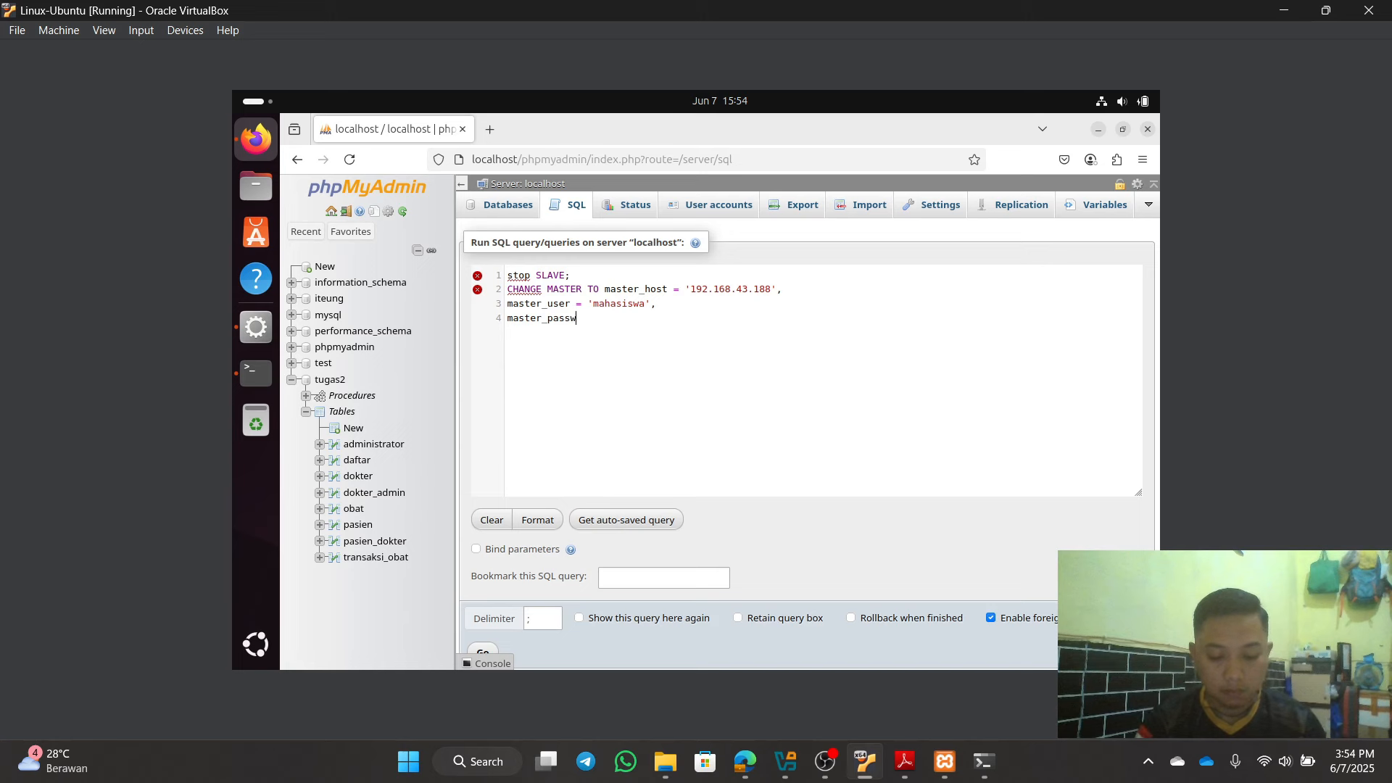
text(ord)
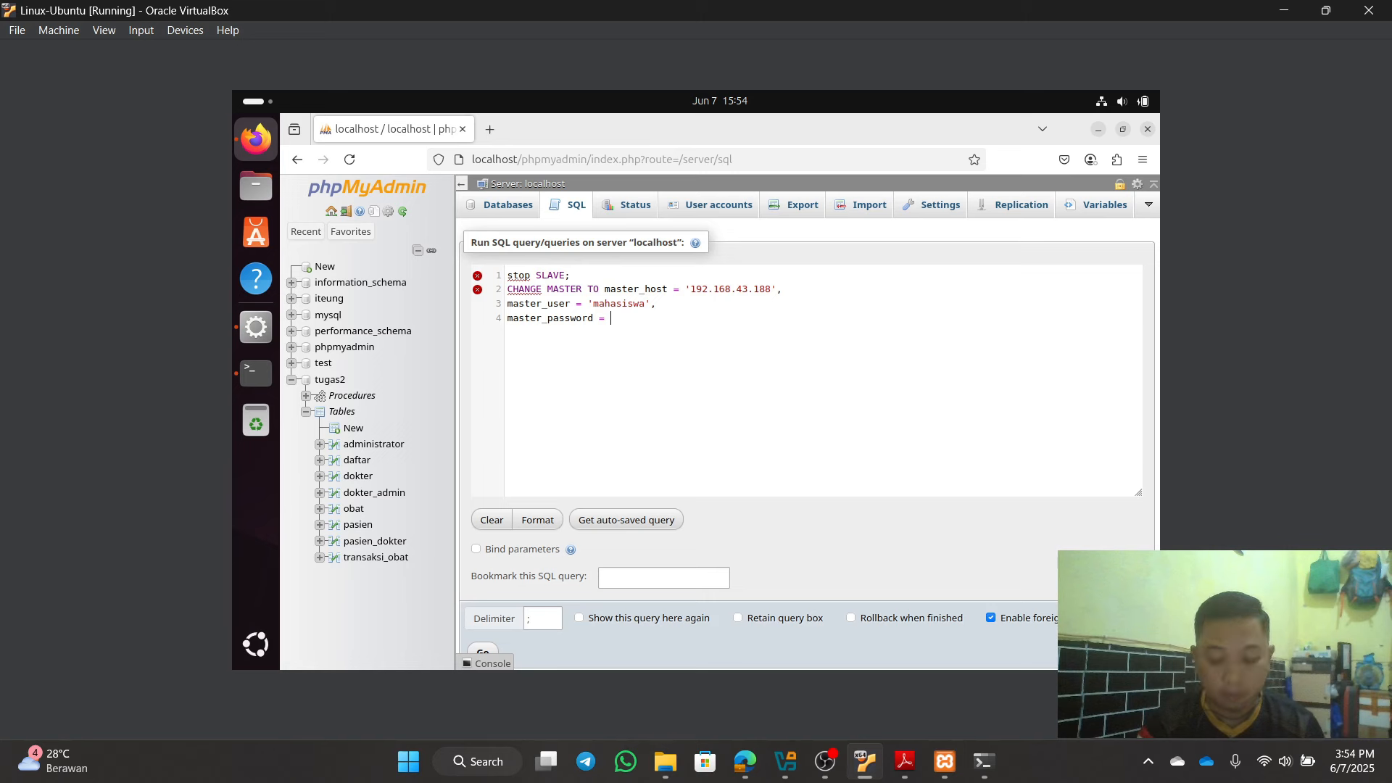
text(= ')
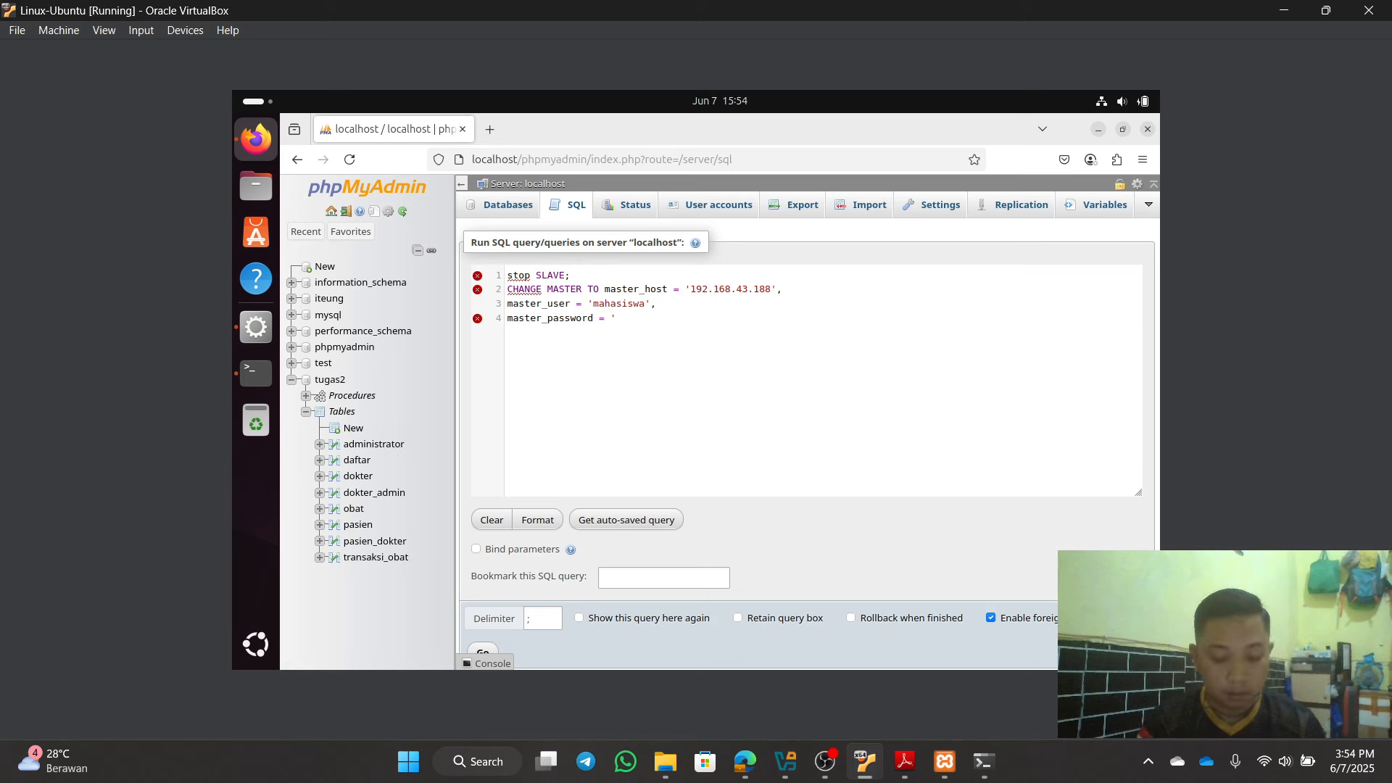
text(admin12)
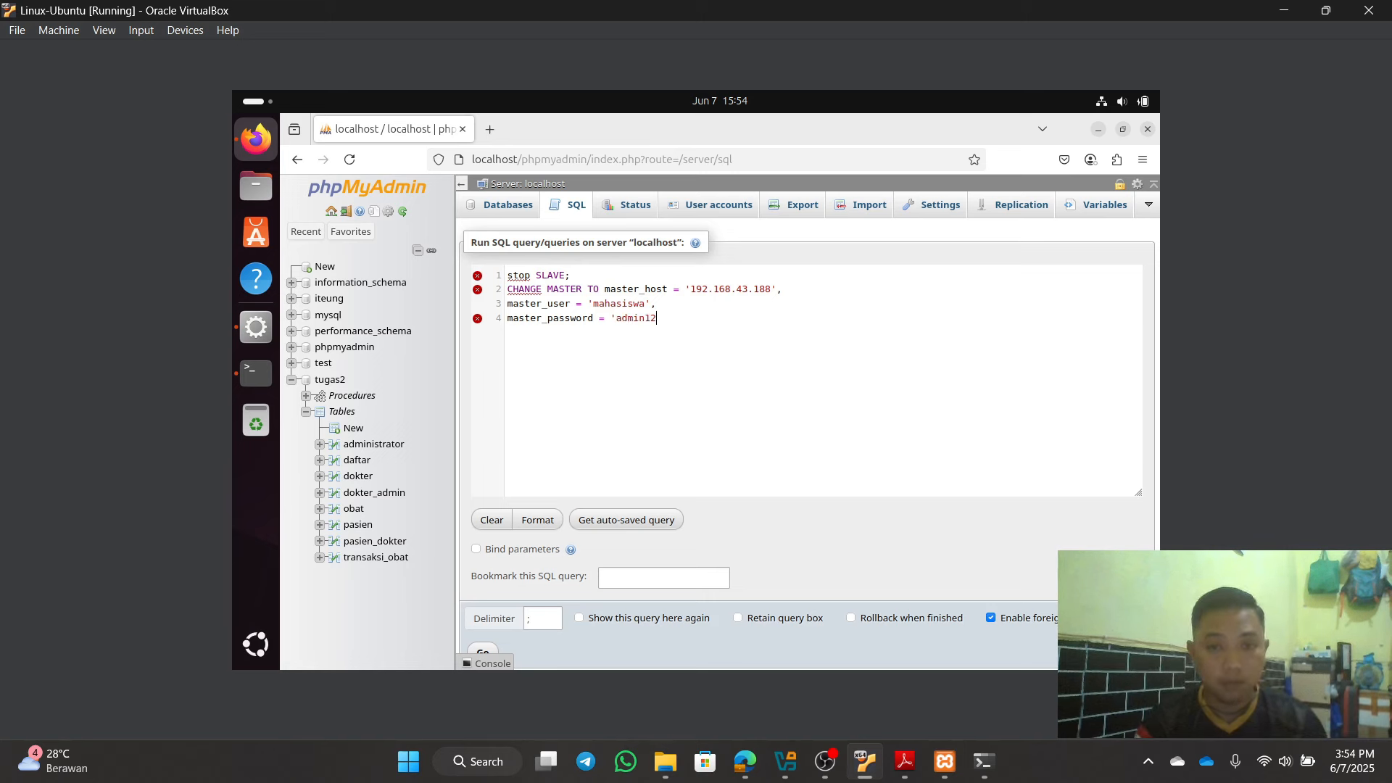
text(3')
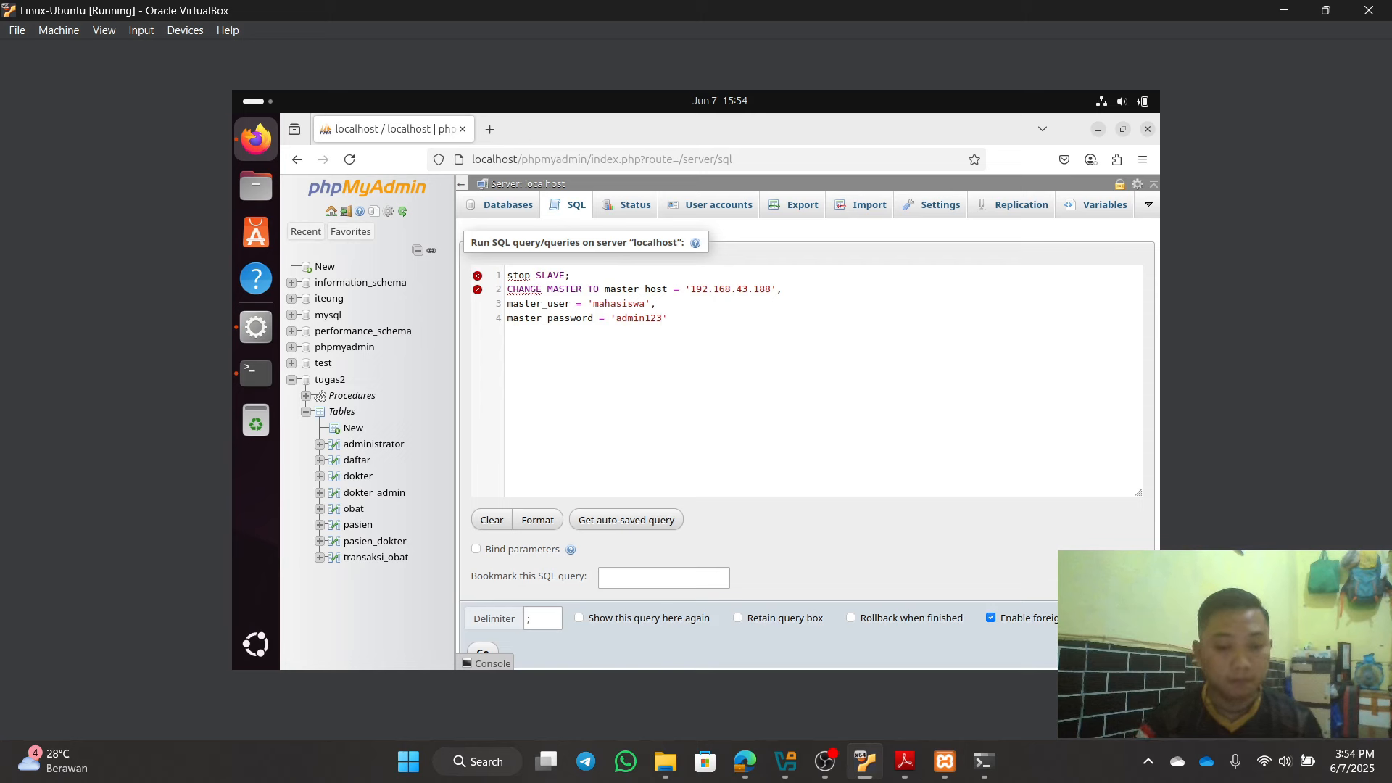
text(, )
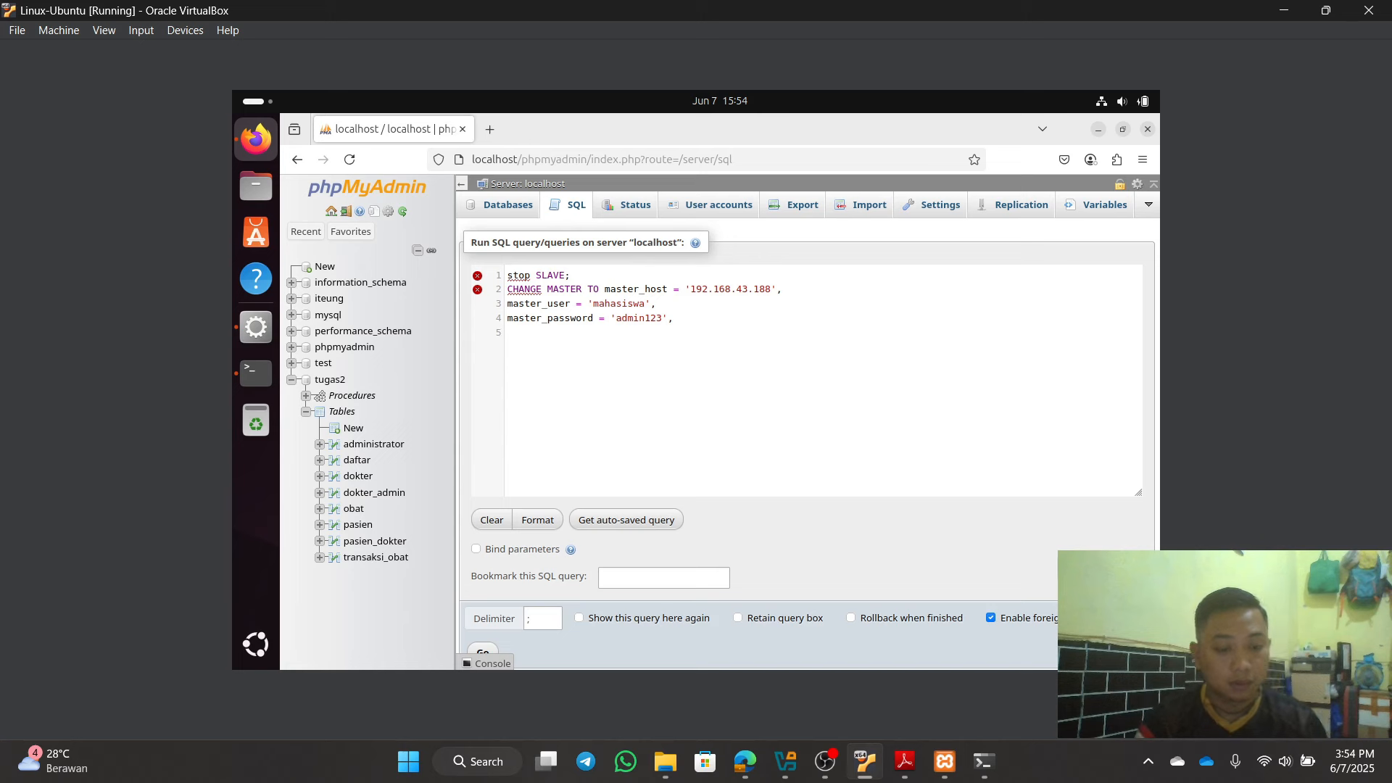
text(master)
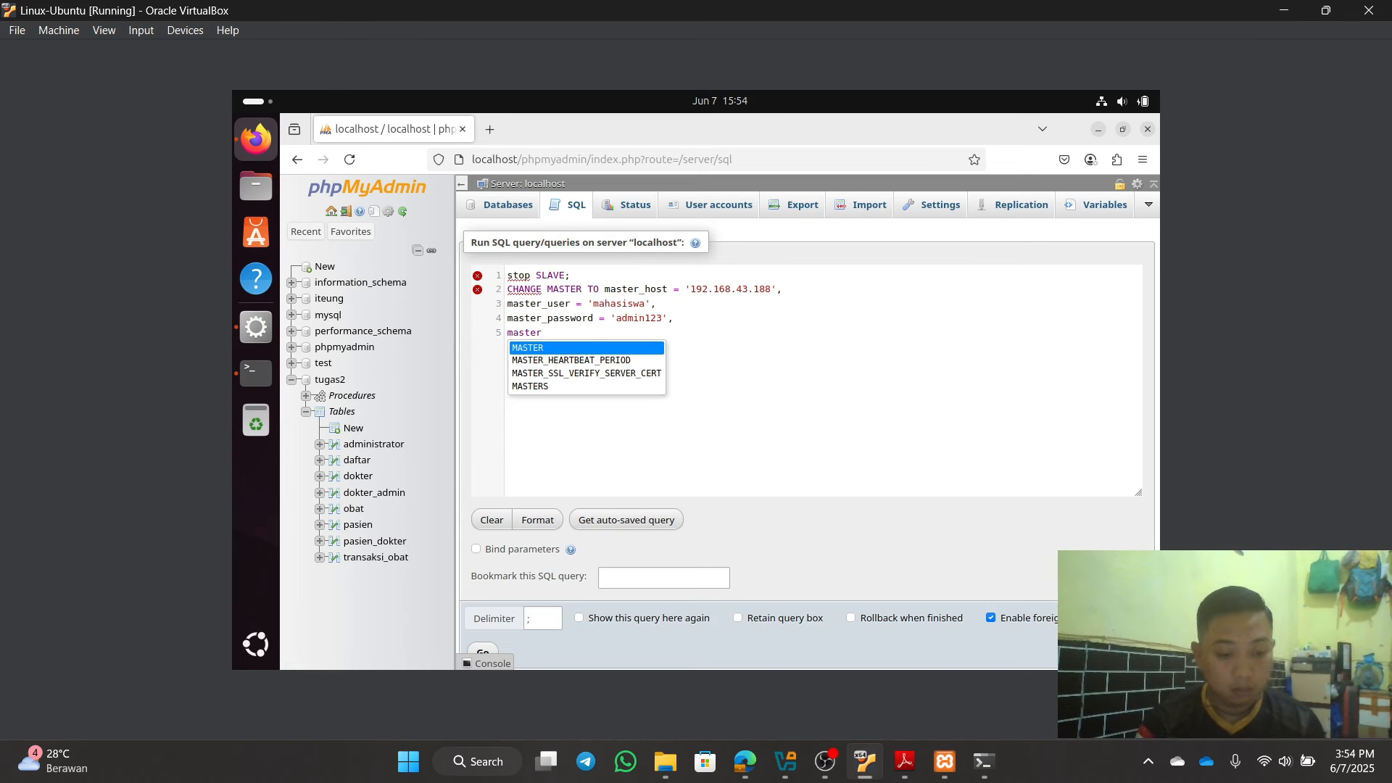
text(_;)
key(Escape)
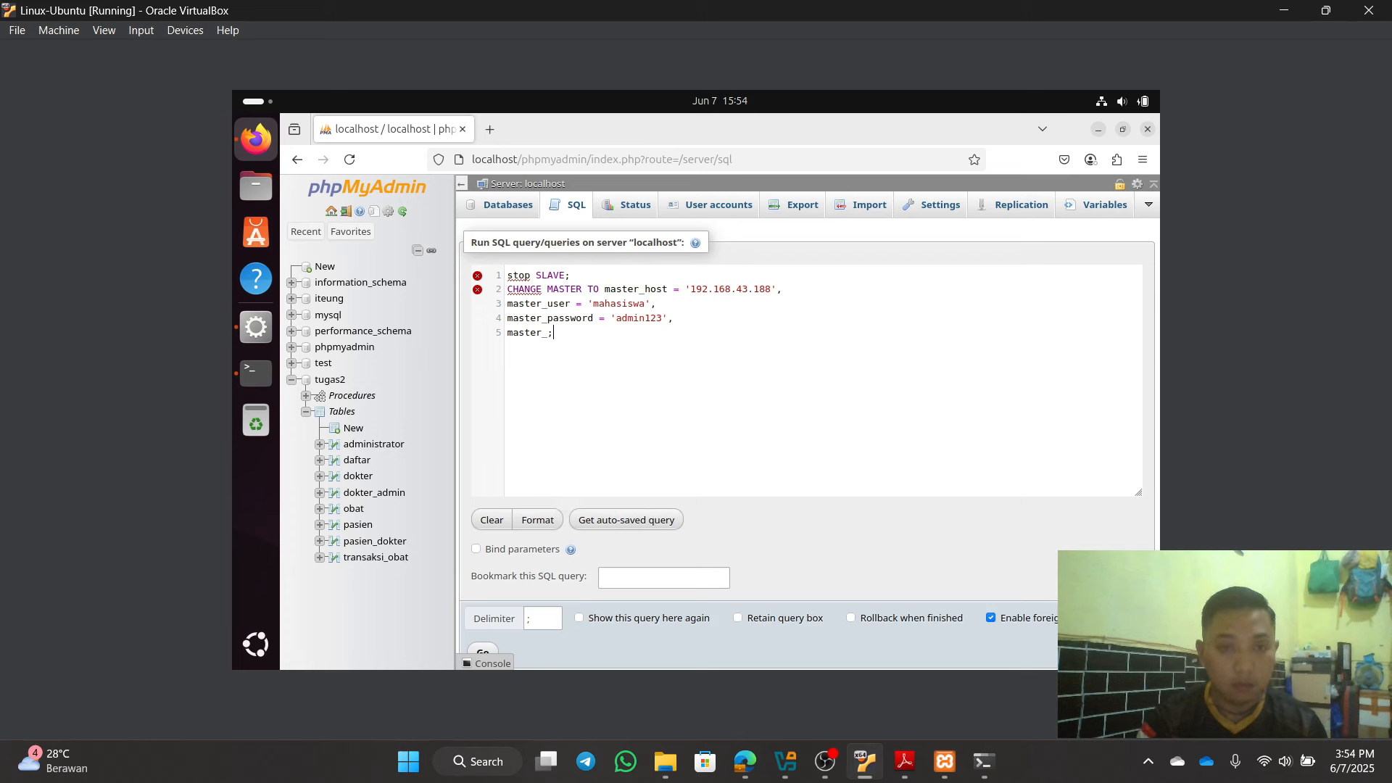
text(log)
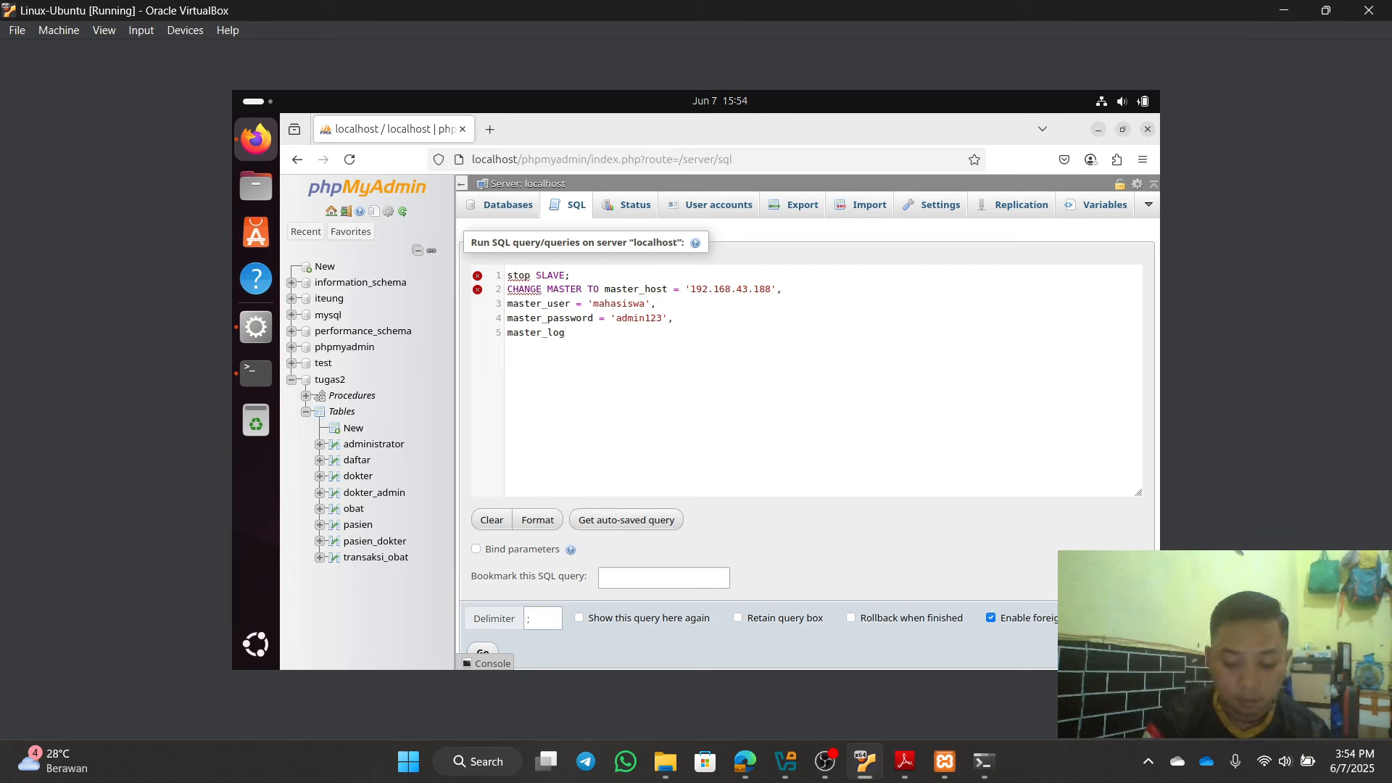
text(_file)
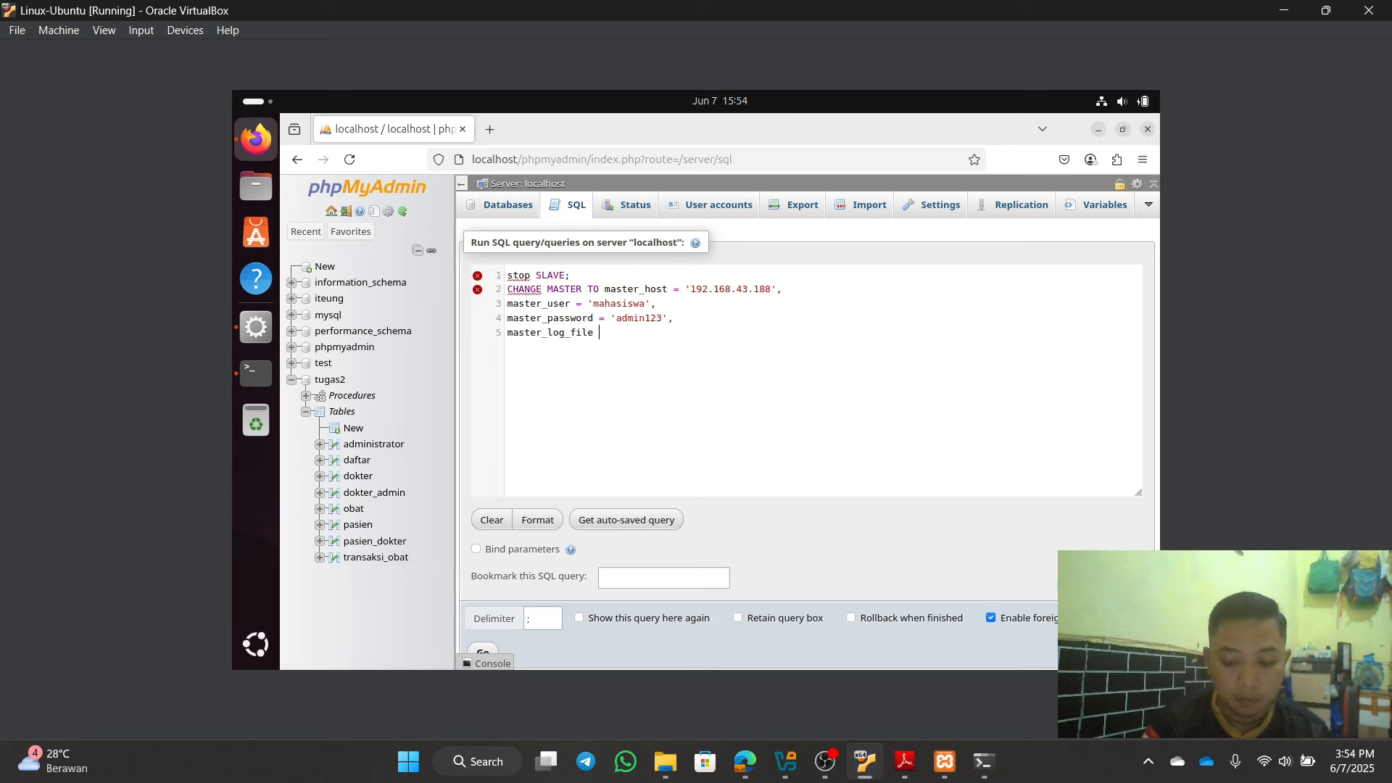
text( =)
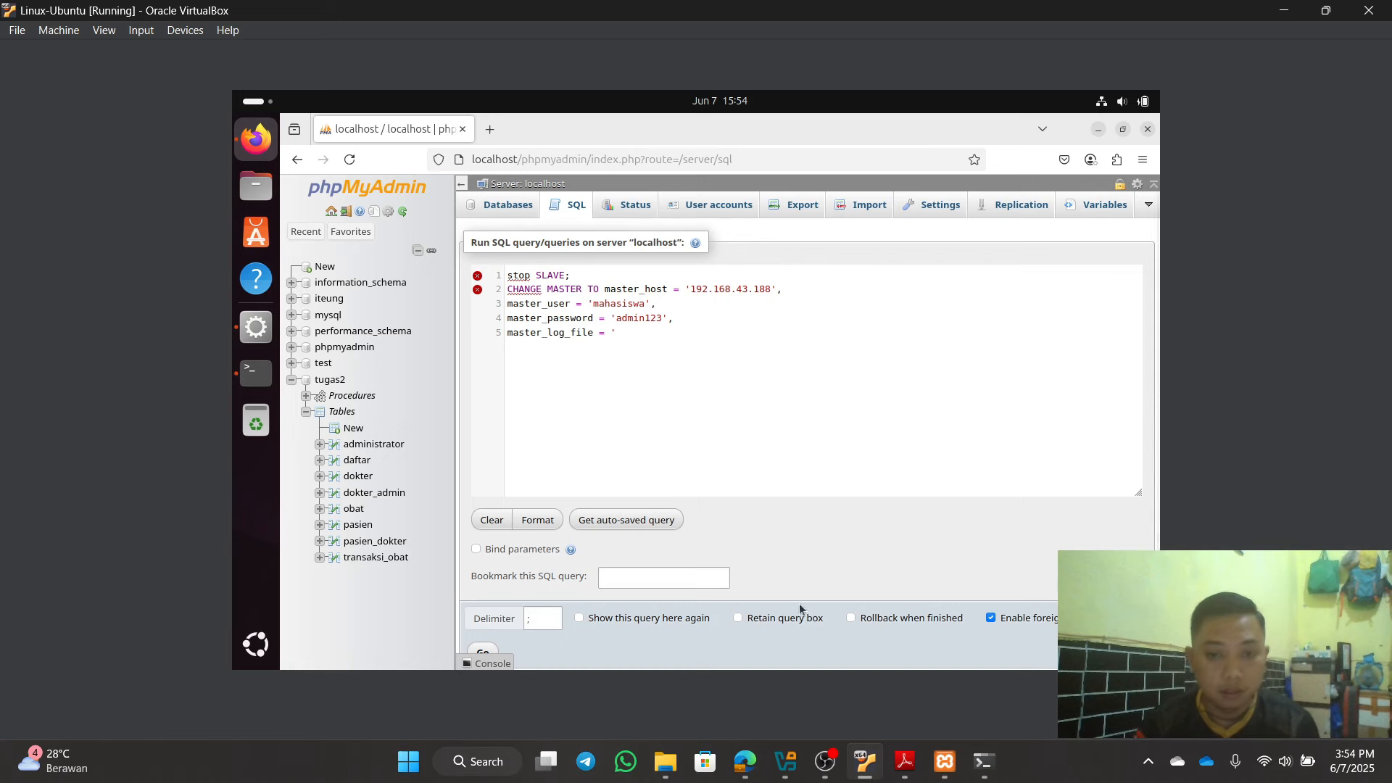
click(738, 767)
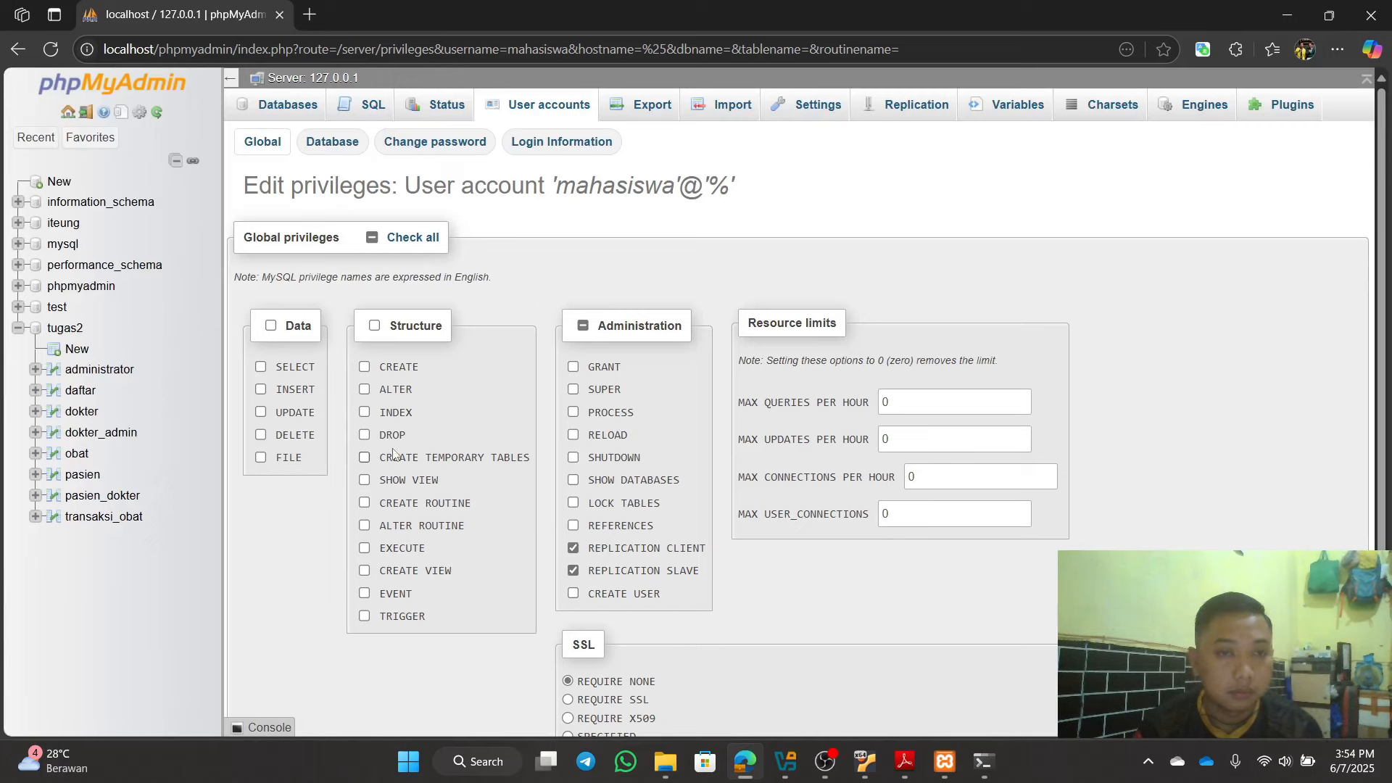
scroll(190, 256, up, 2)
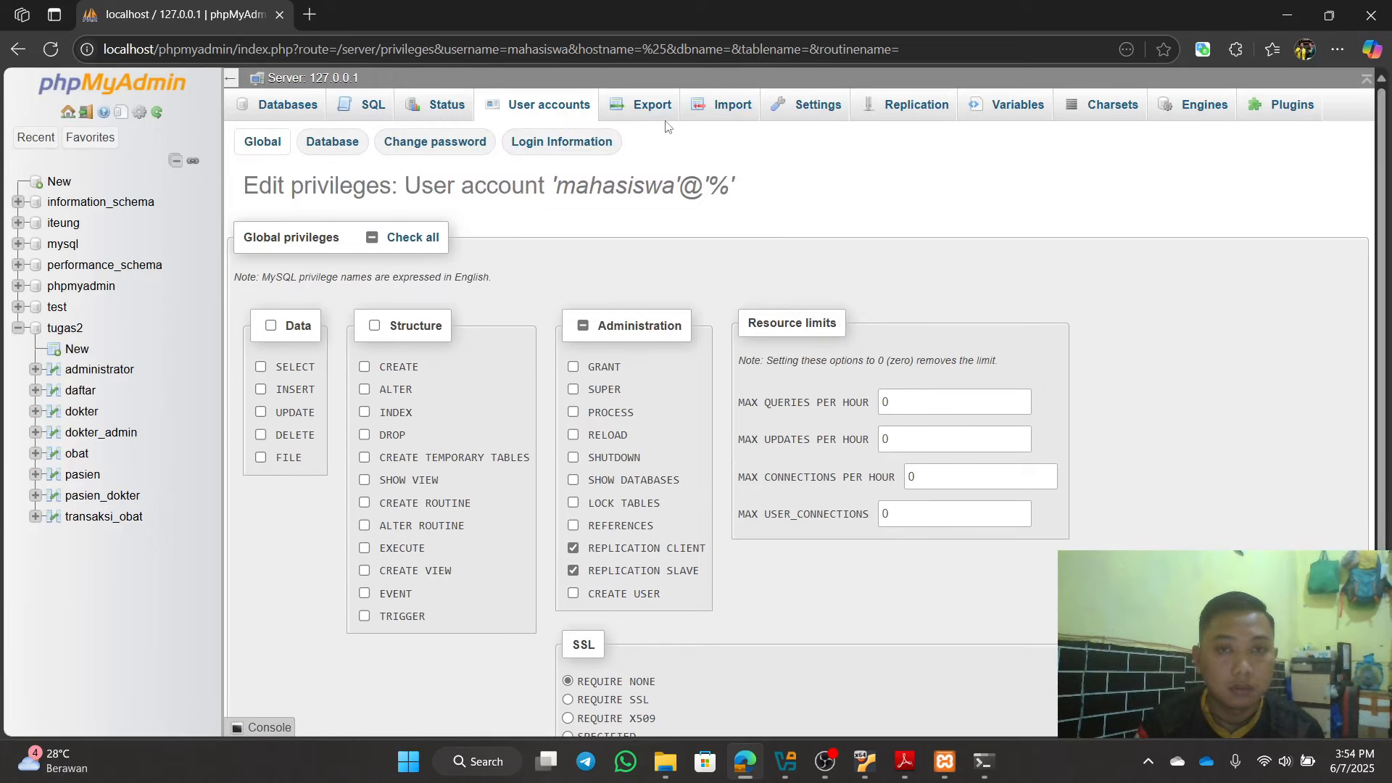
click(934, 106)
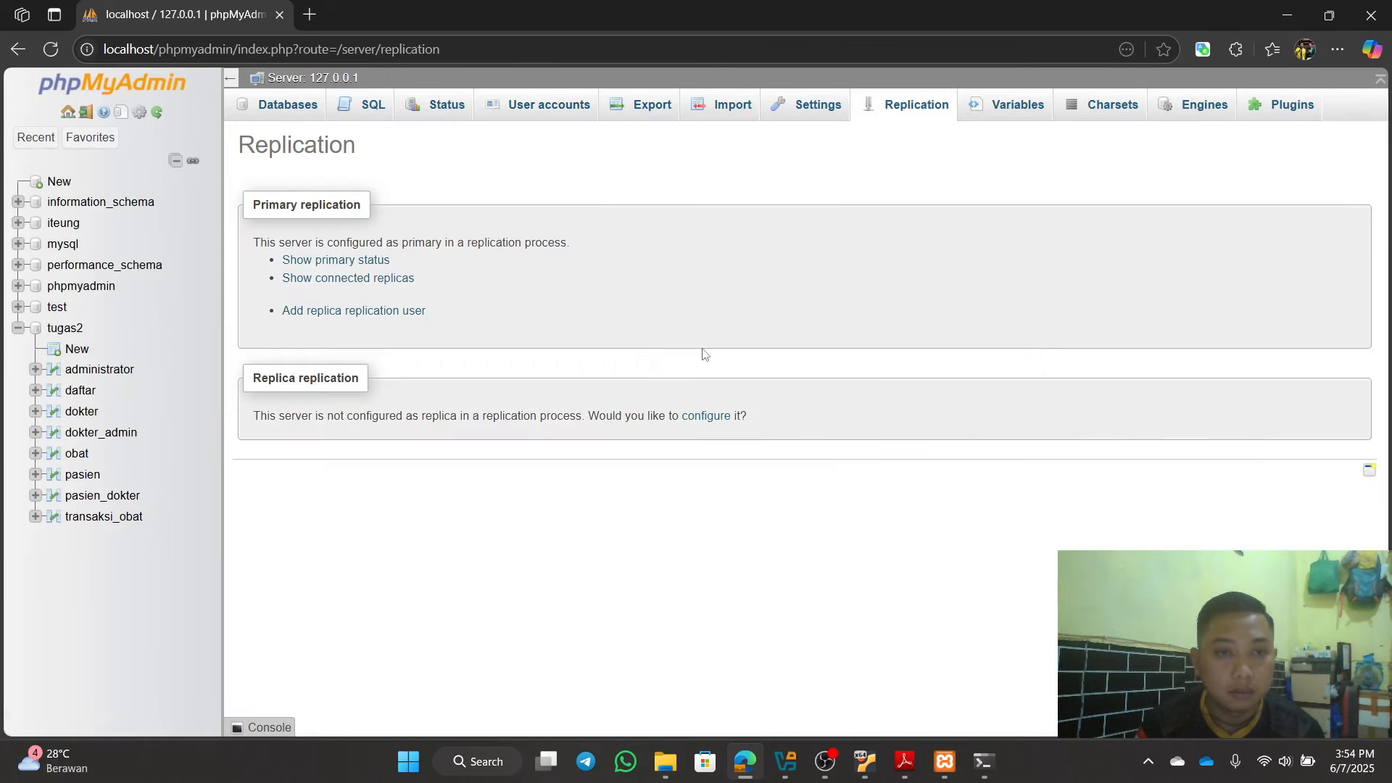
click(363, 261)
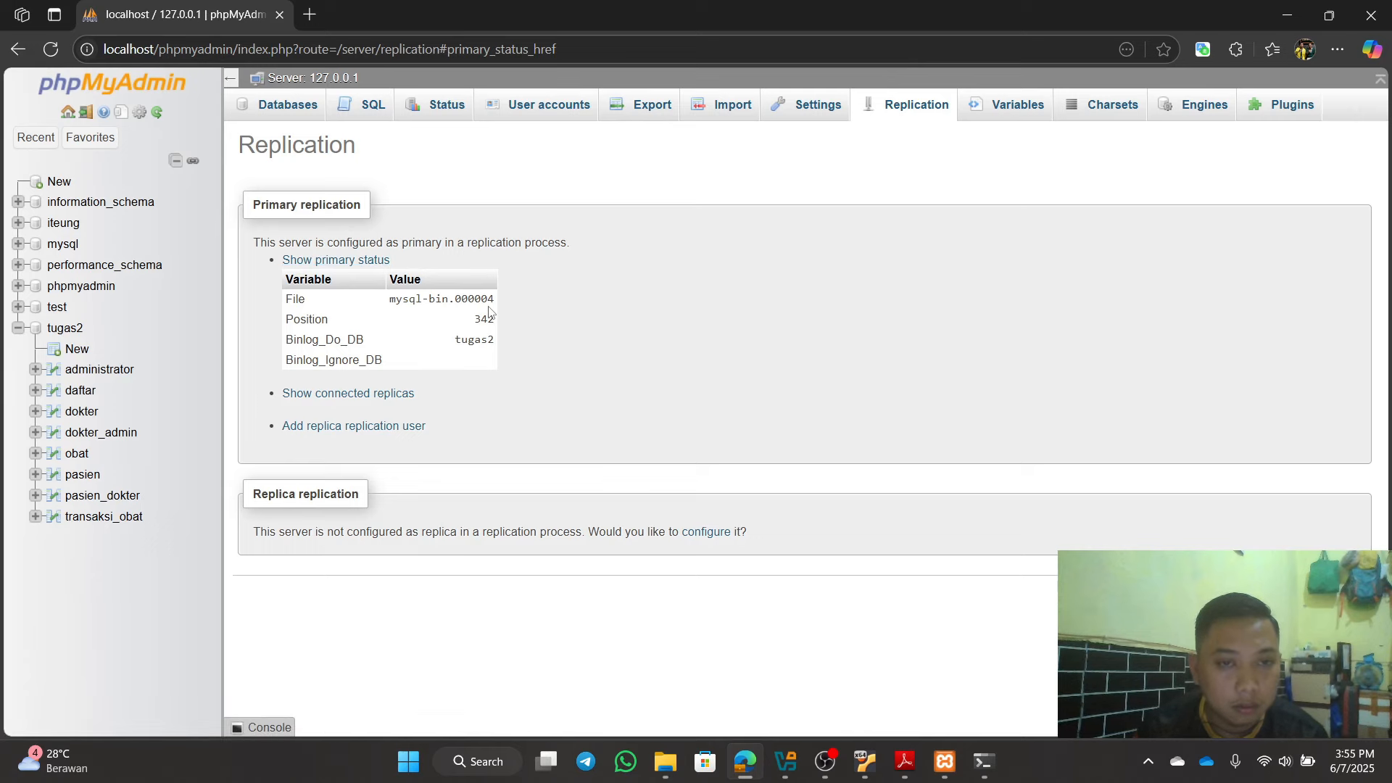
click(1287, 15)
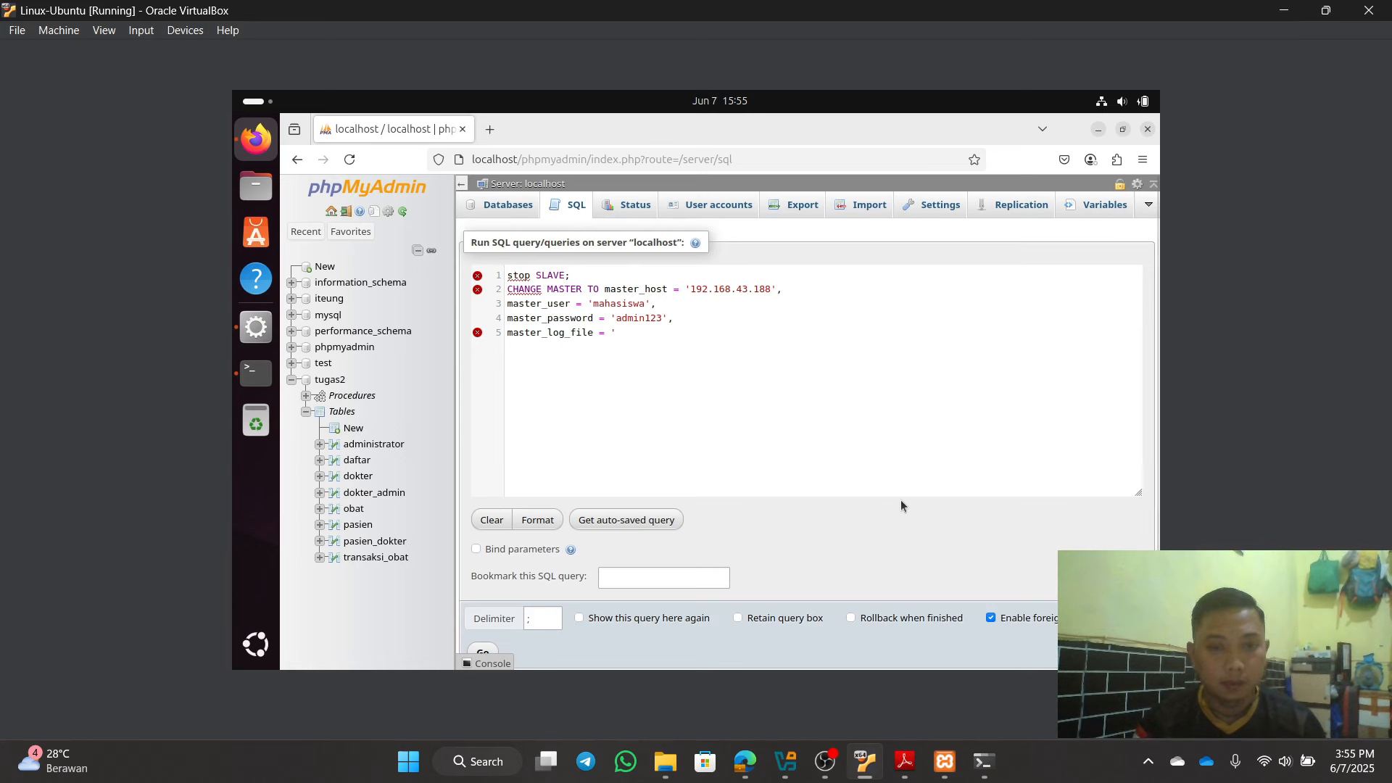
Step: Set master_log_file to 'mysql-bin.000004' and master_log_pos to 342, checked against the host's replication page
text(mysql)
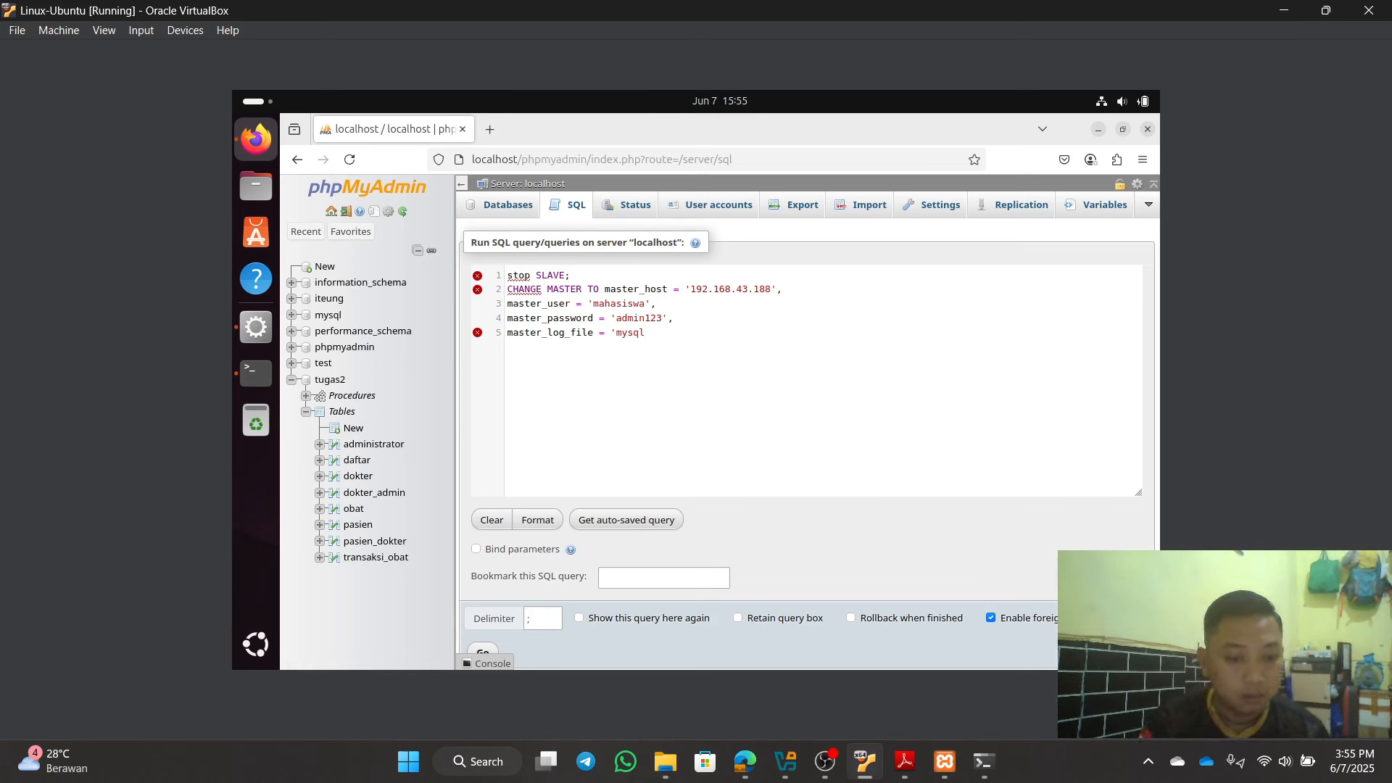
text(-bin)
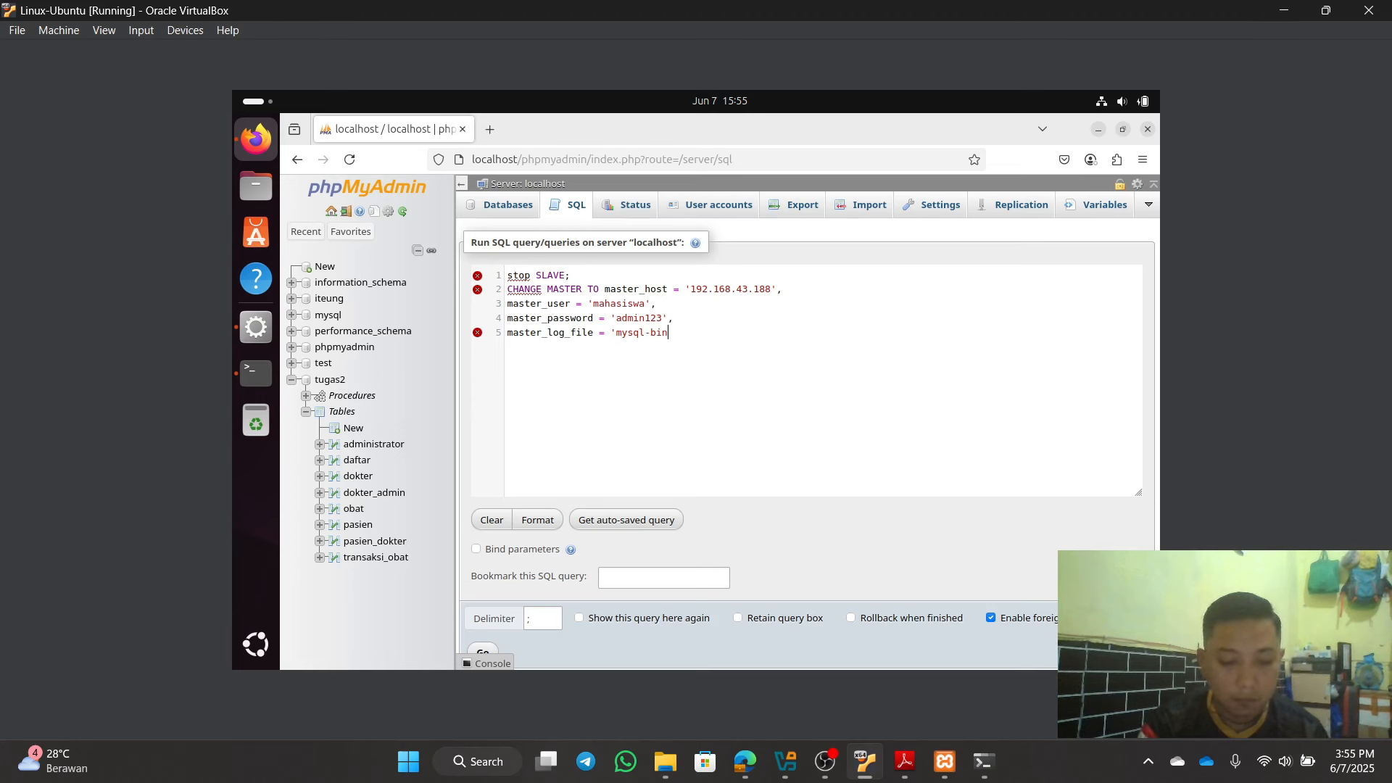
text(.)
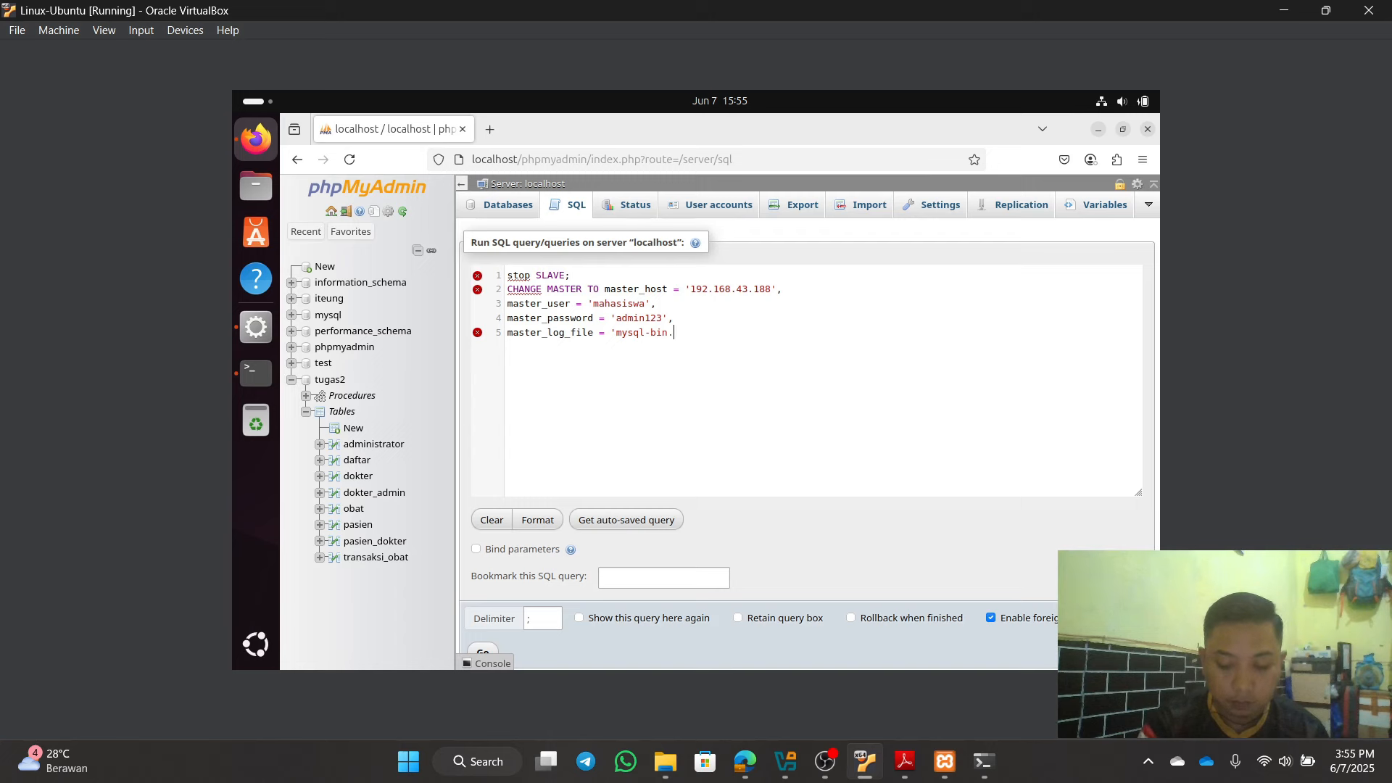
text(00000)
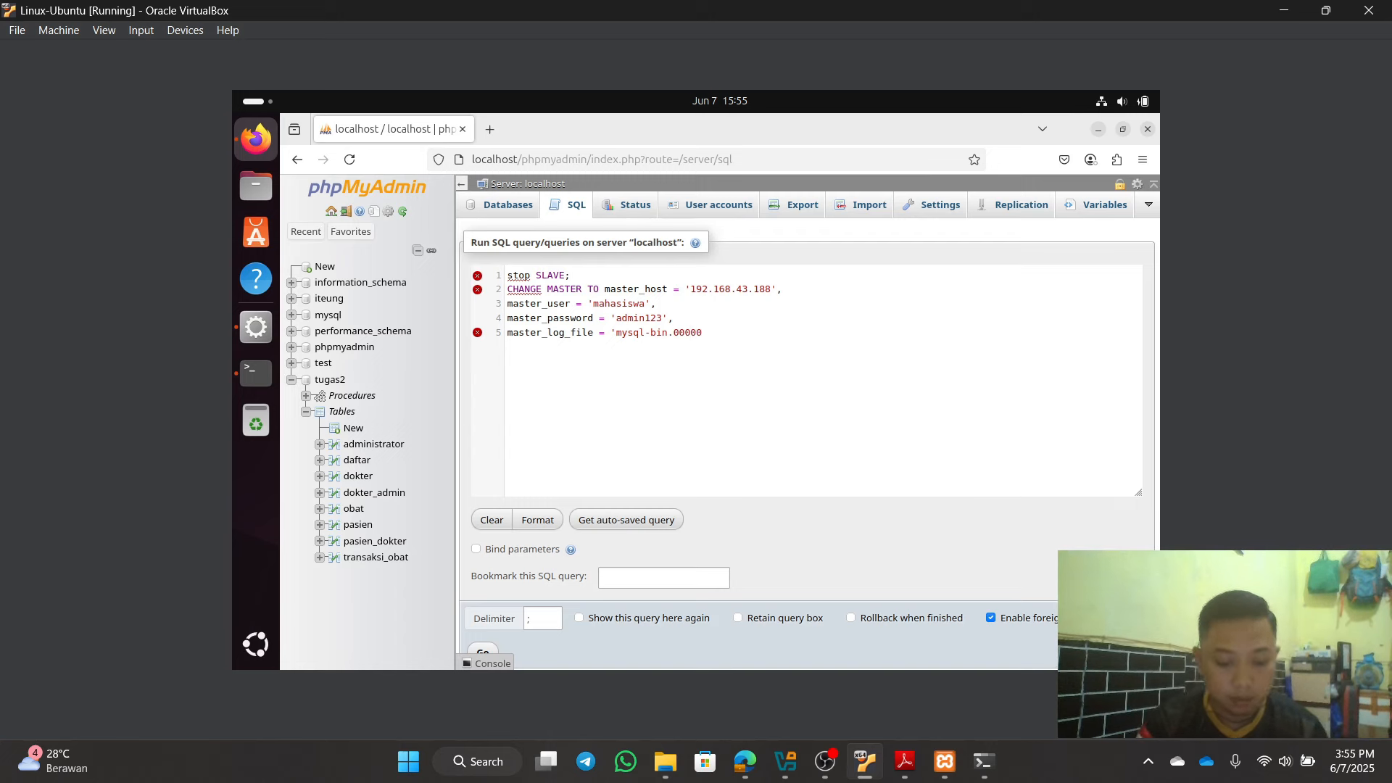
text(4)
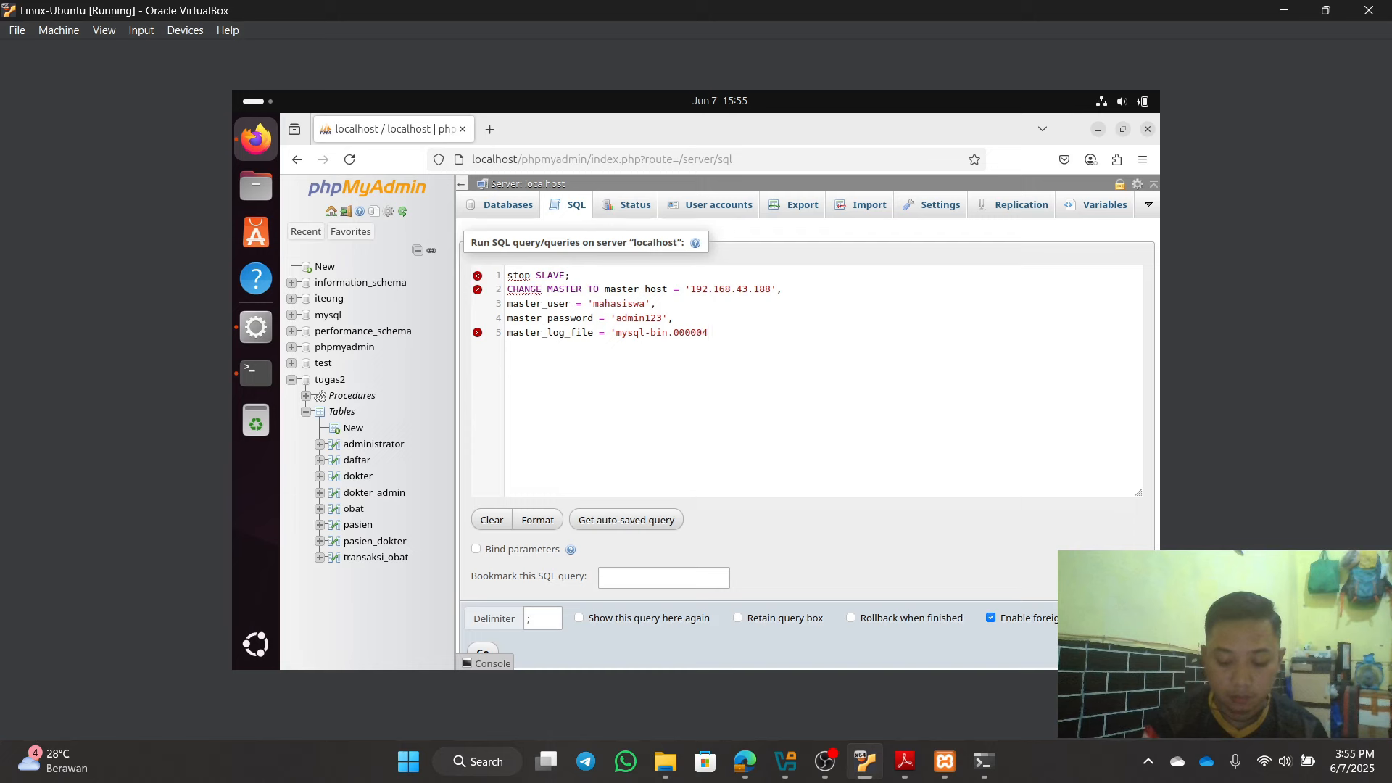
text(',)
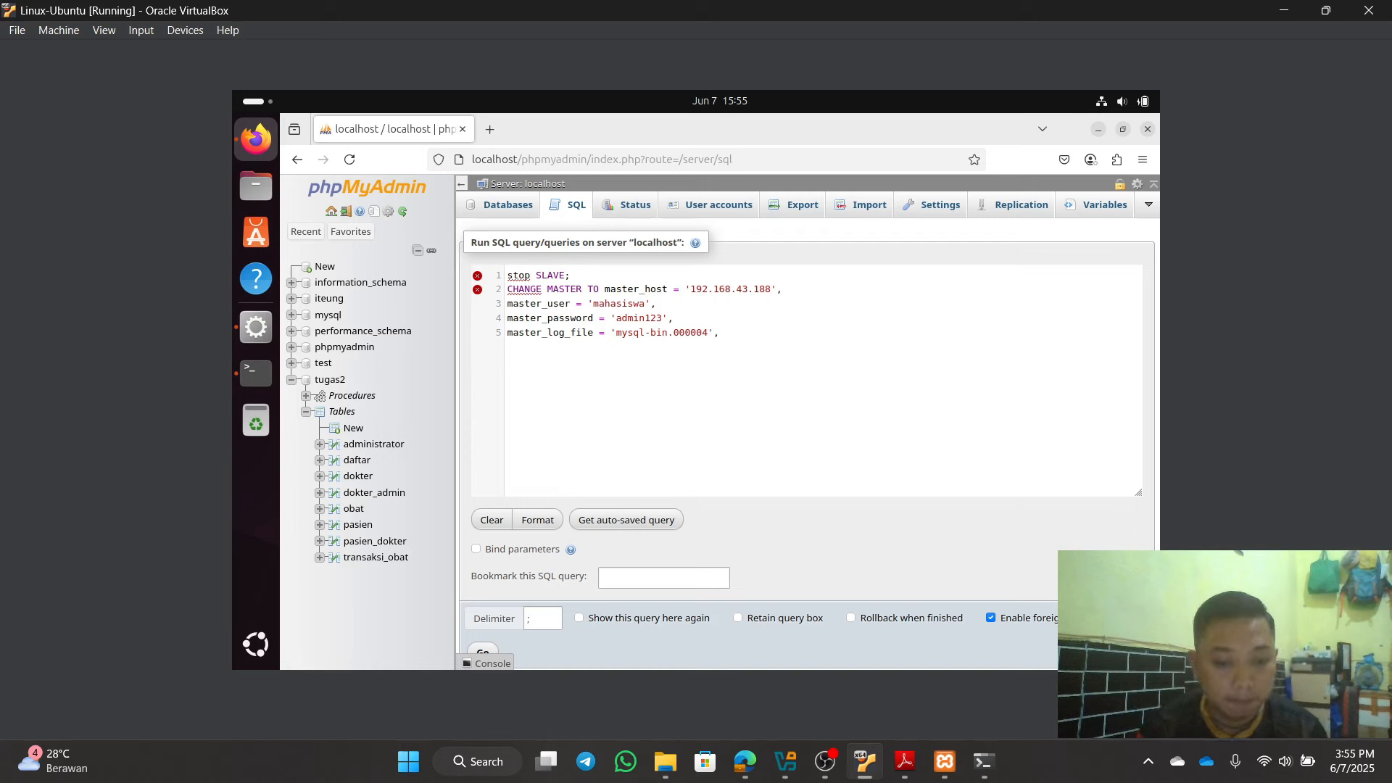
key(Return)
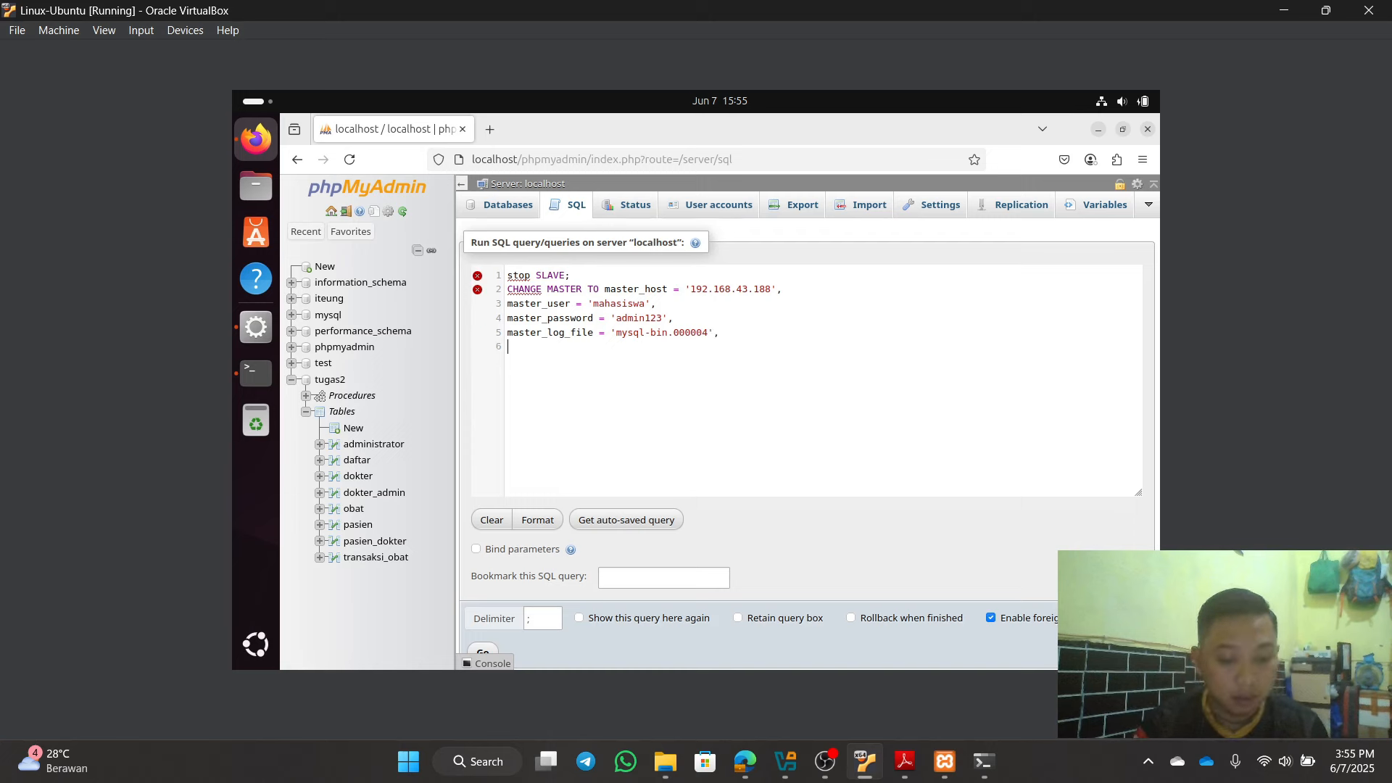
text(master)
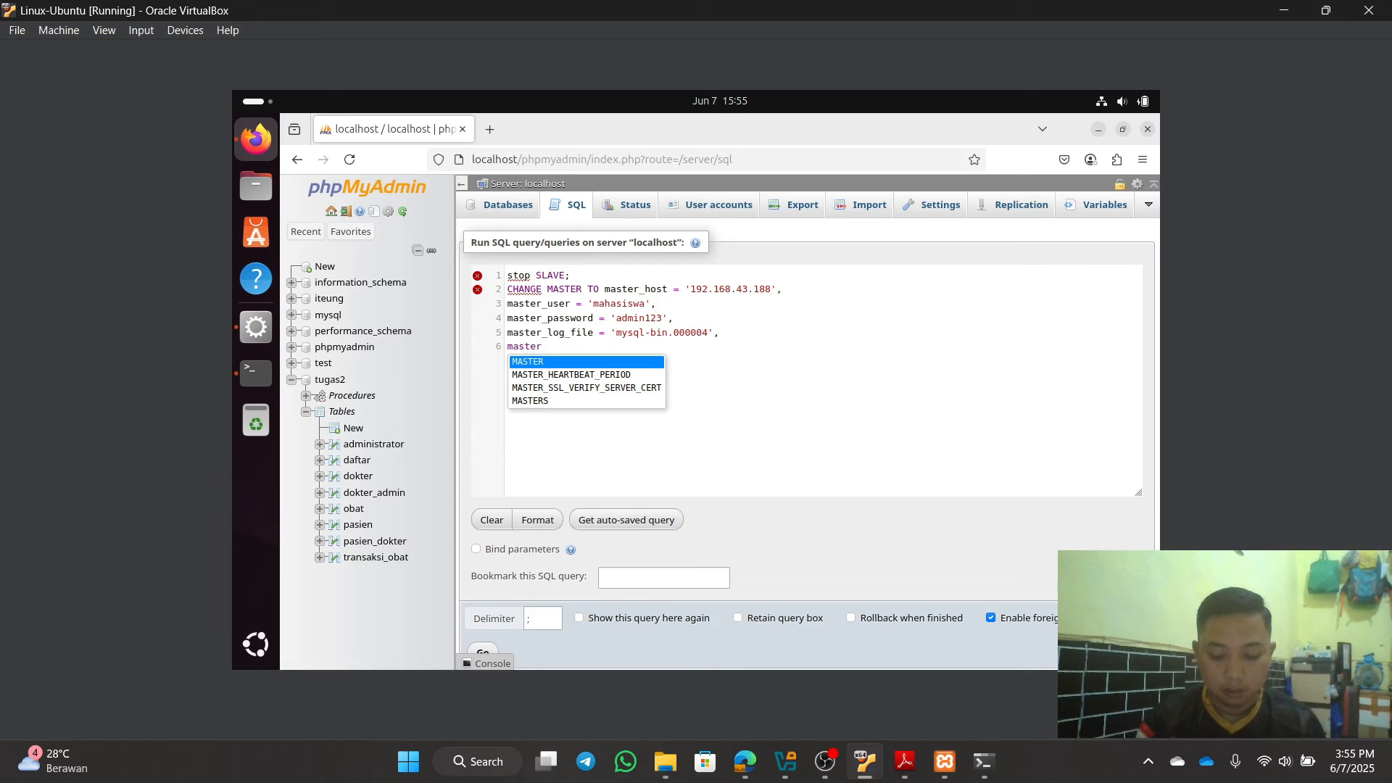
text(_log)
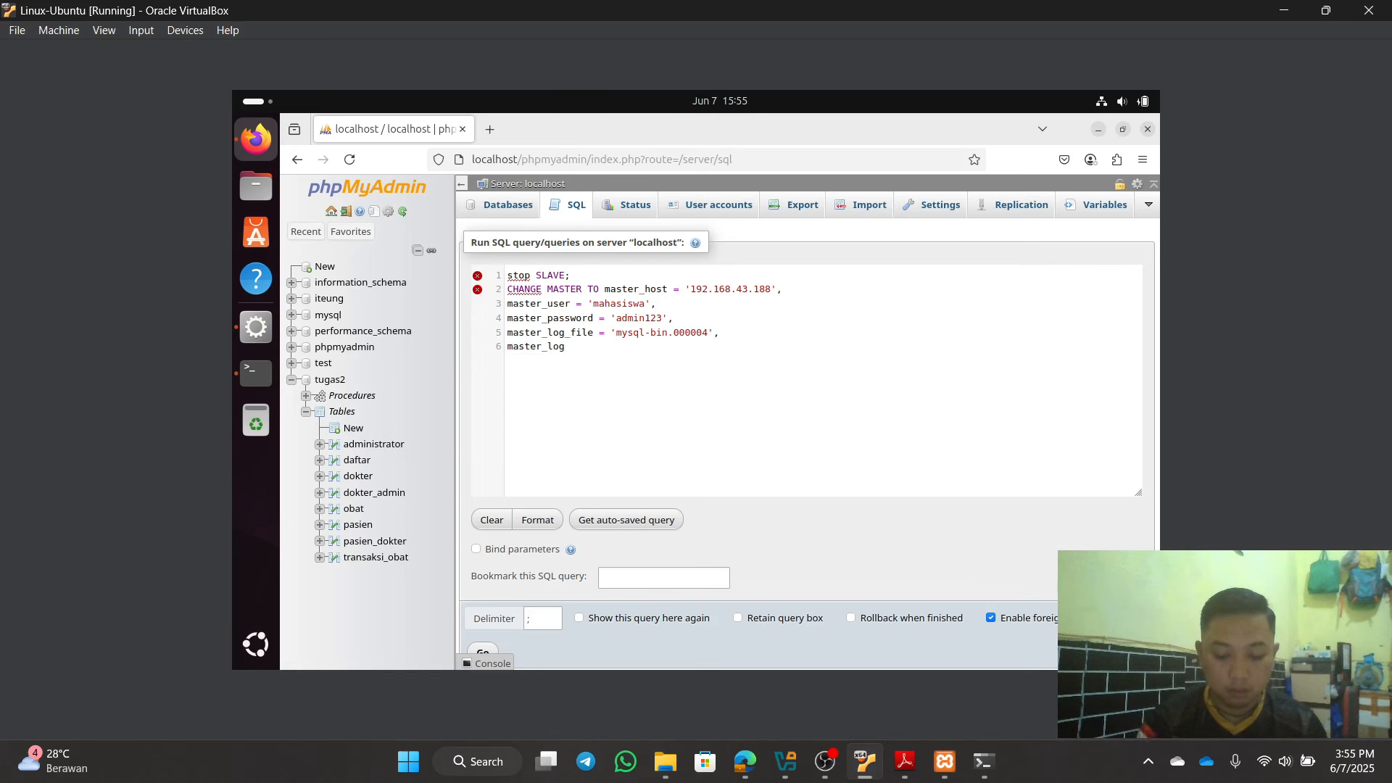
text(_pos)
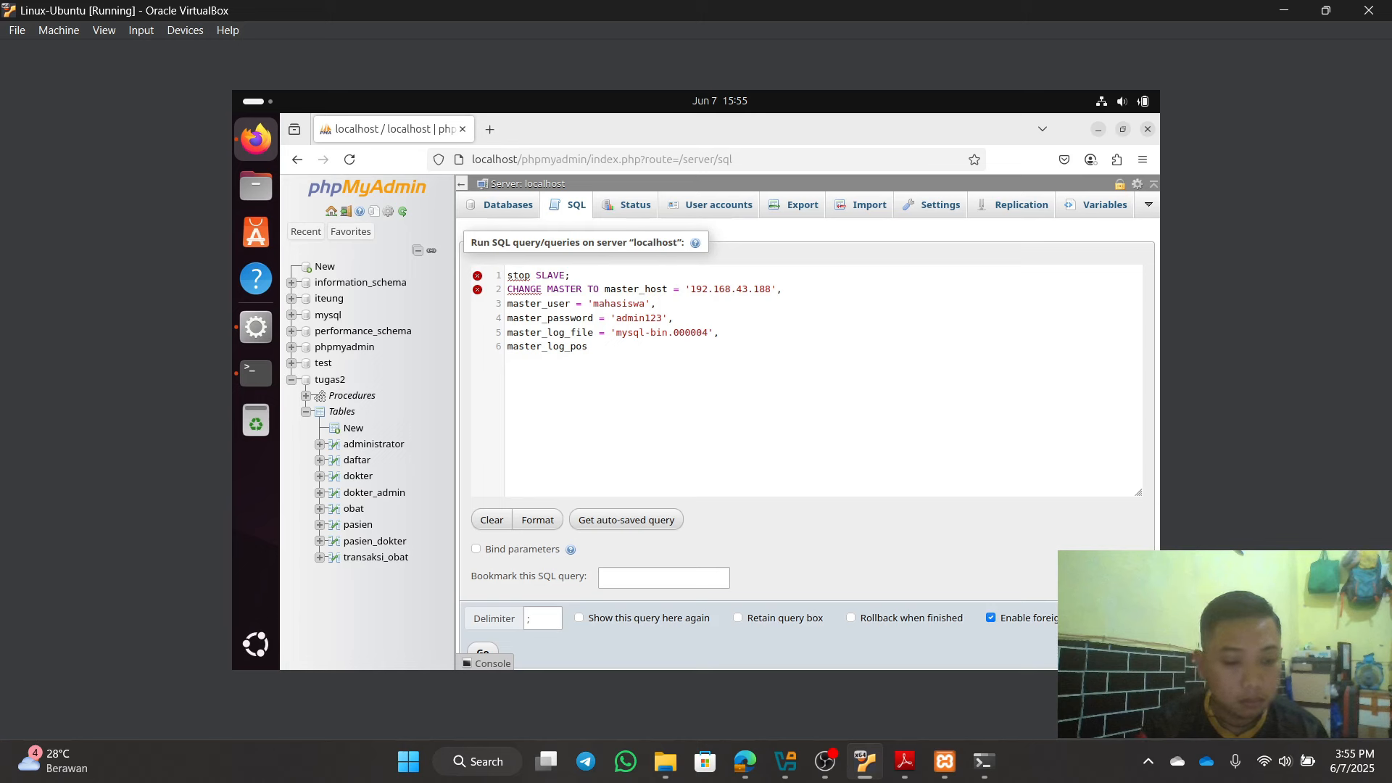
text(=)
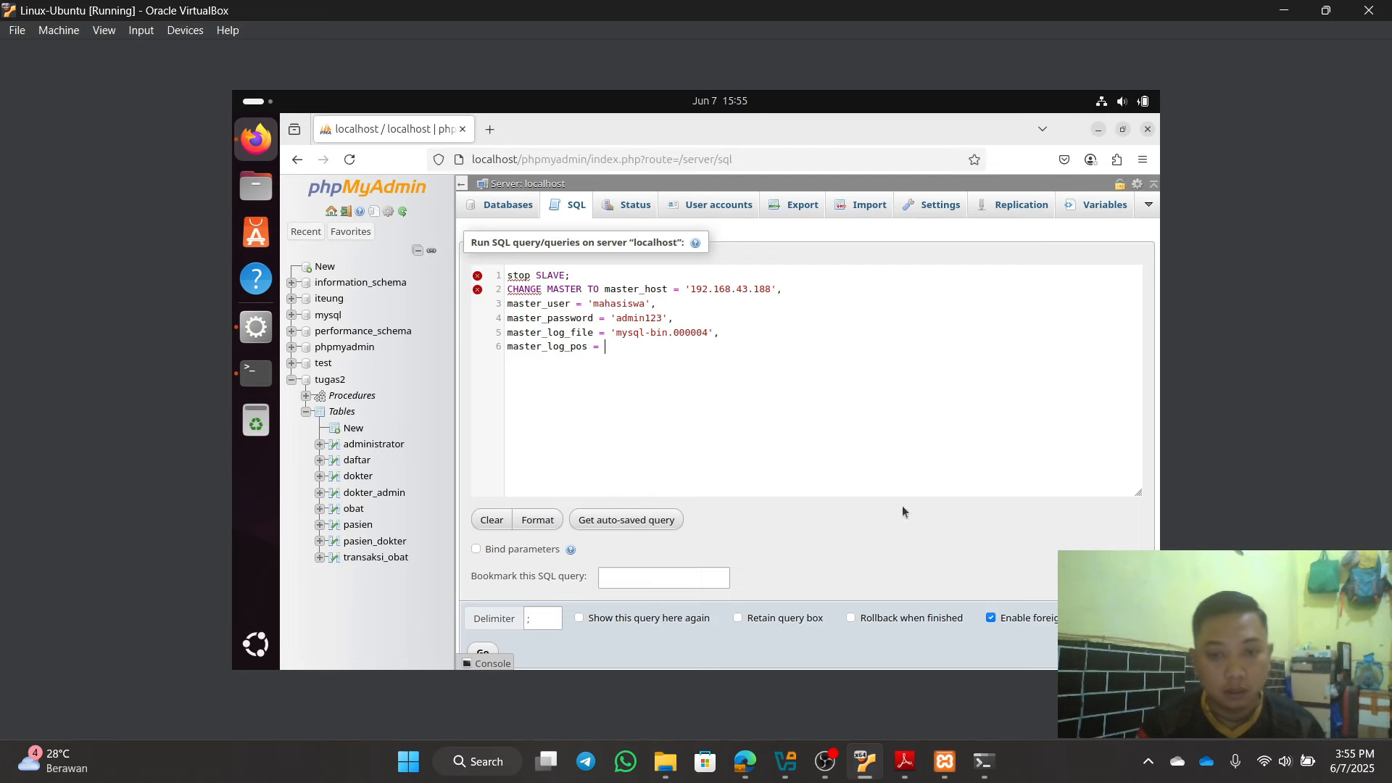
mouse_move(787, 771)
click(739, 711)
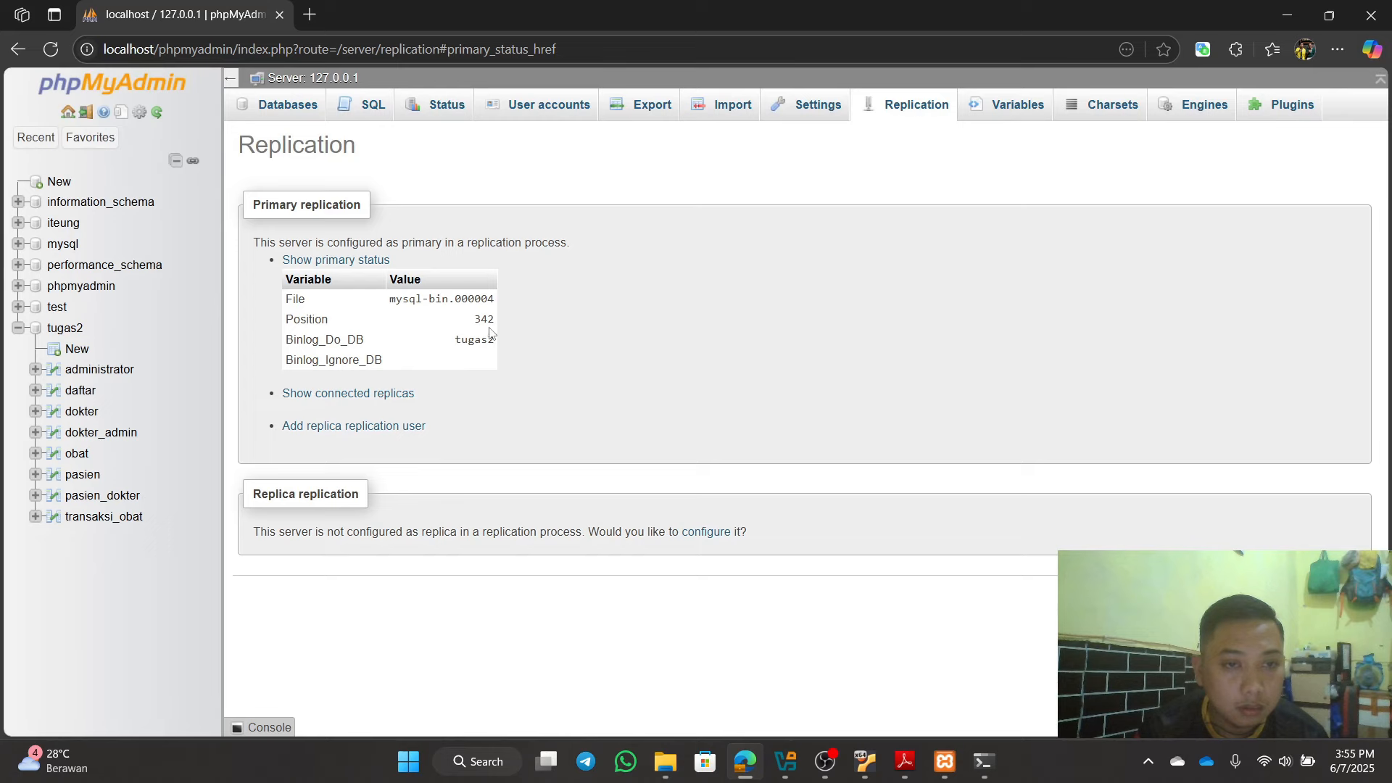
click(1282, 8)
text(3)
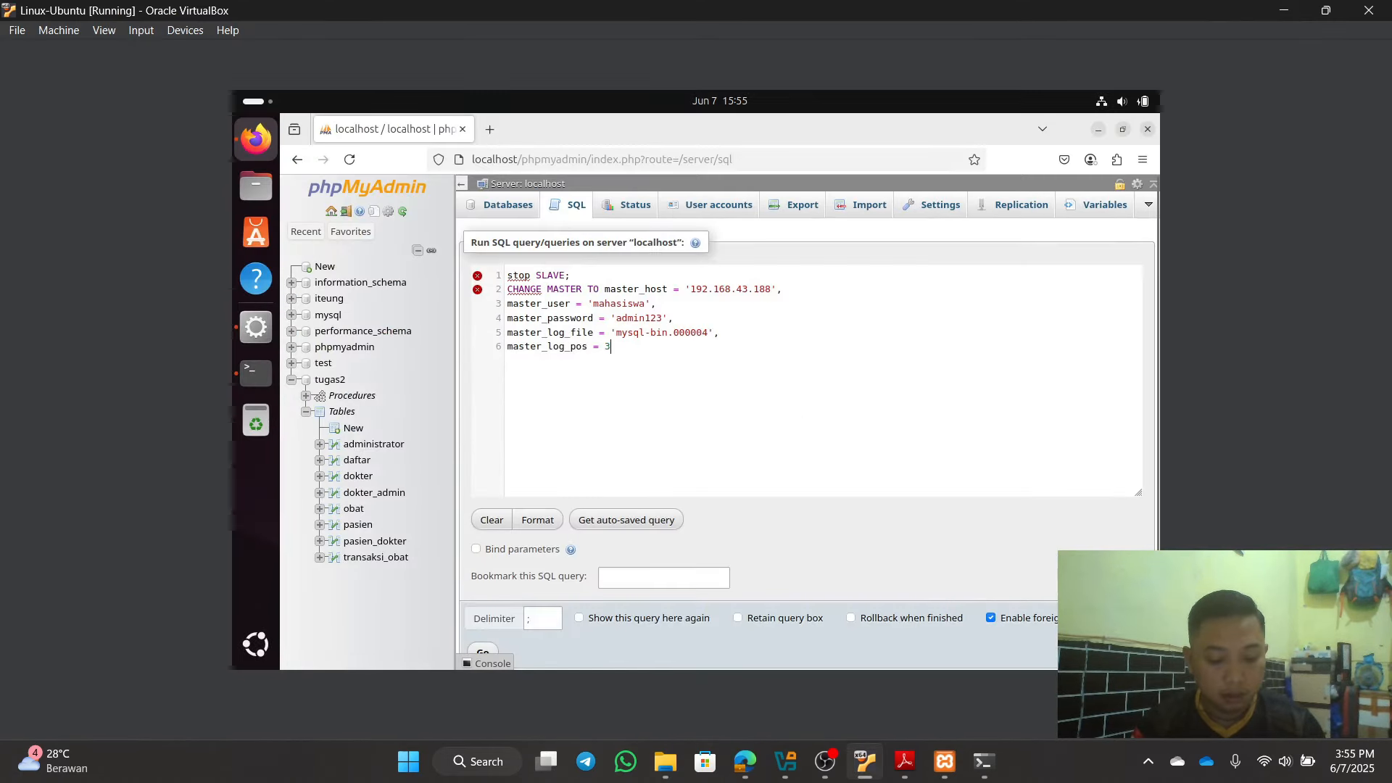
text(42)
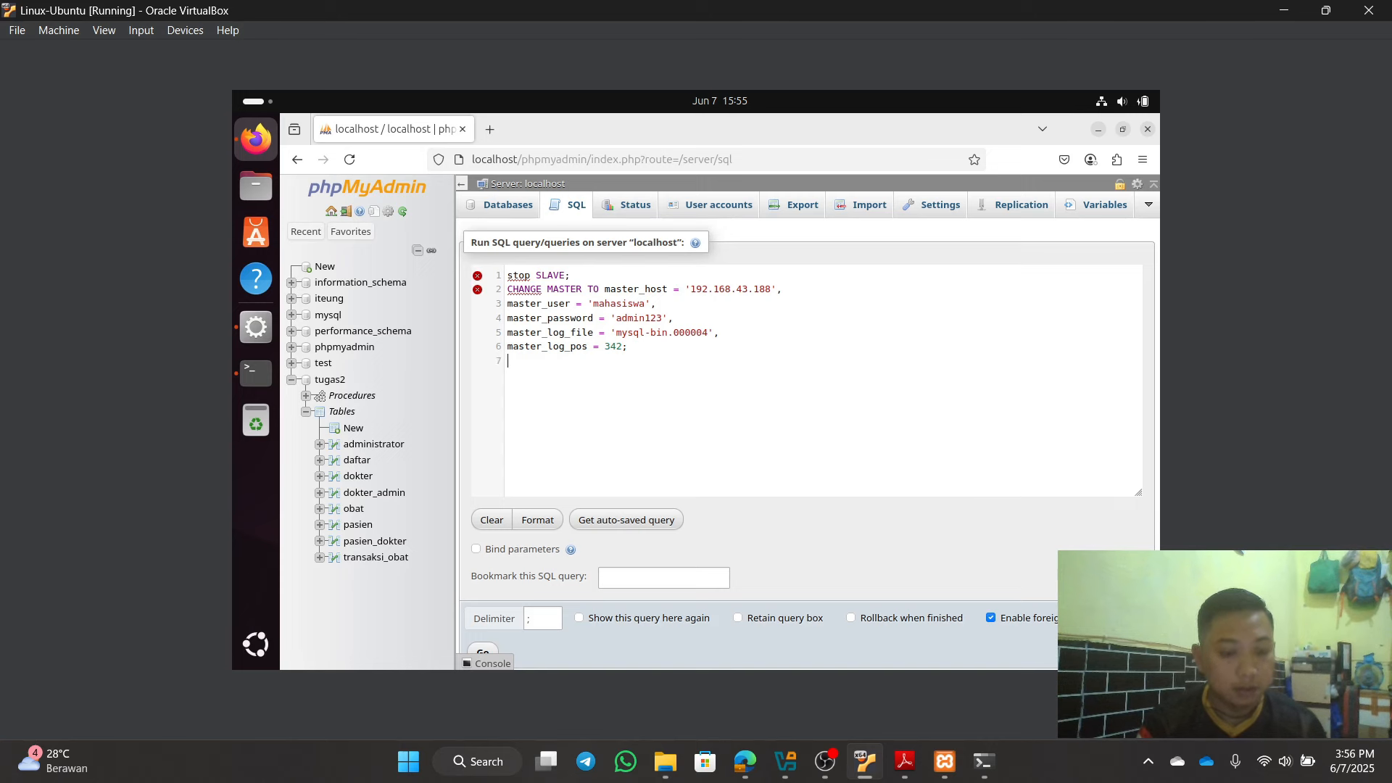
Step: Append START SLAVE; to end the replica setup query
text(St)
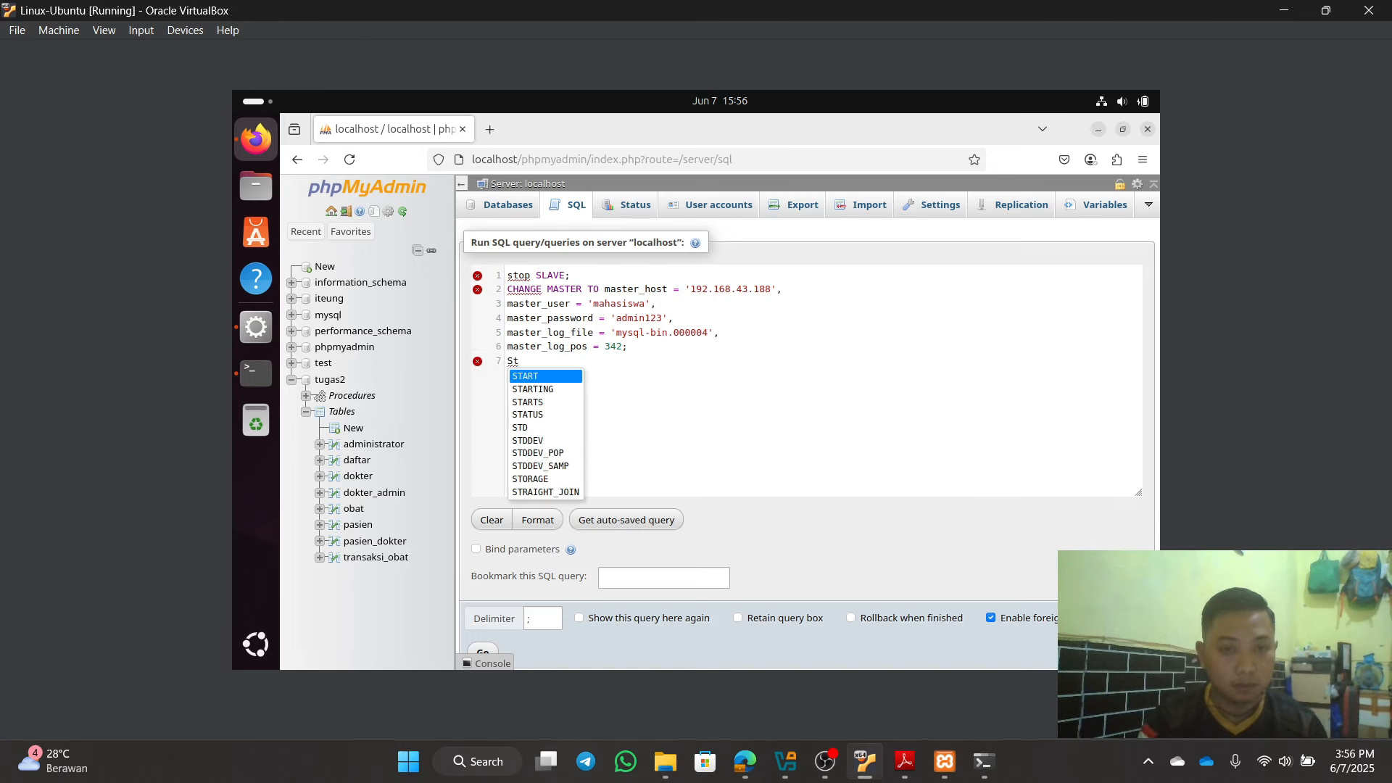
key(Return)
text(salv)
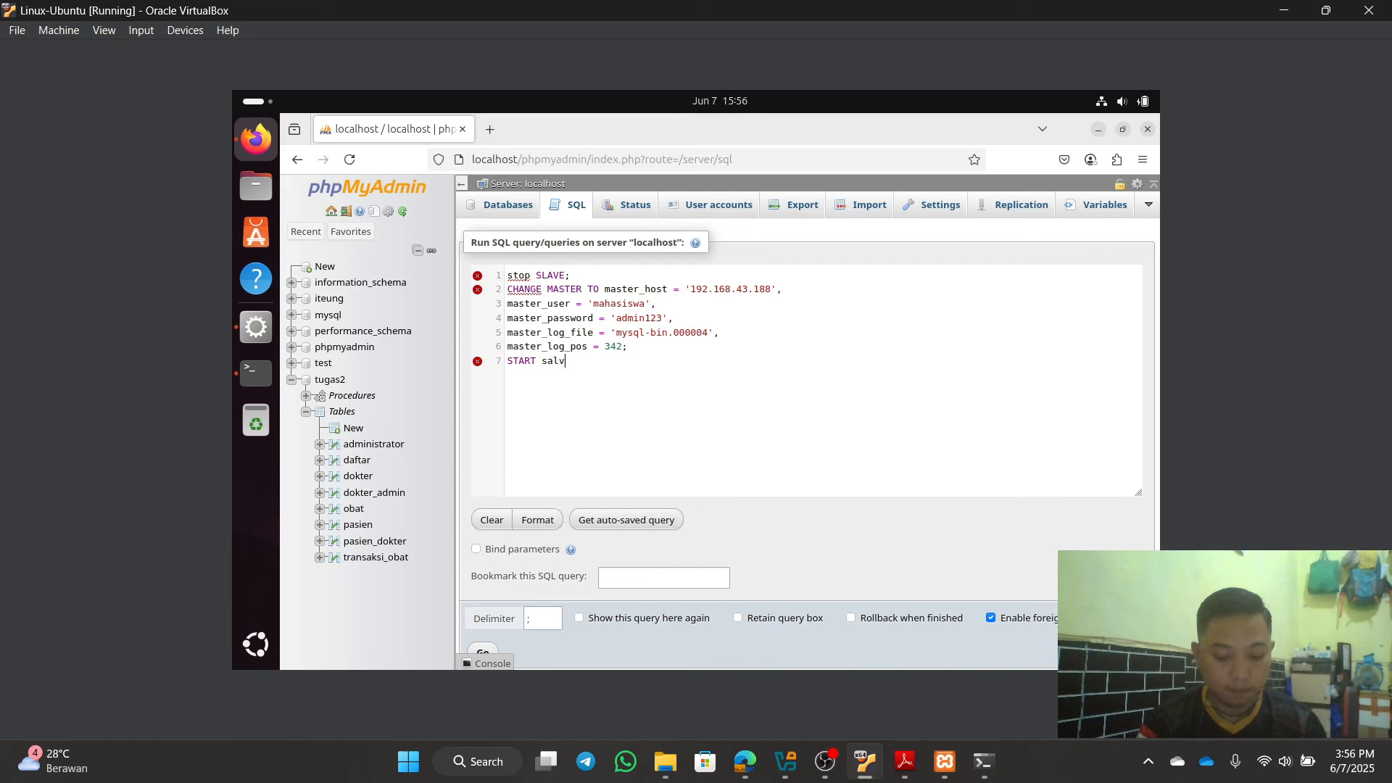
text(e)
key(BackSpace)
key(BackSpace)
key(BackSpace)
key(BackSpace)
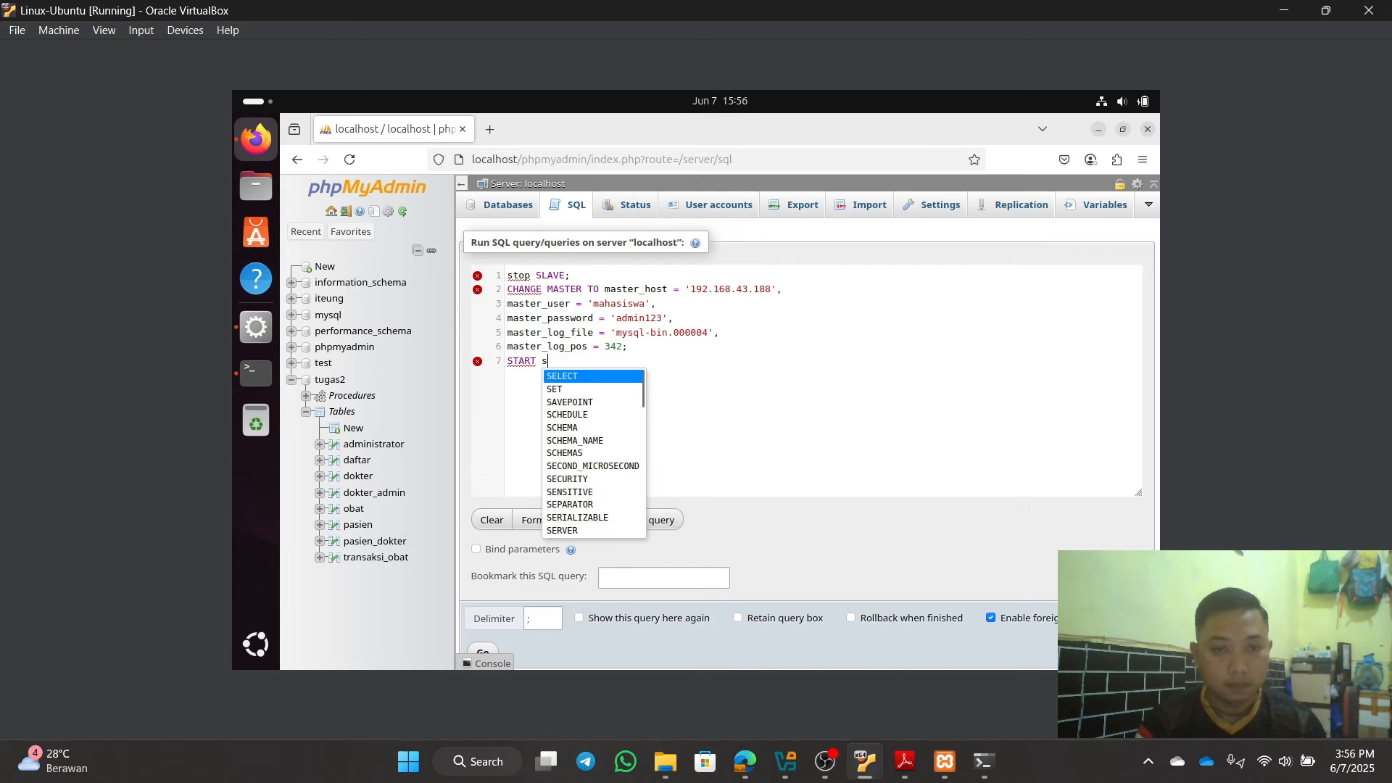
text(la)
key(Return)
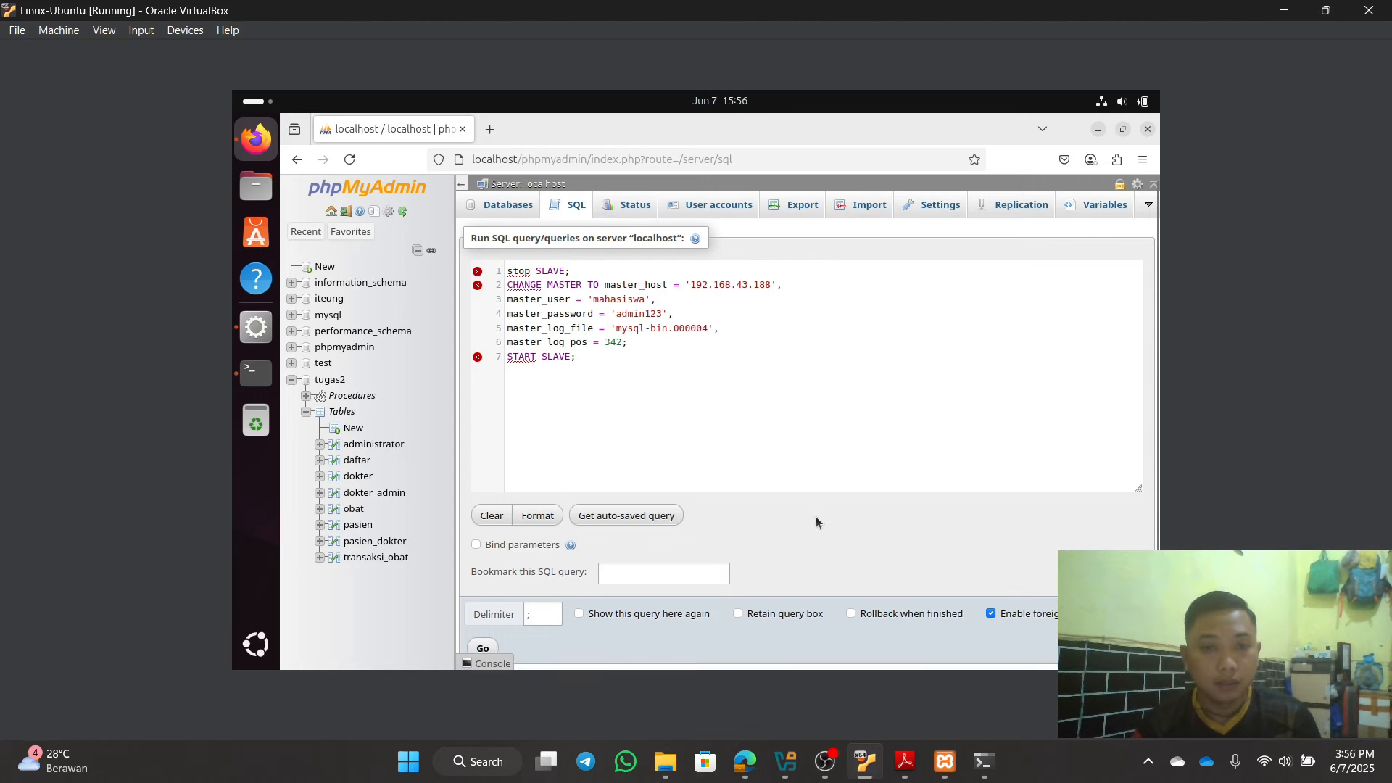
scroll(681, 567, down, 1)
Step: Run the replication query, check the Status and Databases pages, then go to Replication
click(483, 611)
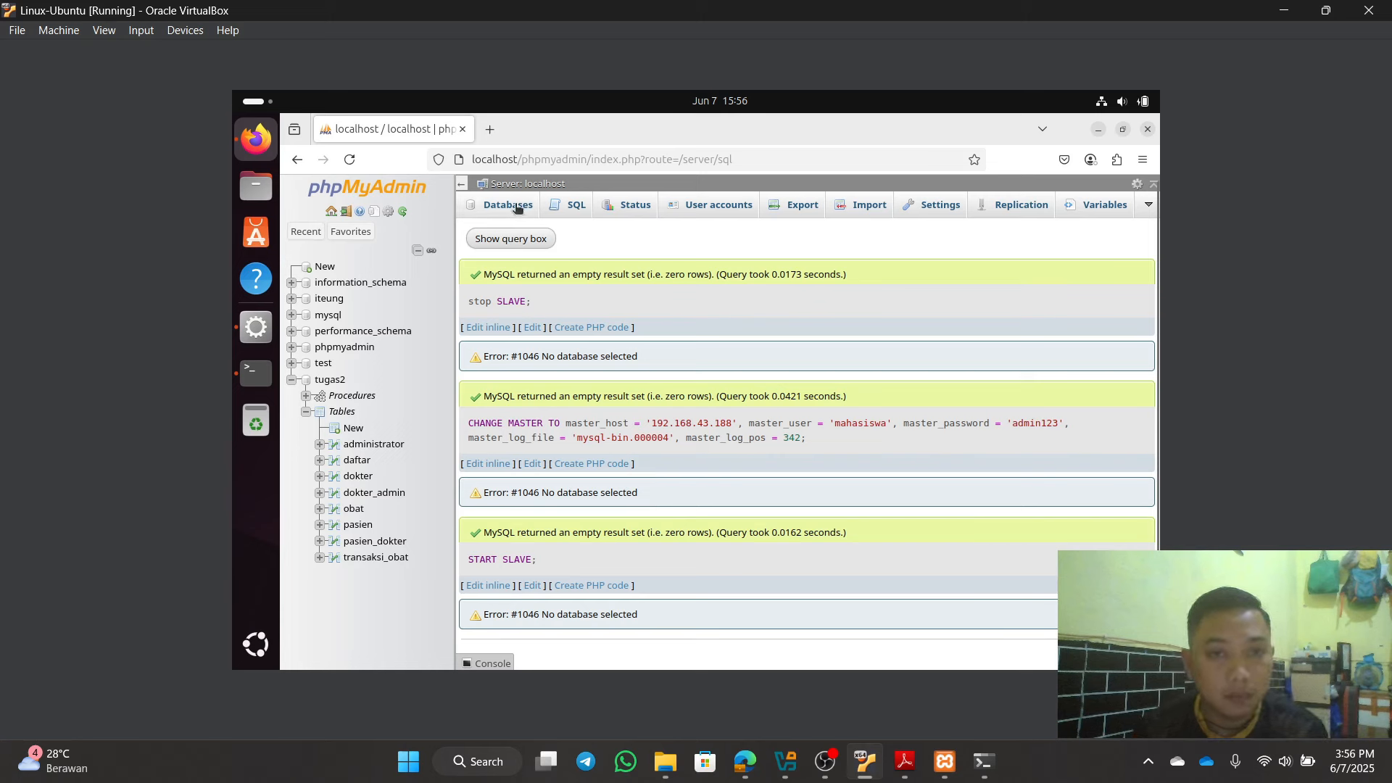
click(636, 207)
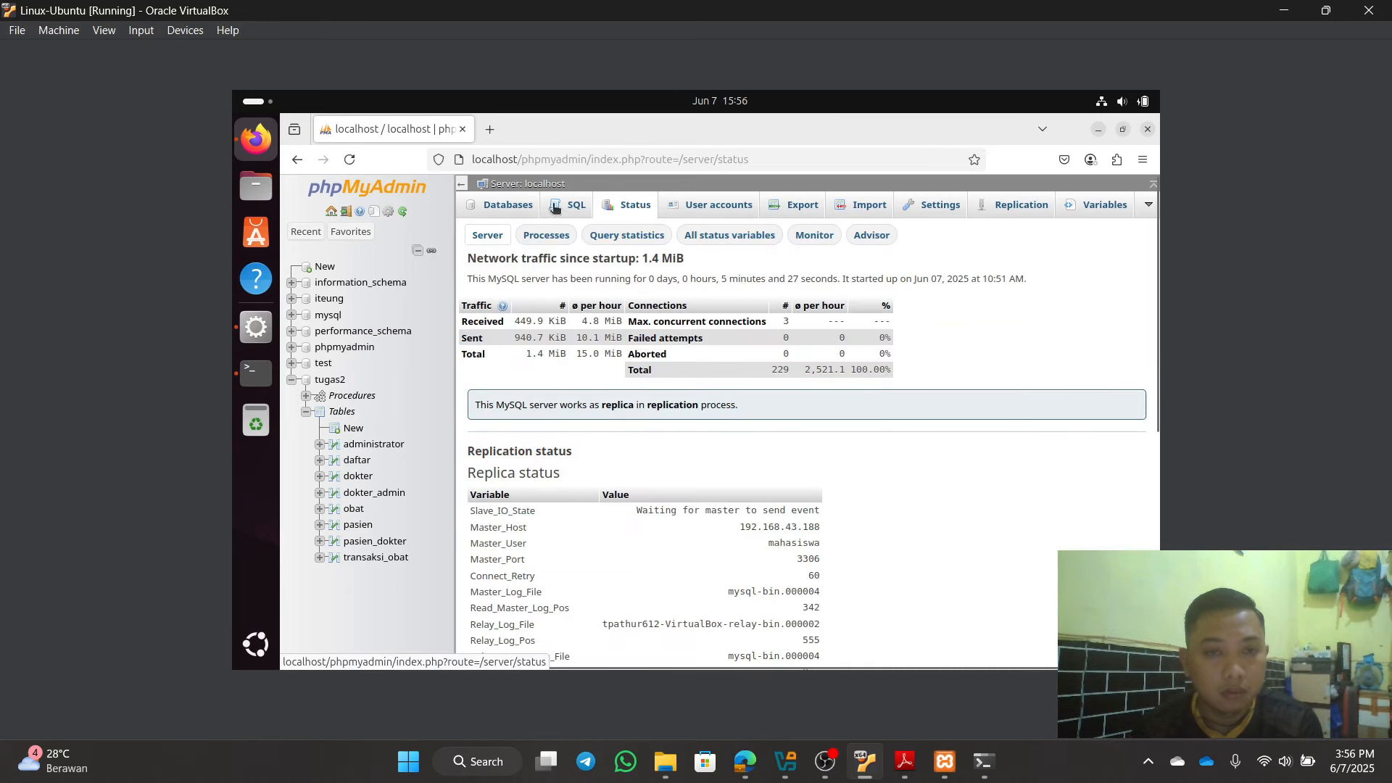
click(574, 211)
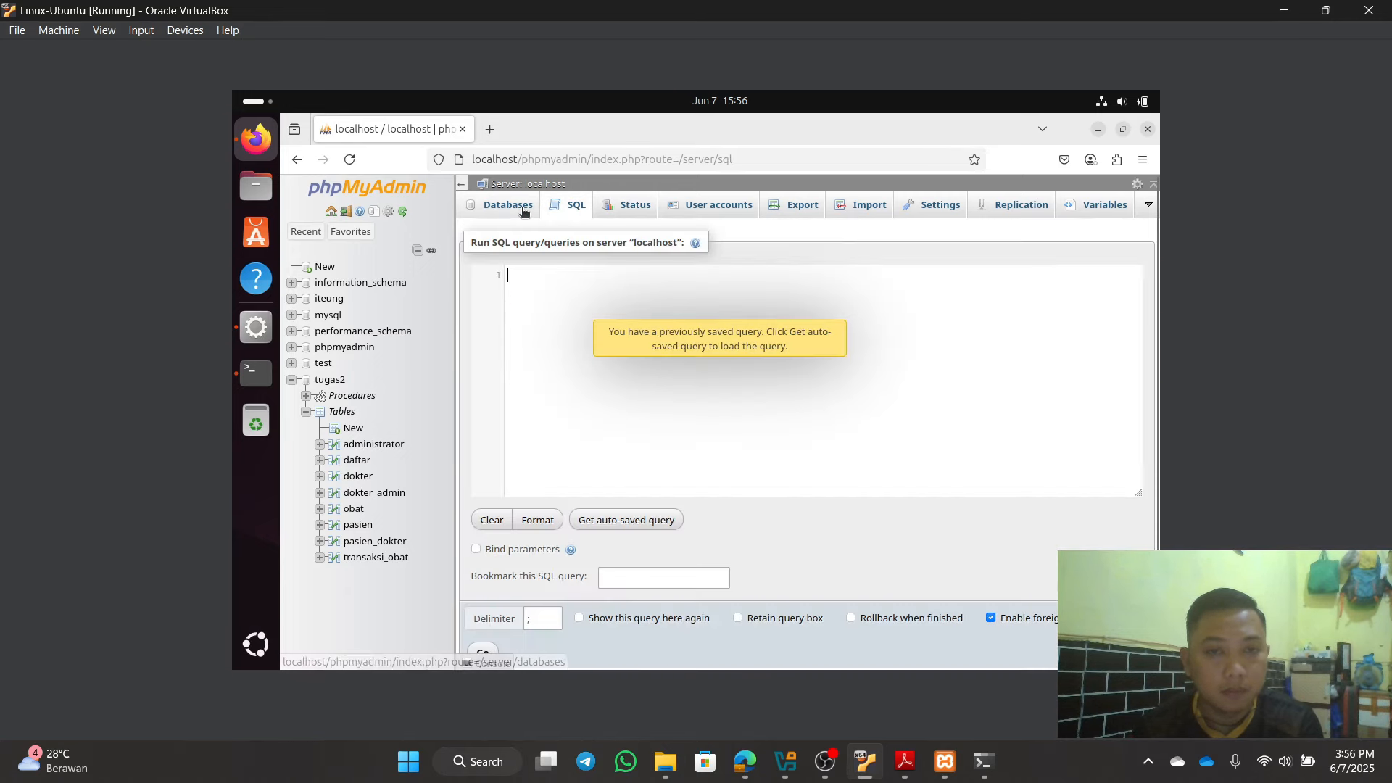
click(525, 211)
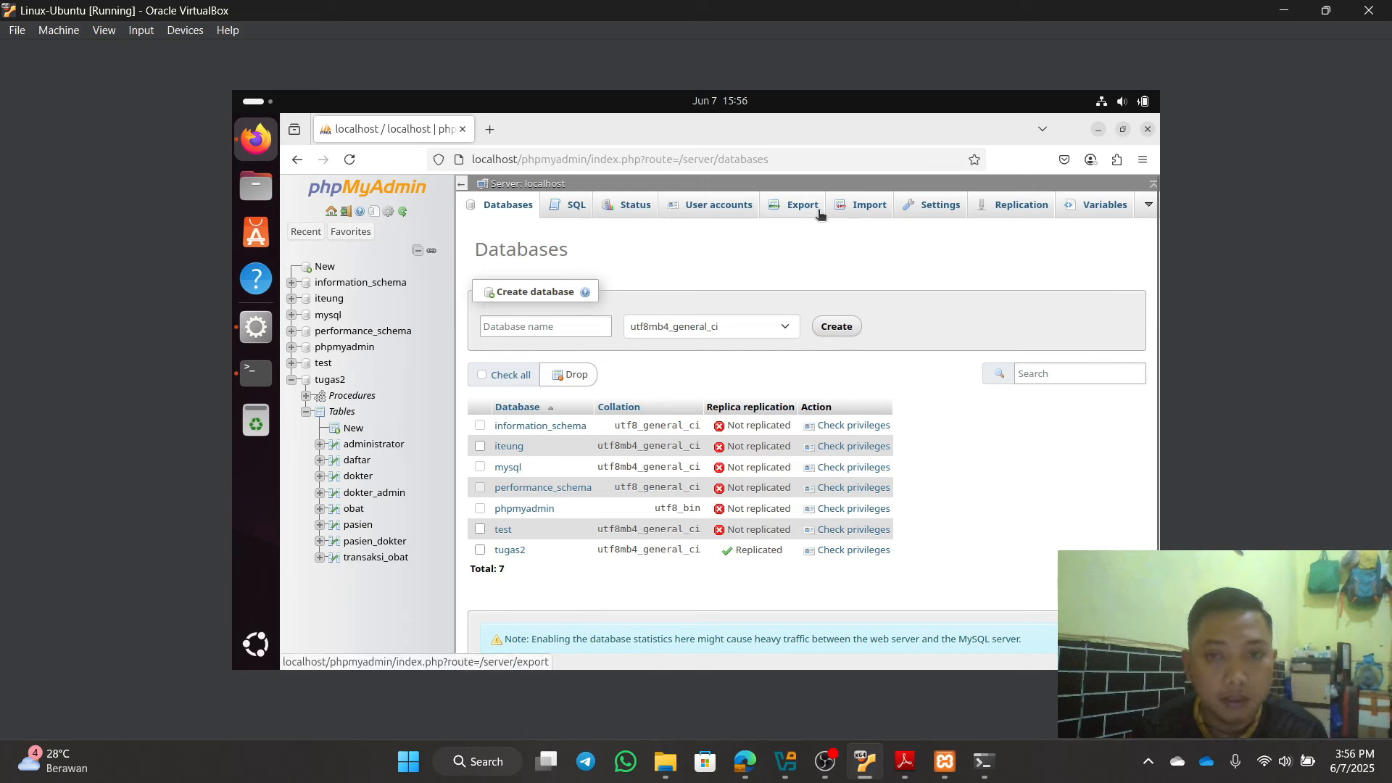
click(558, 207)
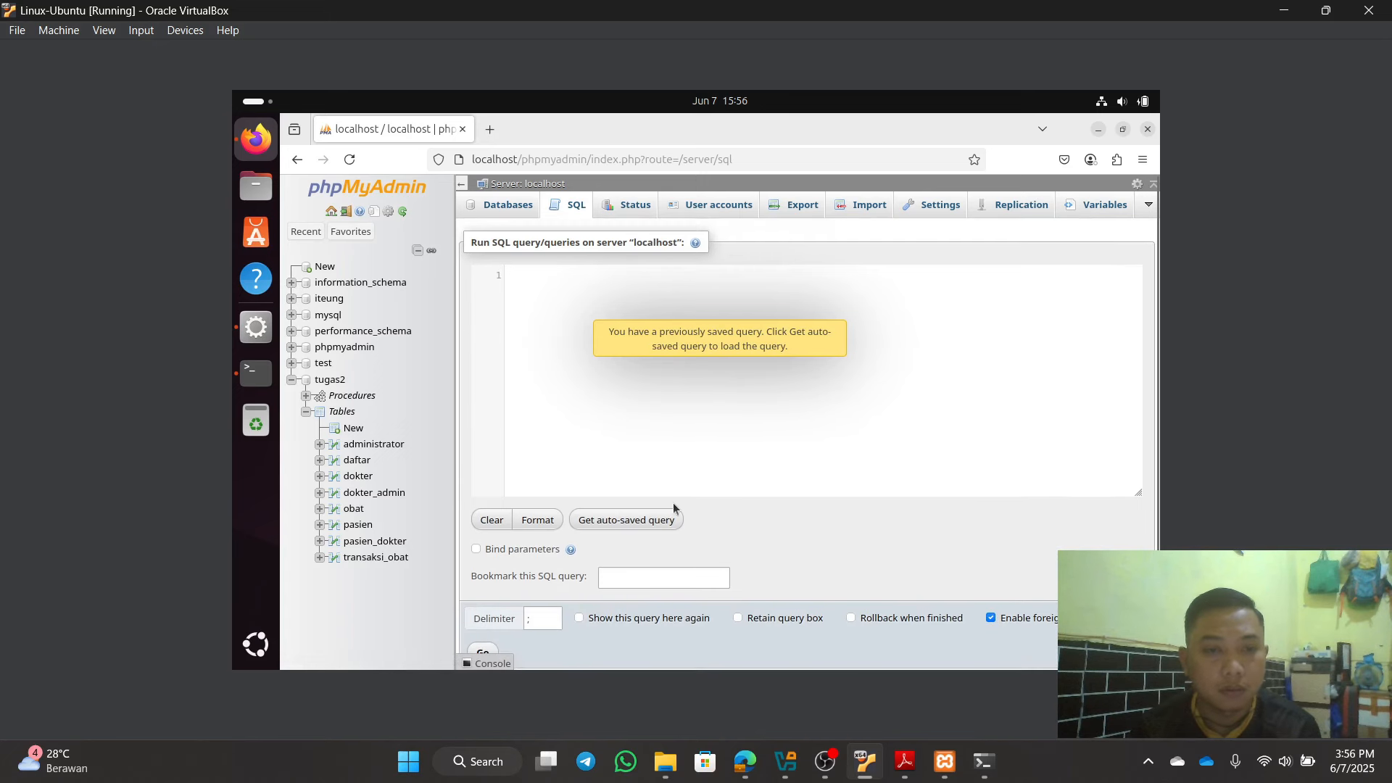
click(690, 326)
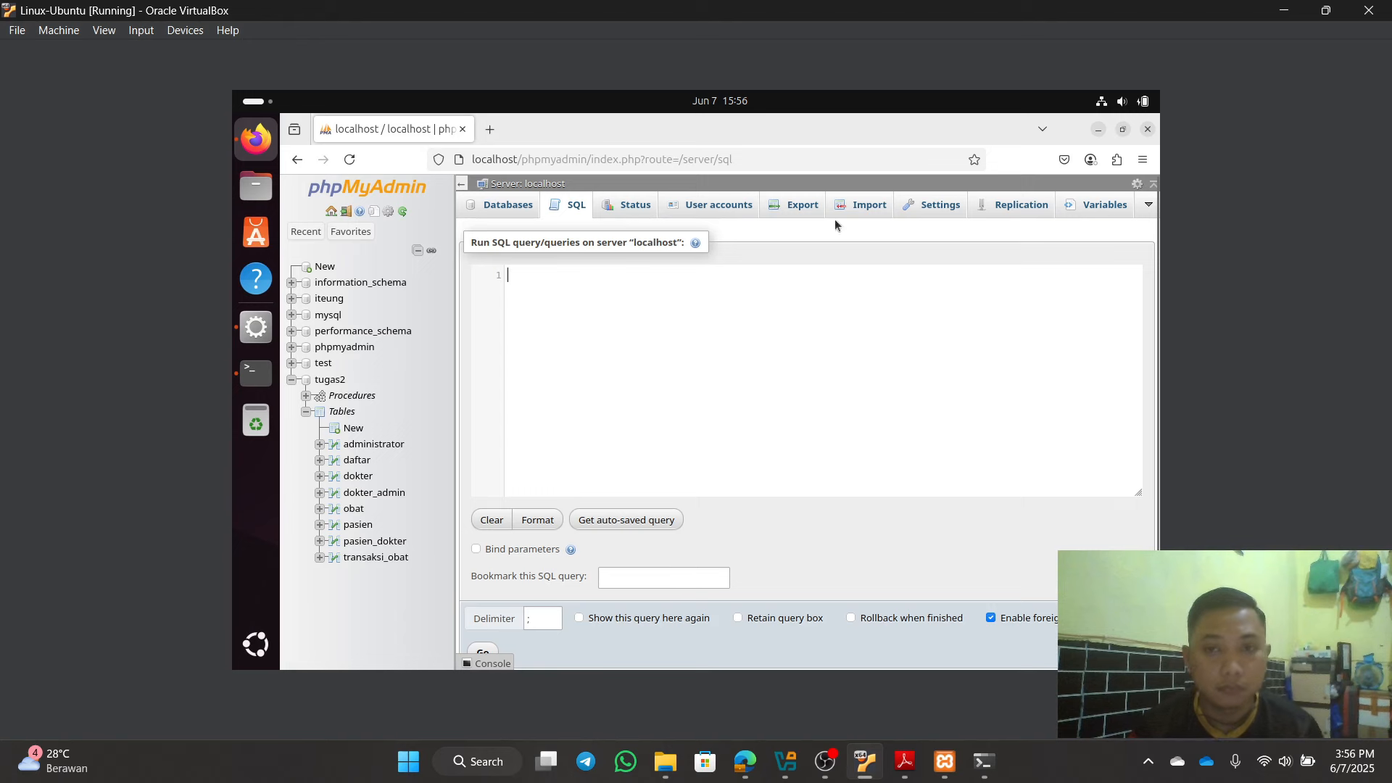
click(1011, 207)
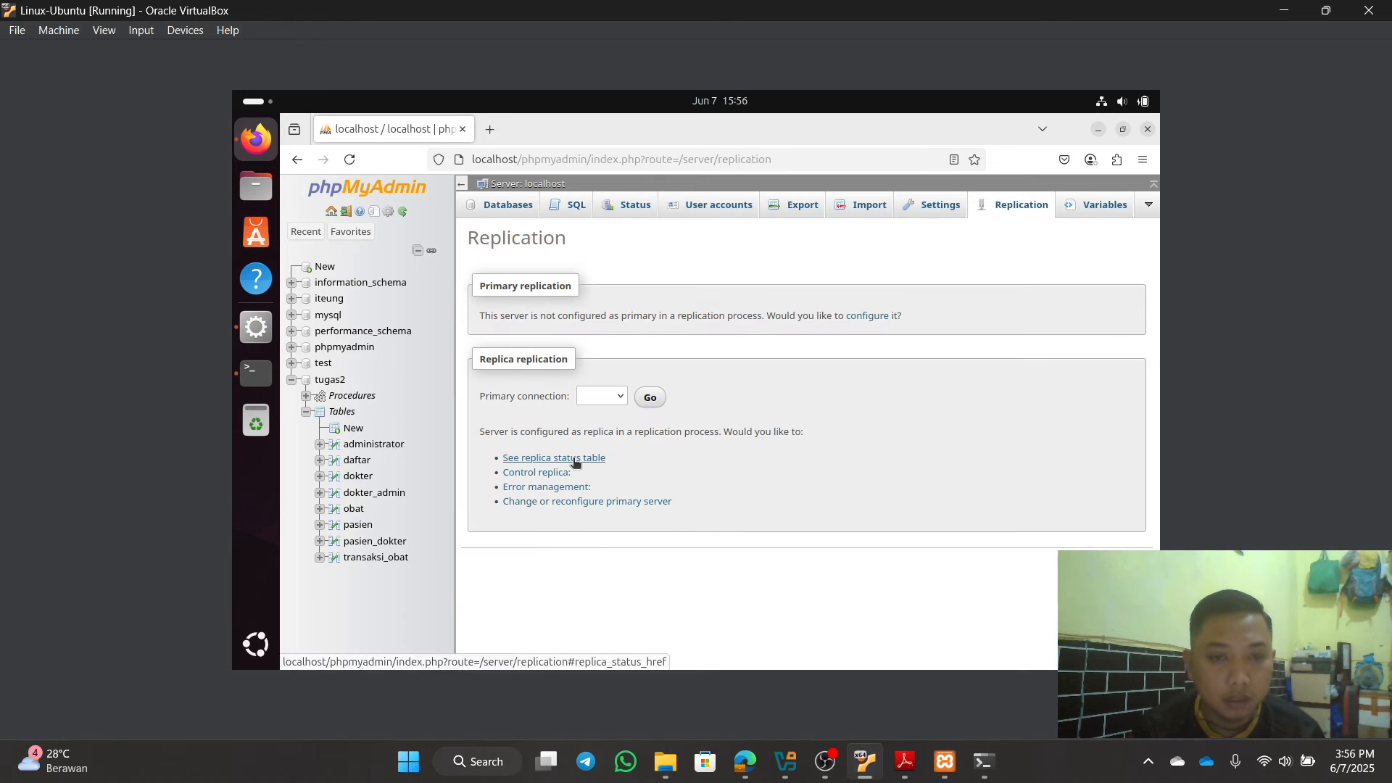
Step: Show the replica status table and confirm both threads running with Master_Host 192.168.43.188
click(575, 458)
scroll(885, 474, down, 5)
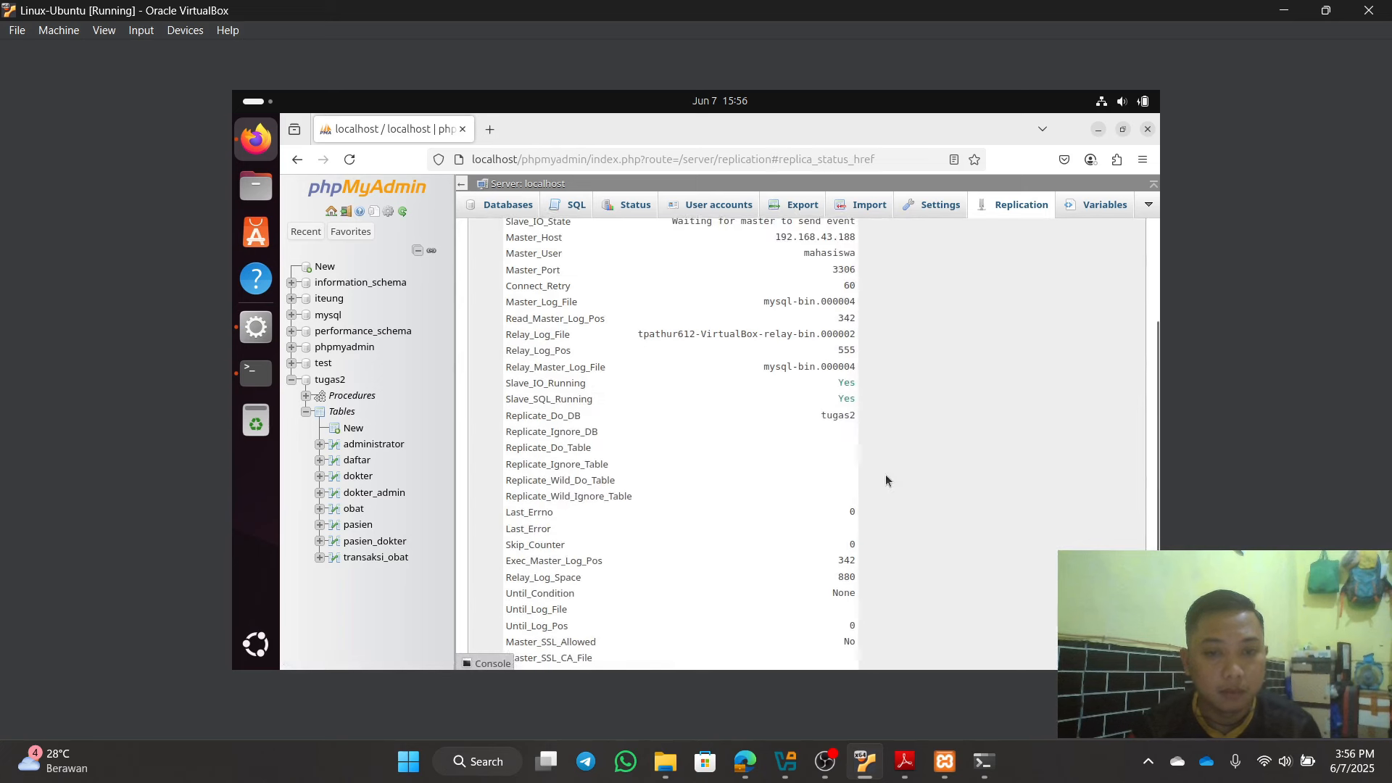
scroll(851, 427, up, 2)
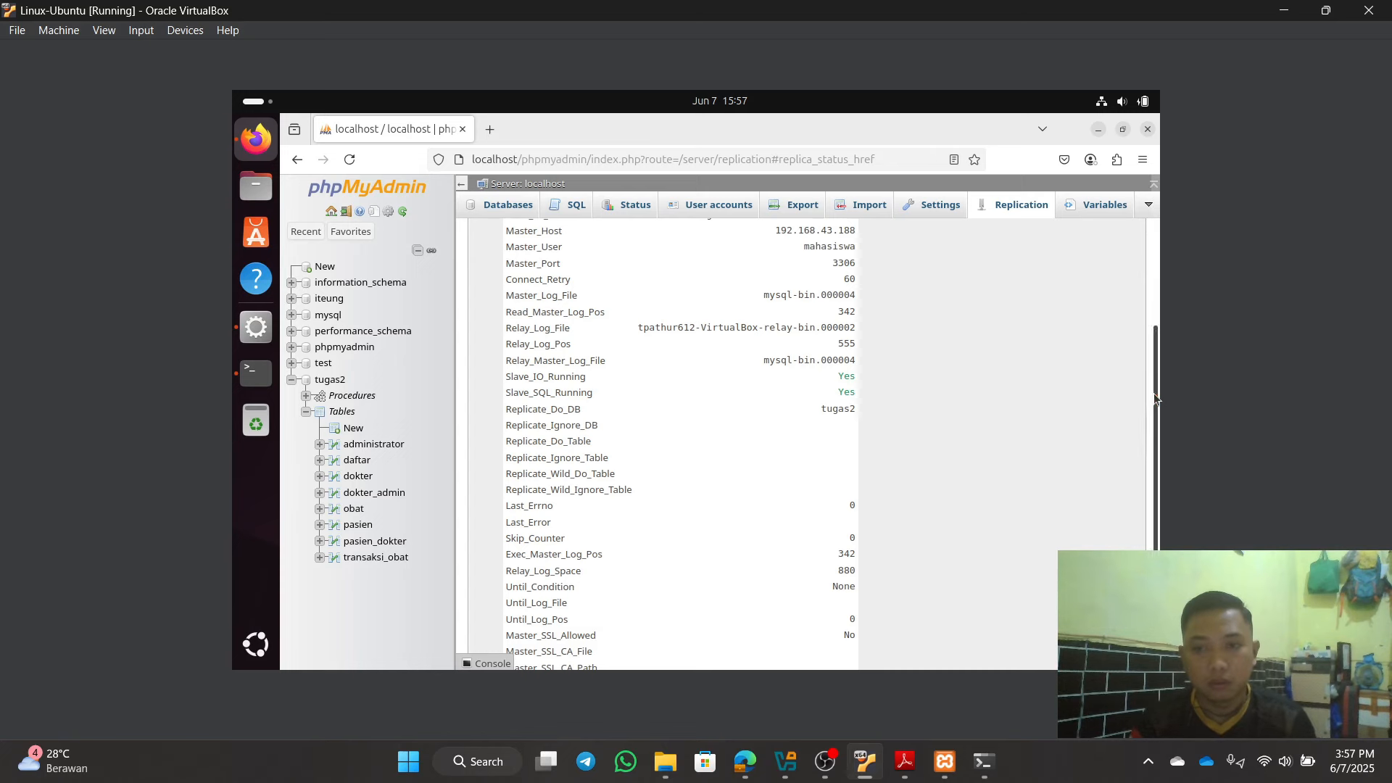
drag(1155, 393, 1153, 419)
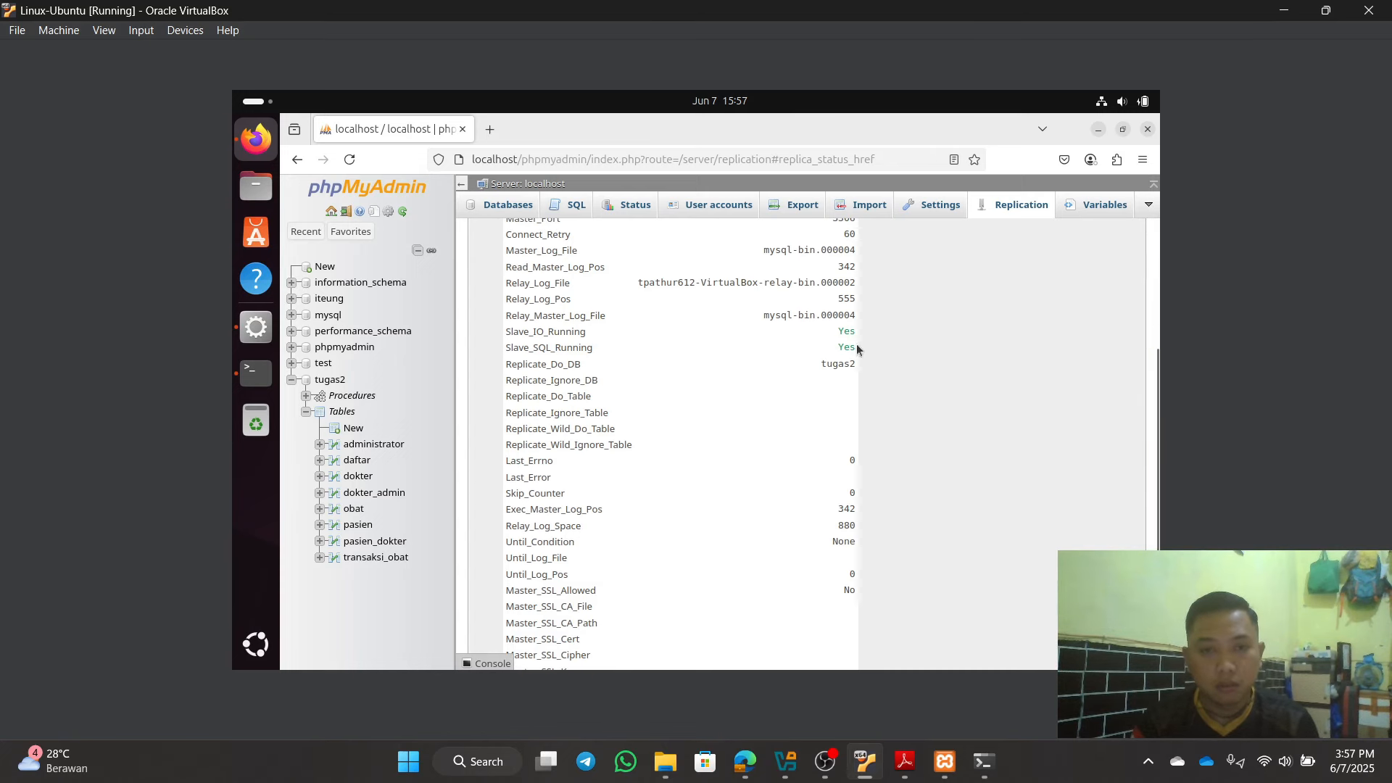
drag(1154, 420, 1158, 364)
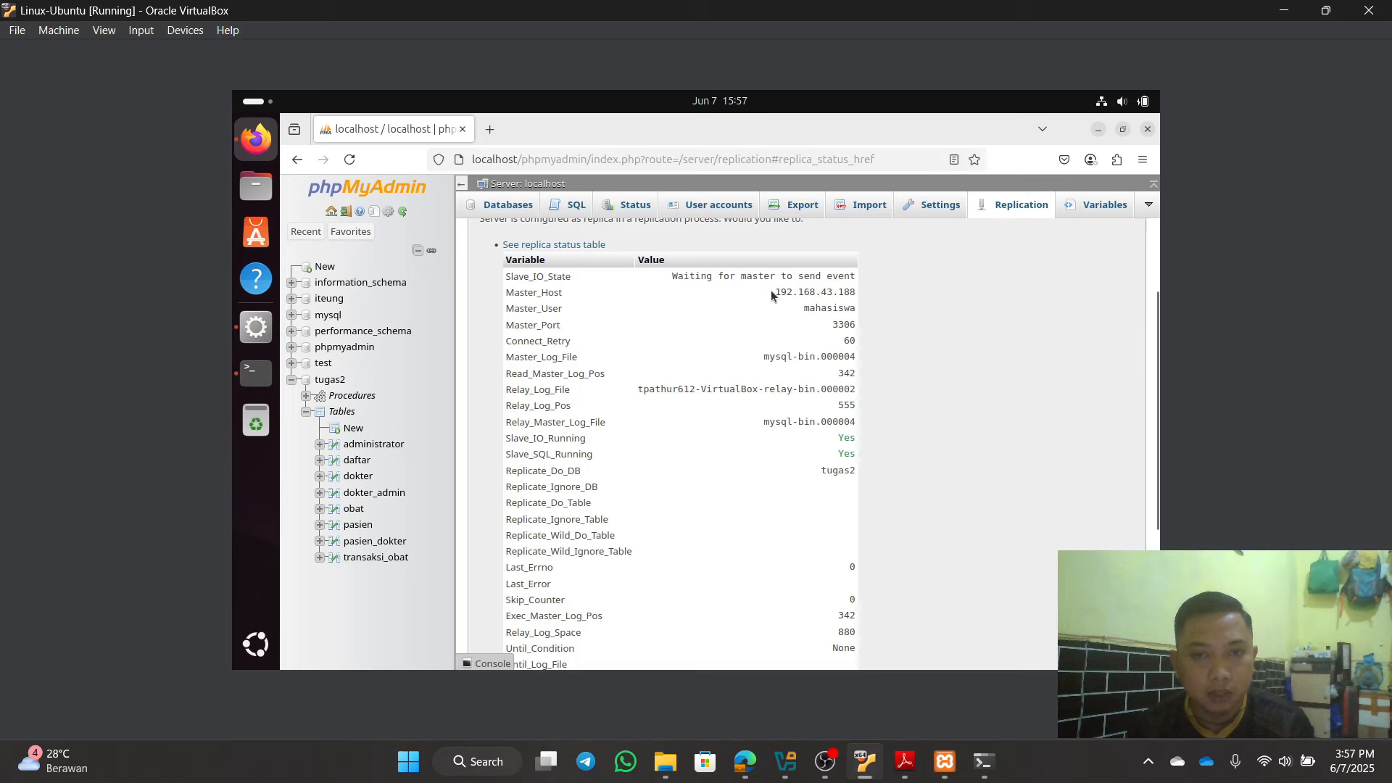
drag(775, 295, 842, 306)
click(898, 314)
click(745, 762)
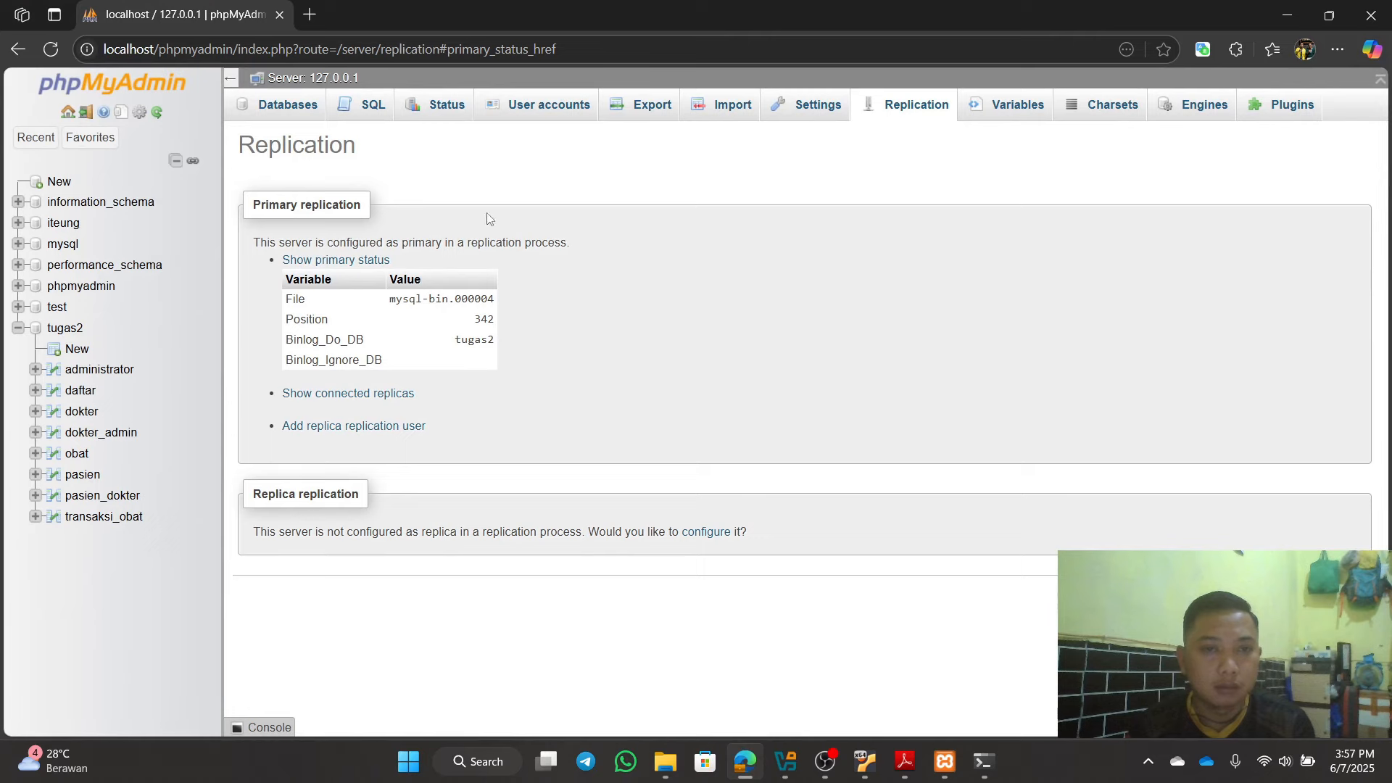
click(539, 105)
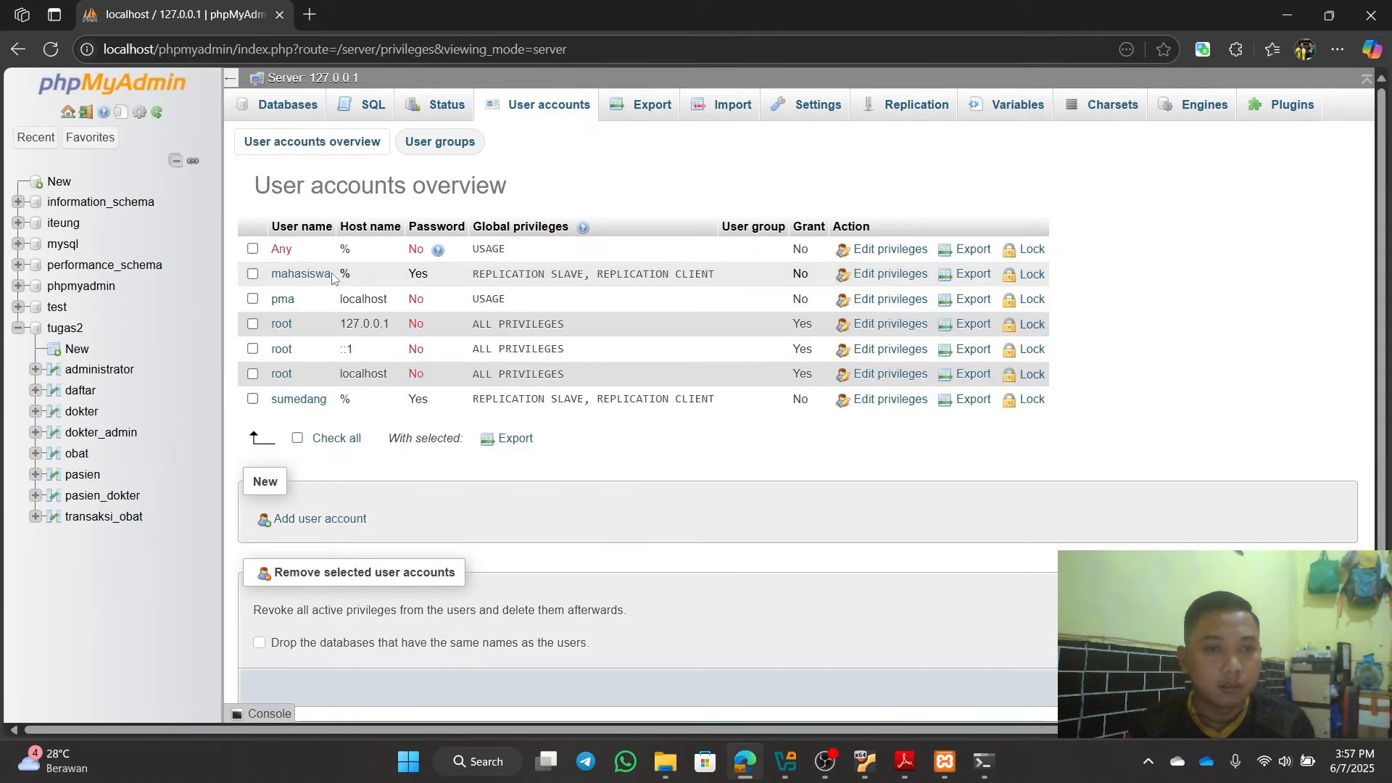
click(298, 274)
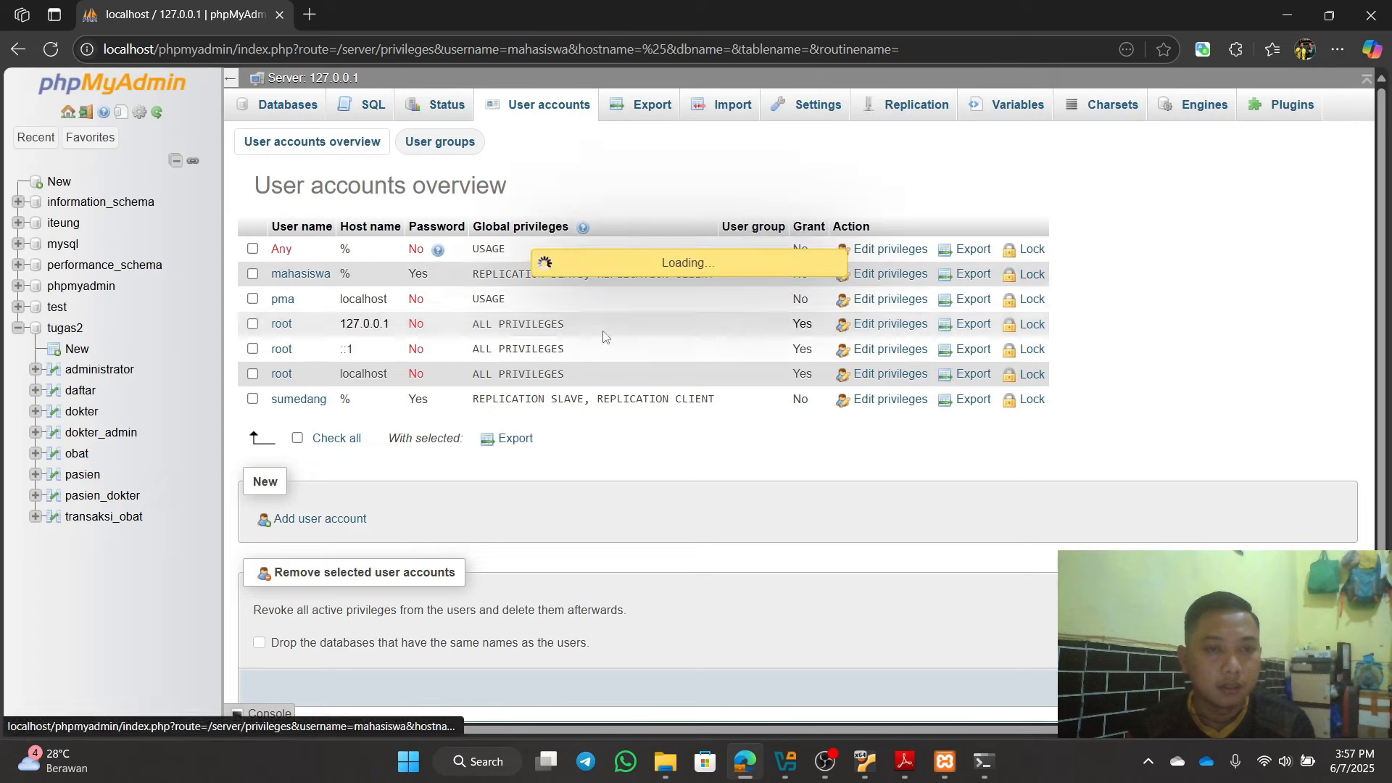
click(1287, 15)
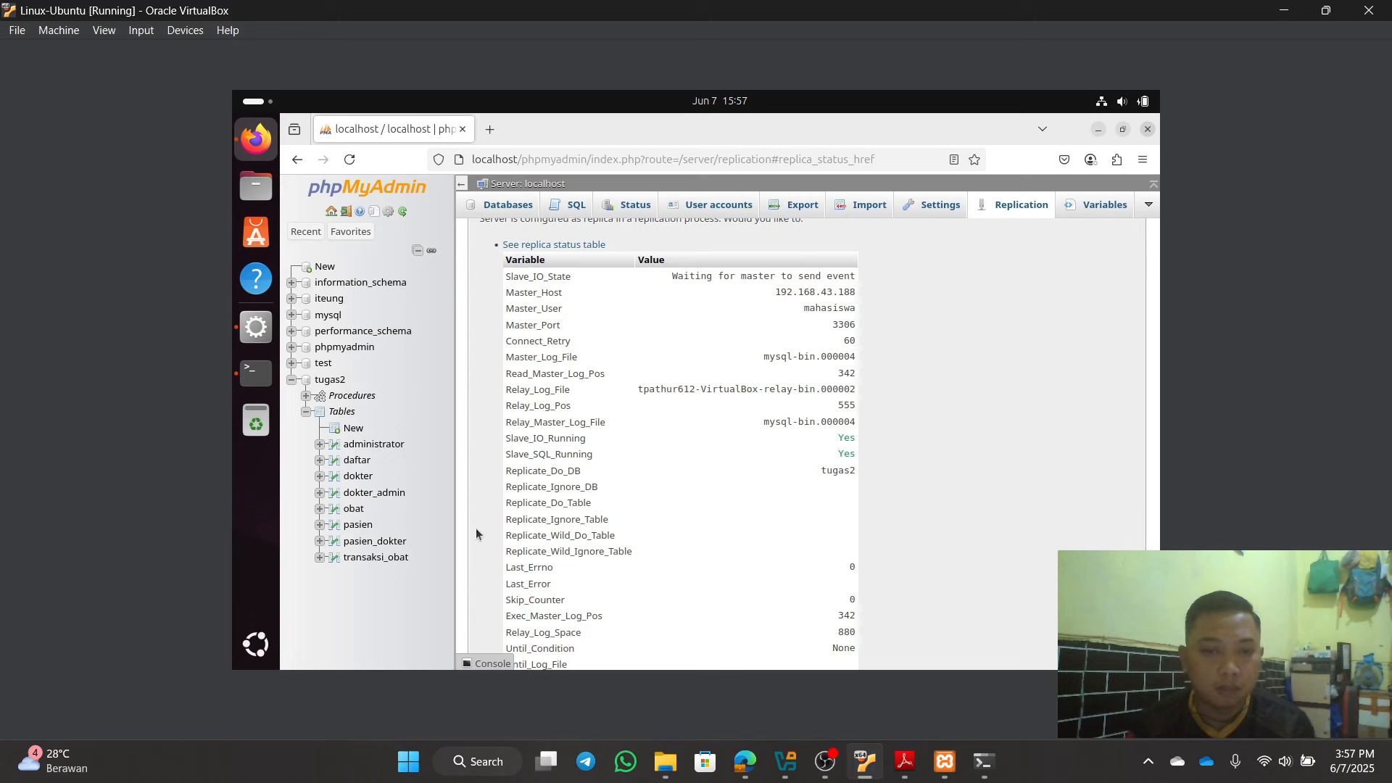
click(939, 772)
click(450, 701)
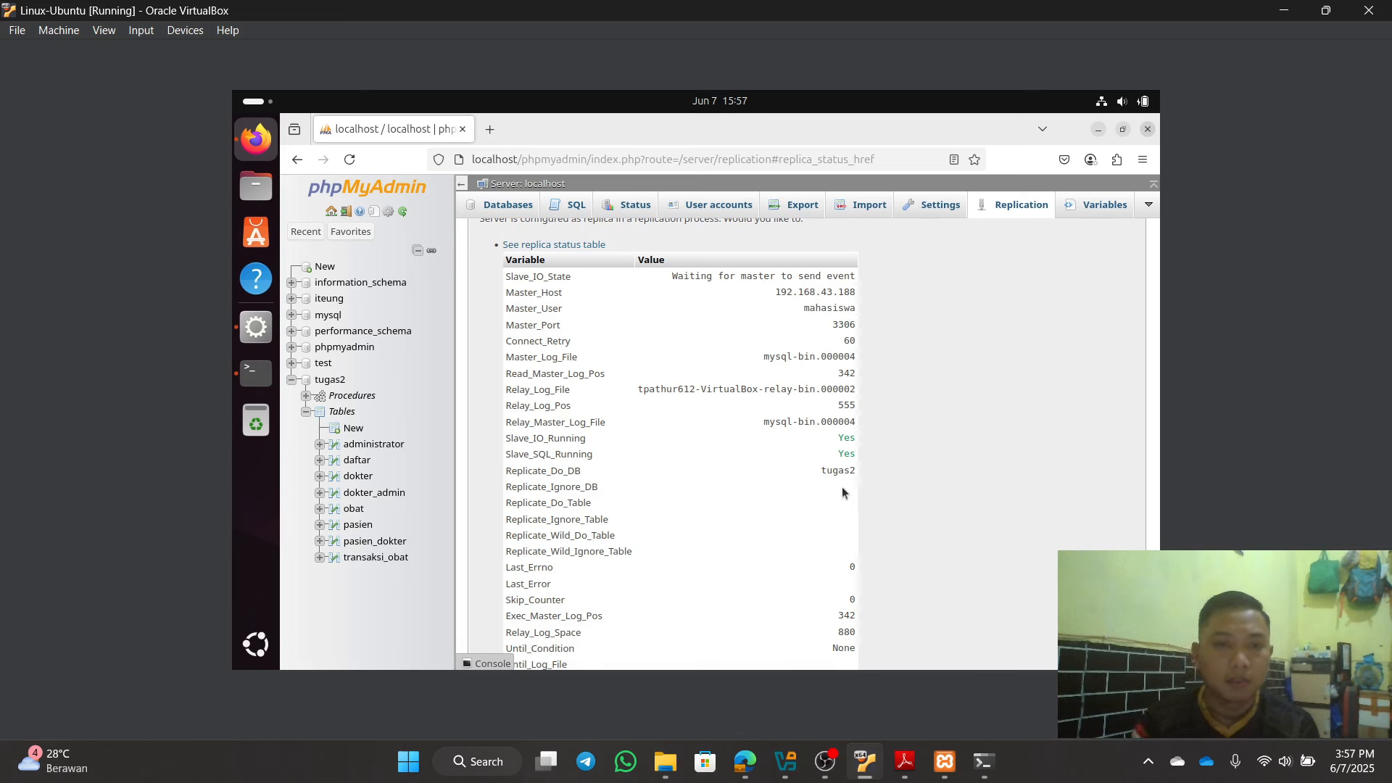
click(910, 760)
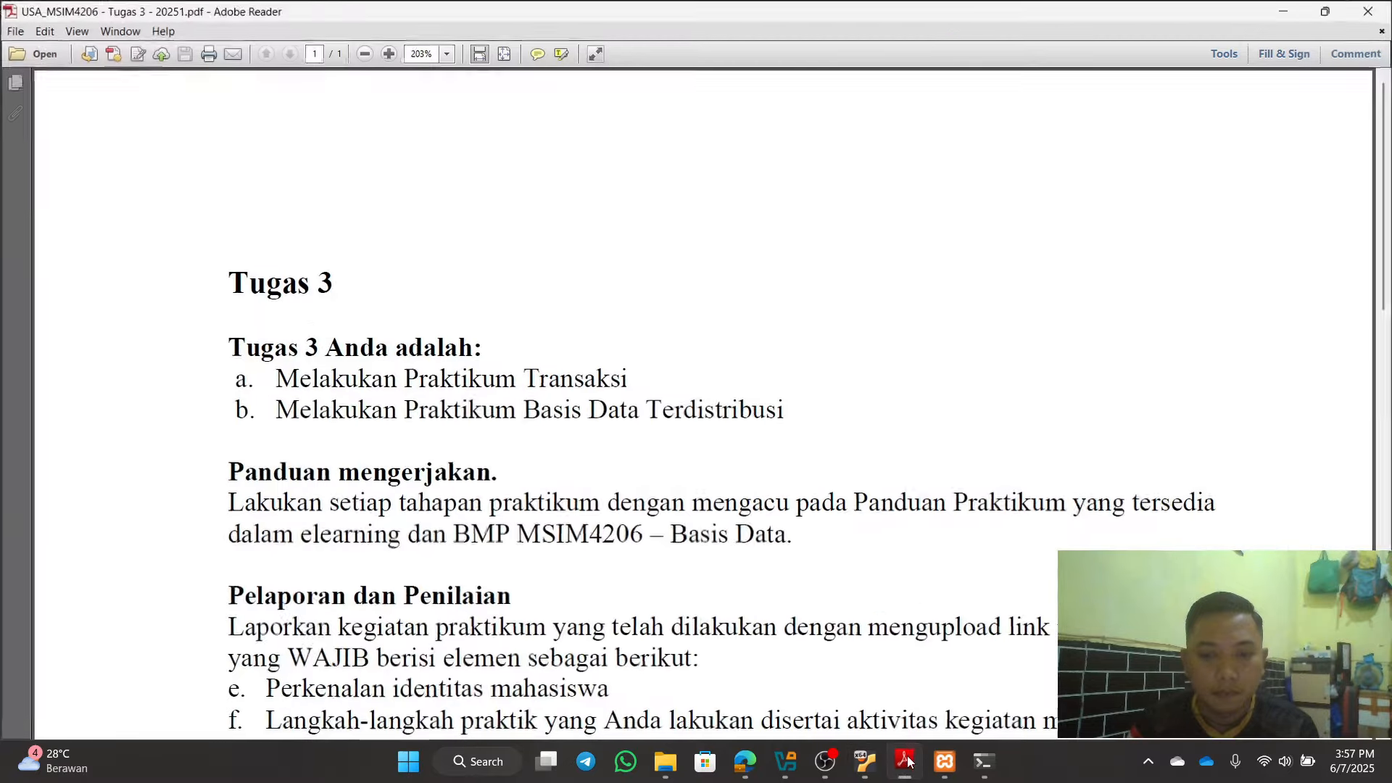
click(903, 760)
click(942, 771)
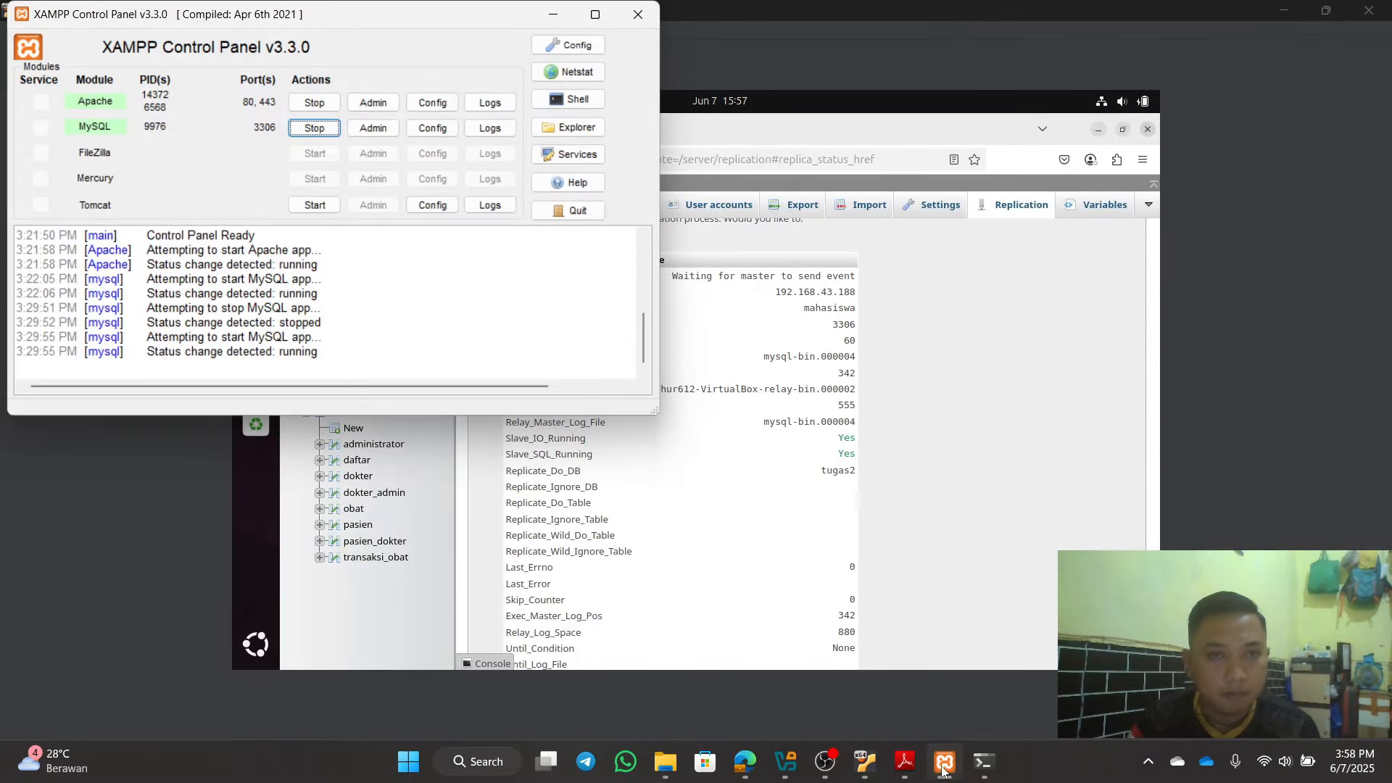
click(943, 770)
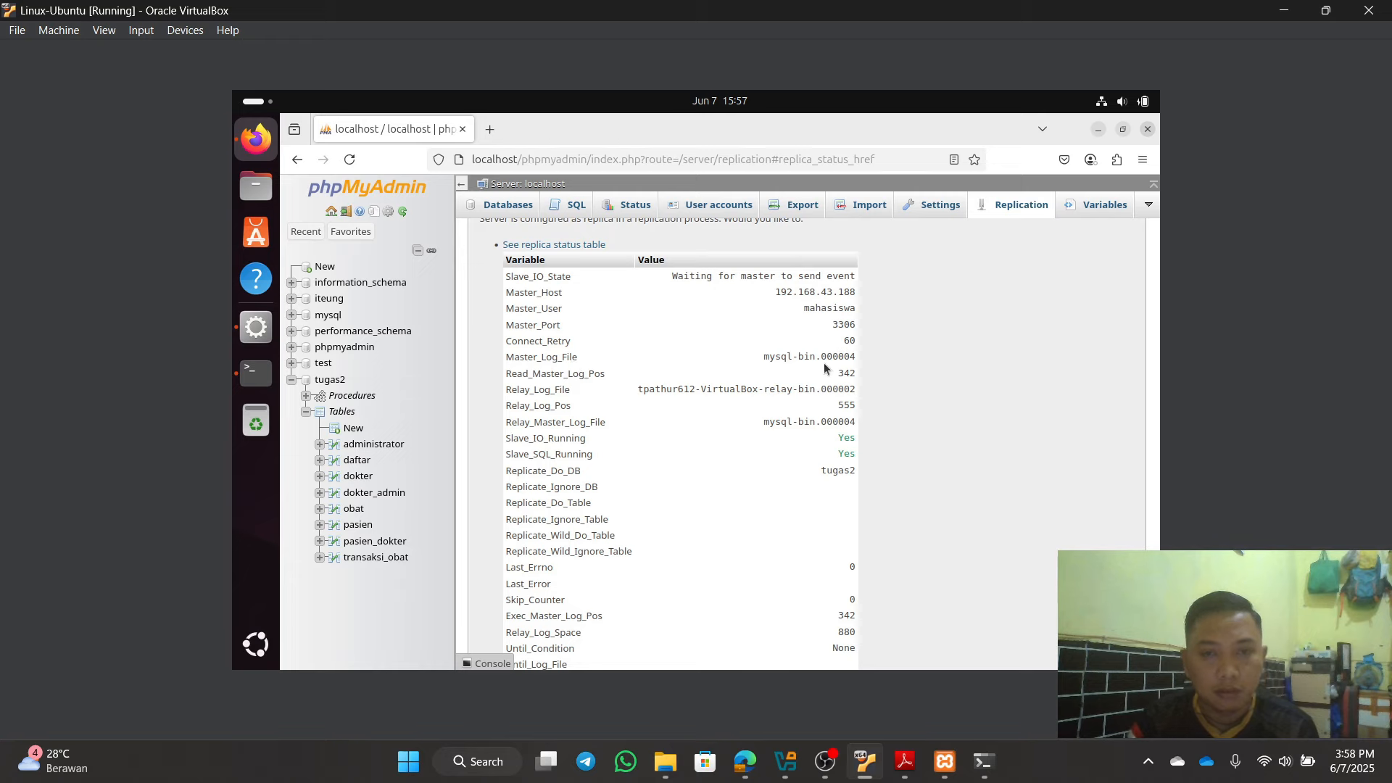
click(747, 767)
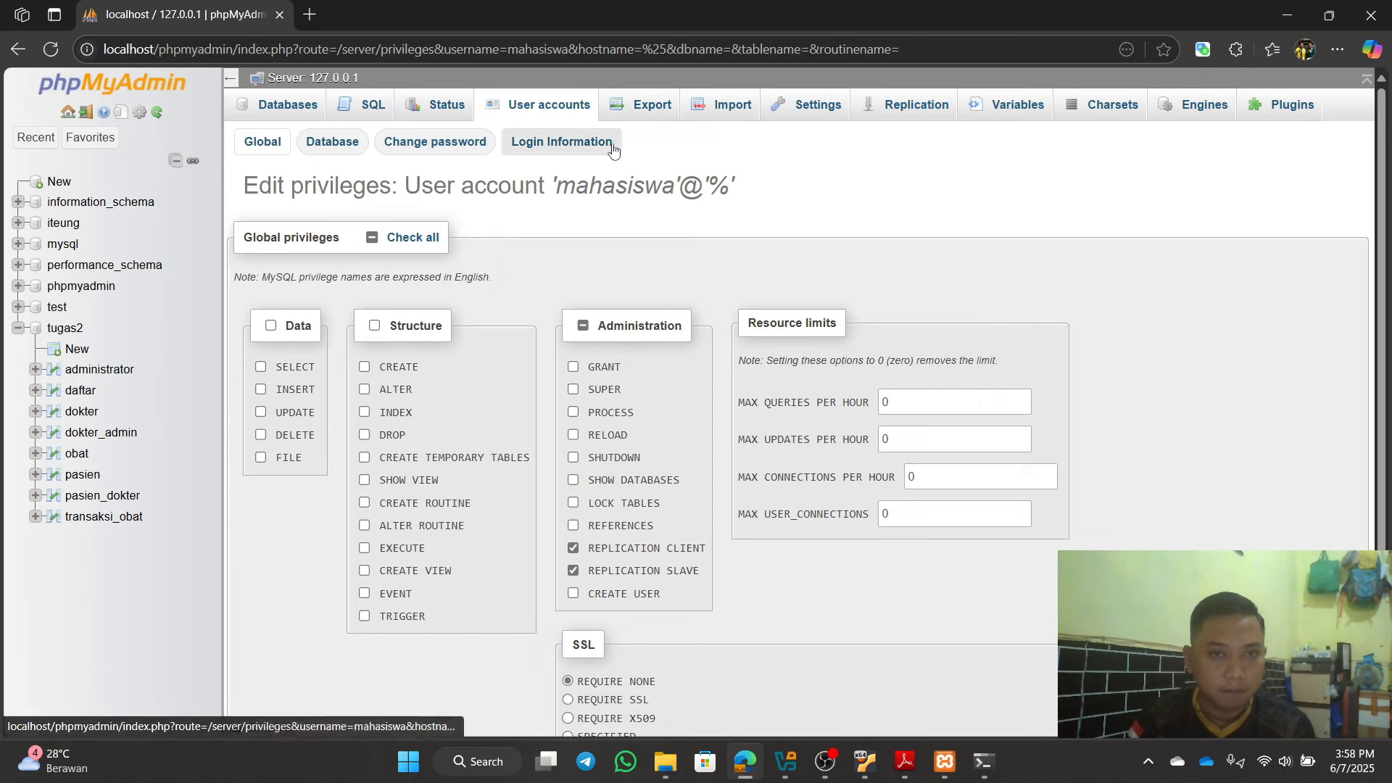
click(915, 108)
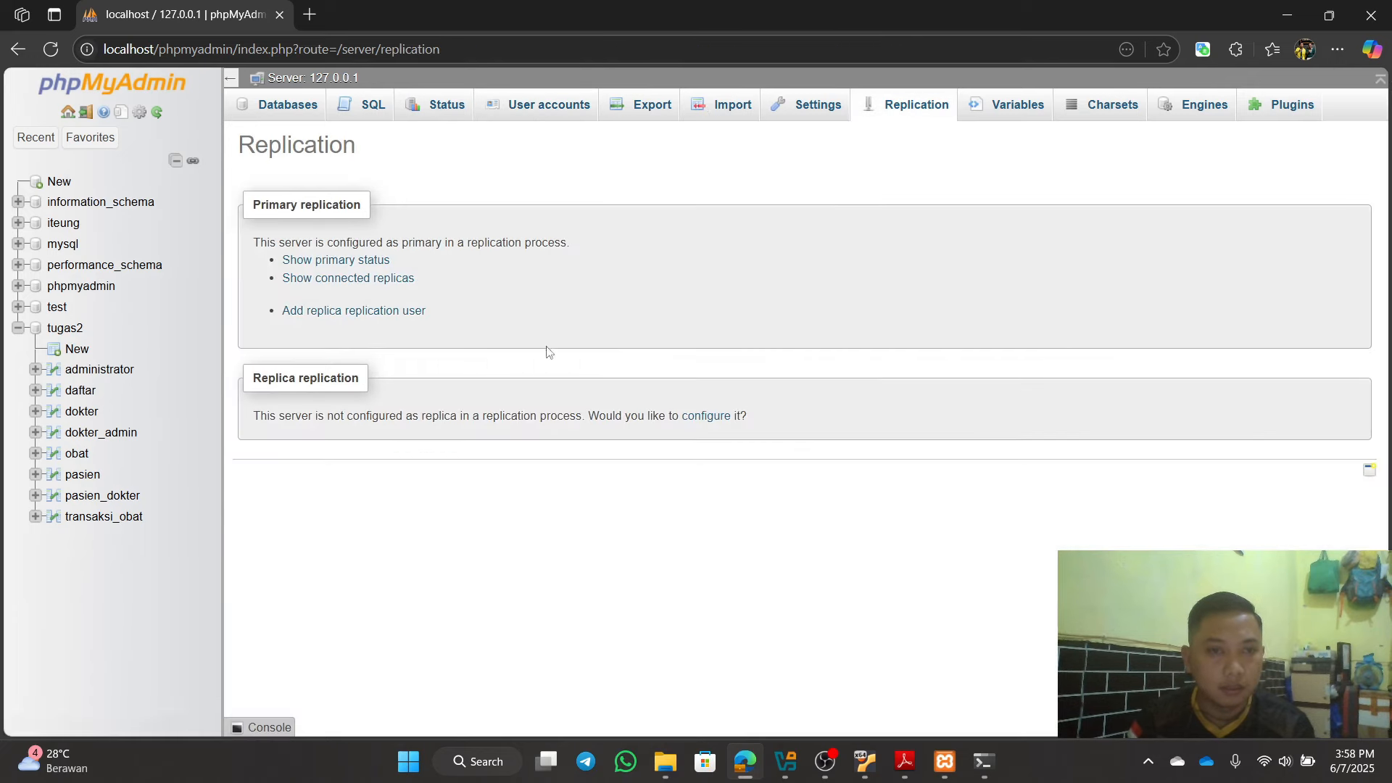
click(363, 261)
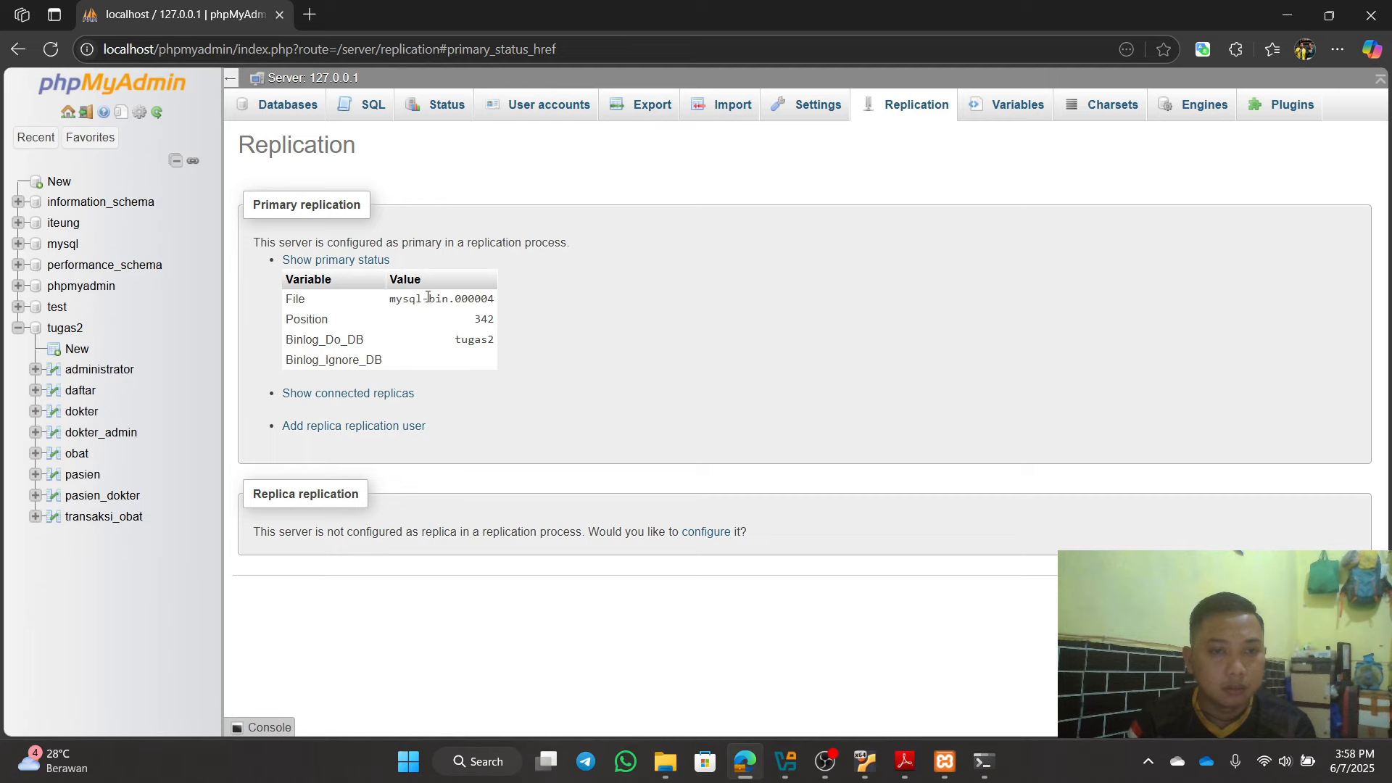
click(1288, 15)
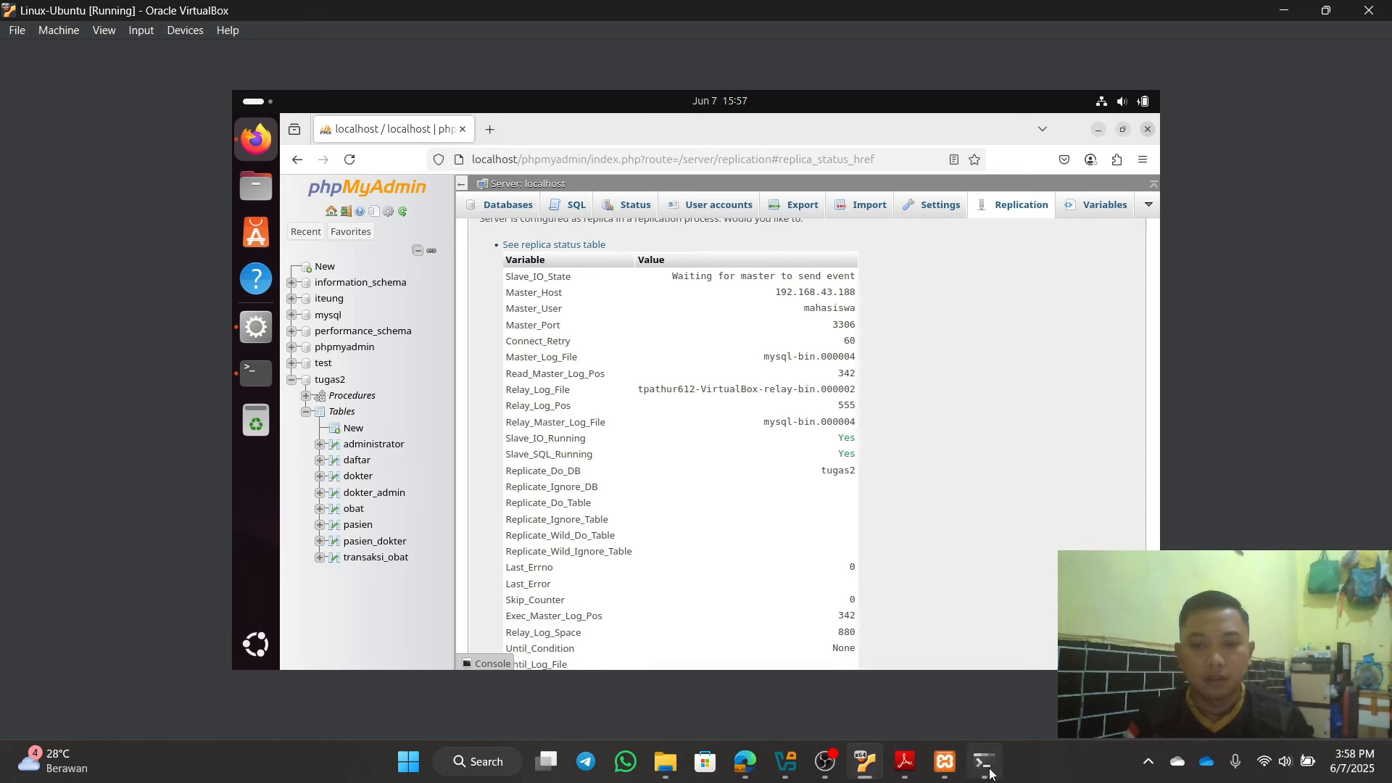
mouse_move(984, 770)
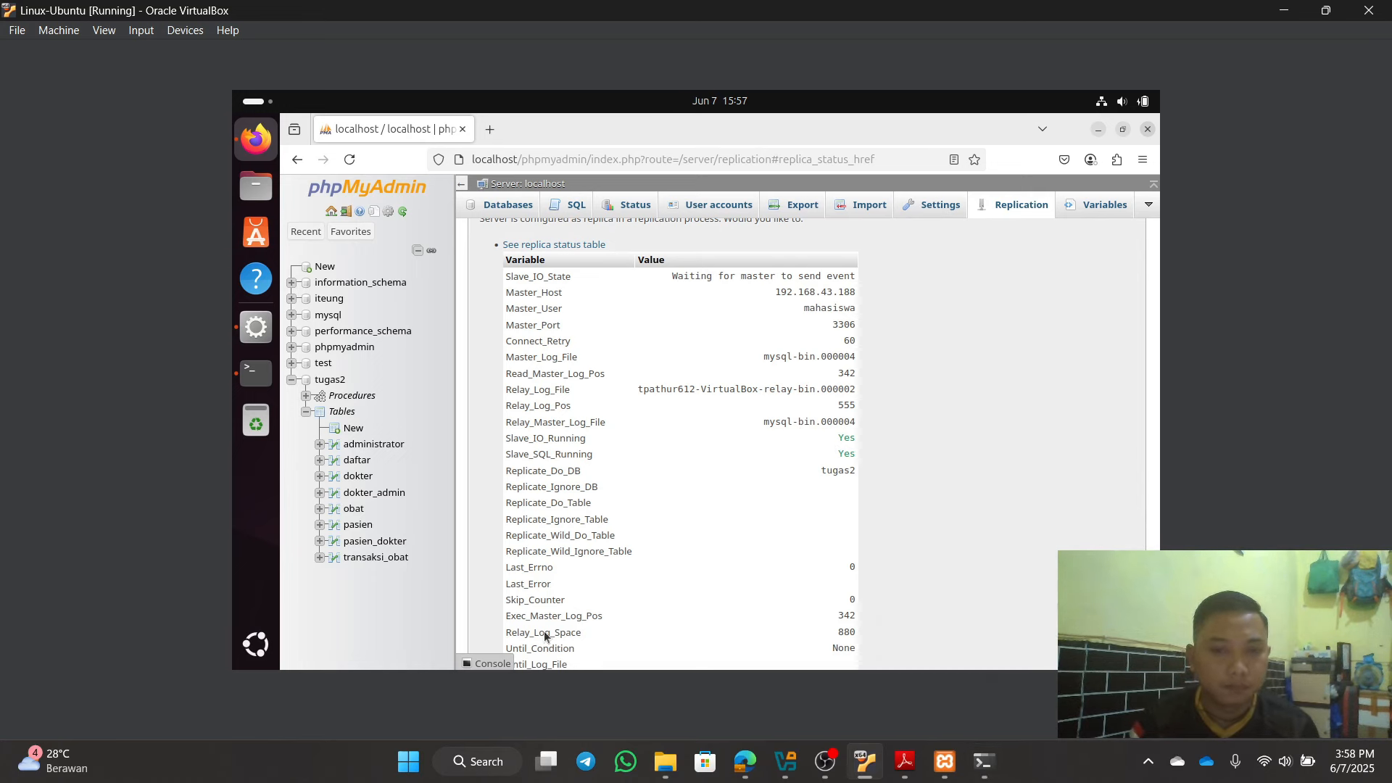
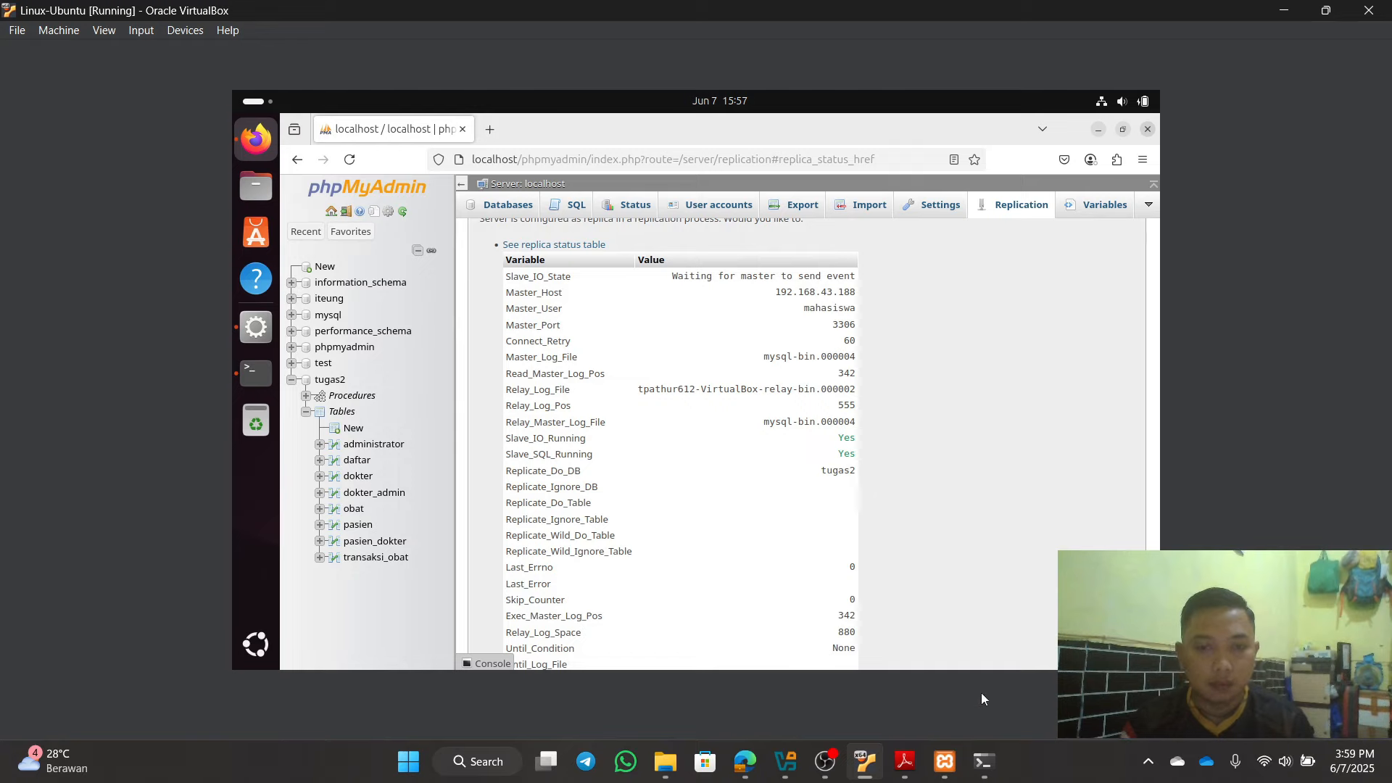
Step: Bring the host's phpMyAdmin forward and look over its User accounts and Export pages
click(902, 776)
click(902, 776)
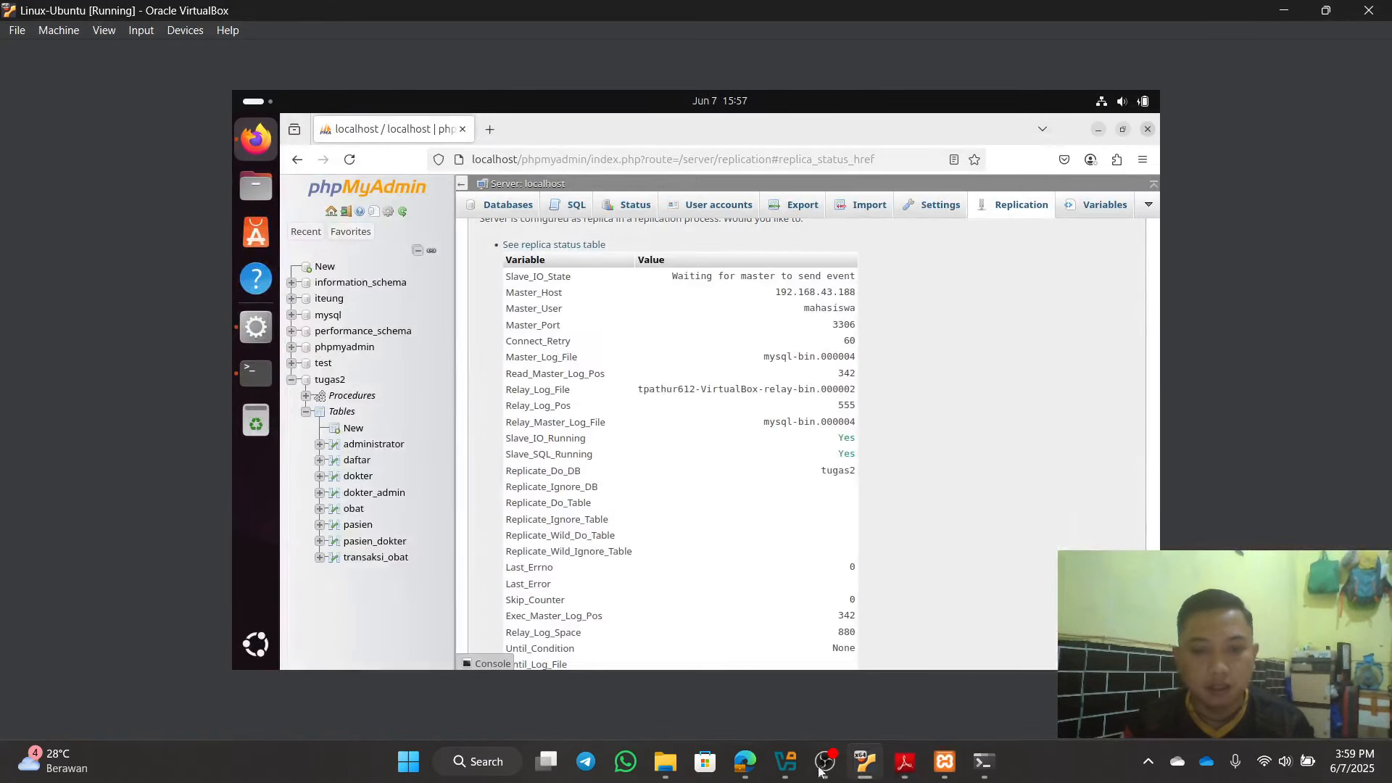
click(744, 763)
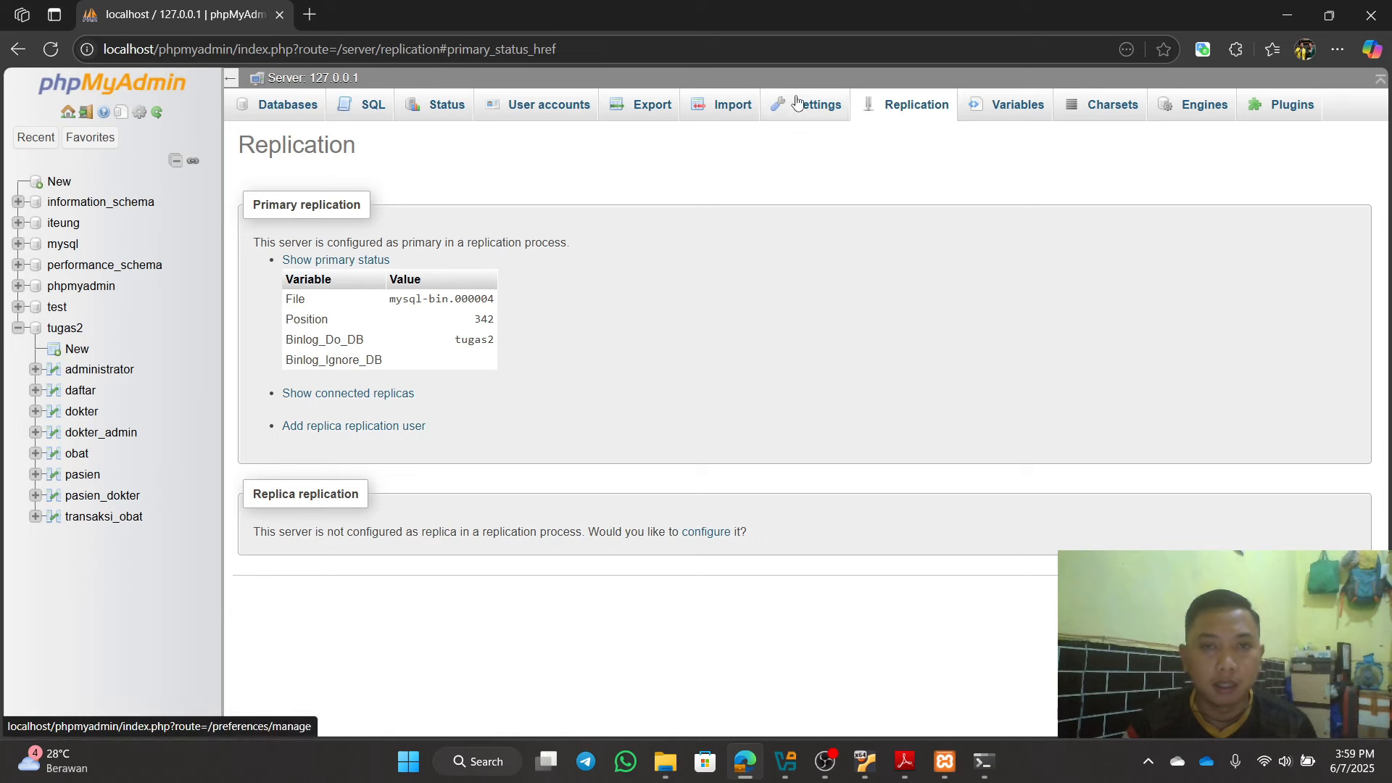
click(557, 114)
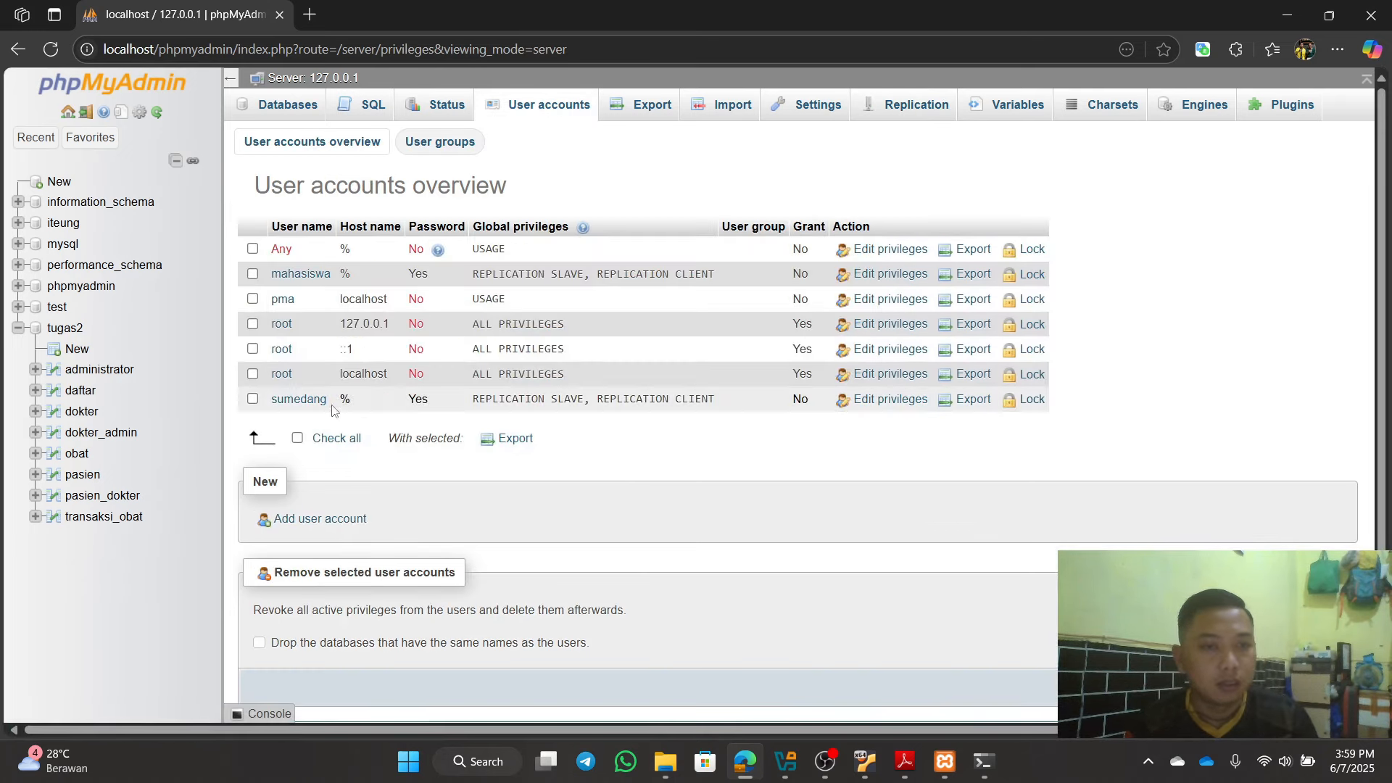
click(635, 108)
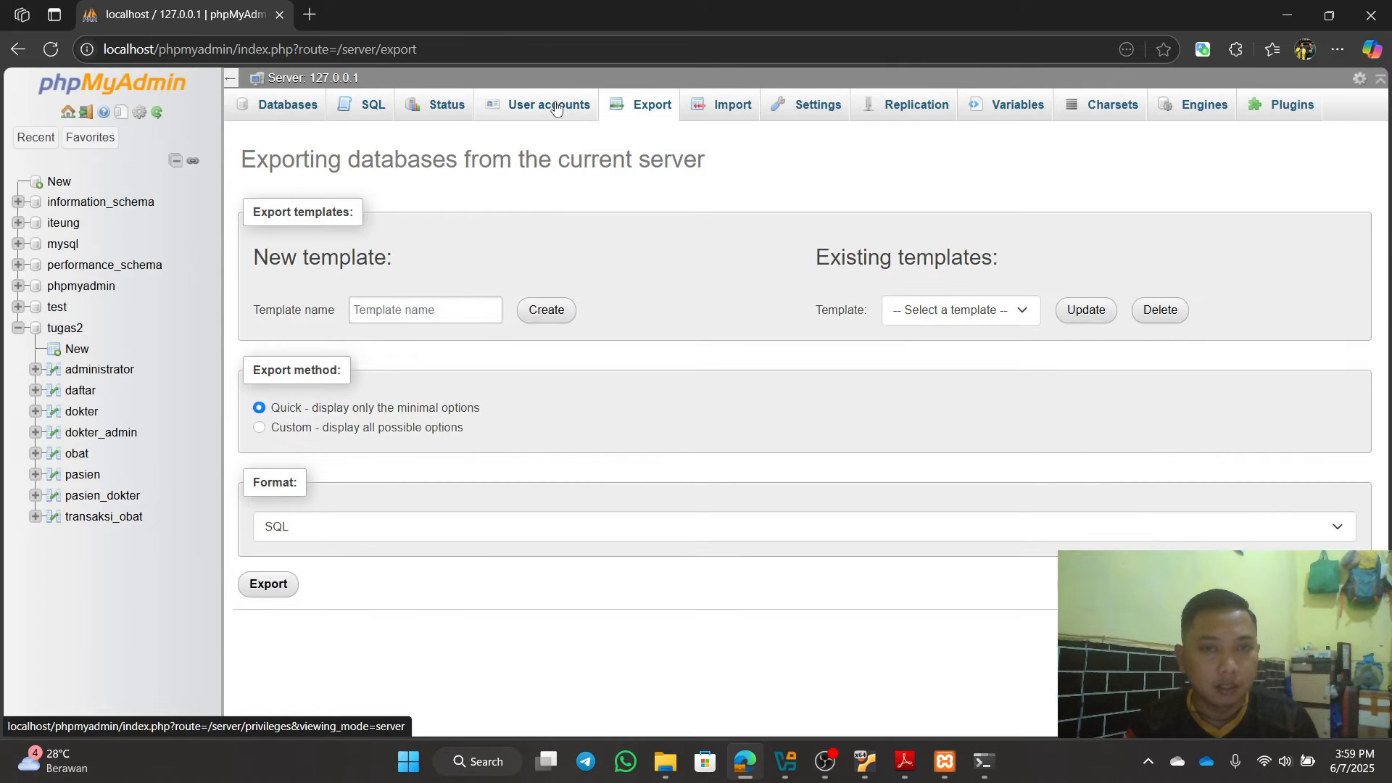
click(557, 108)
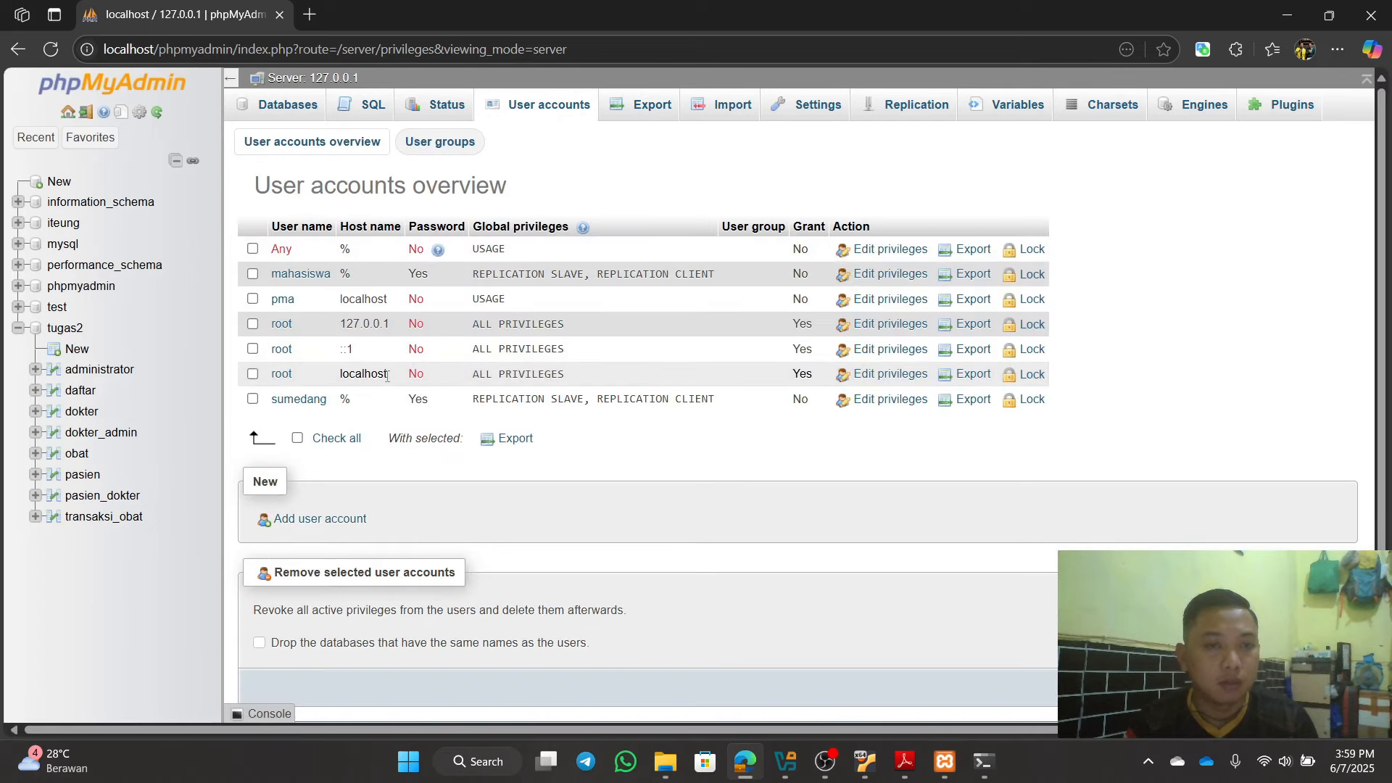
Step: Show the host's primary status: mysql-bin.000004 at position 342, replicating tugas2
mouse_move(622, 280)
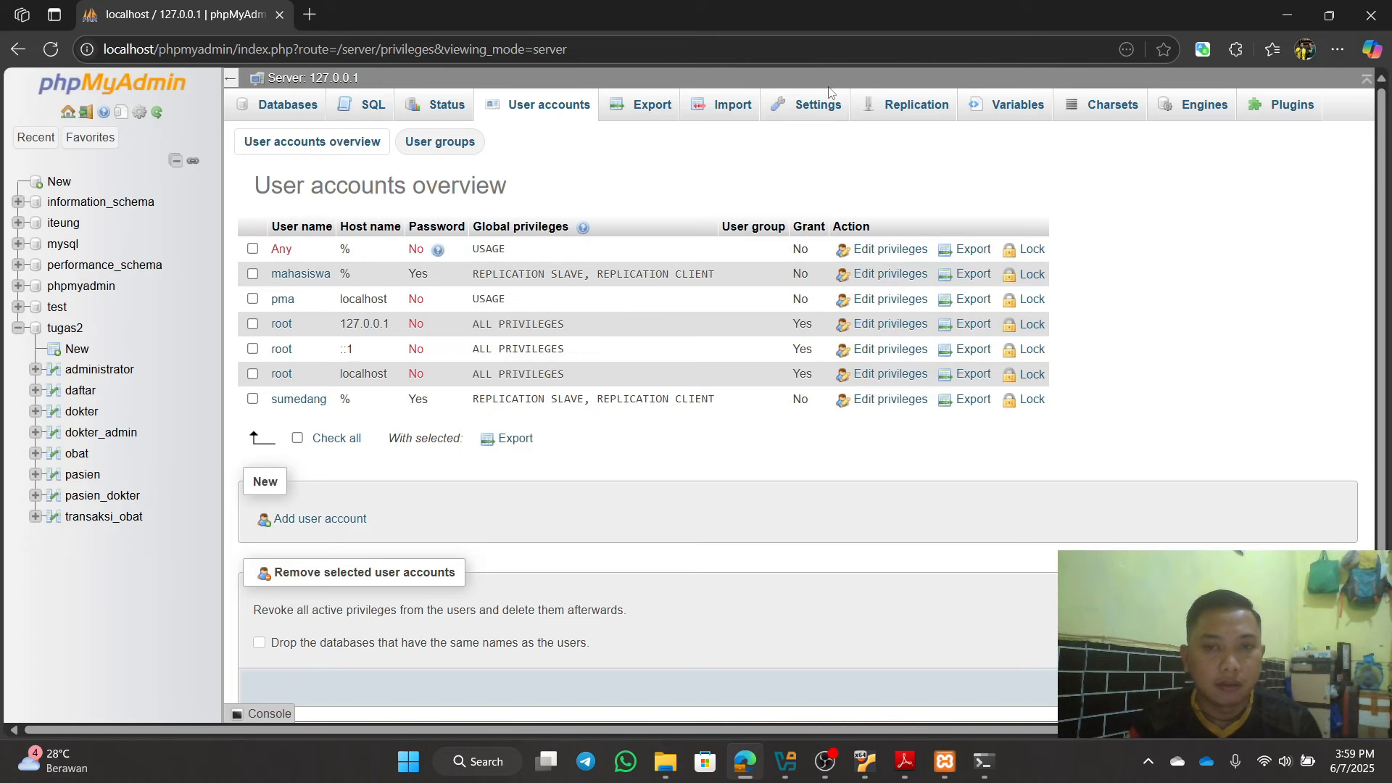
click(905, 106)
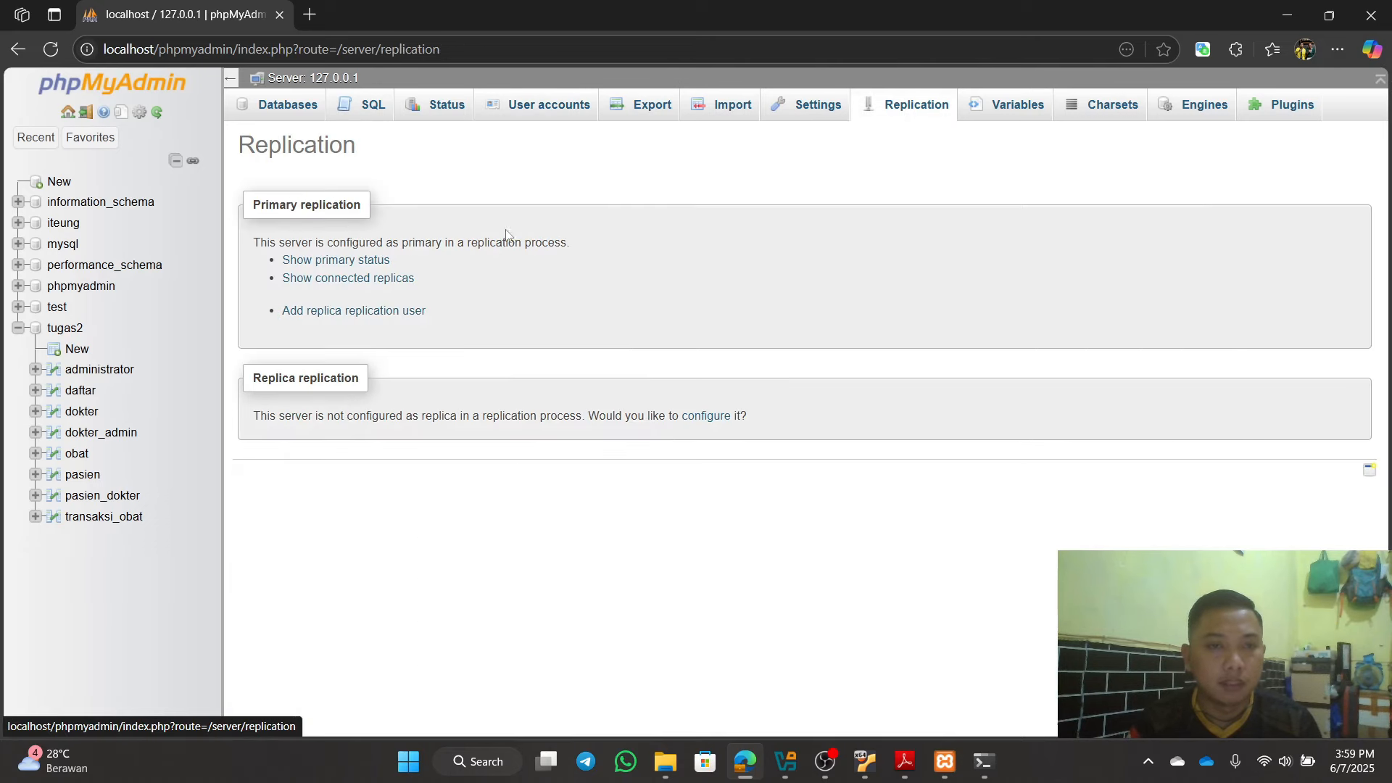
click(375, 266)
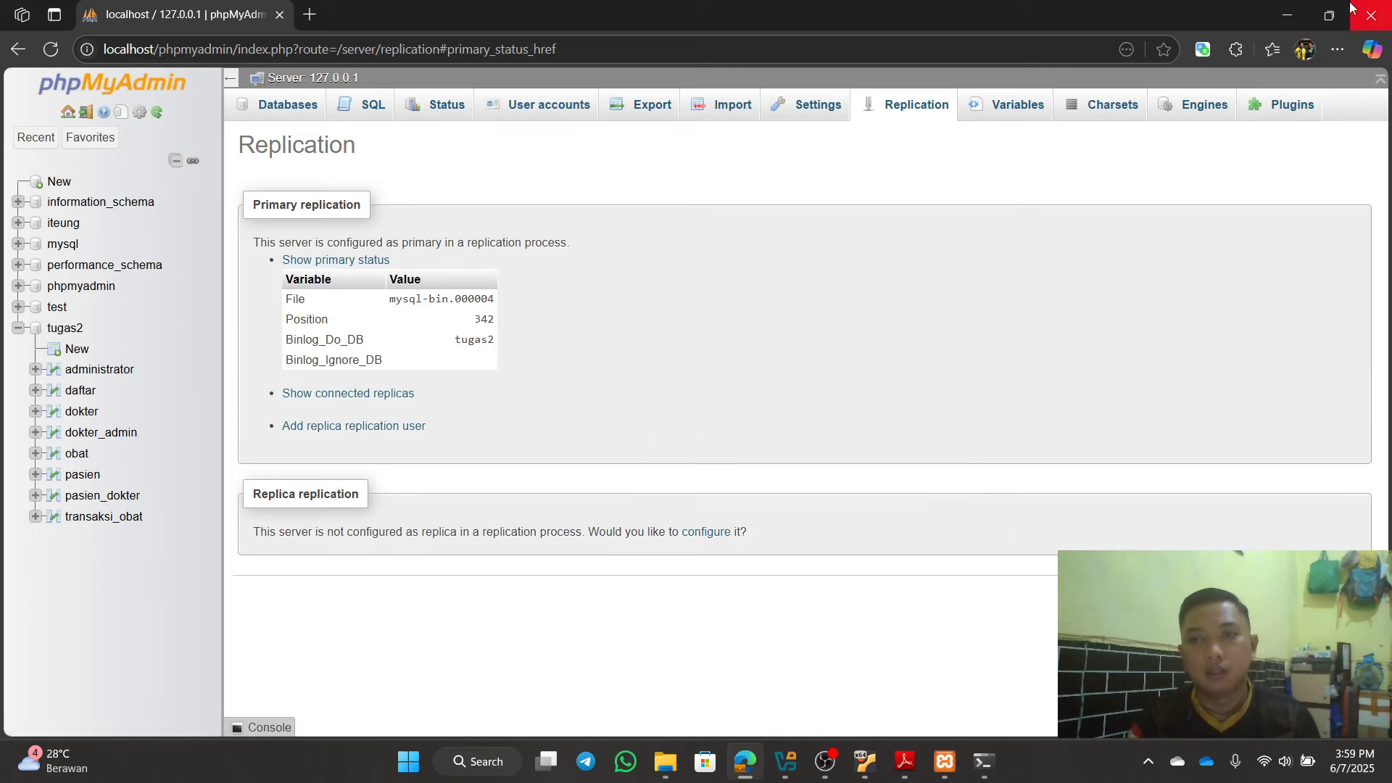
Step: Scroll the VM's replica status table to check that the IO and SQL threads are running
click(1285, 15)
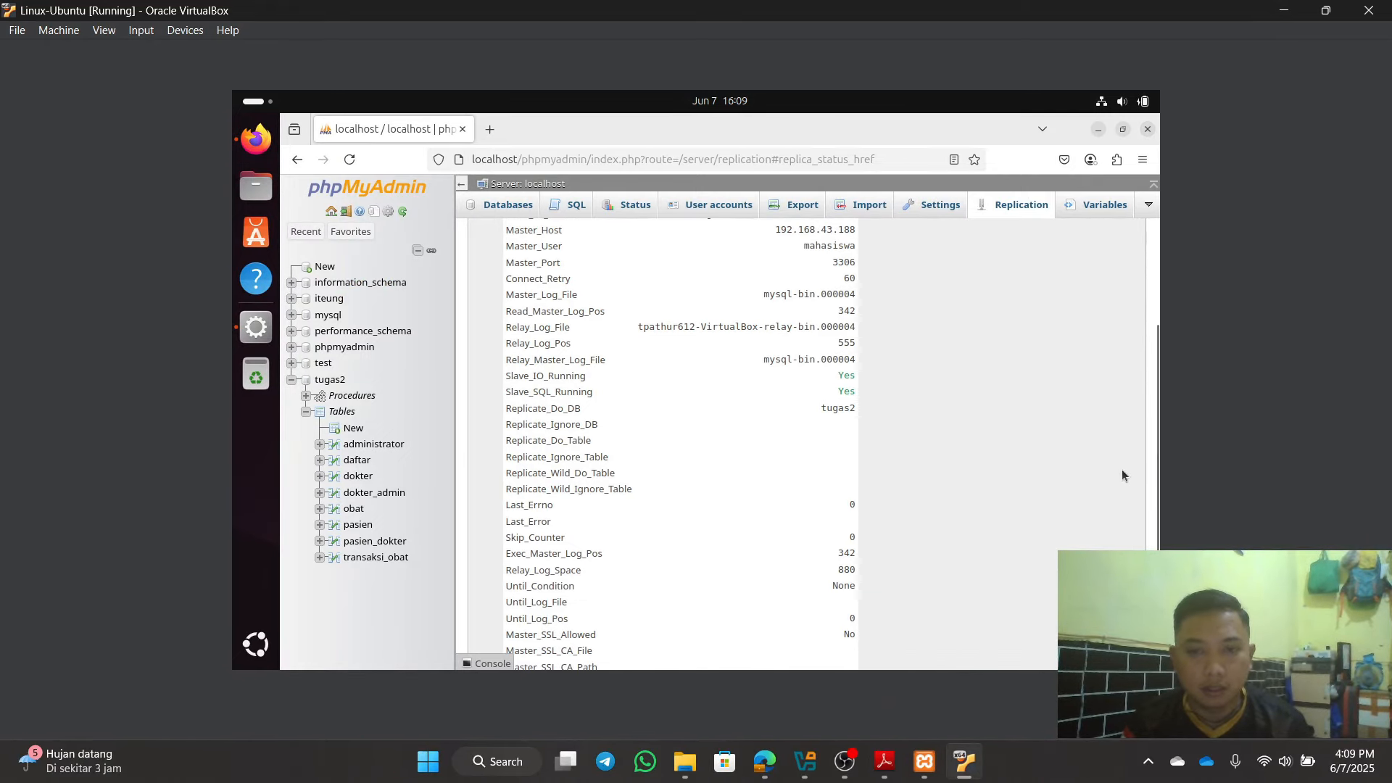
scroll(1122, 475, down, 1)
scroll(1121, 476, down, 2)
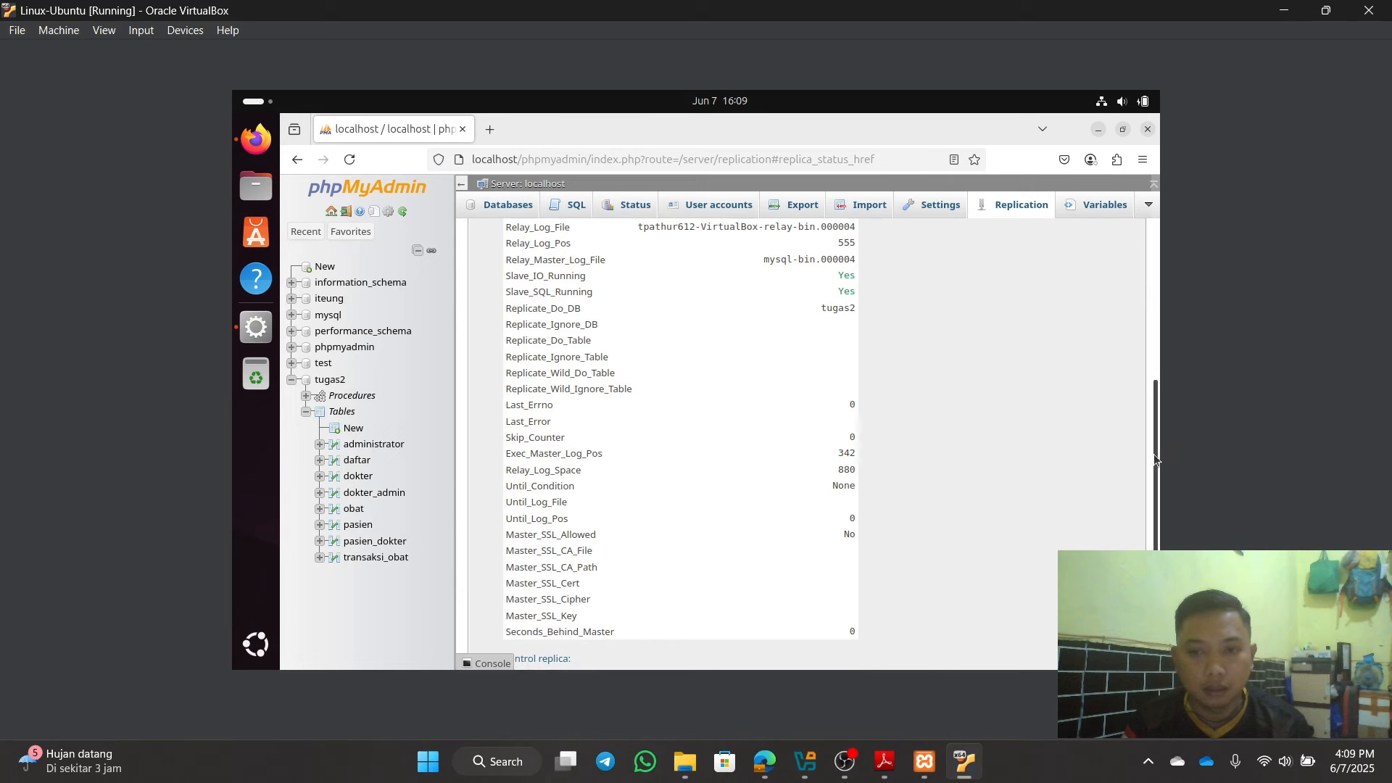
drag(1156, 459, 1166, 377)
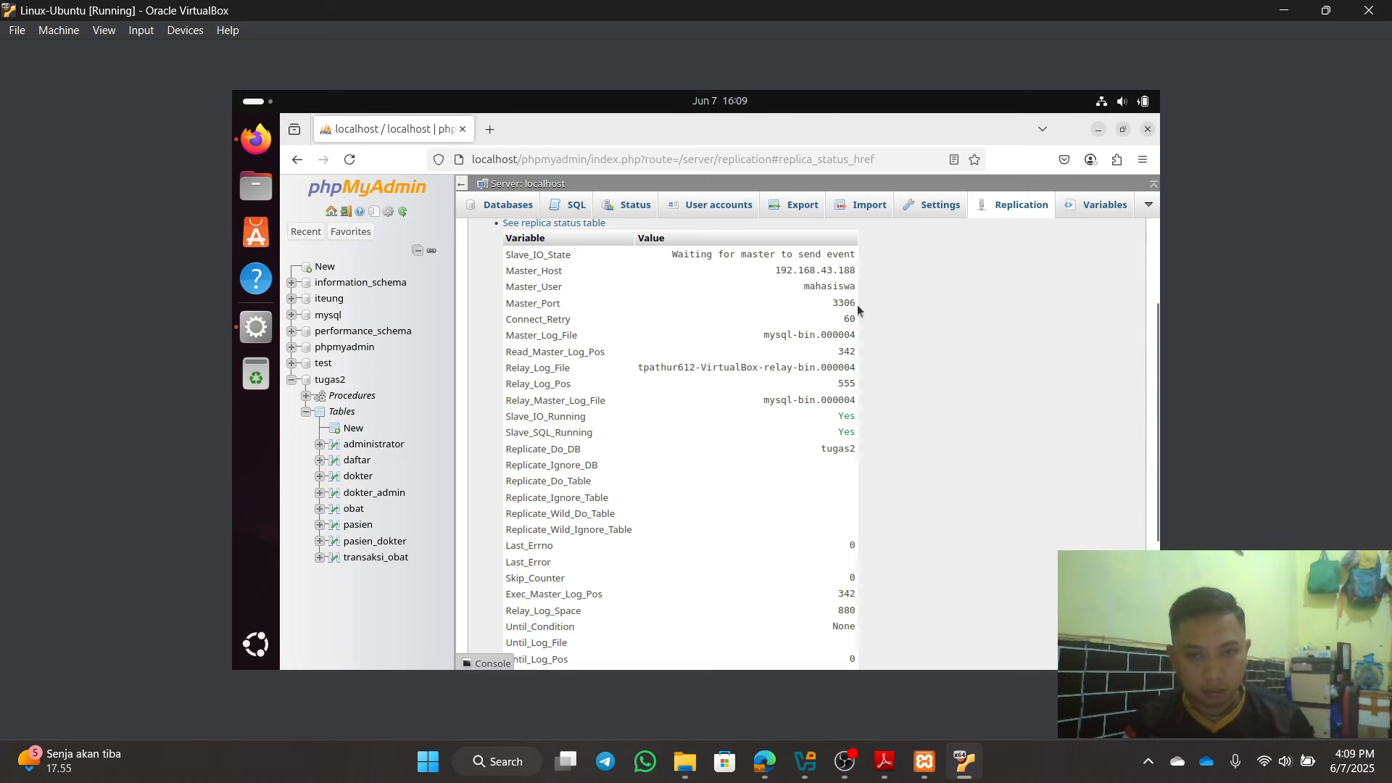
click(925, 761)
click(924, 762)
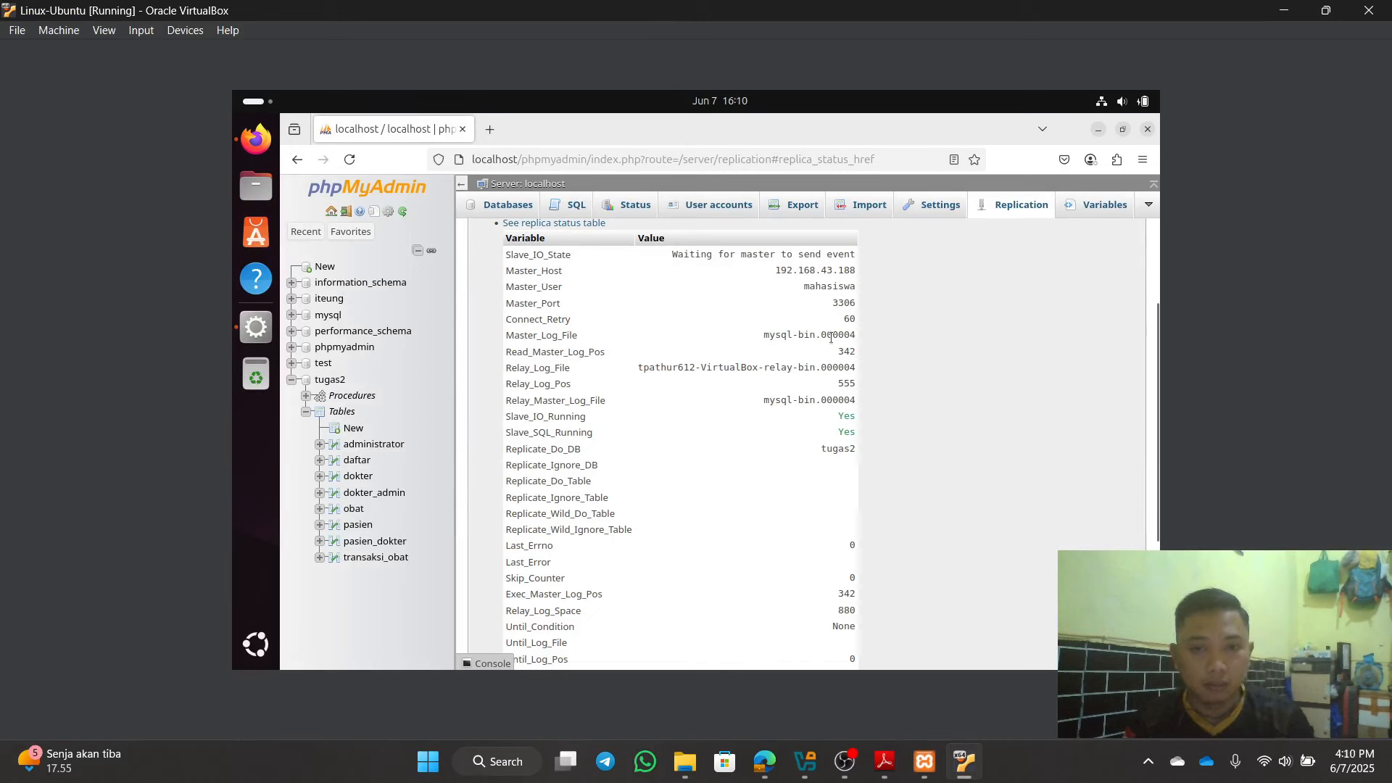
Step: Compare the host's primary status with the VM's replica status values
click(765, 761)
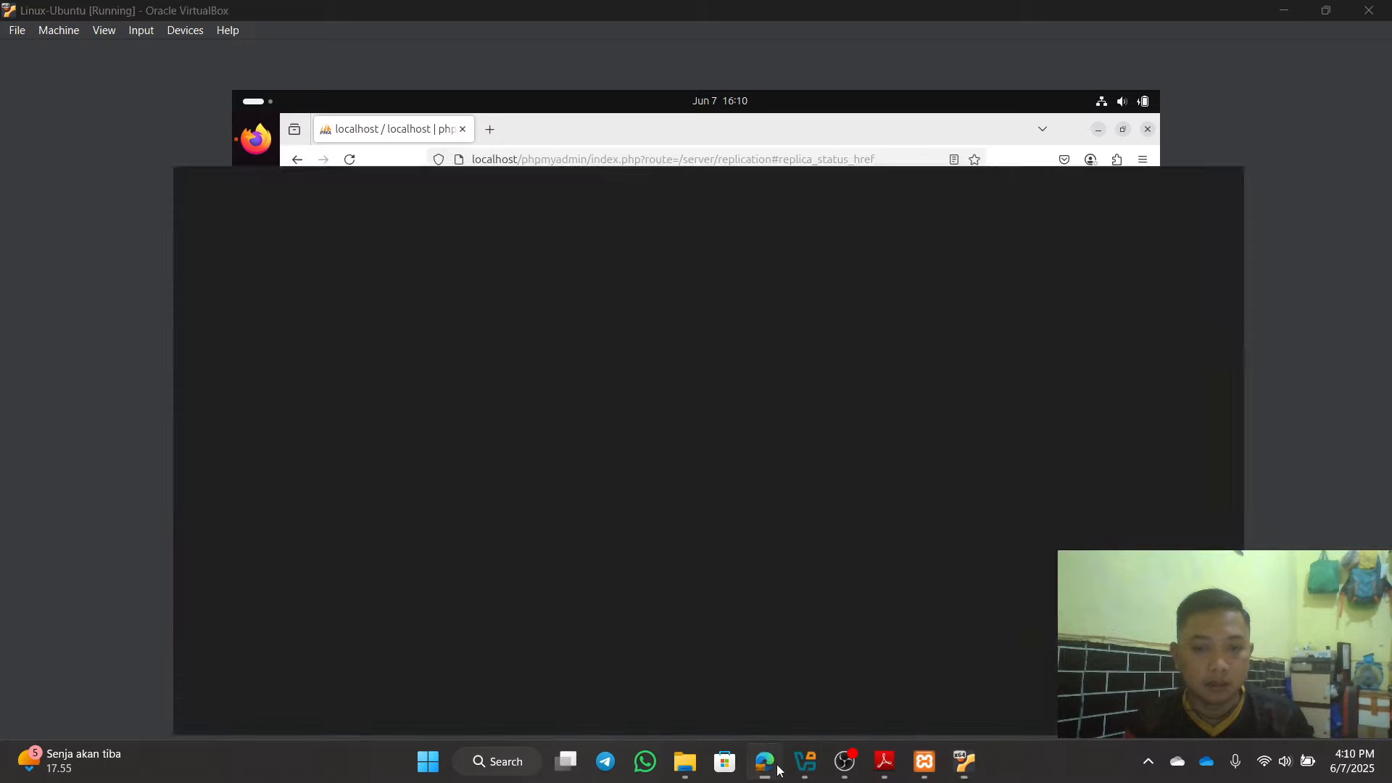
click(774, 765)
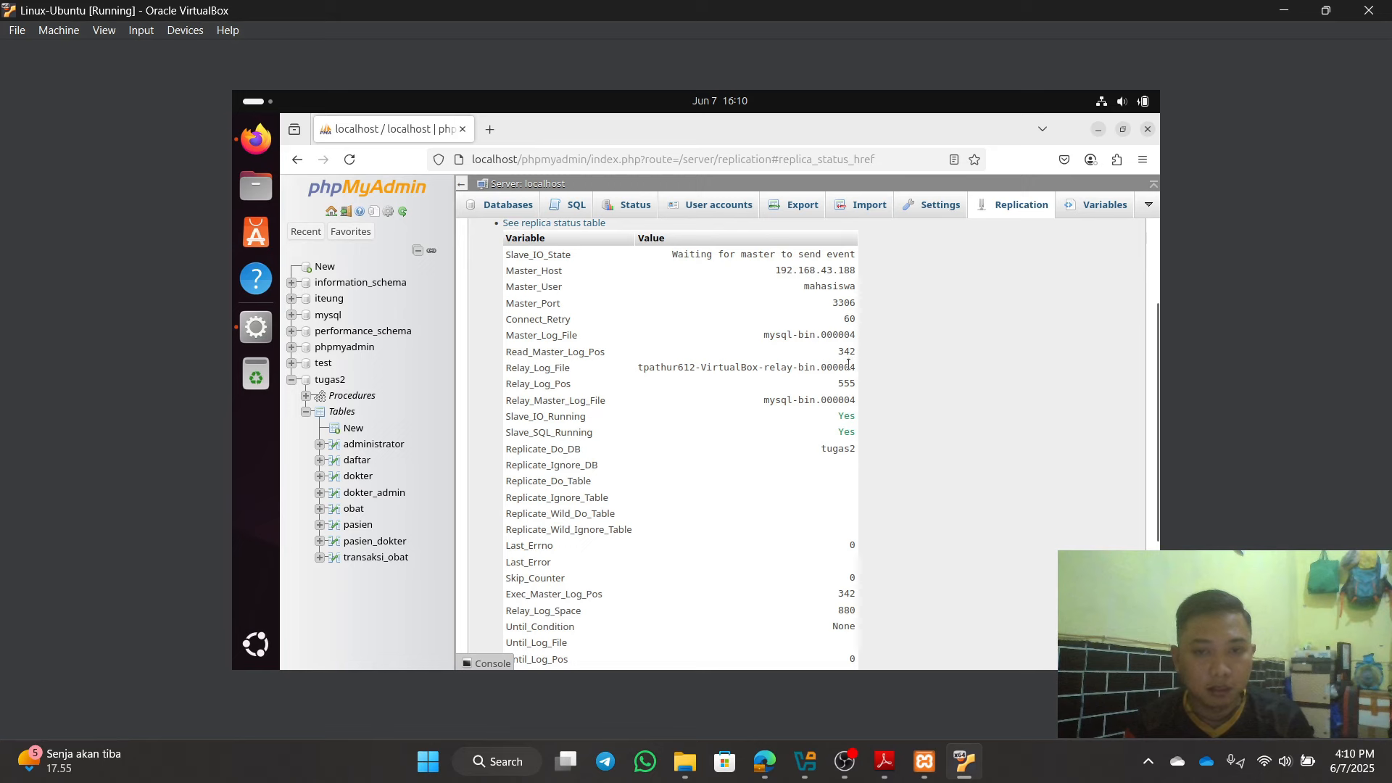
scroll(903, 541, up, 4)
scroll(903, 543, down, 1)
scroll(898, 539, up, 1)
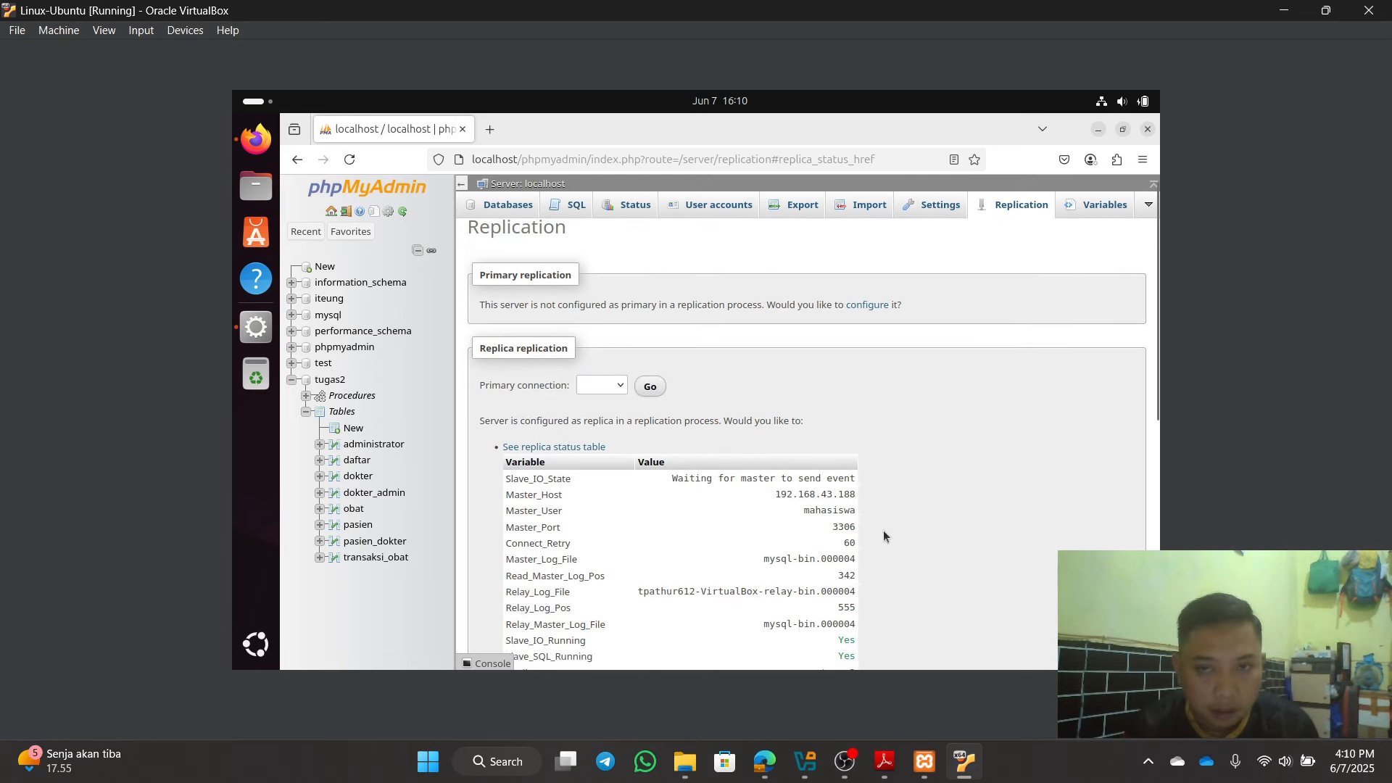
scroll(883, 529, down, 7)
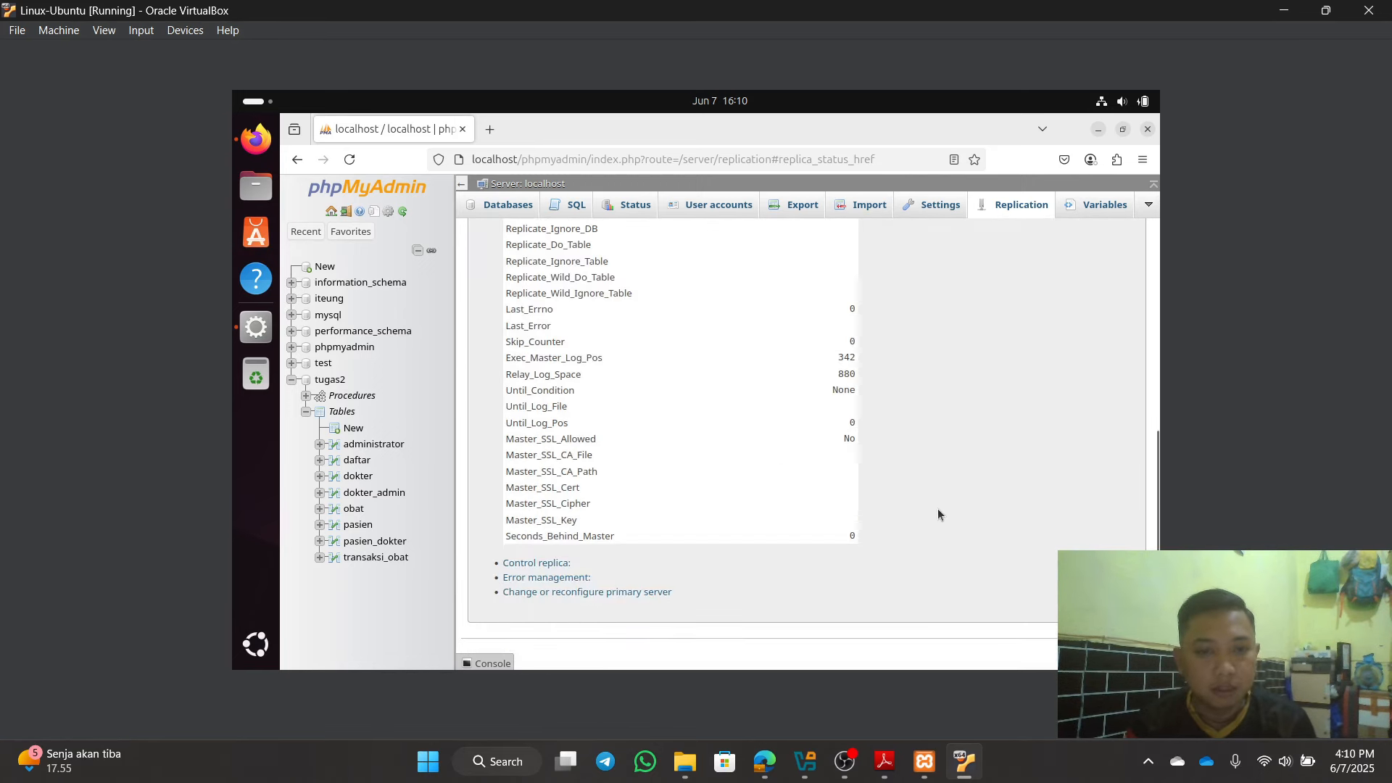
scroll(938, 508, up, 5)
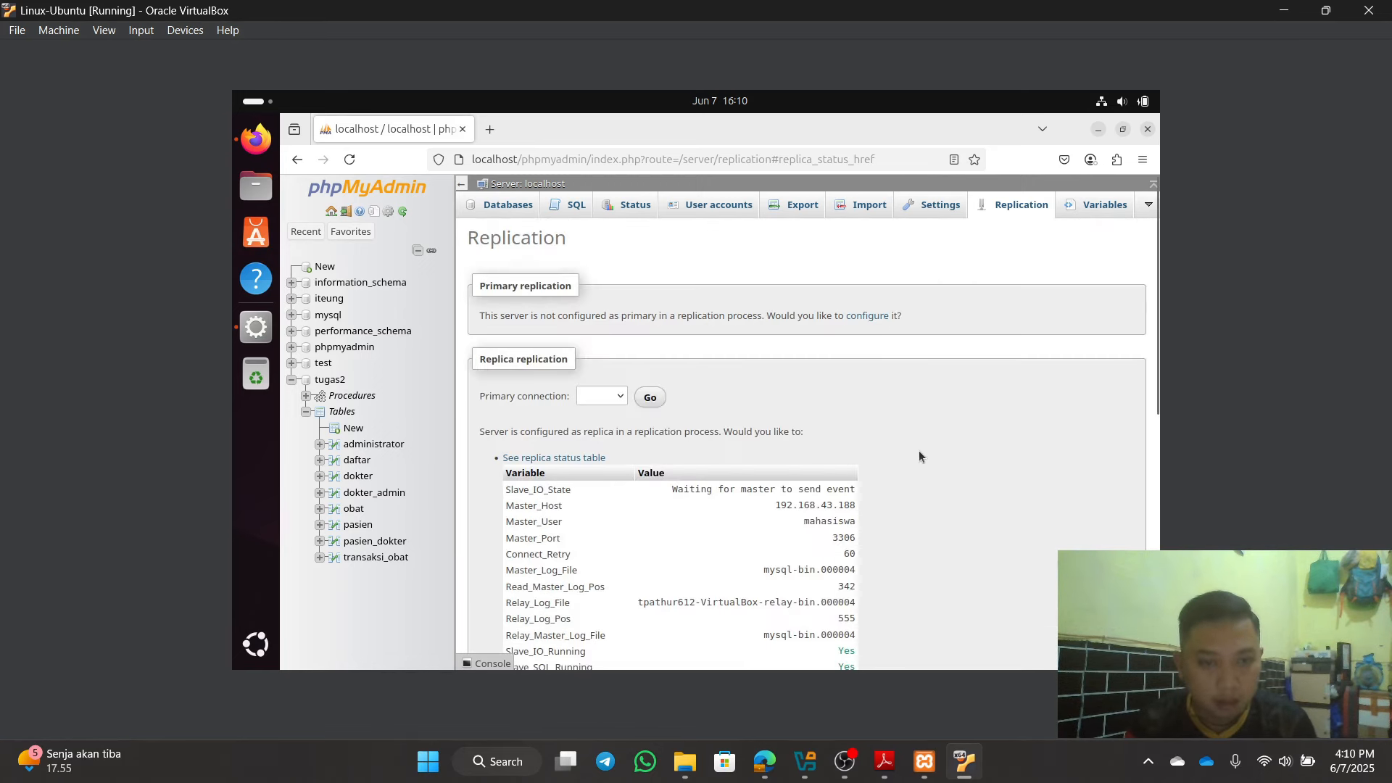
Step: Recheck host against replica status, then open tugas2 on the replica (8 tables, 18 rows)
click(762, 757)
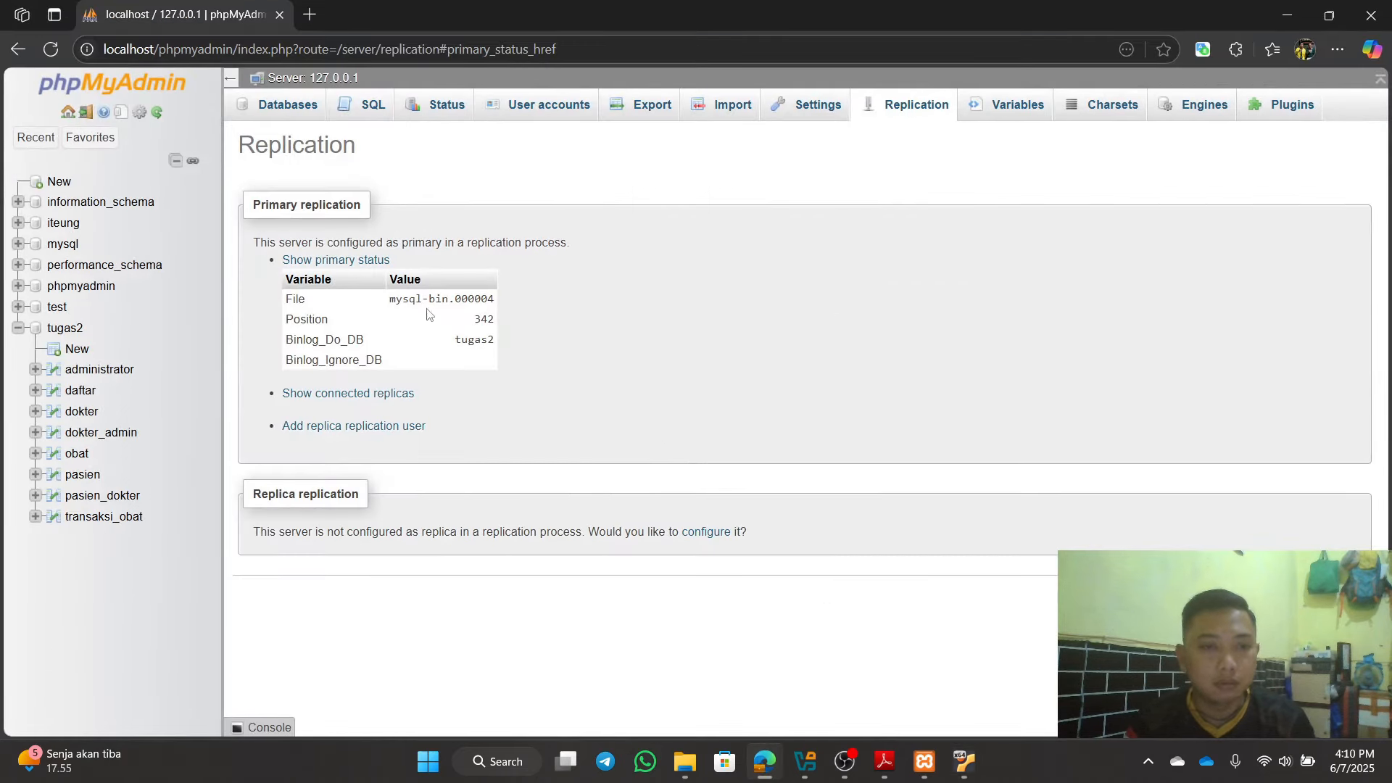
click(965, 760)
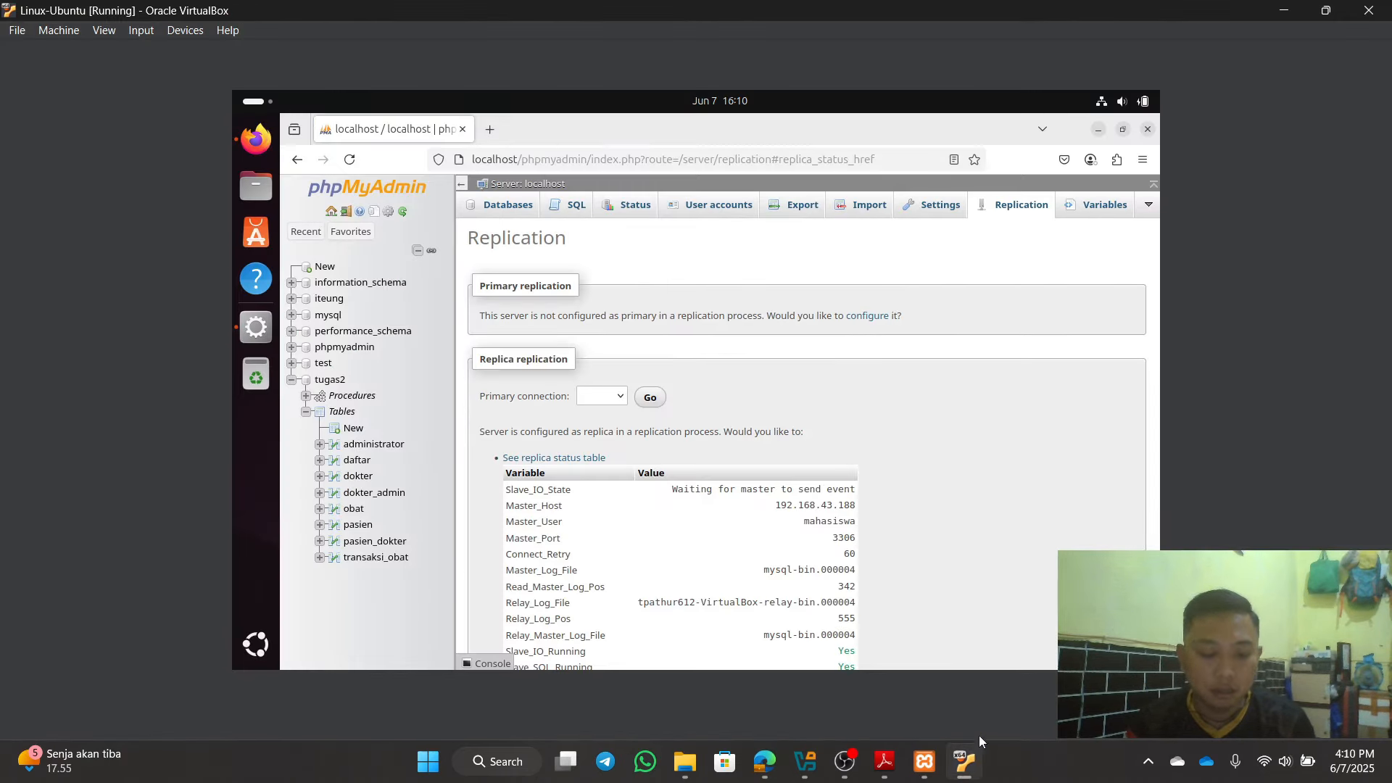
scroll(661, 529, down, 4)
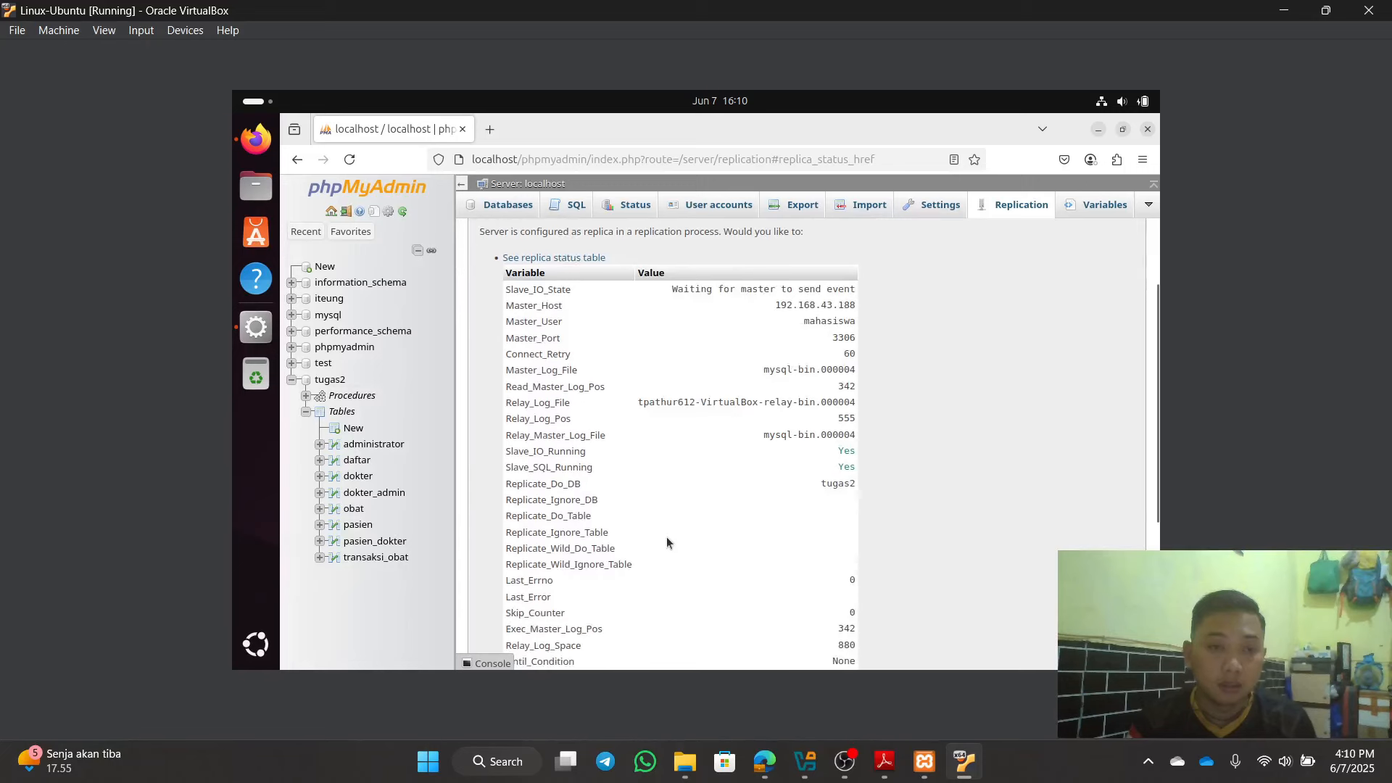
scroll(645, 507, up, 4)
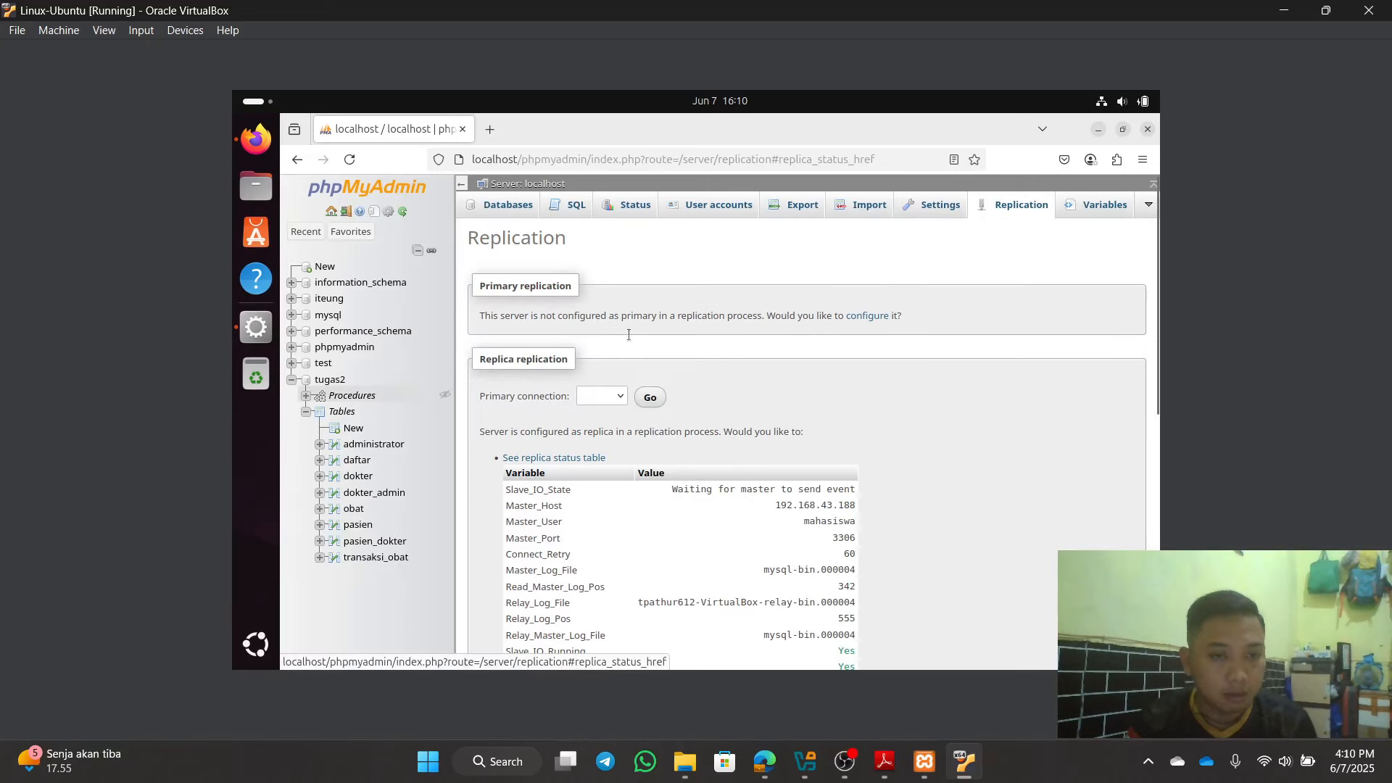
click(328, 380)
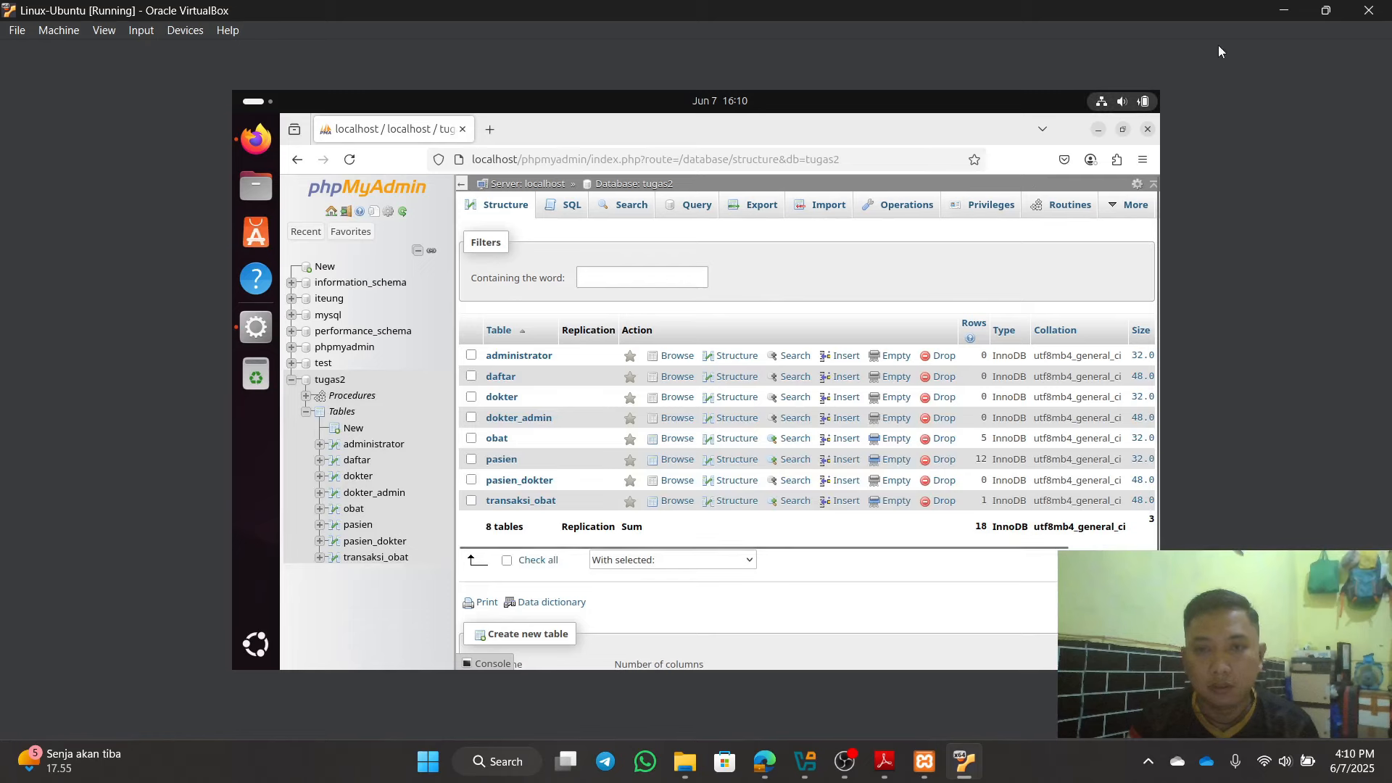
Step: In transaksi_obat's Insert form on the host, select patient 8 and medicine OB005 for transaction 2
click(1280, 8)
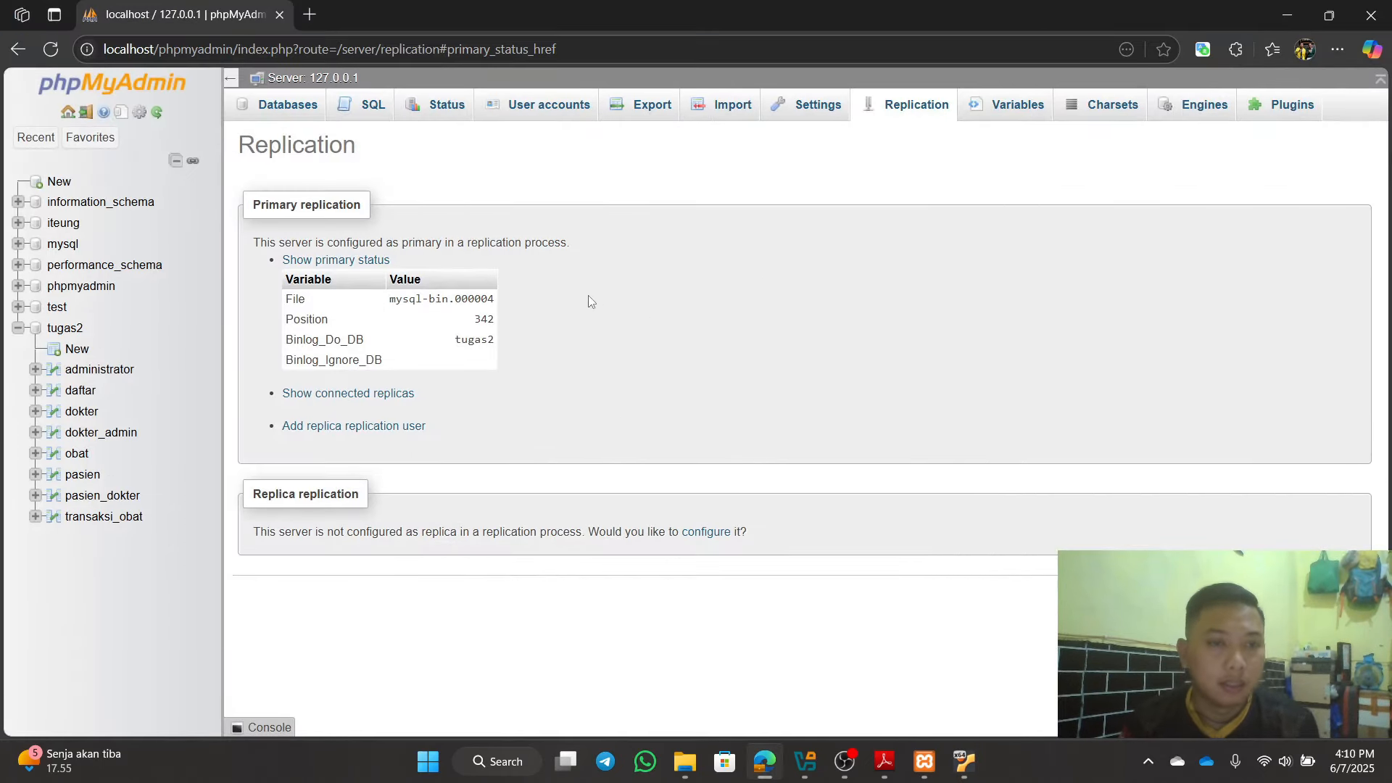
click(119, 524)
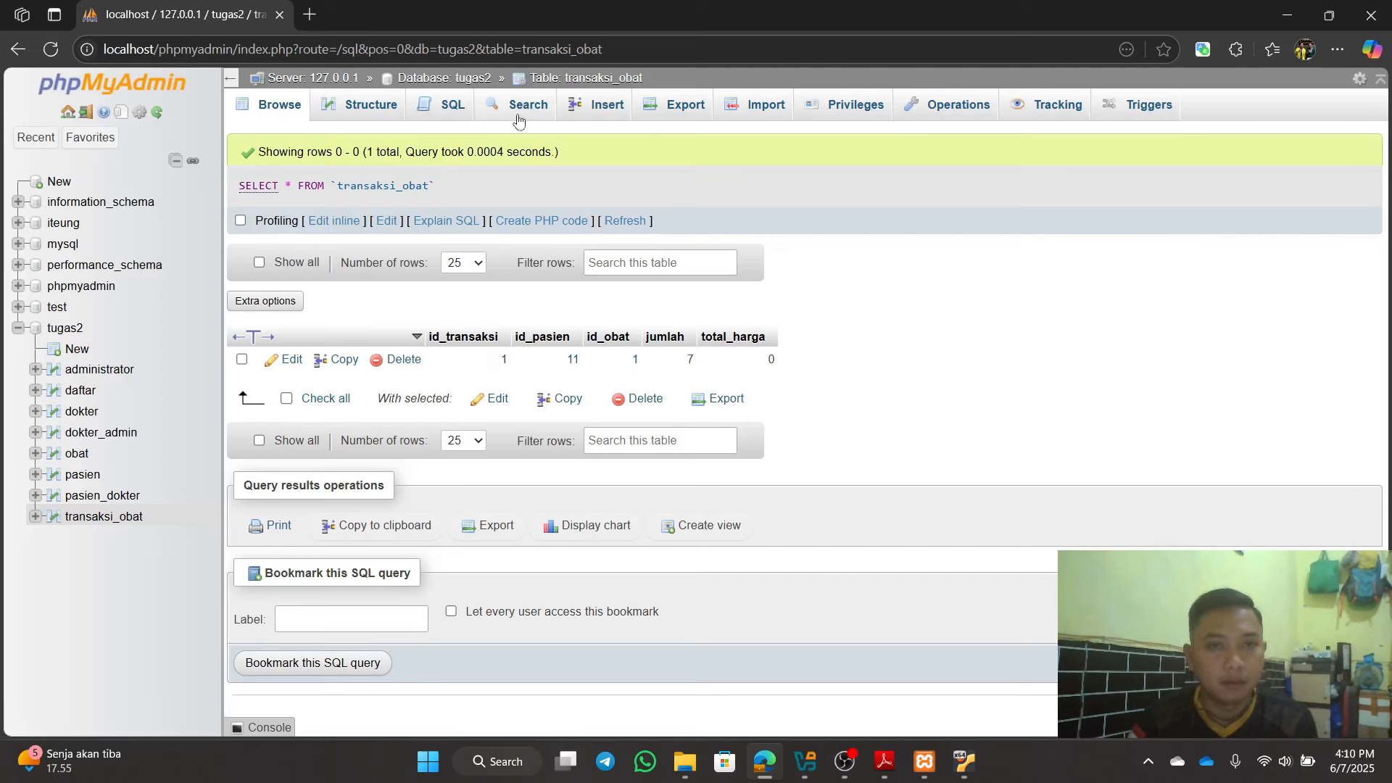
click(602, 106)
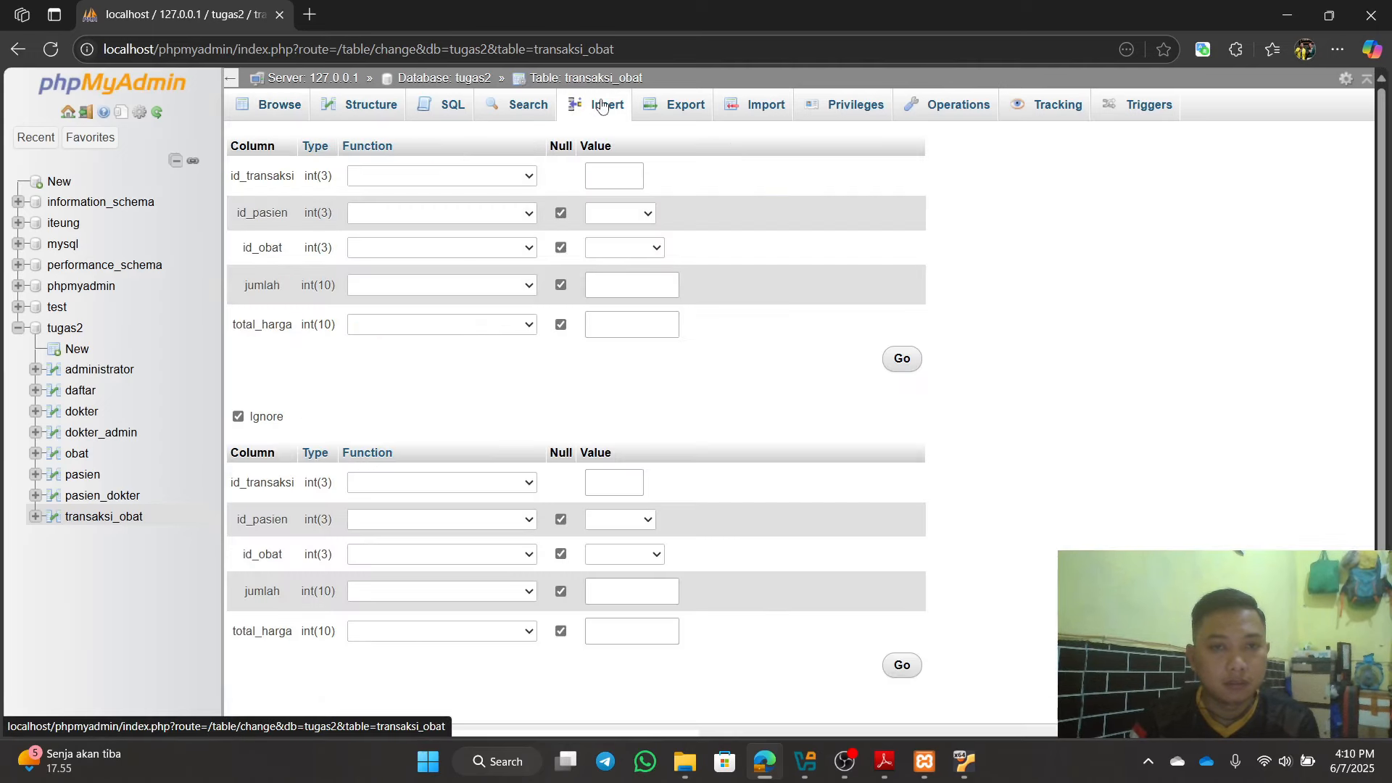
click(602, 180)
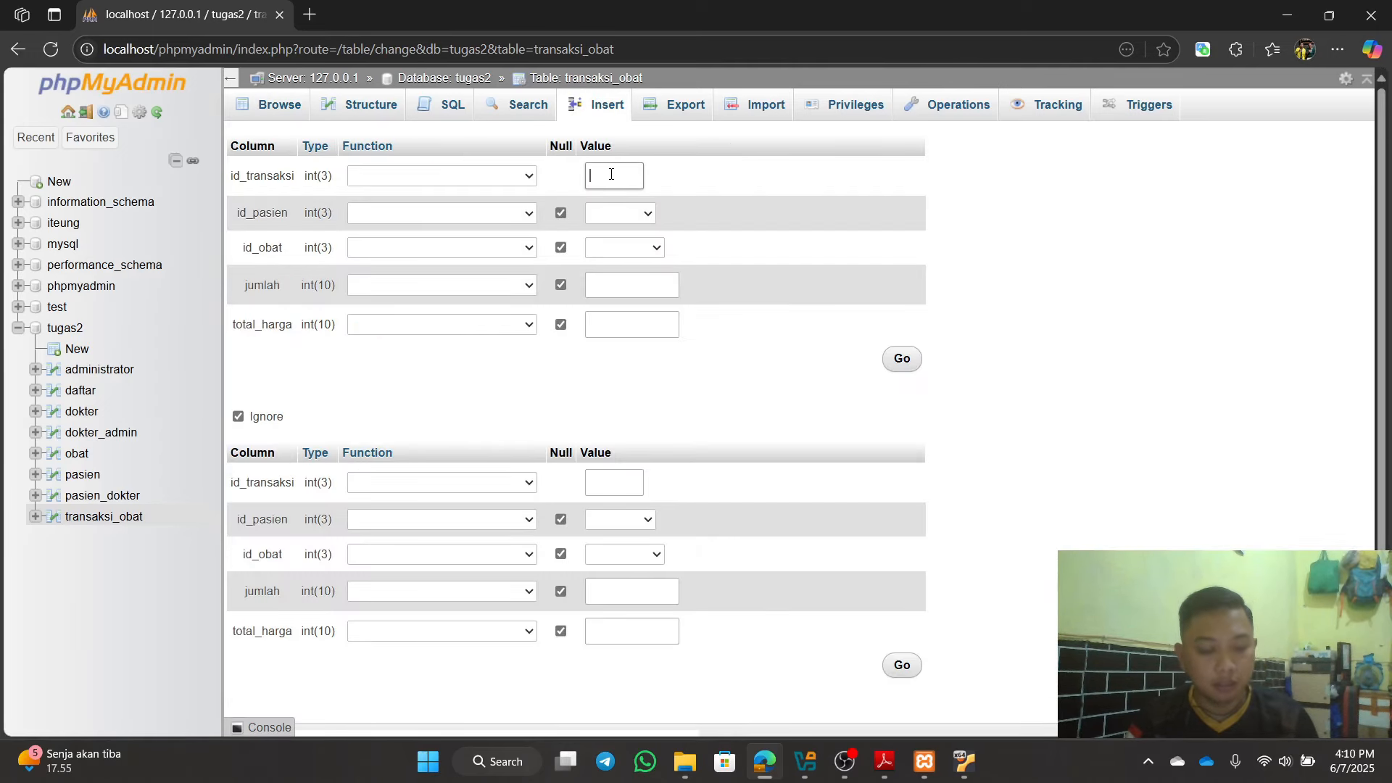
click(610, 215)
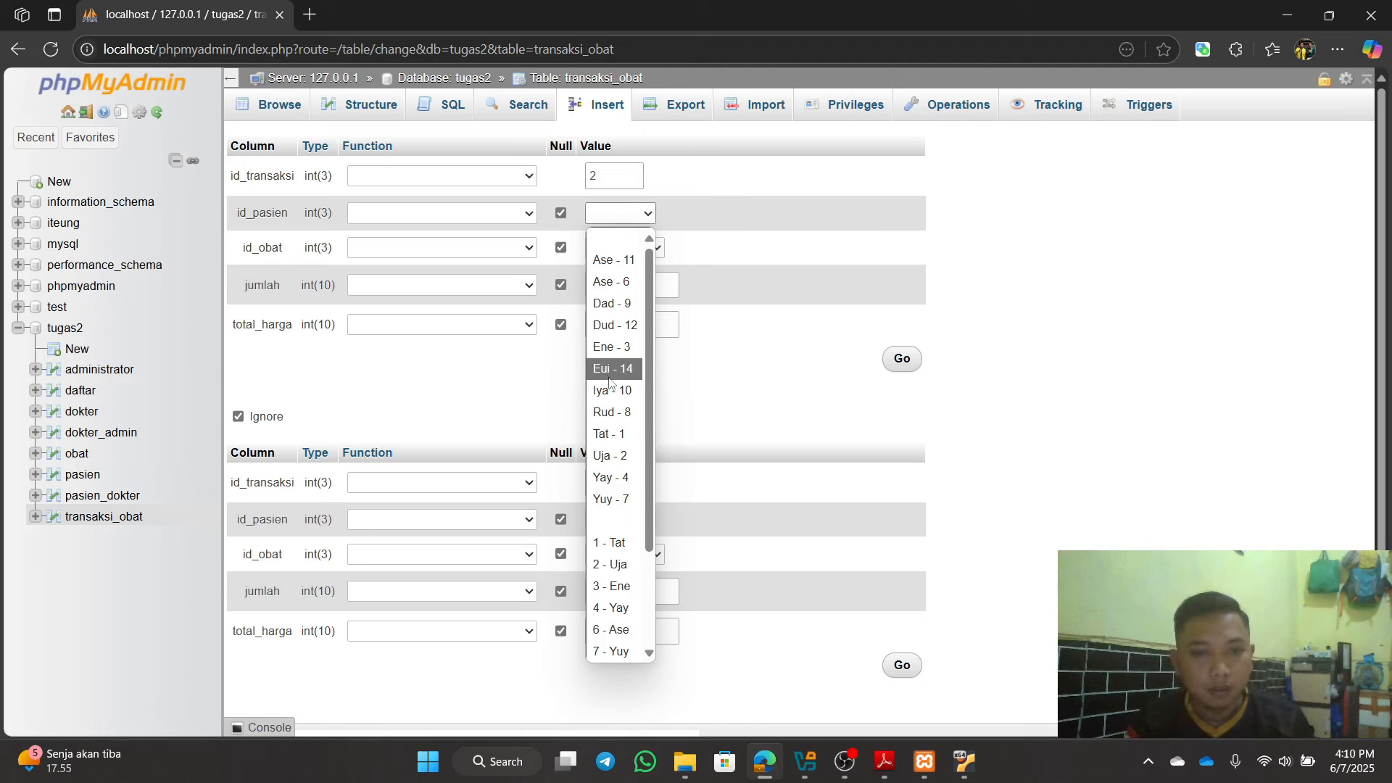
click(622, 421)
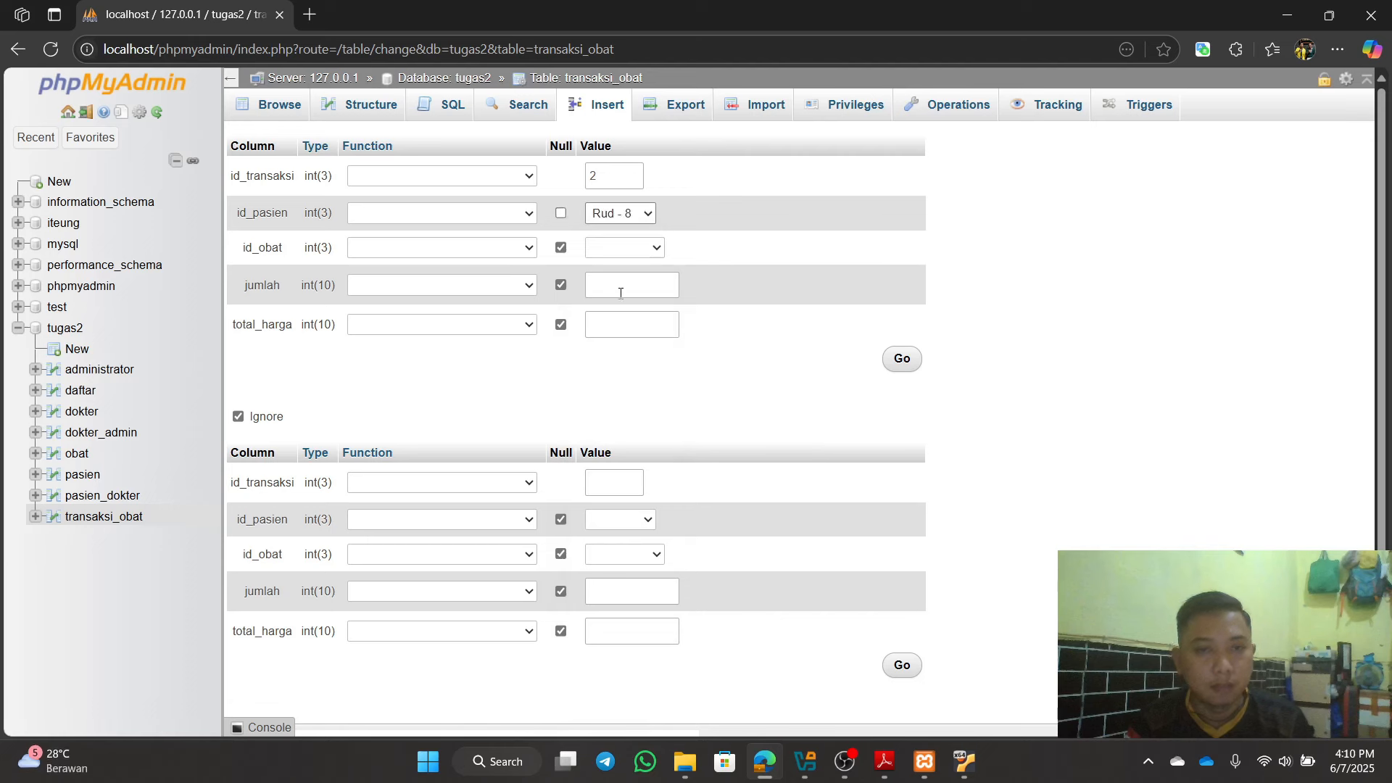
click(626, 246)
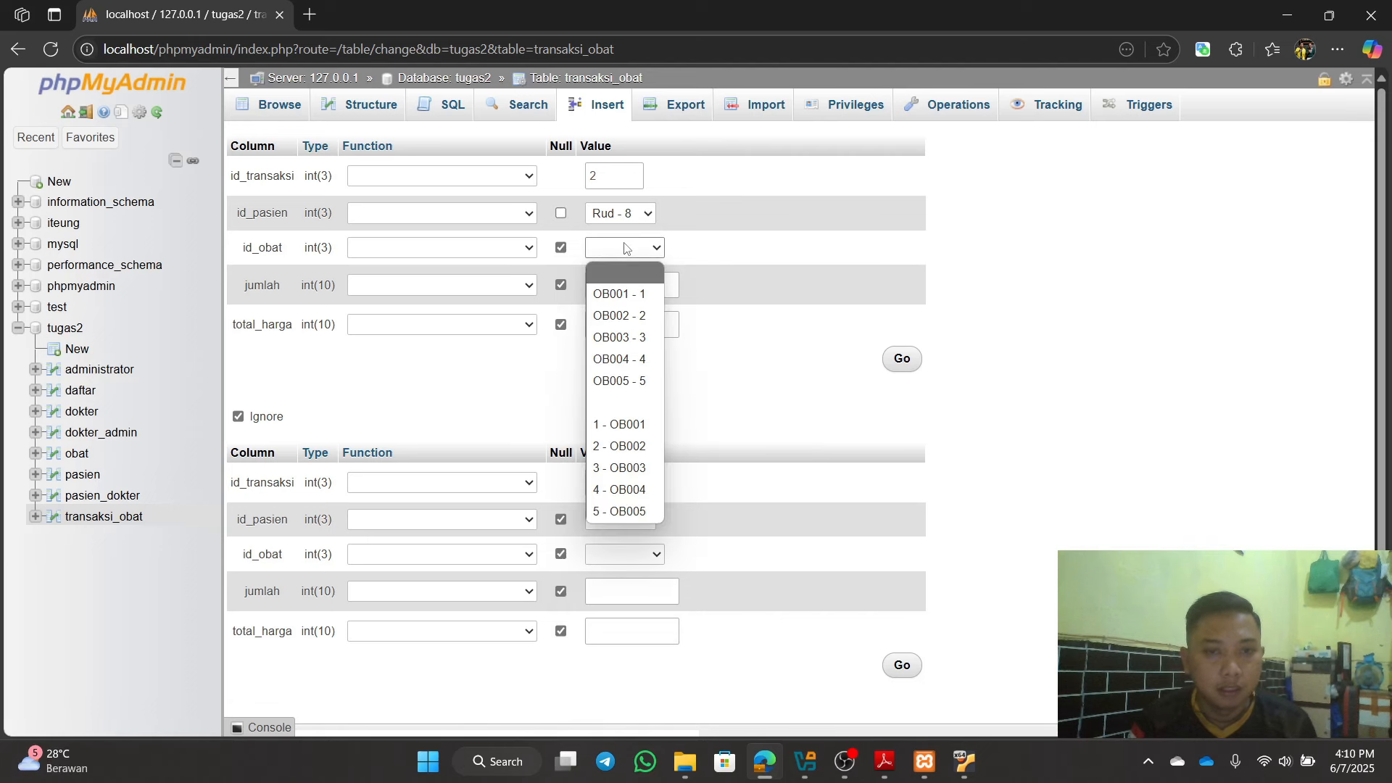
click(622, 383)
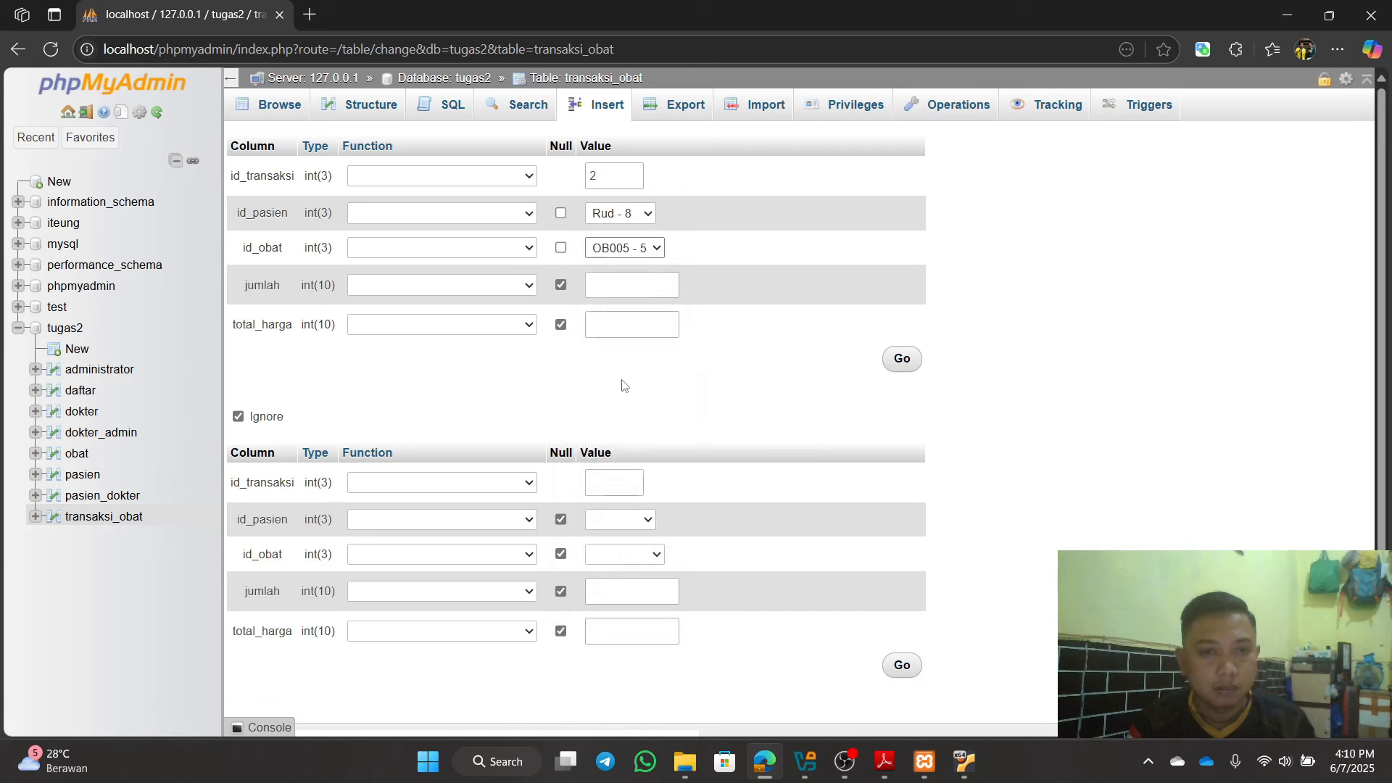
Step: Cross-check OB005 in the VM's obat table, then enter total_harga 0 and insert the row
click(962, 763)
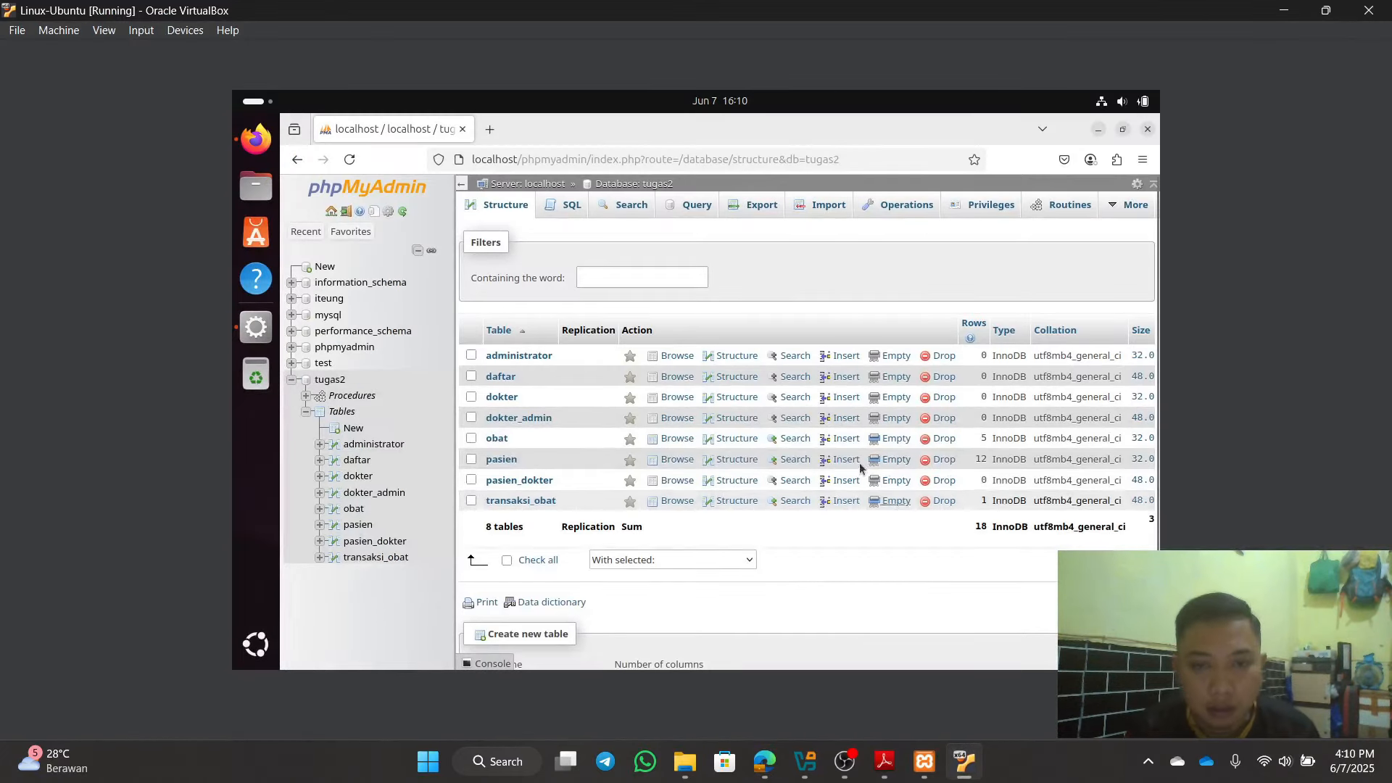
click(499, 440)
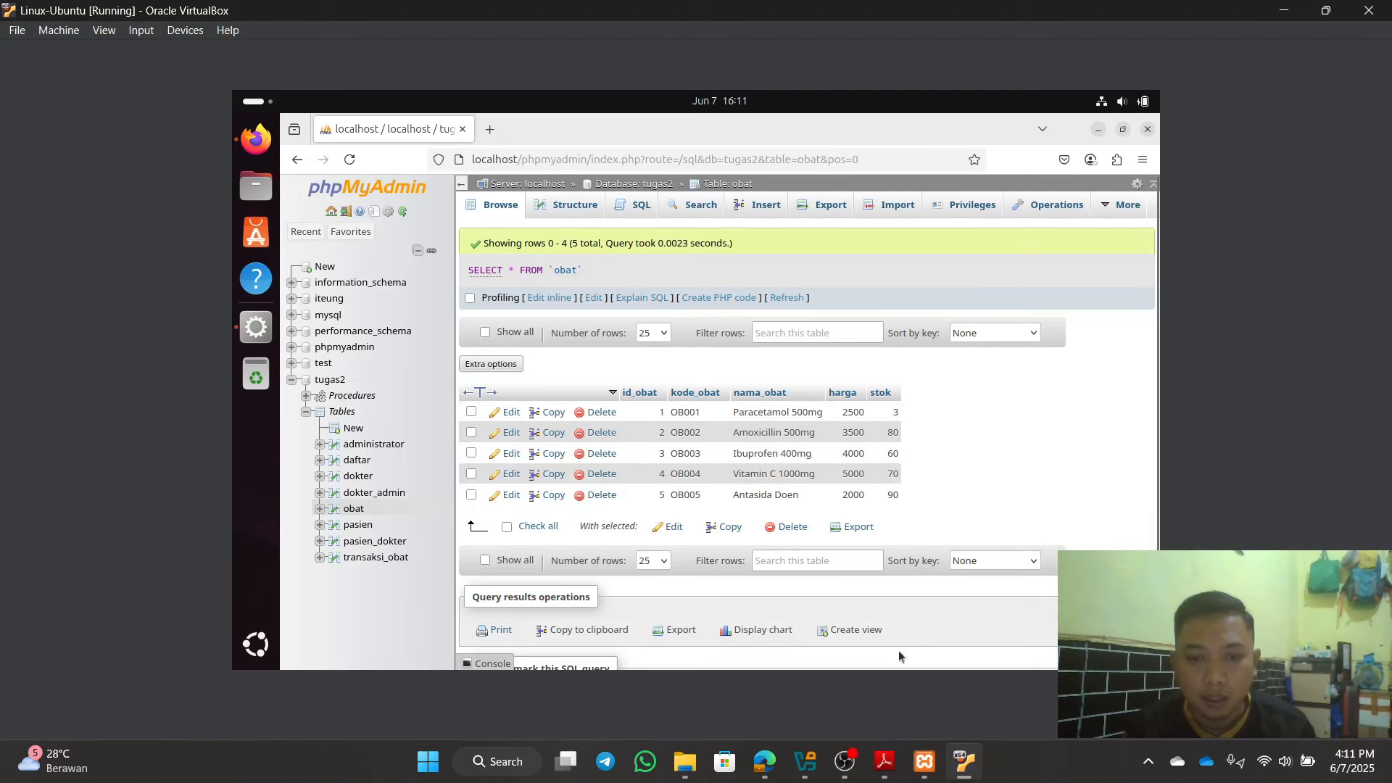
click(765, 761)
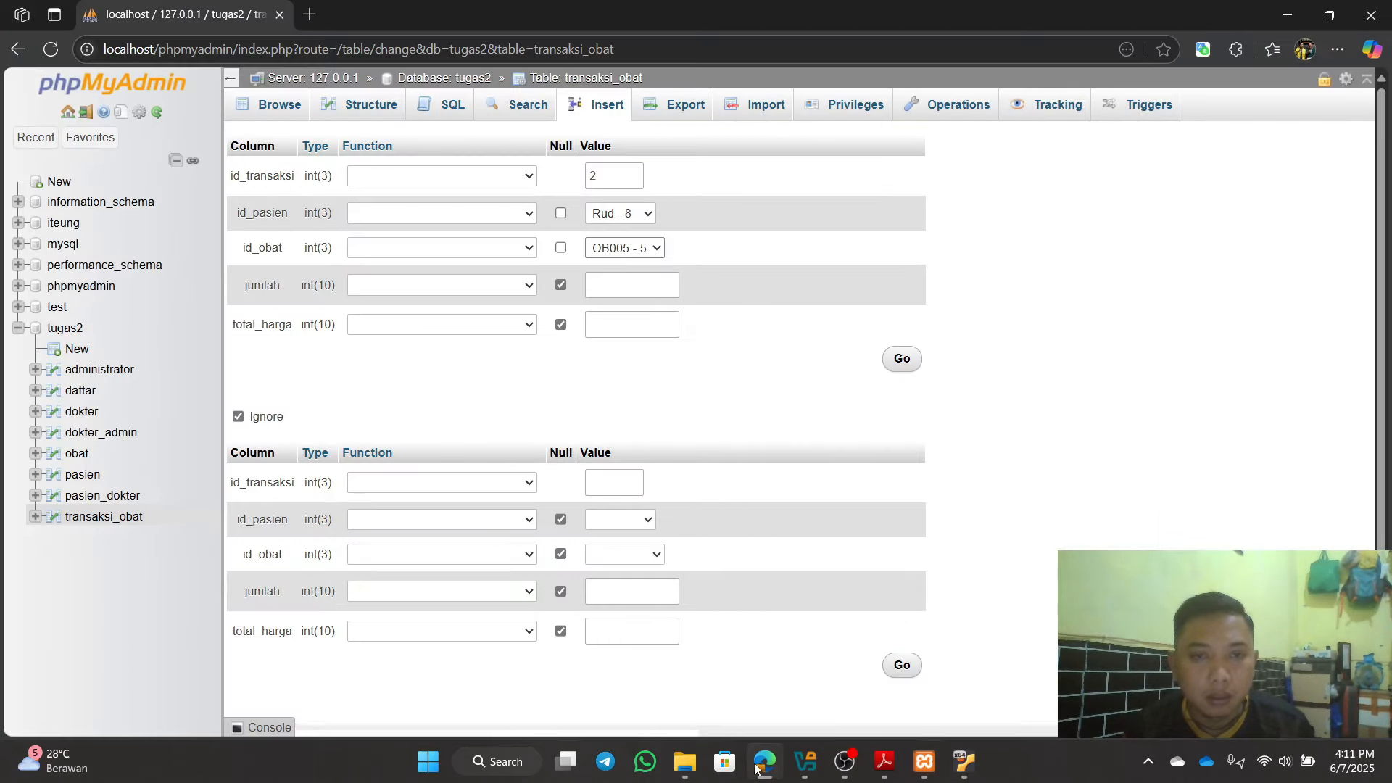
click(765, 762)
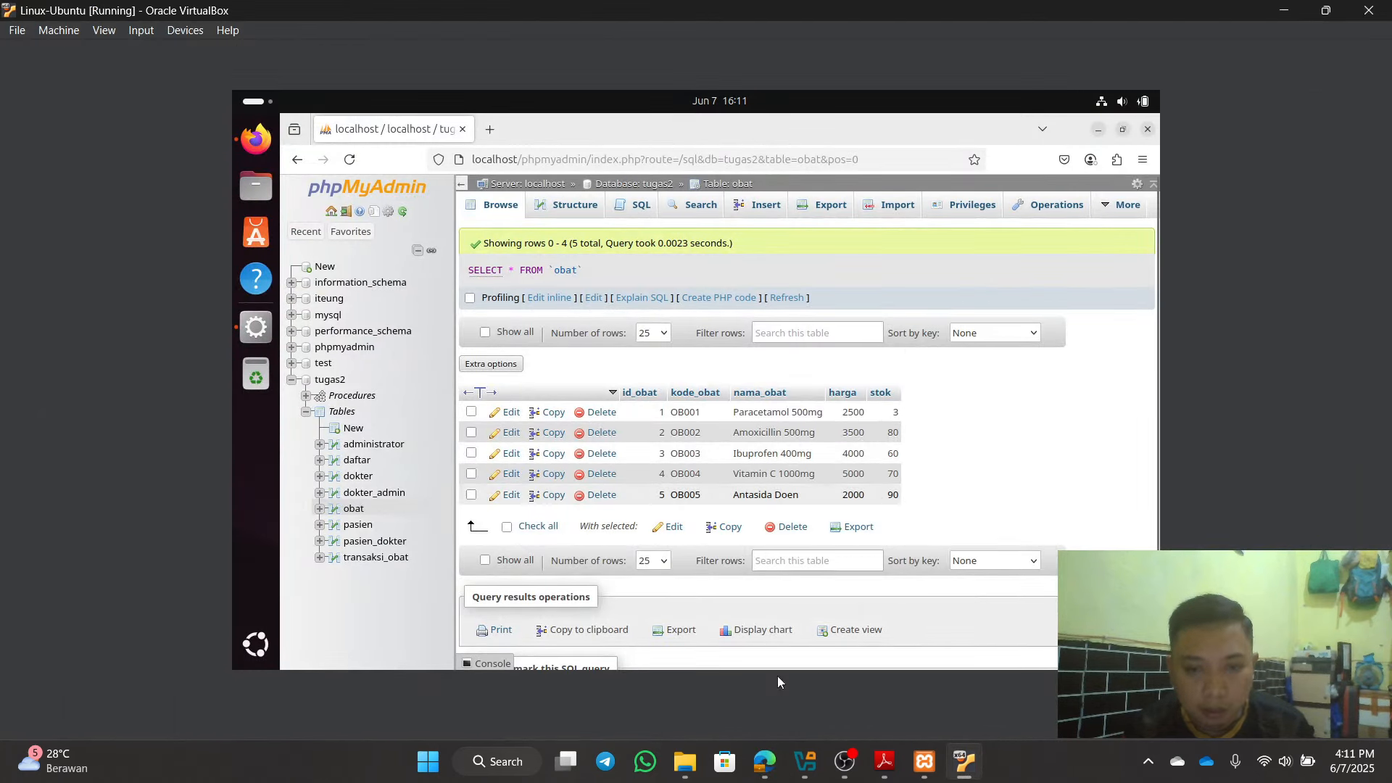
click(762, 754)
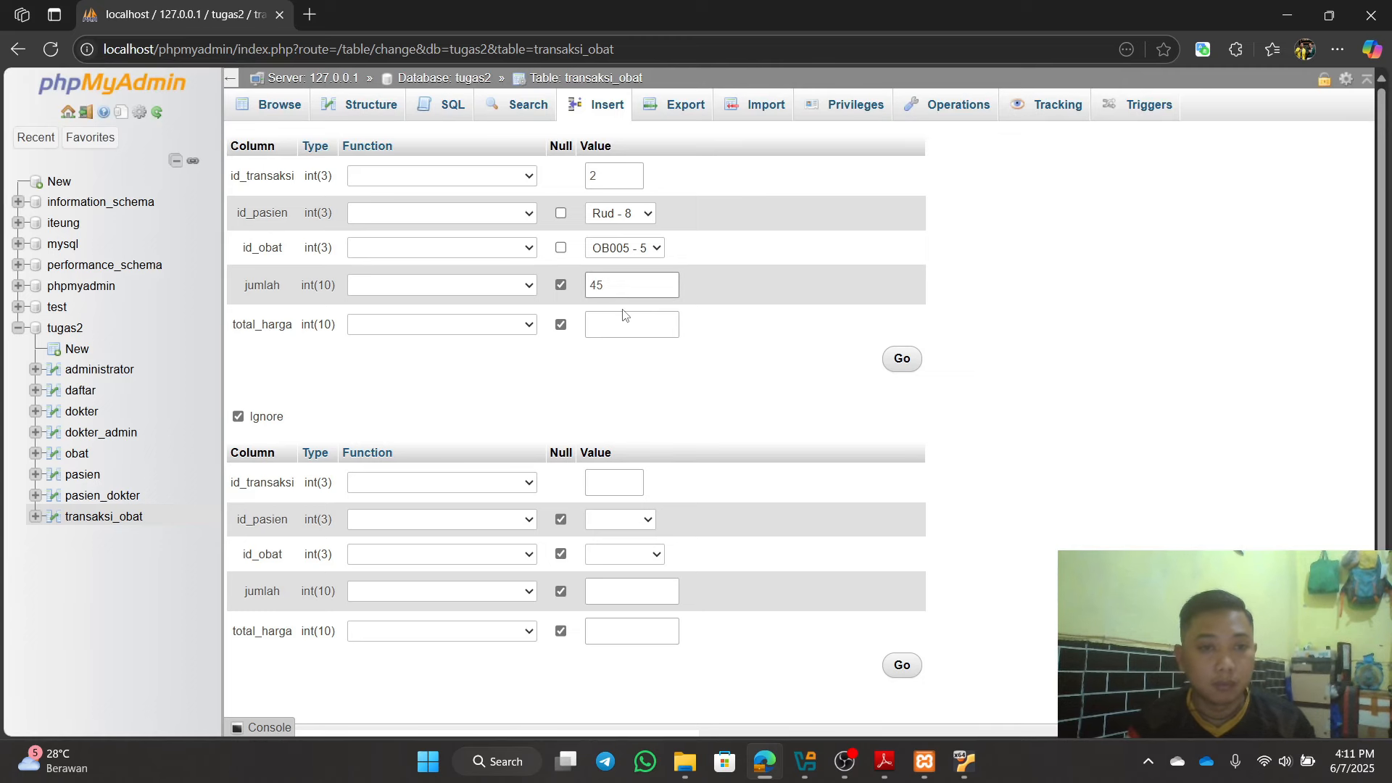
click(628, 323)
text(0)
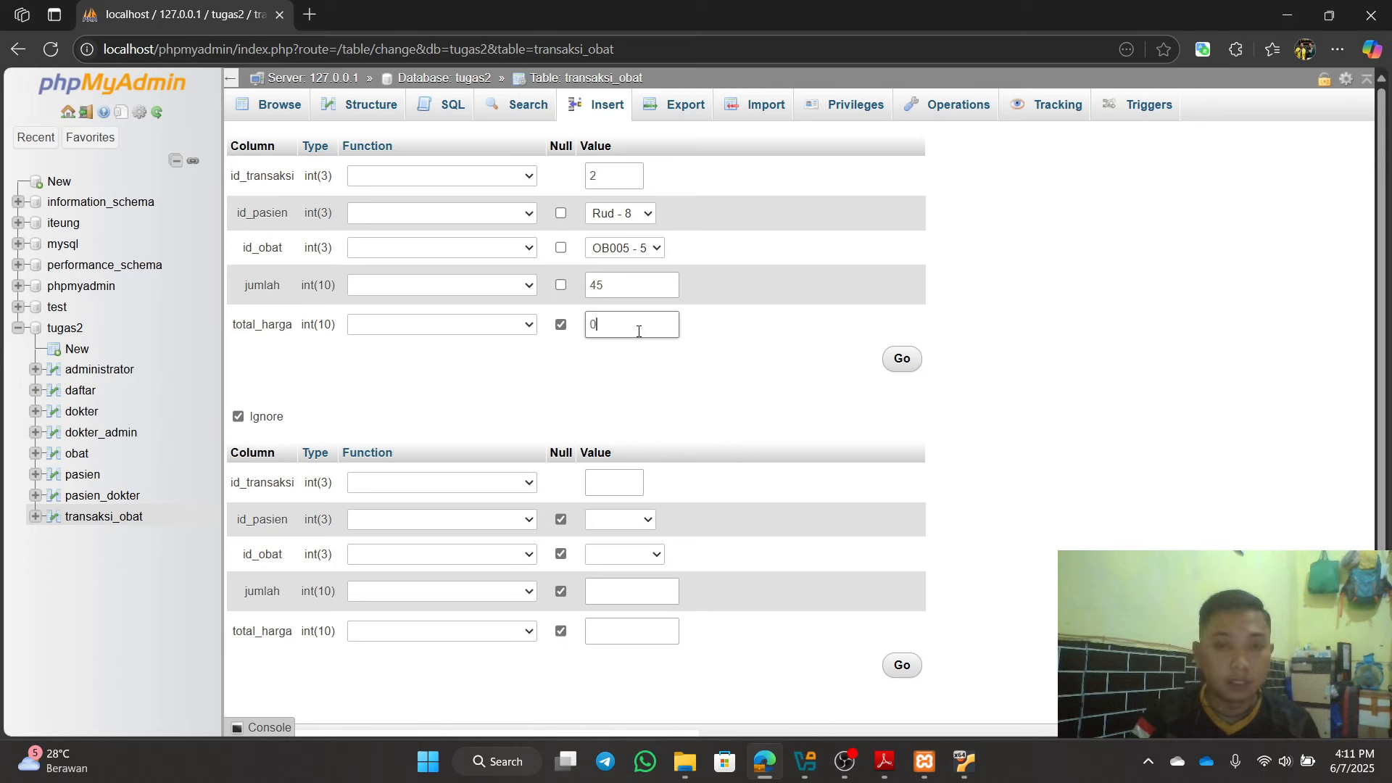
click(907, 360)
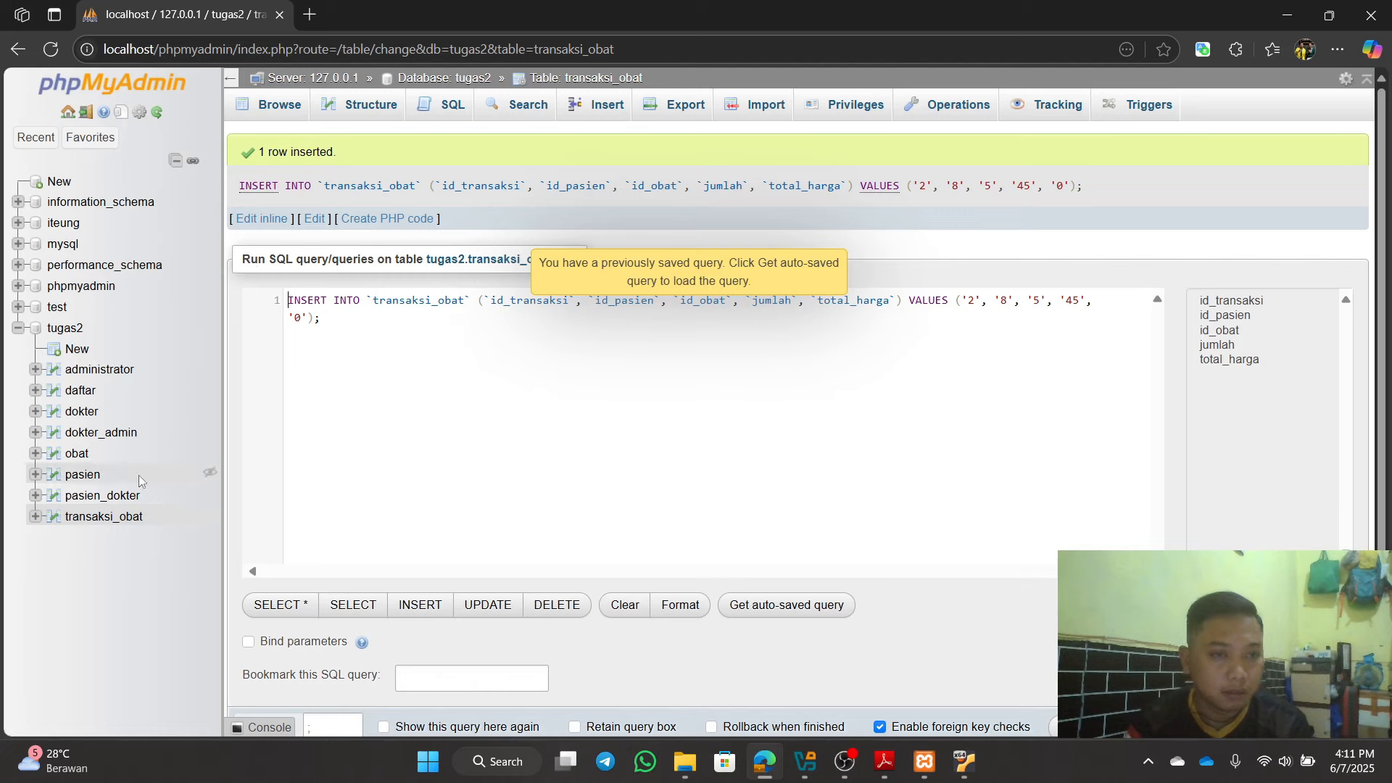
Step: Browse obat and transaksi_obat on the host, confirming the new row and OB005's stok of 45
click(79, 454)
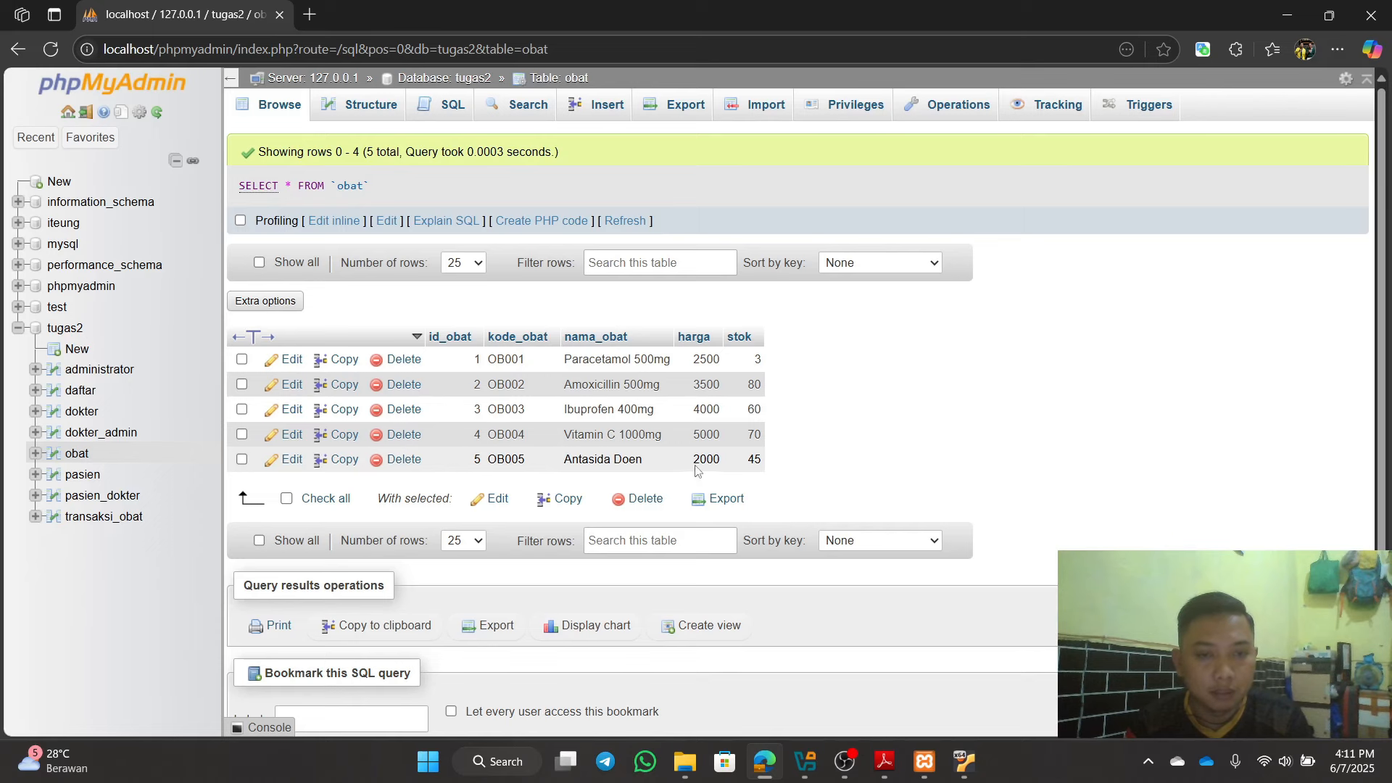
click(132, 523)
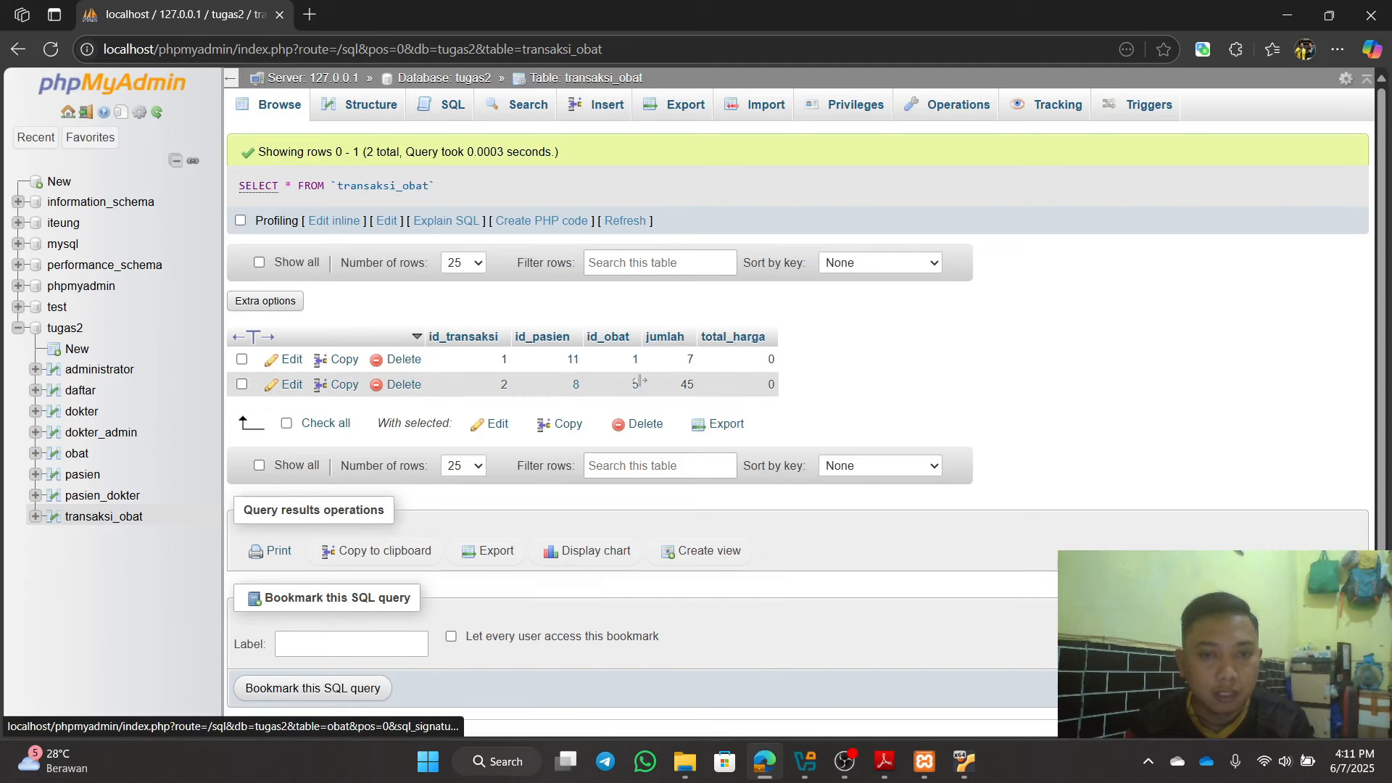
mouse_move(634, 394)
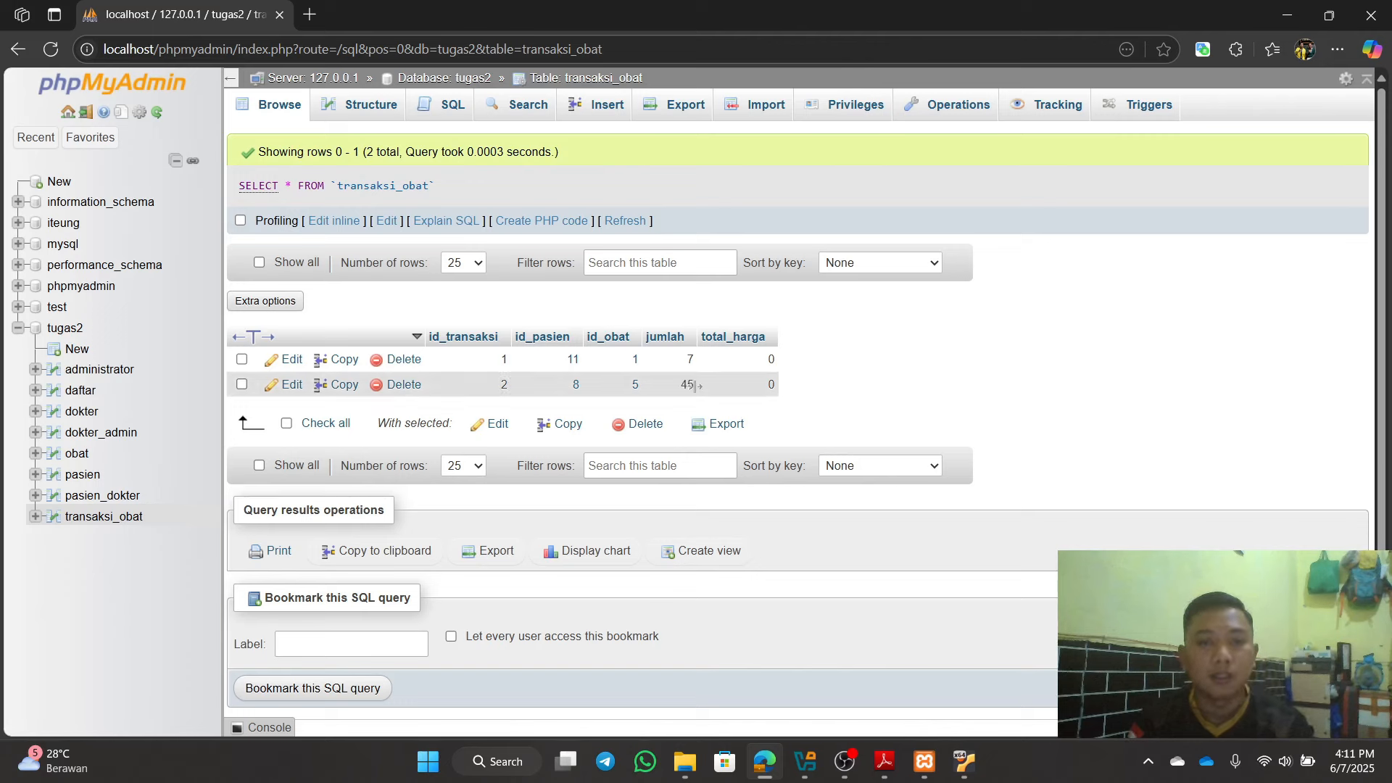
click(76, 455)
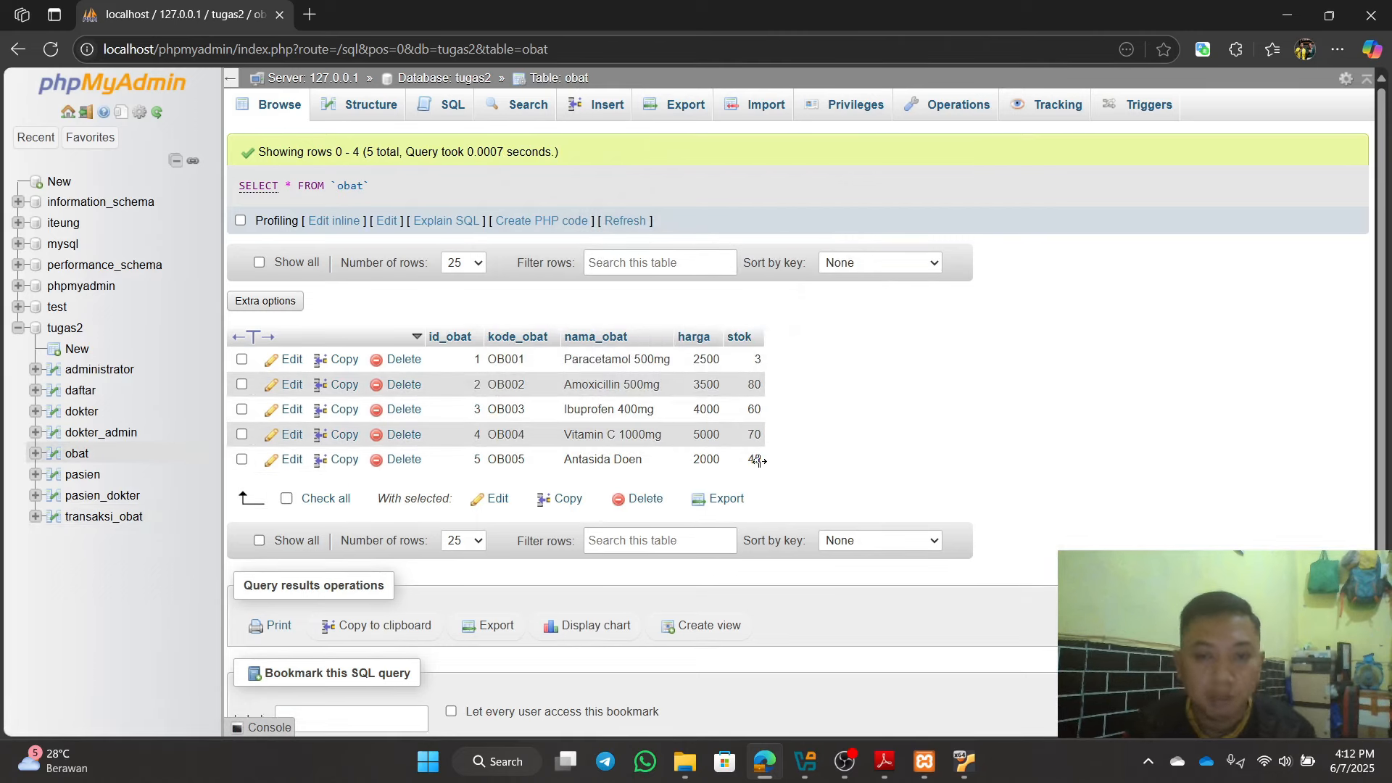
Step: Reload the VM's obat table, highlight OB005's stok 45, and open the VM's transaksi_obat
click(1280, 9)
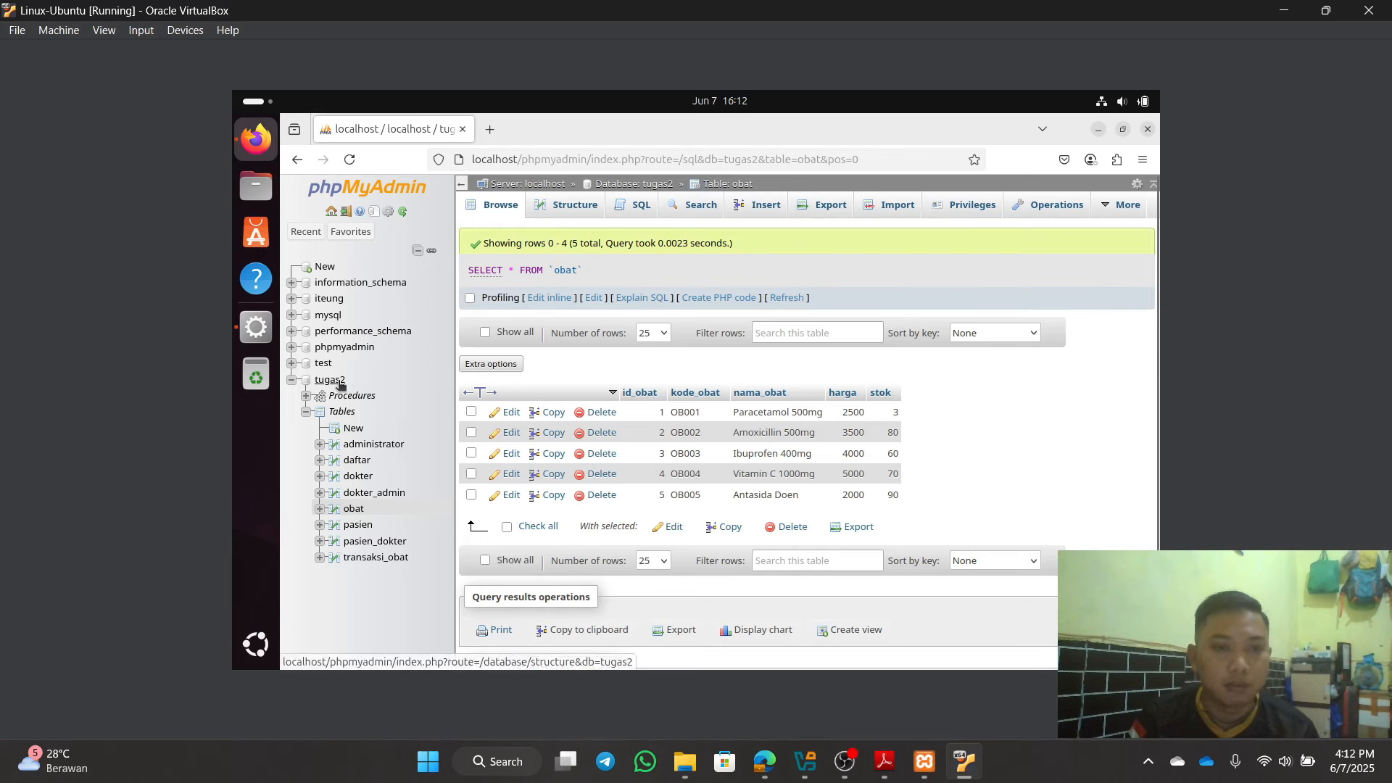
click(350, 160)
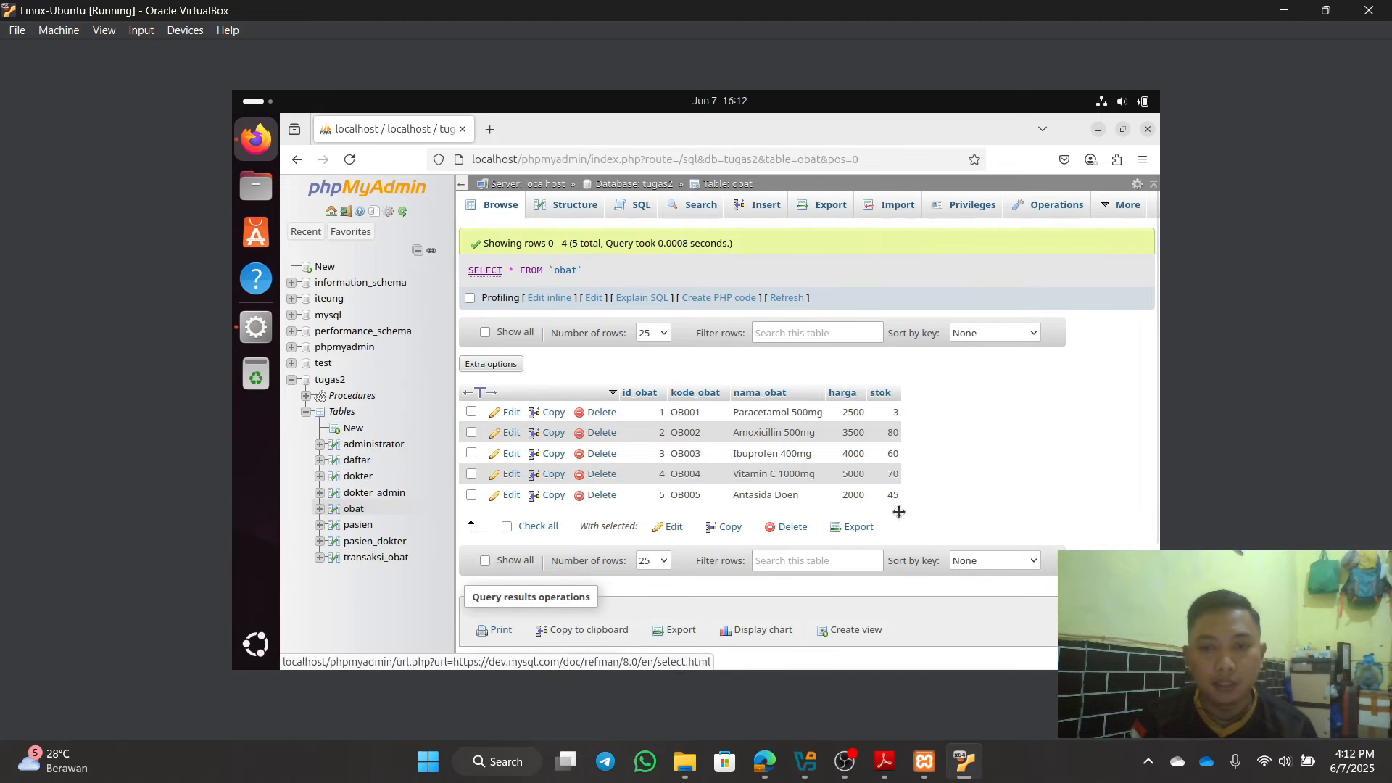
mouse_move(897, 492)
mouse_down()
mouse_move(493, 410)
mouse_move(891, 494)
mouse_up()
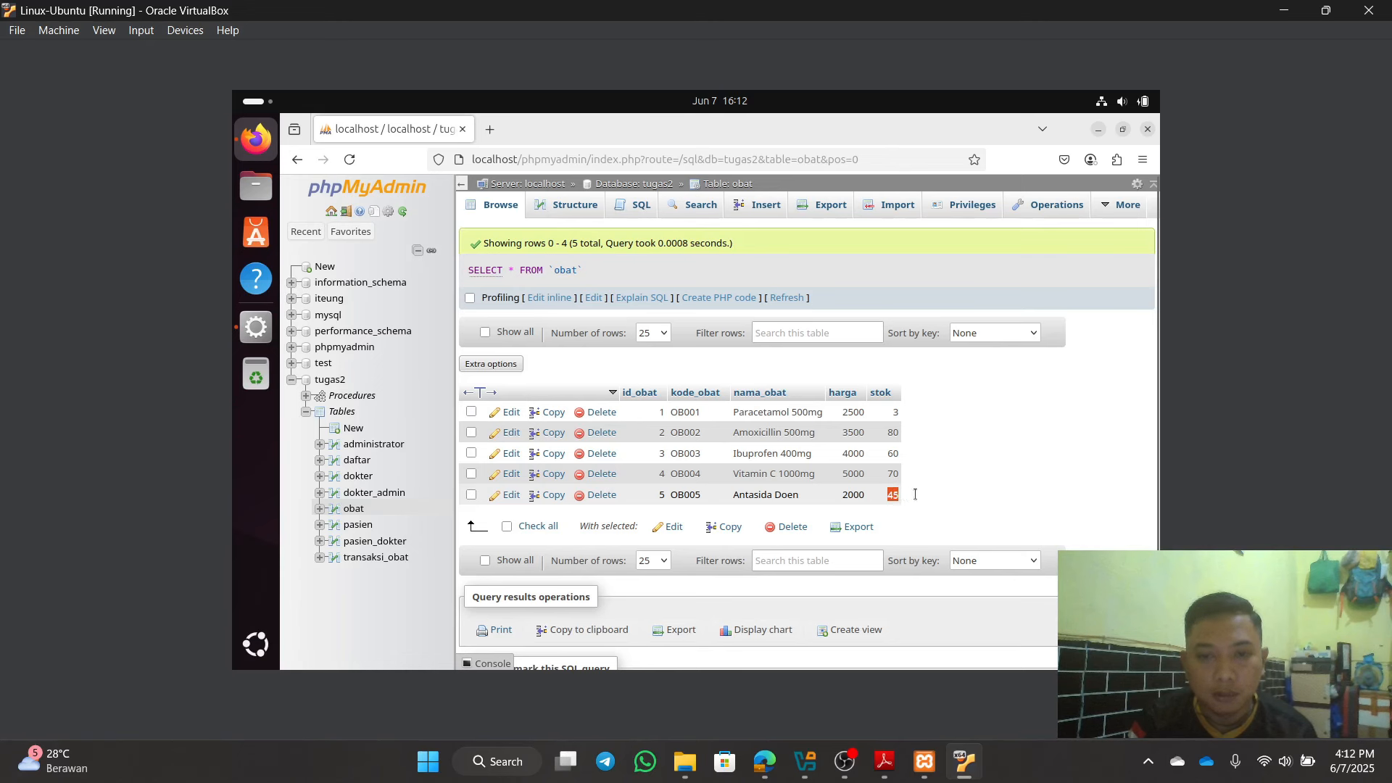
click(381, 558)
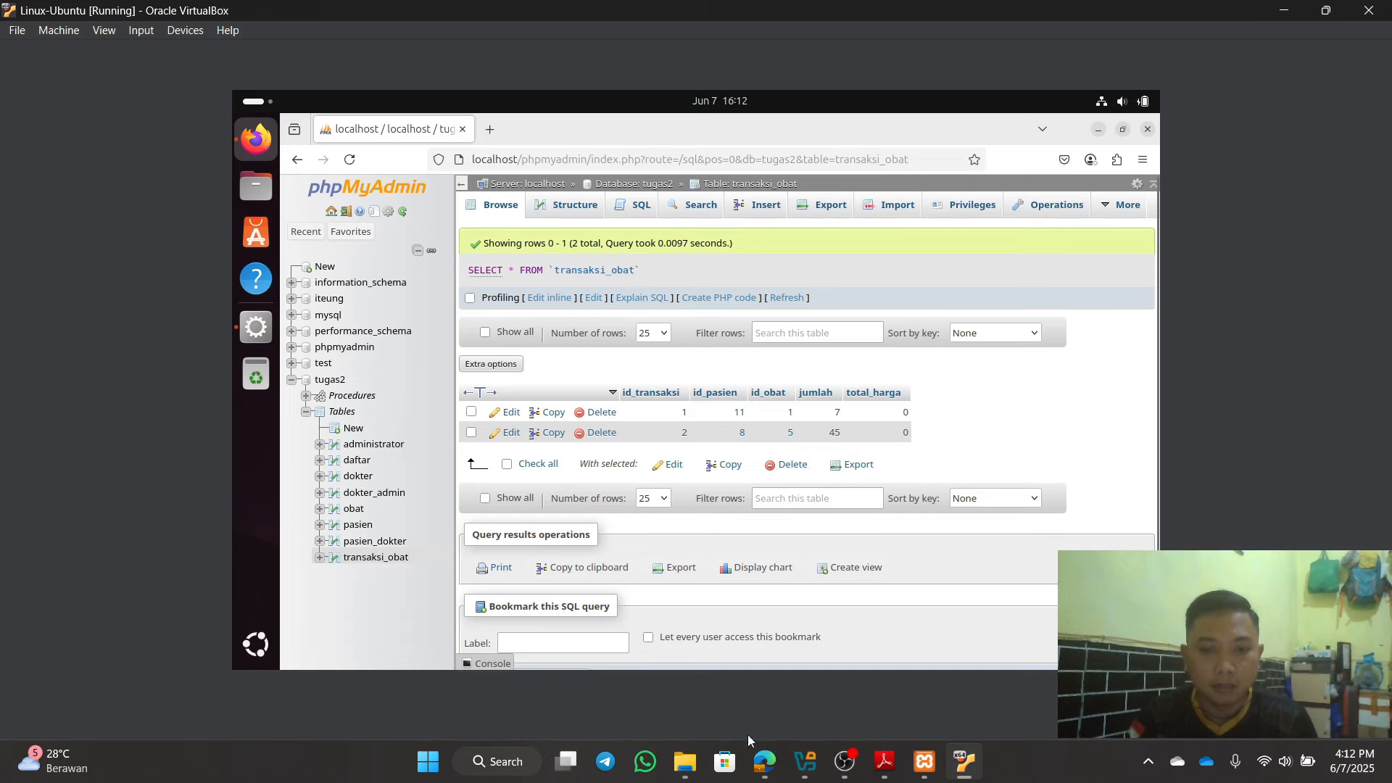
Step: Compare host and VM transaksi_obat tables, both listing transaction 2 (patient 8, obat 5, jumlah 45)
click(780, 776)
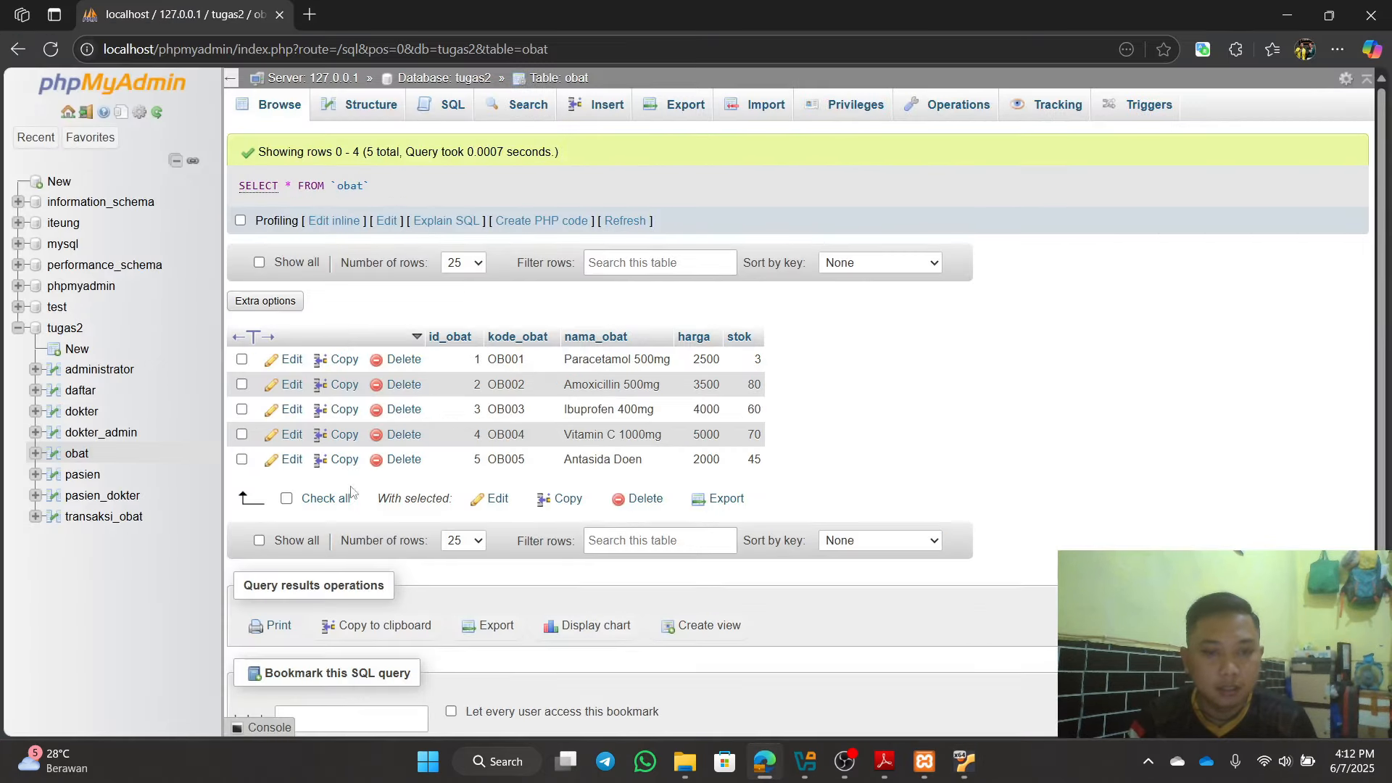
click(73, 521)
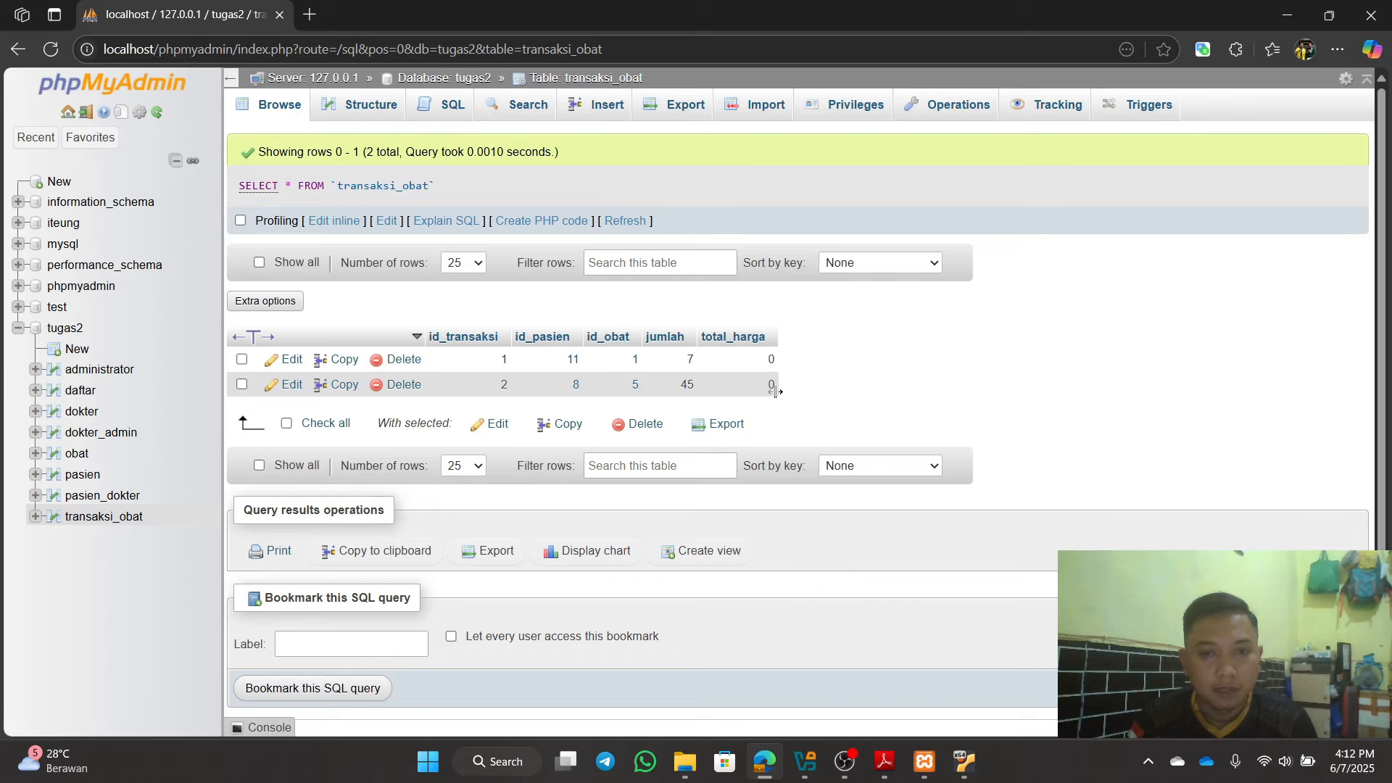
click(1290, 9)
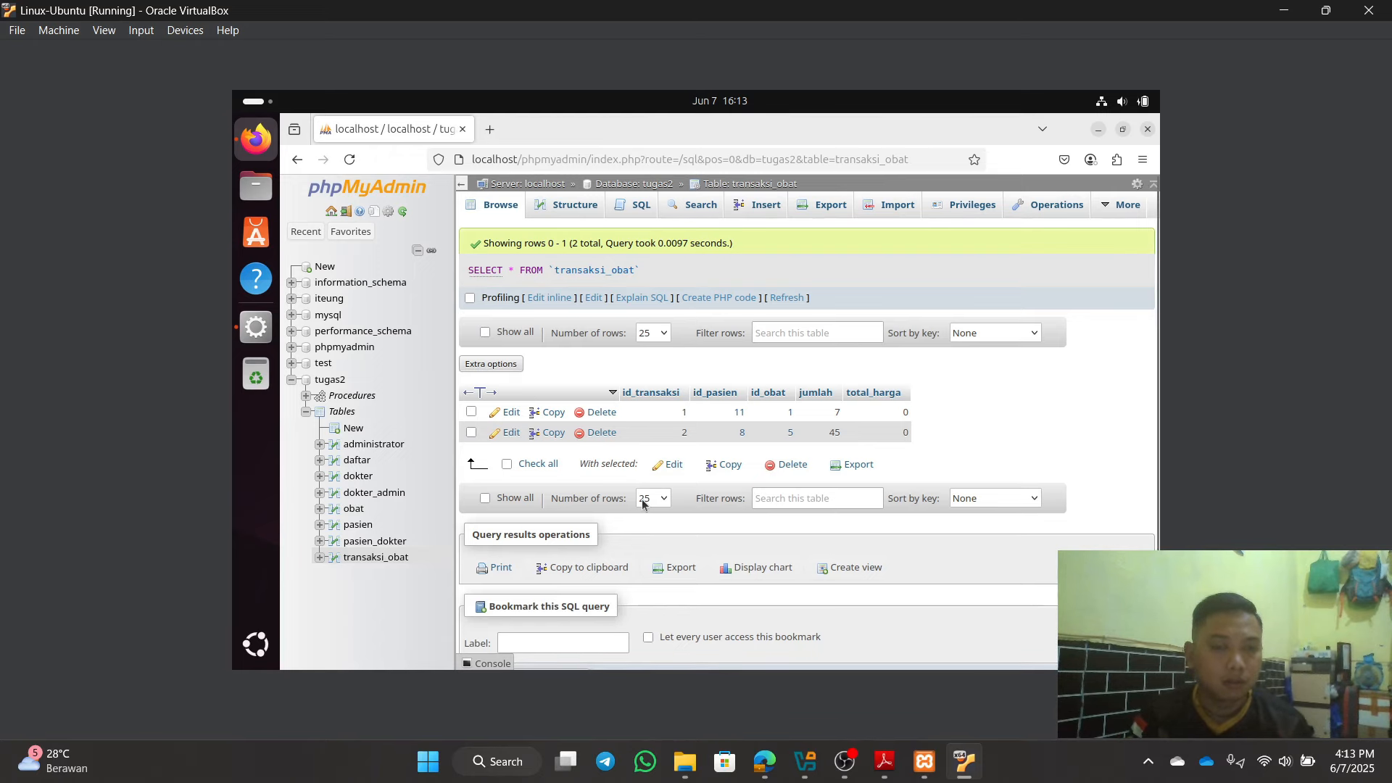
click(884, 763)
click(885, 763)
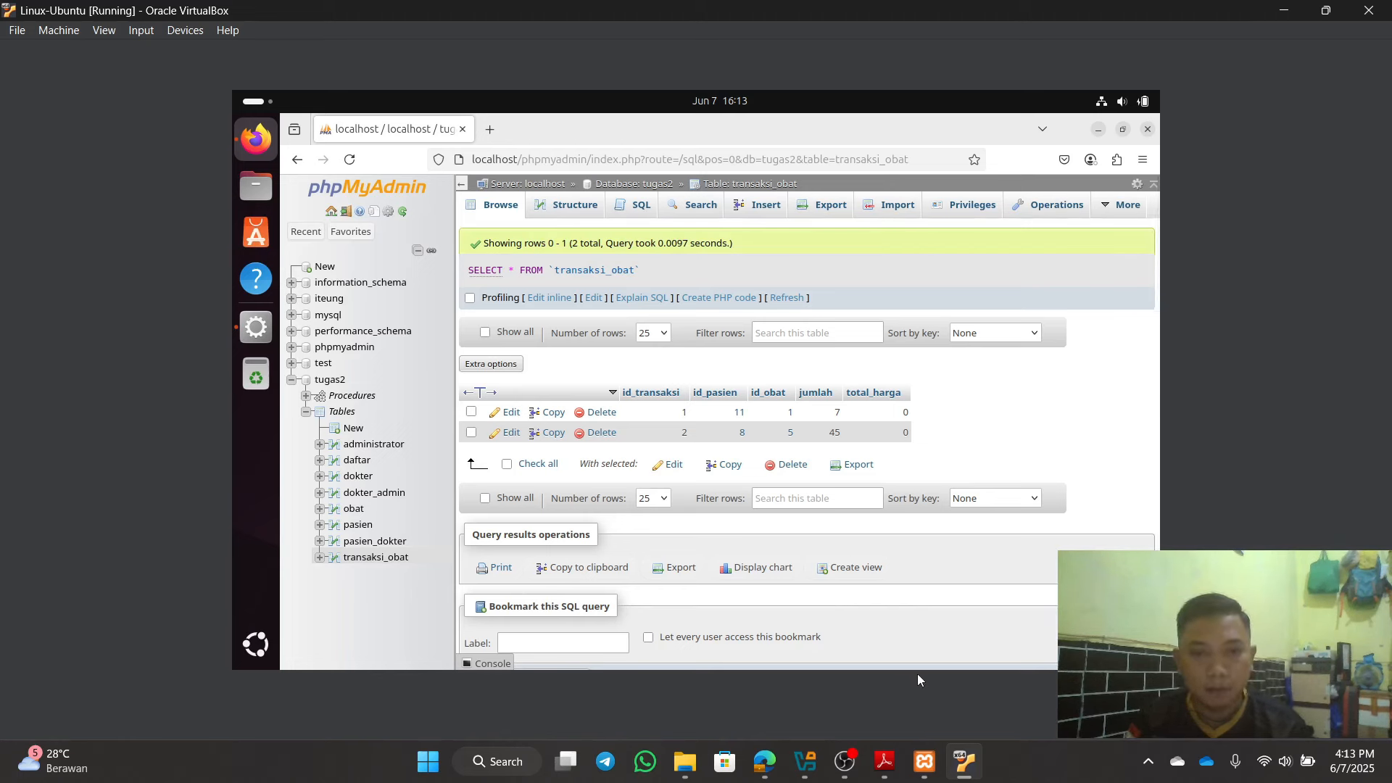
mouse_move(805, 757)
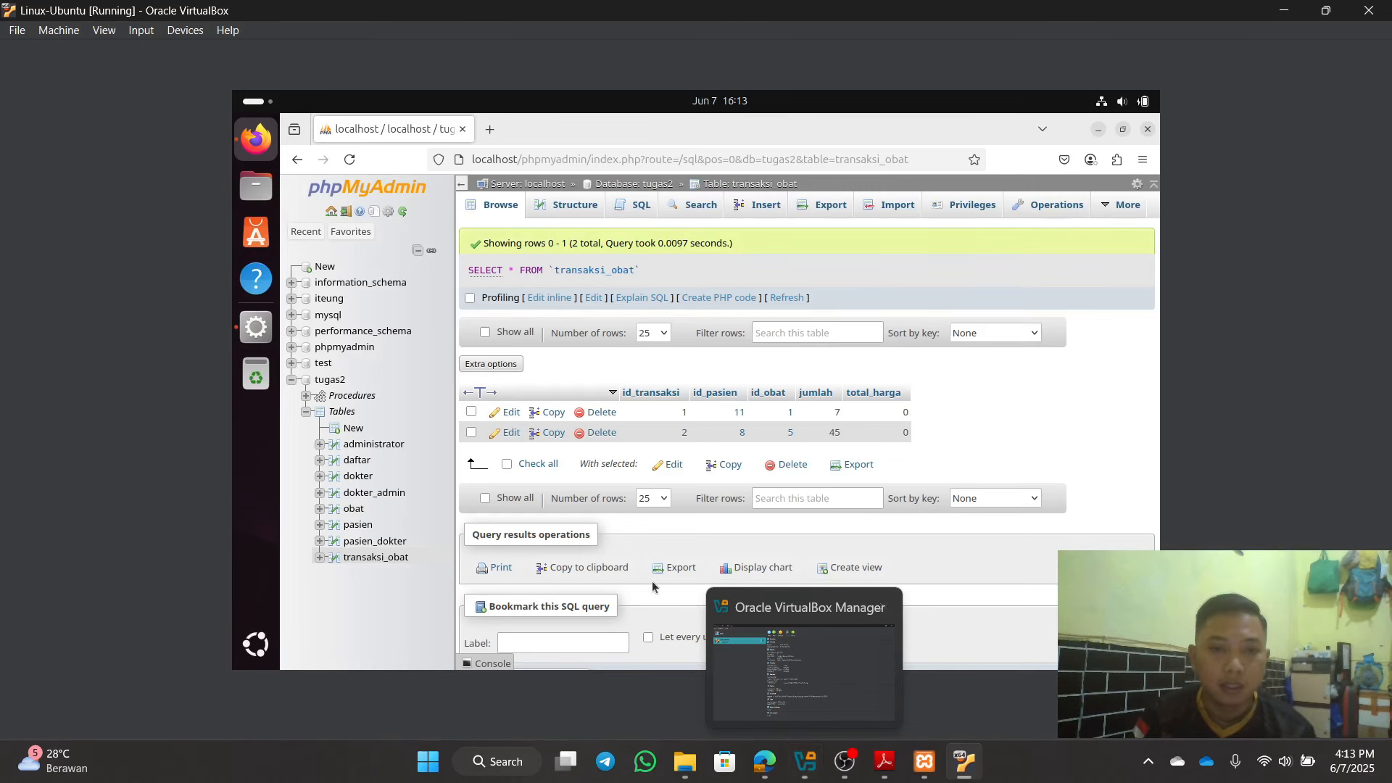
Step: Switch between VirtualBox Manager and the VM, minimizing the VM's Firefox and the XAMPP Control Panel
click(803, 769)
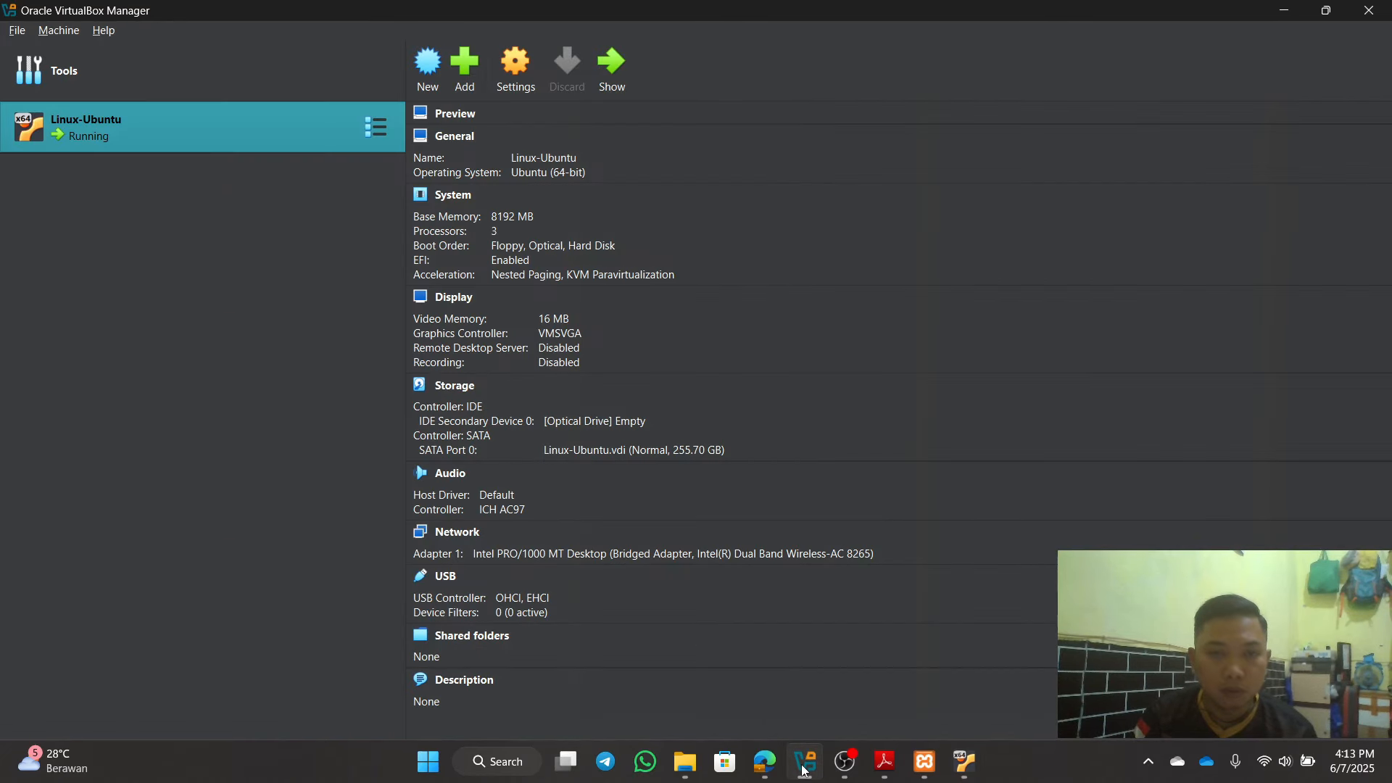
click(806, 767)
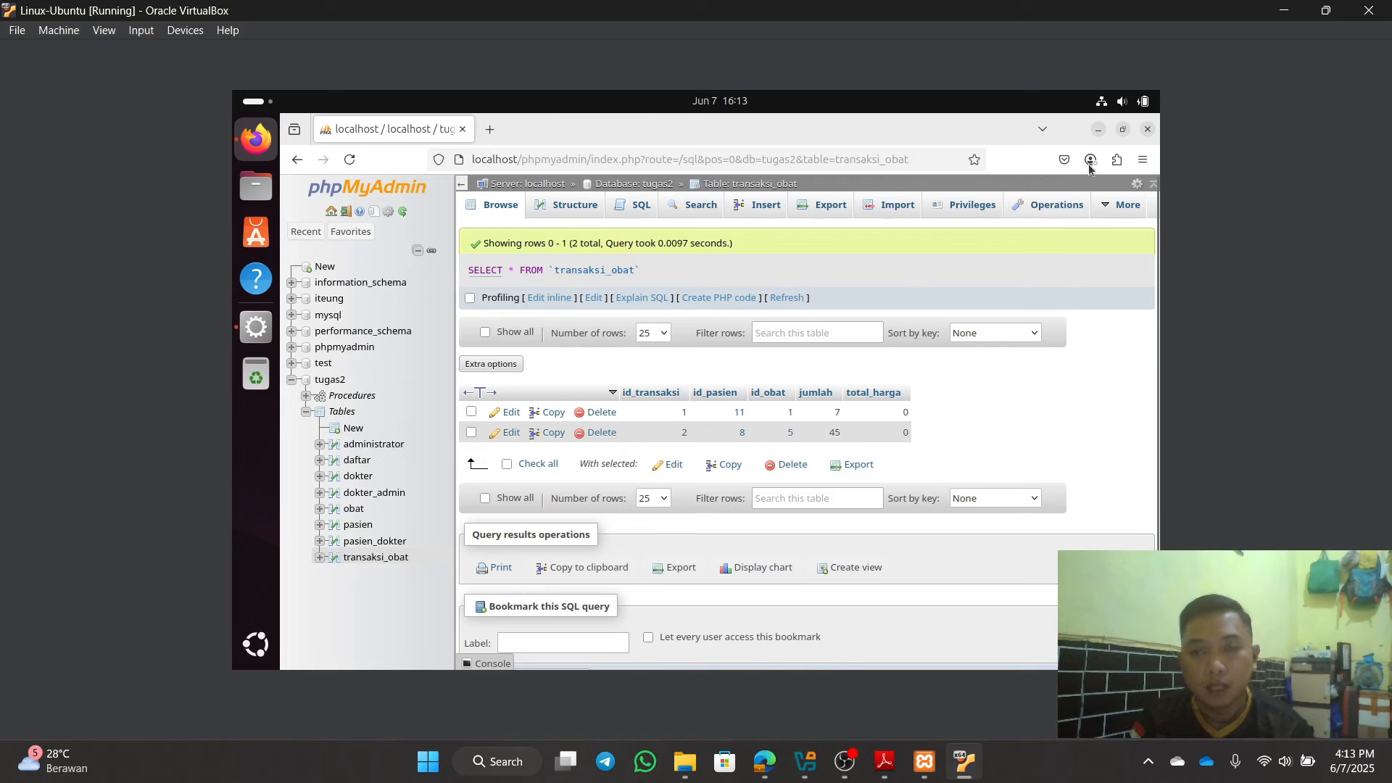
click(1097, 130)
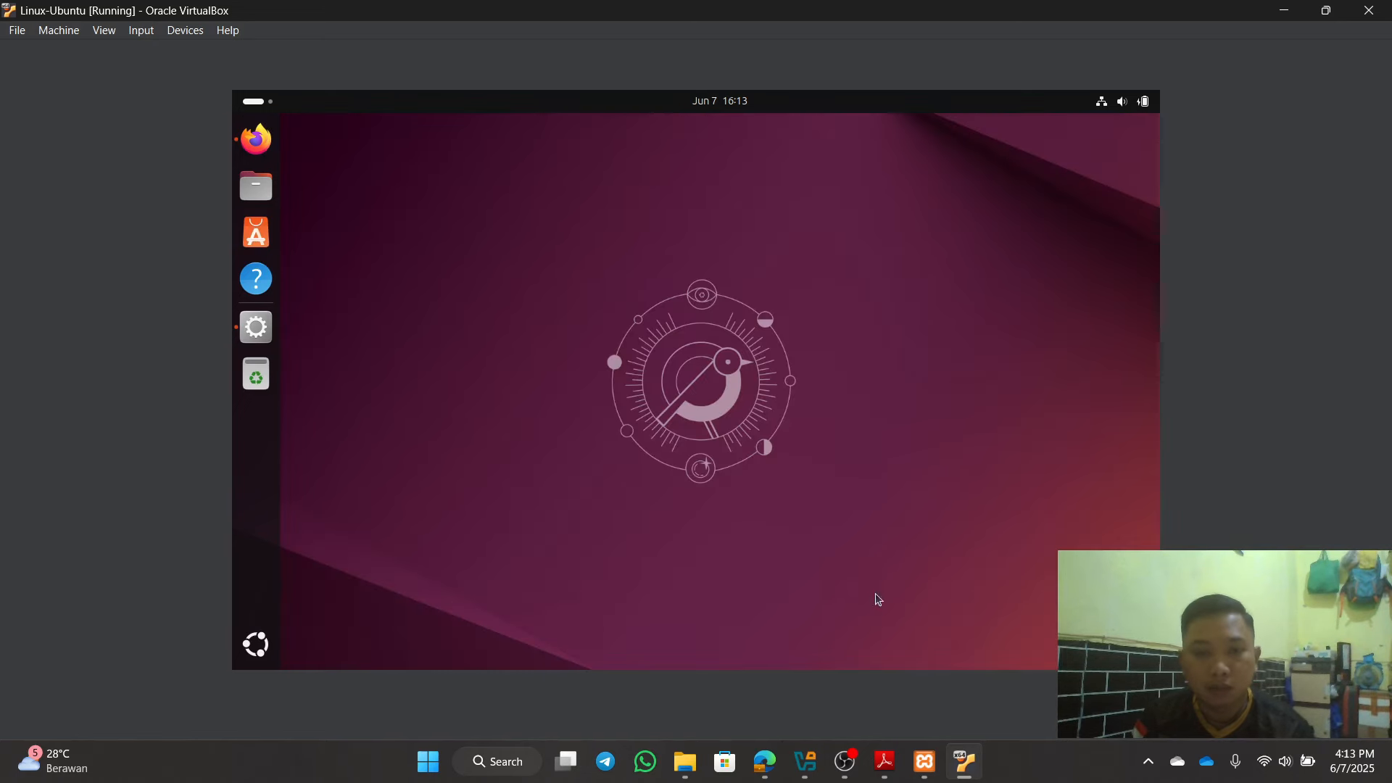
click(929, 761)
click(930, 761)
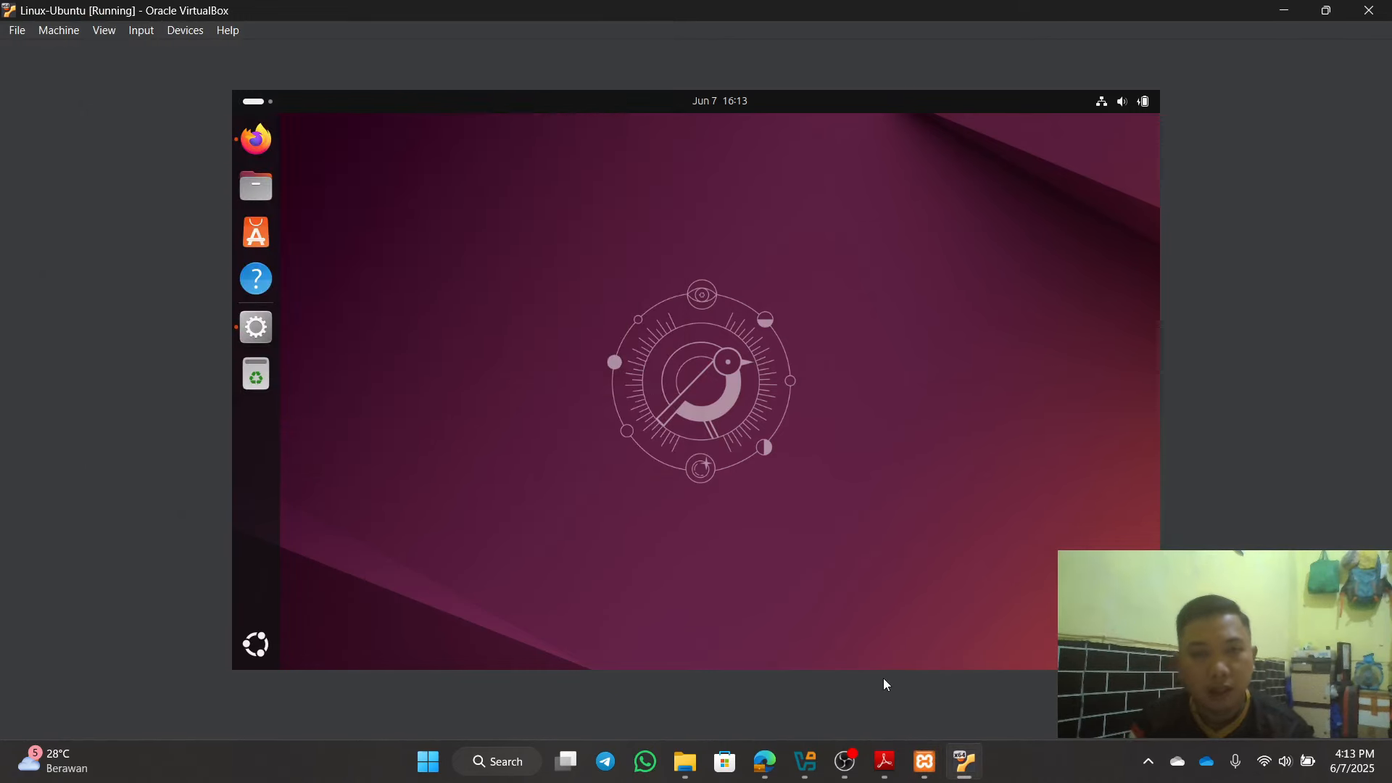
click(925, 773)
click(925, 761)
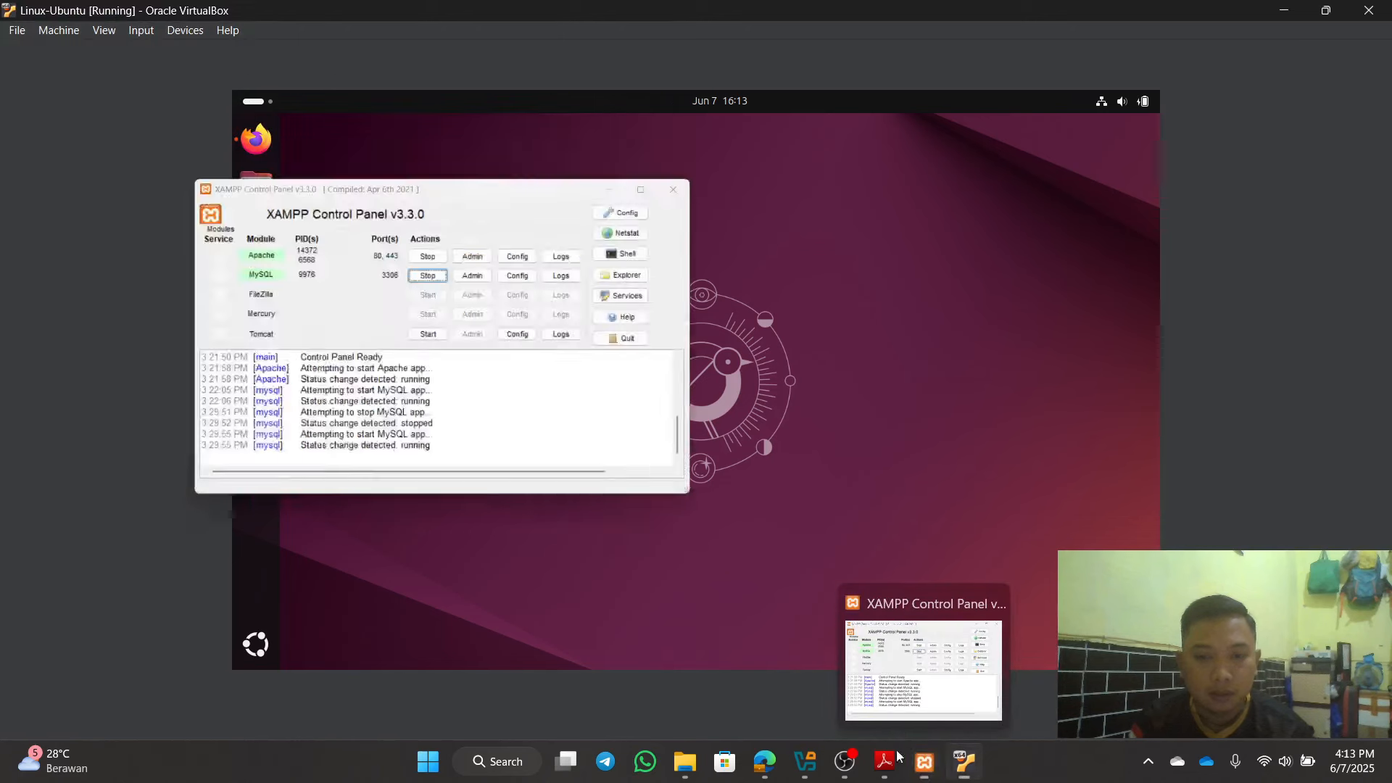
Step: From Show Apps, check XAMPP's servers and phpMyAdmin in Firefox, then minimize both
click(264, 645)
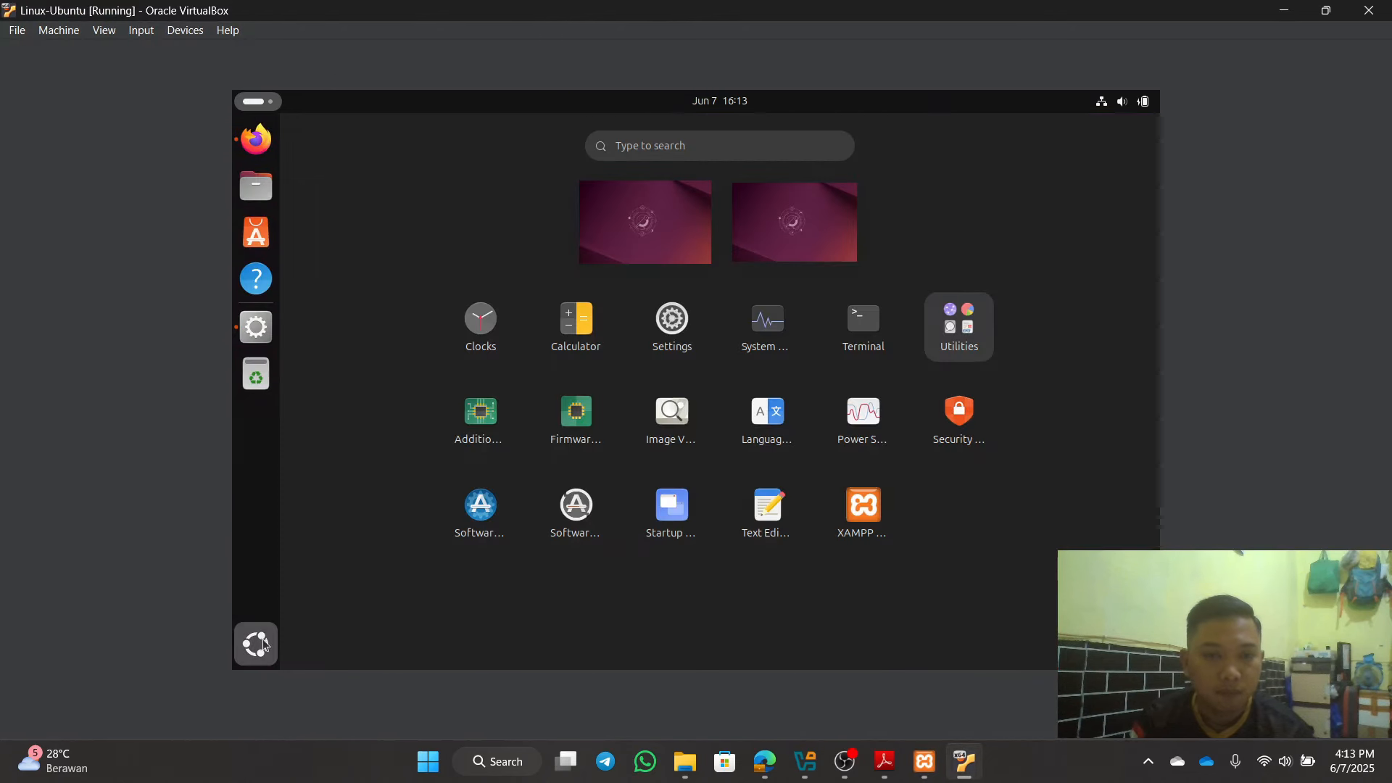
click(260, 333)
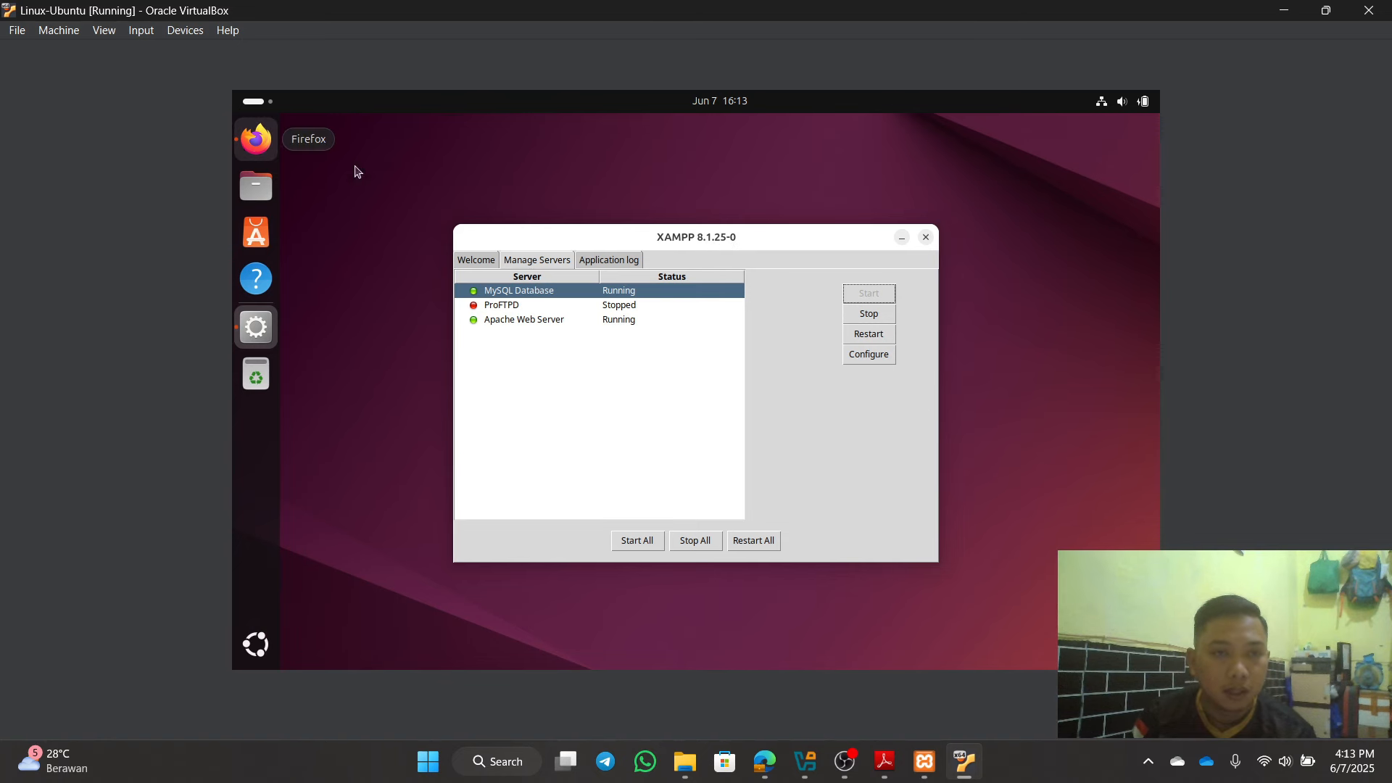
click(902, 239)
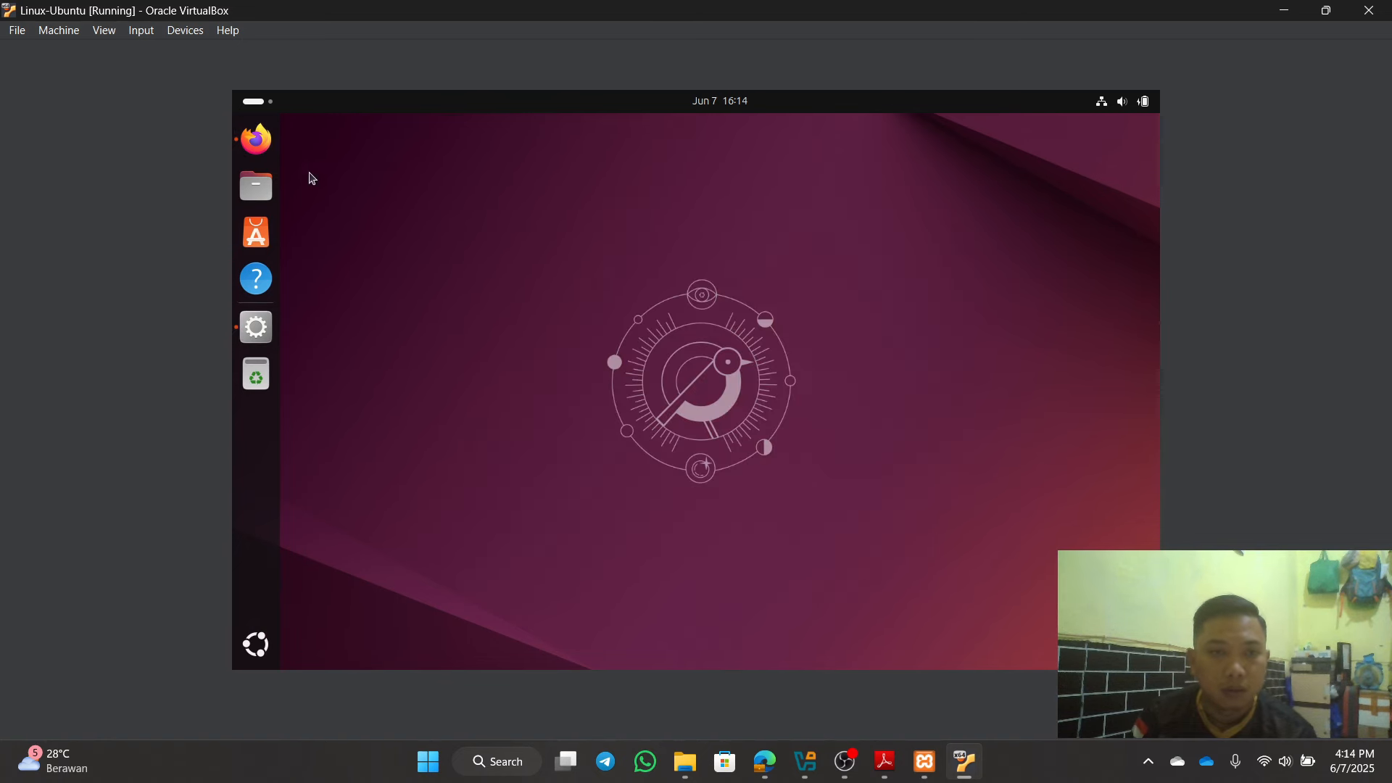
click(259, 148)
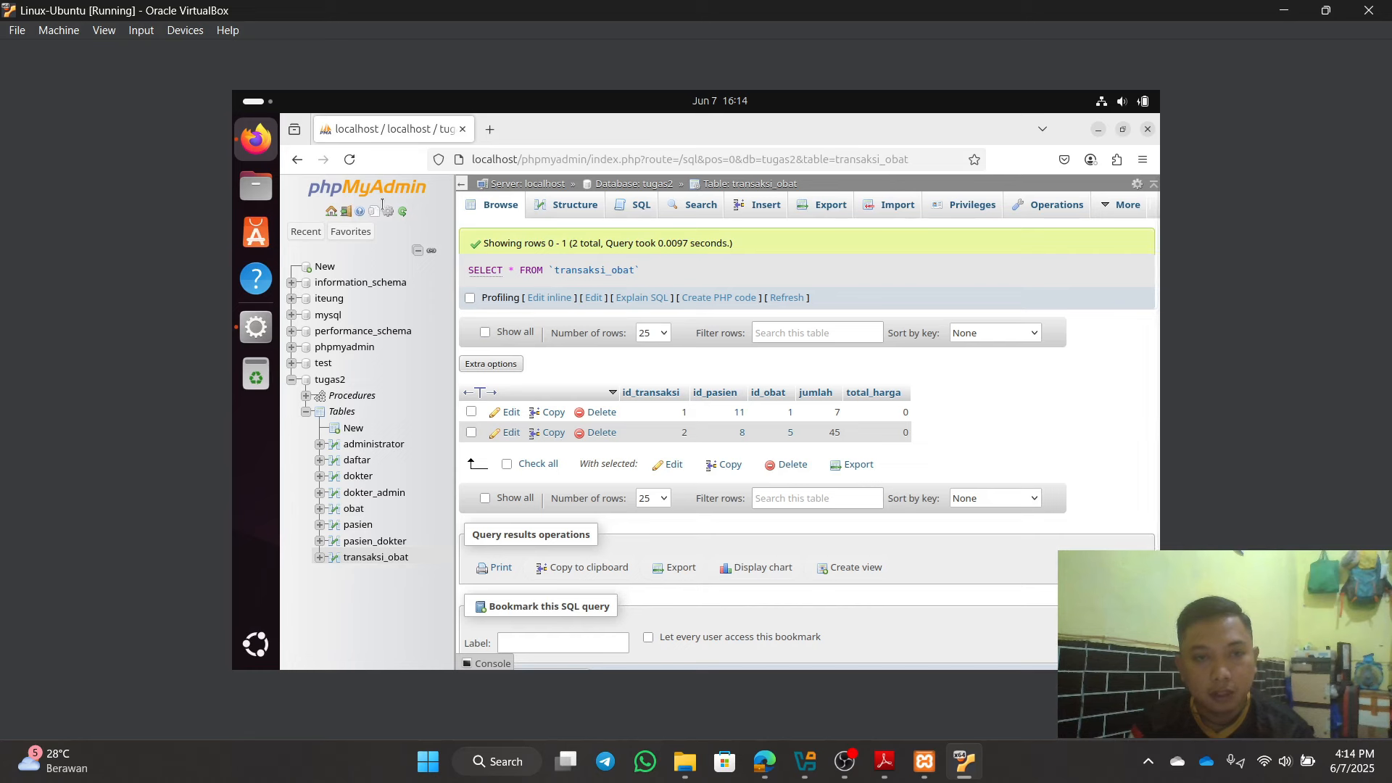
click(1098, 135)
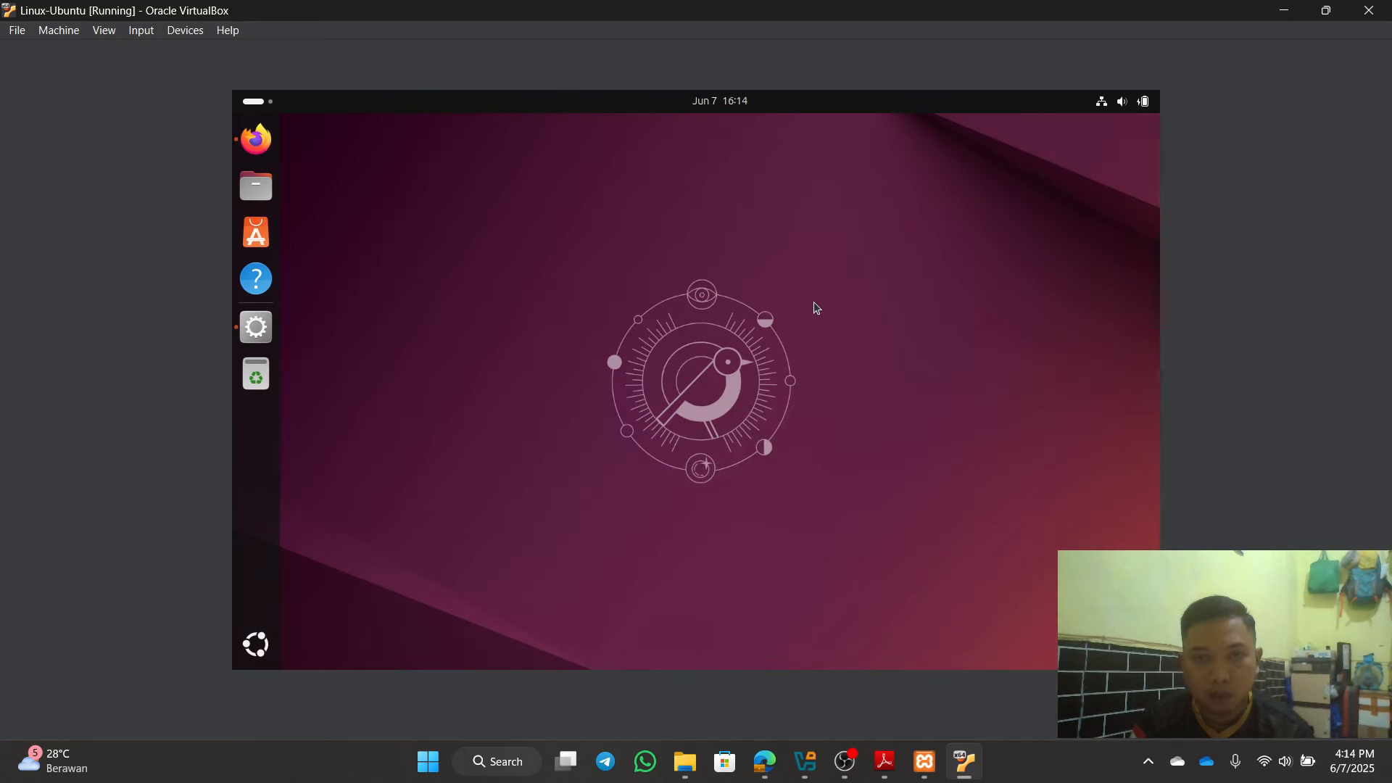
Step: Look up the VM's wired connection IP, 192.168.43.42, in Ubuntu Settings > Network
click(1135, 103)
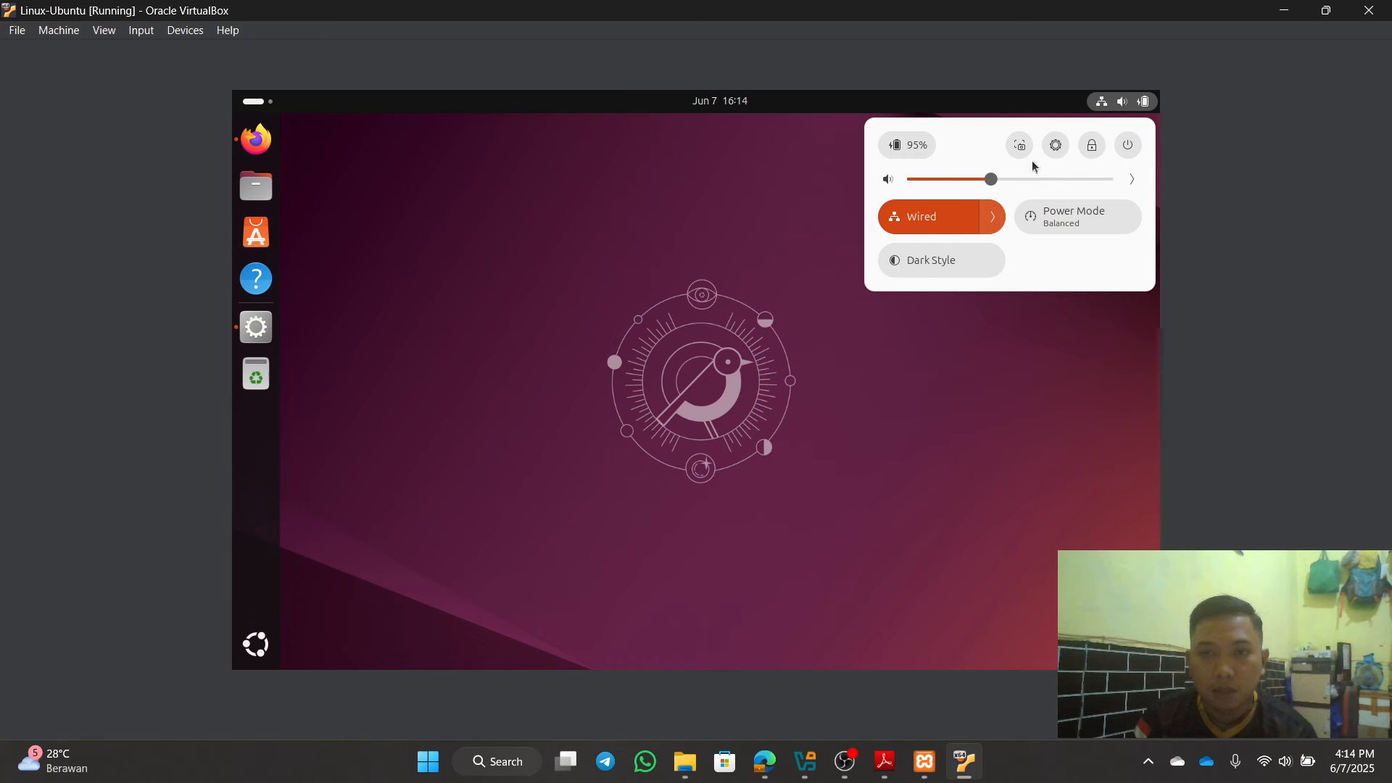
click(1055, 154)
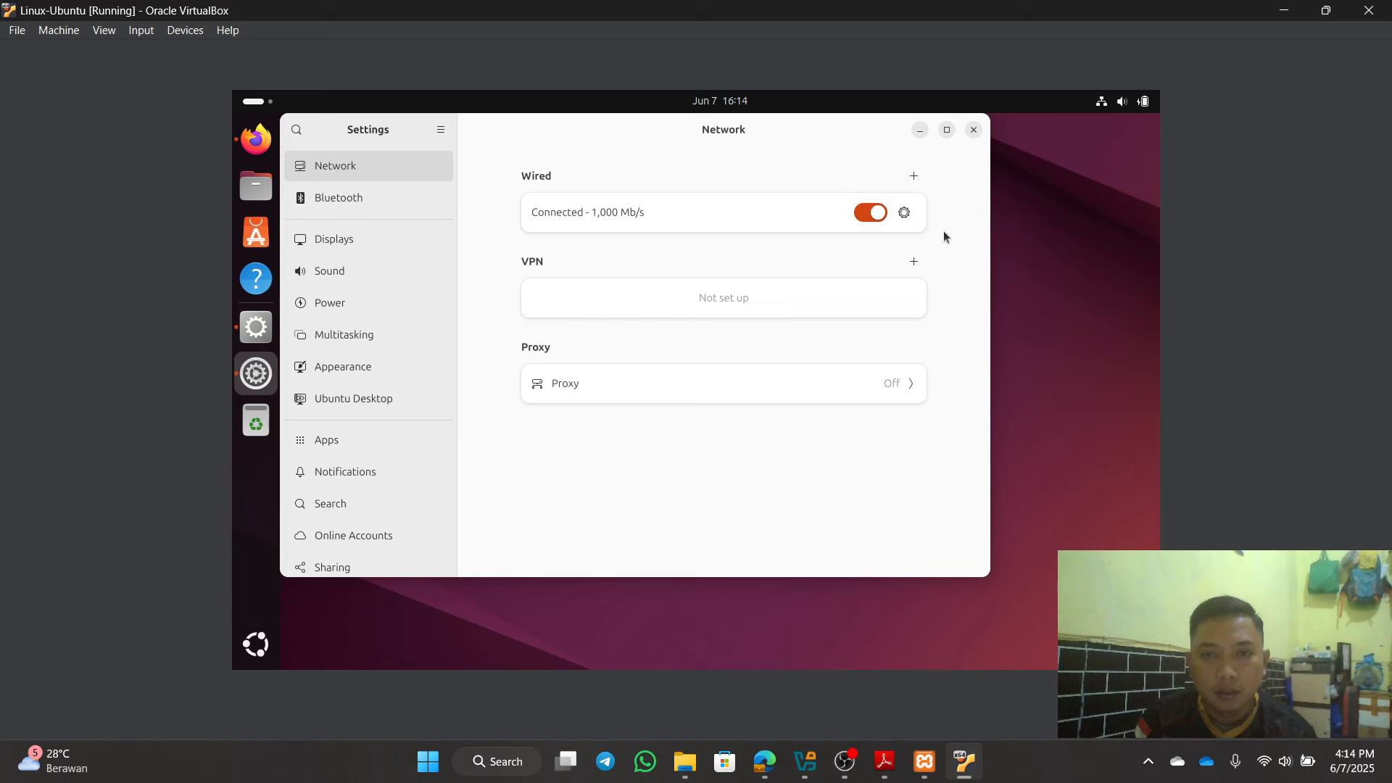
click(905, 214)
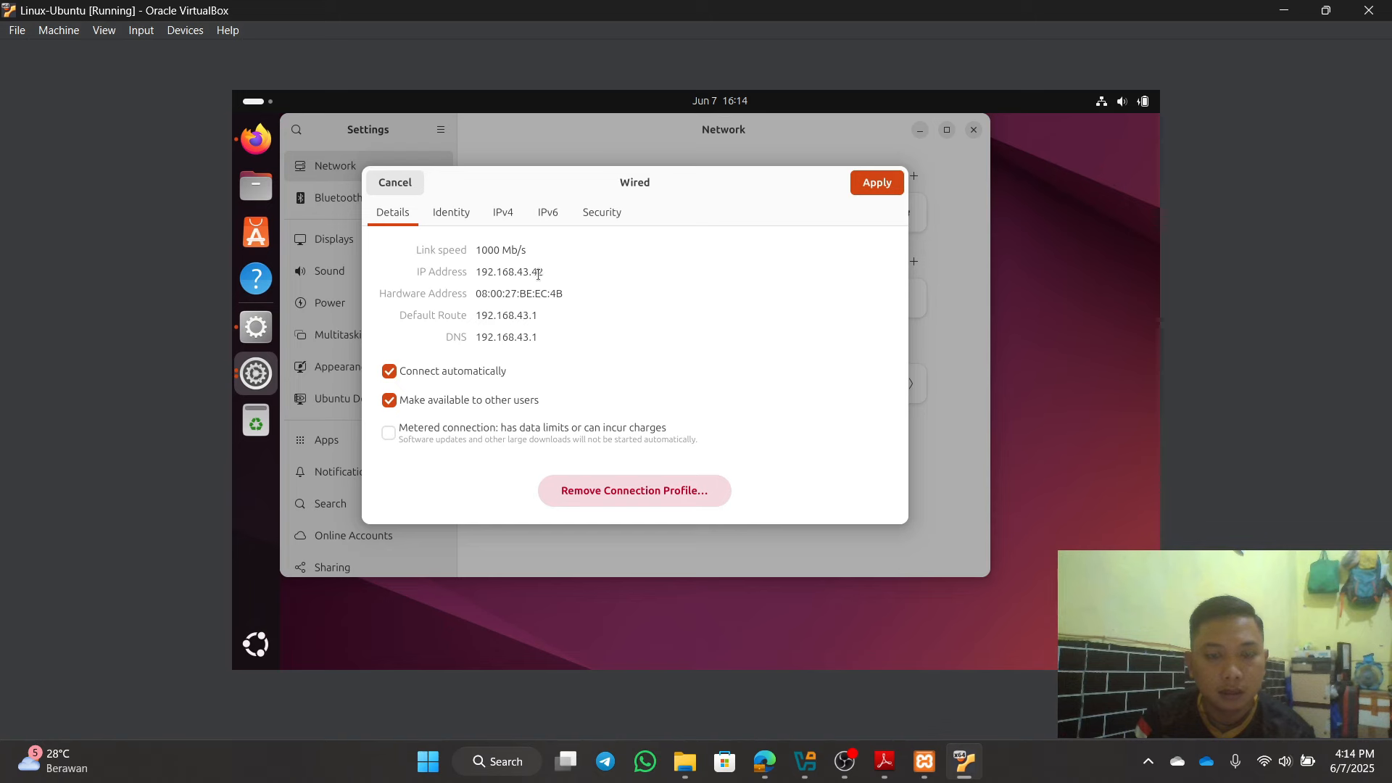
click(902, 174)
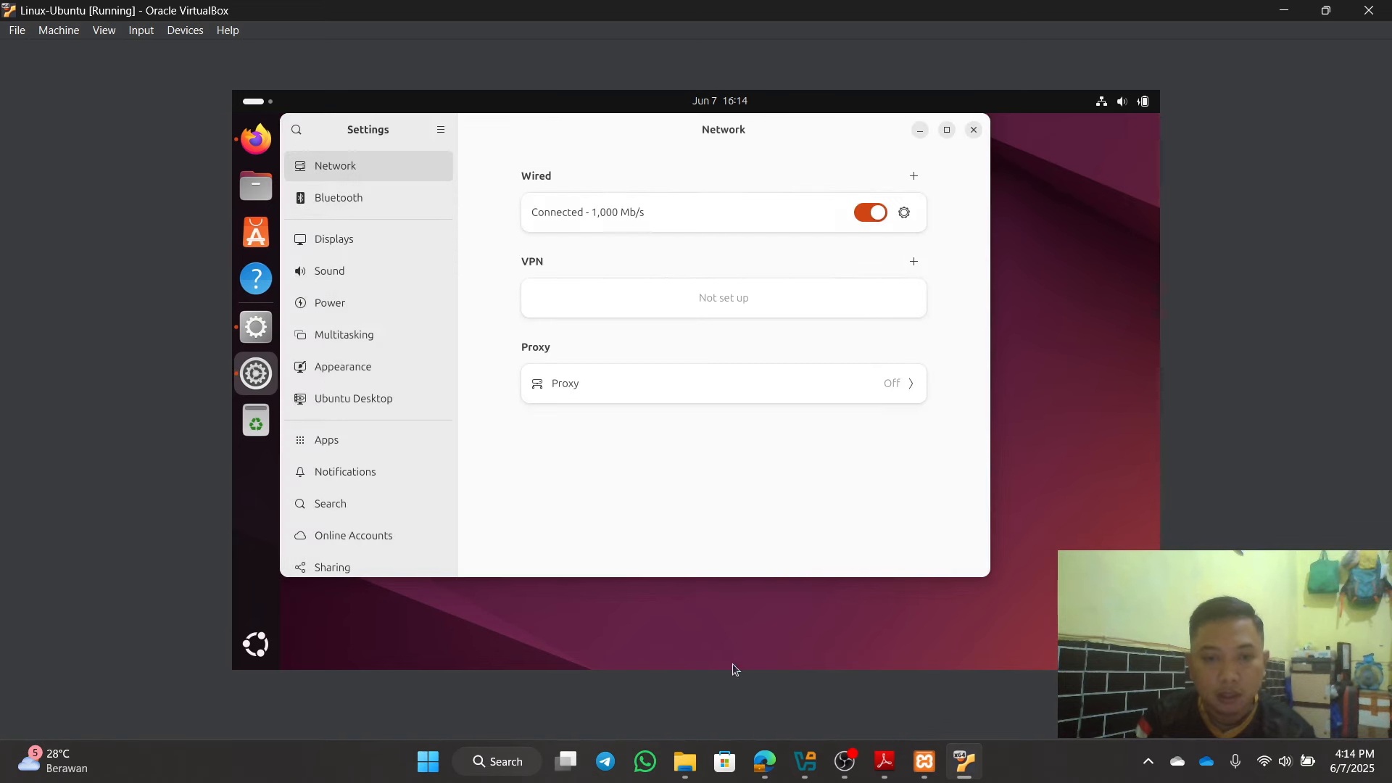
click(422, 765)
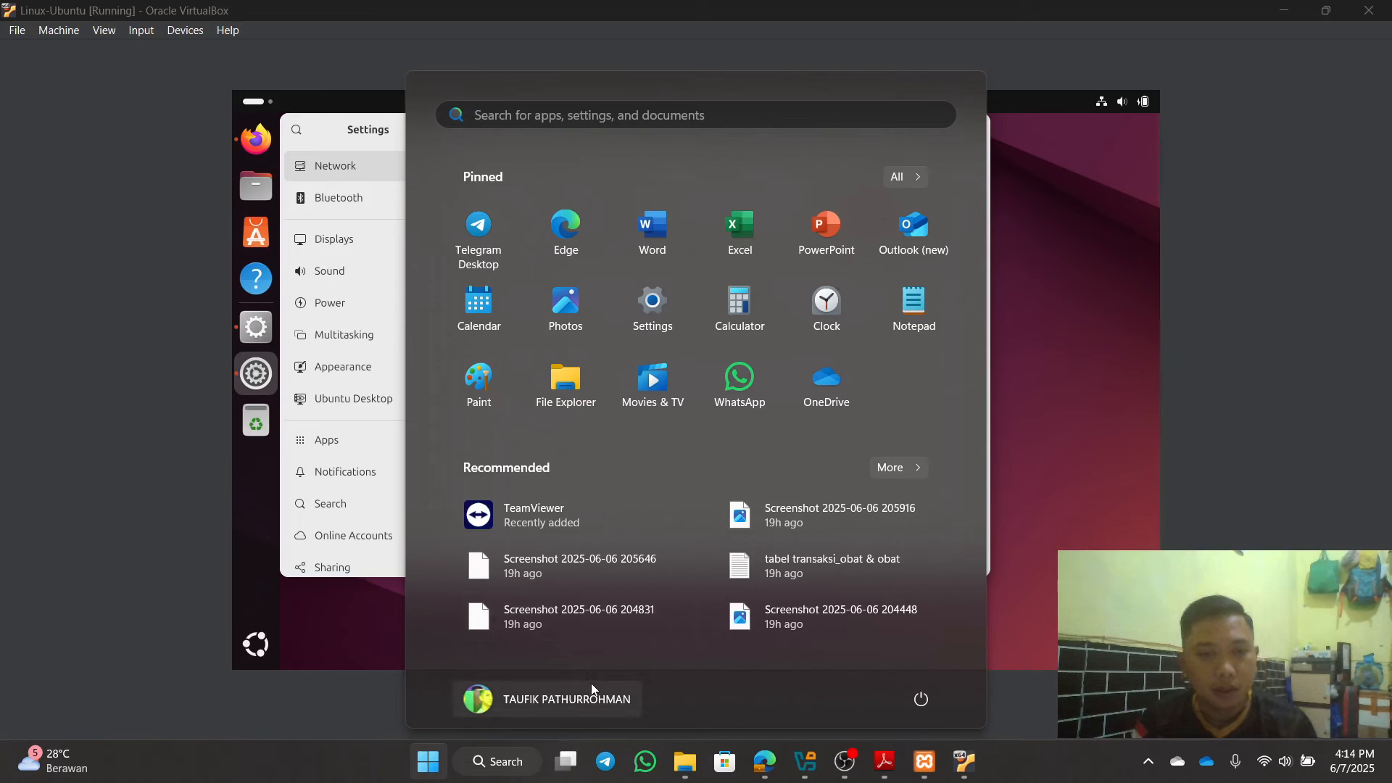
Step: In Command Prompt, ping the VM at 192.168.43.42, getting 4/4 replies with 0% loss
text(cmd)
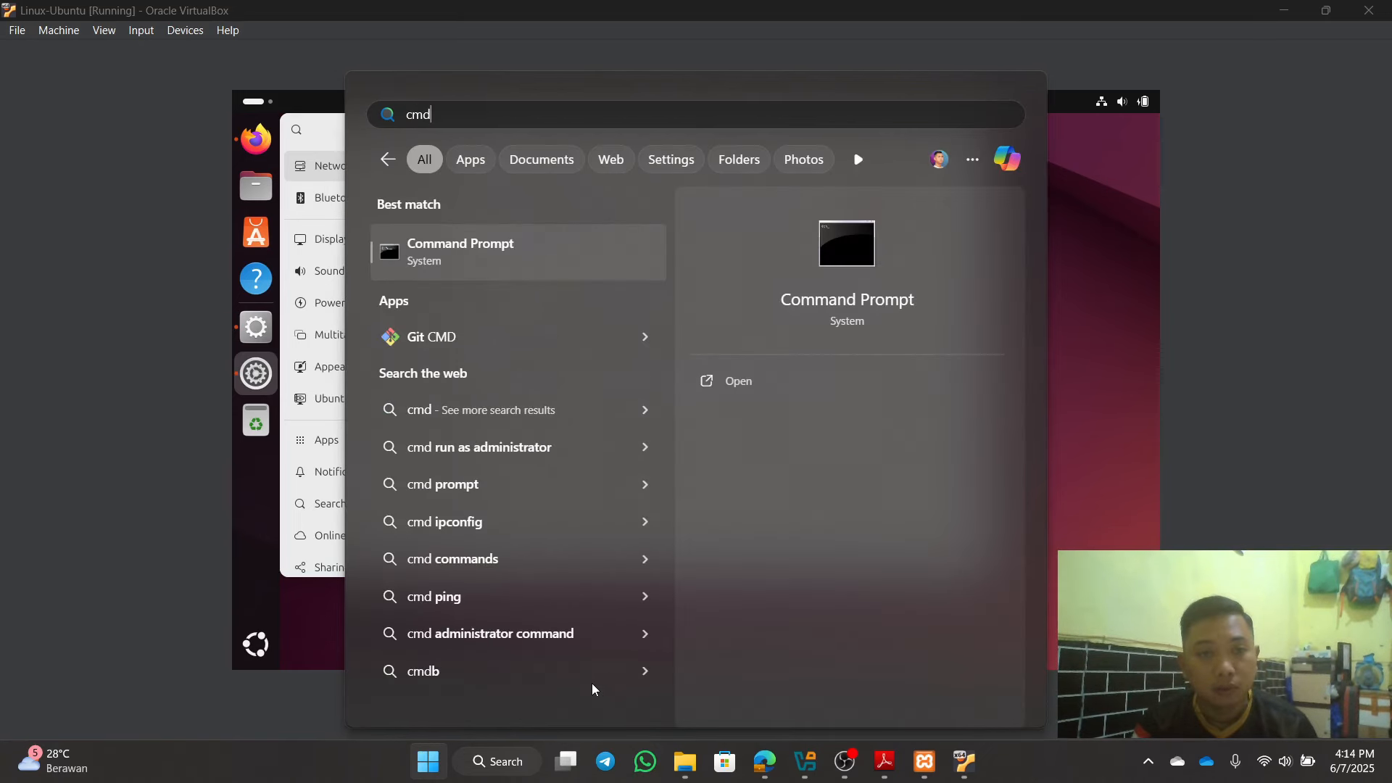
key(Return)
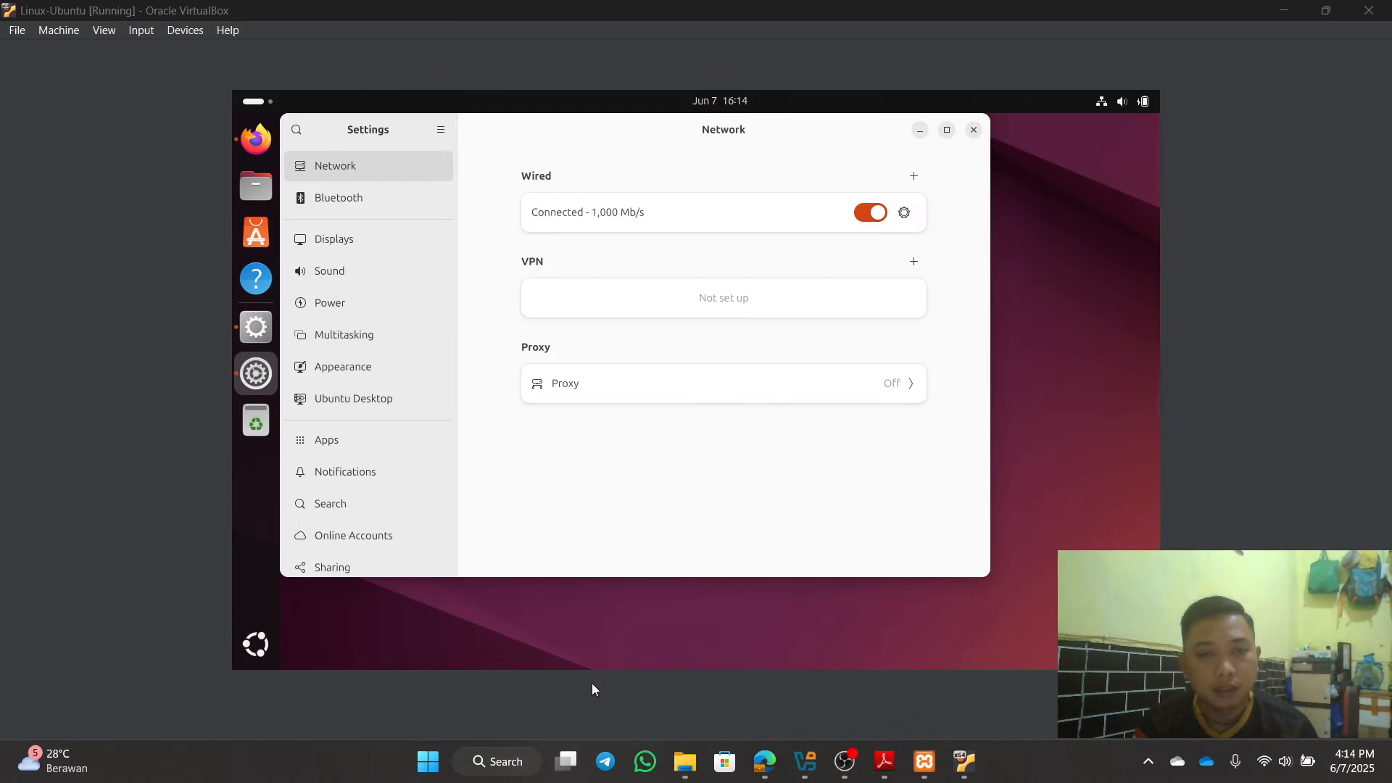
text(pi)
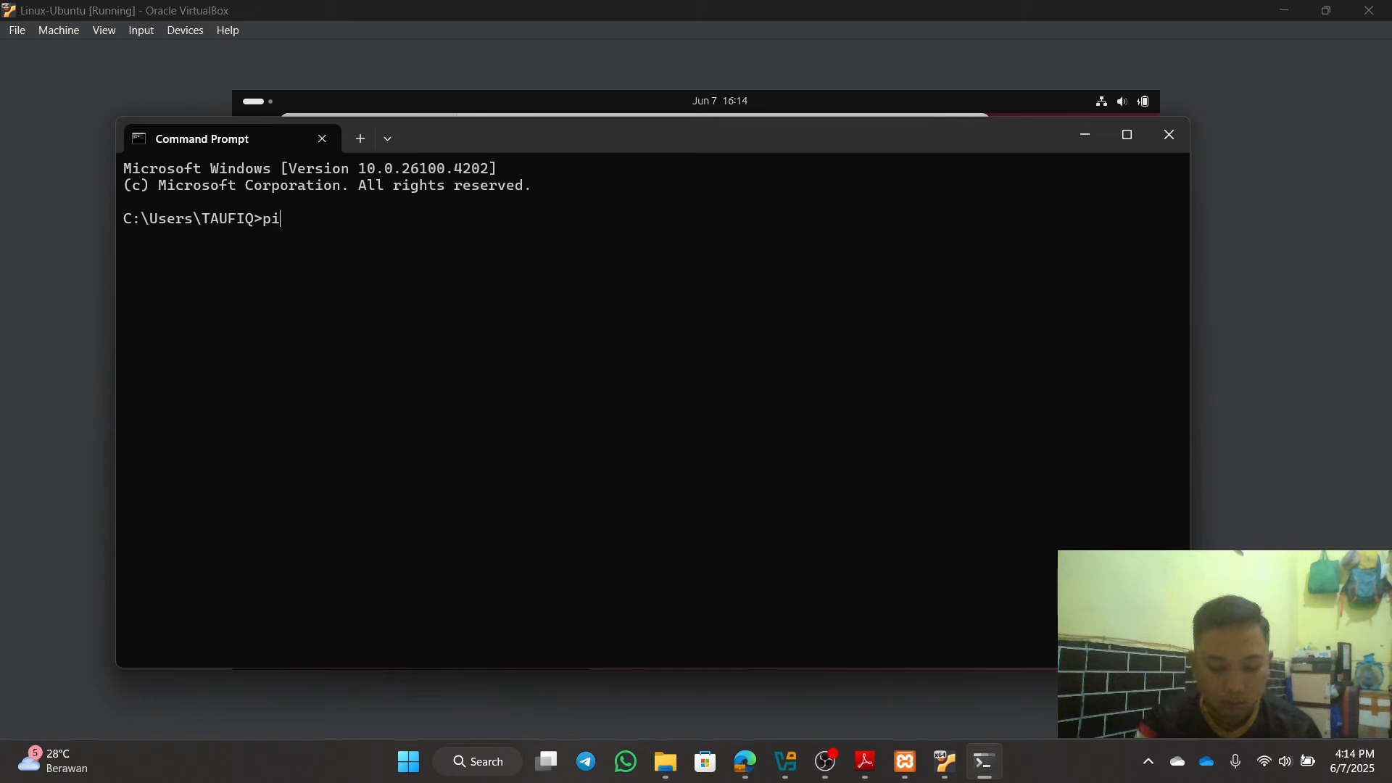
text(ng 192.1)
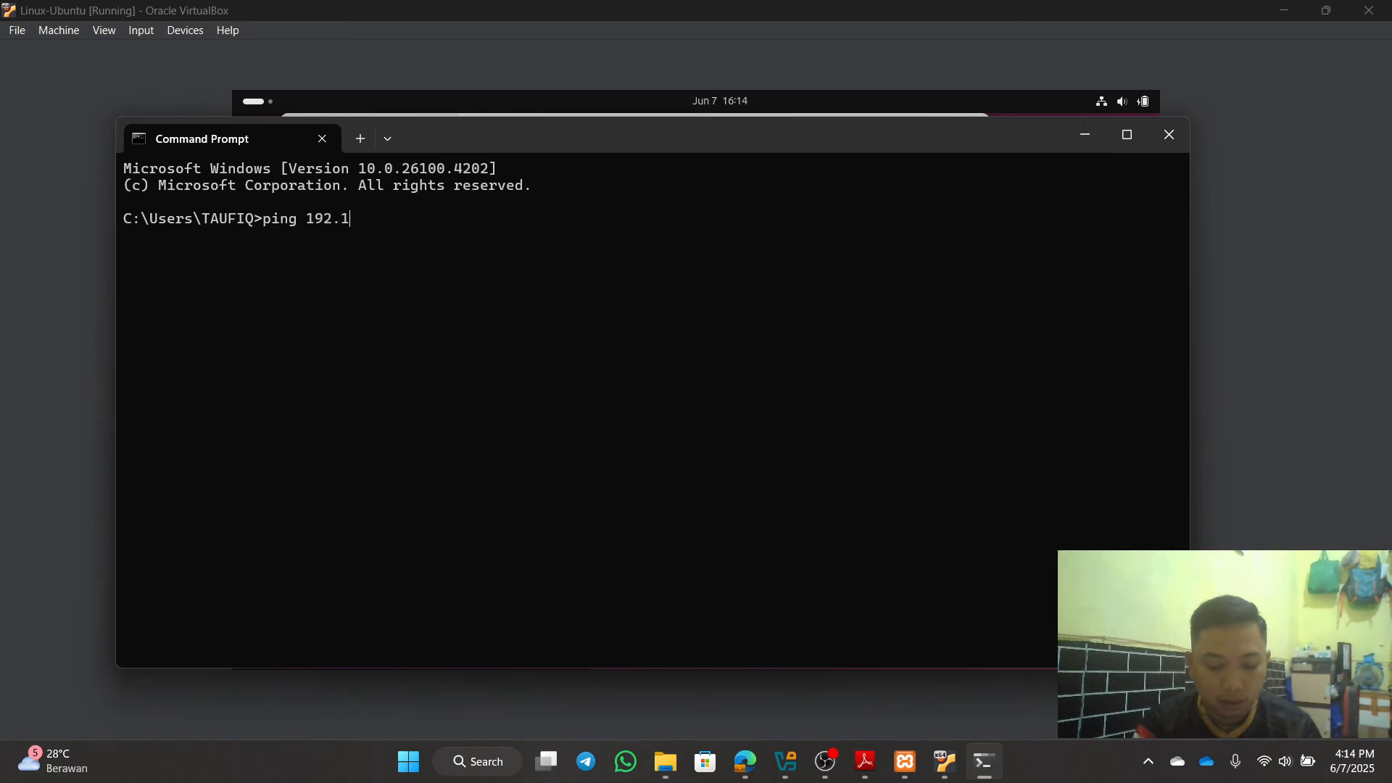
text(68.43)
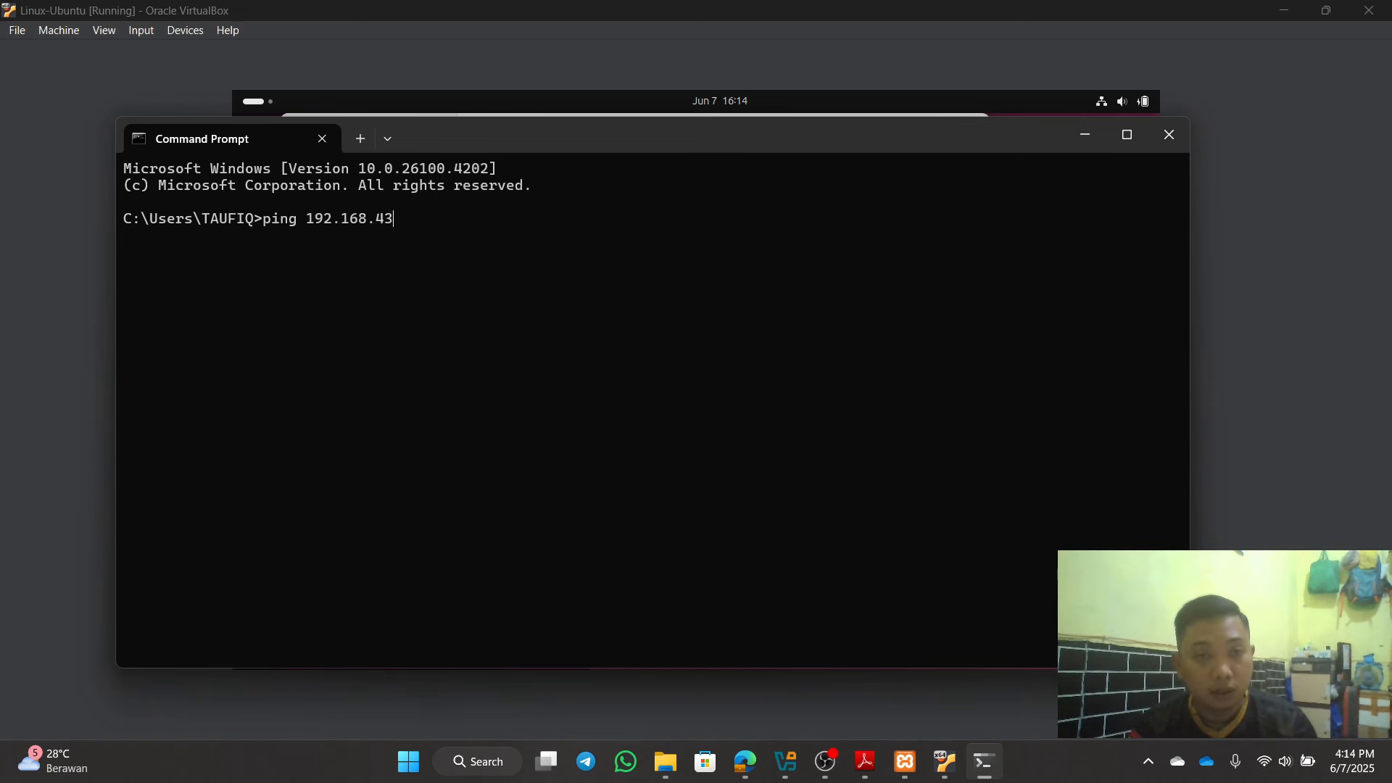
text(.42)
key(Return)
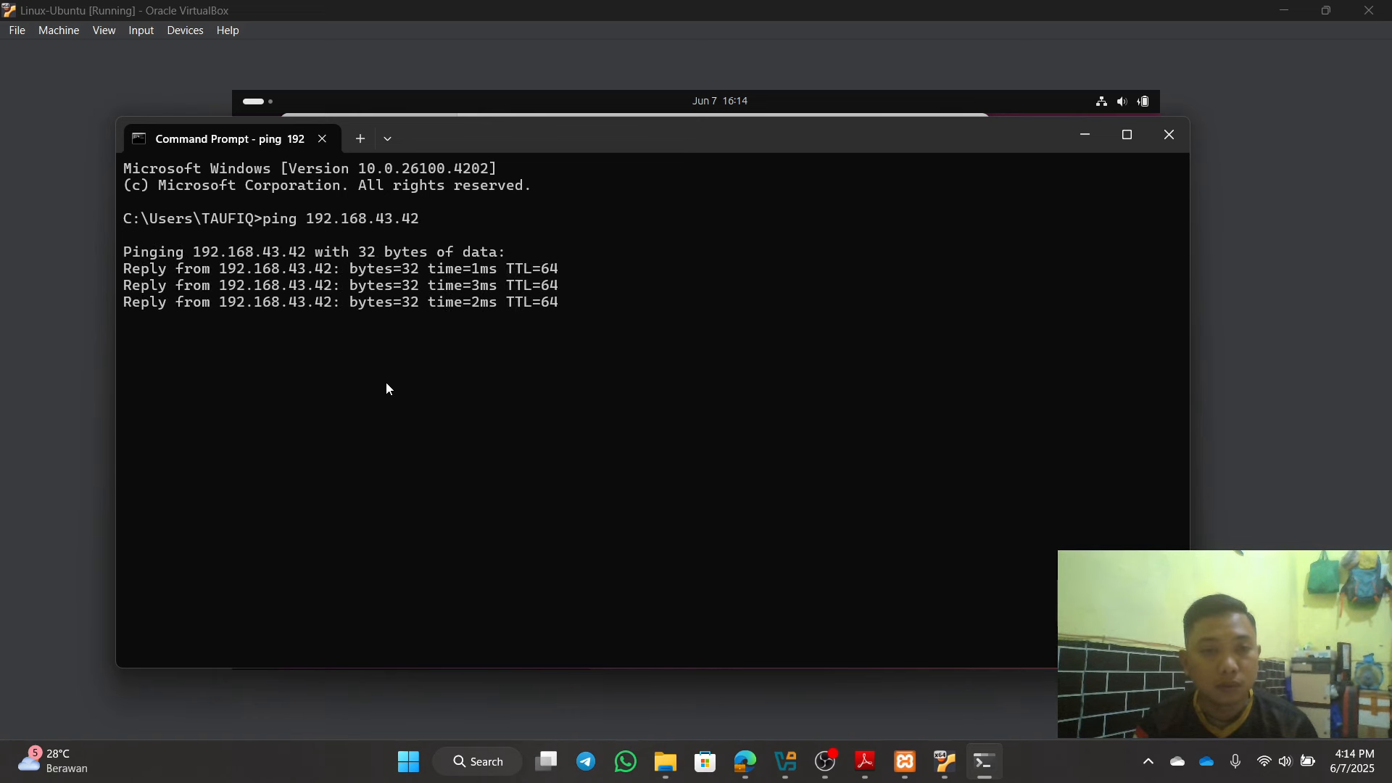
Step: Run ipconfig, copy the 188 ending of host Wi-Fi address 192.168.43.188, and close the window
text(ip)
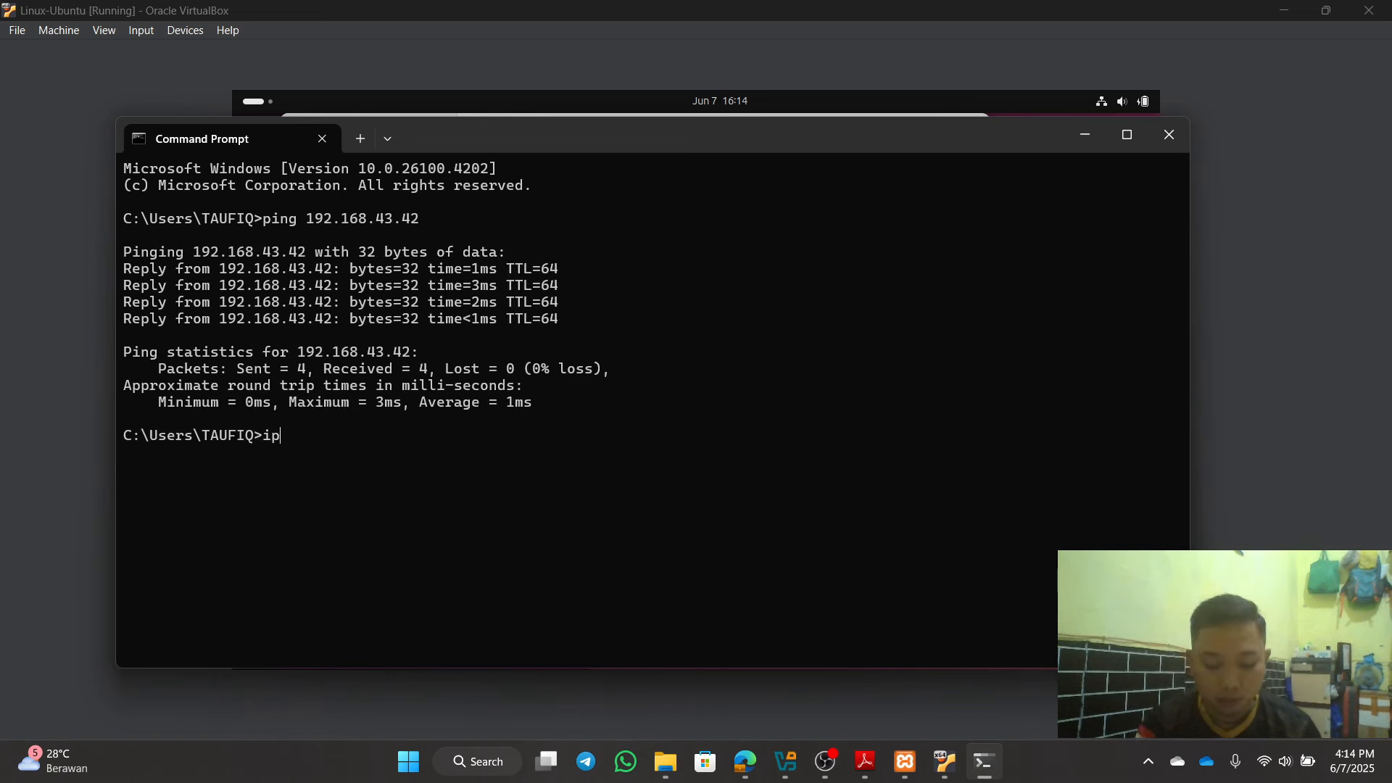
text(confi)
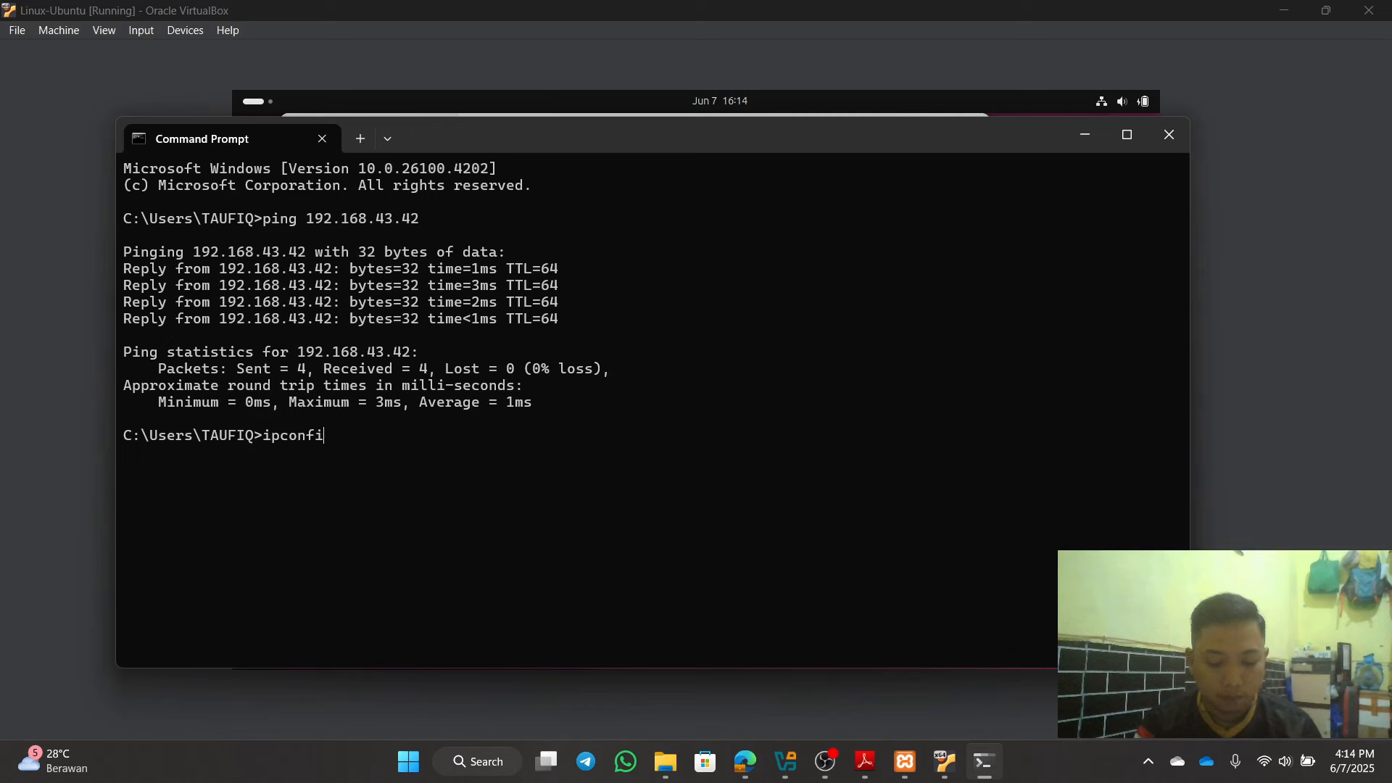
text(g)
key(Return)
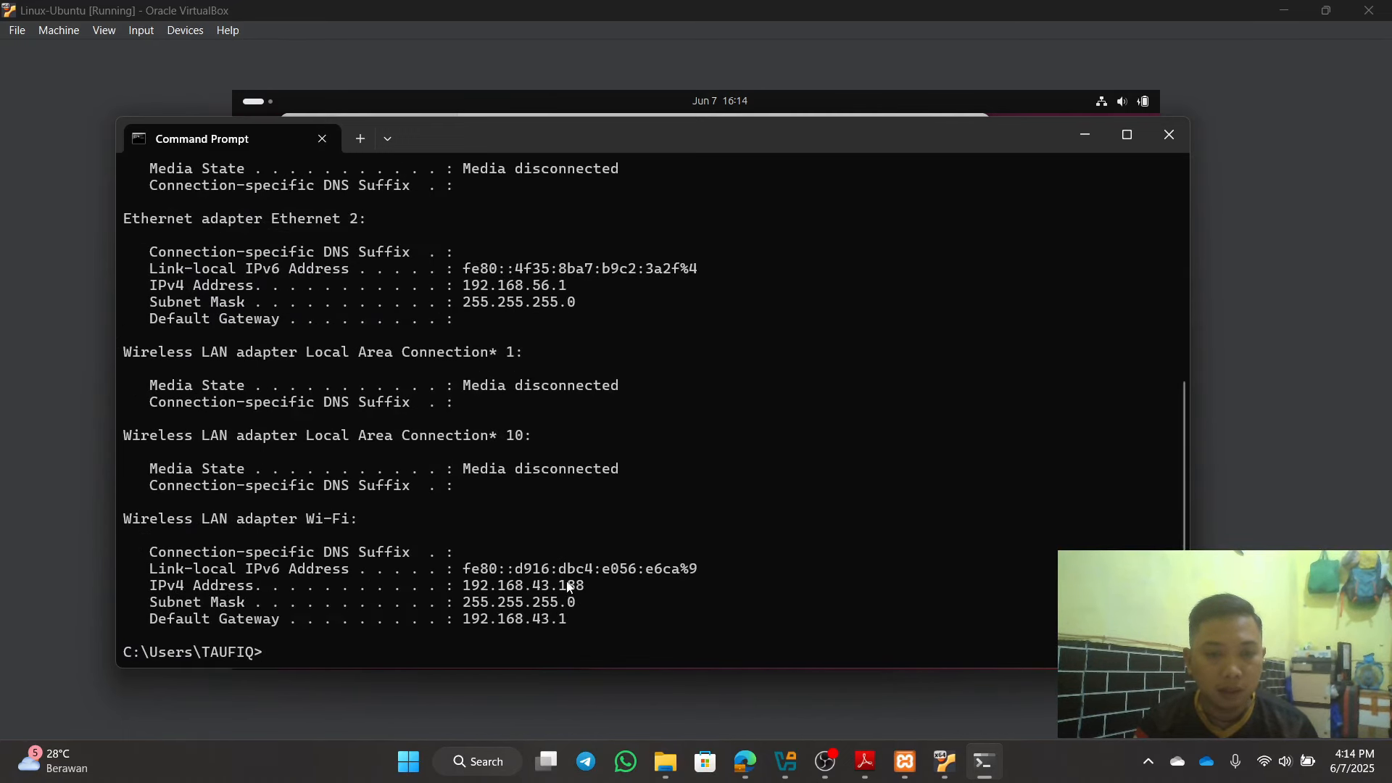
drag(560, 586, 587, 587)
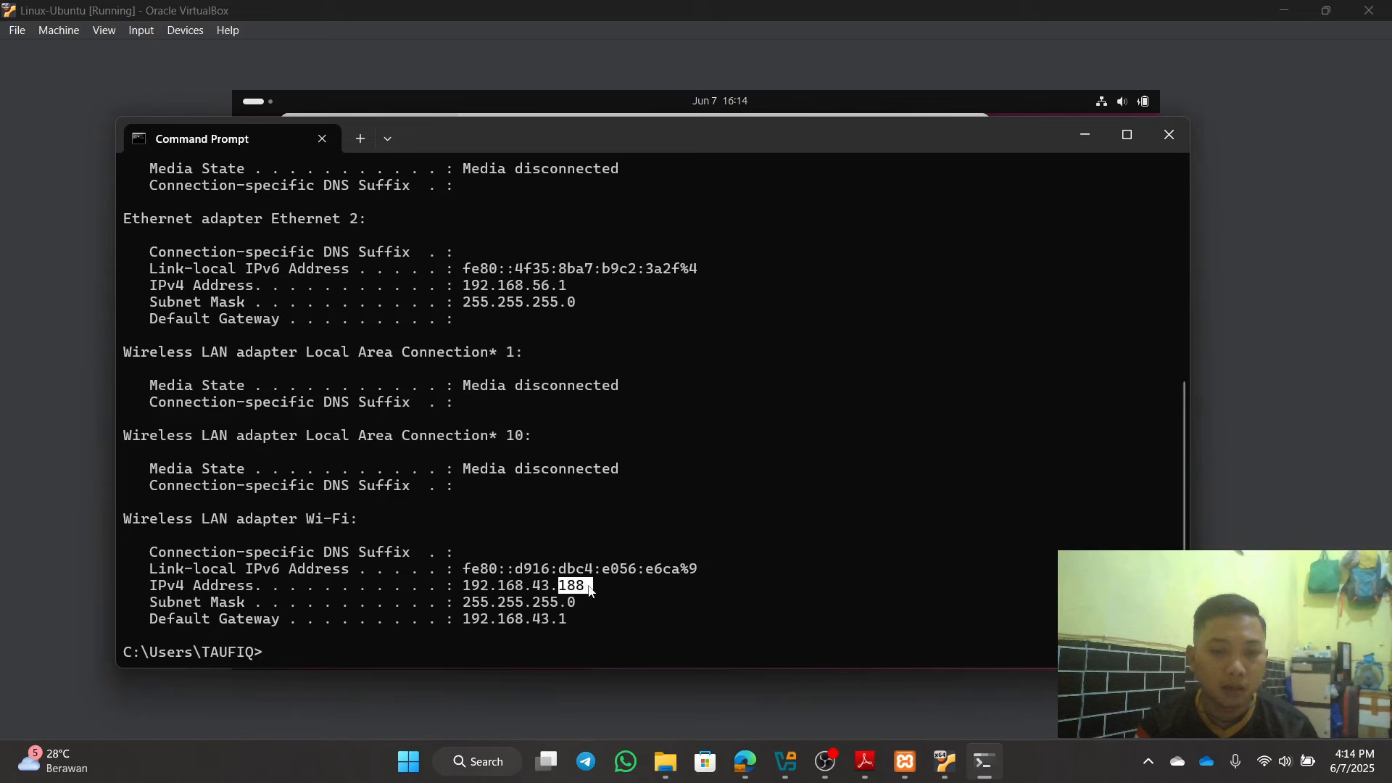
right_click(589, 590)
click(1169, 136)
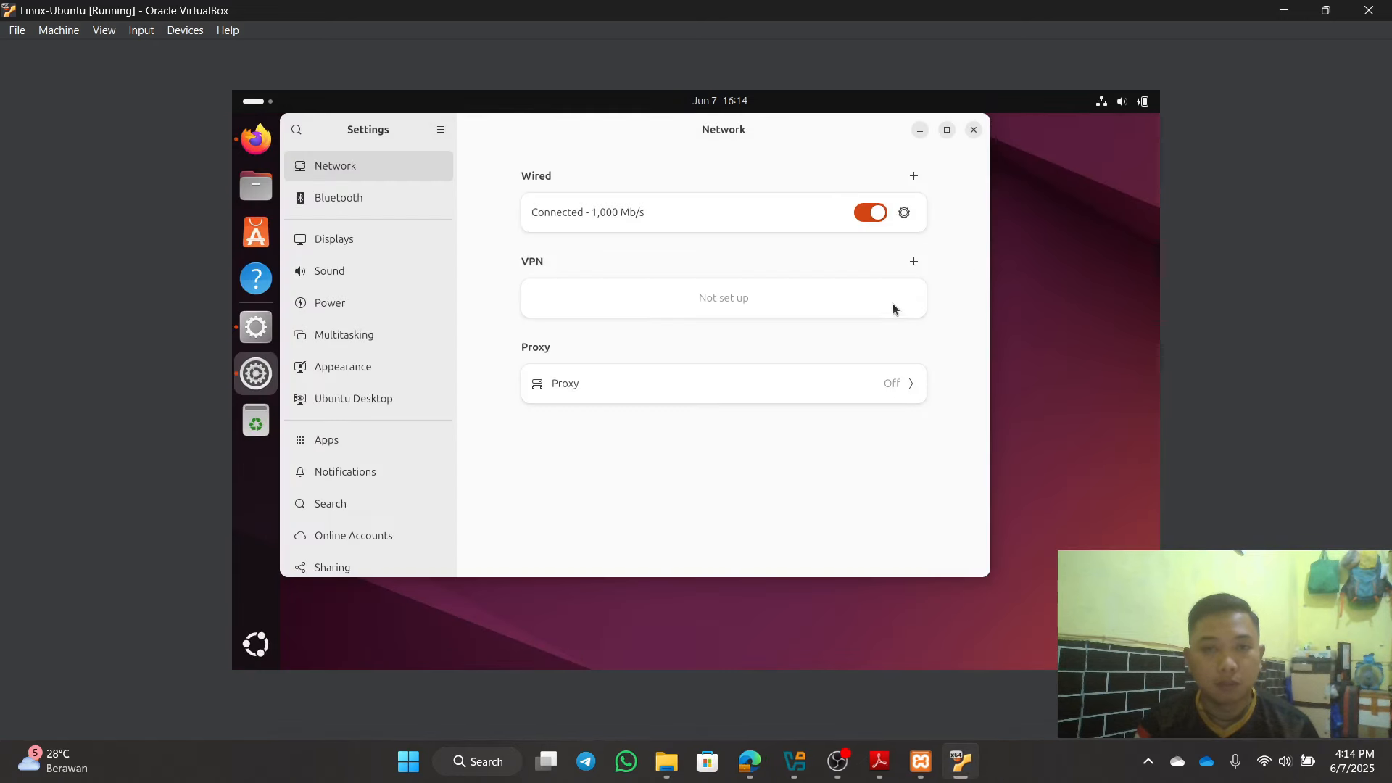
Step: In a VM terminal, ping the host at 192.168.43.188 after fixing a typo, stop with Ctrl+Z, and close it
click(918, 129)
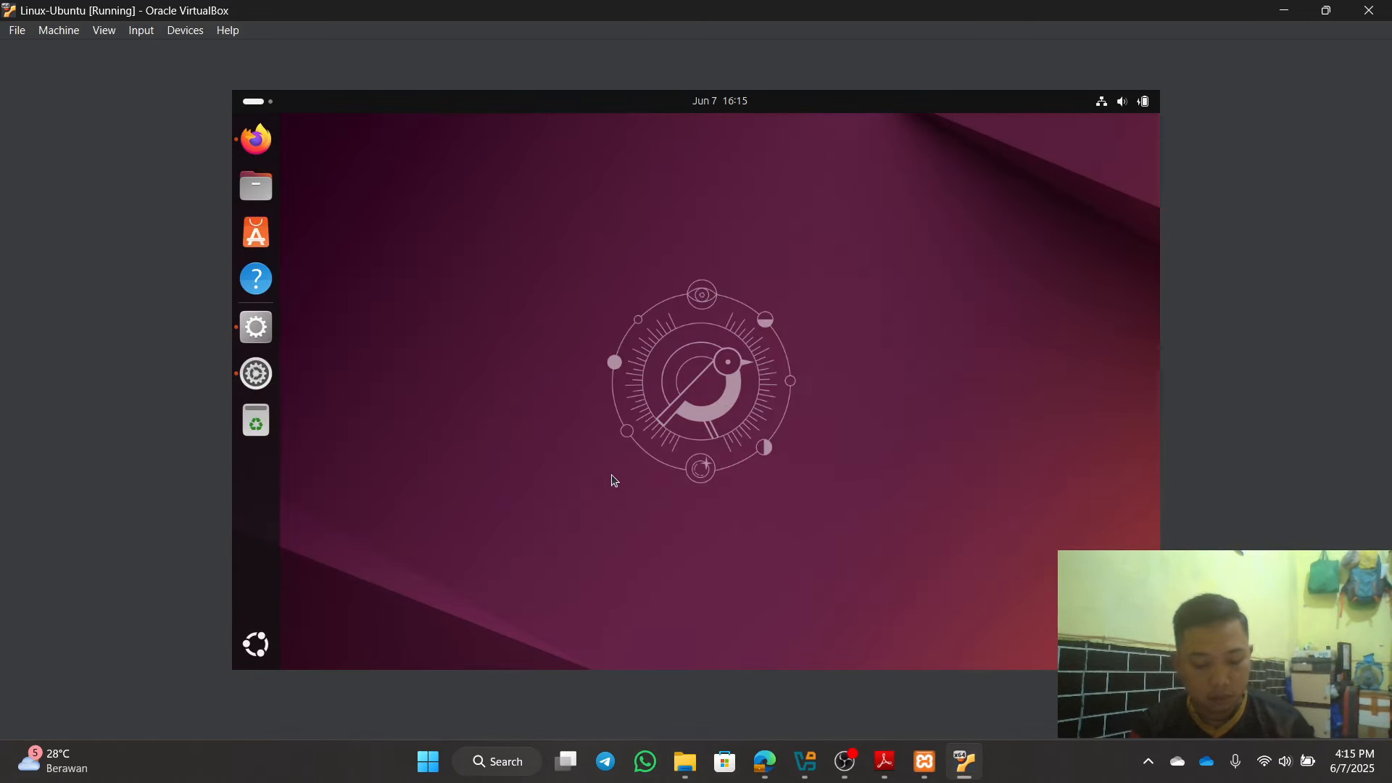
key(ctrl+alt+t)
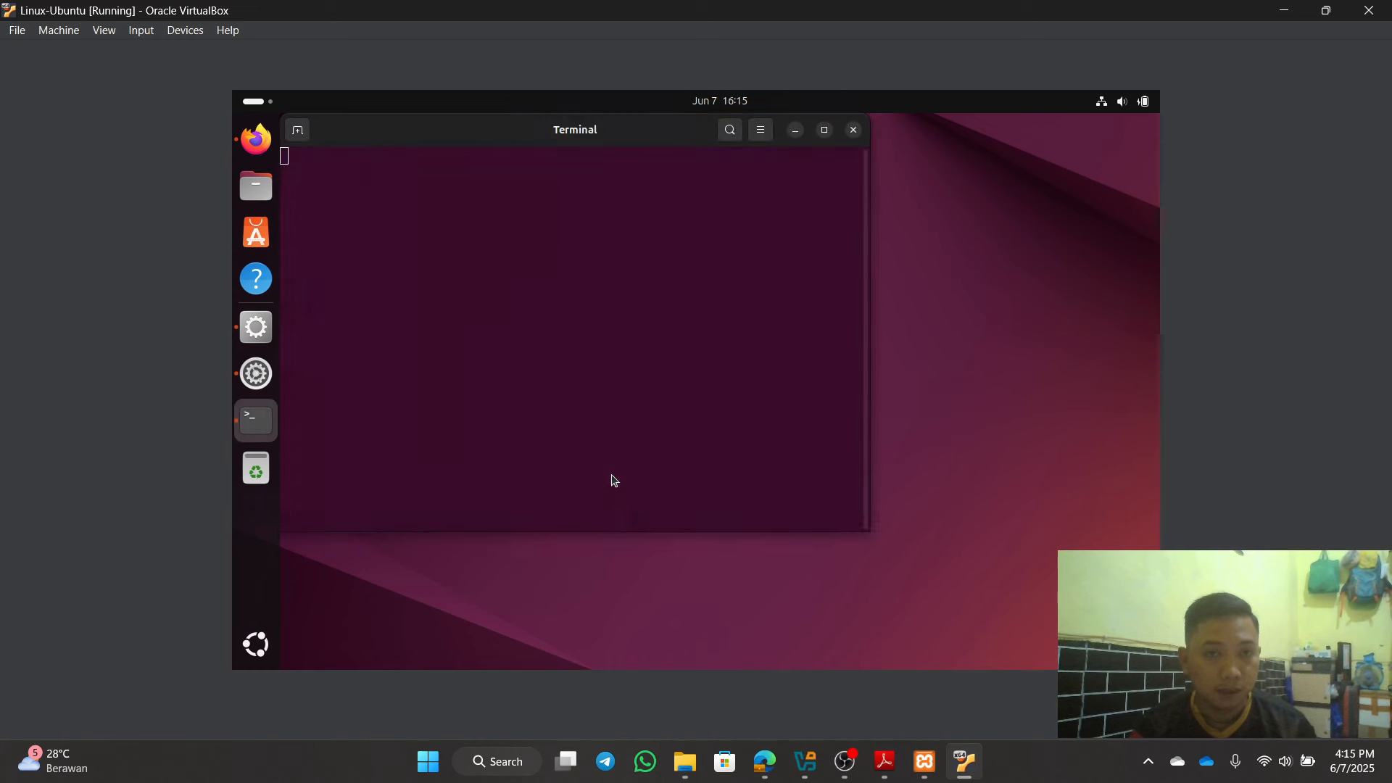
text(ping)
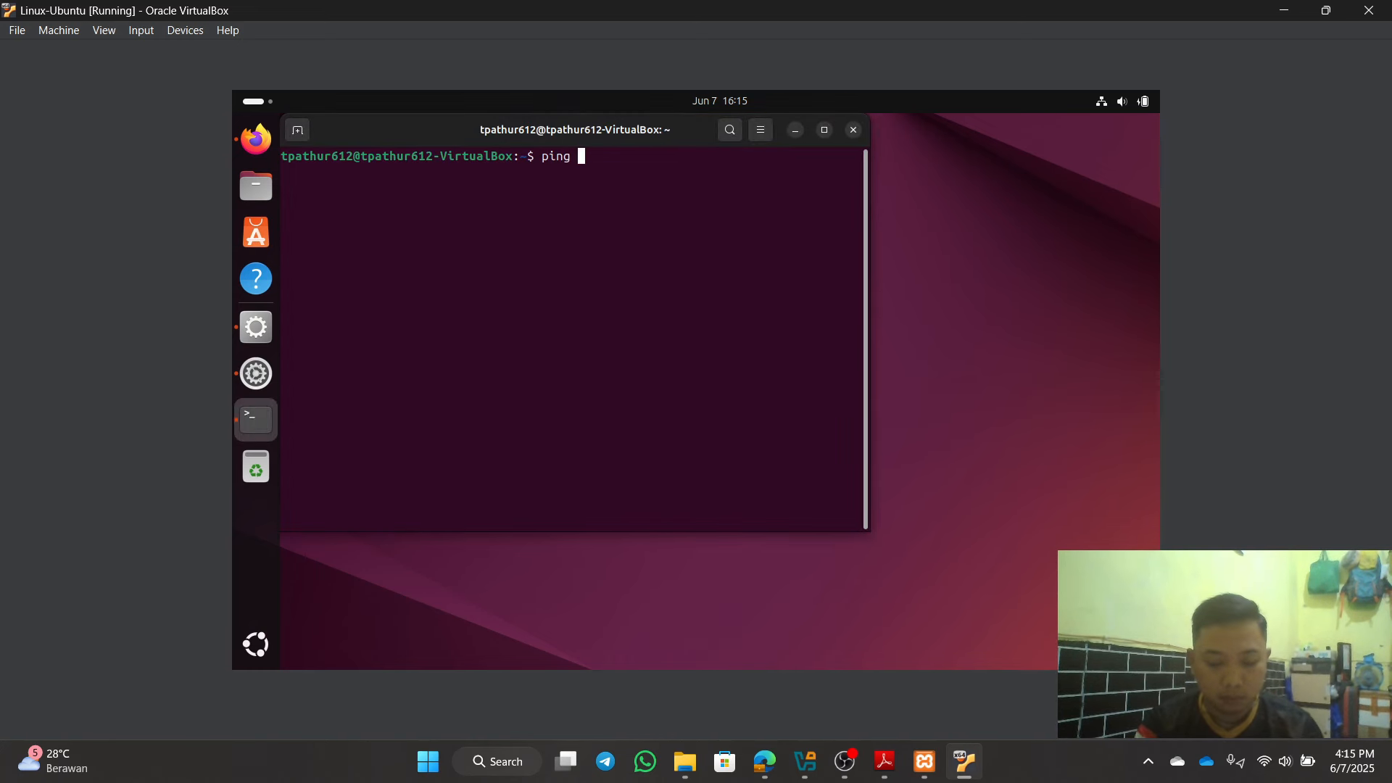
text( 912.168)
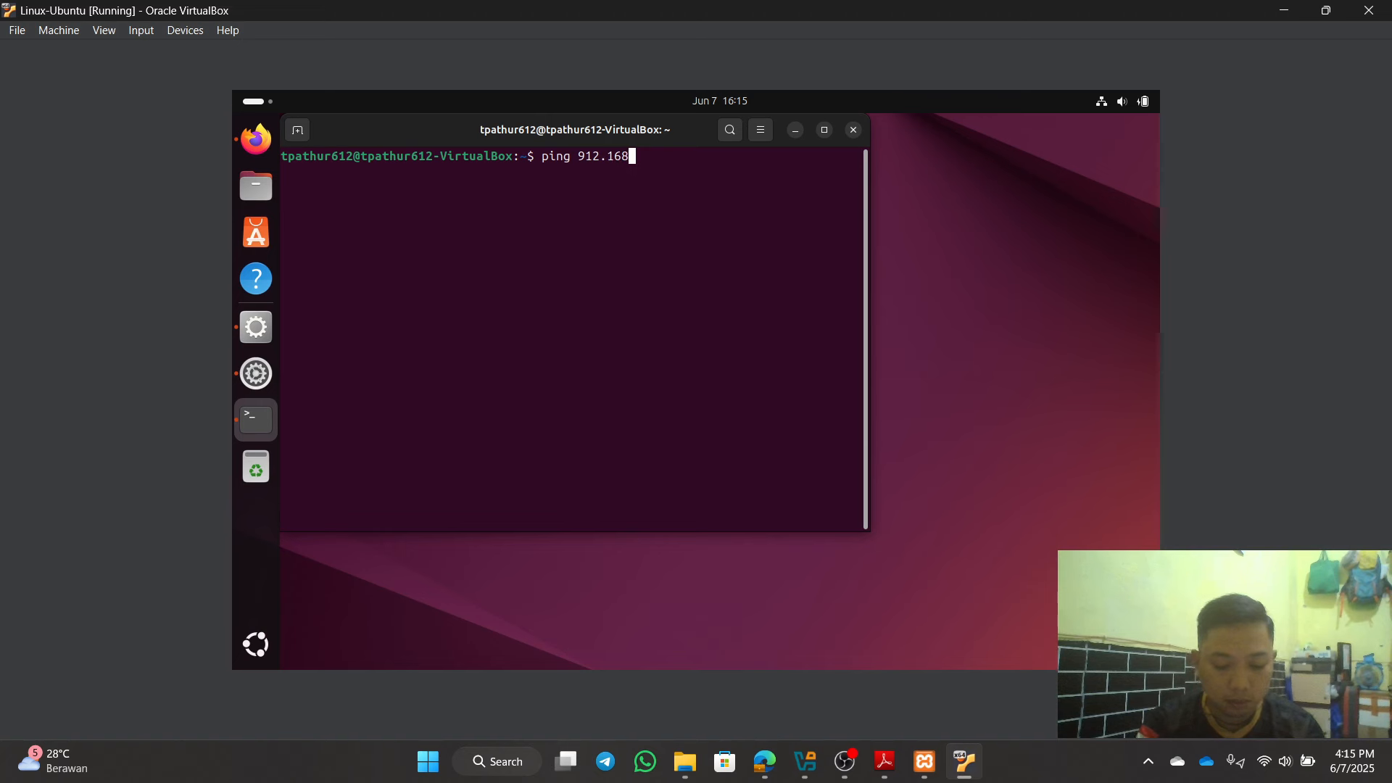
text(.43.188)
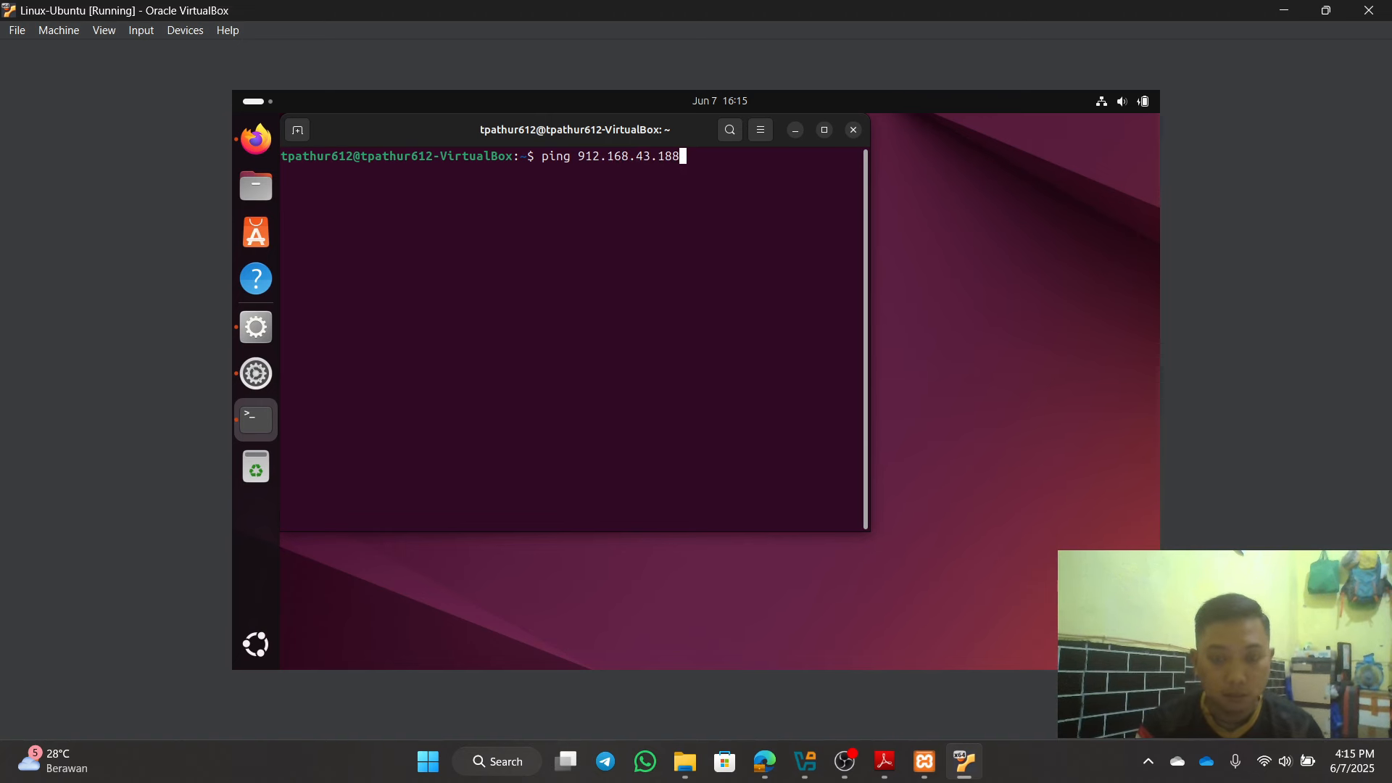
key(Return)
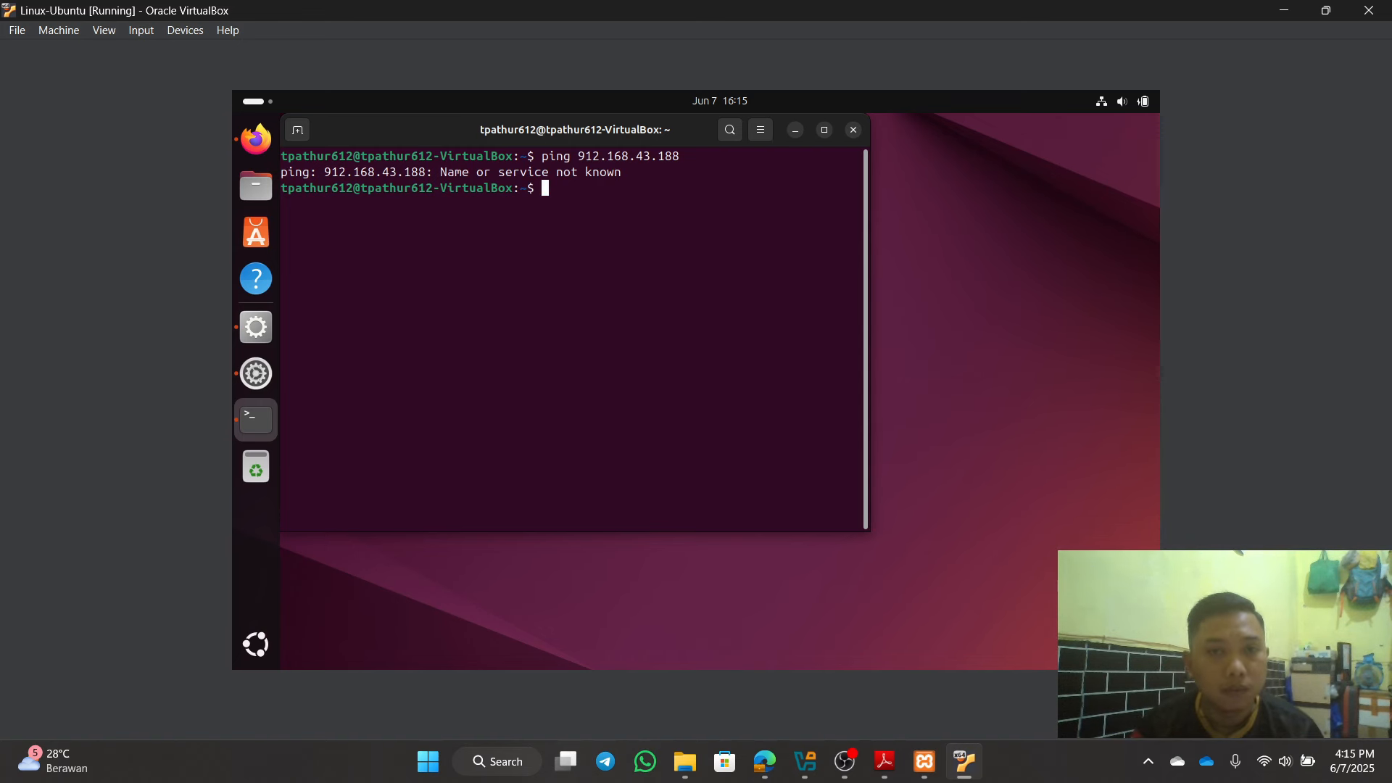
text(ping)
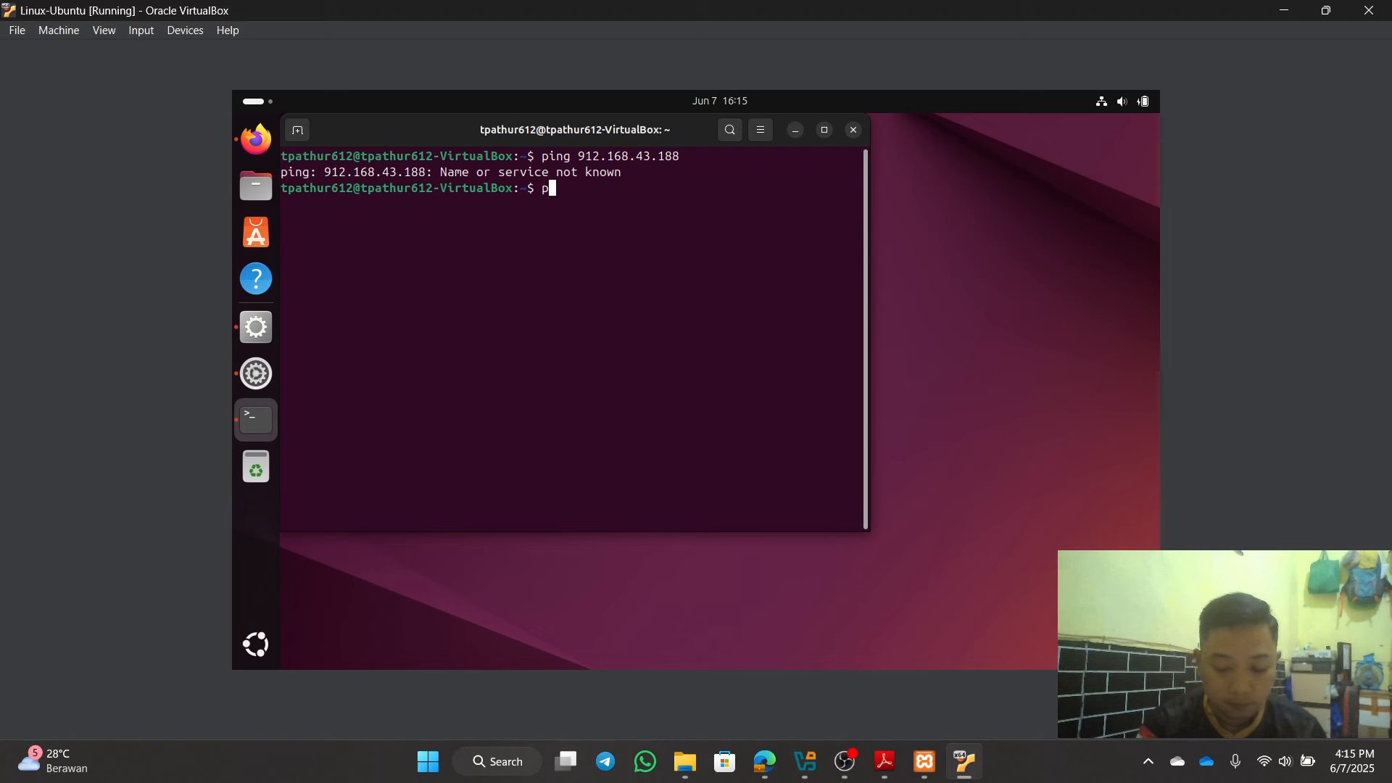
text( 192)
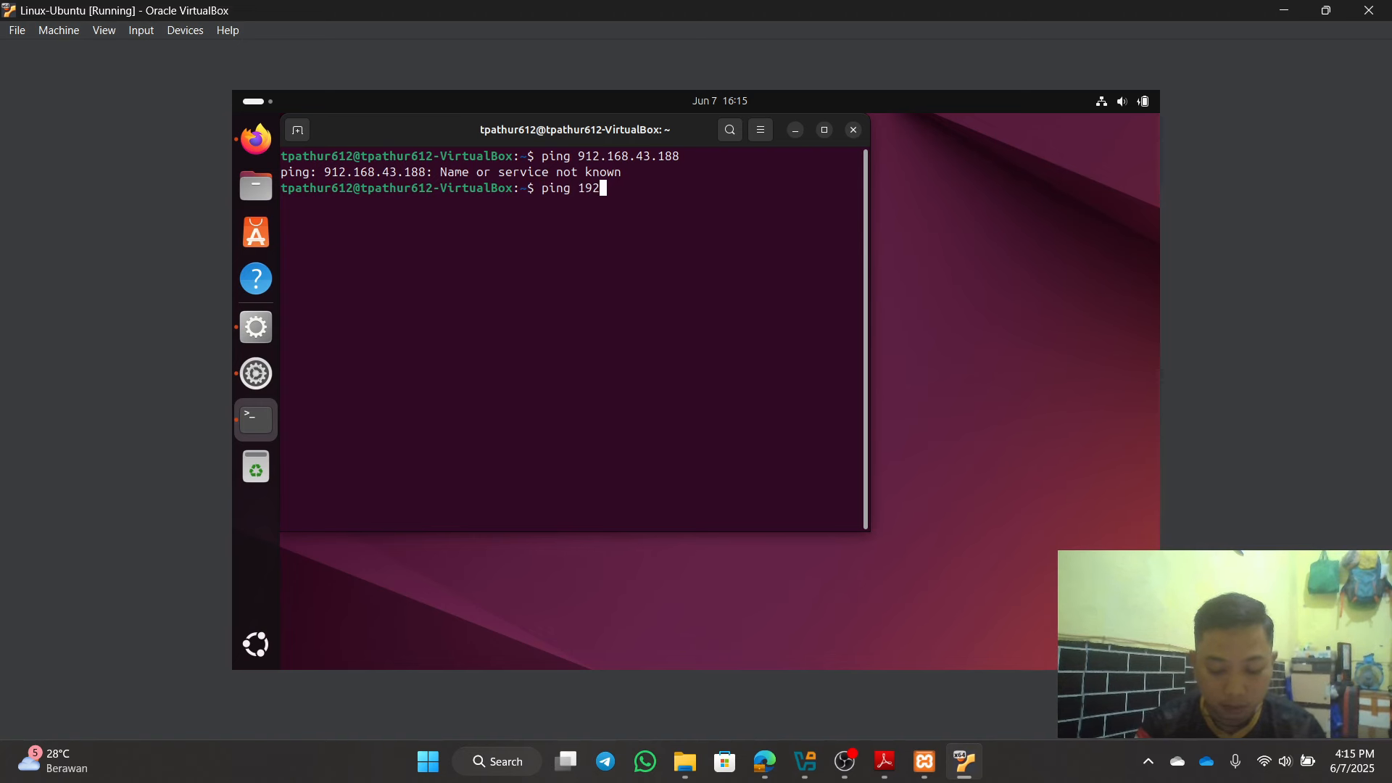
text(.168.)
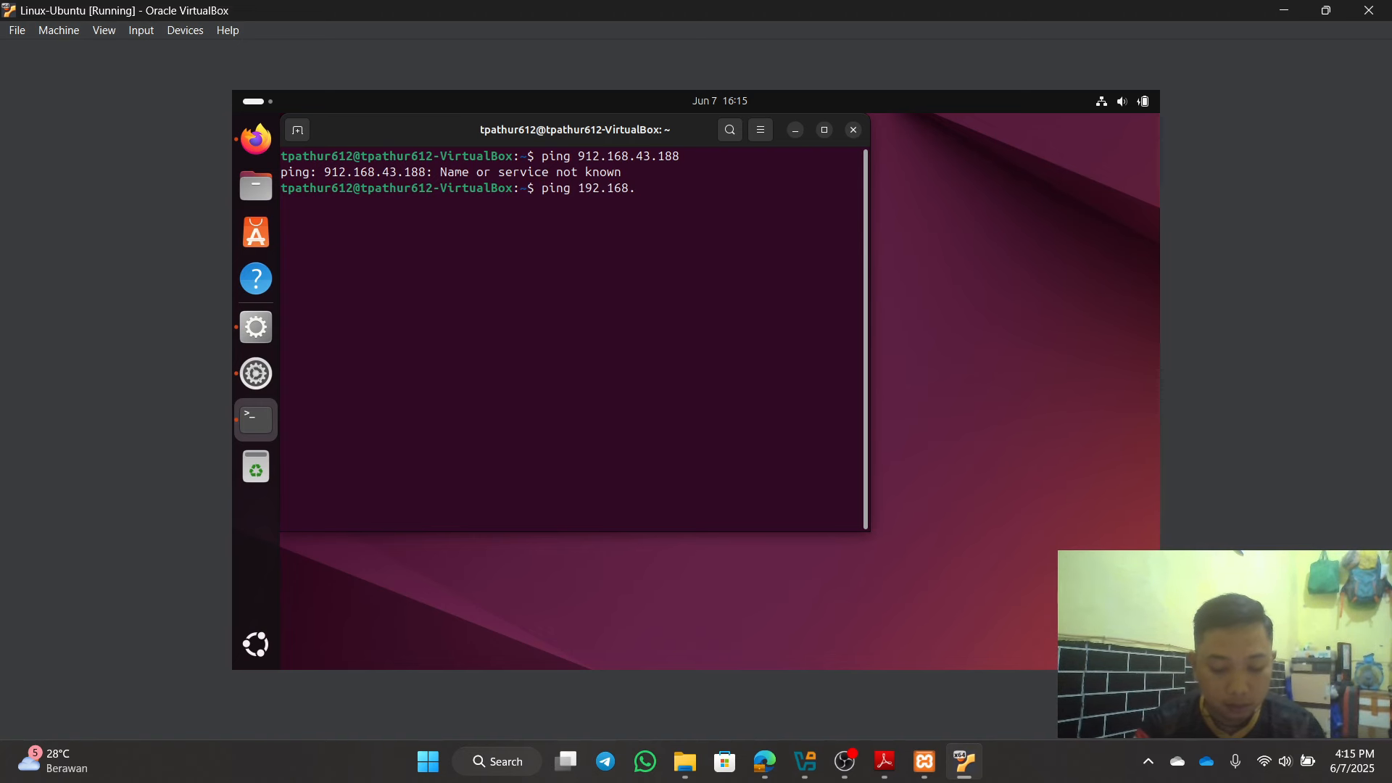
text(43.188)
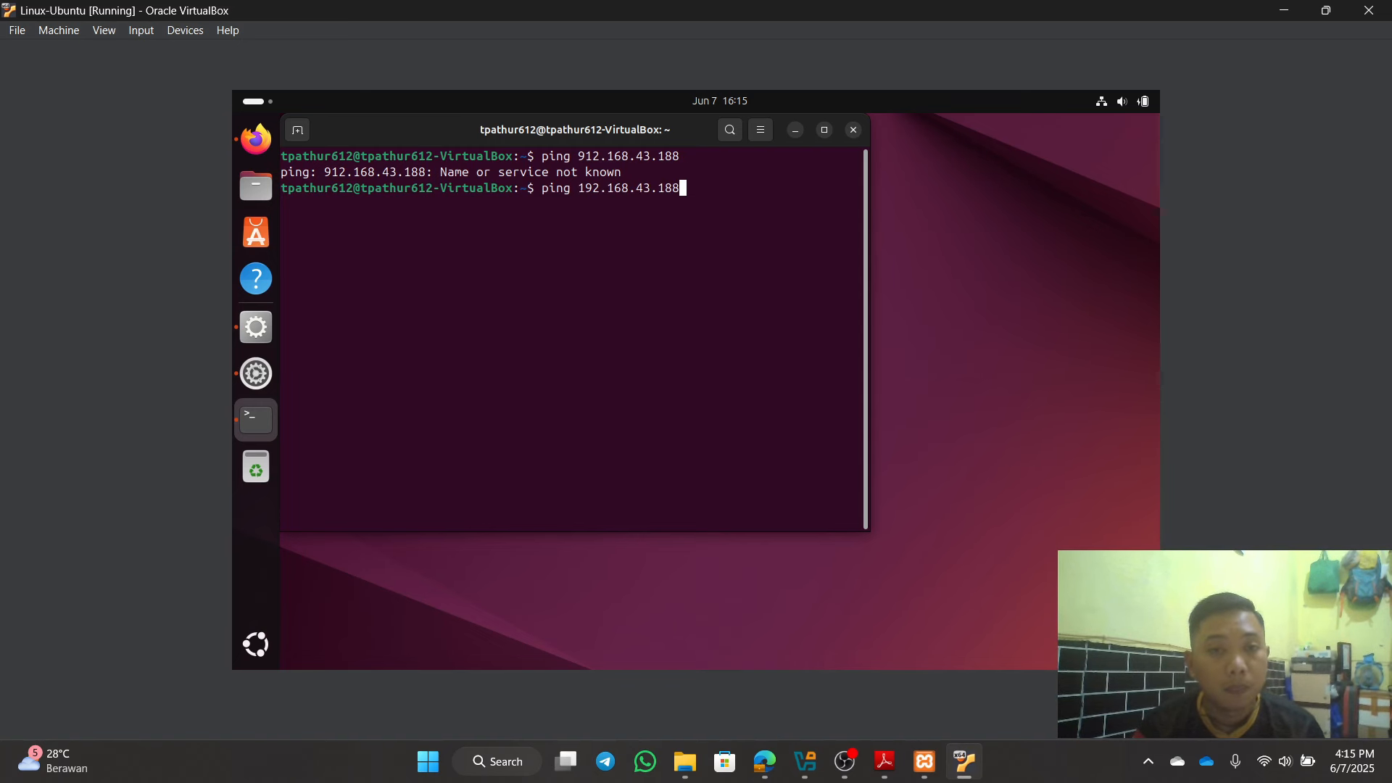
key(Return)
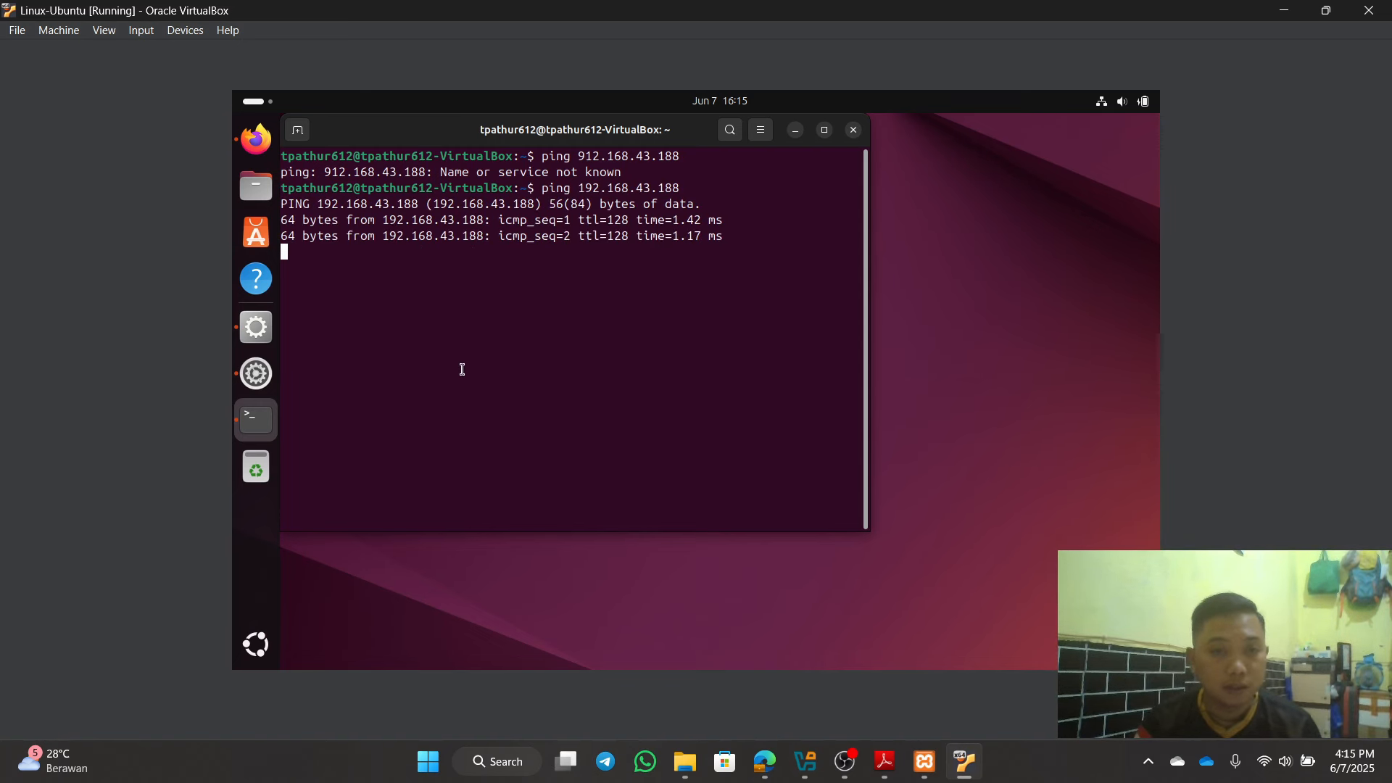
key(ctrl+z)
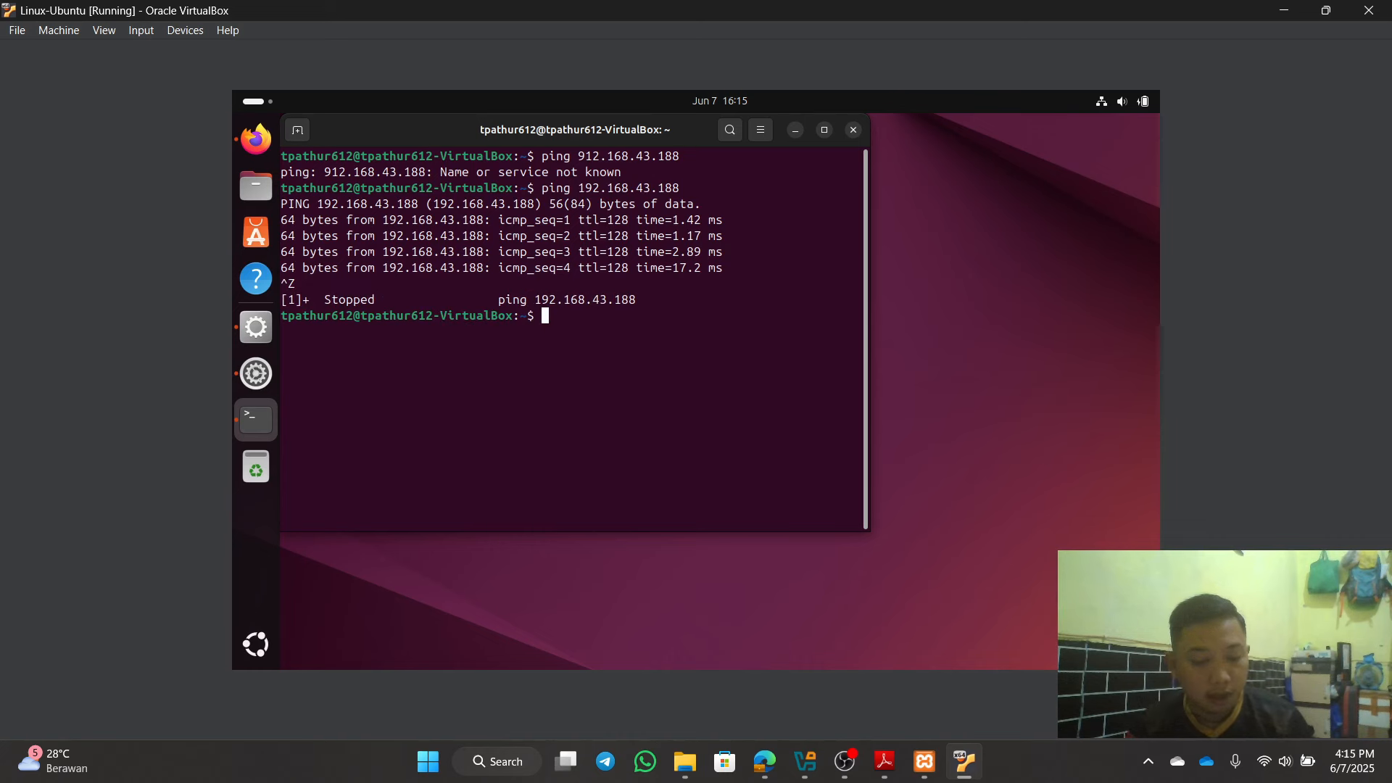
click(855, 132)
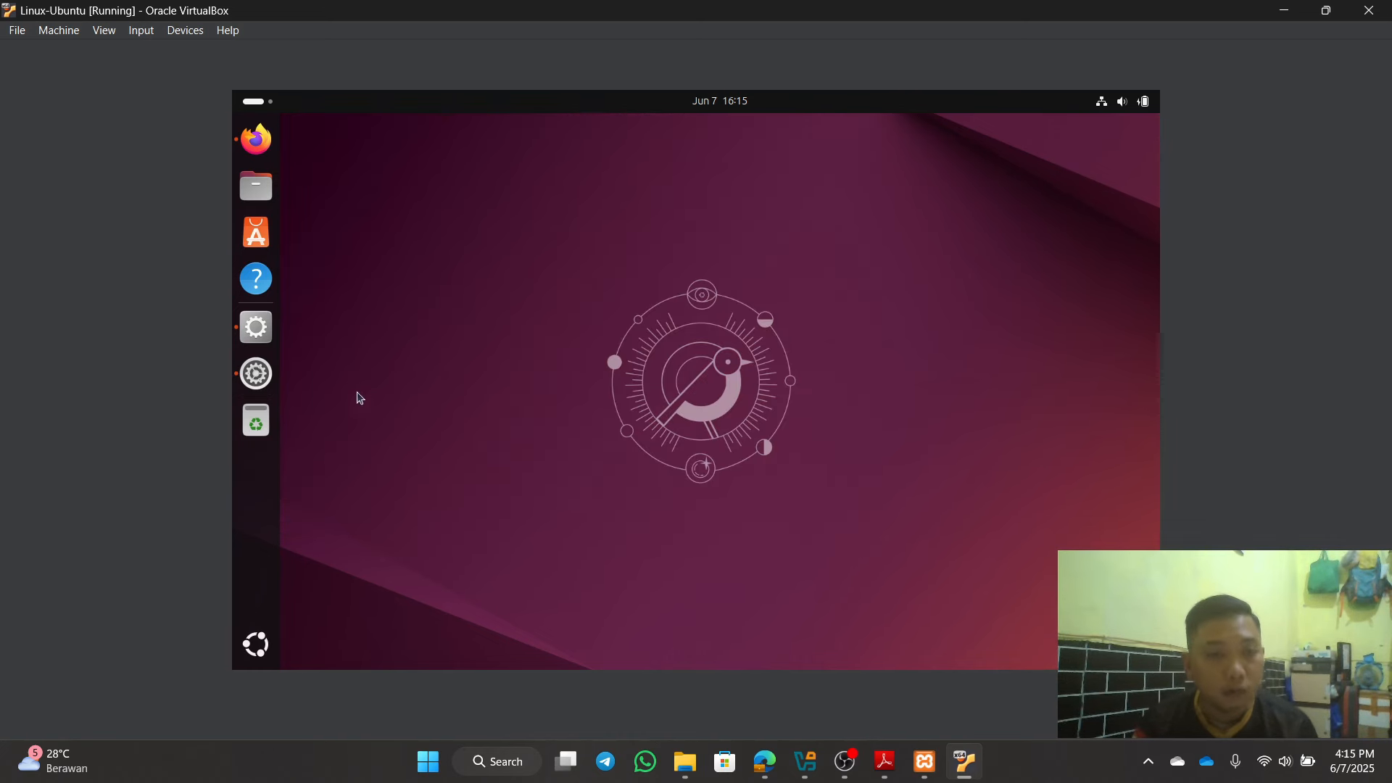
Step: Glance at VM network settings, confirm XAMPP's MySQL and Apache are running, then show the Tugas 3 PDF
click(258, 372)
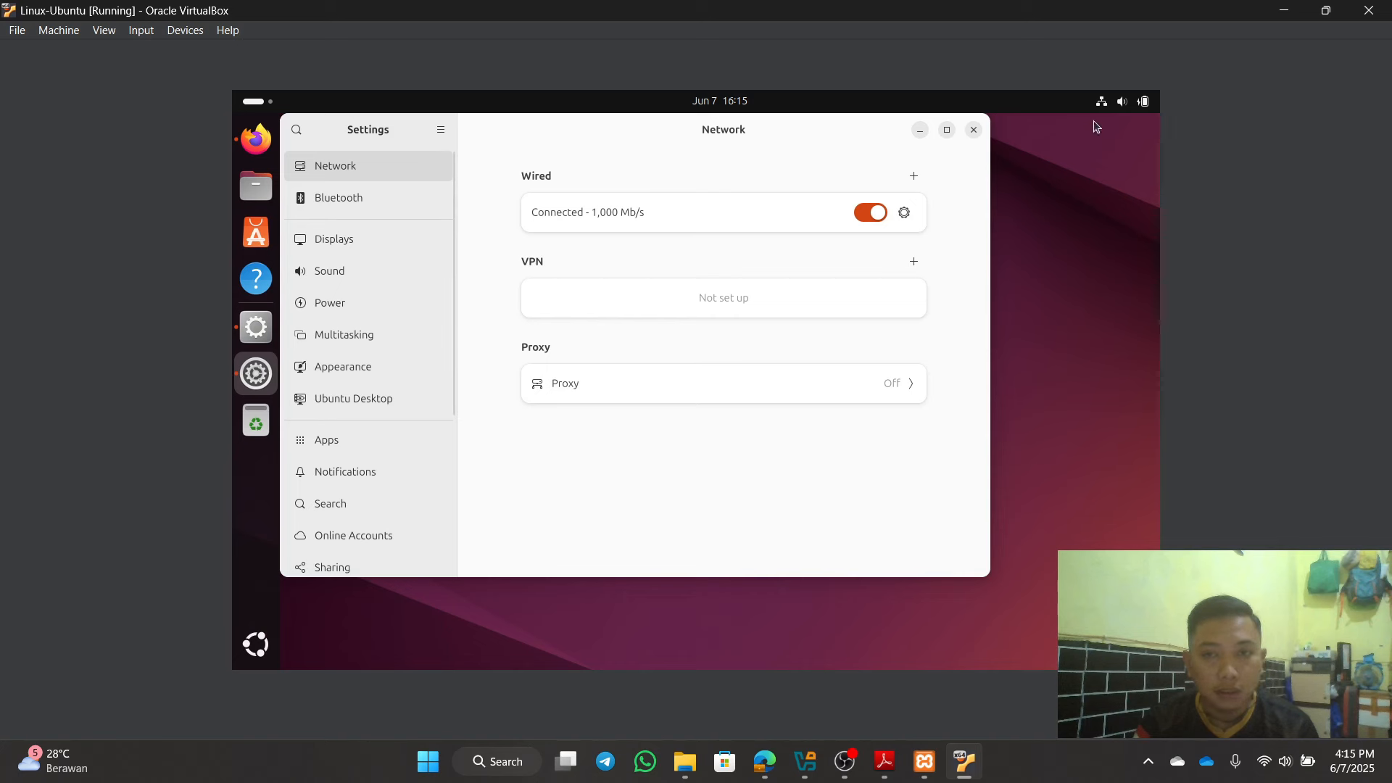
click(974, 130)
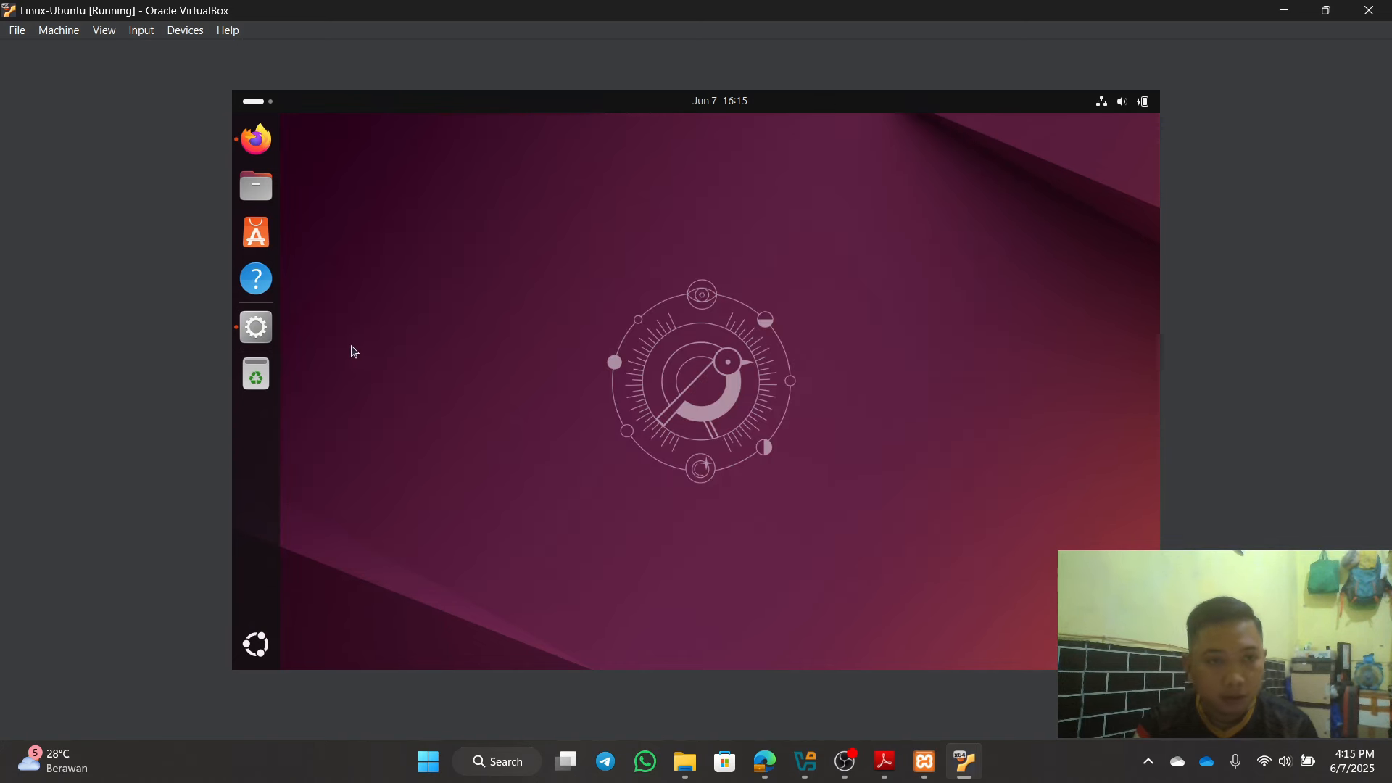
click(262, 328)
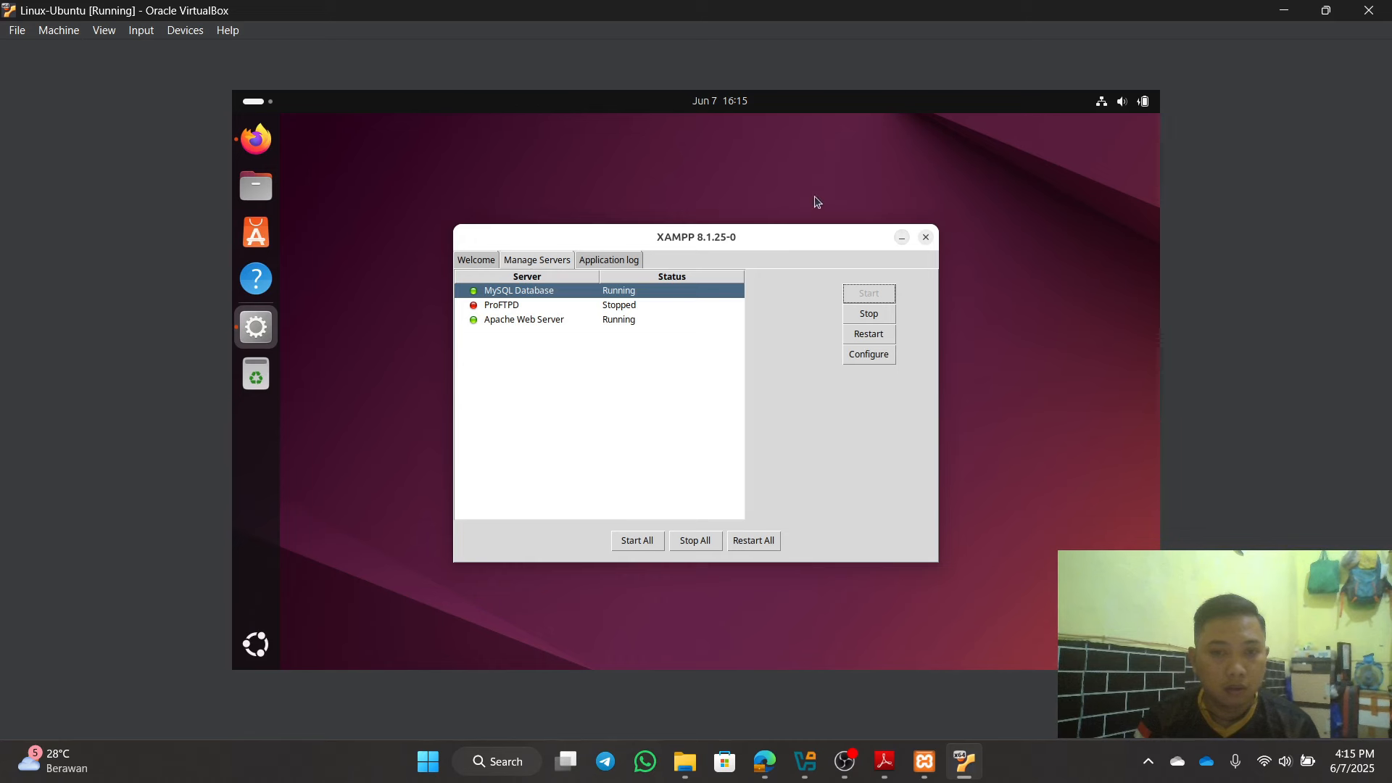
click(901, 238)
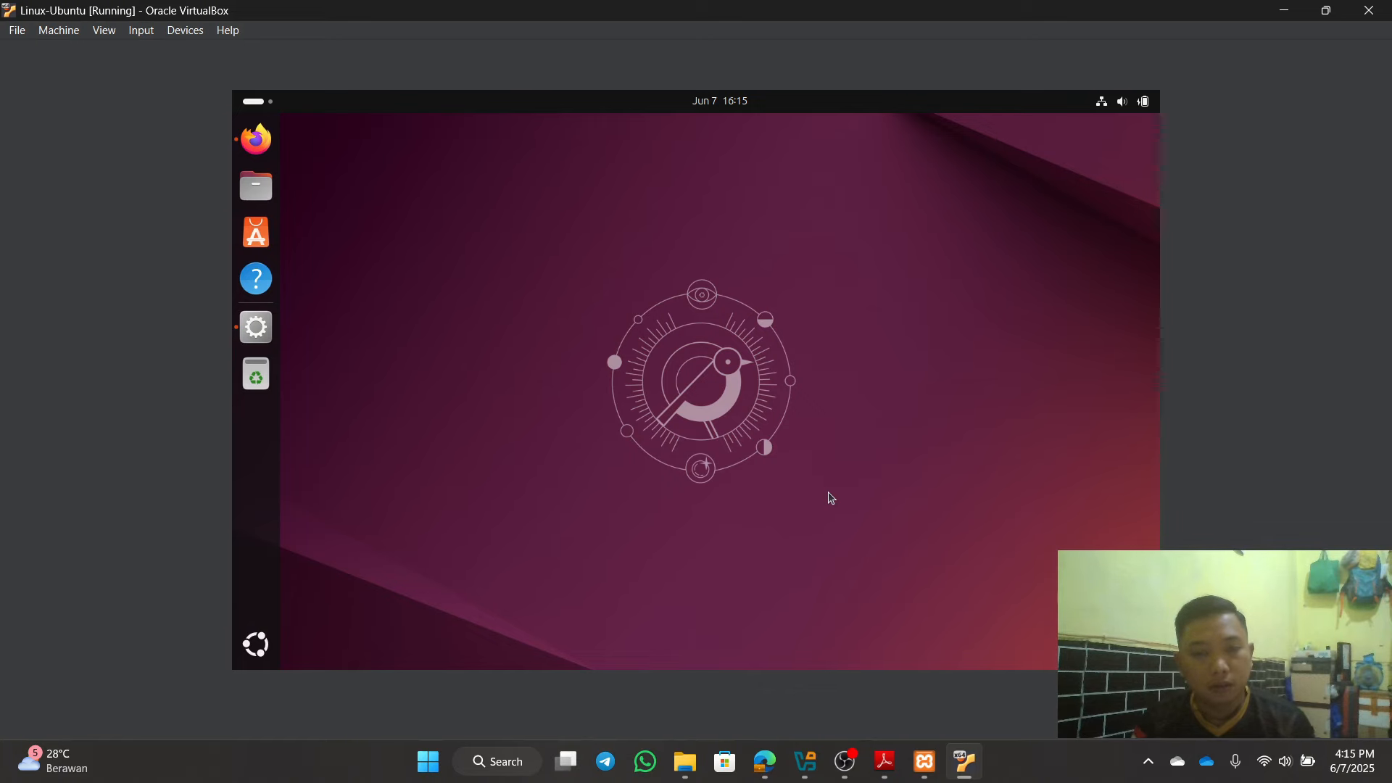
click(885, 761)
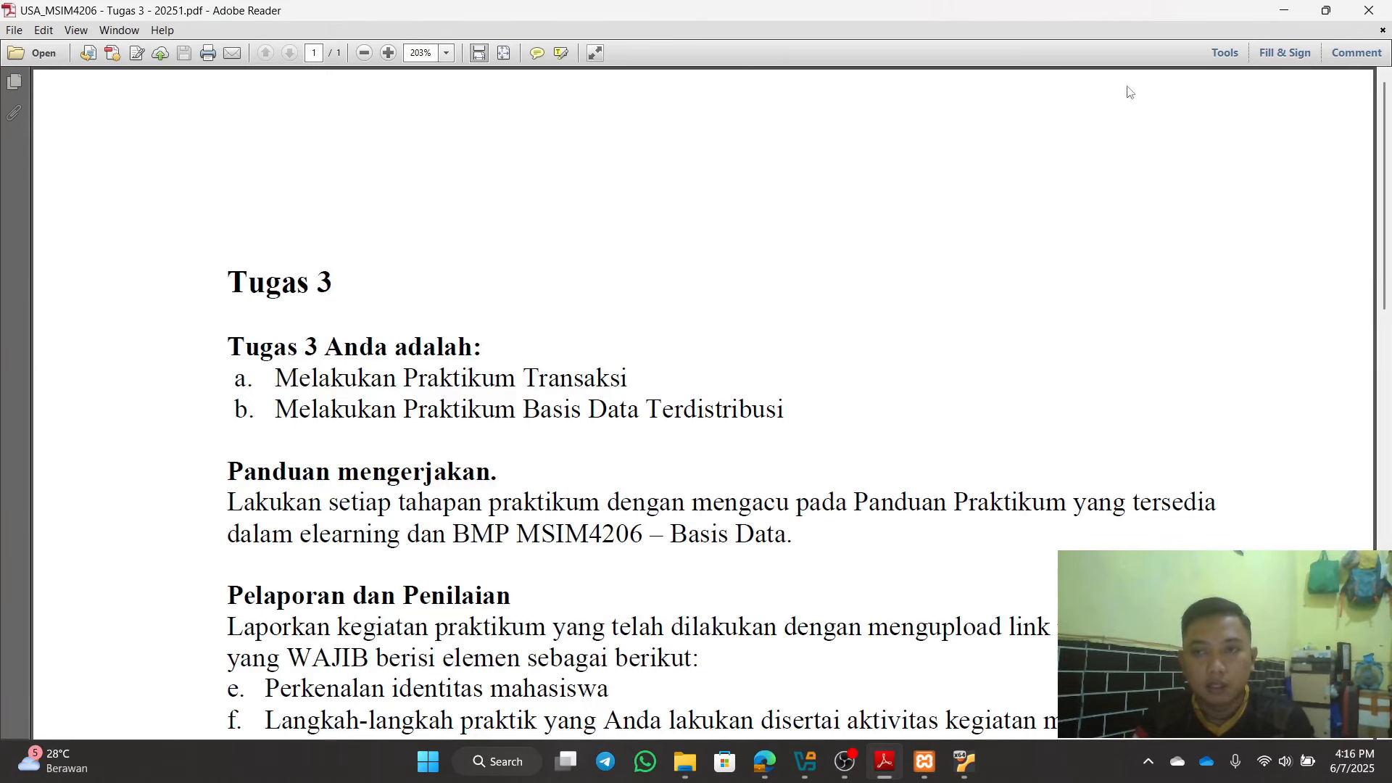
Step: Minimize the Tugas 3 assignment PDF in Adobe Reader to reveal the Ubuntu VM desktop
click(1280, 12)
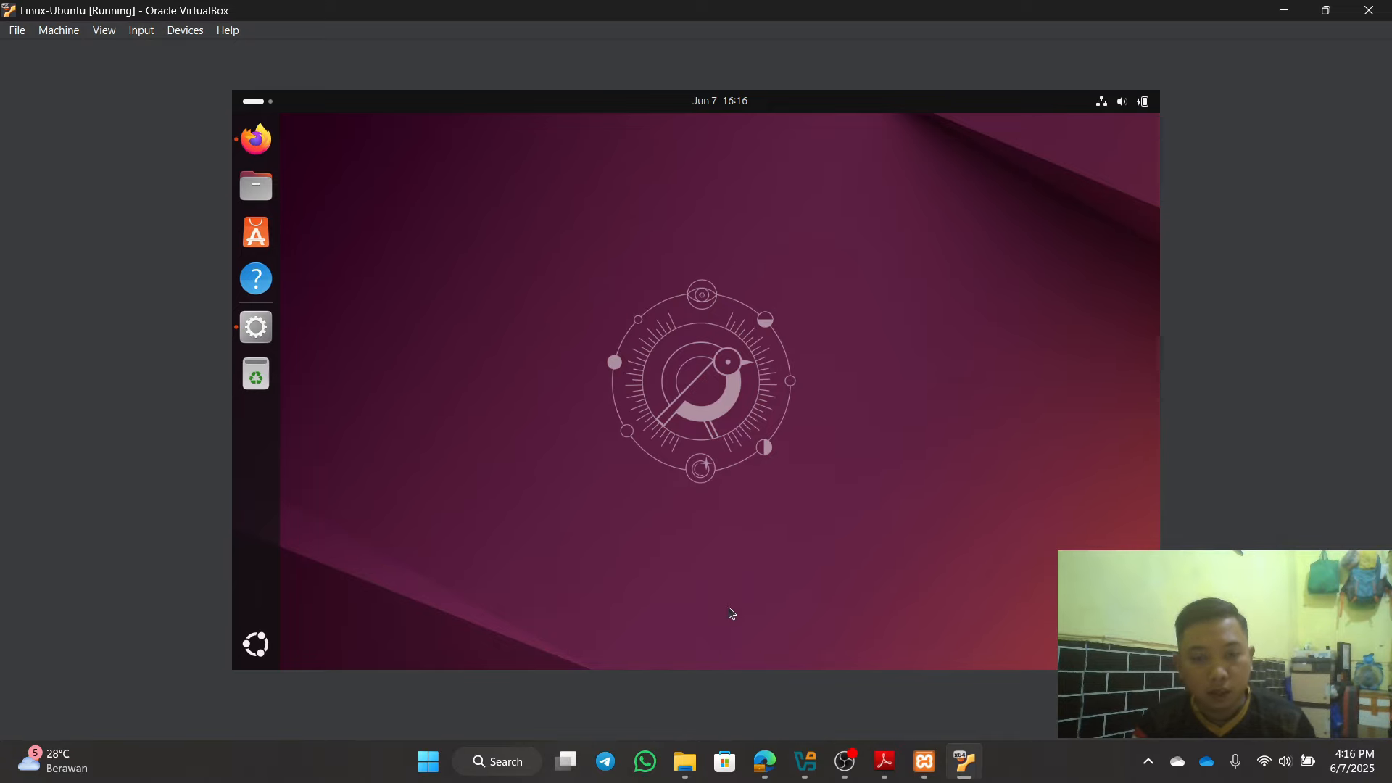
Step: On the host's phpMyAdmin, show primary status: mysql-bin.000004, position 845, tugas2; then open Status
click(773, 767)
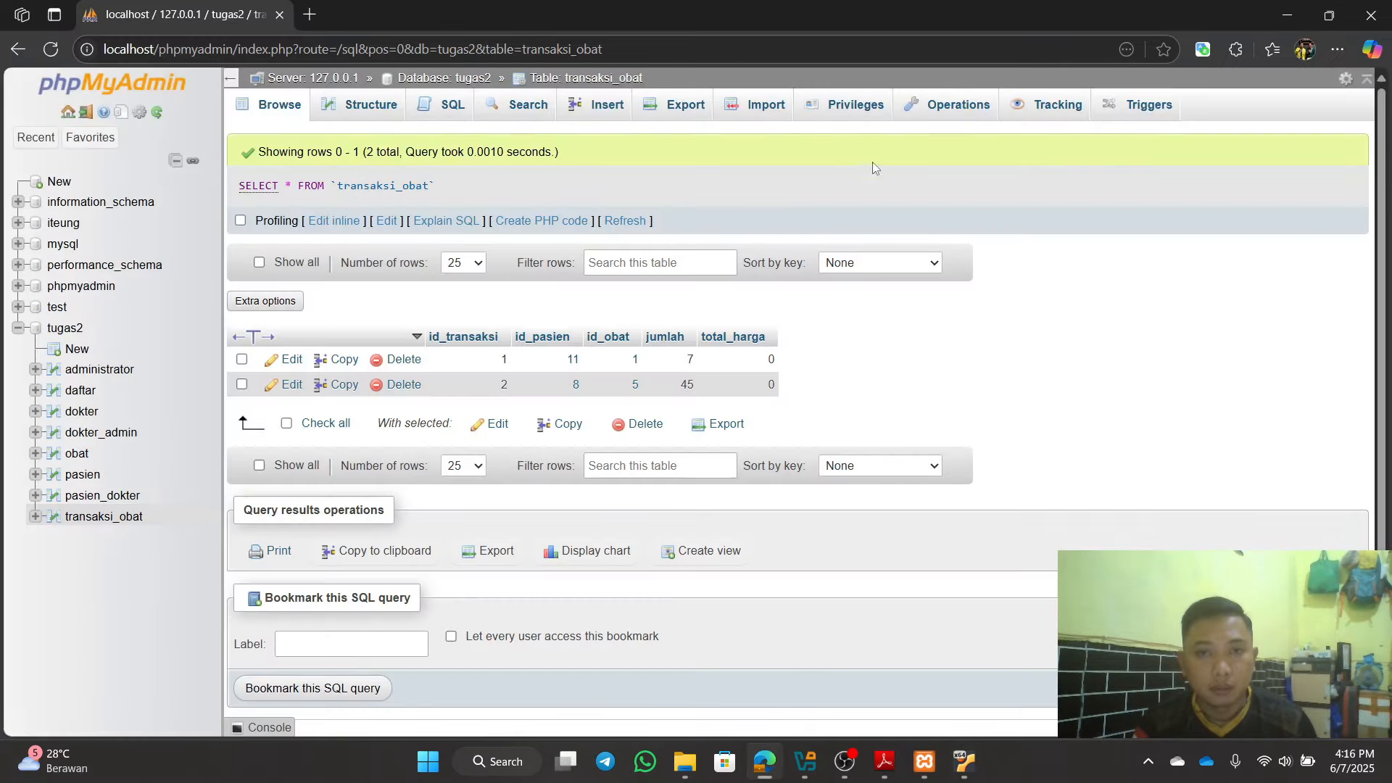
click(74, 332)
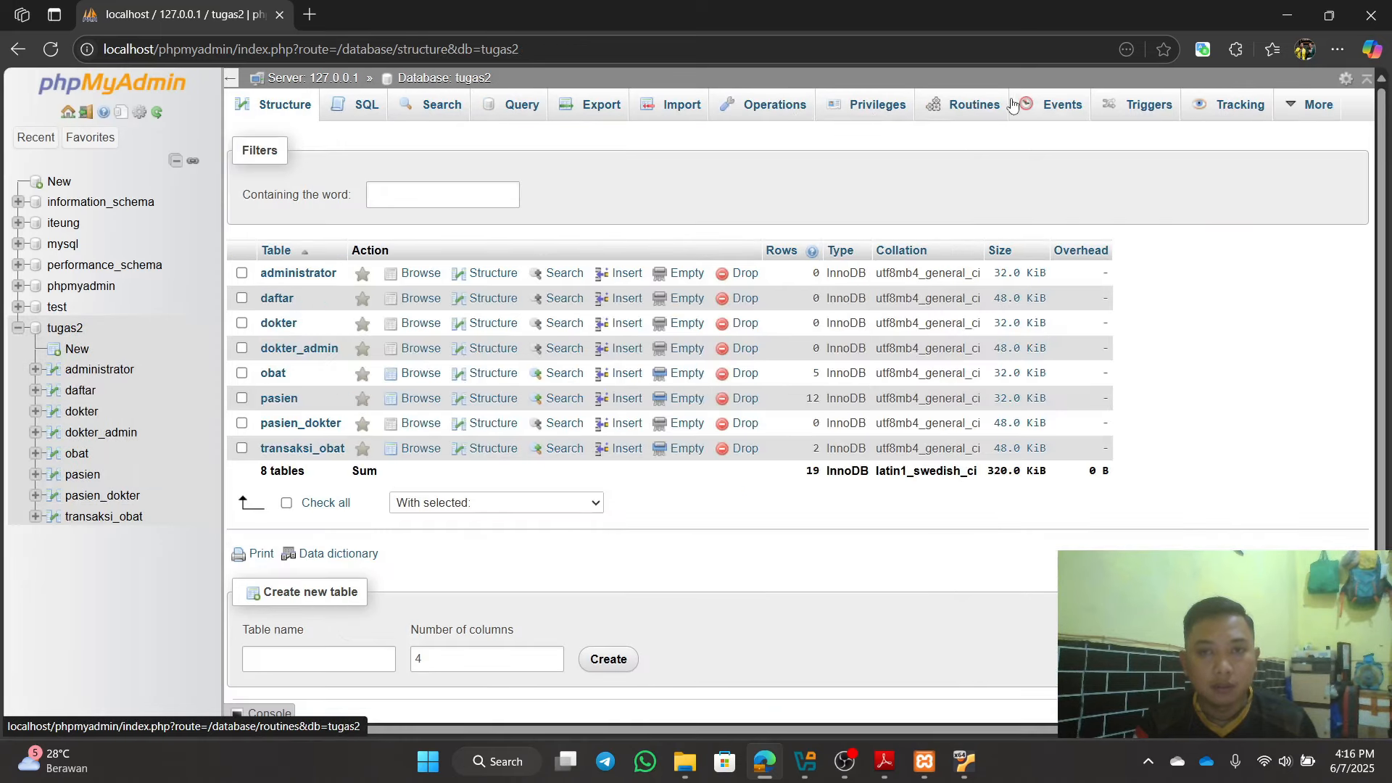
click(68, 112)
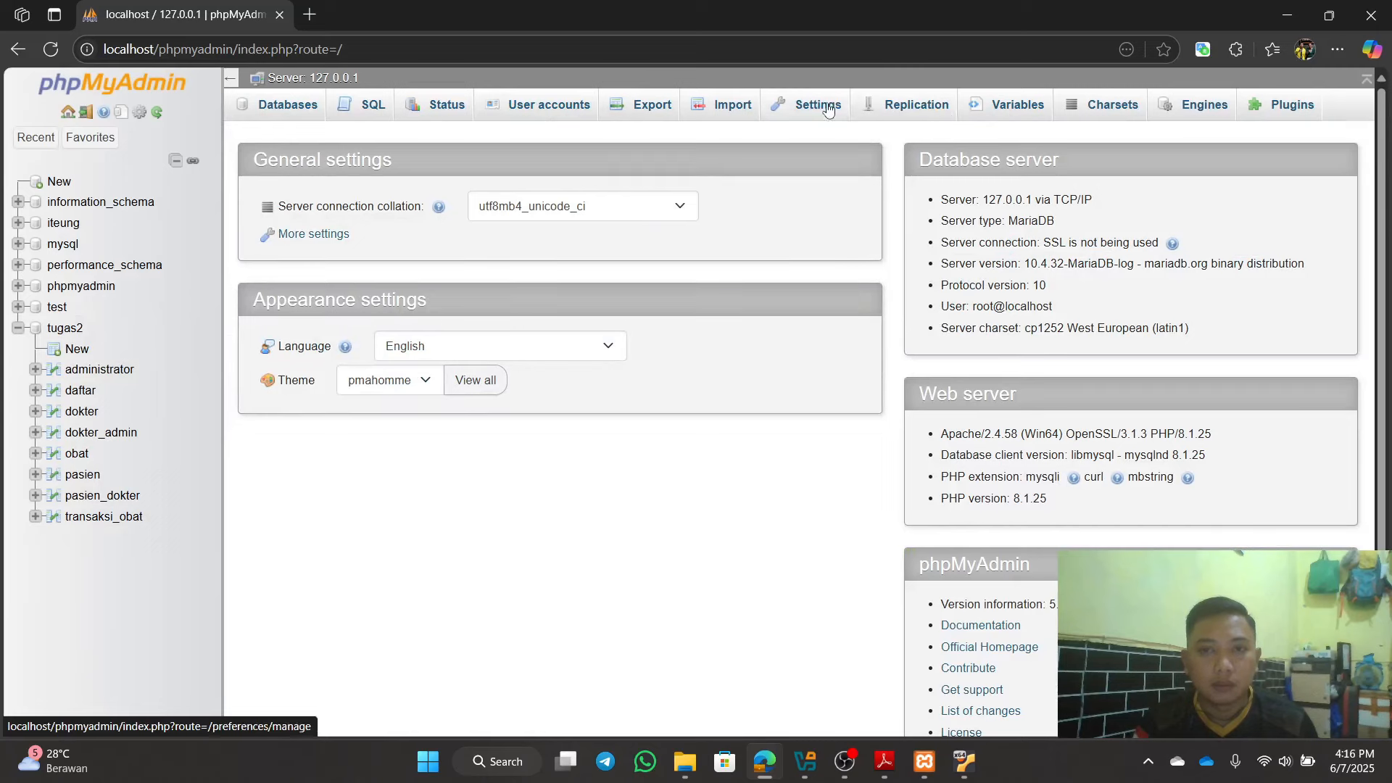
click(925, 107)
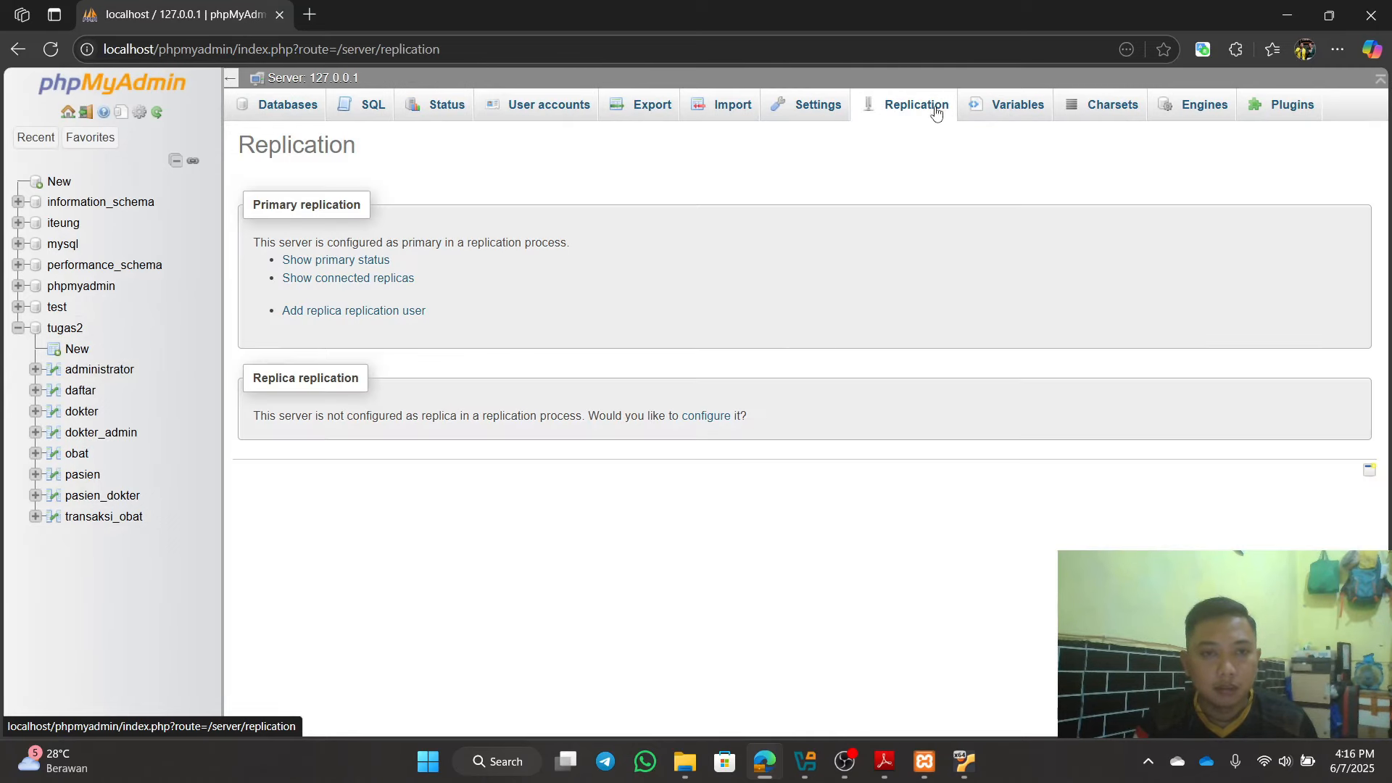
click(336, 261)
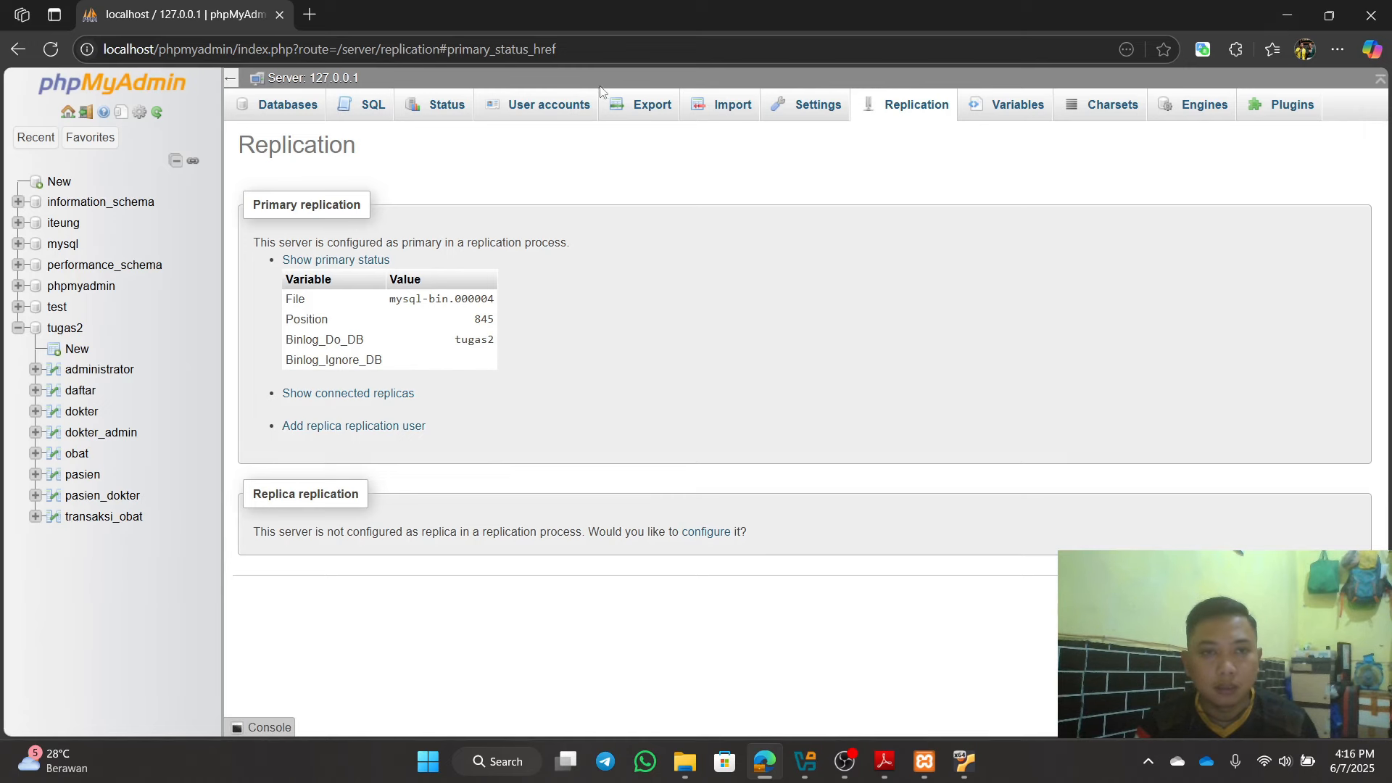
click(434, 116)
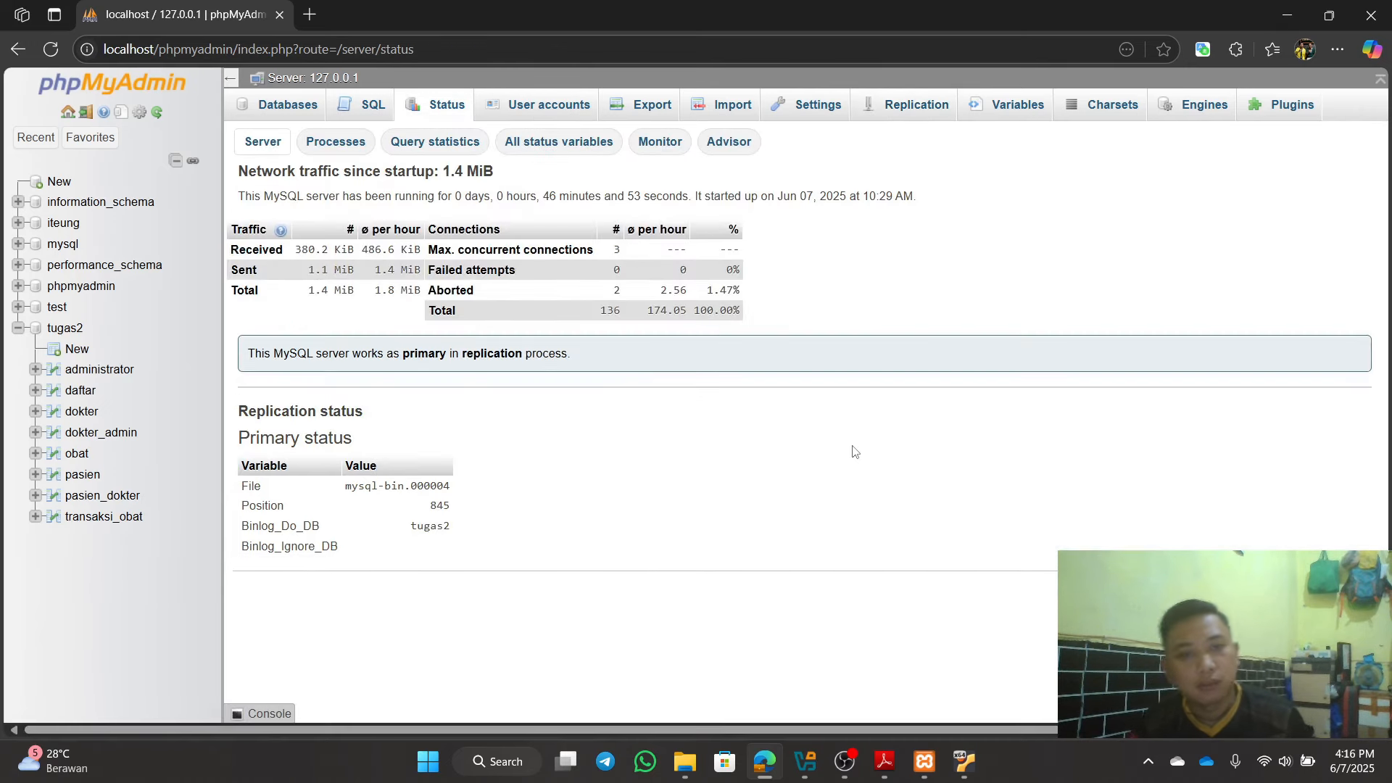
Step: On the VM's phpMyAdmin Status page, check replication from 192.168.43.188 with IO and SQL threads running
click(1276, 21)
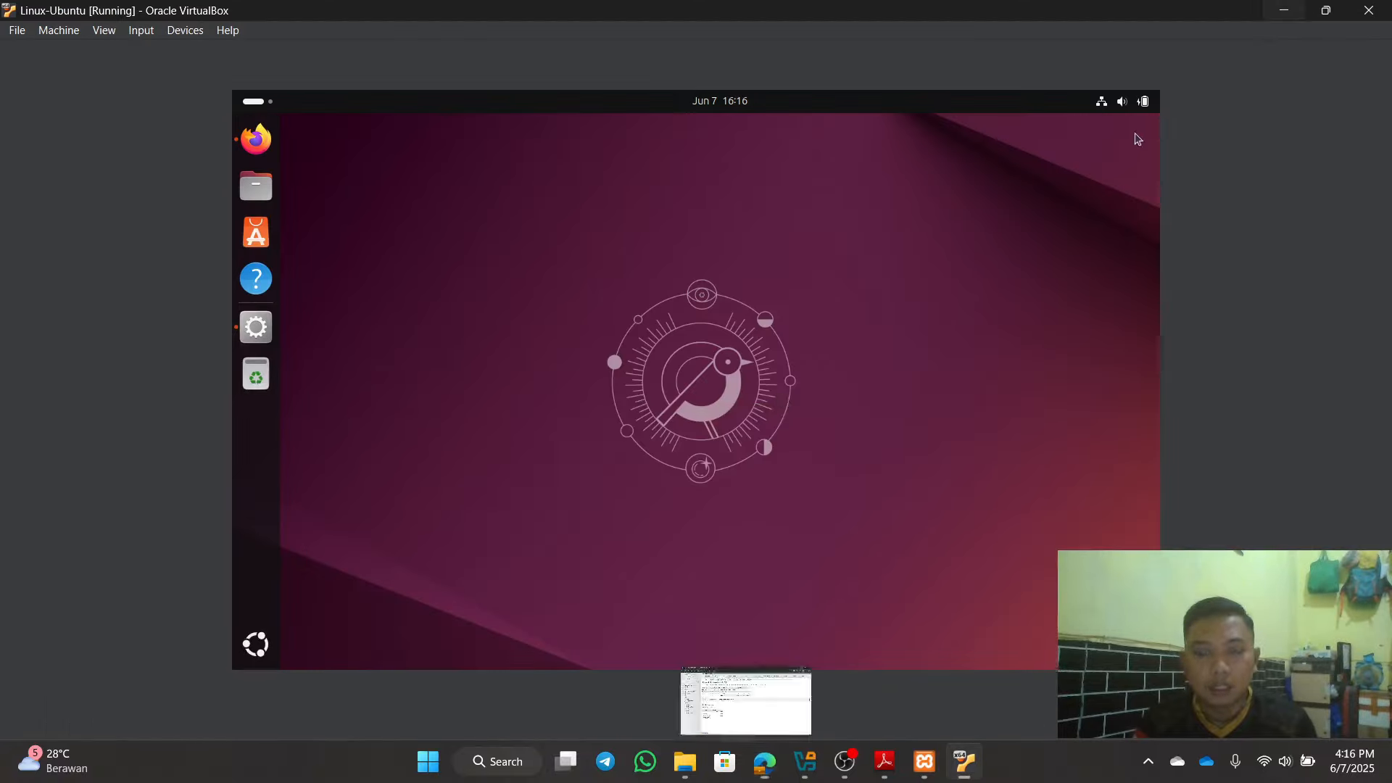
click(240, 138)
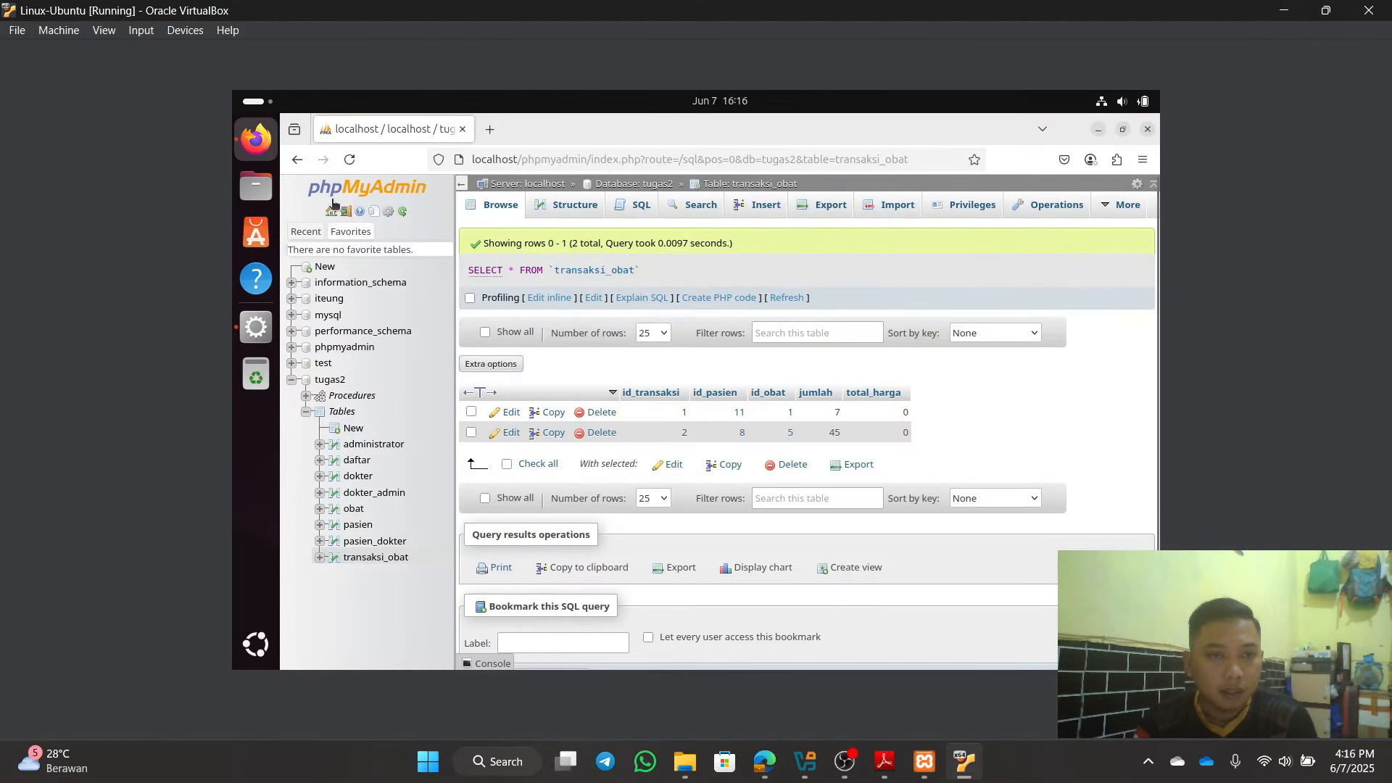
click(305, 231)
click(332, 212)
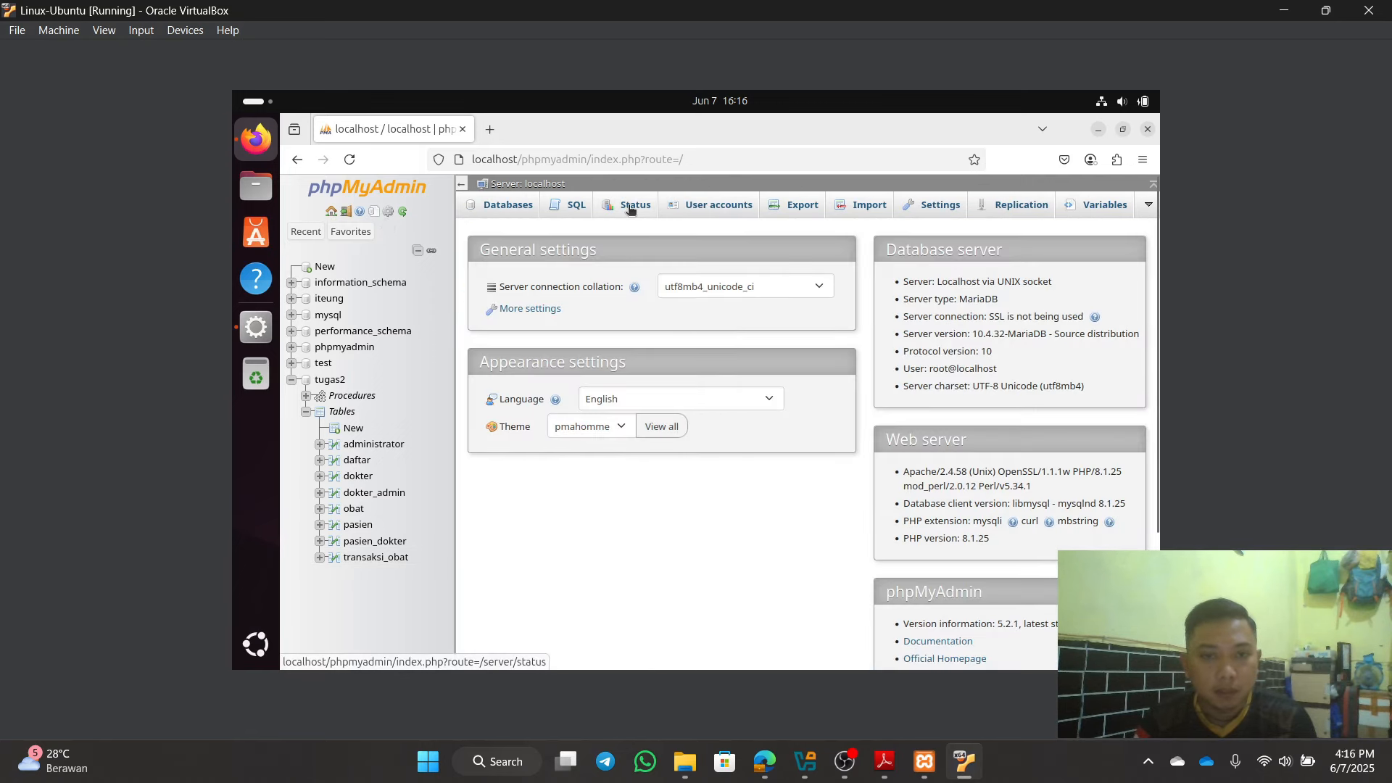
click(630, 208)
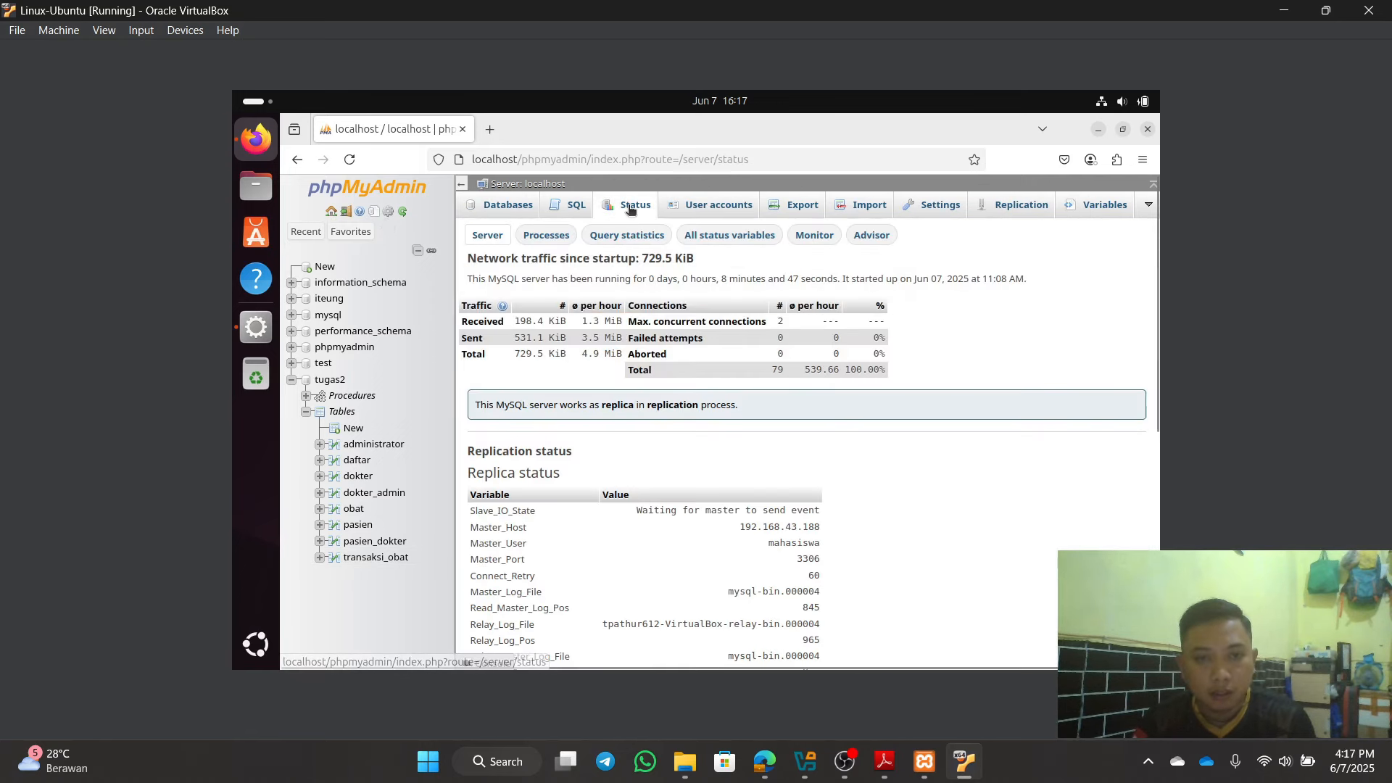
scroll(925, 449, down, 5)
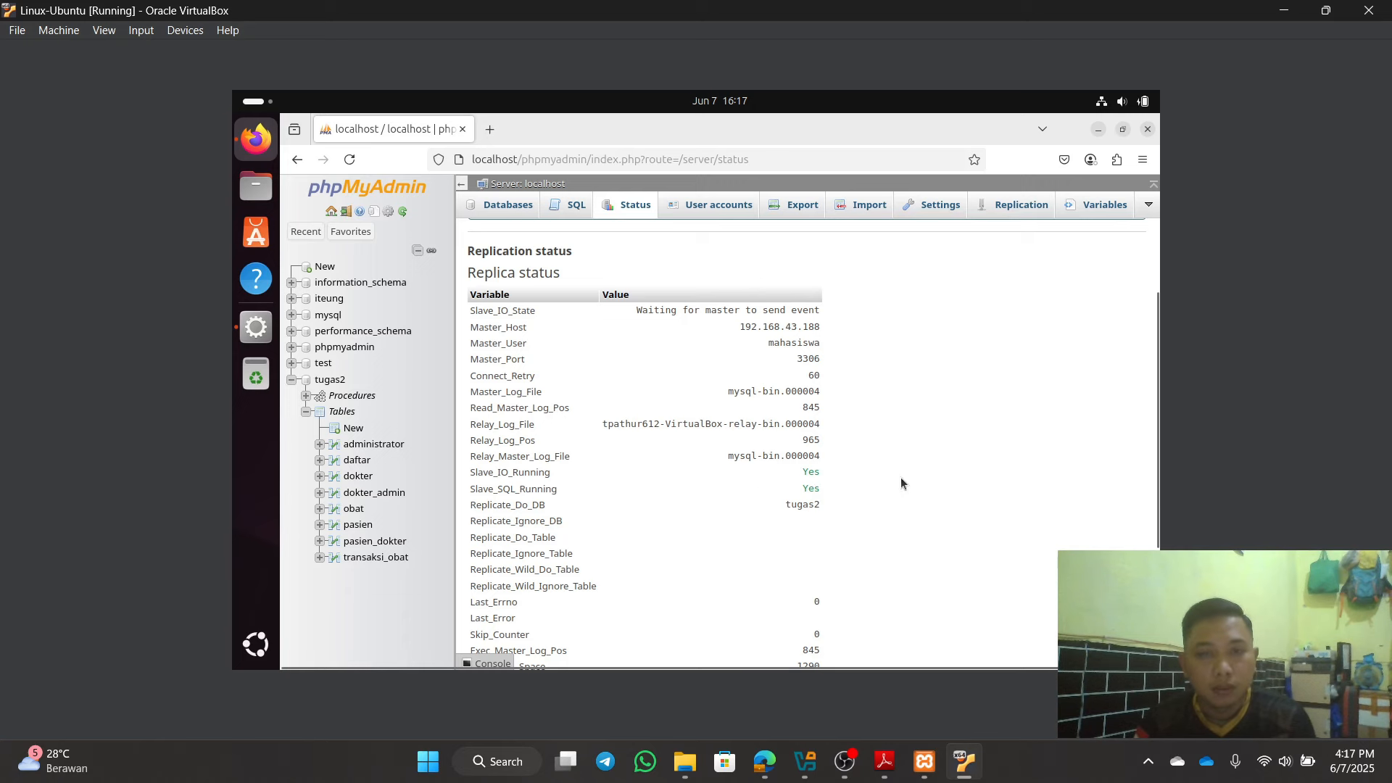
scroll(847, 422, up, 3)
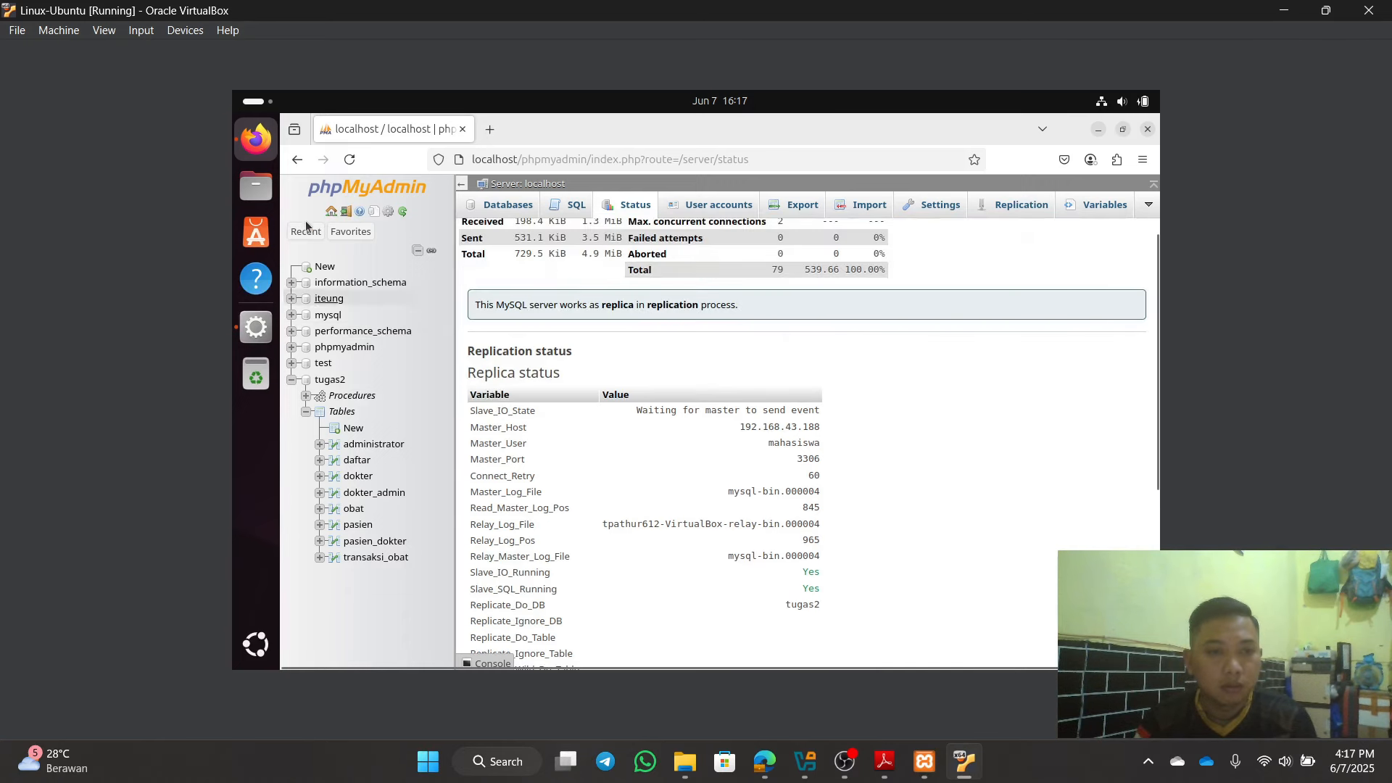
click(330, 212)
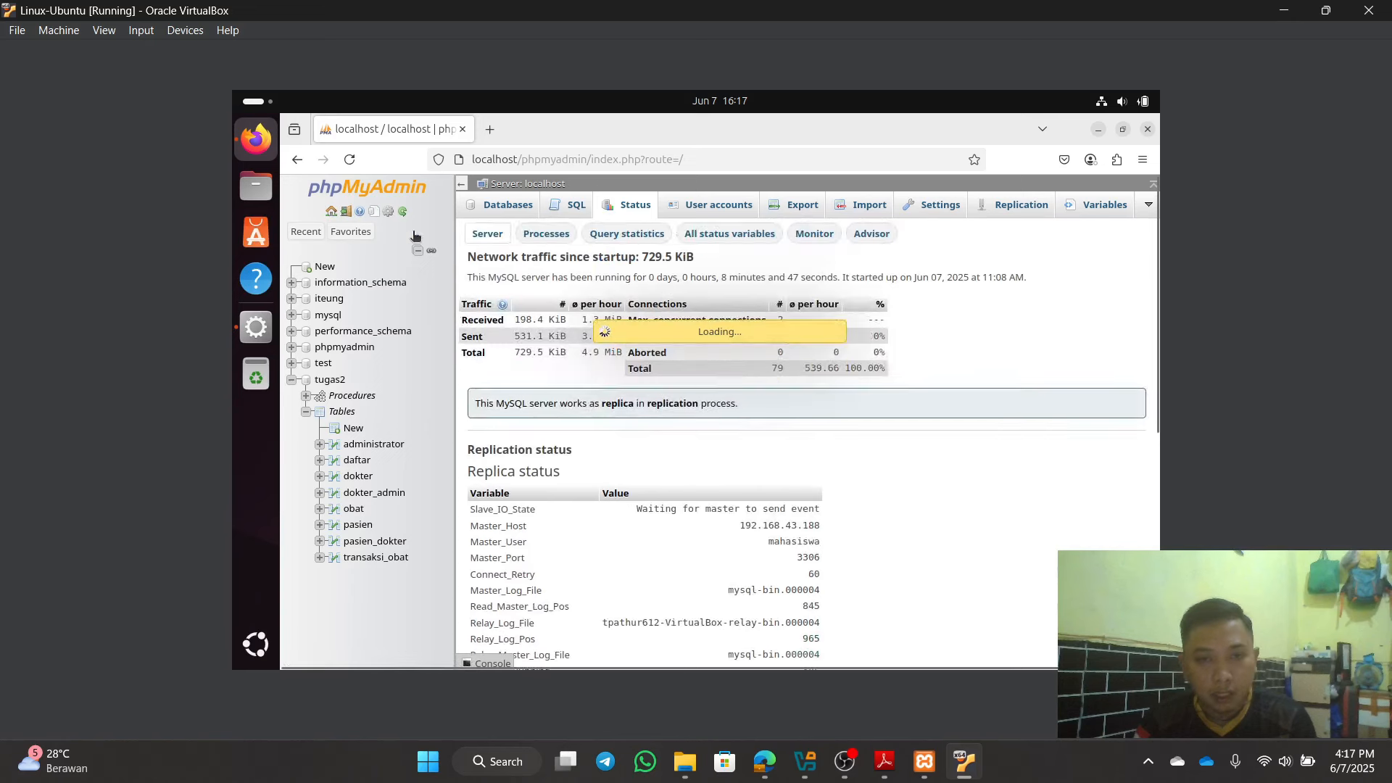